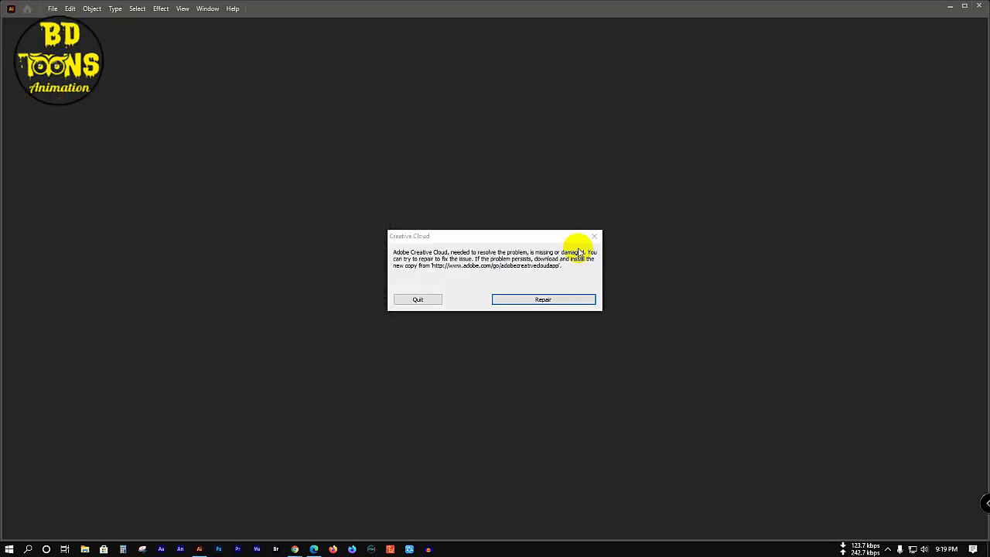
Step: Quit the Creative Cloud repair error and maximize the Illustrator Home window
left_click(418, 299)
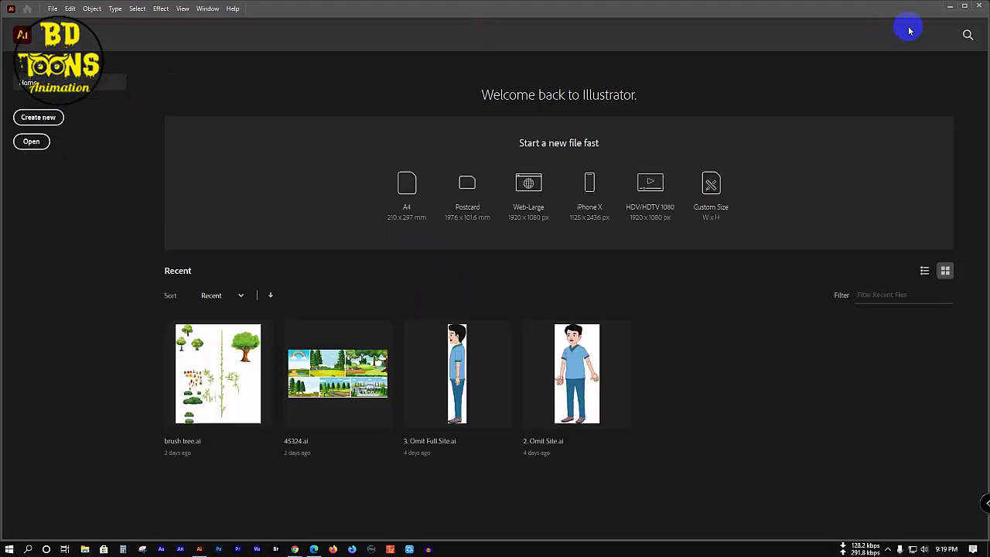
left_click(963, 11)
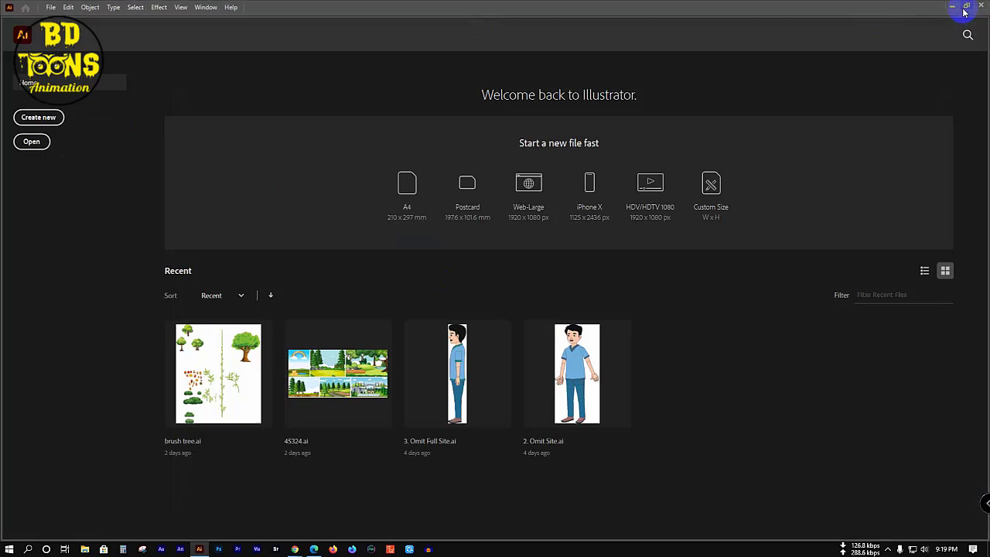
Step: Start a new document and set its width to 1280 px and height to 720 px
left_click(48, 7)
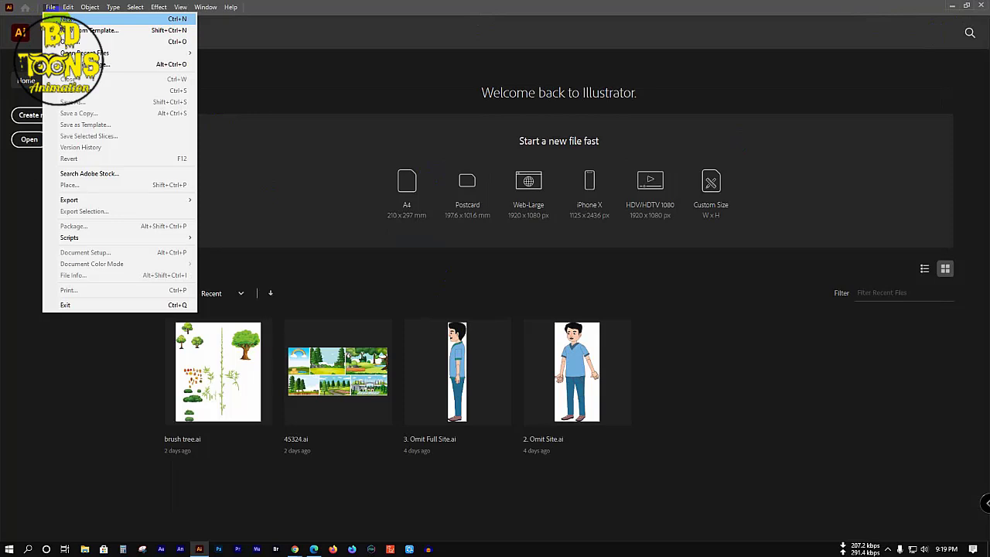
left_click(68, 19)
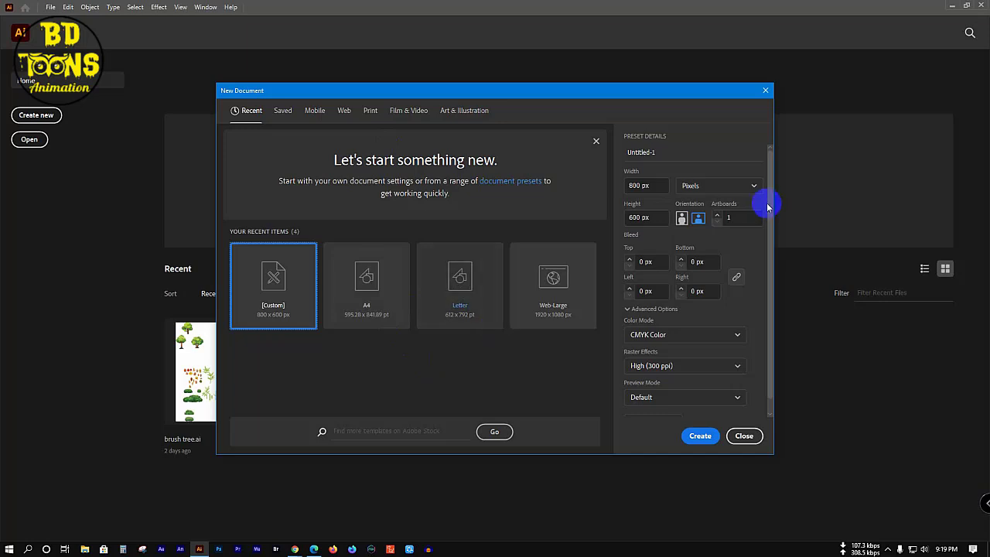
double_click(662, 185)
triple_click(661, 186)
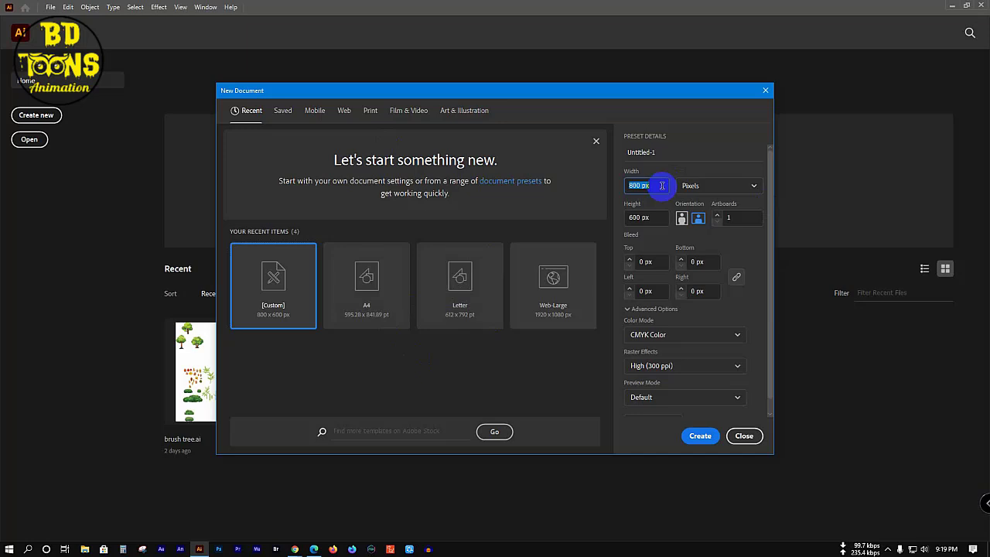
left_click(888, 549)
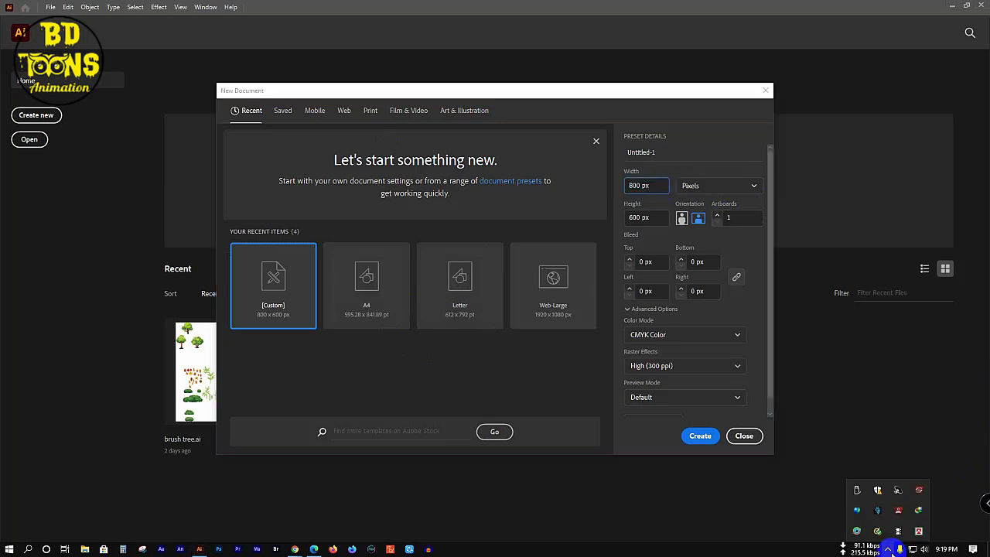
double_click(653, 184)
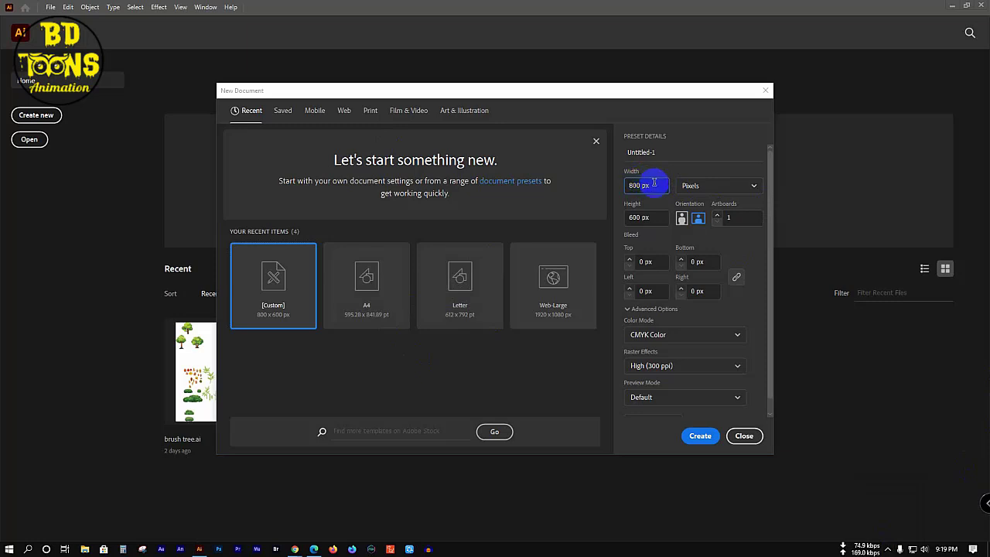
left_click(653, 184)
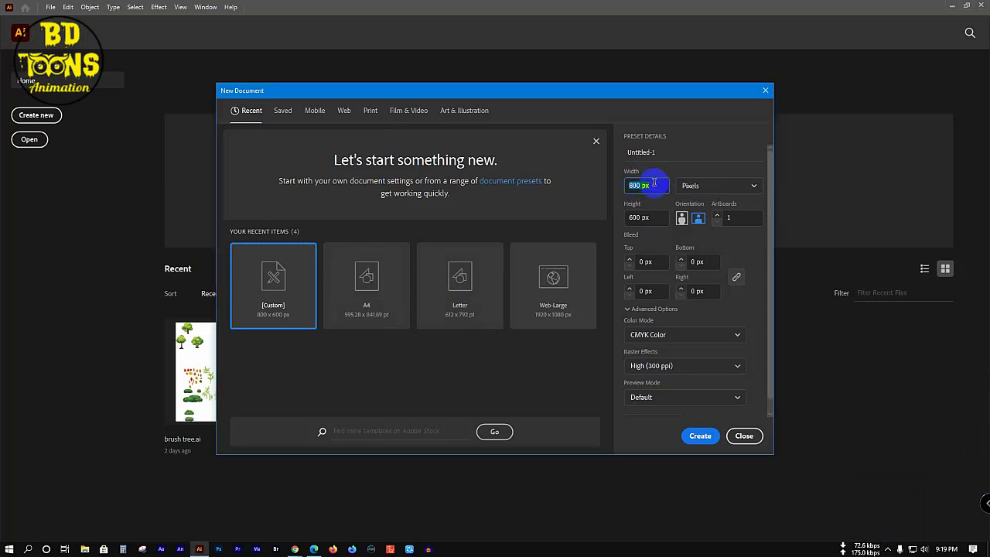
type("1280")
left_click(649, 217)
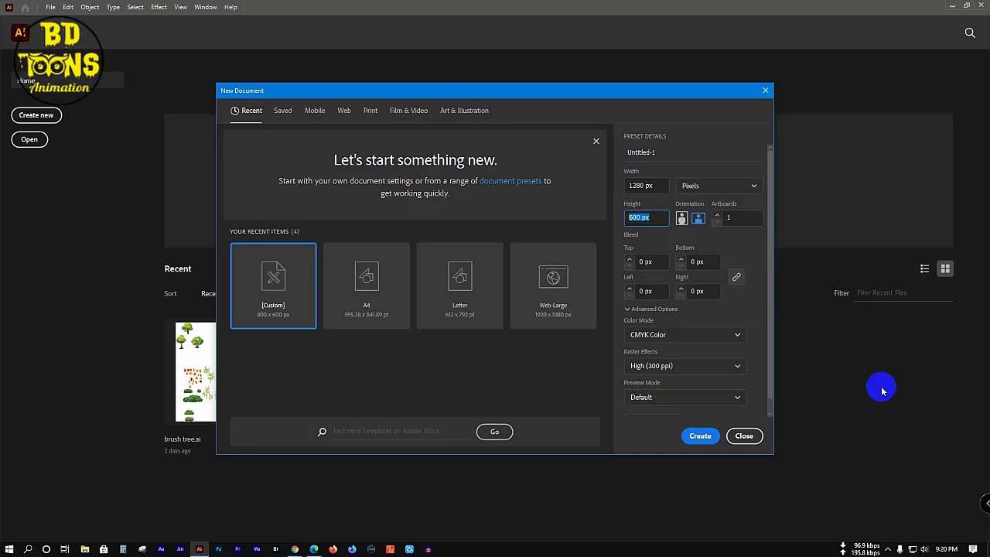
type("720")
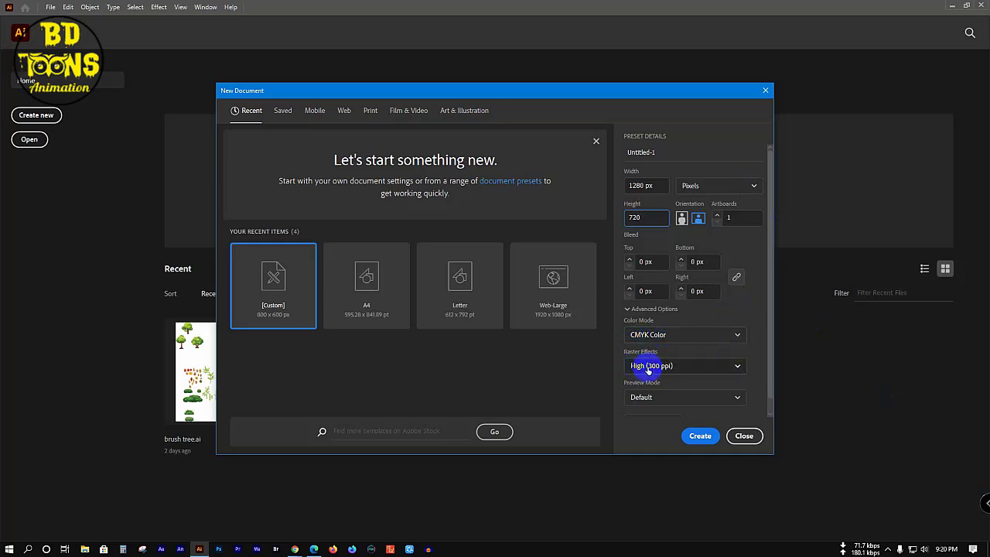
left_click(710, 435)
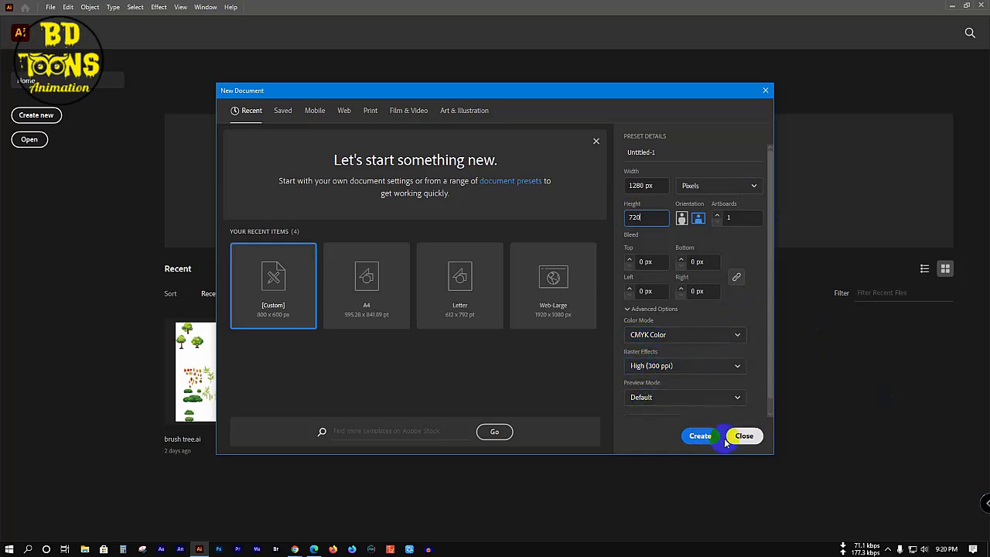
Step: Create the 1280 × 720 px document and collapse the Layers panel
left_click(700, 436)
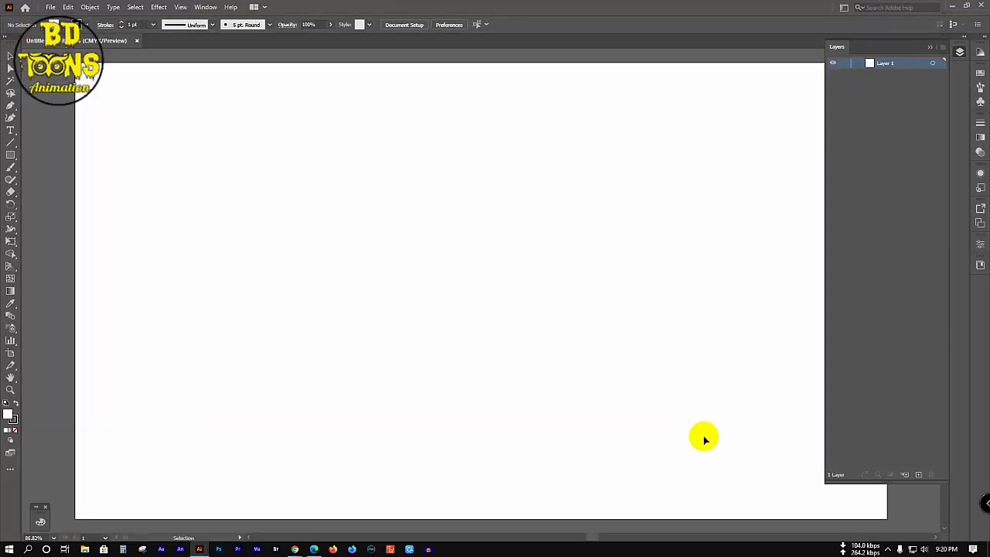
left_click(930, 46)
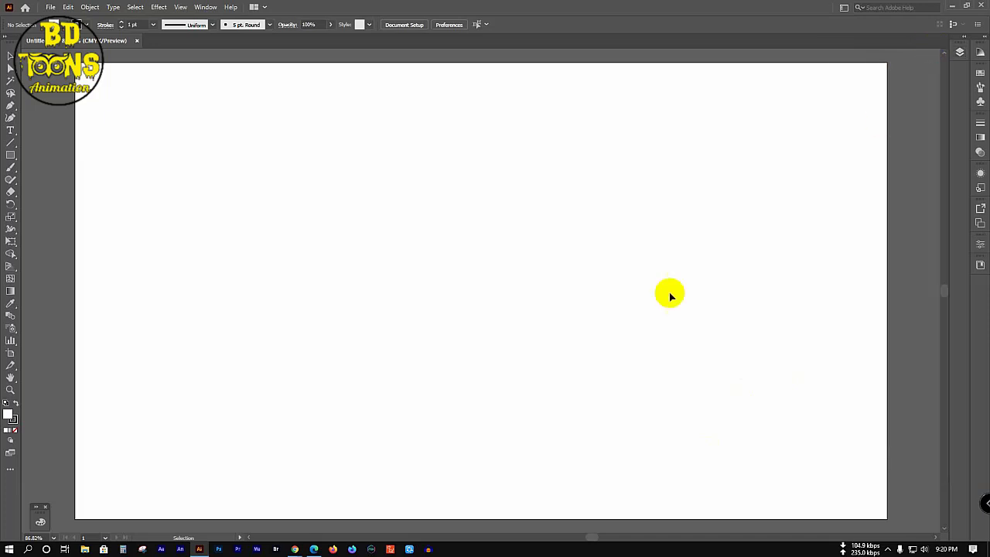
left_click(952, 7)
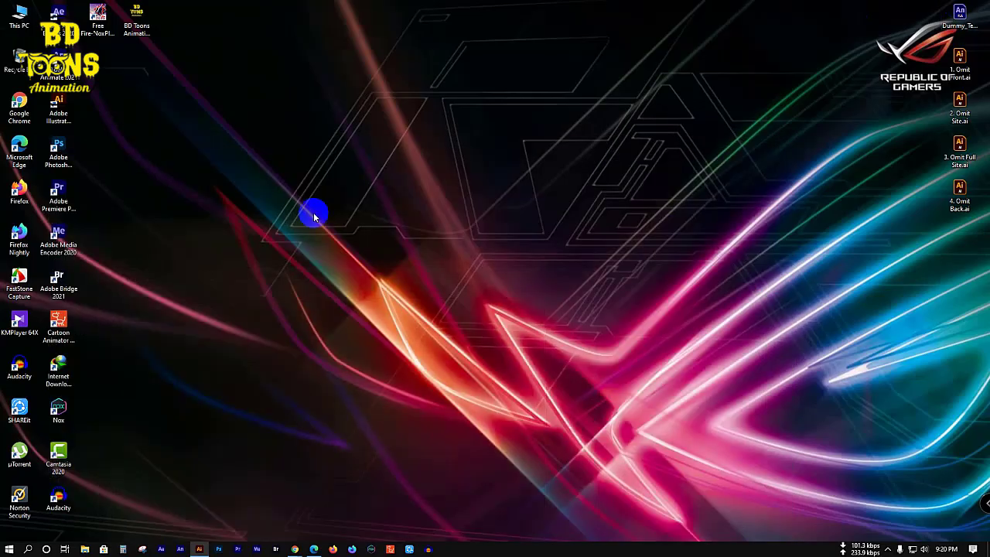
left_click(202, 537)
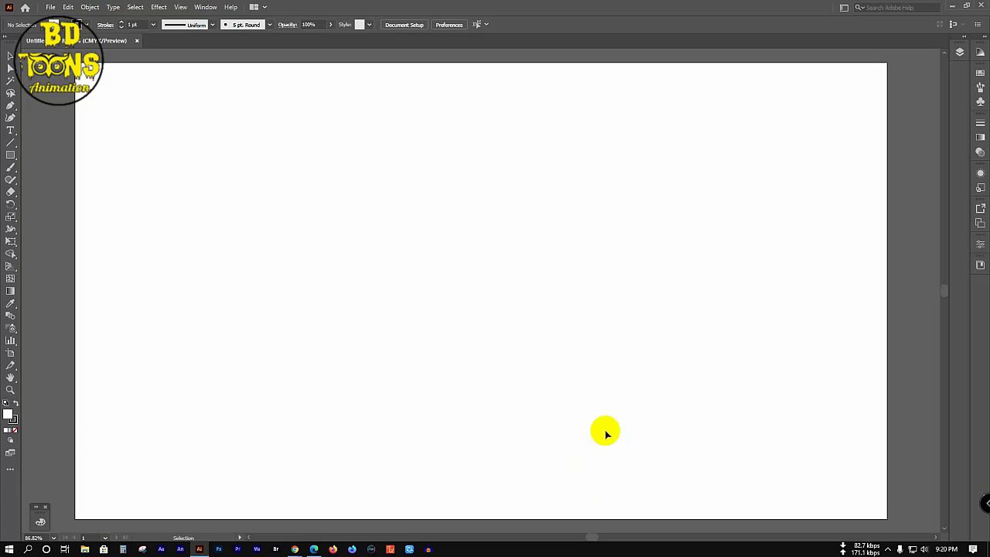
Step: Check the workspace switcher and close it without changing the workspace
left_click(842, 7)
left_click(777, 44)
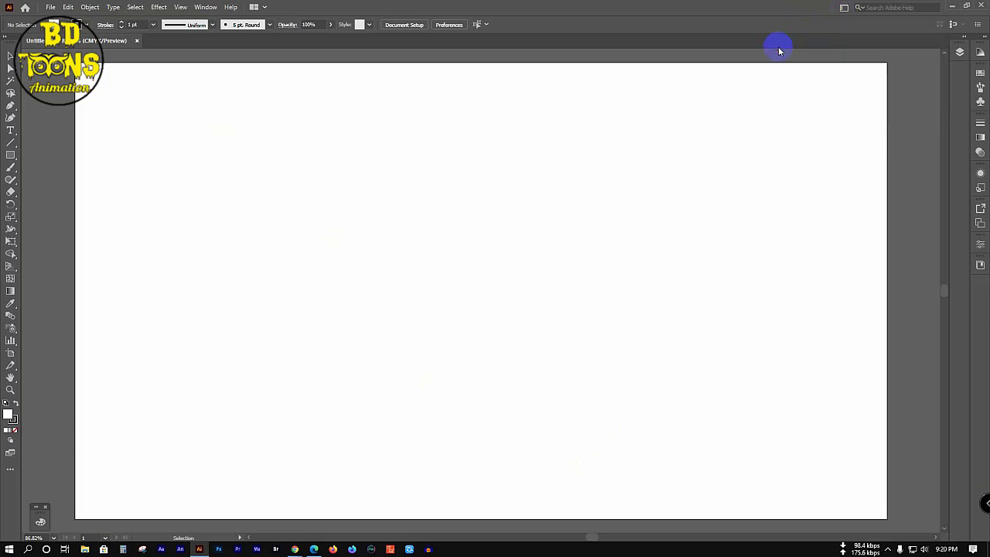
scroll(393, 408, "down", 2)
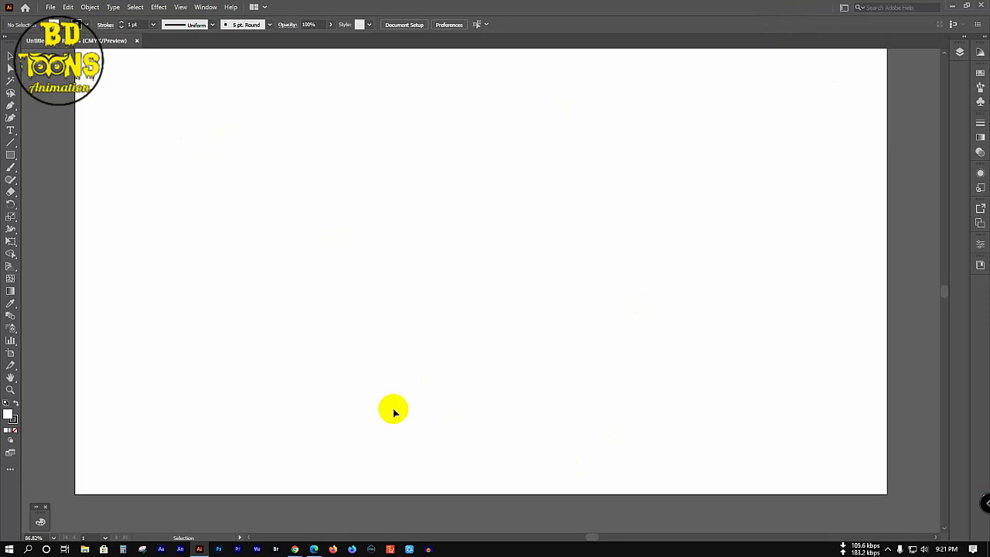
scroll(371, 448, "up", 2)
scroll(415, 431, "down", 1)
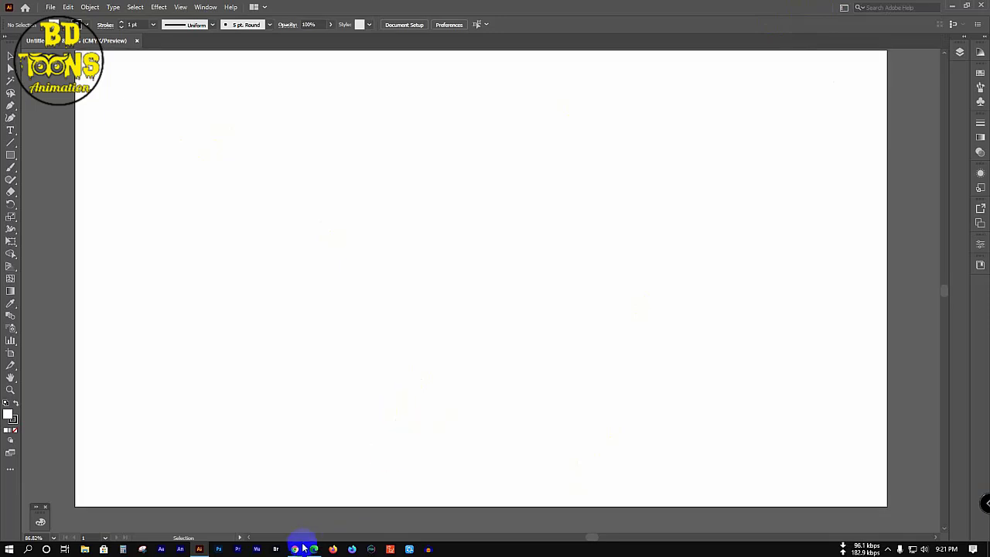
Step: Switch to Chrome, dismiss the notification and close the Messenger chat
mouse_move(287, 543)
left_click(285, 504)
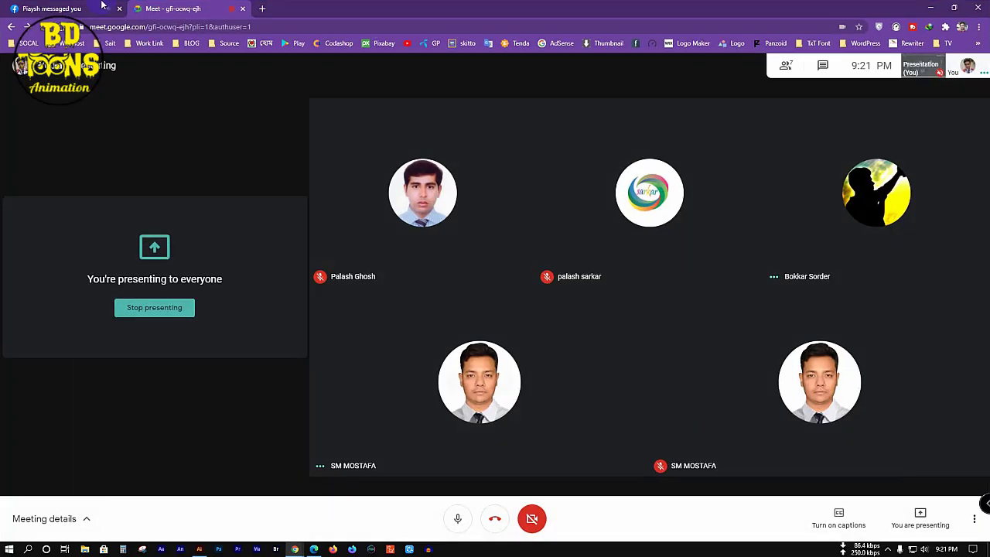
left_click(46, 9)
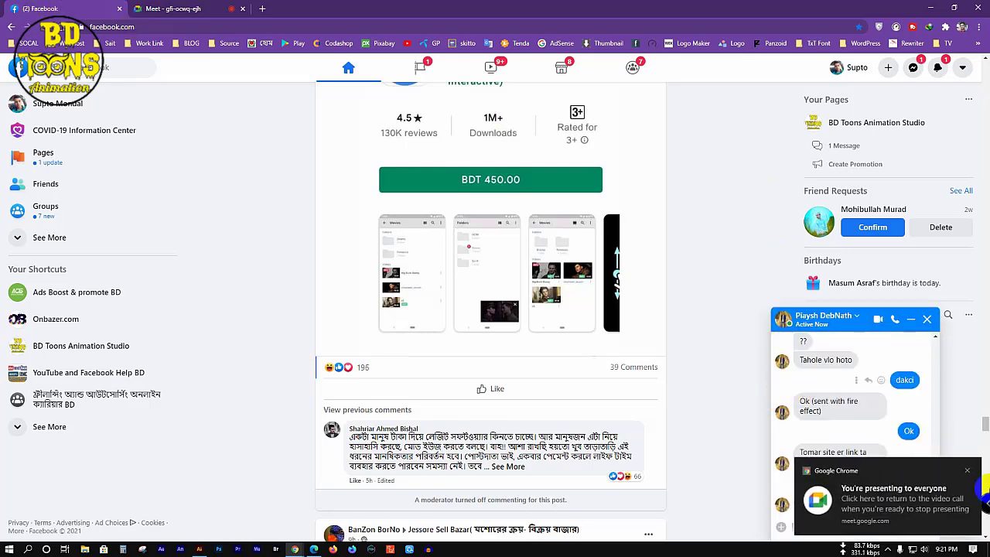
left_click(970, 473)
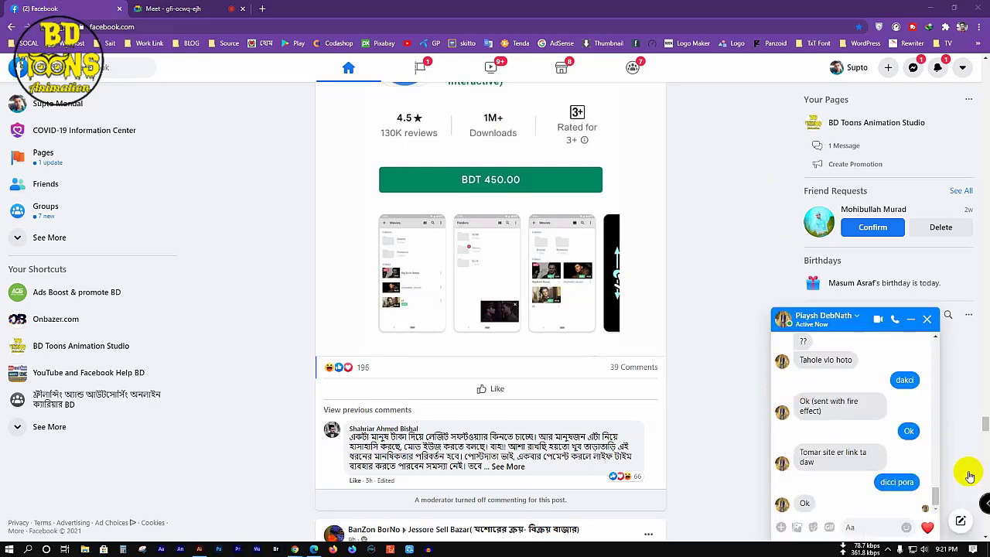
left_click(926, 319)
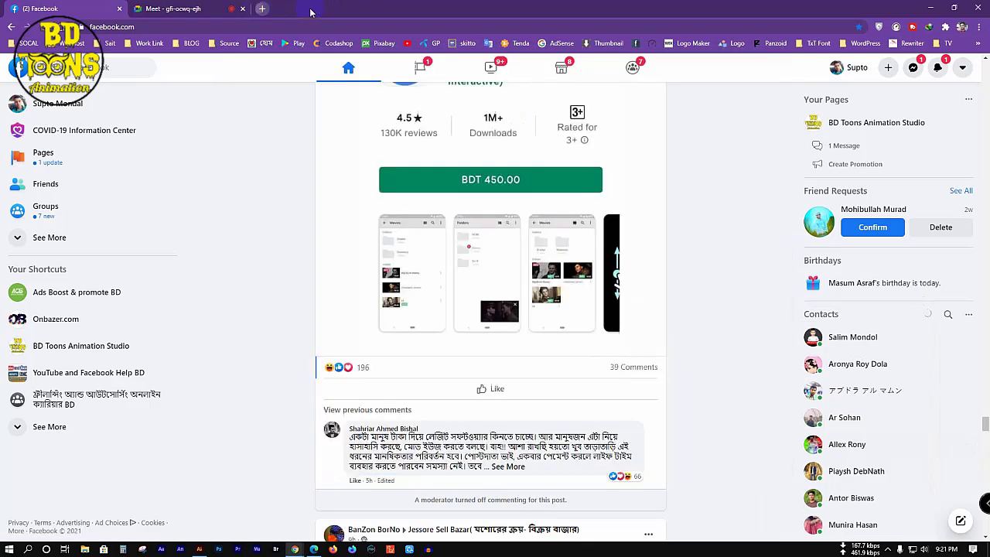
Step: Search Google for 'shutterstock' in a new tab
left_click(261, 9)
left_click(358, 27)
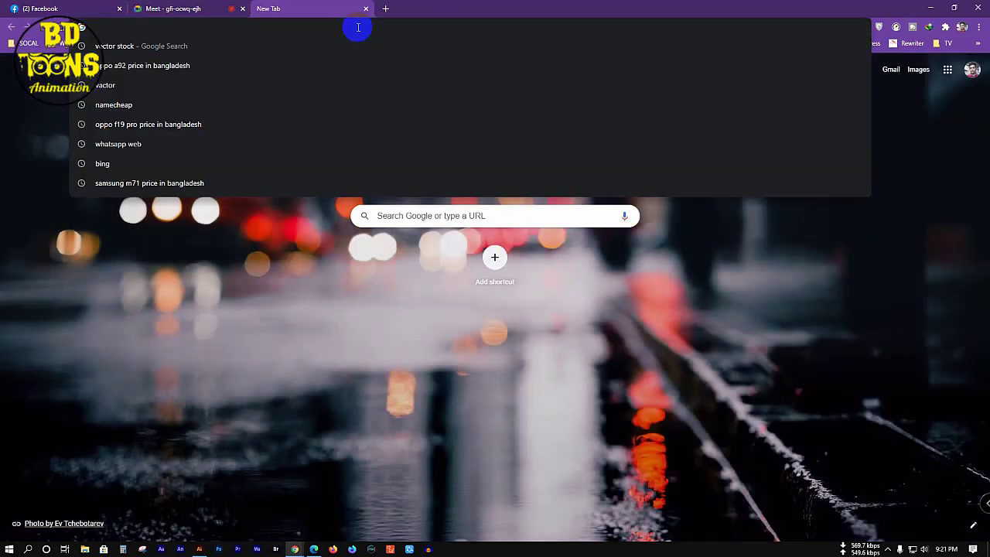
type("s")
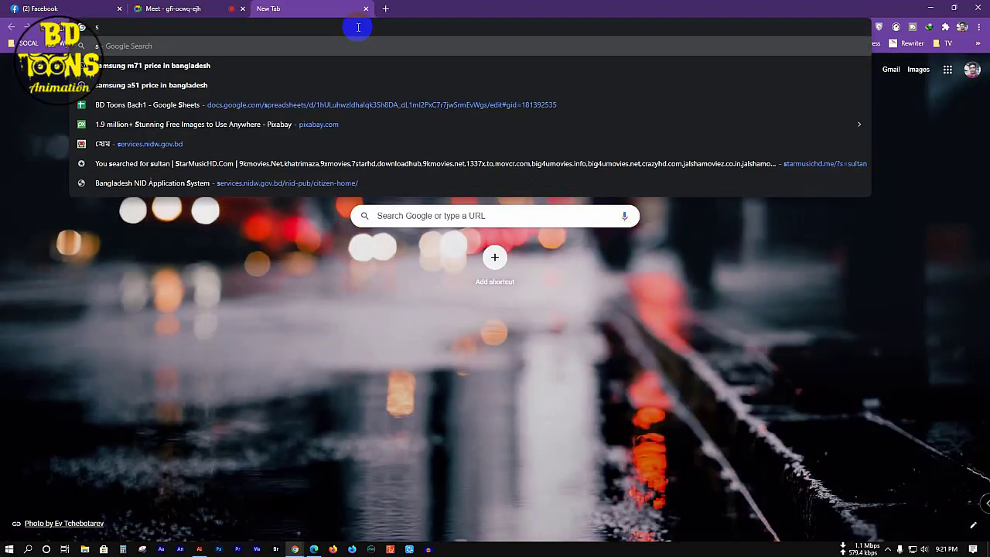
type("h")
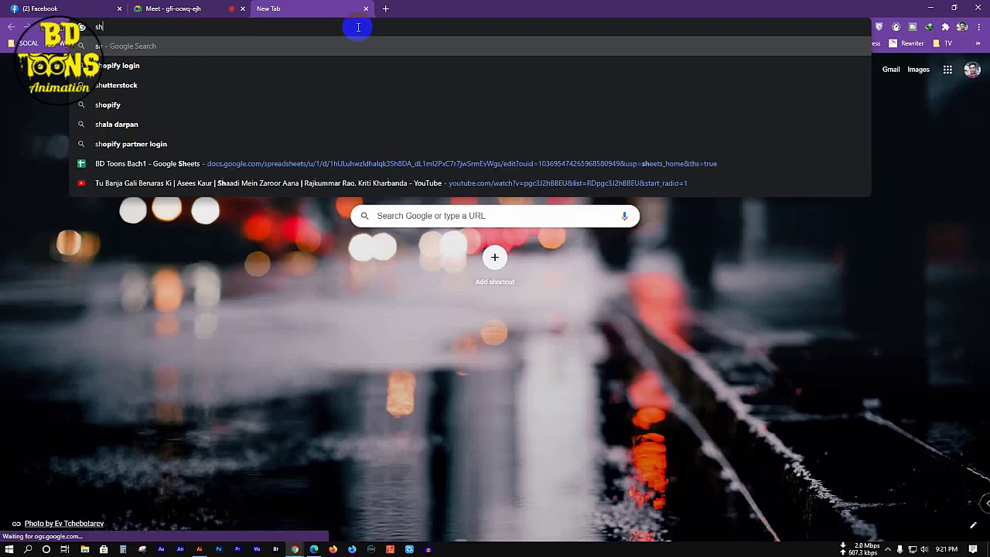
left_click(146, 84)
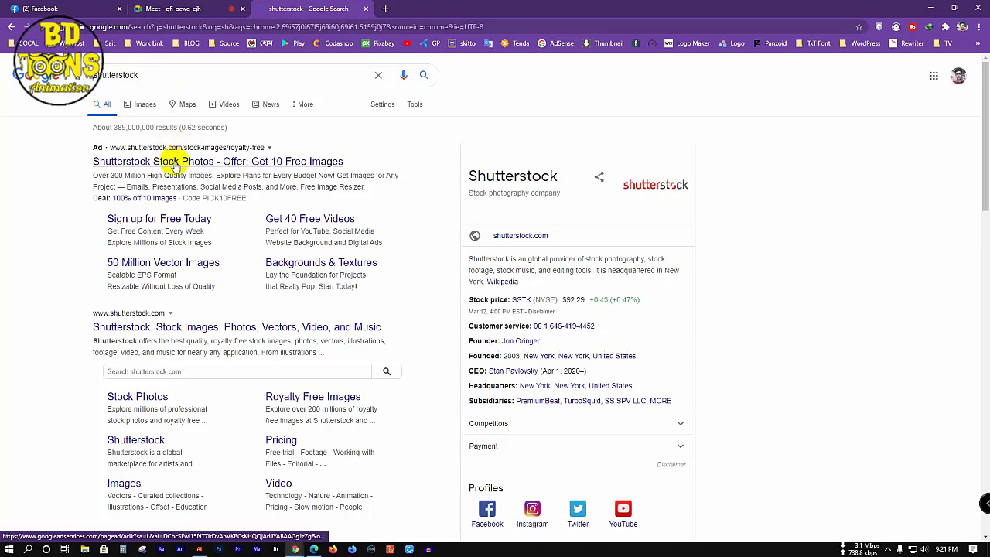
Step: Open the Shutterstock website and dismiss the enterprise promotion banner
left_click(174, 163)
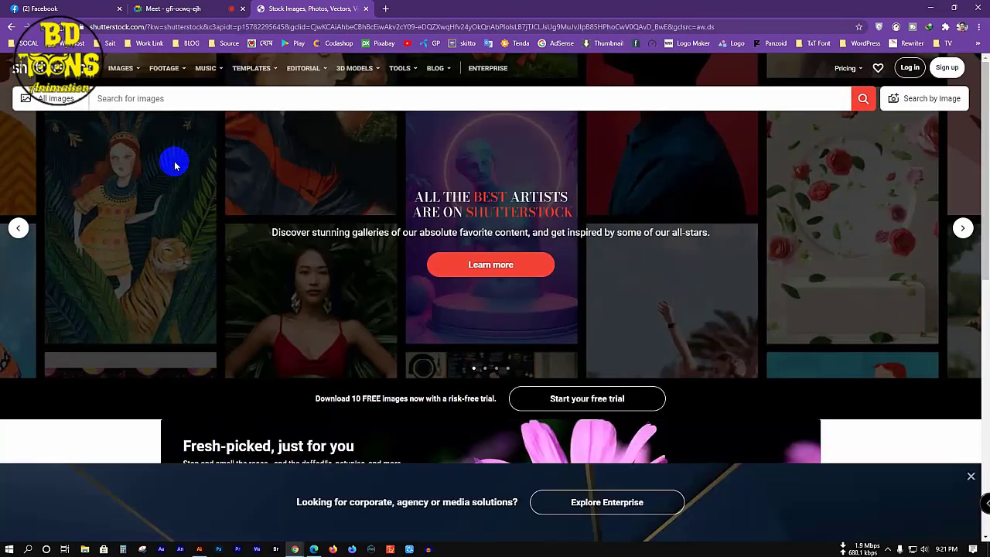
scroll(824, 459, "down", 4)
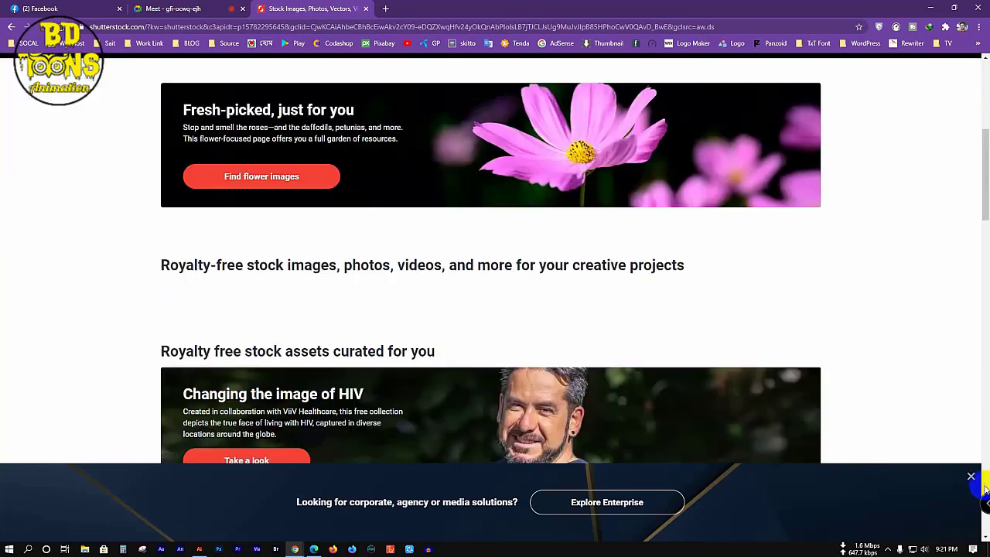
left_click(971, 475)
scroll(464, 387, "down", 4)
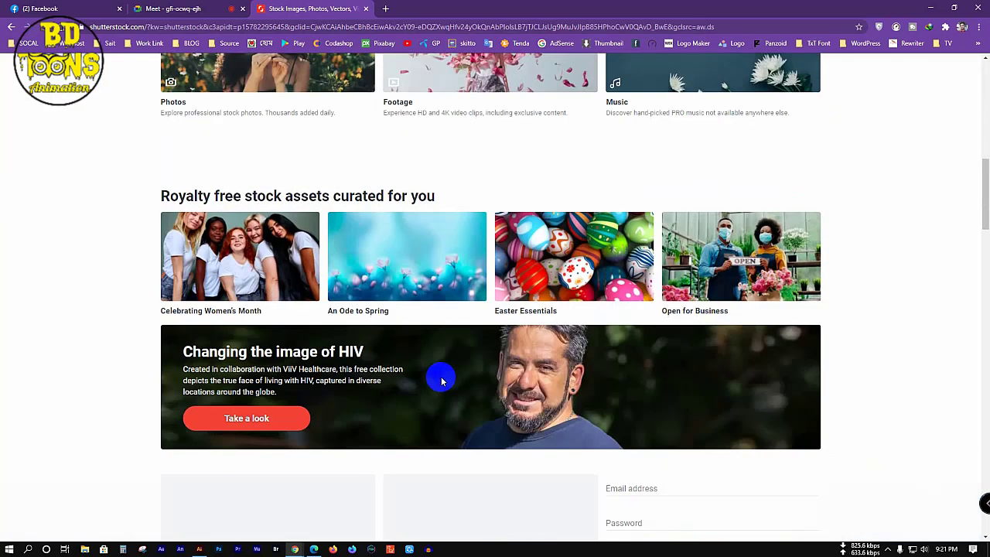
scroll(442, 380, "up", 9)
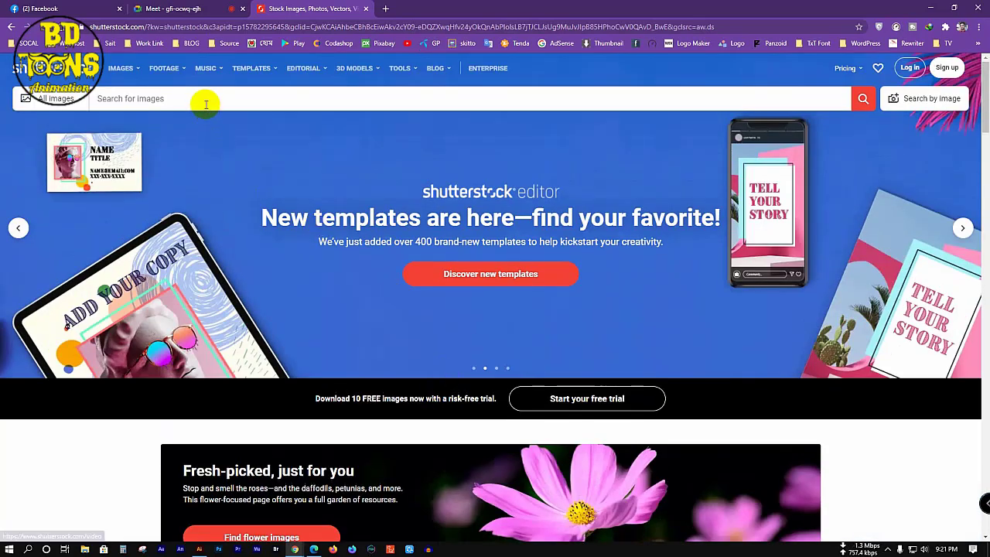
Step: Search Shutterstock images for 'background vector'
left_click(206, 102)
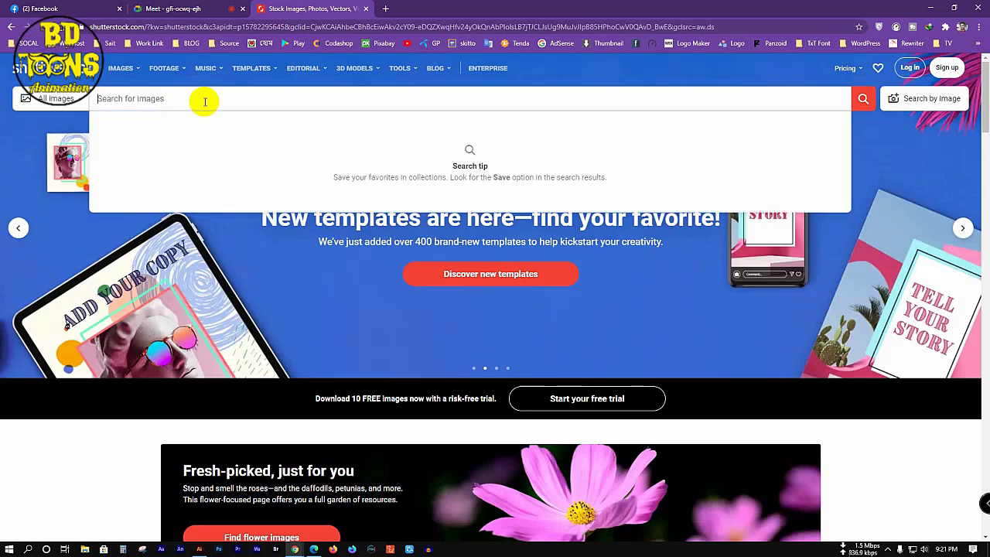
type("back")
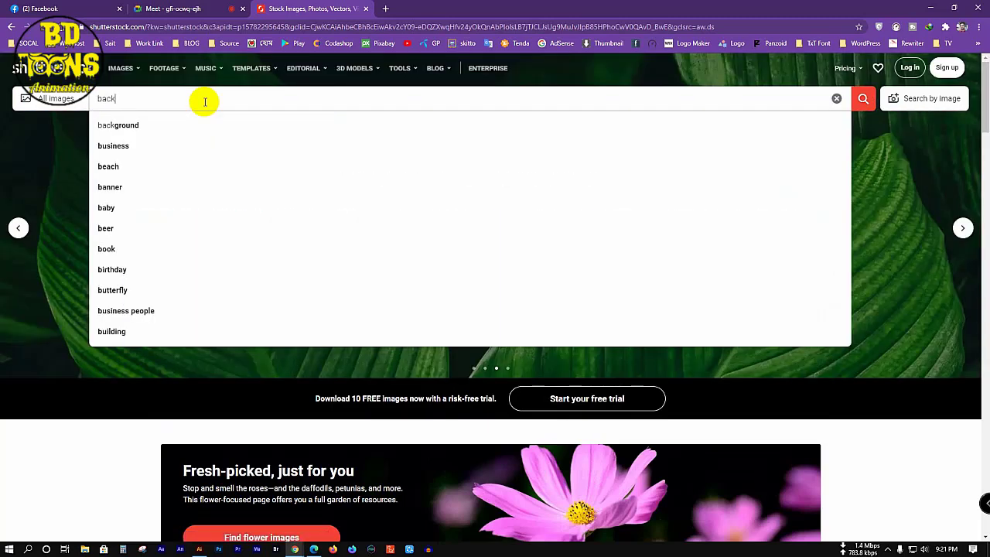
type("ground")
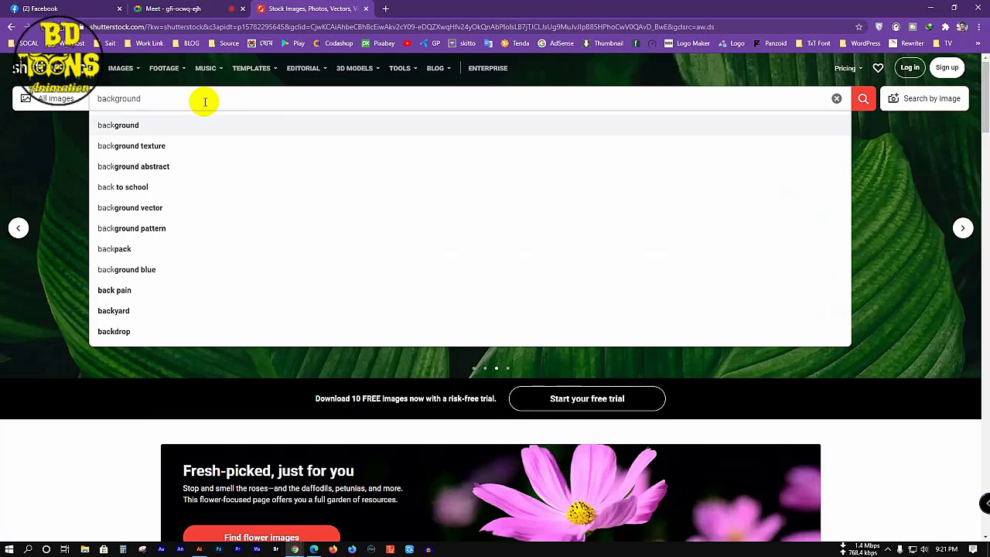
type(" v")
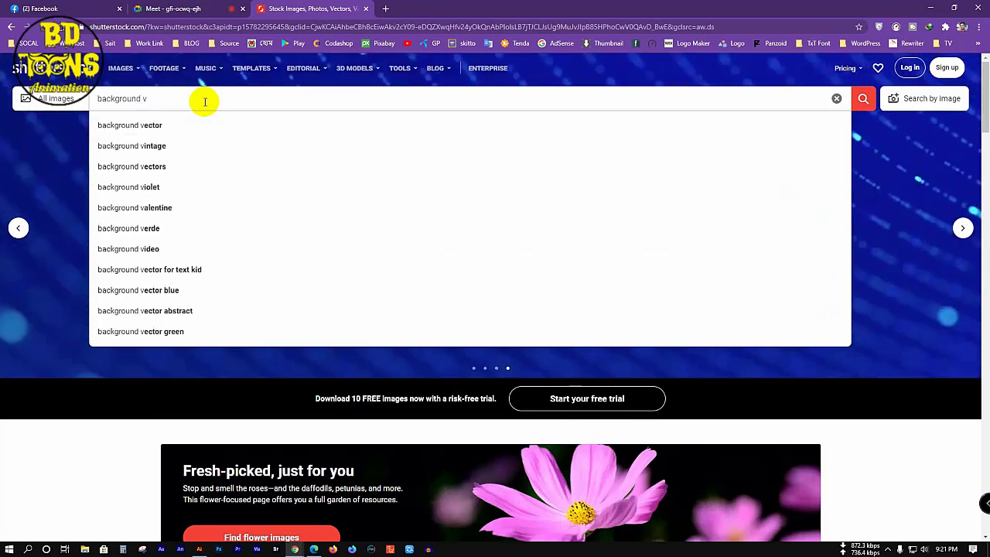
left_click(185, 132)
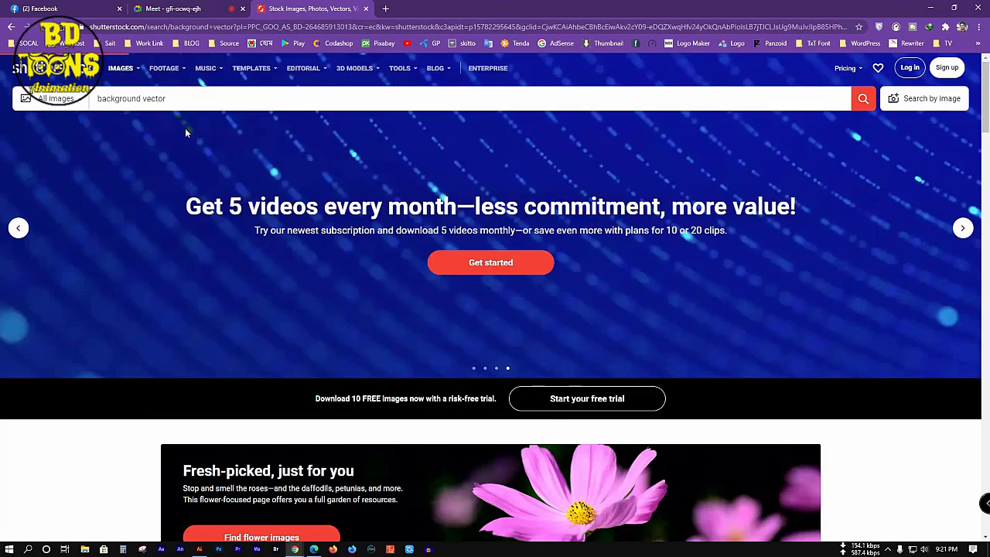
Step: Browse the background vector results, then delete 'background' from the search query
left_click(185, 132)
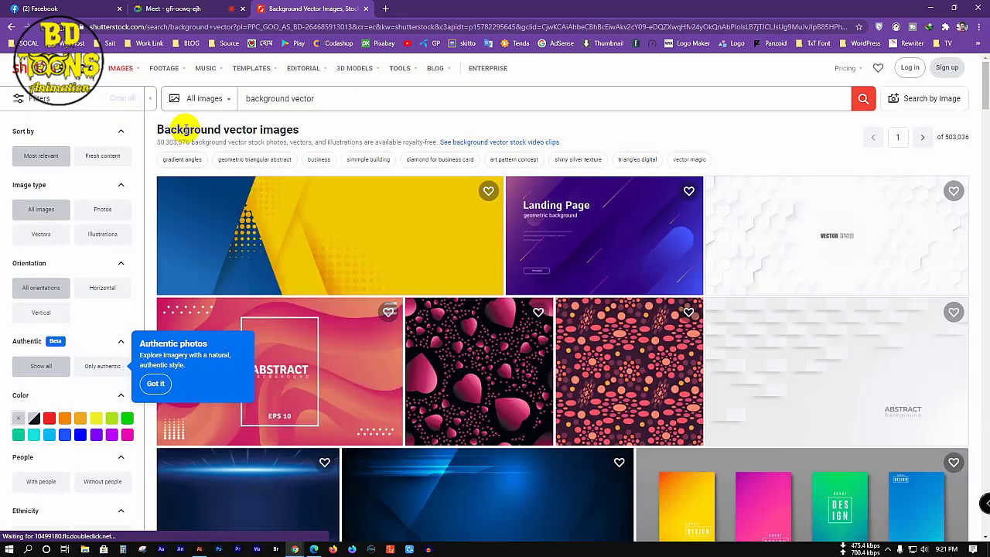
scroll(354, 347, "down", 15)
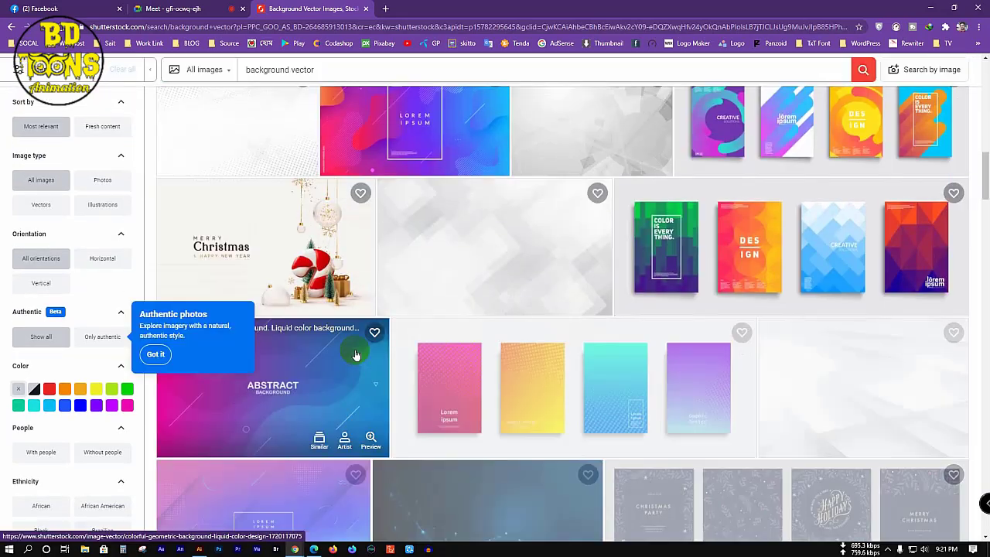
scroll(354, 353, "down", 15)
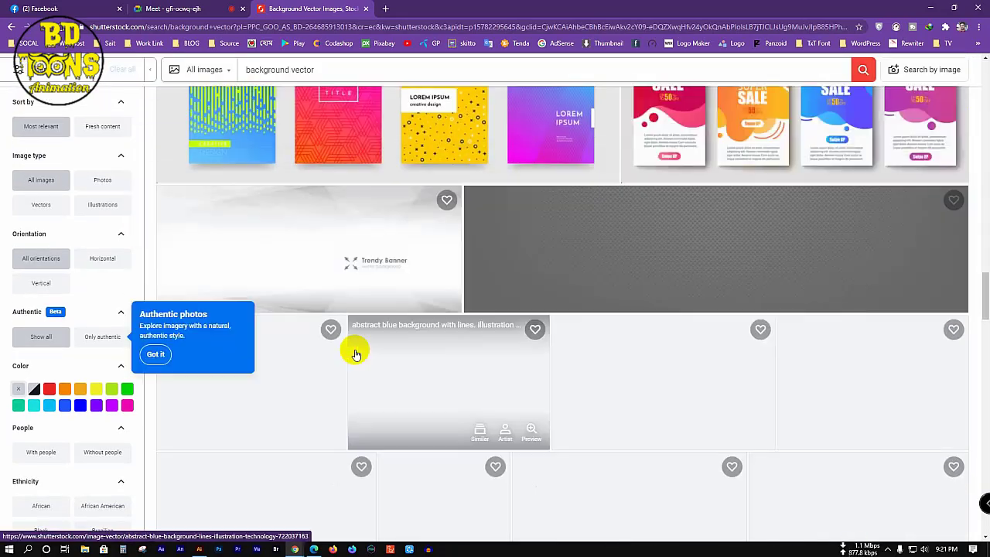
scroll(356, 355, "down", 15)
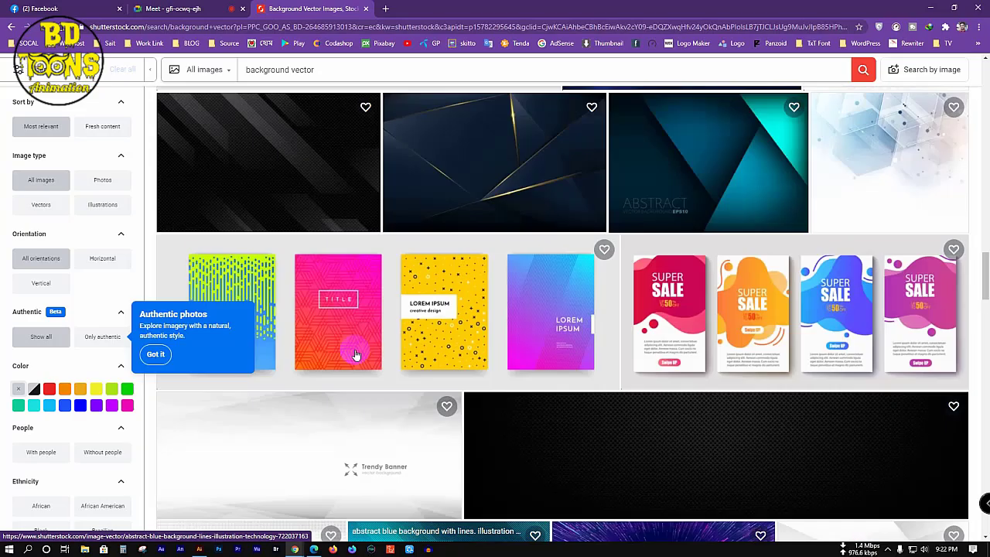
scroll(355, 354, "up", 20)
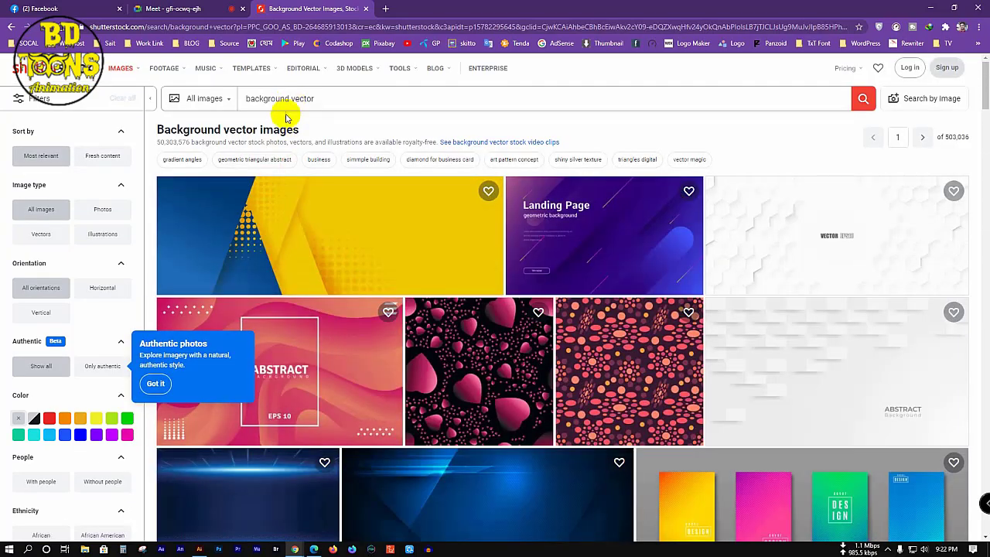
left_click_drag(288, 98, 193, 99)
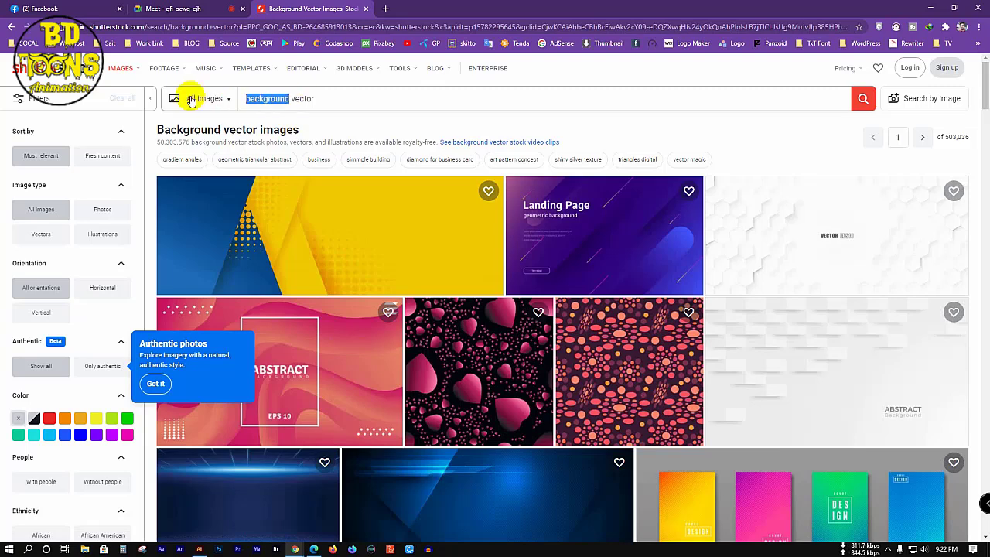
key("BackSpace")
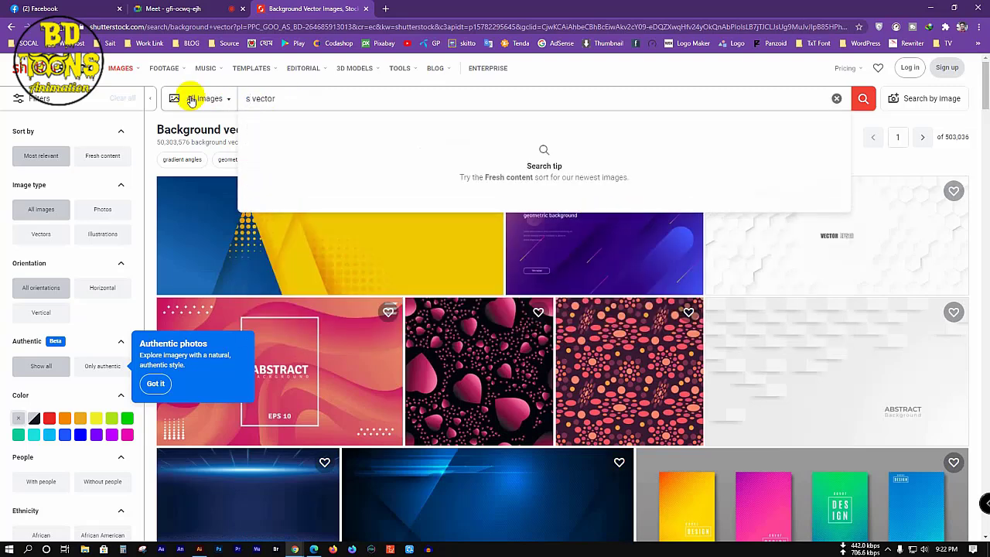
Step: Search Shutterstock for 'village vector'
key("Home")
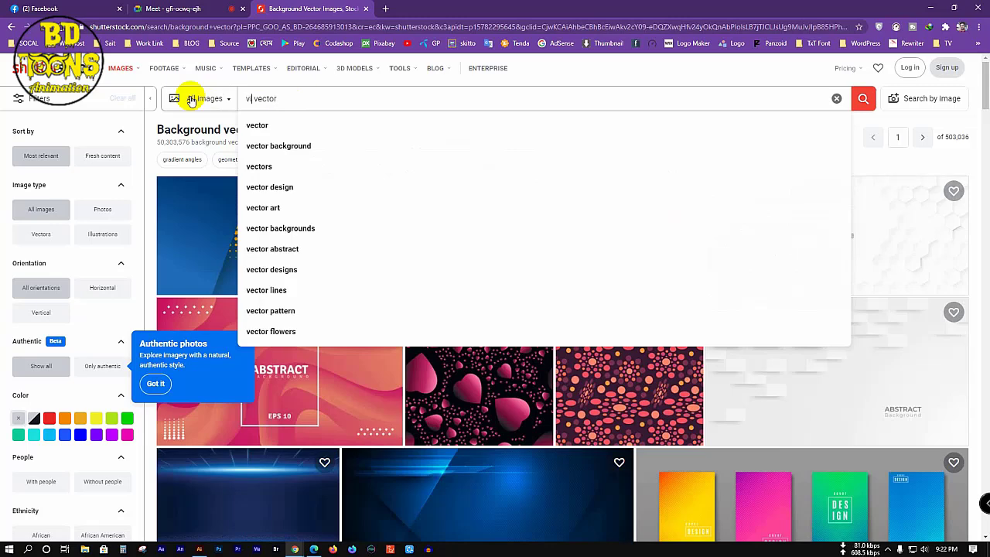
type("village")
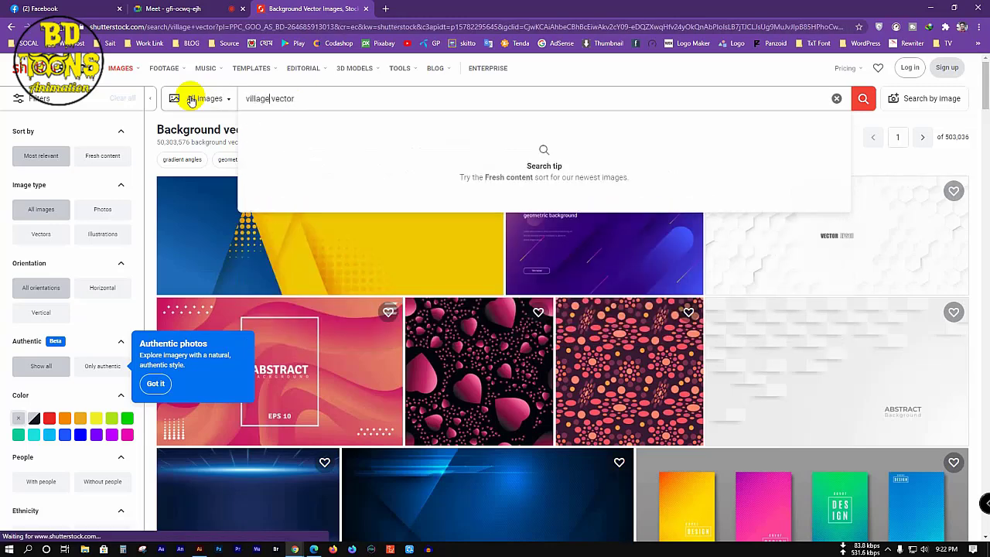
key("Return")
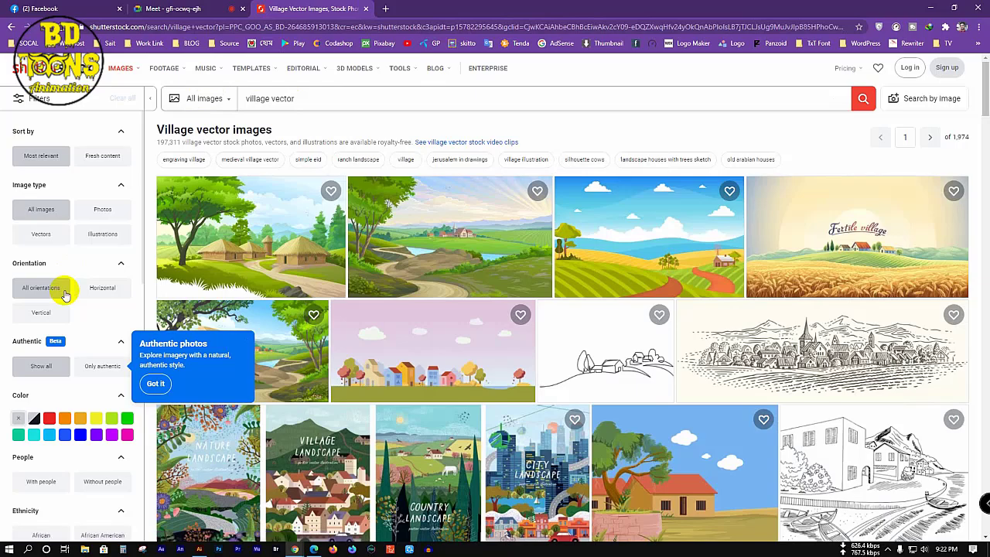
scroll(155, 371, "down", 4)
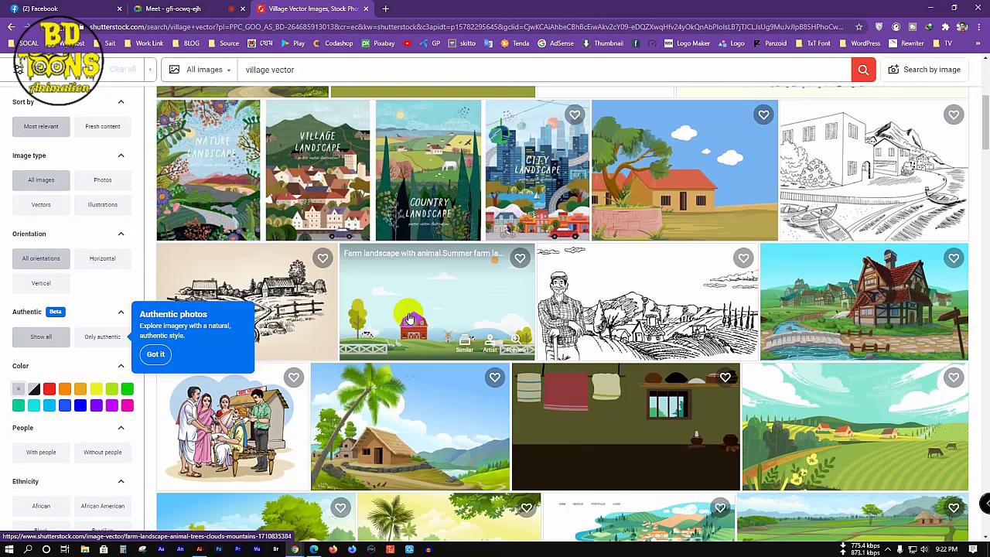
Step: Open the Indian village house with tree image and scroll to its similar images
left_click(675, 207)
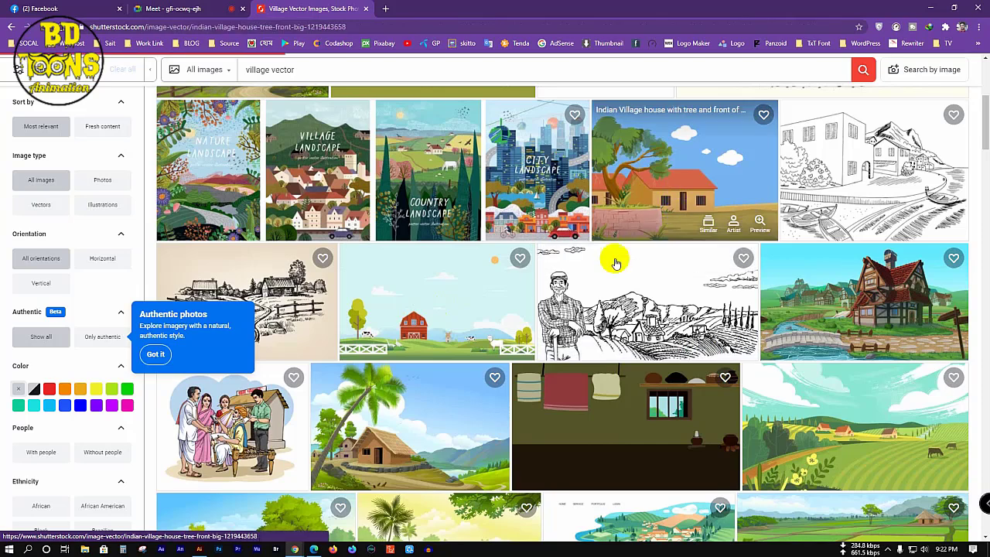
scroll(640, 219, "down", 2)
scroll(639, 220, "down", 1)
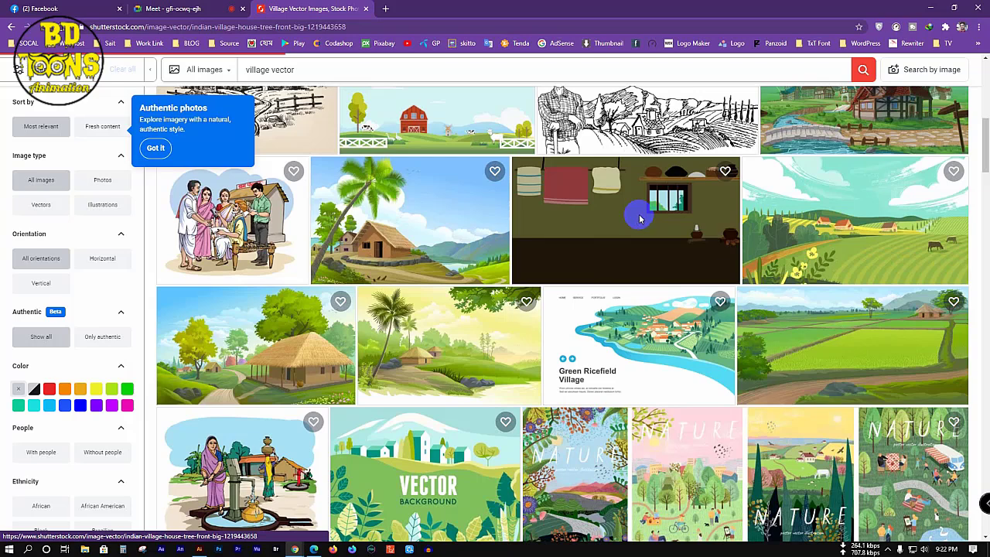
left_click(639, 214)
scroll(611, 248, "up", 4)
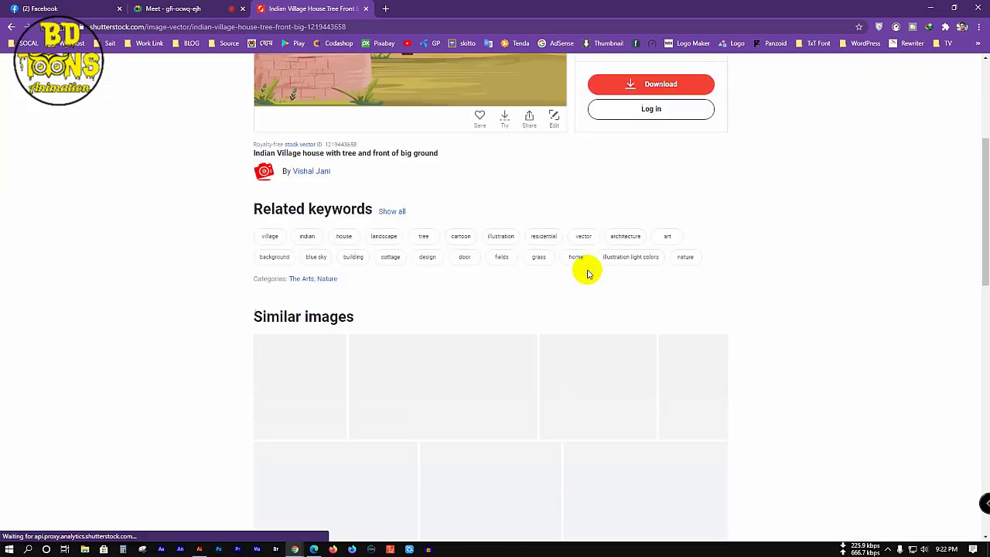
scroll(541, 307, "up", 3)
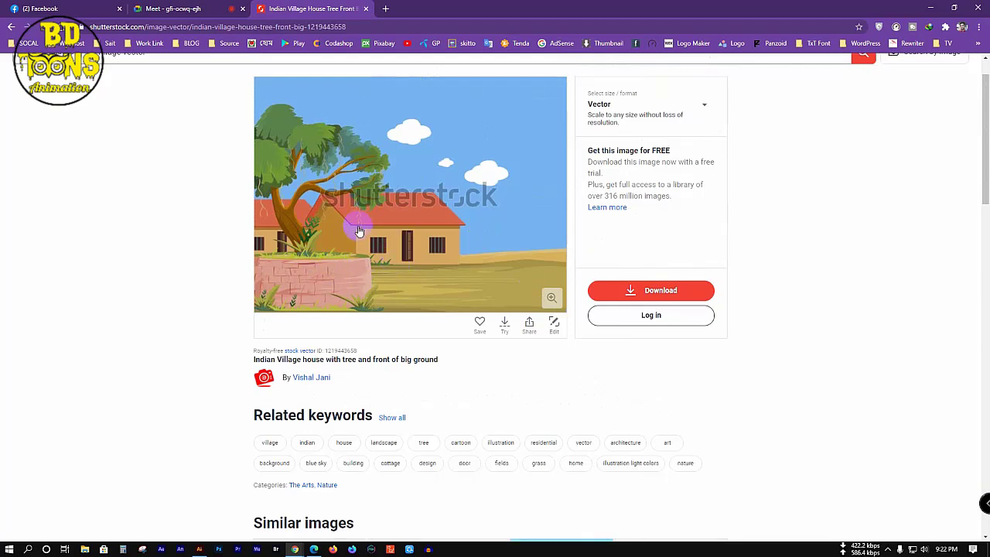
scroll(453, 274, "down", 4)
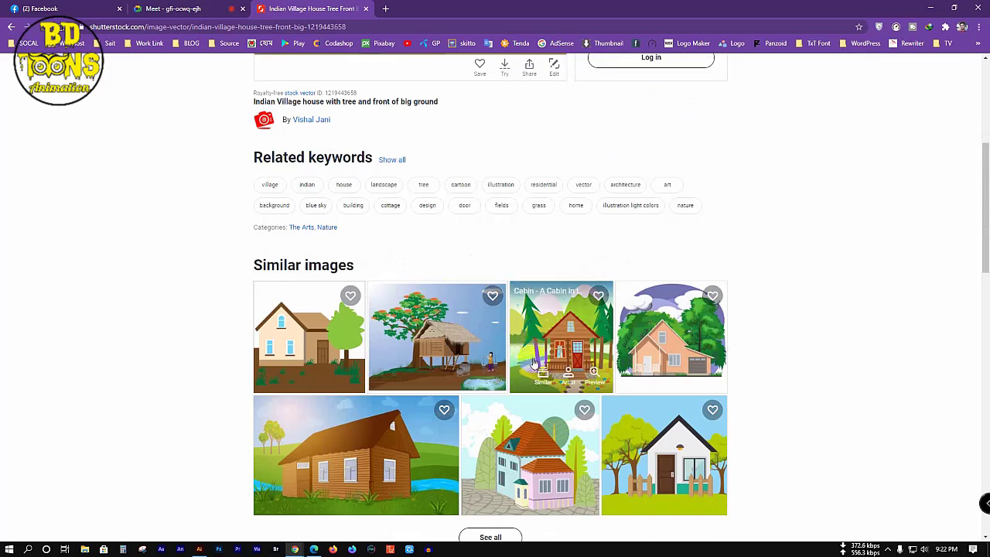
Step: Save the enlarged cabin-in-the-woods preview as a Desktop JPEG, then close the lightbox and Norton alert
left_click(558, 356)
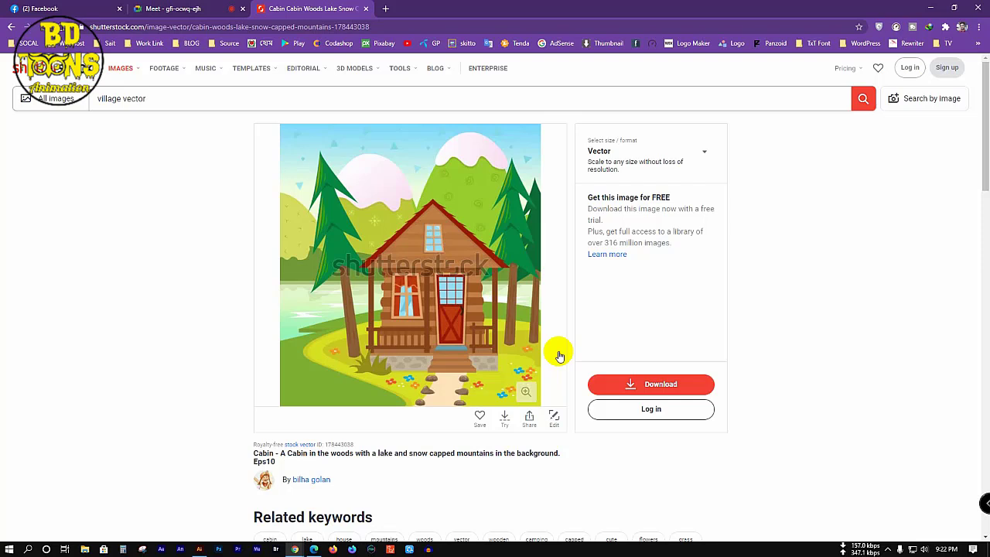
left_click(536, 391)
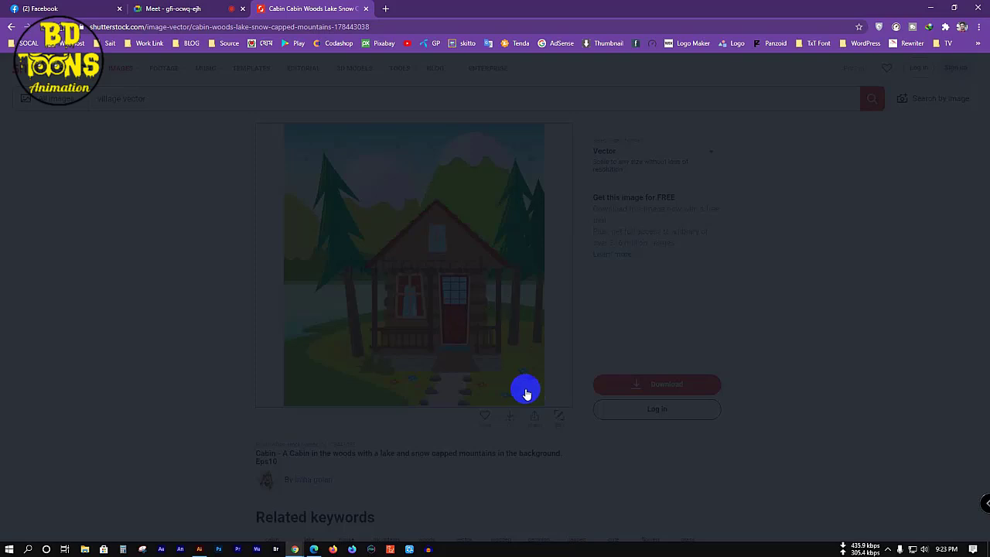
right_click(507, 303)
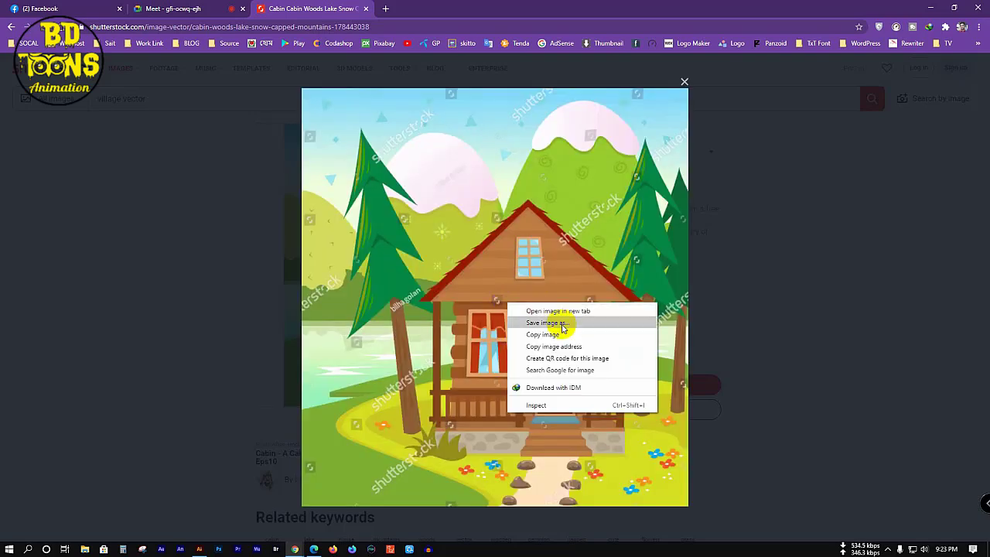
left_click(564, 322)
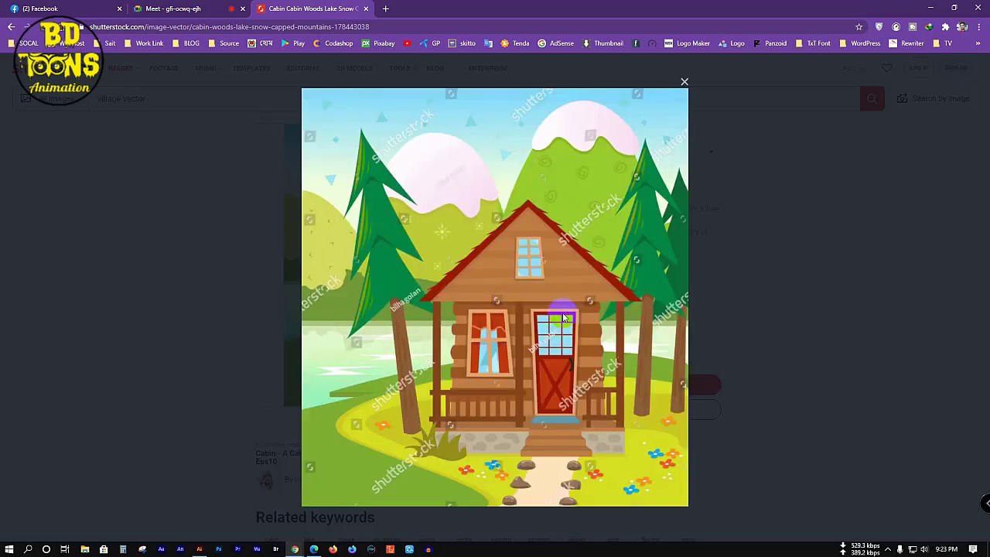
left_click(42, 81)
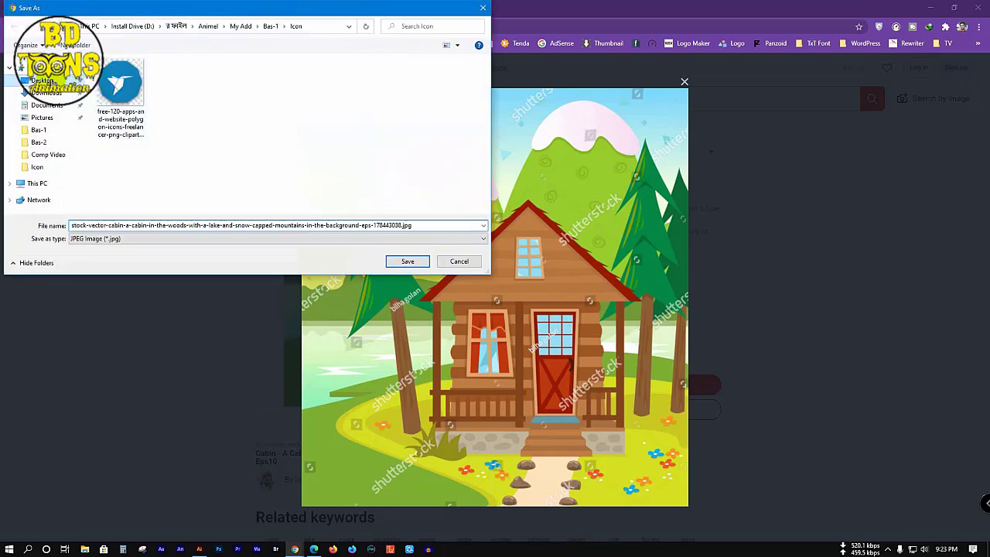
left_click(406, 261)
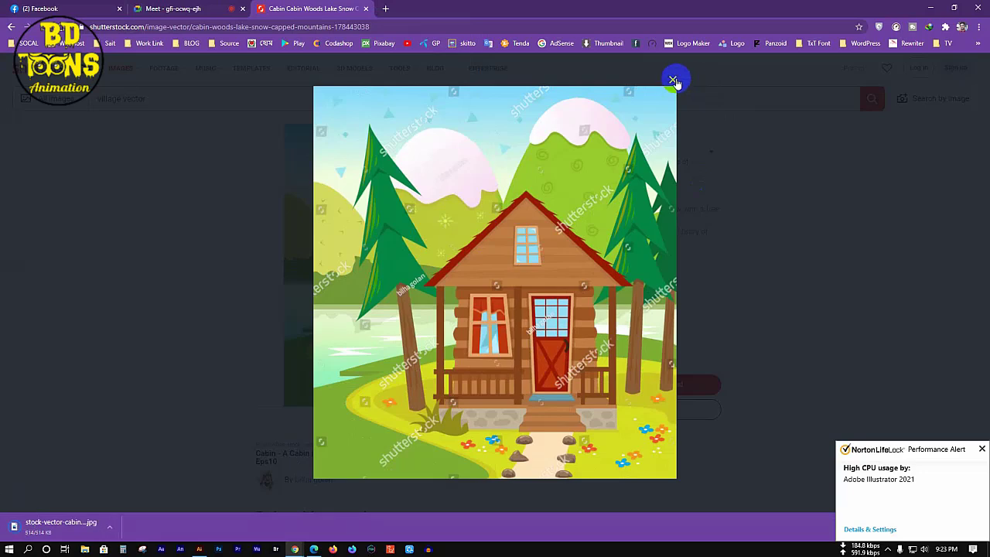
left_click(673, 81)
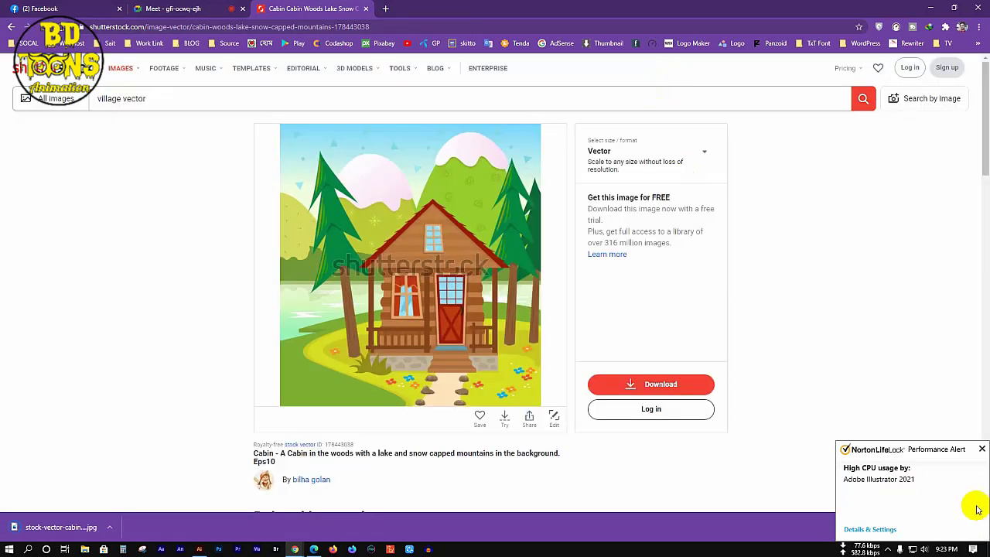
left_click(980, 448)
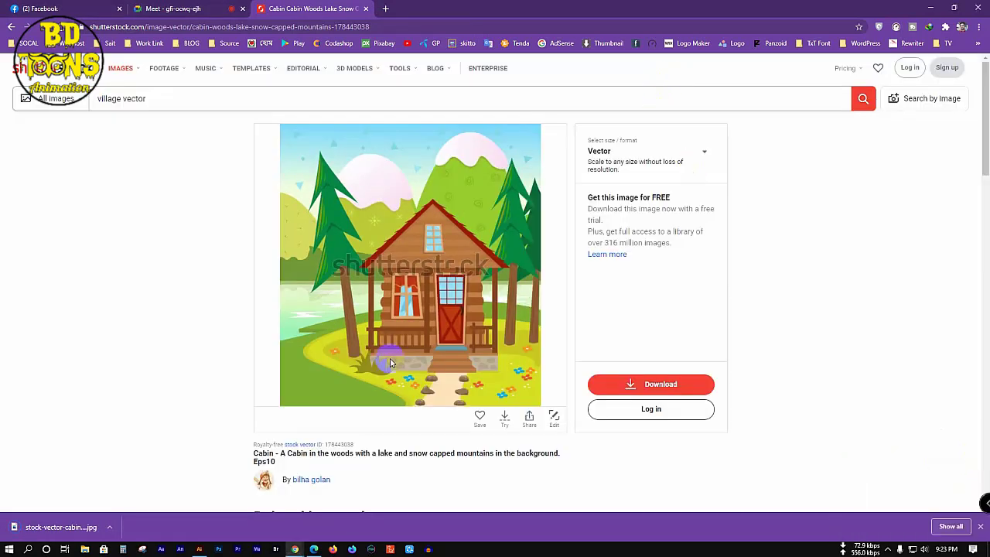
Step: Return to Illustrator's blank artboard and pan it slightly down
left_click(199, 549)
key("h")
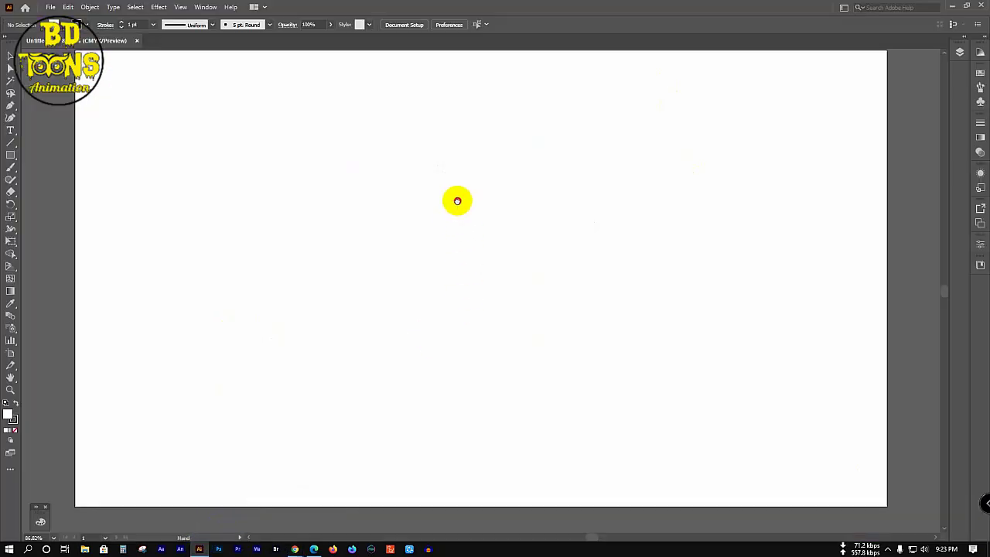
left_click_drag(459, 207, 457, 210)
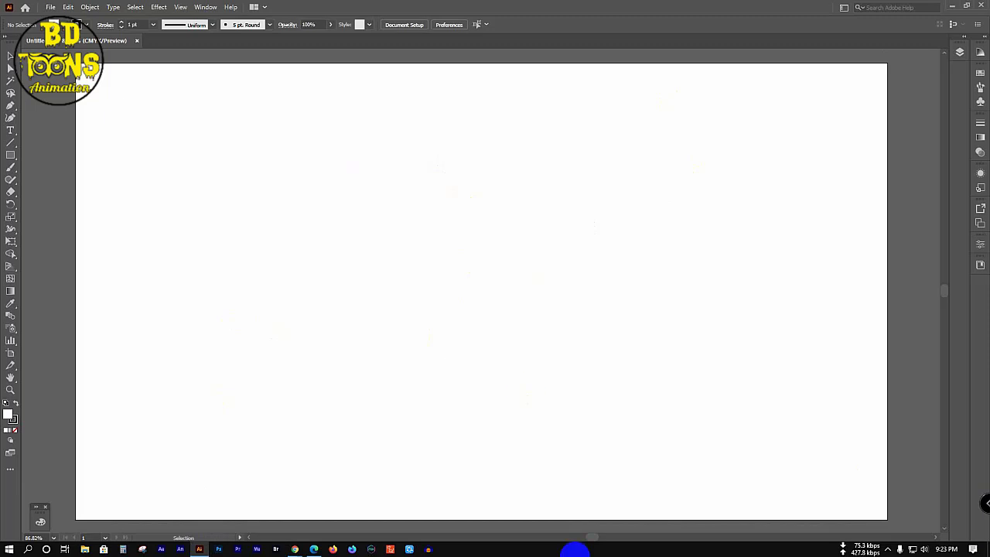
Step: Open Task Manager and locate Illustrator's Untitled-1 process in the Details list
right_click(572, 550)
left_click(594, 504)
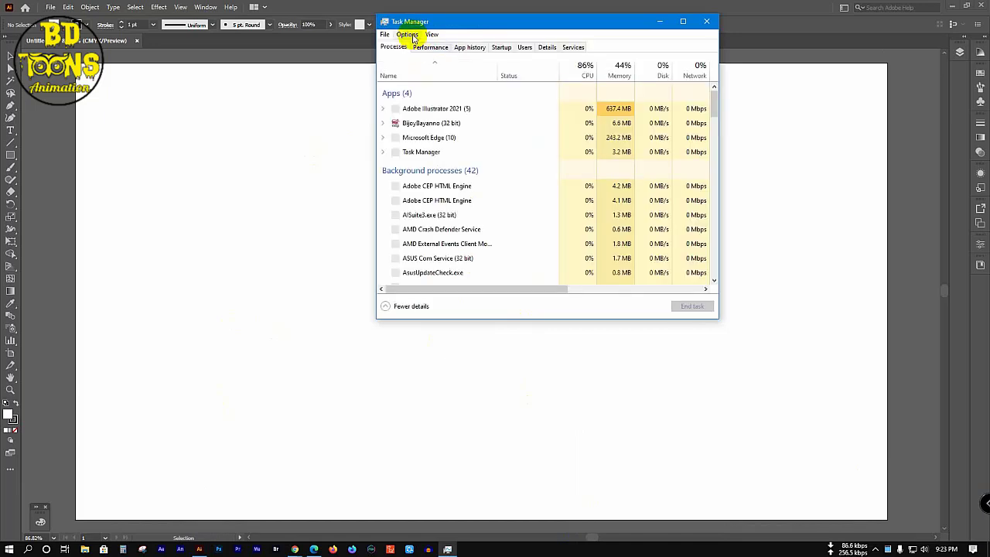
left_click(464, 114)
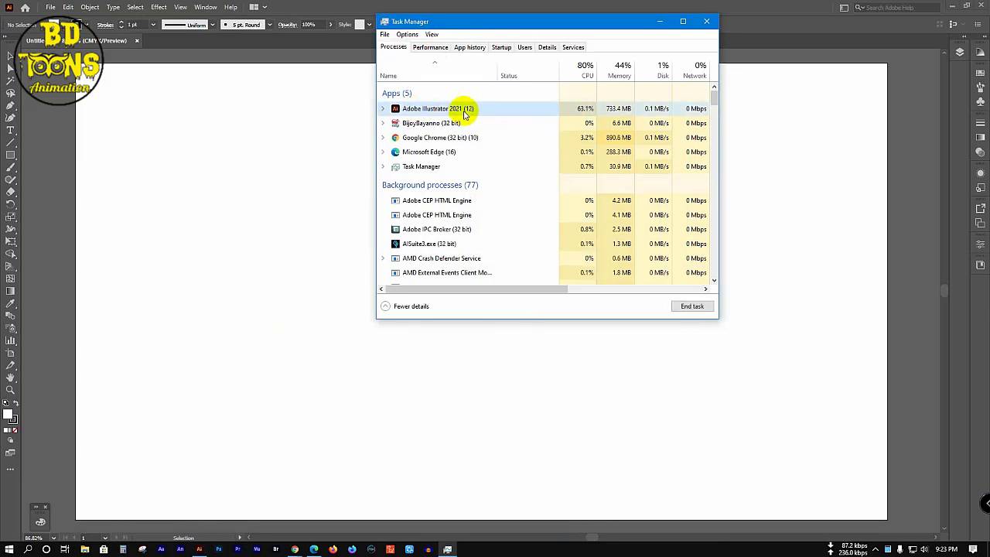
right_click(465, 115)
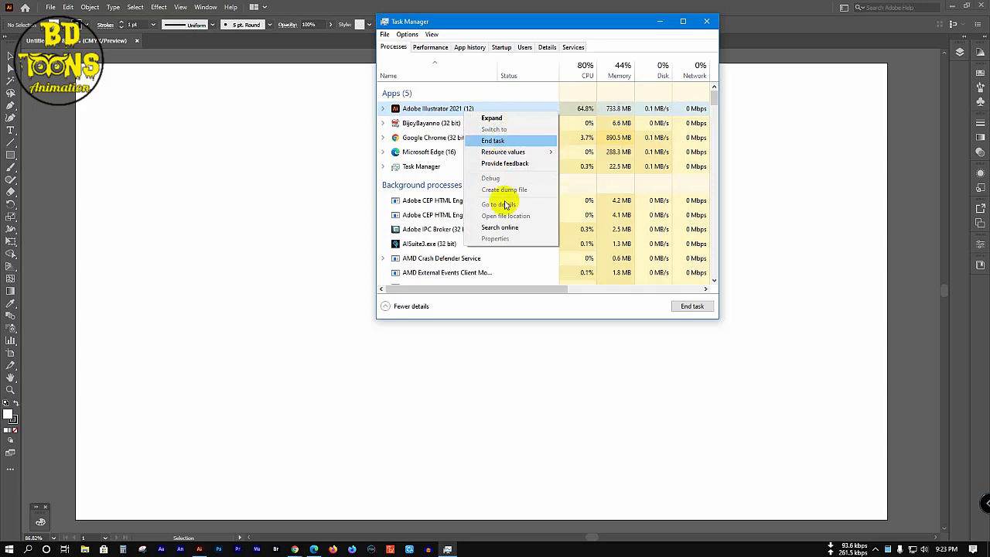
left_click(294, 194)
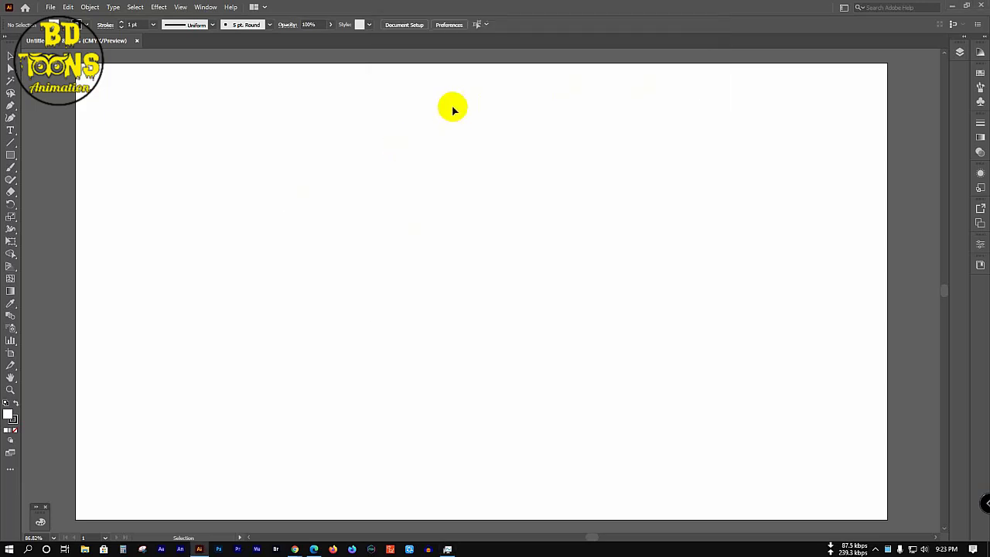
left_click(448, 547)
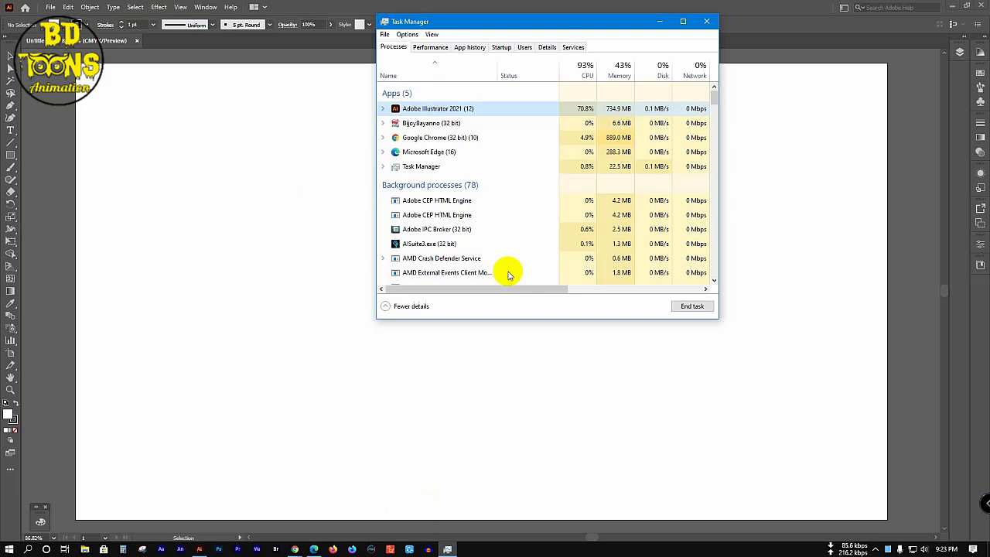
double_click(452, 110)
right_click(453, 112)
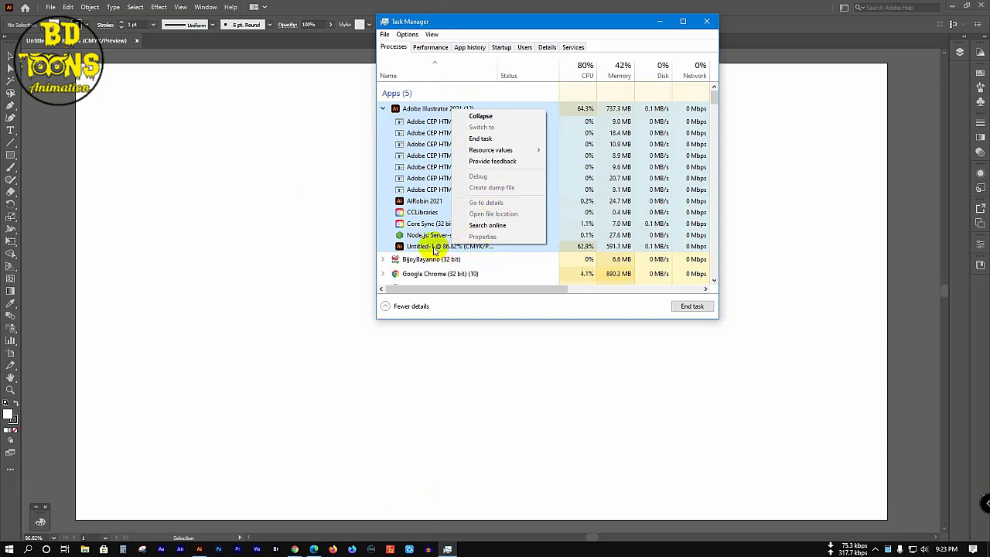
left_click(430, 246)
right_click(435, 247)
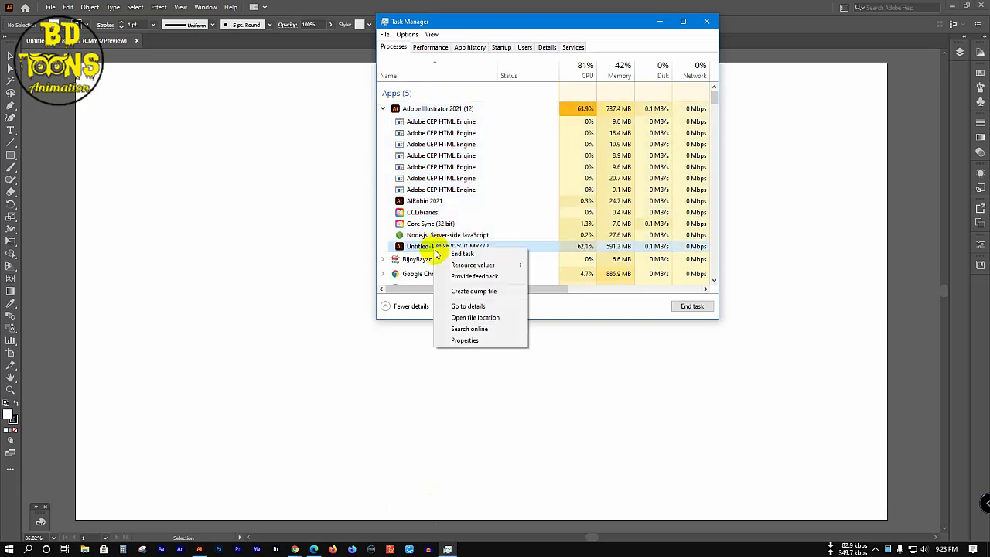
left_click(466, 306)
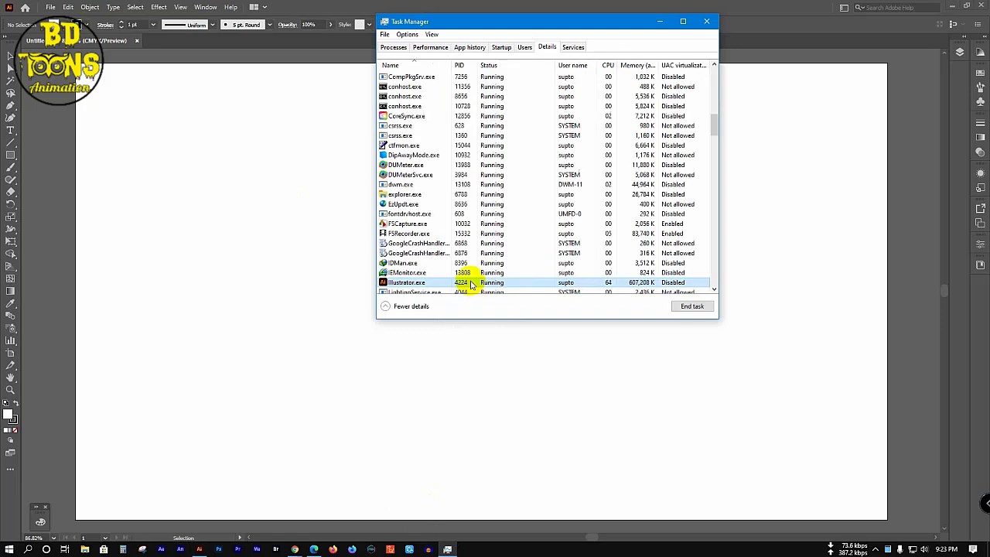
Step: Limit illustrator.exe's processor affinity to CPU 0 and CPU 1, then close Task Manager
right_click(449, 282)
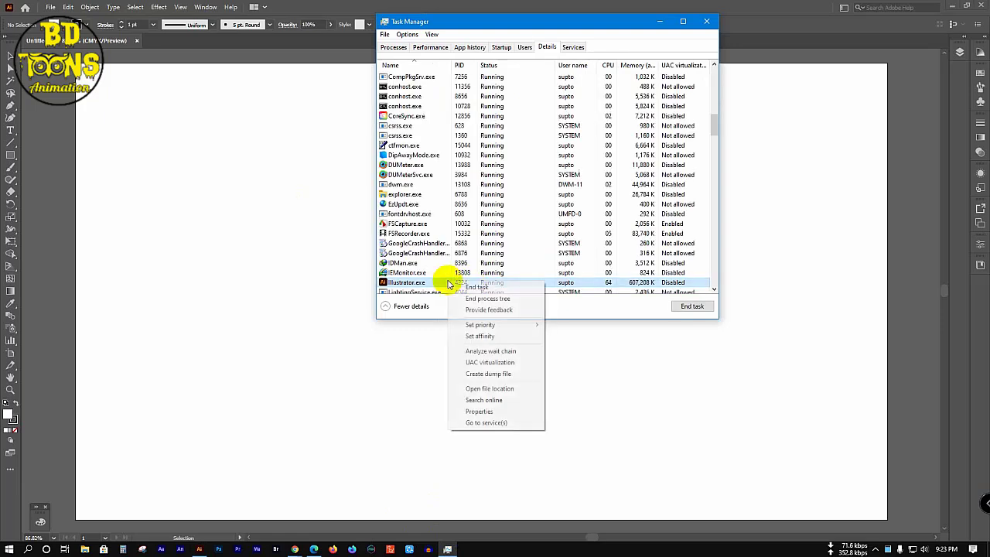
left_click(473, 335)
left_click(392, 86)
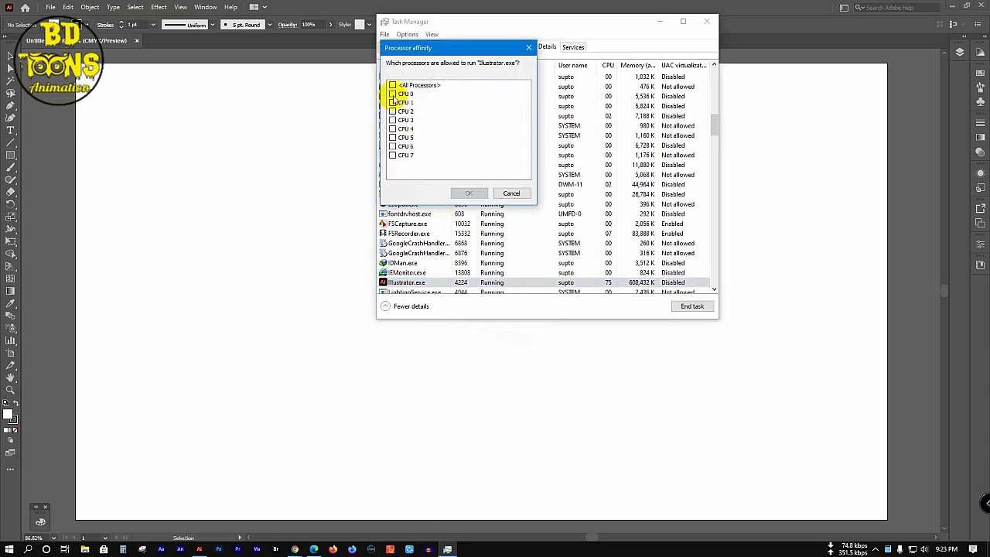
left_click(392, 102)
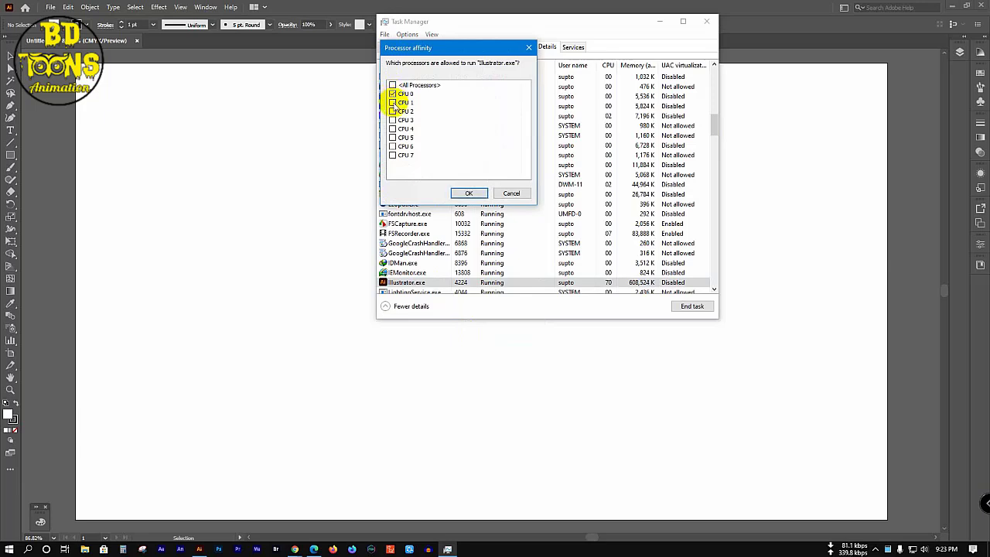
left_click(467, 193)
left_click(393, 47)
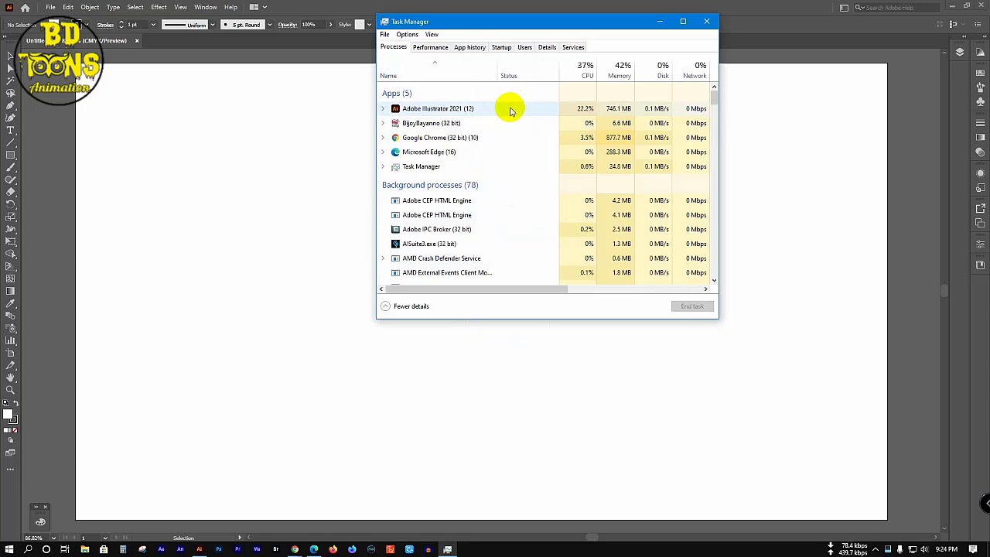
left_click(706, 21)
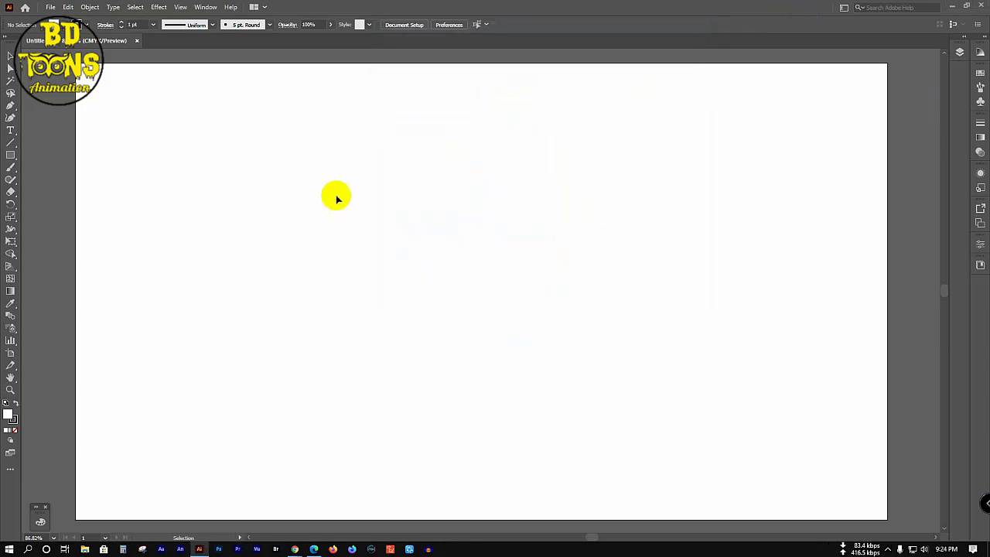
Step: Minimize windows to the desktop and drag the cabin JPEG into Illustrator
left_click(951, 10)
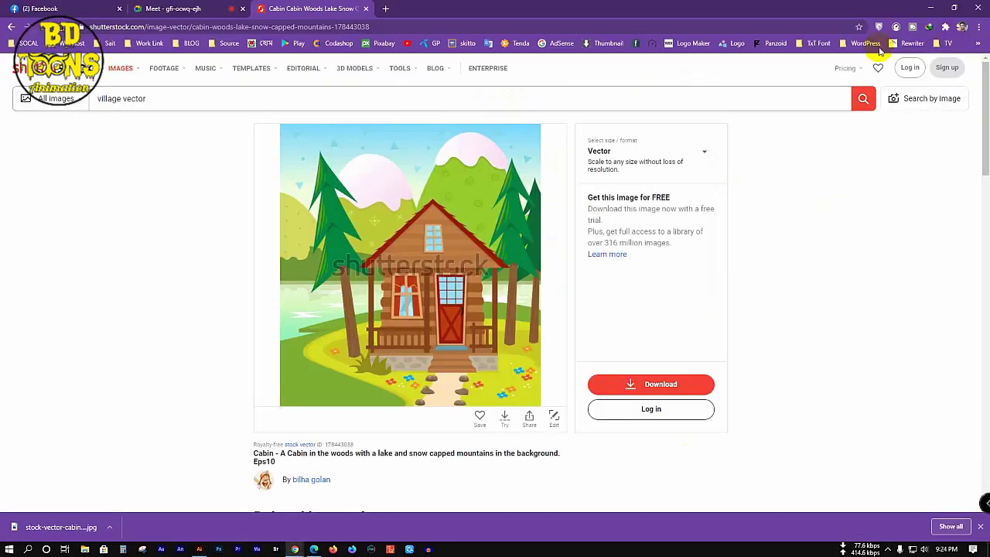
left_click(930, 6)
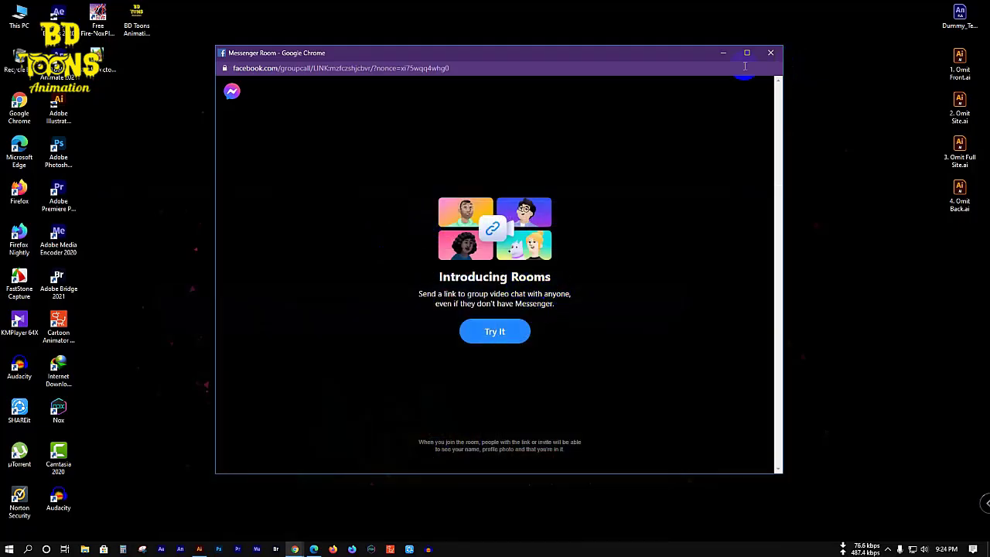
left_click(770, 52)
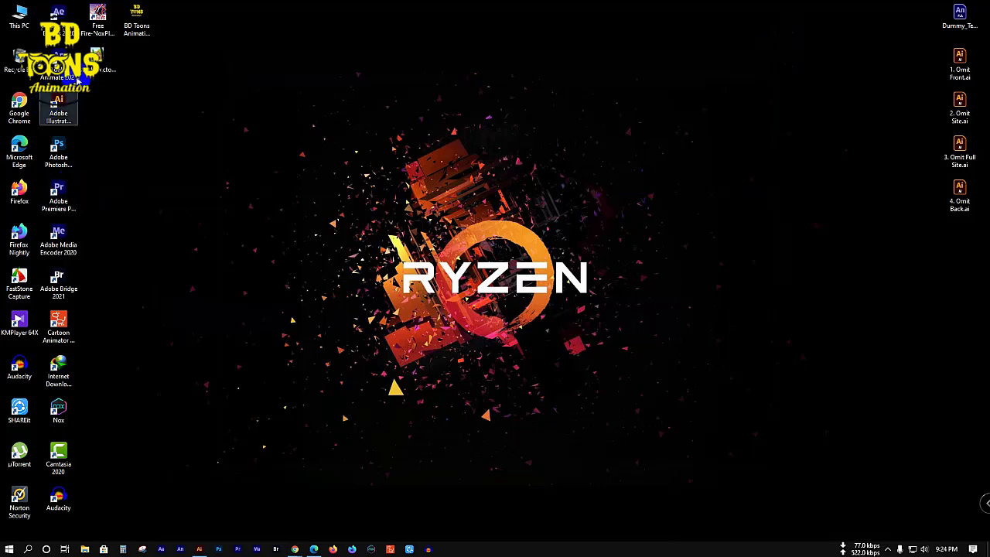
left_click_drag(97, 78, 542, 334)
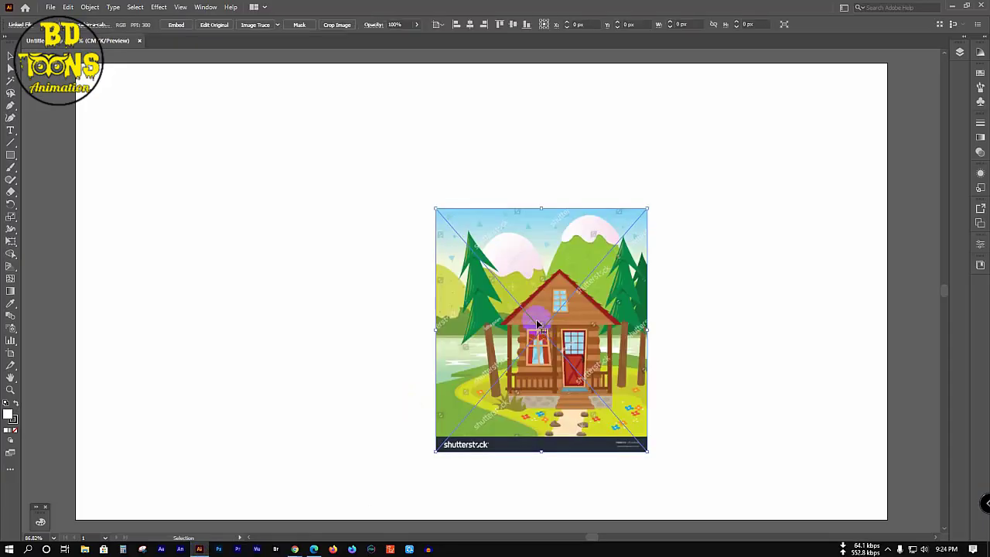
Step: Enlarge the cabin image to about 785 × 875 px over the artboard and lock Layer 1
left_click_drag(435, 206, 347, 108)
left_click_drag(648, 453, 793, 486)
left_click_drag(662, 311, 564, 188)
scroll(564, 188, "down", 3)
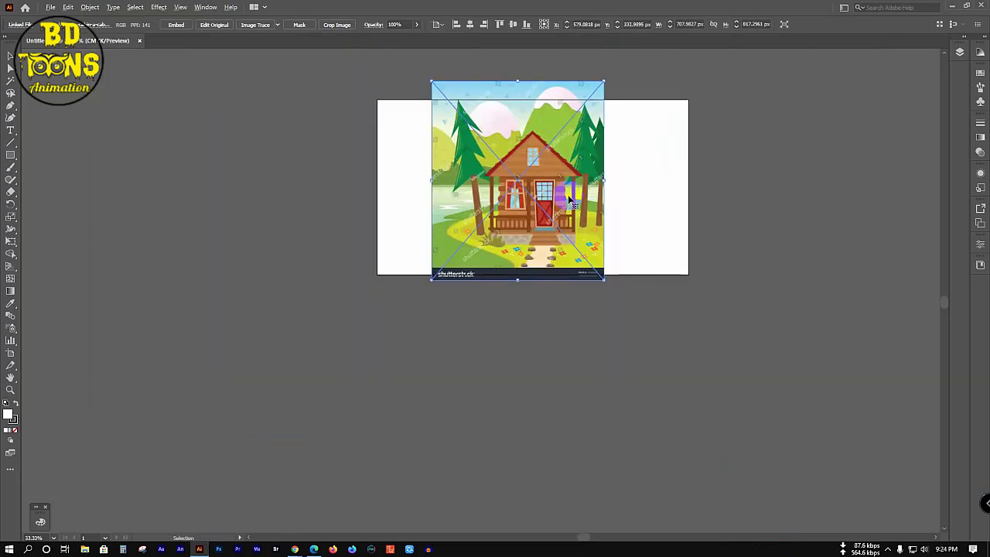
scroll(568, 212, "up", 2)
scroll(569, 225, "up", 1)
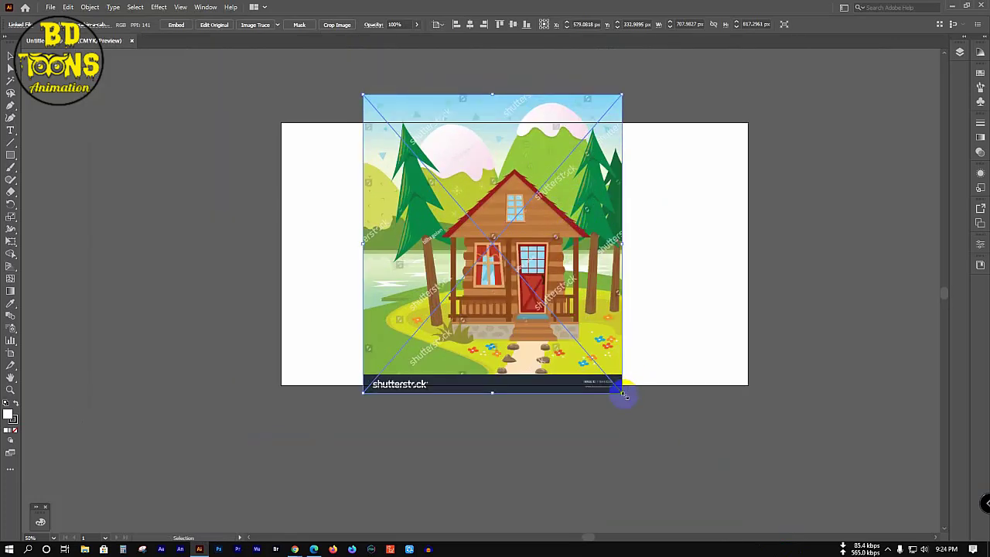
left_click_drag(623, 394, 650, 416)
left_click(734, 253)
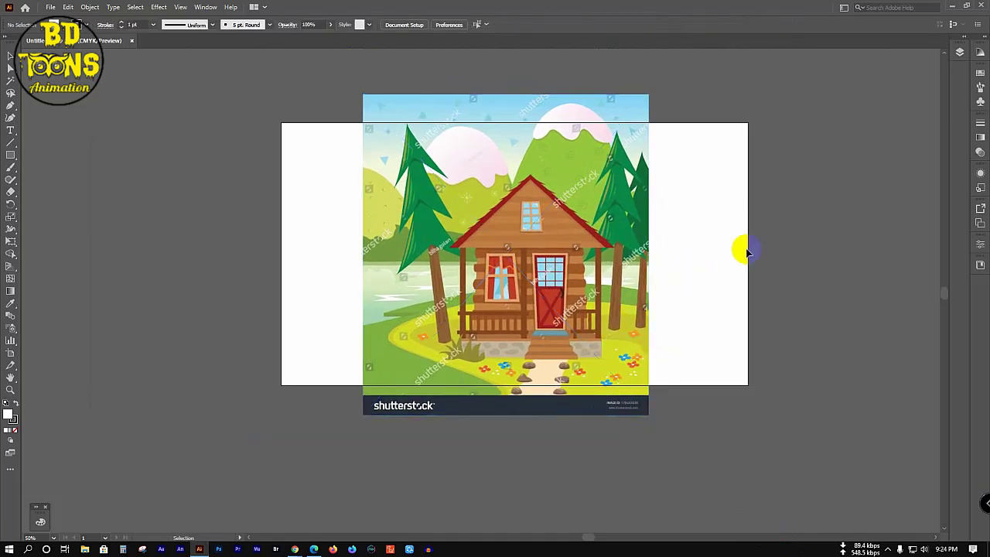
left_click(958, 51)
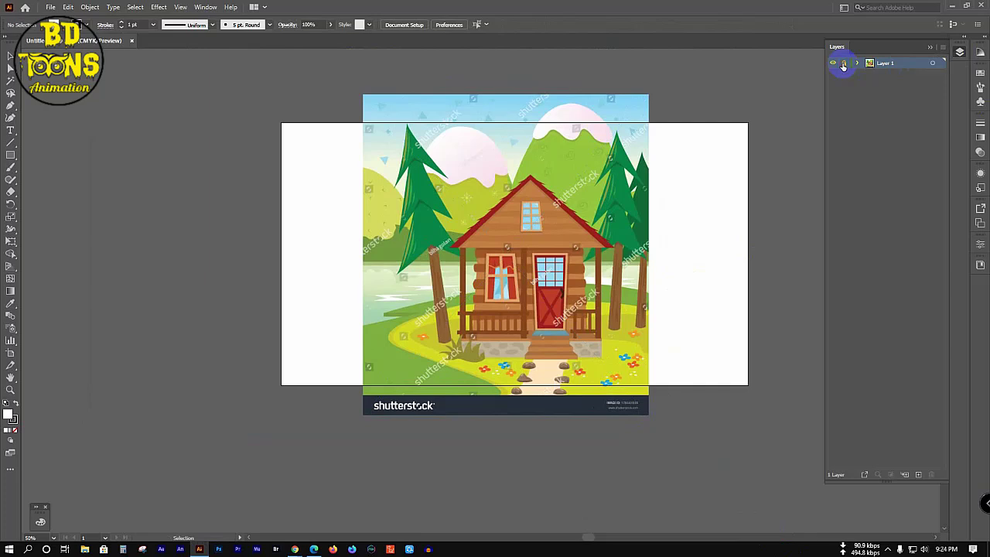
left_click(844, 64)
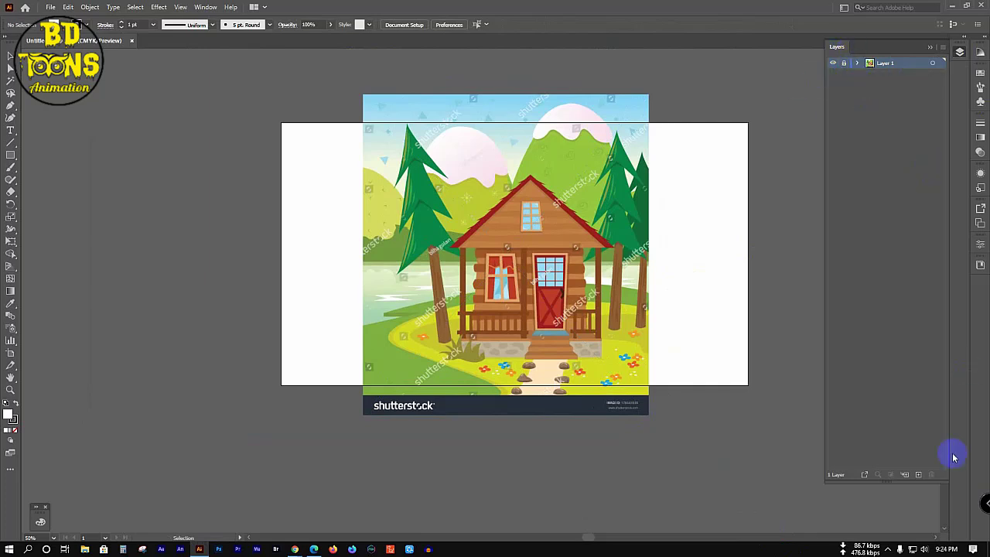
Step: Create three more empty layers so the stack reaches Layer 13
left_click(918, 475)
left_click(918, 475)
left_click(918, 474)
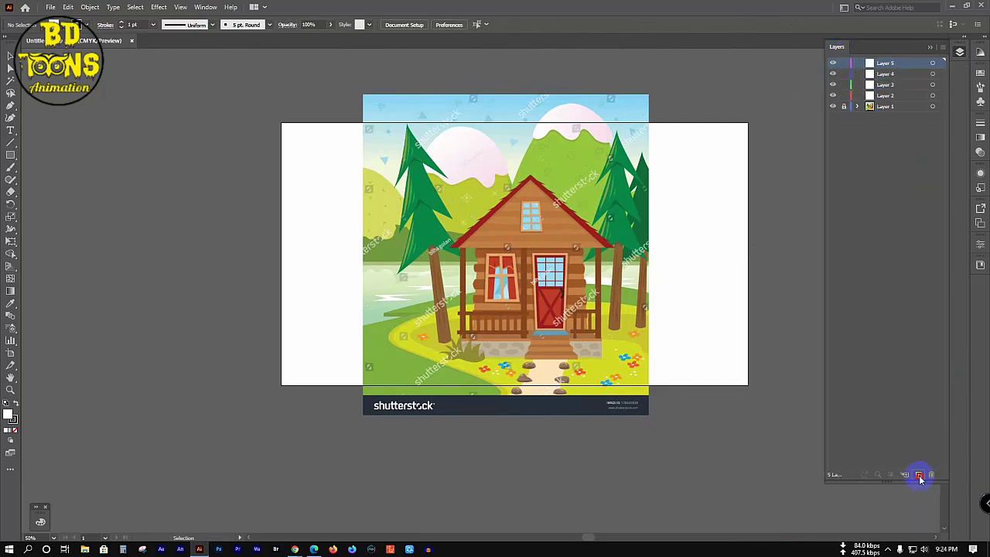
left_click(919, 475)
left_click(919, 474)
left_click(918, 474)
left_click(919, 475)
left_click(919, 474)
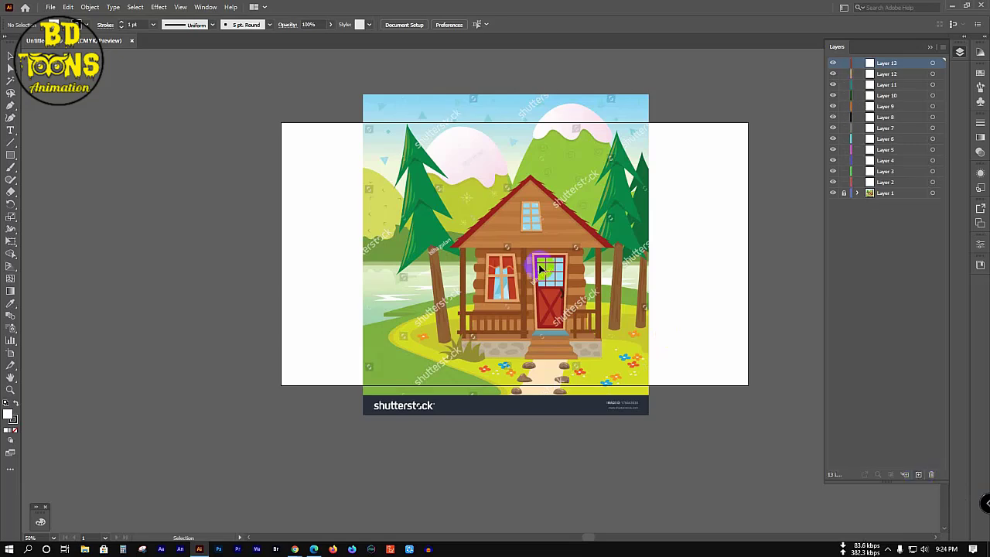
scroll(537, 285, "up", 2)
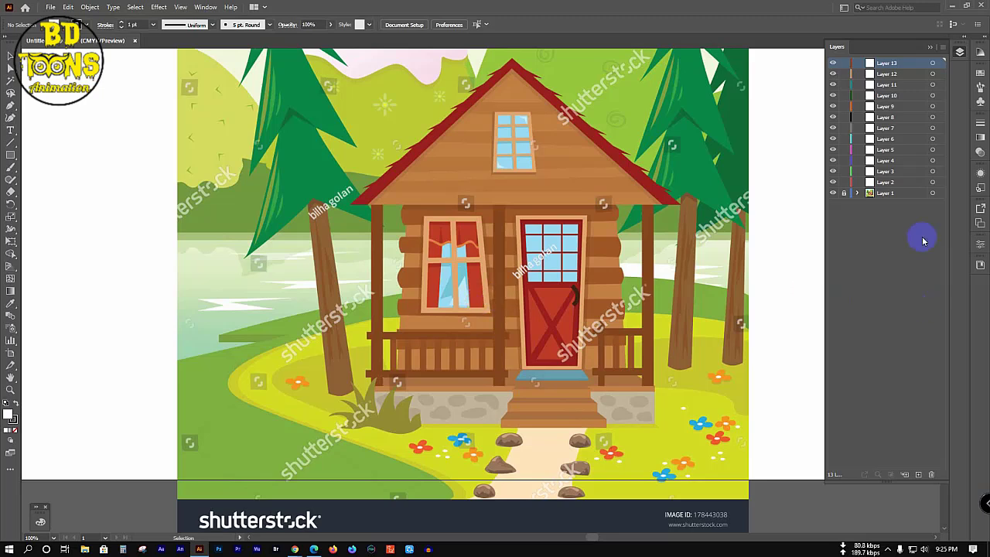
Step: Rename Layer 2 to 'Home' and switch to the Pen tool
double_click(886, 181)
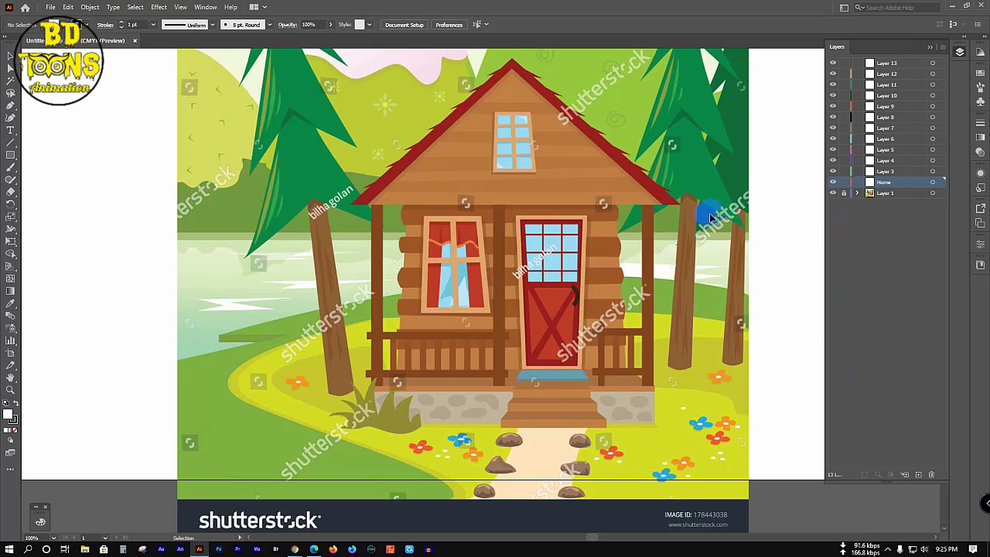
key("shift+c")
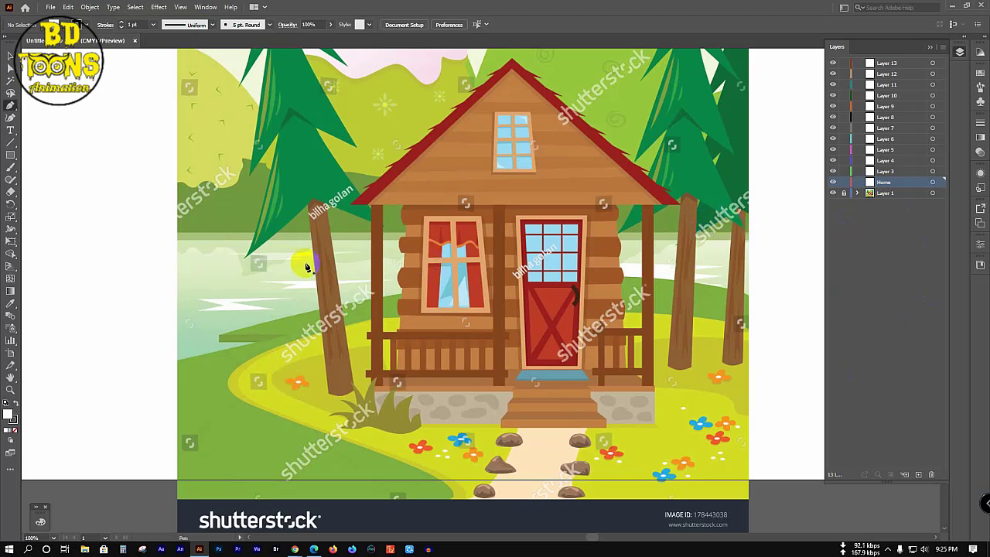
scroll(507, 59, "up", 2)
key("p")
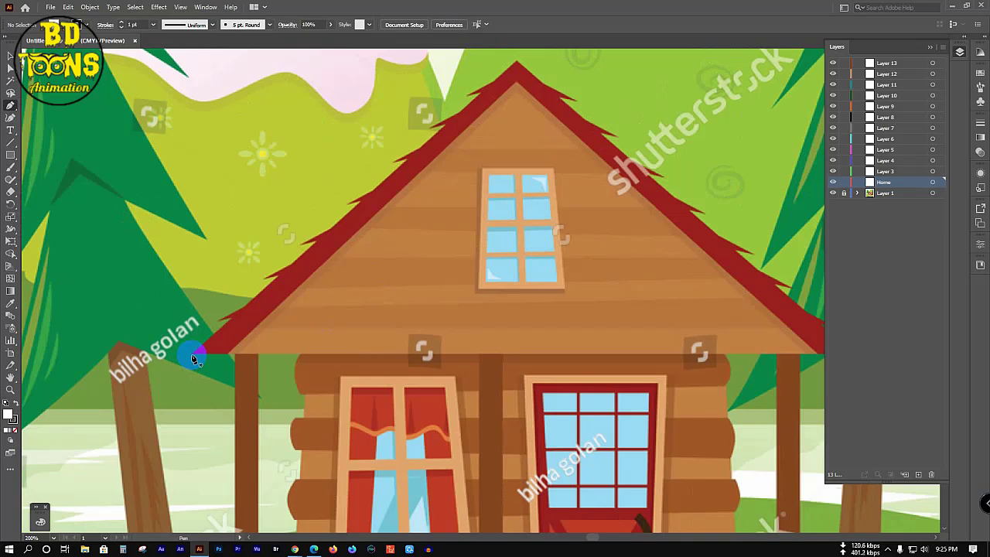
Step: Briefly select Layer 13, then make the Home layer active again
left_click(901, 65)
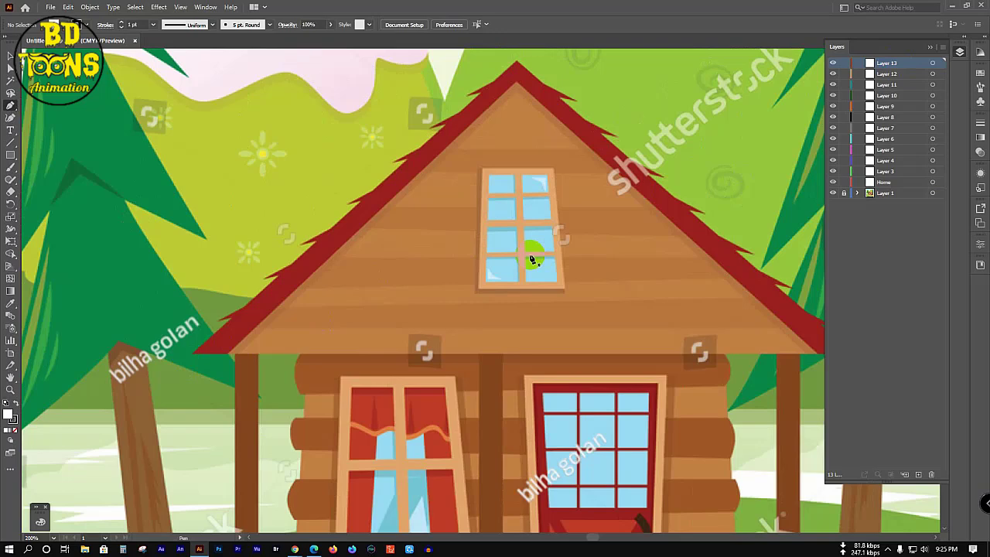
scroll(530, 258, "down", 3)
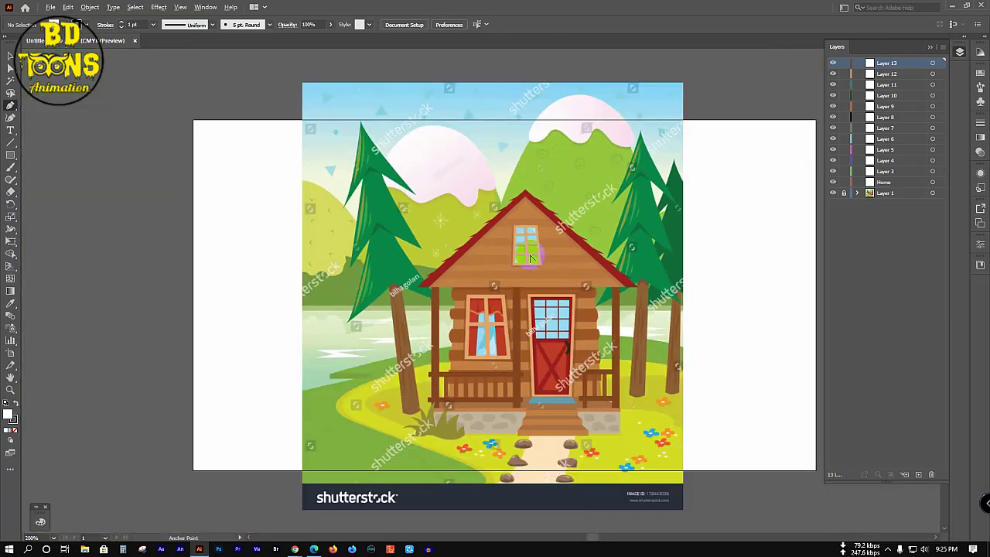
scroll(534, 254, "up", 2)
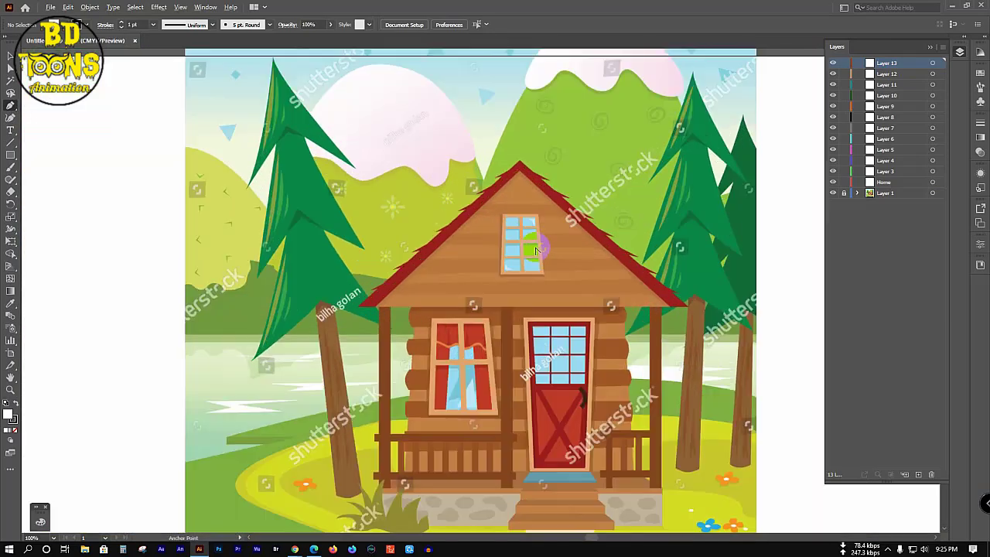
left_click(901, 184)
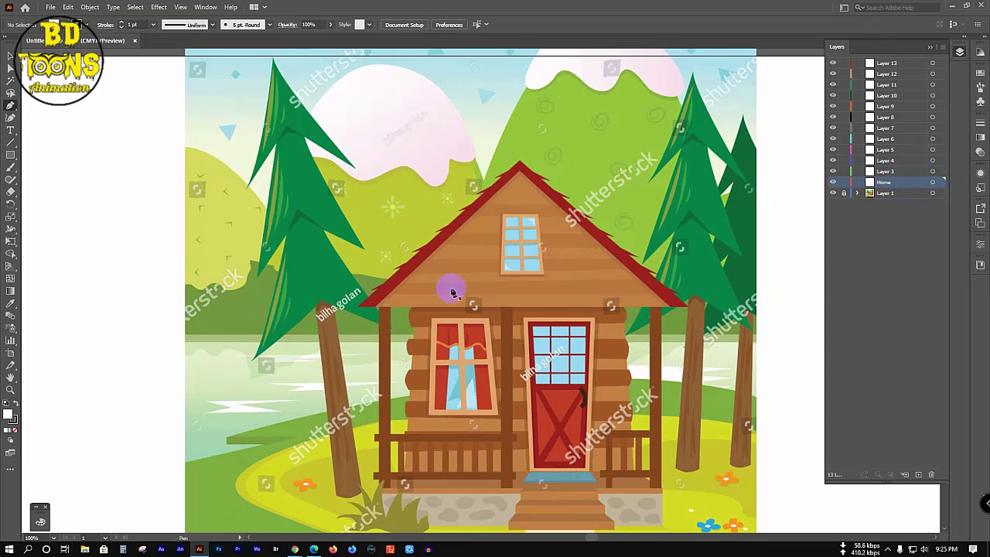
scroll(456, 286, "up", 2)
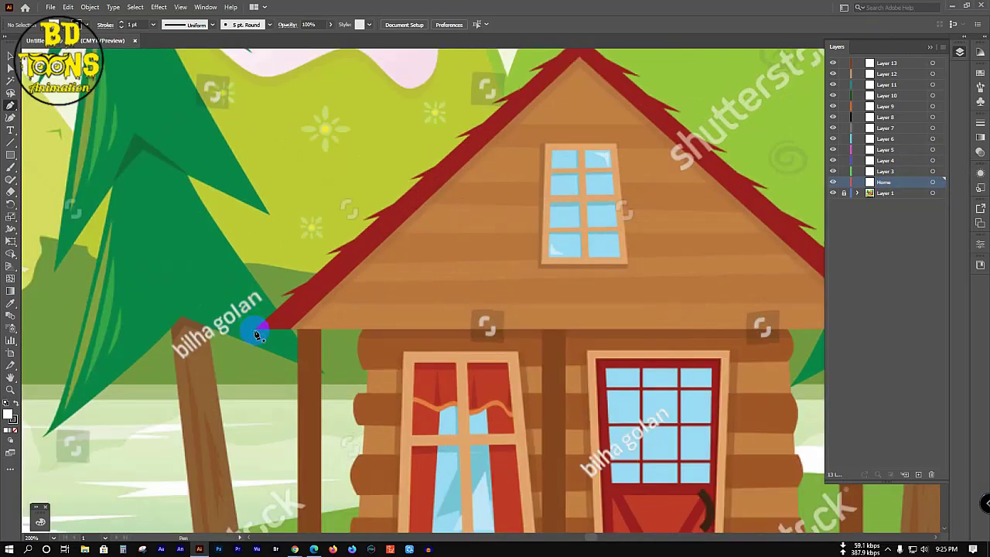
Step: Start the roof path at the right eave and show the Home layer in Outline view
left_click_drag(645, 324, 296, 324)
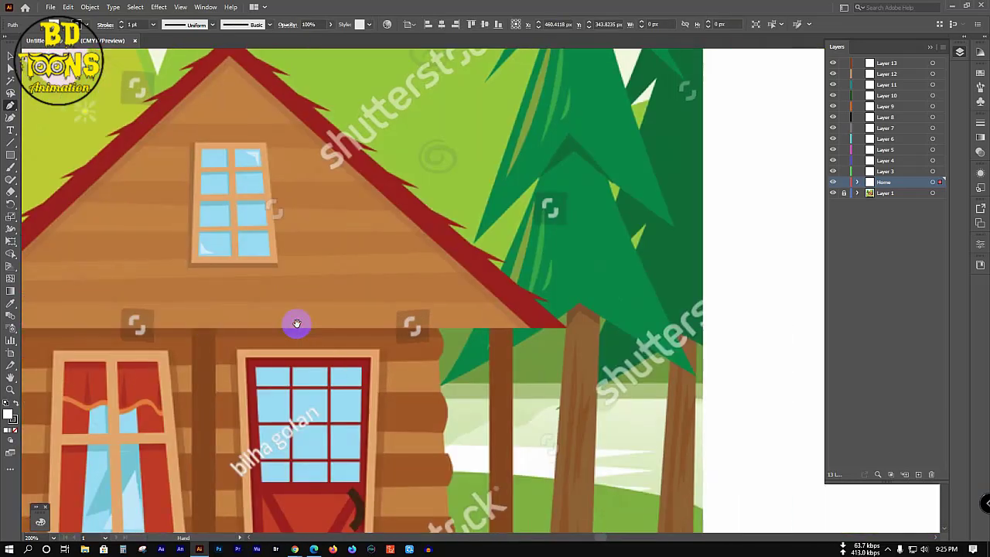
left_click(567, 329)
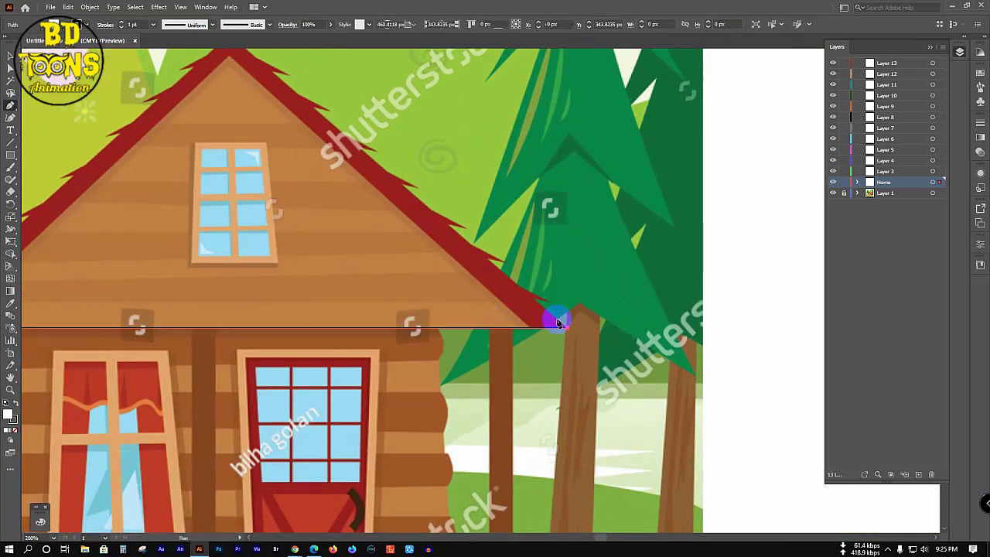
left_click(536, 300)
scroll(541, 297, "up", 1)
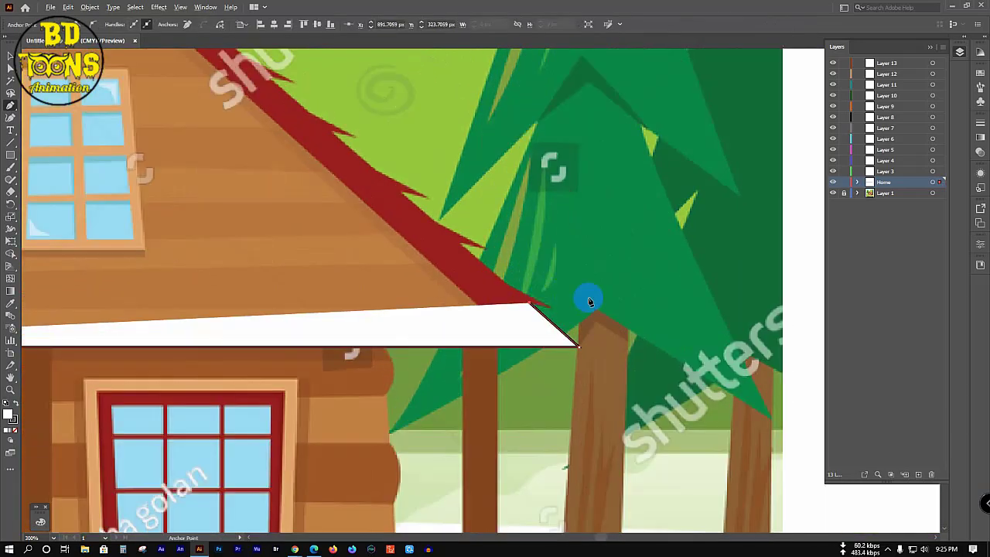
left_click(834, 183, "ctrl")
scroll(541, 309, "up", 2)
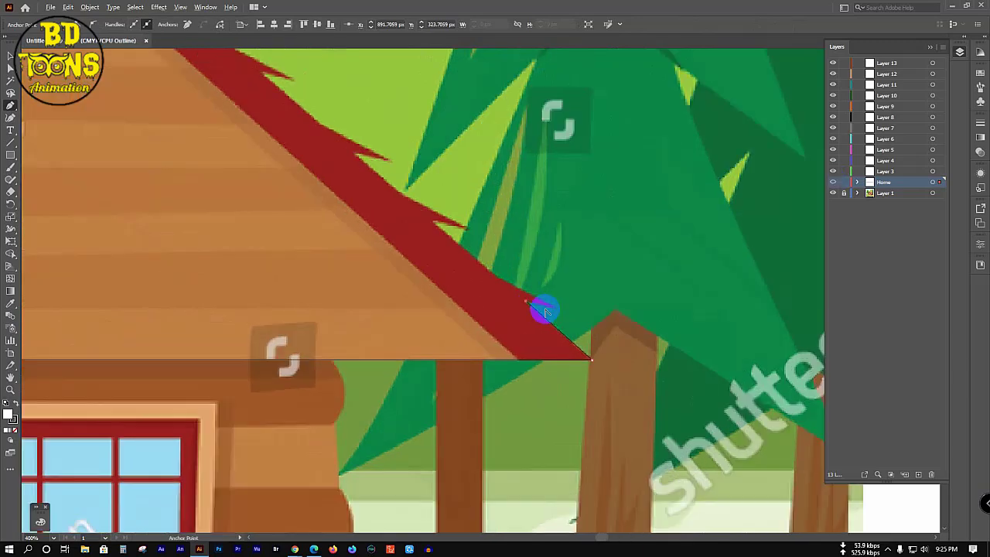
left_click(564, 309)
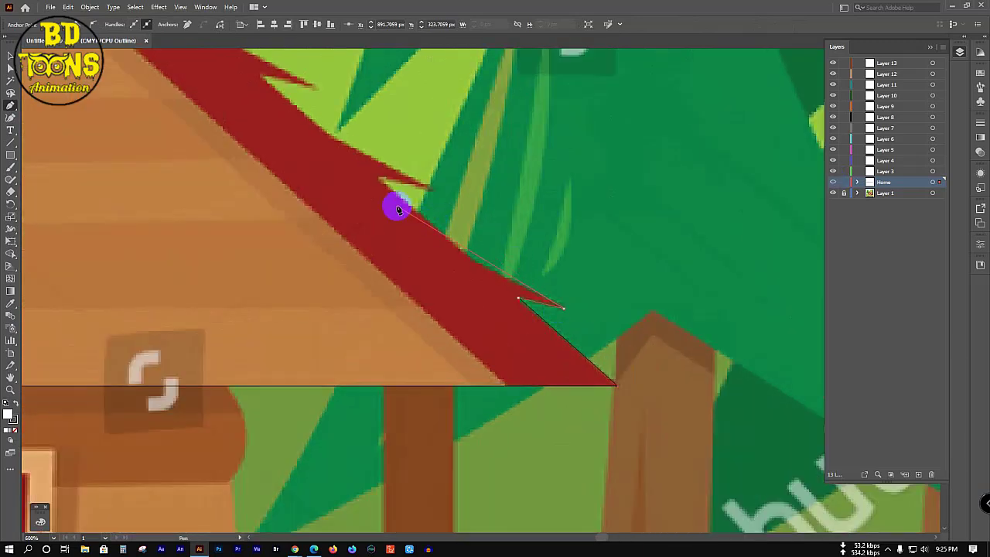
left_click_drag(359, 169, 303, 99)
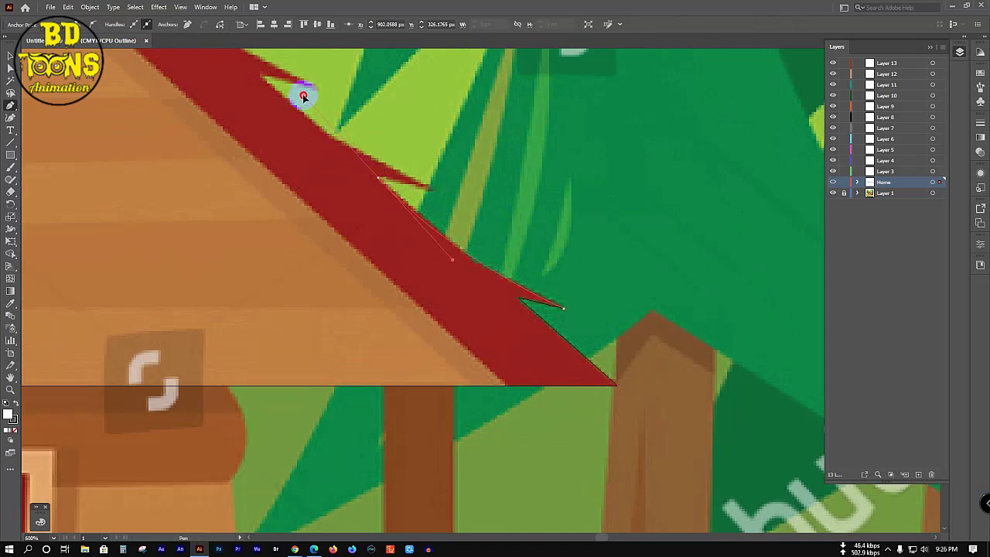
left_click(377, 179)
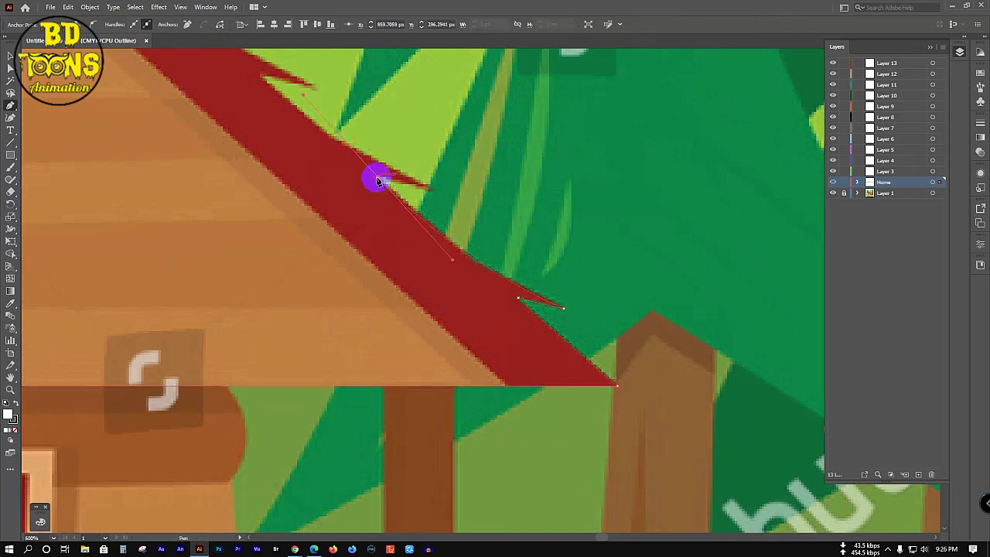
left_click_drag(376, 180, 593, 374)
Step: Trace the spiky right roof edge with curved and sharp points up to the peak
left_click_drag(592, 371, 653, 377)
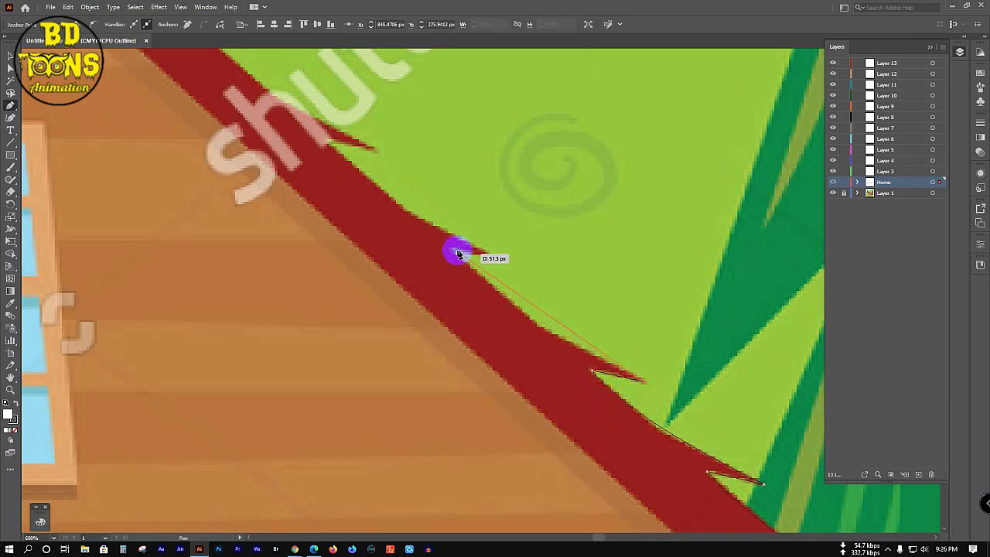
left_click_drag(454, 252, 423, 191)
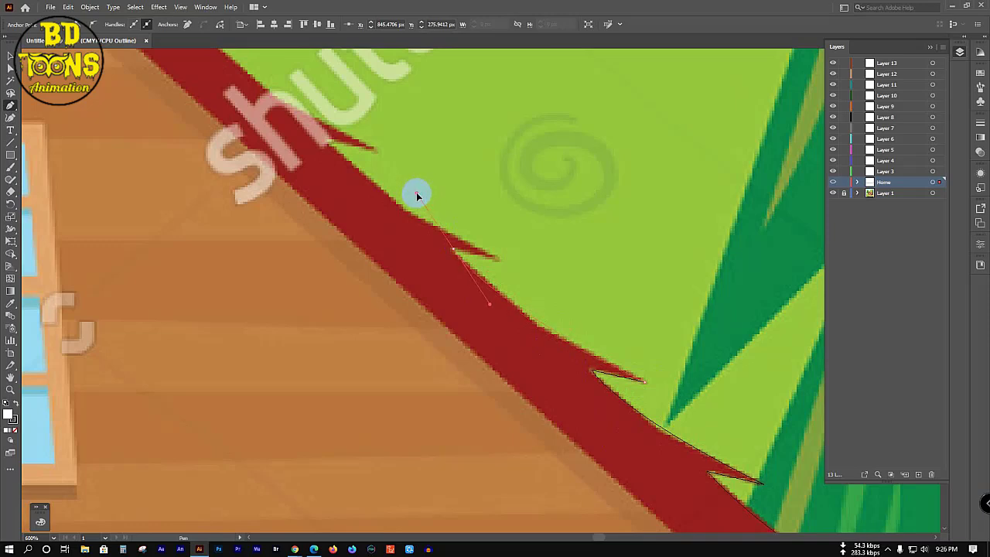
left_click(453, 249)
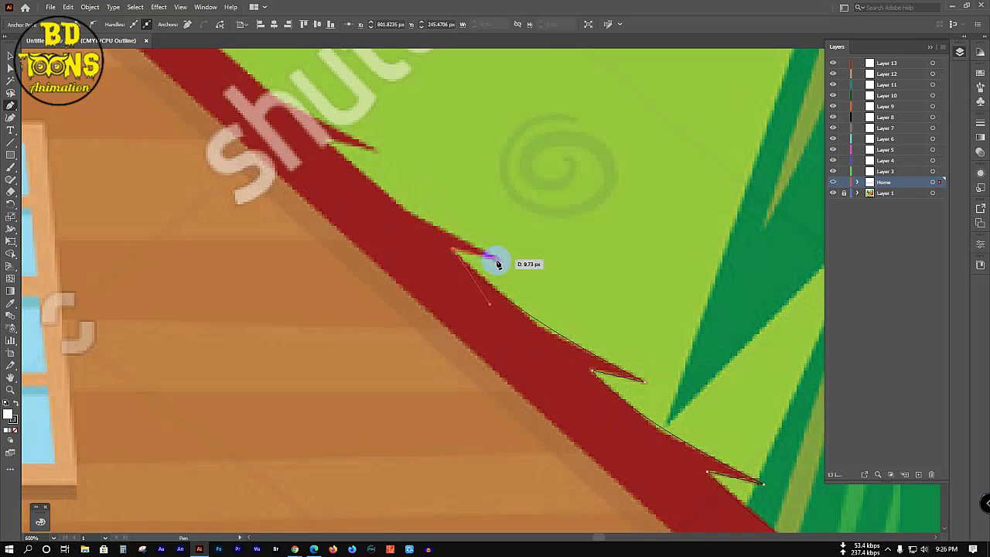
left_click_drag(459, 256, 623, 457)
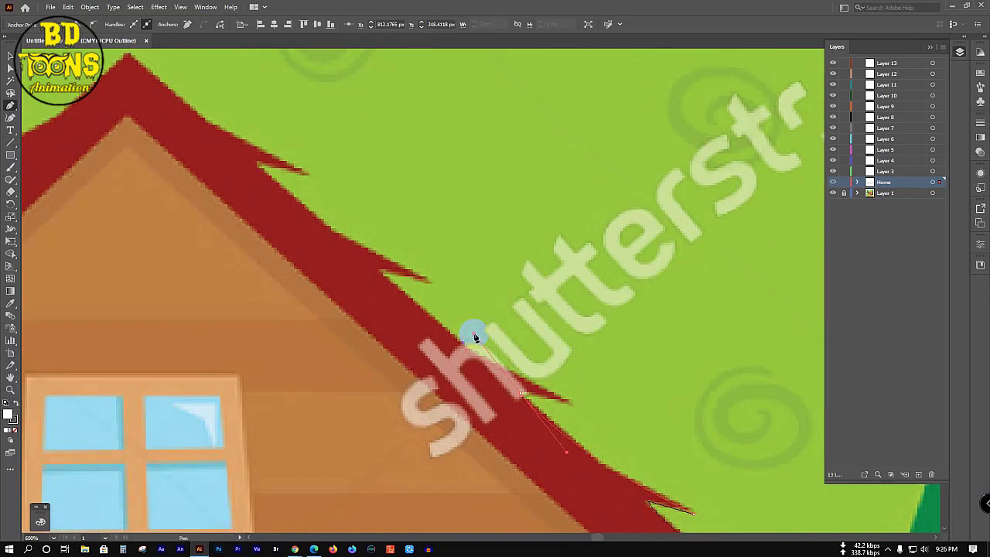
left_click_drag(548, 400, 573, 408)
left_click_drag(401, 266, 540, 316)
left_click_drag(449, 256, 499, 268)
left_click_drag(316, 150, 281, 94)
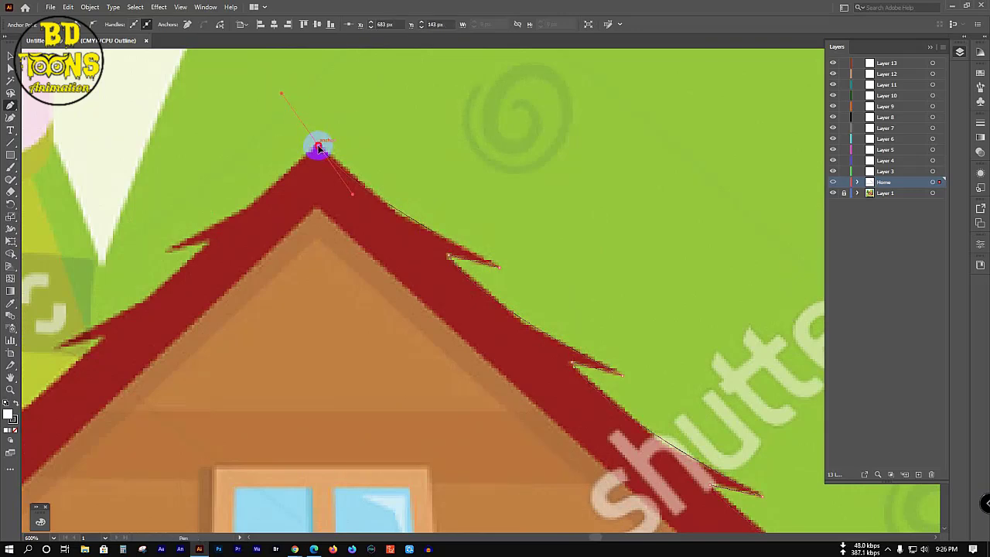
scroll(318, 148, "down", 1)
scroll(364, 258, "down", 1)
left_click_drag(358, 266, 488, 270)
scroll(515, 260, "up", 3)
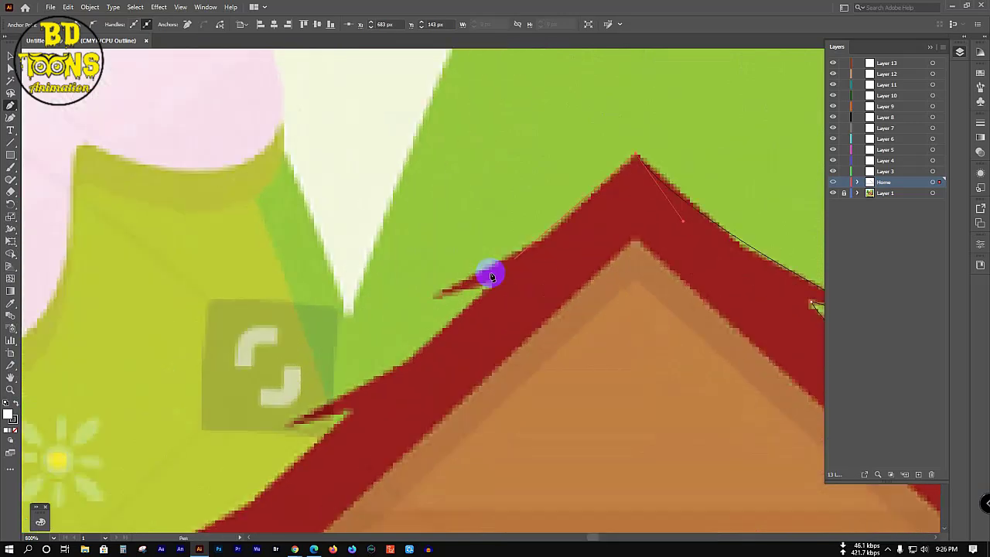
Step: Add a sharp spike left of the peak and curve down the left slope
left_click_drag(439, 293, 333, 334)
left_click(439, 295)
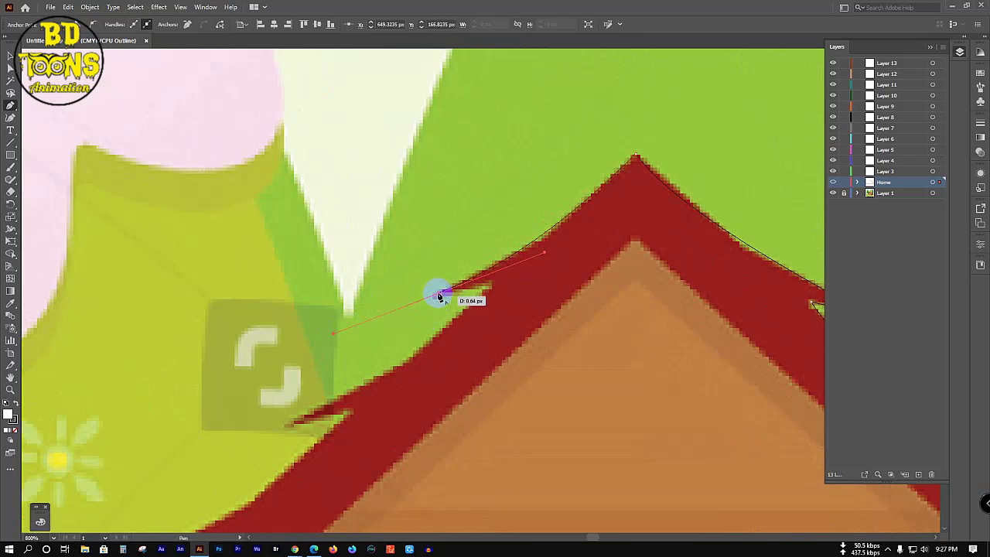
left_click_drag(489, 284, 438, 210)
scroll(449, 397, "down", 2)
scroll(441, 376, "down", 3)
left_click_drag(447, 174, 421, 252)
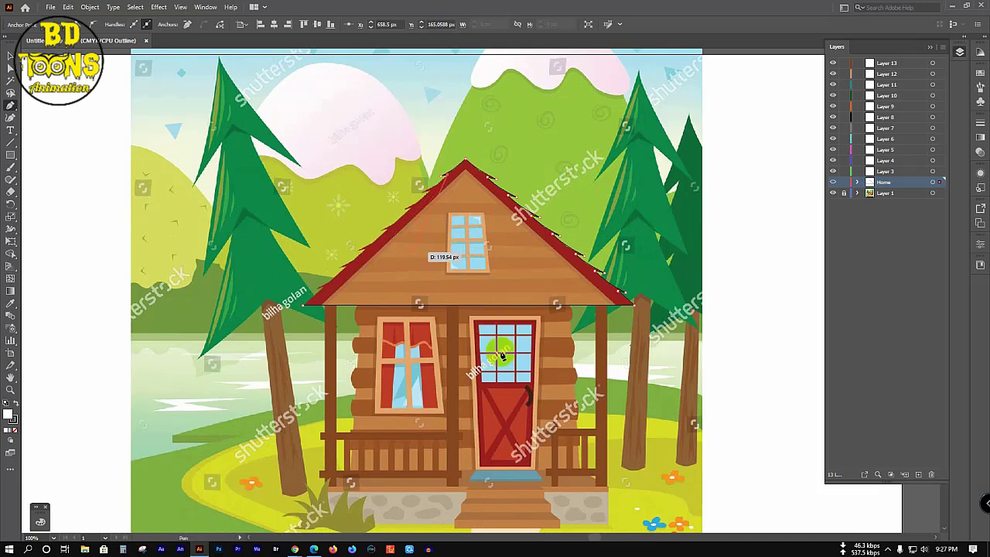
Step: Continue the roof path down the left slope, keeping each spike sharp, toward the left eave
left_click(222, 345)
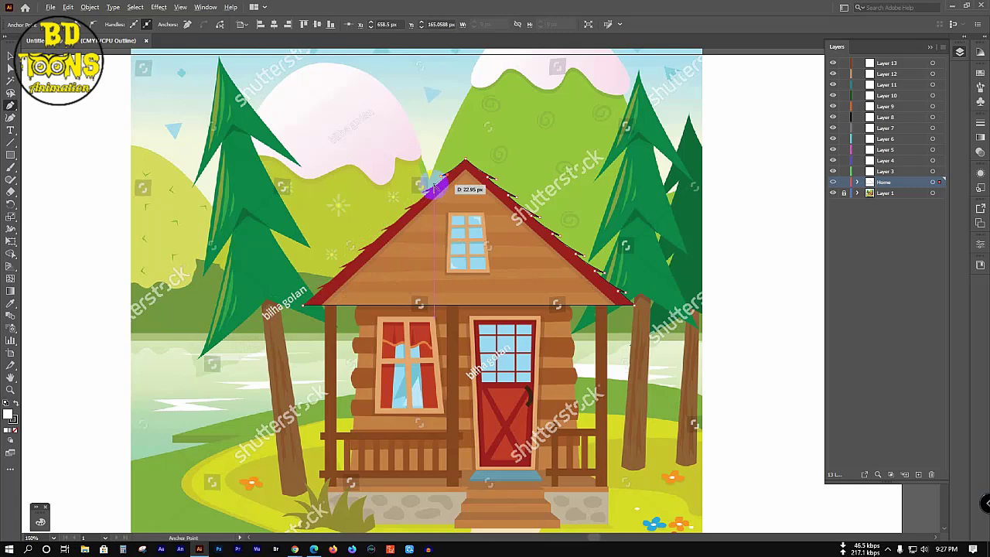
scroll(432, 188, "up", 3)
scroll(435, 188, "up", 1)
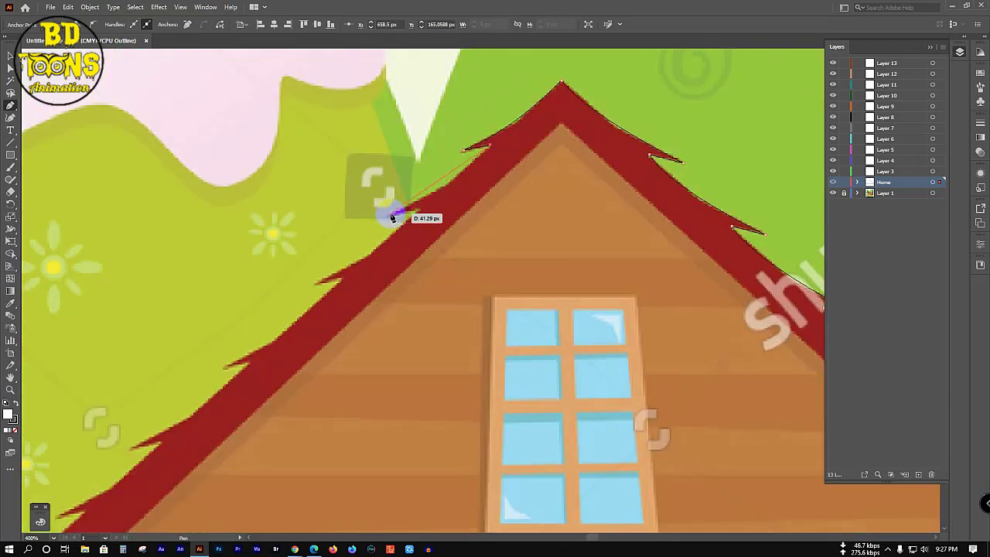
left_click(340, 229)
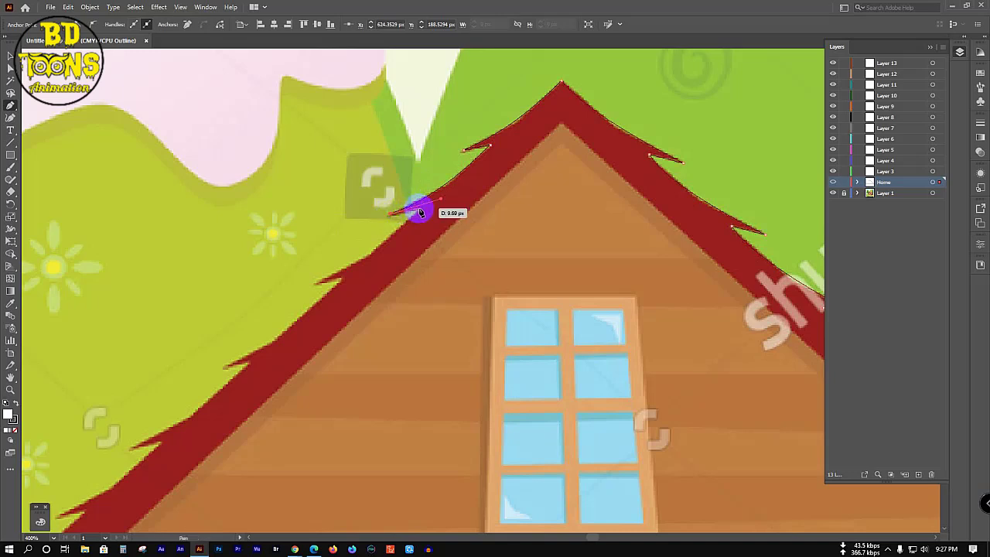
left_click(415, 210)
left_click_drag(319, 286, 244, 310)
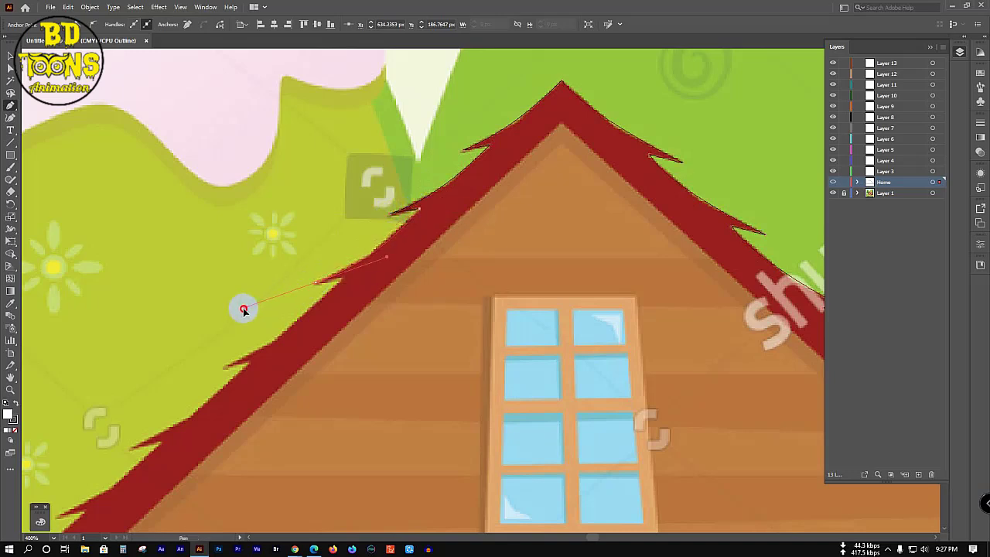
left_click(317, 284)
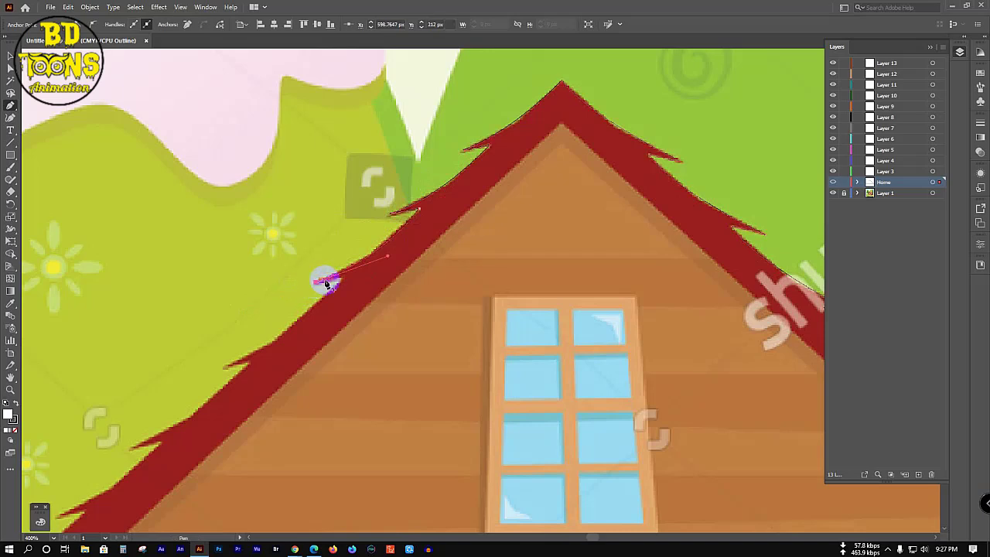
left_click(226, 369)
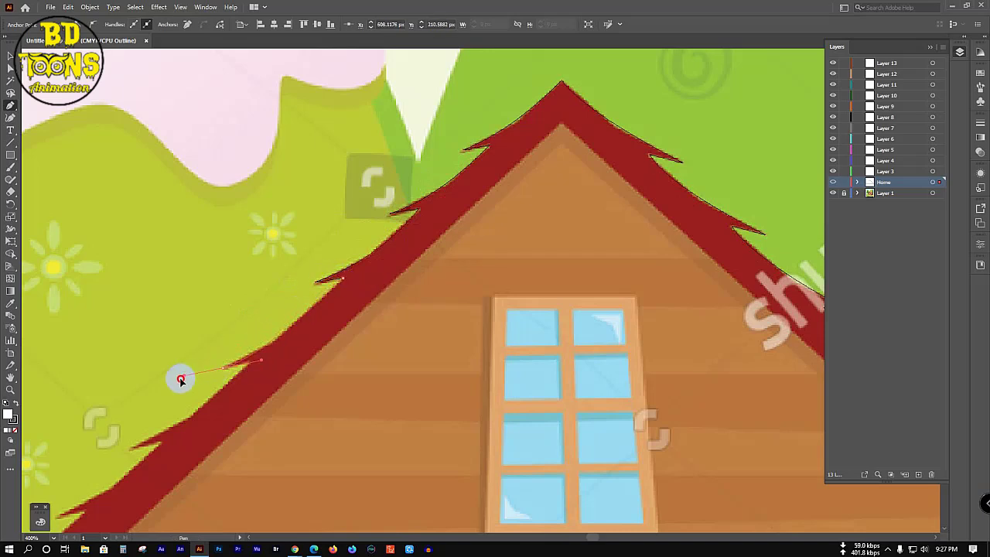
left_click_drag(224, 369, 505, 254)
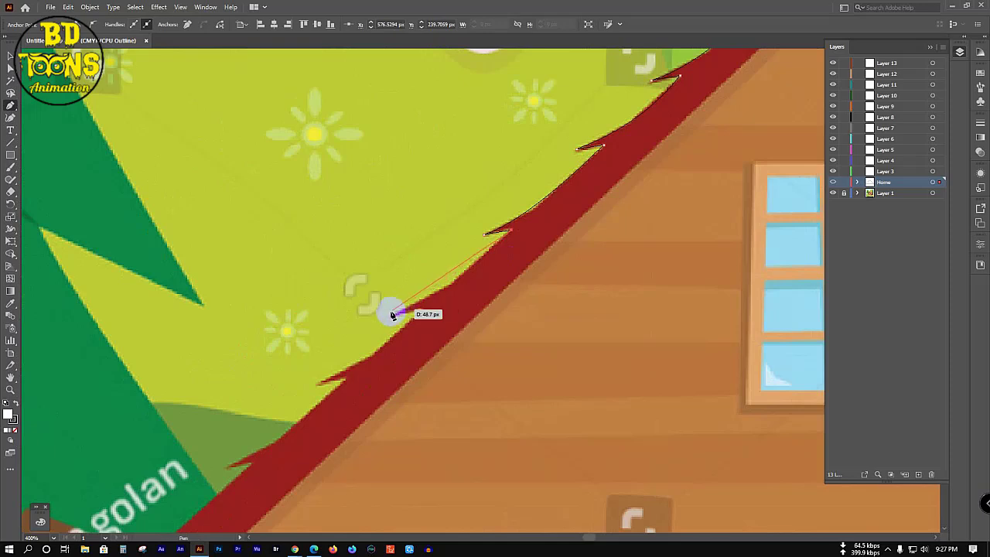
left_click_drag(394, 316, 426, 312)
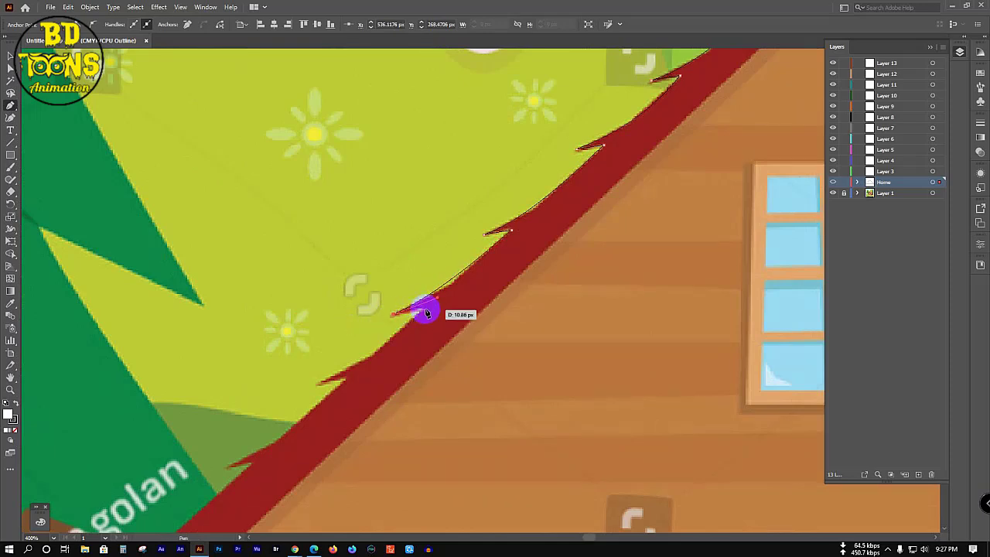
left_click_drag(356, 370, 175, 405)
Step: Zoom out and draw straight lines from the roof peak to the left and right eaves
key("ctrl+minus")
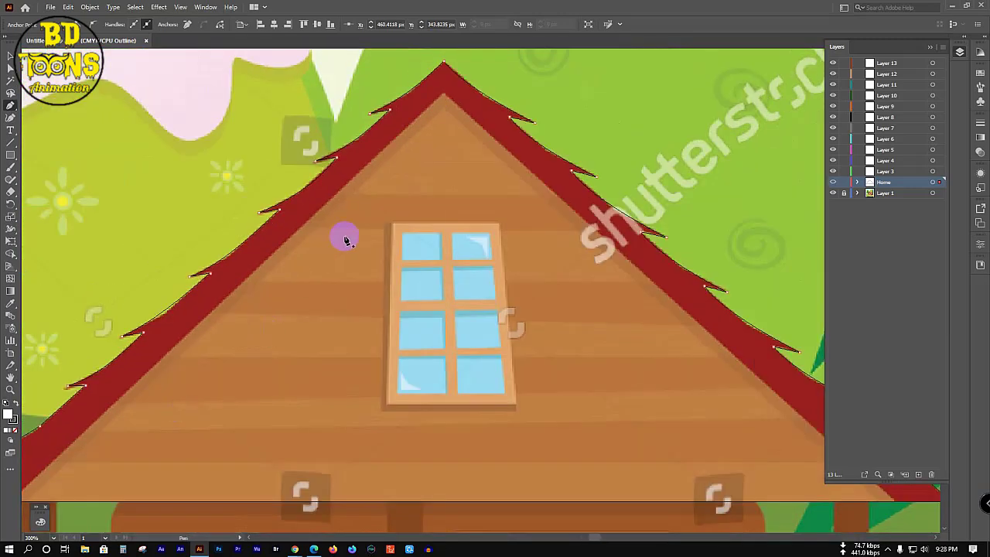
key("ctrl+minus")
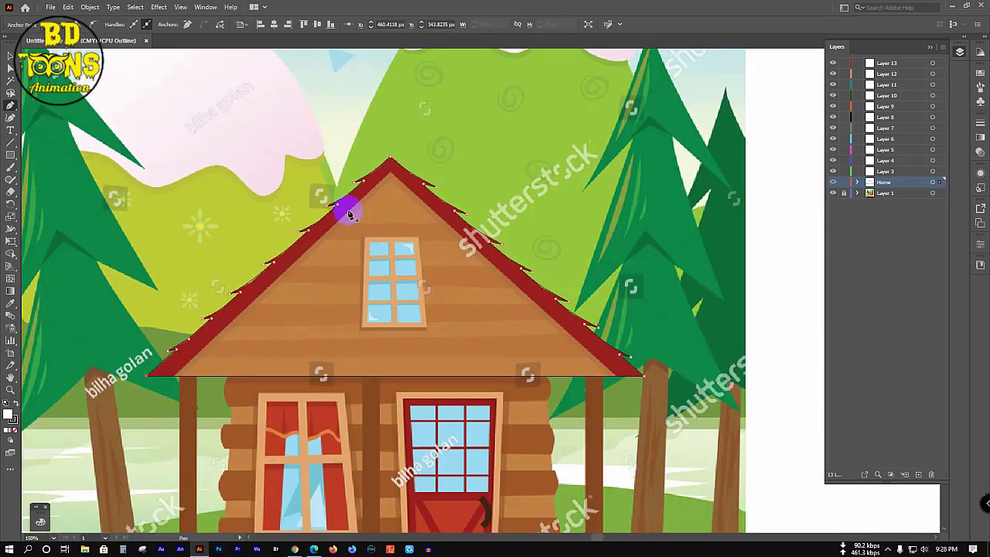
left_click(390, 172)
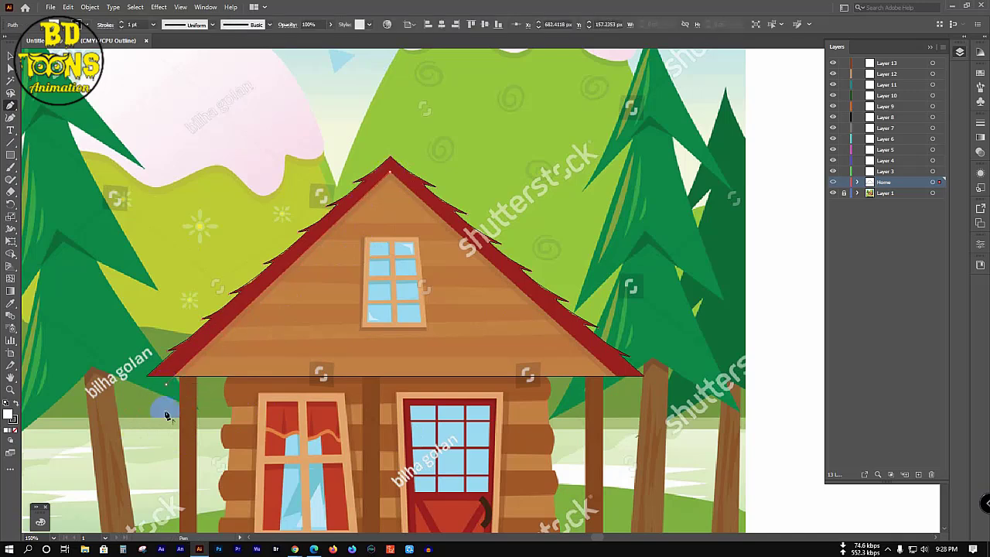
left_click(166, 383)
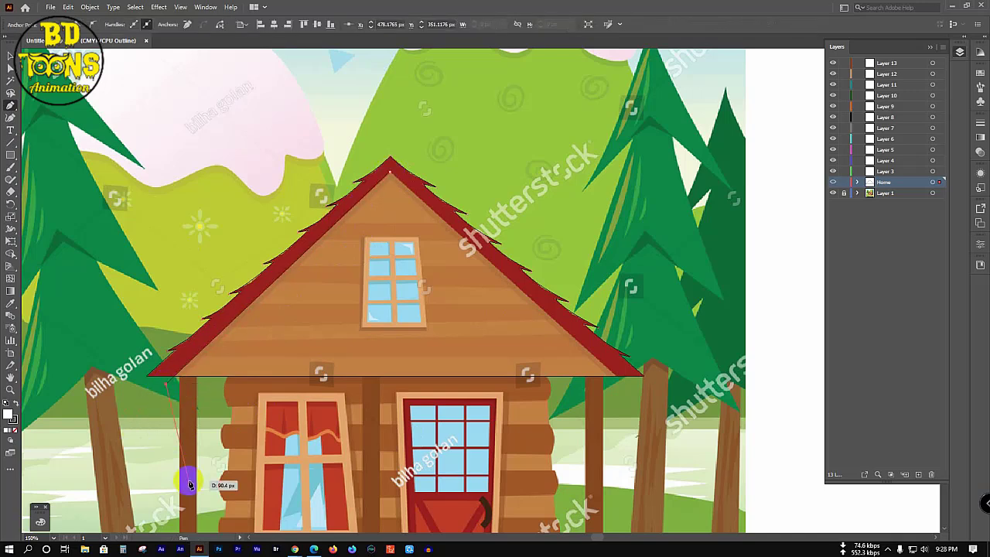
left_click(390, 172)
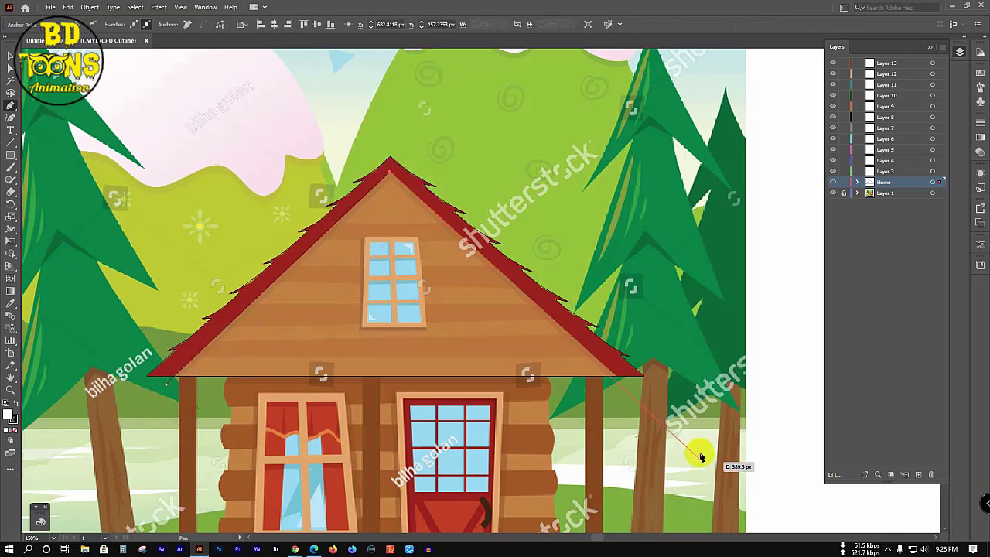
left_click(641, 401)
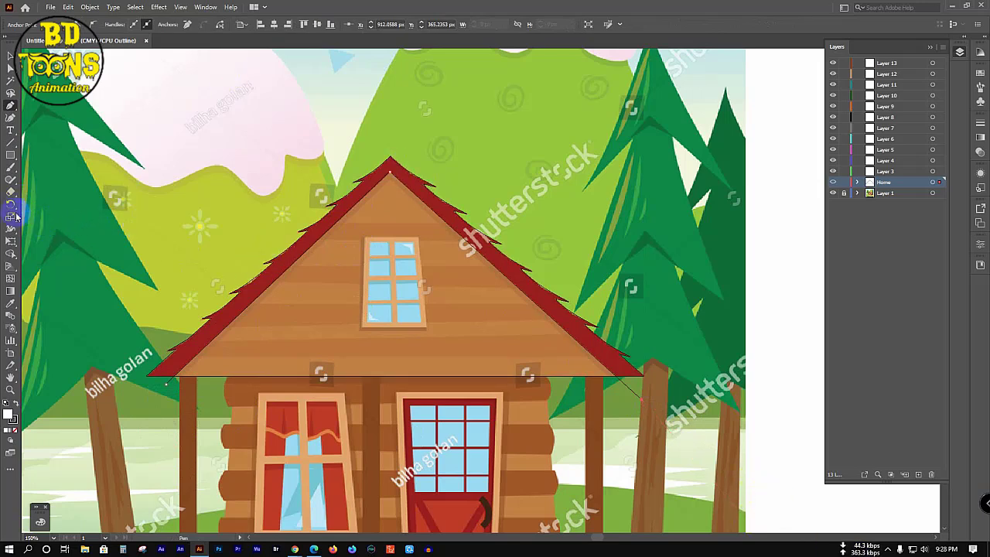
Step: With the Line Segment tool, draw the first four horizontal plank lines across the upper gable
left_click(10, 144)
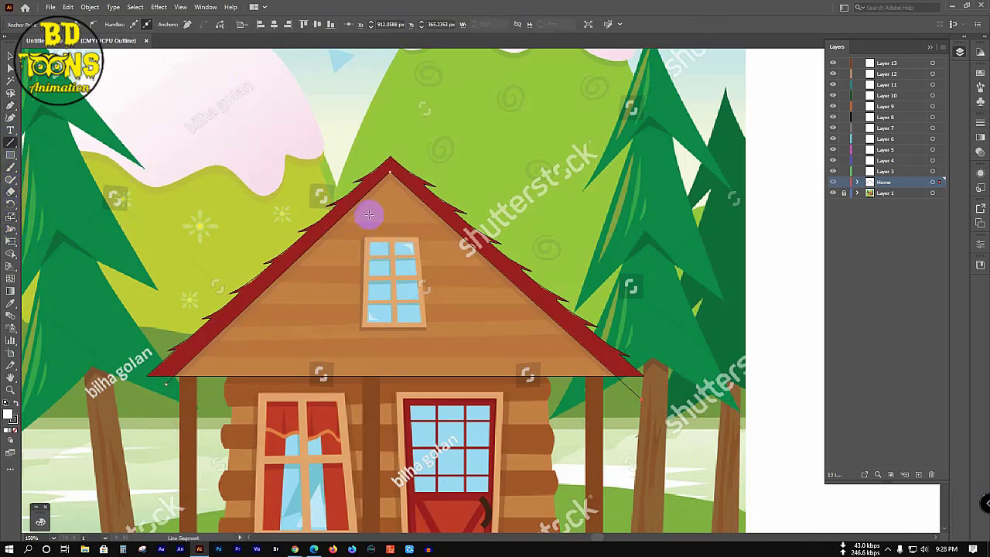
key("super")
key("super")
scroll(369, 214, "up", 2)
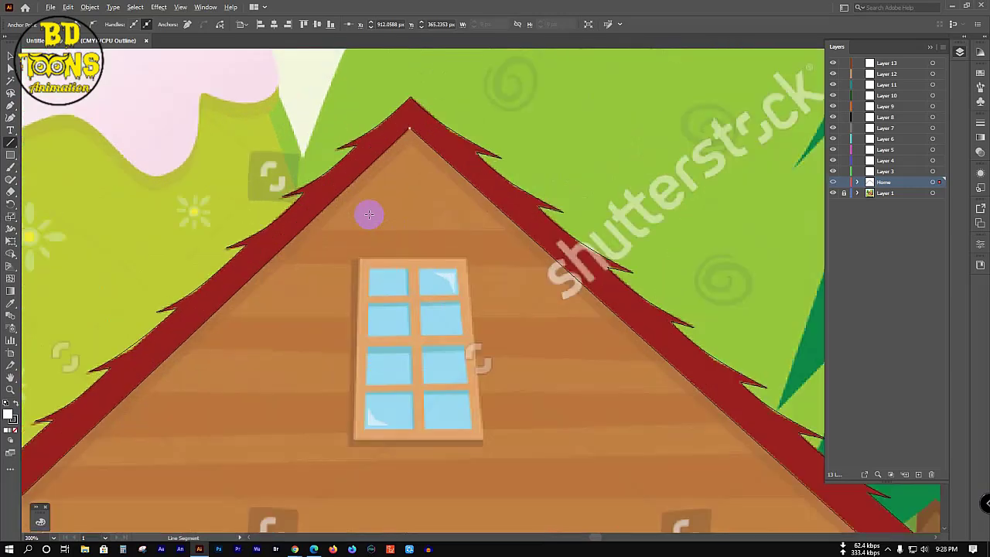
left_click(289, 231)
left_click_drag(289, 230, 528, 230)
left_click_drag(257, 261, 582, 264)
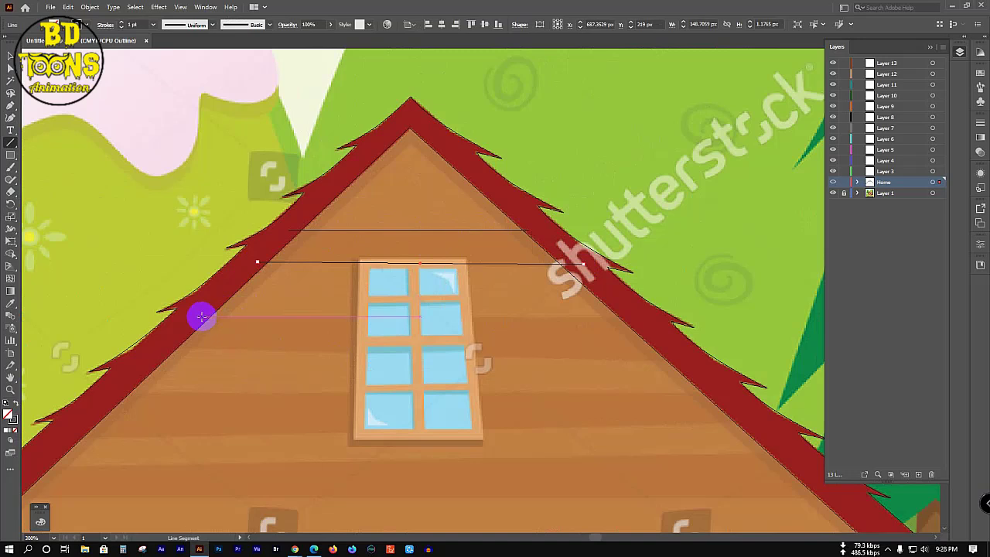
left_click_drag(207, 316, 628, 314)
left_click(169, 352)
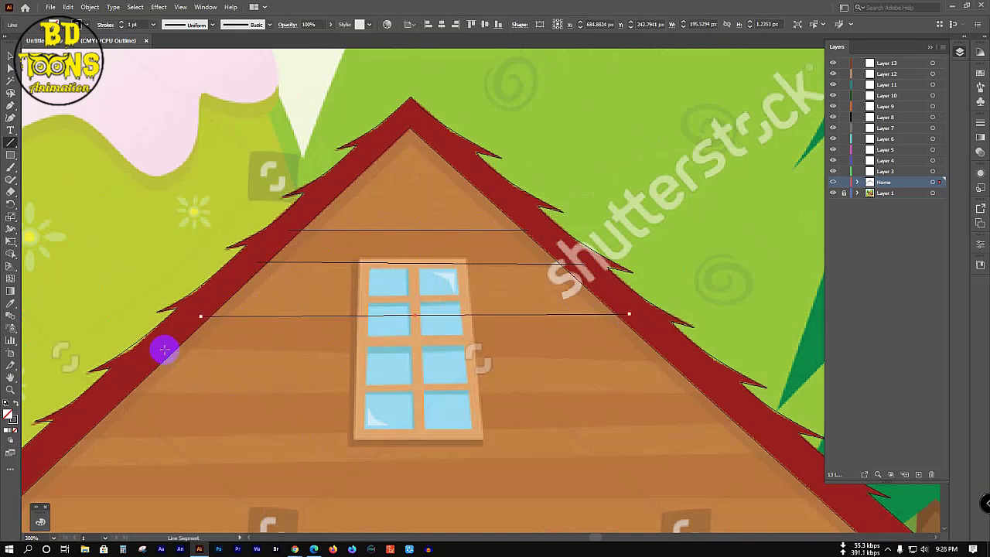
left_click_drag(165, 351, 665, 353)
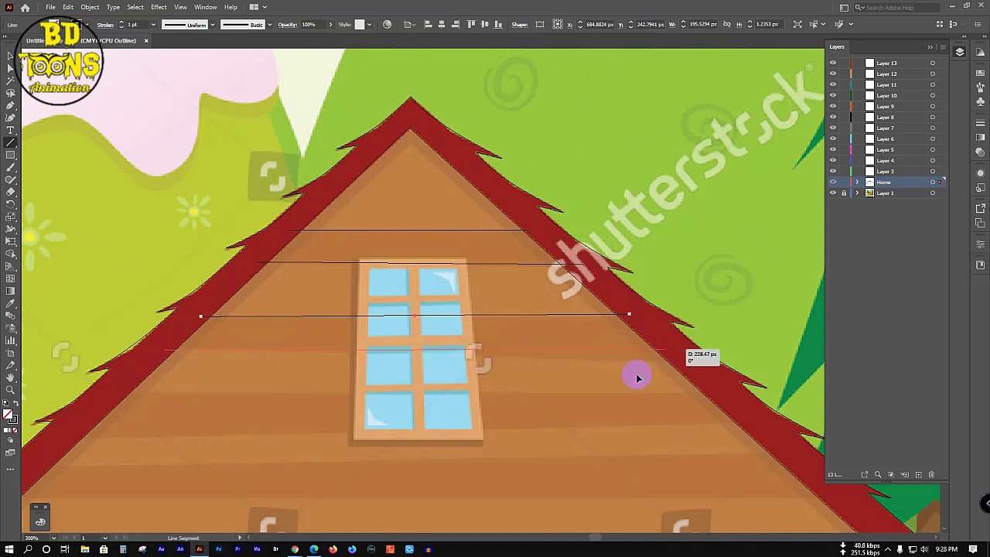
Step: Draw four more plank lines lower down the roof, ending at the eaves
scroll(509, 382, "down", 1)
scroll(509, 382, "down", 1)
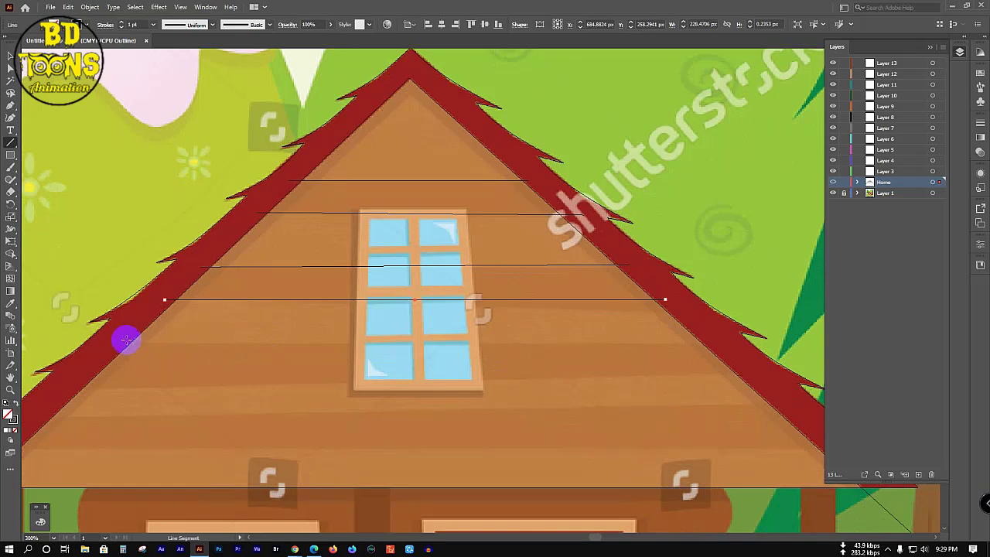
left_click_drag(123, 341, 733, 343)
scroll(503, 352, "down", 2)
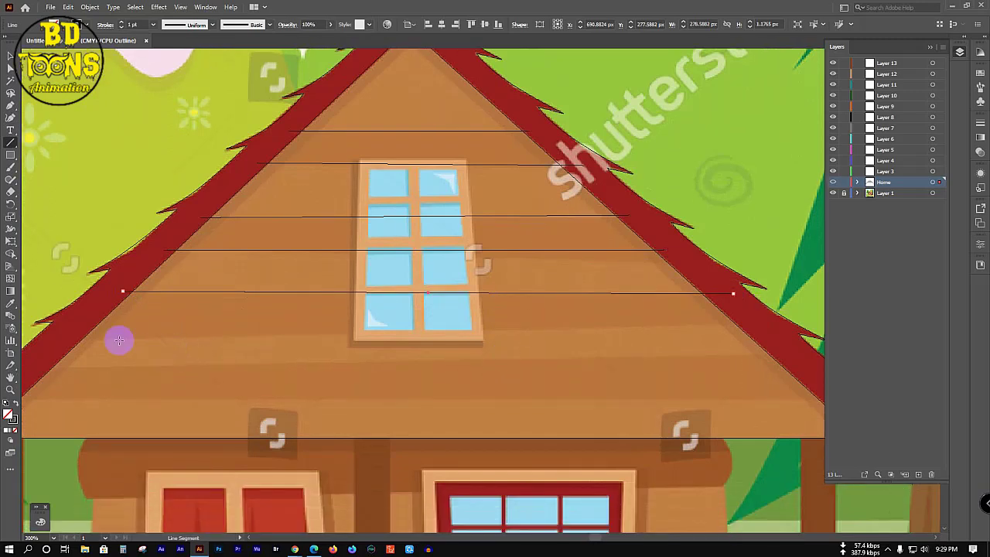
left_click_drag(62, 340, 756, 322)
left_click_drag(756, 322, 756, 321)
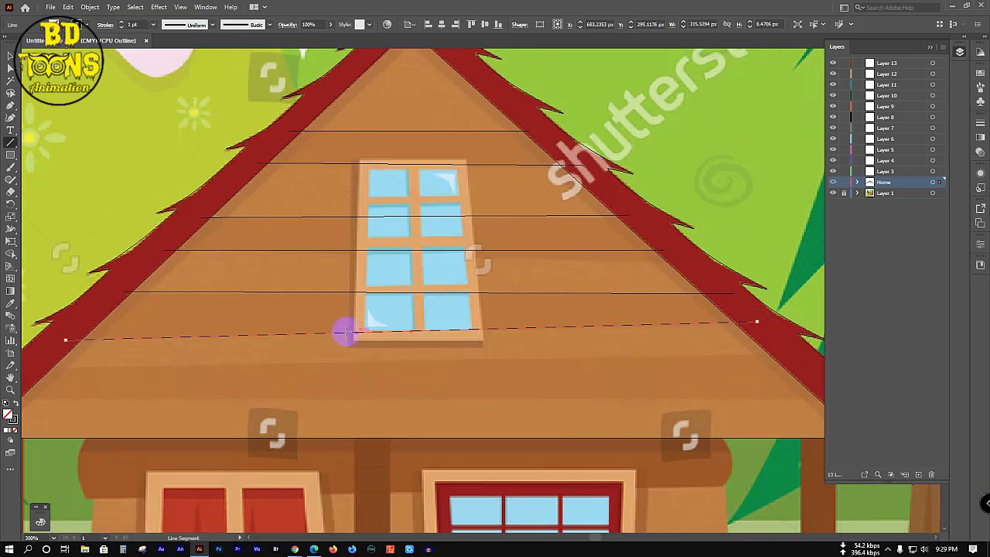
scroll(342, 331, "down", 2)
left_click_drag(42, 291, 775, 280)
scroll(473, 267, "down", 3)
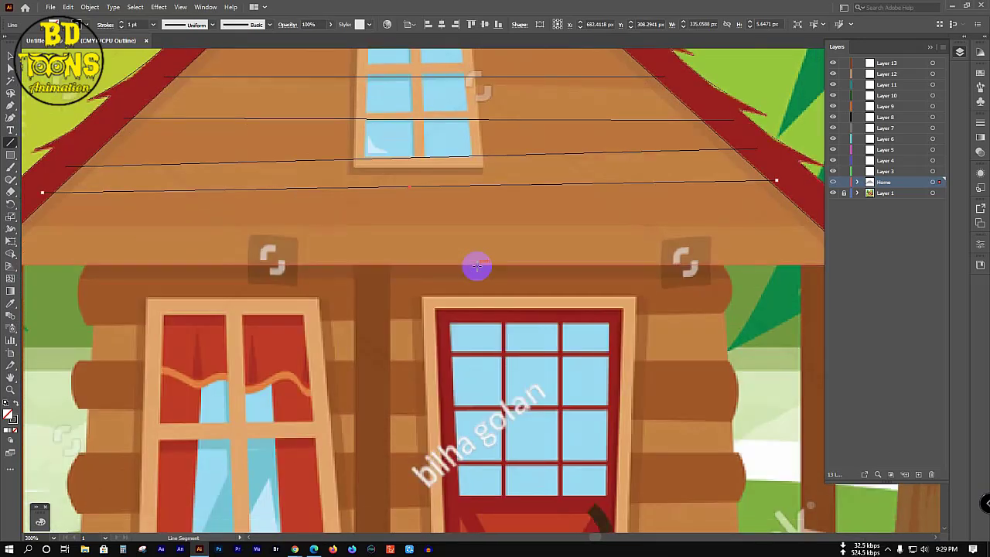
scroll(386, 263, "down", 1)
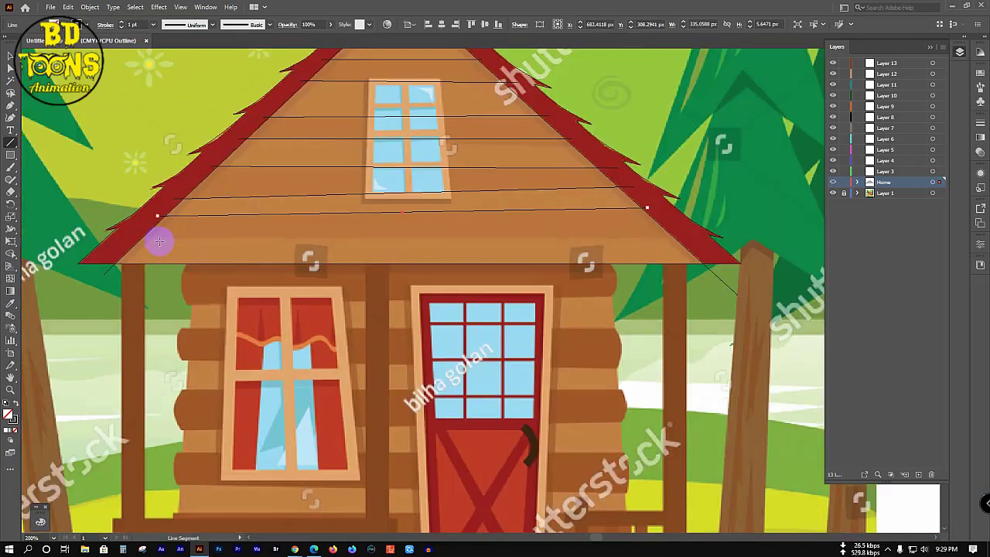
left_click_drag(153, 240, 685, 238)
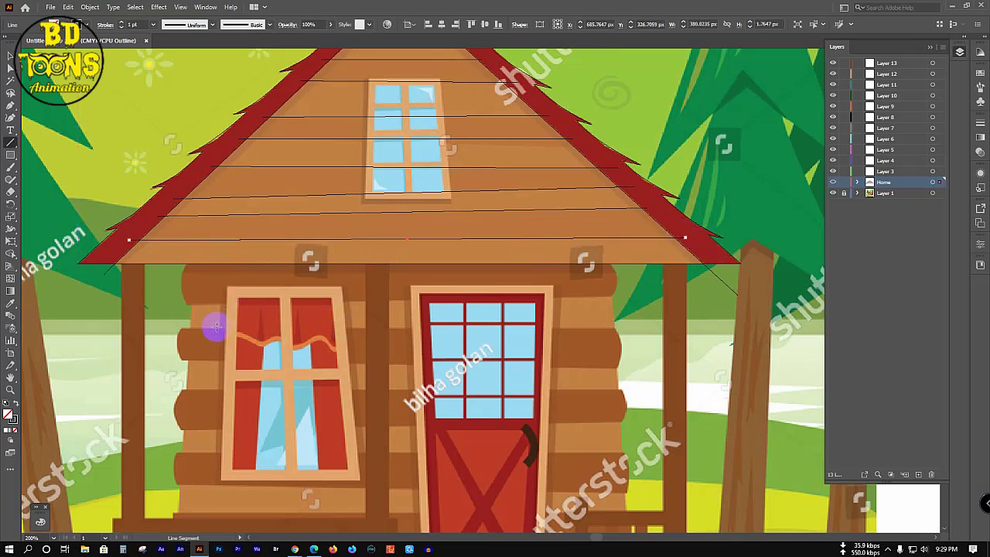
scroll(215, 328, "down", 1)
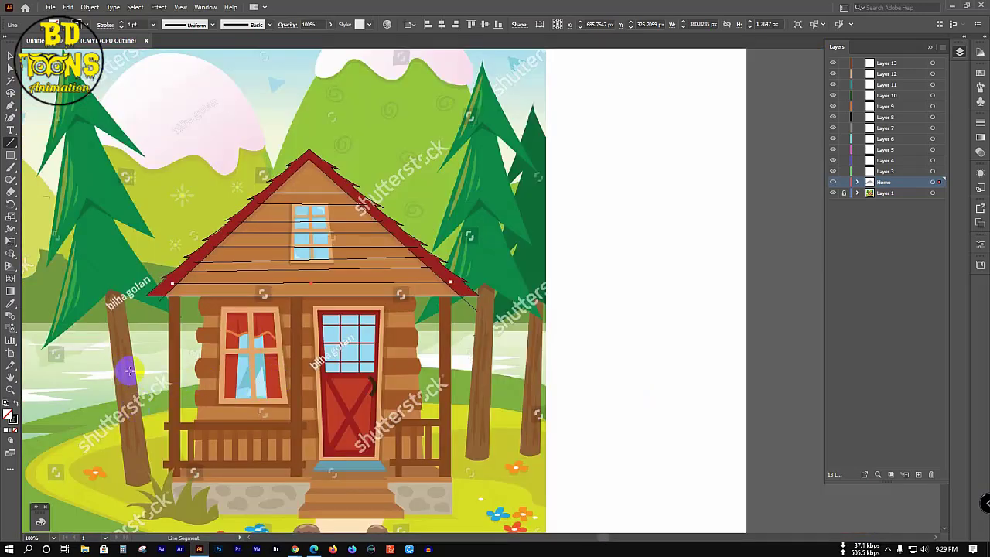
scroll(136, 413, "up", 1)
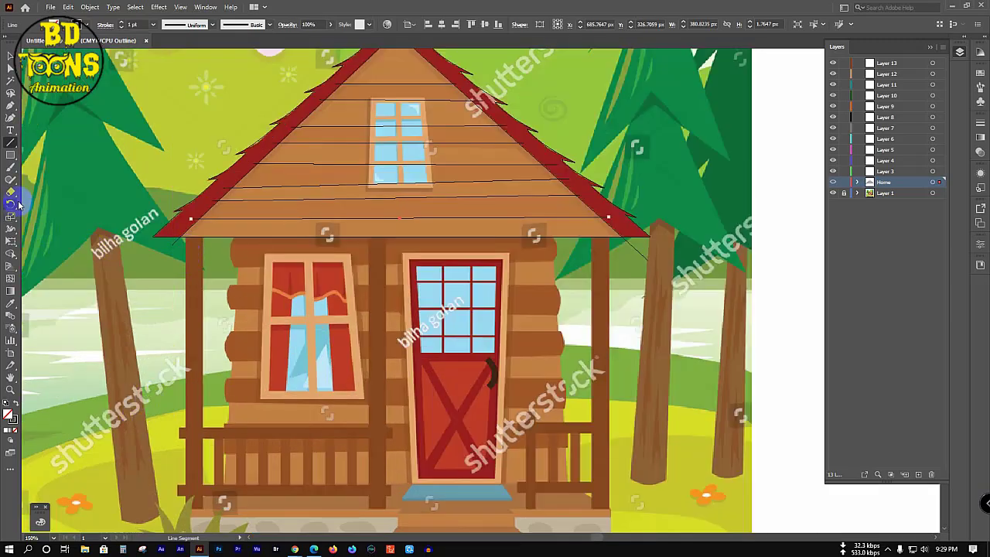
Step: Trace the left, right and centre porch posts as tall rectangles with the Rectangle tool
left_click(11, 155)
left_click(62, 155)
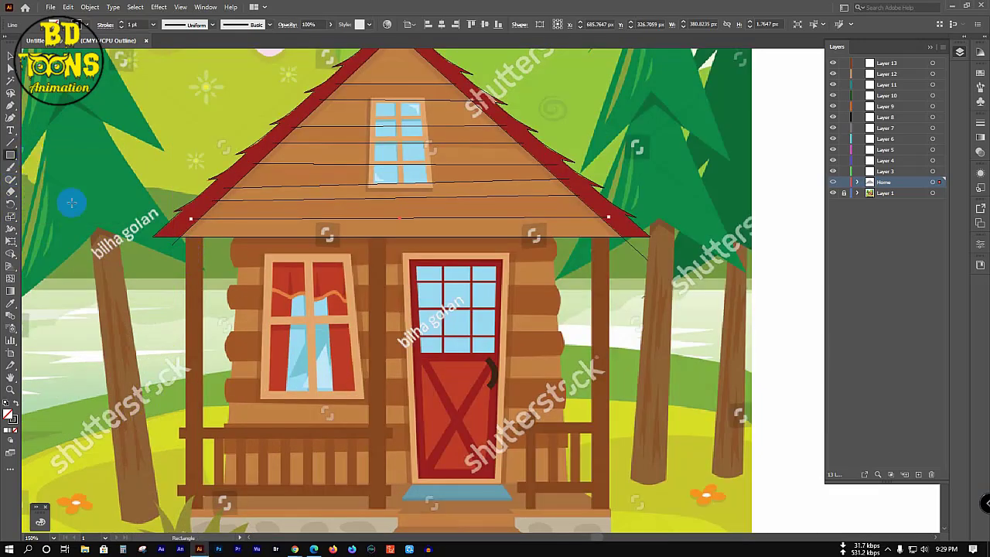
left_click_drag(182, 219, 204, 508)
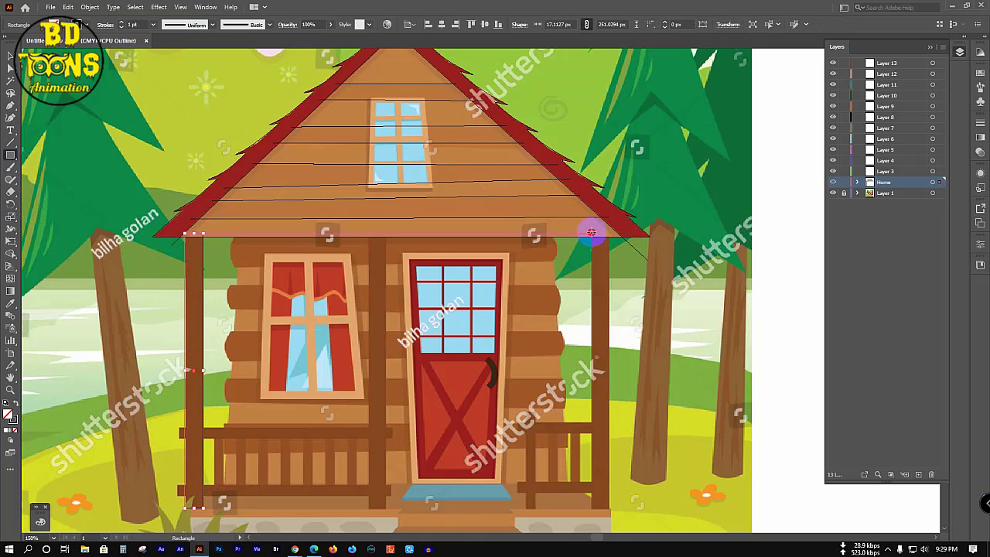
left_click_drag(591, 232, 610, 508)
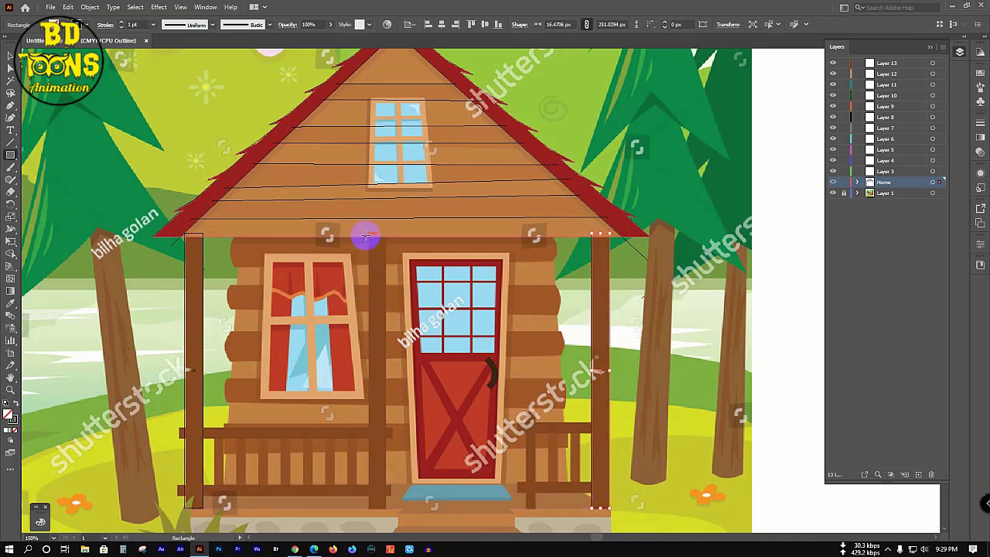
left_click_drag(368, 231, 385, 508)
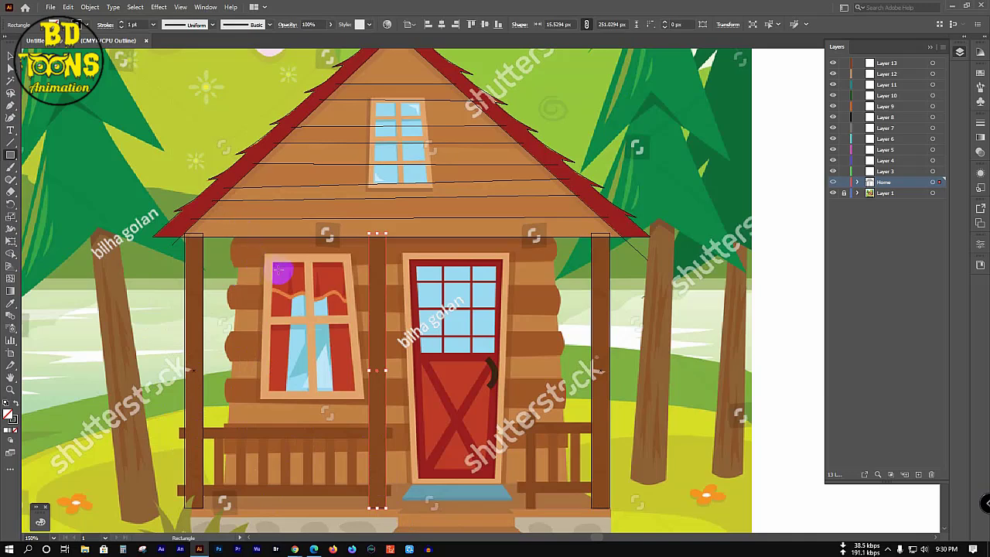
Step: Pen-trace the log wall outline from the roof edge down to the porch floor and back up
key("p")
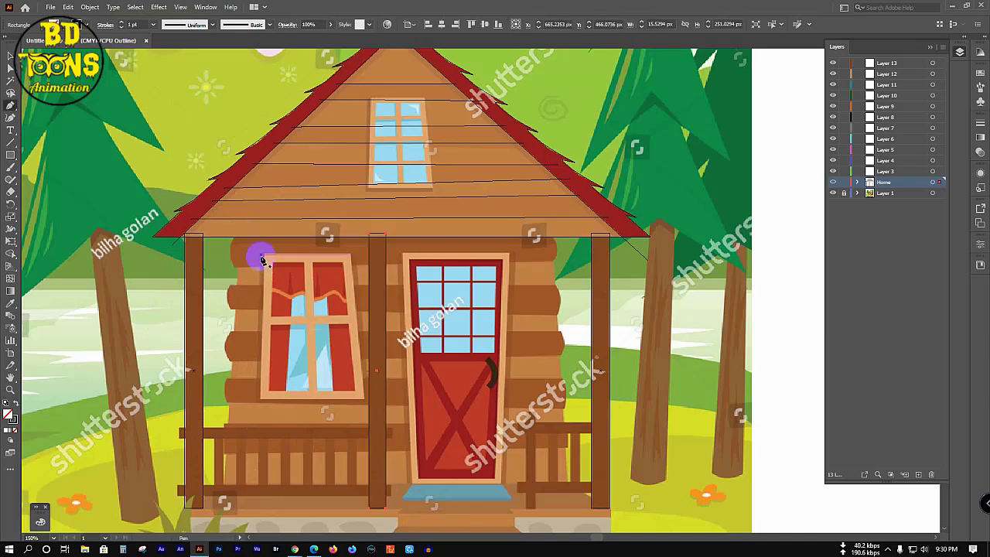
left_click(236, 232)
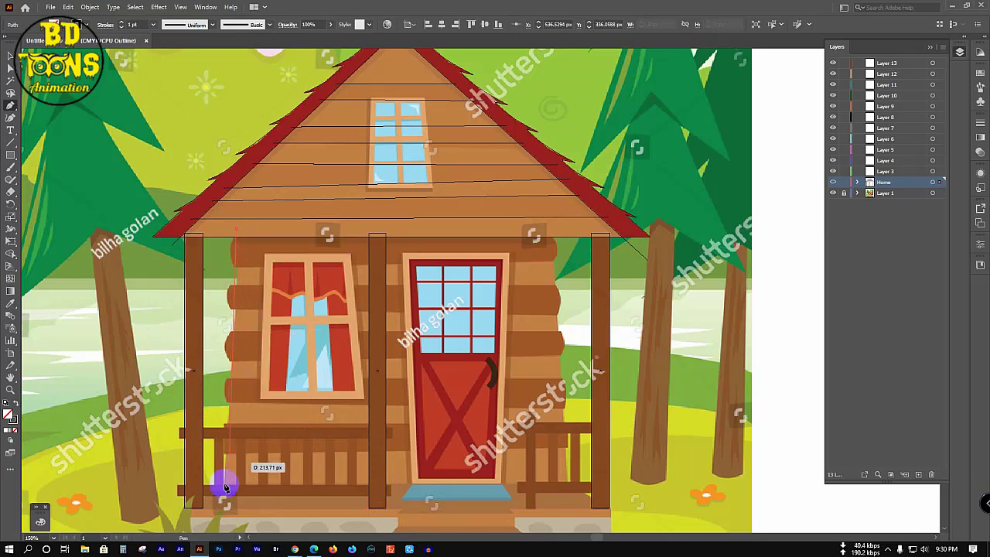
left_click(223, 511)
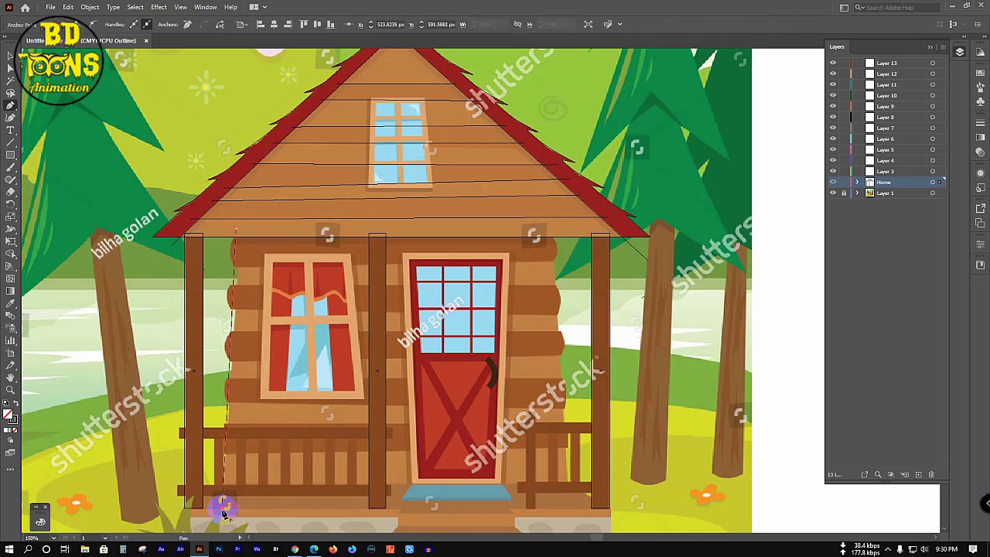
left_click(221, 506, "ctrl")
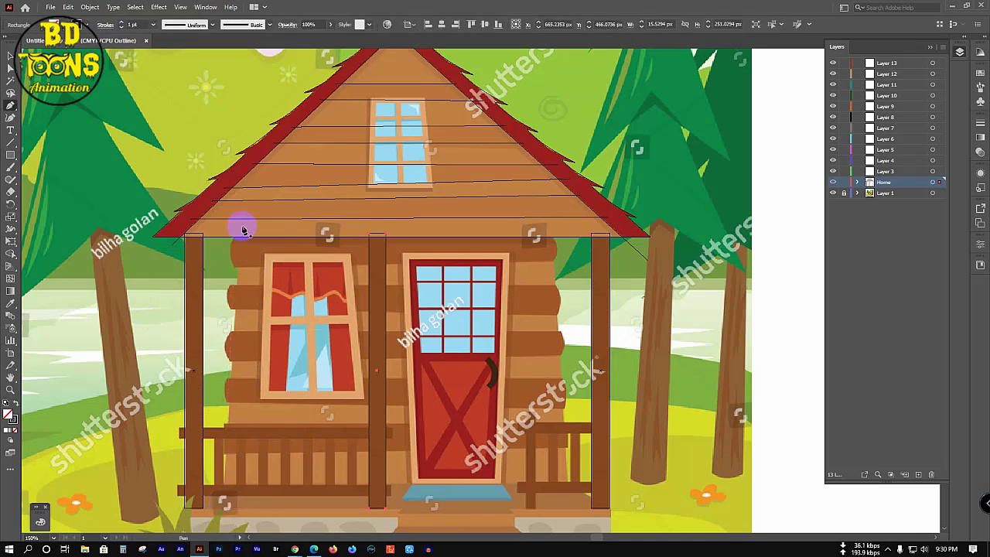
left_click(244, 231)
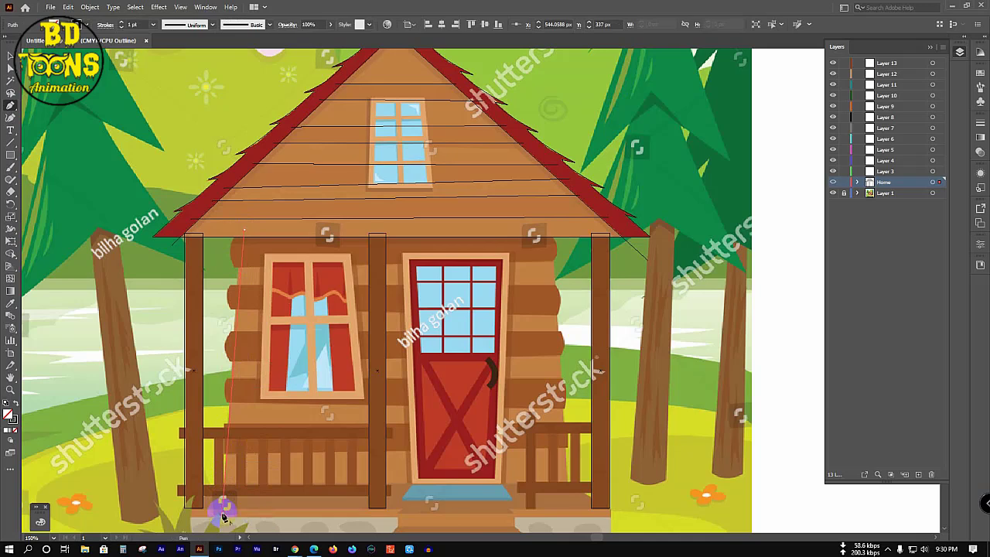
left_click(223, 508)
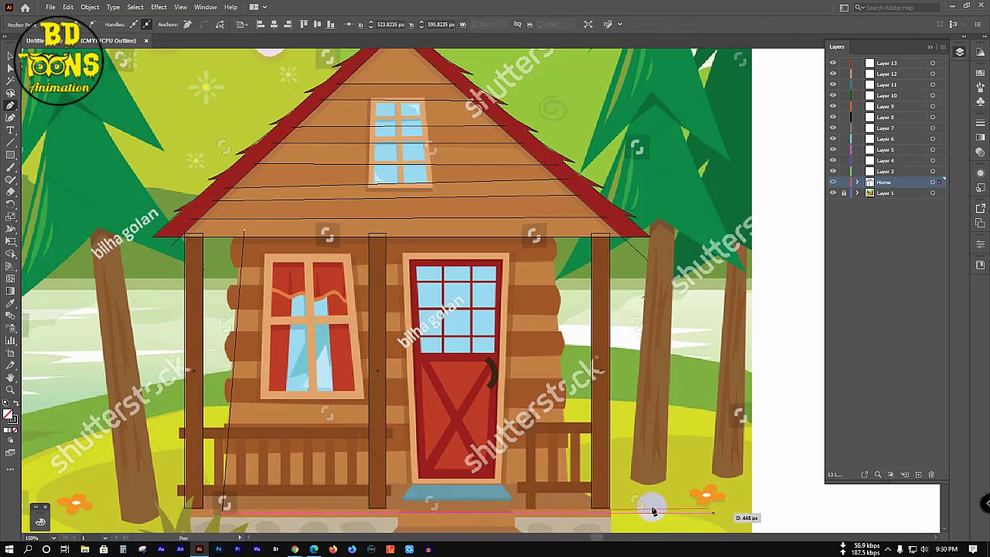
left_click(610, 510)
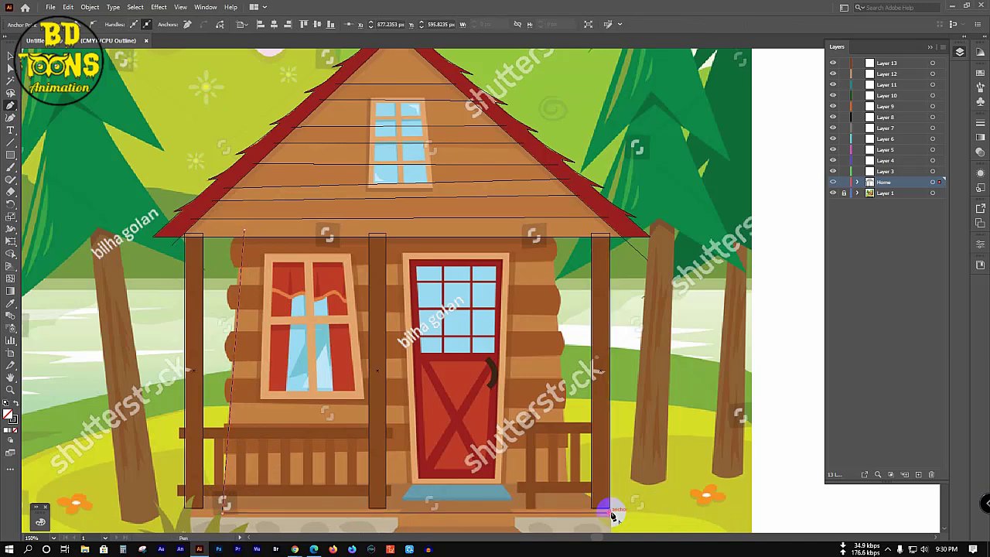
left_click(569, 487)
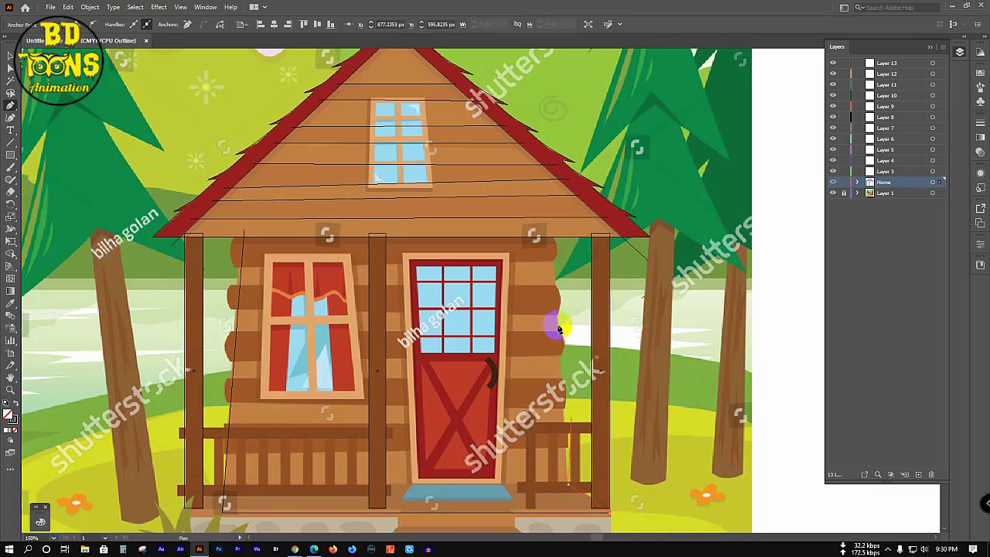
left_click(551, 226)
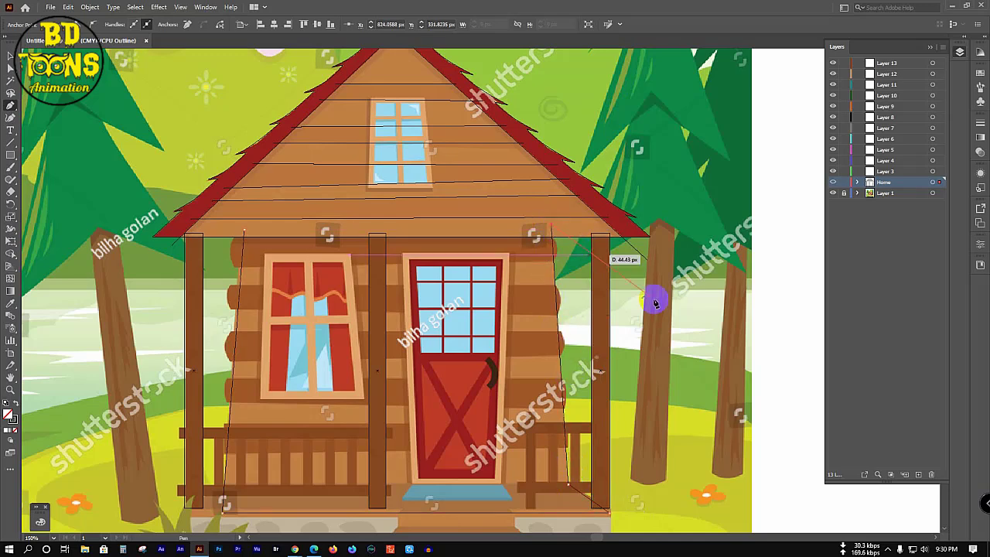
left_click(777, 214, "ctrl")
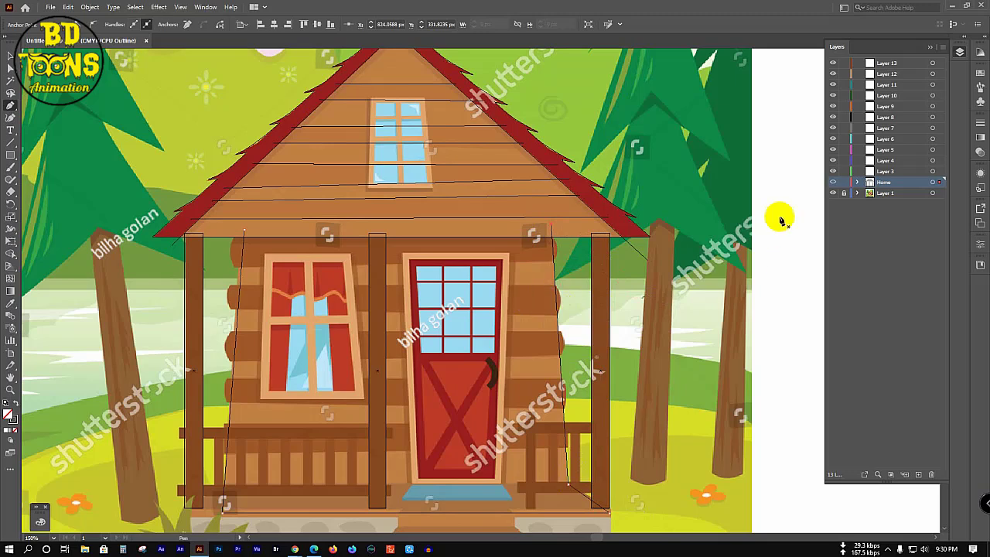
left_click(10, 156)
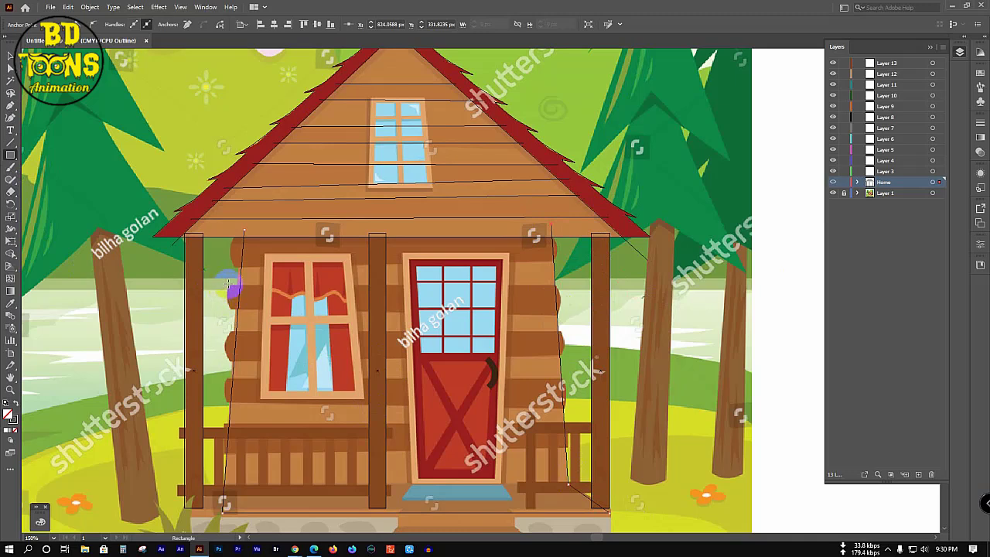
Step: Trace four wall logs as long horizontal rectangles, including the top log under the roof
left_click_drag(230, 284, 560, 312)
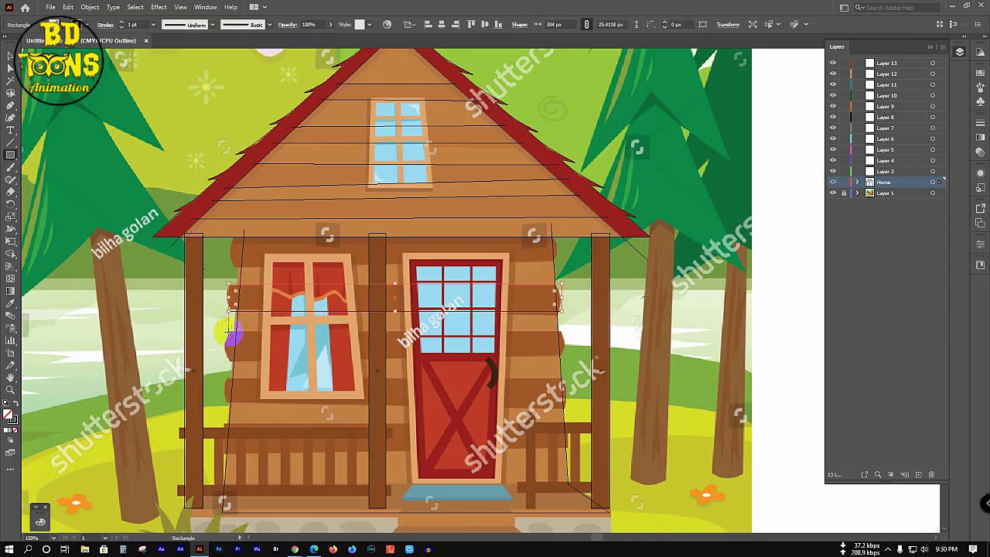
left_click_drag(225, 331, 561, 356)
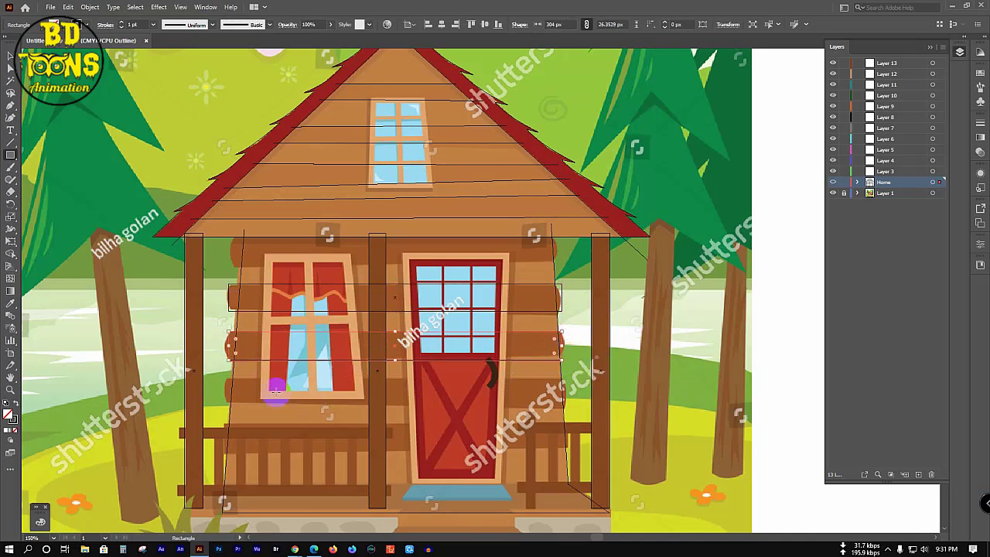
left_click_drag(226, 379, 567, 402)
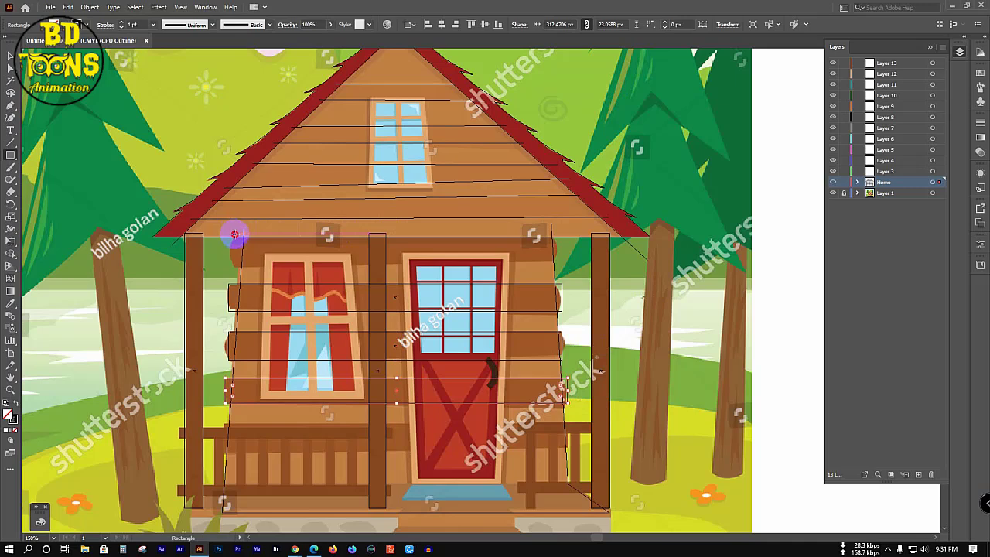
left_click_drag(234, 234, 558, 264)
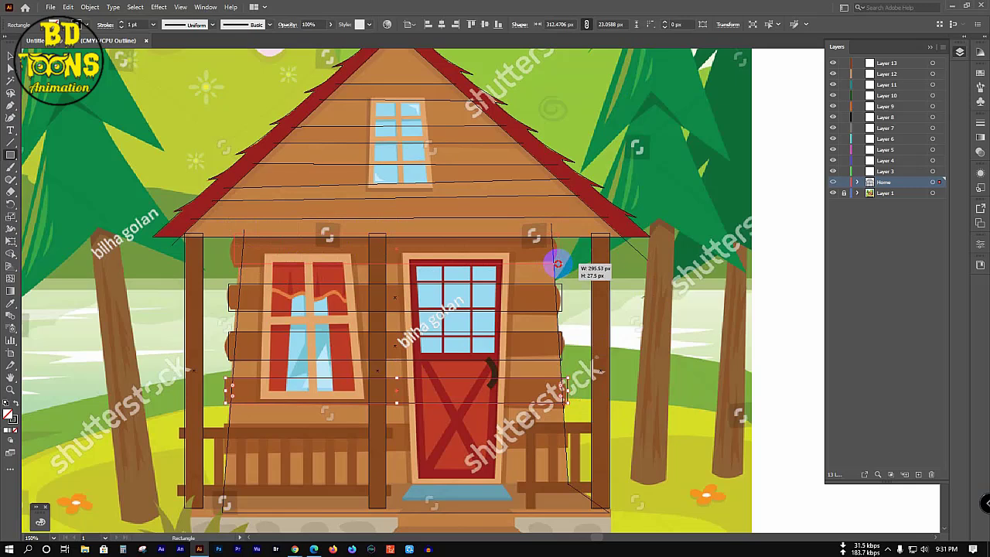
left_click_drag(557, 266, 557, 266)
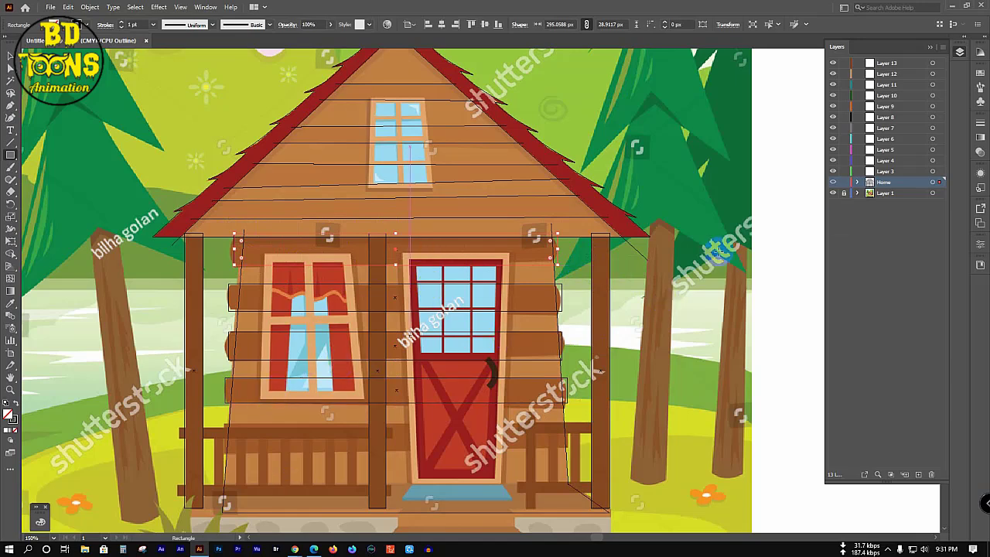
Step: Hide the reference image, select all artwork and switch to the Shape Builder
left_click(832, 194)
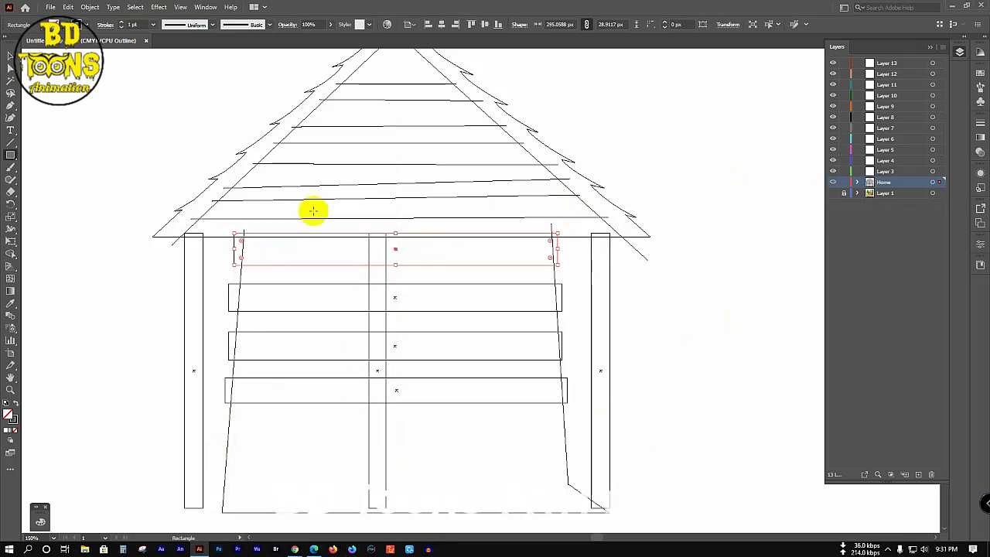
scroll(316, 212, "up", 5)
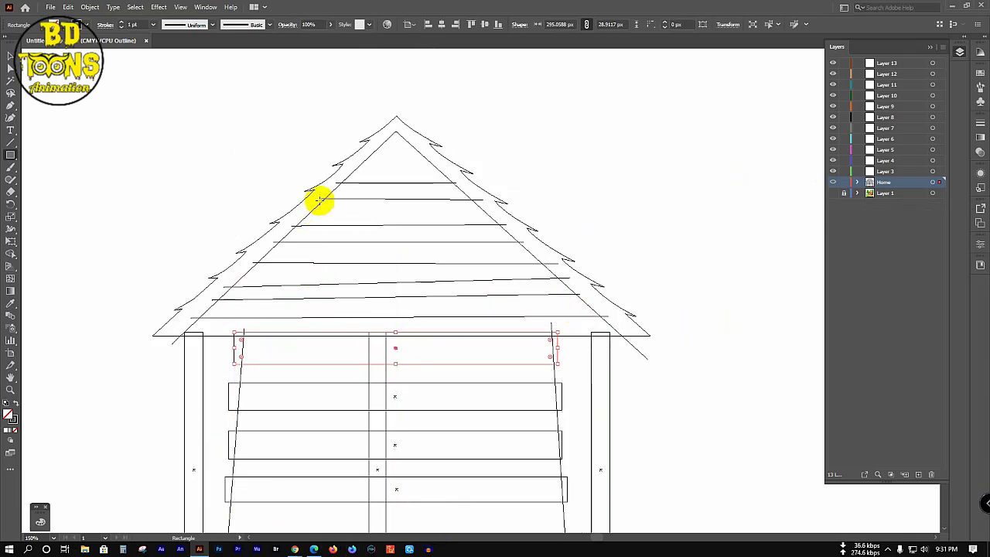
scroll(382, 240, "down", 3)
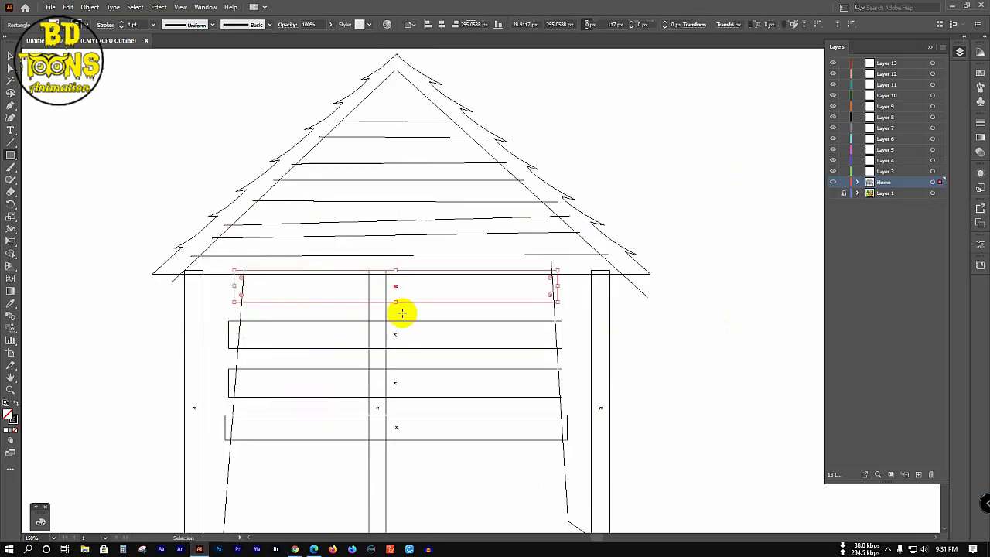
key("ctrl+a")
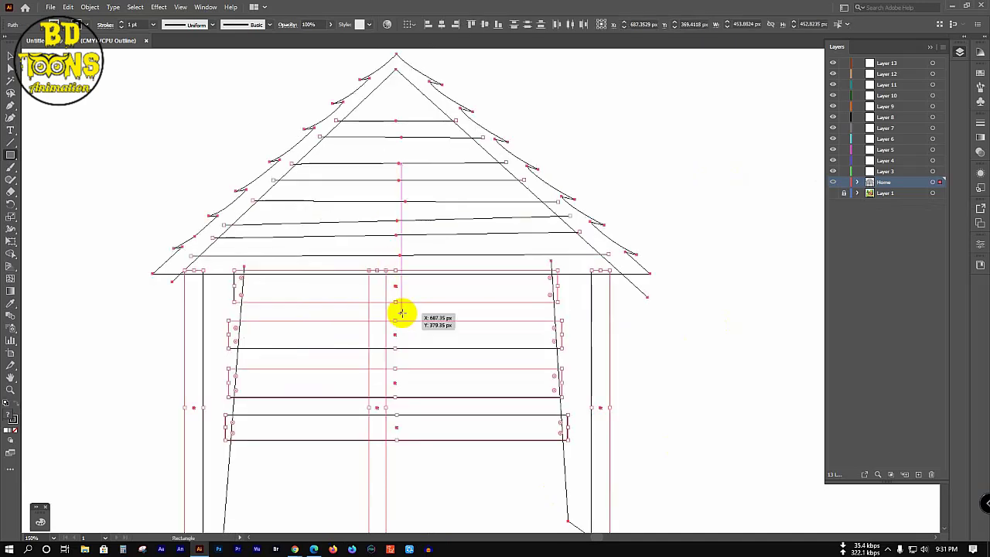
key("shift+m")
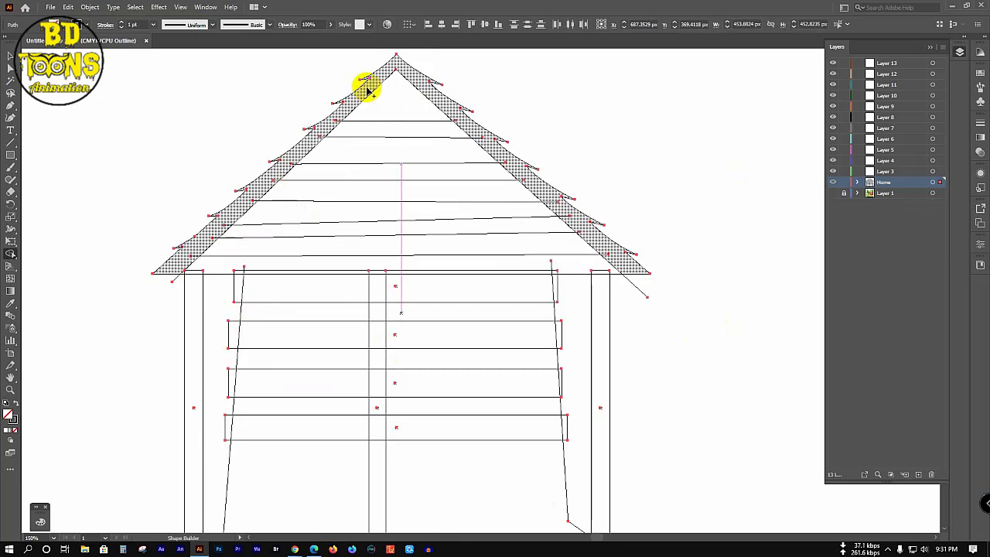
Step: Merge the left roof band pieces into one shape, undoing an accidental deletion
mouse_move(368, 90)
left_mouse_down()
mouse_move(347, 93)
mouse_move(320, 139)
mouse_move(333, 122)
left_mouse_up()
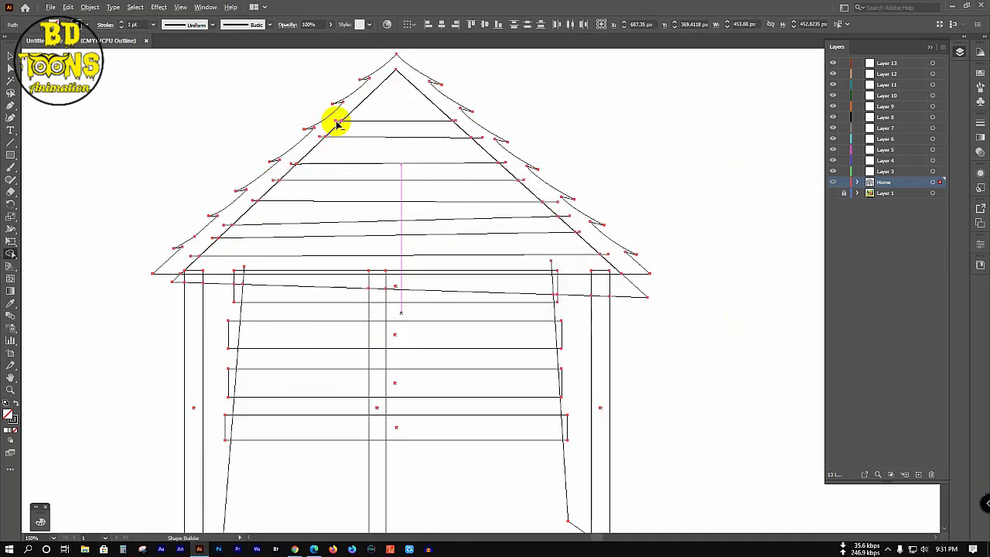
left_click(327, 133)
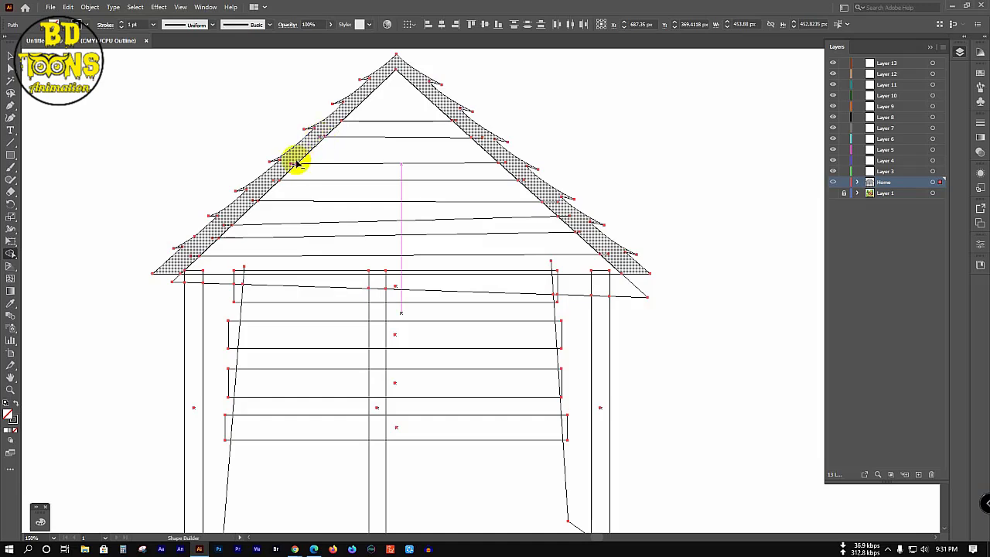
left_click(279, 177)
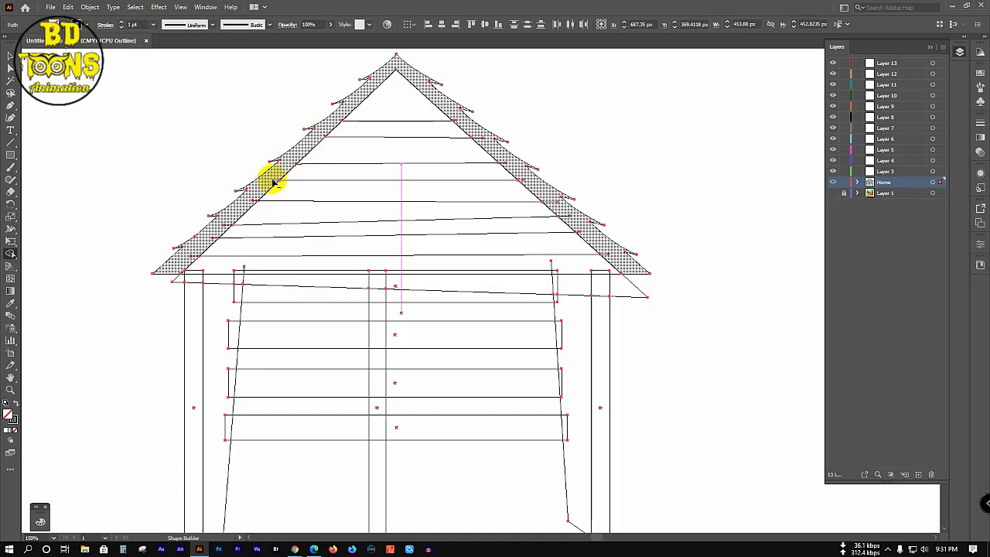
left_click(274, 182, "alt")
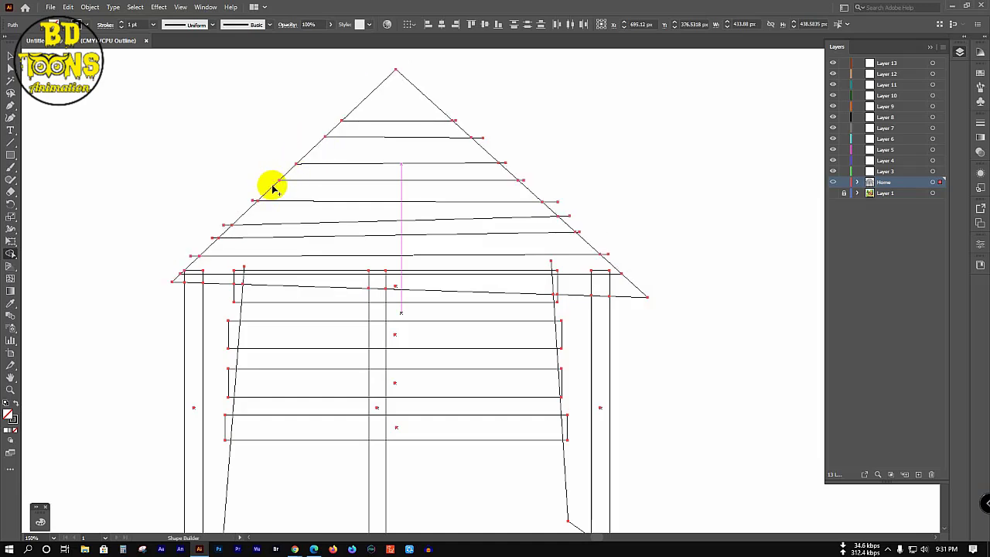
key("ctrl+z")
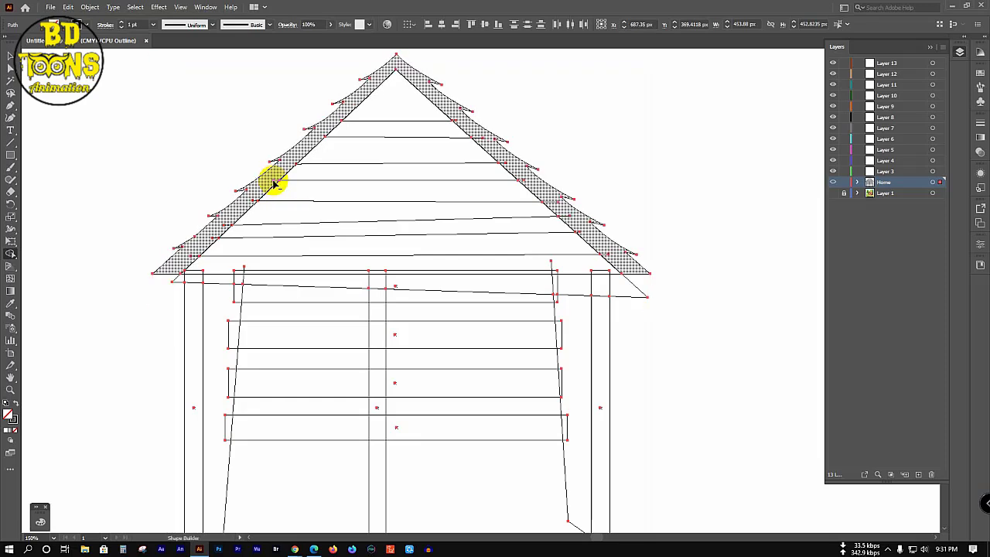
left_click(253, 202)
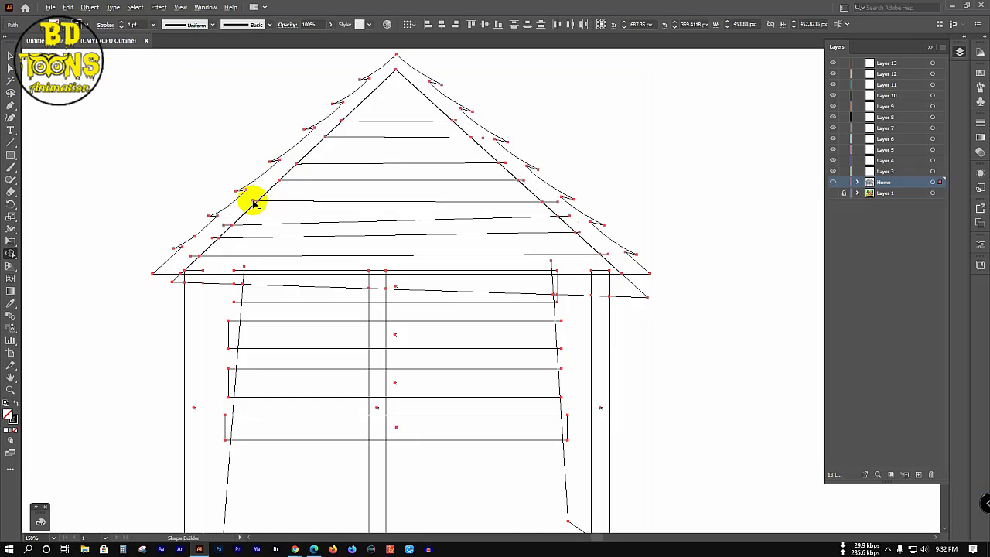
left_click(250, 206)
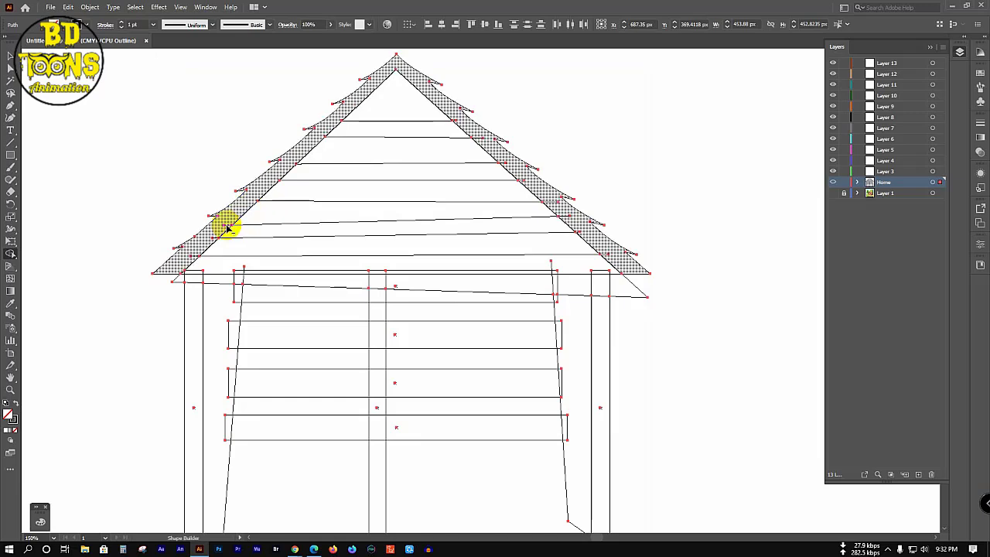
left_click(216, 239)
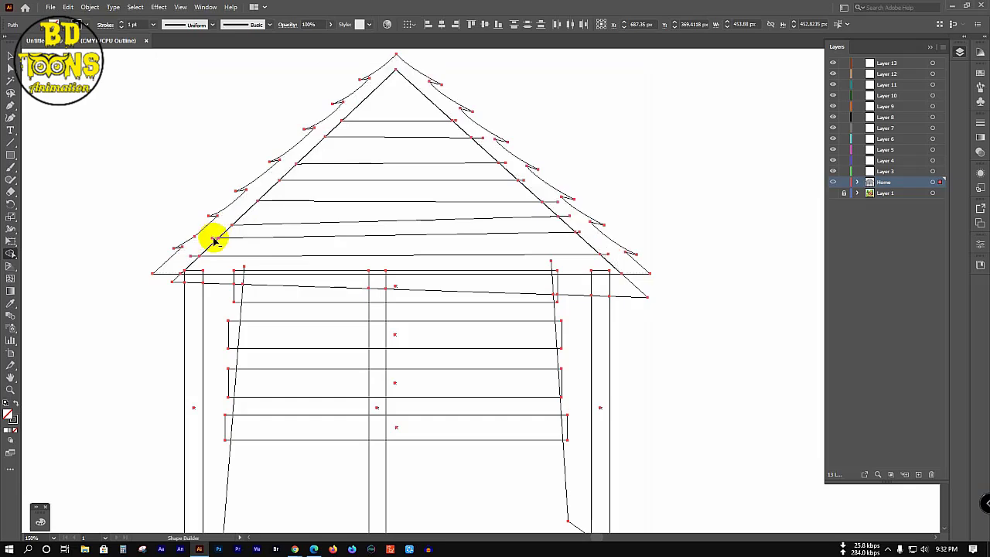
left_click(195, 259)
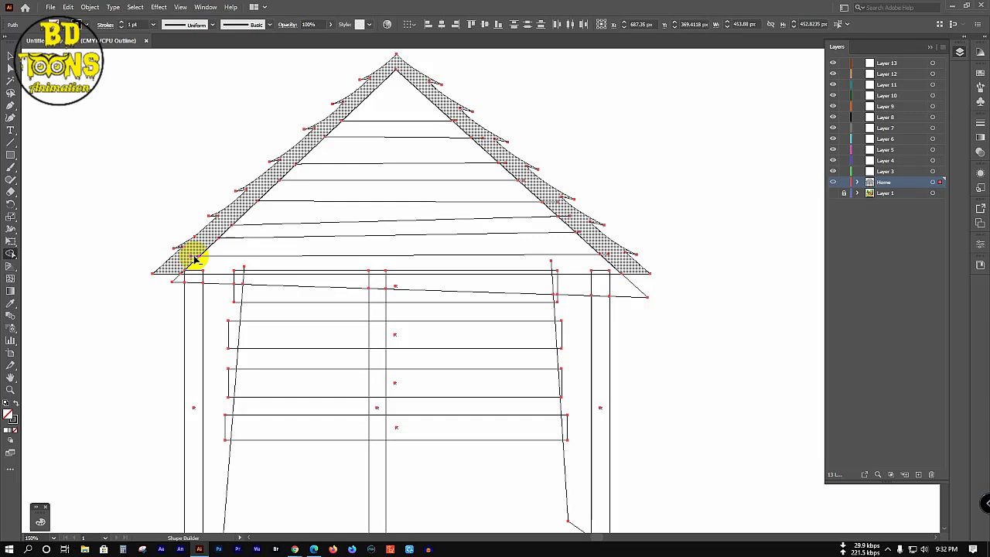
Step: Merge the right roof band pieces from the eave up to the peak
left_click(611, 259)
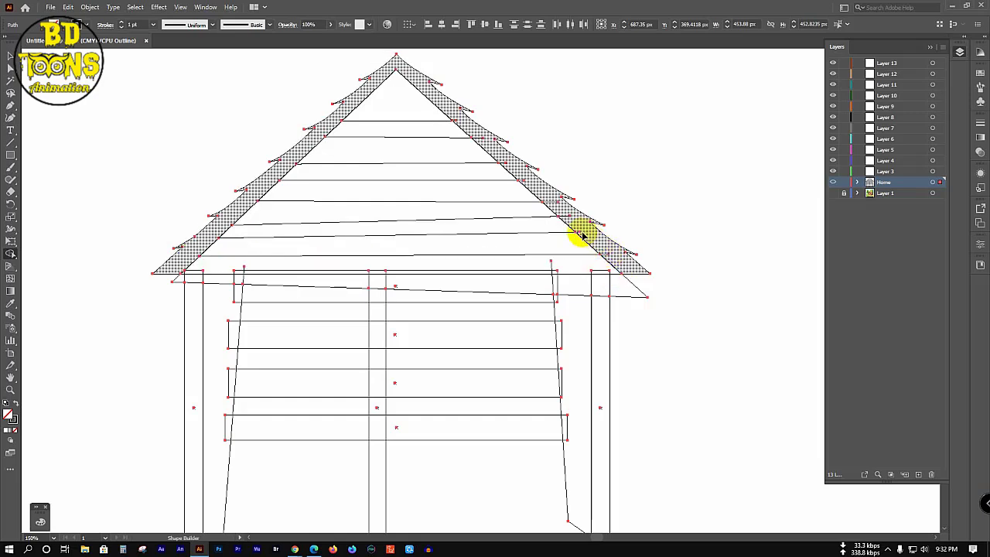
left_click(578, 234)
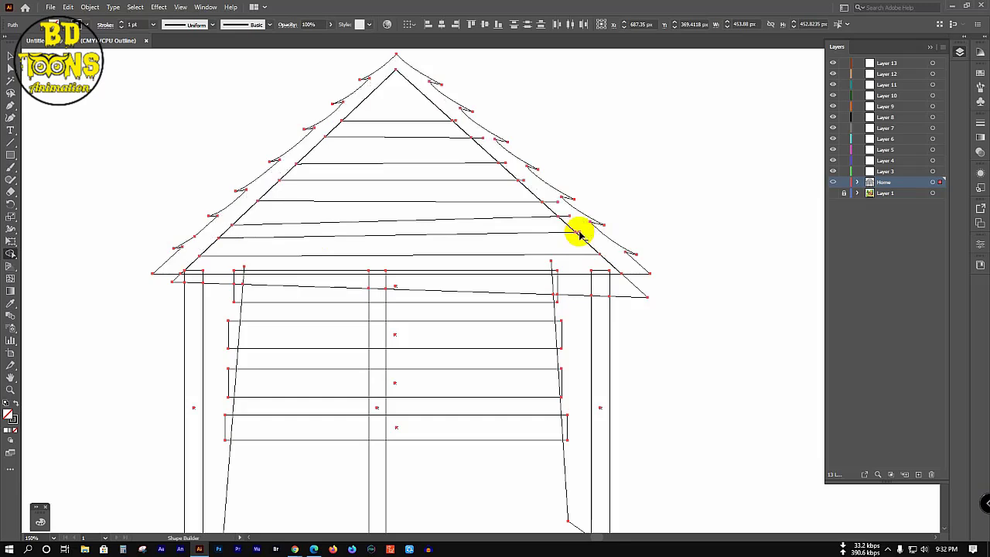
left_click(567, 221)
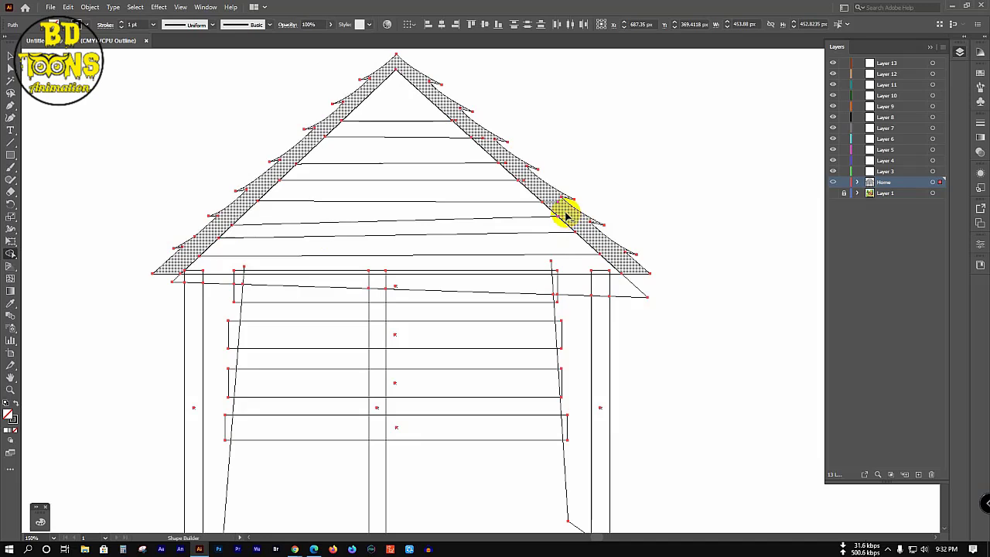
left_click(555, 205)
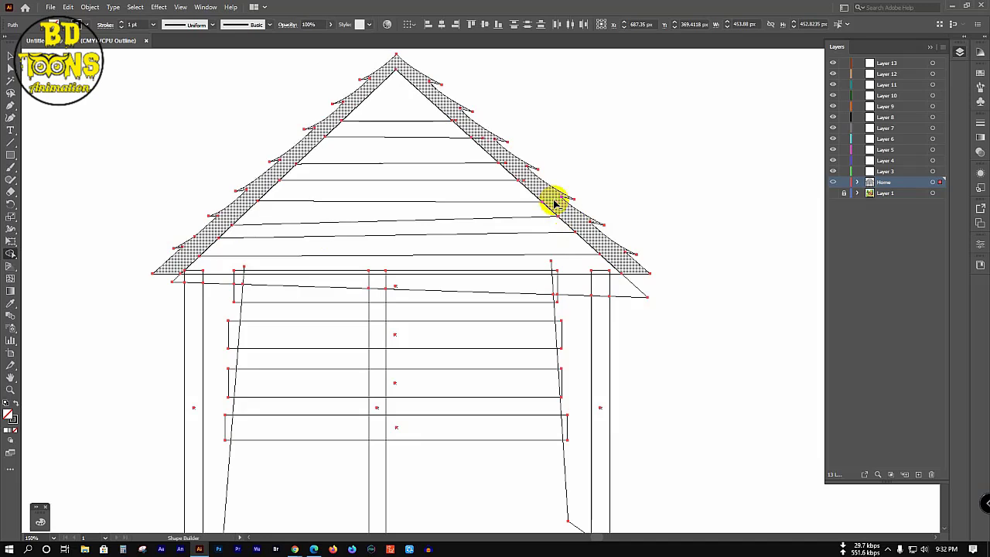
left_click(523, 183)
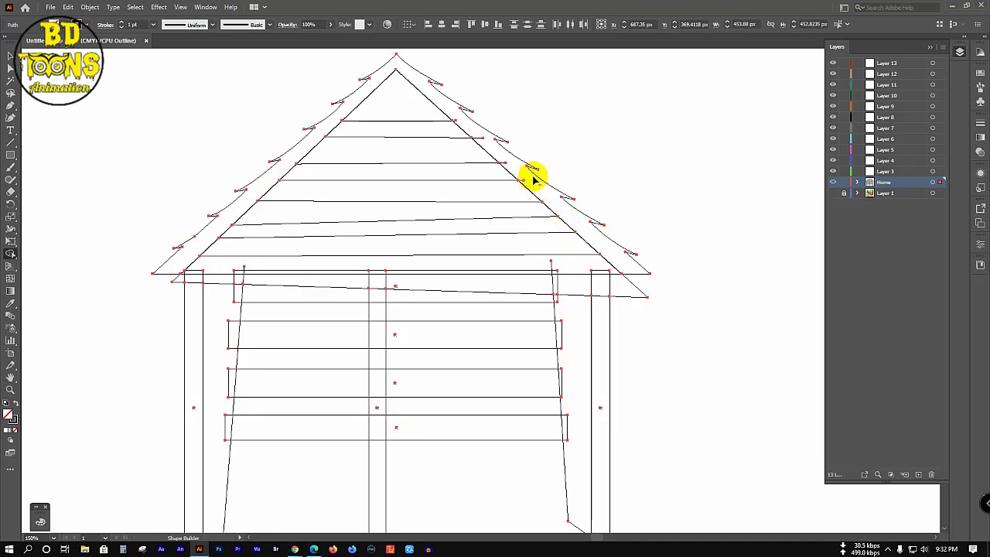
left_click(504, 164)
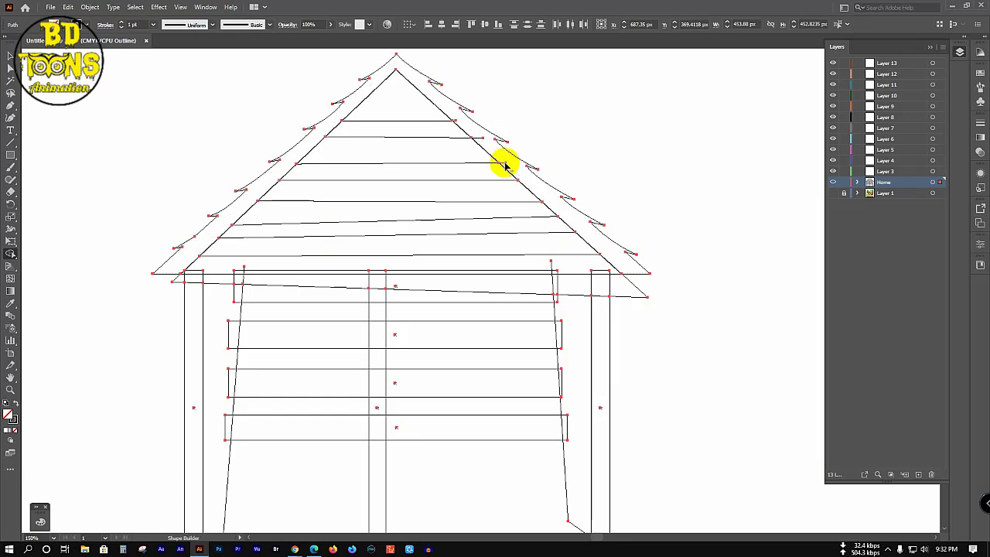
left_click(480, 140)
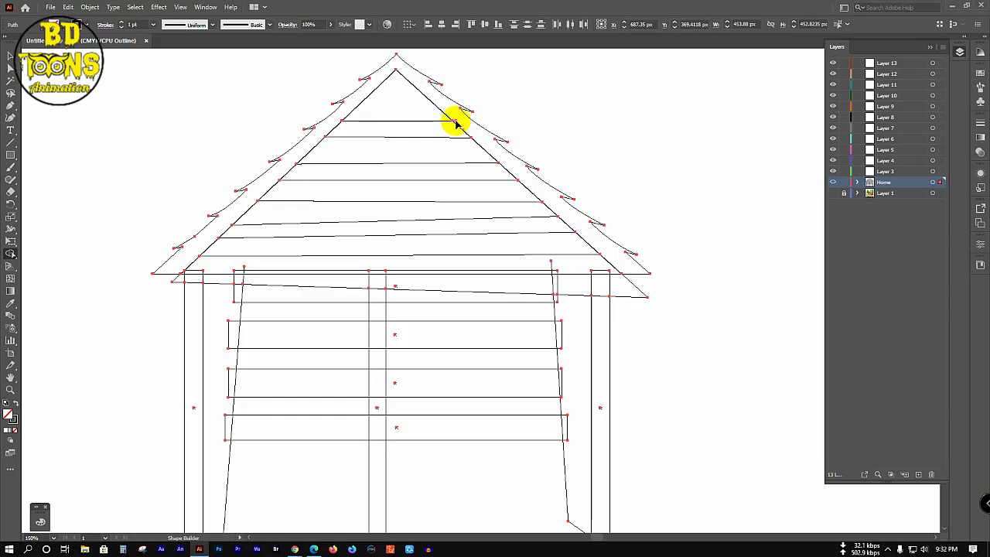
Step: Merge the roof's top triangle and each horizontal roof strip with Shape Builder
left_click_drag(407, 93, 363, 123)
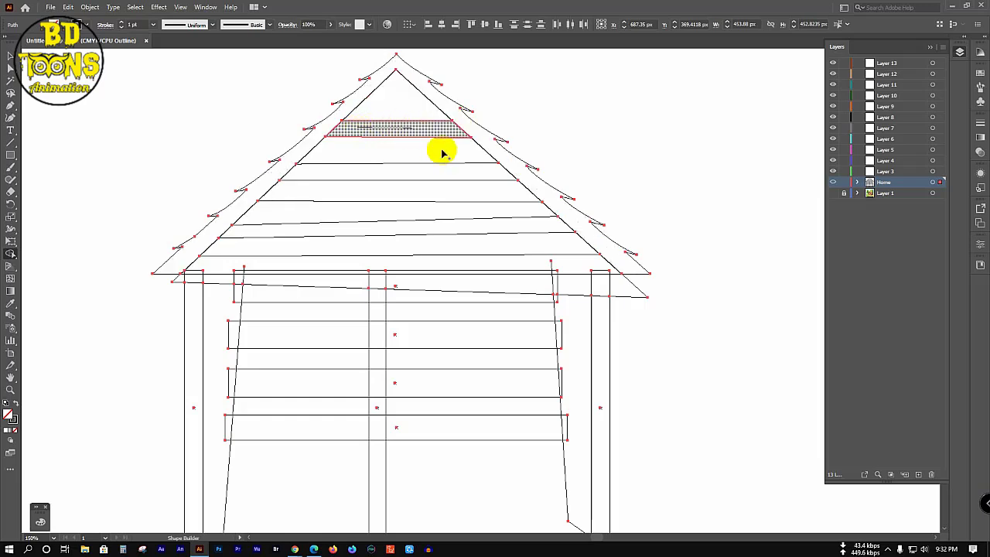
mouse_move(449, 152)
left_mouse_down()
mouse_move(362, 156)
mouse_move(428, 178)
left_mouse_up()
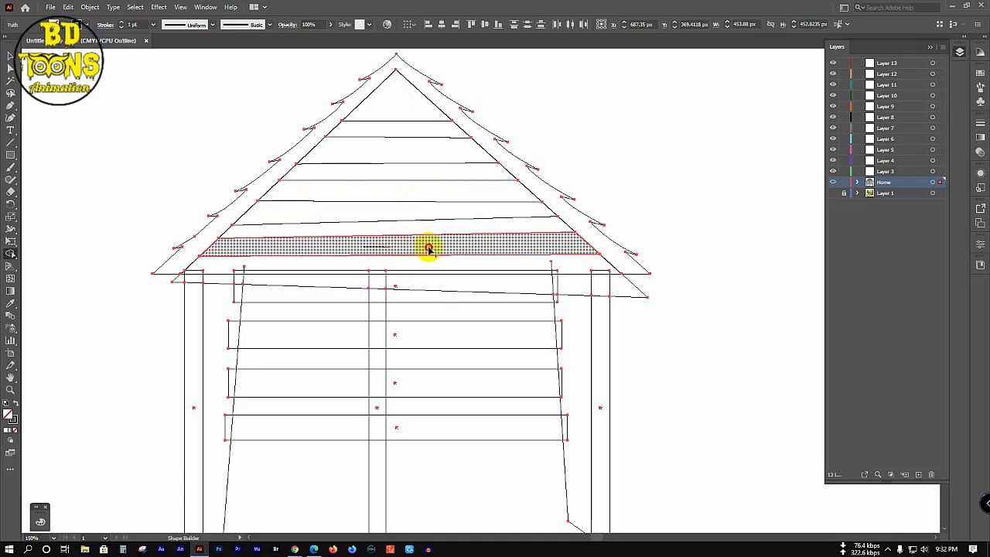
left_click(485, 258)
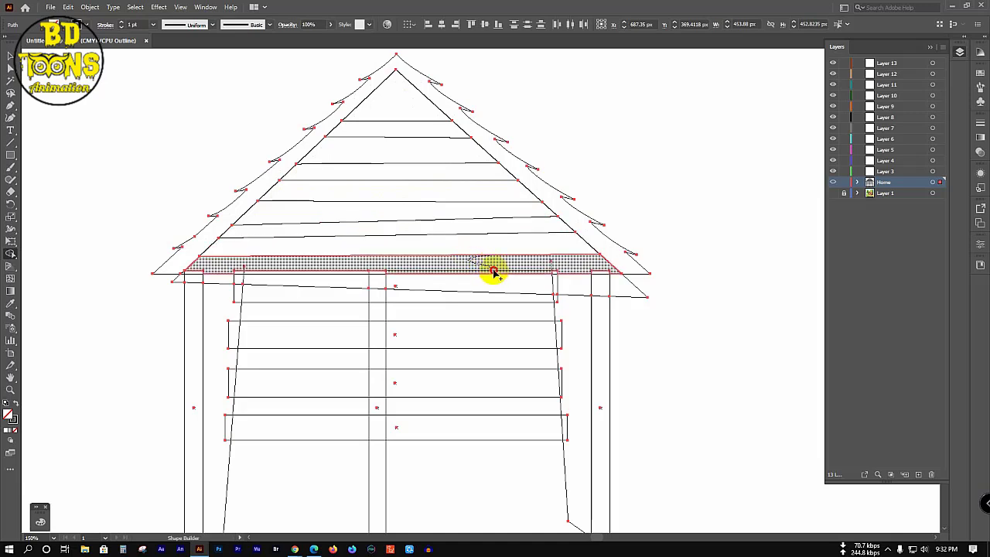
Step: Merge the eave band along the roof base, including the corner piece and centre-post top region
mouse_move(493, 271)
left_mouse_down()
mouse_move(597, 271)
mouse_move(545, 258)
mouse_move(528, 273)
mouse_move(588, 279)
mouse_move(576, 268)
mouse_move(548, 266)
left_mouse_up()
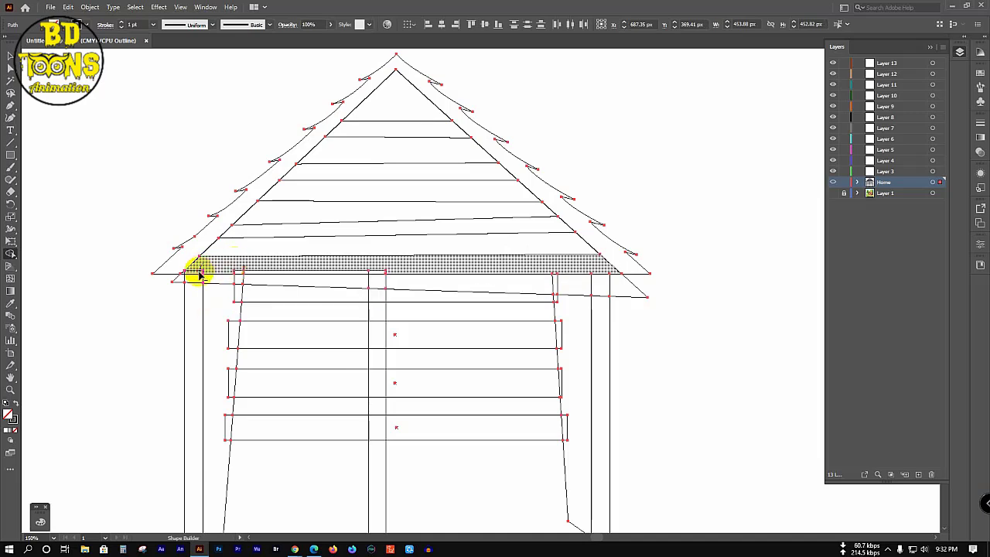
scroll(188, 270, "up", 1)
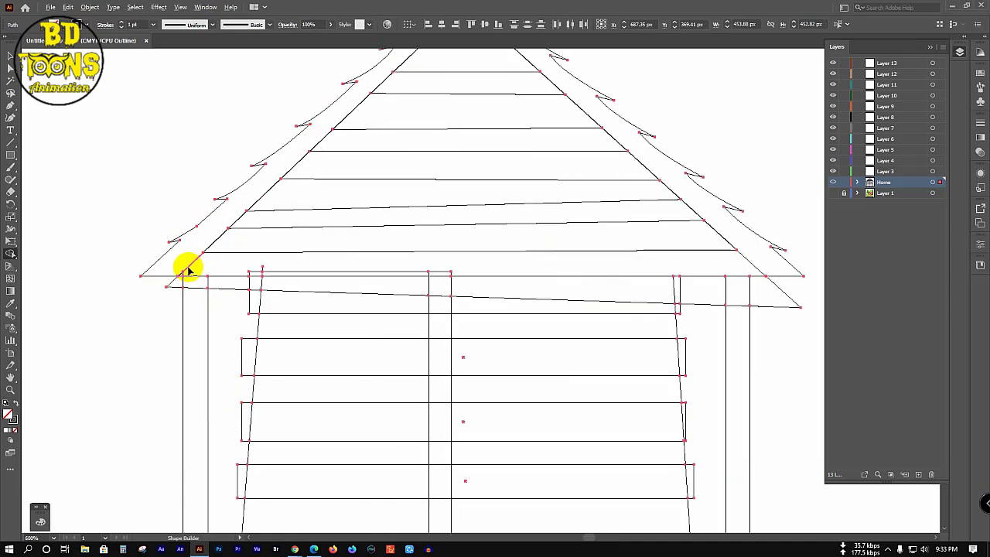
scroll(188, 271, "up", 2)
left_click_drag(169, 290, 343, 283)
scroll(344, 283, "down", 4)
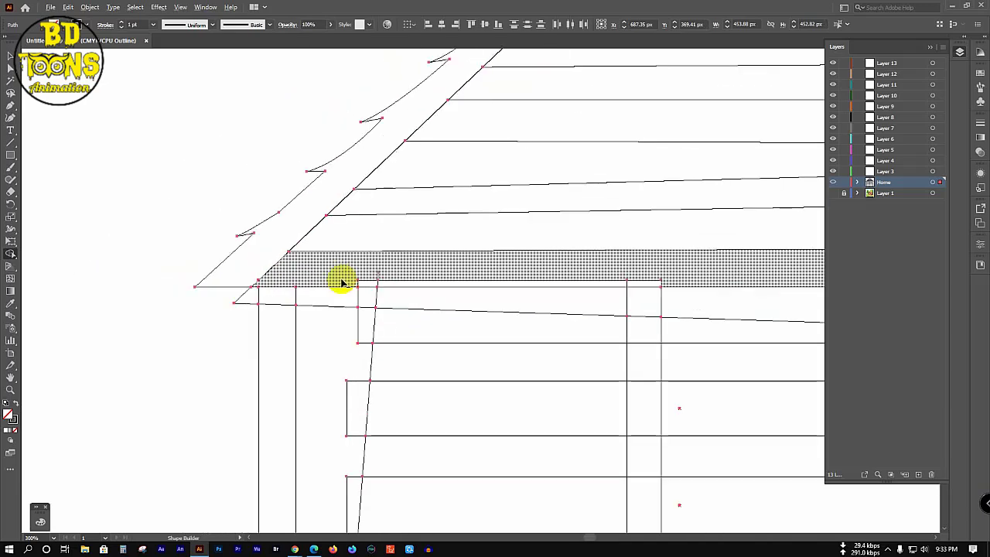
left_click(346, 283)
left_click_drag(346, 283, 563, 283)
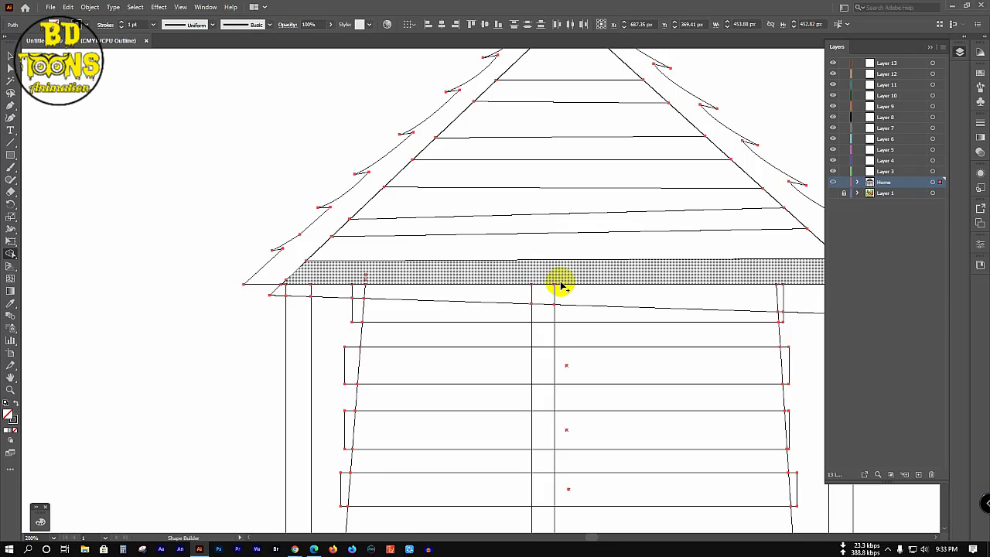
scroll(345, 270, "down", 2)
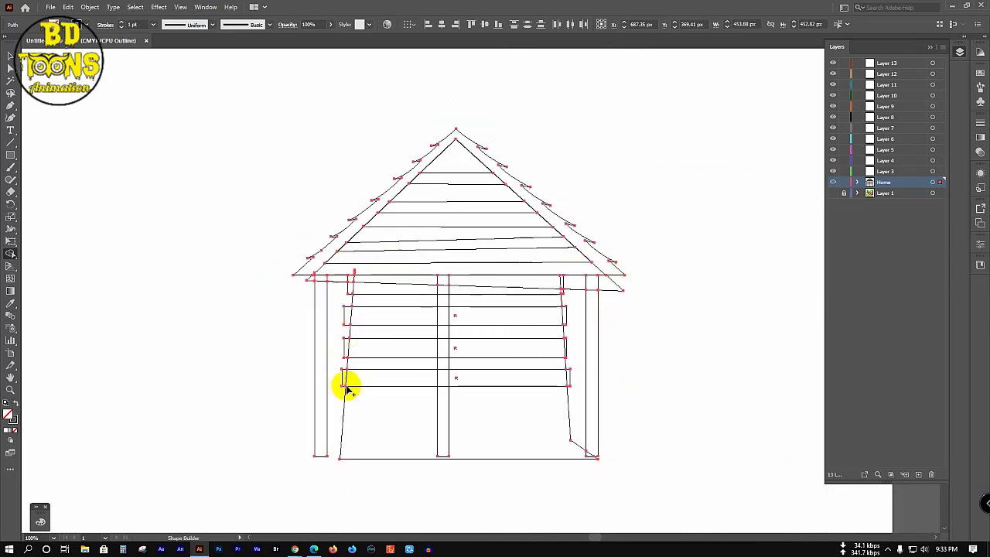
left_click(443, 286)
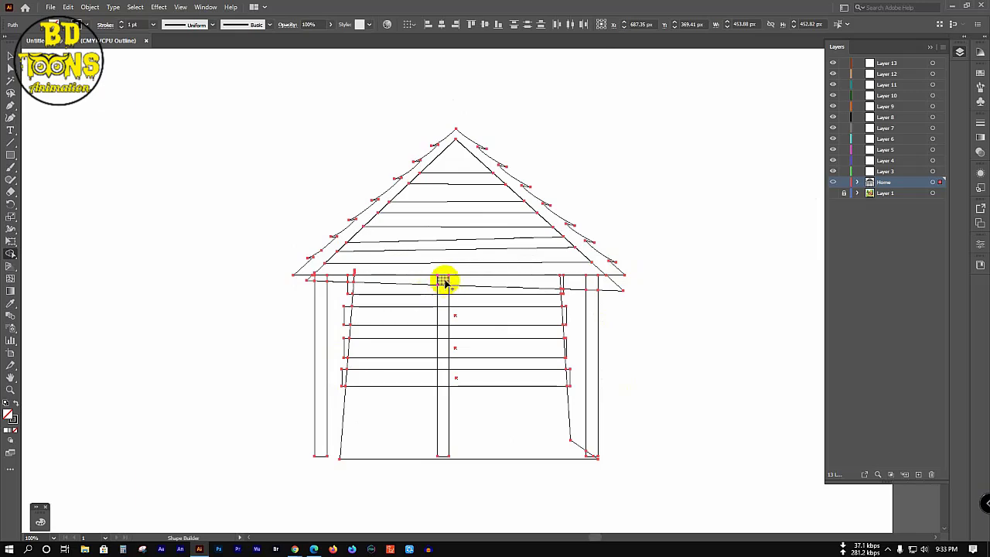
Step: Show the reference in full colour, then merge the gap beside the right wall and the wall-top strip
left_click(832, 193)
left_click(832, 194, "ctrl")
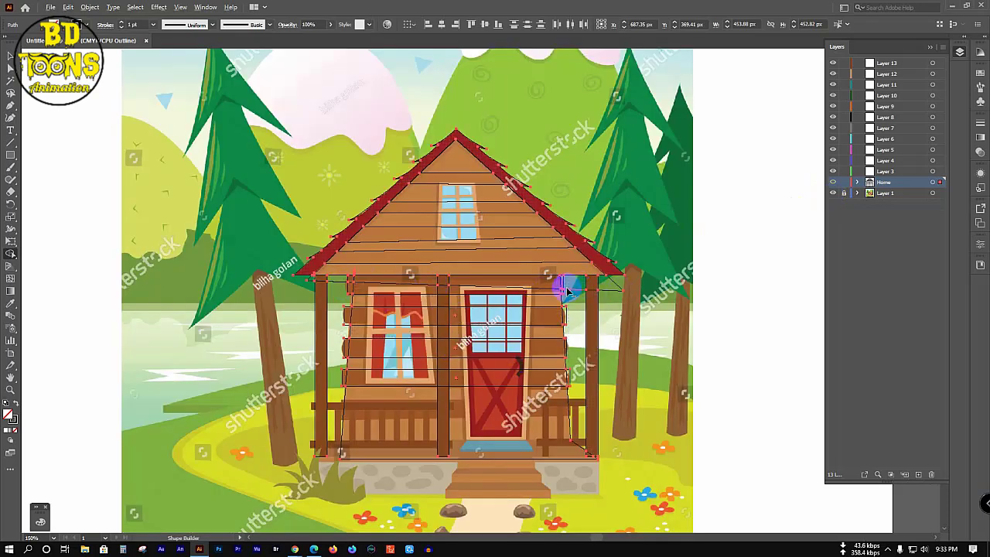
scroll(567, 291, "up", 1)
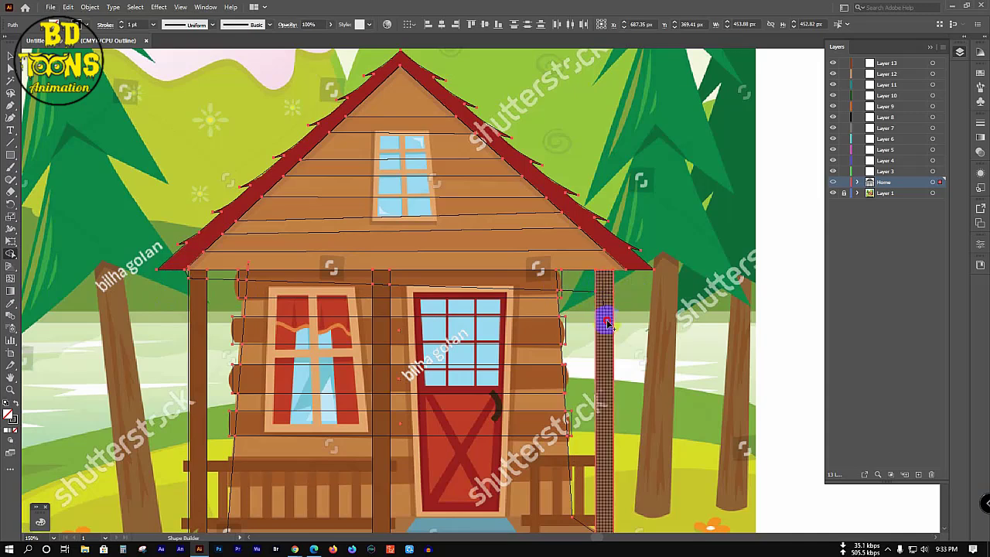
left_click(581, 295)
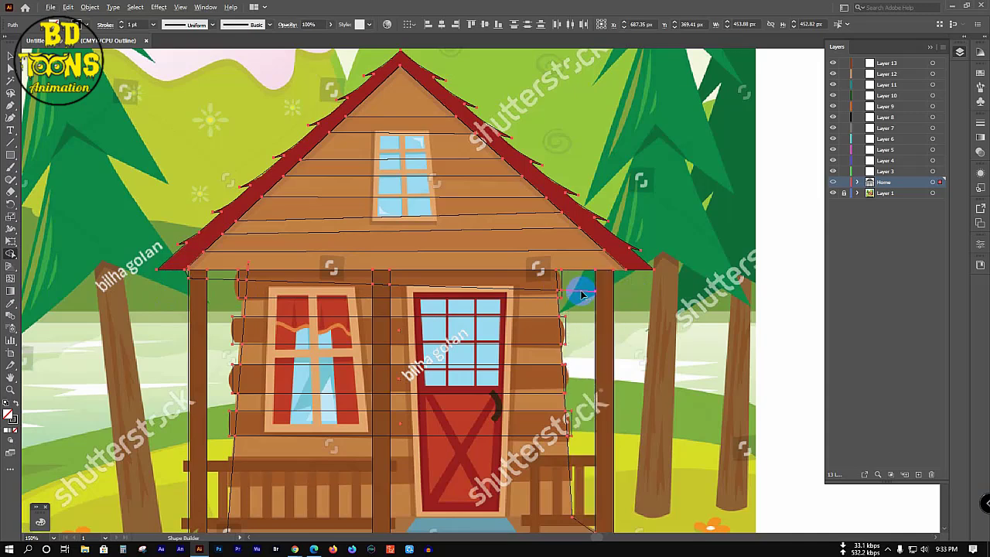
scroll(557, 283, "up", 1)
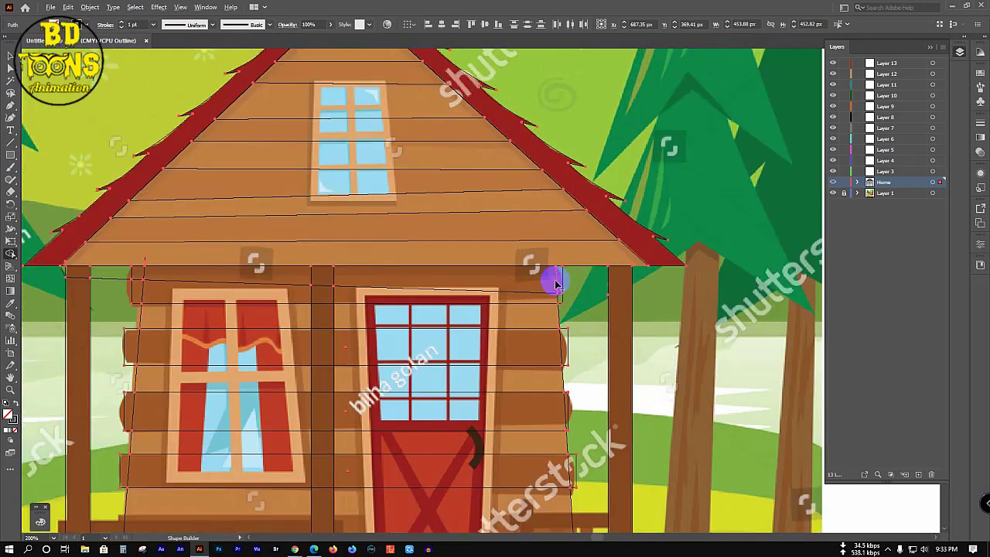
mouse_move(266, 293)
left_mouse_down()
mouse_move(152, 295)
mouse_move(140, 284)
mouse_move(153, 275)
mouse_move(345, 283)
mouse_move(314, 289)
mouse_move(295, 286)
mouse_move(532, 283)
mouse_move(566, 297)
left_mouse_up()
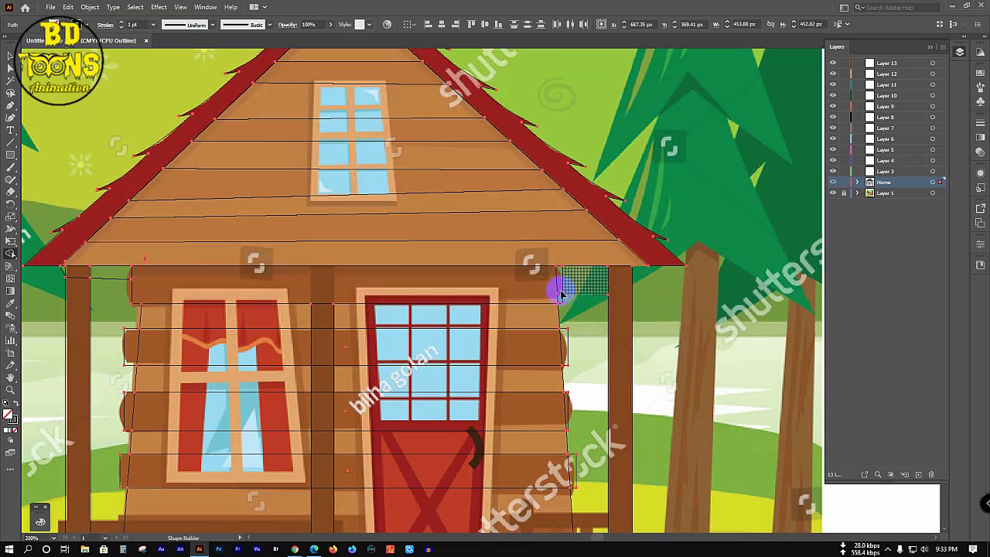
Step: Merge the pieces of the strip beside the right post from top to bottom
left_click(561, 294)
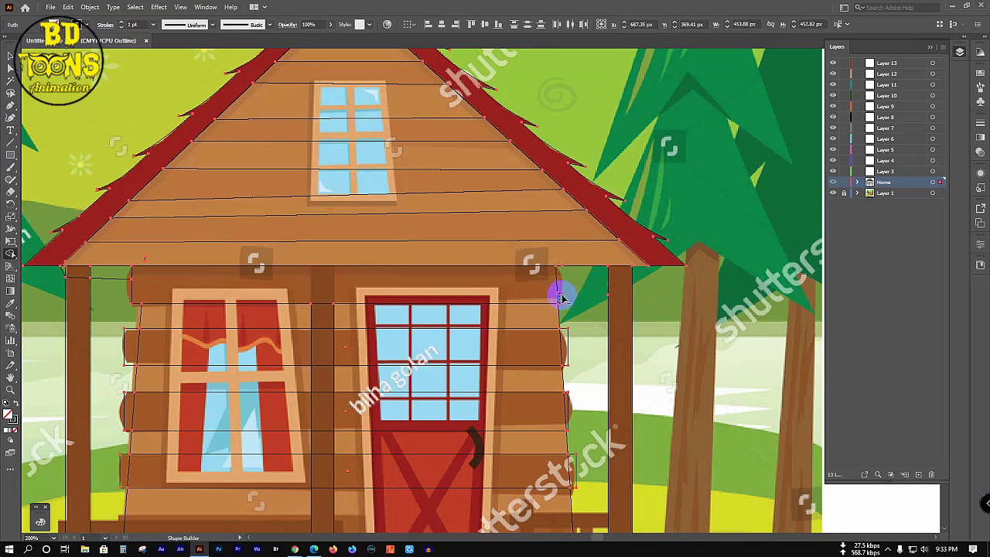
left_click(576, 296)
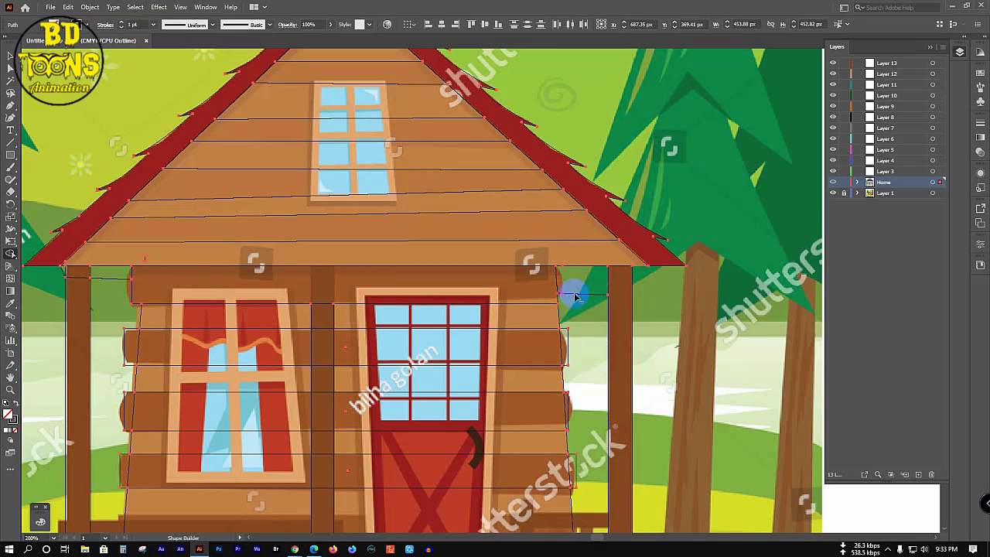
left_click(576, 296)
mouse_move(581, 299)
left_mouse_down()
mouse_move(613, 352)
mouse_move(584, 395)
left_mouse_up()
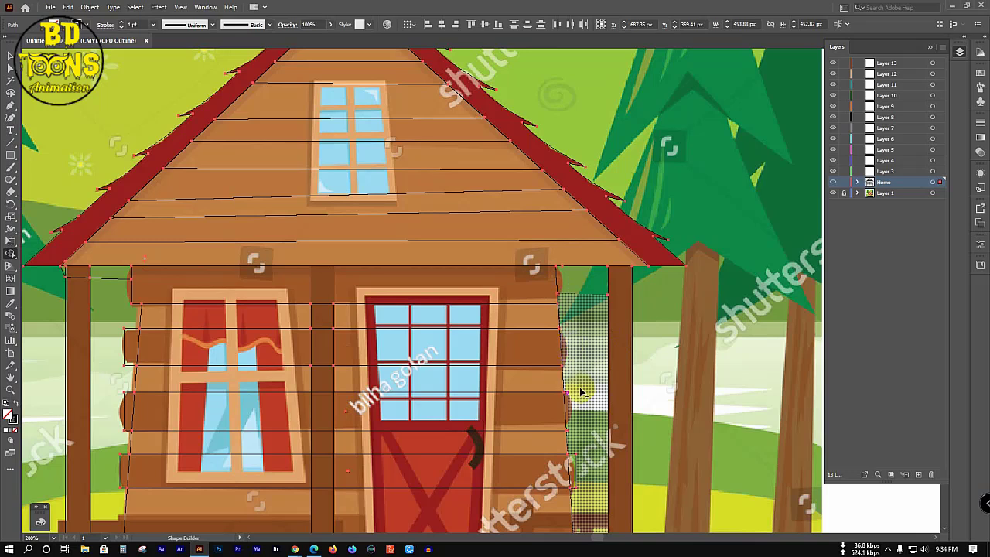
Step: Delete the strip between the wall and the right porch post
scroll(576, 387, "down", 3)
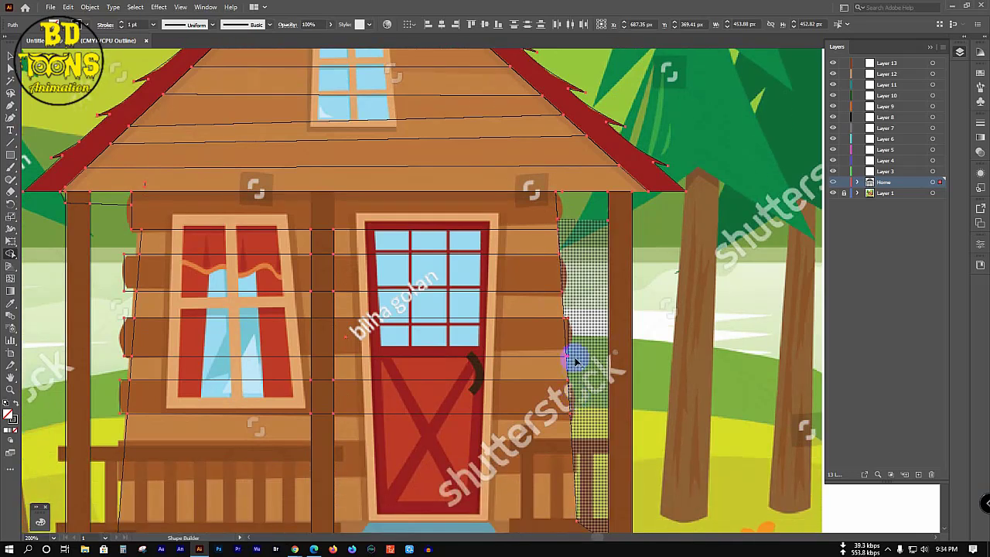
left_click(566, 332)
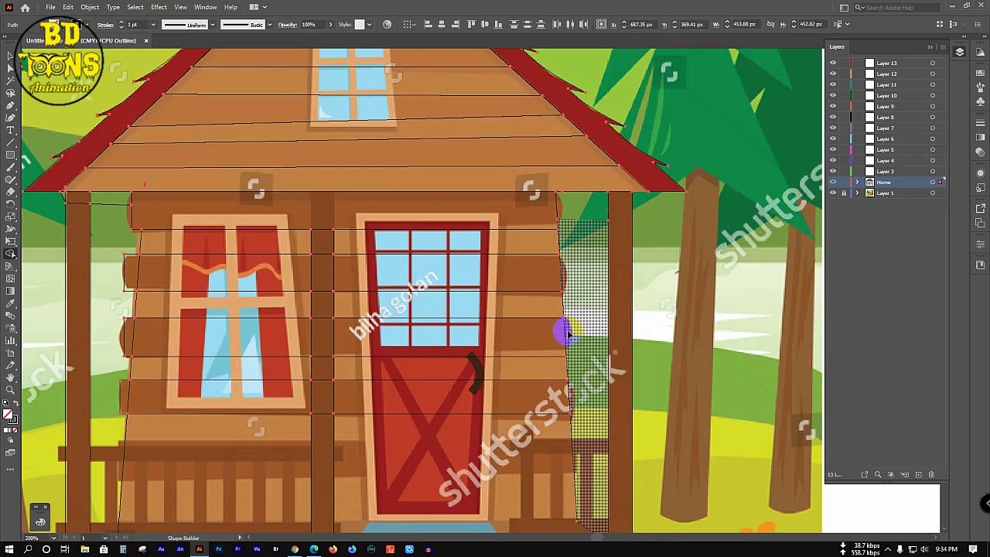
left_click(567, 333, "alt")
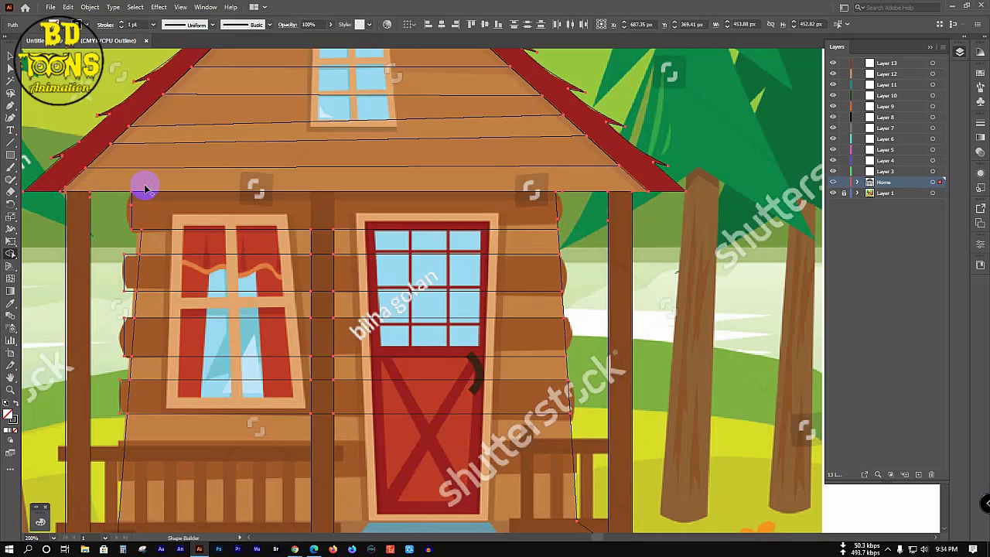
Step: Merge the split wall planks (upper-left, lower, both ends of the bottom, and top) into whole shapes
left_click(276, 275)
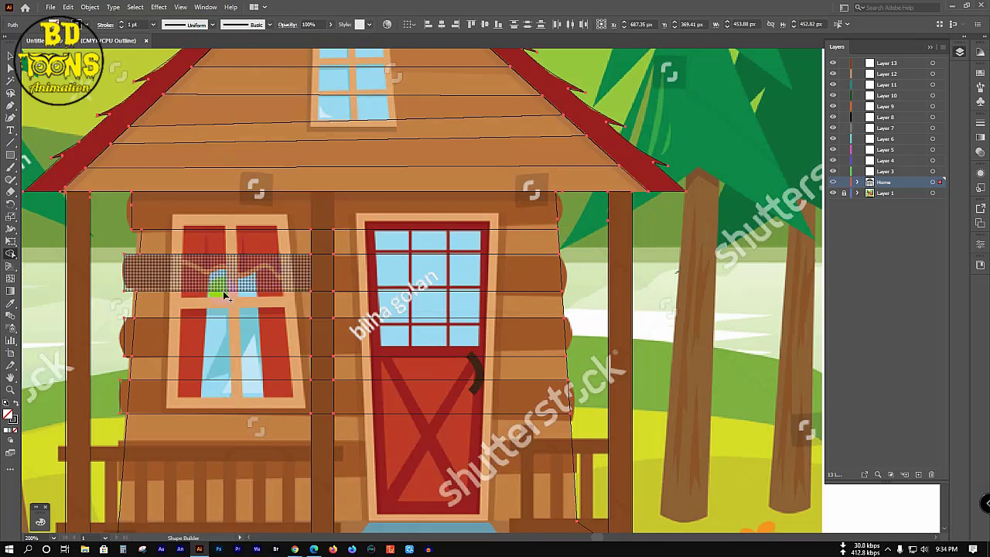
left_click(133, 333)
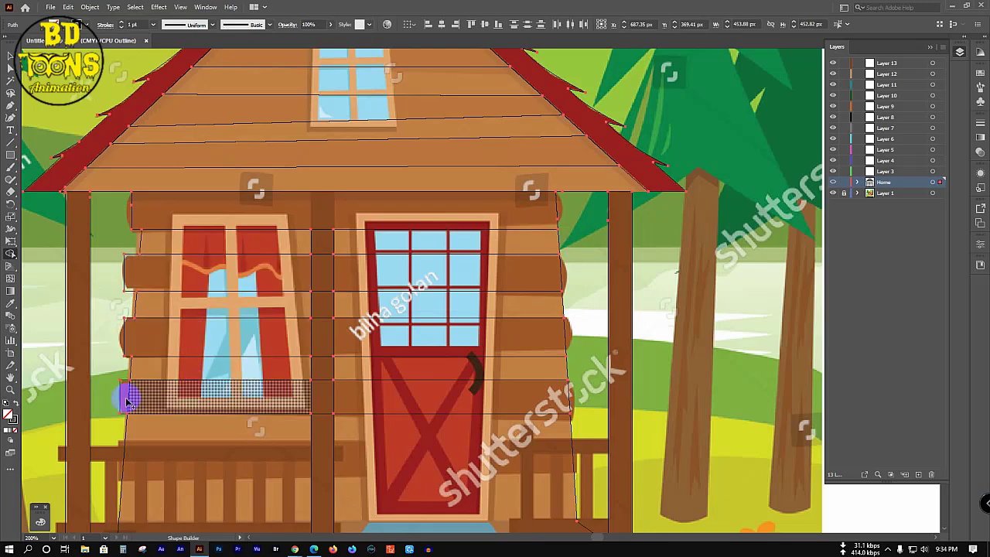
left_click(144, 394)
left_click(277, 394)
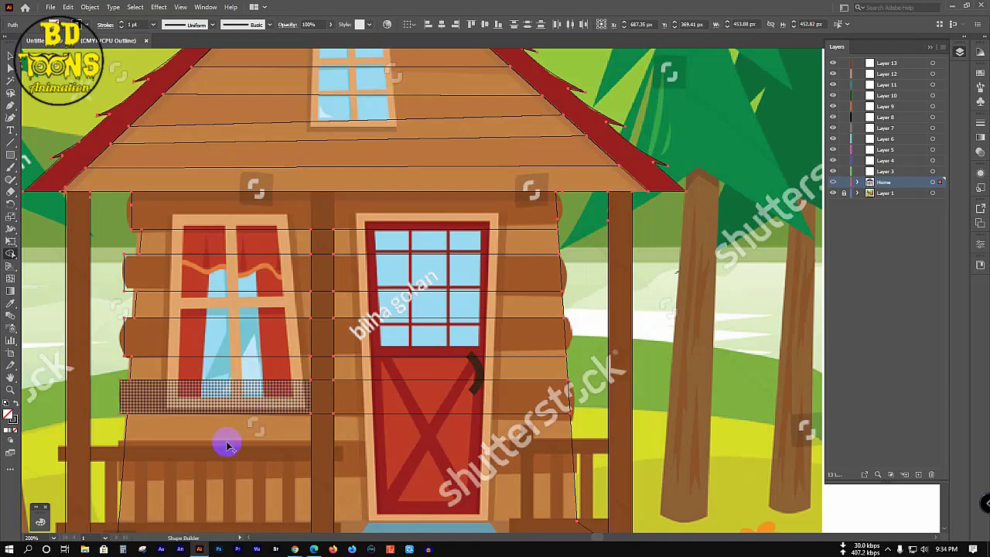
scroll(227, 440, "down", 2)
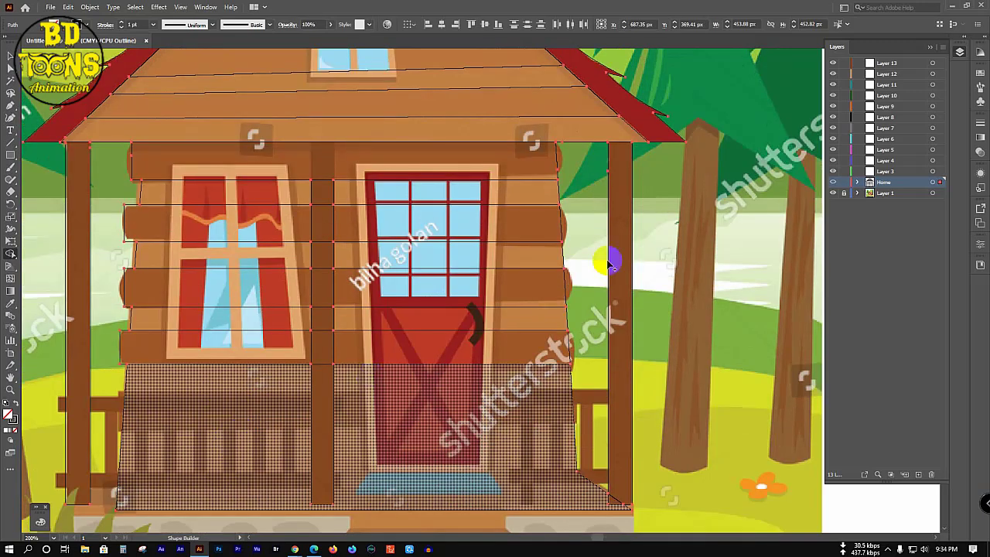
left_click(333, 172)
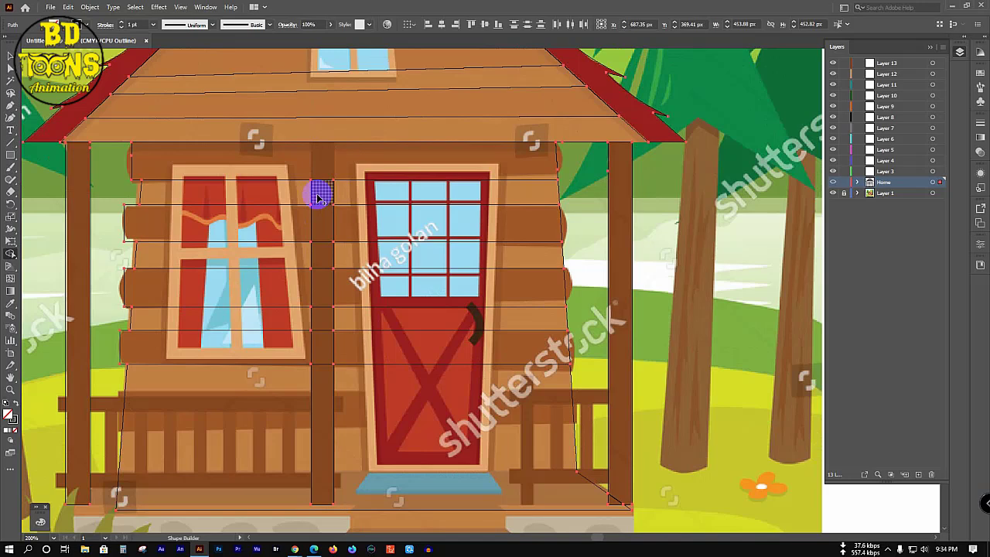
Step: Draw a rectangle over the post between window and door and merge the post top to bottom
left_click(10, 156)
scroll(306, 132, "up", 3)
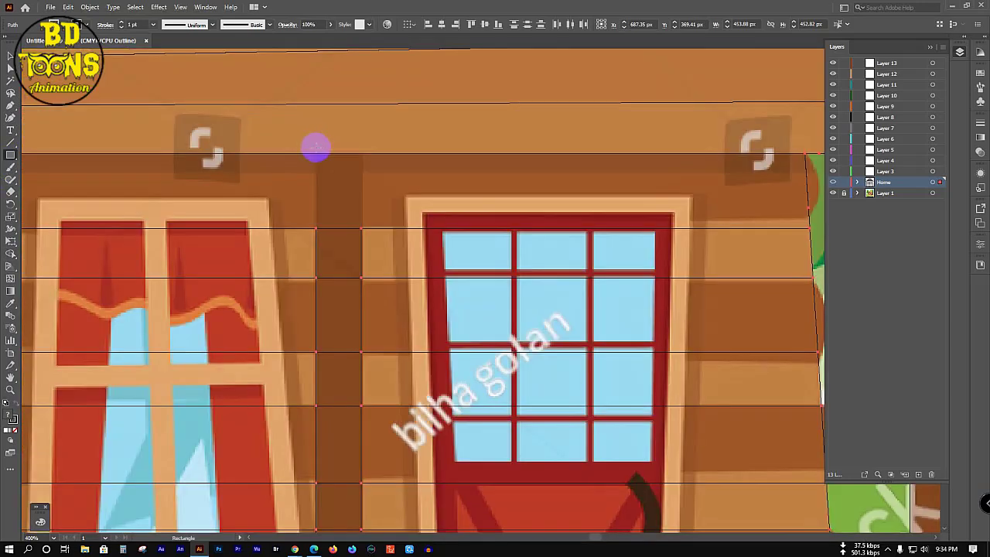
left_click_drag(317, 148, 360, 228)
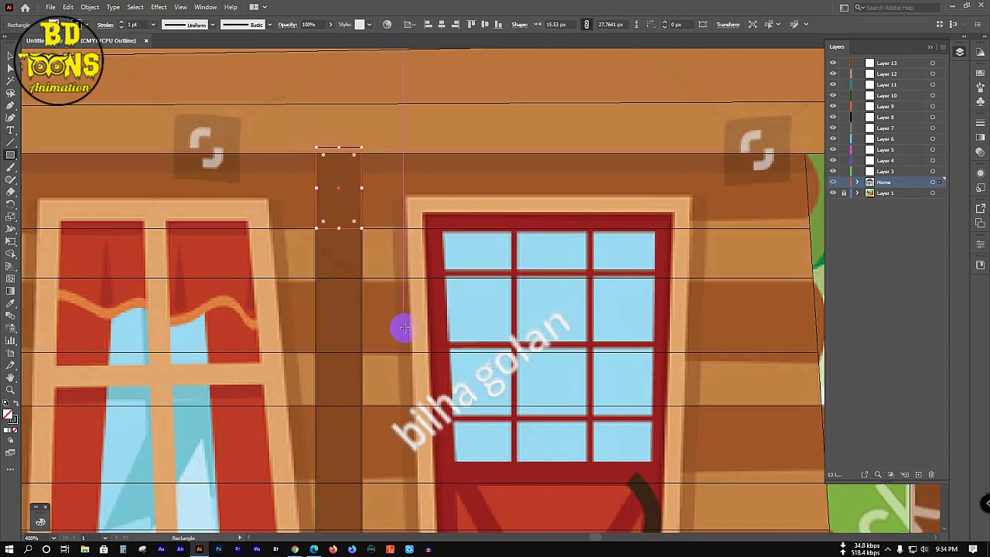
key("v")
left_click(355, 315)
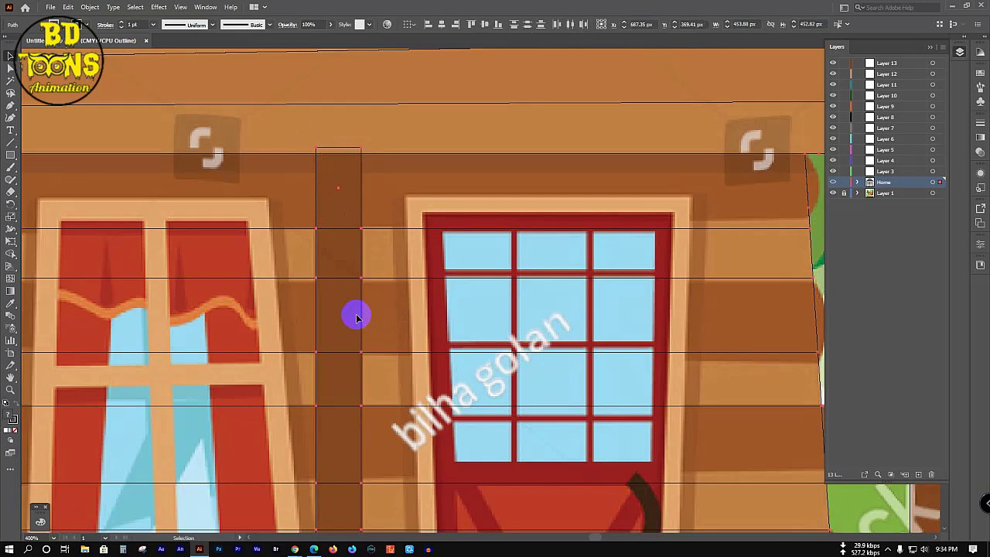
key("shift+m")
mouse_move(335, 190)
left_mouse_down()
mouse_move(334, 470)
mouse_move(331, 162)
mouse_move(344, 152)
left_mouse_up()
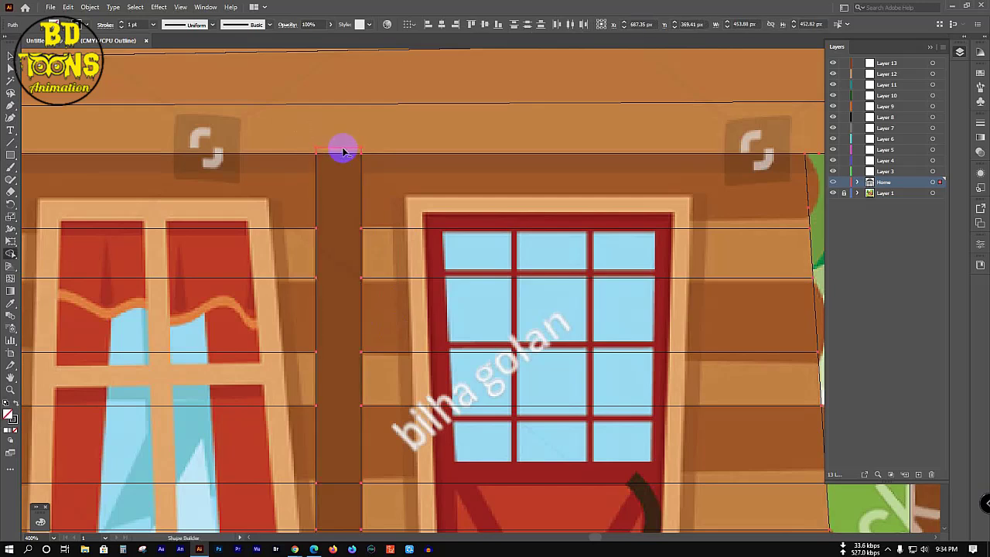
scroll(342, 232, "down", 3)
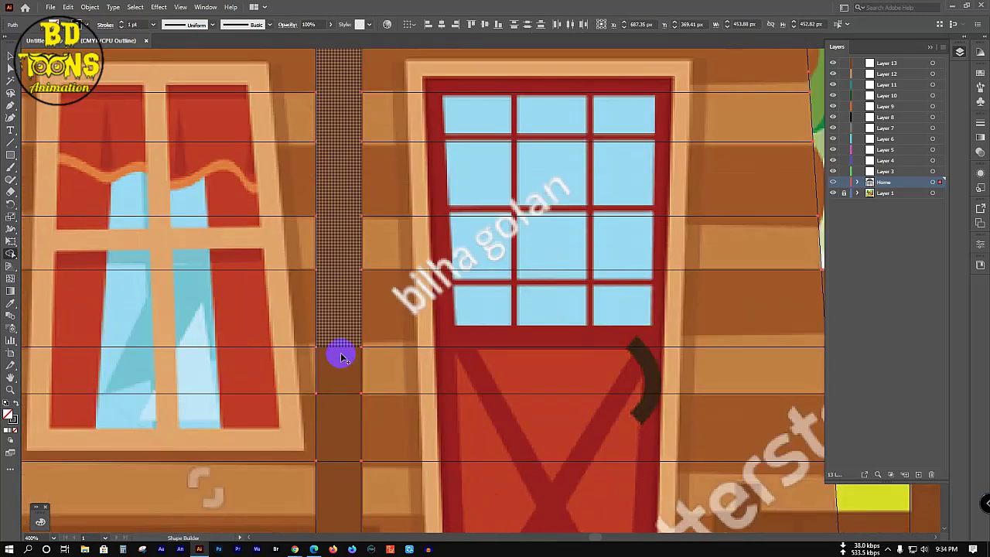
scroll(342, 332, "down", 2)
mouse_move(335, 203)
left_mouse_down()
mouse_move(336, 446)
mouse_move(335, 256)
mouse_move(342, 263)
left_mouse_up()
Step: Merge the lower porch regions, stone base, right railing region and strip beside the right post
key("ctrl+1")
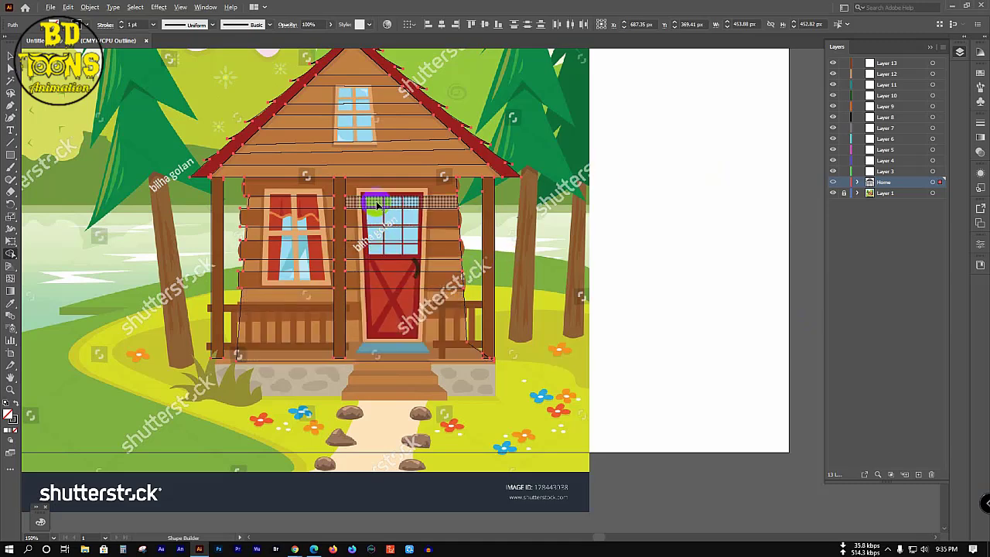
scroll(379, 218, "up", 1)
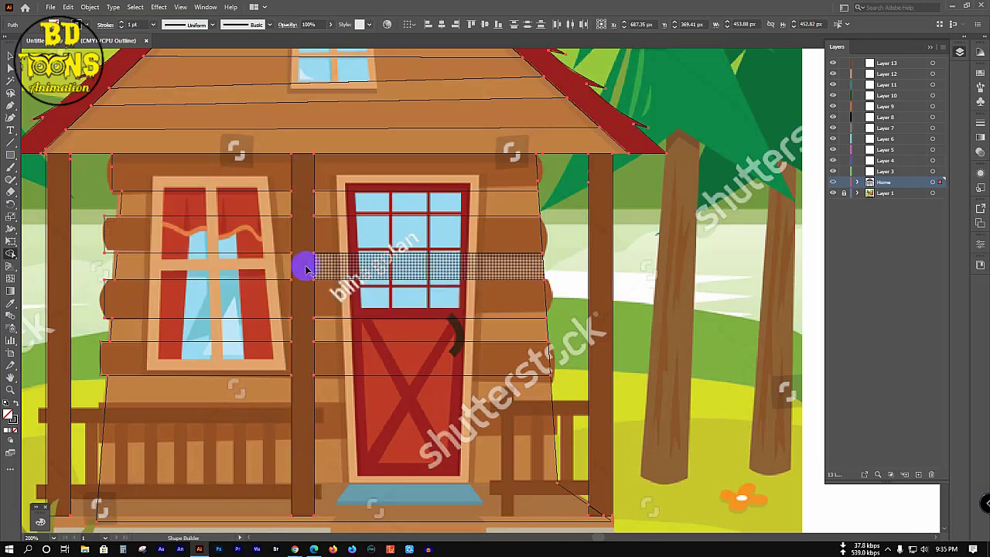
scroll(338, 413, "down", 2)
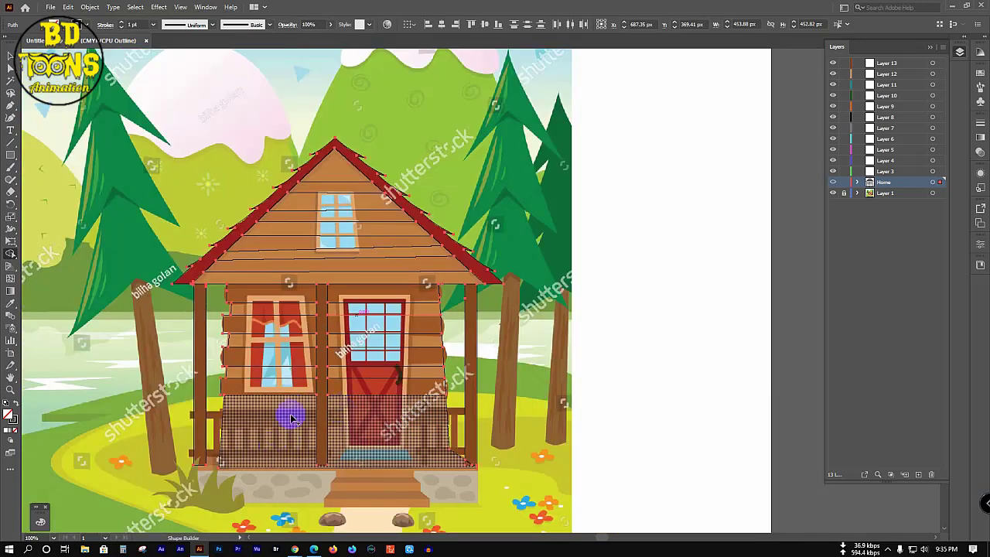
left_click_drag(226, 441, 466, 445)
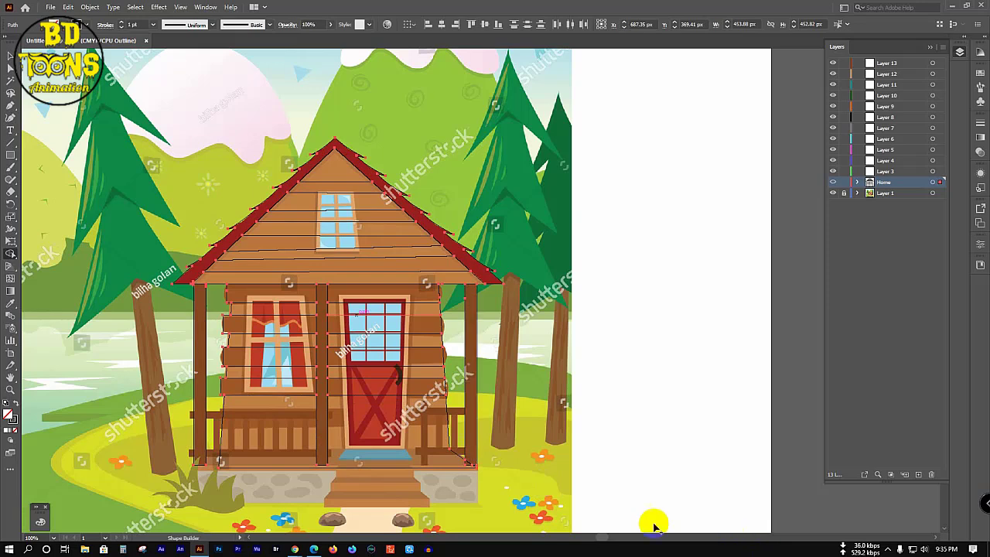
left_click(422, 480)
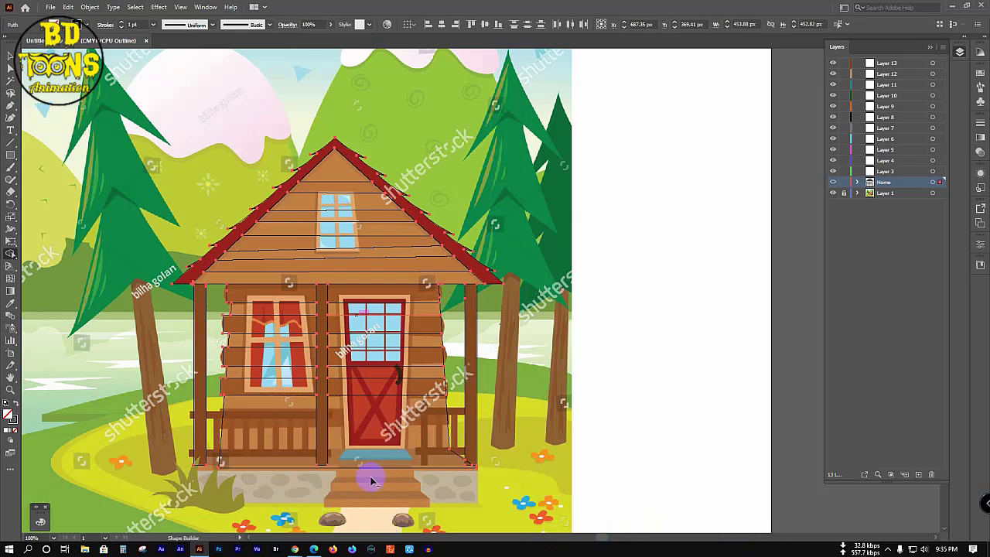
left_click(267, 469)
left_click(438, 417)
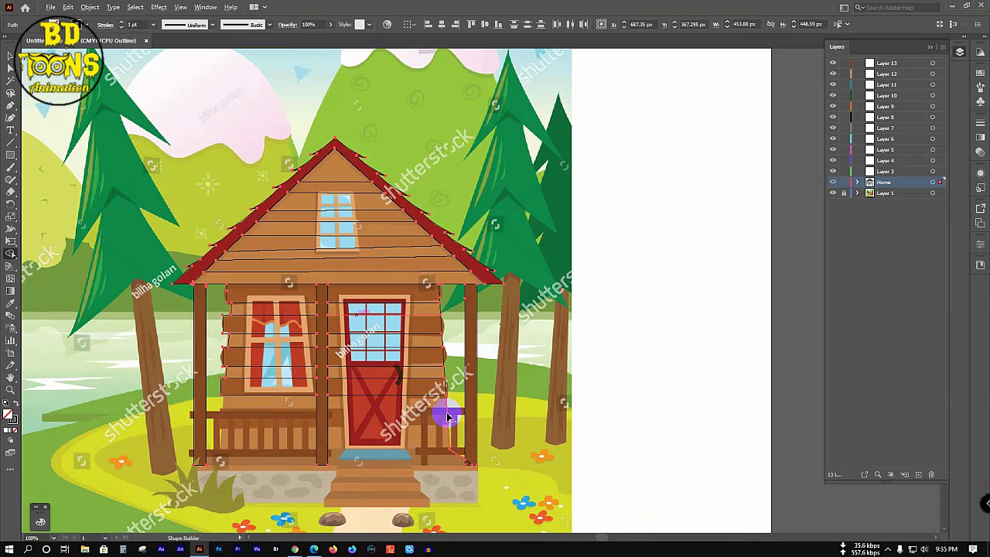
scroll(448, 433, "up", 1)
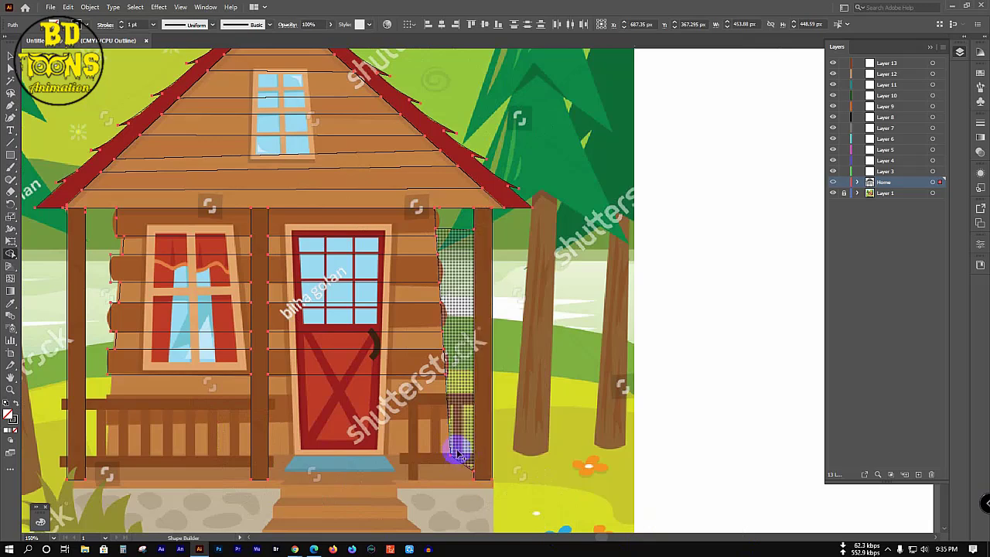
left_click_drag(458, 455, 449, 410)
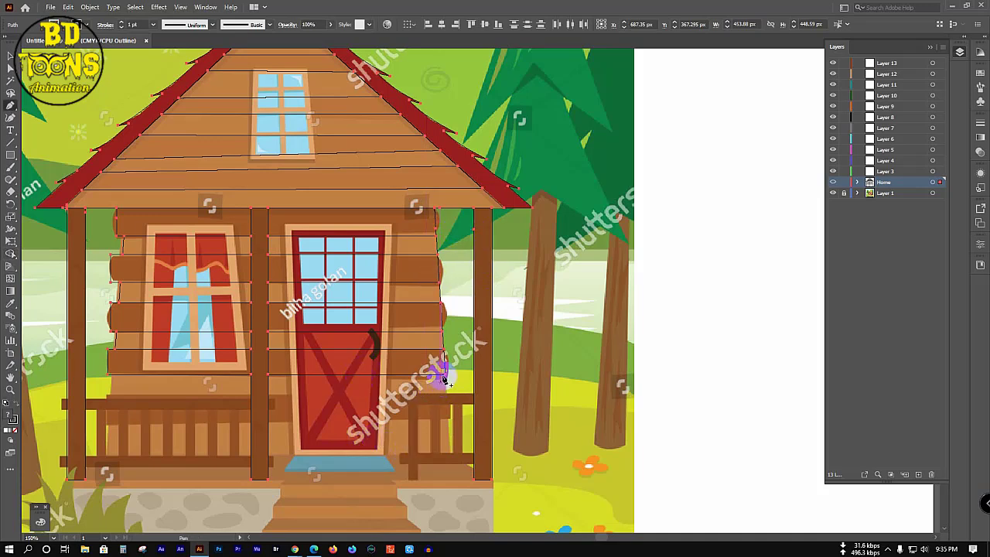
Step: Trace a closed Pen outline of the porch base from the right post, along the bottom, up the left post
key("p")
left_click(448, 451)
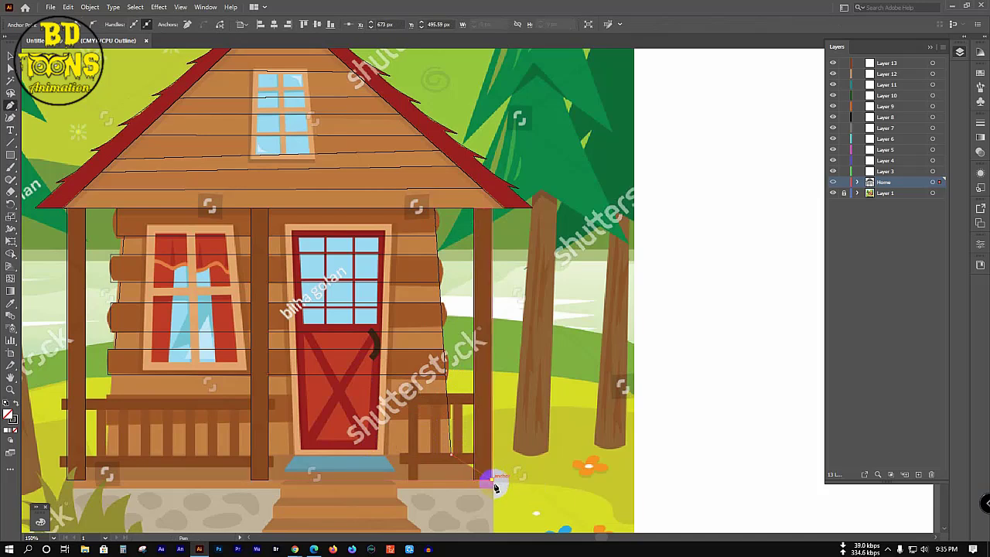
left_click(492, 483)
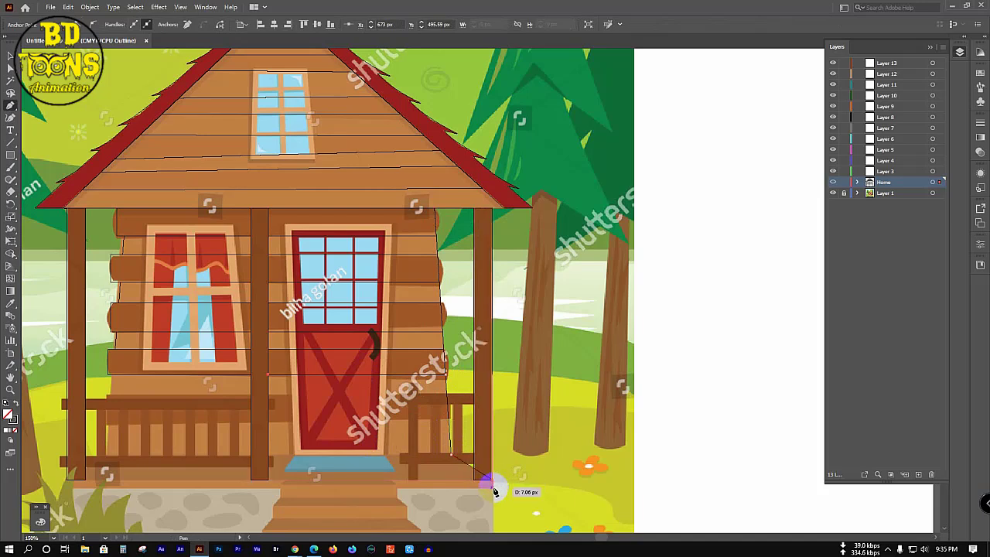
left_click(73, 488)
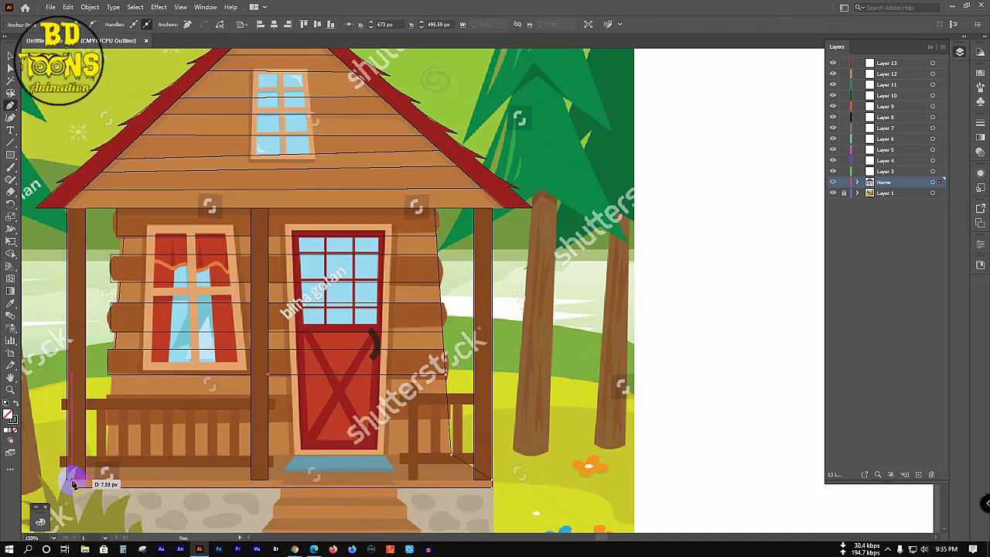
left_click_drag(73, 484, 137, 420)
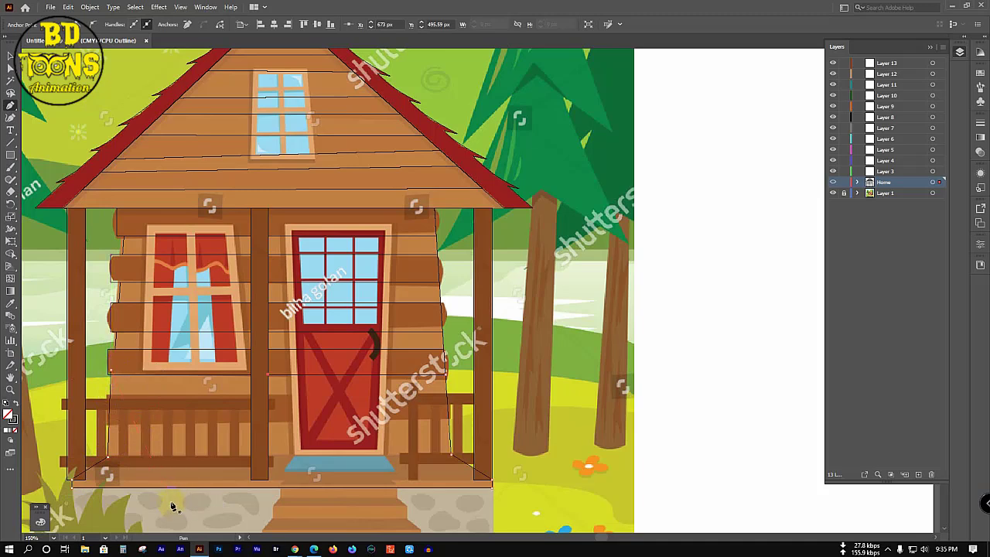
key("space")
left_click_drag(329, 452, 390, 382)
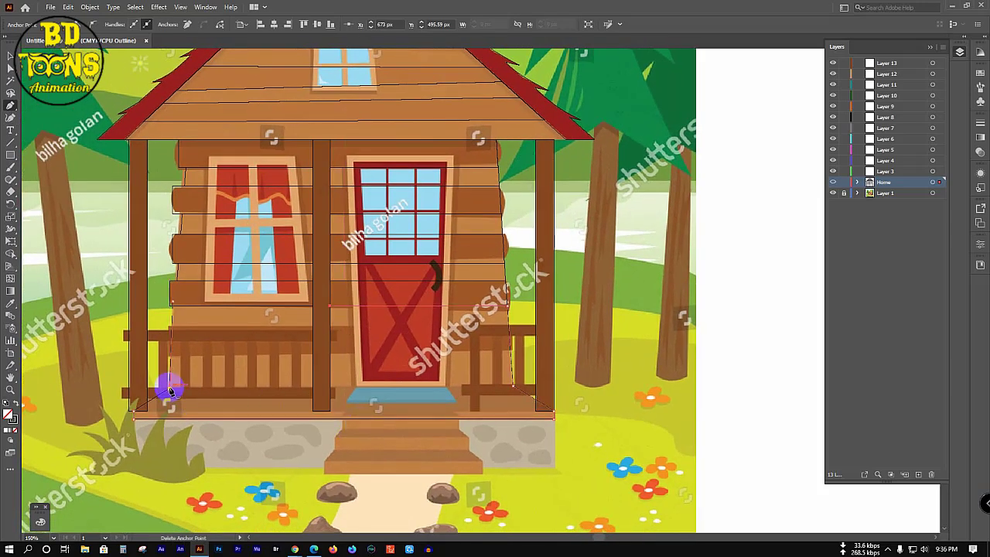
left_click(511, 384)
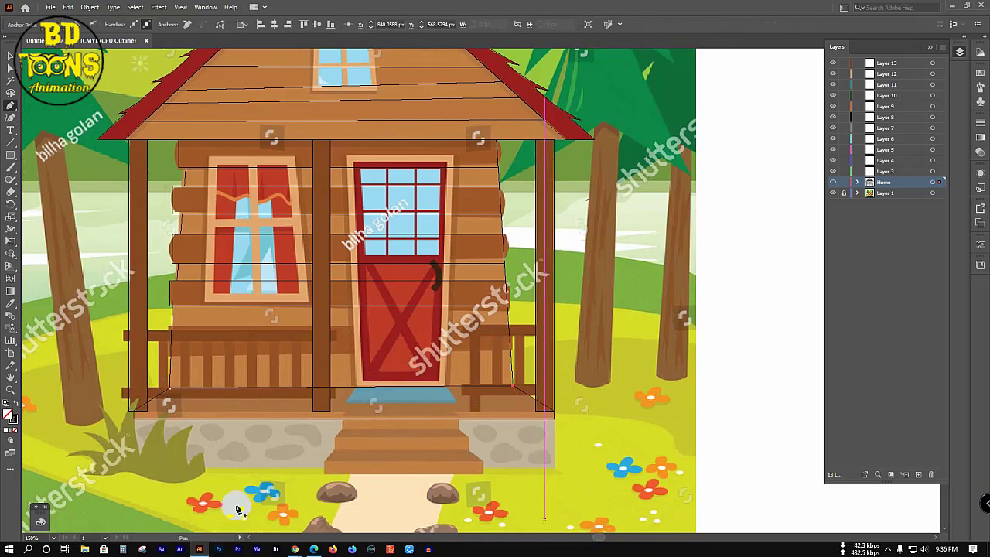
Step: Draw a straight path along the cabin's bottom edge from left to right corner
left_click(141, 408)
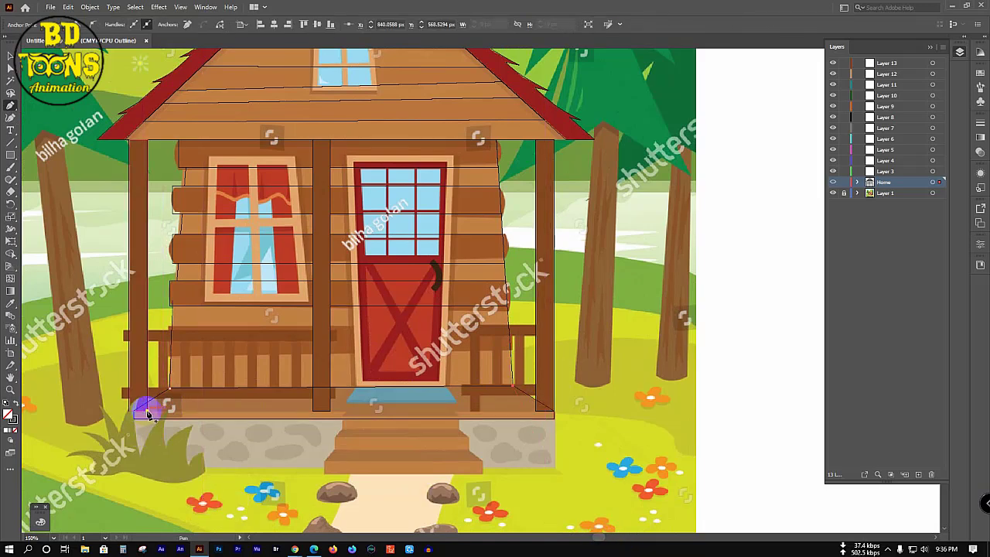
left_click(537, 411)
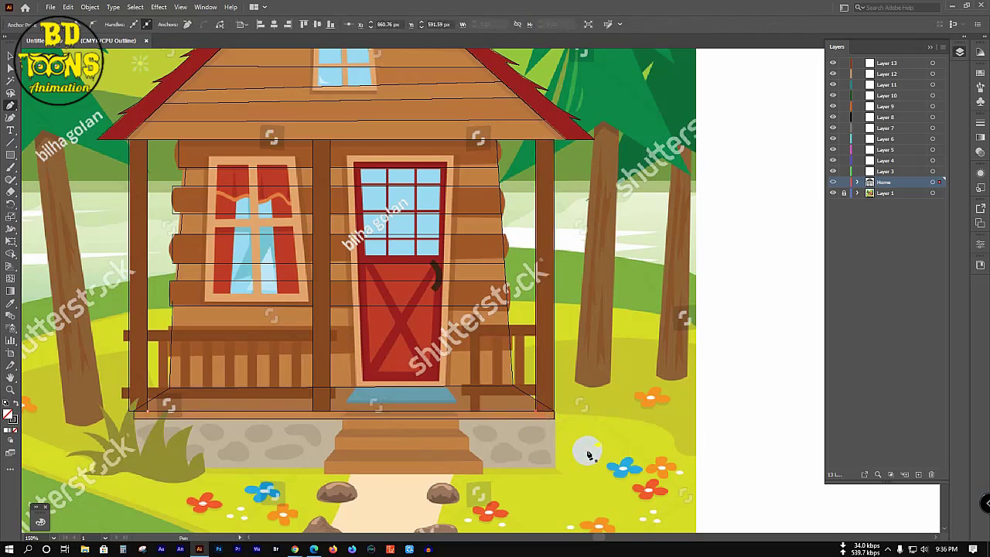
left_click(593, 393, "ctrl")
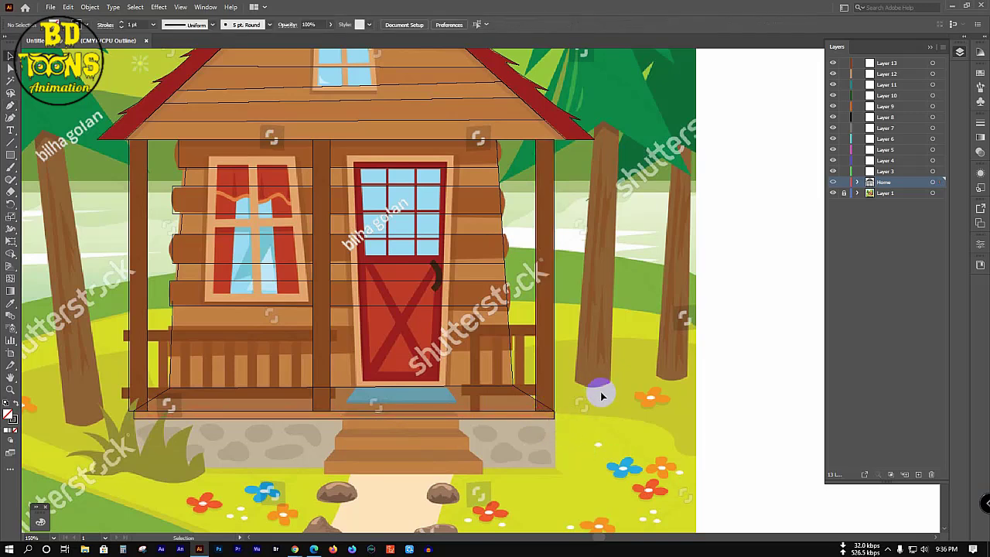
Step: Select all the house artwork and merge the left porch post pieces into one shape
key("ctrl+a")
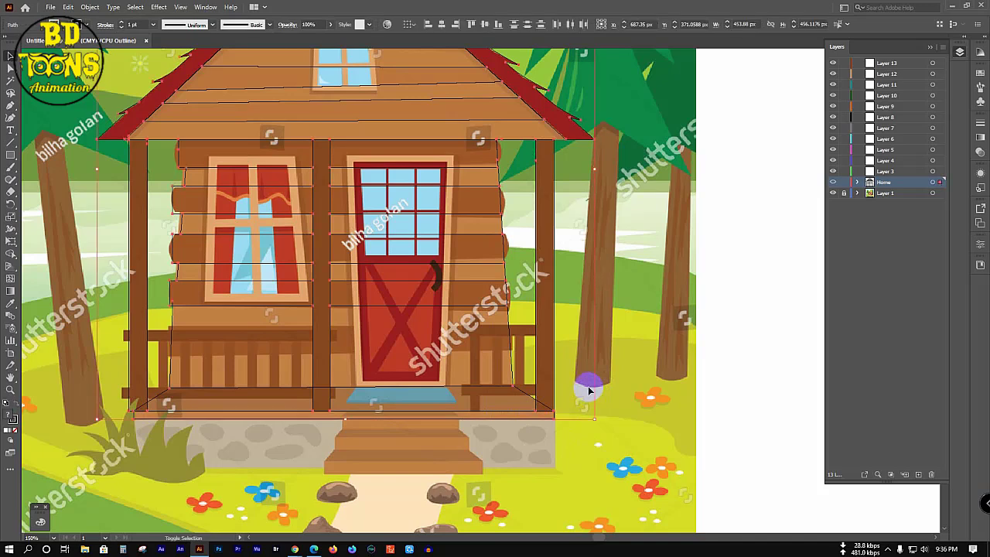
key("shift+m")
left_click_drag(550, 395, 544, 403)
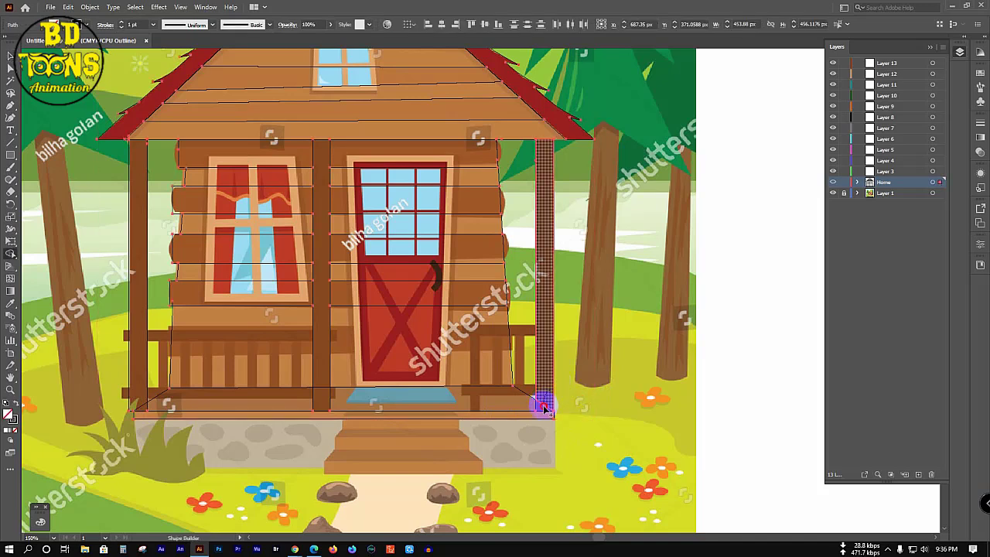
left_click(139, 403)
key("v")
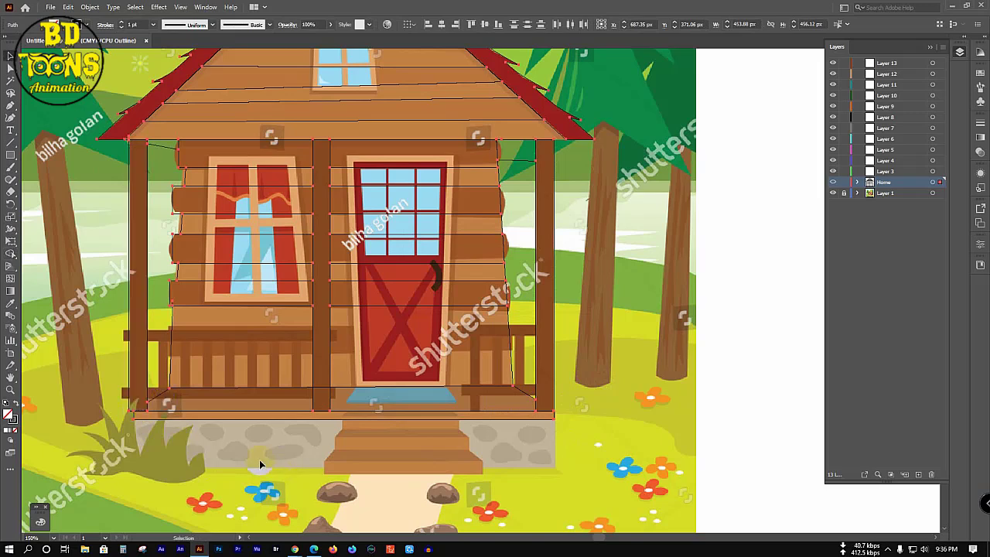
left_click(300, 336)
Step: Merge the right porch post and another wall strip into single shapes, then deselect
scroll(303, 337, "up", 1)
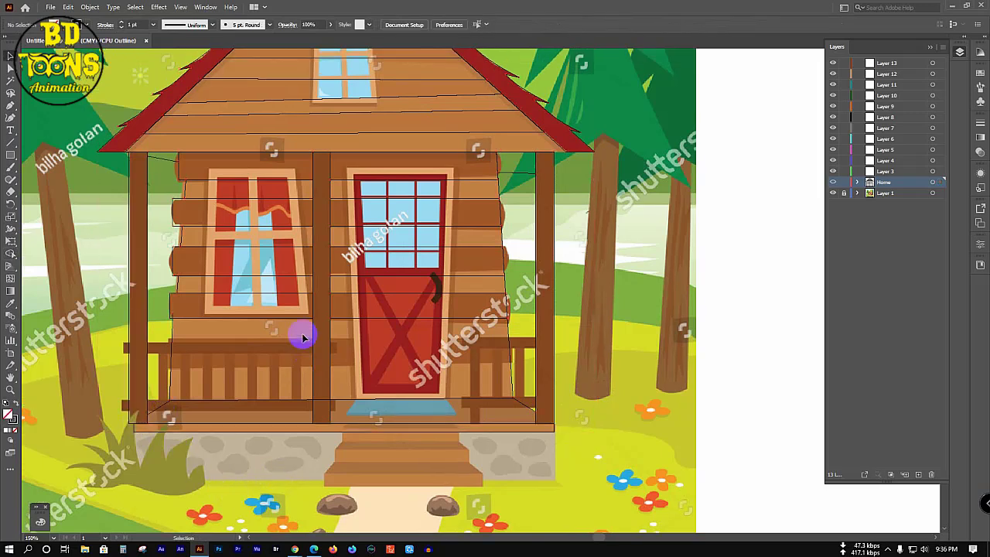
left_click(406, 263)
key("shift+m")
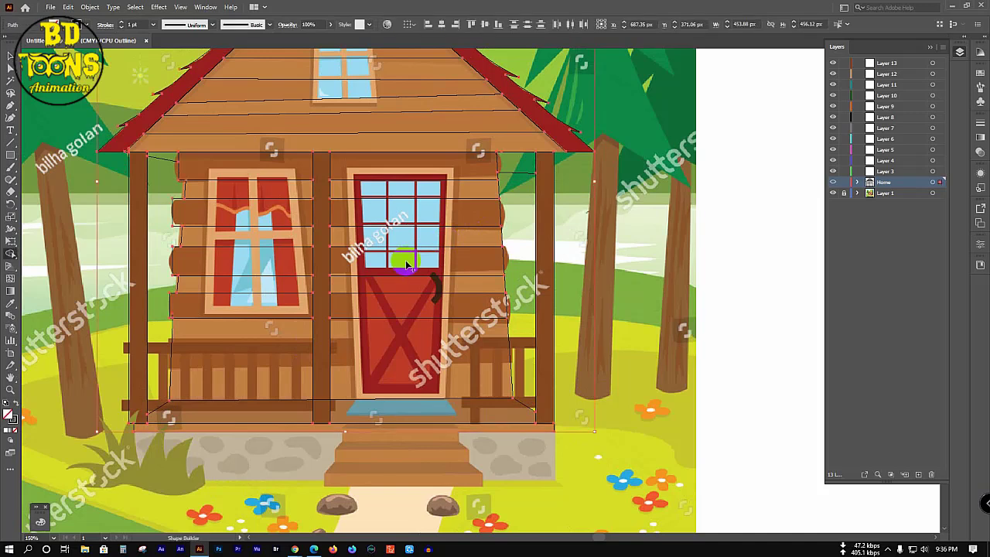
left_click(522, 176)
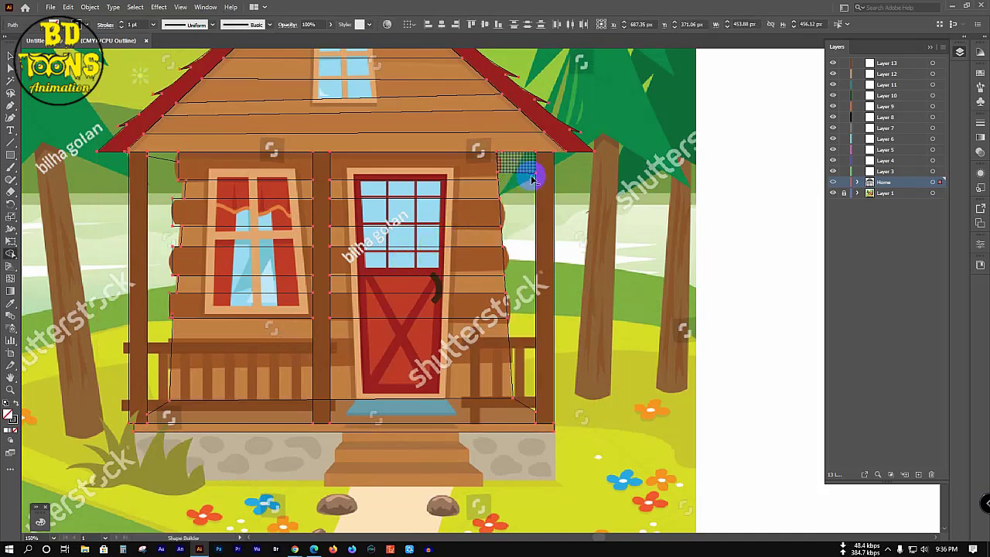
left_click(162, 159)
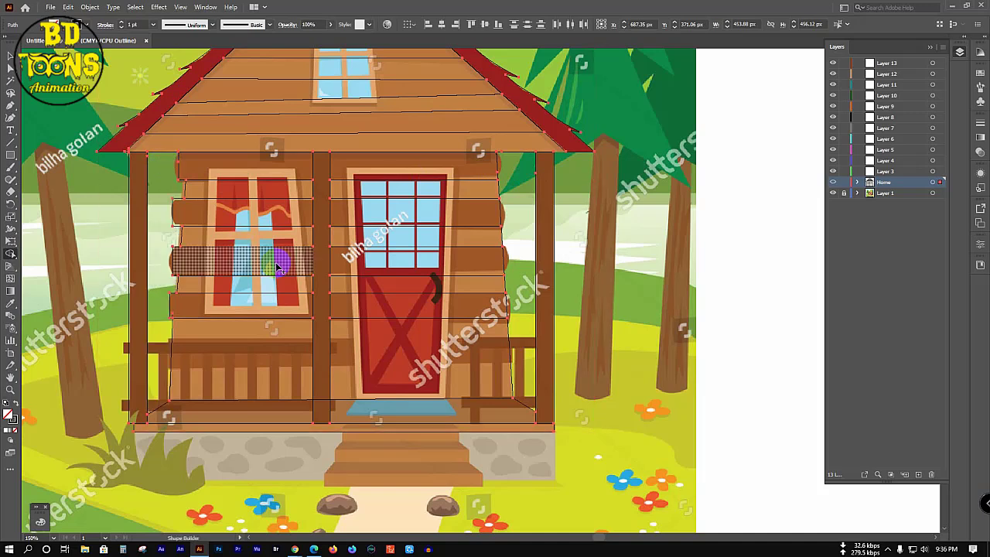
key("v")
left_click(45, 225)
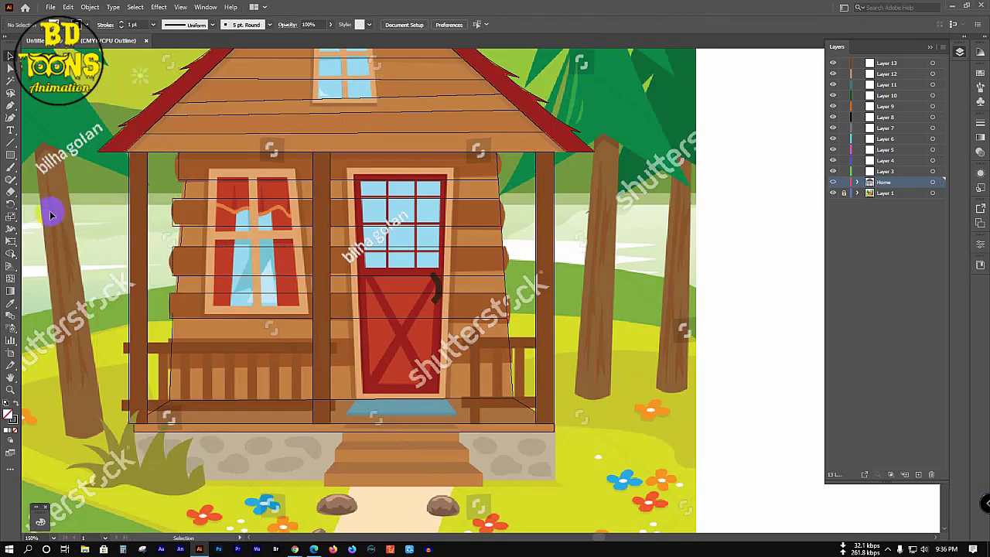
Step: Hide the reference image layer and merge the lower left wall strip into one shape
left_click(833, 193)
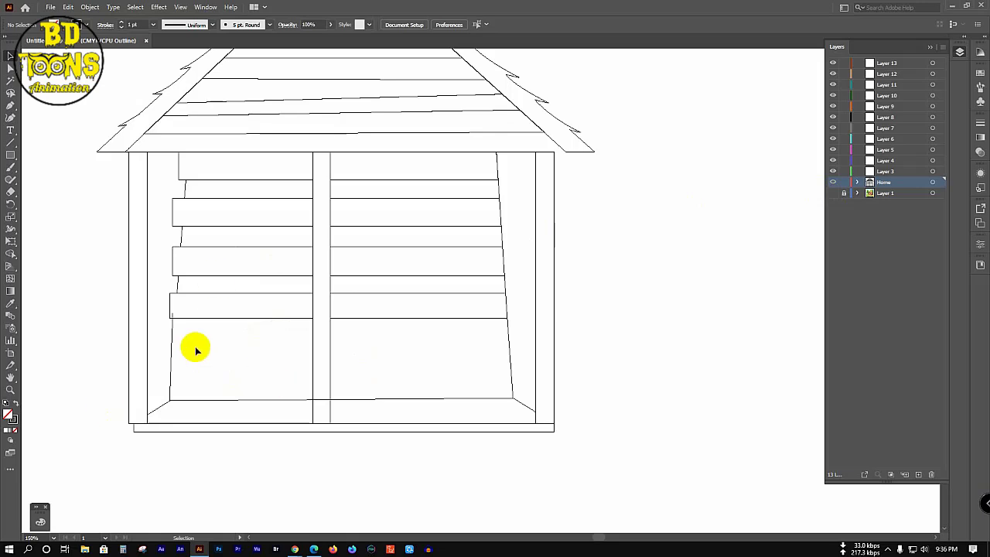
key("ctrl+a")
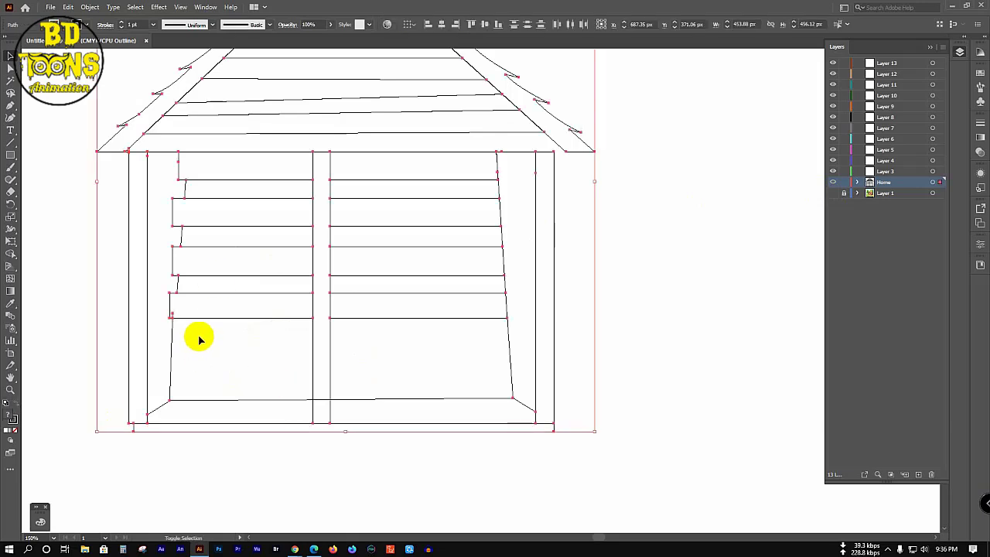
key("shift+m")
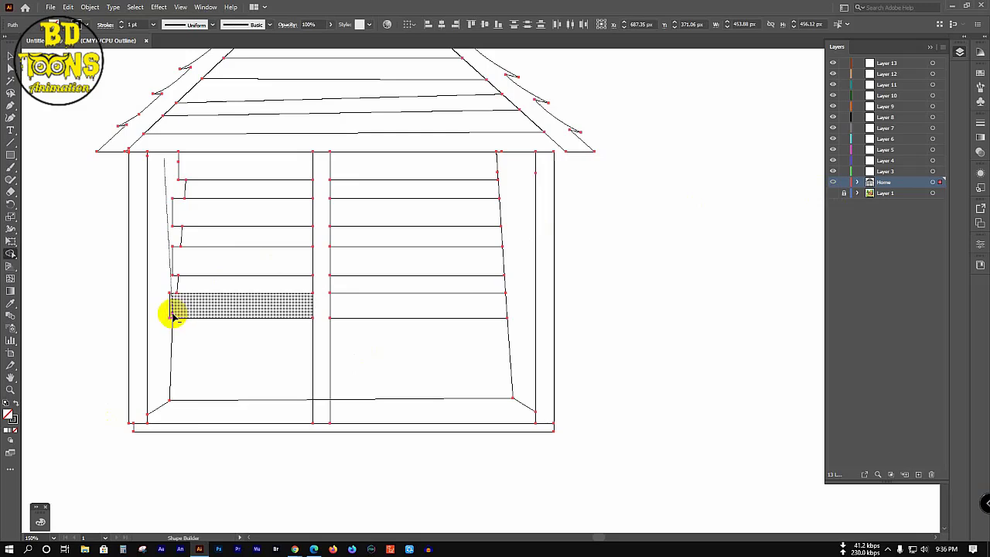
left_click(173, 313)
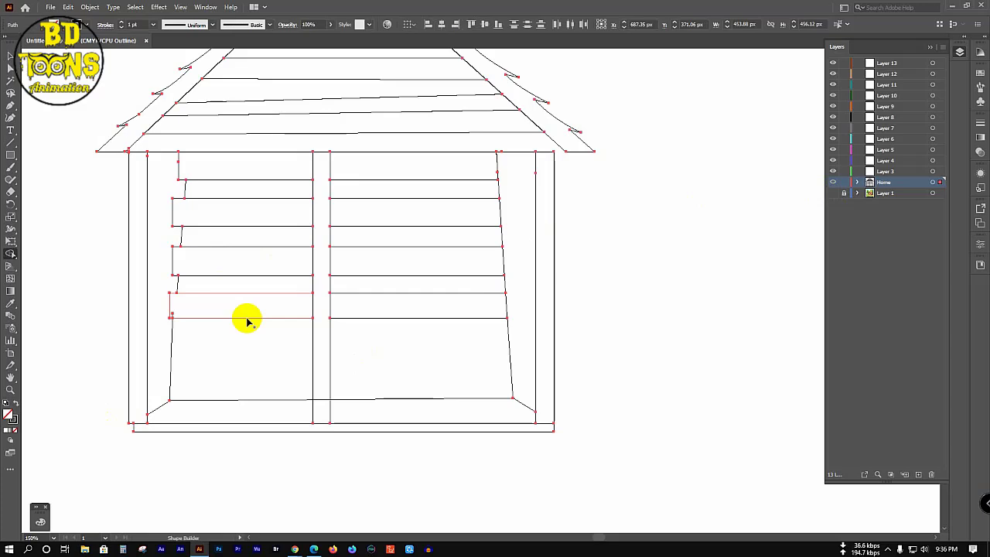
Step: Delete the short leftover line stub in the wall strip and deselect
scroll(176, 313, "up", 1)
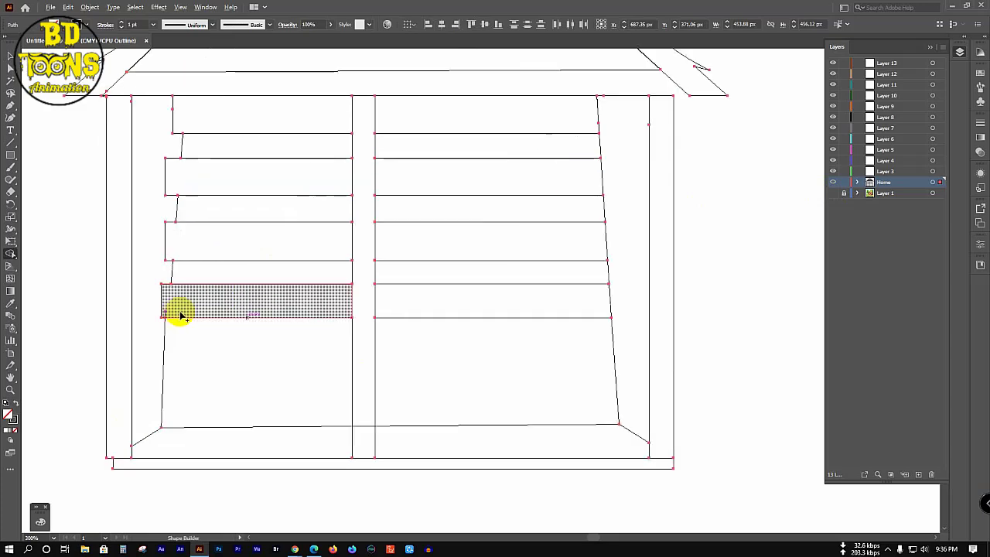
scroll(180, 314, "up", 3)
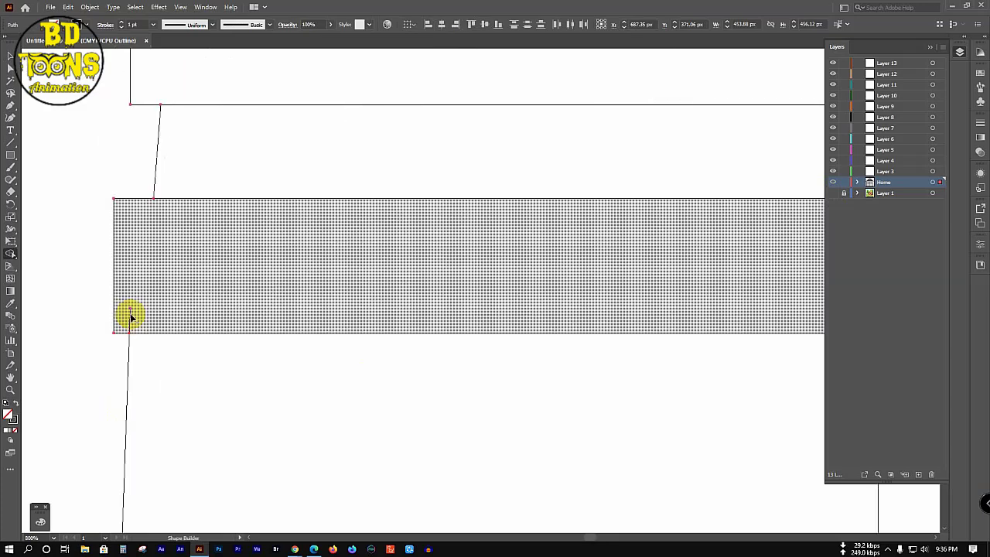
left_click(130, 316, "alt")
scroll(218, 262, "down", 2)
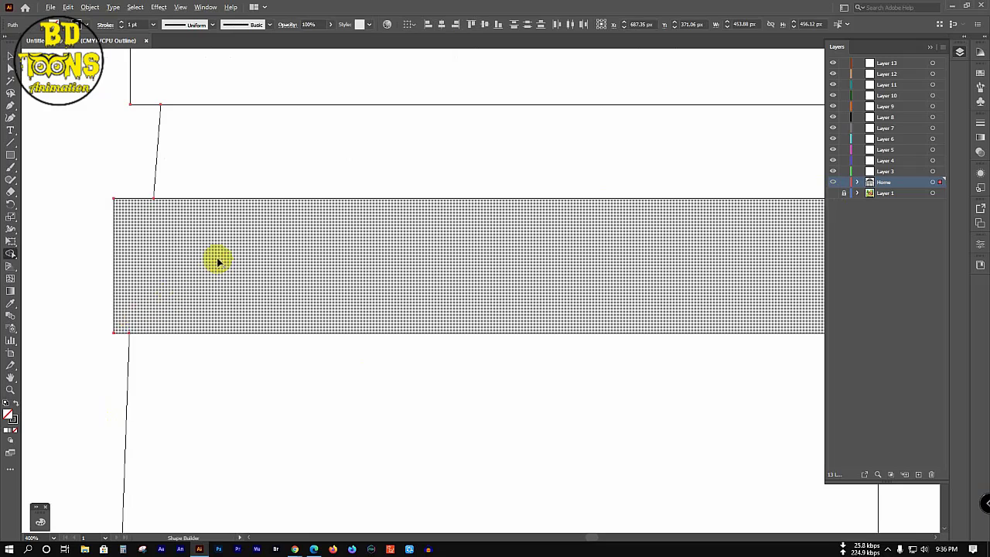
scroll(220, 257, "down", 5)
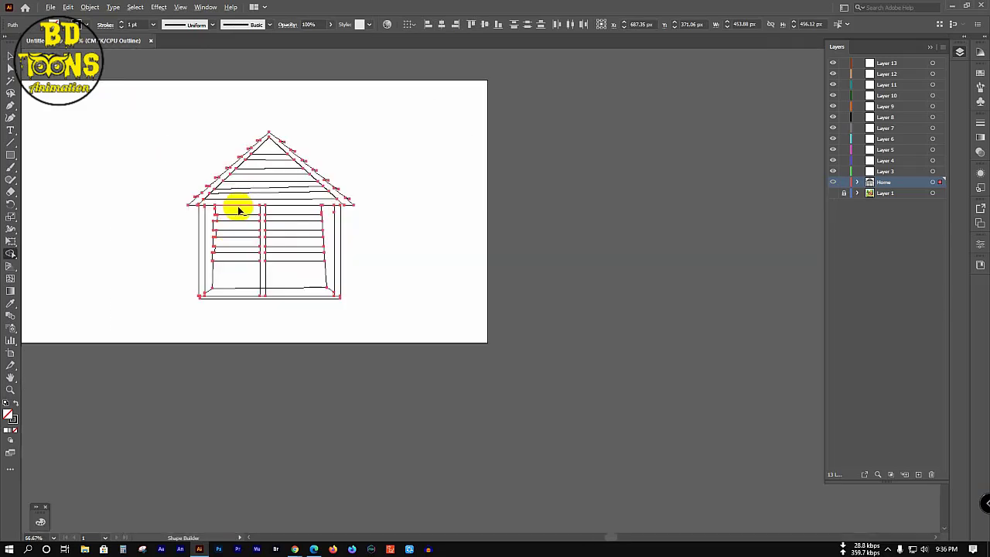
scroll(239, 207, "up", 2)
scroll(239, 207, "up", 1)
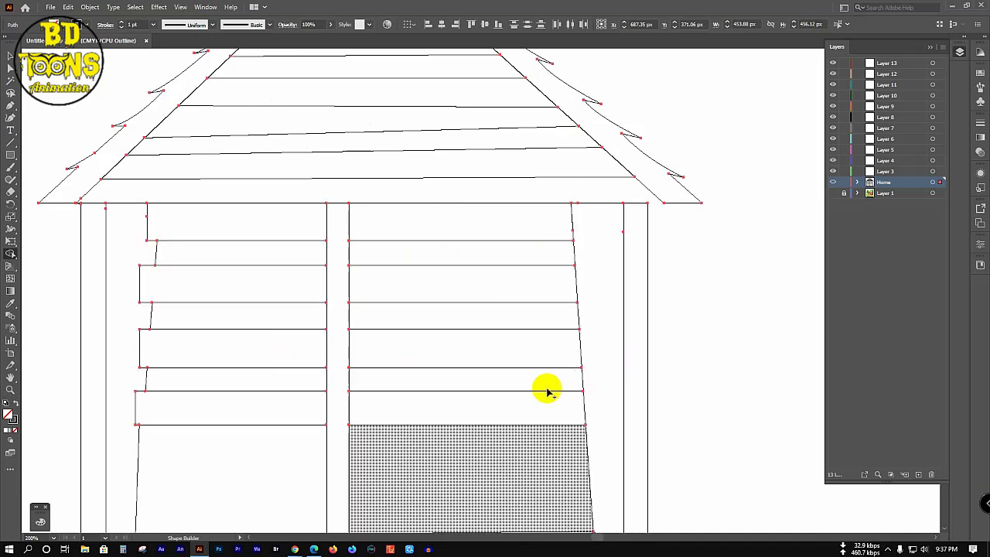
scroll(541, 379, "down", 1)
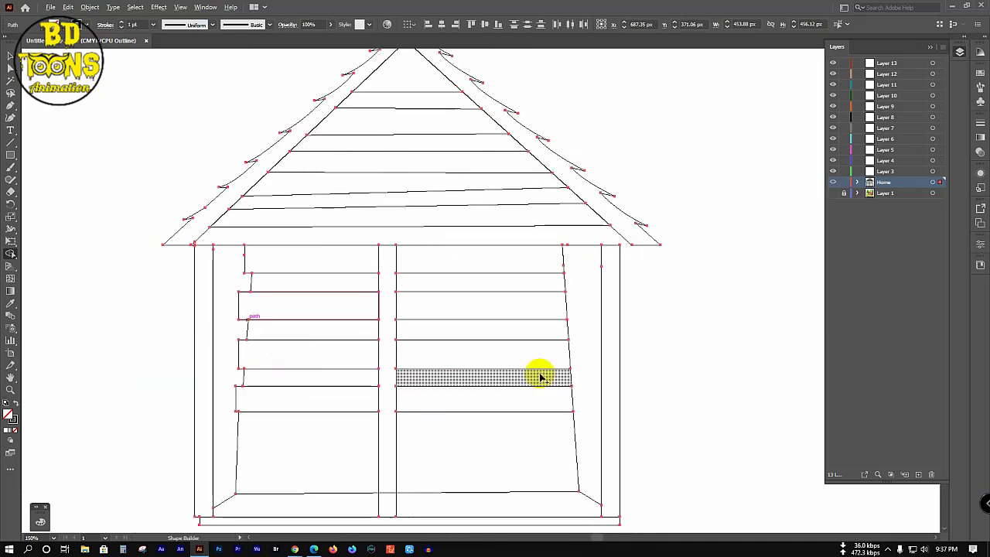
key("v")
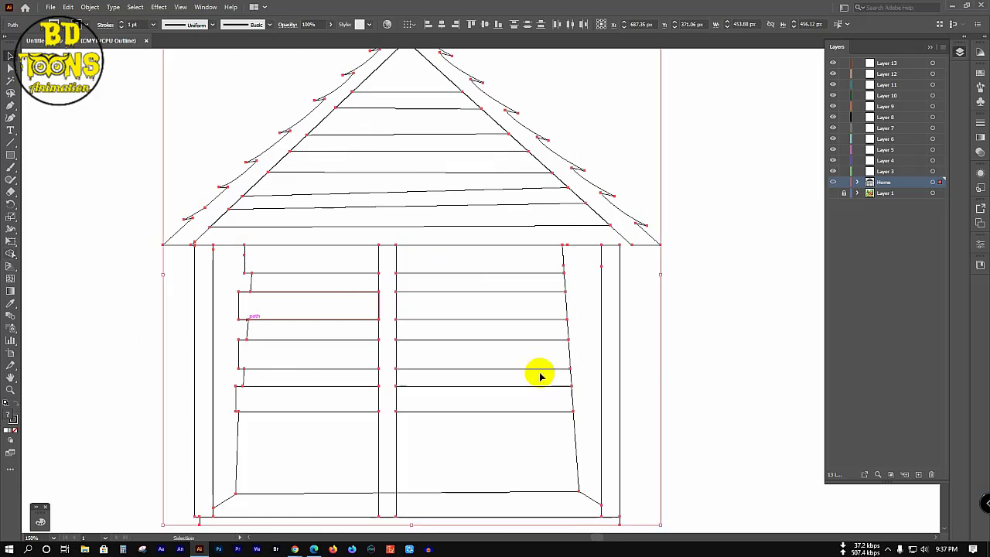
left_click(716, 327)
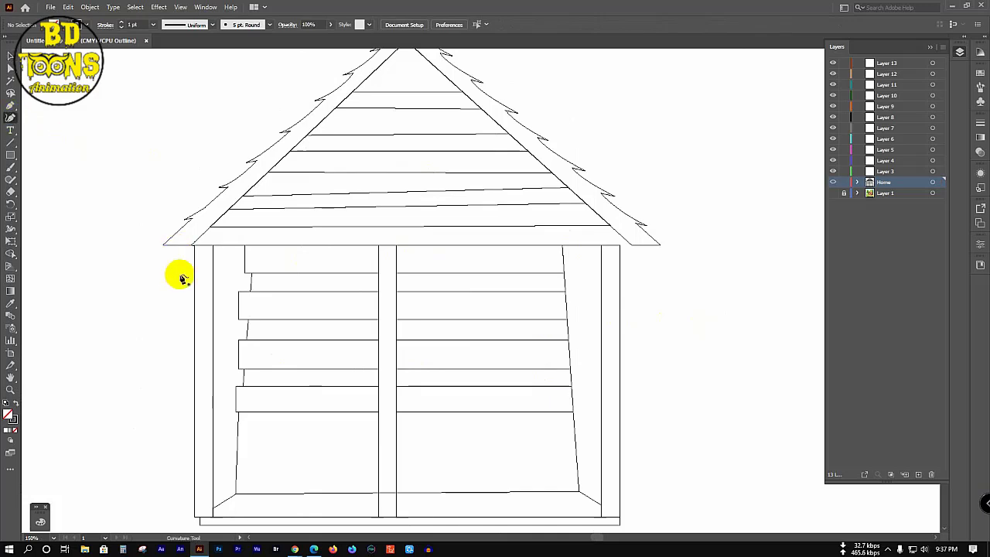
Step: Bow the top left log's left edge outward into a rounded curved end
scroll(257, 251, "up", 2)
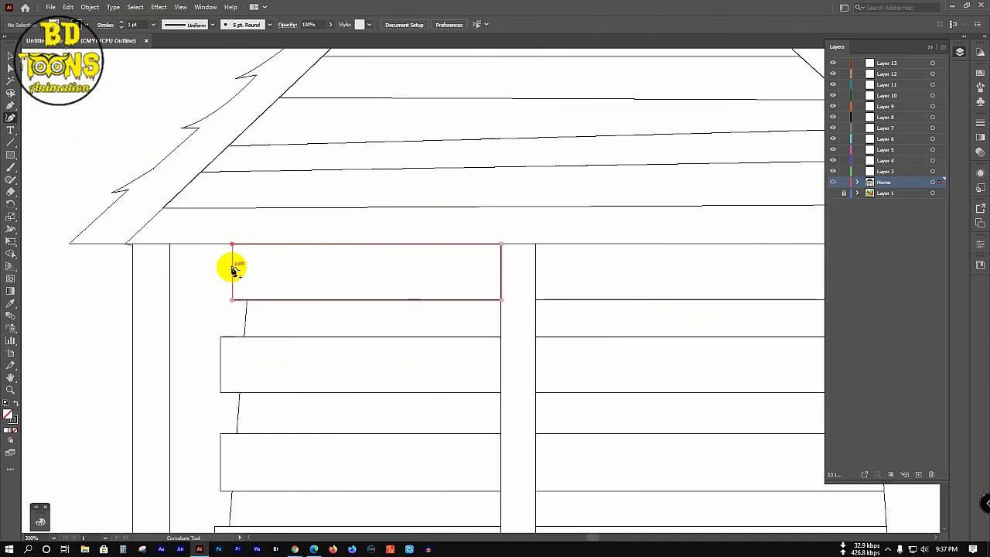
left_click(234, 271)
left_click(233, 269)
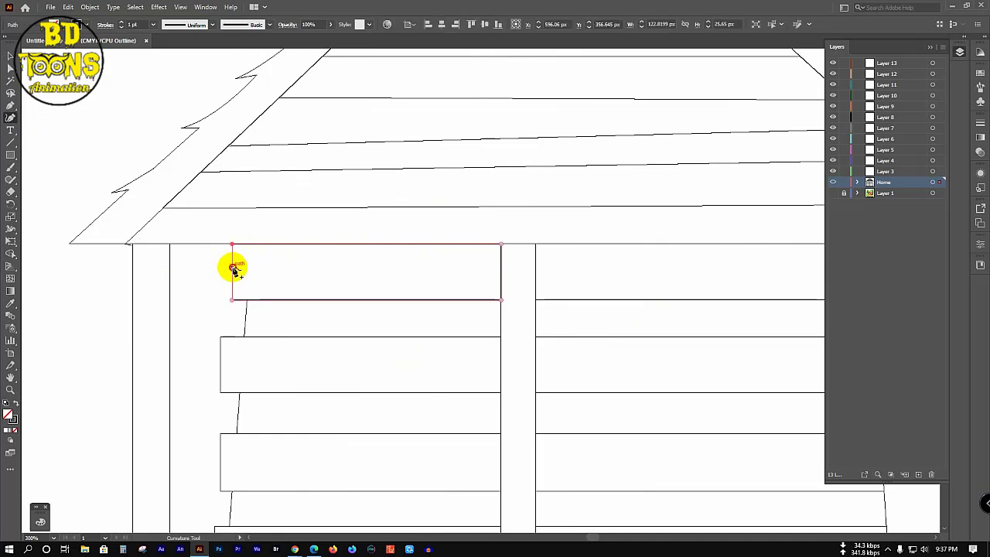
left_click_drag(234, 270, 218, 267)
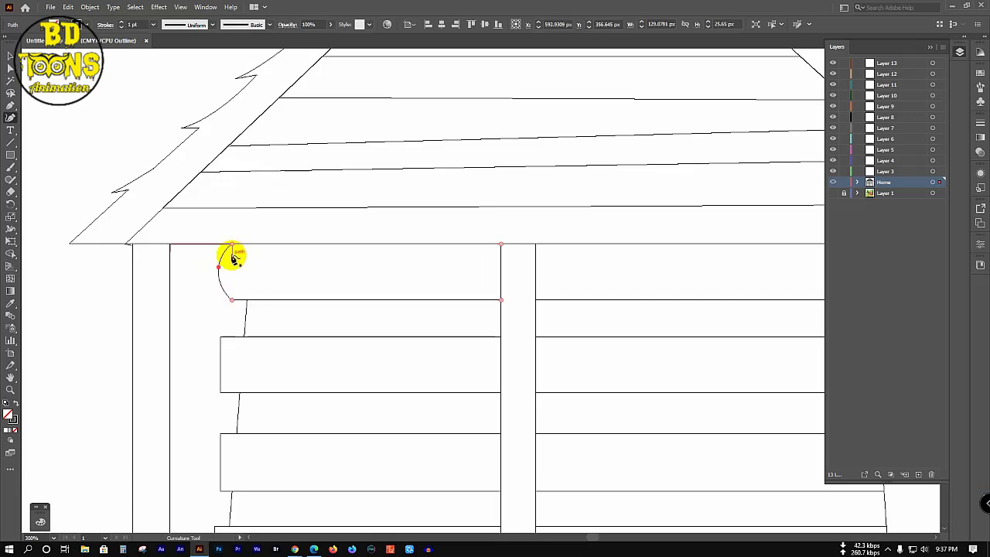
key("v")
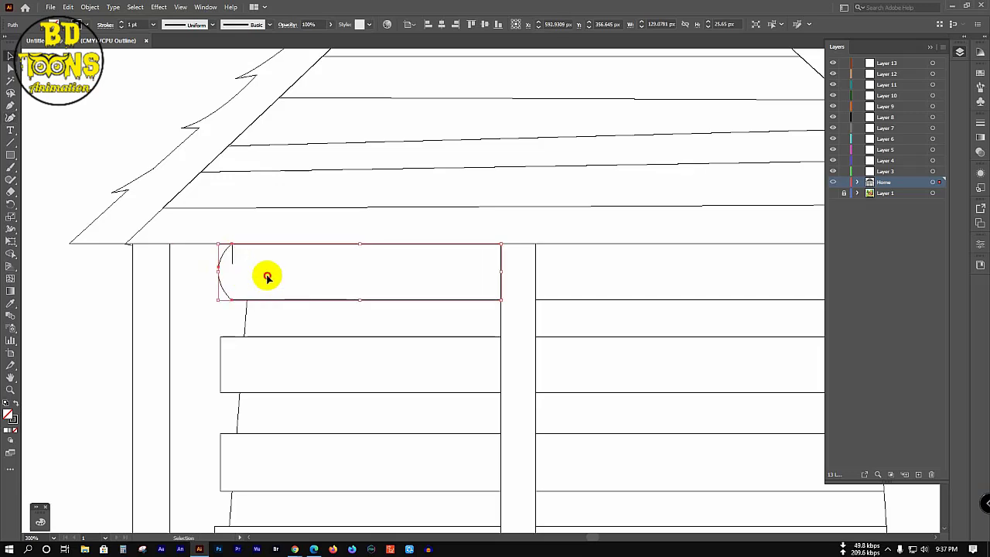
left_click(268, 275)
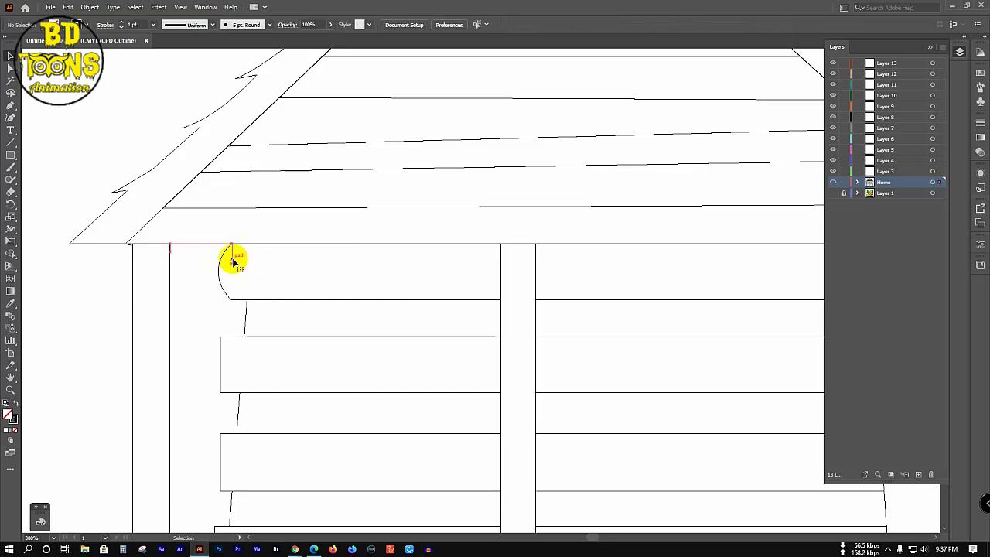
Step: Select the small piece at the top log's top-left corner
left_click(234, 261)
key("ctrl+shift+a")
left_click(232, 260)
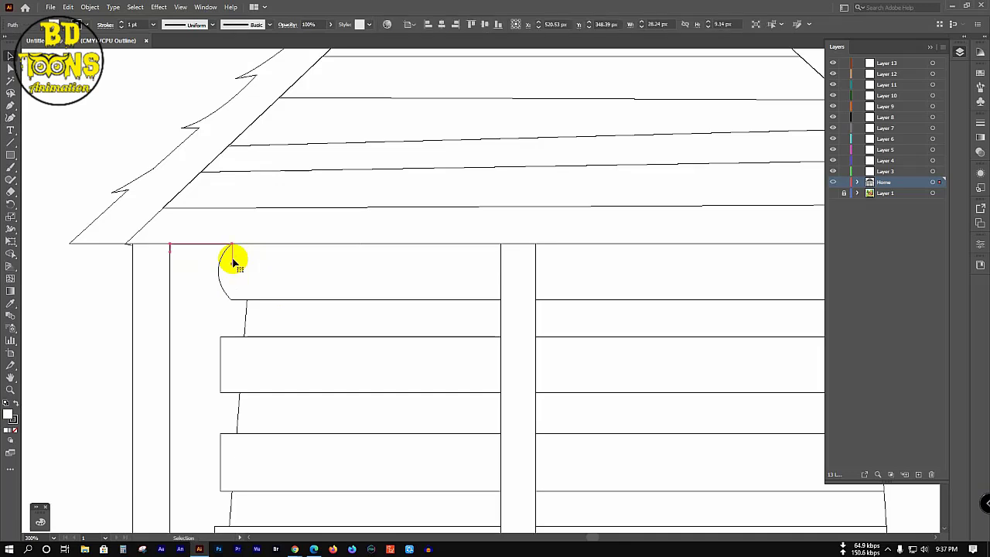
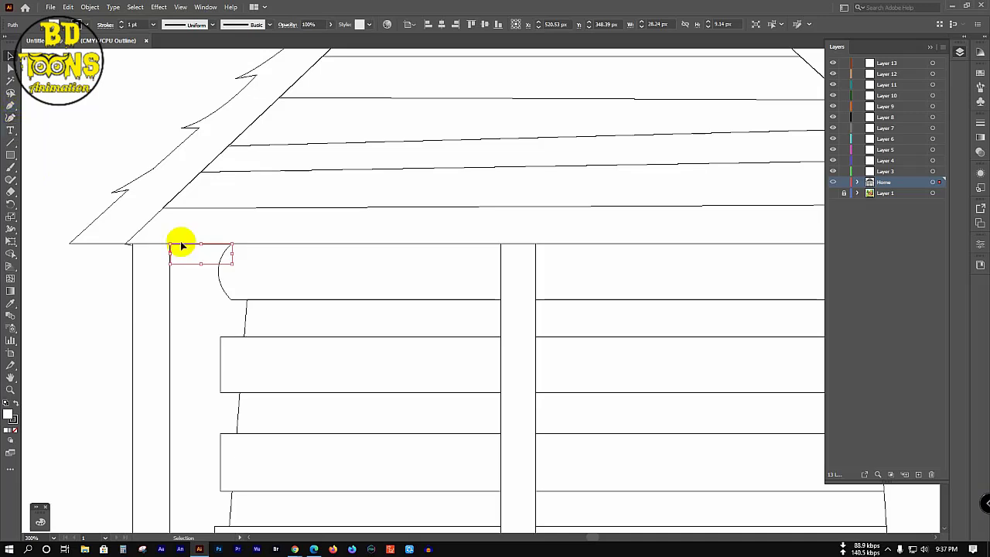
Step: Delete the stray rectangle beside the top log and run Shape Builder over all artwork
key("Delete")
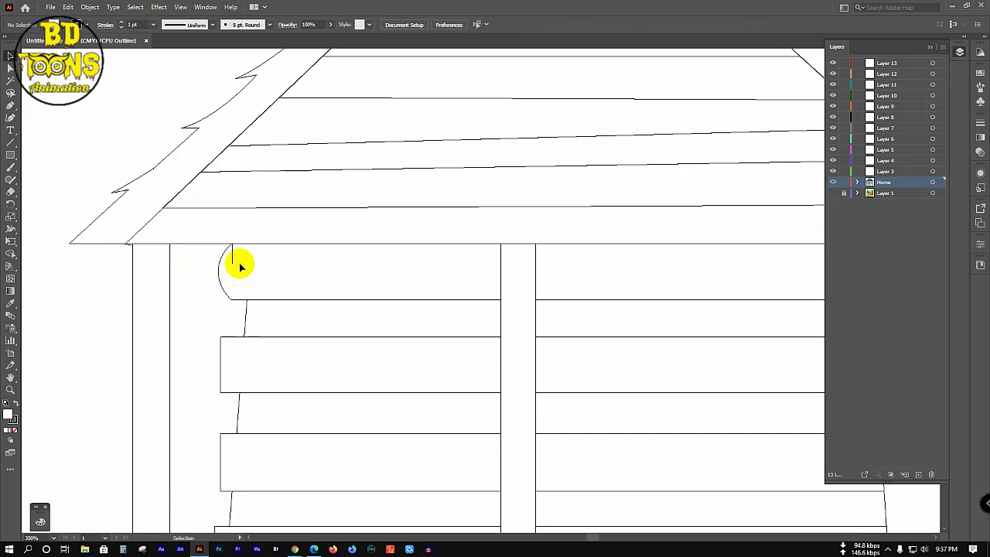
key("ctrl+a")
key("shift+m")
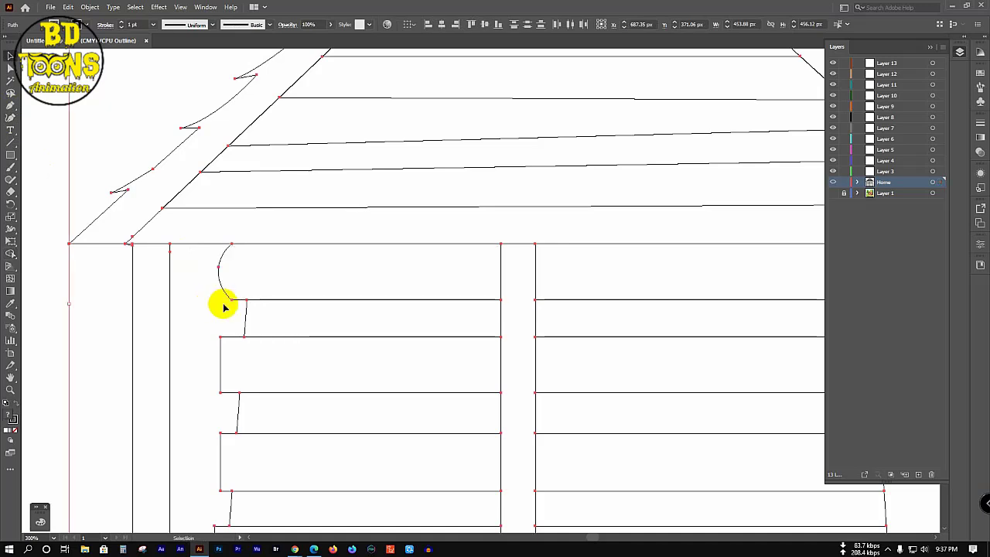
key("v")
left_click(389, 385)
scroll(408, 368, "down", 2)
scroll(408, 368, "down", 2)
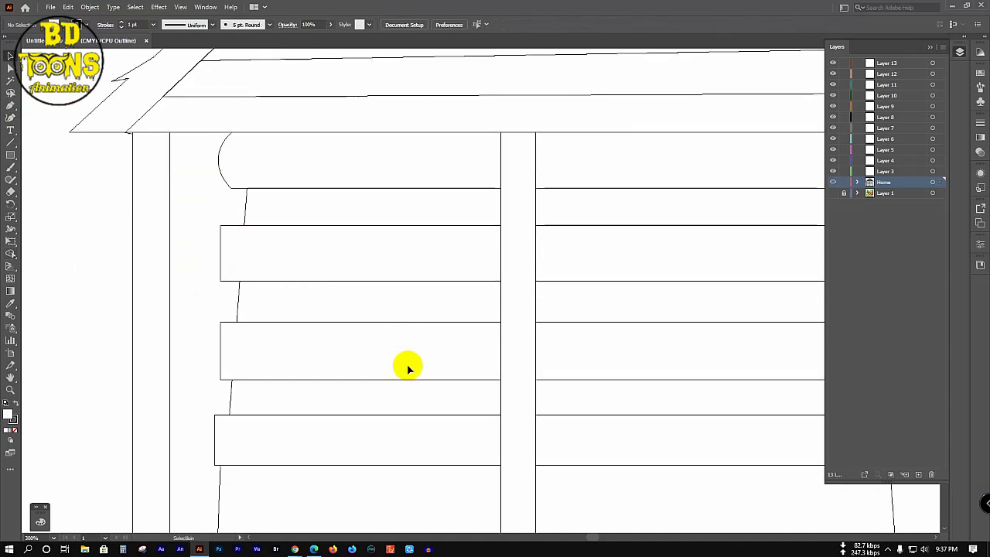
Step: Select all artwork for a second Shape Builder pass, then deselect
key("a")
key("ctrl+a")
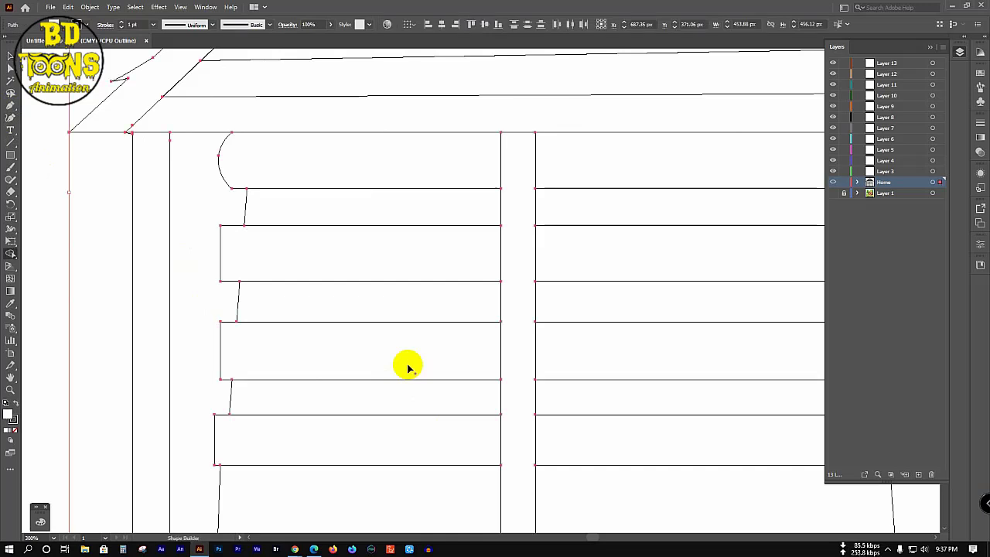
key("shift+m")
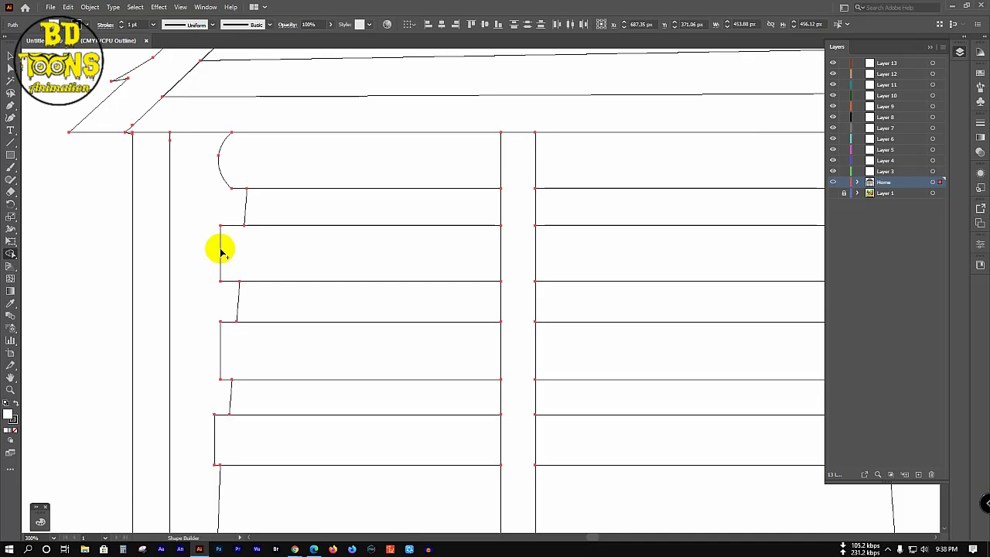
key("v")
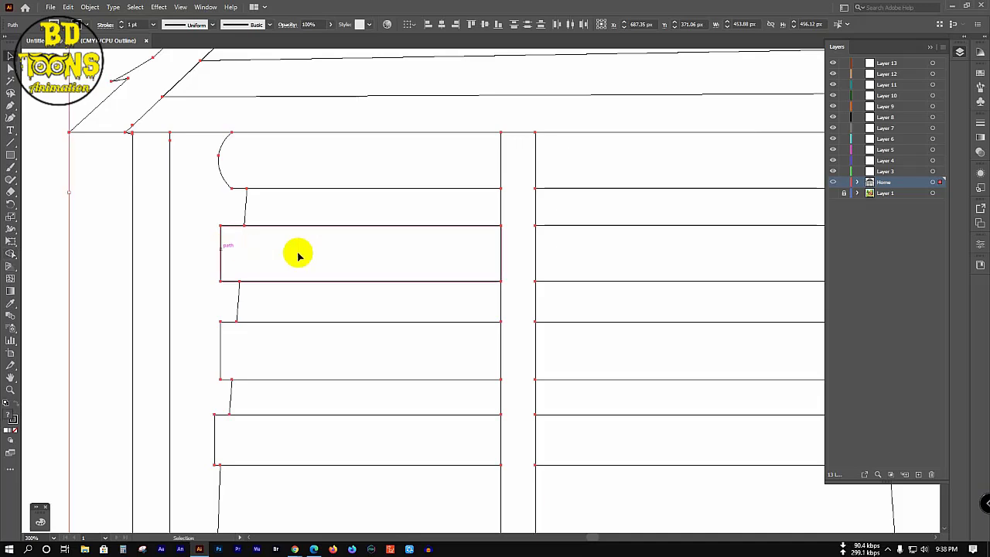
left_click(299, 254)
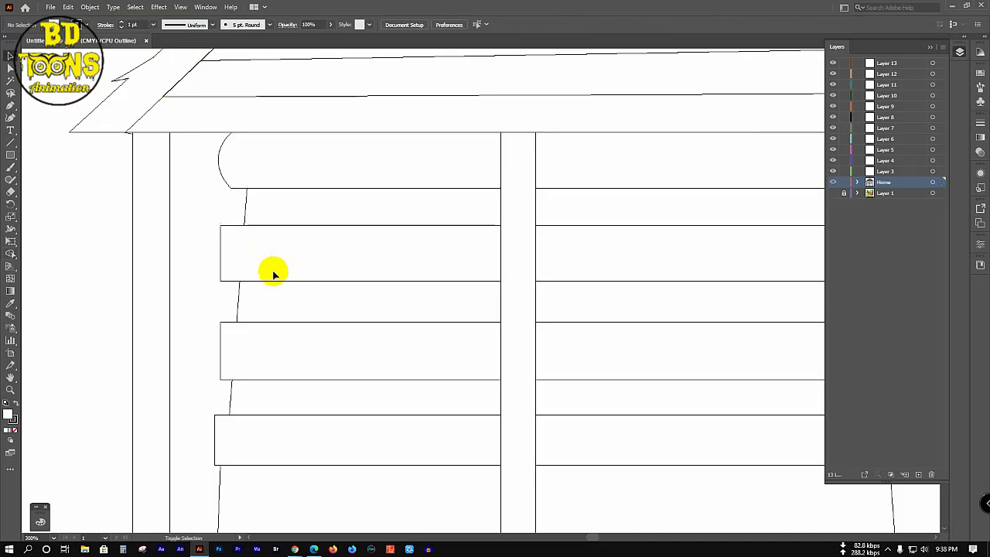
key("shift+grave")
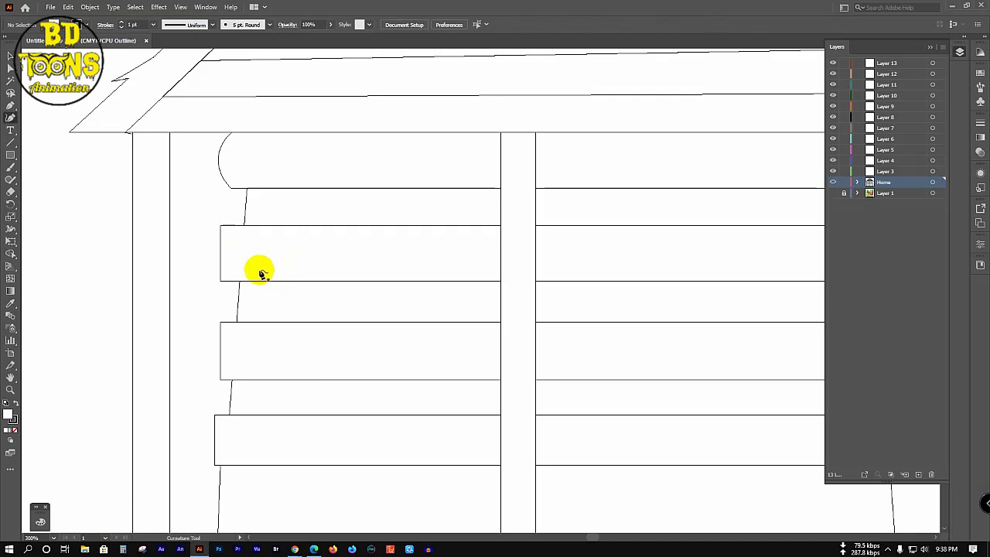
Step: Curve the second log's left end outward into a rounded bulge
left_click(221, 256)
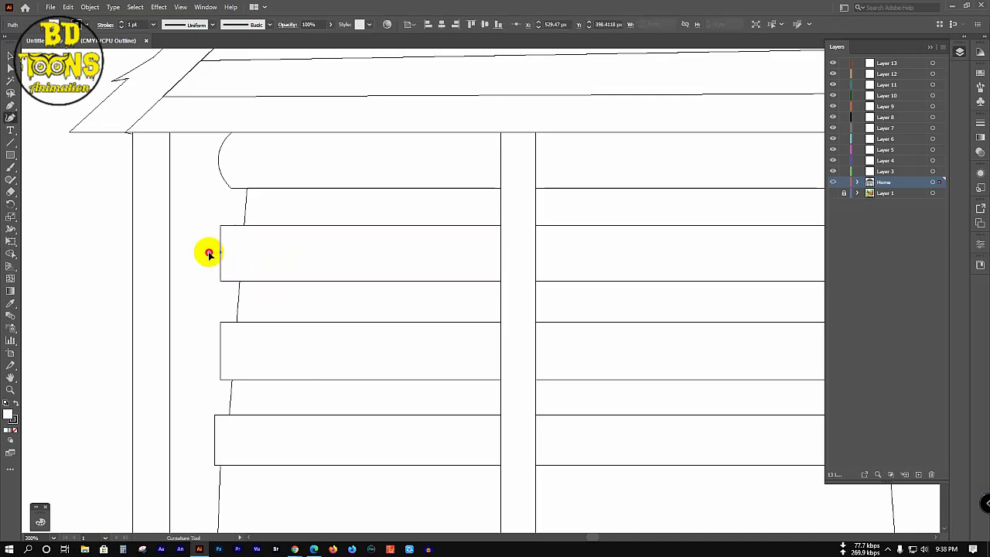
left_click(208, 254)
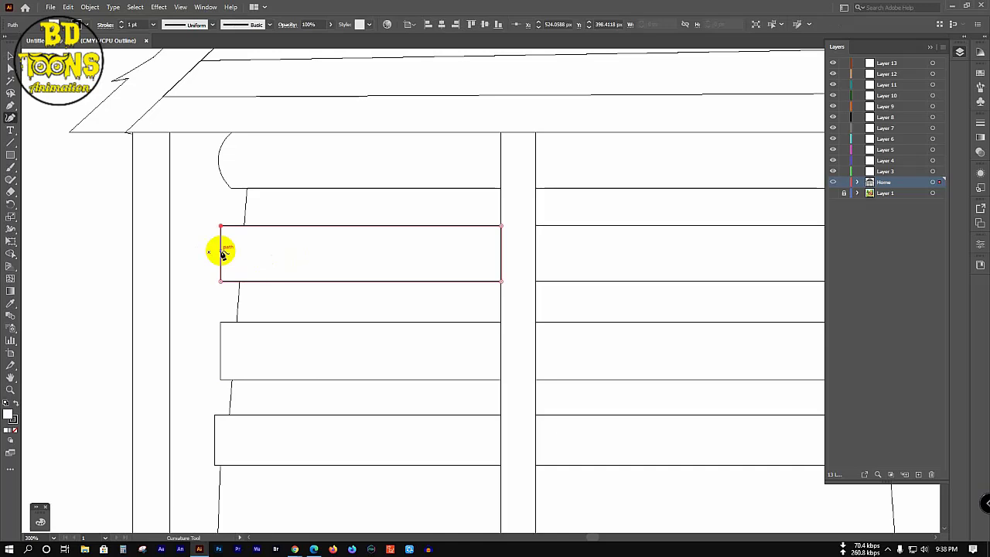
left_click(224, 253)
left_click_drag(222, 251, 208, 252)
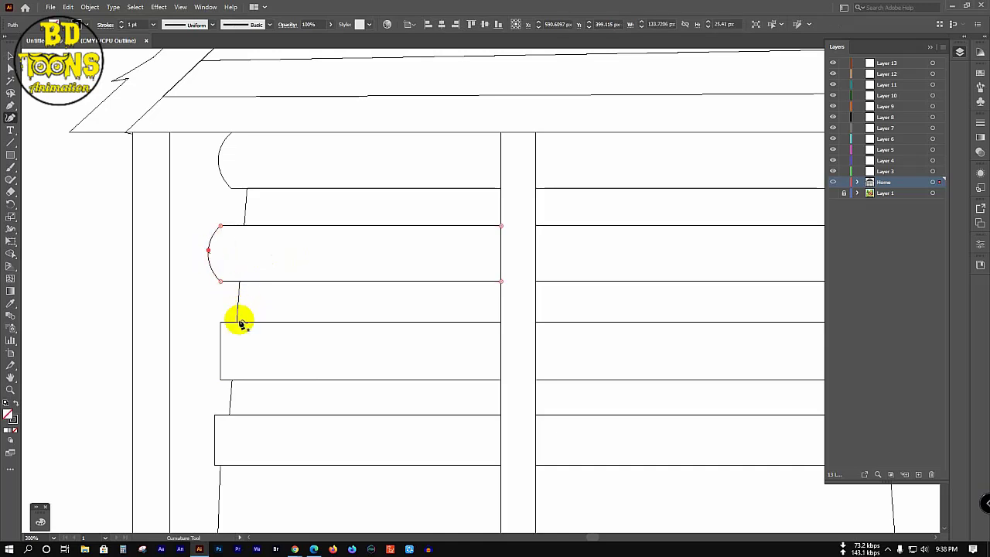
scroll(241, 323, "down", 2)
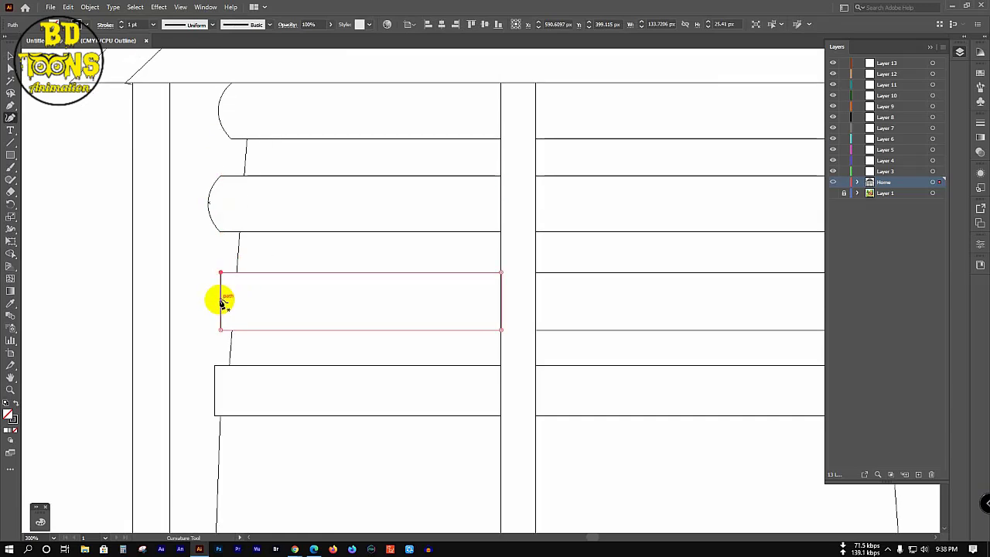
Step: Bulge the third and fourth logs' left ends outward into curves, then zoom out
left_click(222, 303)
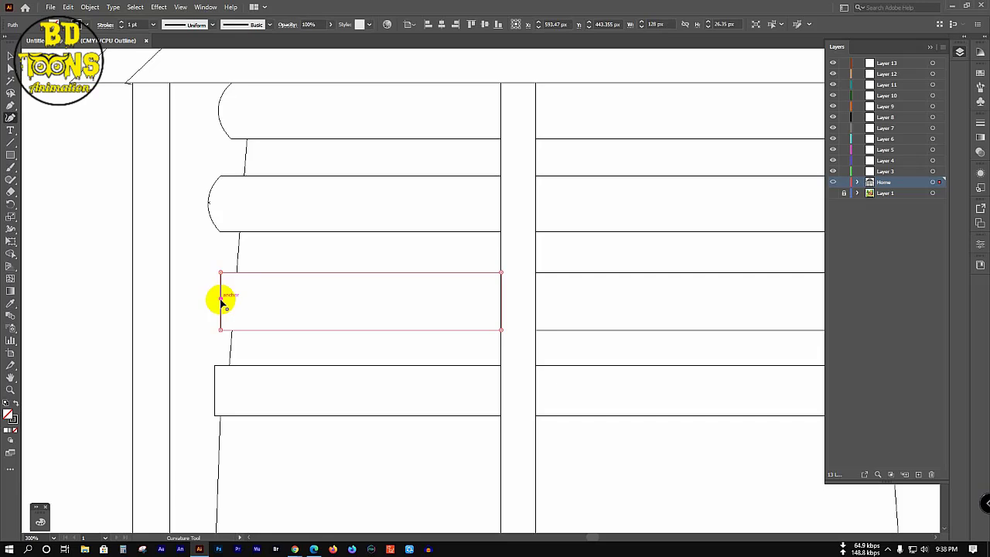
left_click_drag(222, 303, 204, 301)
scroll(232, 314, "down", 2)
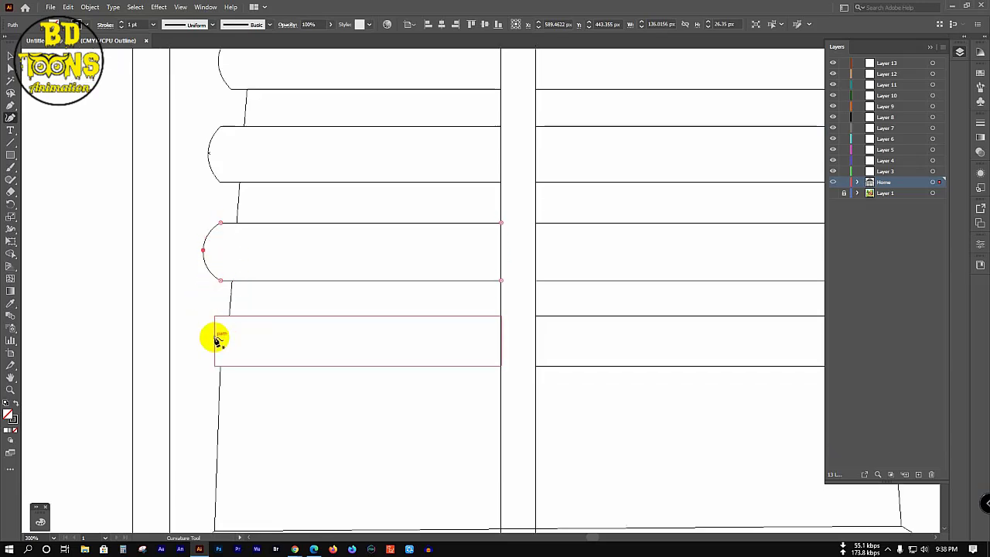
left_click(217, 341)
left_click_drag(216, 340, 200, 338)
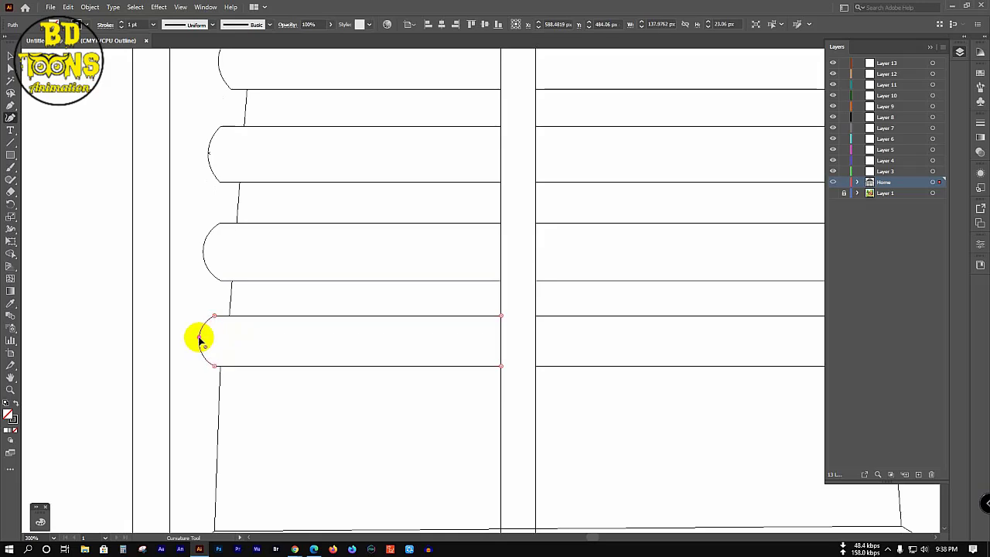
scroll(390, 360, "down", 1)
scroll(388, 360, "down", 2)
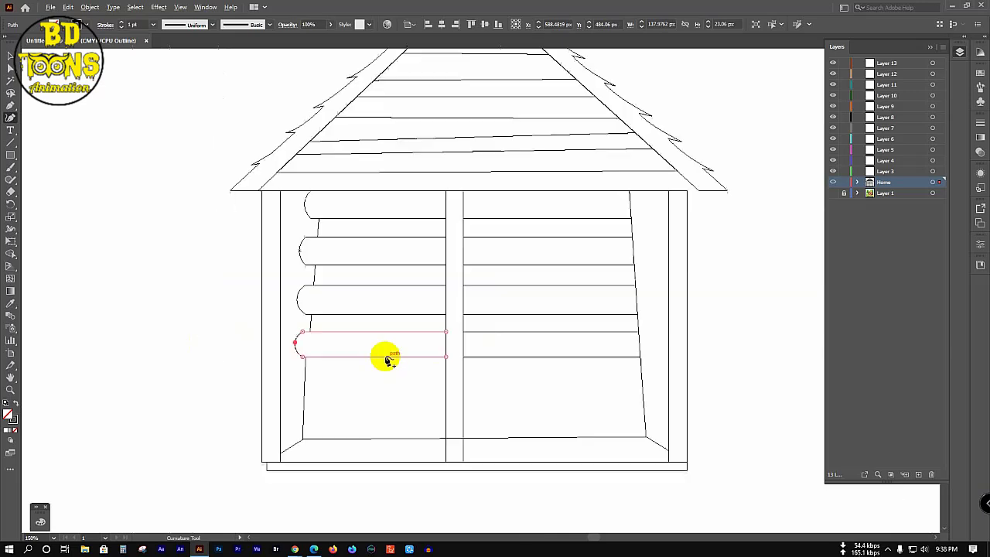
scroll(389, 360, "down", 1)
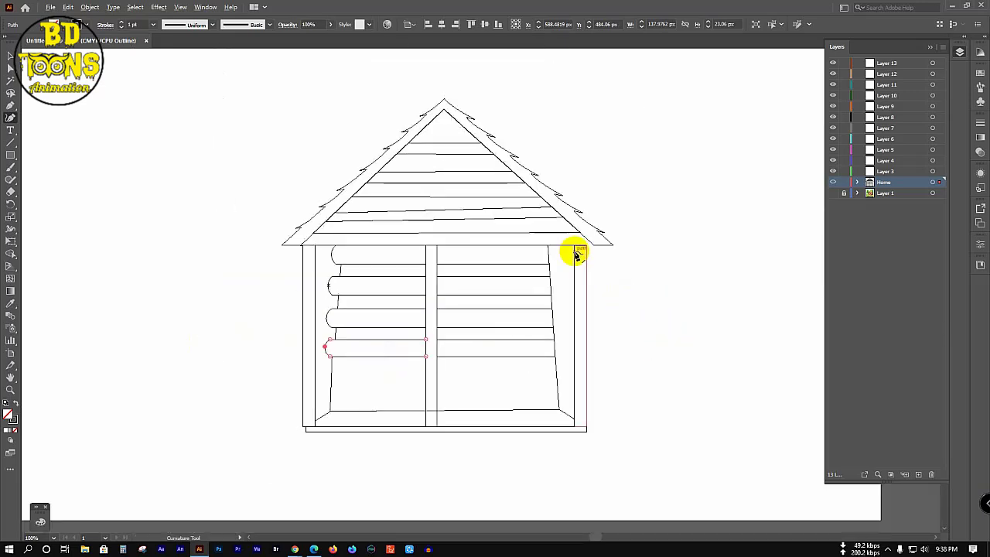
scroll(576, 255, "up", 3)
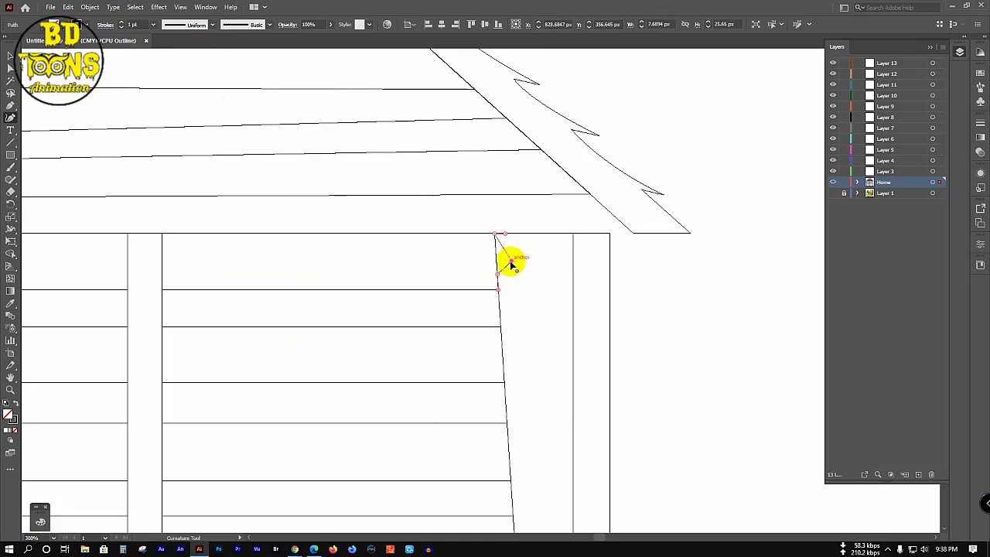
Step: Place curve points at the top log's right end, then undo the misshapen attempt
left_click(511, 261)
left_click(511, 279)
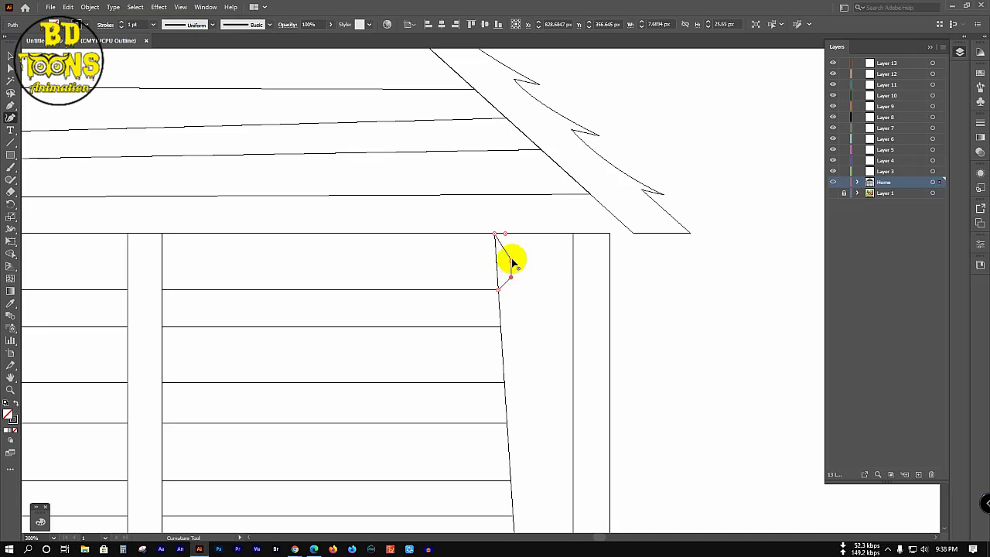
left_click(516, 250)
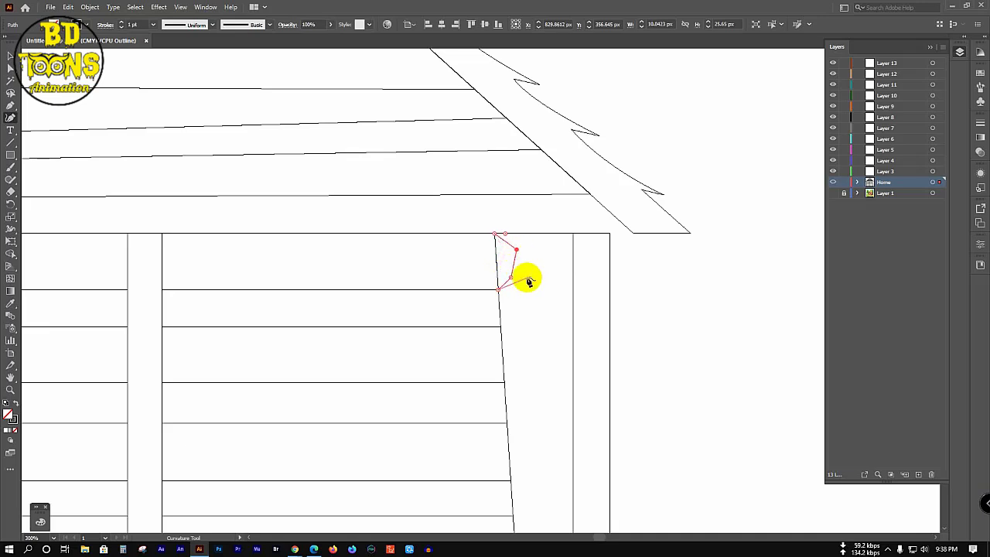
left_click(517, 292)
key("ctrl+z")
key("ctrl+z")
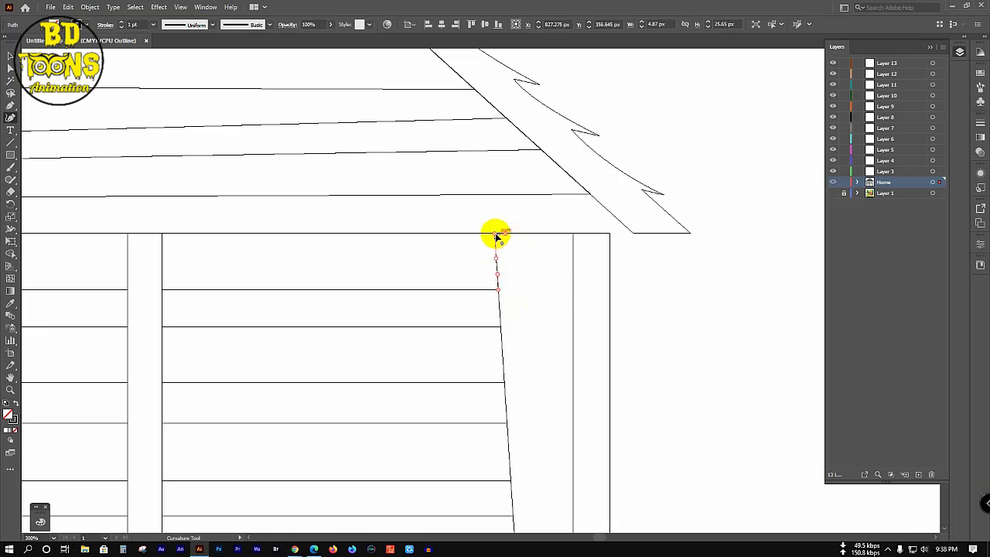
key("minus")
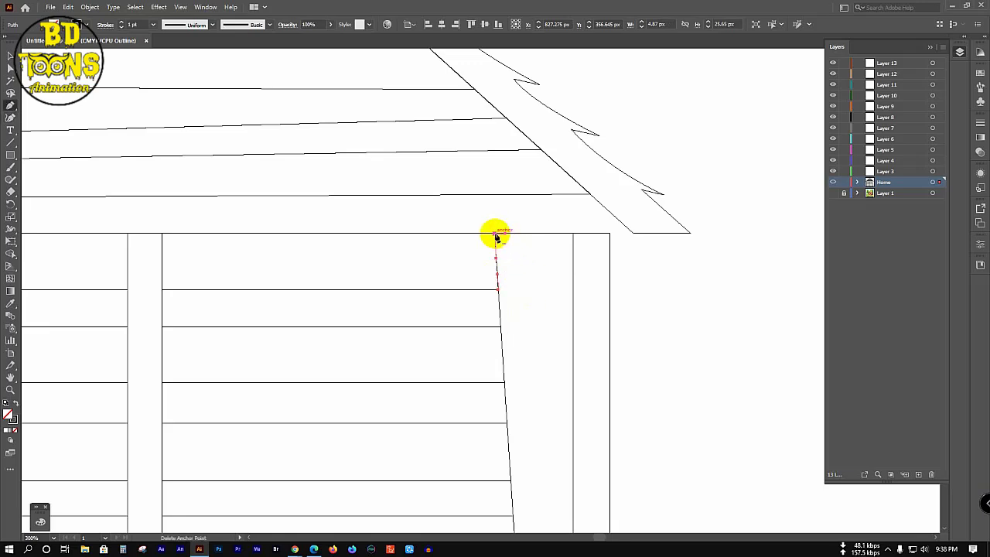
key("p")
Step: Draw the rounded right-end arc and merge it into the top log with Shape Builder
left_click_drag(495, 235, 445, 324)
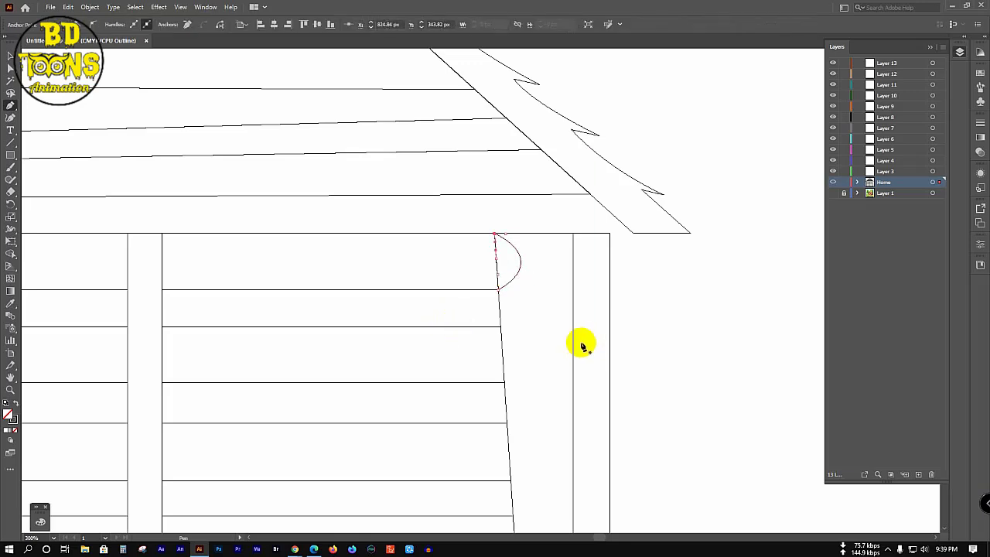
key("a")
key("ctrl+a")
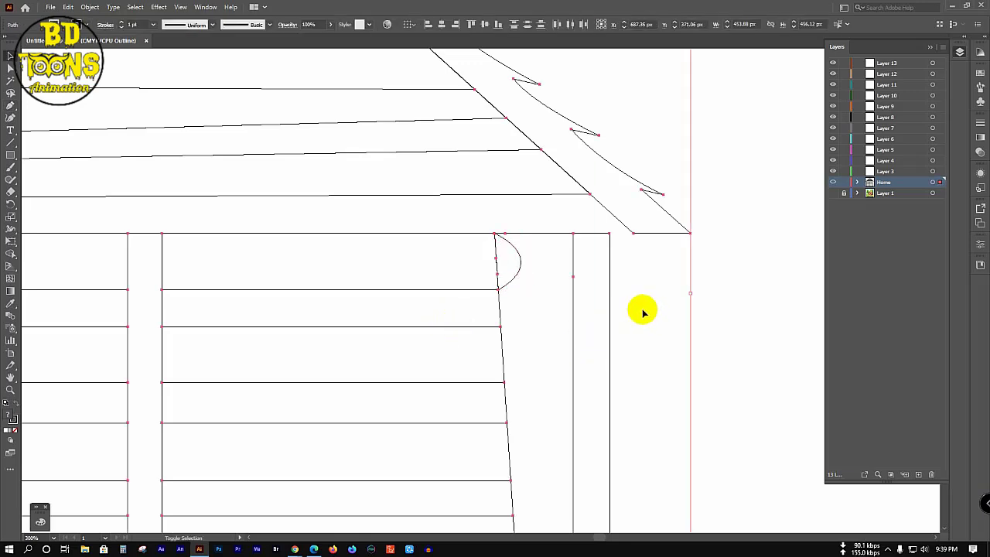
key("shift+m")
mouse_move(464, 258)
left_mouse_down()
mouse_move(501, 267)
mouse_move(501, 276)
left_mouse_up()
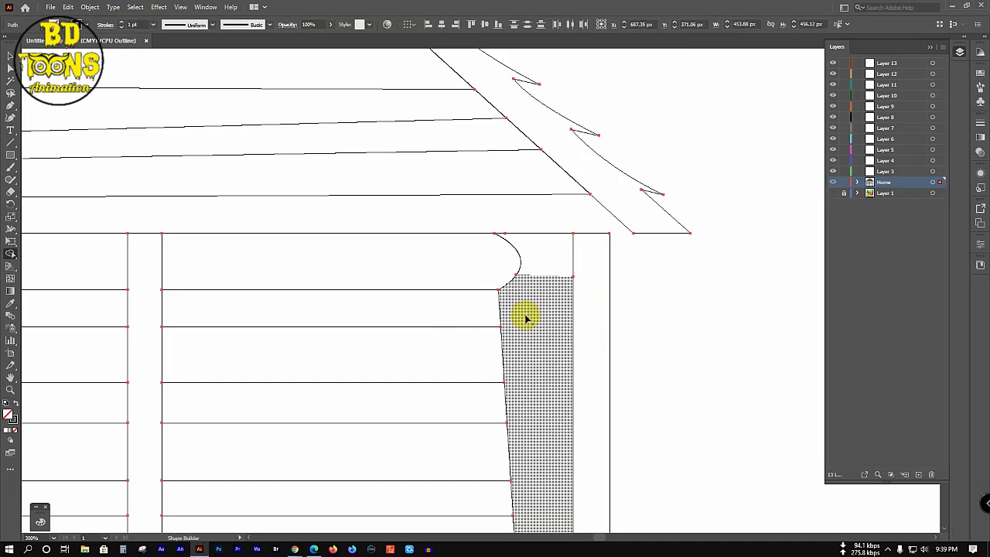
key("v")
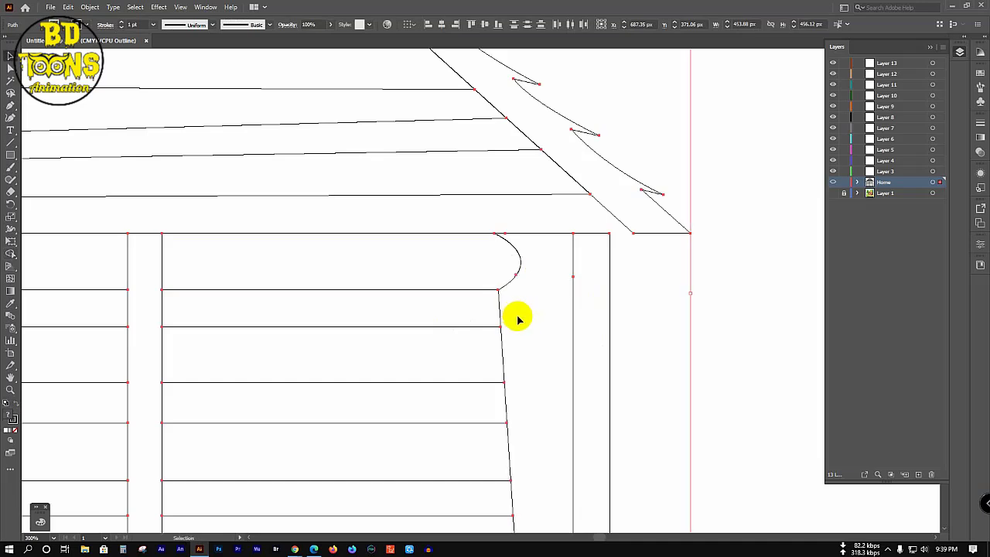
scroll(518, 317, "down", 4)
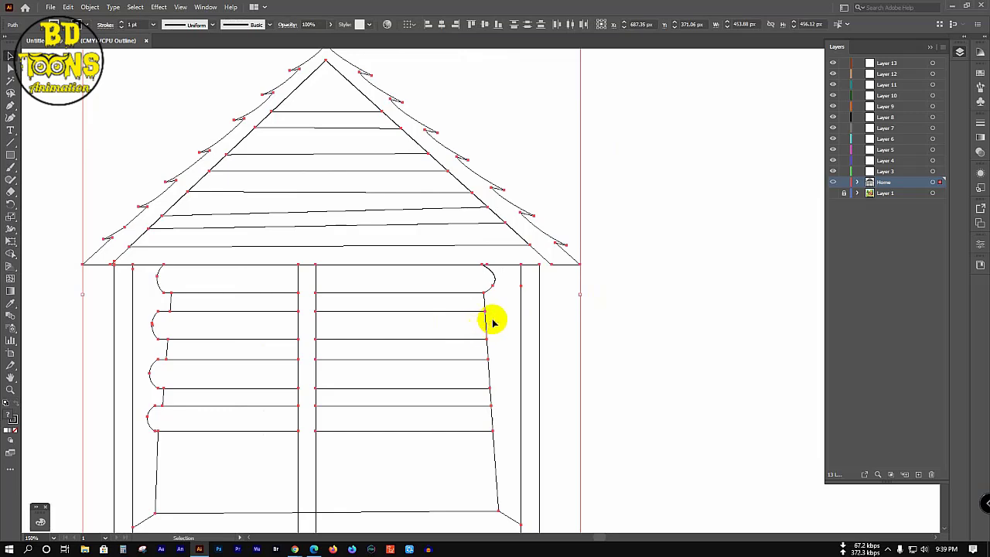
Step: Trace Curvature points down the right ends of the three lower logs, then deselect
left_click(740, 316)
key("shift+grave")
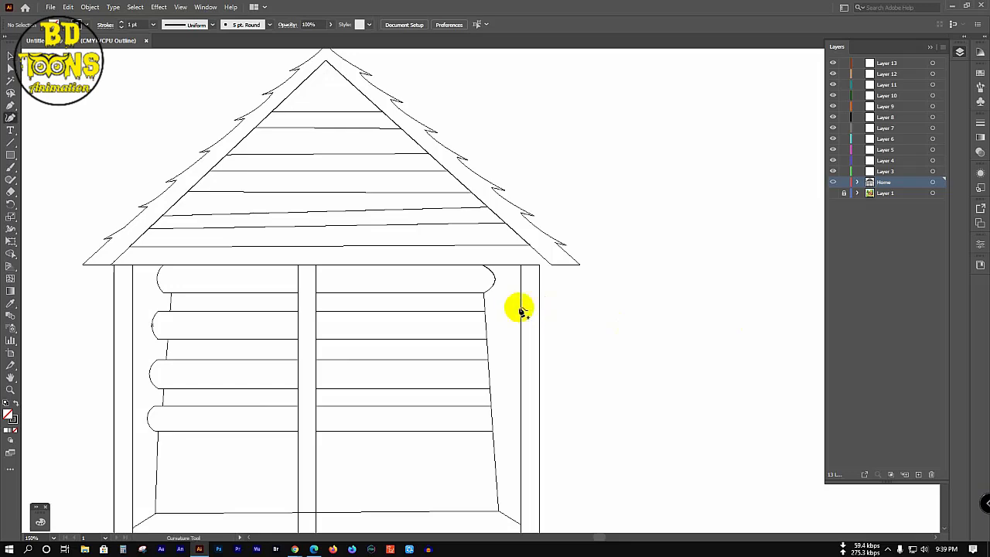
left_click(488, 327)
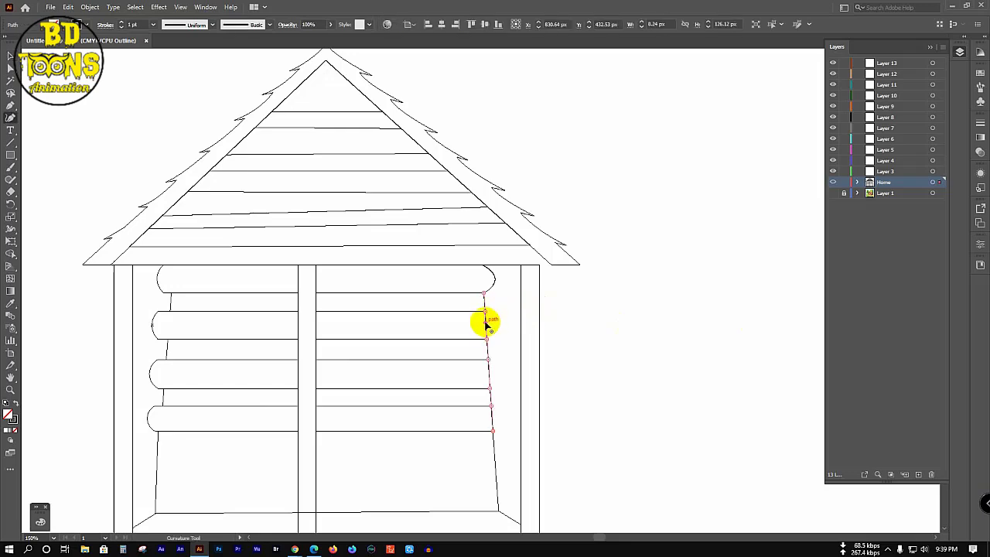
left_click(491, 326)
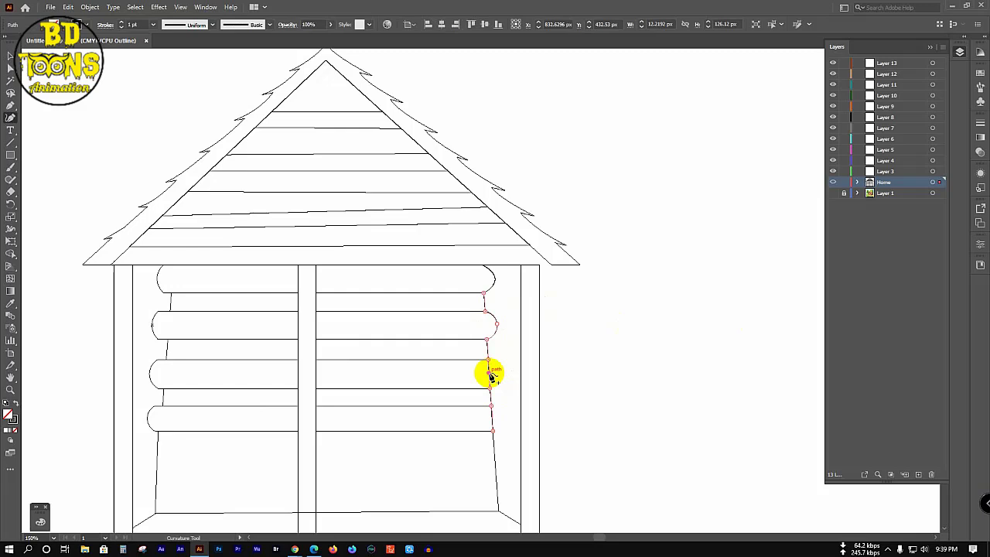
left_click(501, 374)
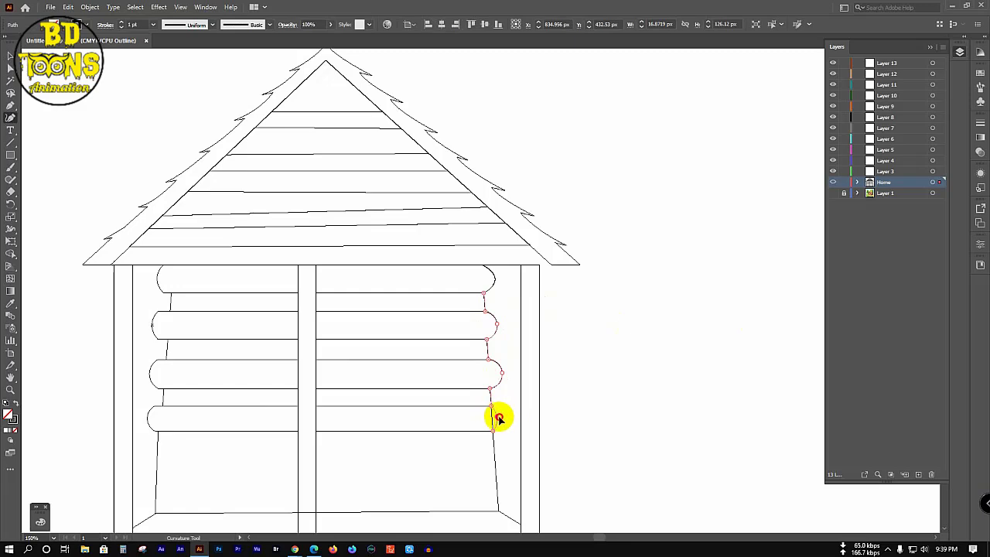
left_click(509, 418)
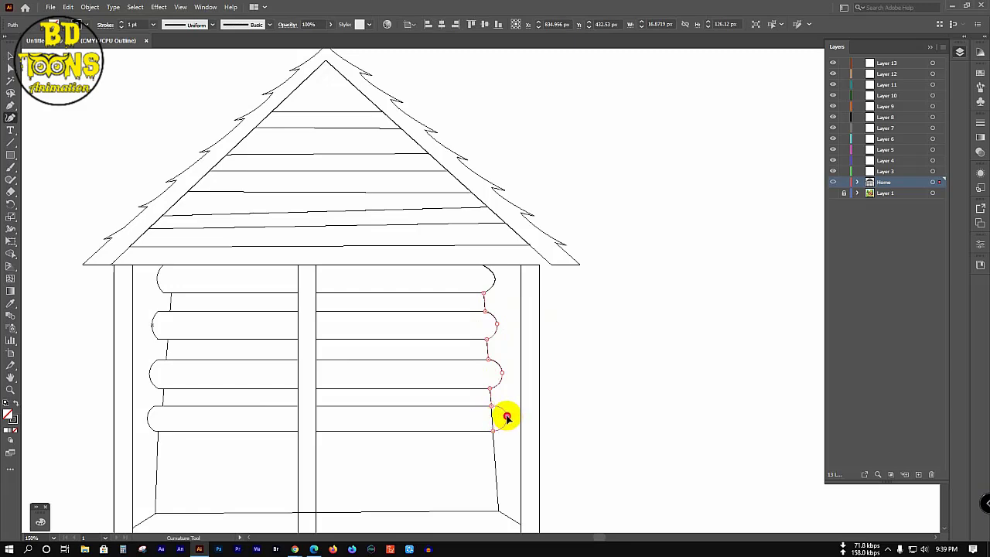
key("b")
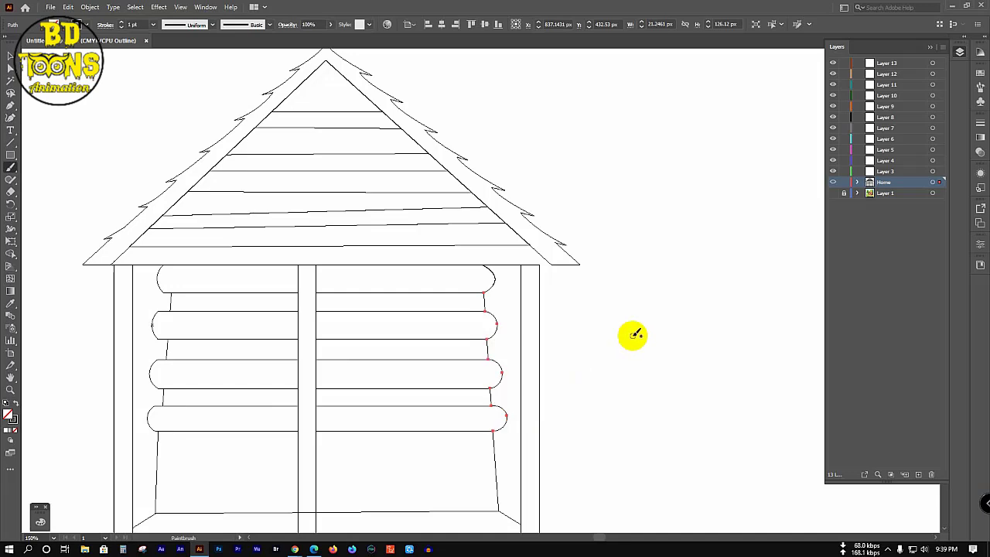
key("v")
left_click(295, 328)
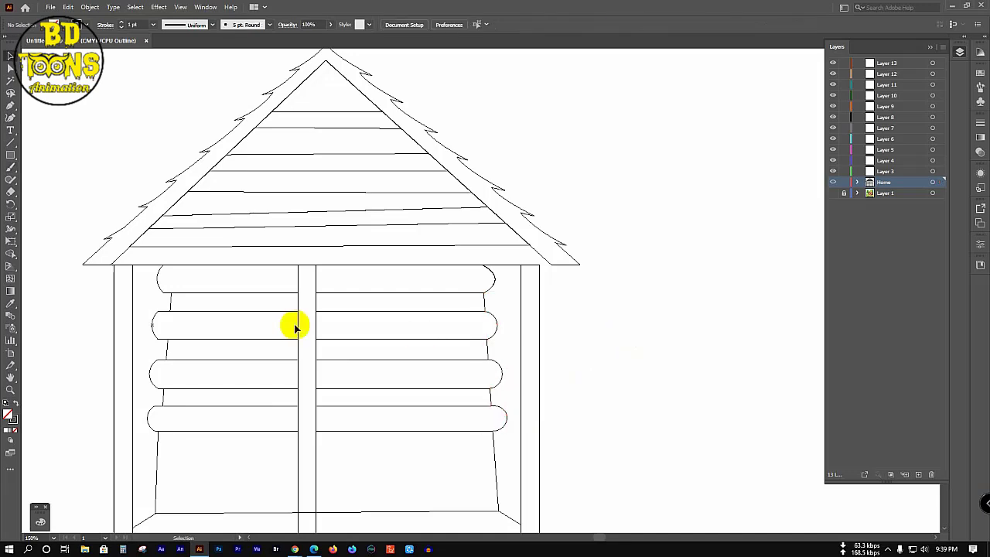
Step: Frame the whole house, lock the Home layer, and turn on the reference image layer
scroll(294, 328, "down", 1)
scroll(353, 430, "down", 1)
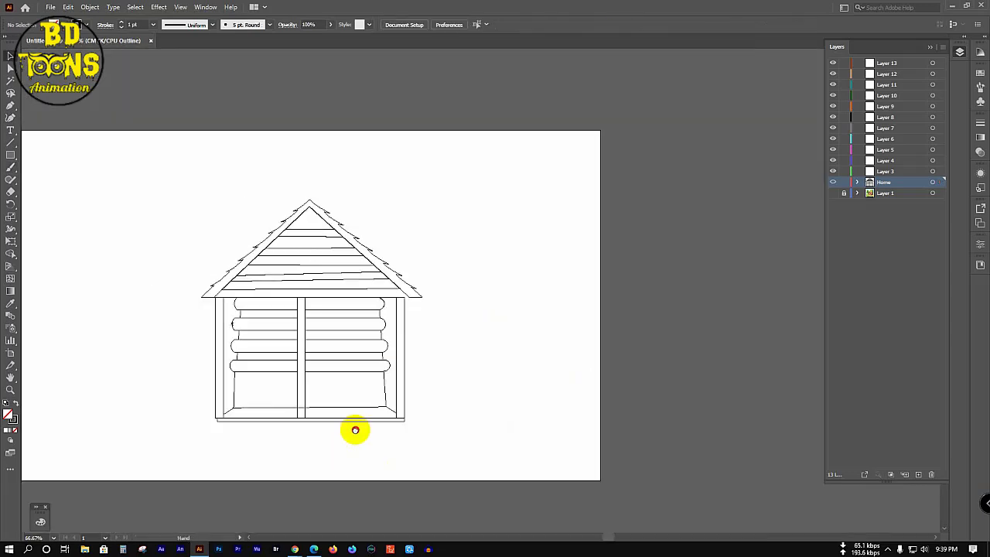
left_click_drag(353, 430, 439, 431)
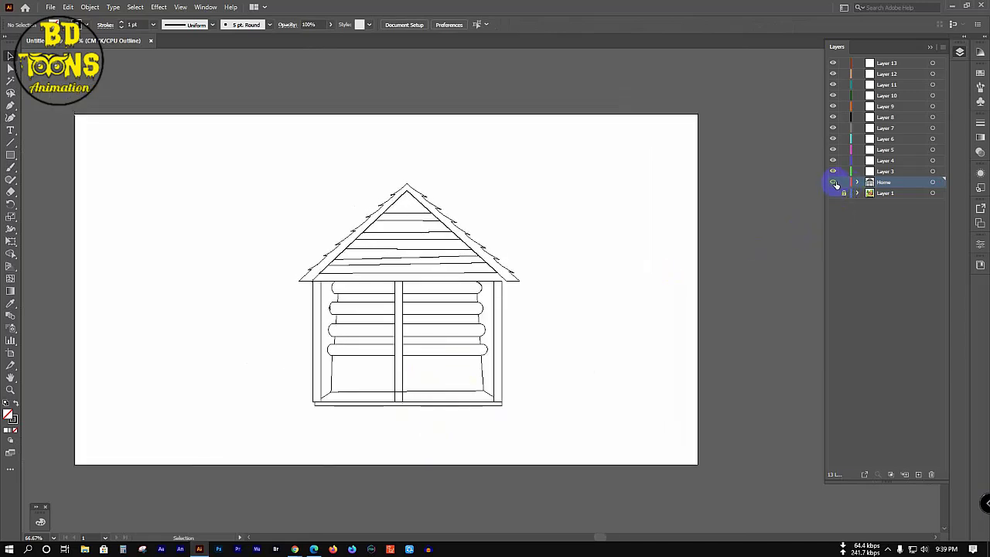
left_click_drag(234, 166, 586, 425)
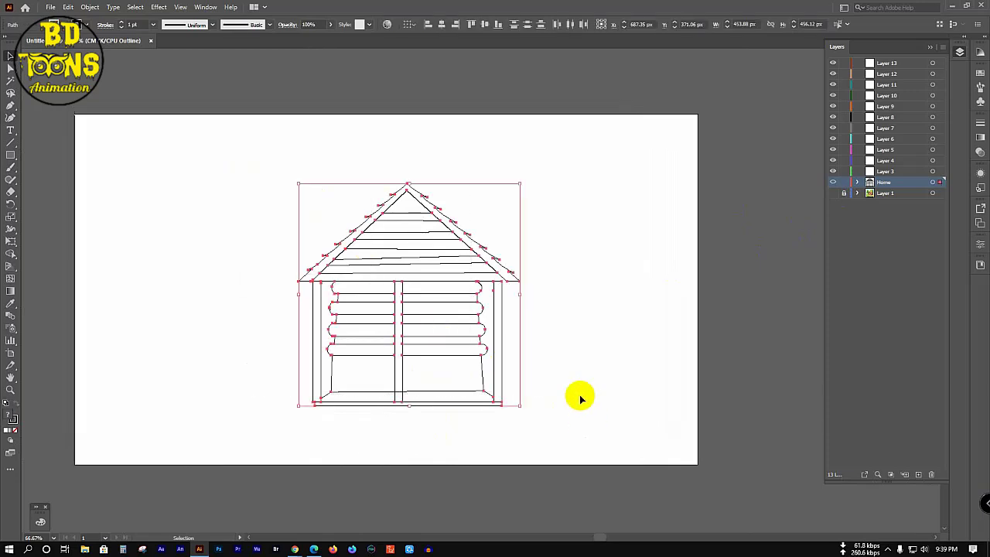
left_click(794, 195)
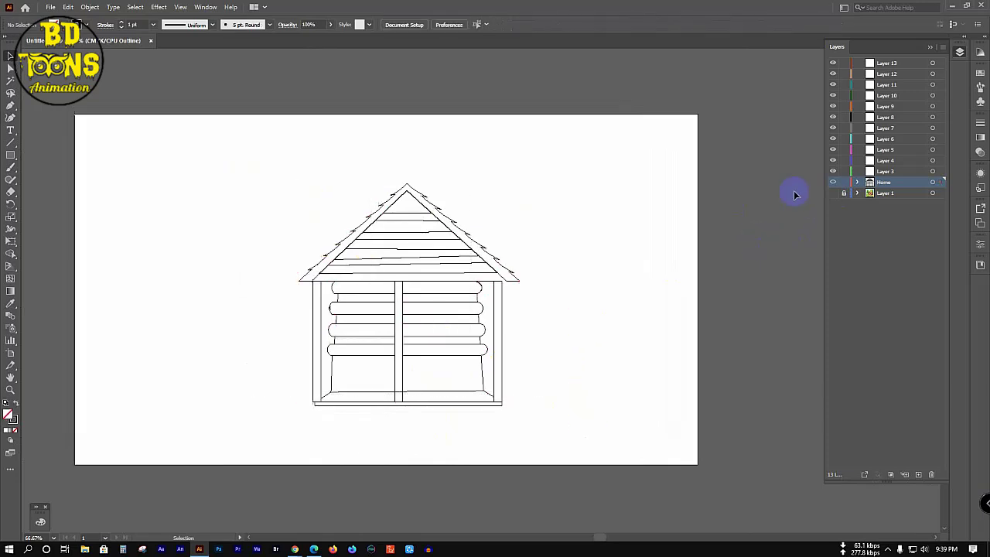
left_click(844, 182)
left_click(832, 193)
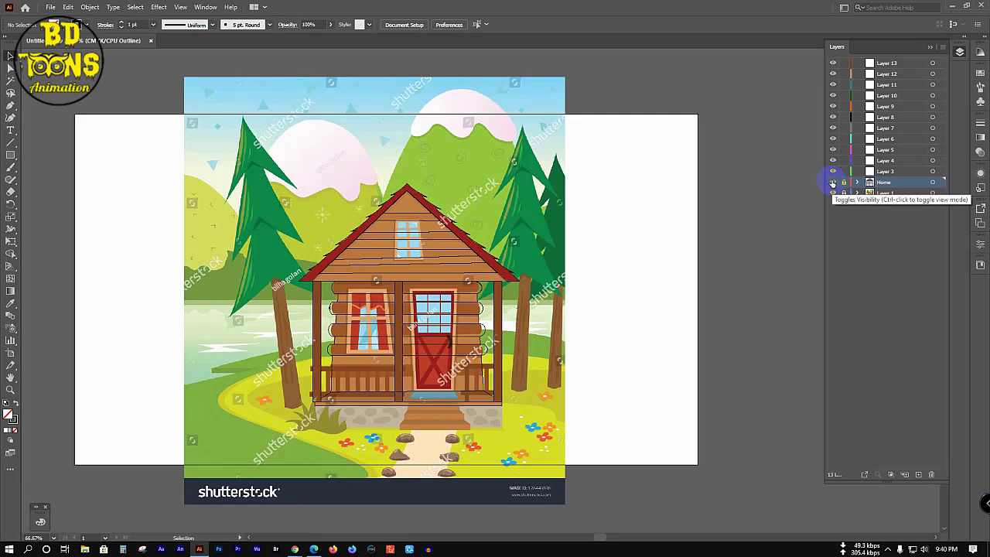
Step: Make Layer 3 active and zoom into the porch front, settling at 200%
left_click(881, 171)
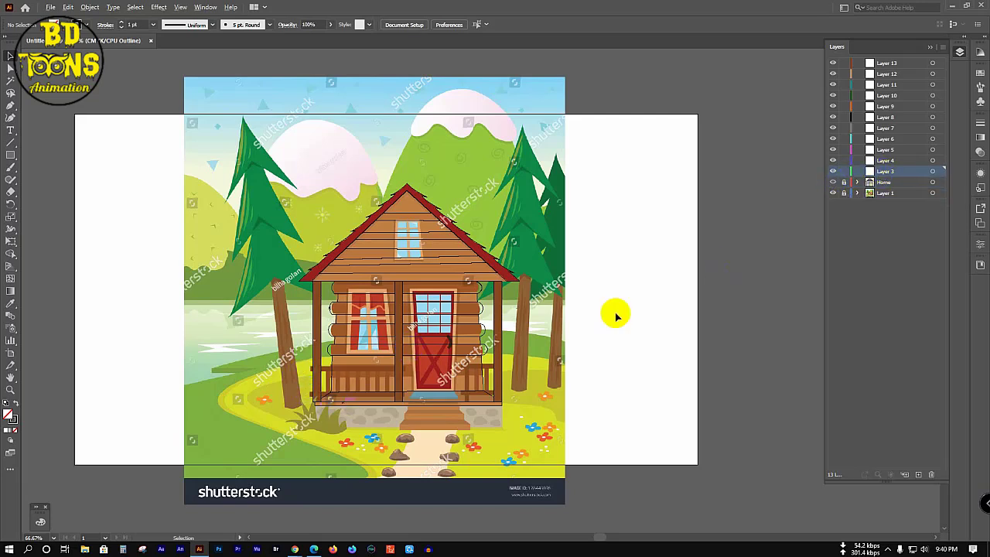
left_click(385, 380)
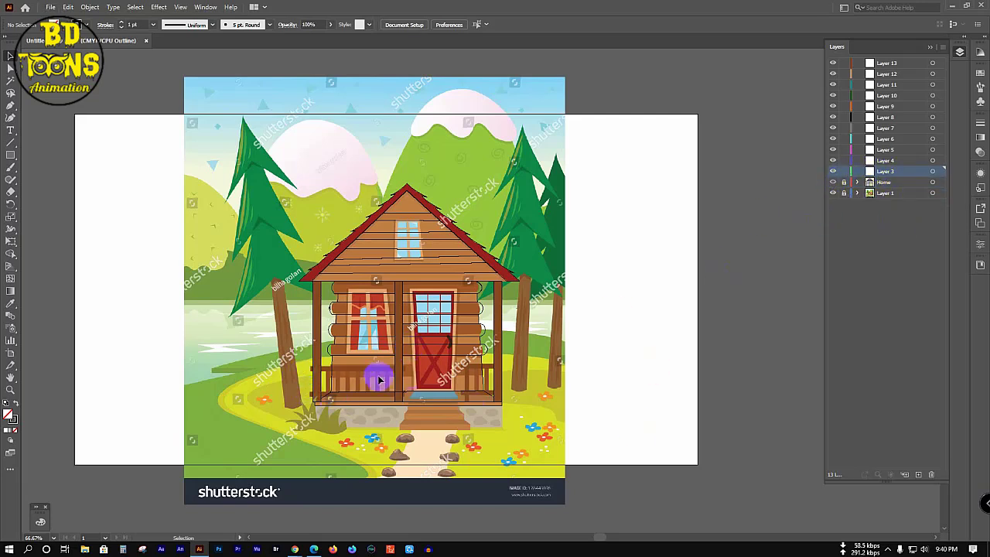
scroll(378, 379, "up", 5)
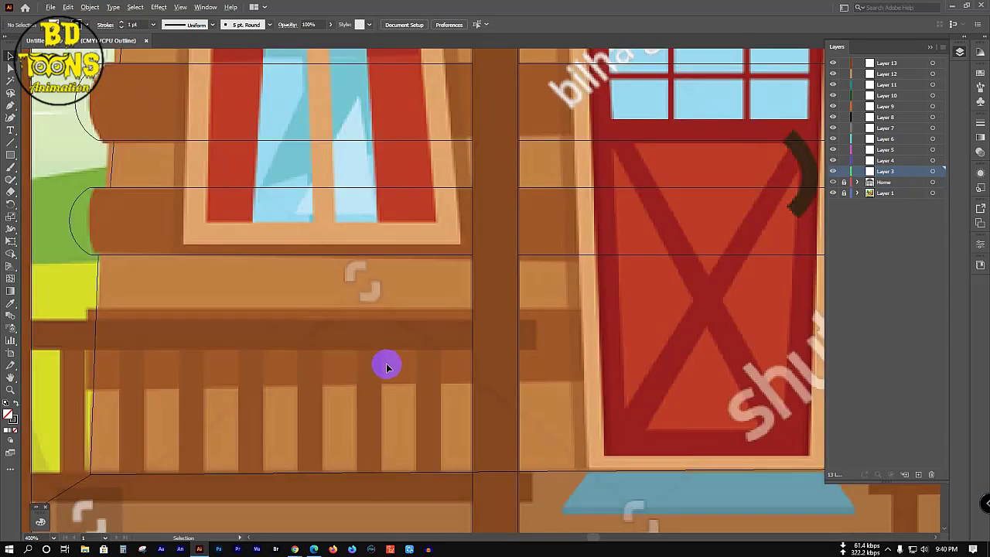
scroll(388, 367, "down", 2)
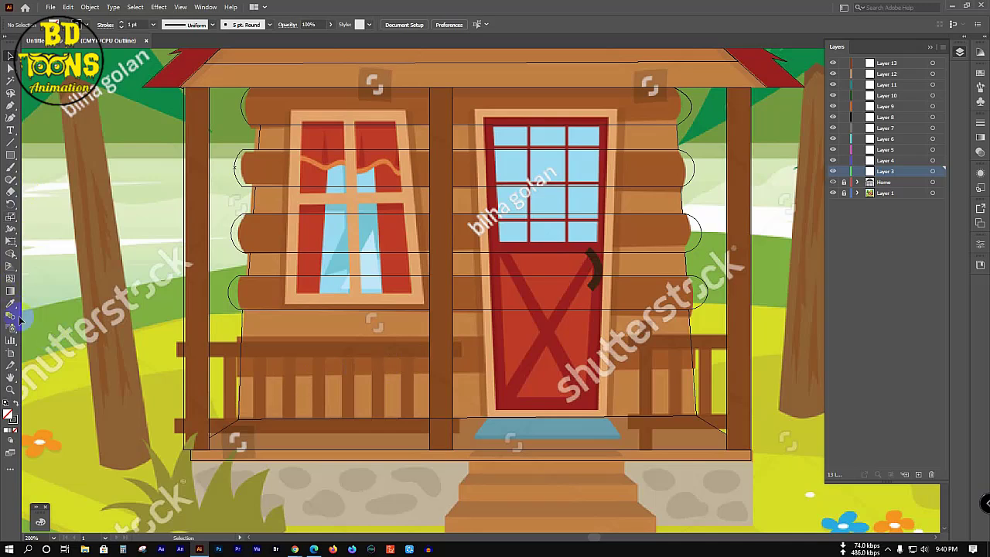
Step: Draw the top and bottom rail rectangles of the left porch railing
left_click(10, 154)
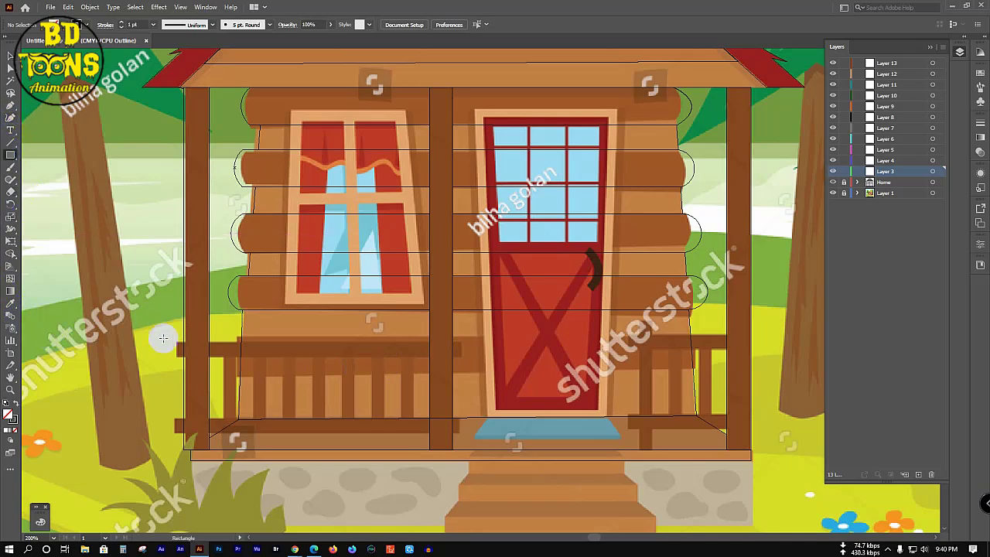
left_click_drag(176, 343, 461, 356)
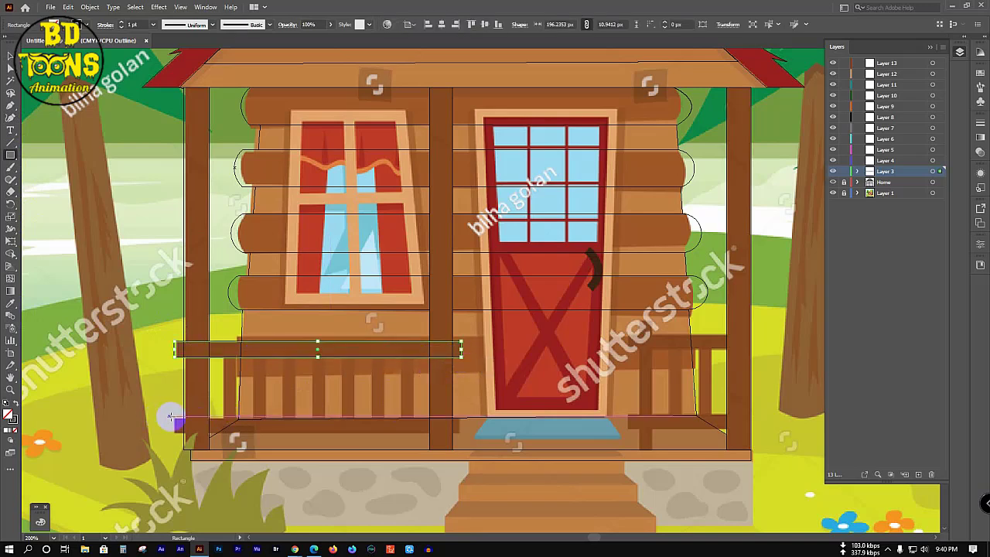
mouse_move(171, 418)
left_mouse_down()
mouse_move(333, 416)
mouse_move(456, 430)
left_mouse_up()
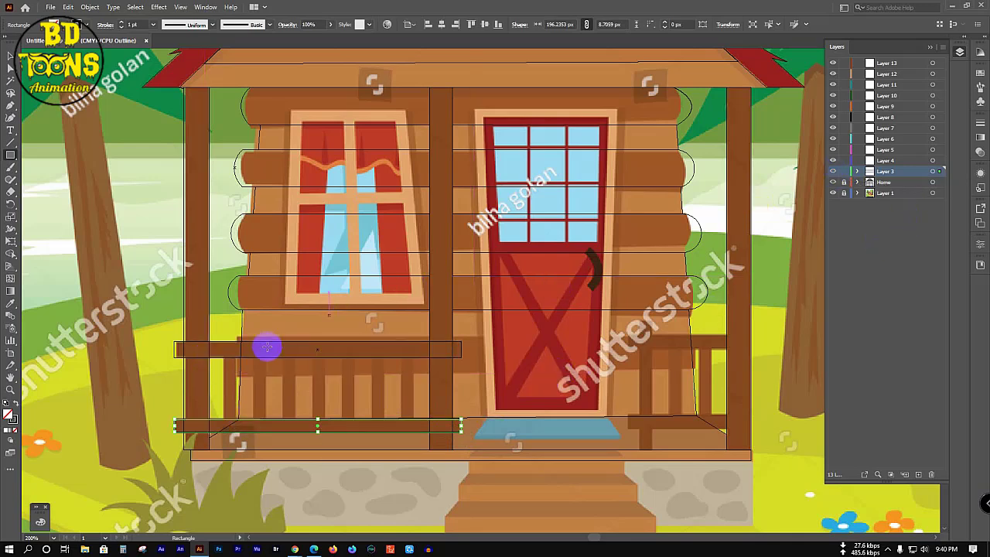
Step: Draw one vertical slat and Alt-drag copies across to make seven evenly spaced slats
left_click_drag(224, 352, 233, 422)
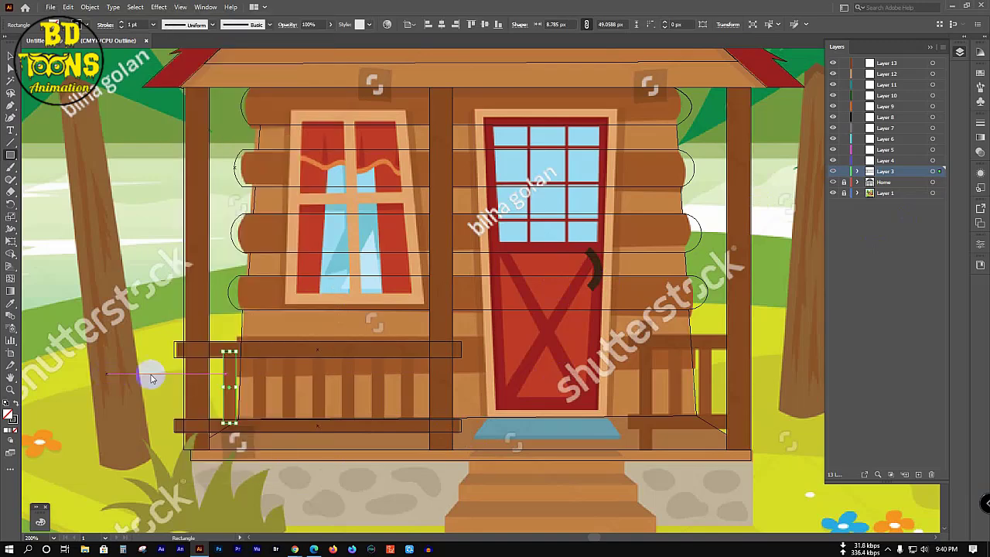
left_click(198, 377)
left_click(528, 294)
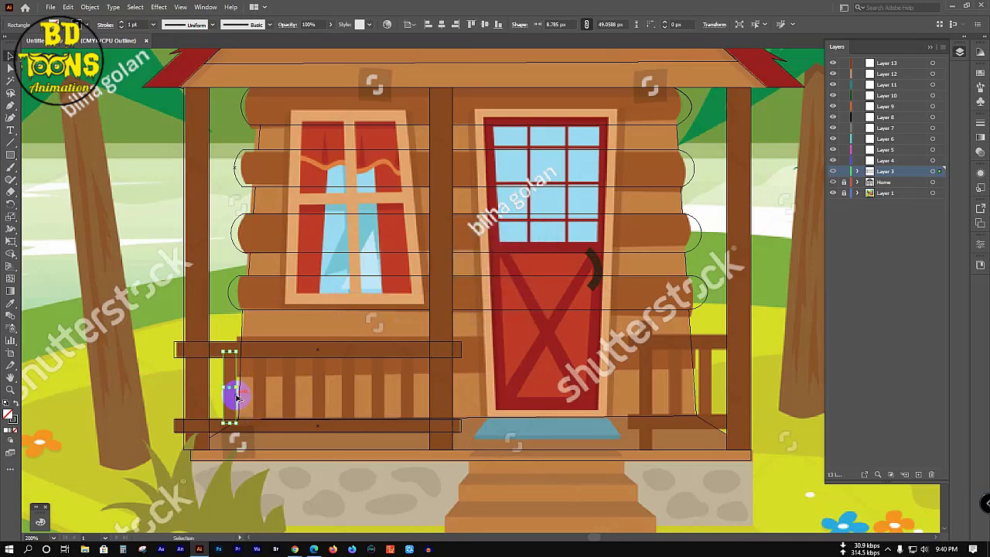
left_click_drag(236, 397, 294, 394)
left_click_drag(293, 394, 412, 403)
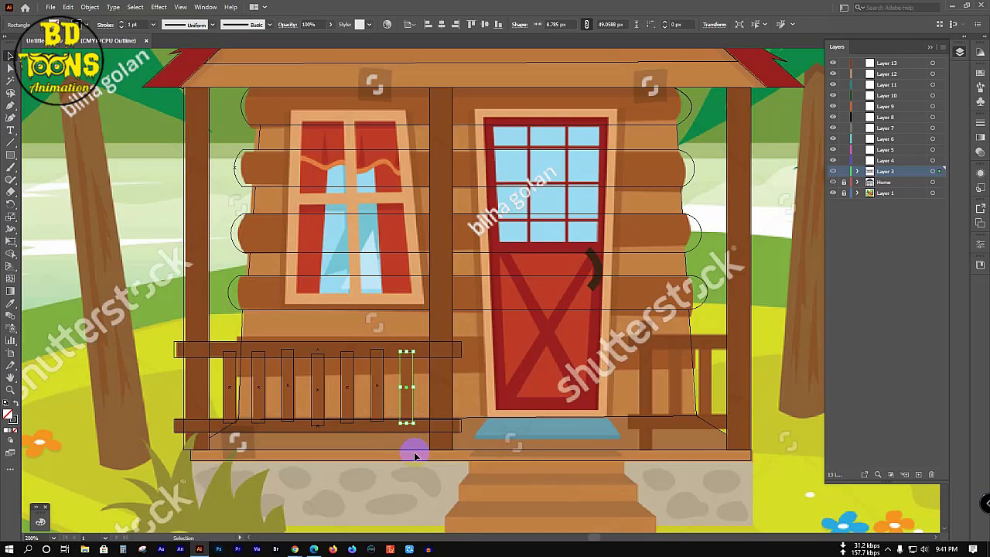
left_click(733, 477)
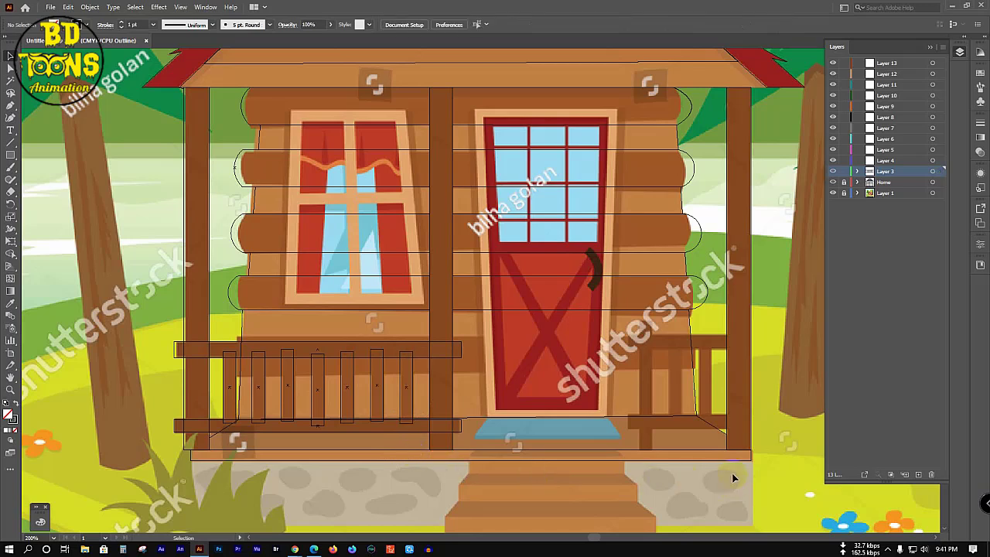
Step: Draw the right railing's top and bottom rails and a narrow slat, copying it rightward
left_click(11, 154)
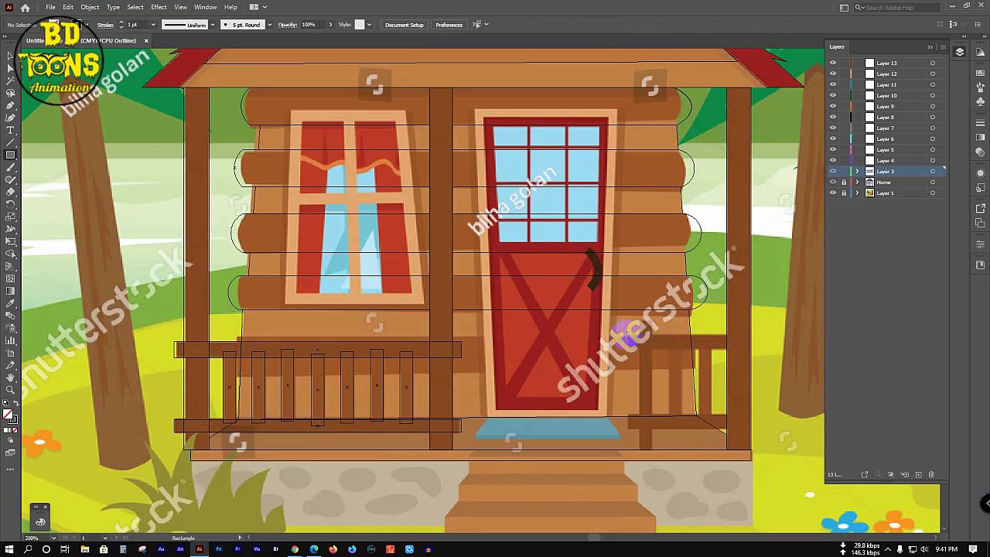
left_click_drag(676, 344, 736, 350)
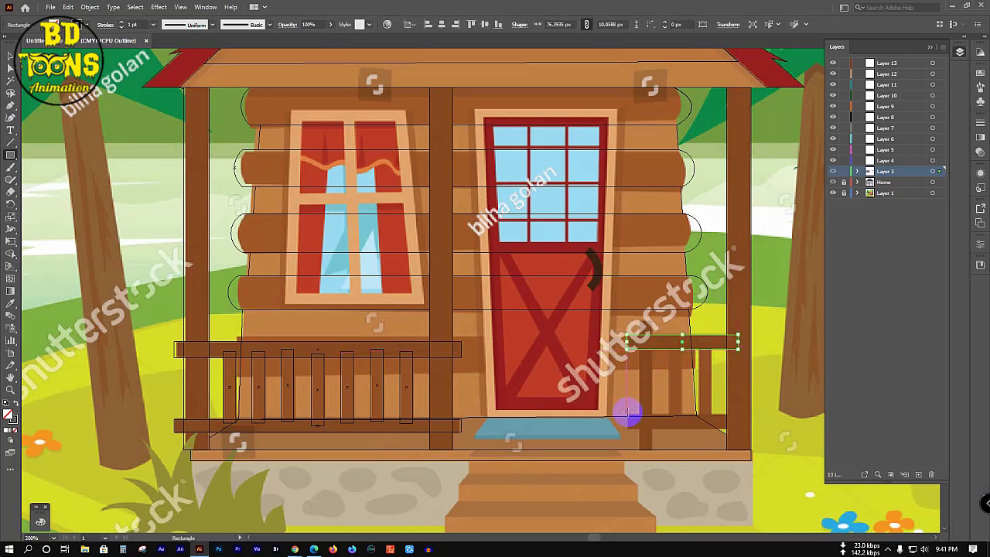
left_click_drag(627, 413, 730, 428)
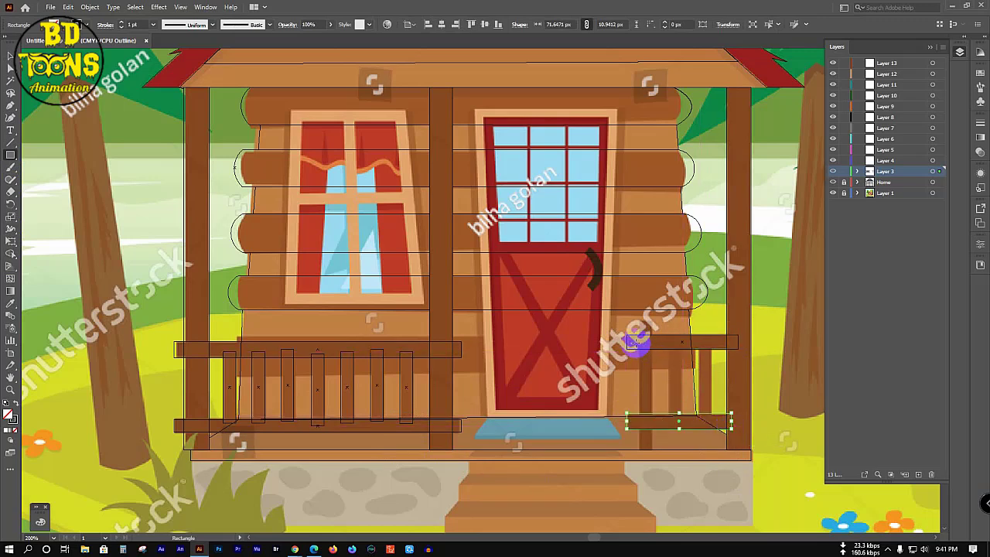
left_click_drag(636, 347, 659, 419)
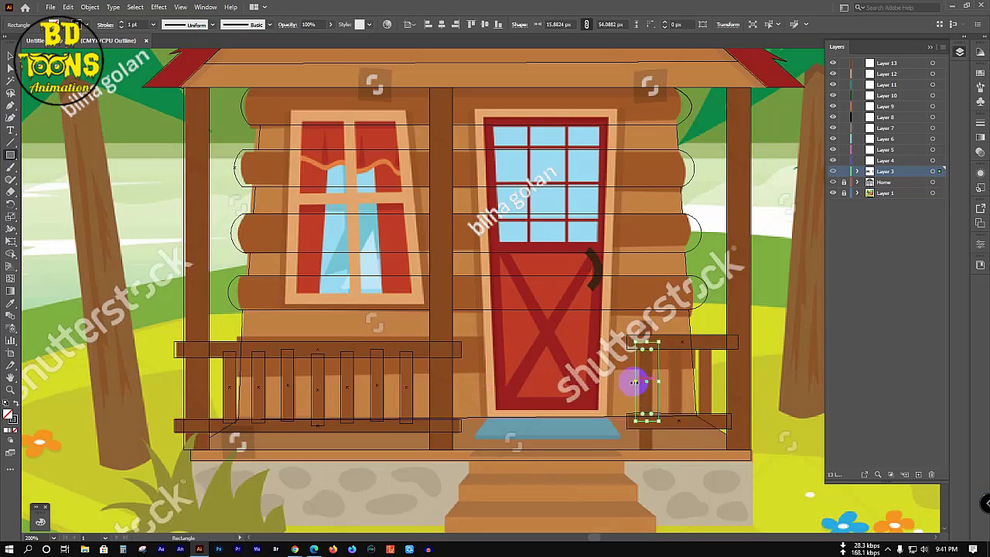
left_click_drag(637, 382, 652, 382)
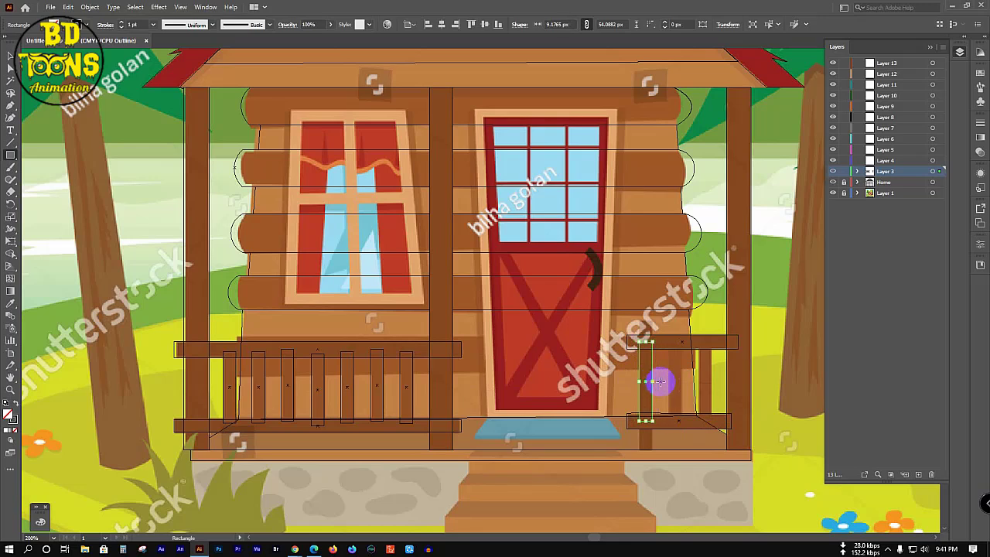
key("v")
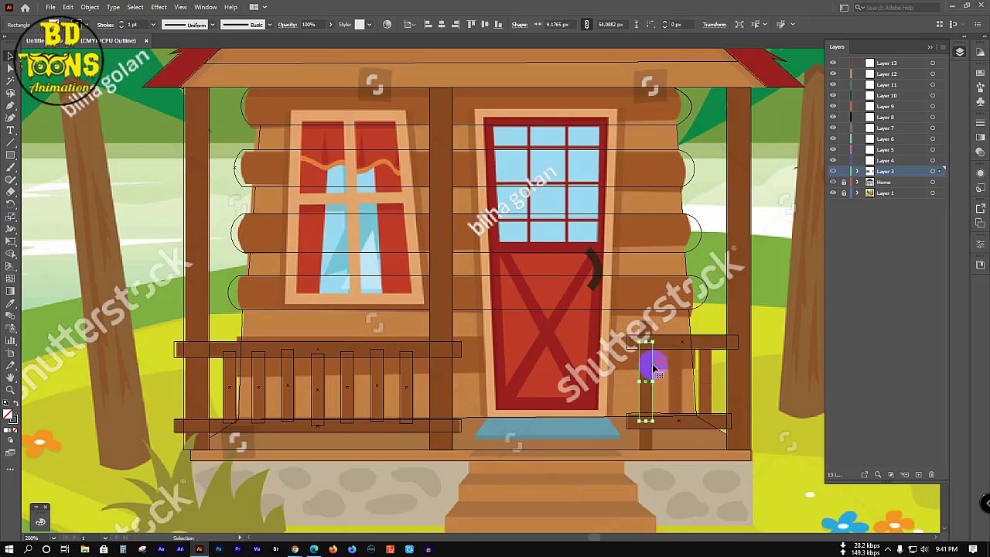
left_click_drag(653, 368, 735, 364)
left_click(802, 363)
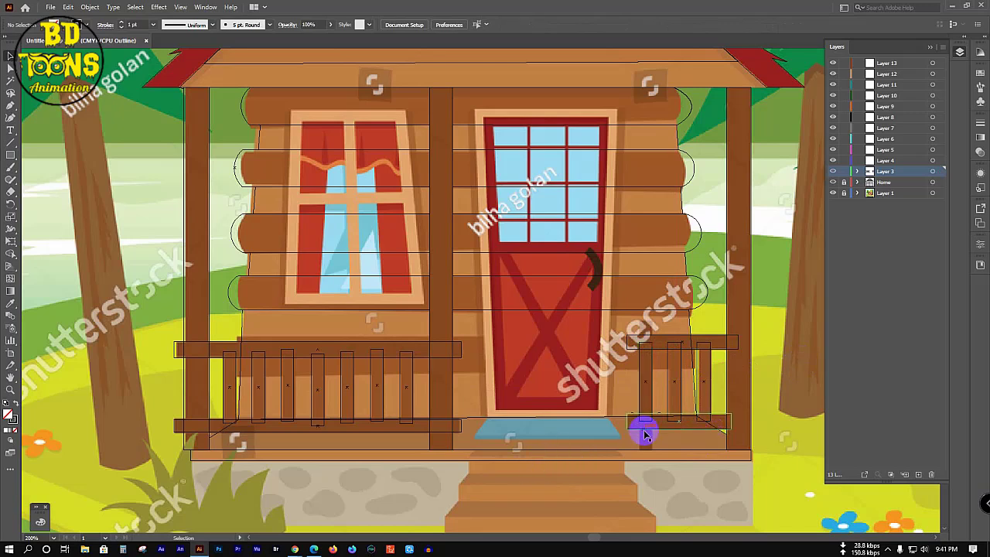
Step: Add a small post below the right railing and hide the reference image layer
scroll(646, 433, "down", 1)
scroll(647, 436, "down", 1)
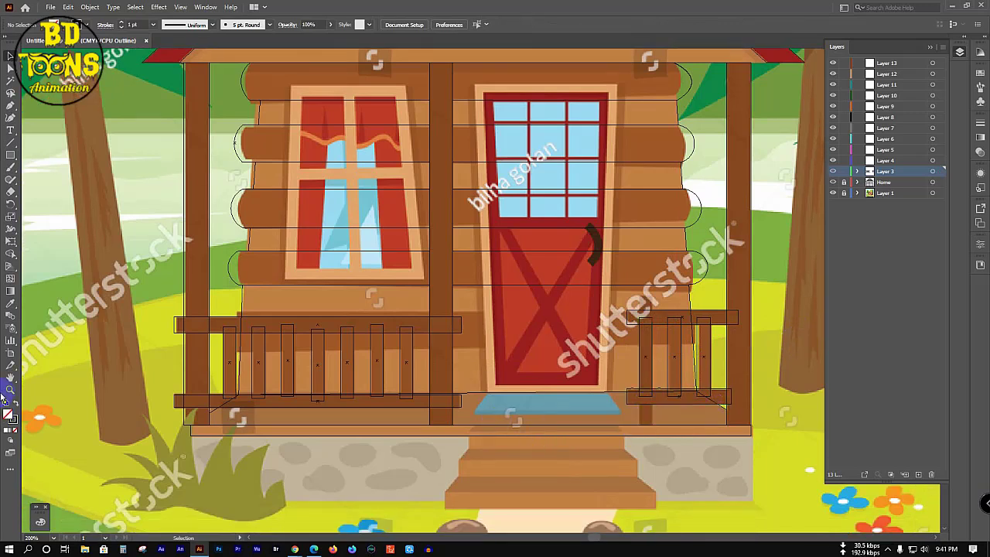
left_click(11, 155)
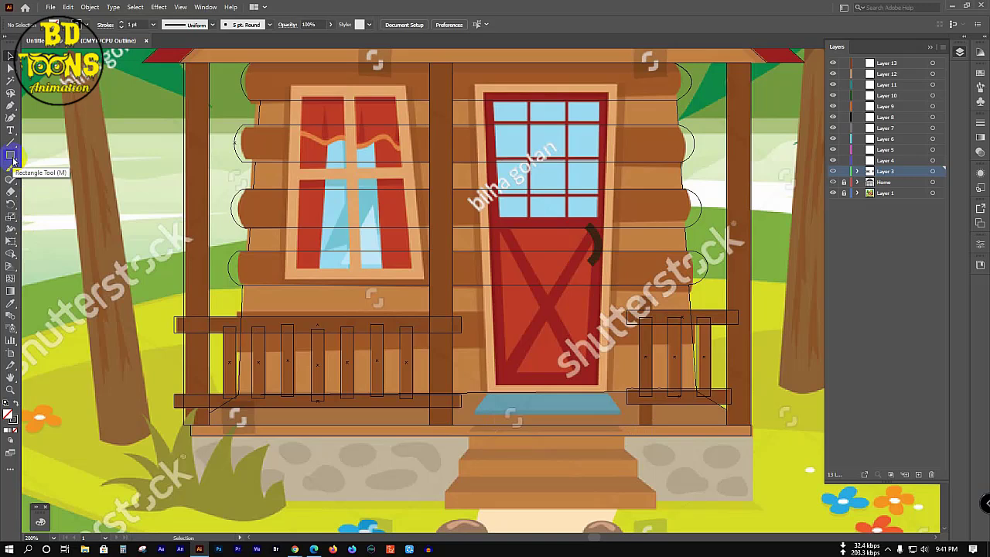
left_click_drag(638, 404, 650, 427)
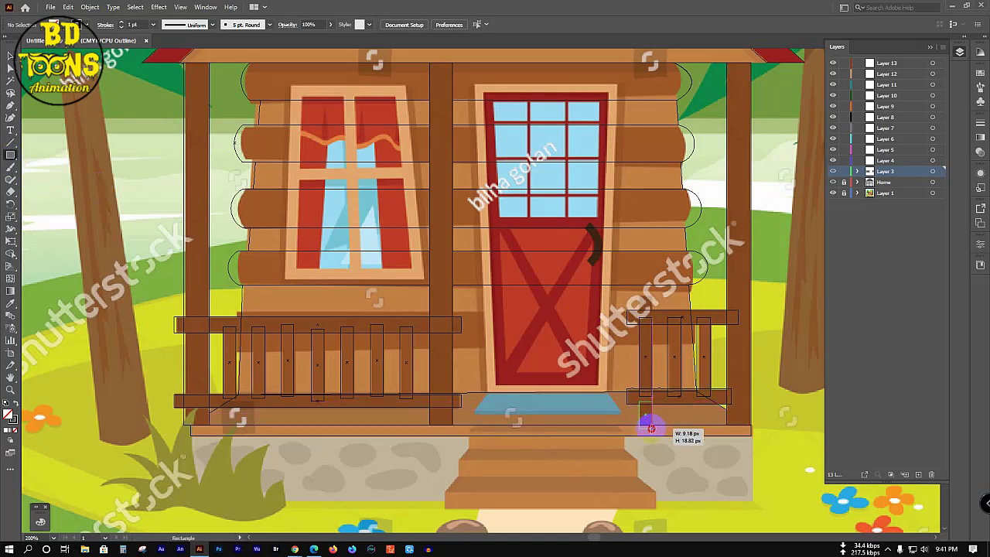
left_click_drag(650, 428, 652, 426)
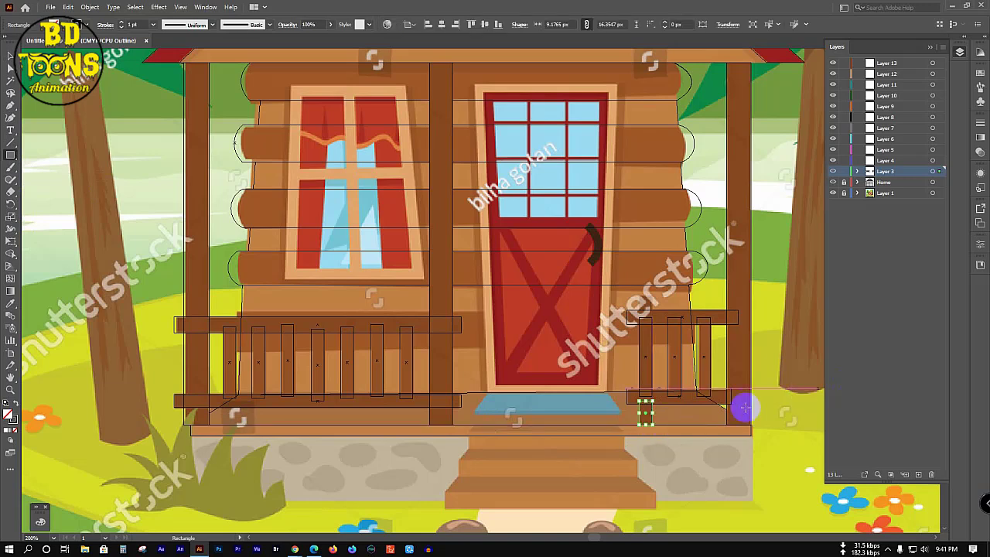
key("b")
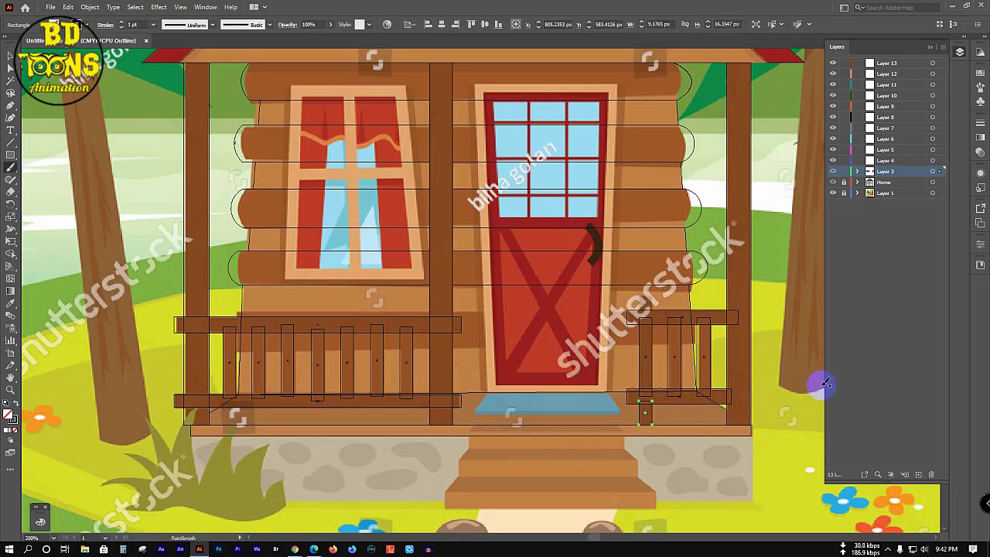
key("v")
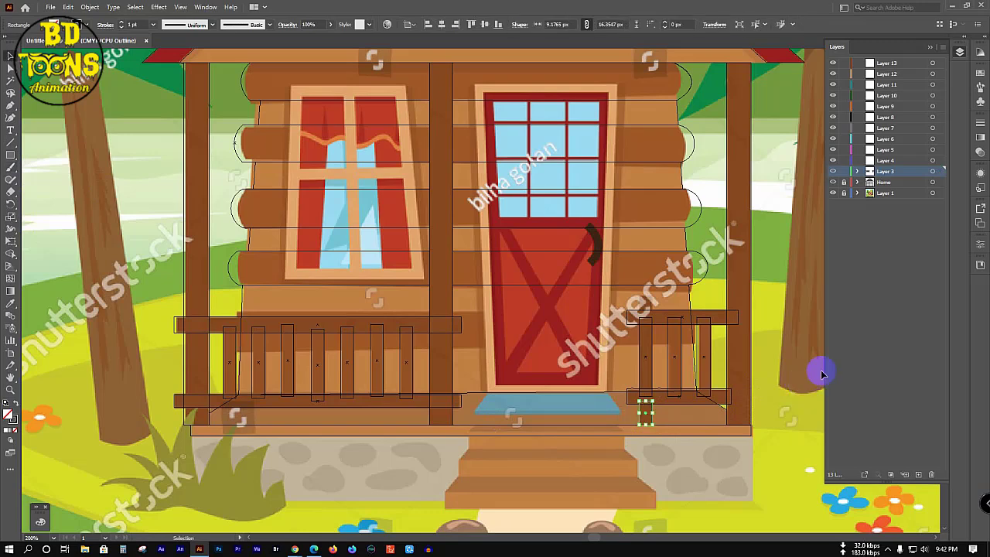
left_click(817, 371)
left_click(834, 194)
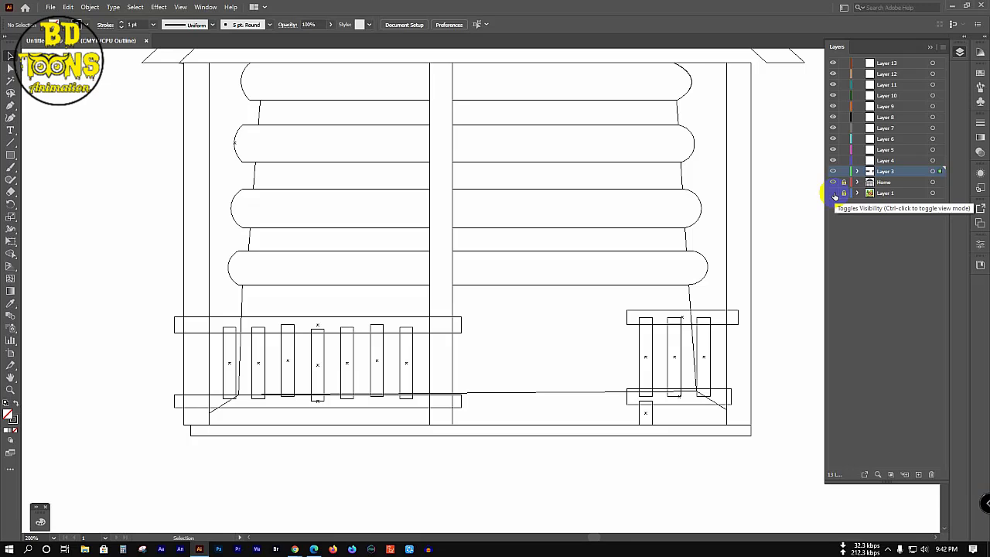
Step: Hide the Home layer and merge the left railing's top and bottom rails with its posts
key("ctrl+a")
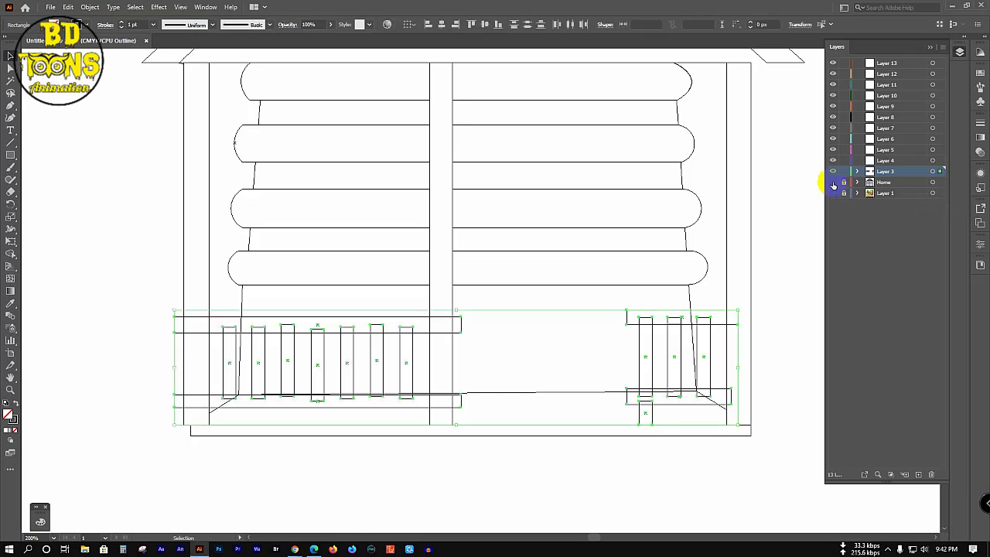
left_click(832, 182)
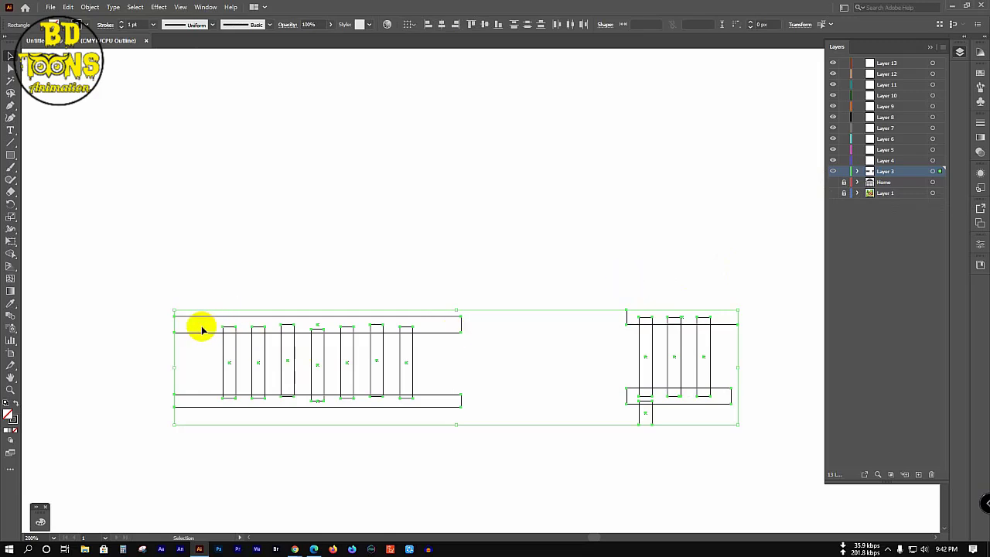
key("shift+m")
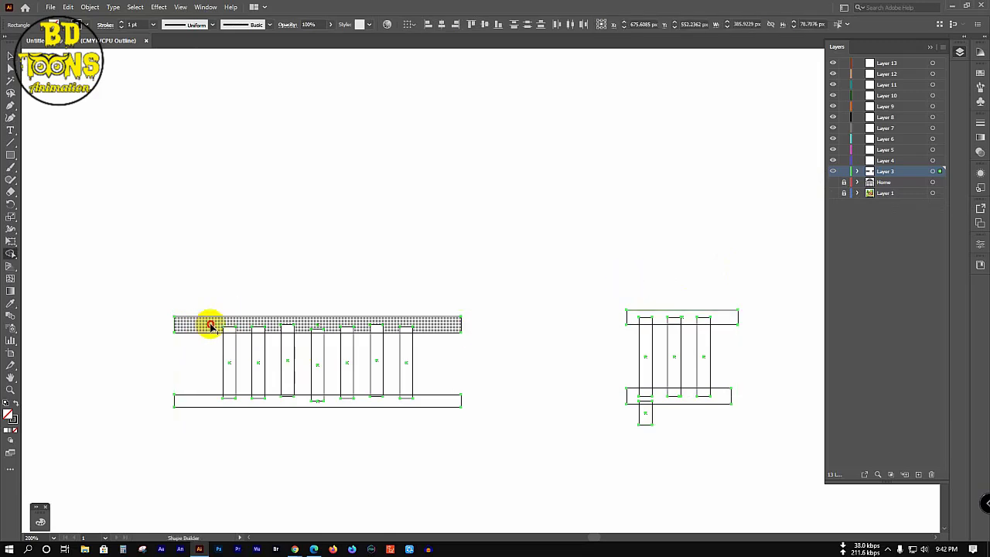
left_click_drag(205, 326, 414, 330)
mouse_move(423, 384)
left_mouse_down()
mouse_move(405, 400)
mouse_move(222, 400)
mouse_move(297, 458)
left_mouse_up()
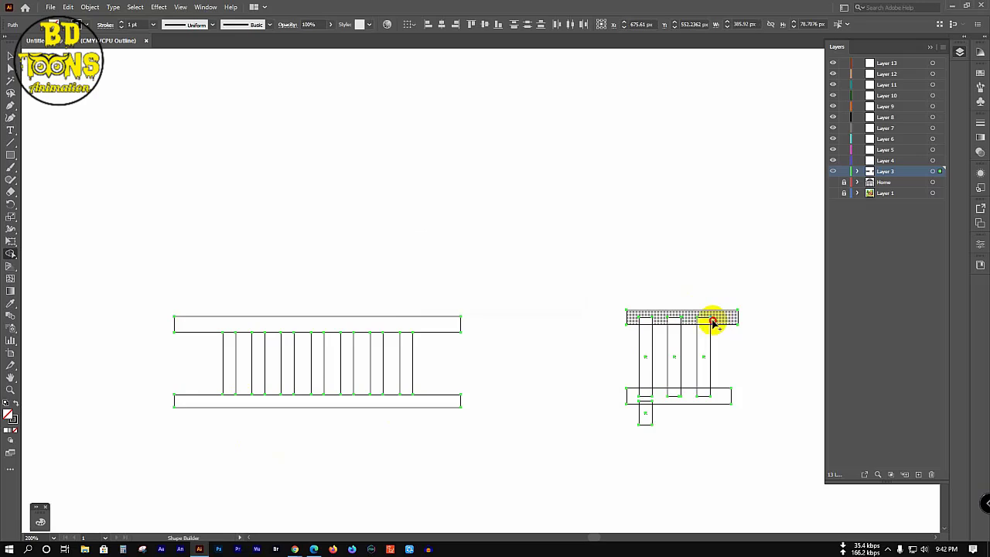
Step: Merge the right railing's pieces and separate the gaps between posts on both railings
mouse_move(712, 323)
left_mouse_down()
mouse_move(637, 321)
mouse_move(695, 393)
mouse_move(640, 393)
mouse_move(646, 403)
mouse_move(670, 396)
mouse_move(642, 402)
left_mouse_up()
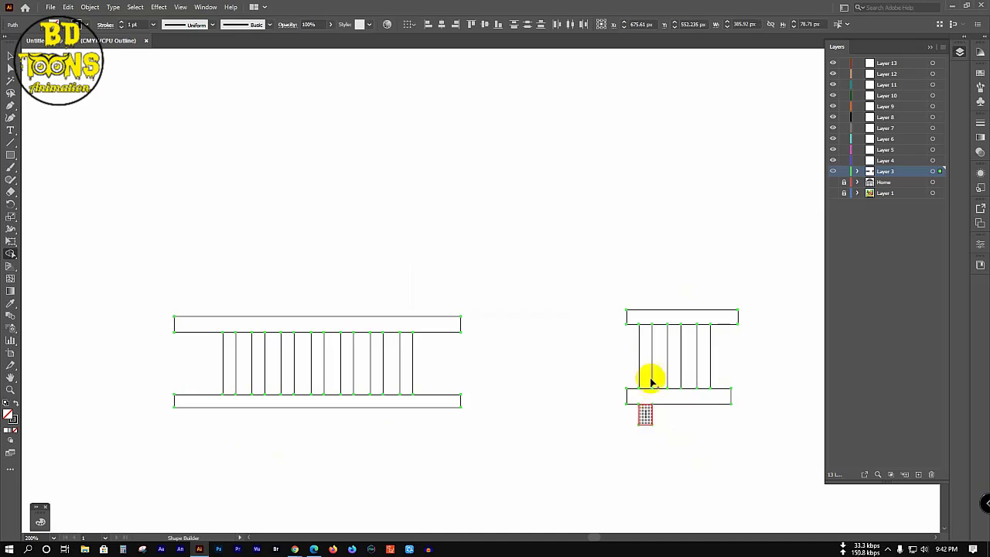
left_click_drag(649, 320, 684, 321)
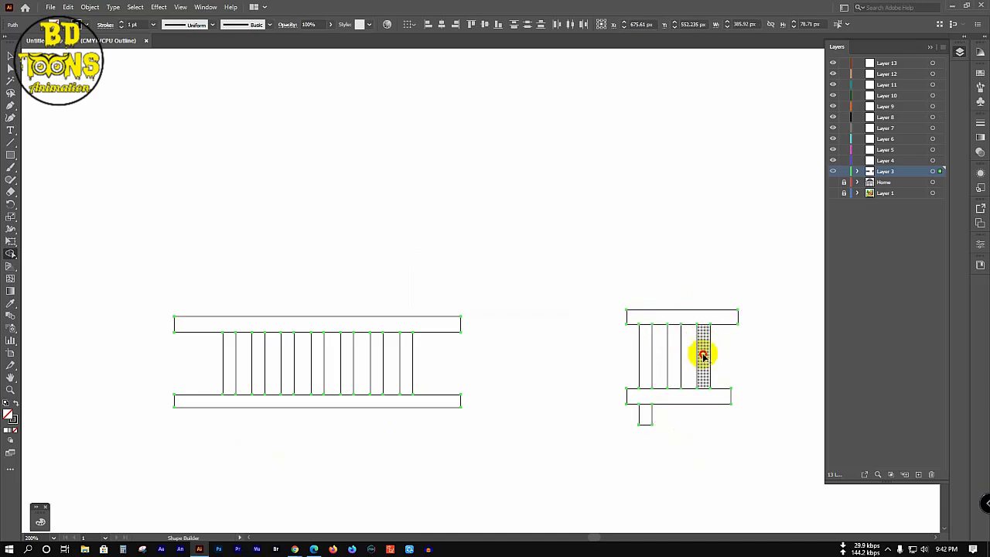
left_click(702, 346)
left_click(671, 341)
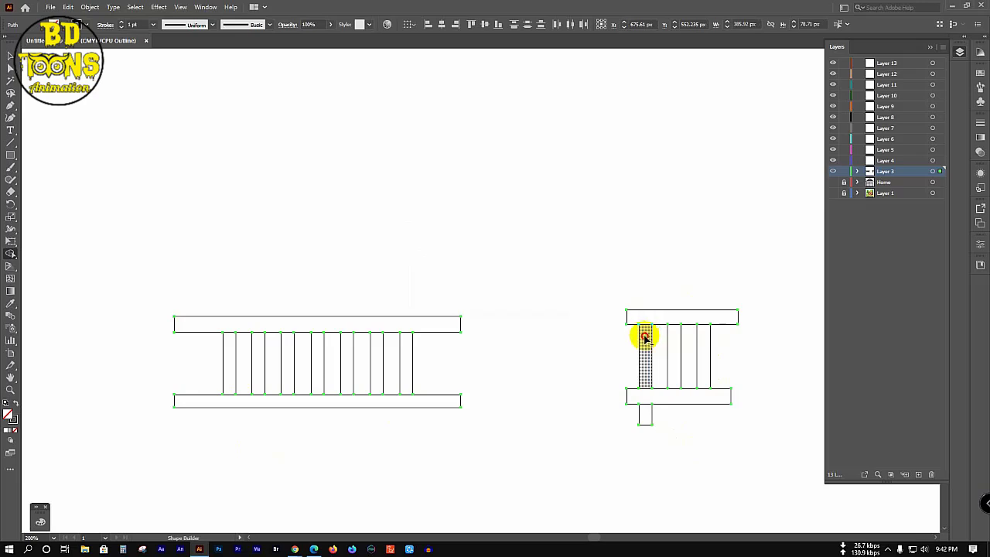
left_click(646, 346)
left_click(406, 351)
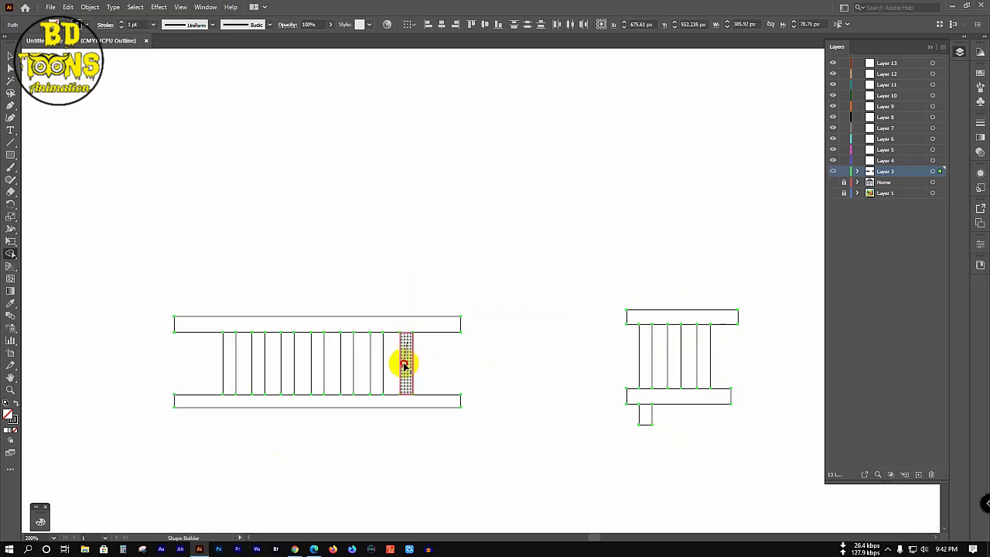
left_click(377, 354)
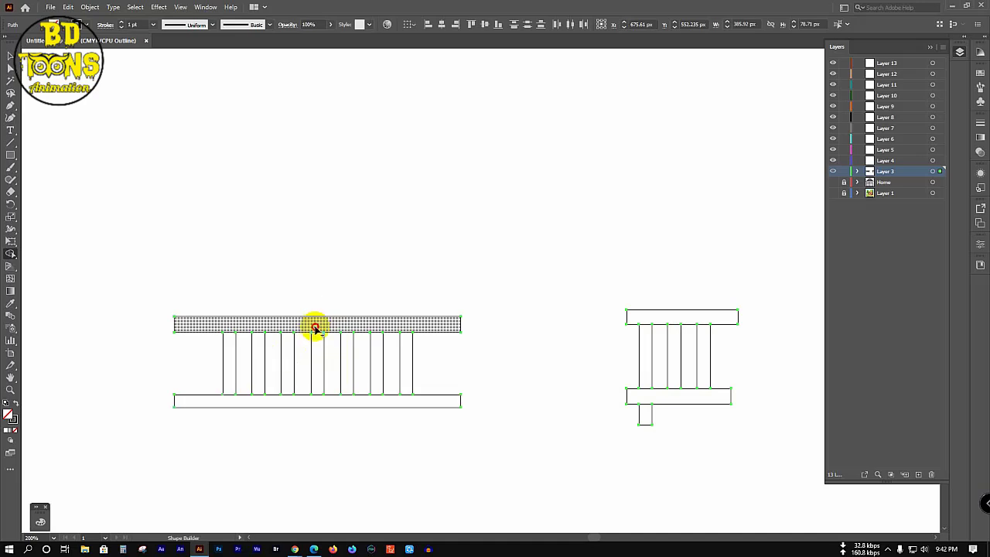
Step: Return to full preview, show the Home layer and hide the railings layer
key("v")
key("ctrl+a")
left_click(532, 274)
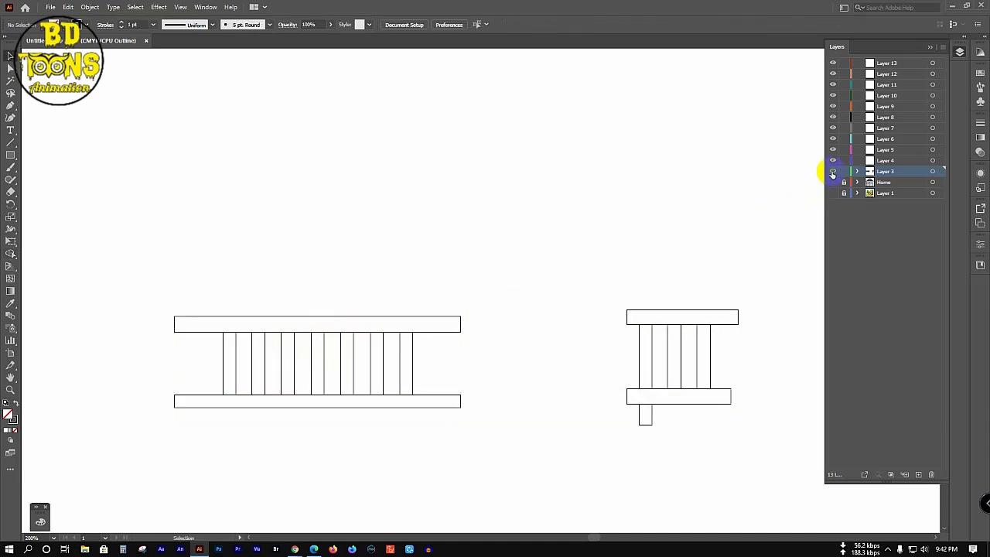
key("ctrl+y")
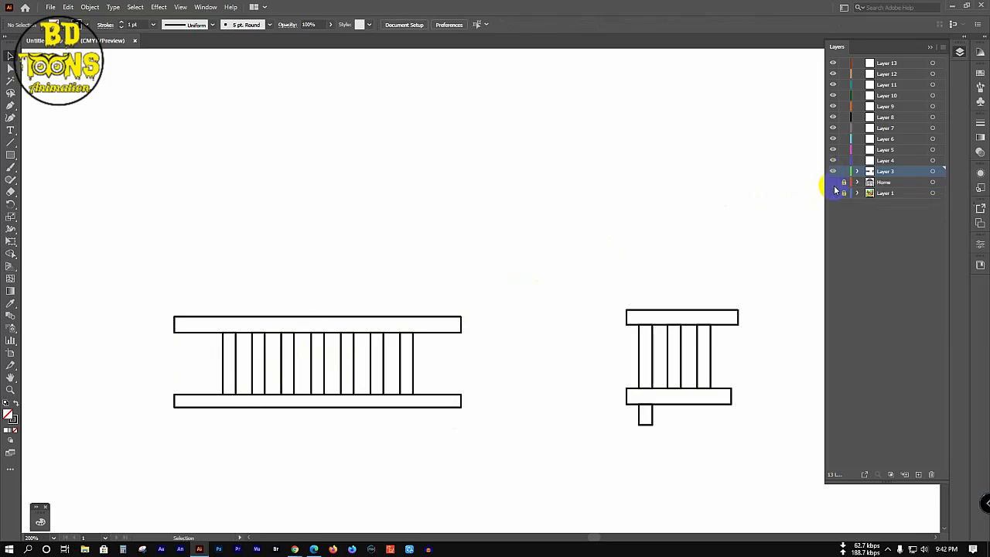
left_click(833, 183)
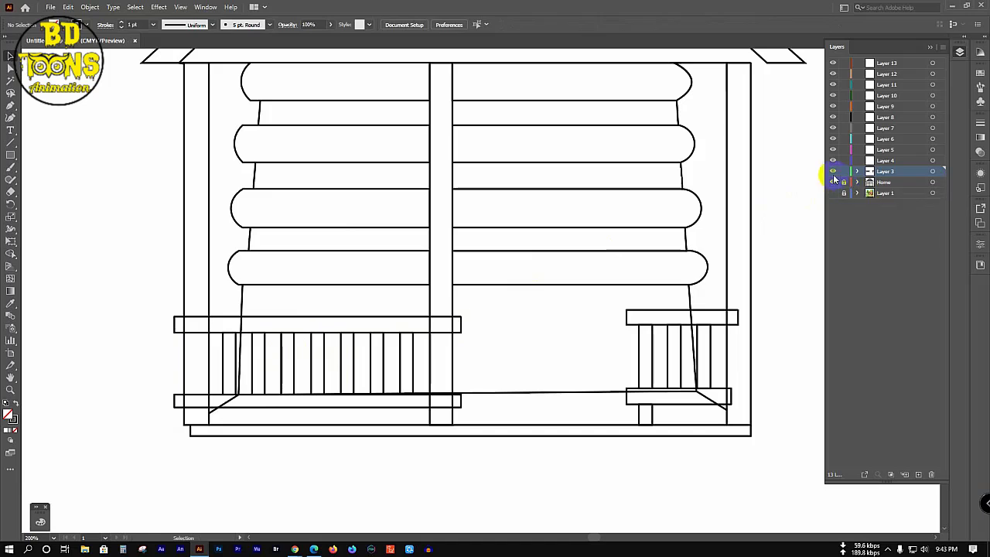
left_click(833, 171)
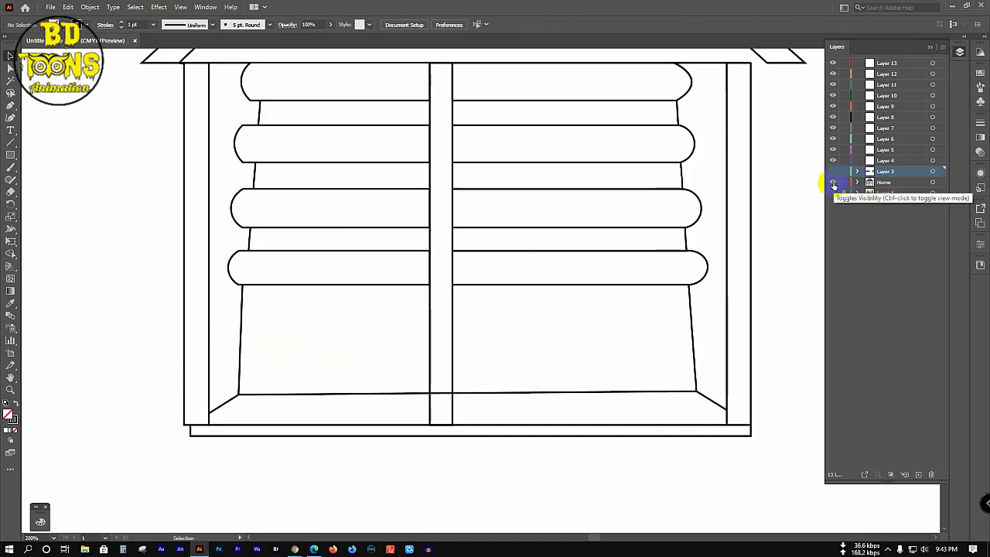
Step: Show the reference and fill the roof's trim shape with the reference's red using the Eyedropper
left_click(832, 193)
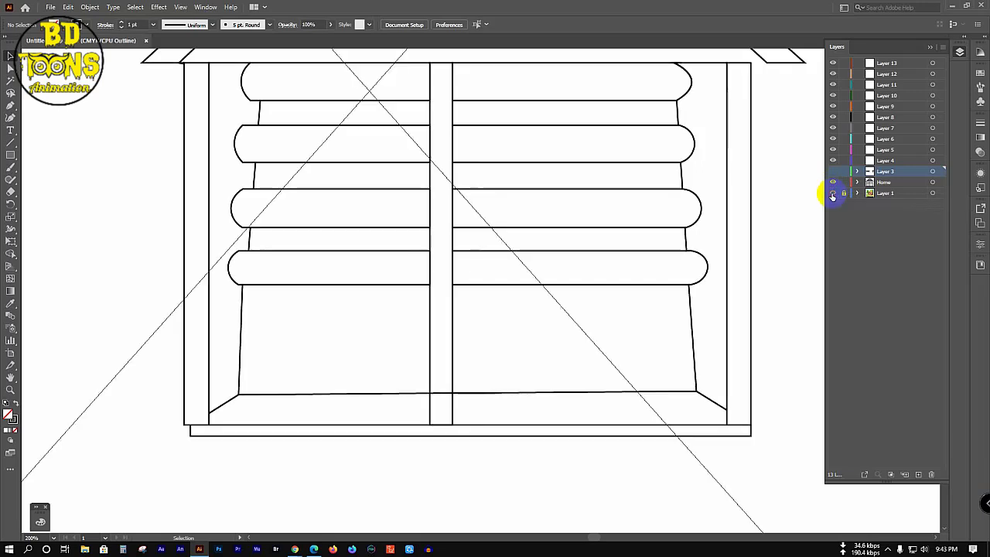
left_click(832, 193, "ctrl")
scroll(300, 328, "up", 5)
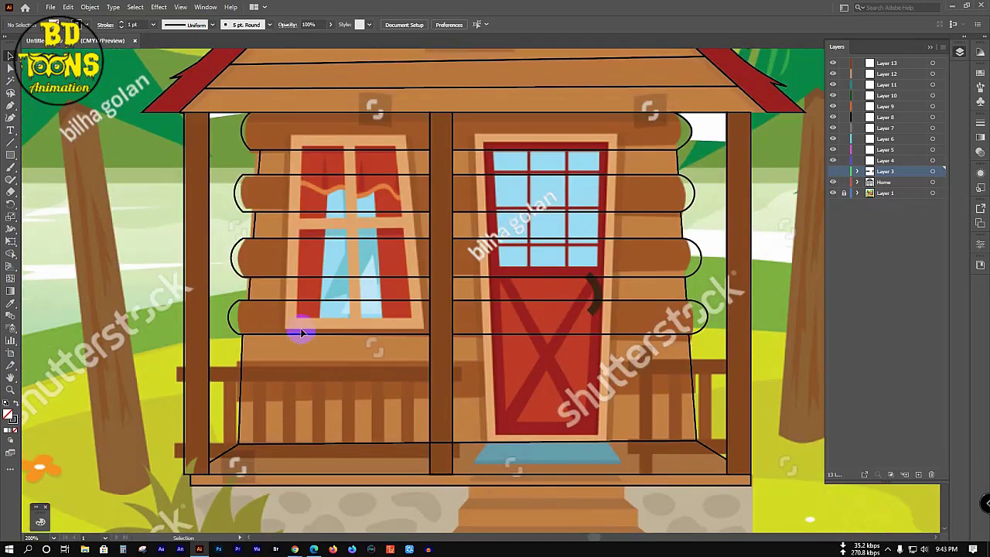
scroll(287, 329, "up", 5)
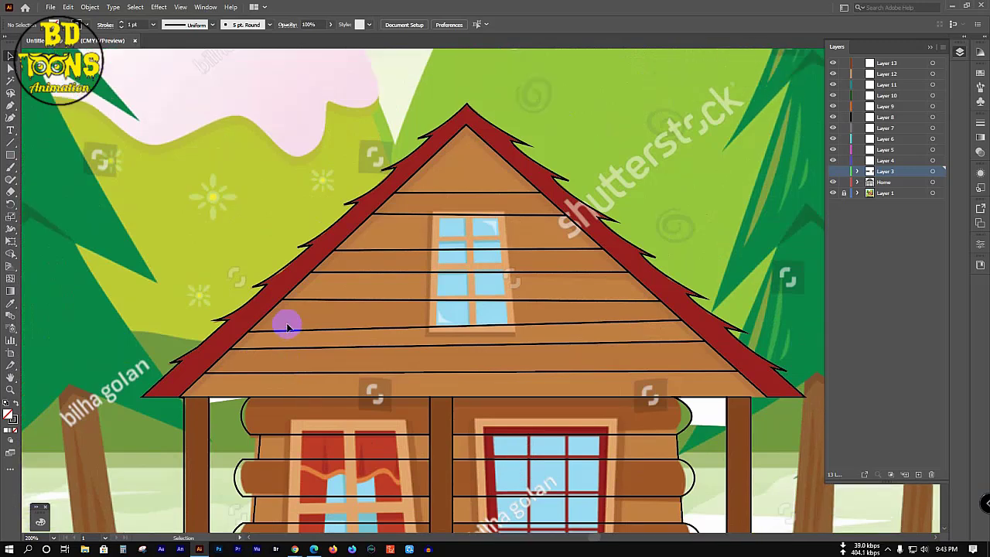
left_click(492, 124)
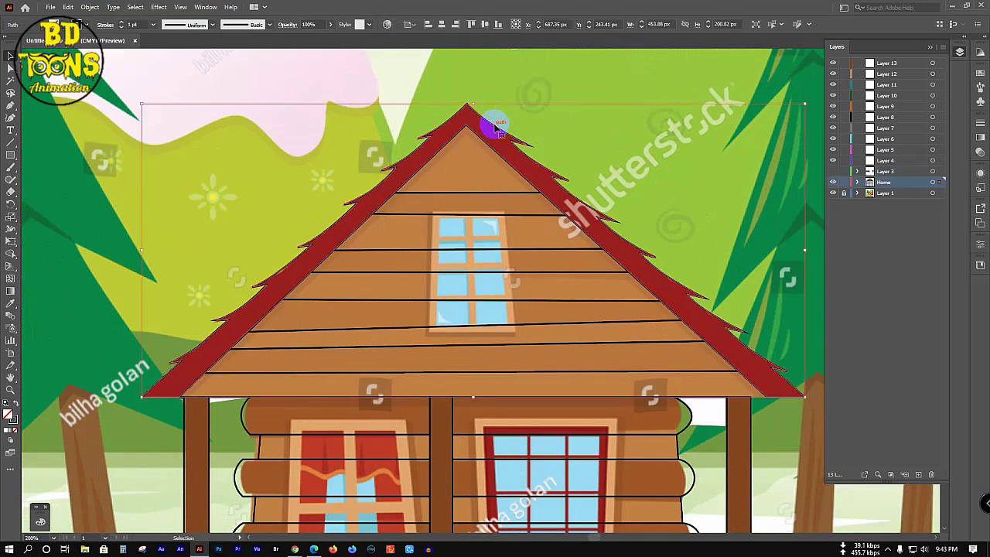
key("i")
left_click(496, 131)
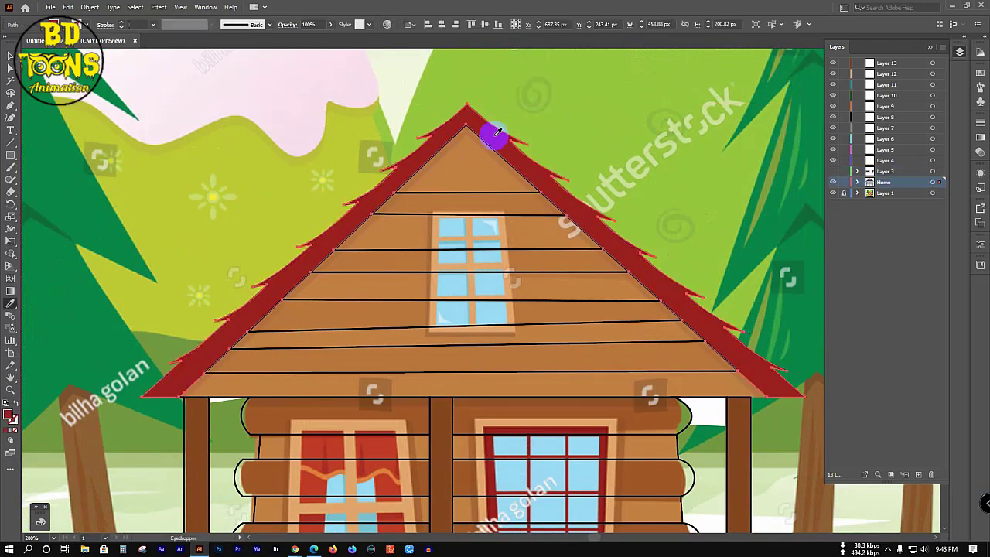
key("v")
left_click(550, 82)
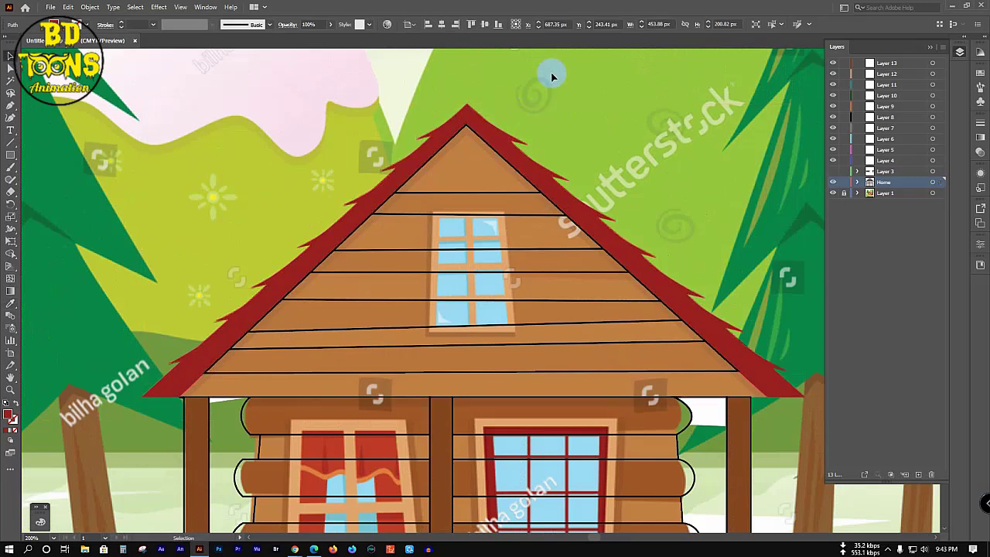
Step: Fill the left-side roof planks with the roof's brown sampled from the reference
left_click(499, 154)
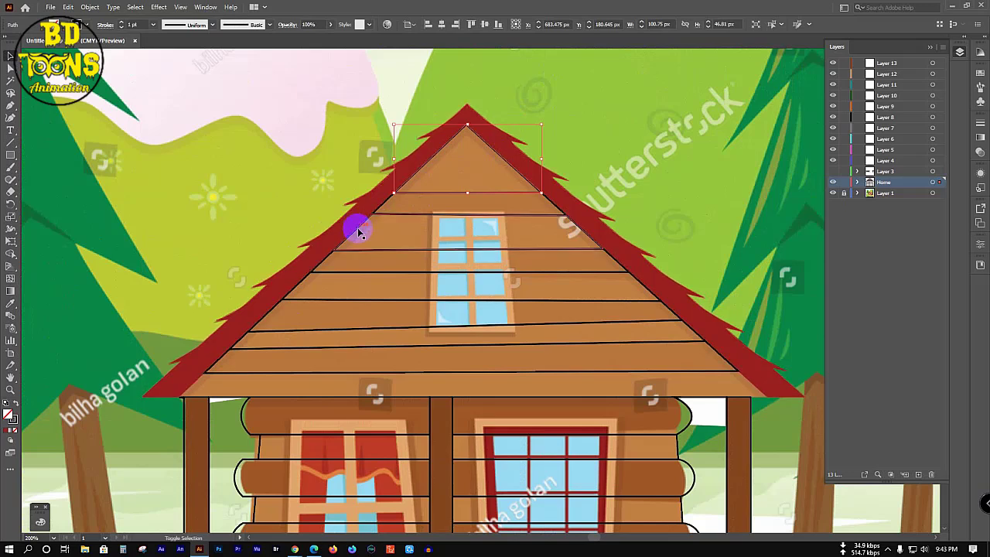
left_click(358, 231)
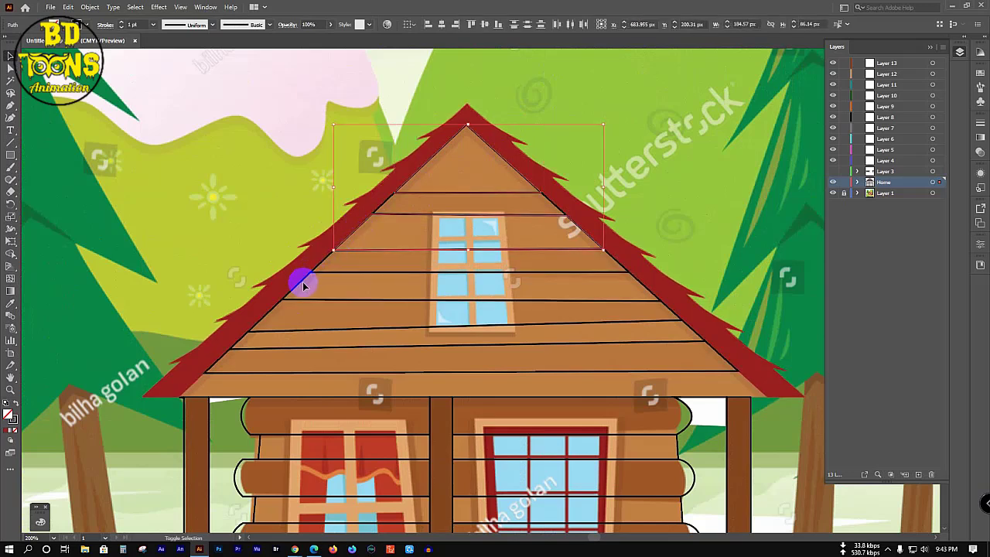
left_click(237, 346)
left_click(198, 381)
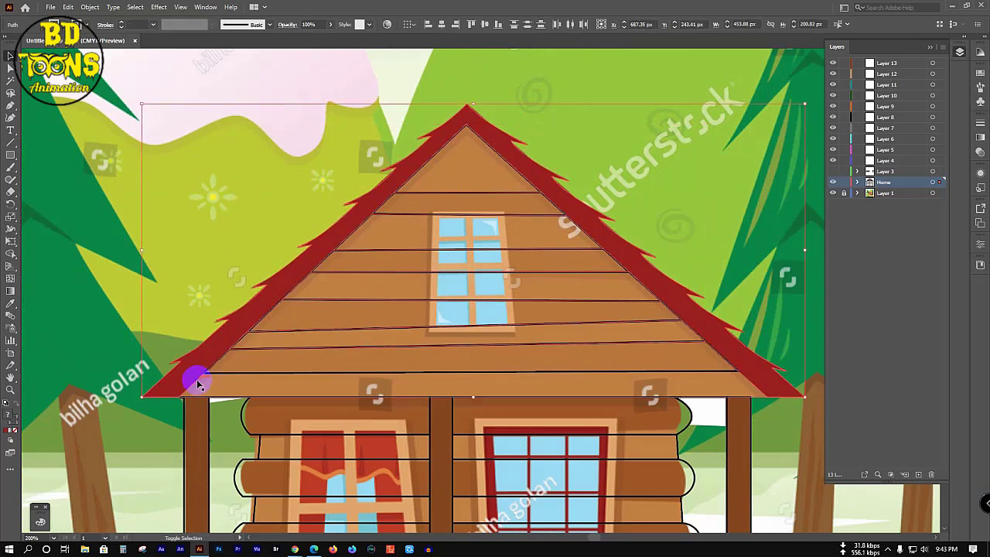
left_click(198, 380)
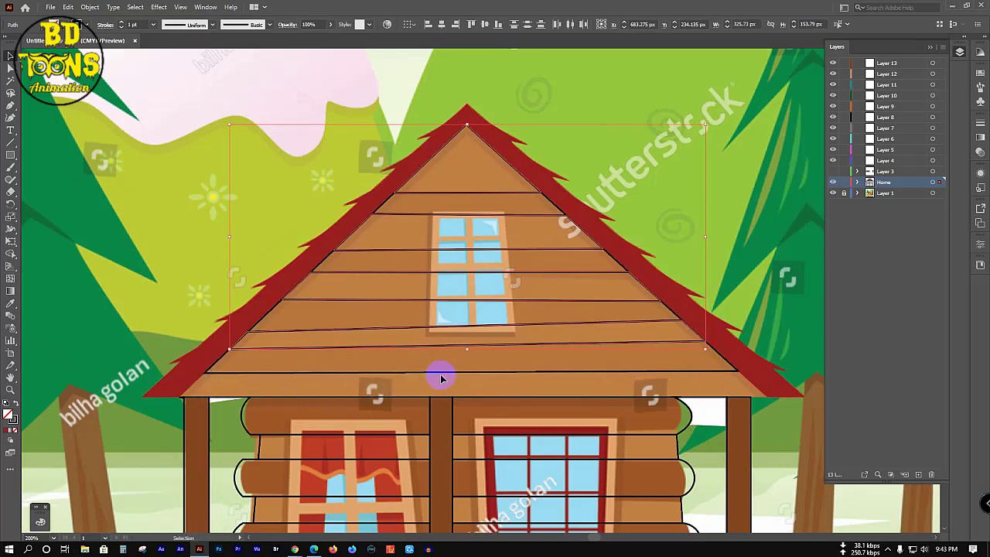
key("i")
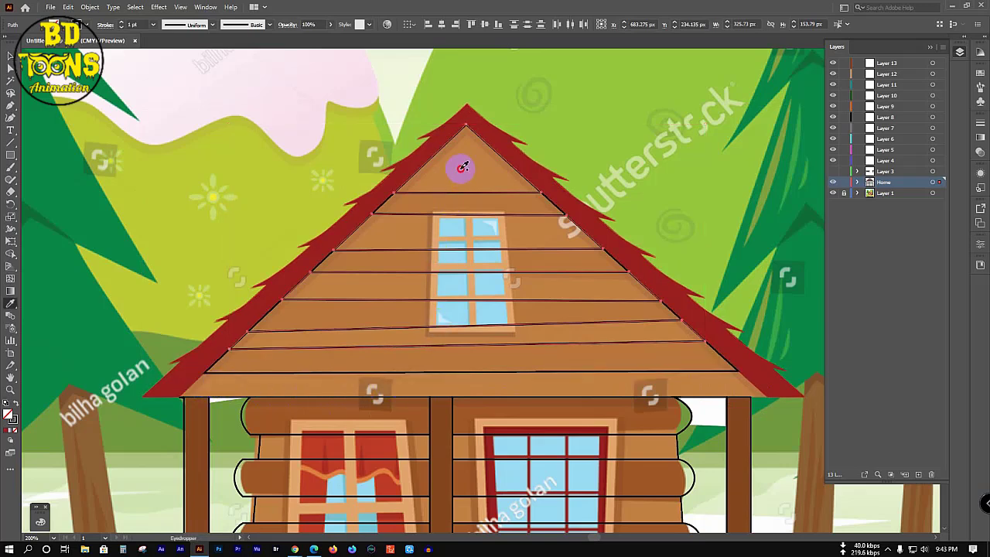
left_click(462, 166)
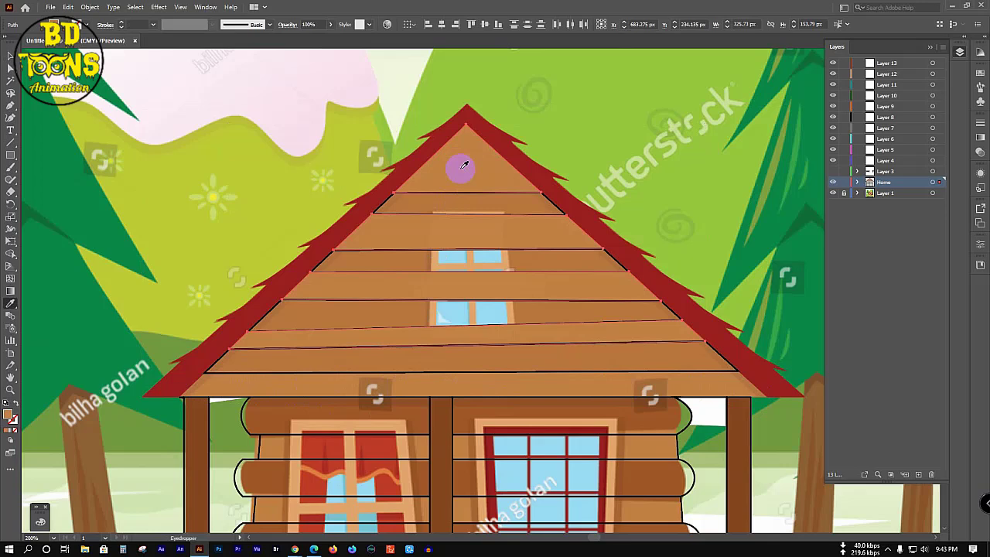
key("v")
left_click(743, 177)
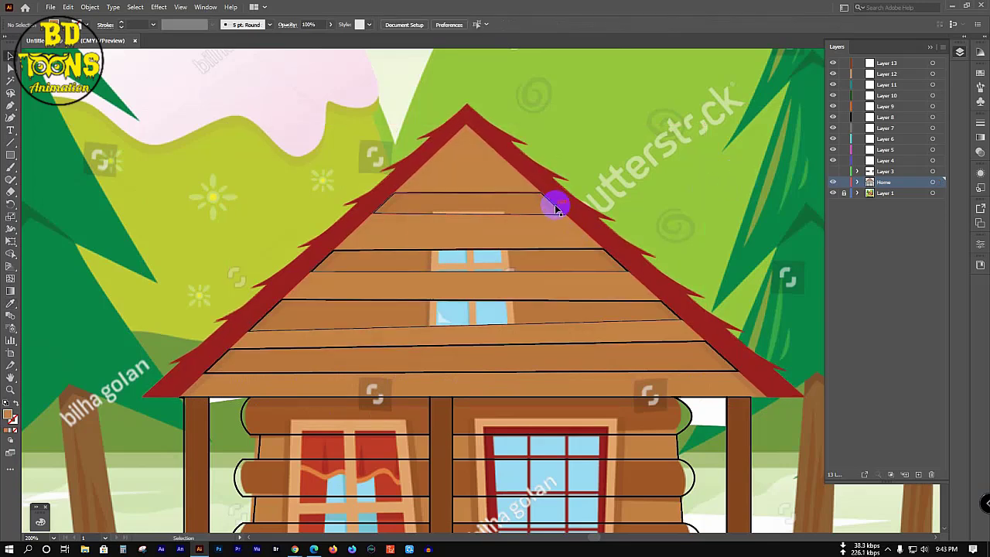
Step: Copy the finished plank fill onto the right-side roof planks
left_click(555, 207)
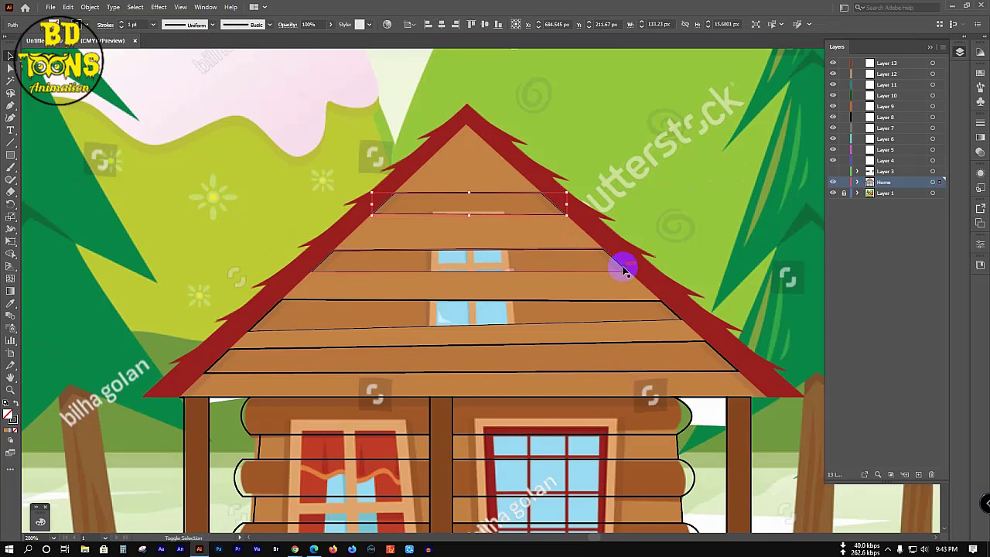
left_click(623, 268, "shift")
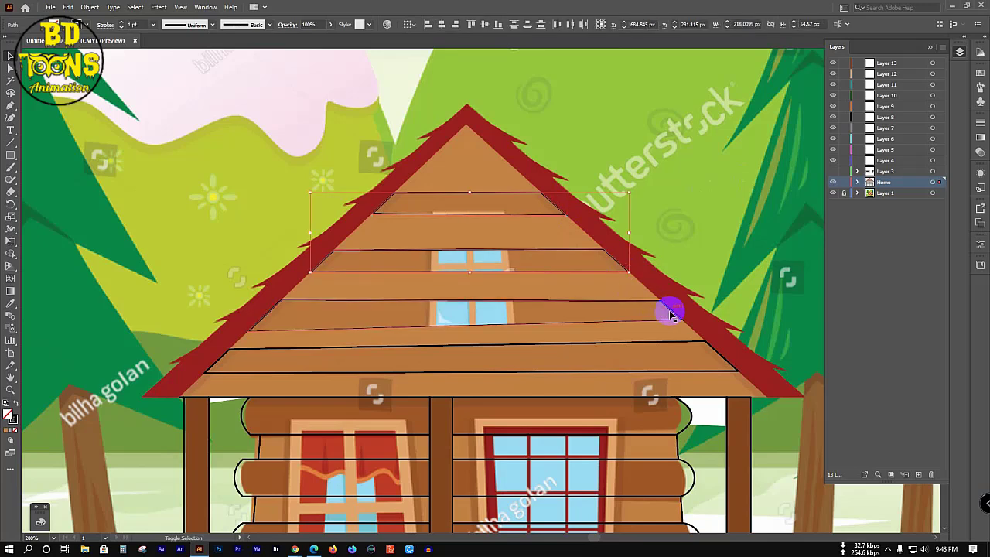
left_click(712, 352, "shift")
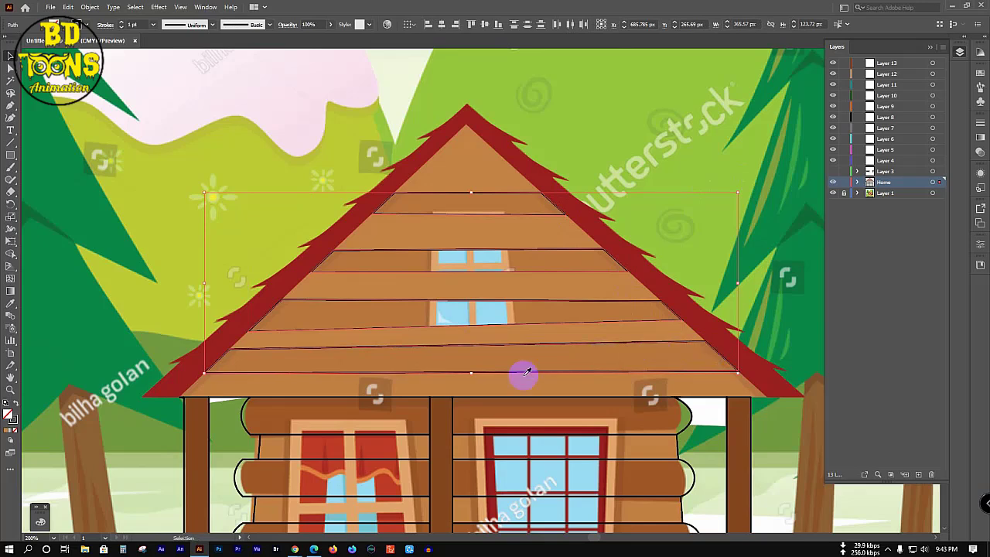
key("i")
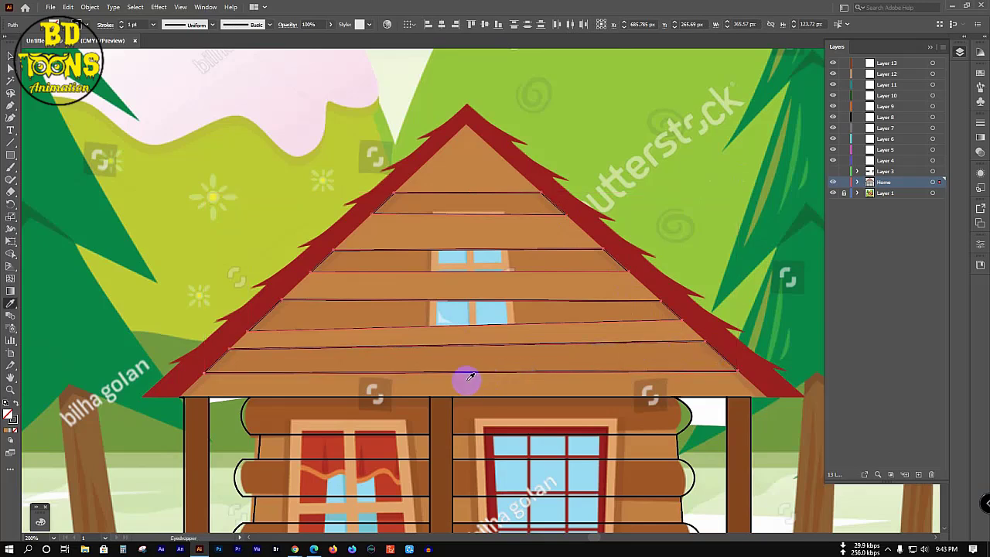
left_click(392, 257)
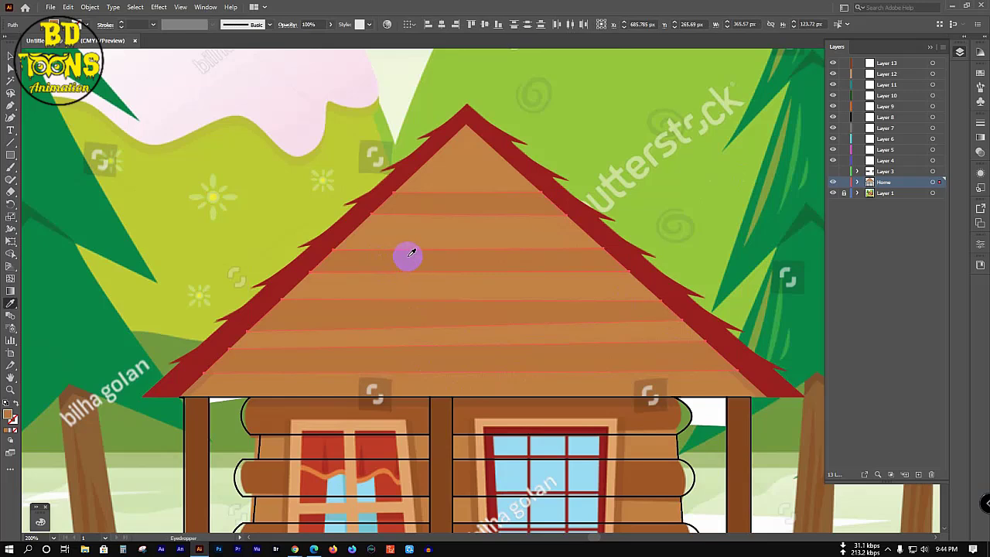
key("v")
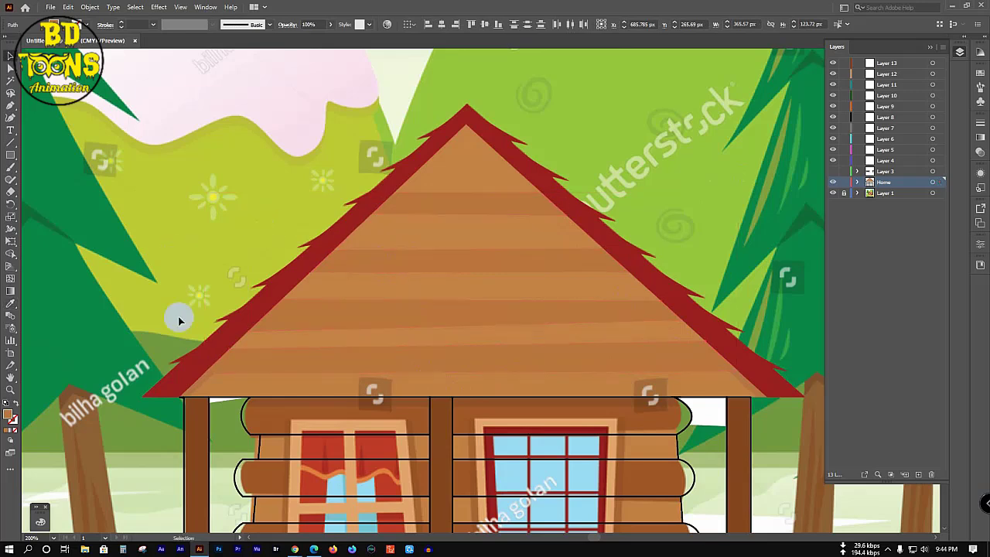
left_click(199, 394)
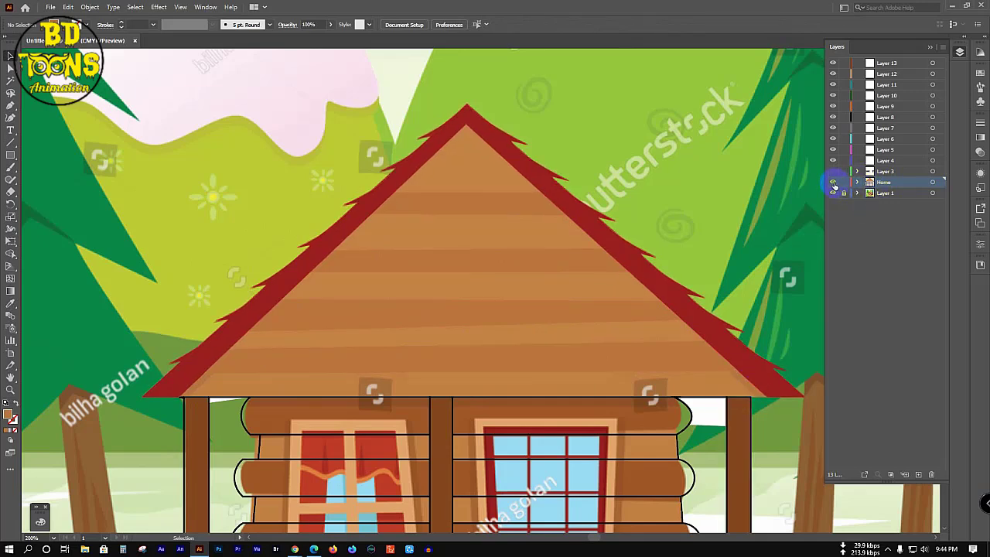
Step: Hide the reference layer and draw a Pen line beneath the roof's right edge
left_click(833, 184, "ctrl")
left_click(833, 193)
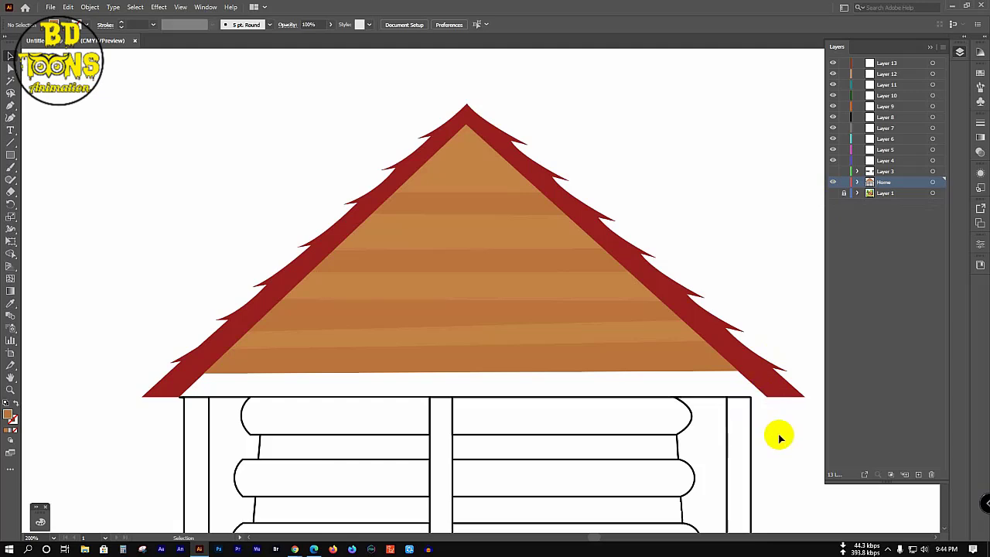
key("p")
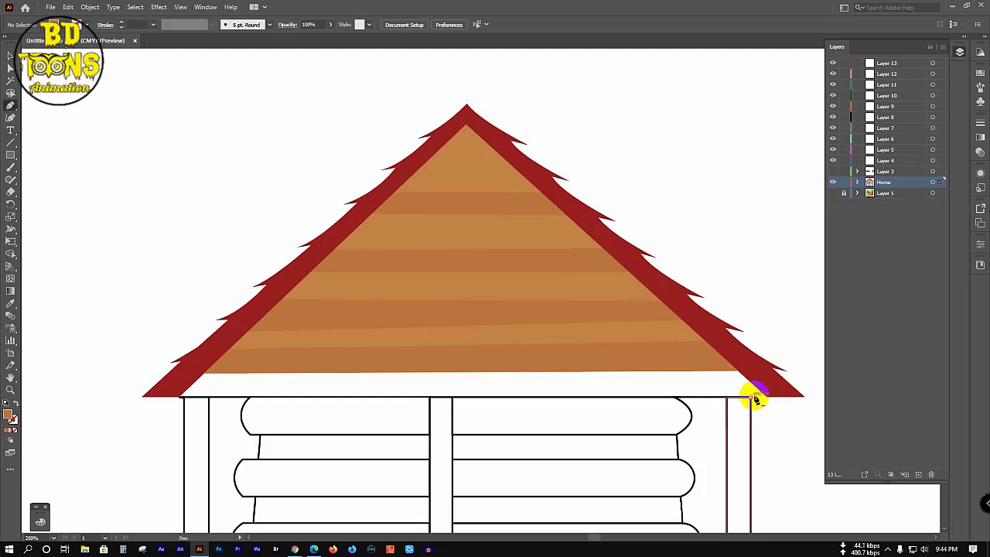
left_click(756, 397)
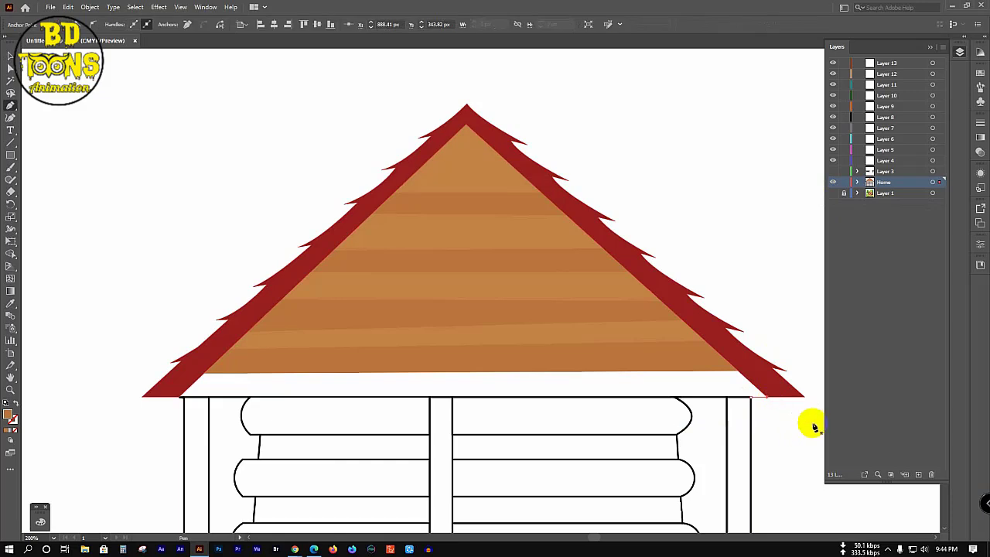
left_click(811, 419)
Step: Fill the strip between the roof and walls with Shape Builder
key("ctrl+a")
key("shift+m")
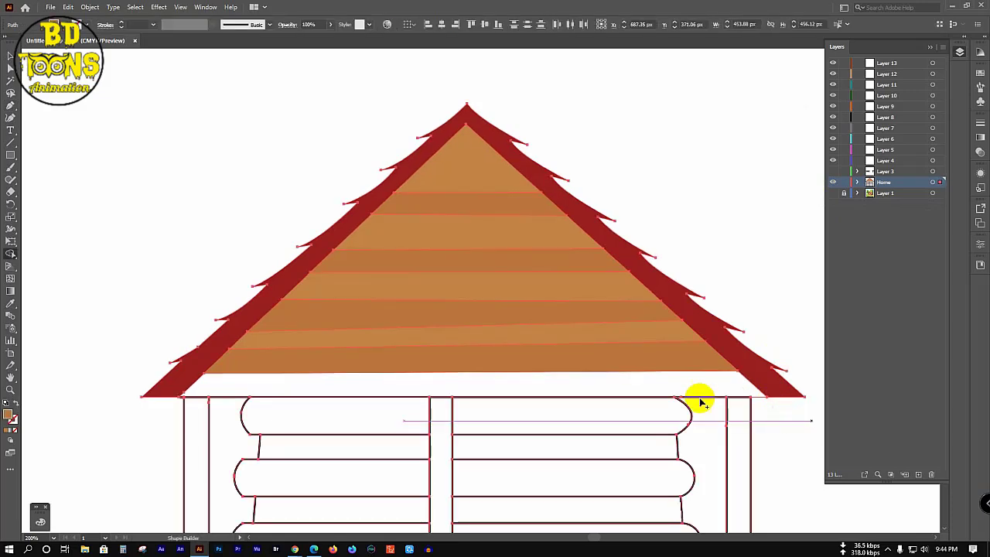
left_click(602, 389)
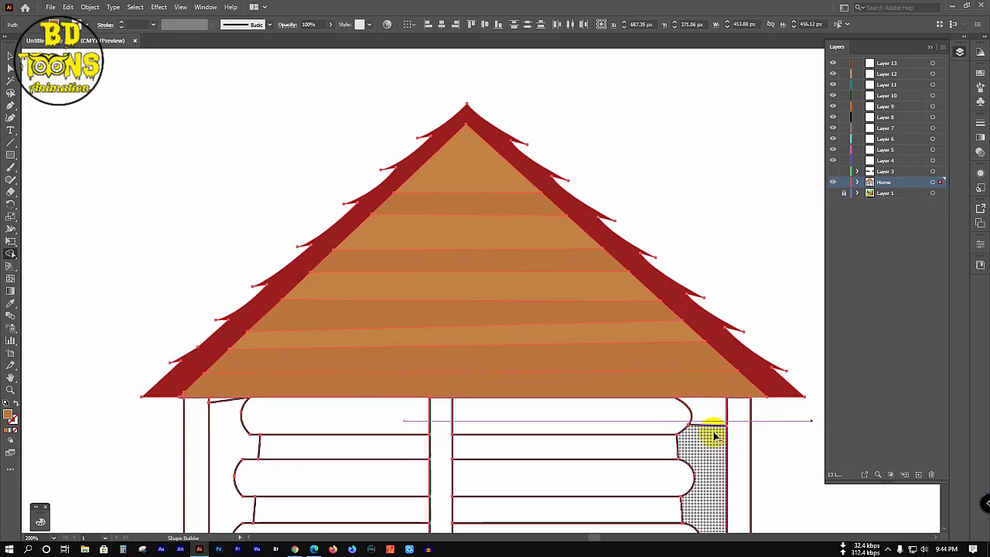
left_click(217, 404)
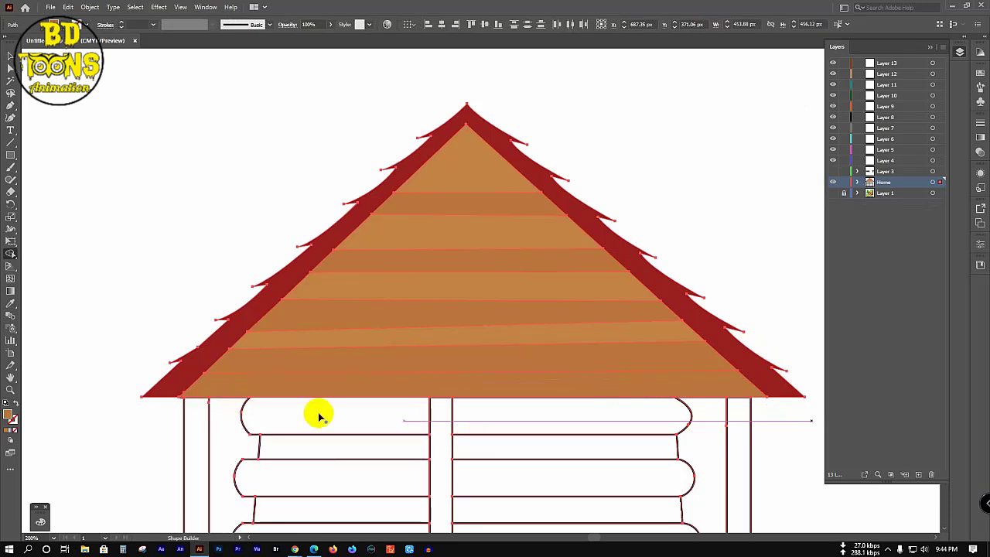
Step: Give the bottom roof stripe the lighter orange sampled near the roof peak
key("v")
left_click(283, 369)
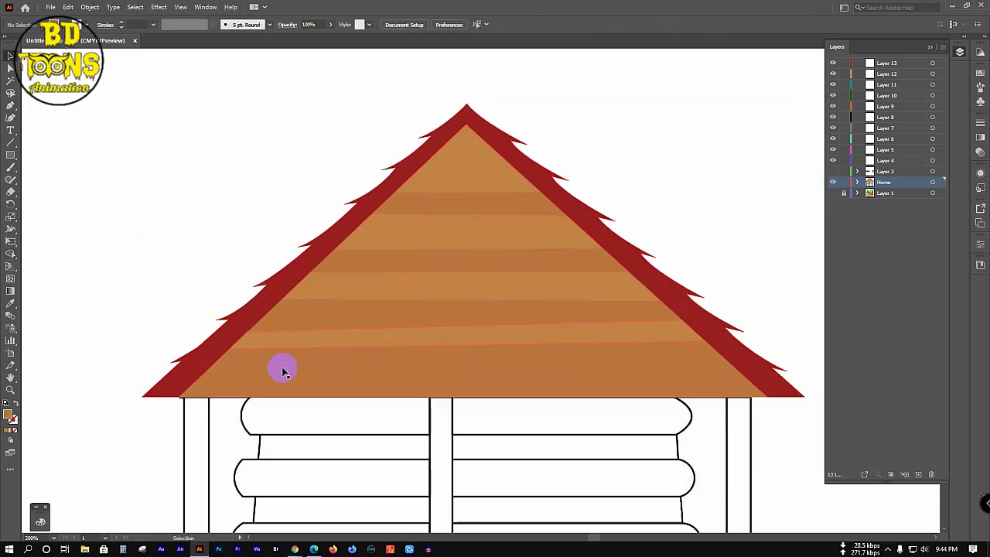
left_click(284, 386)
key("i")
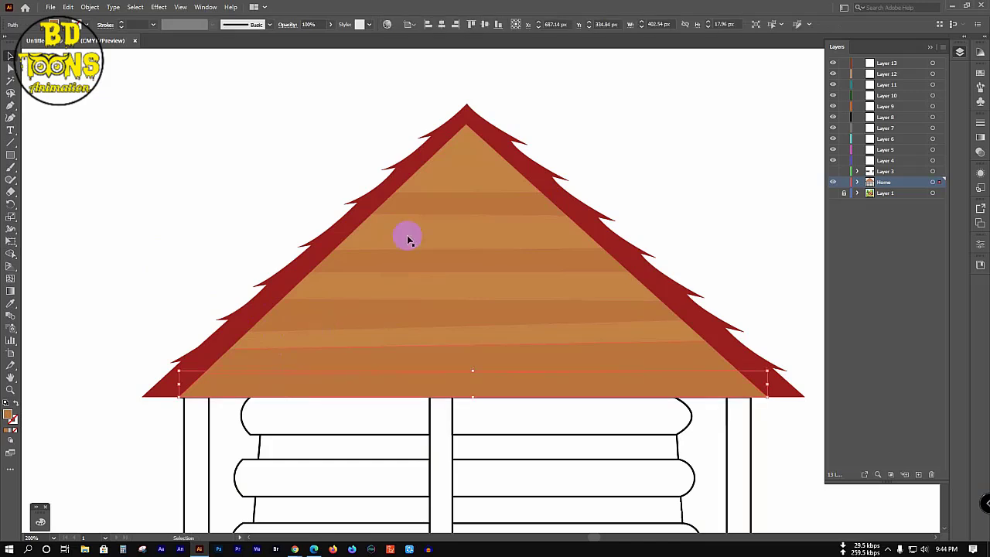
left_click(461, 159)
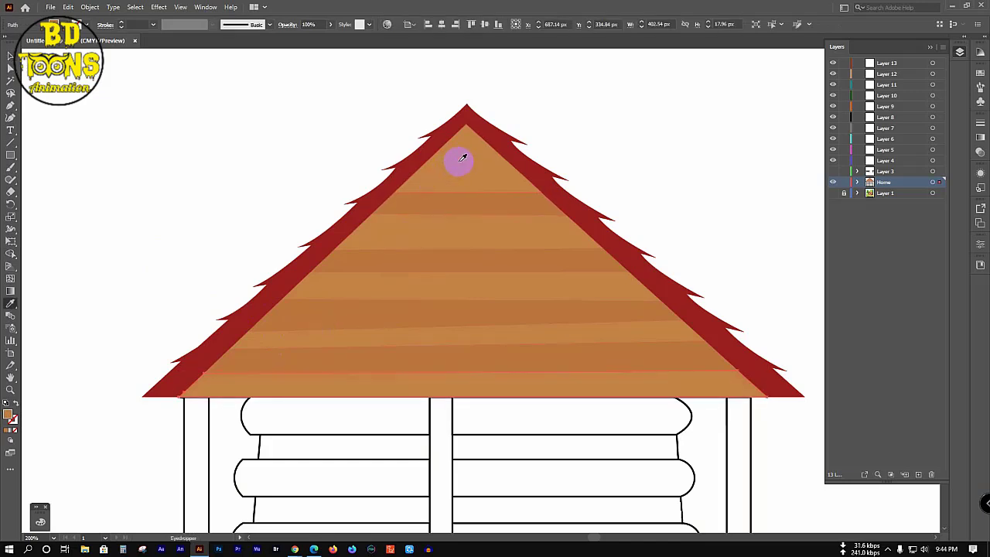
key("v")
left_click(197, 189)
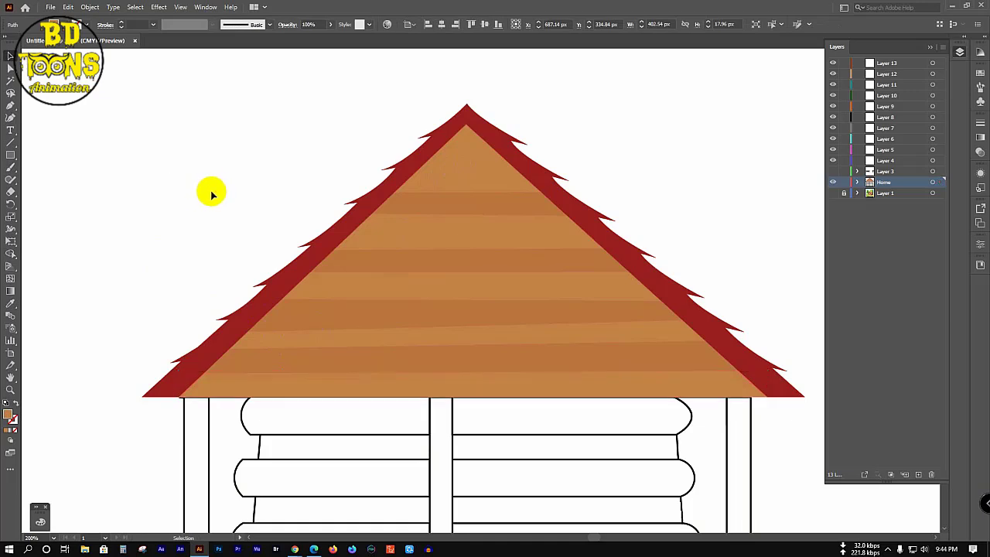
Step: Show the cabin reference image layer again
scroll(228, 217, "down", 4)
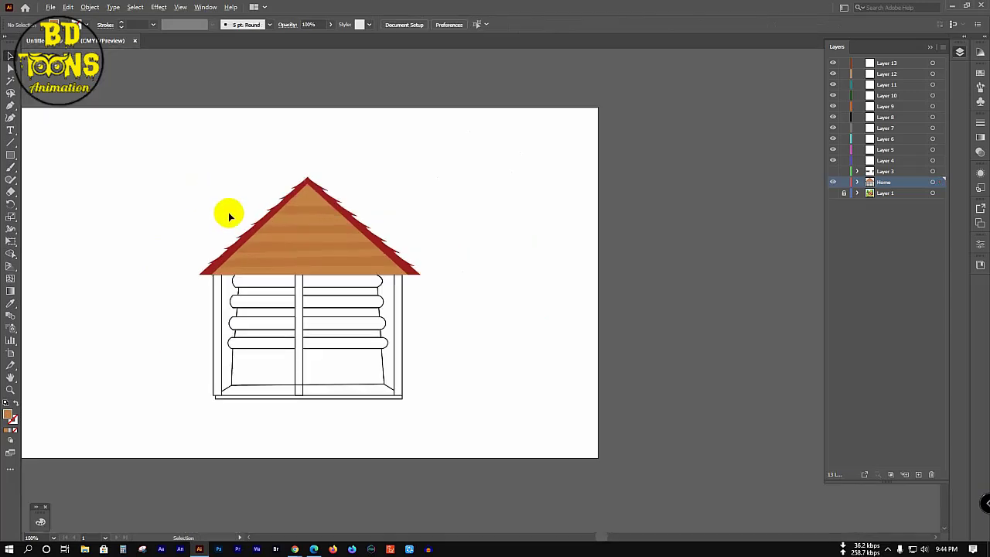
scroll(201, 232, "up", 2)
left_click(848, 204)
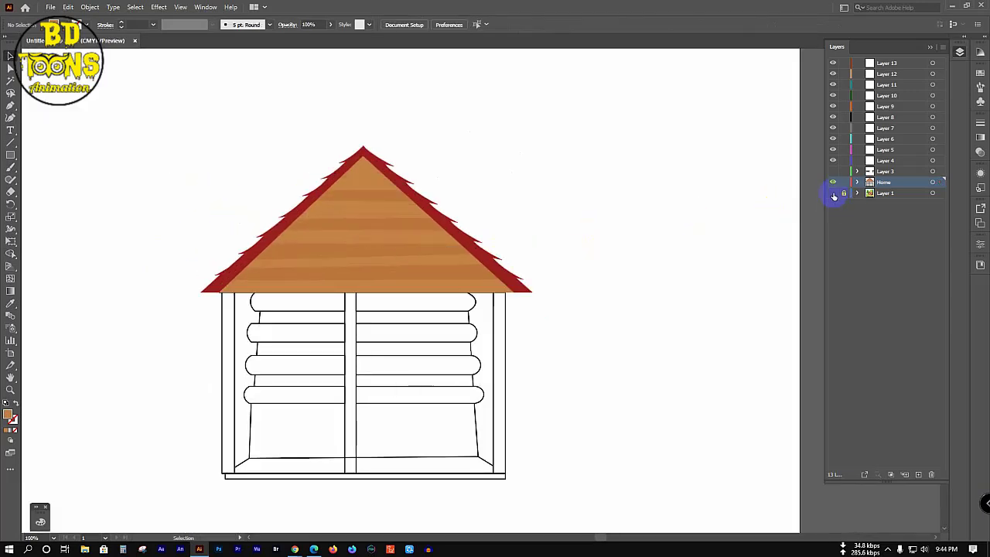
left_click(833, 192)
Step: Fill the four left and four right wall logs with the reference brown using the Eyedropper
scroll(255, 359, "up", 2)
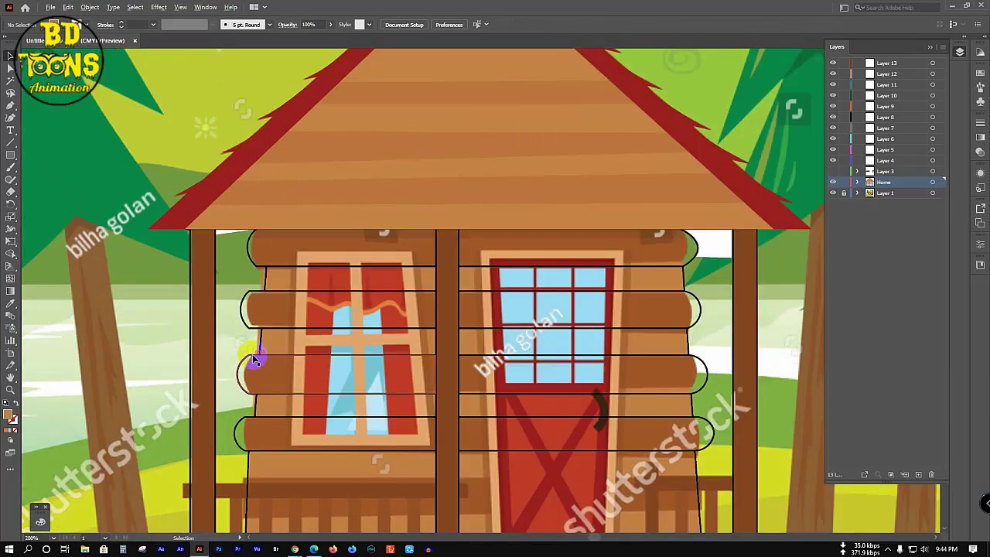
left_click(251, 244)
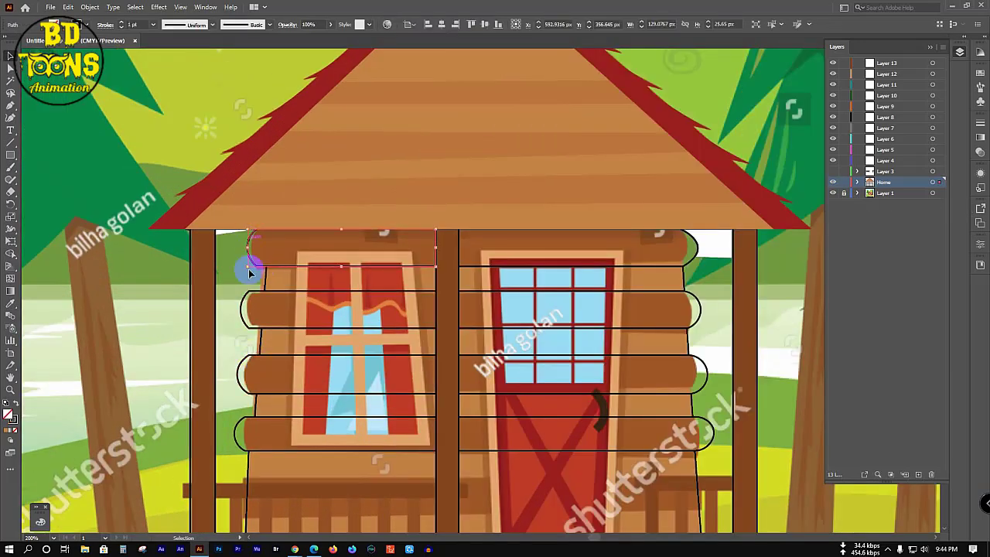
left_click(242, 311, "shift")
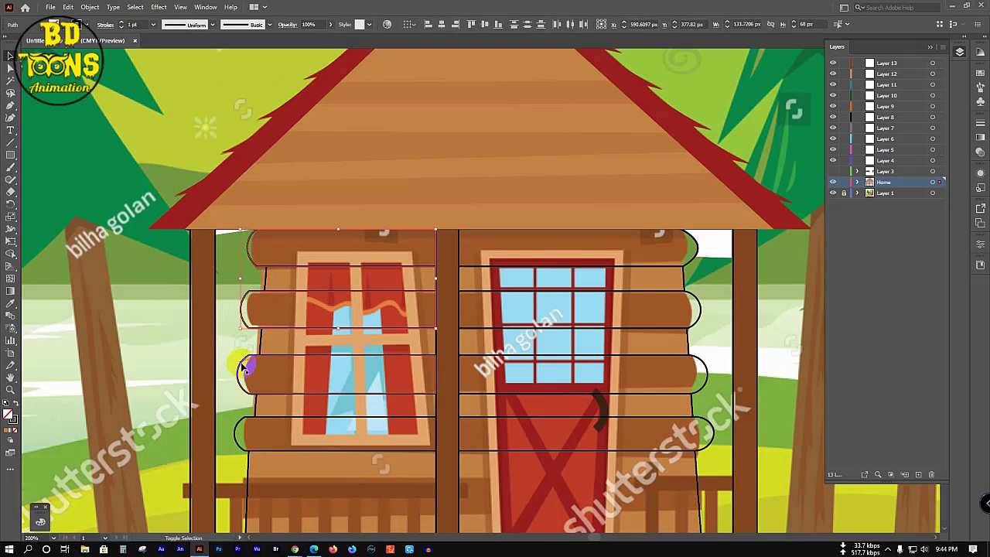
left_click(246, 362, "shift")
left_click(239, 429, "shift")
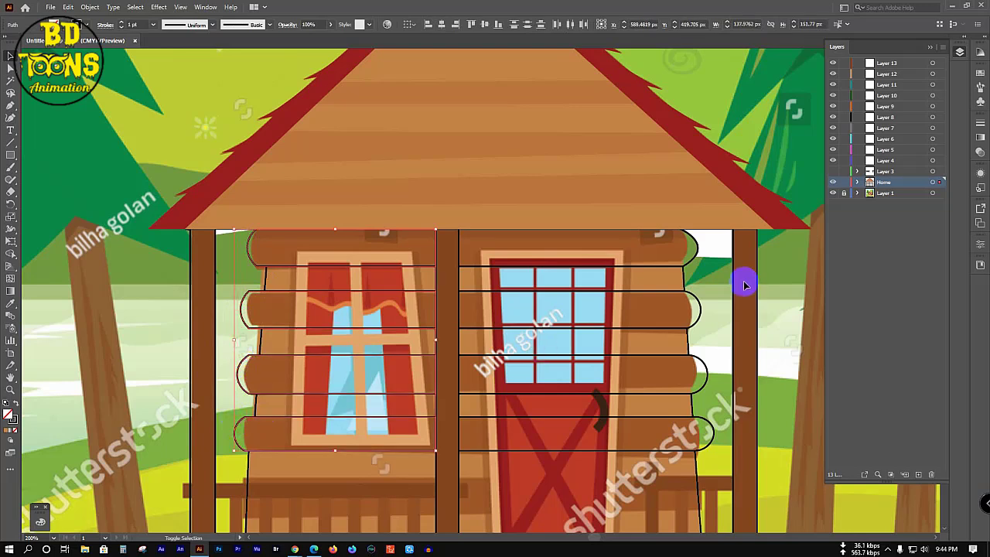
left_click(696, 257, "shift")
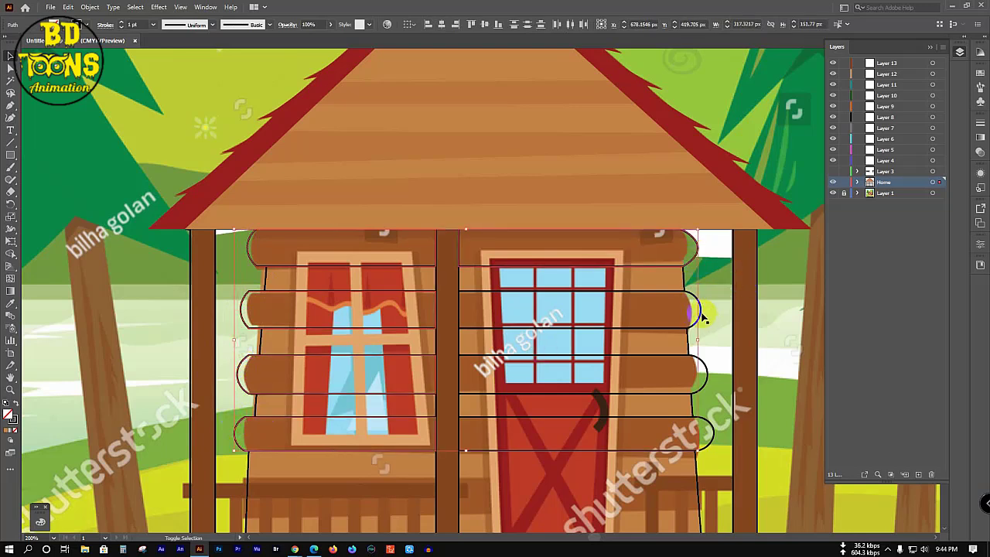
left_click(703, 316, "shift")
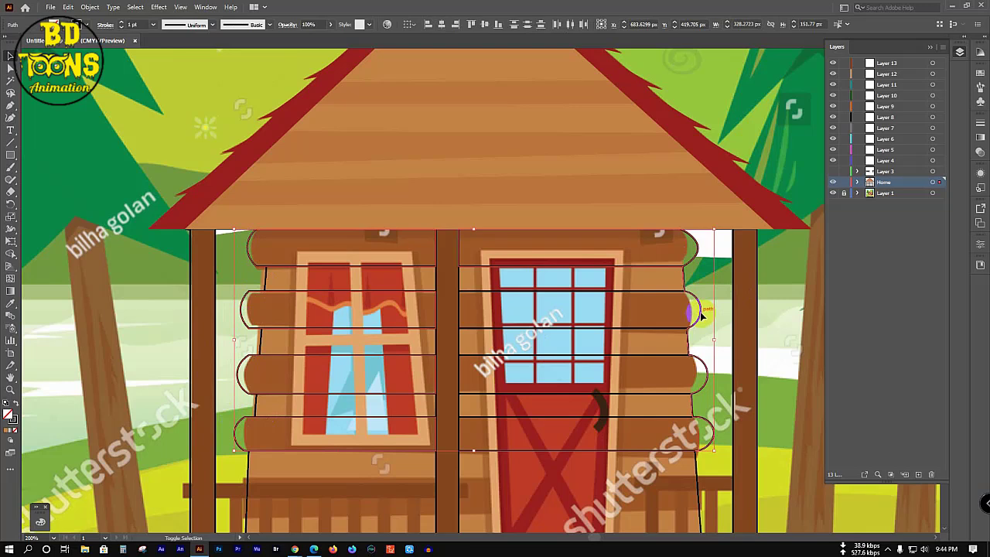
left_click(671, 297, "shift")
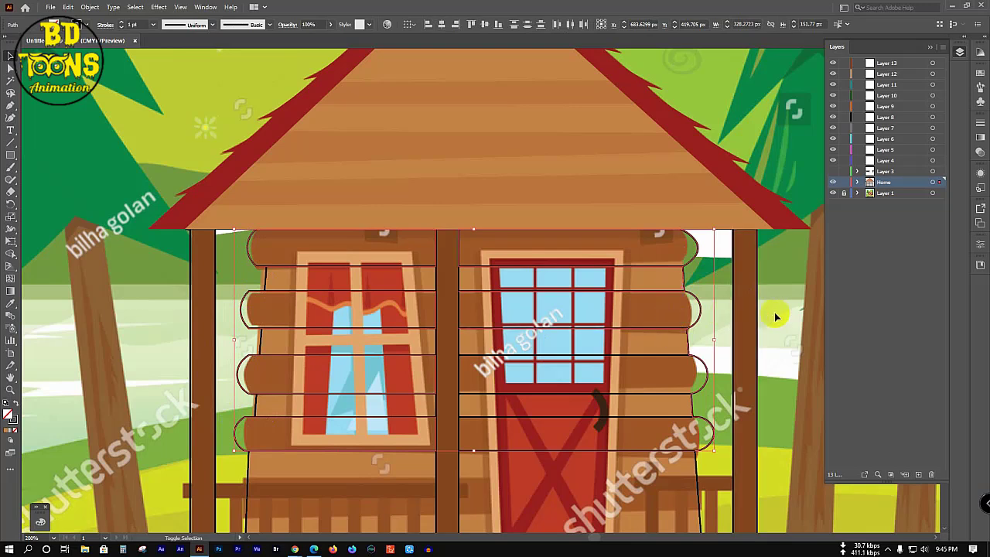
left_click(672, 281, "shift")
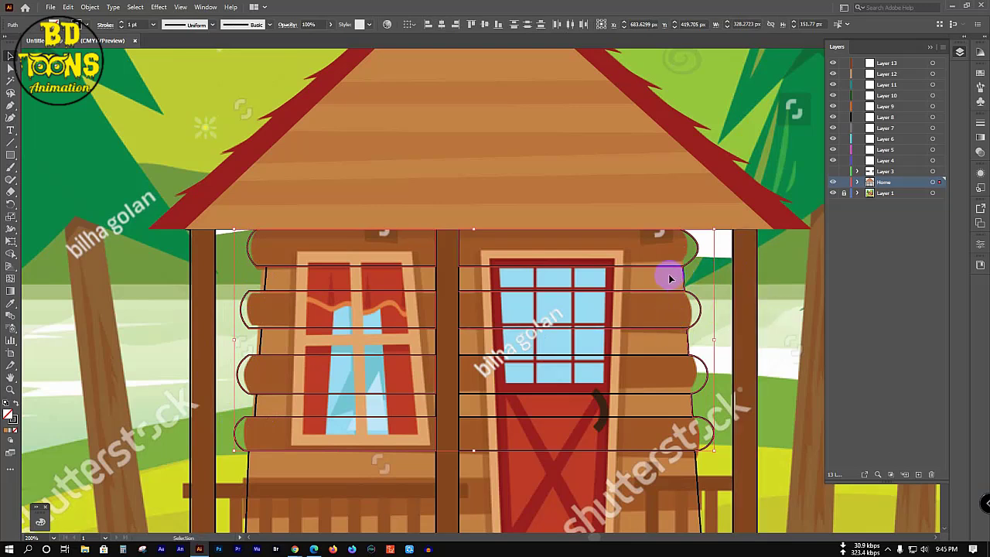
key("i")
left_click(426, 244)
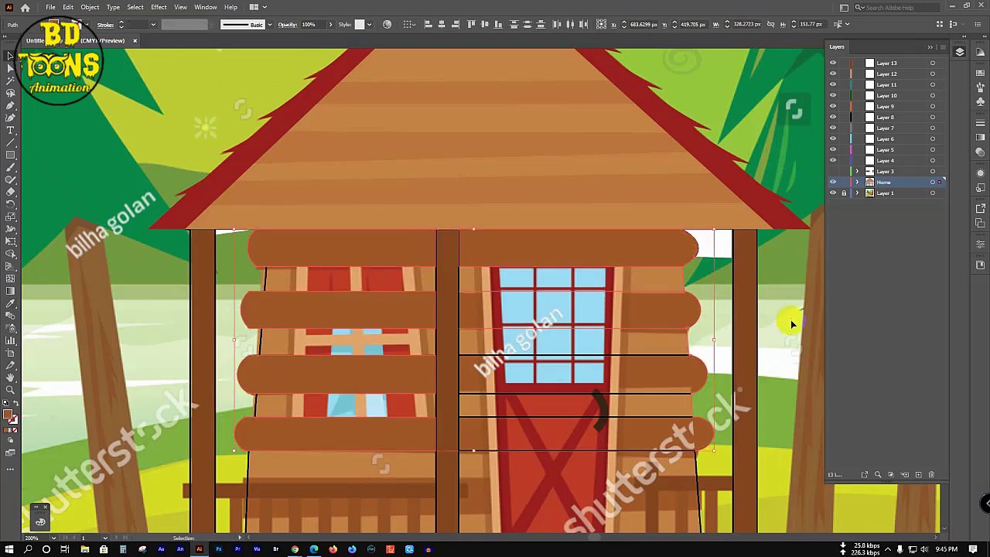
key("v")
left_click(789, 320)
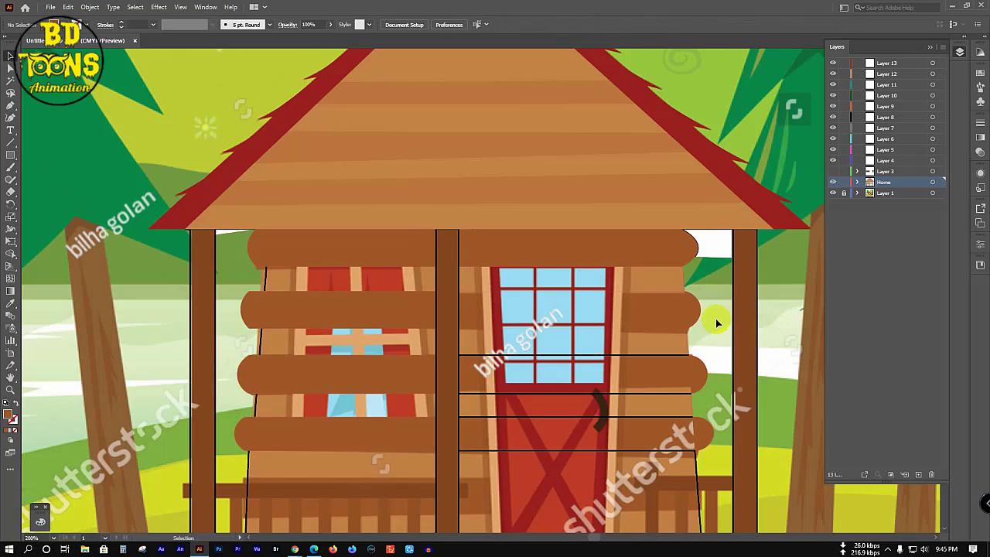
Step: Zoom in on the logs, test-move one and undo it, then switch to Outline view
left_click(648, 250)
left_click(690, 315)
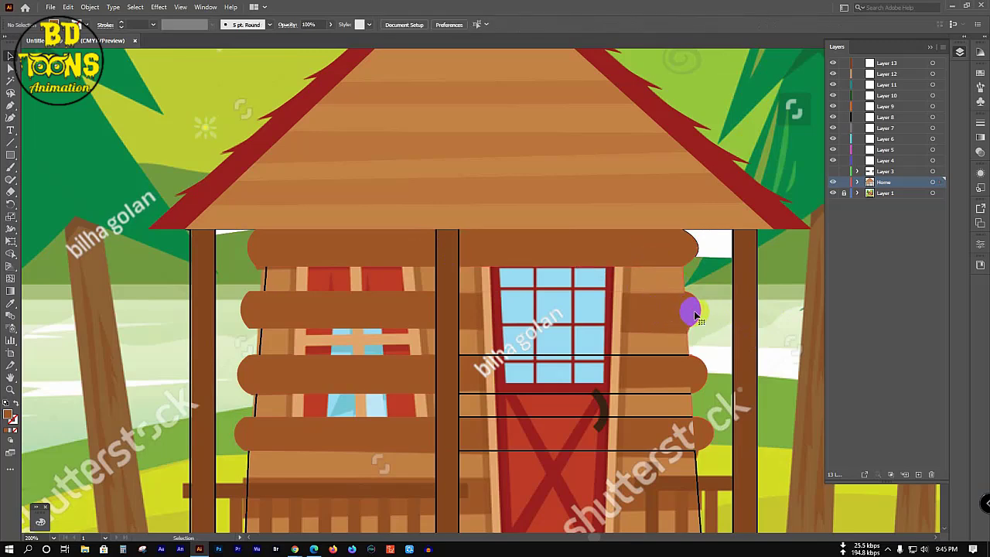
key("ctrl+plus")
key("ctrl+plus")
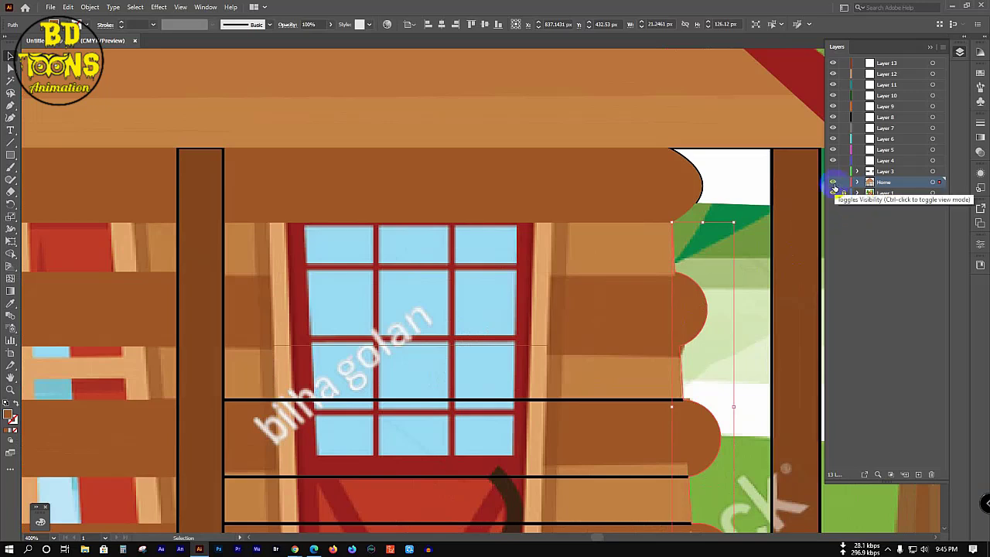
left_click_drag(276, 287, 267, 324)
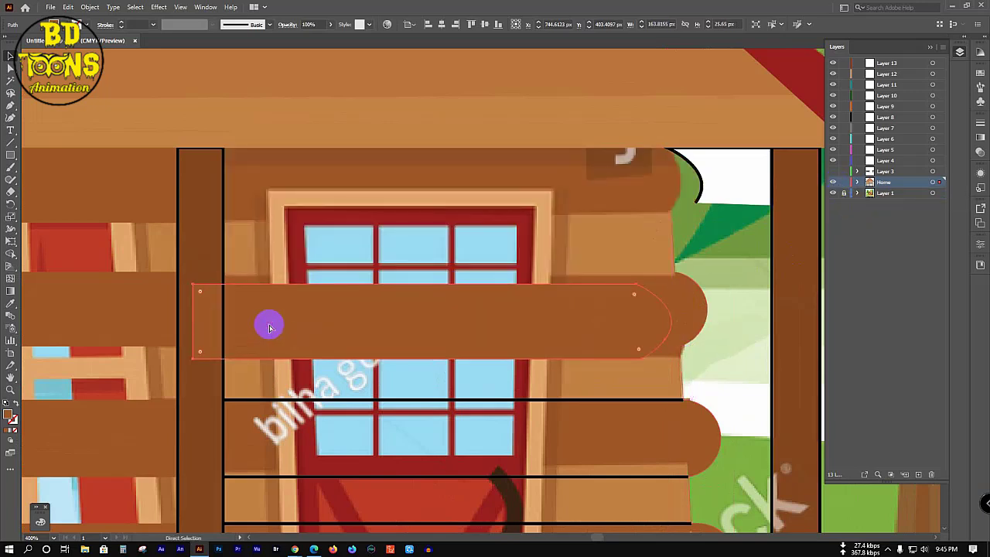
key("ctrl+z")
left_click(255, 373)
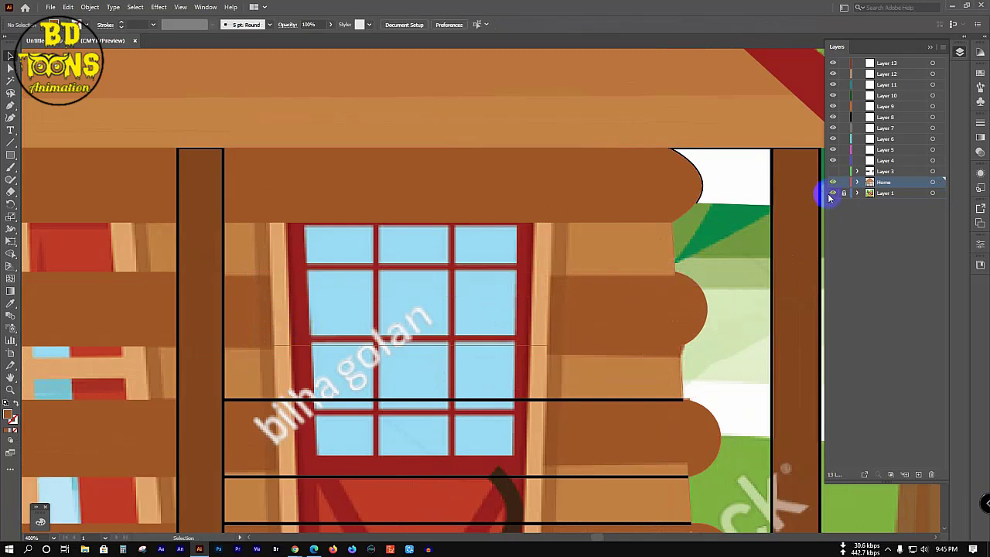
key("ctrl+y")
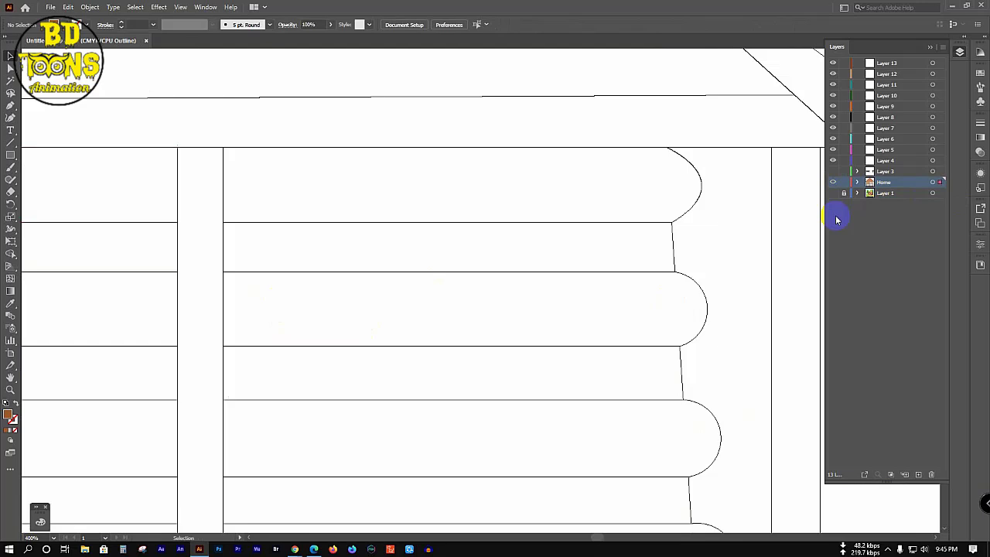
Step: Merge the right-wall log bands with their rounded ends using Shape Builder
key("ctrl+a")
key("shift+m")
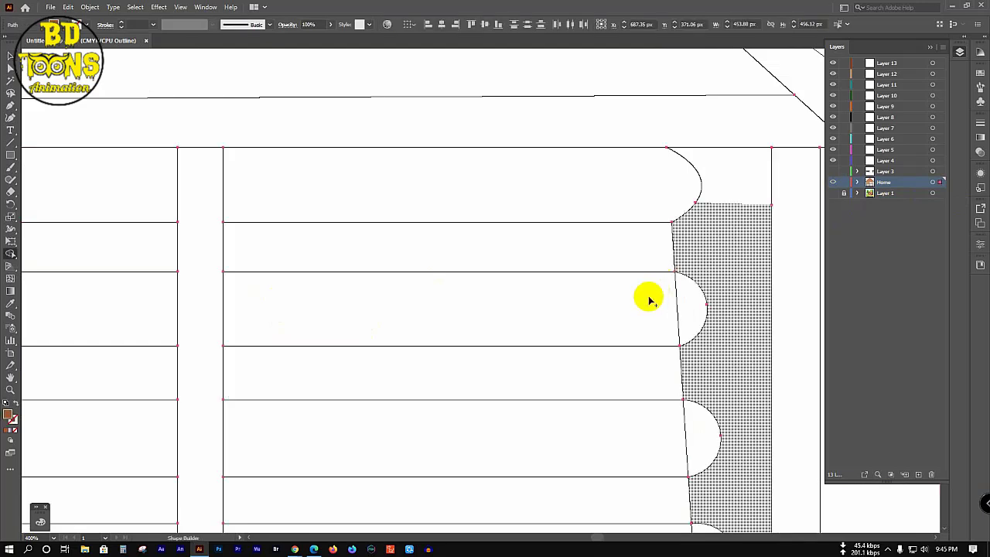
left_click_drag(385, 310, 693, 309)
mouse_move(371, 429)
left_mouse_down()
mouse_move(697, 440)
mouse_move(658, 430)
left_mouse_up()
scroll(658, 429, "down", 4)
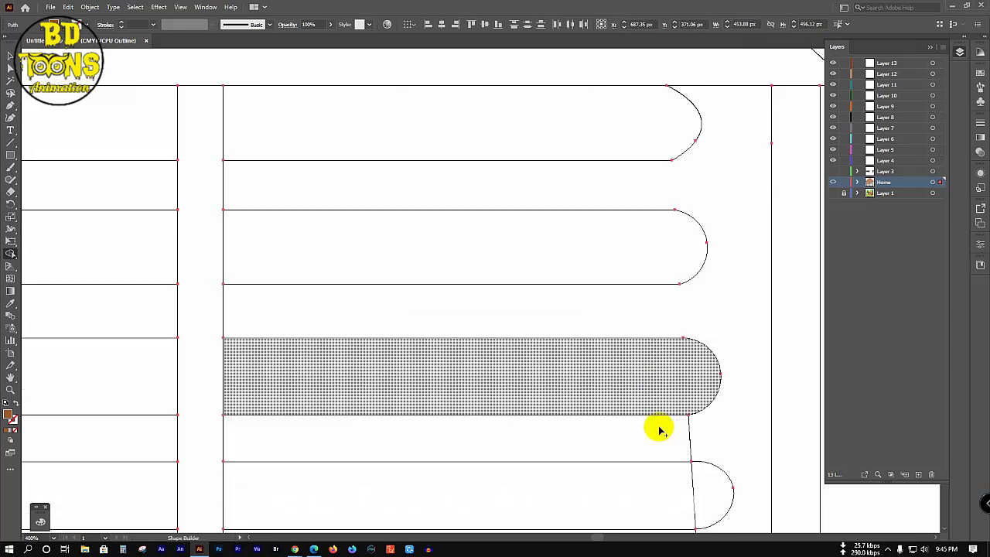
mouse_move(494, 436)
left_mouse_down()
mouse_move(696, 431)
mouse_move(612, 435)
left_mouse_up()
scroll(612, 435, "down", 2)
scroll(612, 435, "down", 2)
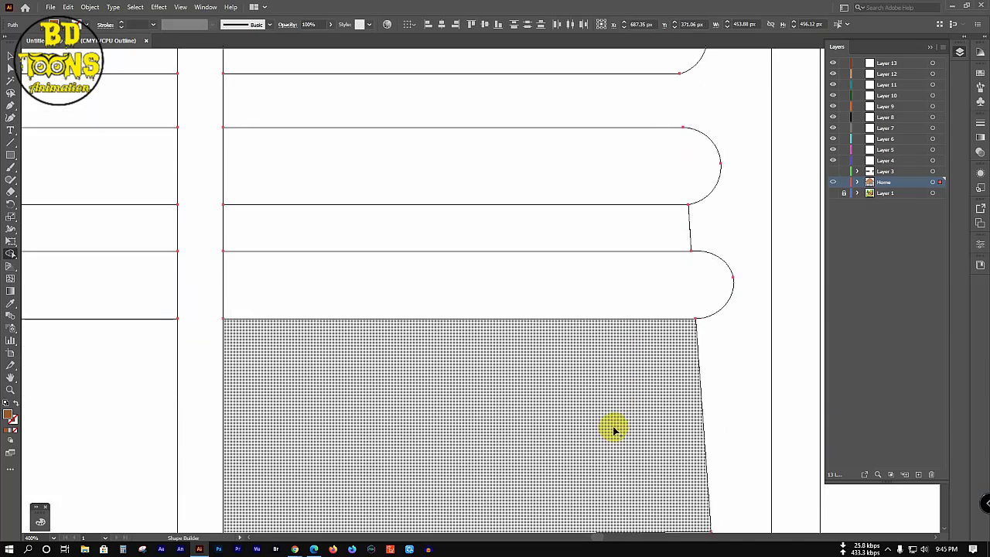
scroll(613, 429, "up", 3)
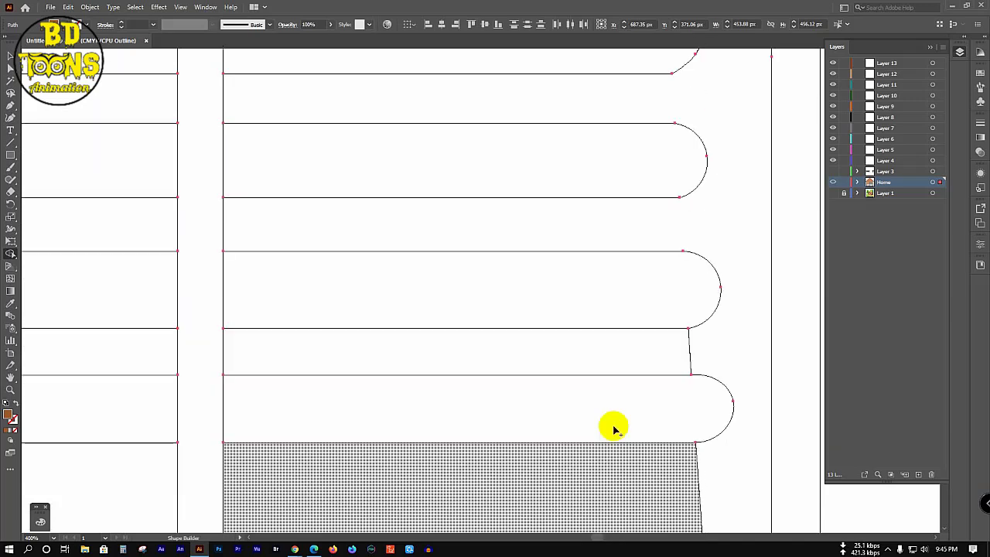
Step: Draw connecting segments joining the open arc endpoints at the log ends
key("minus")
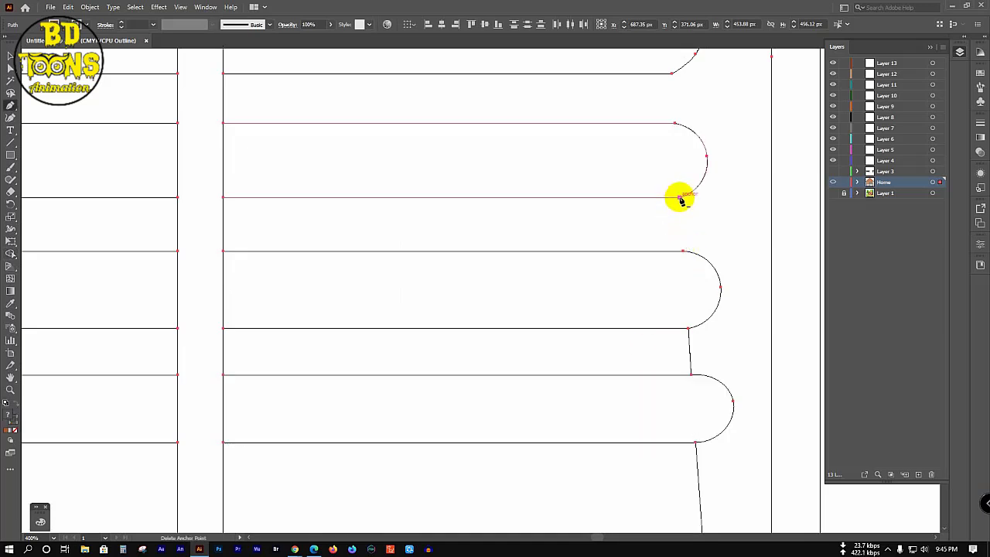
left_click(680, 198)
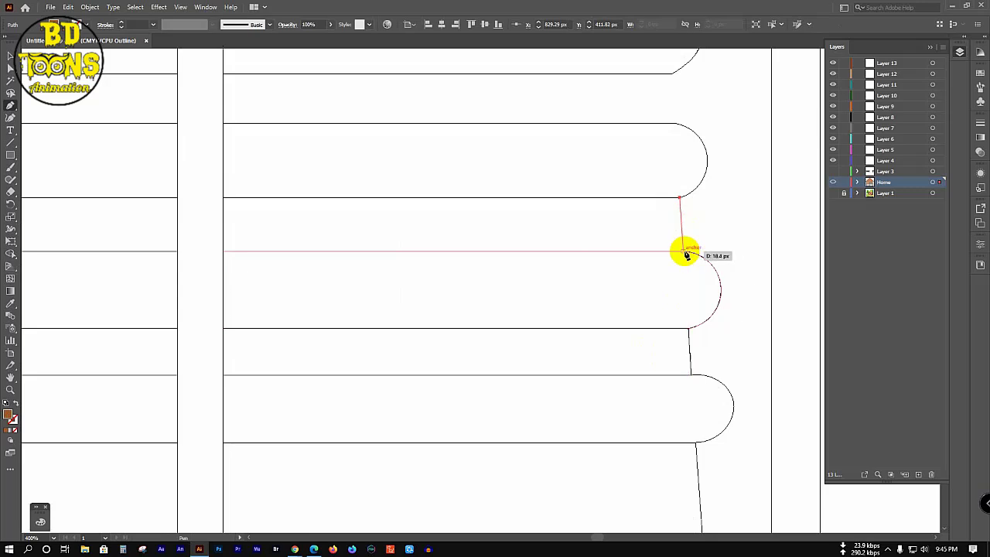
left_click(683, 253)
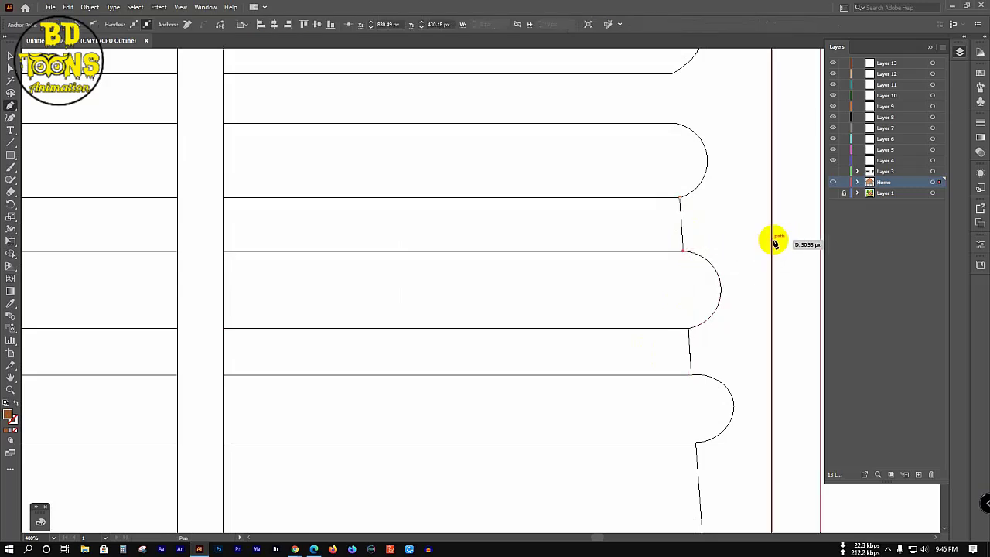
scroll(694, 161, "up", 2)
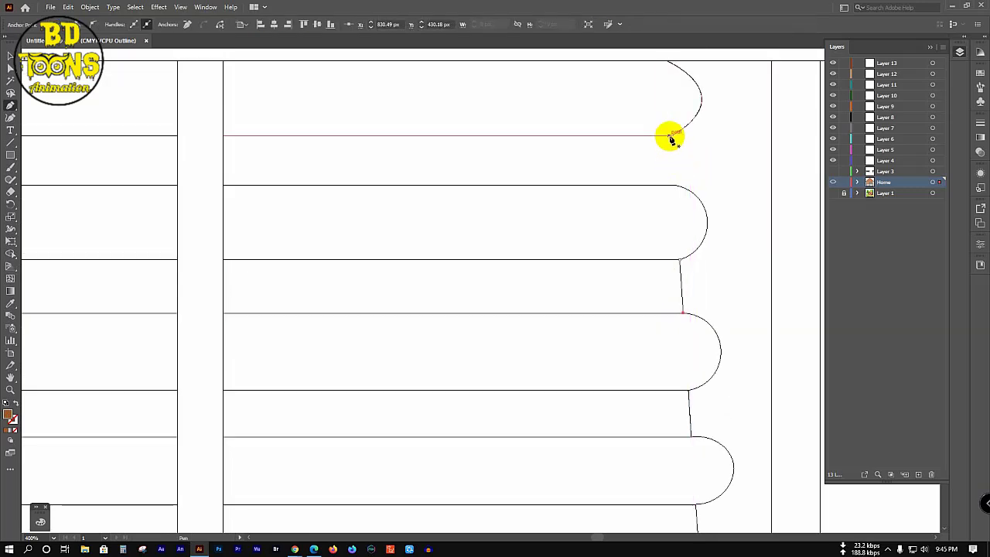
left_click(671, 136)
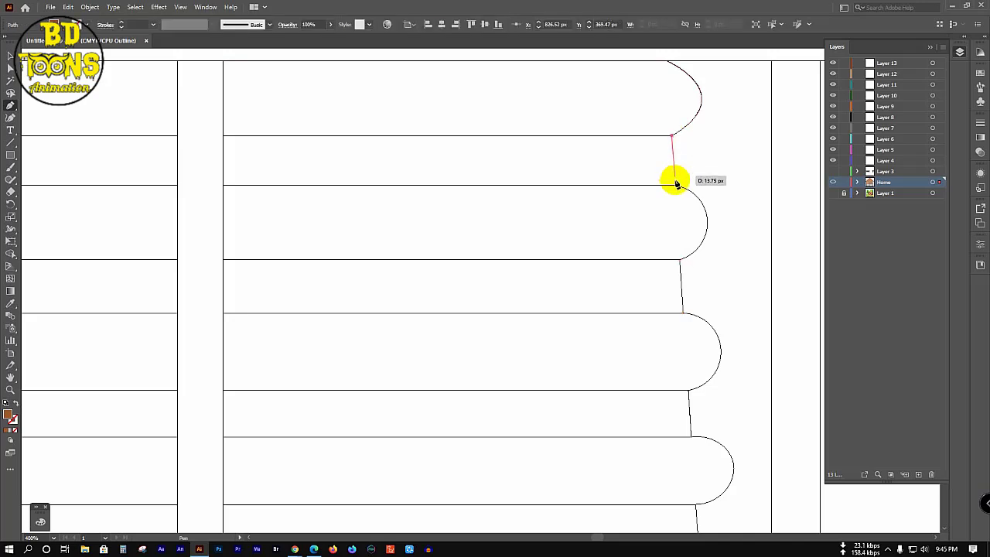
left_click(674, 186)
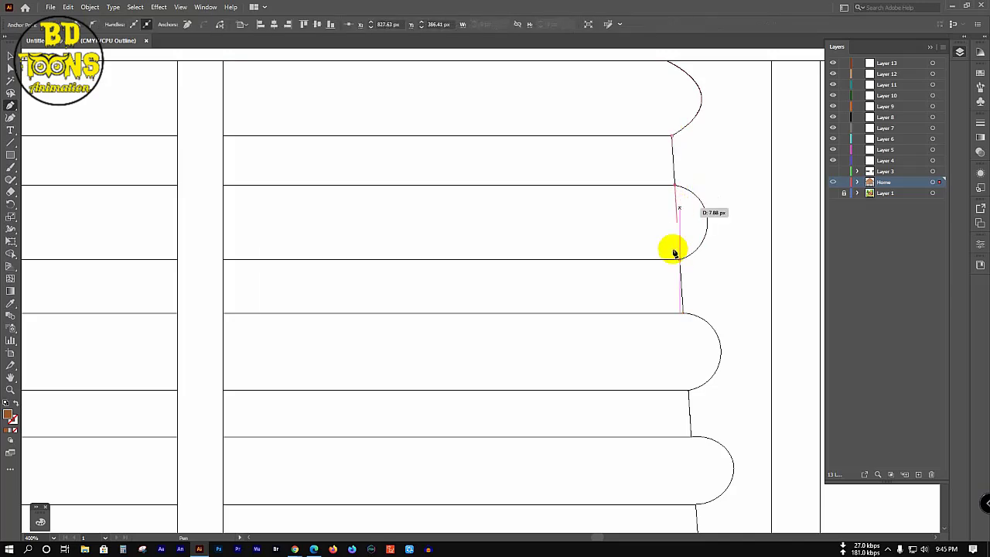
Step: Shape-build the top, middle and lower log regions and bands into single shapes
key("ctrl+a")
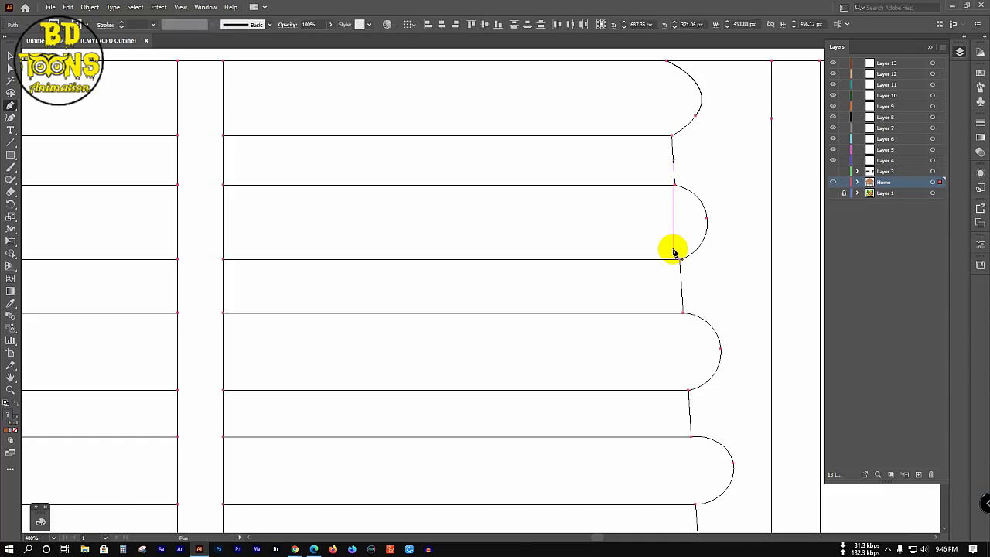
key("shift+m")
left_click(515, 106)
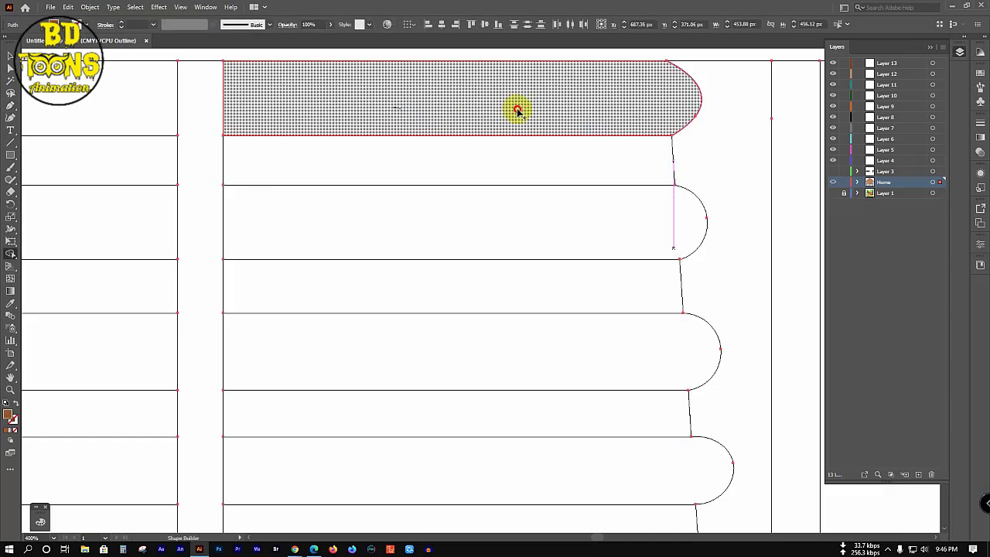
left_click(437, 233)
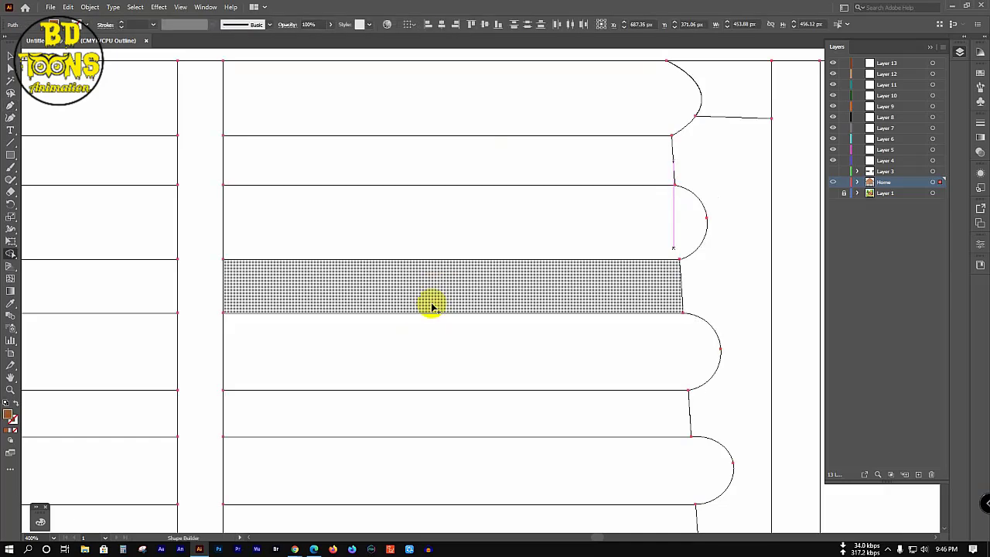
left_click_drag(404, 354, 528, 393)
left_click_drag(357, 417, 454, 429)
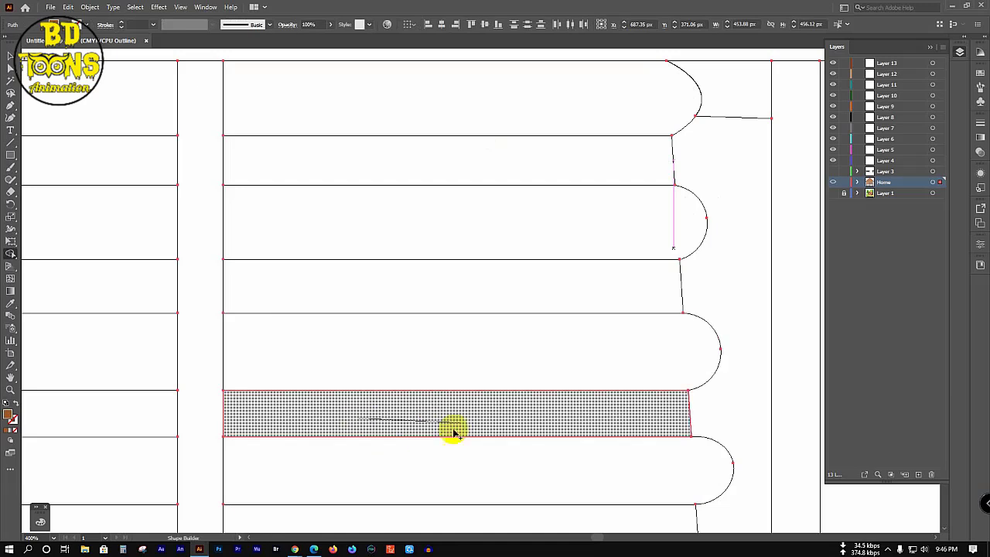
mouse_move(356, 474)
left_mouse_down()
mouse_move(462, 475)
mouse_move(406, 490)
mouse_move(502, 480)
left_mouse_up()
scroll(438, 497, "down", 3)
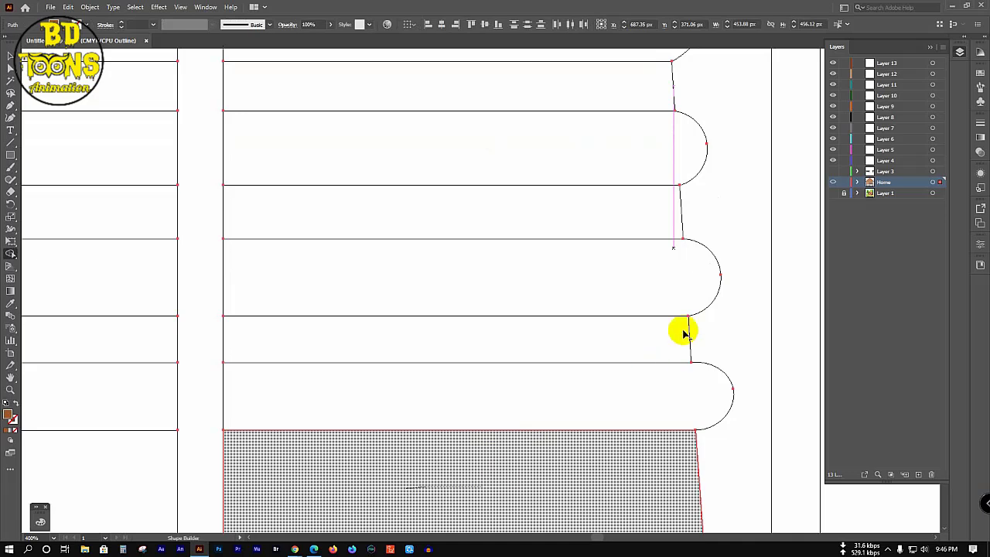
scroll(688, 317, "up", 2)
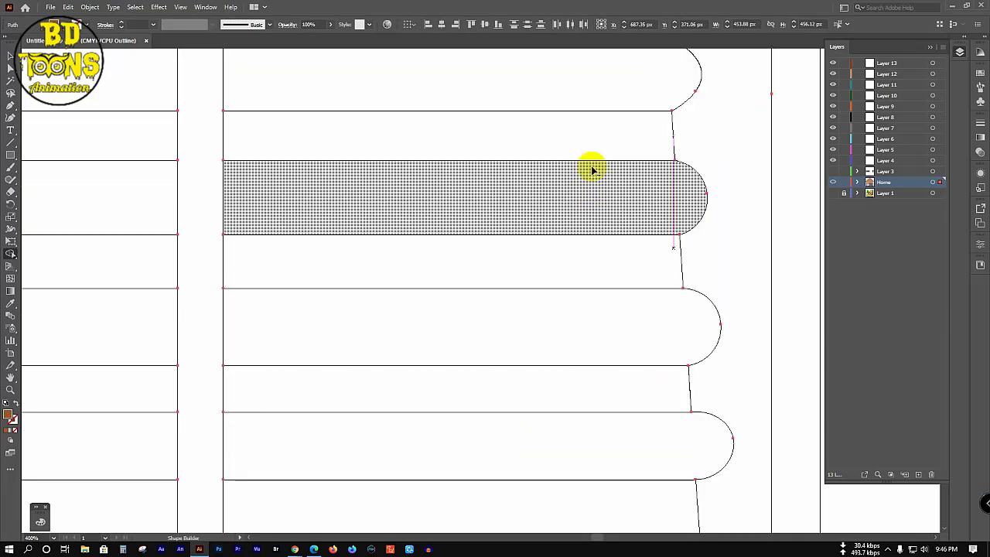
scroll(592, 169, "down", 1)
scroll(592, 169, "down", 2)
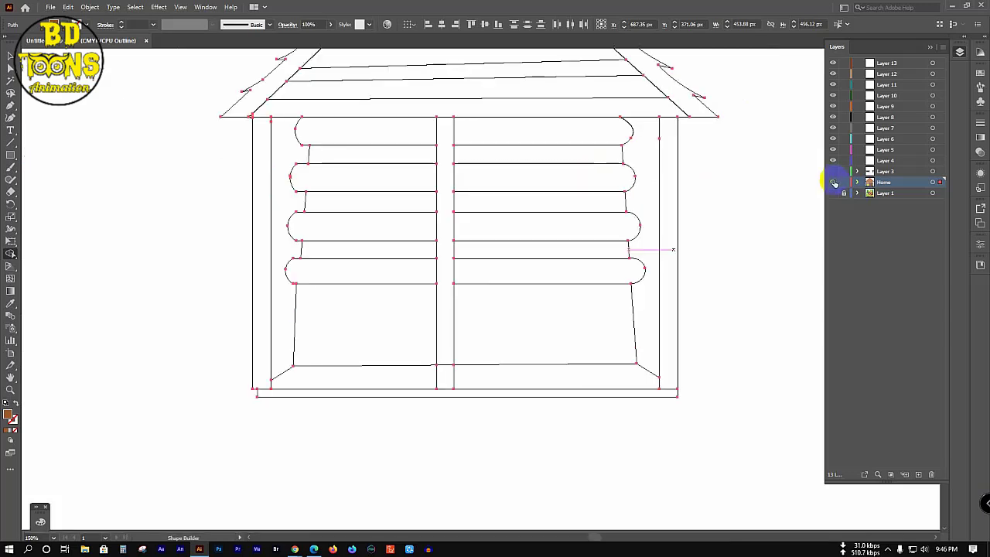
Step: Return to Preview mode and show the reference picture layer
key("ctrl+y")
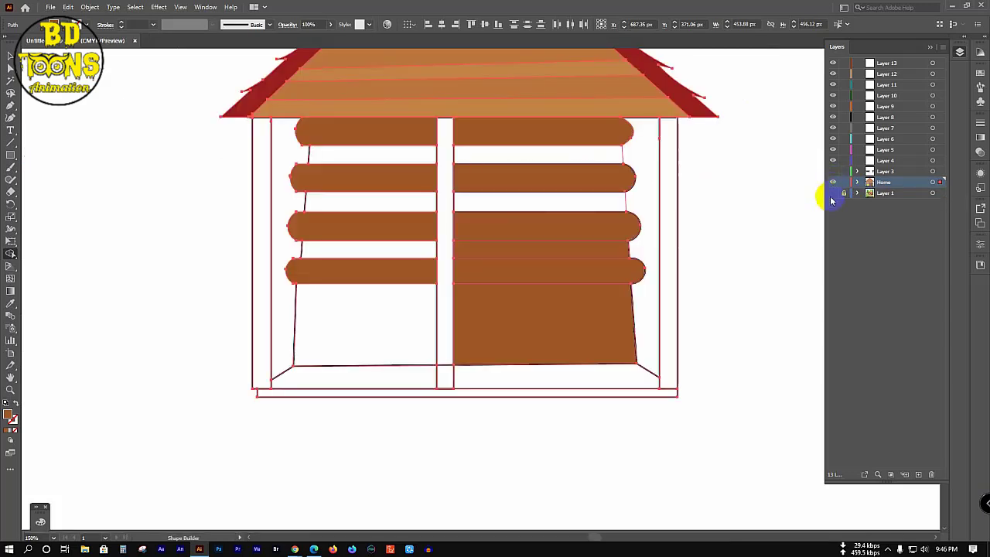
left_click(838, 218)
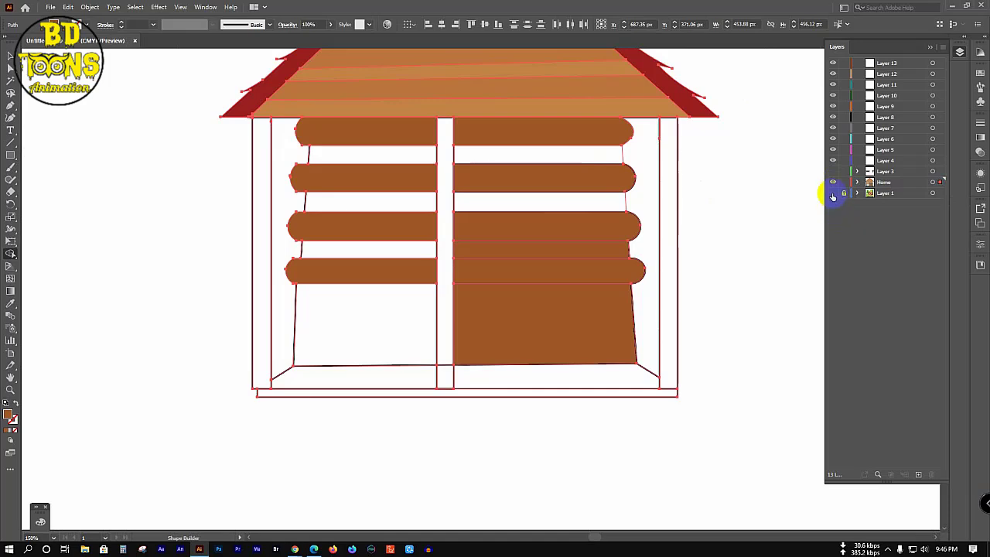
left_click(833, 193)
scroll(692, 217, "up", 1)
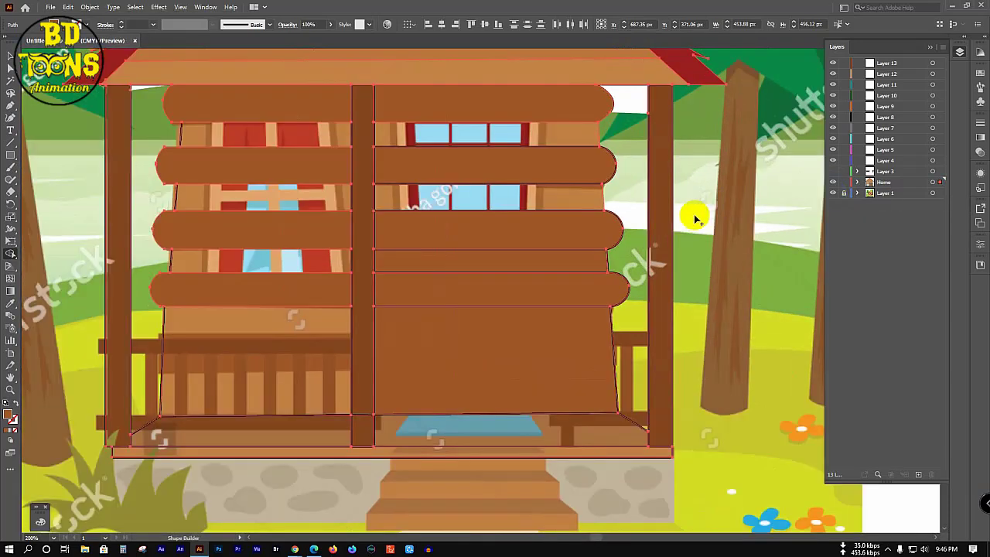
Step: Inspect the small paths near the window band, then hide the reference layer
left_click(745, 194)
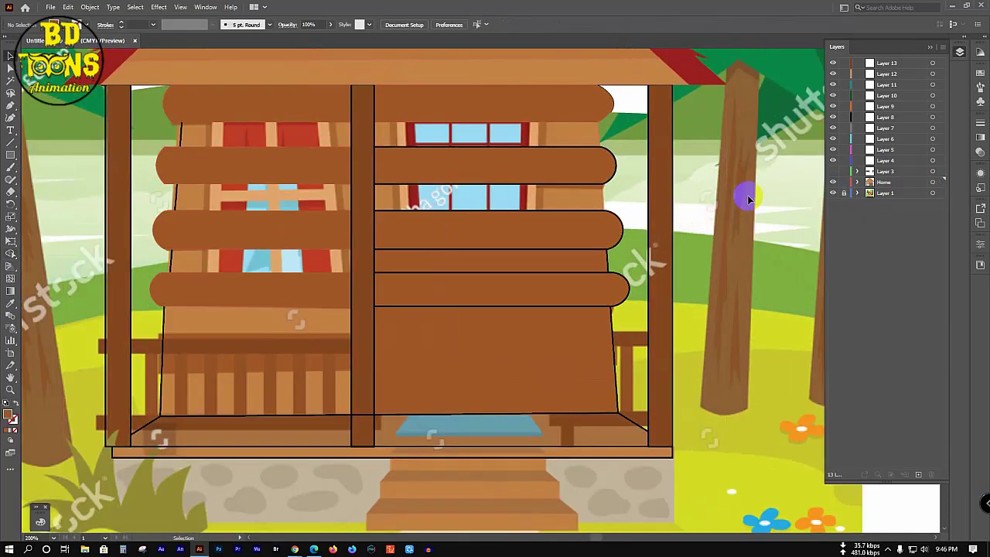
left_click(605, 203)
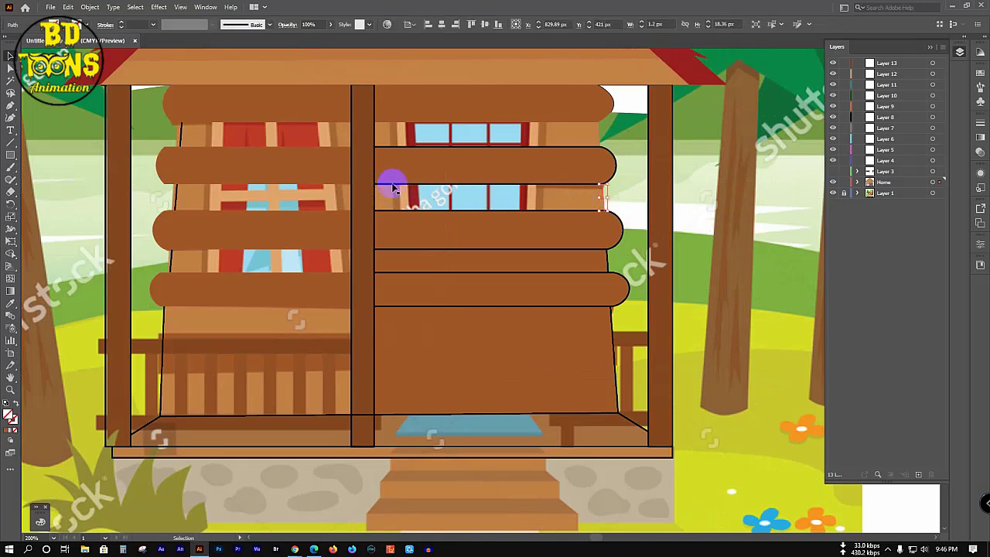
left_click(563, 197)
left_click(440, 195)
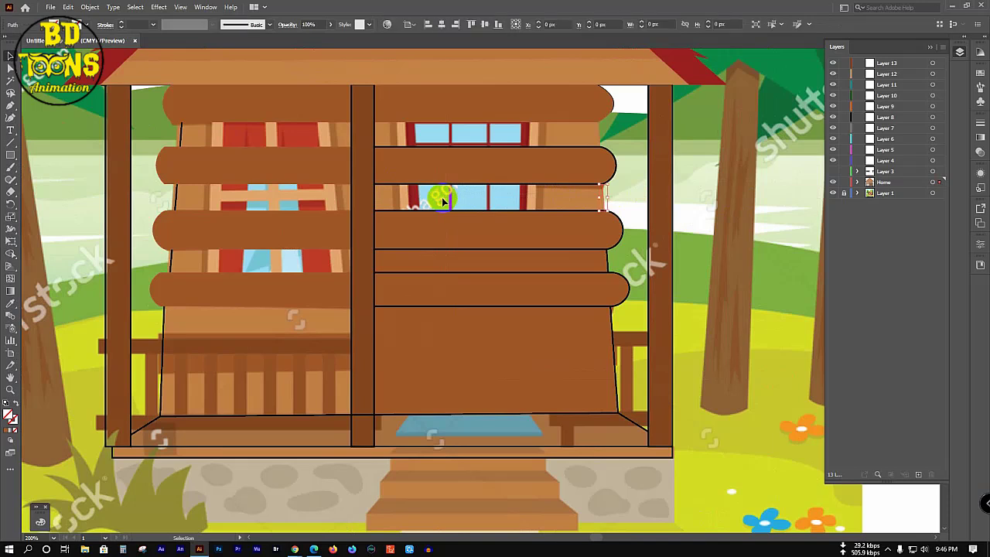
left_click(634, 137)
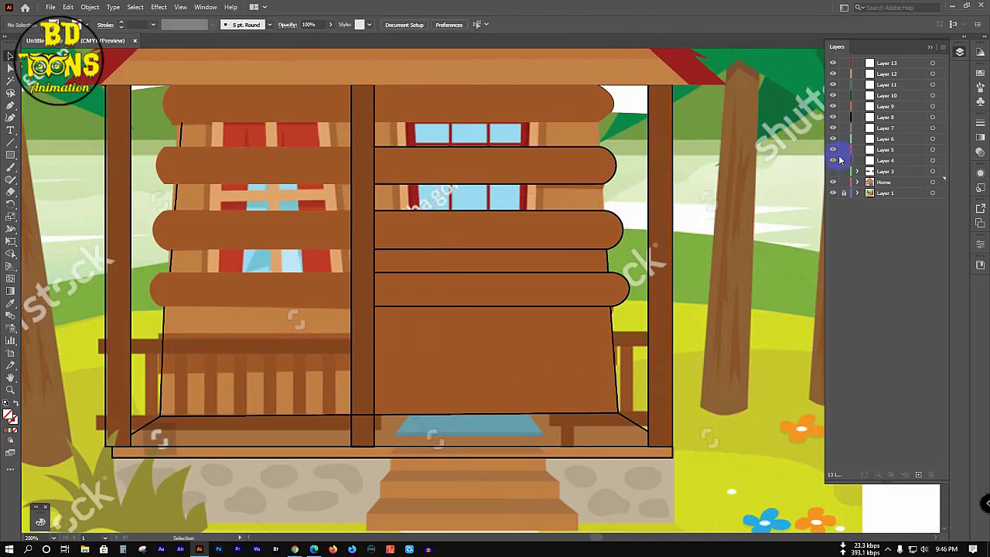
left_click(832, 193)
Step: In Outline view, select the connector piece at the log's end and open the colour spectrum
key("ctrl+y")
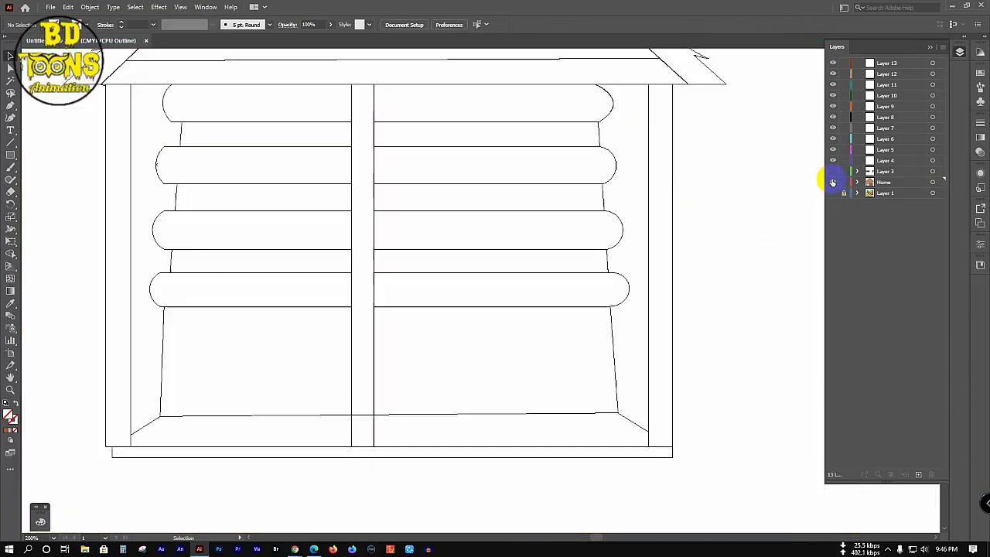
left_click(604, 195)
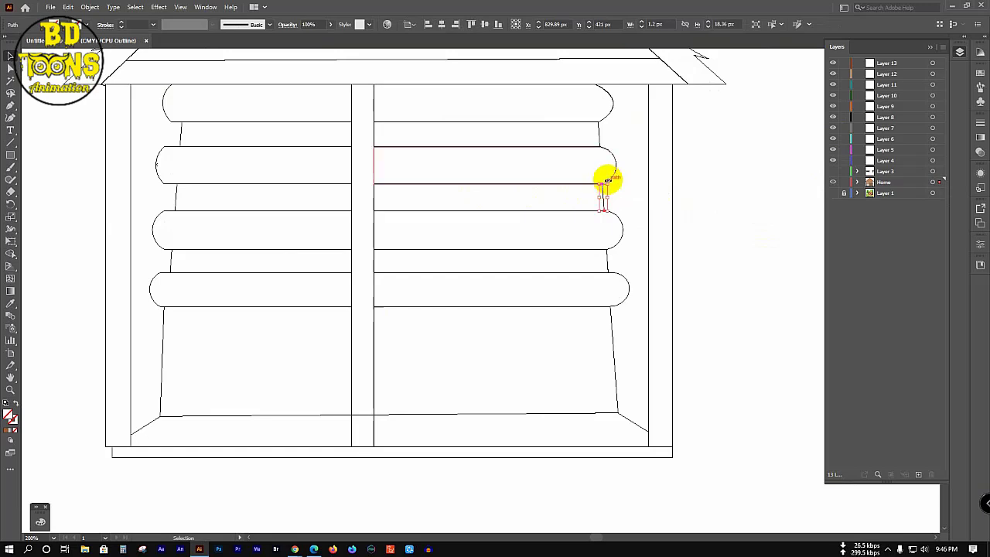
left_click(8, 431)
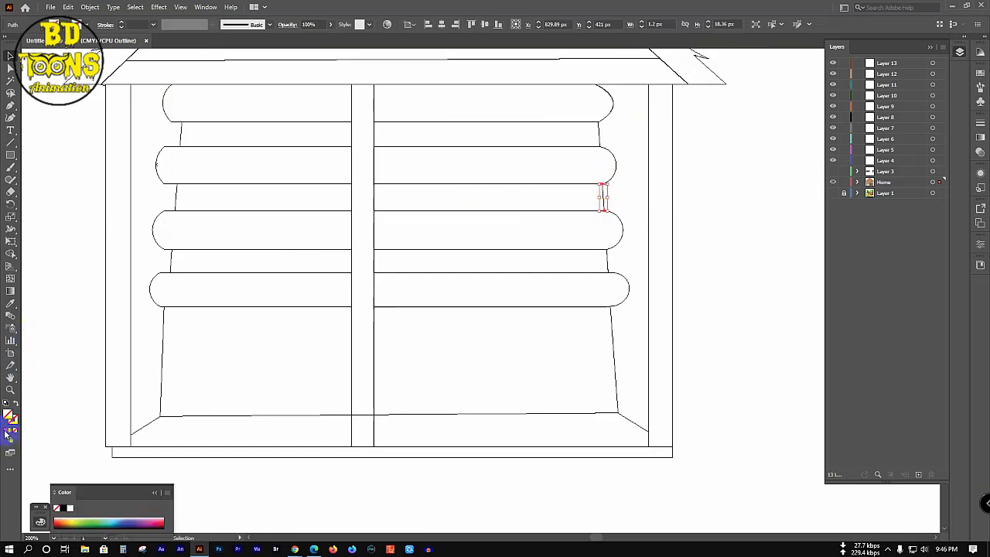
left_click(154, 331)
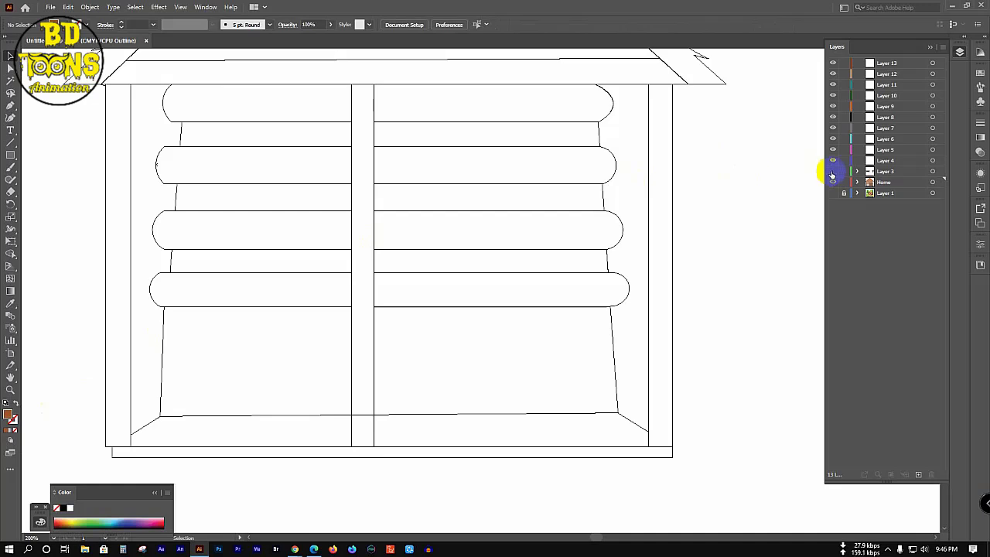
left_click(834, 183, "ctrl")
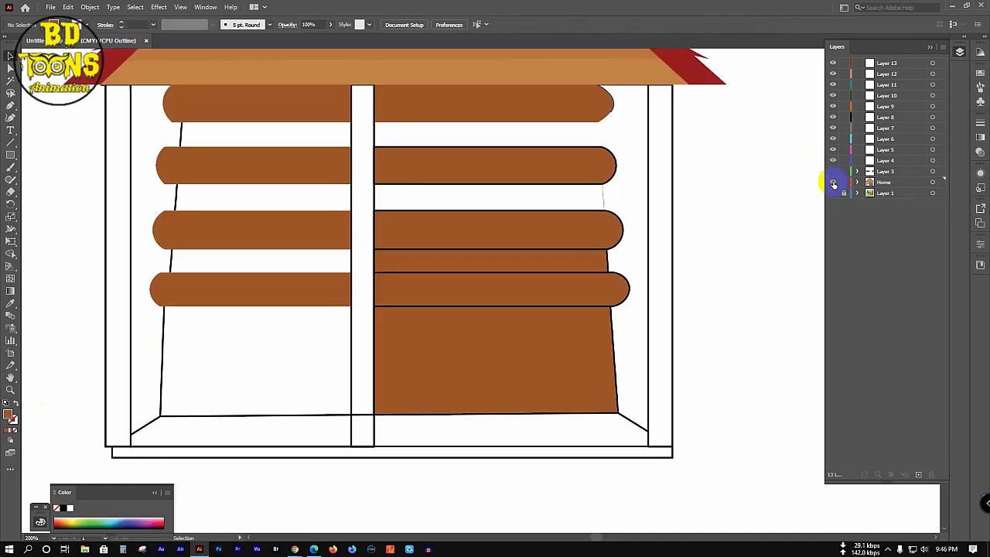
key("ctrl+y")
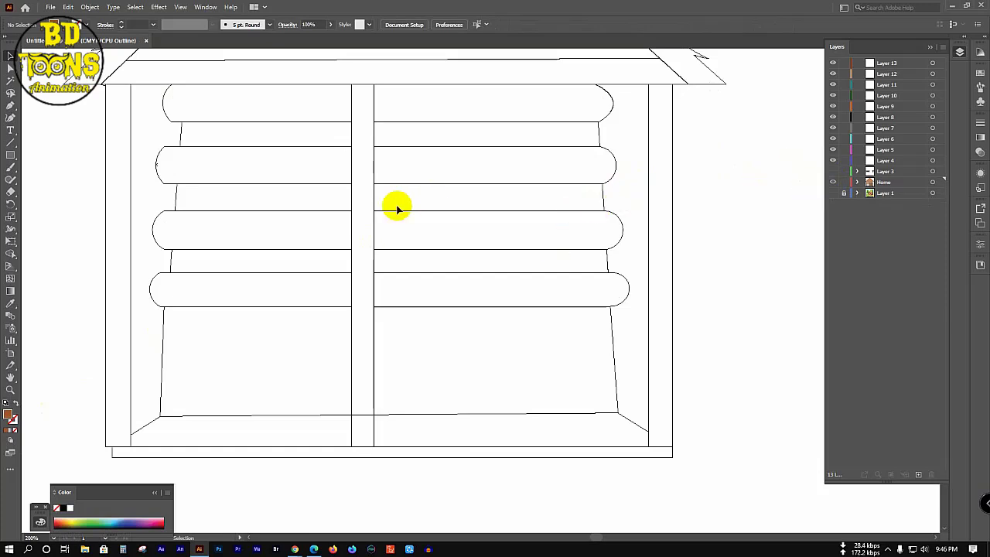
scroll(398, 206, "up", 1)
Step: Shape-build the right wall's middle, top and narrow strips into separate shapes, then preview in colour
key("ctrl+a")
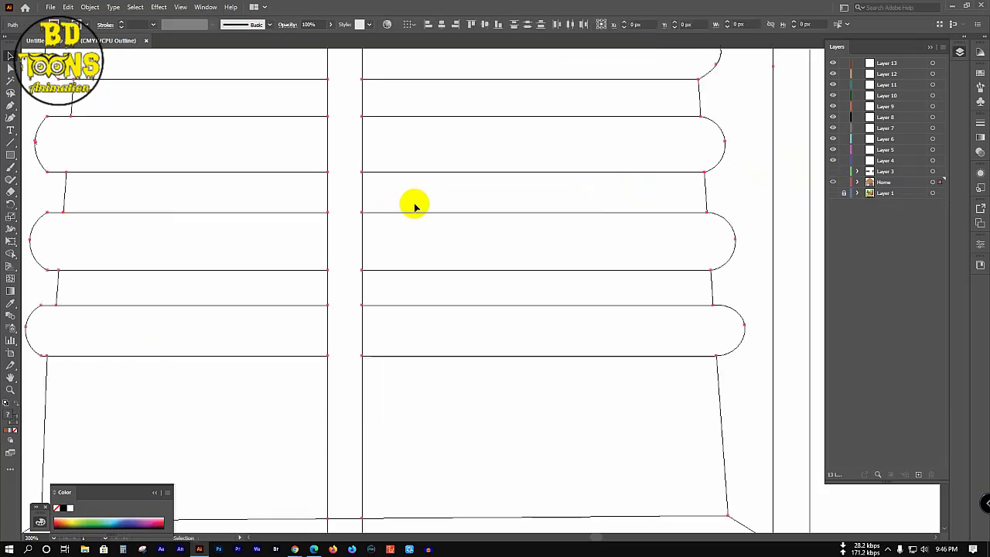
key("shift+m")
left_click_drag(636, 194, 479, 196)
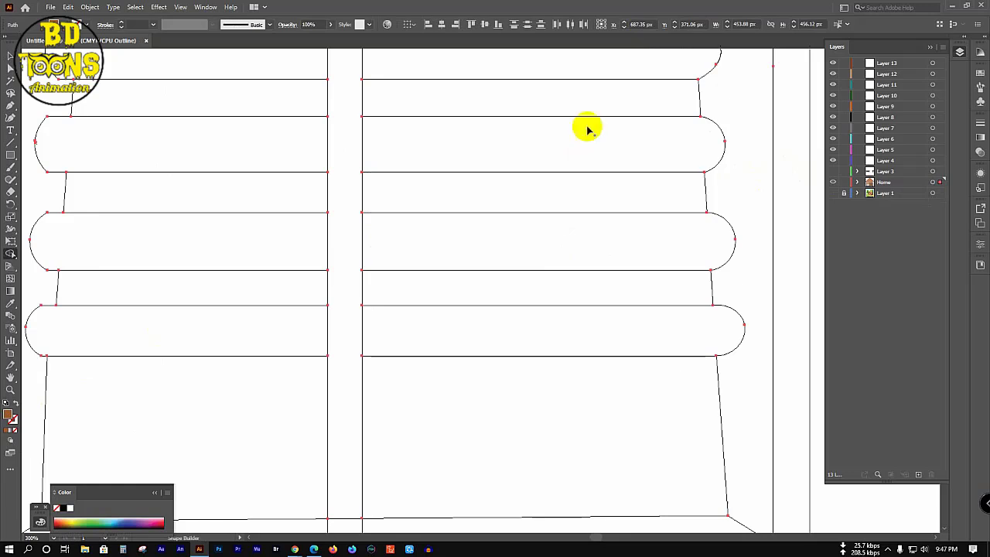
left_click_drag(641, 99, 415, 103)
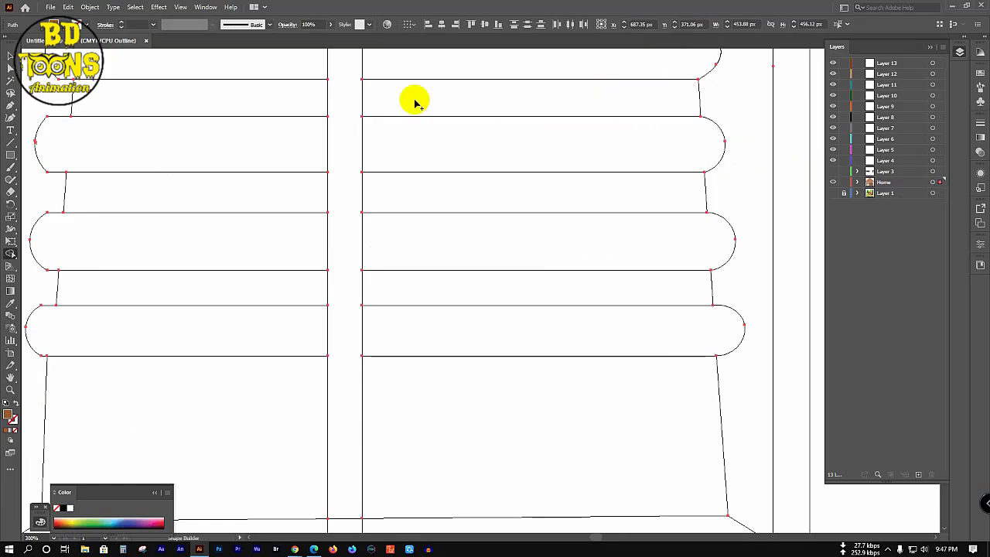
left_click_drag(625, 281, 440, 279)
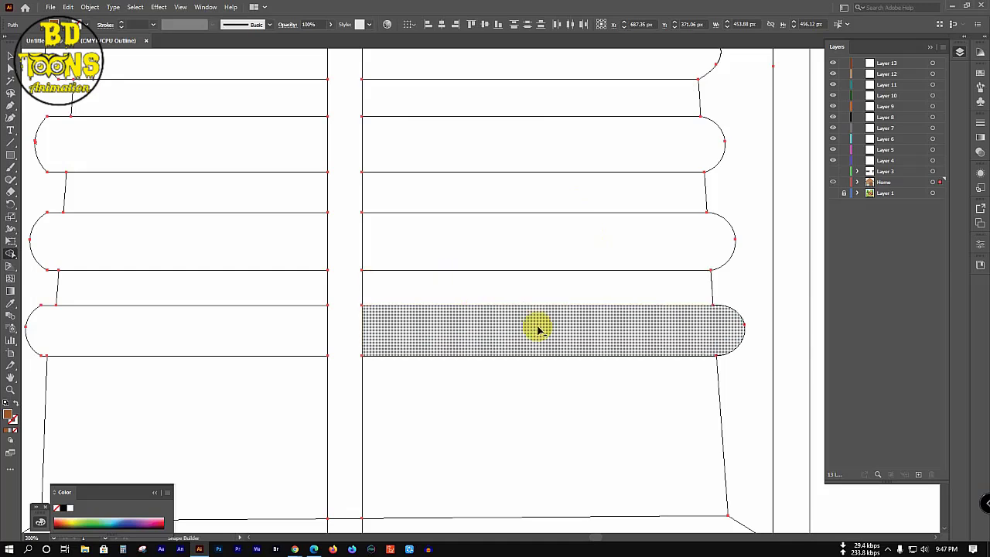
left_click(833, 183, "ctrl")
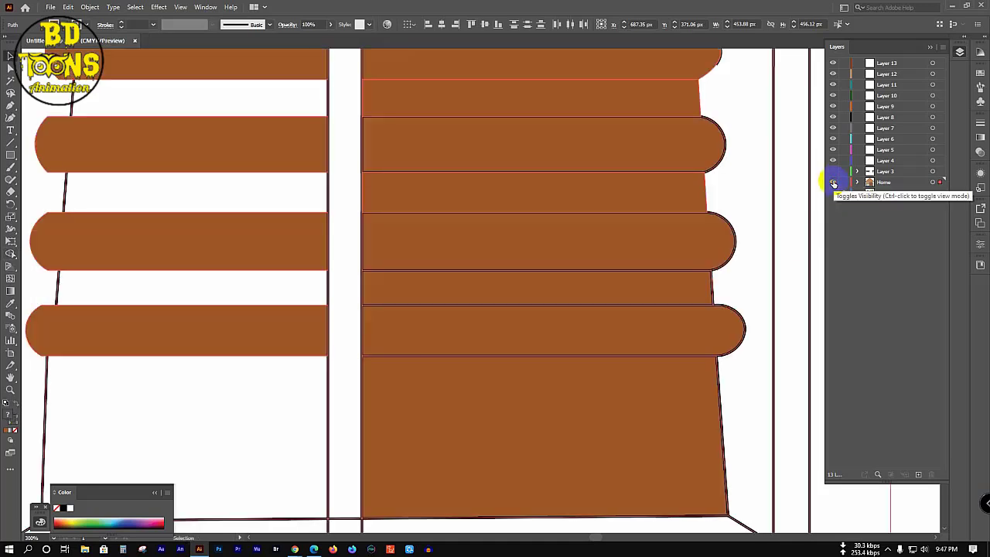
scroll(482, 205, "down", 2)
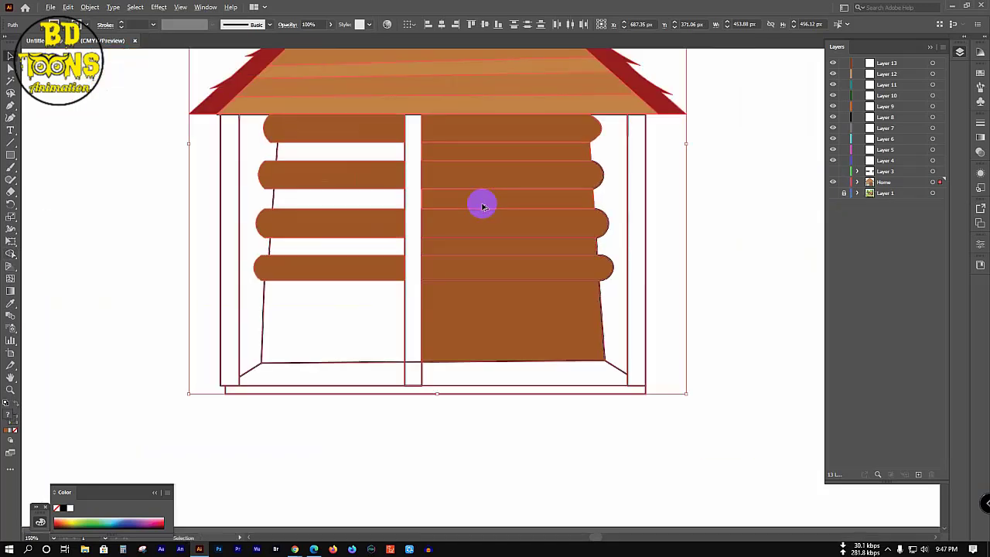
Step: Deselect the artwork and reveal the reference cabin picture
left_click(760, 205)
left_click(833, 202)
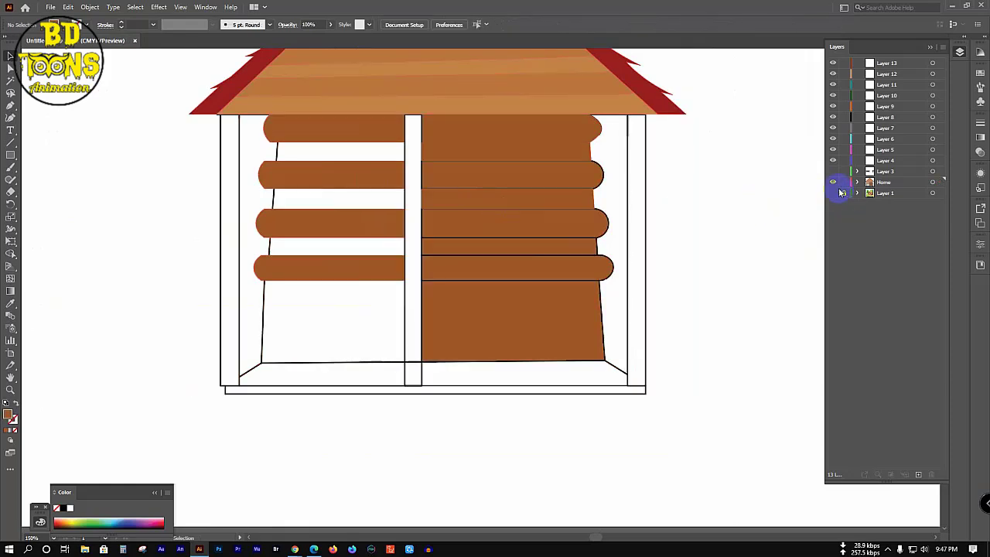
left_click(834, 194)
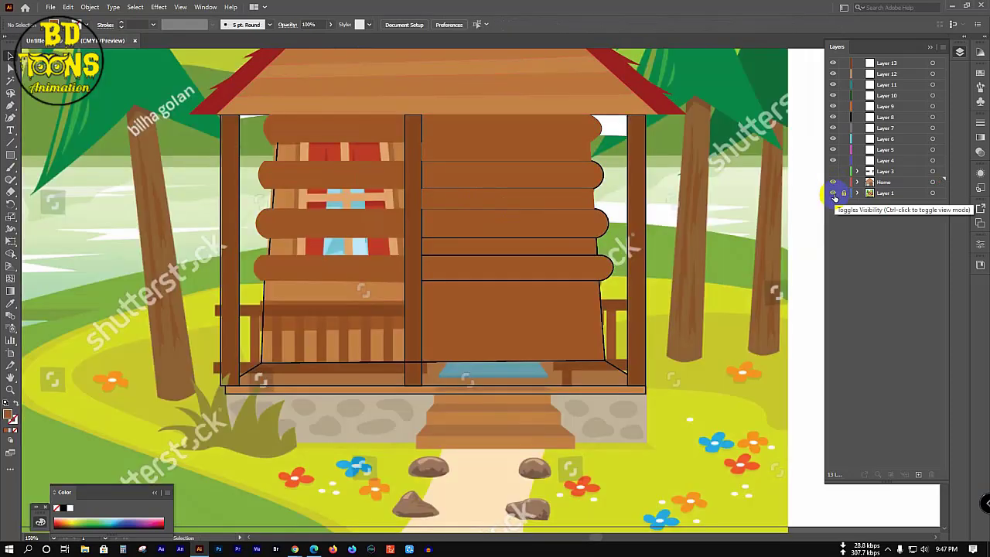
Step: Give the right wall's between-log strips and lower section the left wall's light brown
left_click(530, 155)
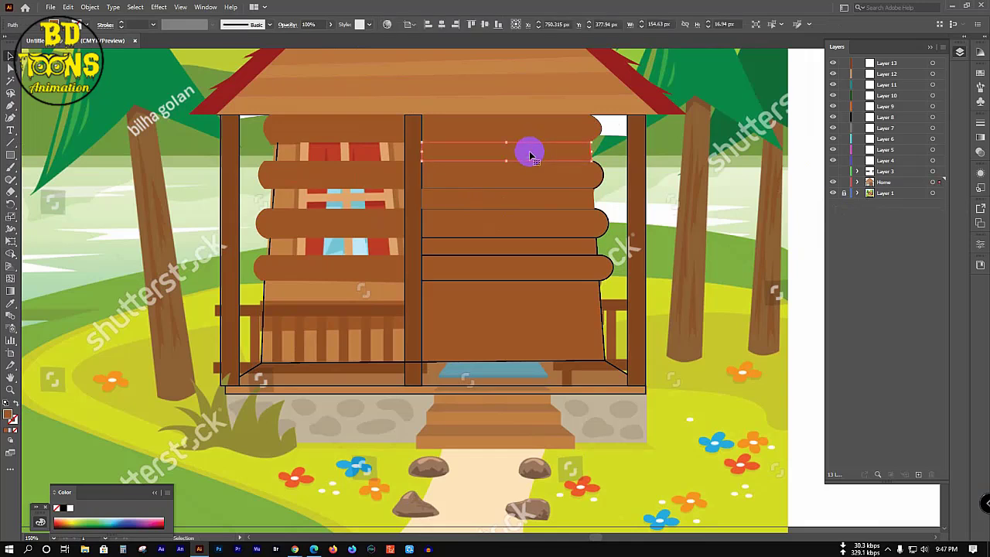
left_click(542, 200, "shift")
left_click(538, 248, "shift")
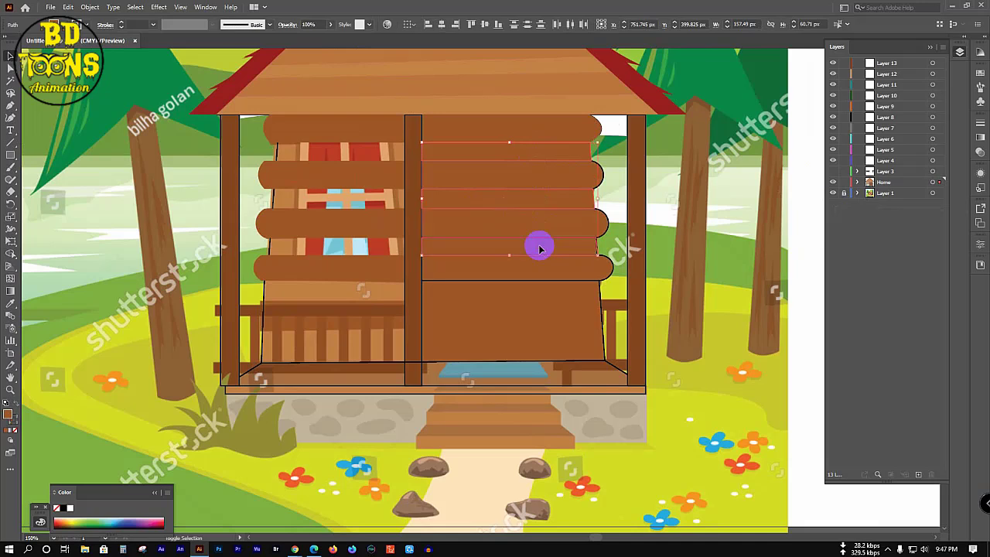
left_click(545, 313, "shift")
key("i")
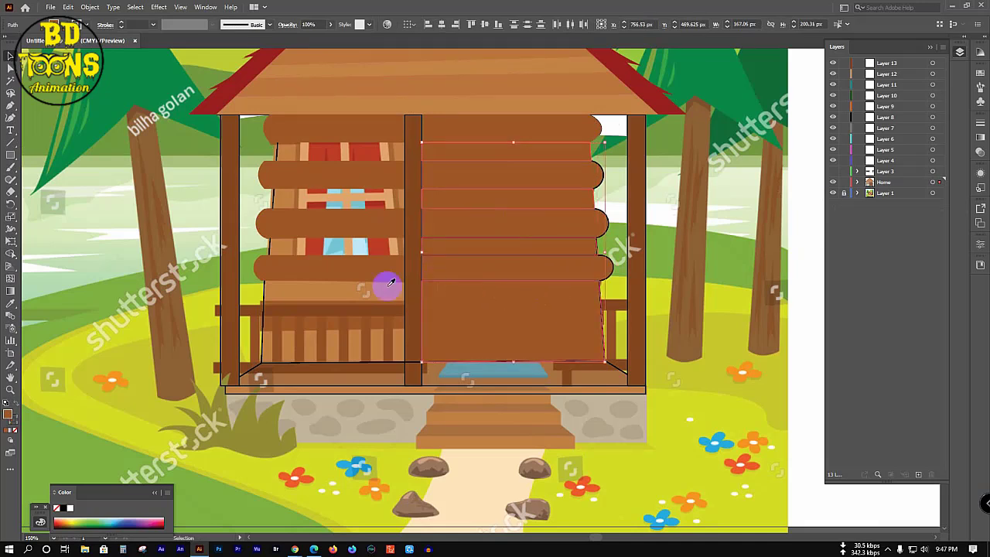
left_click(315, 295)
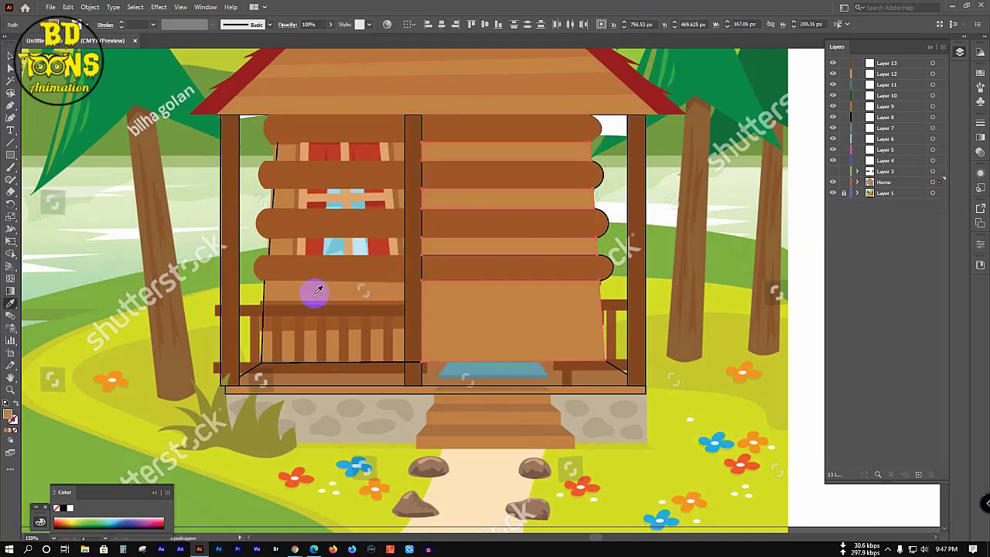
key("v")
left_click(149, 229)
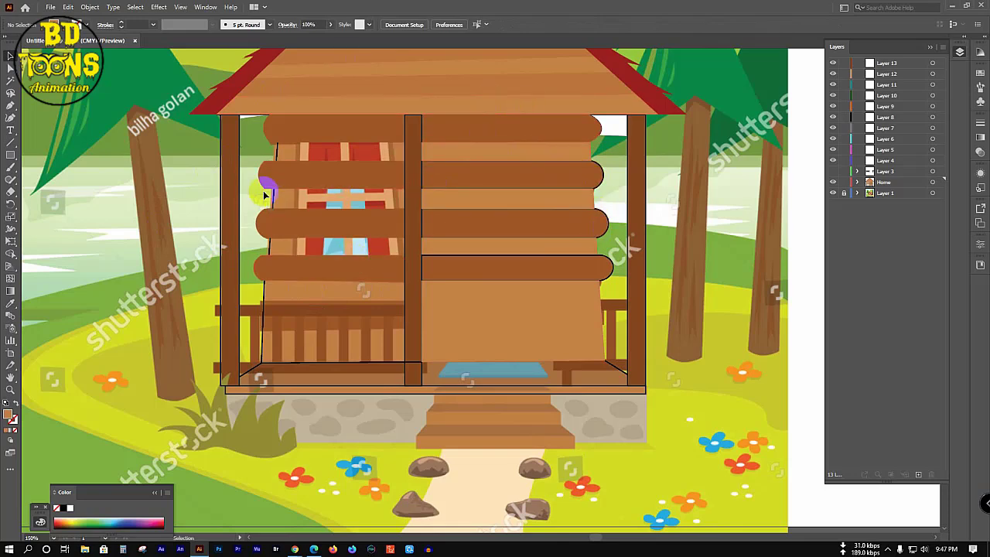
Step: Show the traced cabin as outlines over the reference and Shape-build the top-left log region
scroll(259, 193, "up", 2)
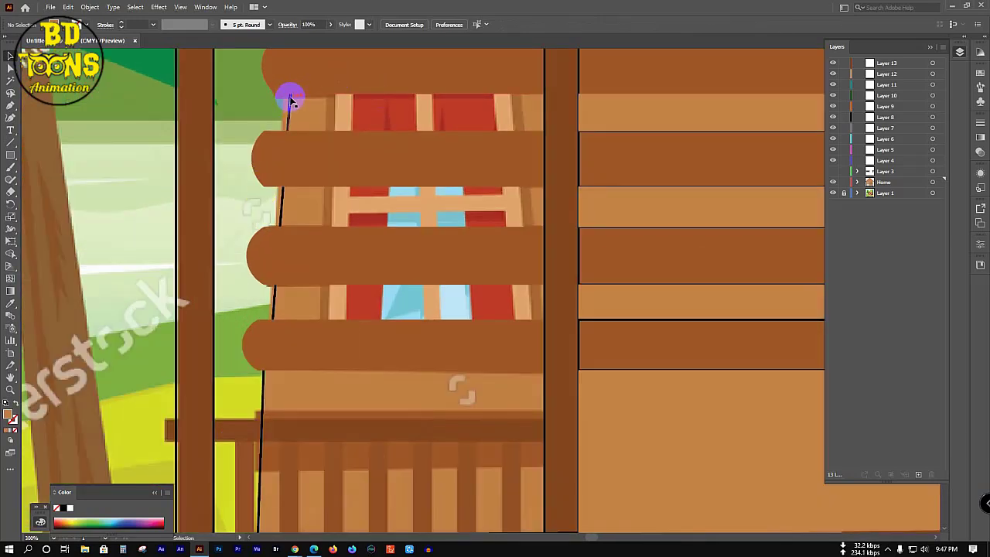
scroll(354, 205, "down", 1)
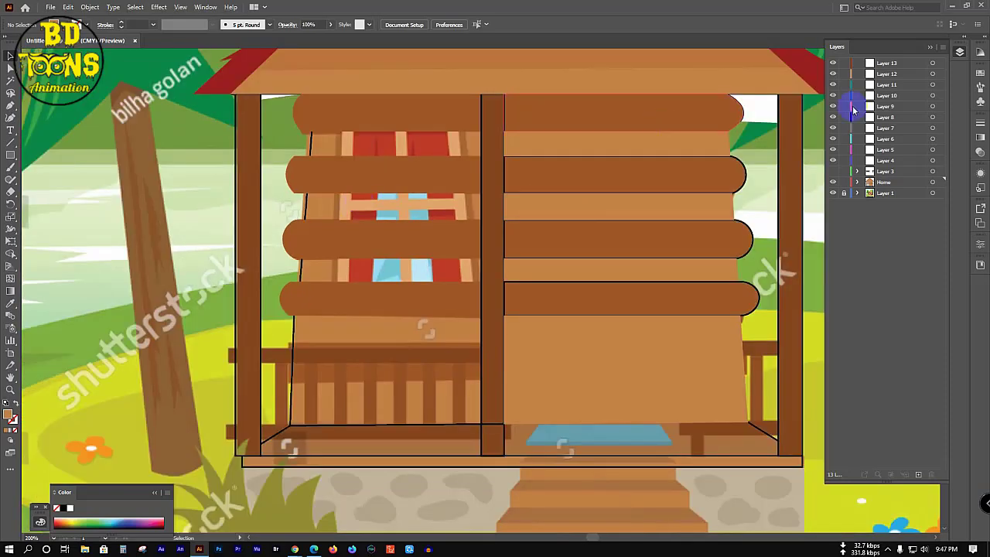
left_click(835, 184)
left_click(833, 184)
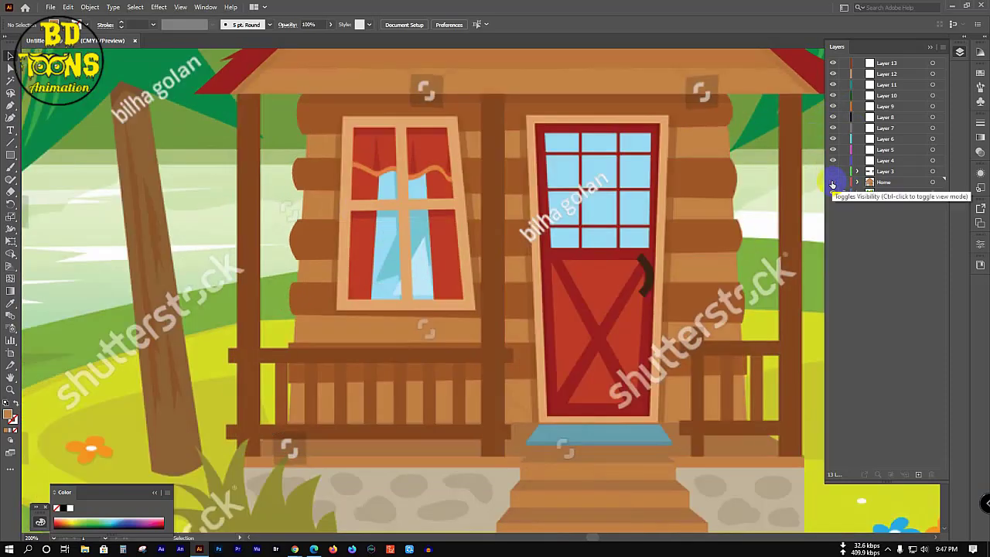
left_click(832, 184, "ctrl")
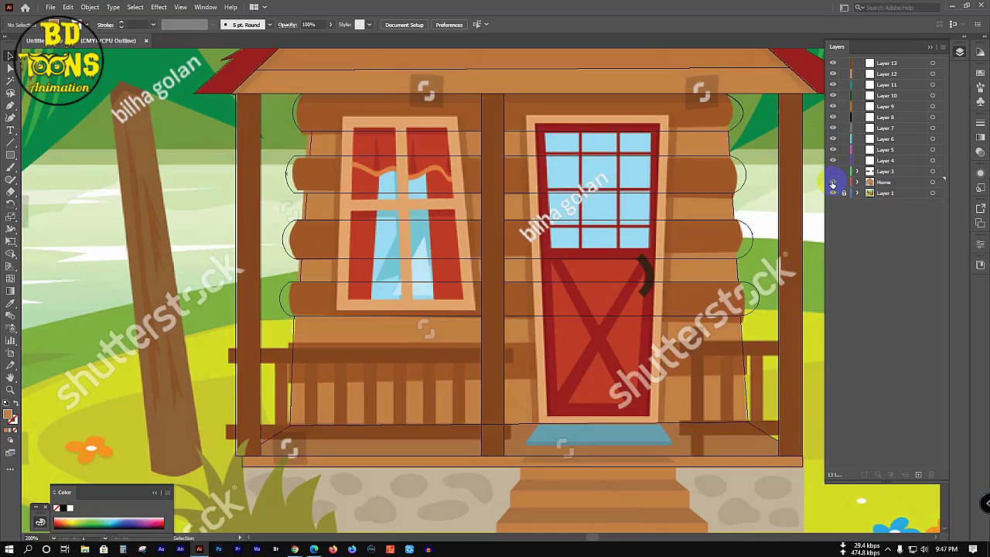
key("shift+m")
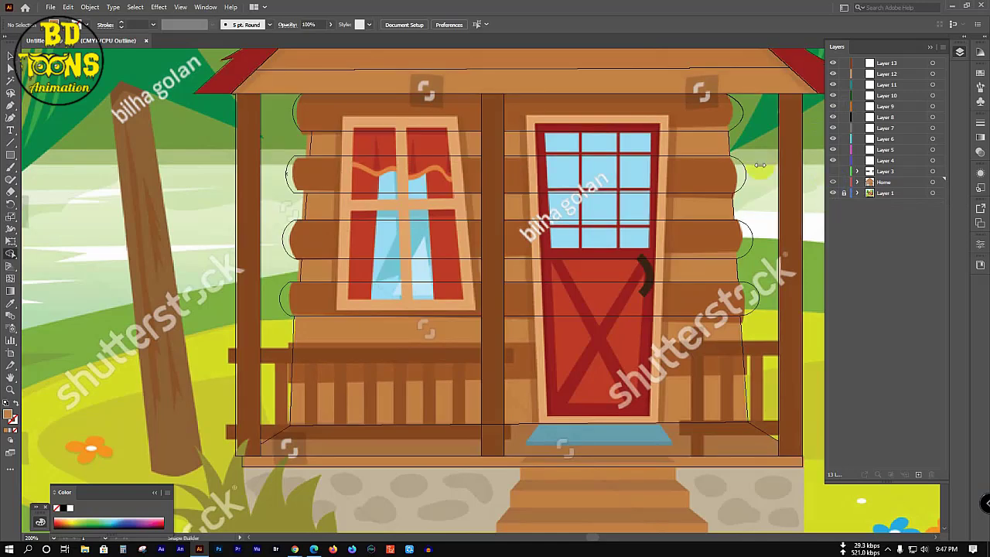
left_click_drag(293, 93, 315, 126)
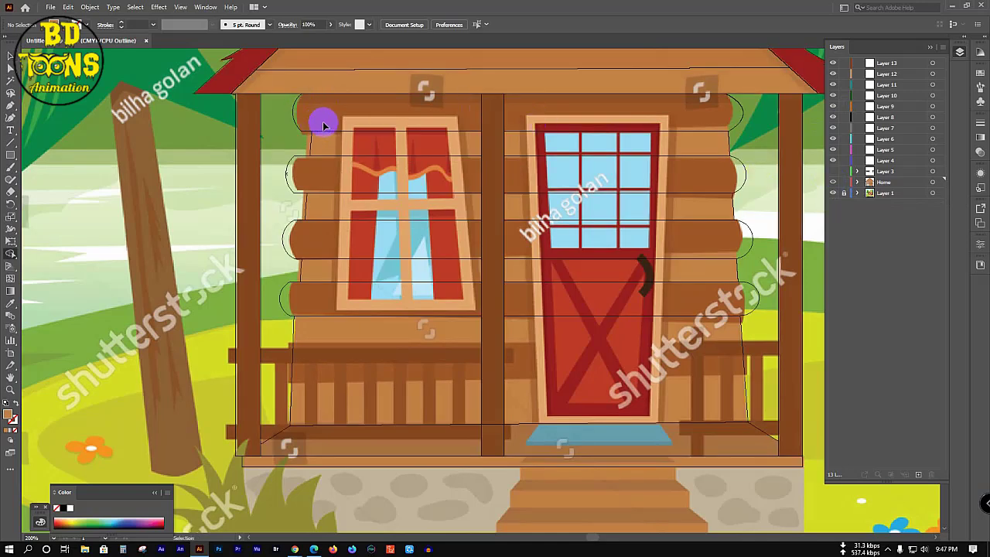
key("ctrl+a")
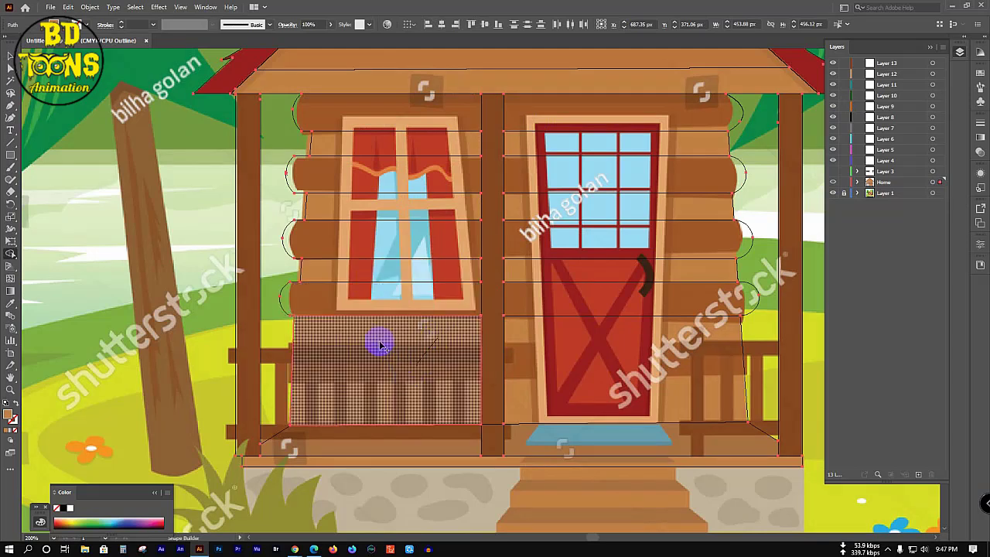
Step: Give the four left-wall logs the right logs' dark brown via the Eyedropper, then deselect
key("v")
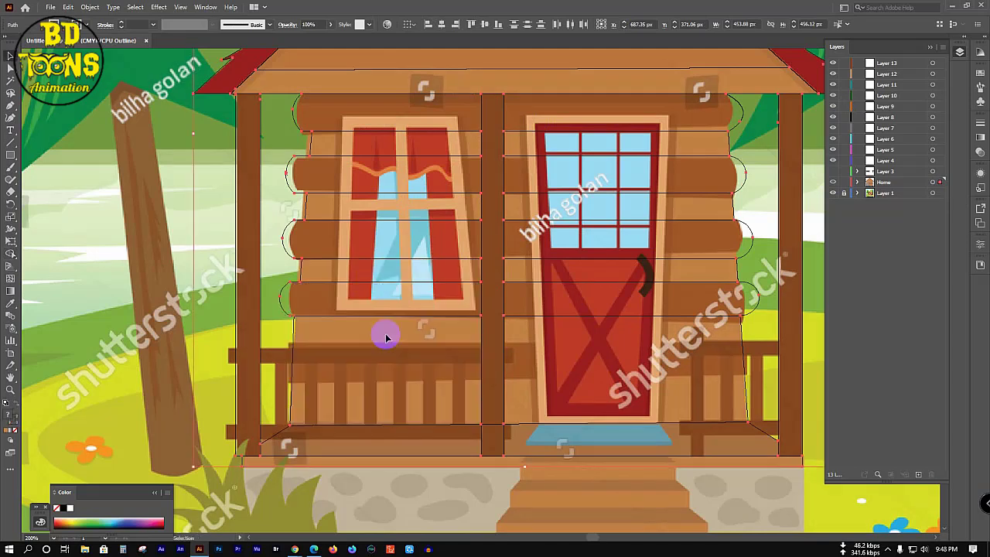
left_click(833, 183, "ctrl")
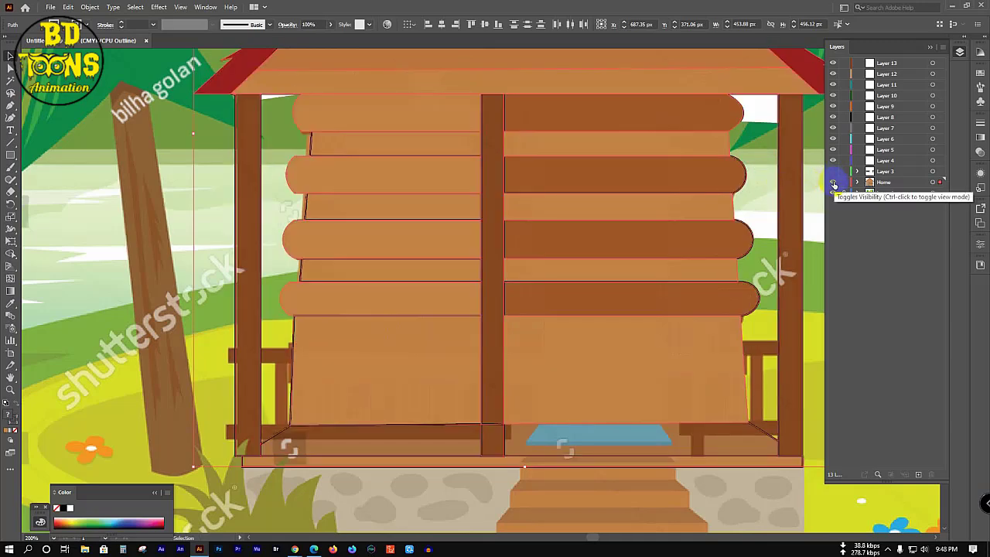
left_click(65, 233)
left_click(357, 111)
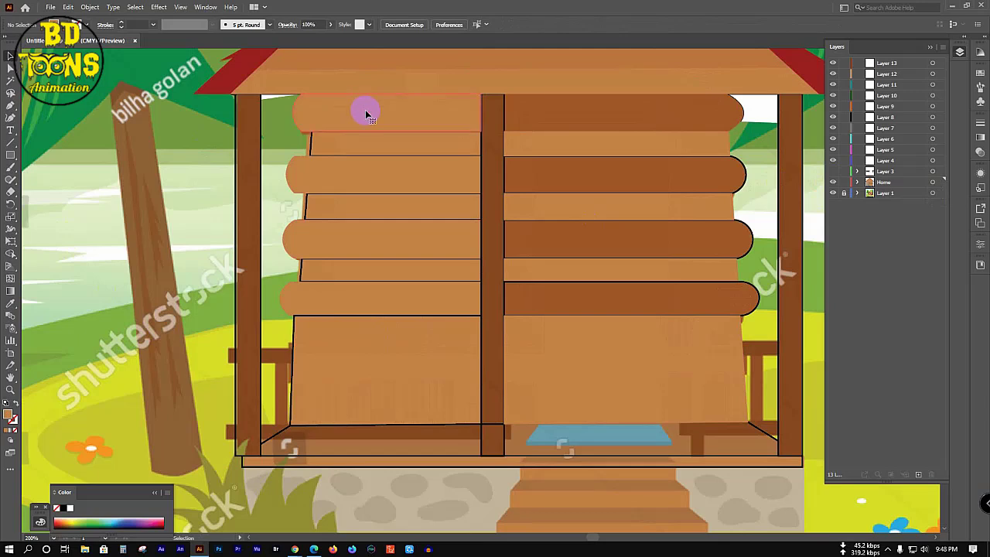
left_click(359, 174, "shift")
left_click(354, 237, "shift")
left_click(358, 297, "shift")
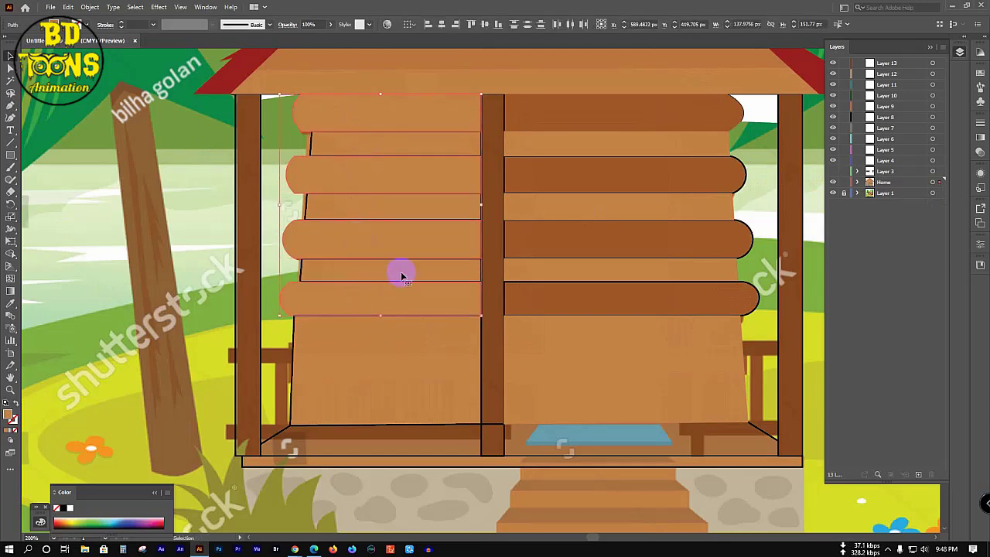
key("i")
left_click(590, 178)
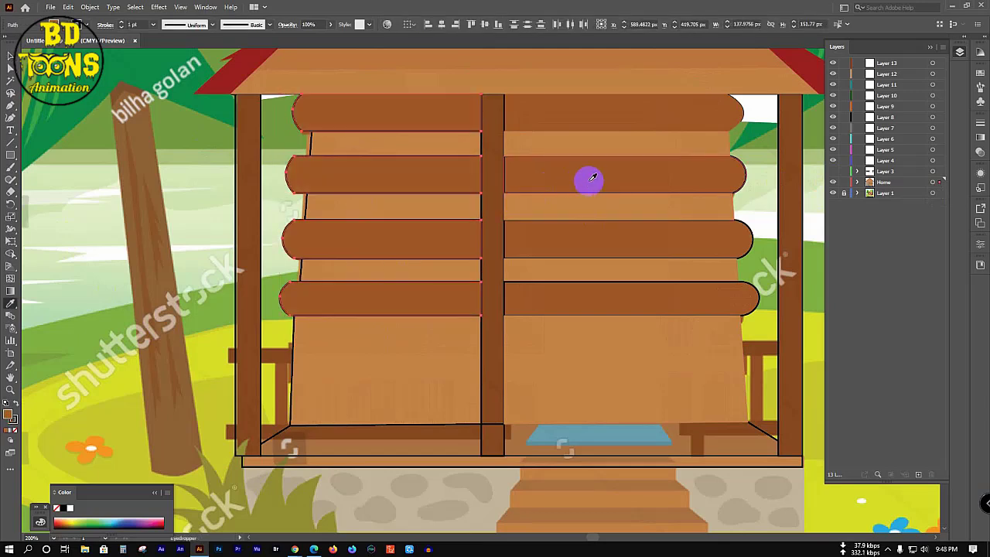
key("v")
left_click(137, 184)
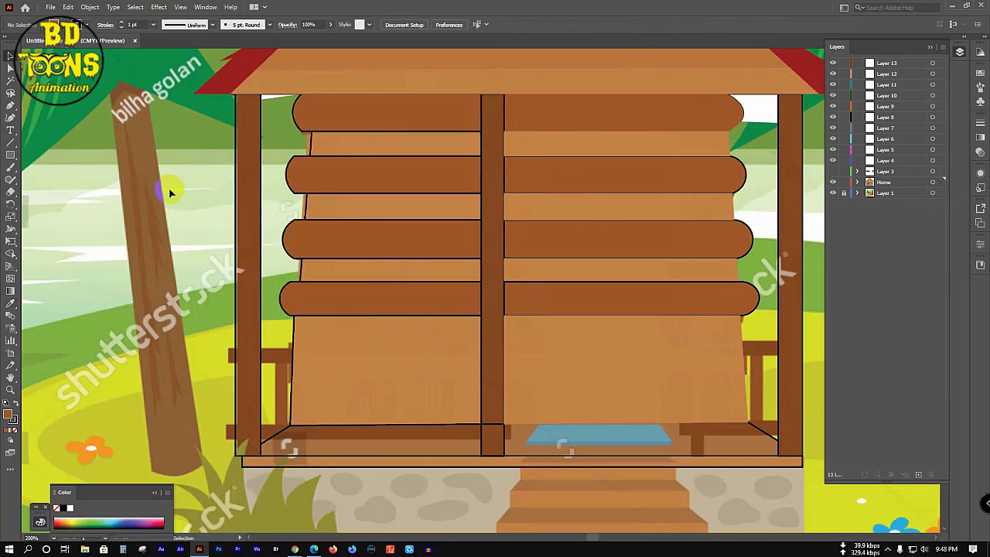
scroll(170, 192, "down", 3)
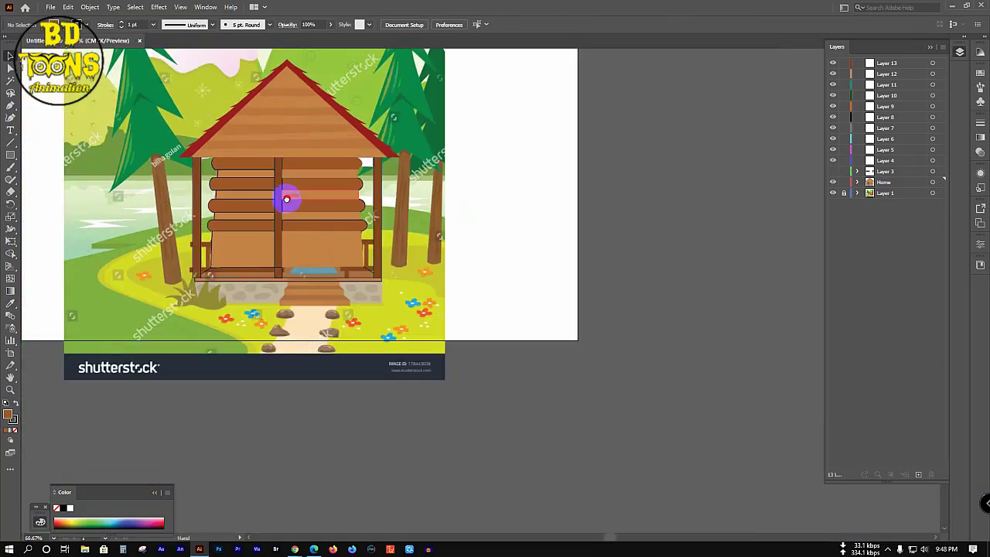
Step: Apply the outline-free brown to the left and right porch posts, then clear the selection
scroll(286, 200, "up", 1)
scroll(289, 214, "up", 2)
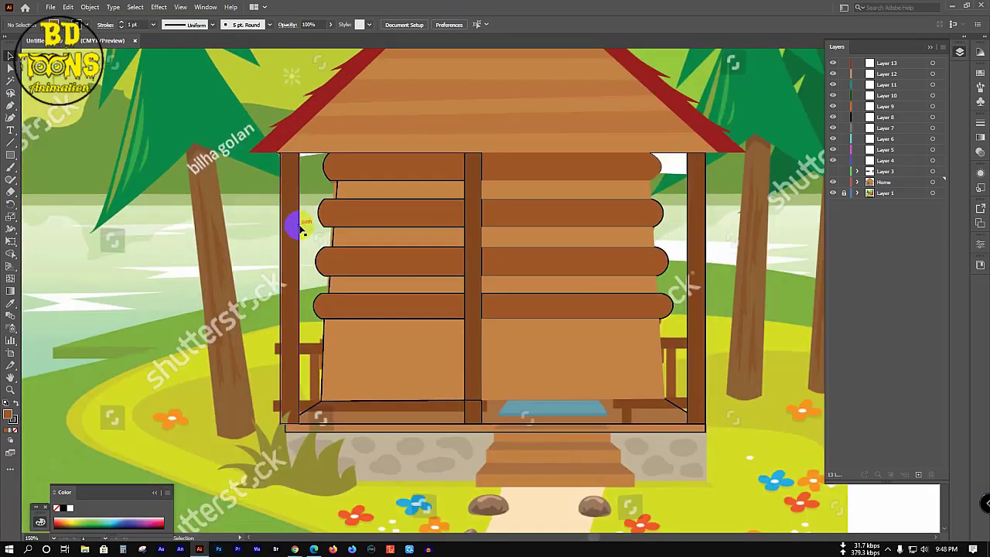
left_click(302, 227)
left_click(295, 222)
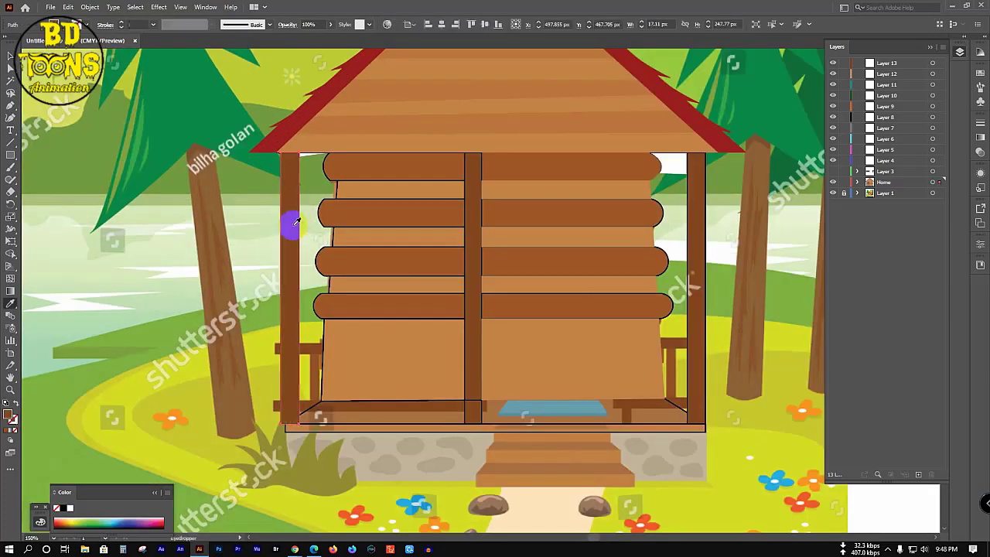
key("v")
left_click(705, 215, "shift")
left_click(706, 216)
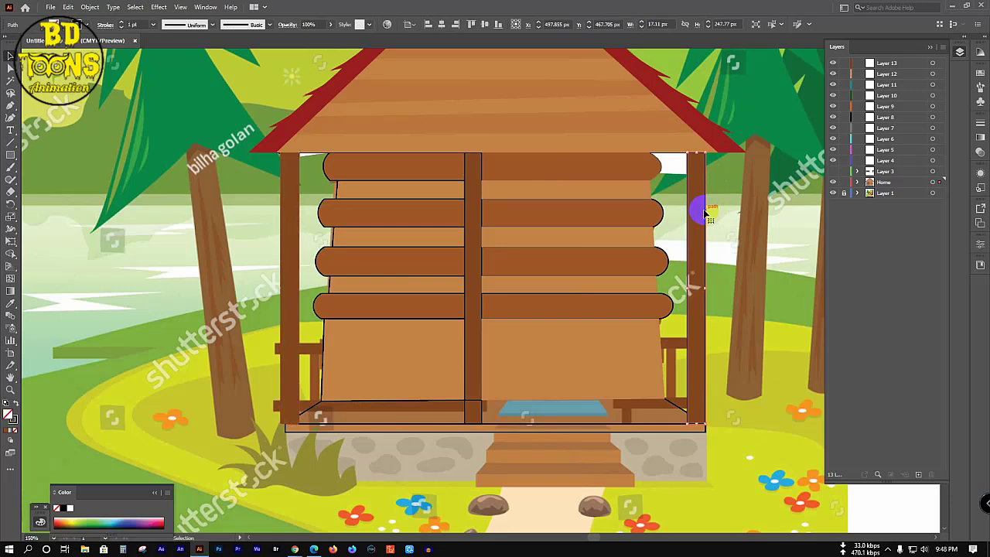
left_click(699, 202)
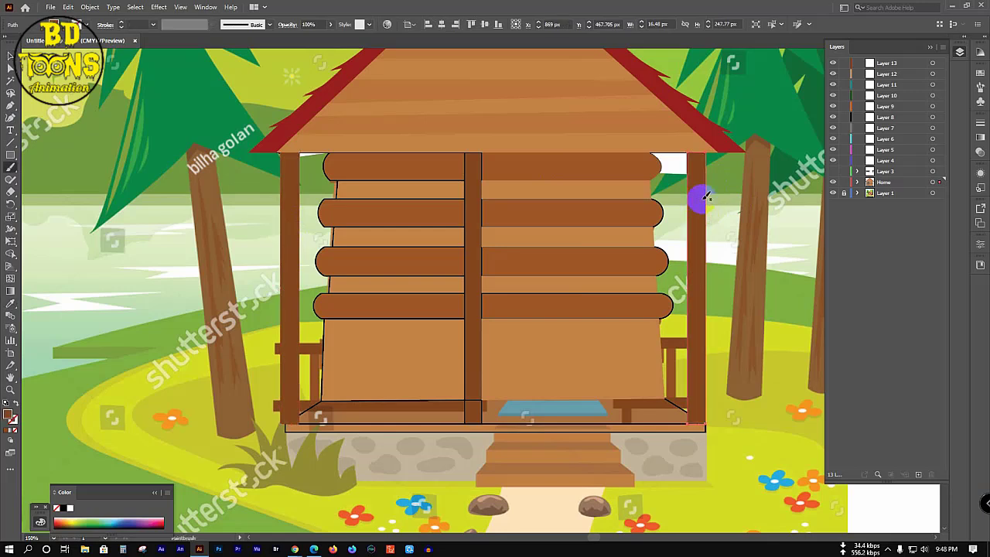
key("v")
left_click(392, 246)
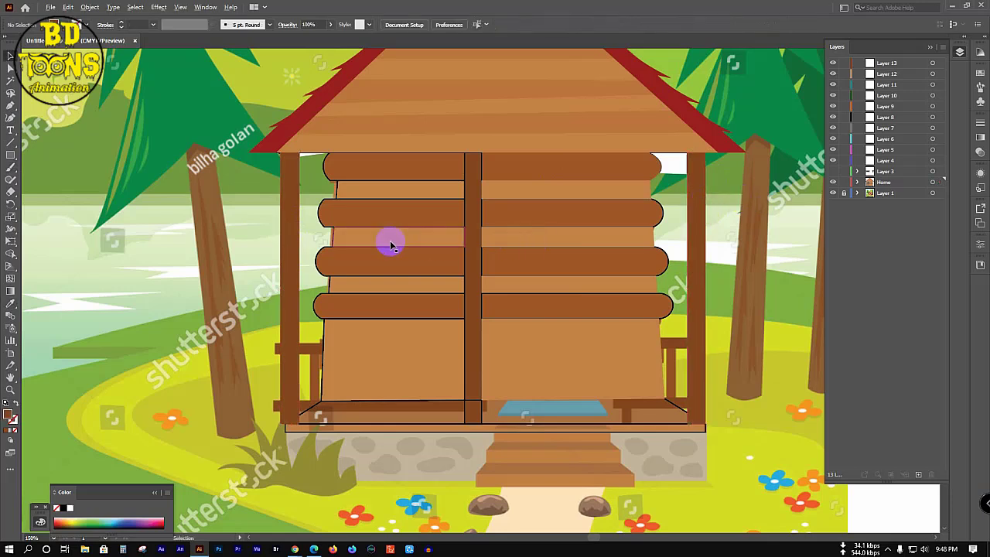
scroll(390, 441, "up", 1)
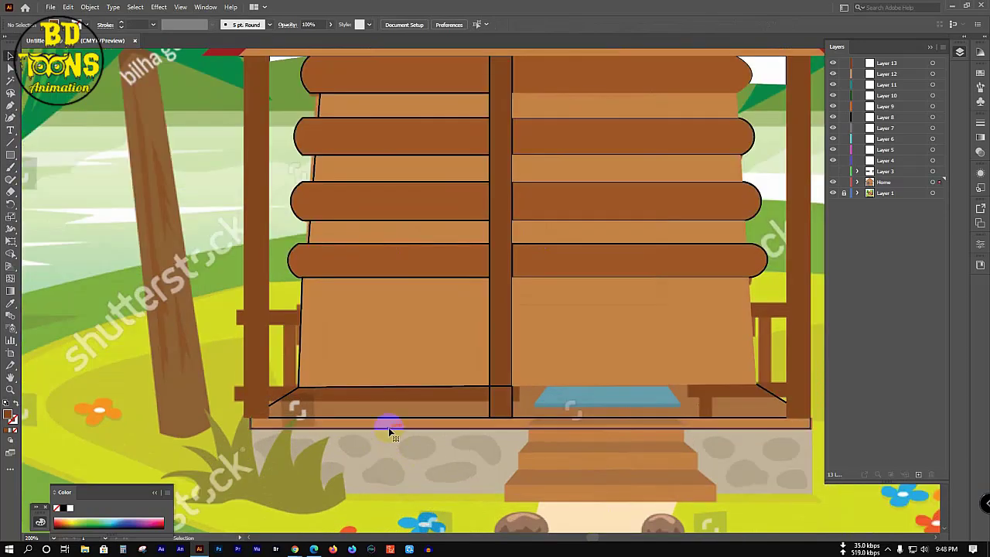
Step: Fill the thin platform strip under the cabin with a sampled lighter brown
left_click(388, 427)
key("i")
left_click(389, 421)
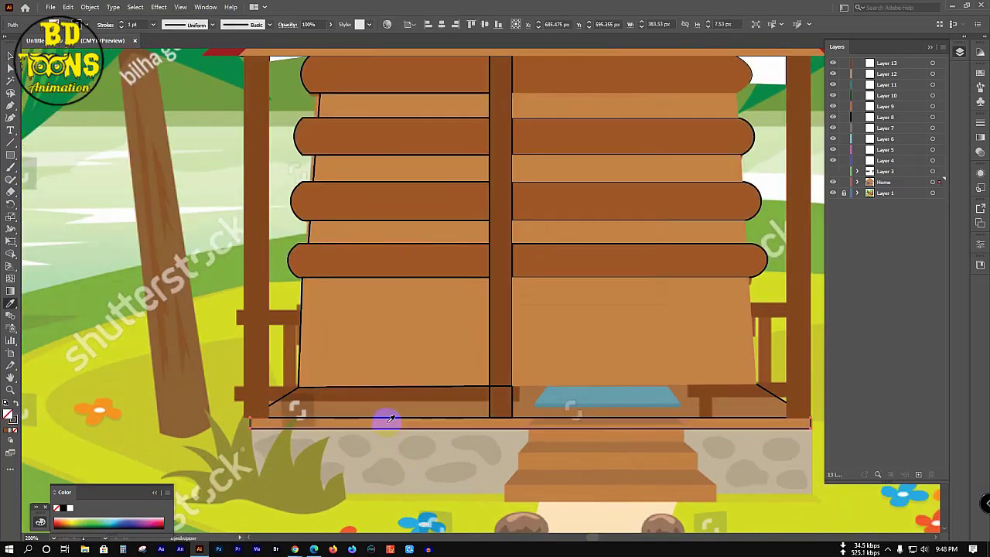
left_click(389, 422)
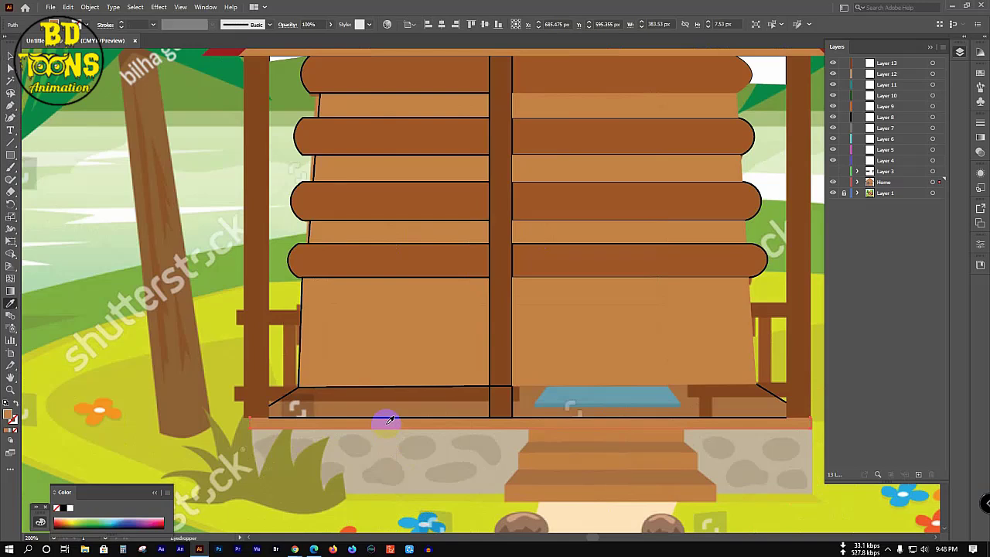
Step: Merge the right porch floor area into one shape with the Shape Builder
key("v")
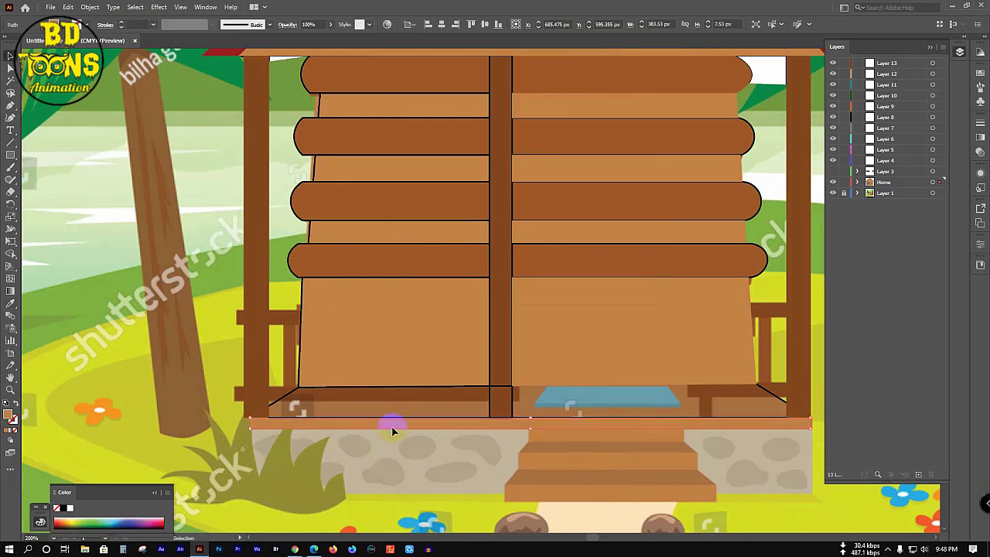
left_click(406, 388)
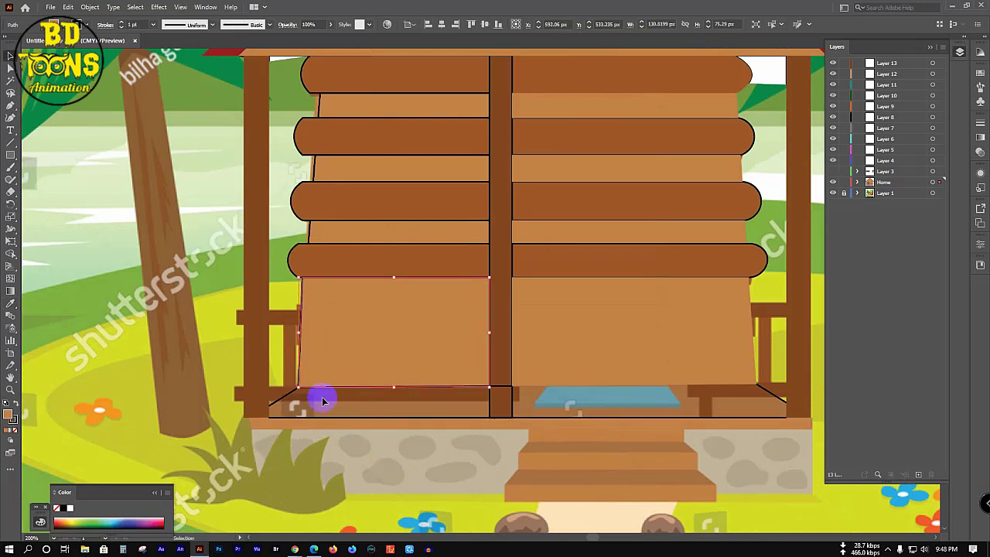
left_click(283, 396)
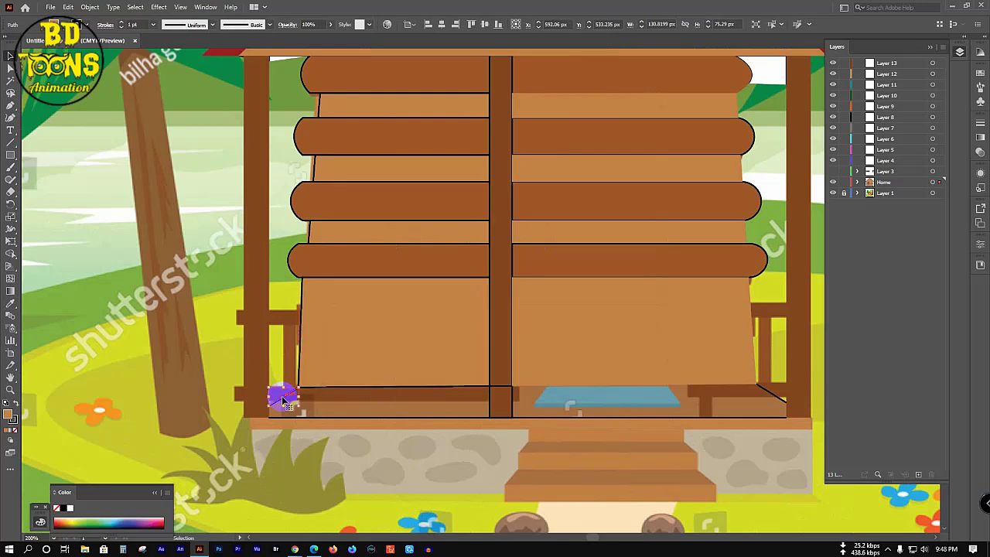
left_click(464, 406)
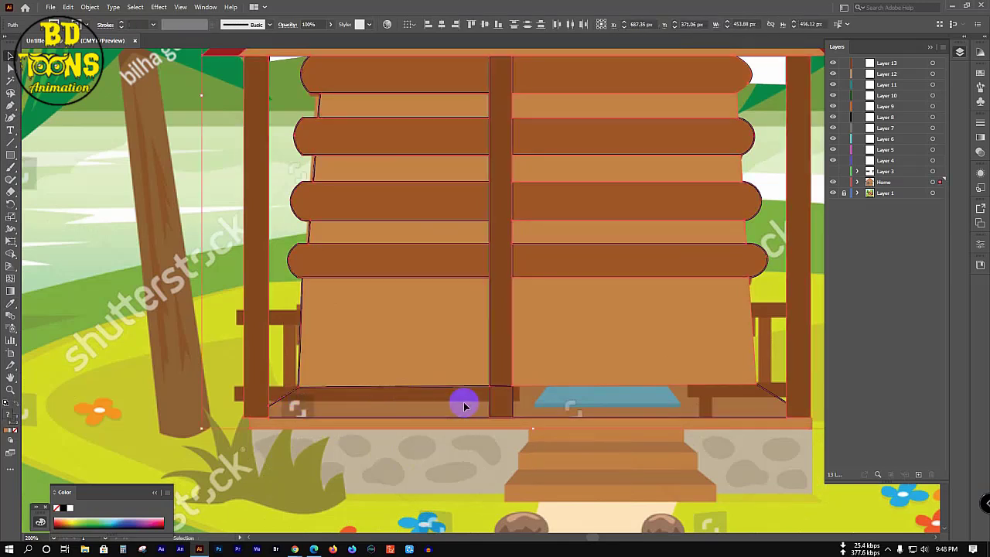
key("shift+m")
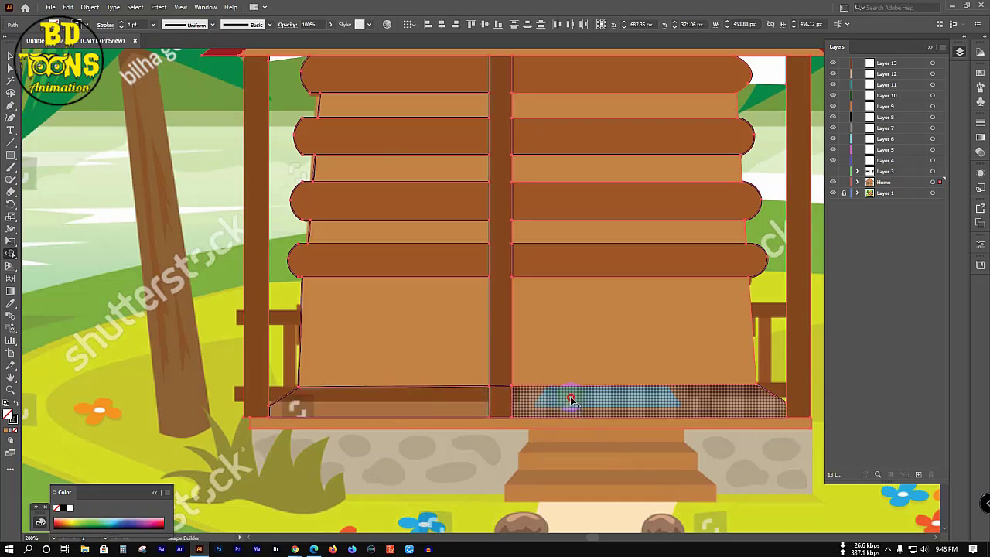
left_click(675, 399)
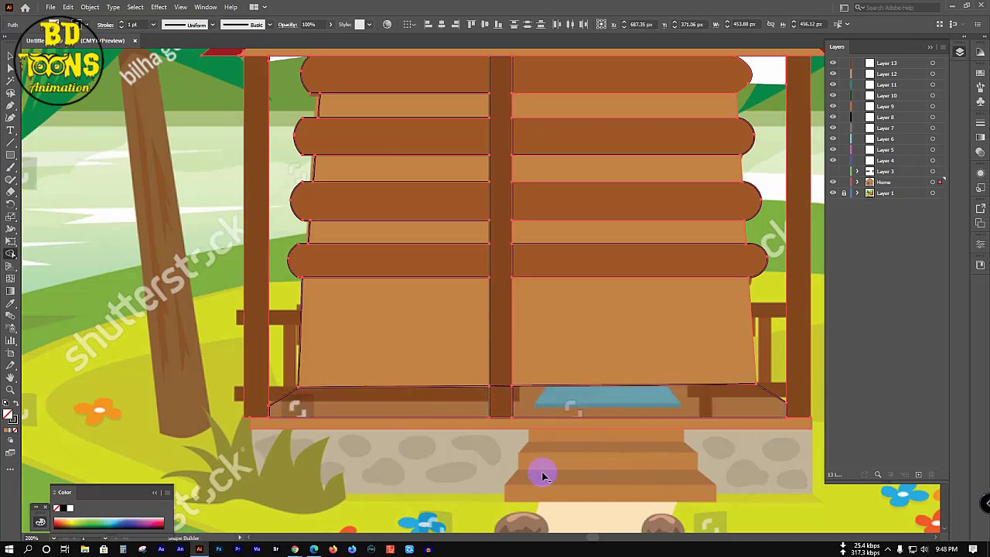
Step: Fill the left and right porch floor strips with the same lighter brown
key("v")
key("ctrl+shift+a")
left_click(292, 398)
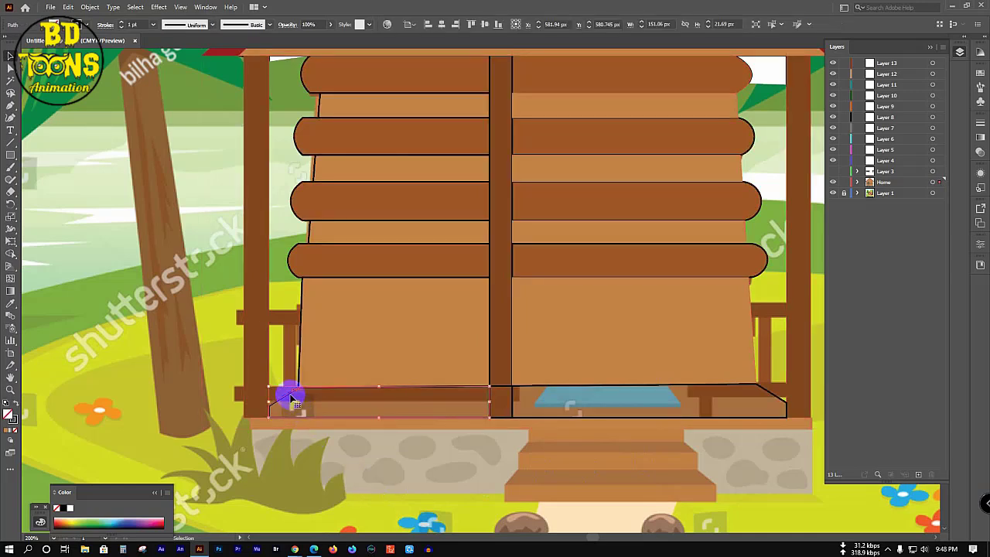
key("i")
left_click(360, 406)
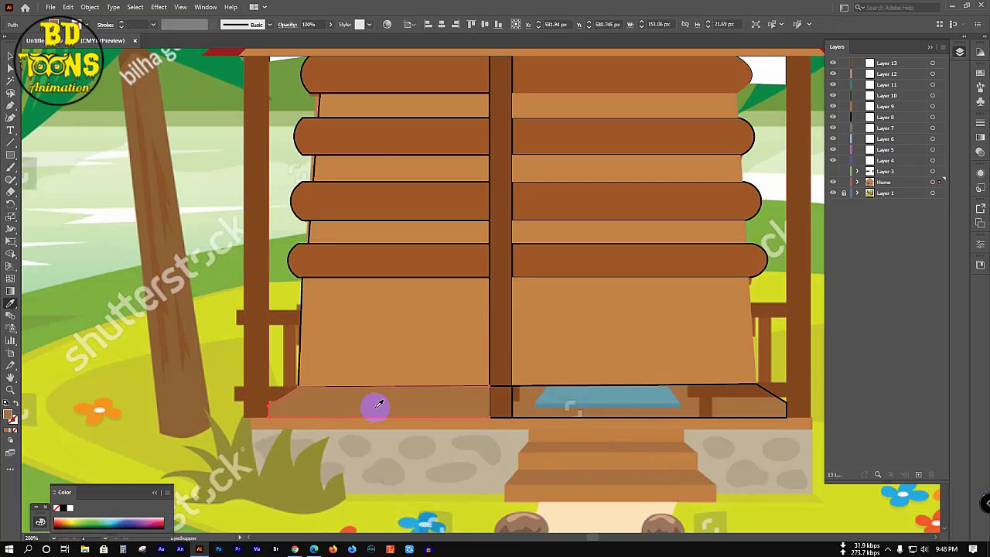
key("v")
left_click(725, 390)
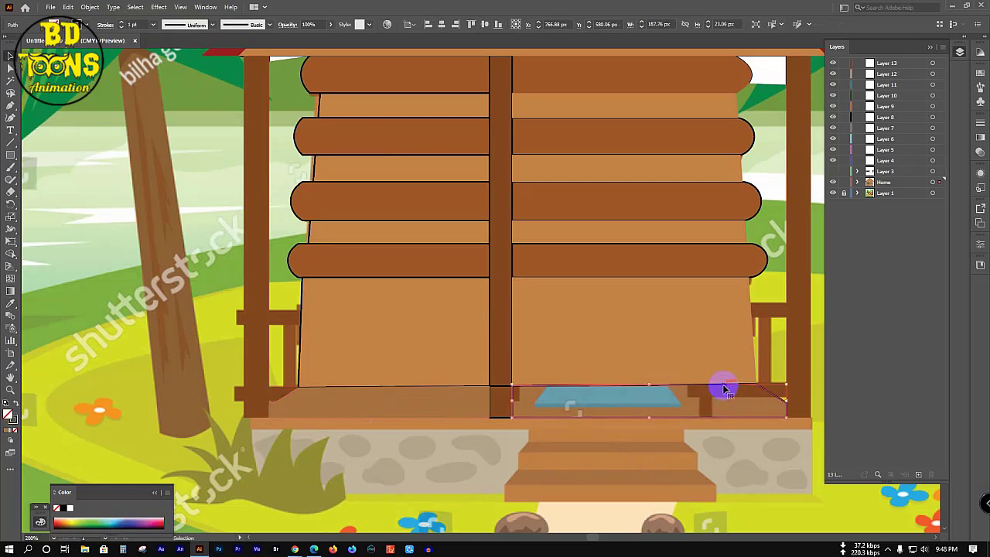
key("i")
left_click(741, 403)
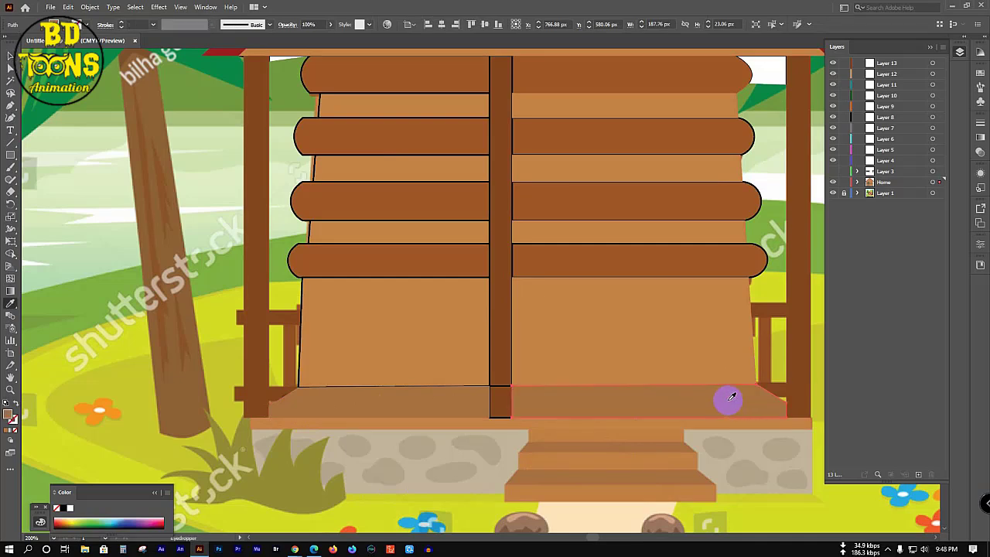
key("v")
key("ctrl+shift+a")
scroll(387, 426, "down", 3)
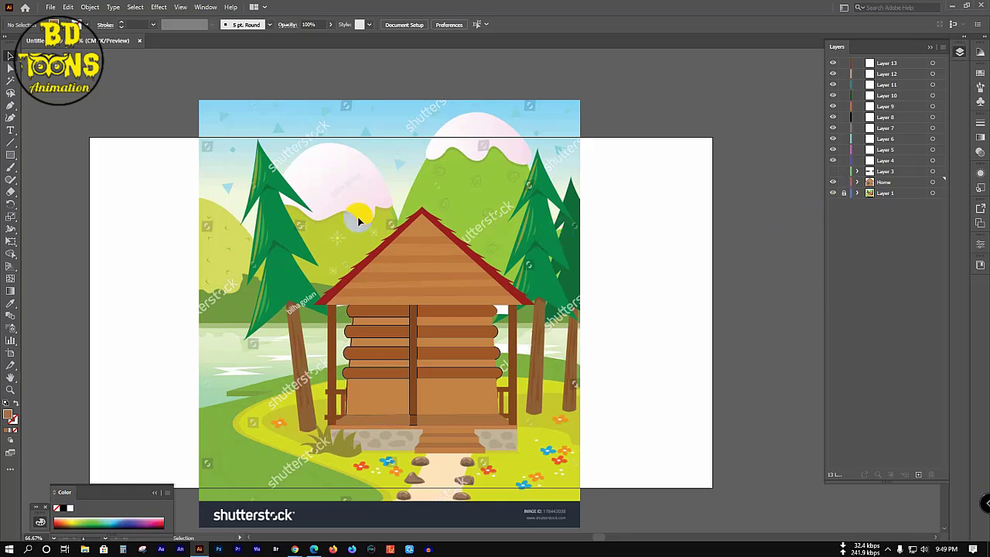
Step: Hide and re-show the traced artwork to compare it against the reference
key("ctrl+z")
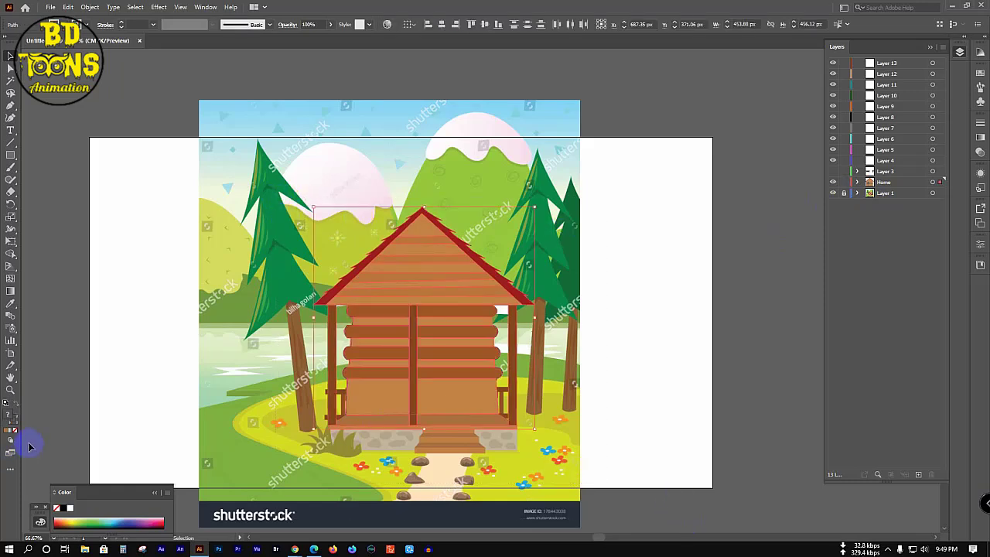
key("ctrl+z")
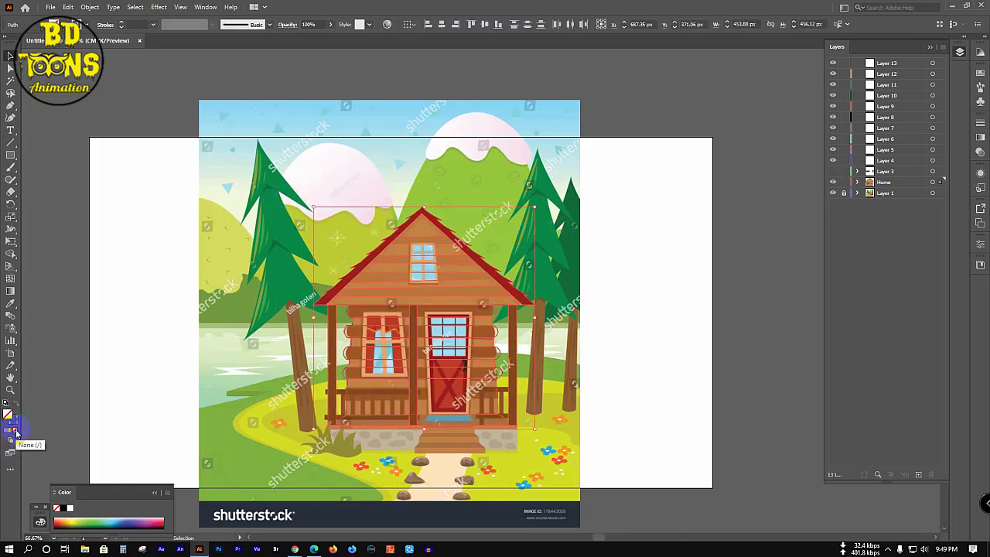
key("ctrl+shift+z")
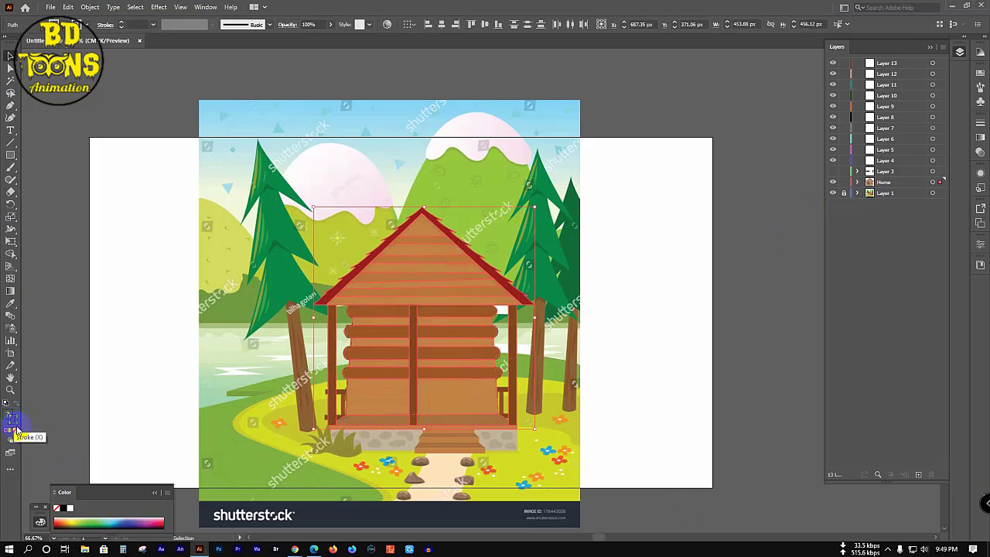
left_click(164, 358)
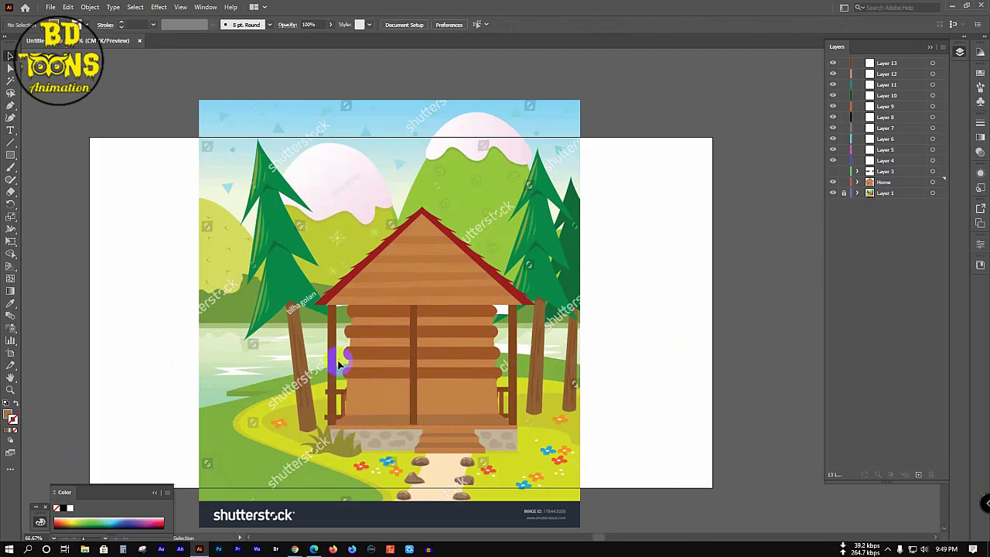
Step: Marquee-select the whole traced cabin and group its shapes
left_click_drag(237, 166, 609, 464)
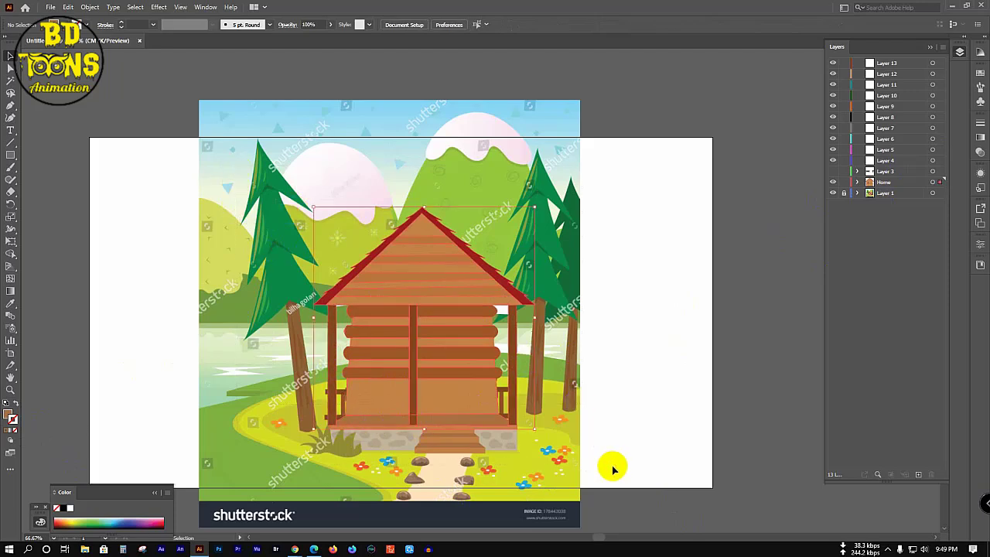
right_click(447, 342)
left_click(497, 194)
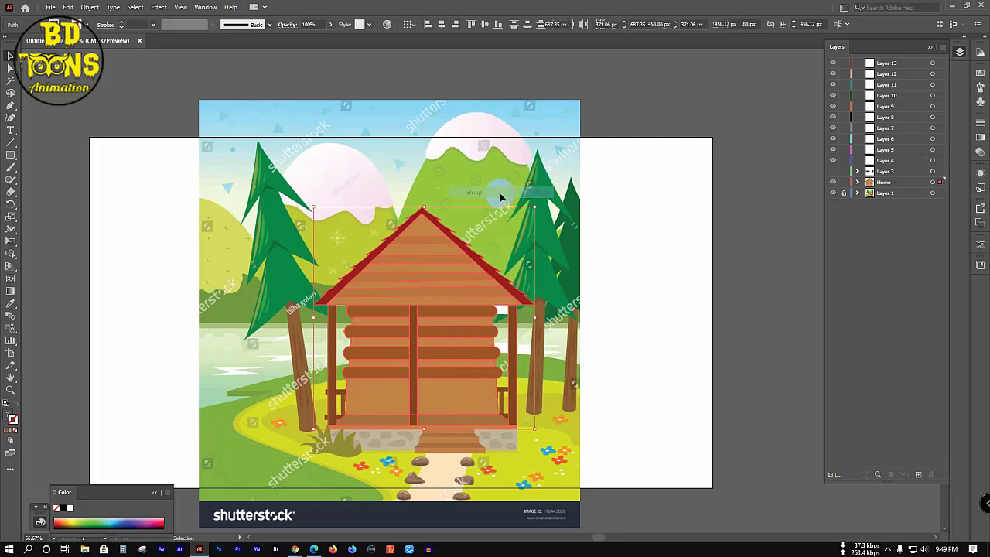
left_click(798, 214)
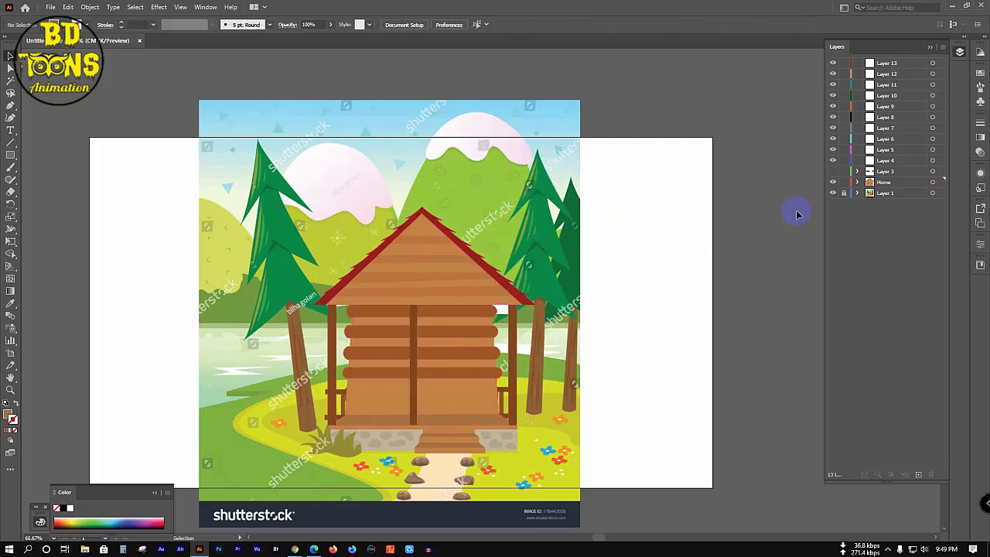
Step: Turn Layer 3's railings, the Home artwork and the reference image back on
left_click(844, 184)
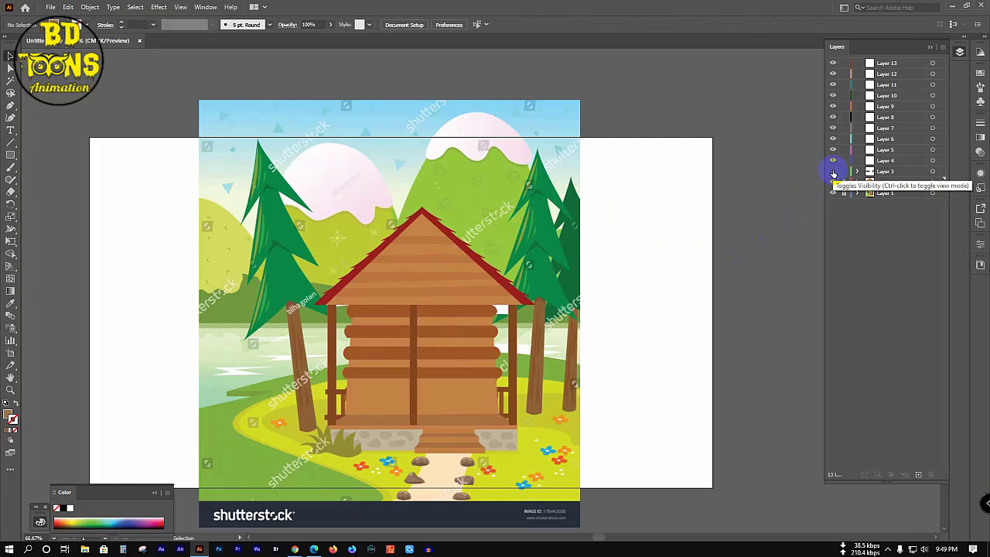
left_click(832, 172)
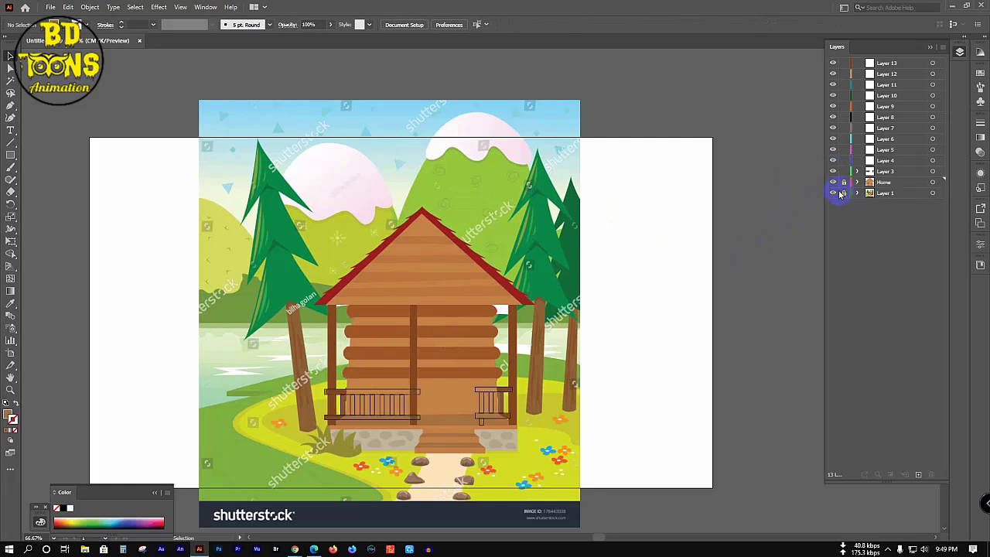
left_click(832, 183)
left_click(833, 192)
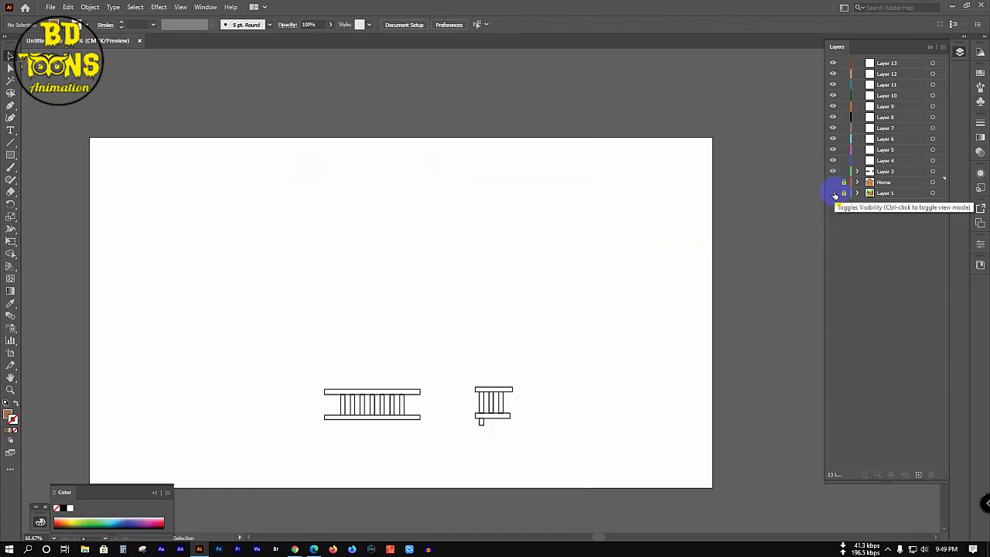
left_click(833, 193)
left_click(375, 408)
scroll(375, 408, "up", 4)
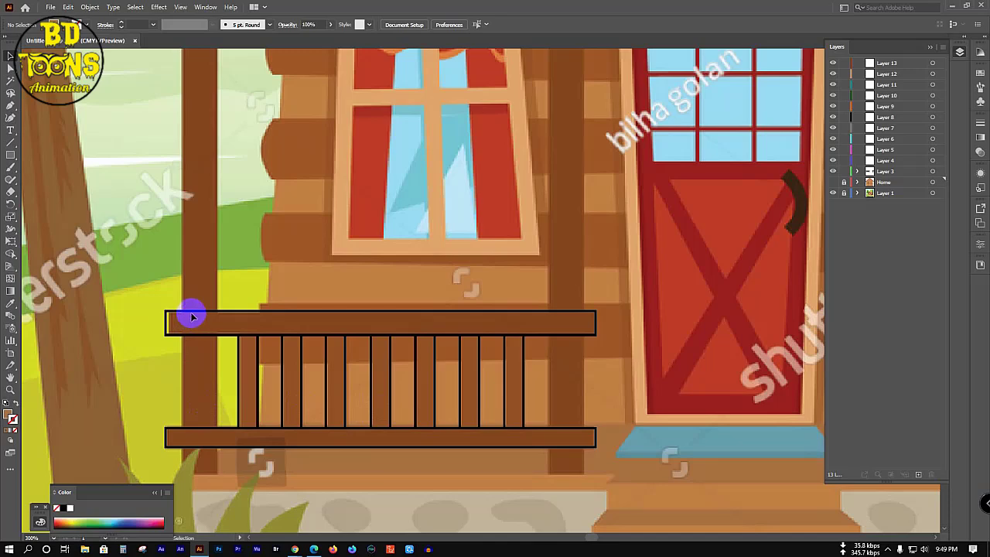
Step: Fill both porch railings with the porch post's brown using the Eyedropper
left_click(193, 317)
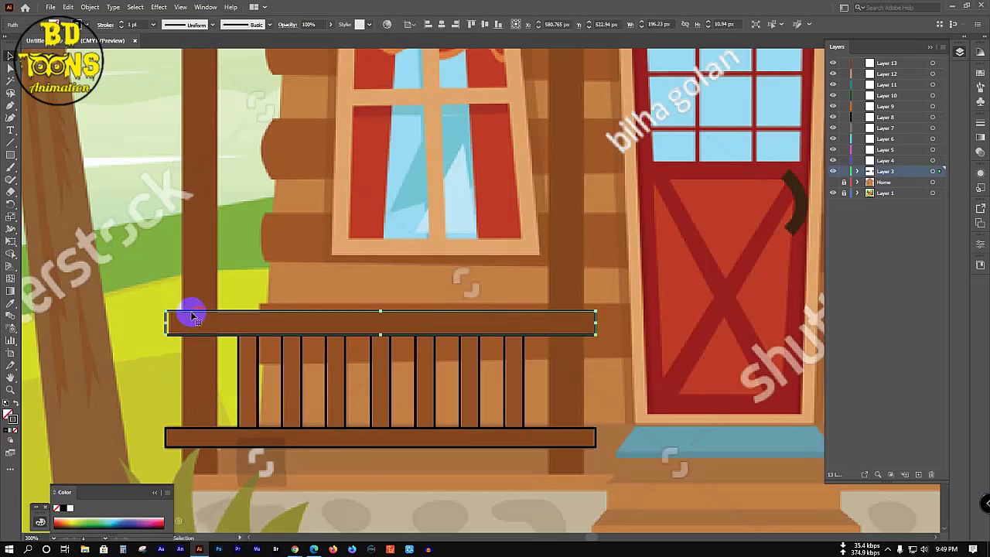
left_click(108, 382)
scroll(183, 354, "down", 2)
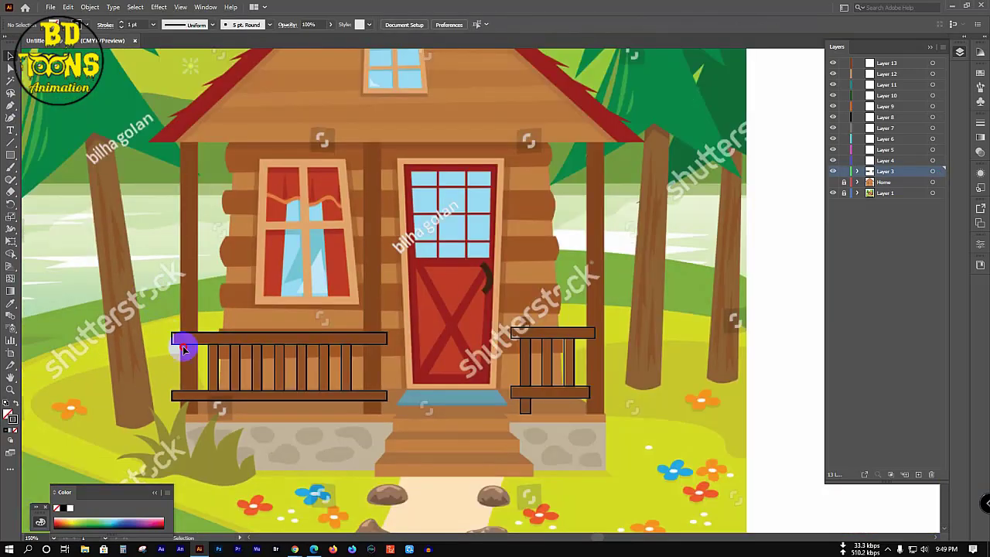
left_click_drag(183, 349, 672, 417)
left_click(350, 402)
key("i")
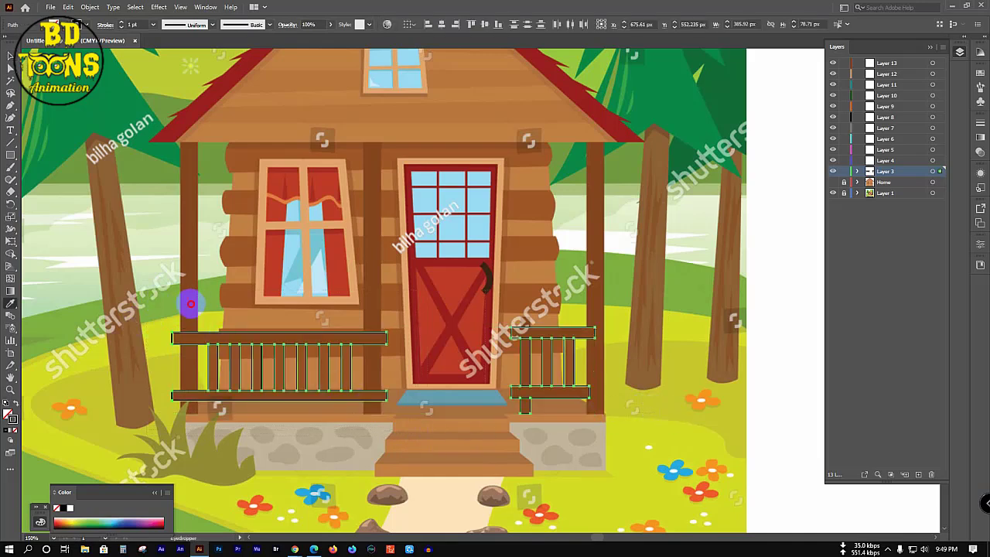
left_click(192, 304)
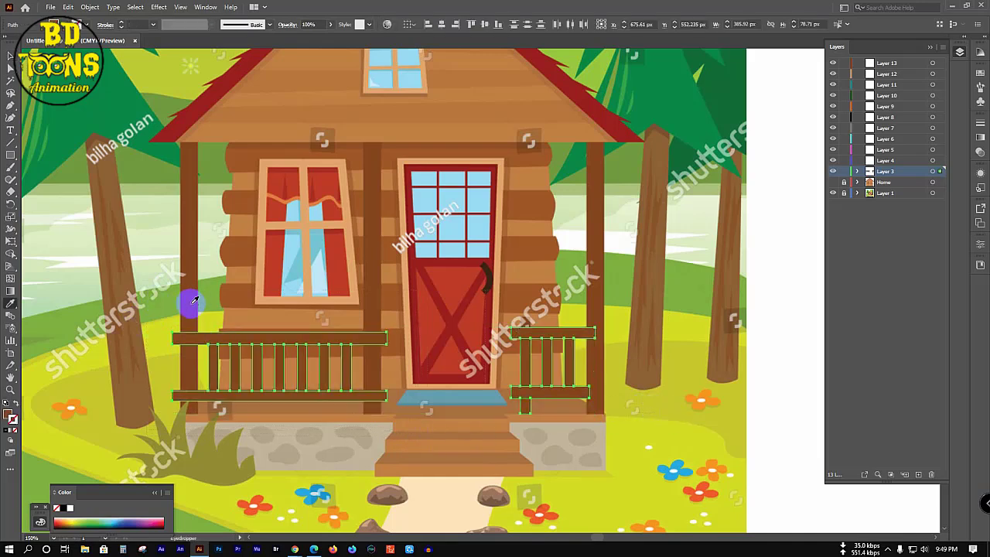
Step: Hide the reference image, inspect the brown railings, then show the Home artwork again
key("v")
left_click(124, 317)
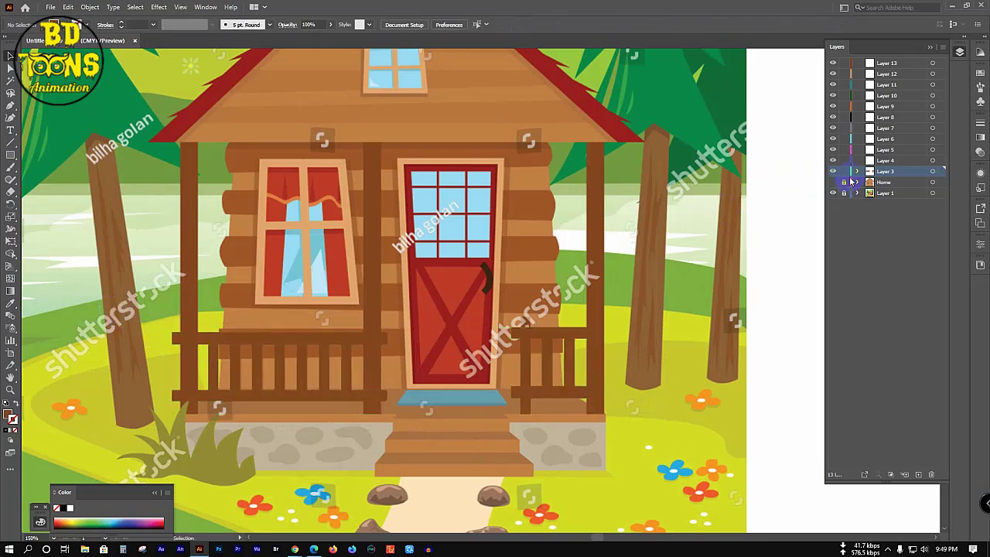
left_click(833, 193)
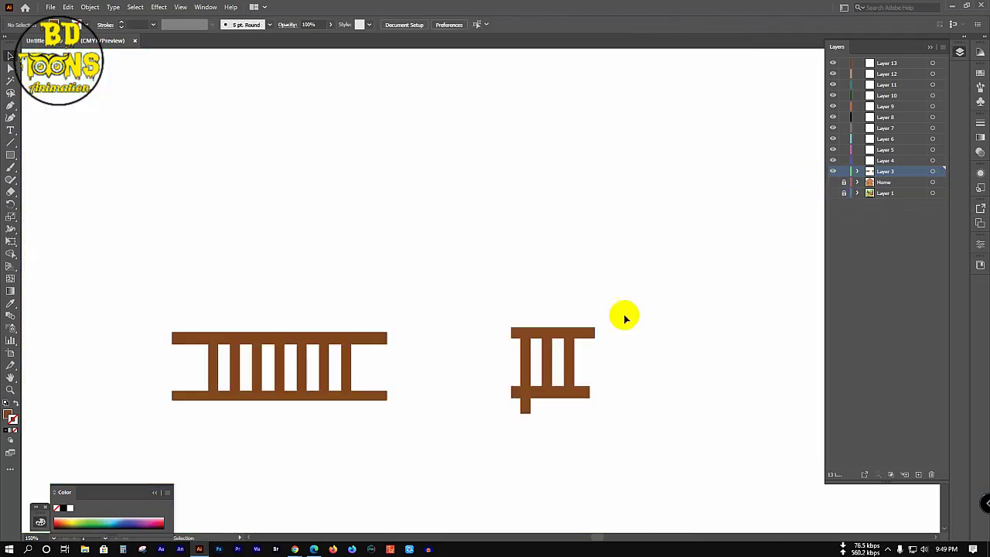
left_click_drag(80, 253, 720, 433)
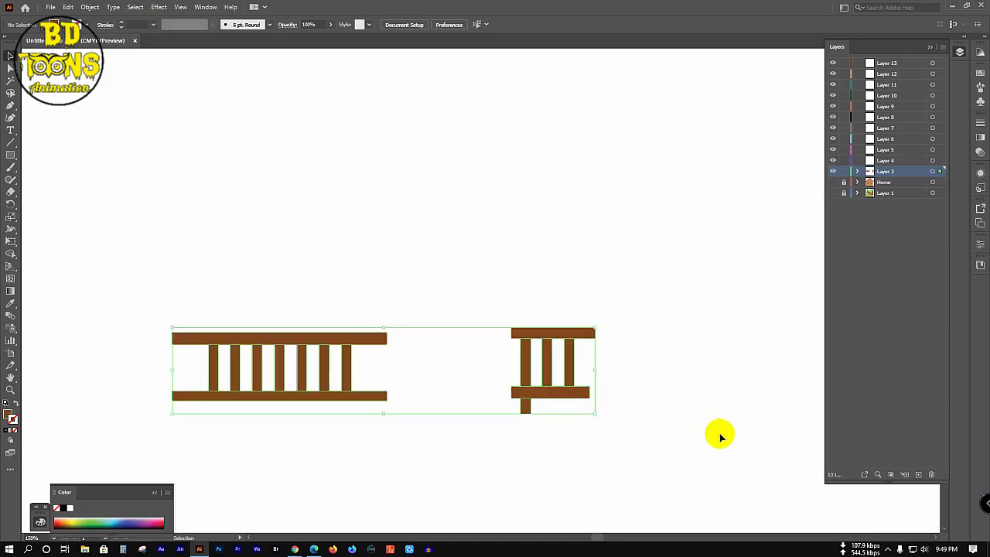
key("a")
key("v")
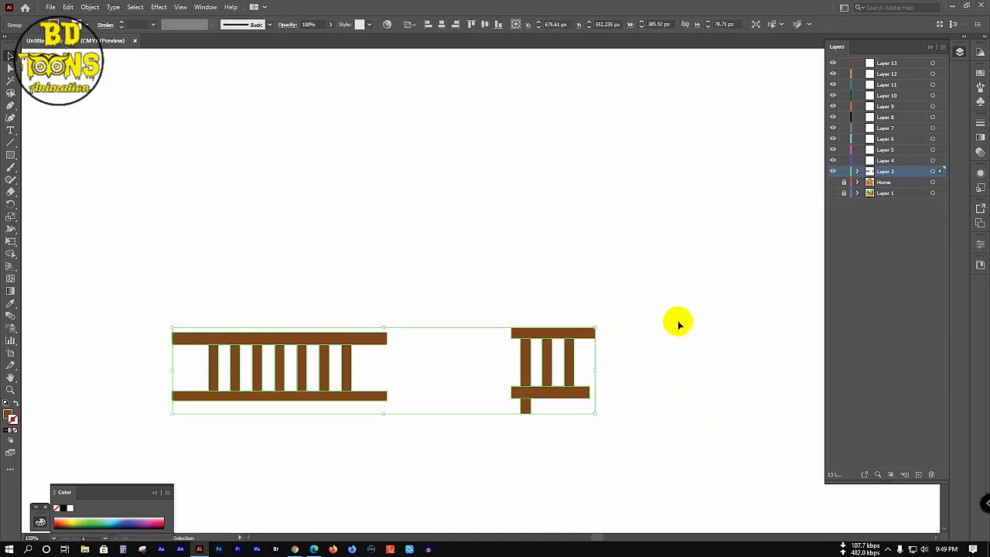
left_click(673, 322)
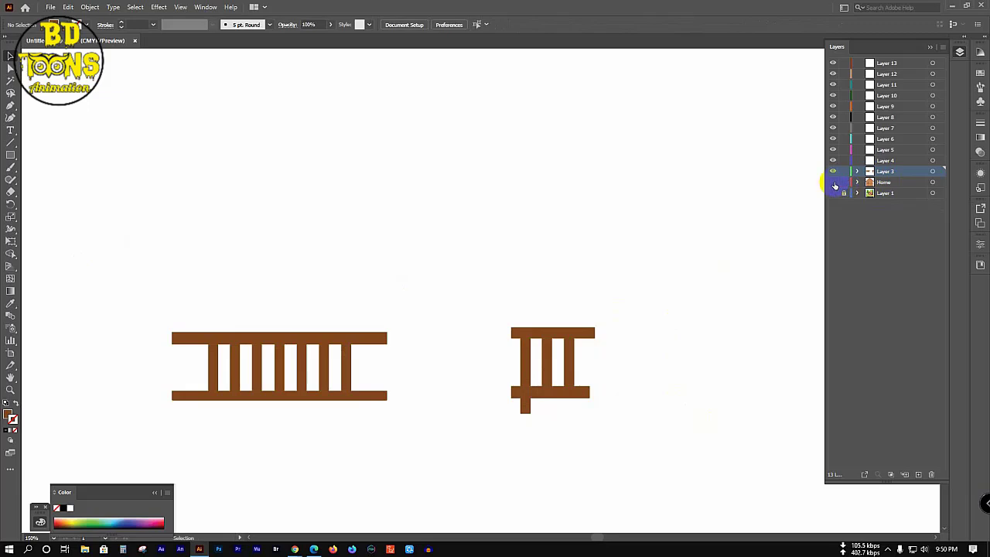
left_click(833, 182)
Step: Move Layer 3's railing group into the Home layer
left_click(858, 183)
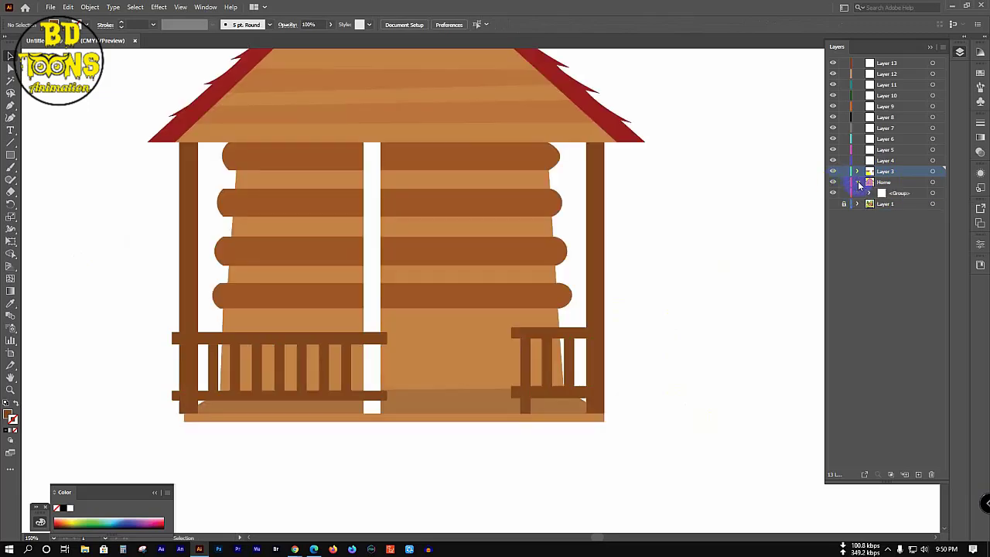
left_click(858, 170)
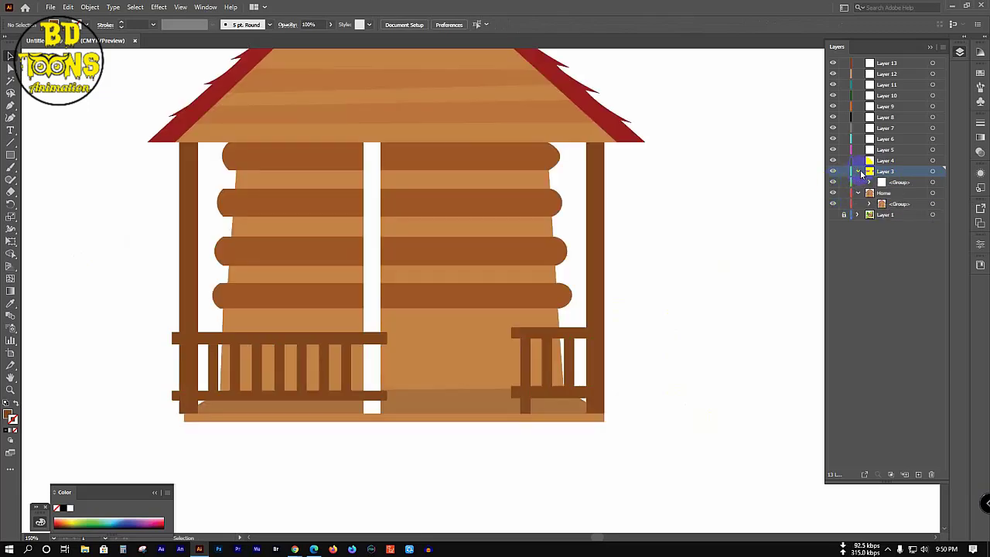
left_click(918, 184)
left_click_drag(916, 193, 916, 200)
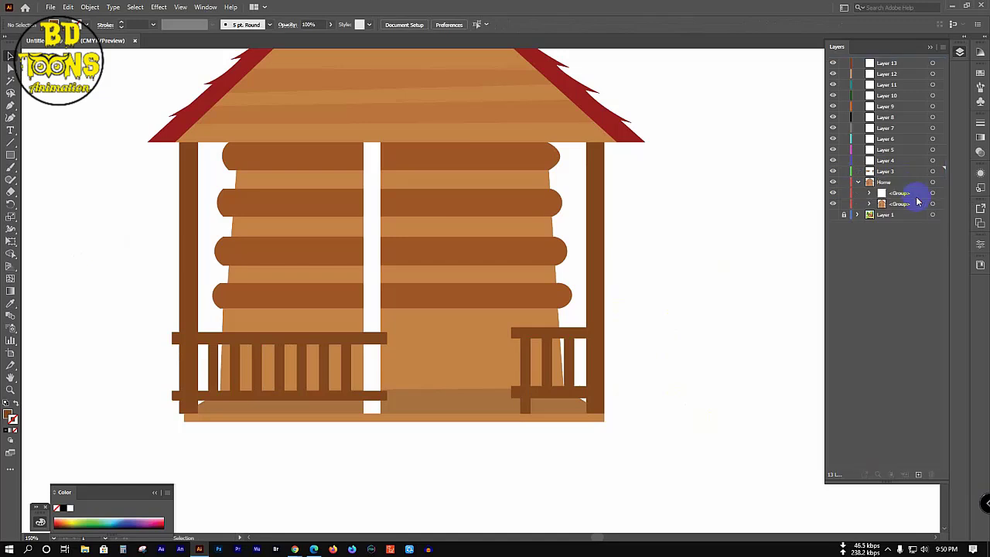
left_click(858, 183)
Step: Lock the reference image layer and ungroup the cabin into separate paths
left_click(844, 193)
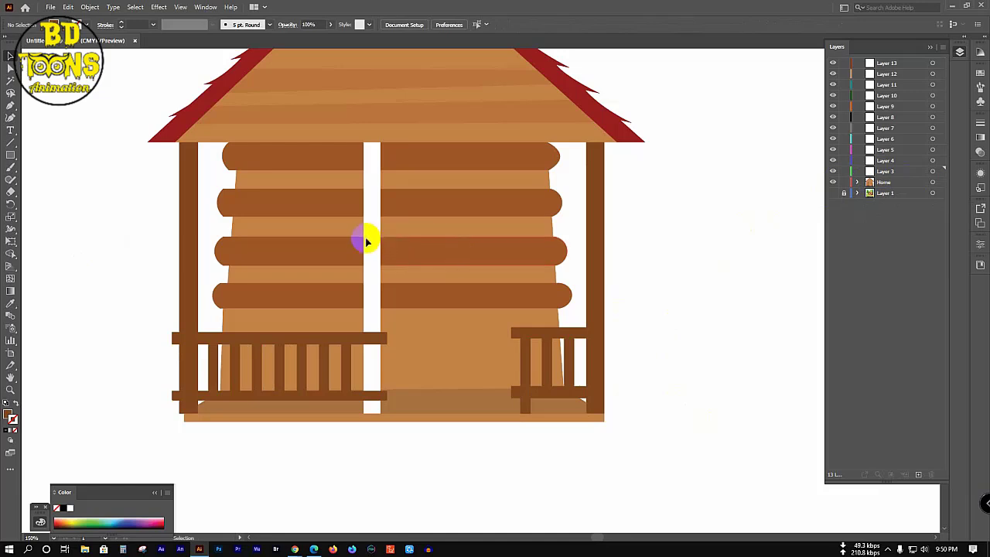
left_click(859, 182)
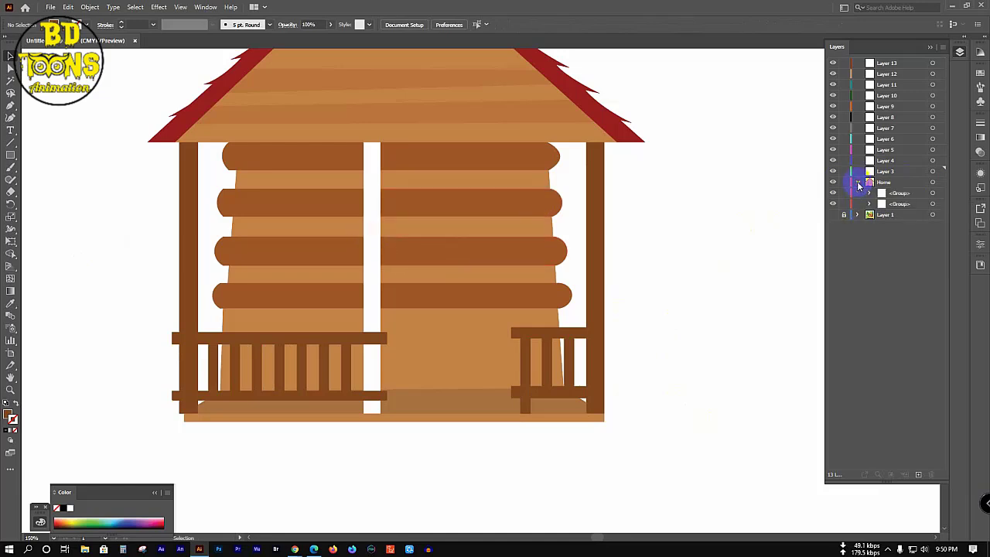
left_click(869, 205)
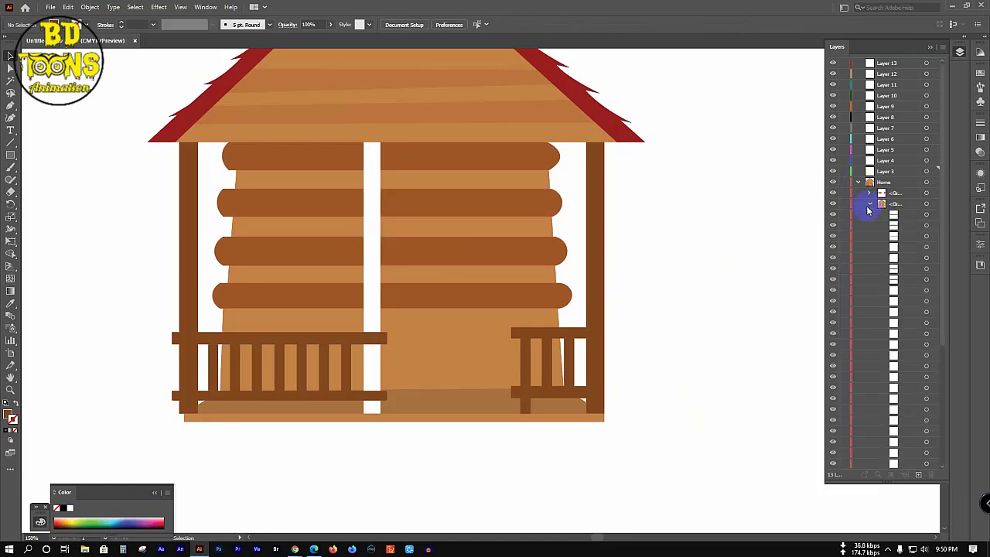
left_click(363, 210)
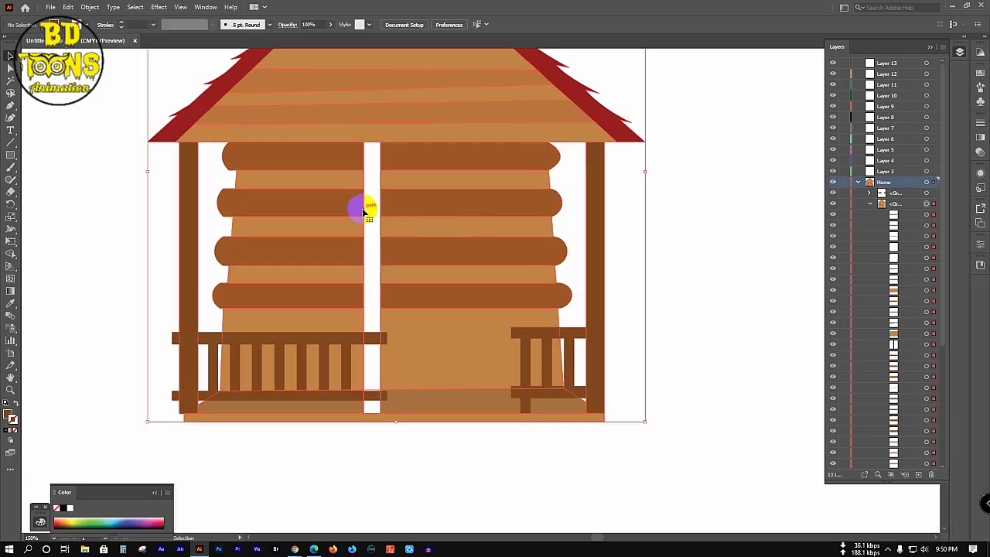
right_click(364, 213)
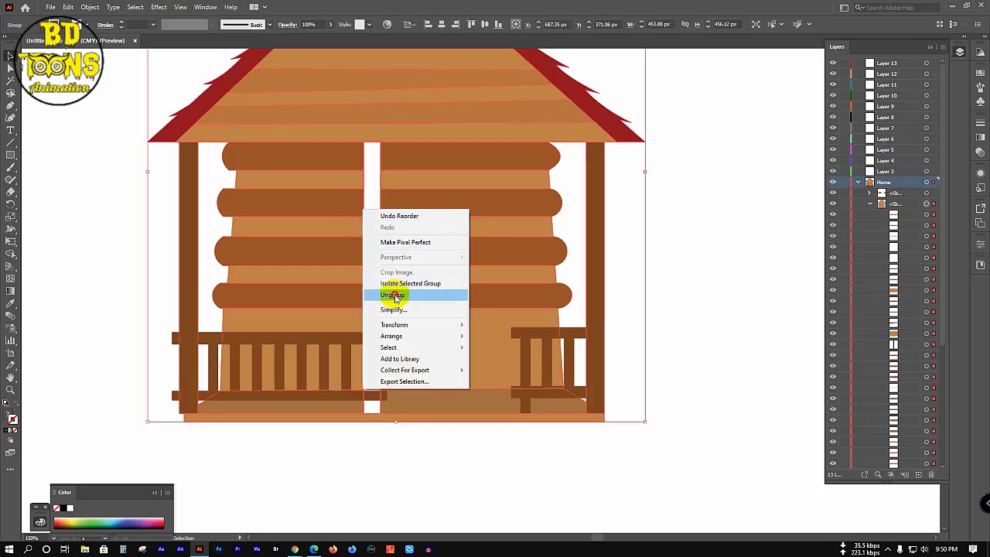
left_click(394, 289)
left_click(713, 232)
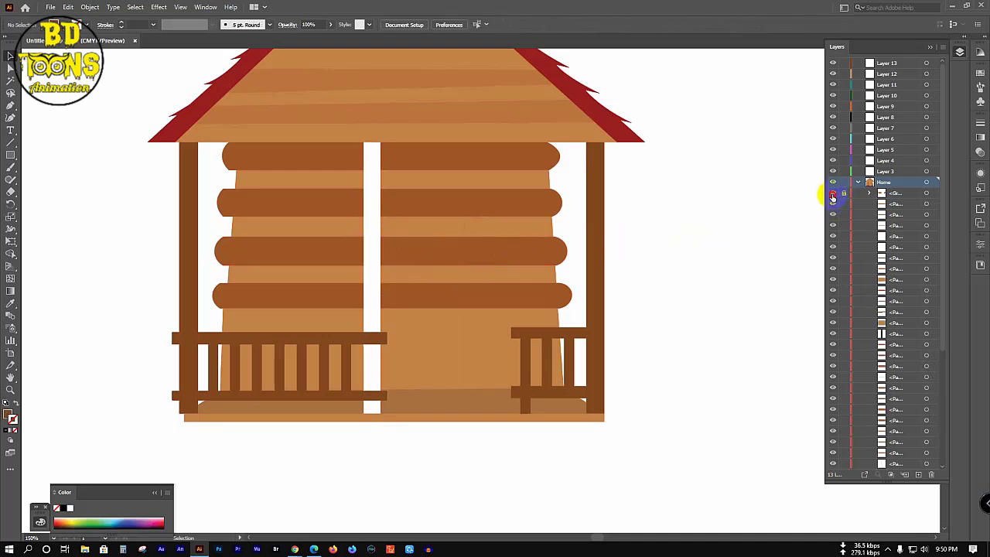
Step: Colour the white centre post with the right post's brown, then hide the Home artwork
left_click(833, 193)
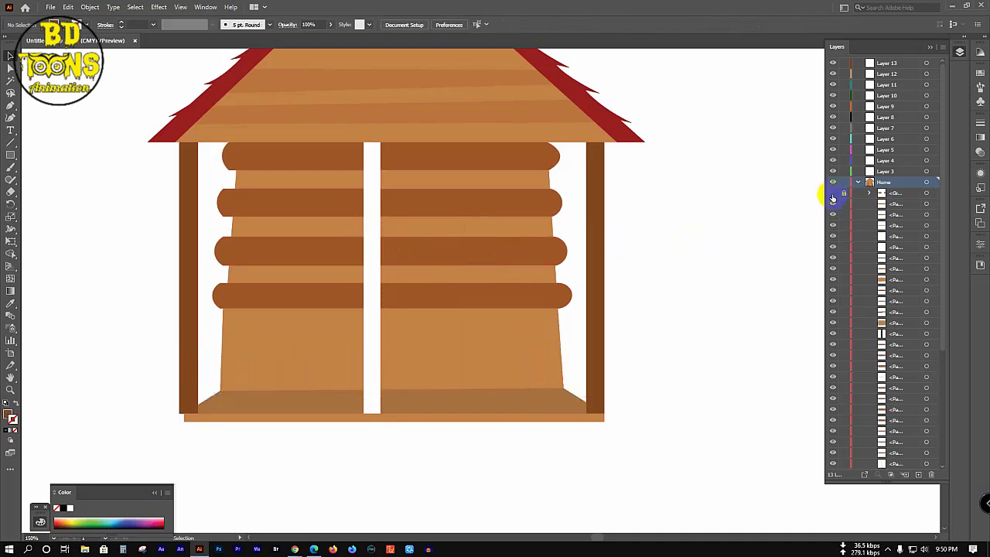
left_click(367, 227)
key("i")
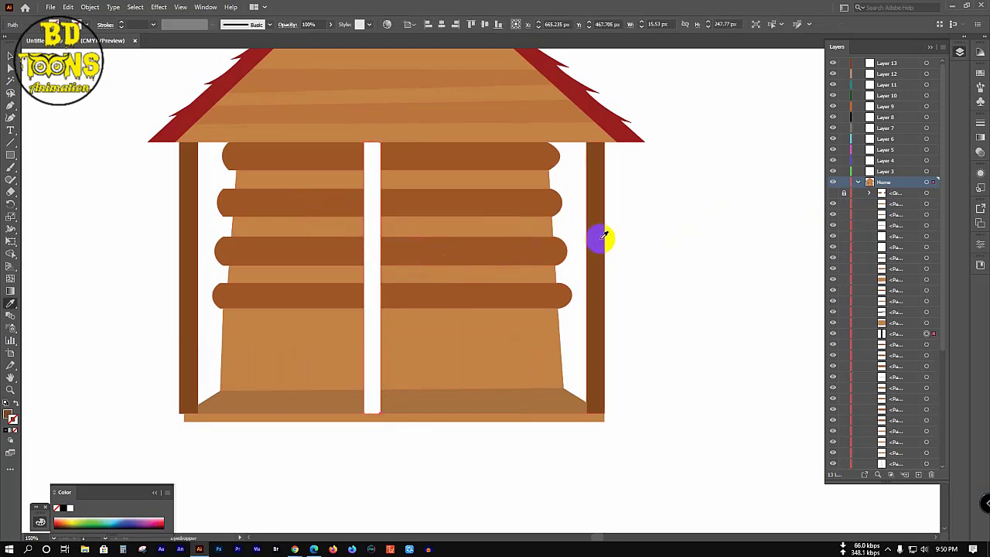
left_click(603, 235)
key("v")
left_click(702, 220)
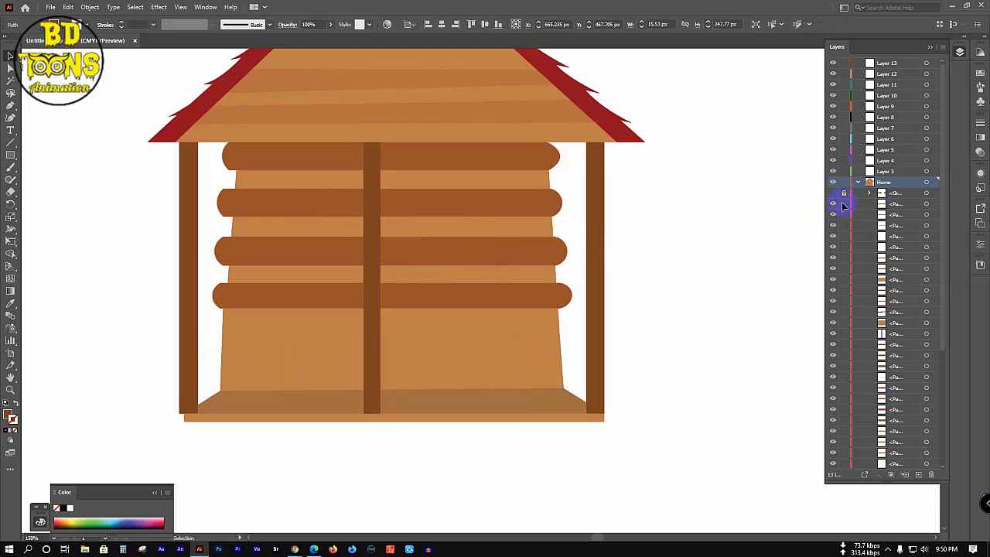
left_click(844, 191)
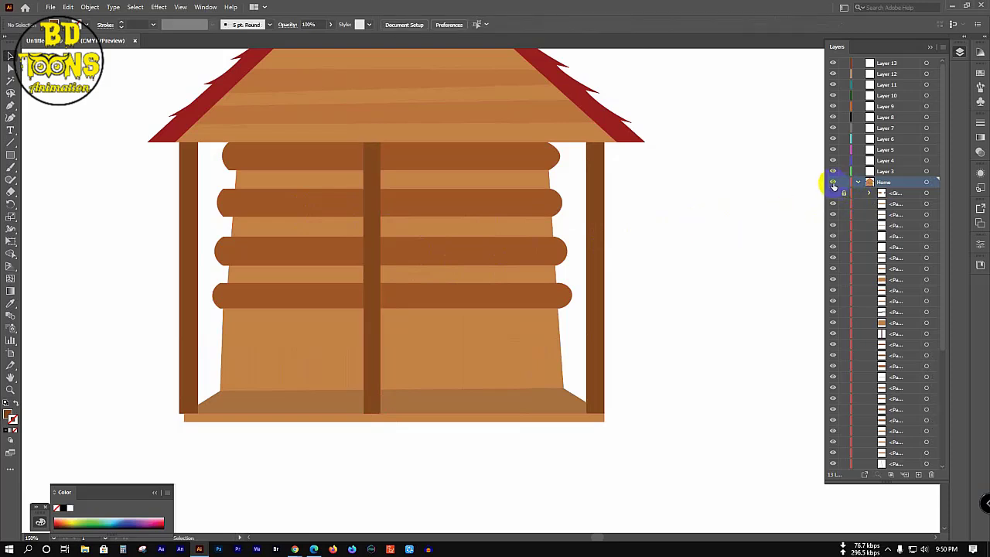
left_click(833, 183)
scroll(859, 382, "down", 8)
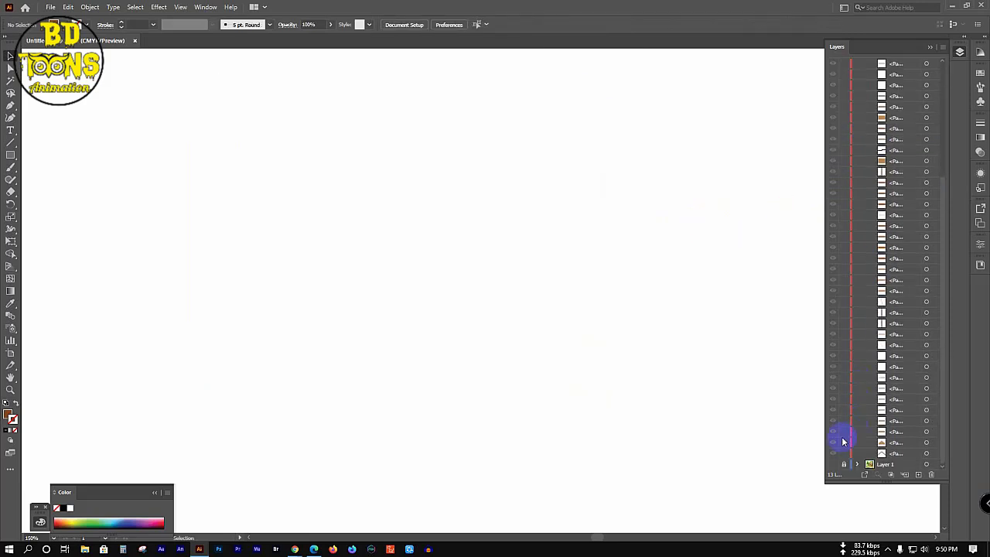
Step: Show the Home artwork and railing group again and zoom out to the whole house
left_click(832, 464)
left_click(833, 464)
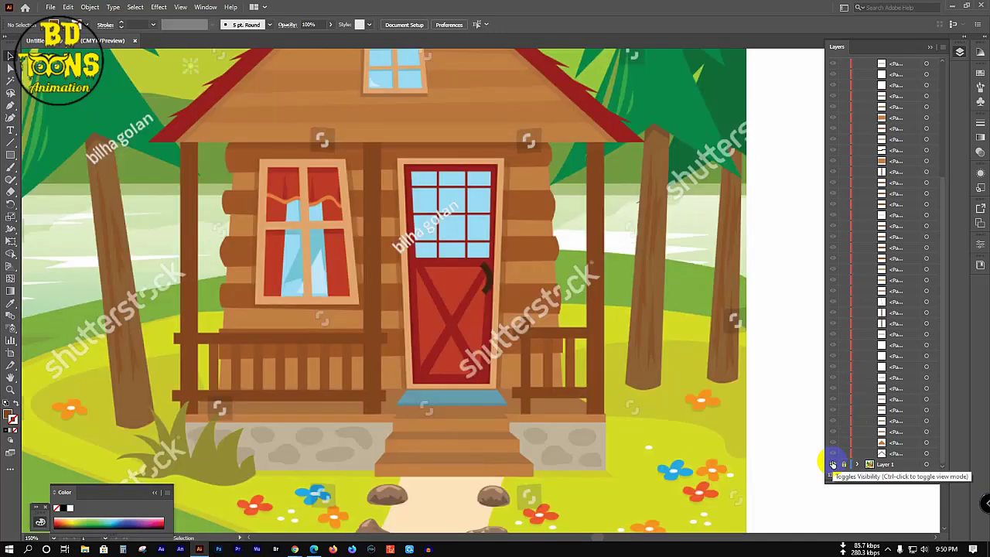
left_click(832, 463)
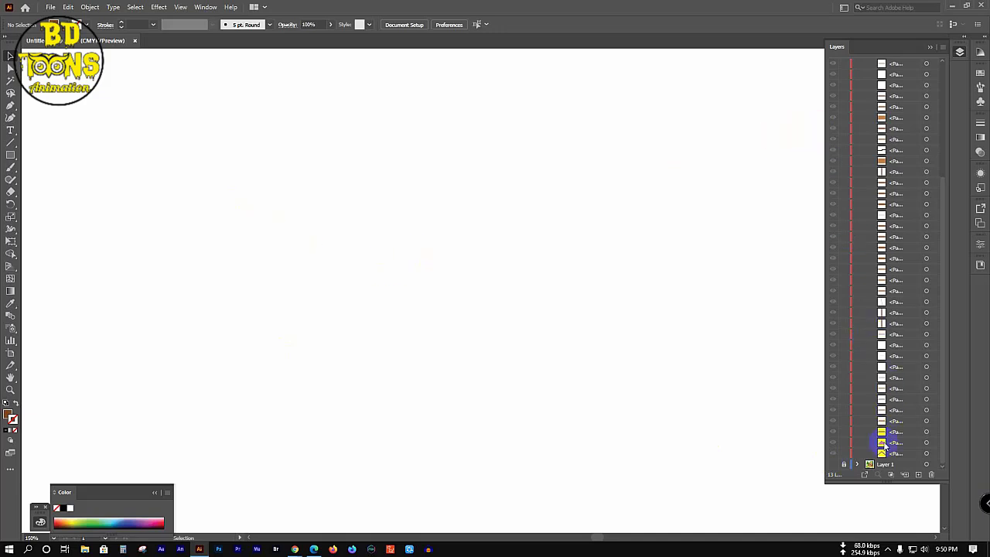
scroll(838, 164, "up", 10)
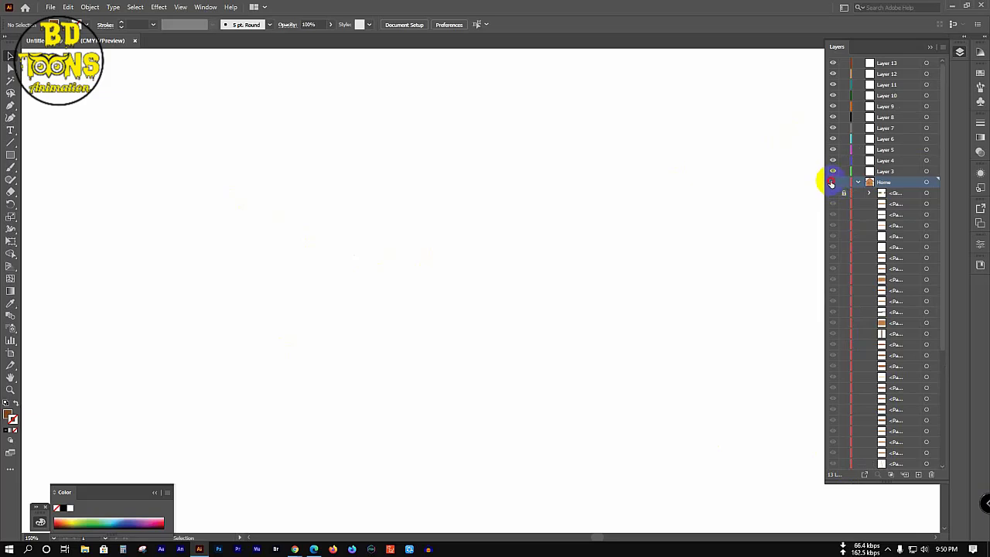
left_click(832, 182)
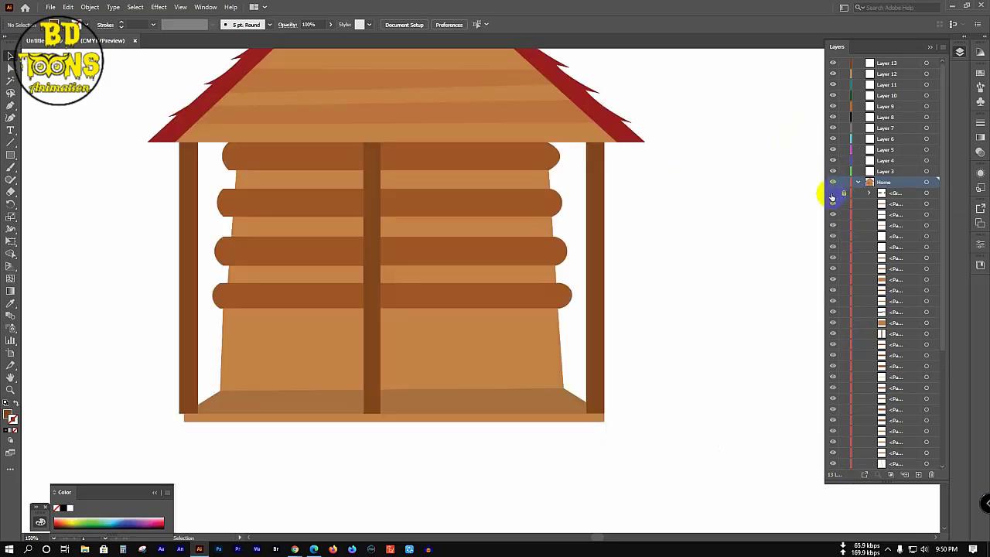
left_click(832, 194)
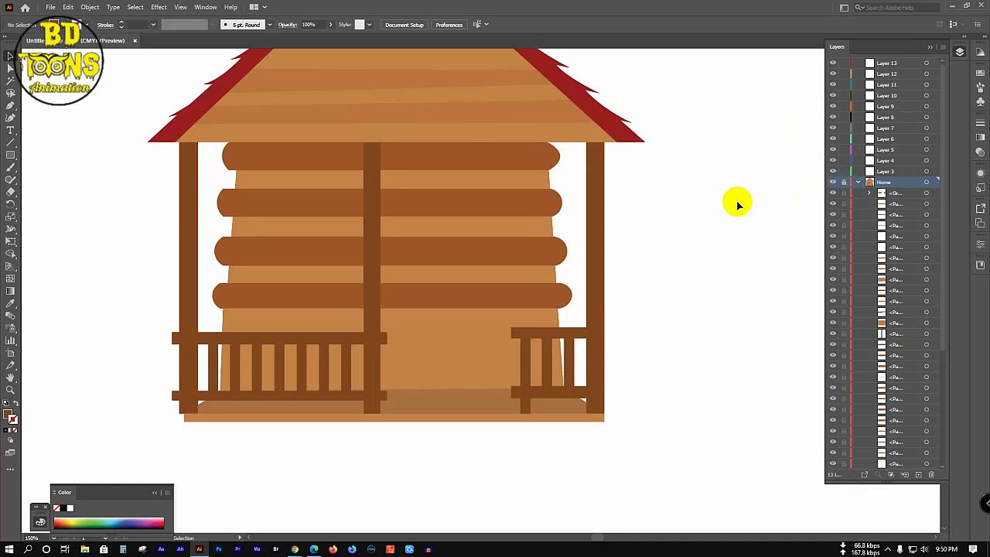
left_click(844, 194)
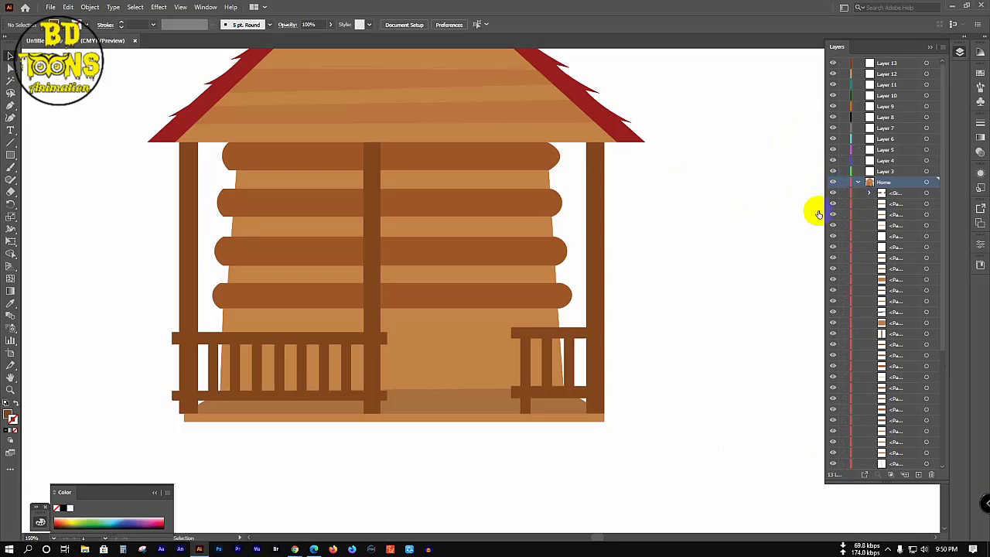
left_click(590, 231, "ctrl+alt")
left_click(589, 231, "ctrl+alt")
Step: Group the house's paths with Ctrl+G, lock and hide the Home layer, closing the Color panel
left_click_drag(498, 224, 699, 376)
key("a")
key("ctrl+g")
key("v")
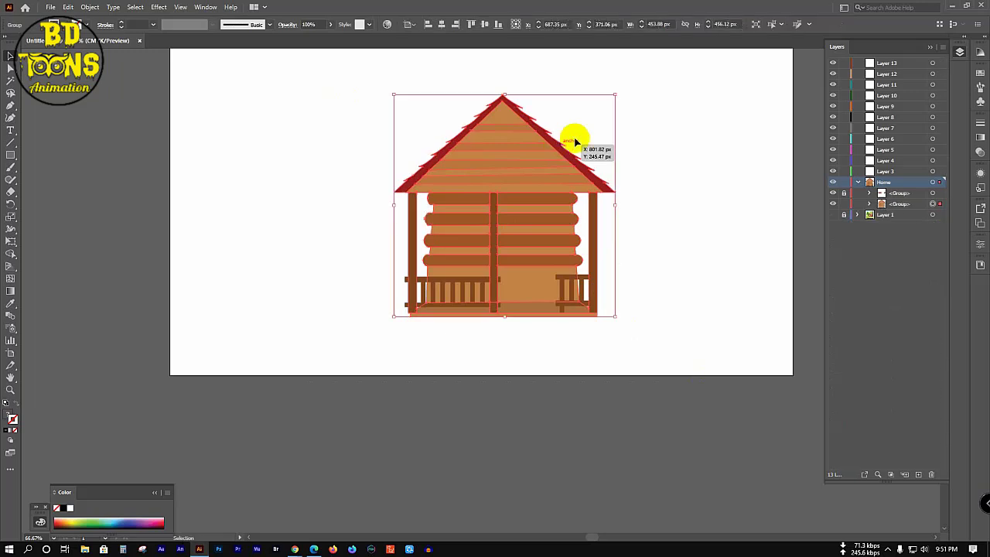
left_click(708, 142)
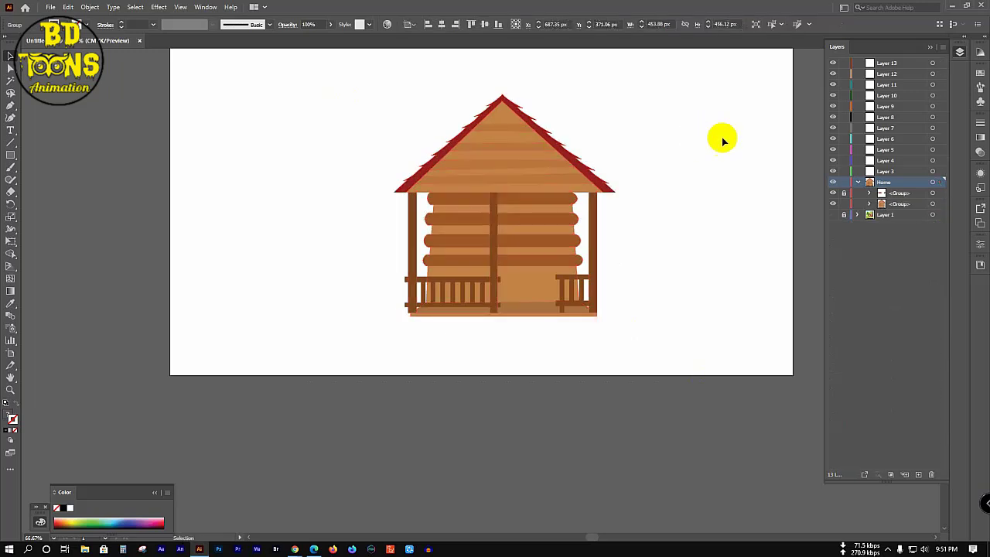
left_click(858, 182)
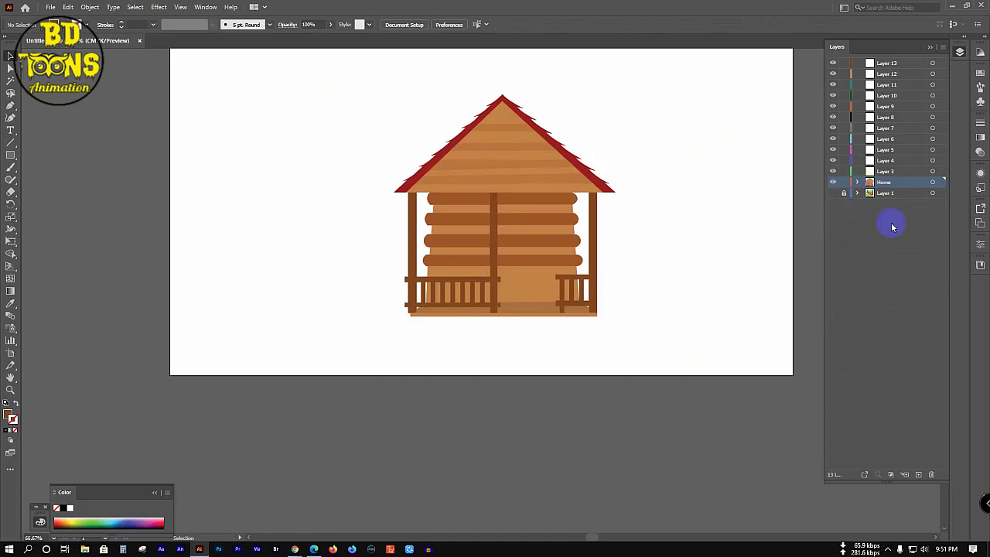
left_click(843, 182)
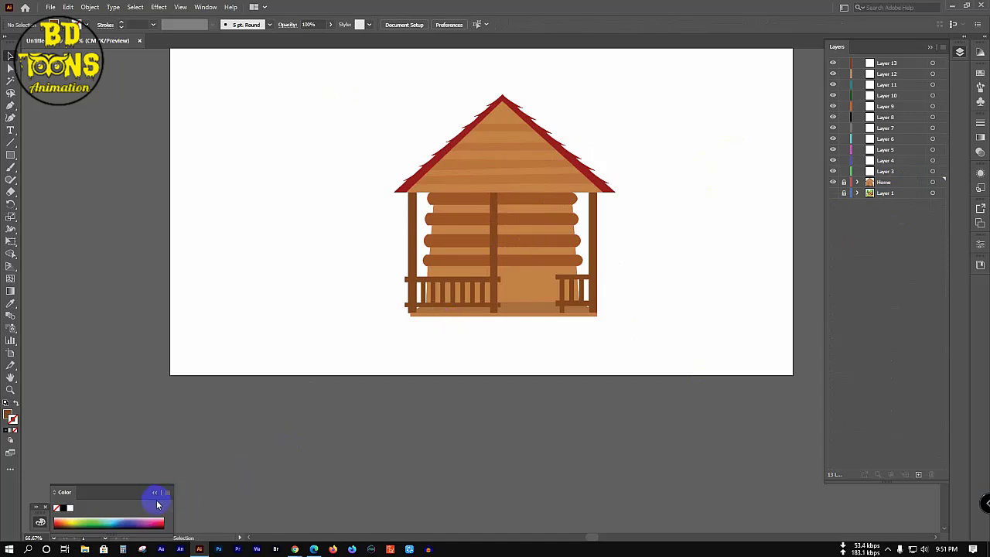
left_click(155, 495)
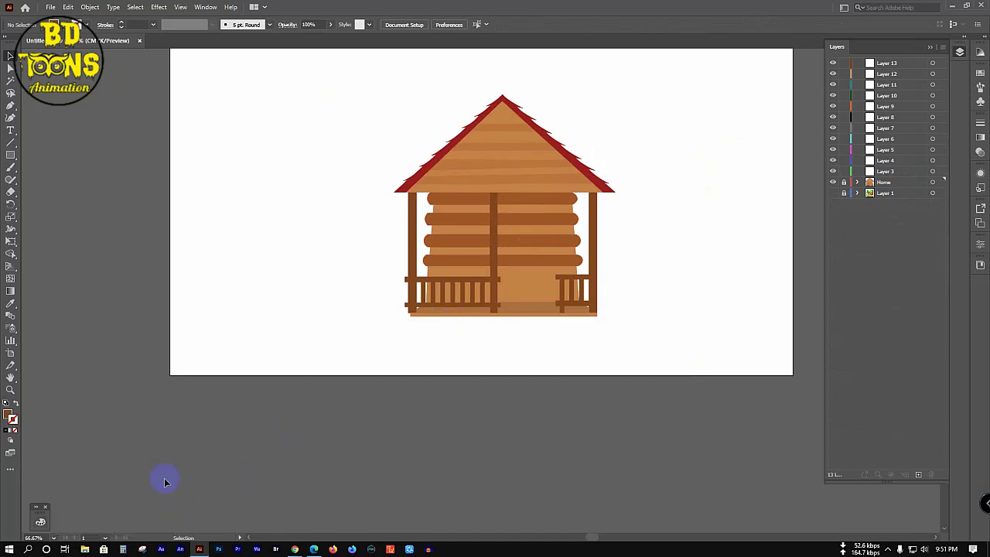
left_click(832, 183)
Step: Show the reference image and zoom in on the cabin's left window
left_click(833, 192)
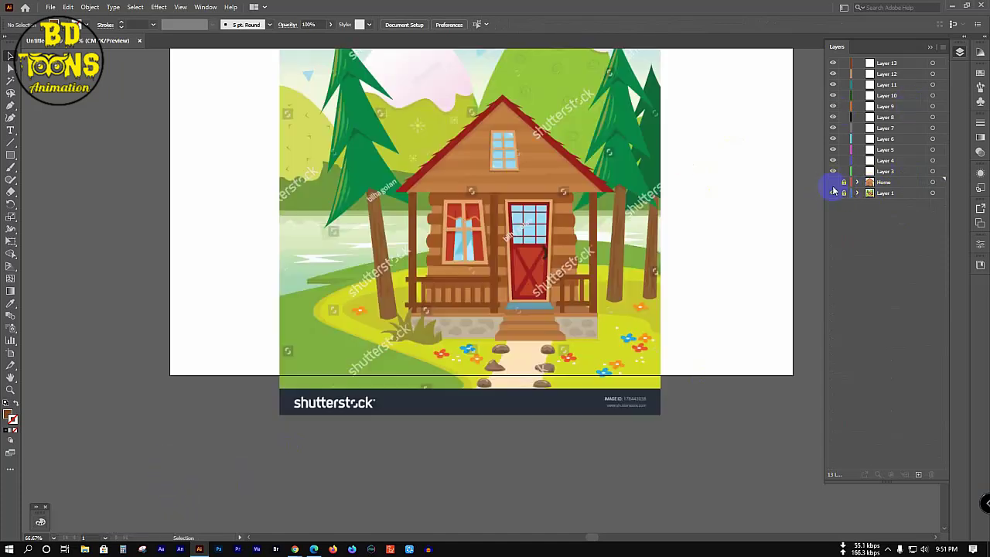
scroll(445, 163, "up", 1)
scroll(444, 163, "up", 1)
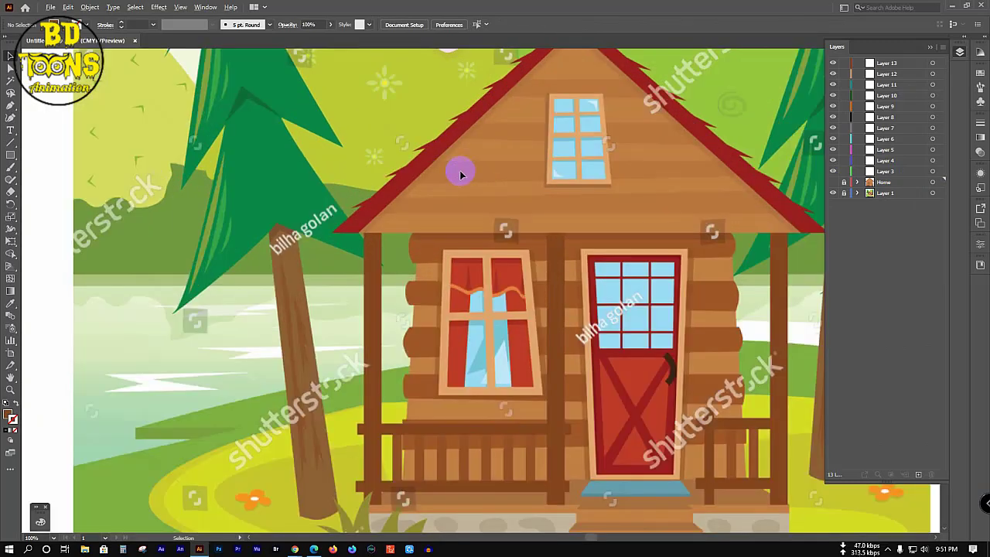
scroll(460, 170, "up", 1)
left_click_drag(471, 287, 431, 264)
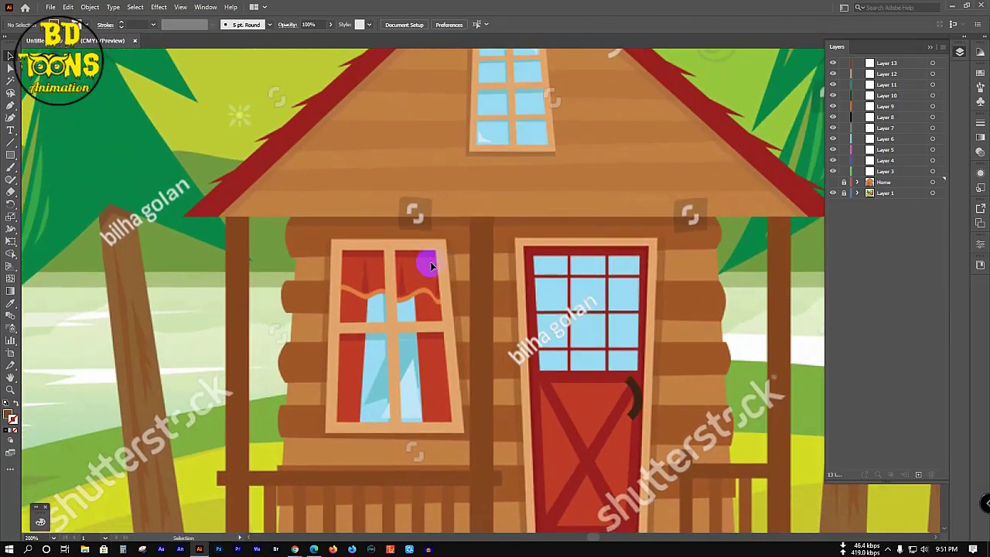
scroll(430, 271, "up", 2)
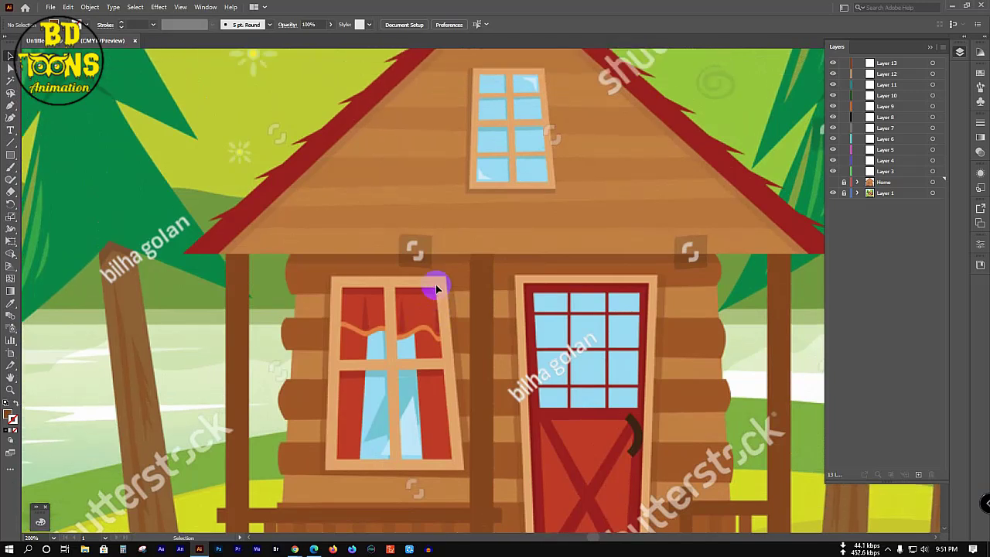
scroll(436, 283, "down", 3)
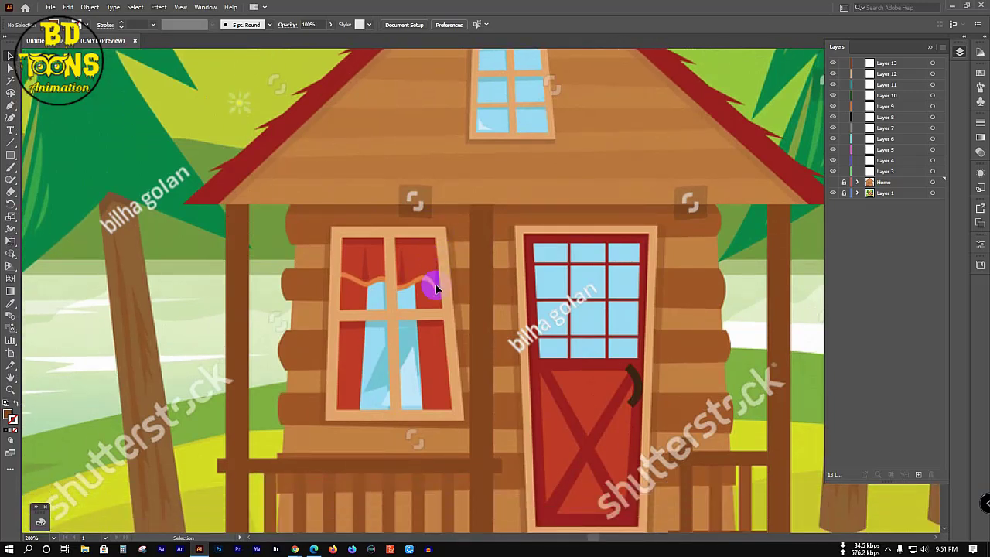
Step: Trace the left window's outer frame as a closed four-corner Pen shape on Layer 3
key("p")
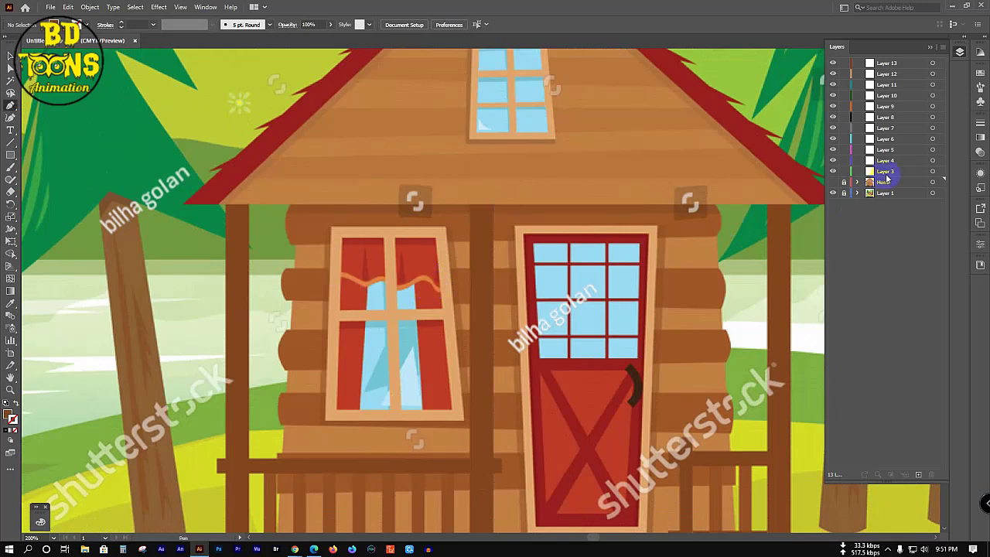
left_click(888, 172)
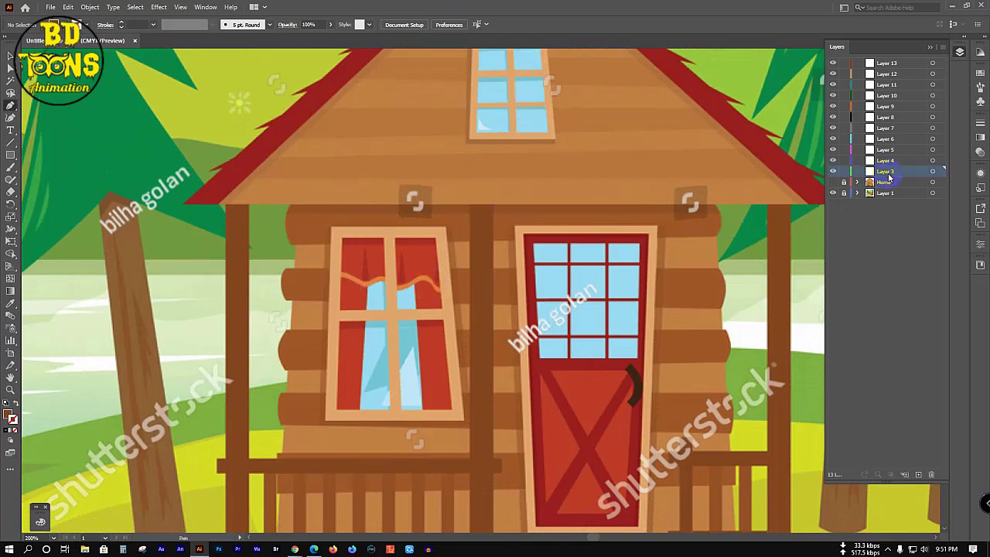
left_click(332, 230)
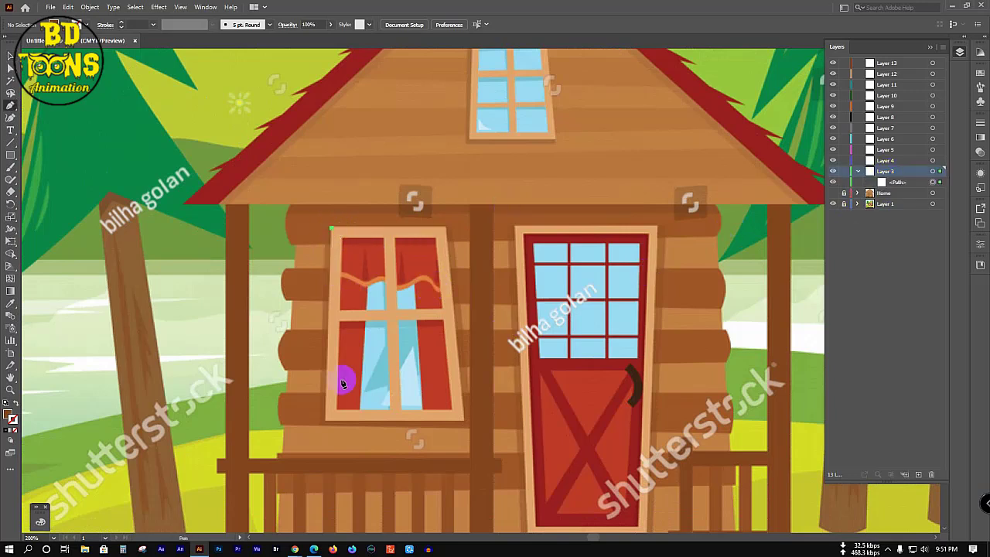
left_click(324, 422)
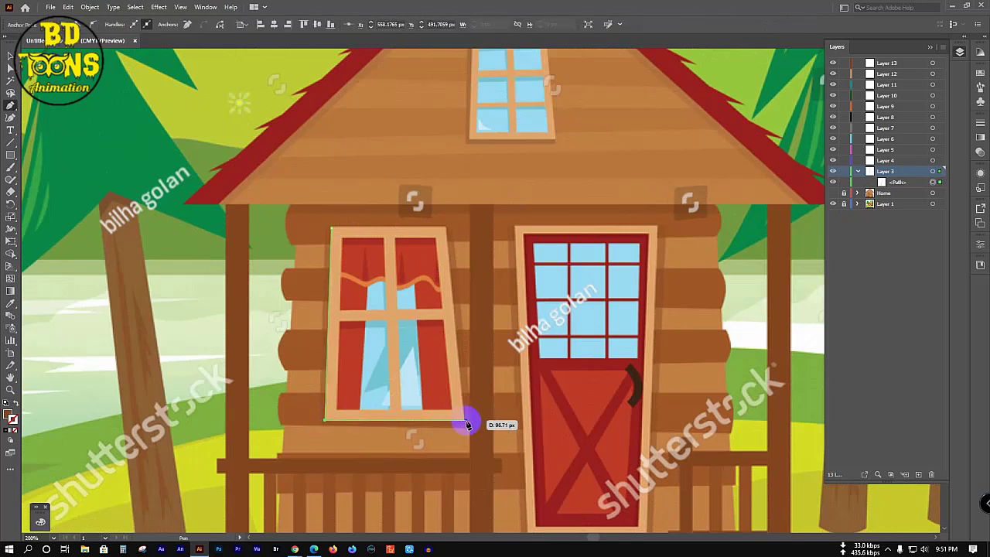
left_click(466, 421)
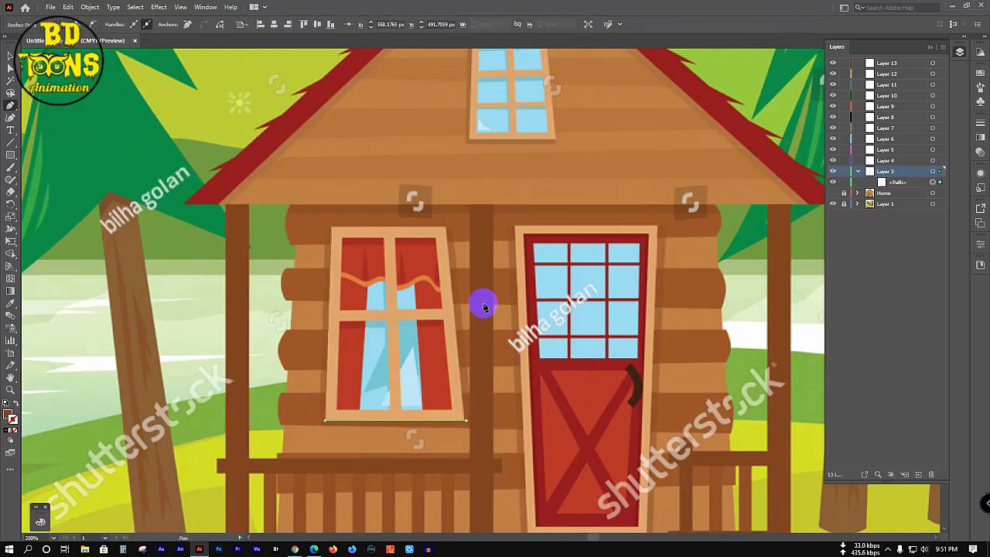
left_click(447, 229)
left_click(331, 228)
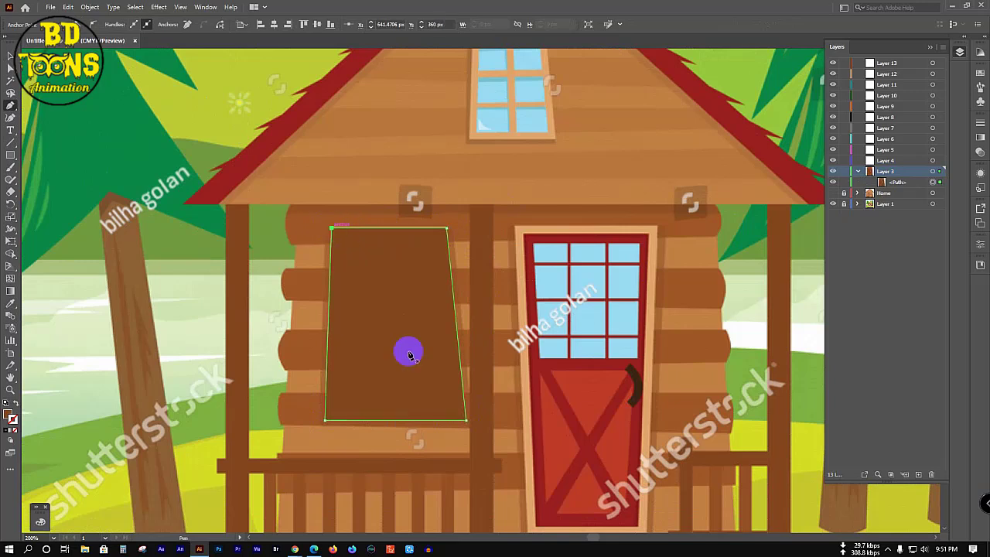
Step: Switch Layer 3 to outline view and trace the window's inner opening
left_click(833, 171, "ctrl")
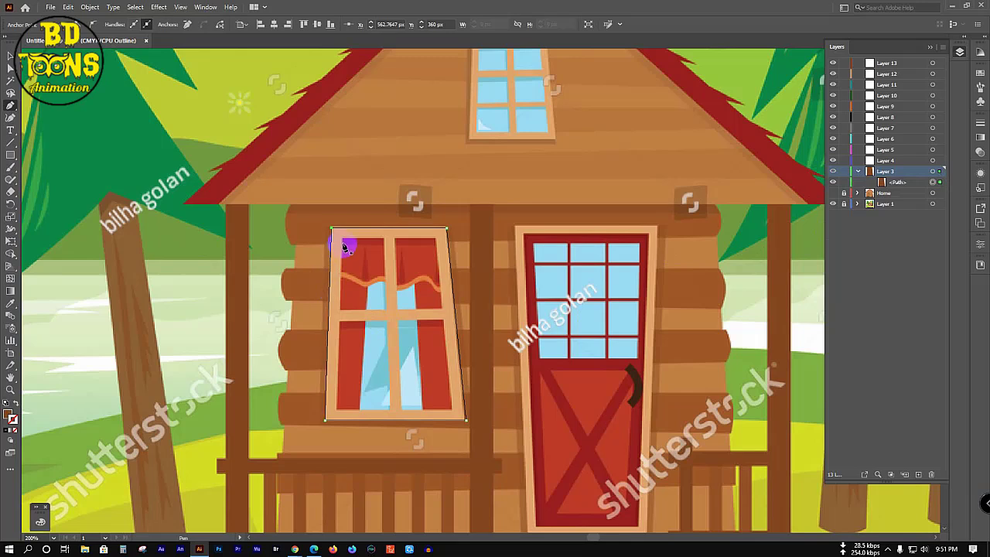
left_click(342, 238)
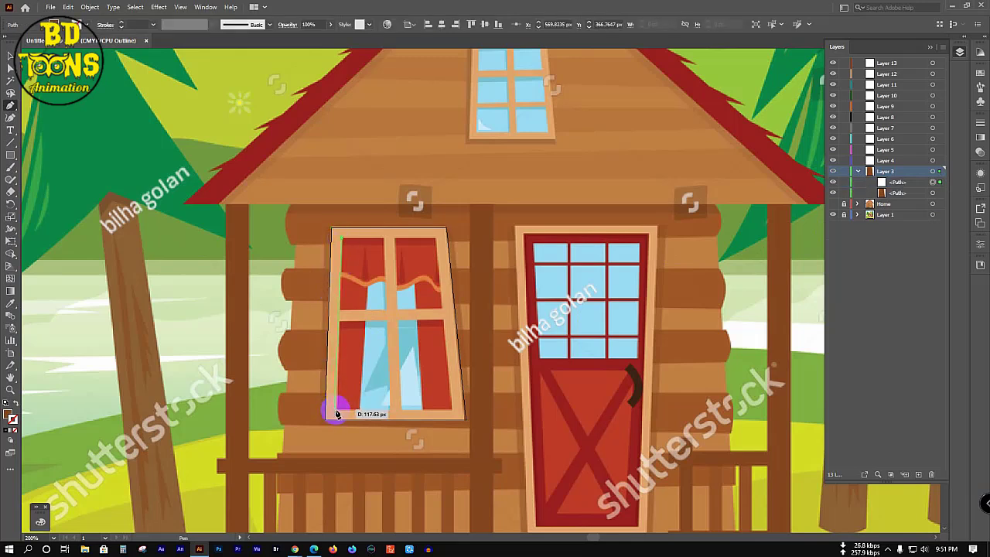
left_click_drag(389, 412, 454, 412)
left_click(452, 411)
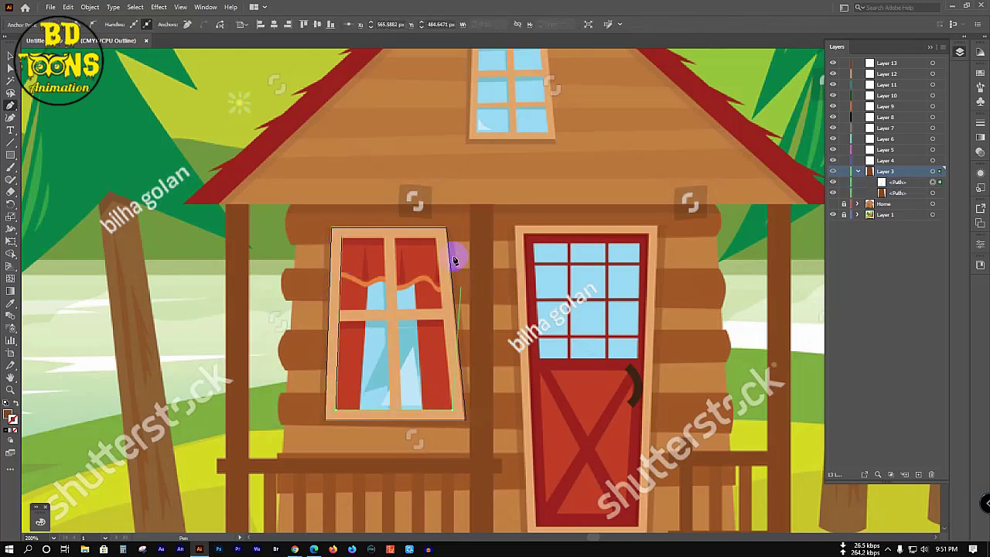
left_click(436, 239)
left_click(341, 239)
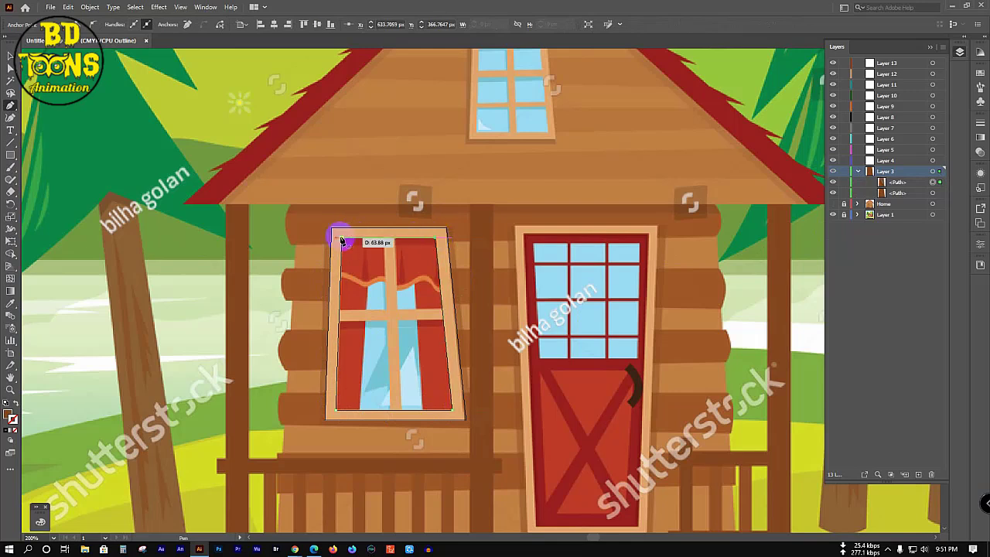
Step: Draw the horizontal crossbar and two vertical bars across the window, then select all
left_click(336, 310)
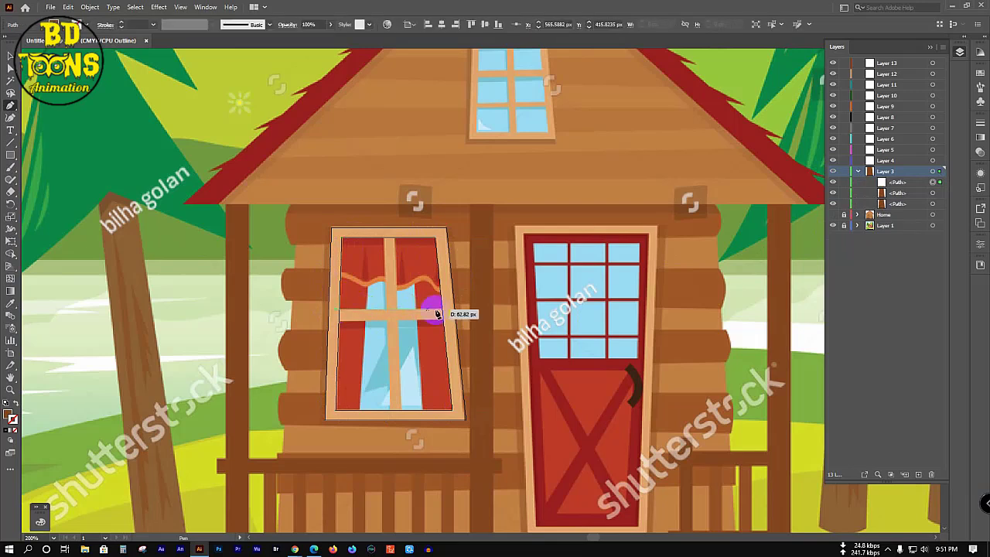
left_click(447, 313)
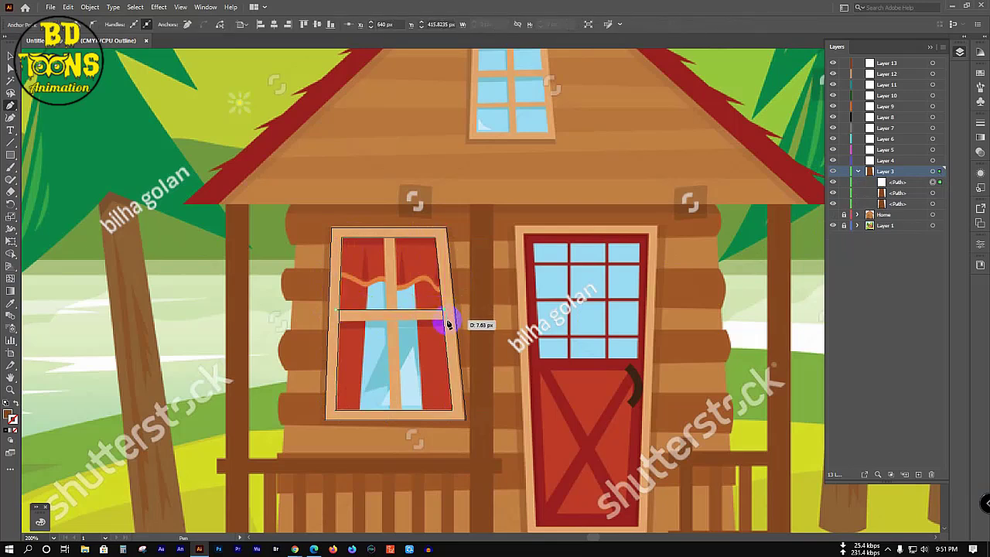
left_click(333, 326)
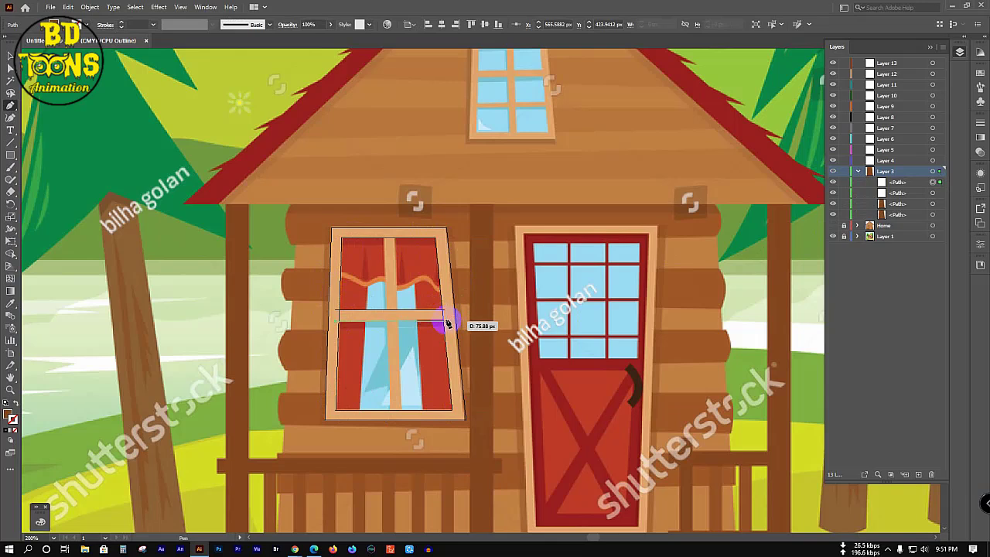
left_click(448, 318)
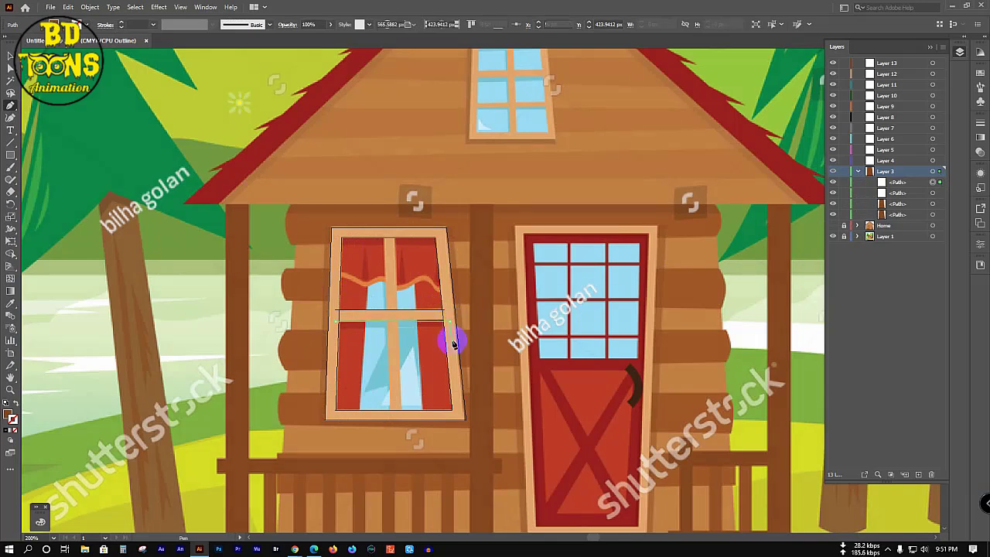
left_click(384, 234)
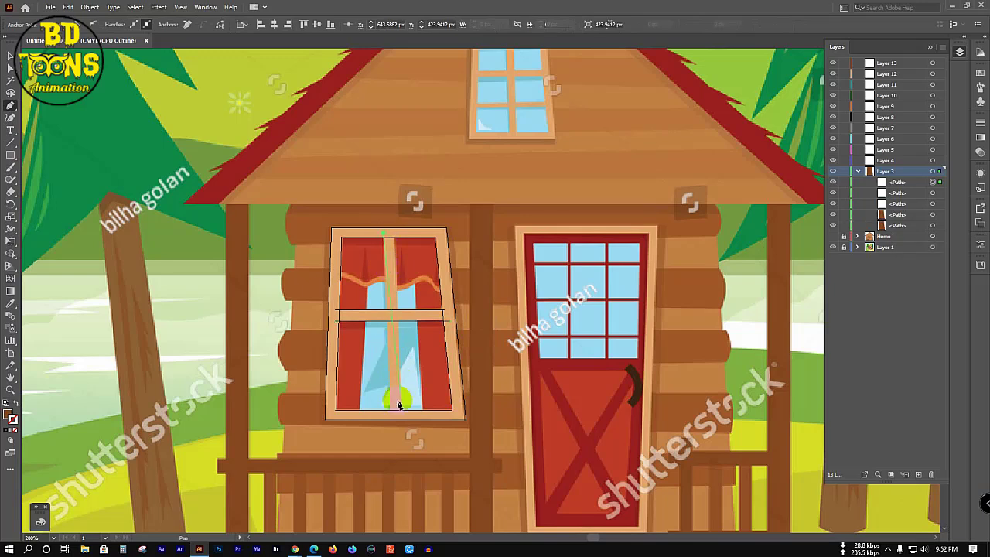
left_click(390, 413)
key("Escape")
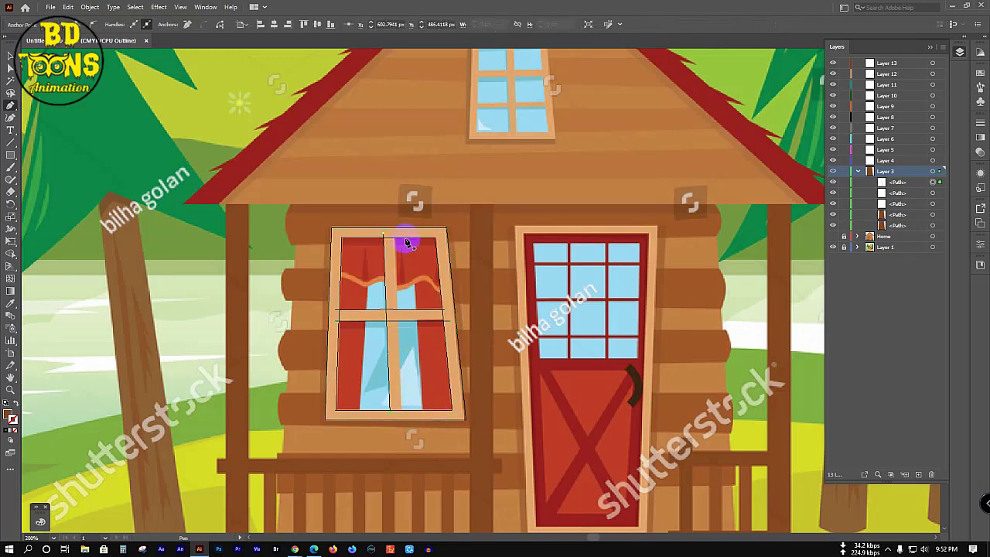
left_click(393, 232)
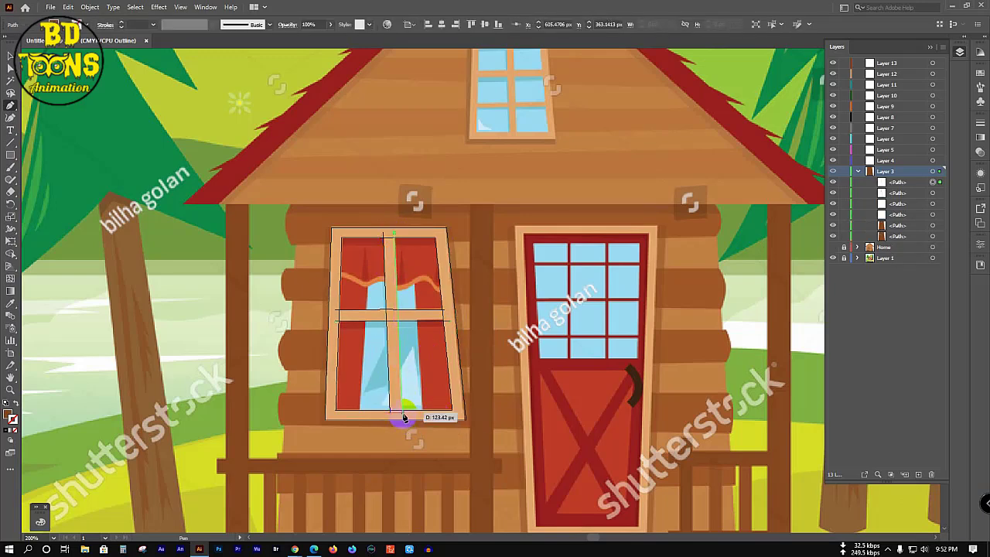
left_click(400, 412)
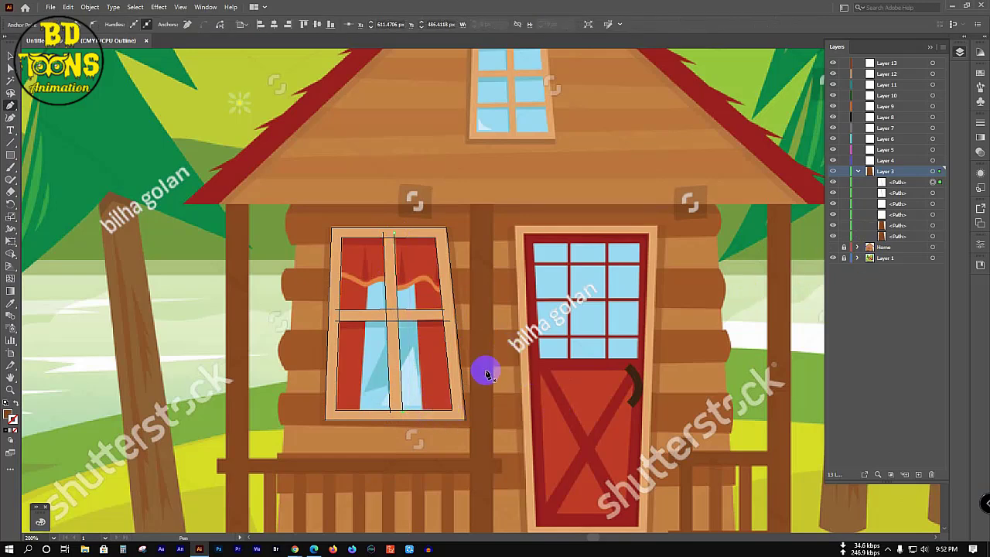
key("ctrl+a")
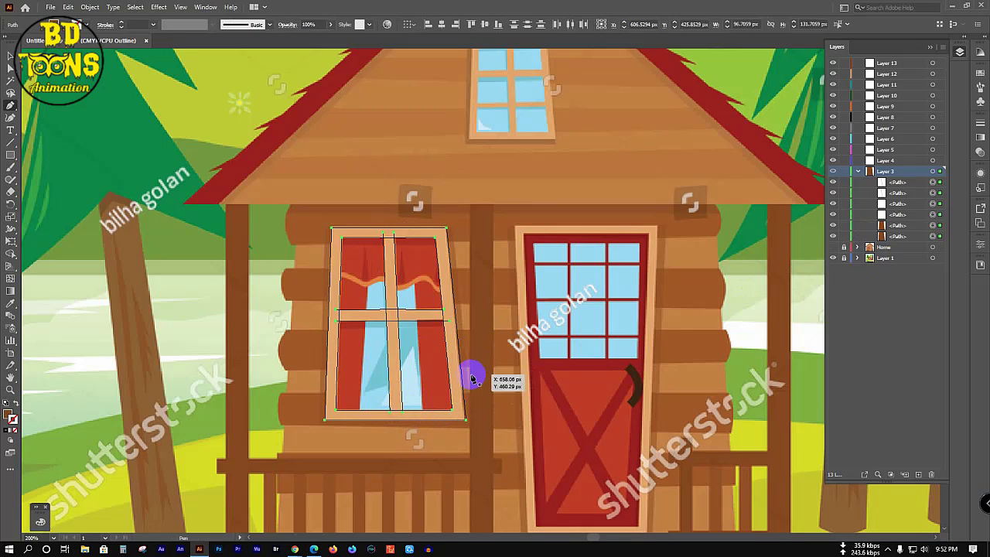
Step: Merge the crossbar and top frame pieces with the Shape Builder
key("shift+m")
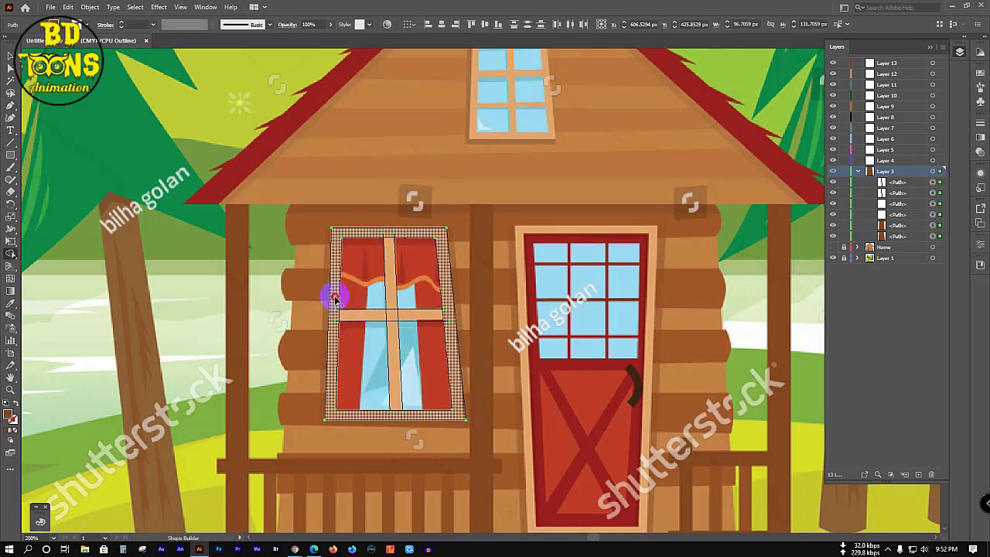
mouse_move(335, 315)
left_mouse_down()
mouse_move(420, 312)
mouse_move(448, 327)
left_mouse_up()
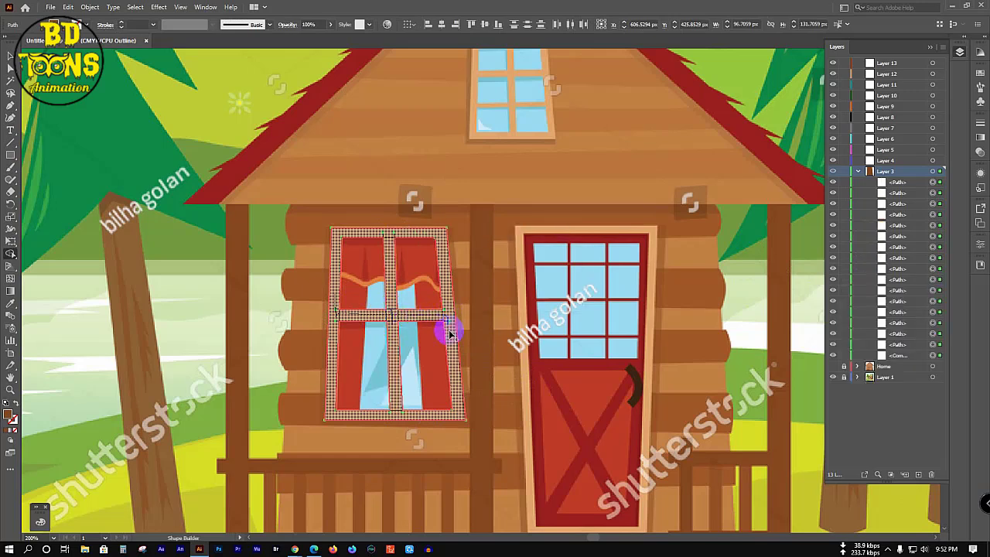
left_click(398, 236)
scroll(397, 237, "up", 3)
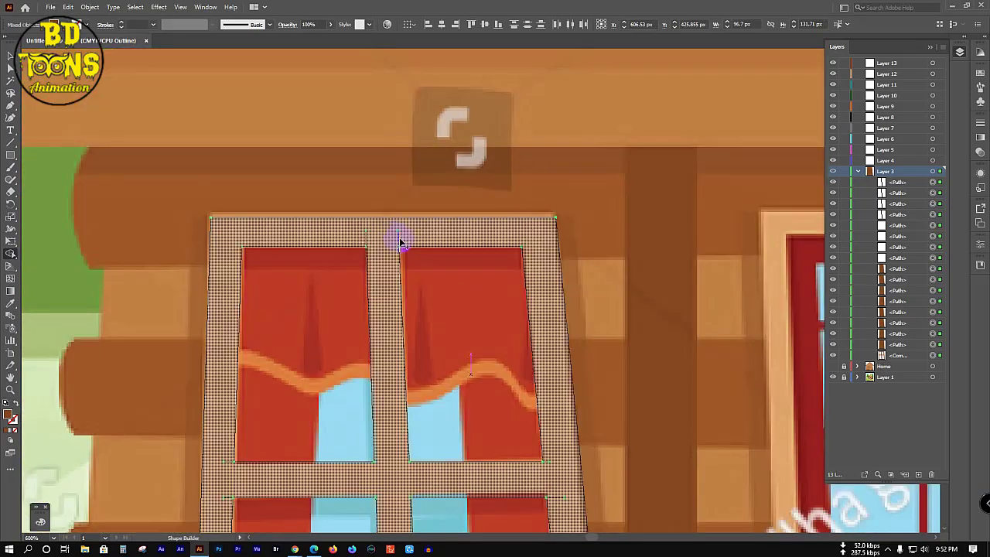
left_click(399, 242)
left_click(400, 242)
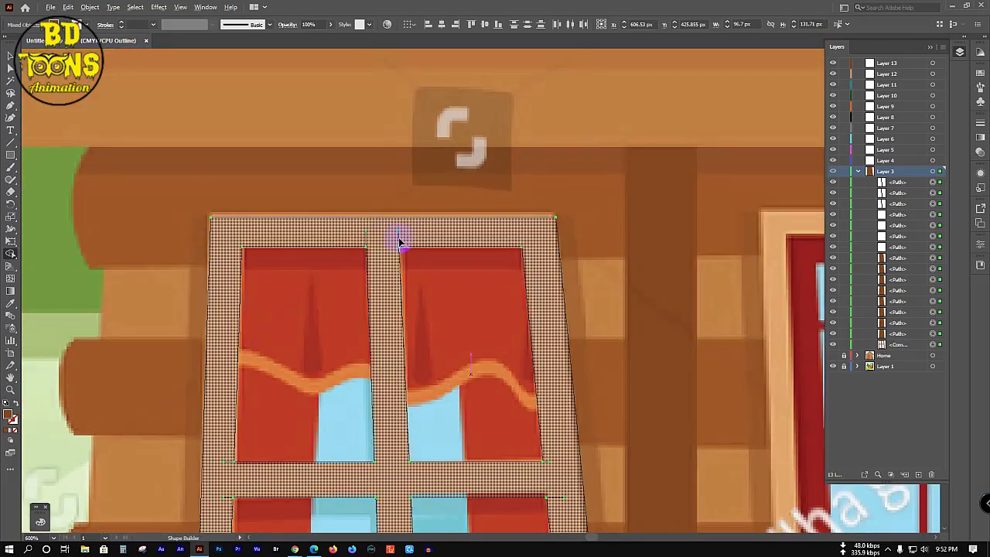
left_click(367, 241)
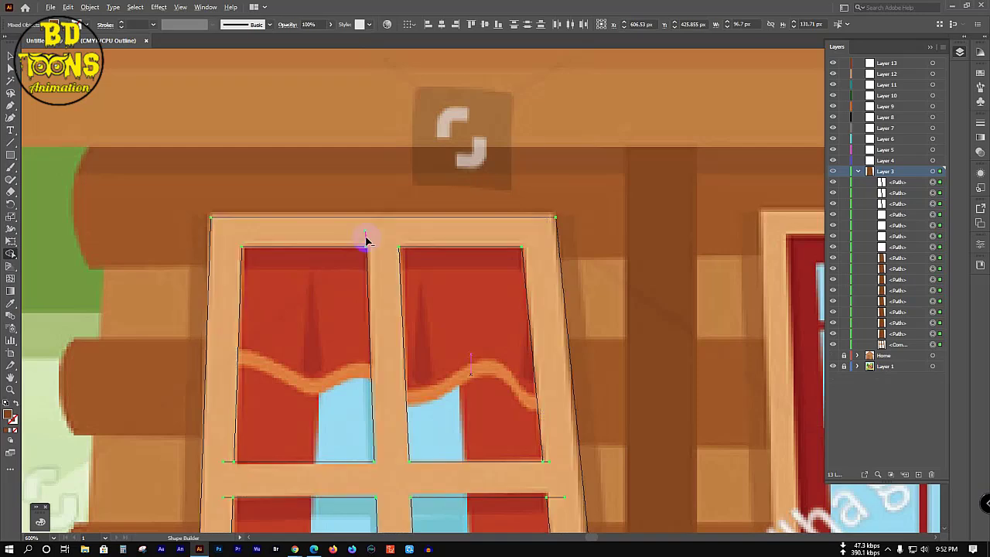
Step: Merge the lower corner pieces, left edge and remaining window pieces into the frame
left_click(558, 499)
left_click(559, 501)
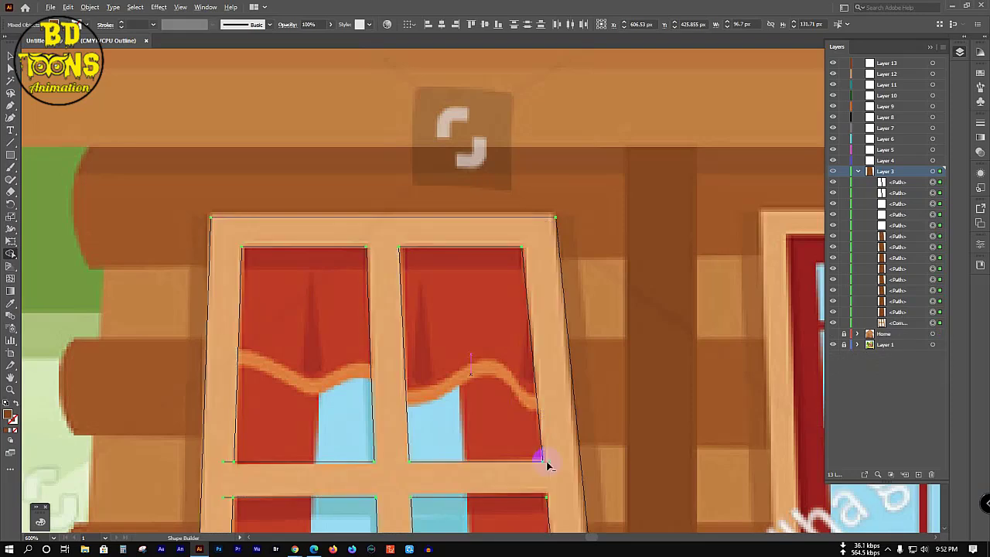
left_click(546, 462)
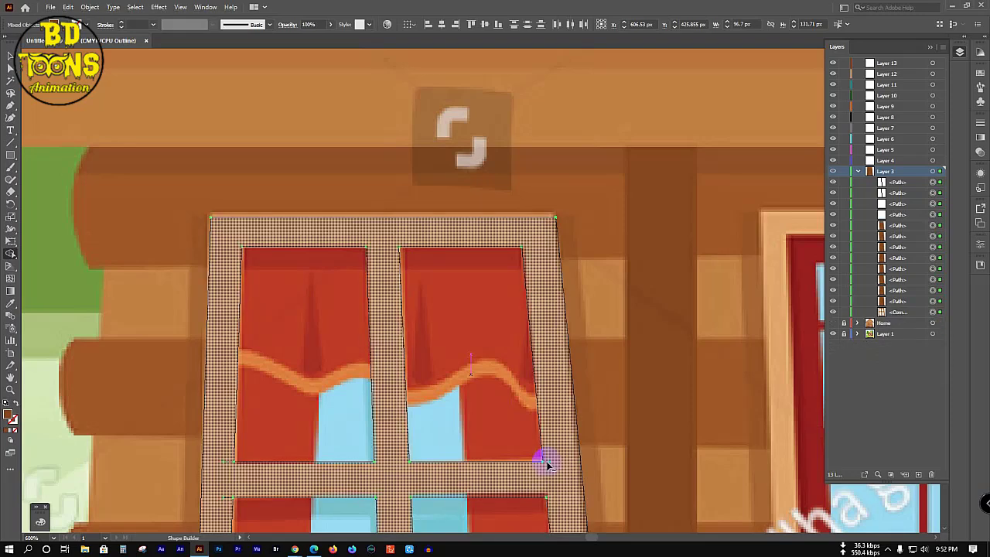
left_click(229, 465)
left_click(228, 464)
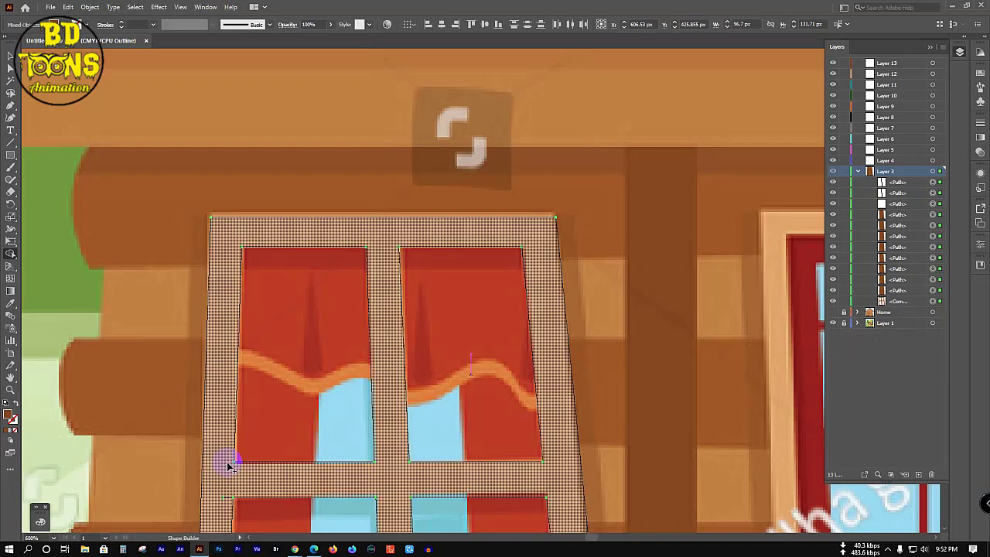
scroll(227, 462, "down", 2)
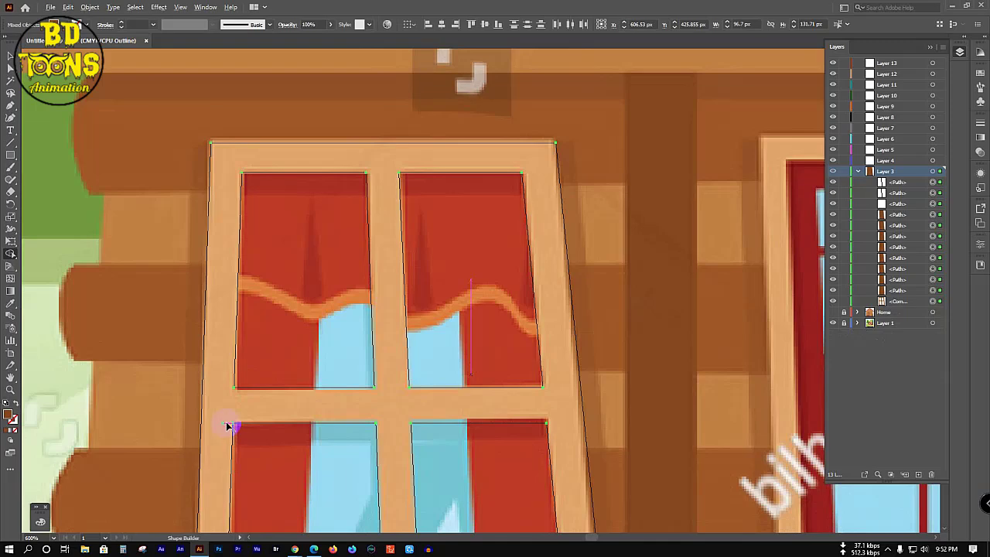
left_click(229, 426)
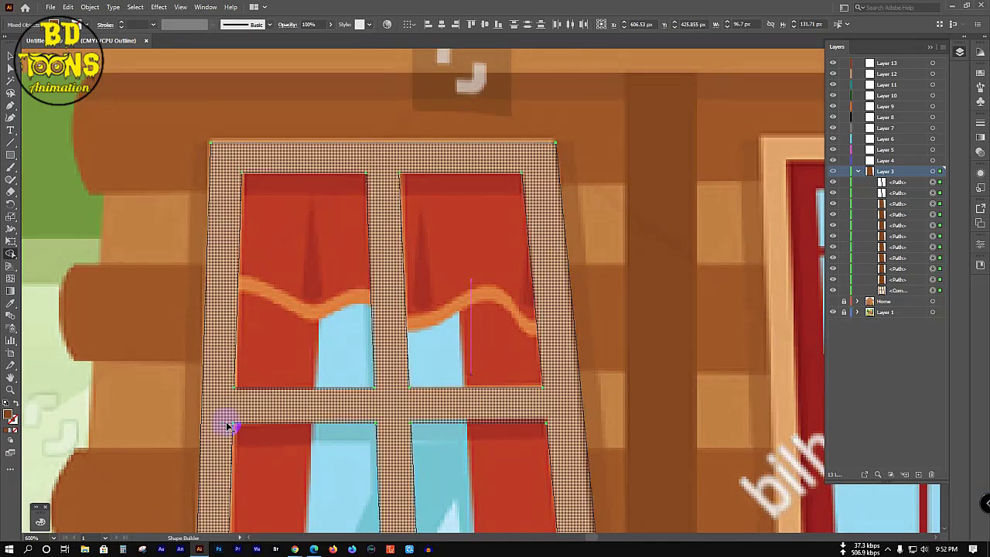
scroll(474, 286, "down", 3)
scroll(474, 290, "down", 3)
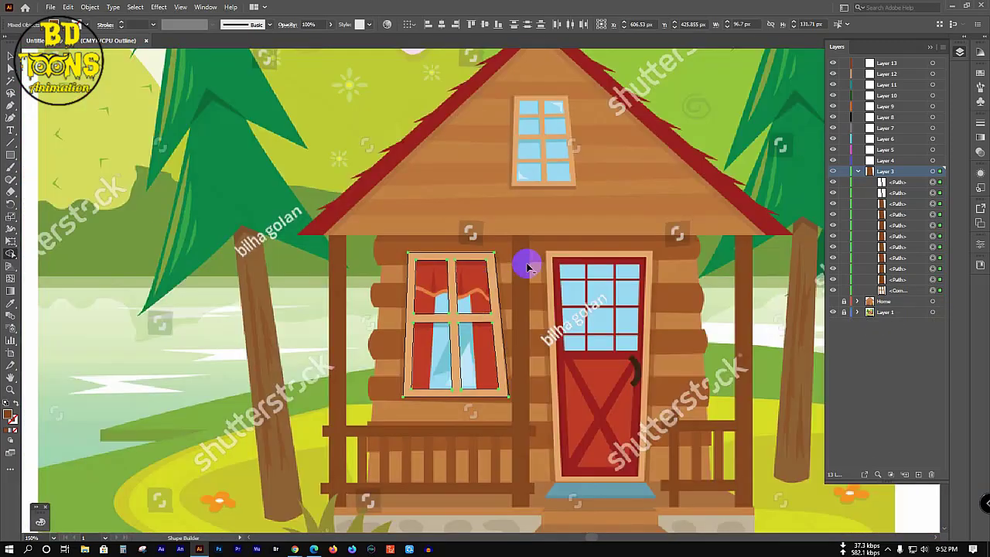
mouse_move(475, 276)
left_mouse_down()
mouse_move(475, 365)
mouse_move(432, 375)
mouse_move(433, 288)
left_mouse_up()
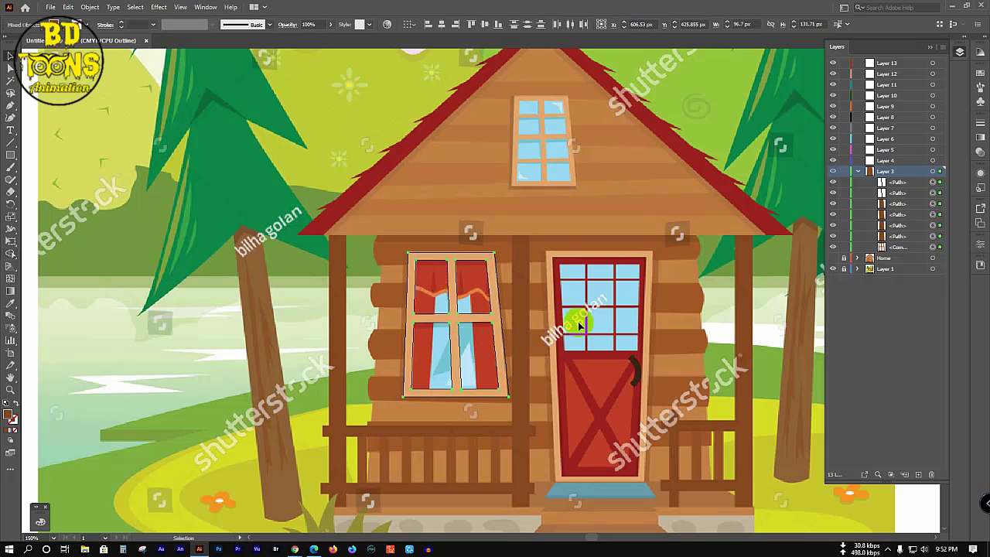
Step: Reselect the window group, switch to the Shape Builder tool, and zoom in on the sill
key("v")
left_click(534, 296)
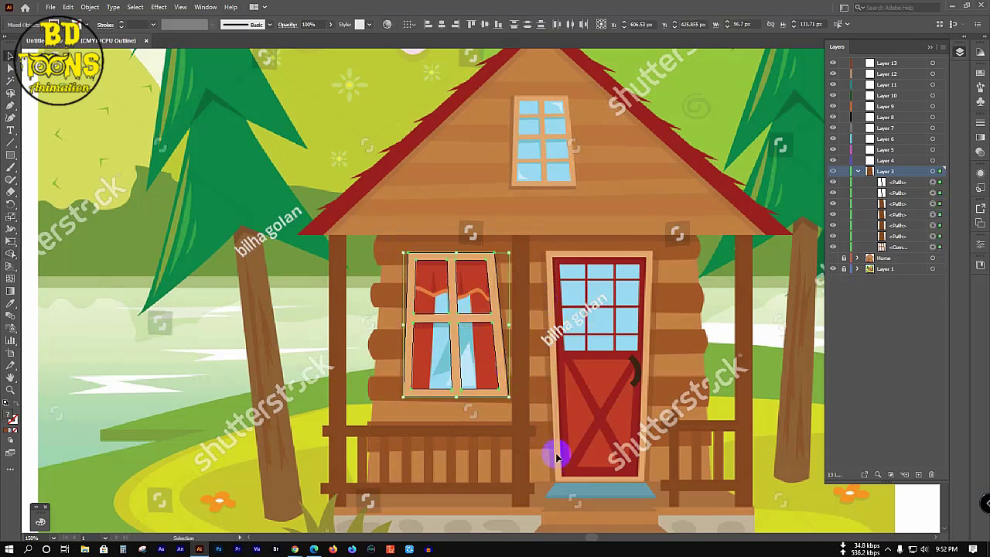
key("a")
key("ctrl+z")
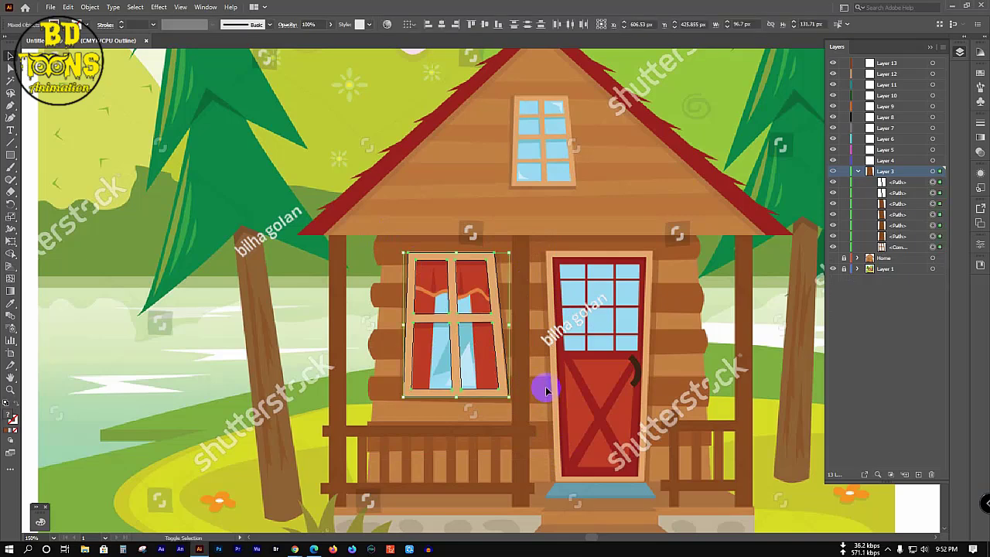
key("shift+m")
scroll(459, 406, "up", 5)
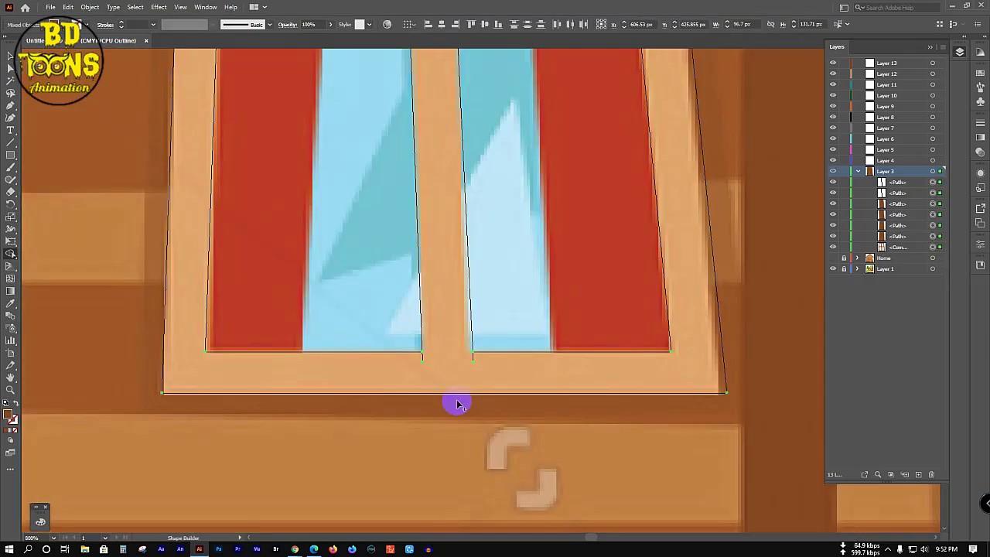
Step: Merge the four bottom sill pieces into the left window frame shape
left_click(473, 360)
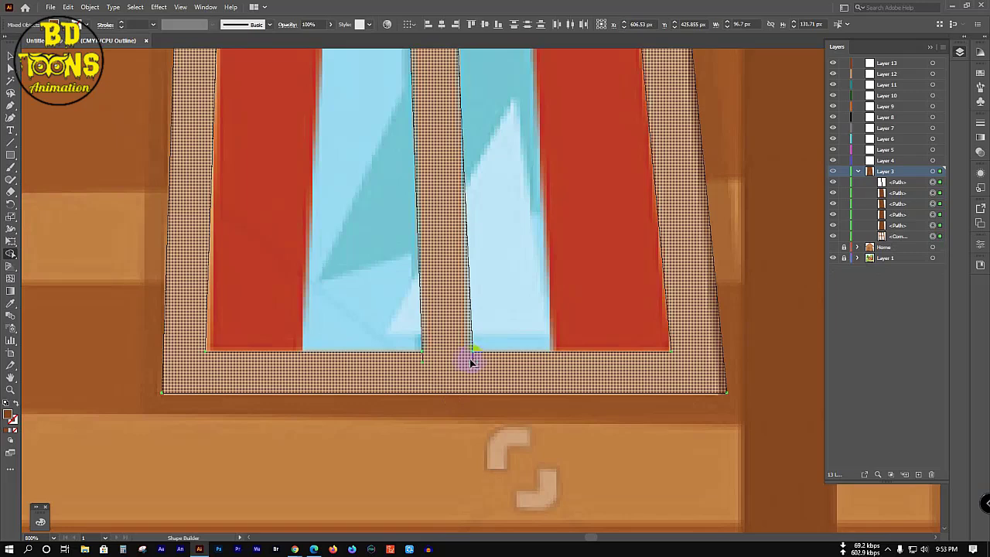
left_click(424, 364)
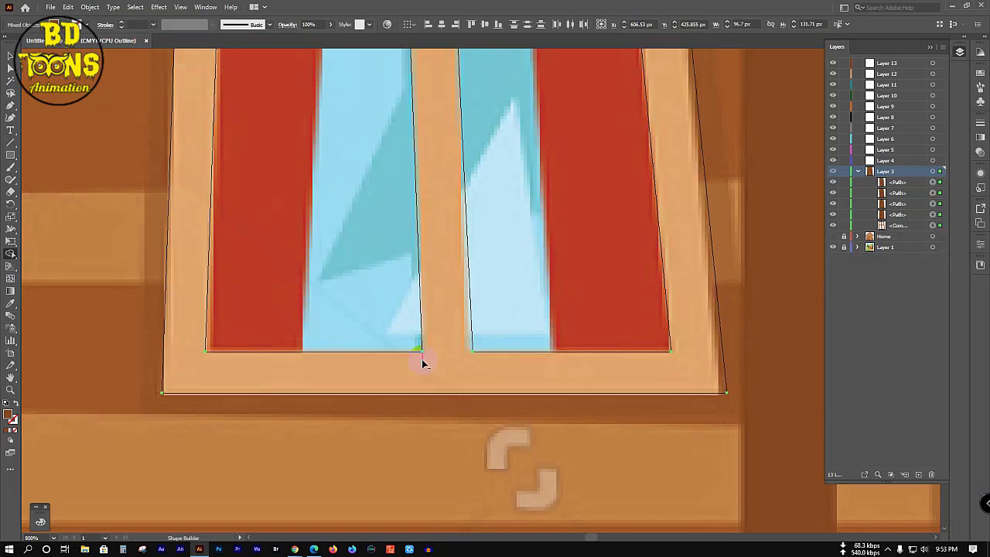
left_click(450, 363)
left_click(420, 406)
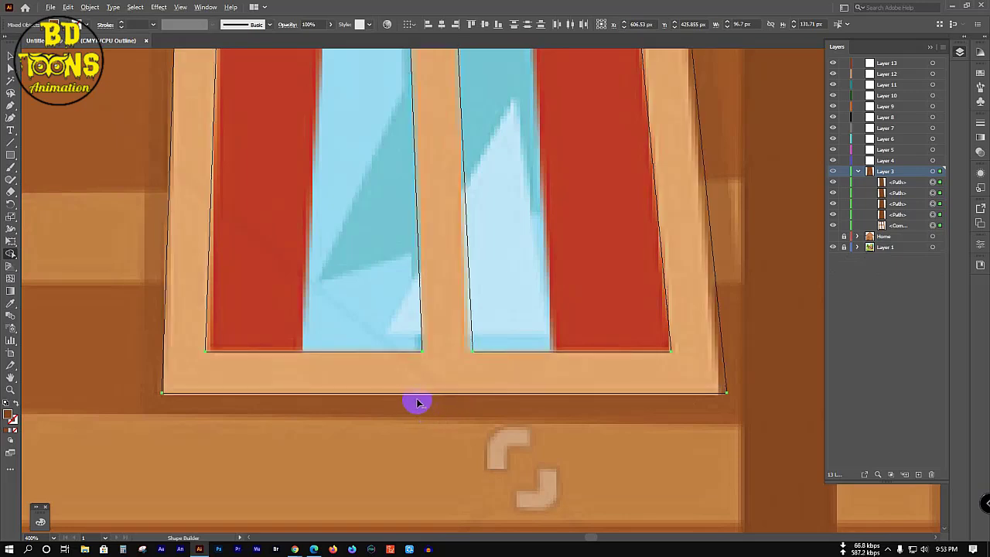
scroll(417, 402, "down", 4)
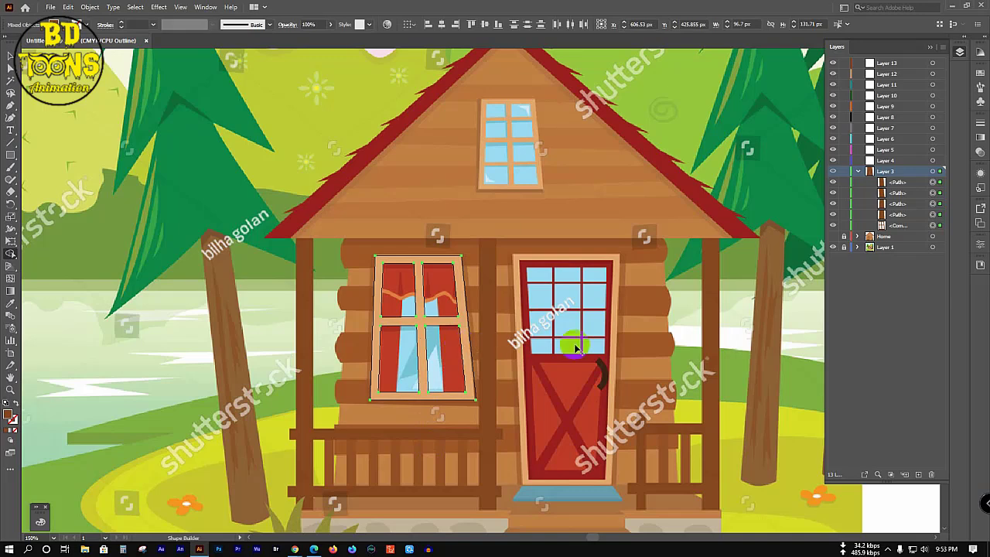
left_click(50, 6)
Step: Start Save As and browse to the Animation folder on Install Drive (D:)
left_click(86, 103)
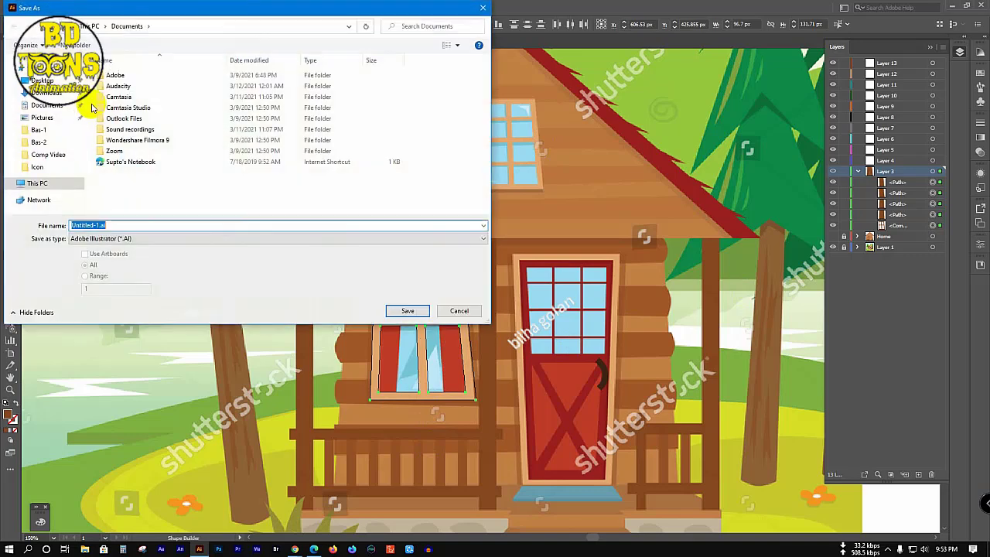
left_click(42, 80)
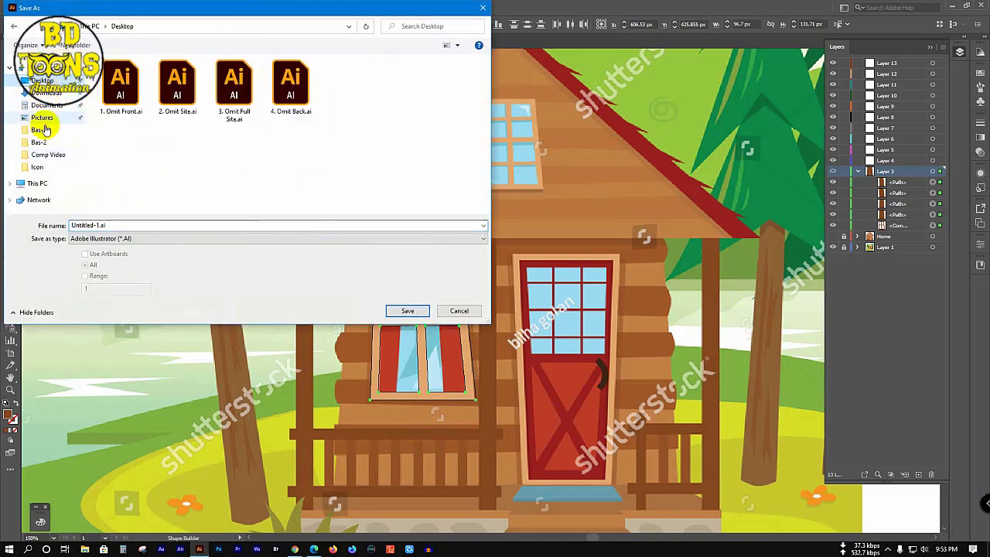
left_click(31, 182)
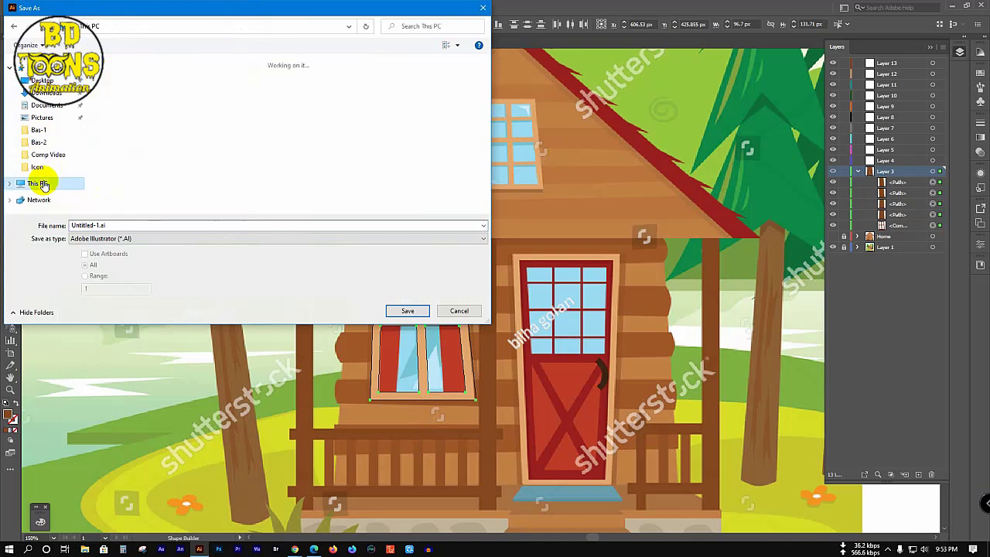
scroll(255, 183, "down", 2)
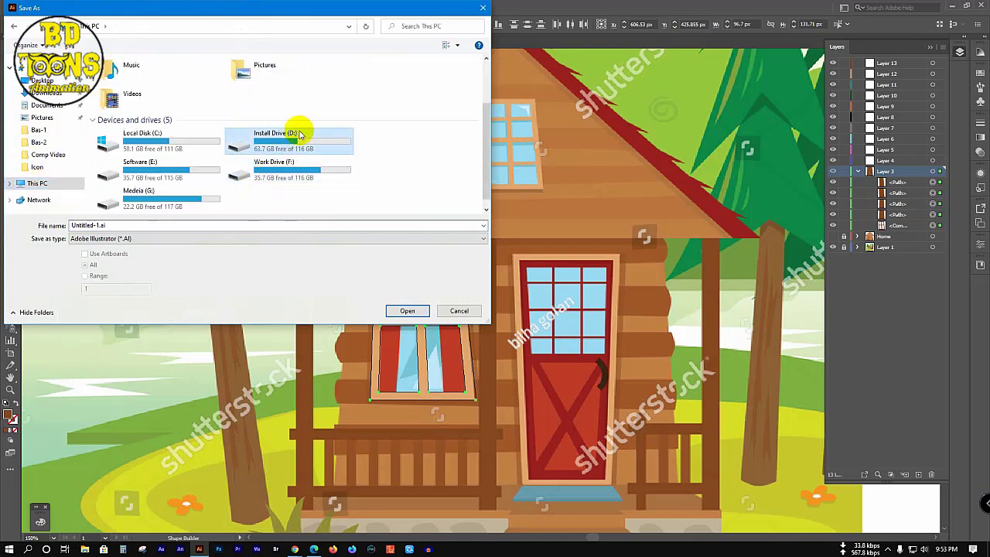
double_click(290, 136)
double_click(146, 109)
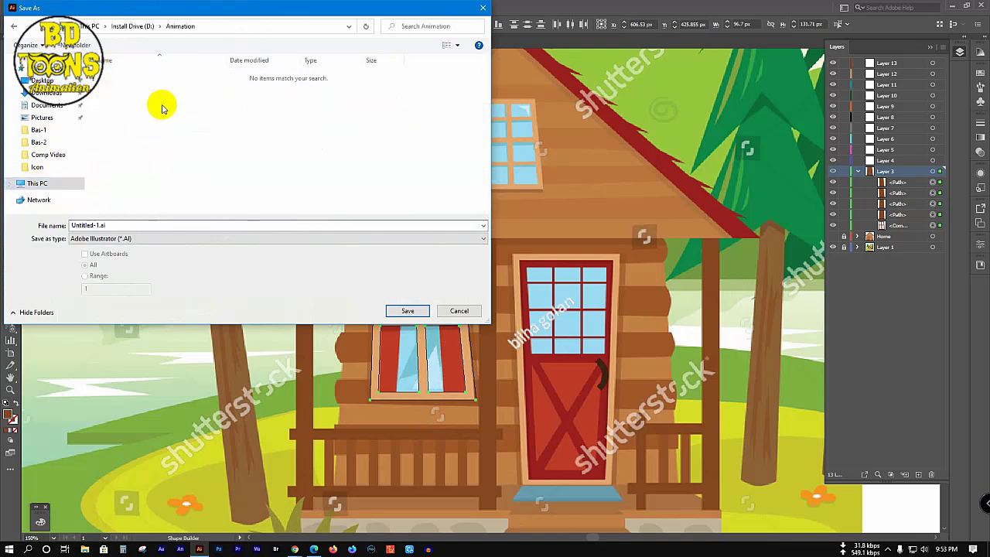
Step: Create a new Class-11 folder inside Animation, open it, and select the file name field
right_click(241, 109)
mouse_move(331, 221)
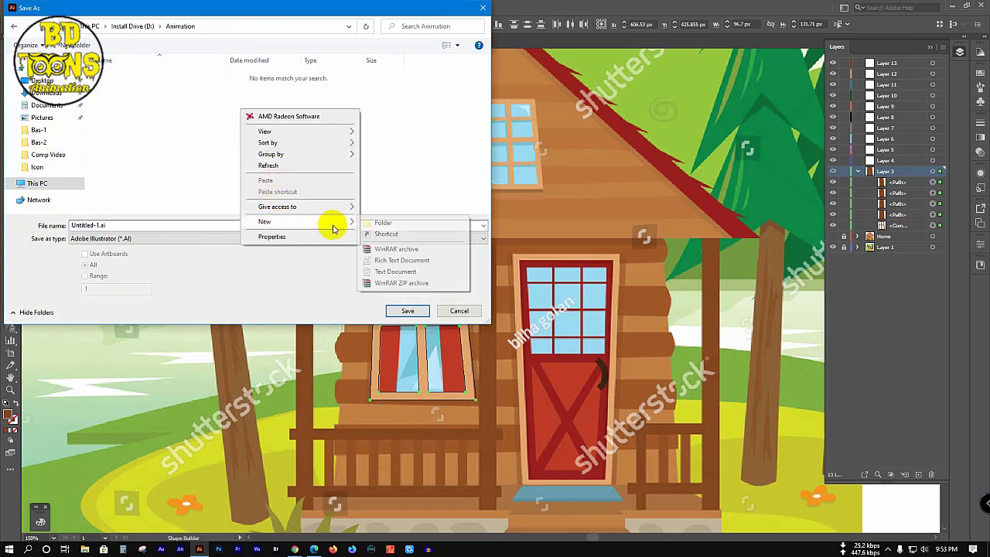
left_click(372, 221)
type("Class-11")
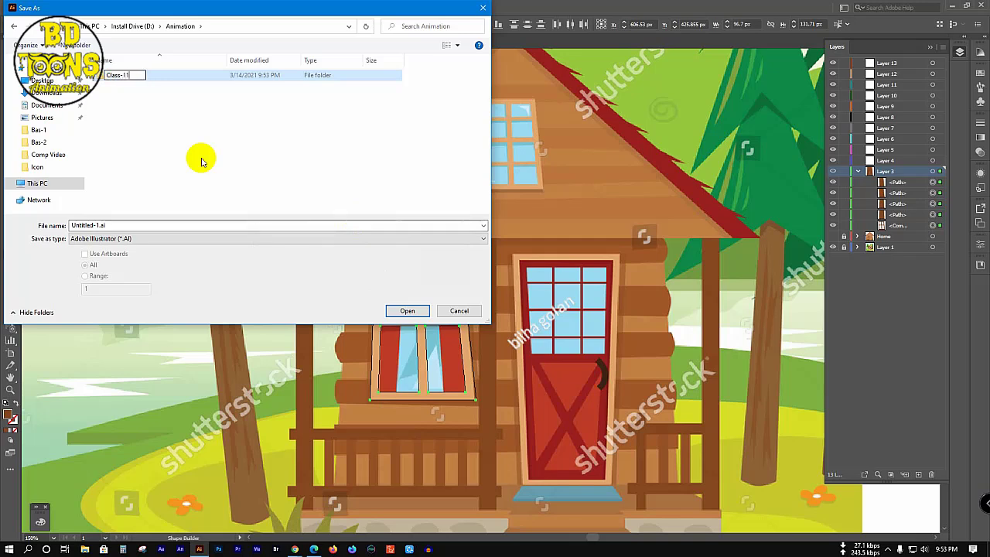
key("Return")
key("Return")
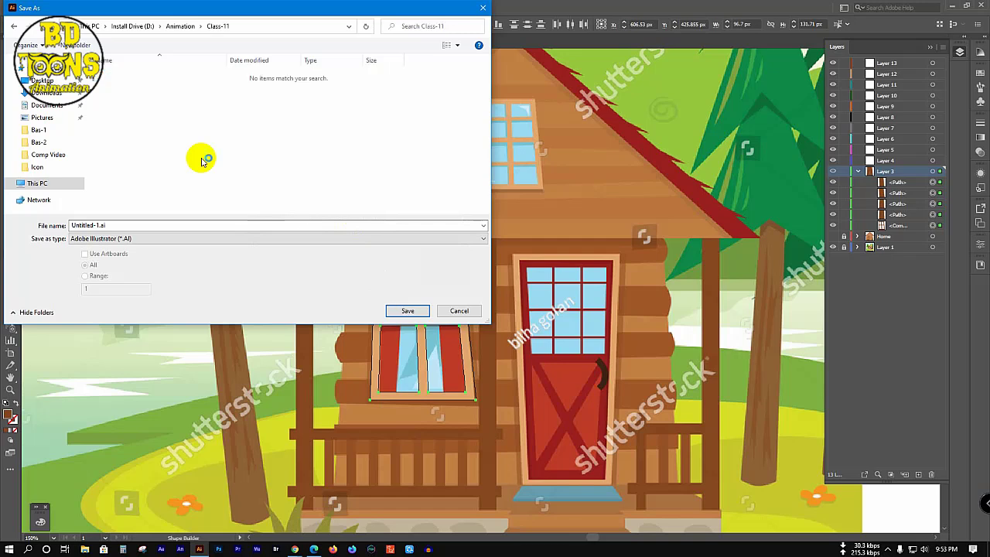
left_click(211, 224)
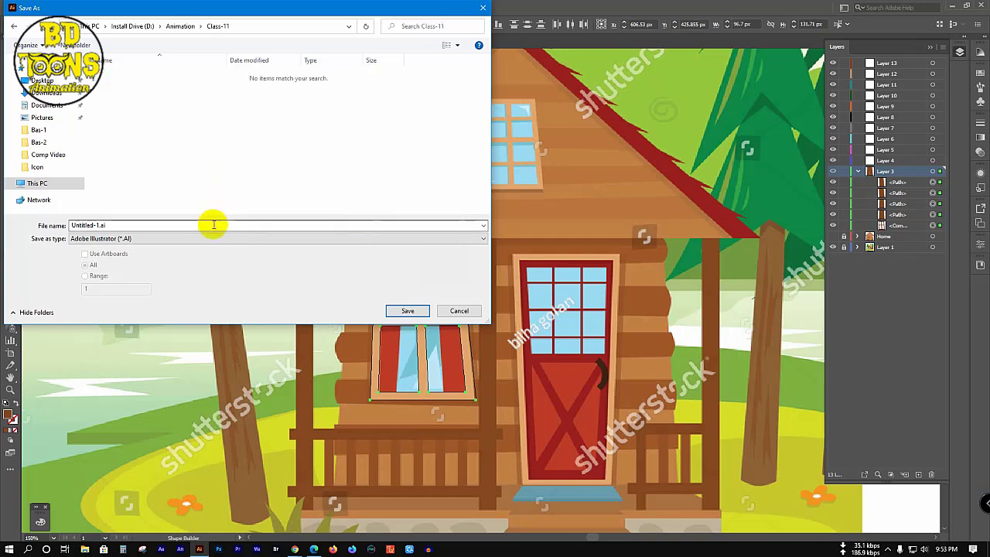
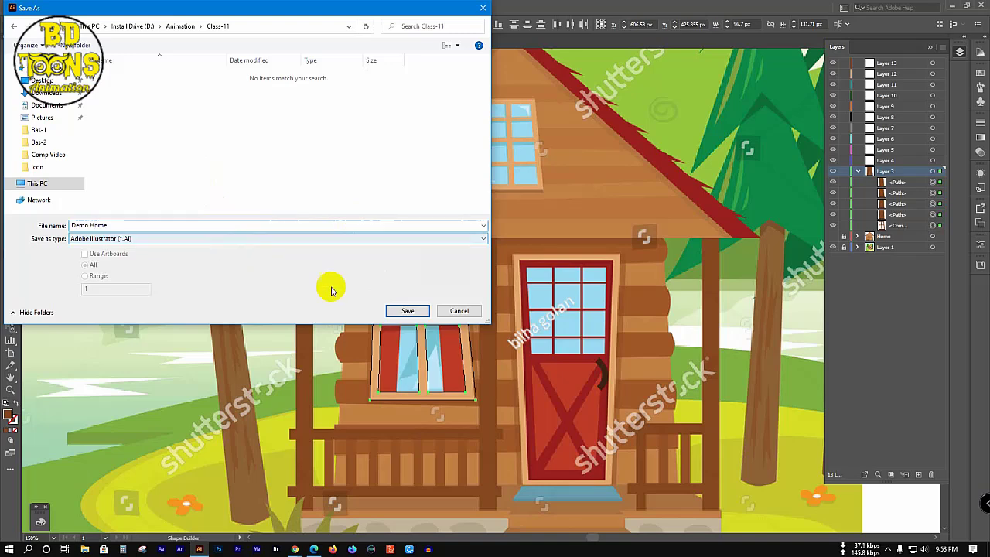
Step: Save the artwork as Demo Home with the version set to Illustrator CC (Legacy)
left_click(396, 310)
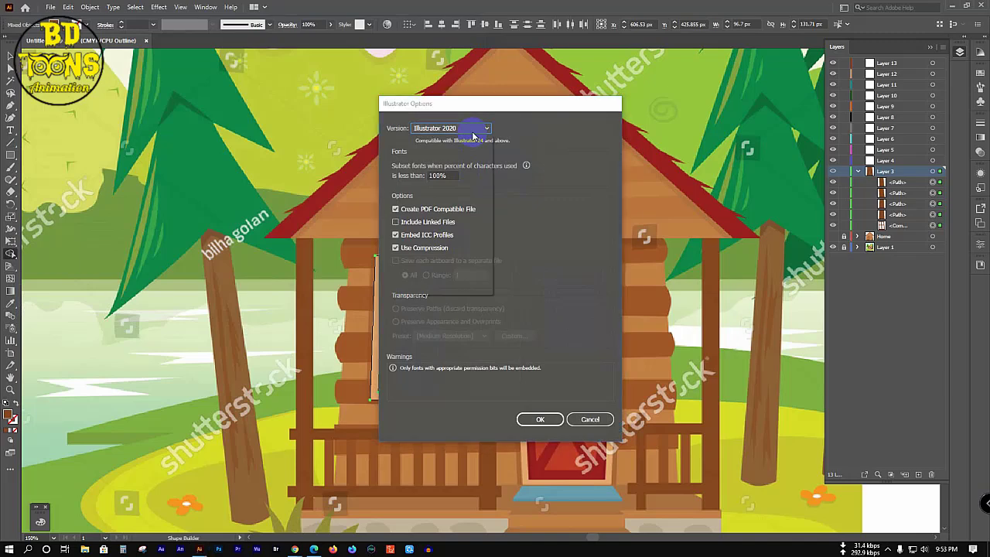
left_click(472, 136)
left_click(466, 165)
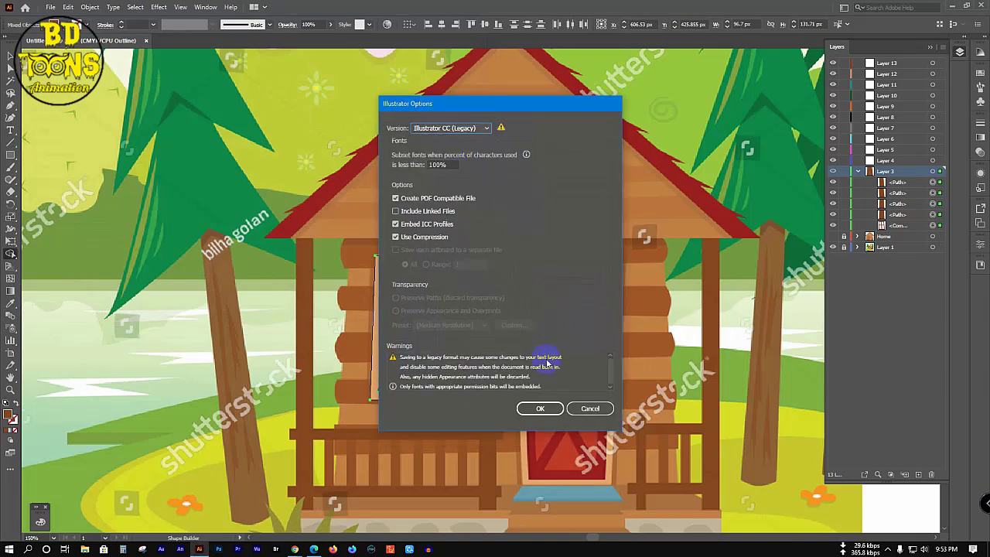
left_click(540, 408)
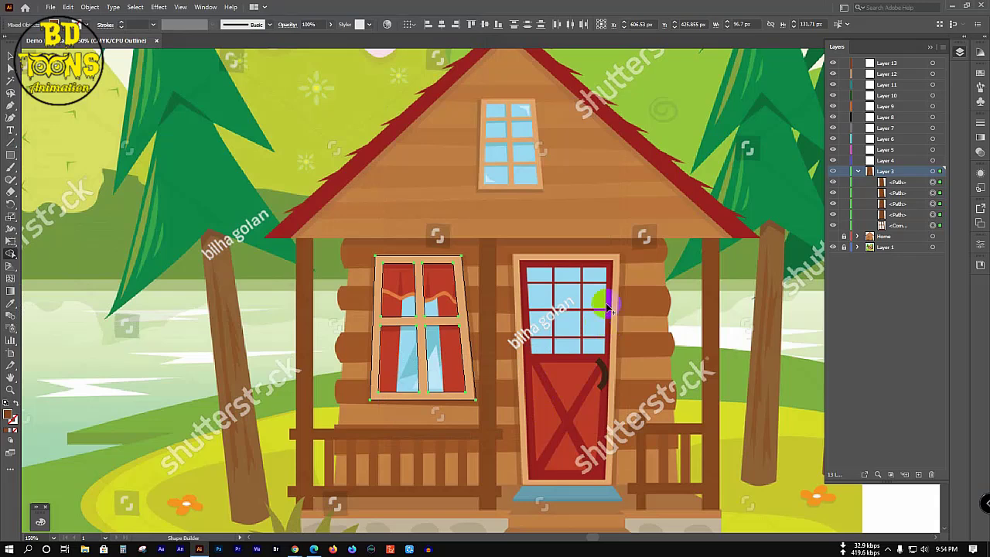
Step: Fill the three window panes with the roof window's light blue using the Eyedropper
key("v")
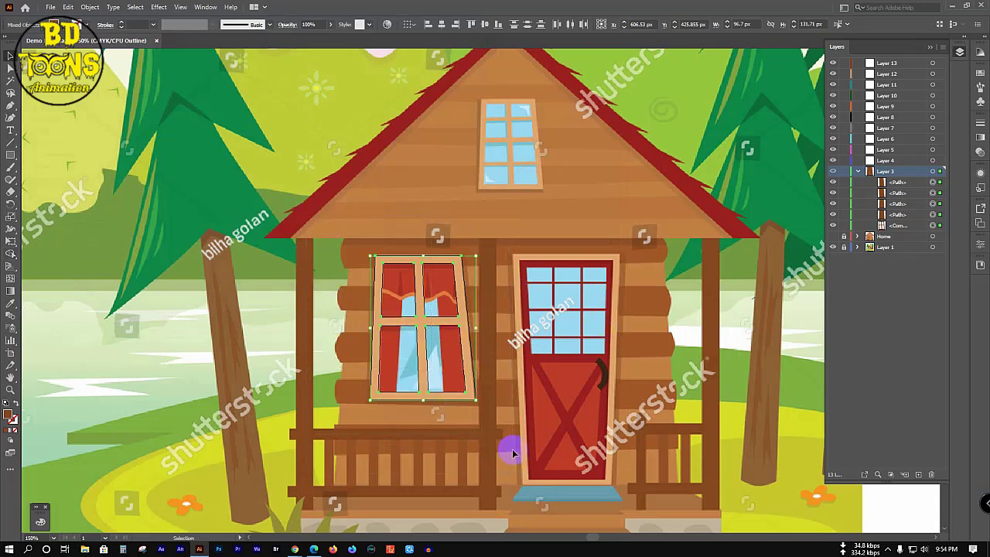
key("i")
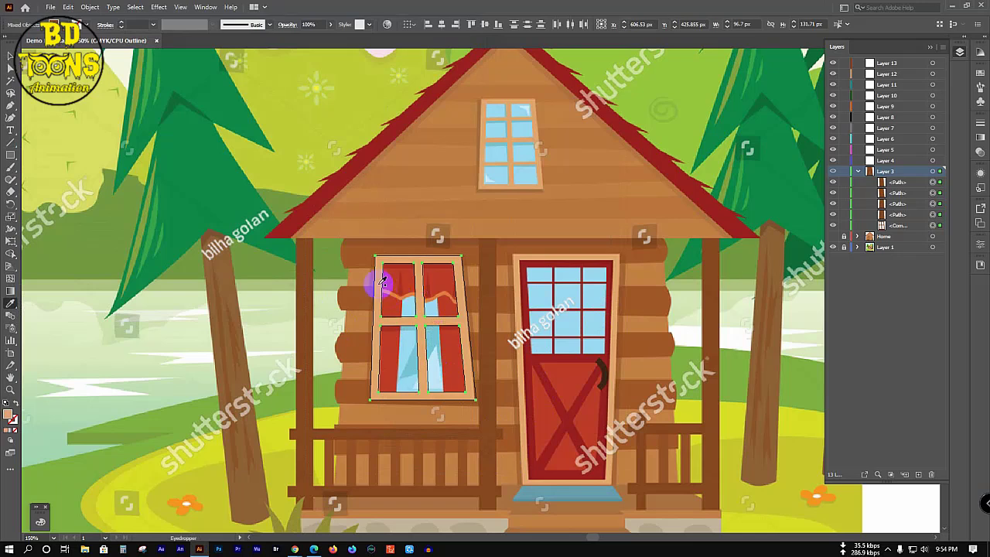
key("v")
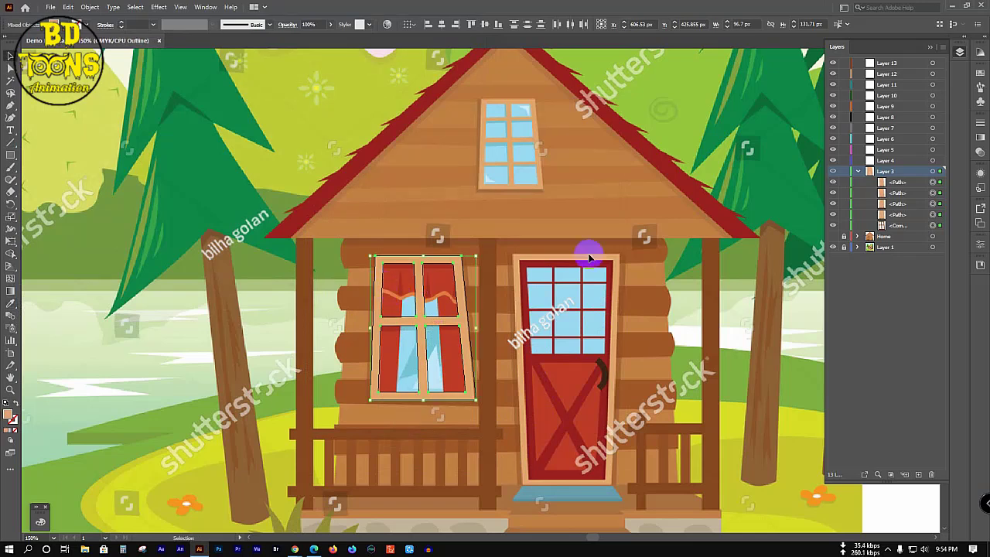
left_click(833, 171)
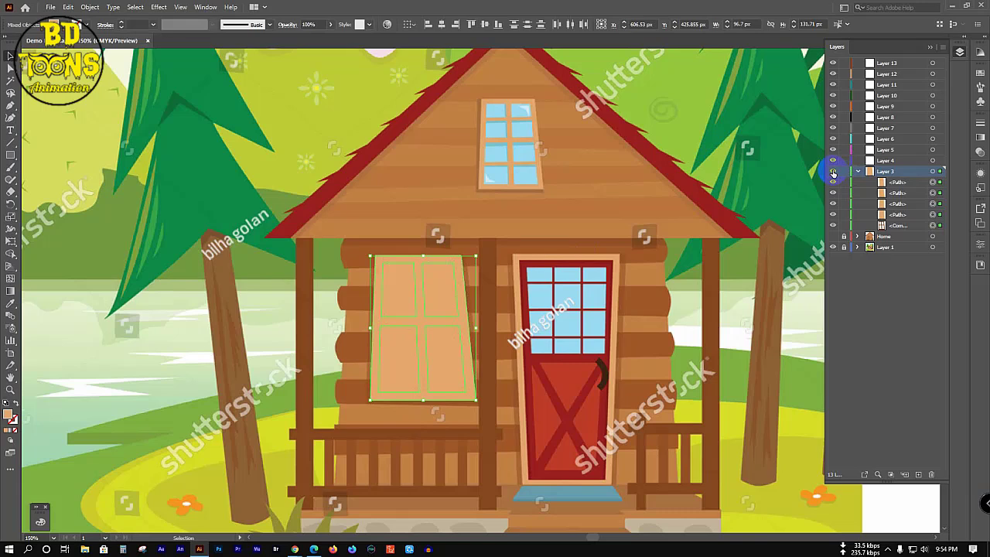
left_click(290, 286)
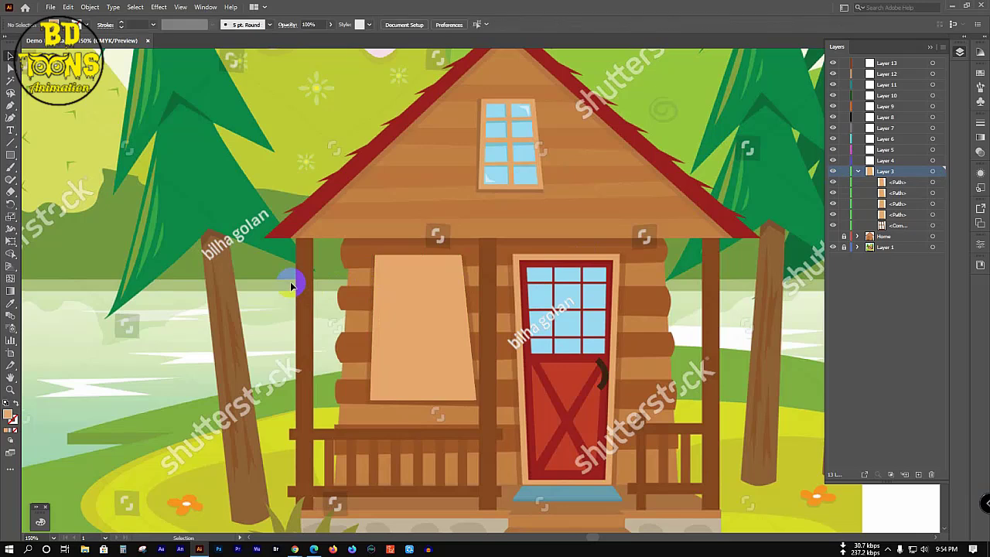
left_click(398, 294)
left_click(435, 290, "shift")
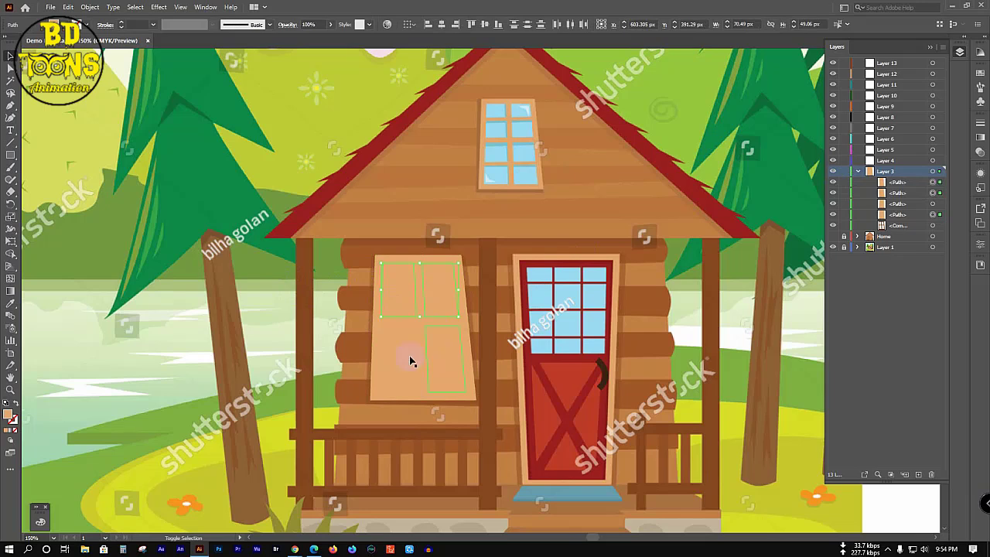
left_click(400, 362, "shift")
key("i")
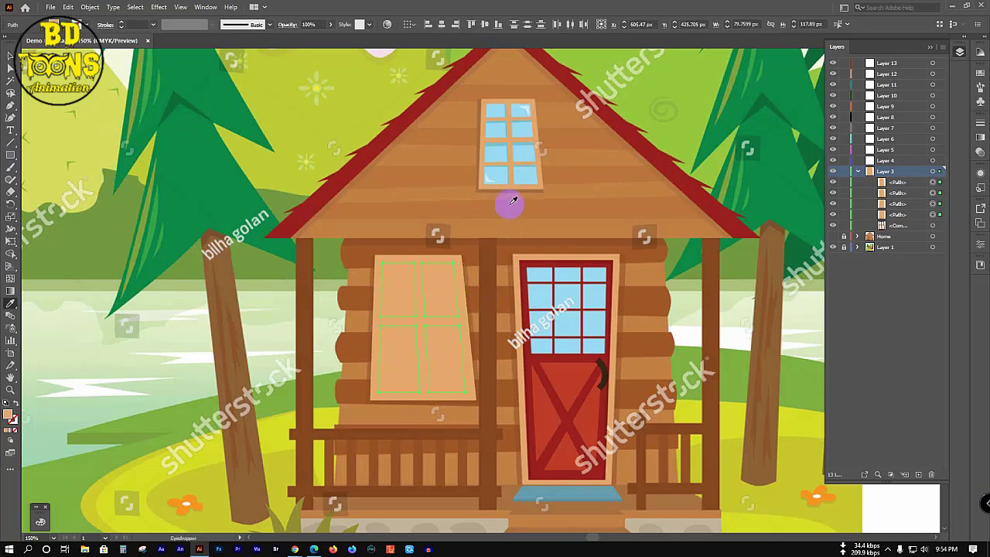
left_click(500, 176)
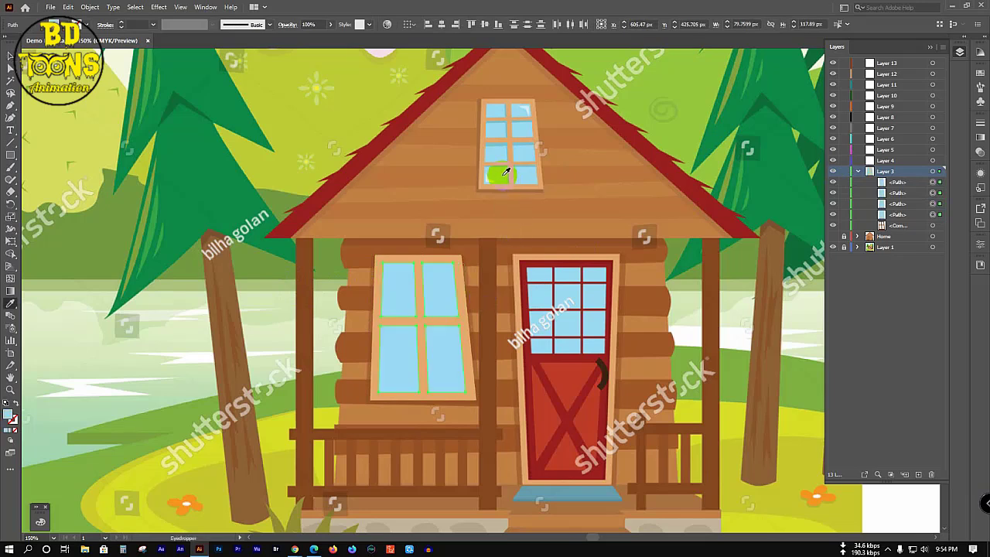
Step: Set the whole window's outline colour to near-black #020000
key("v")
left_click(315, 218)
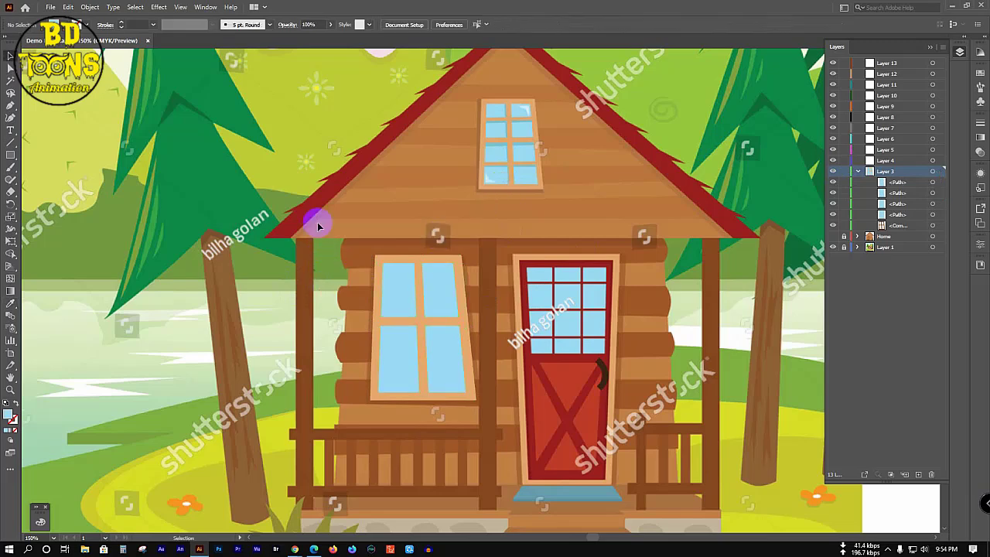
left_click(473, 397)
left_click(15, 422)
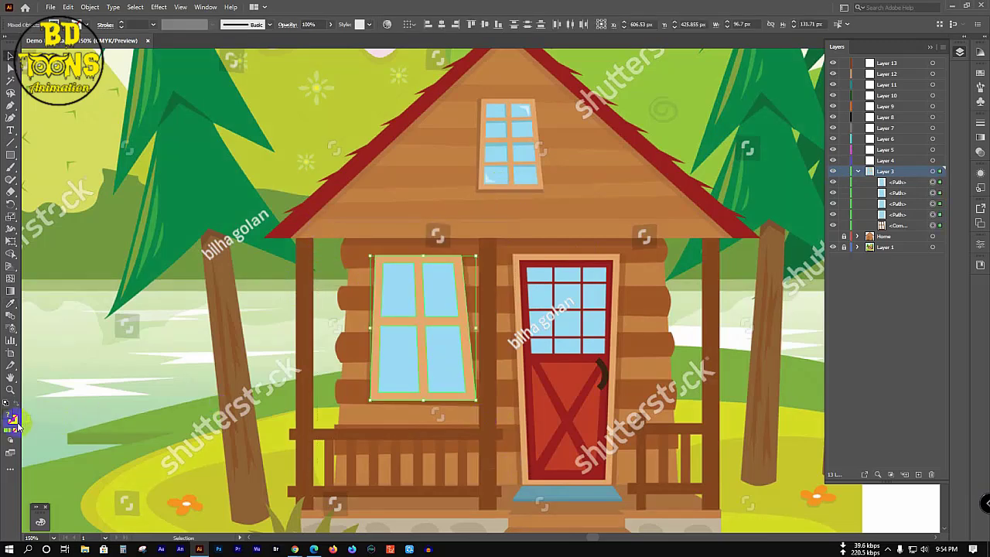
double_click(15, 422)
left_click(479, 336)
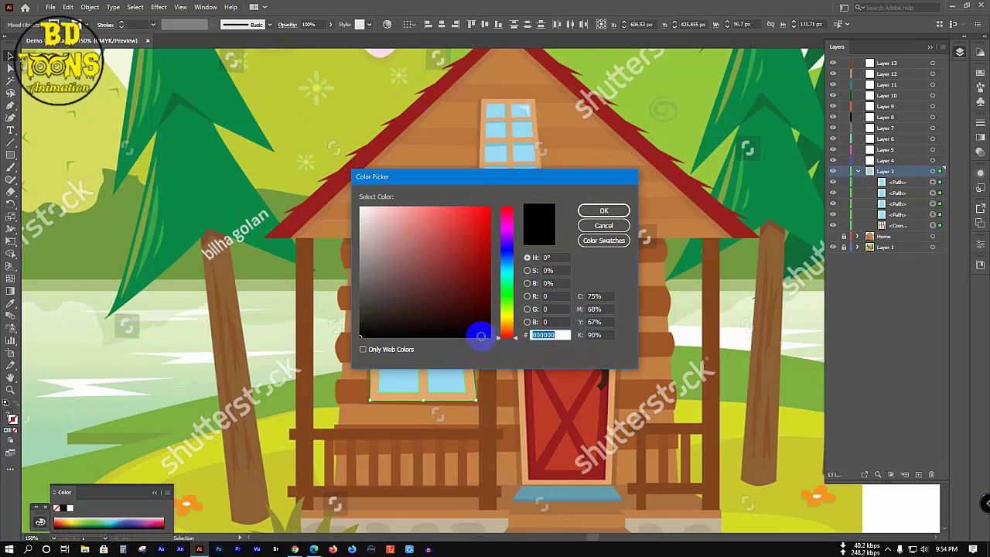
left_click(603, 210)
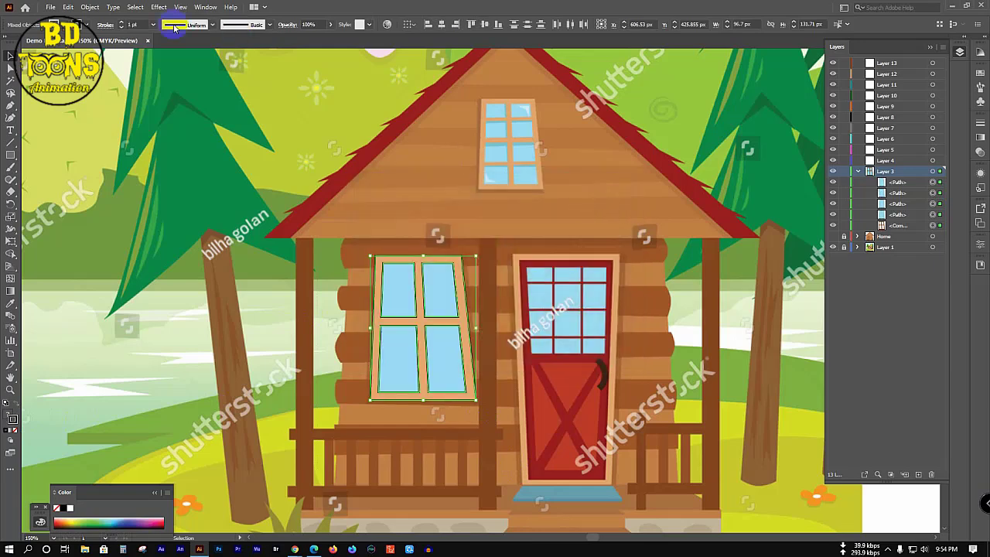
Step: Set the window outline weight to 0.5 pt and select all the window paths
left_click(154, 23)
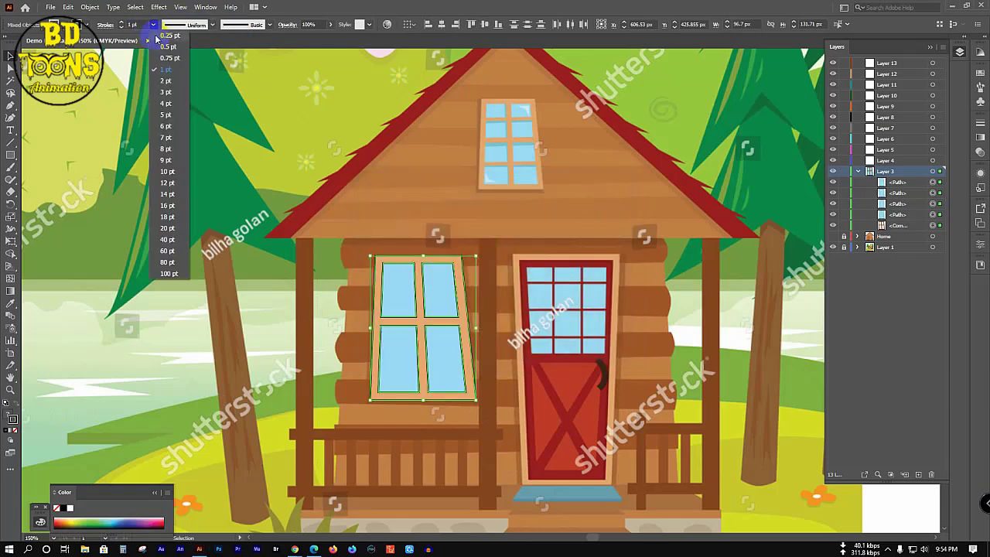
left_click(157, 36)
left_click(154, 24)
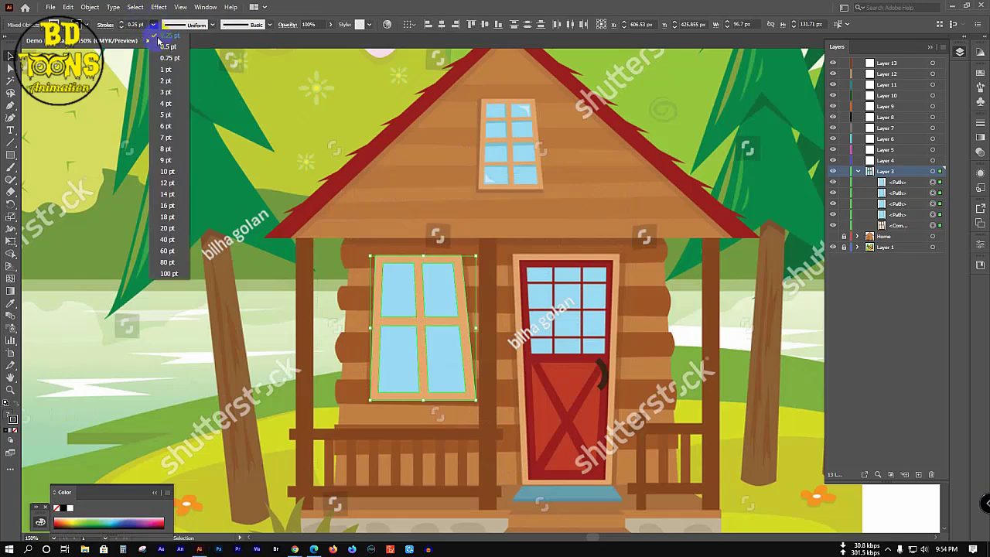
left_click(164, 47)
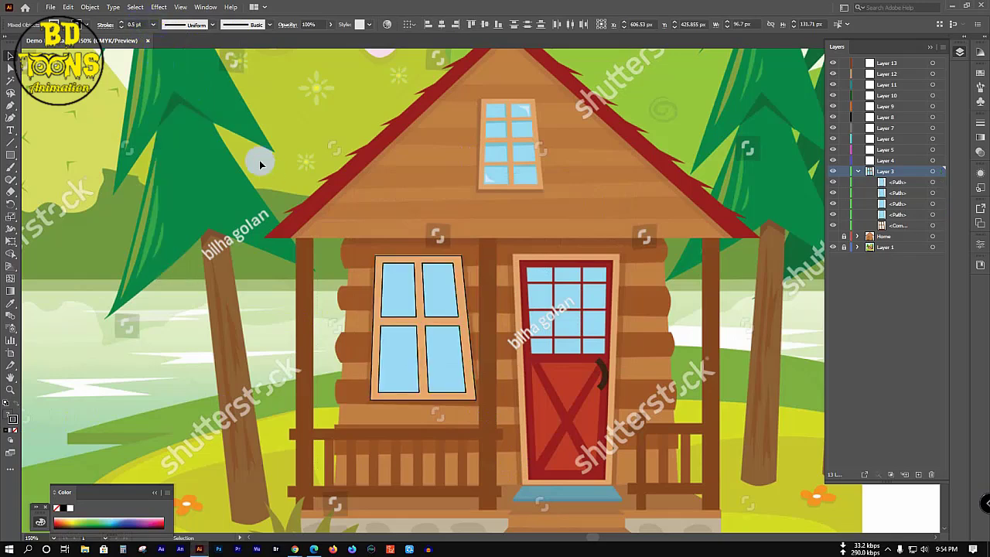
left_click_drag(339, 246, 464, 405)
Step: Group the window paths and rename the group Window in the Layers panel
key("ctrl+g")
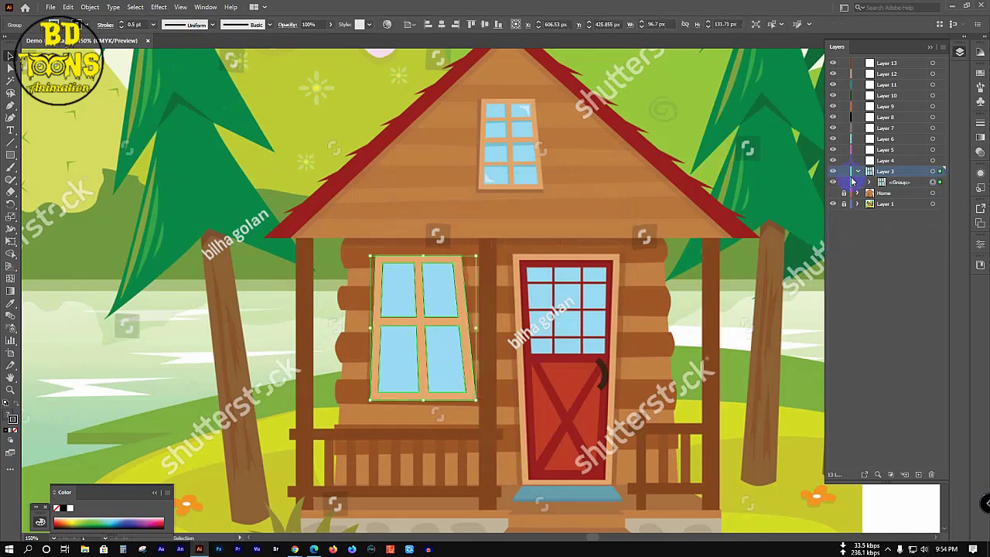
left_click(857, 172)
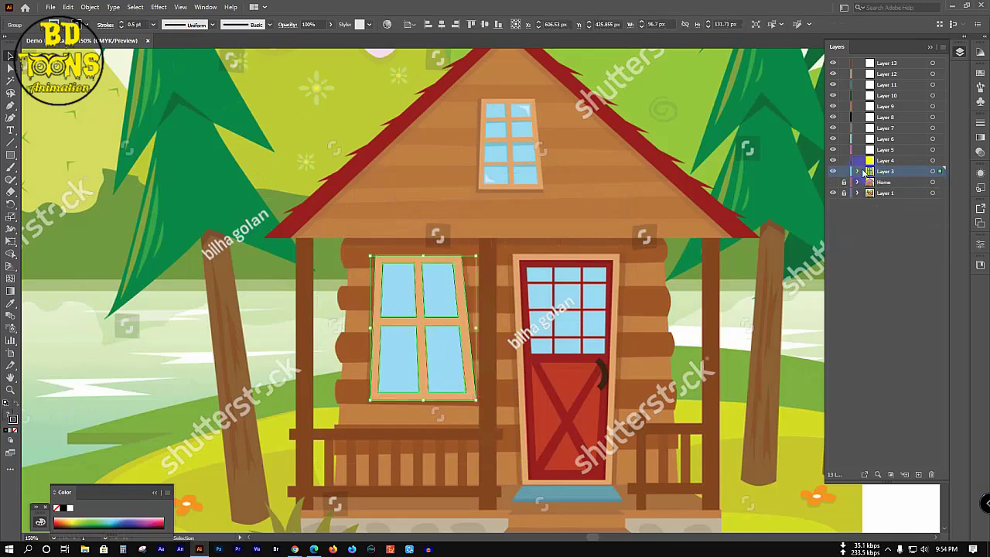
left_click(857, 172)
left_click(900, 182)
double_click(901, 183)
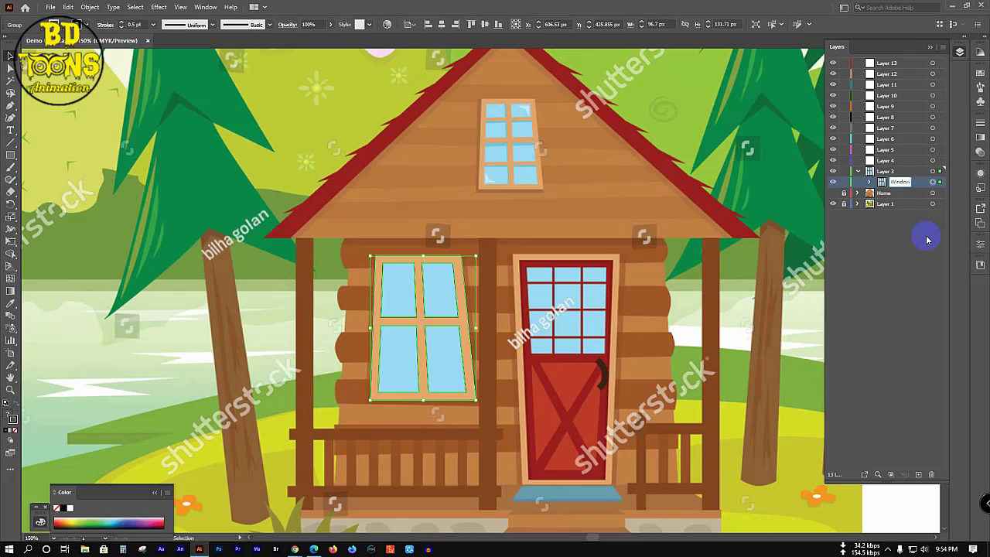
Step: Add a new layer and delete Layer 3, undoing both changes
left_click(918, 474)
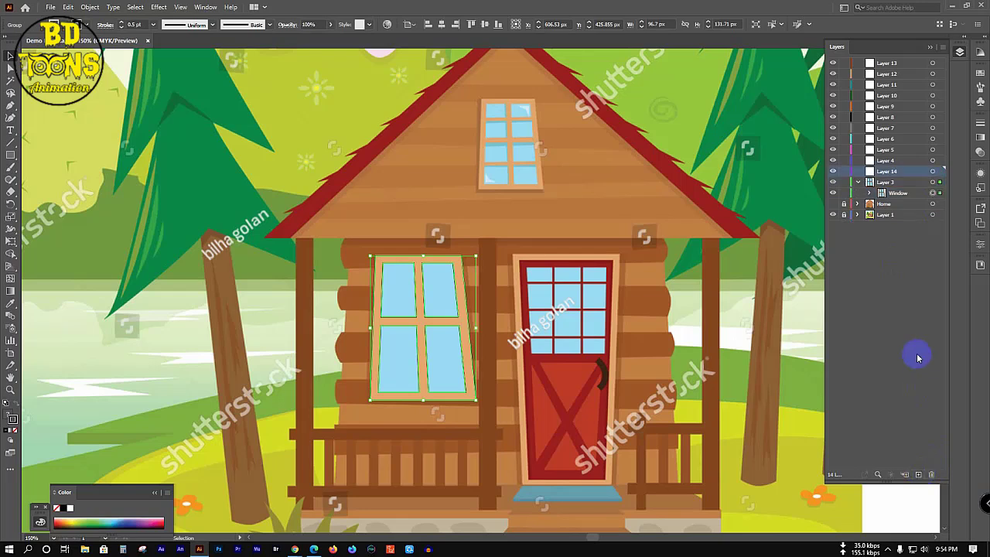
key("ctrl+z")
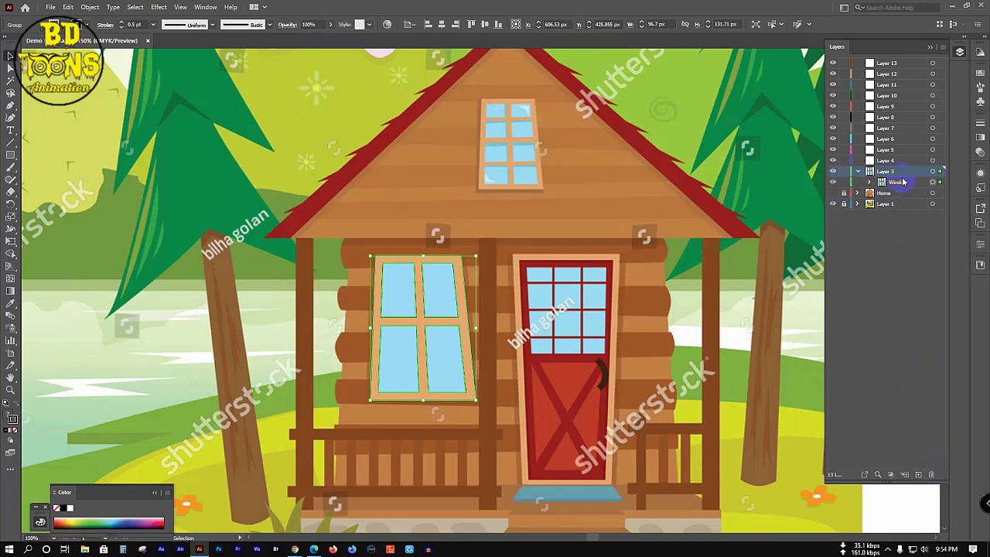
left_click(932, 473)
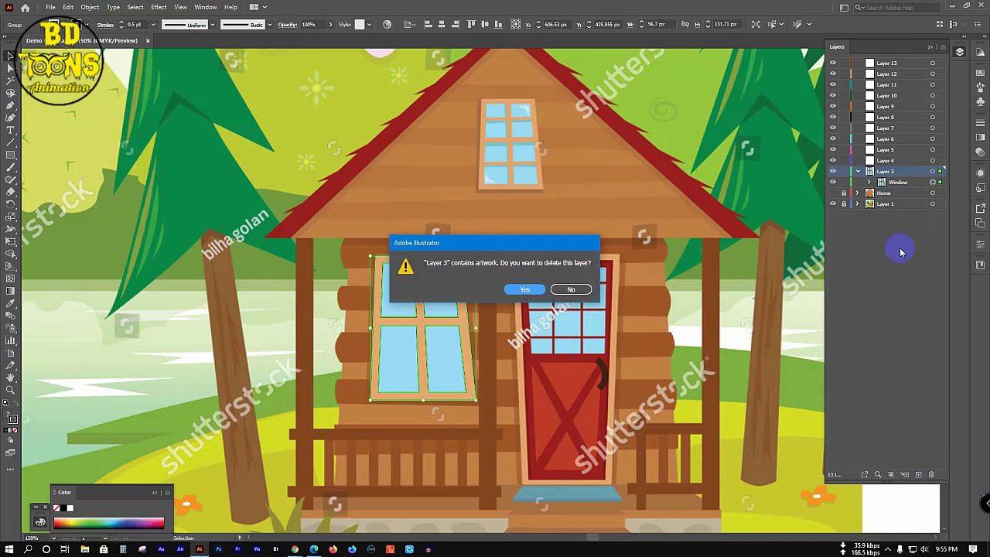
left_click(544, 290)
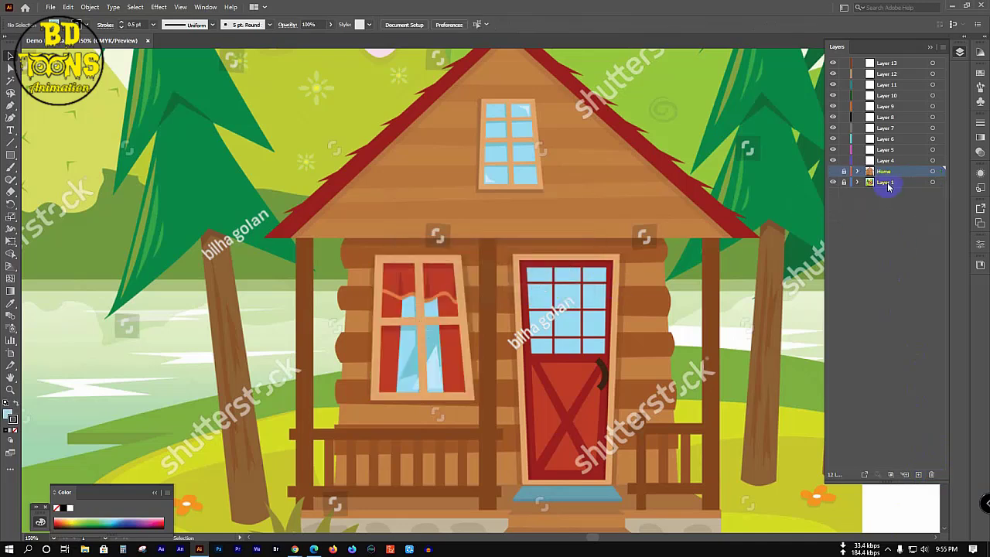
key("ctrl+z")
Step: Add a sublayer named Window 2 inside Layer 3 and lock the Window group
left_click(897, 183)
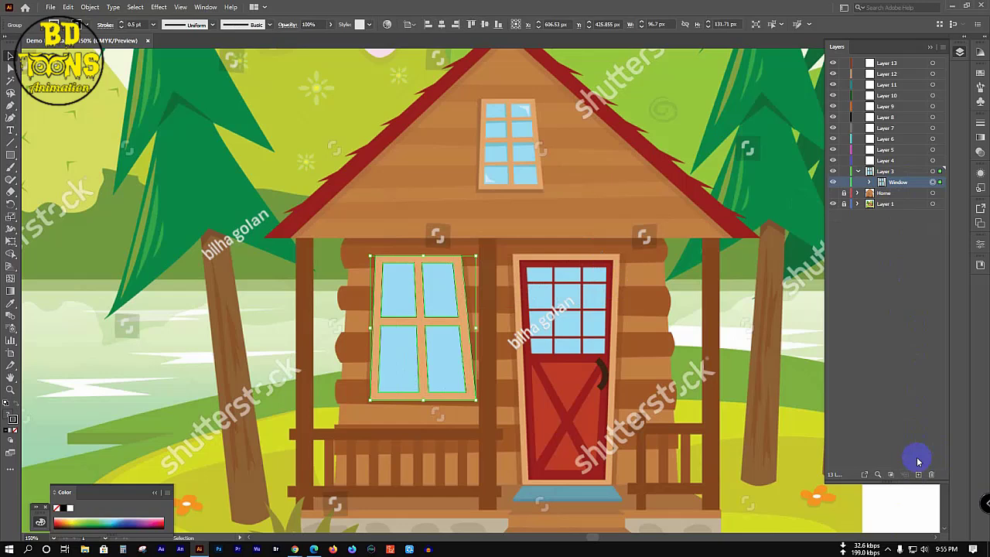
left_click(895, 173)
left_click(905, 474)
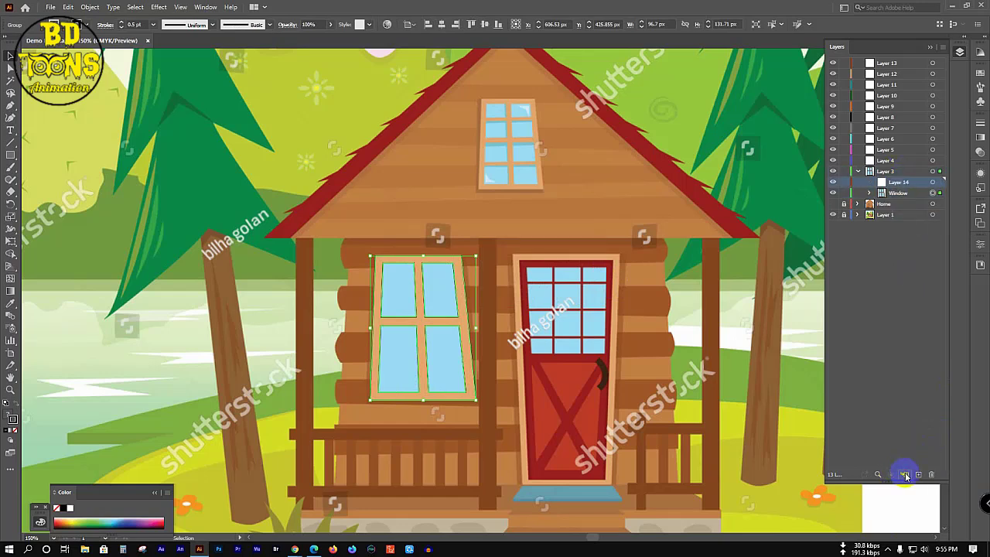
double_click(897, 181)
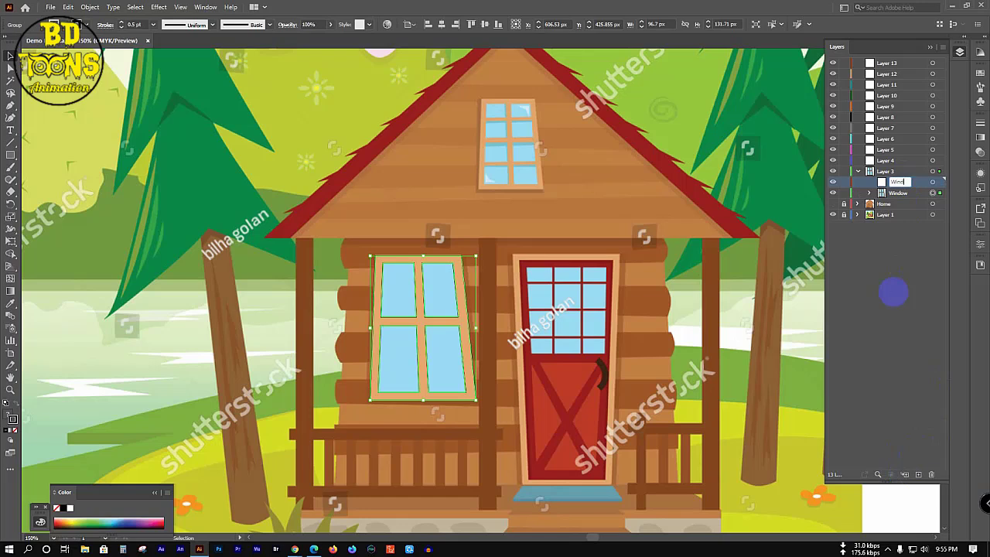
type("Window 2")
key("Return")
left_click(862, 195)
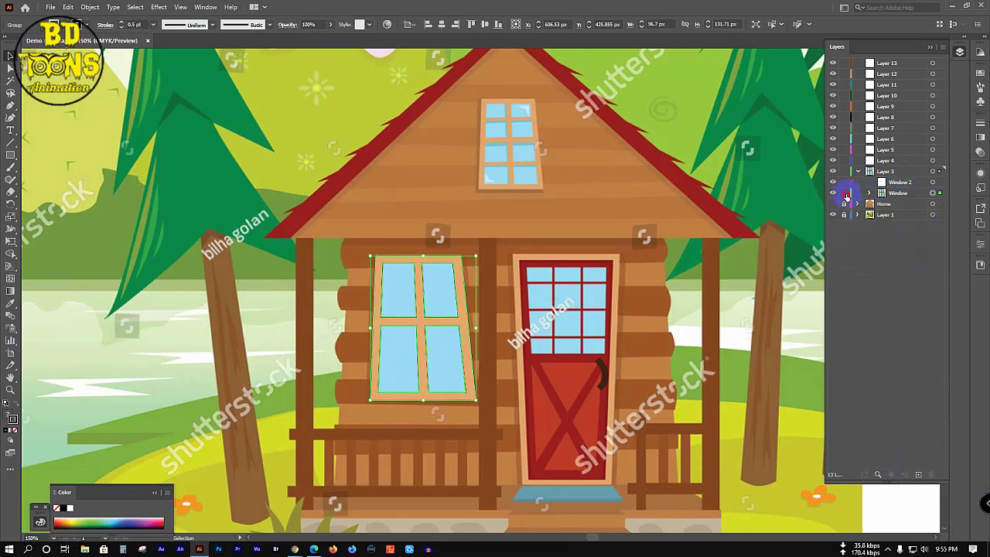
left_click(844, 194)
Step: On the Window 2 layer, trace the window's outer rectangle with the Pen tool
scroll(528, 93, "up", 2)
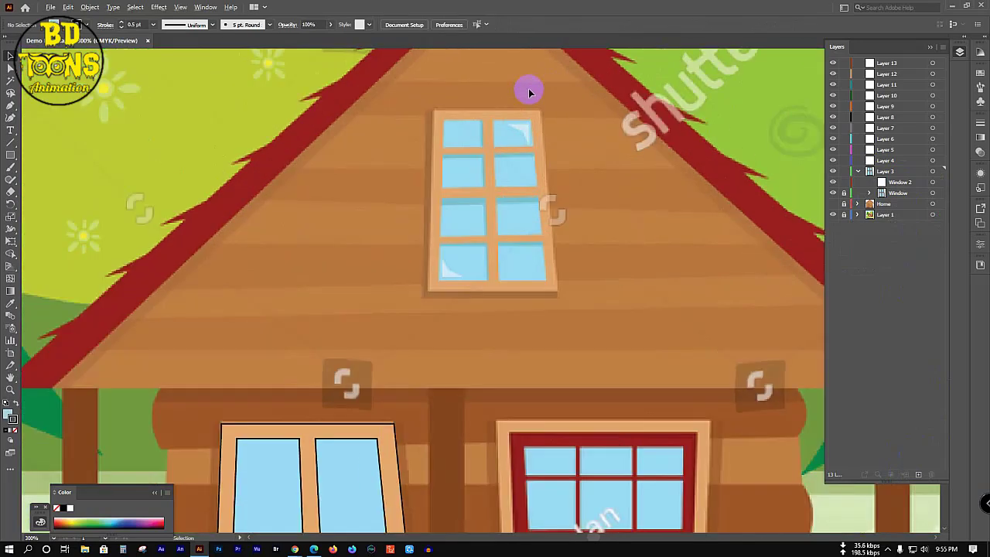
scroll(529, 93, "up", 1)
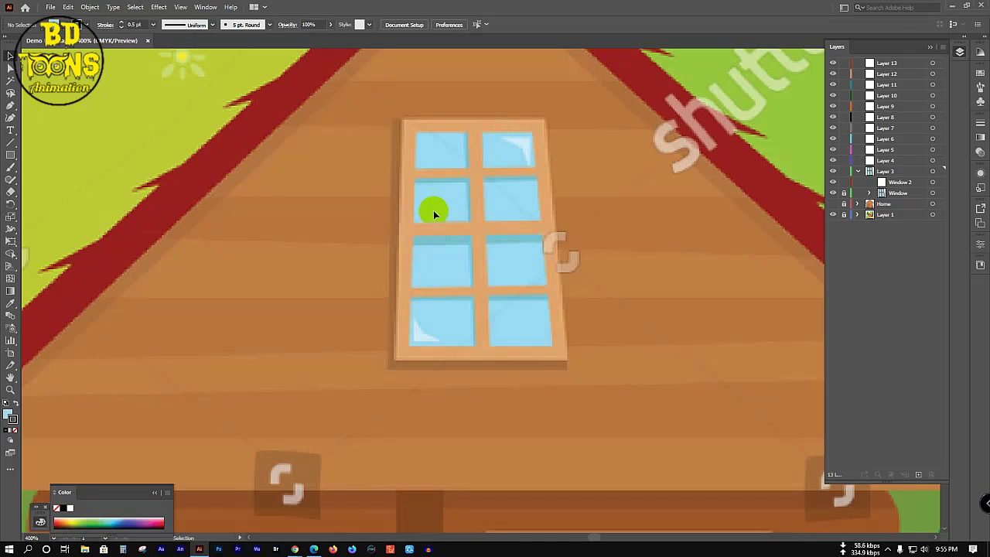
left_click(905, 184)
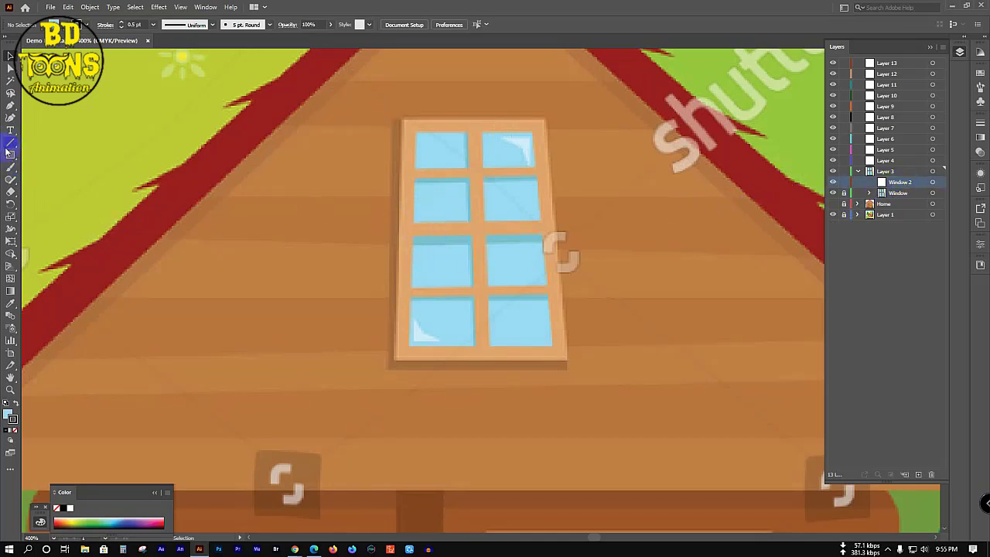
left_click(10, 104)
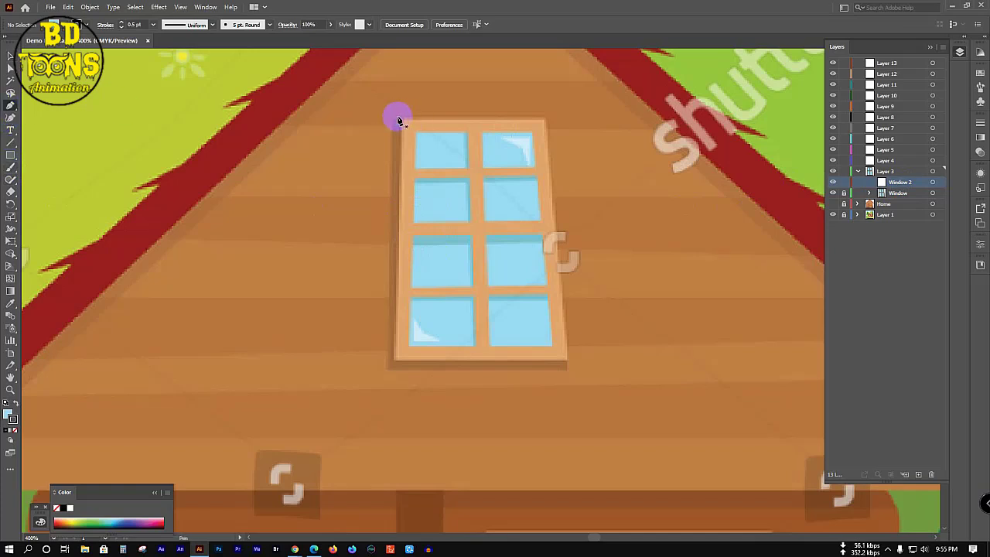
left_click(402, 119)
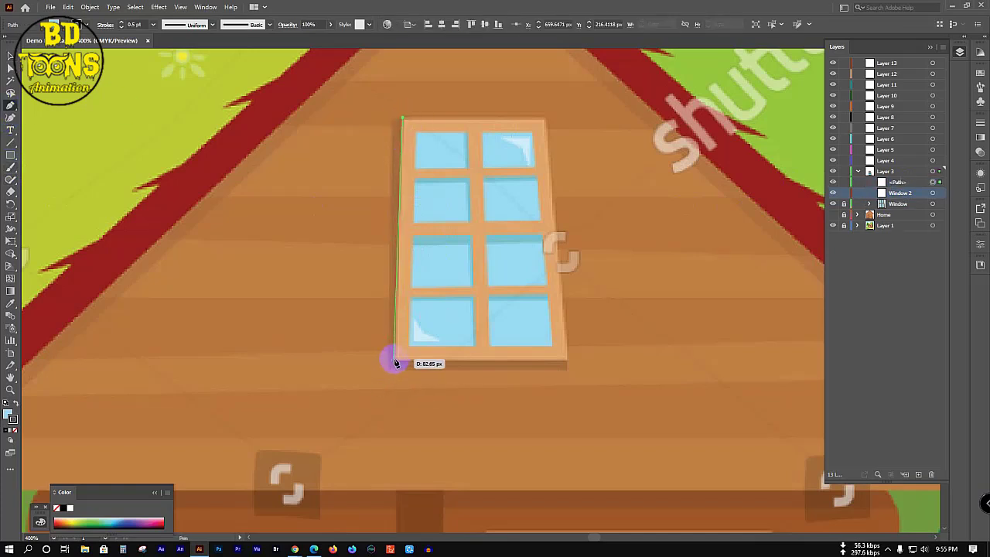
left_click(394, 359)
left_click(565, 360)
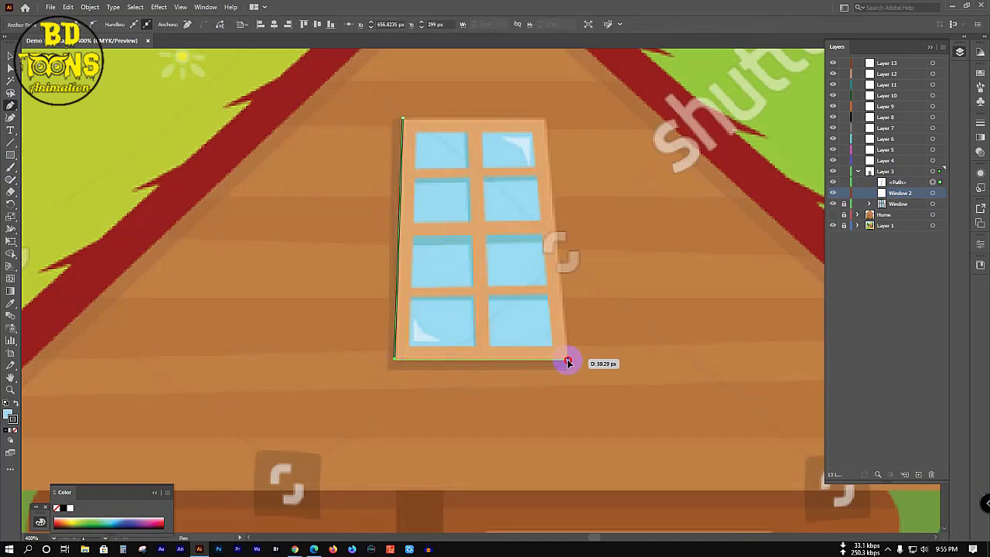
left_click(543, 121)
left_click(402, 120)
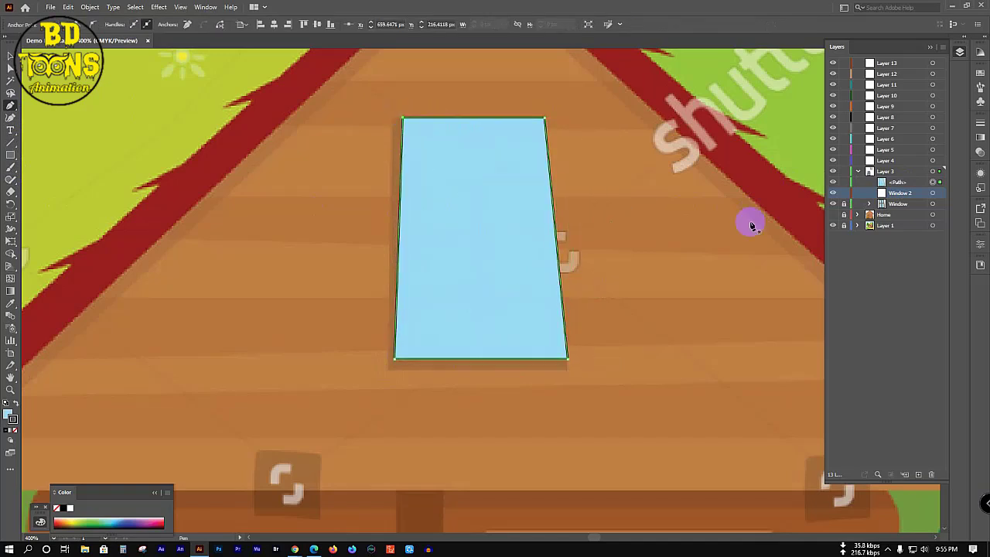
Step: Show Window 2 in outline view and trace the inner frame rectangle
left_click(833, 194)
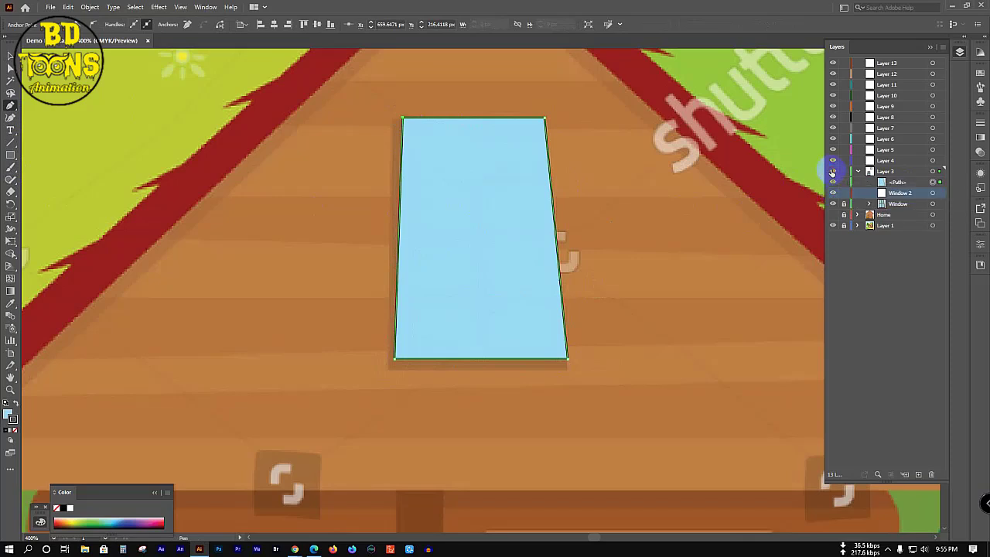
left_click(832, 192, "ctrl")
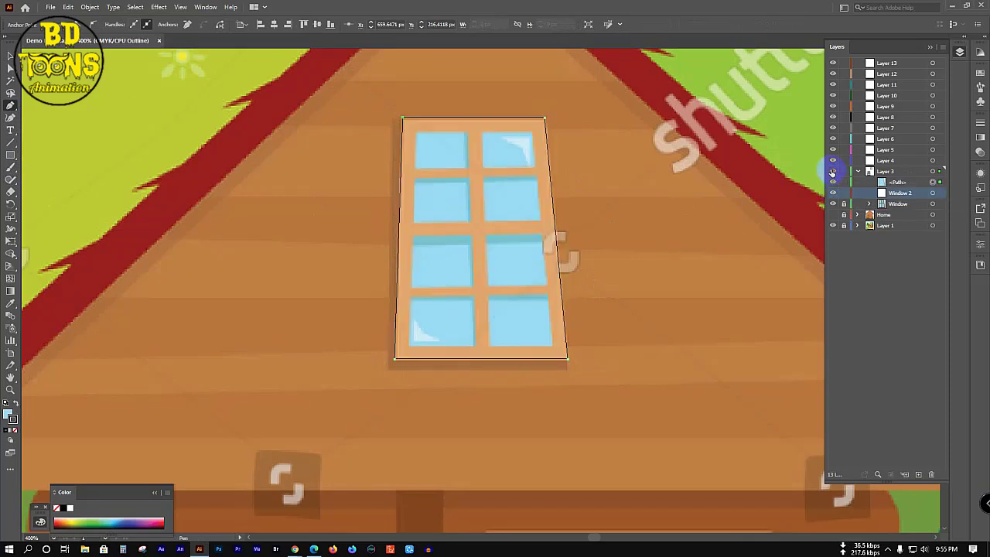
left_click(415, 134)
left_click(410, 349)
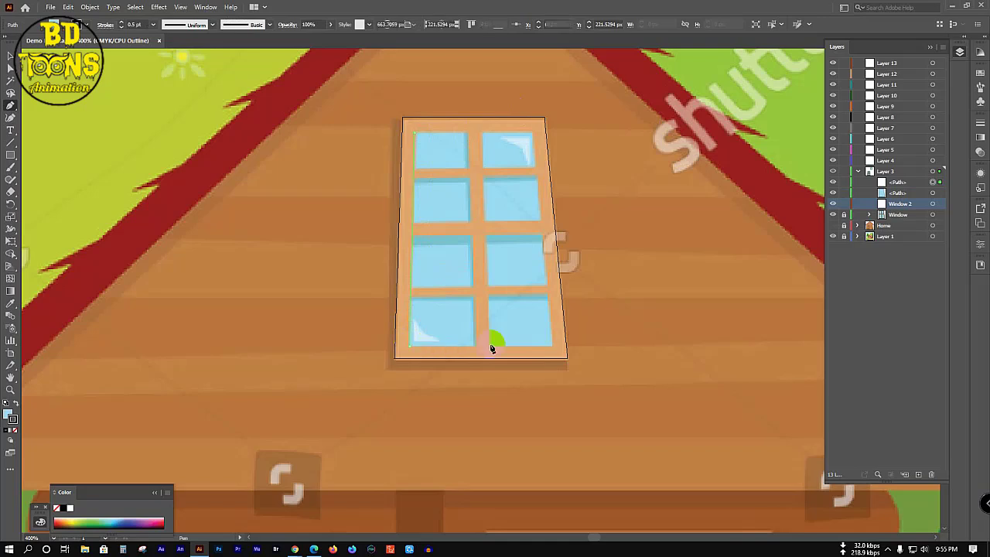
left_click(552, 348)
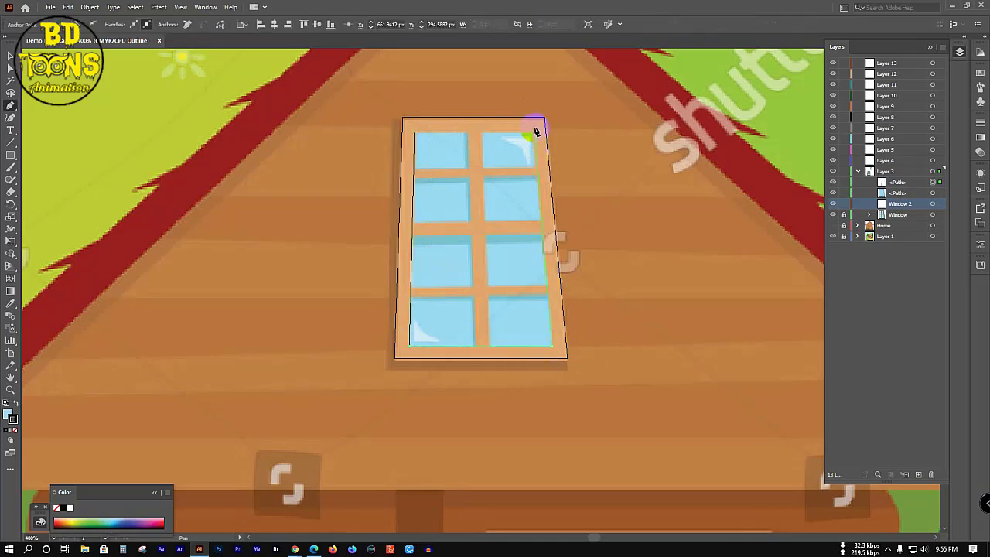
left_click(534, 133)
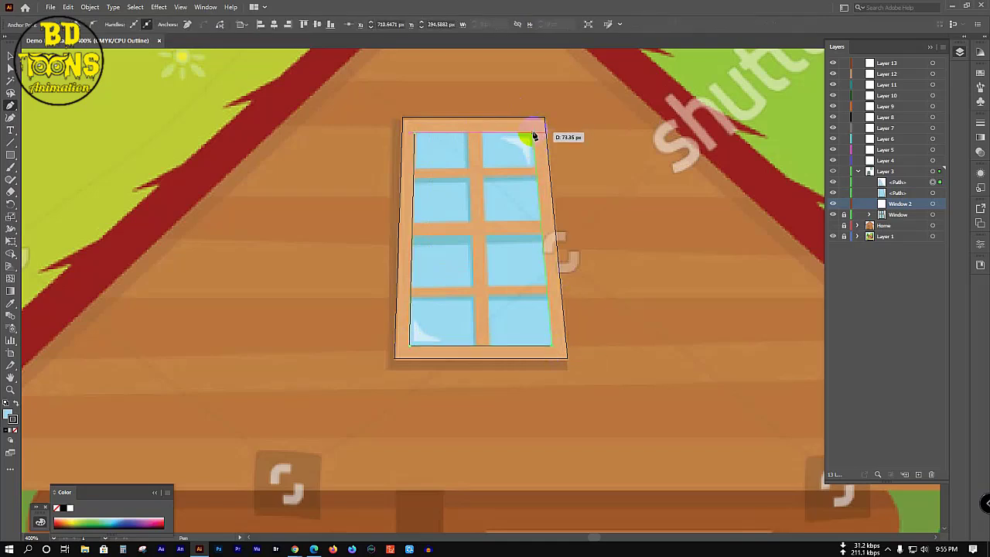
left_click(415, 133)
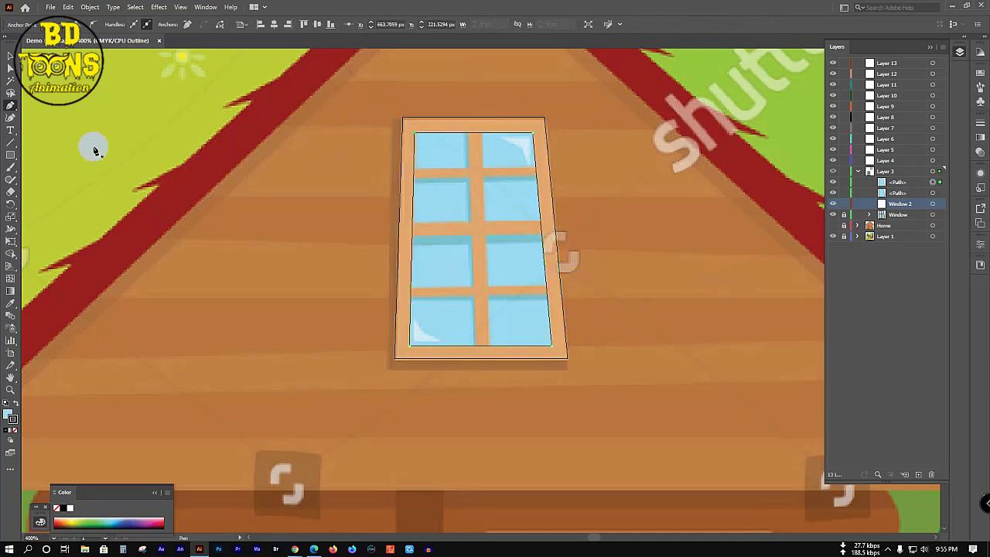
Step: Draw two vertical lines along the edges of the vertical muntin
left_click(466, 137)
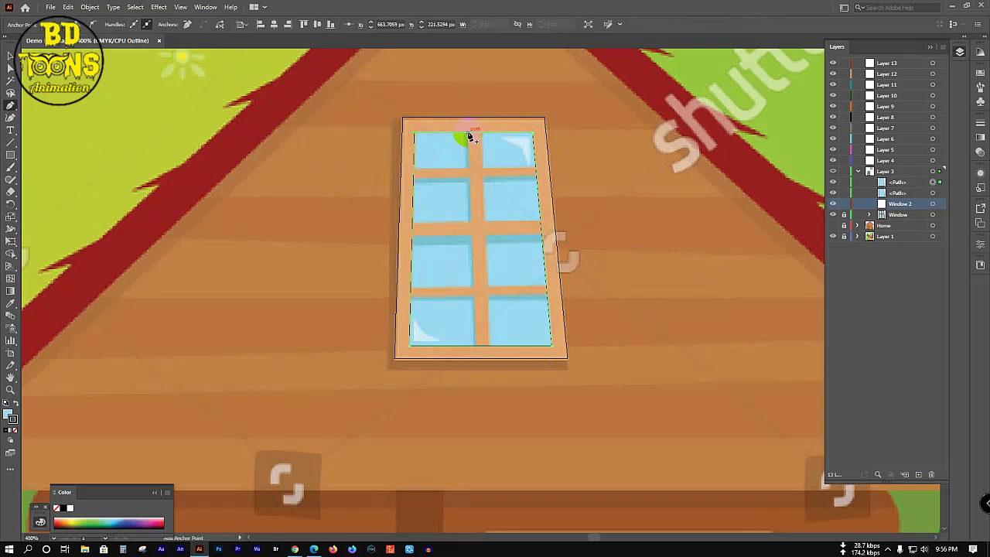
left_click(466, 138)
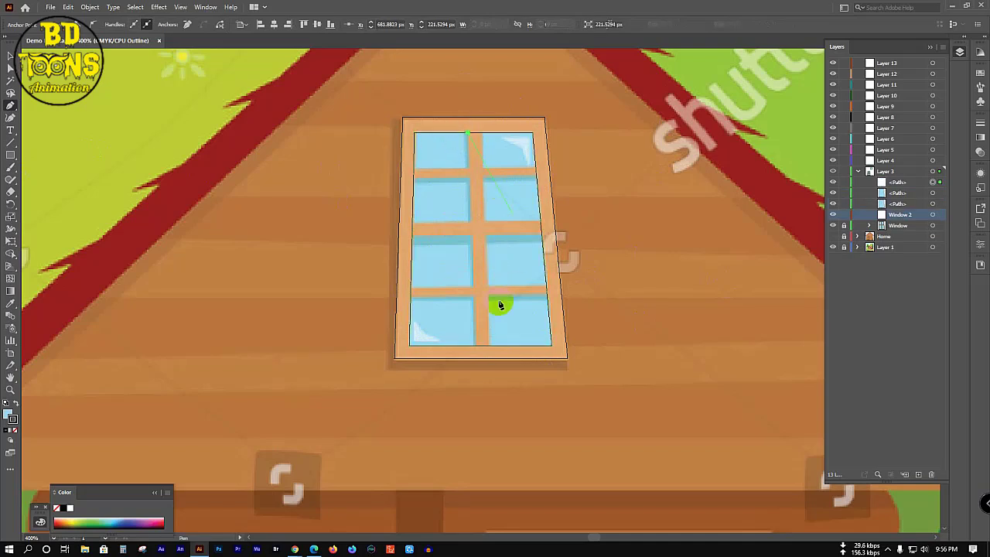
left_click(476, 354)
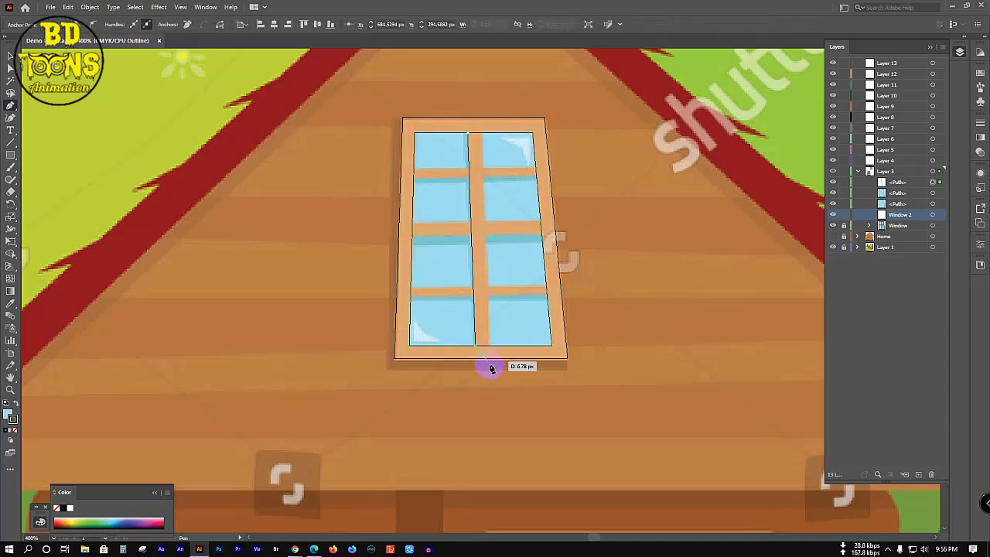
key("Escape")
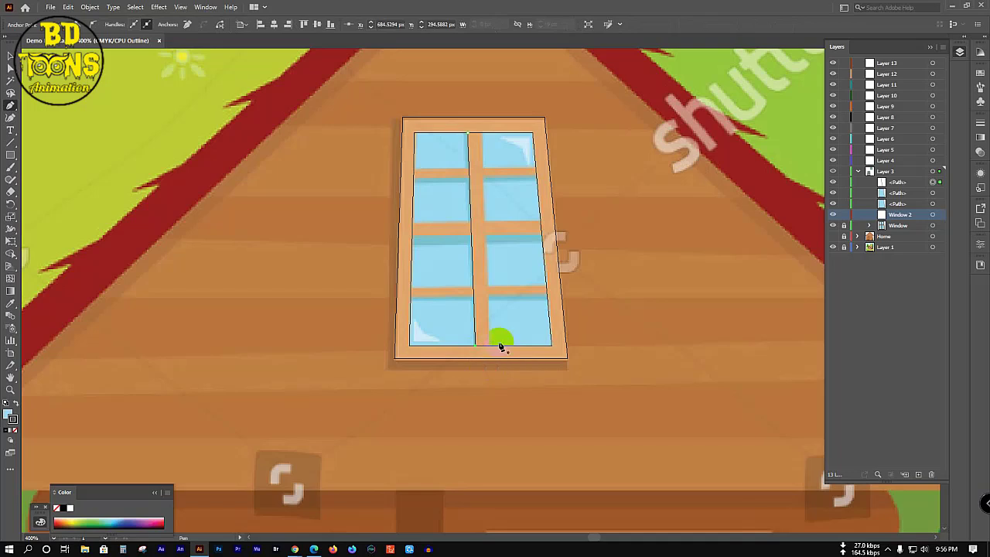
left_click(482, 136)
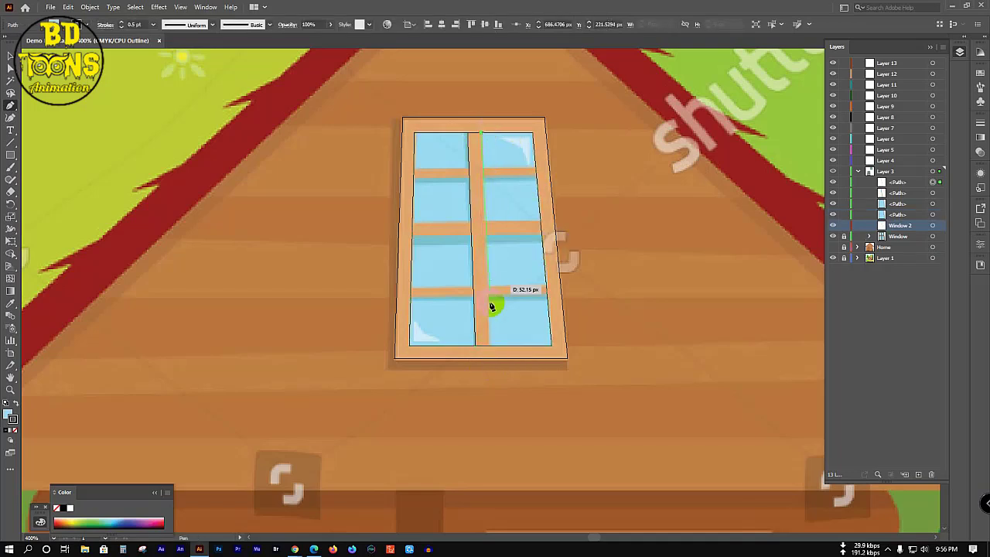
left_click(487, 345)
key("Escape")
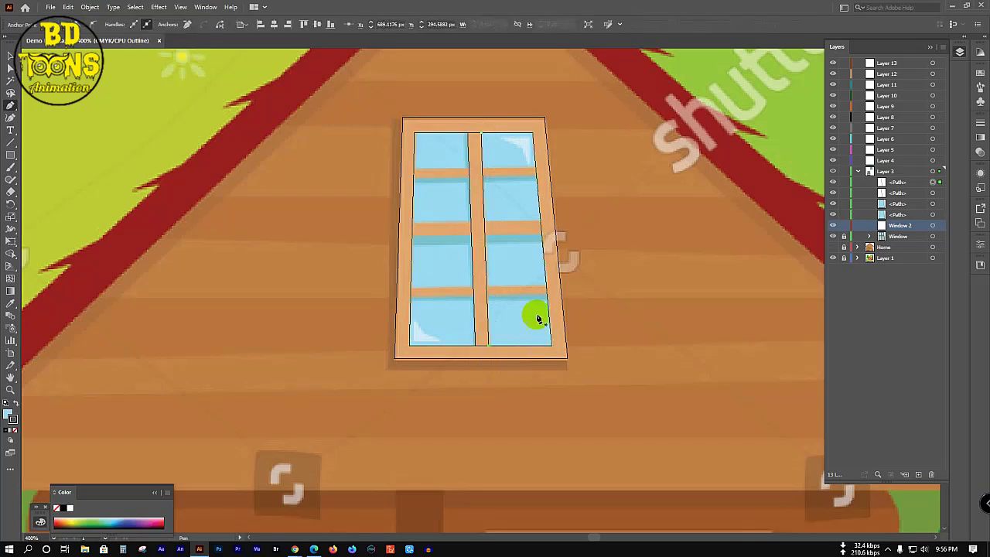
Step: Draw horizontal lines along the upper and lower edges of the top and middle crossbars
left_click(414, 168)
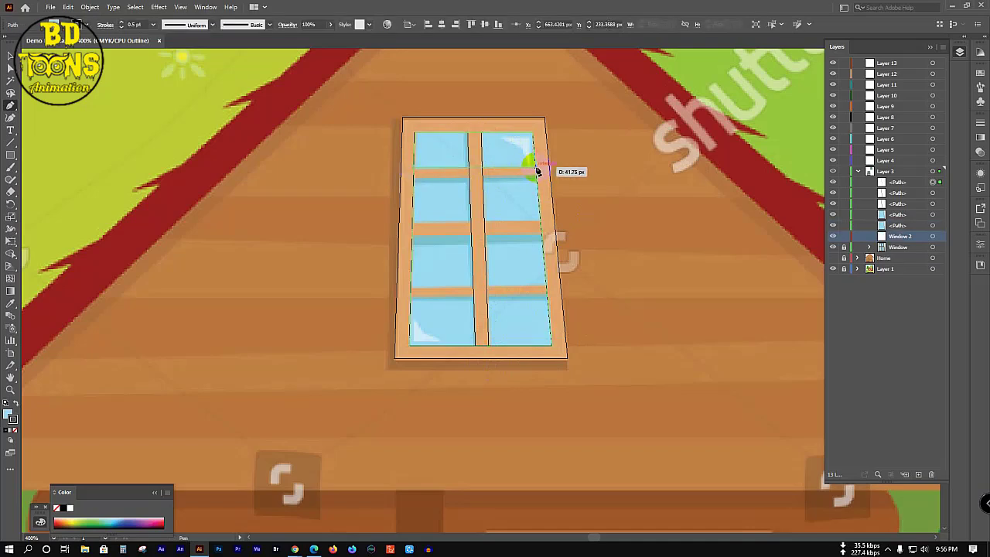
left_click(536, 169)
key("Escape")
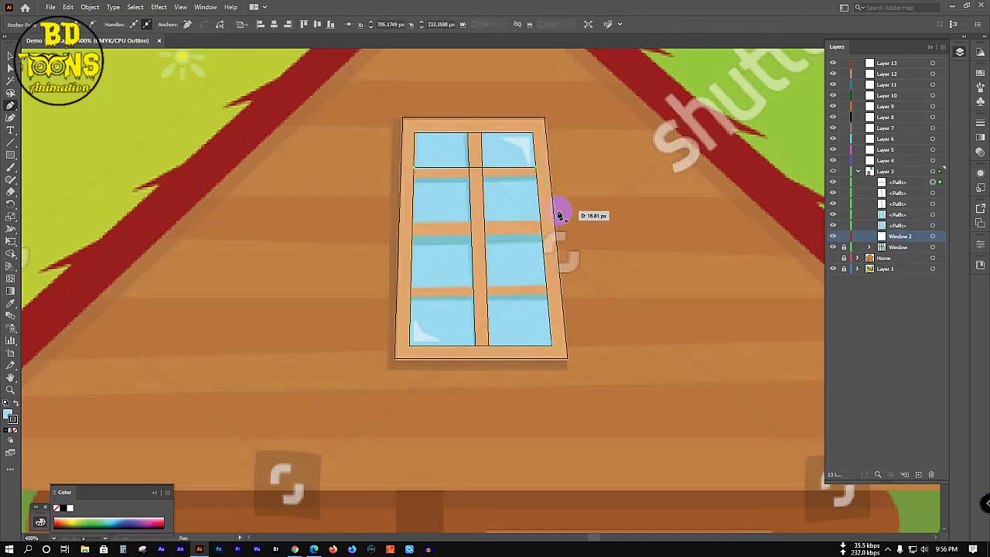
left_click(415, 181)
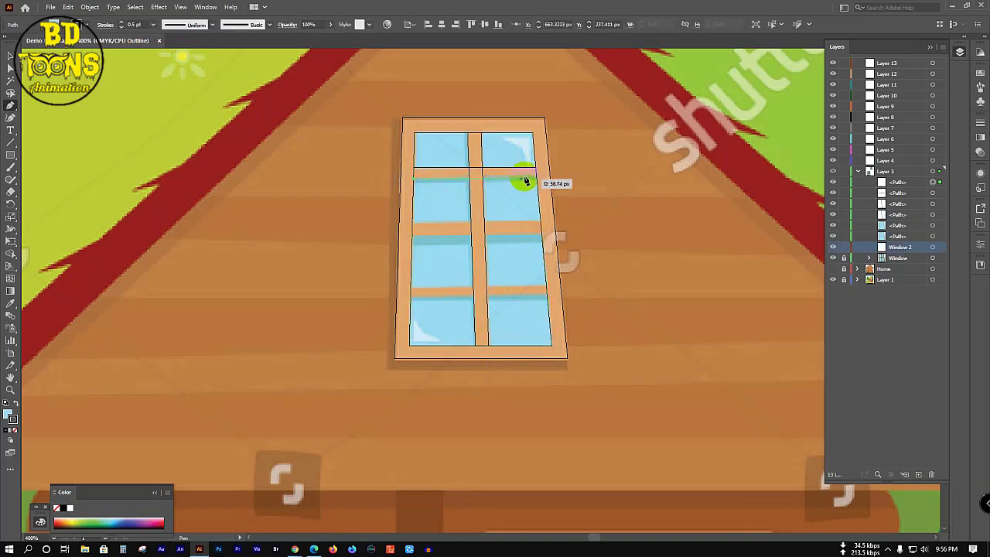
left_click(537, 179)
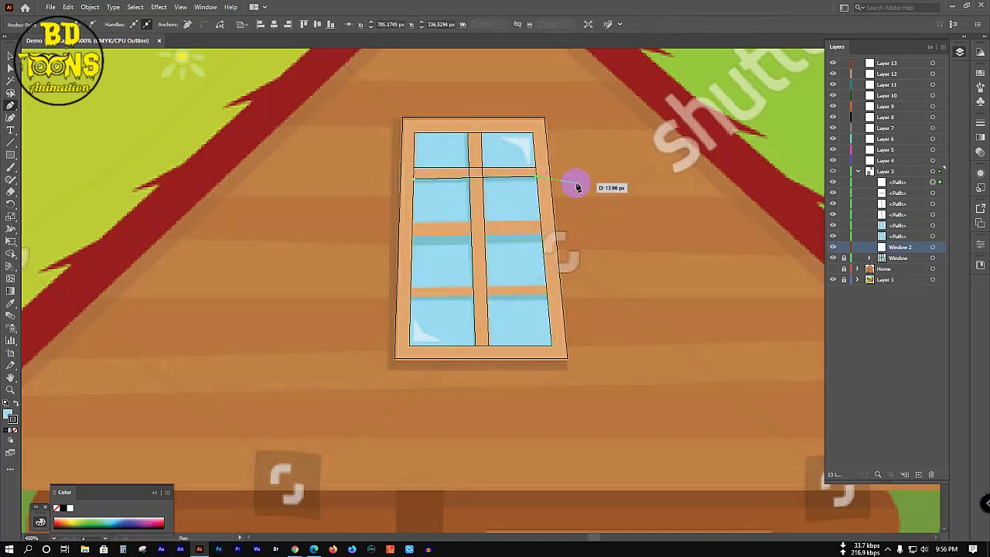
key("Escape")
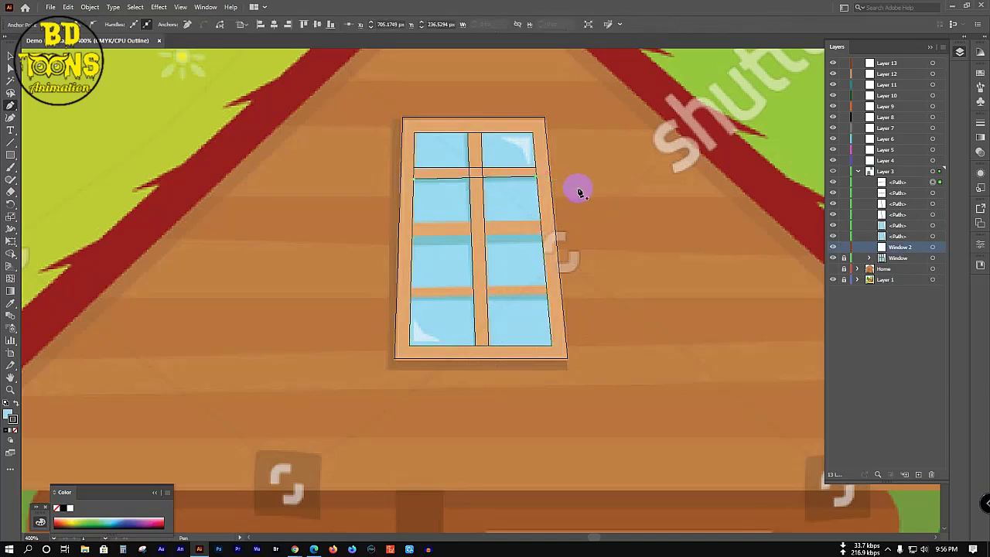
left_click(424, 225)
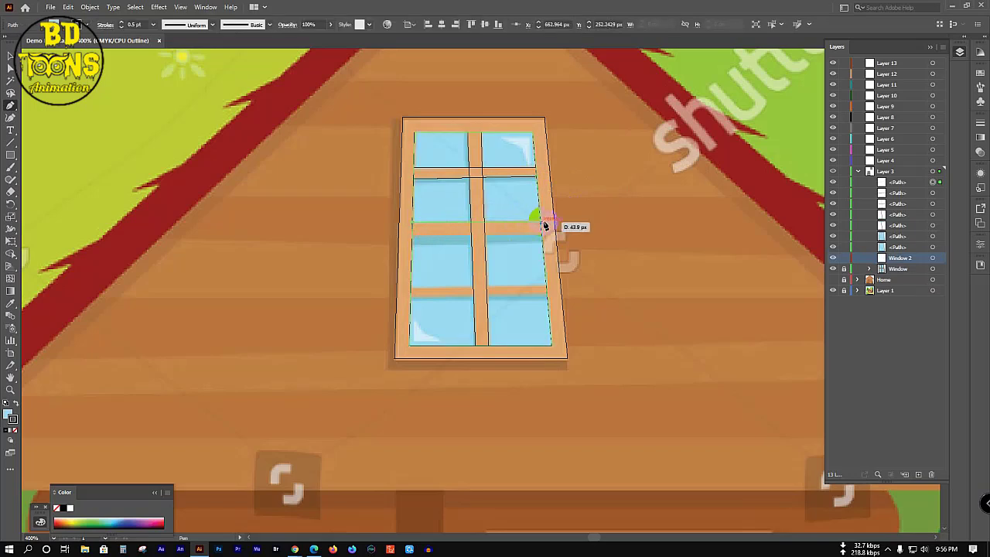
left_click(541, 222)
key("Escape")
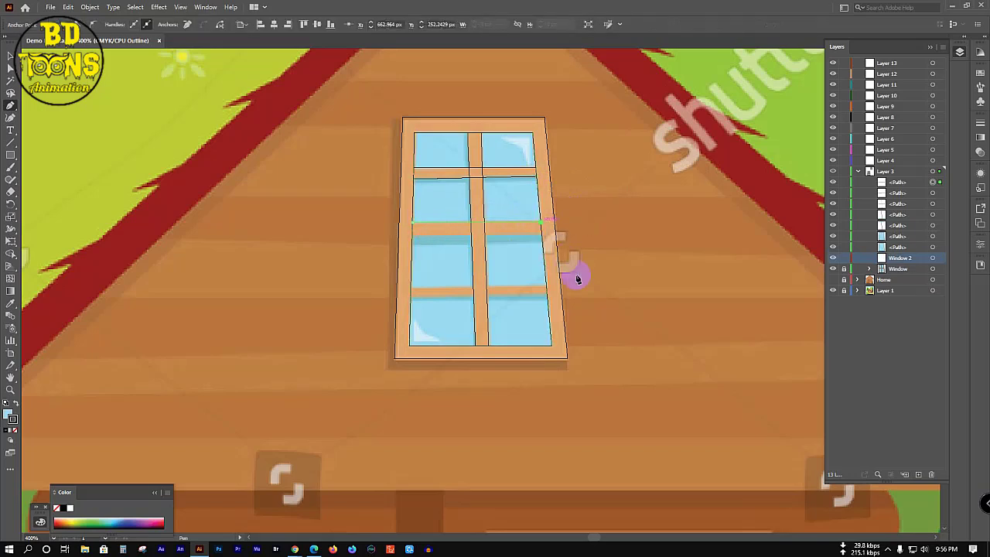
left_click(413, 237)
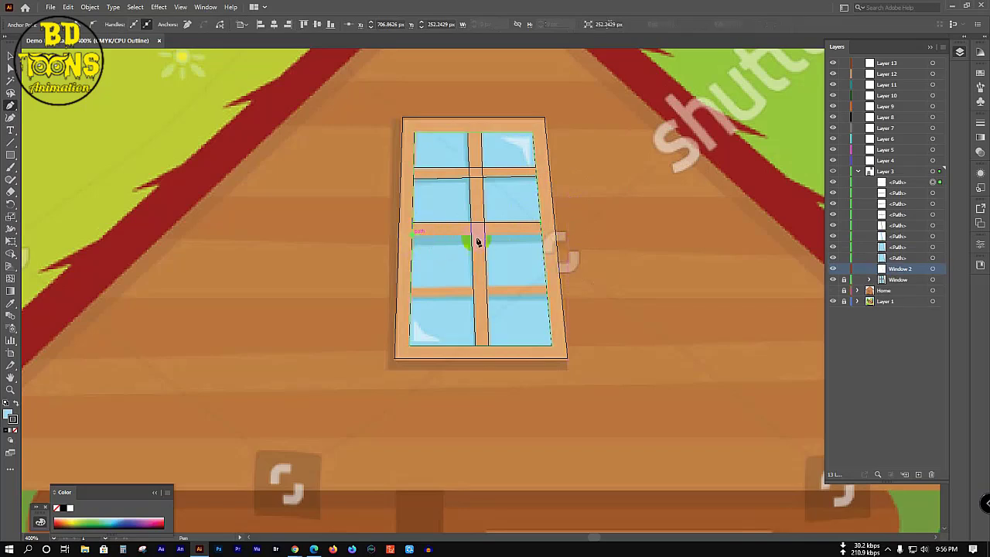
left_click(543, 238)
key("Escape")
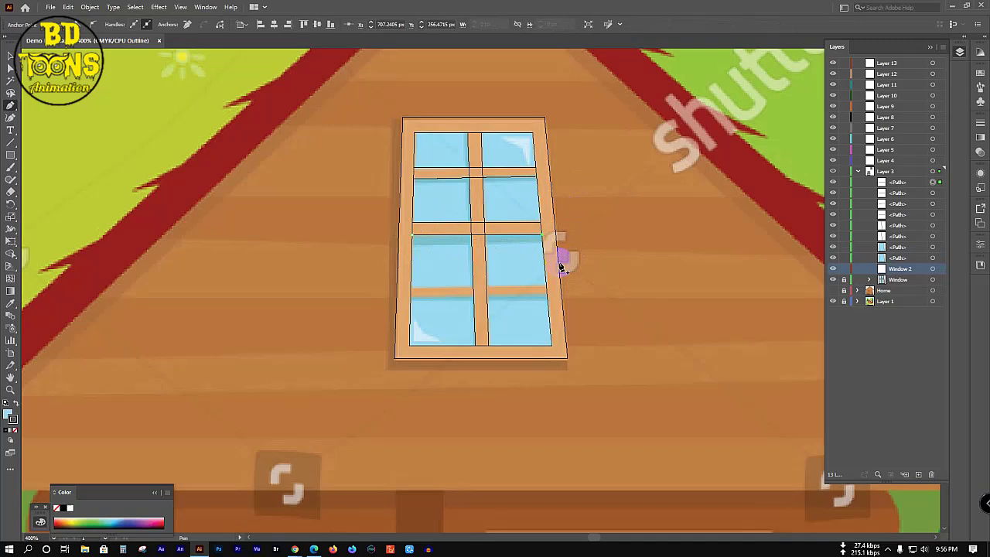
Step: Draw lines along the bottom crossbar's upper and lower edges, then select all window paths
left_click(411, 291)
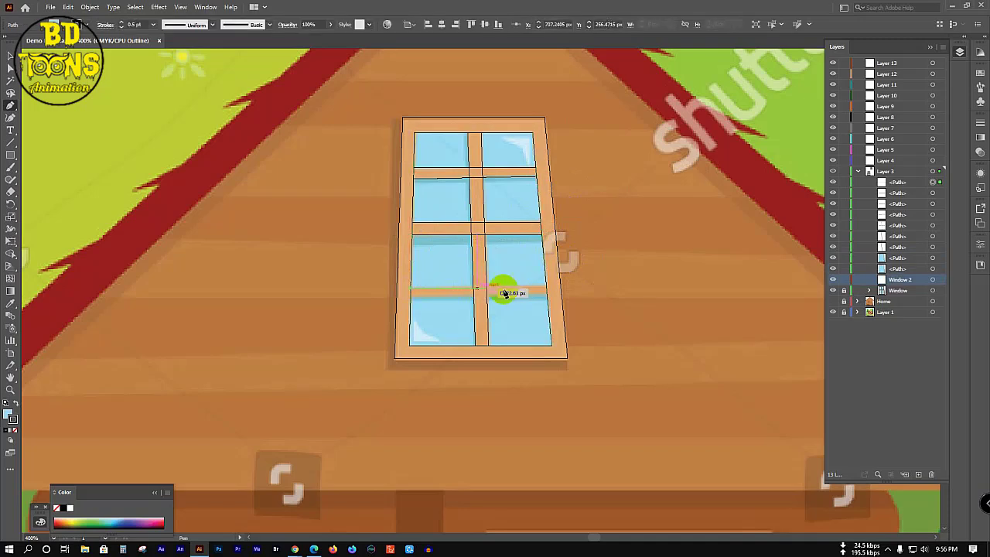
left_click(546, 291)
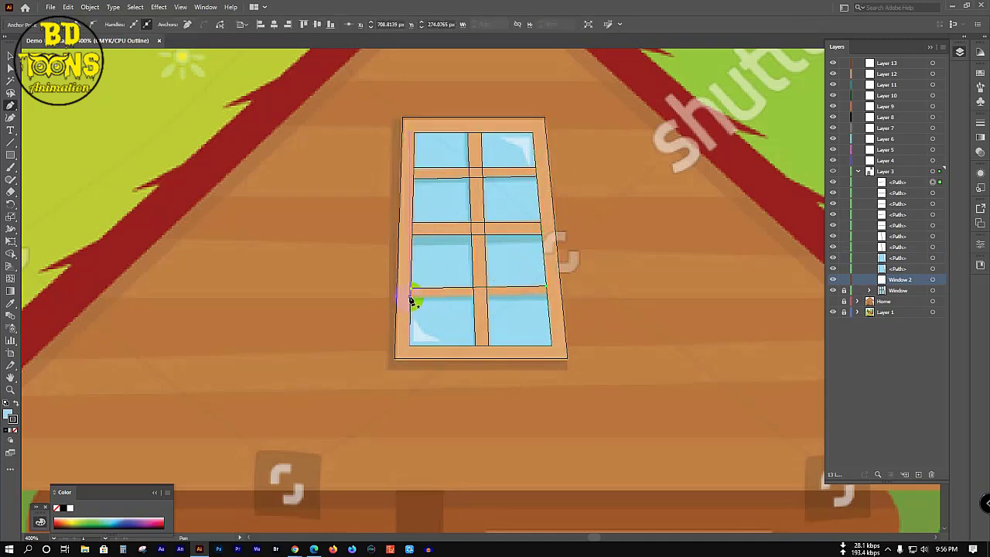
left_click(412, 298)
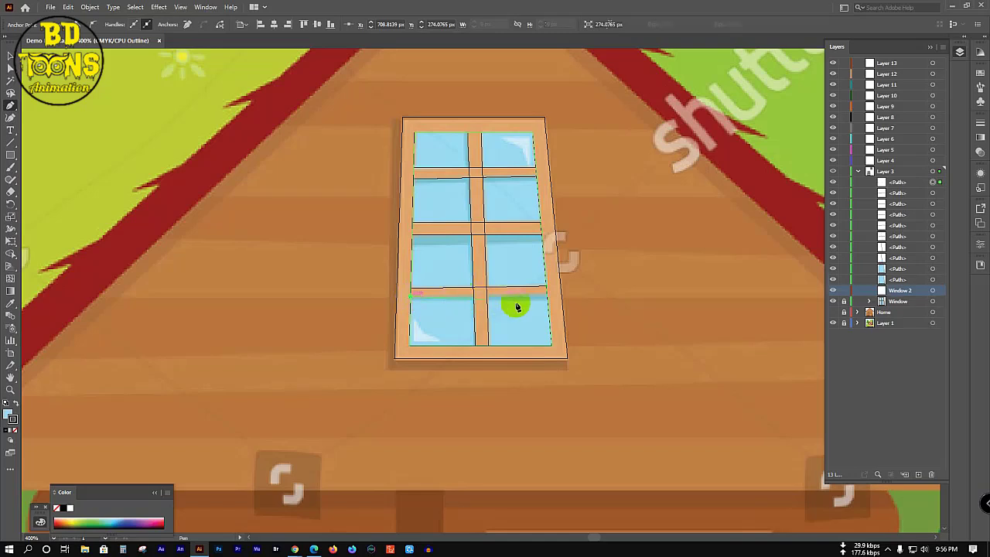
left_click(578, 313)
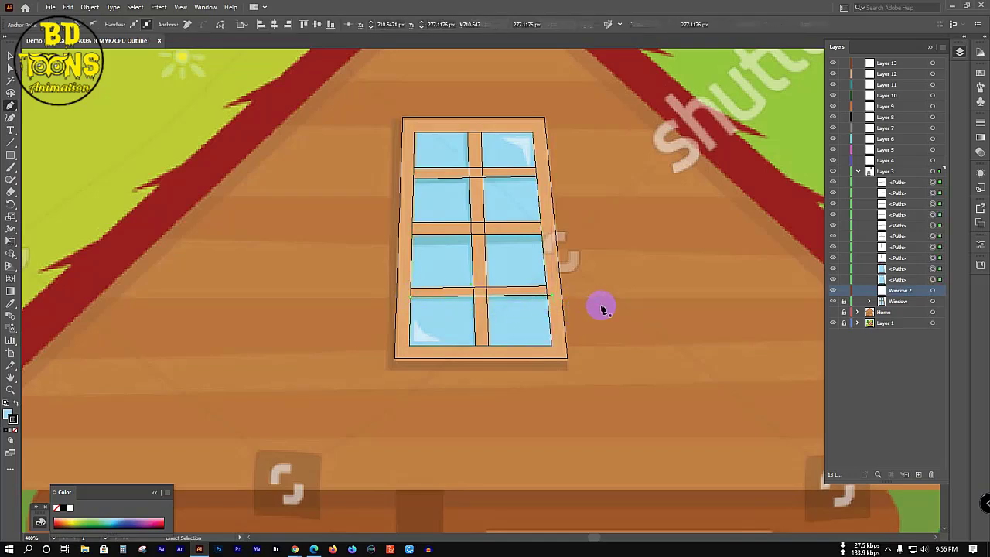
key("ctrl+a")
key("shift+m")
Step: Merge the crossing muntin bar segments into combined shapes with the Shape Builder
left_click(547, 300)
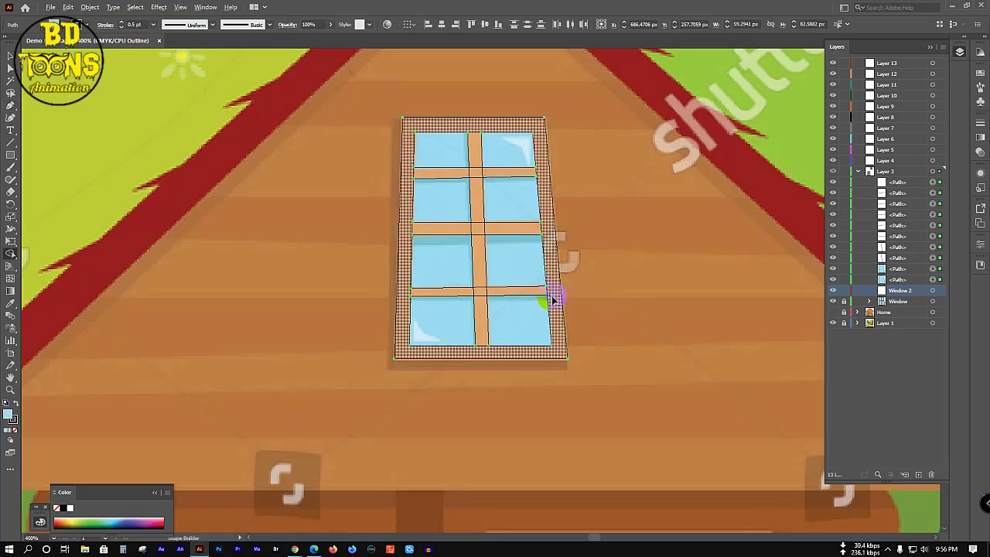
left_click(471, 173)
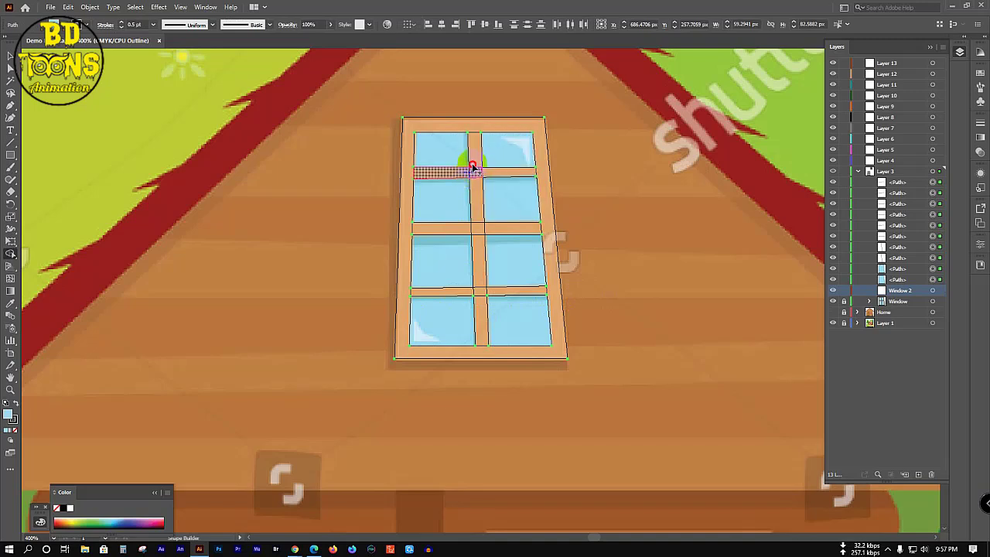
mouse_move(473, 168)
left_mouse_down()
mouse_move(476, 185)
mouse_move(484, 177)
mouse_move(473, 158)
mouse_move(481, 169)
mouse_move(462, 176)
left_mouse_up()
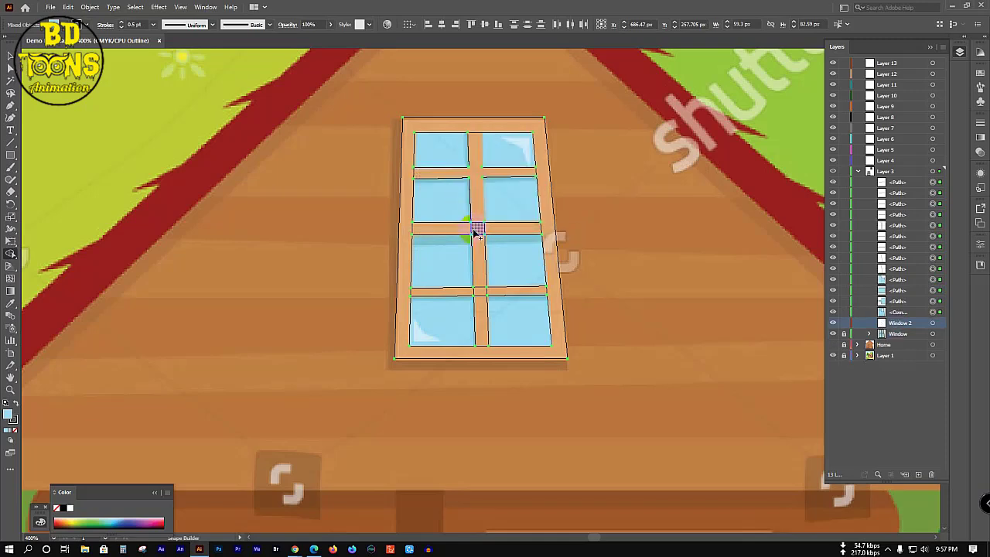
mouse_move(476, 232)
left_mouse_down()
mouse_move(475, 222)
mouse_move(462, 241)
mouse_move(495, 229)
mouse_move(462, 227)
mouse_move(481, 241)
mouse_move(477, 229)
mouse_move(482, 307)
mouse_move(488, 289)
mouse_move(469, 284)
left_mouse_up()
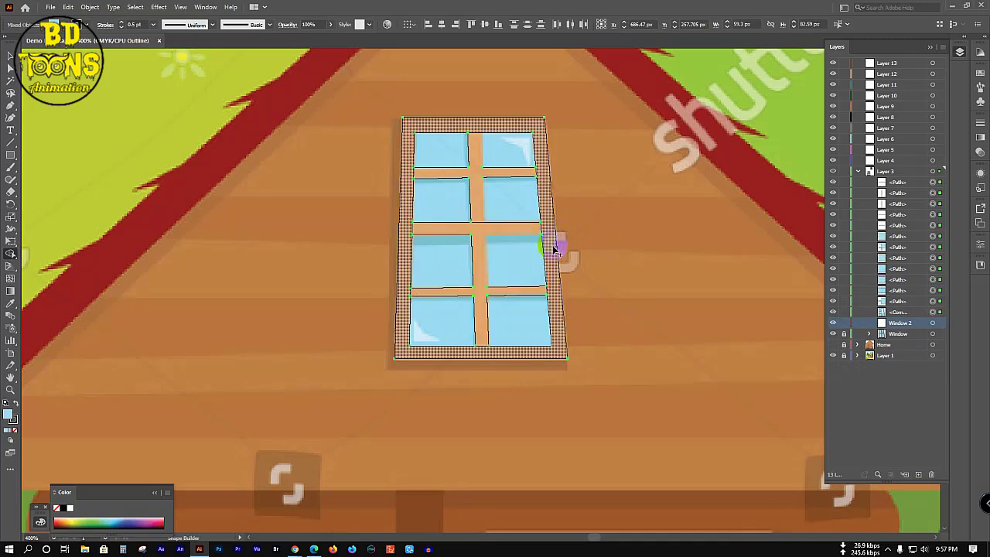
mouse_move(552, 245)
left_mouse_down()
mouse_move(539, 254)
mouse_move(481, 162)
mouse_move(484, 186)
left_mouse_up()
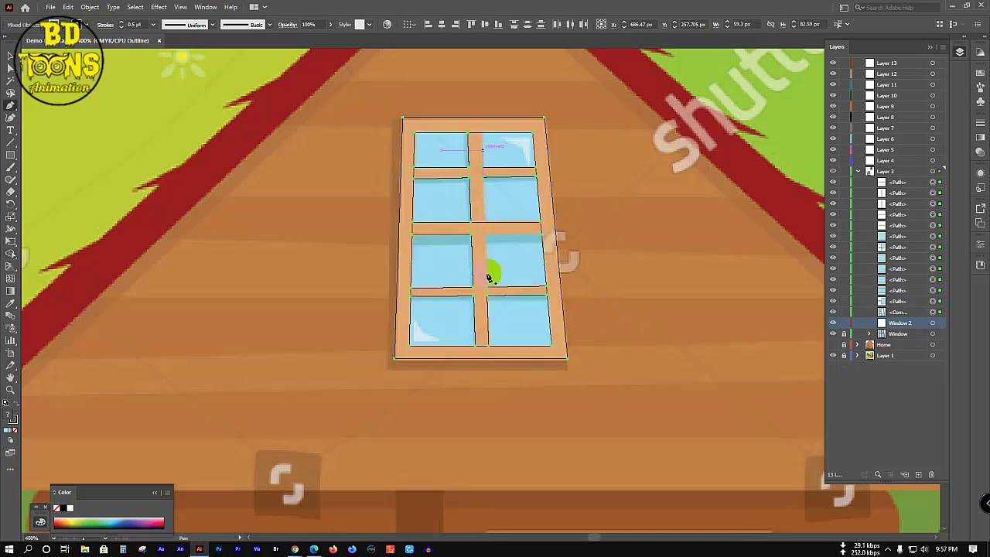
Step: Add a path along the pane edge and merge the top-right pane with the pane below
key("minus")
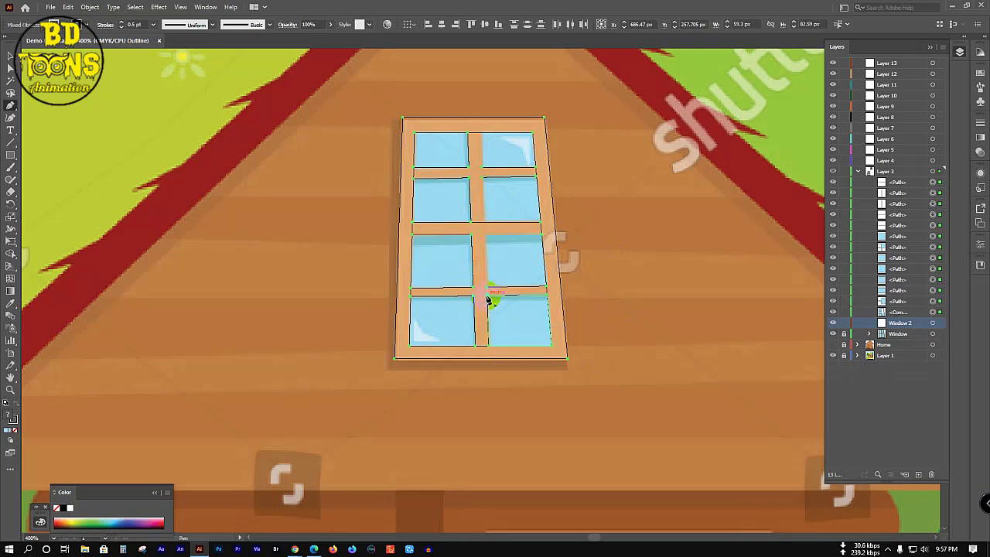
left_click(488, 299)
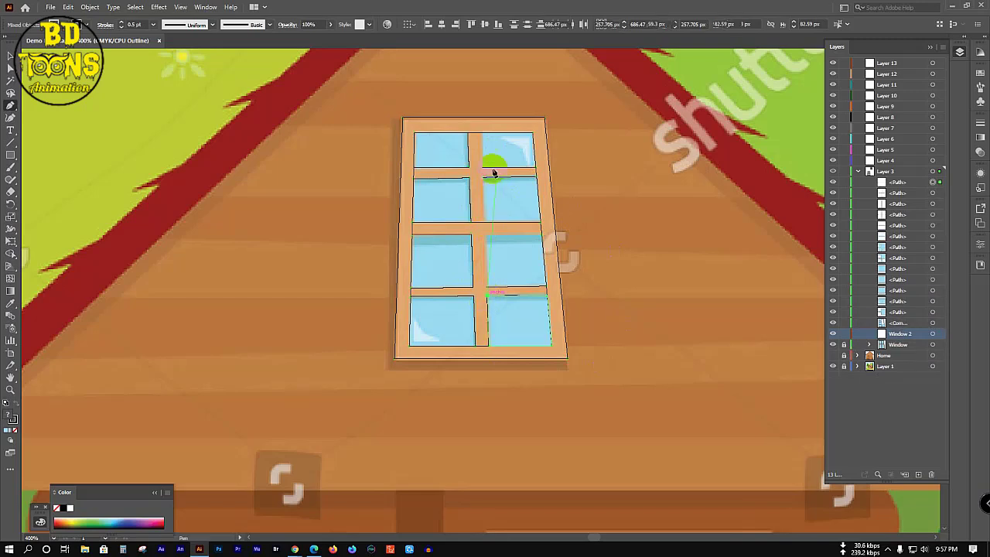
left_click(482, 134)
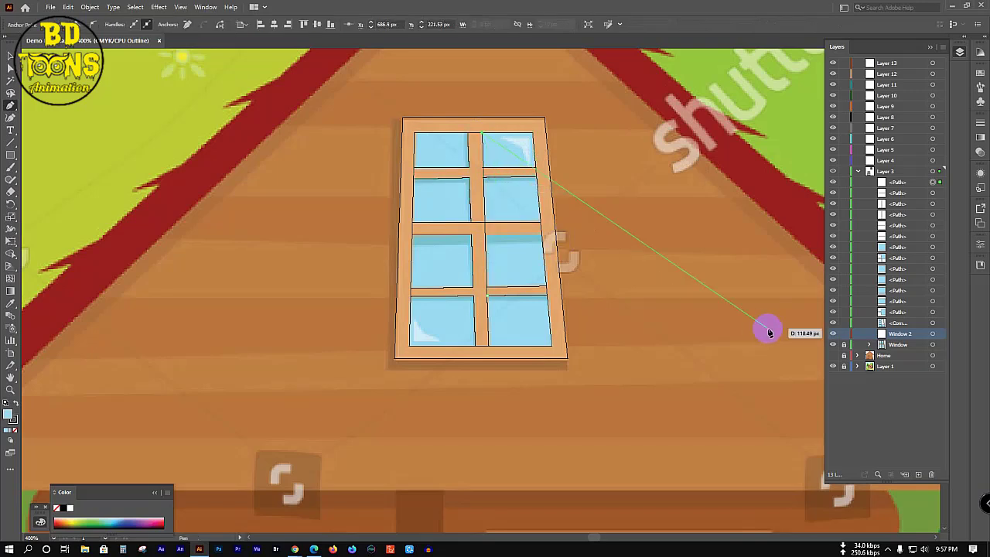
key("ctrl+a")
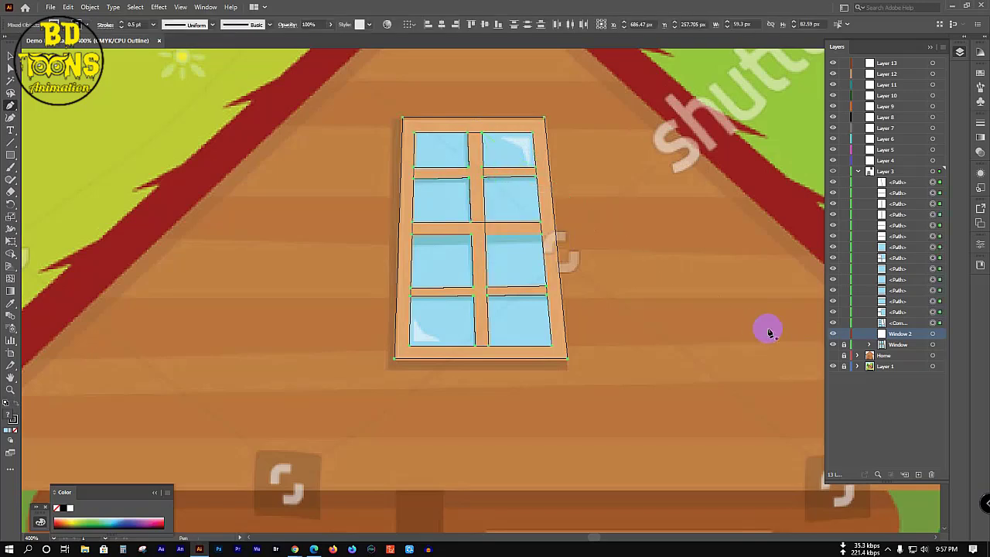
key("shift+m")
mouse_move(522, 148)
left_mouse_down()
mouse_move(501, 148)
mouse_move(548, 161)
mouse_move(502, 175)
mouse_move(559, 221)
left_mouse_up()
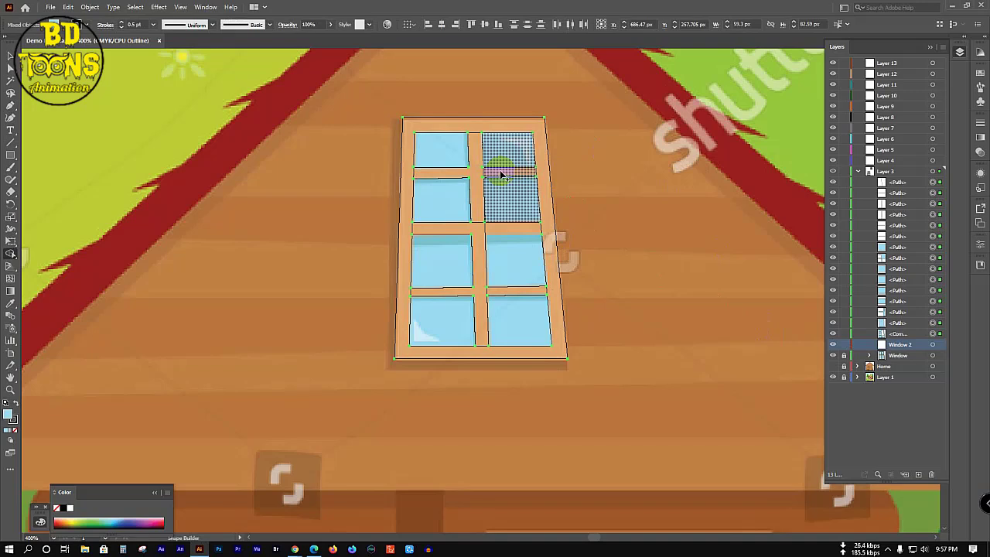
Step: Clear the selection and select the window's pane paths
key("v")
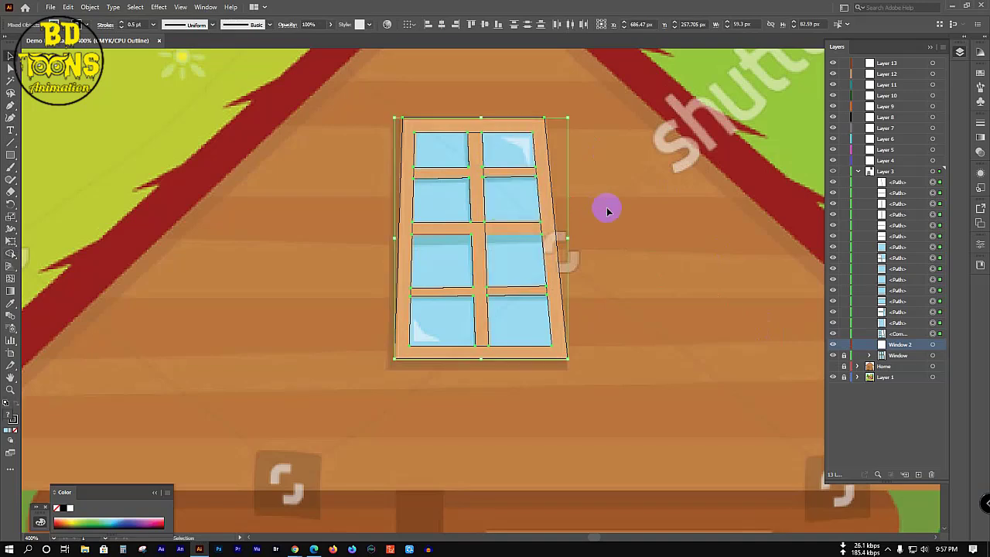
key("ctrl+shift+a")
left_click_drag(441, 151, 514, 330)
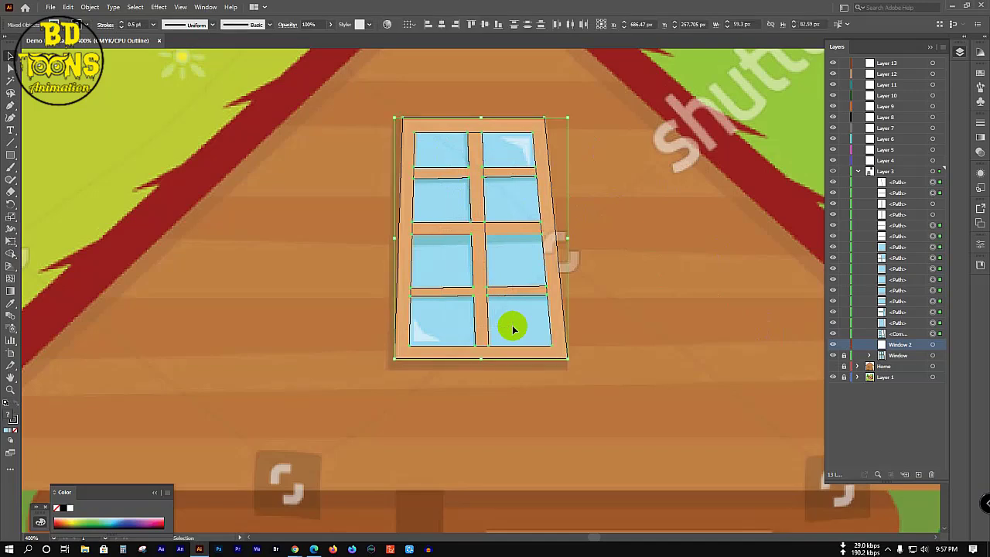
Step: Delete the traced window paths and two leftover paths, then target the Window 2 layer
left_click(430, 130)
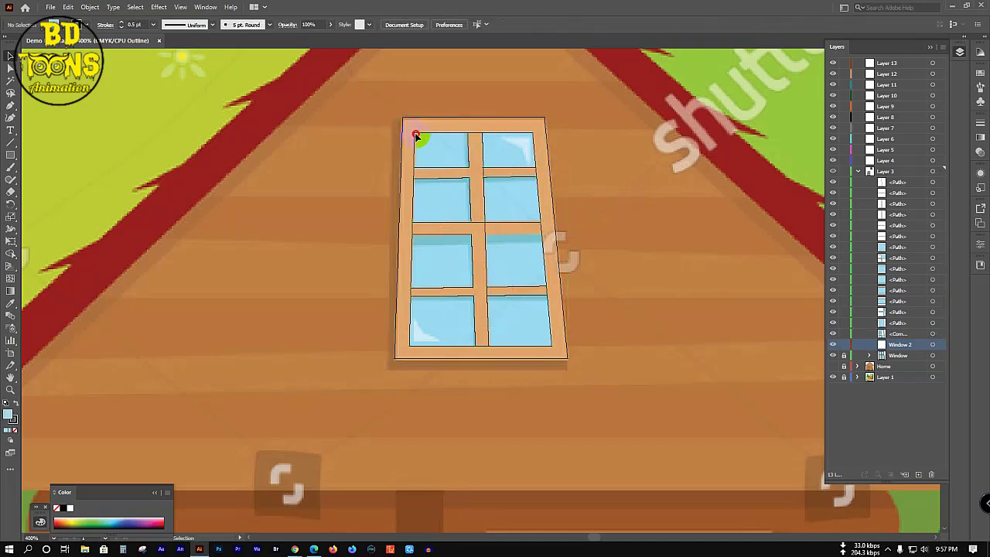
left_click_drag(416, 137, 539, 351)
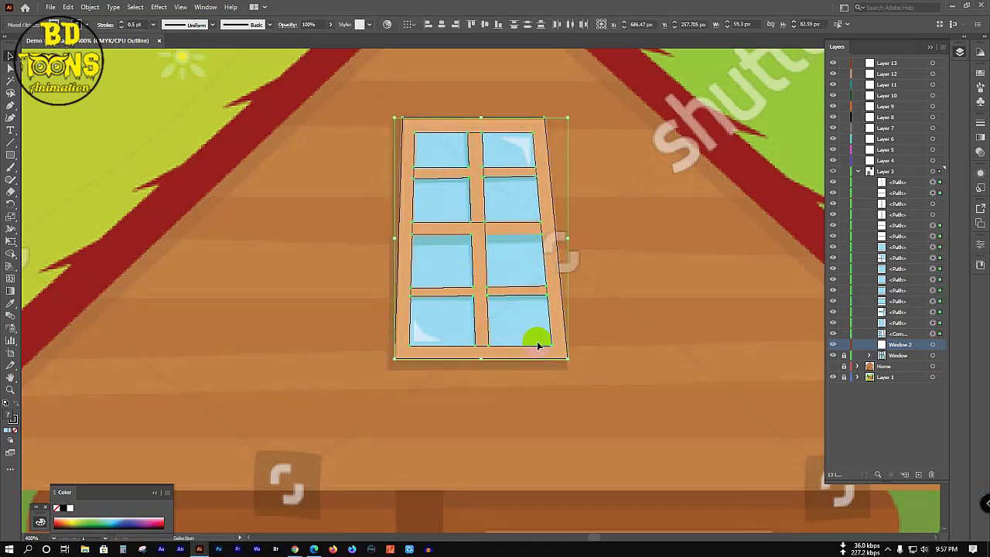
key("Delete")
left_click(880, 193)
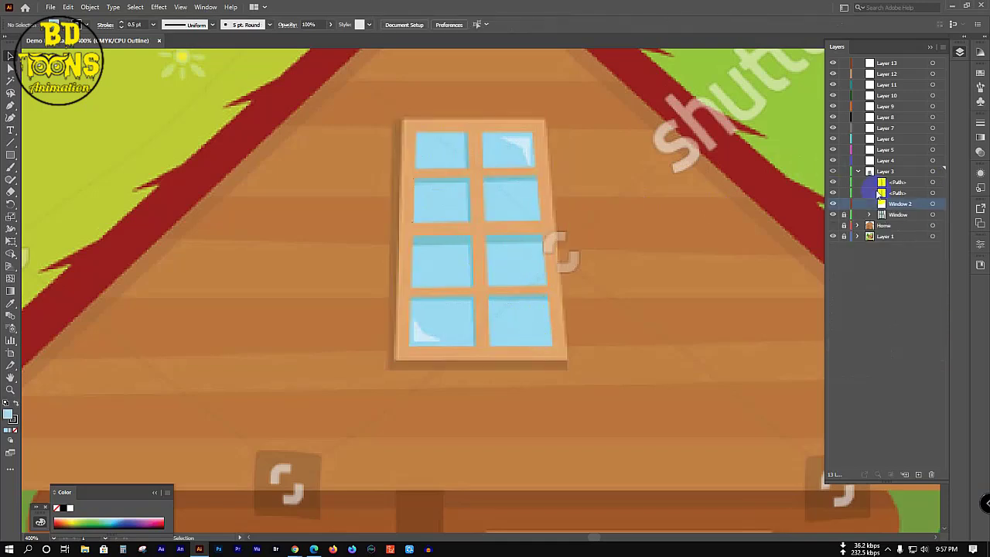
left_click(896, 185)
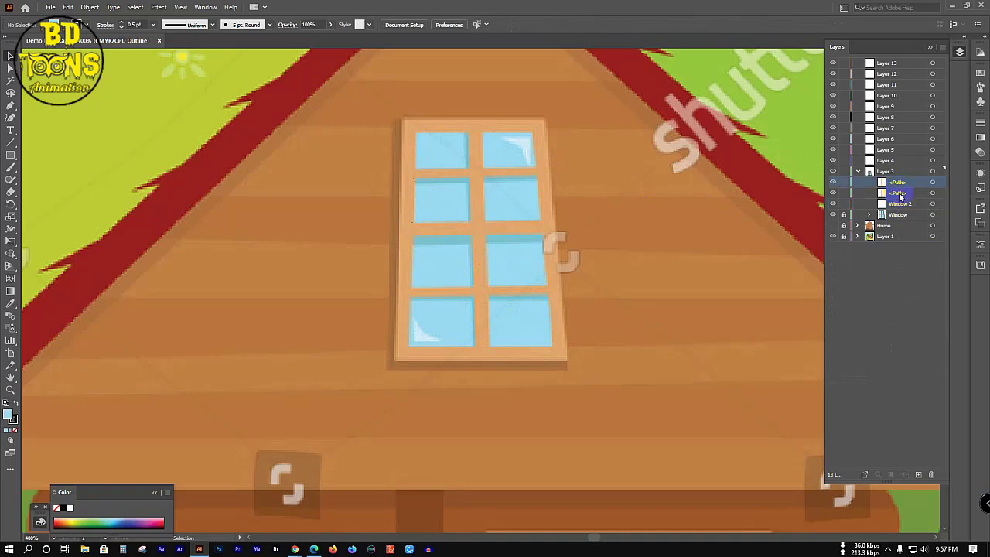
left_click(931, 474)
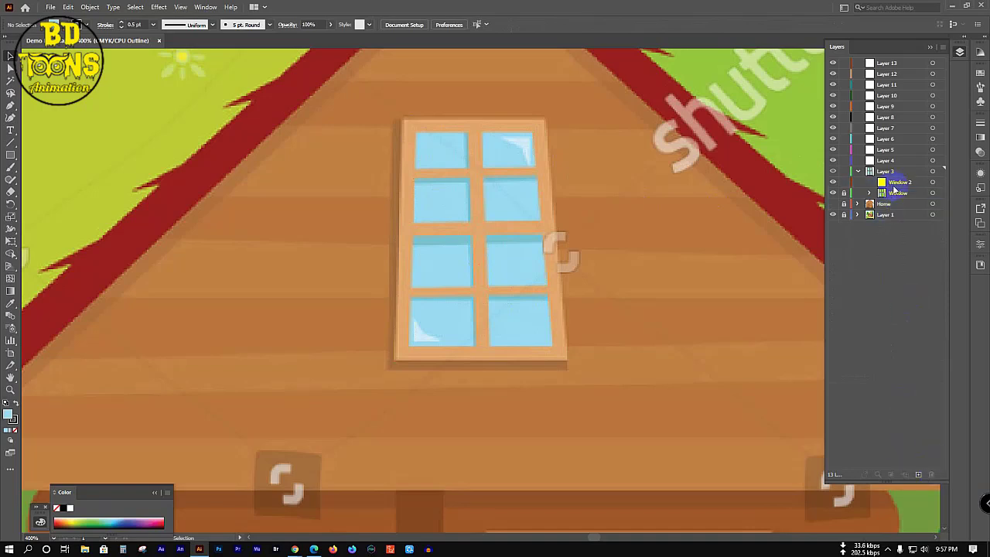
left_click(897, 183)
Step: Trace the window's outer backing outline with the Pen tool
key("p")
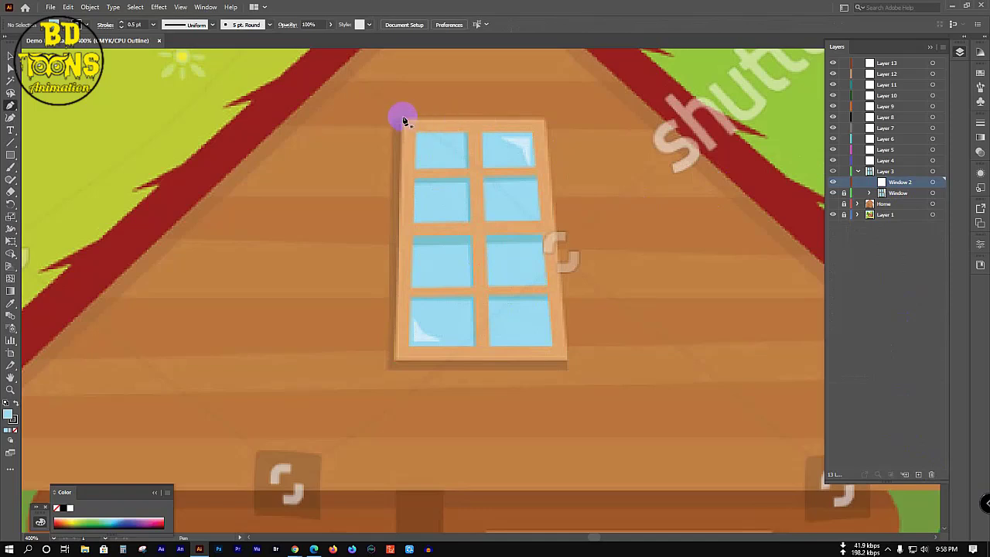
left_click(402, 122)
left_click(394, 358)
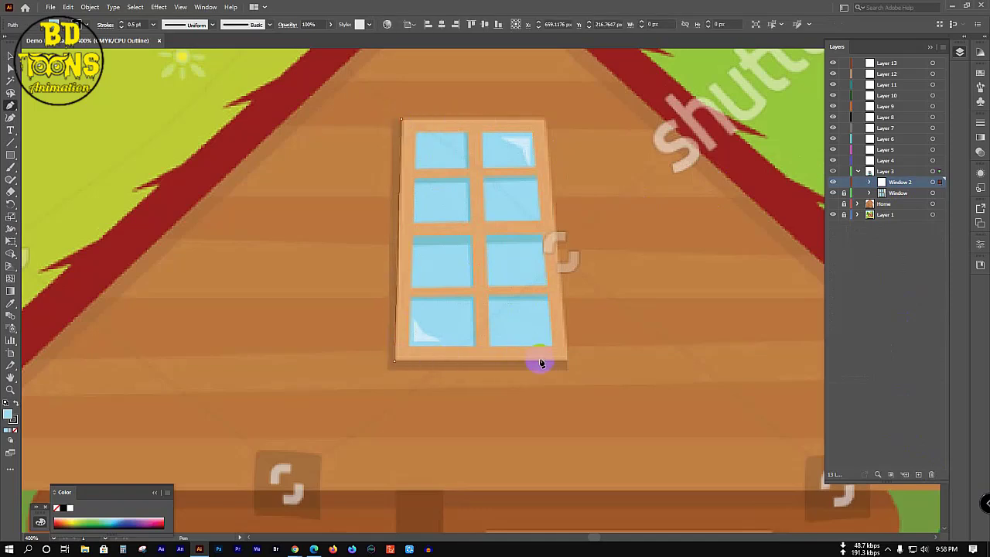
left_click(569, 361)
left_click(547, 121)
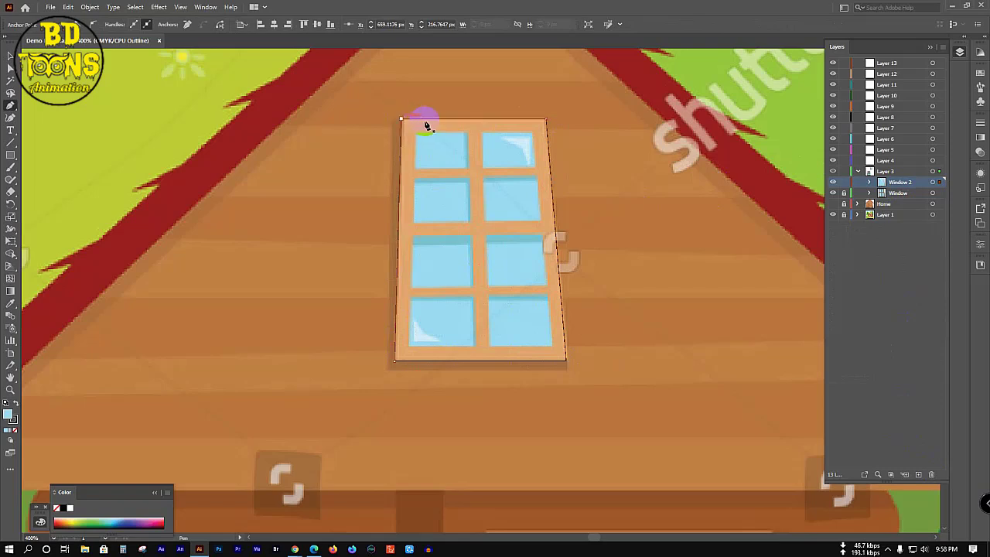
left_click(400, 120)
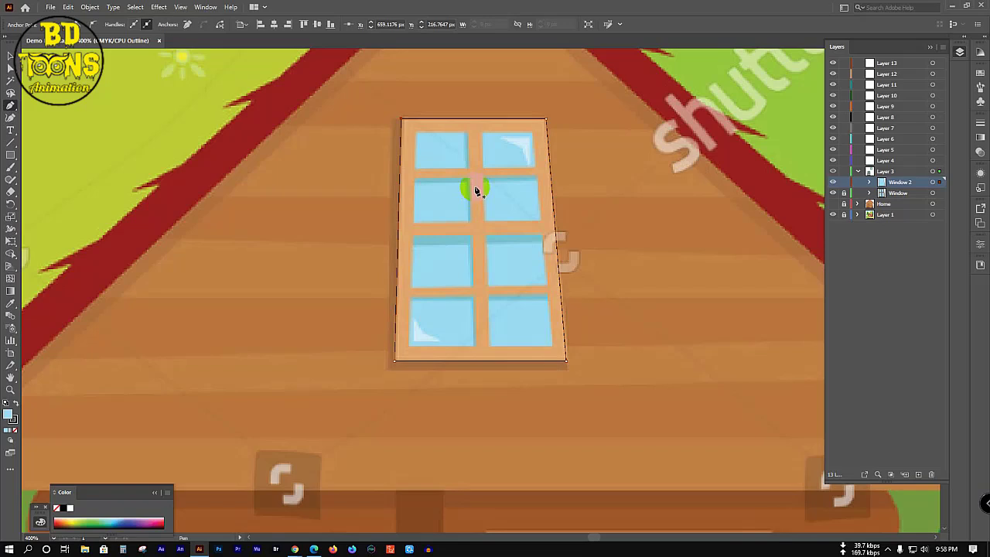
Step: Trace the glass area as a closed rectangular outline inside the frame
left_click(415, 131)
left_click(409, 345)
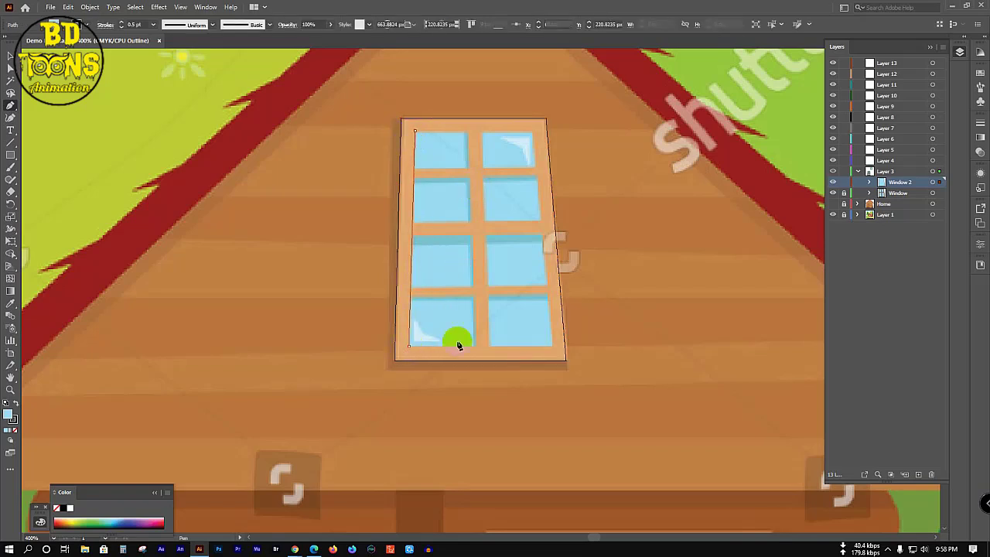
left_click(551, 345)
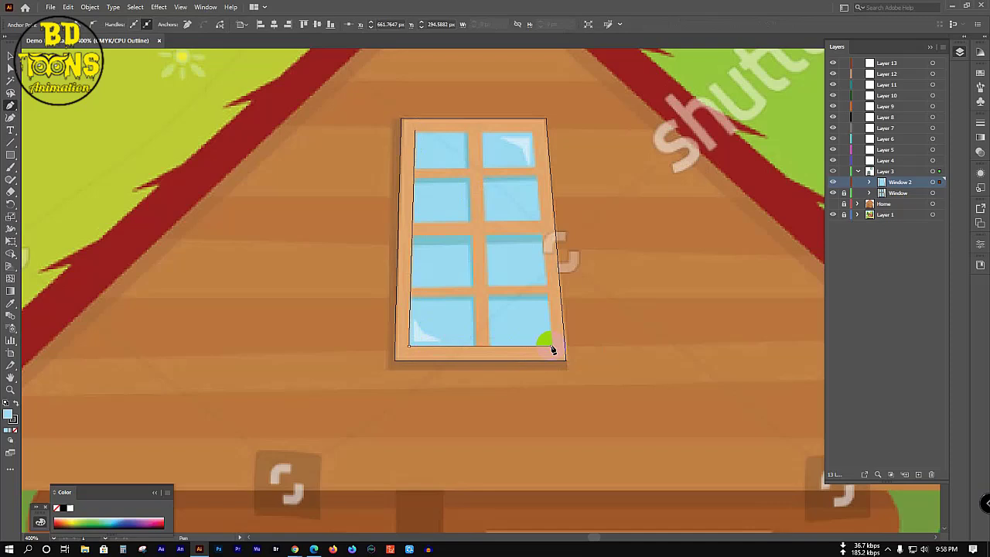
left_click(532, 132)
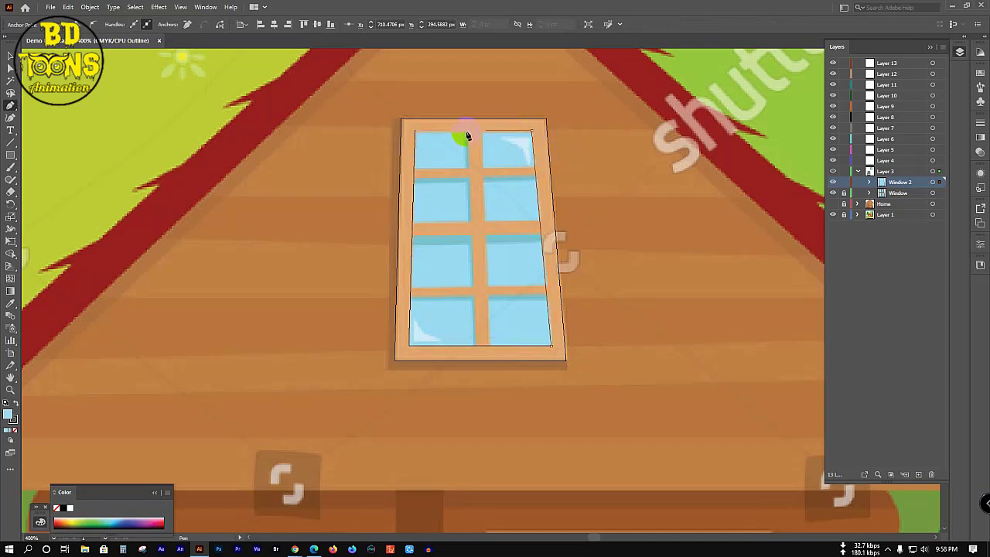
left_click(414, 133)
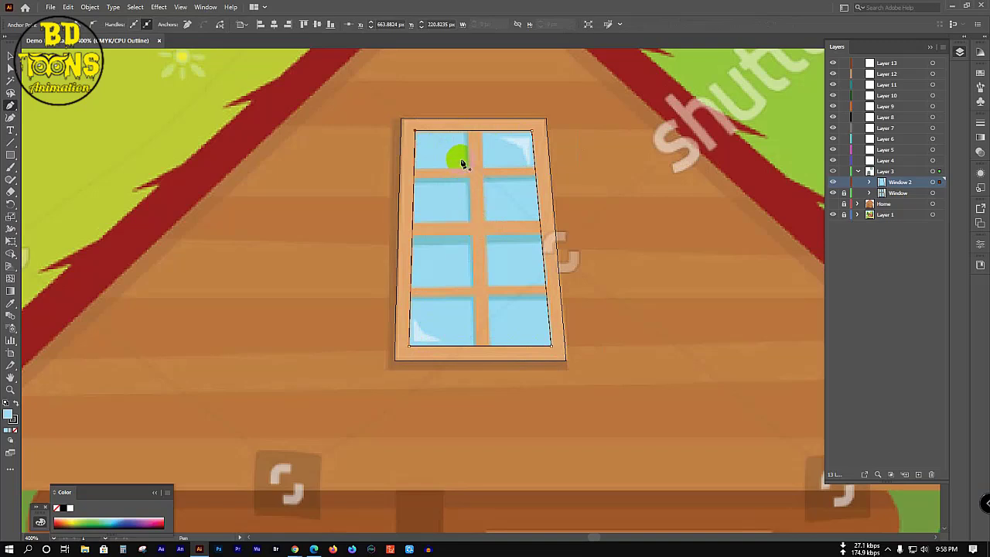
Step: Outline the vertical muntin from the window's top to bottom
left_click(472, 129)
left_click(474, 349)
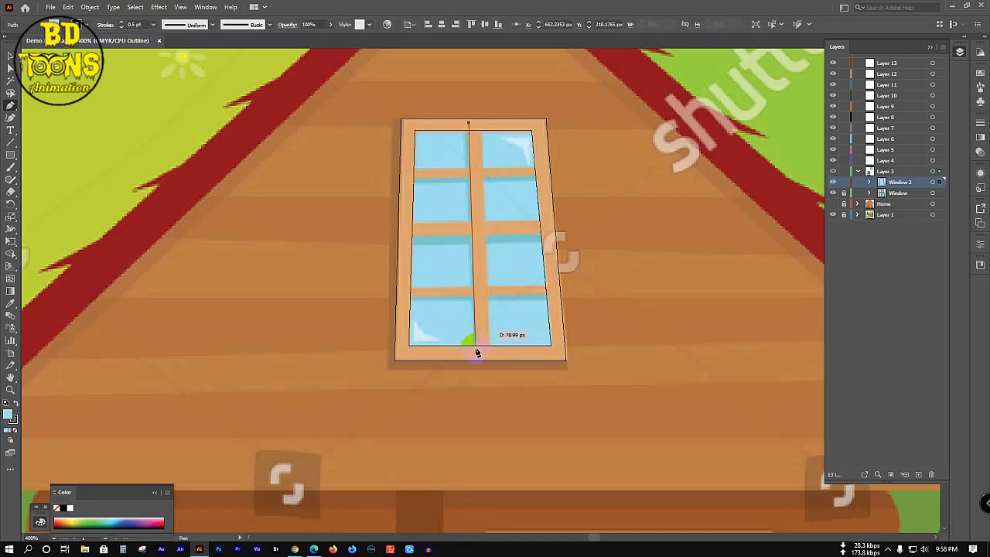
left_click(494, 353)
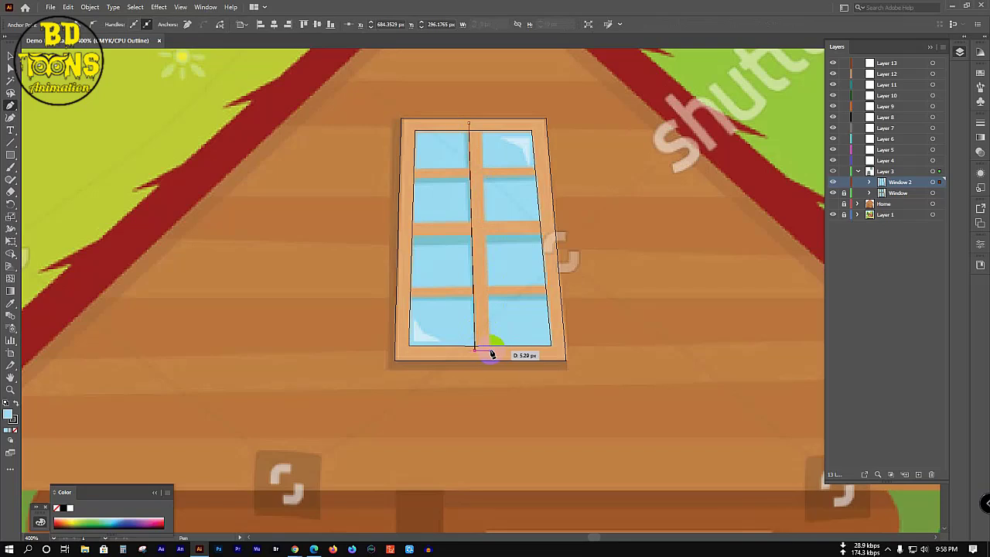
left_click(482, 123)
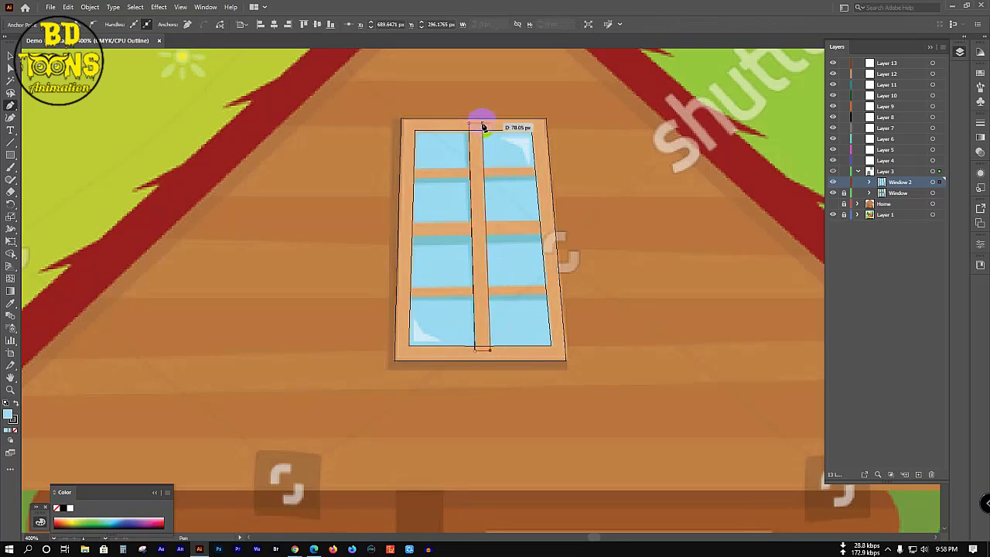
left_click(480, 126)
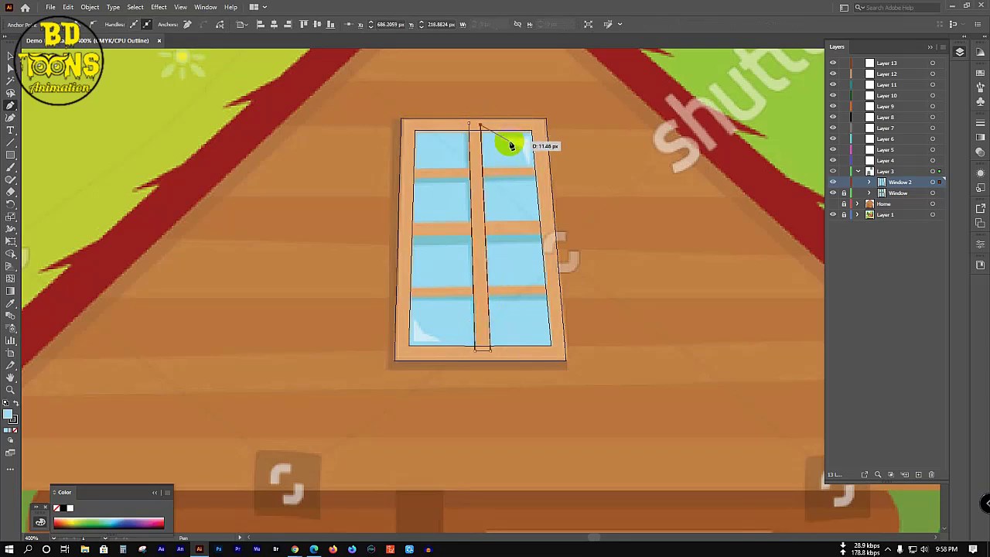
Step: Outline the top, middle and lower horizontal crossbars spanning the window frame
left_click(409, 169)
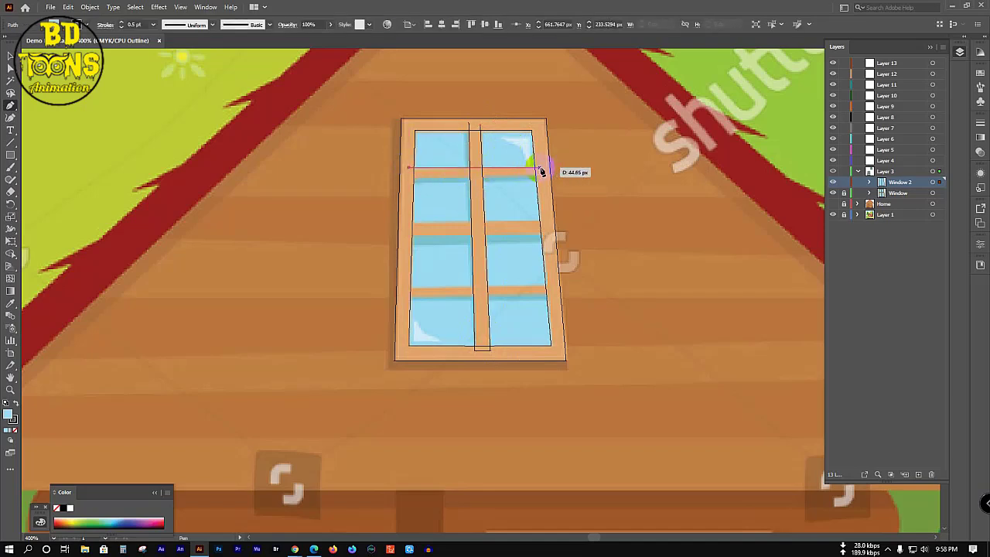
left_click(541, 171)
left_click(541, 180)
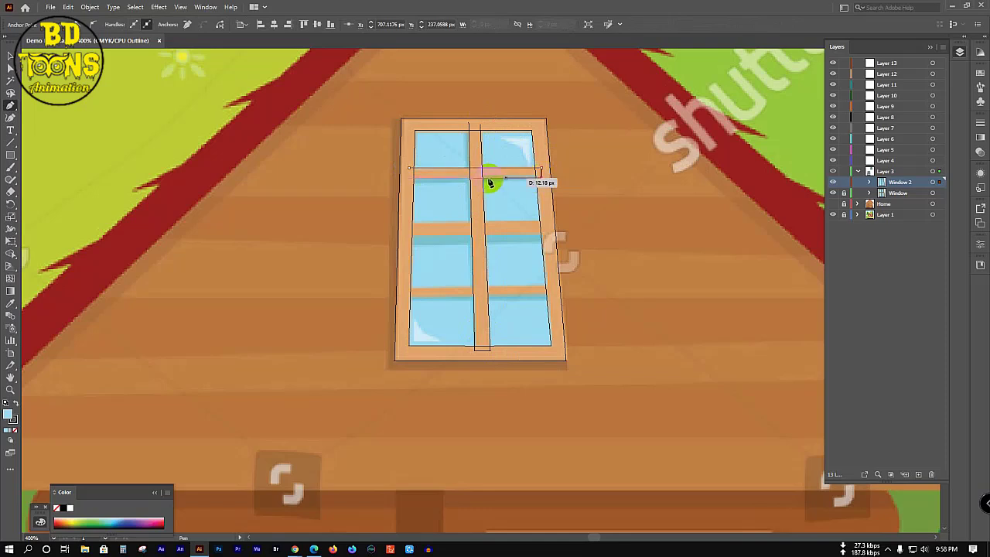
left_click(409, 178)
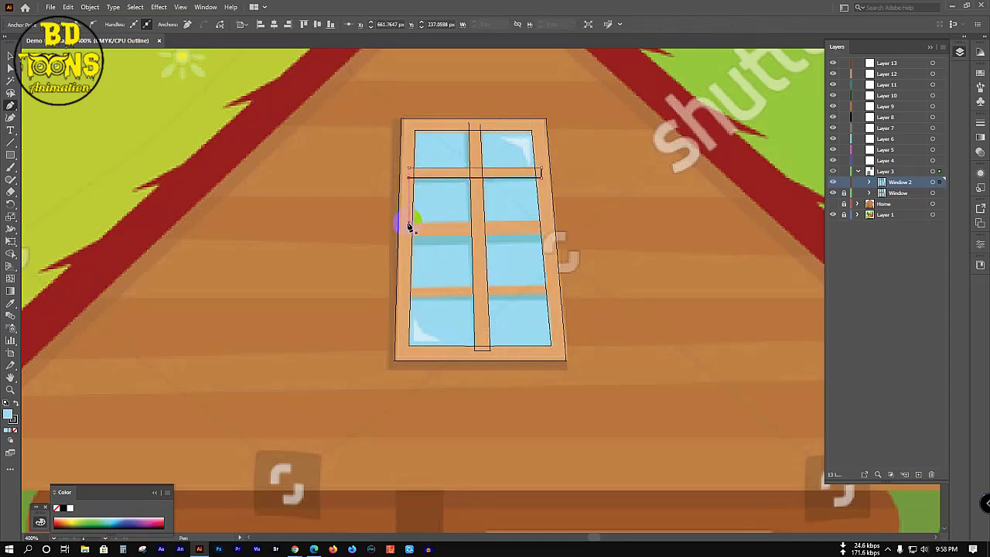
left_click(409, 225)
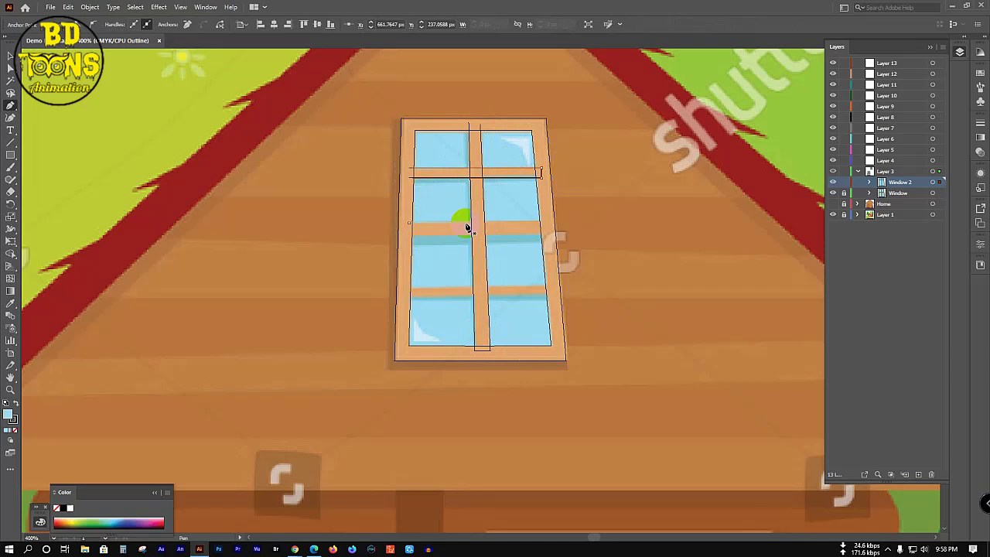
left_click(545, 225)
left_click(545, 236)
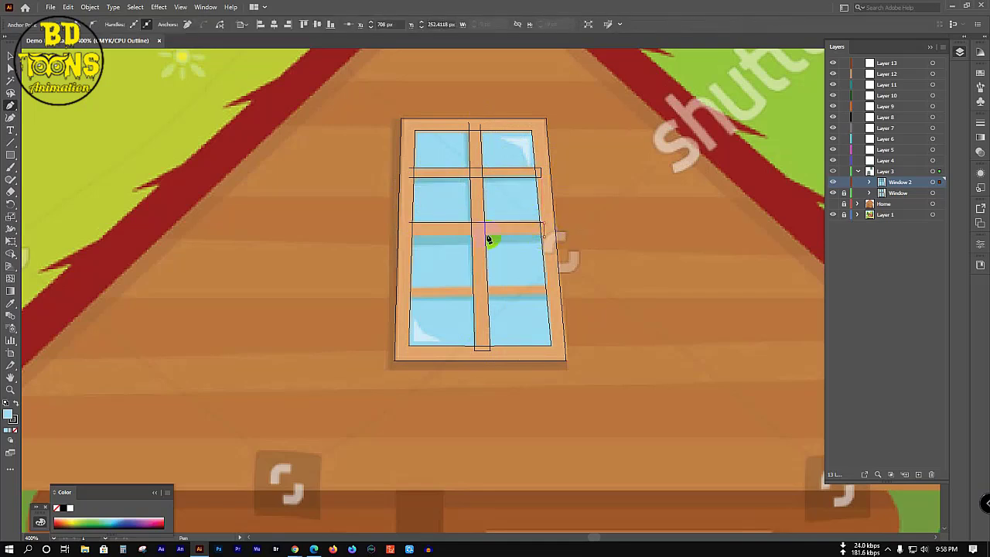
left_click(406, 236)
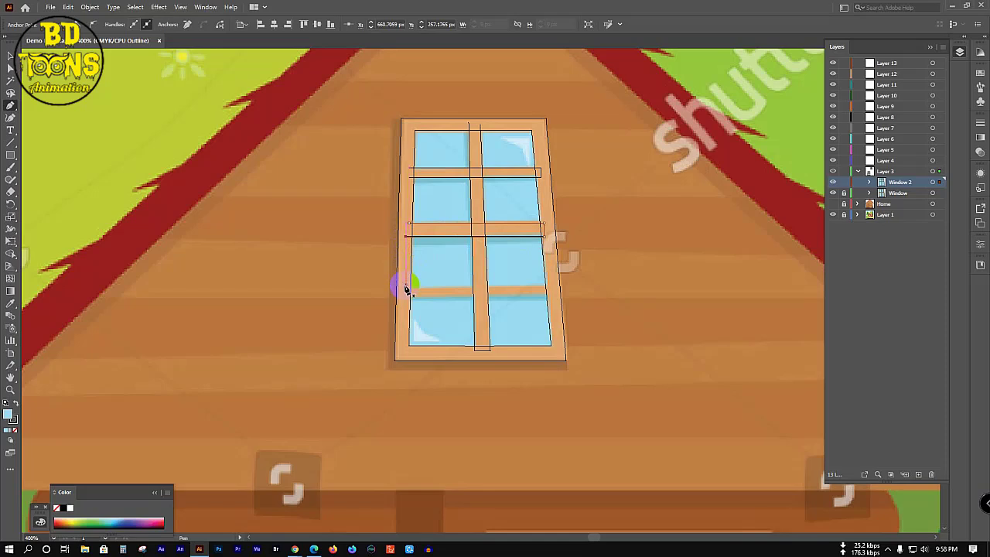
left_click(405, 285)
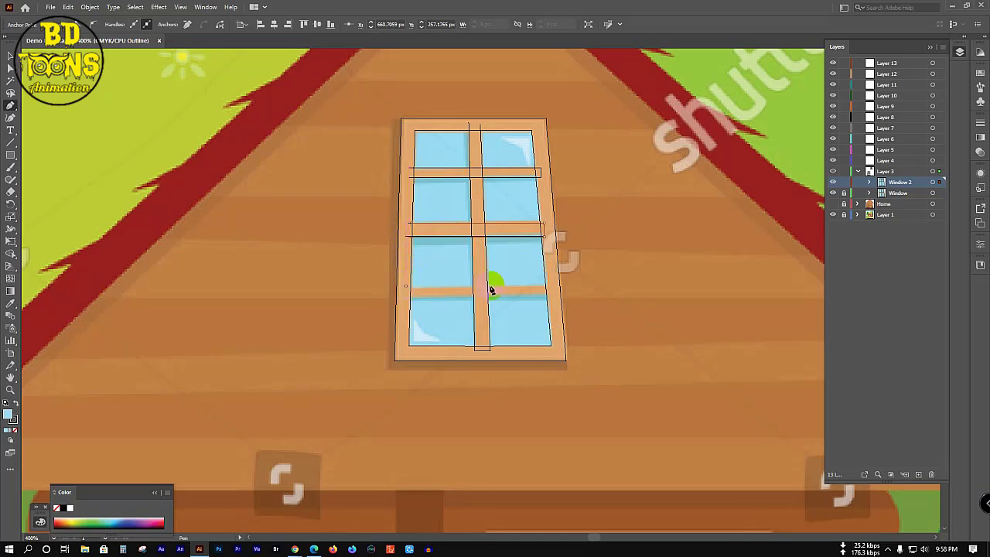
left_click(550, 289)
left_click(406, 296)
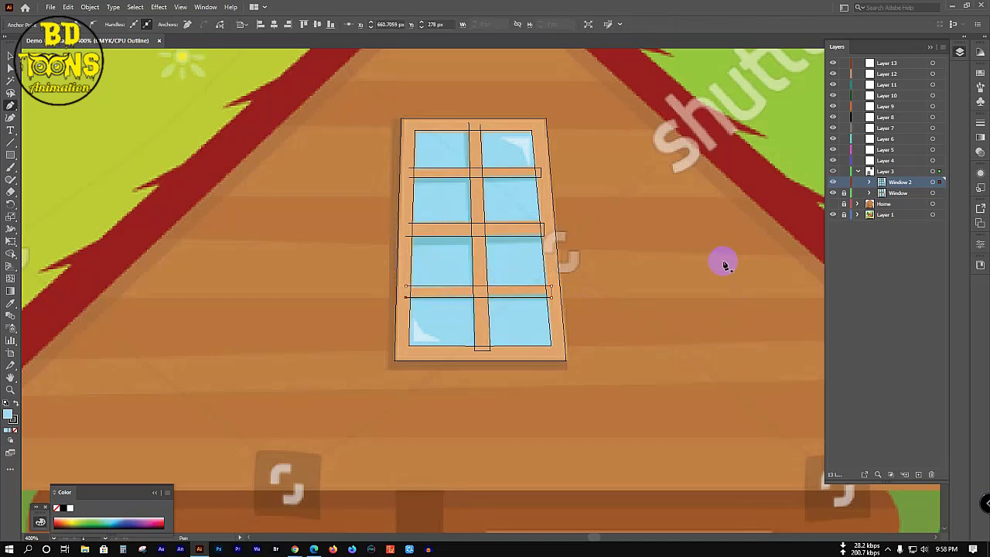
Step: Merge the window crossbars and frame paths into one shape with Shape Builder
key("ctrl+a")
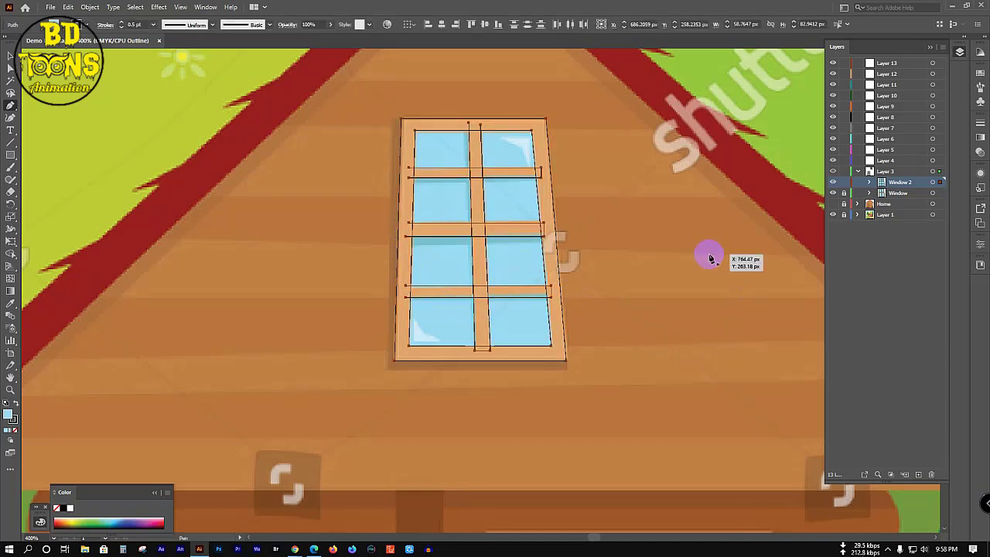
key("shift+m")
mouse_move(515, 198)
left_mouse_down()
mouse_move(438, 139)
mouse_move(471, 122)
mouse_move(545, 159)
mouse_move(552, 283)
mouse_move(526, 349)
mouse_move(475, 348)
mouse_move(400, 300)
mouse_move(408, 228)
left_mouse_up()
mouse_move(409, 228)
left_mouse_down()
mouse_move(409, 161)
mouse_move(408, 175)
mouse_move(483, 171)
mouse_move(469, 230)
mouse_move(487, 229)
mouse_move(477, 230)
mouse_move(482, 286)
mouse_move(470, 290)
mouse_move(481, 305)
mouse_move(491, 290)
mouse_move(507, 317)
left_mouse_up()
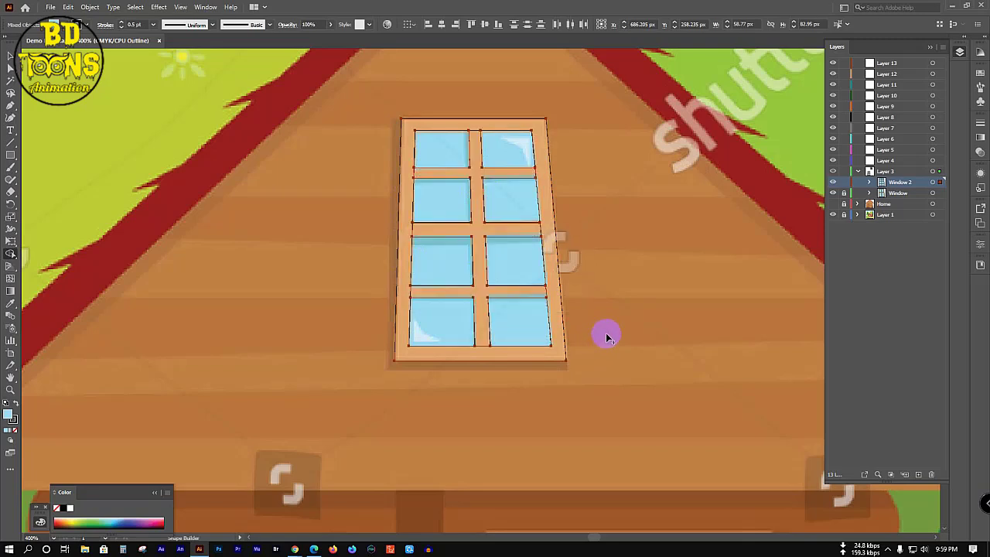
Step: Fill the merged window with the frame's sampled peach colour
key("v")
left_click(651, 265)
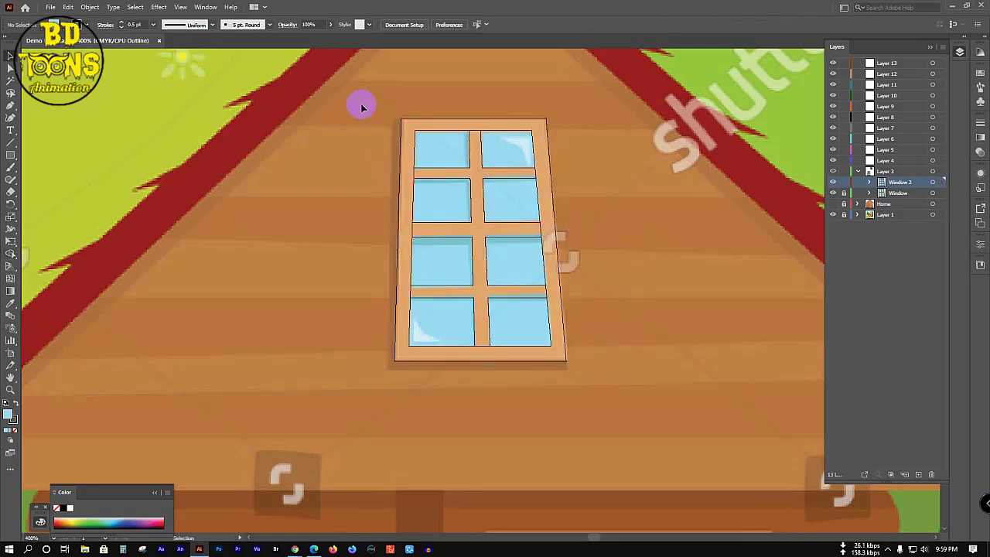
left_click_drag(351, 87, 623, 441)
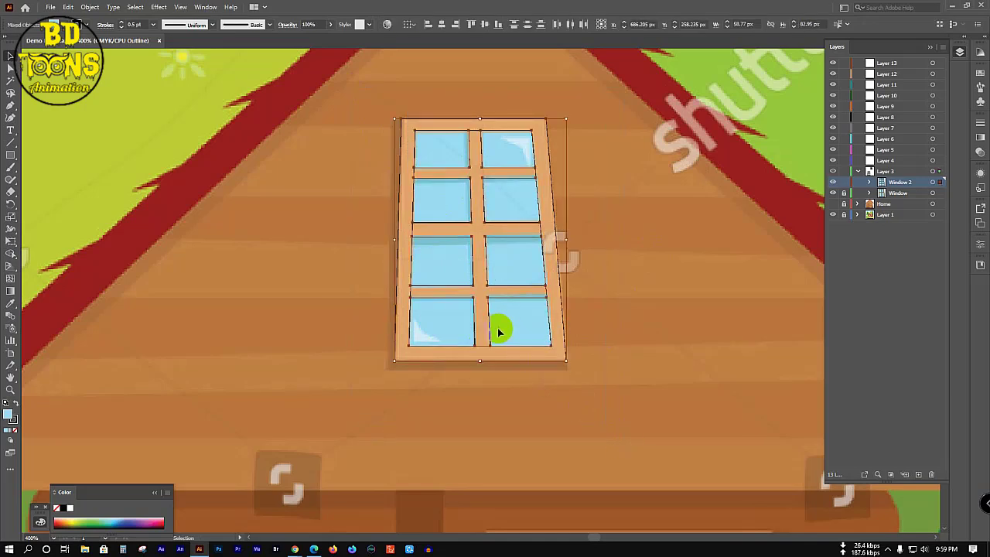
key("i")
left_click(403, 228)
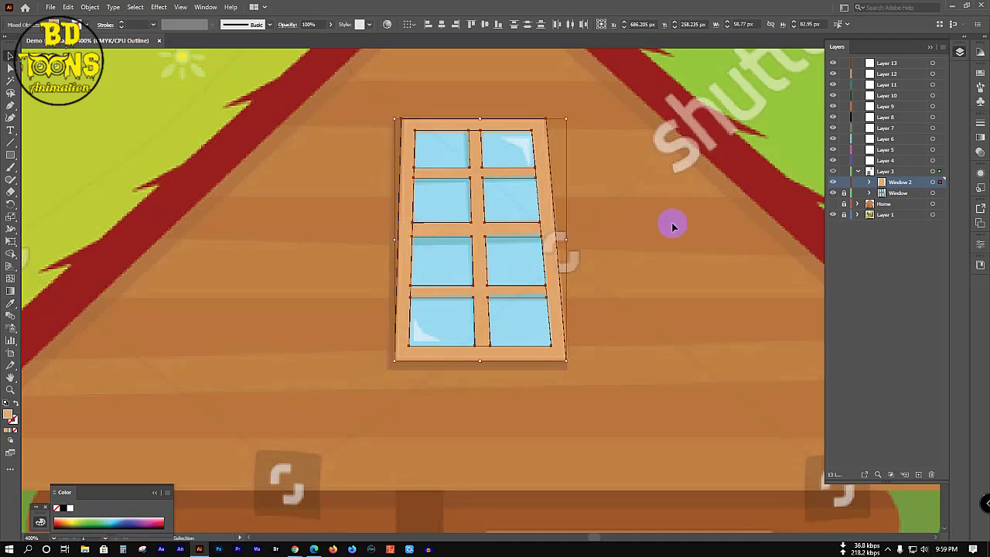
key("v")
left_click(765, 211)
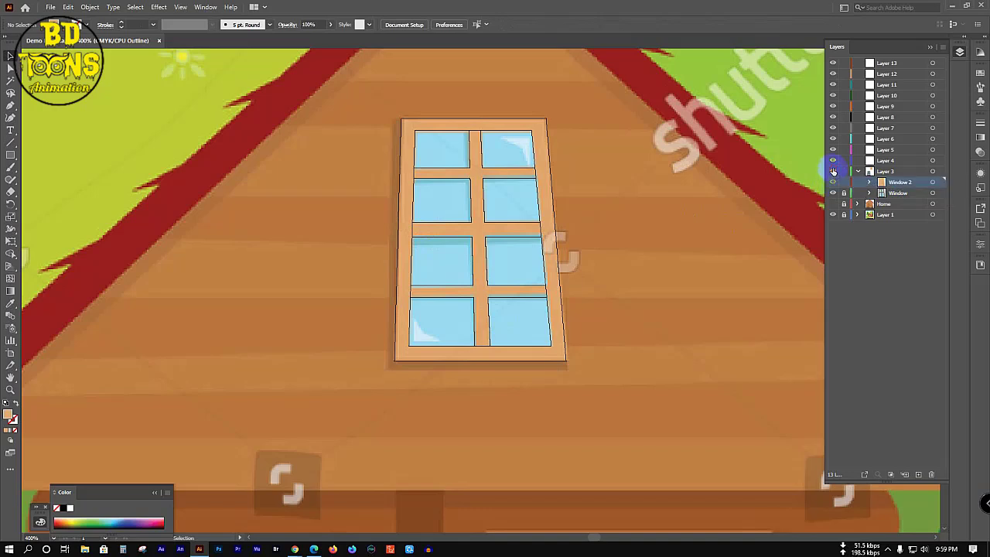
Step: Switch to full colour preview and hide the original Window sublayer
left_click(833, 171, "ctrl")
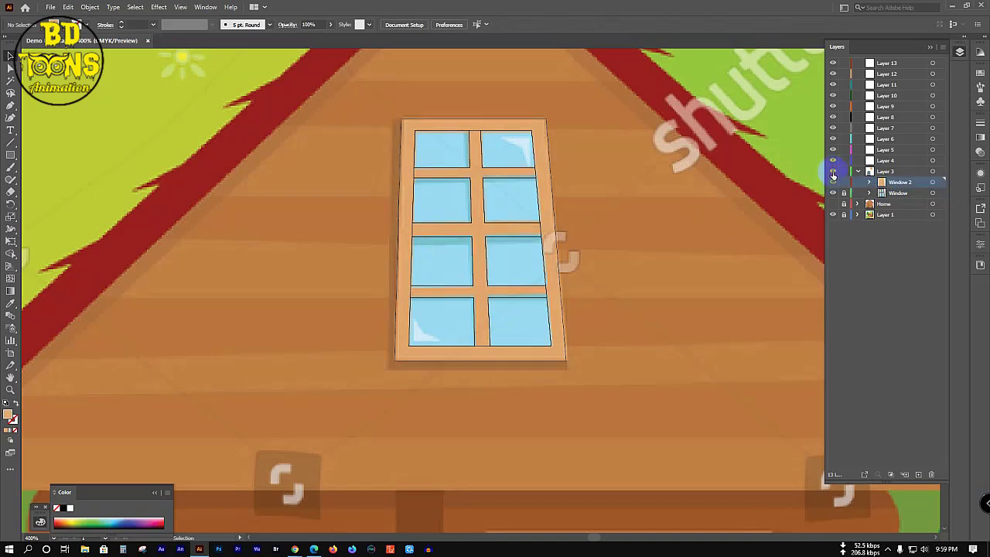
left_click(435, 140)
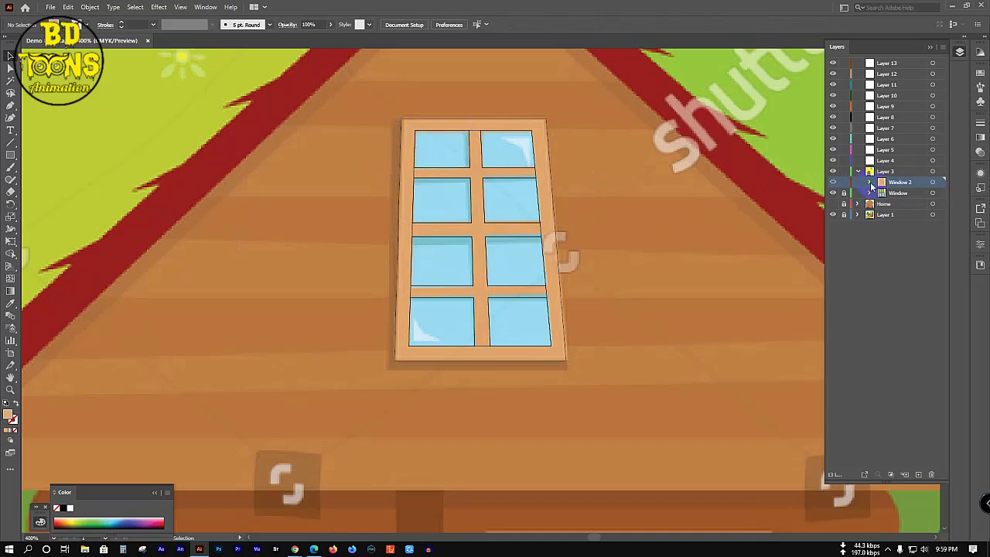
left_click(832, 191)
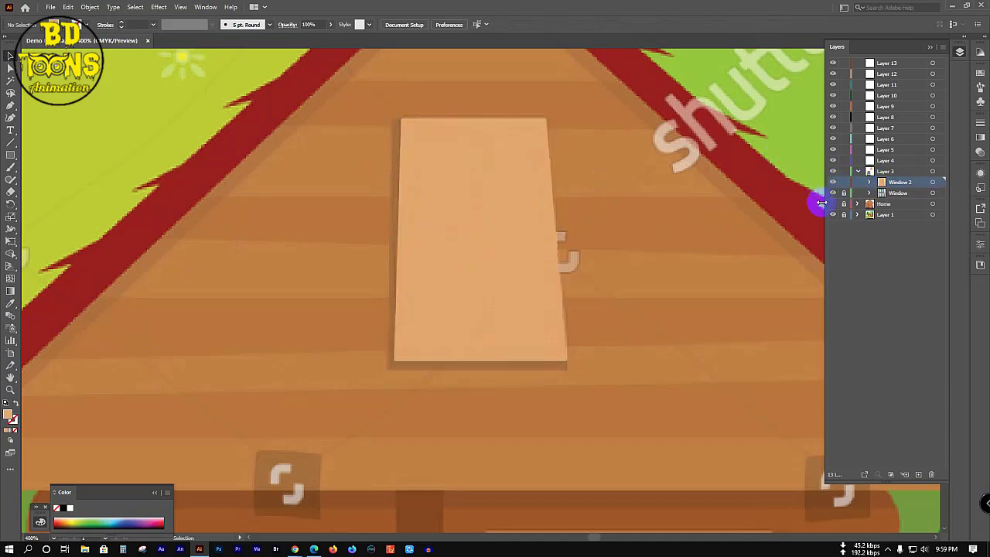
Step: Duplicate the pane rectangles into two columns of eight panes over the window
left_click_drag(430, 160, 513, 199)
key("ctrl+a")
left_click(522, 256, "shift")
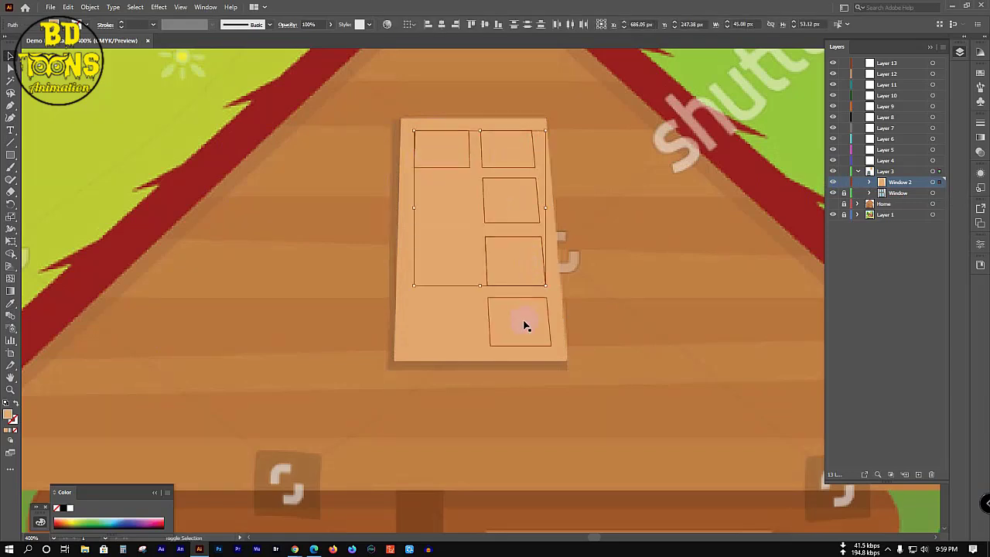
left_click(523, 324, "shift")
left_click(453, 326, "shift")
left_click_drag(450, 329, 452, 210)
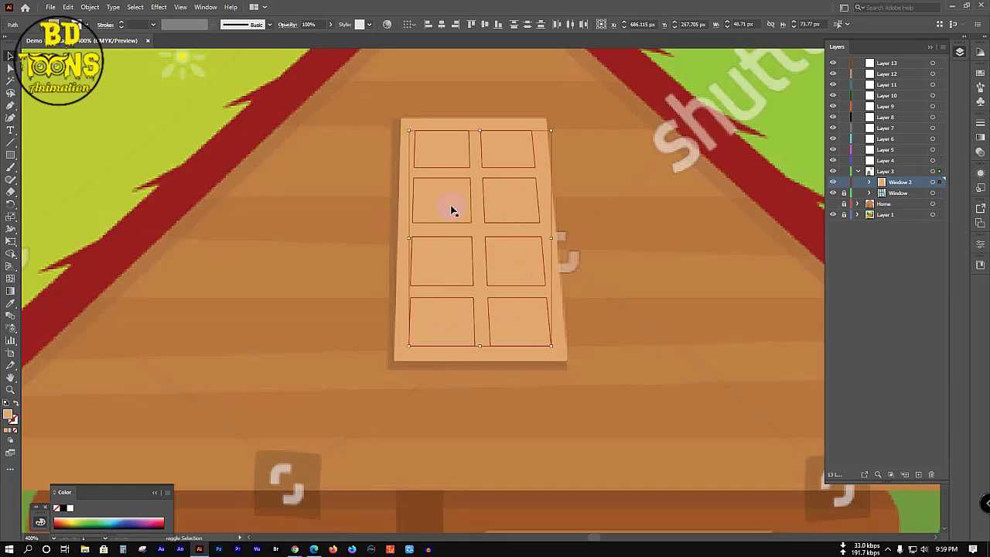
scroll(453, 215, "down", 3)
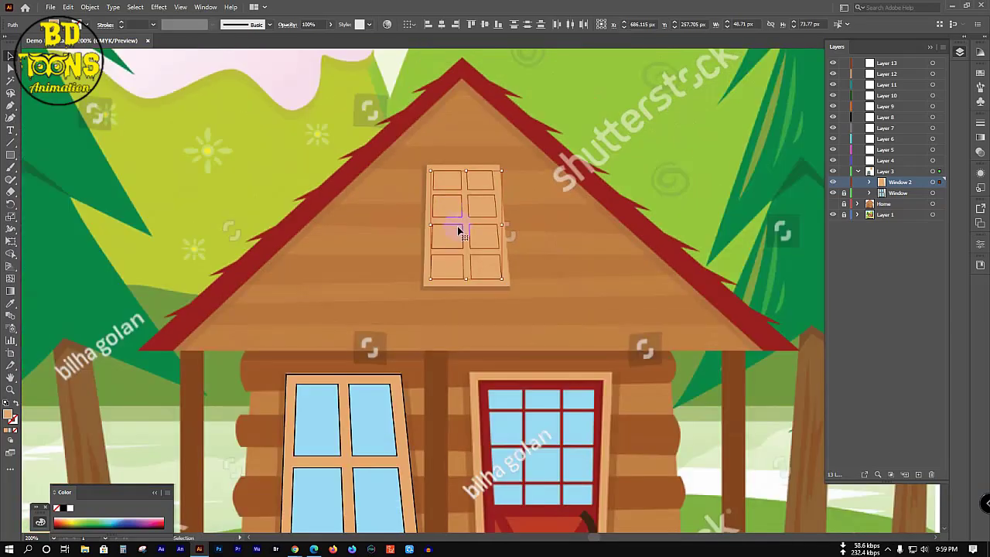
Step: Apply the lower window's blue glass, then its tan frame colour, to the dormer window
key("i")
left_click(375, 407)
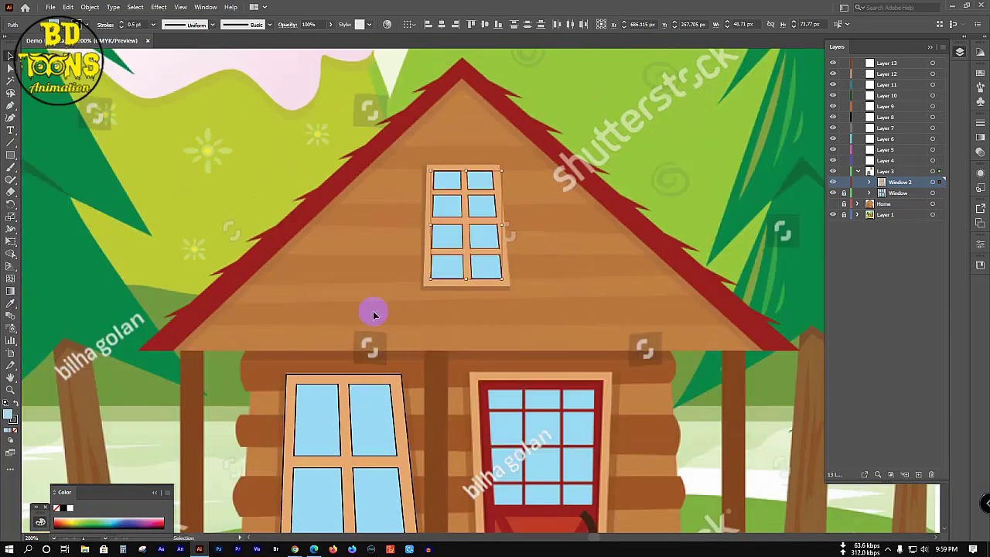
left_click_drag(353, 147, 569, 328)
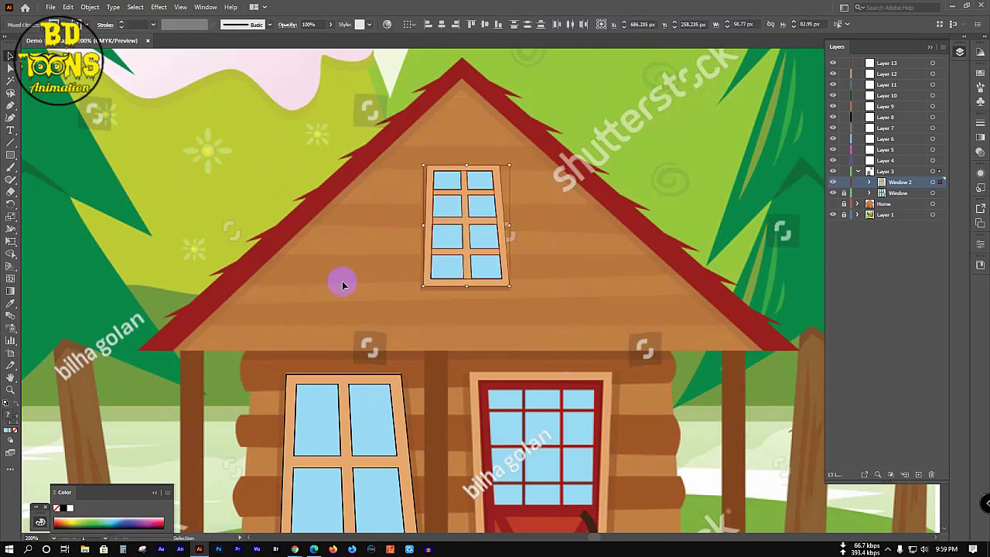
key("i")
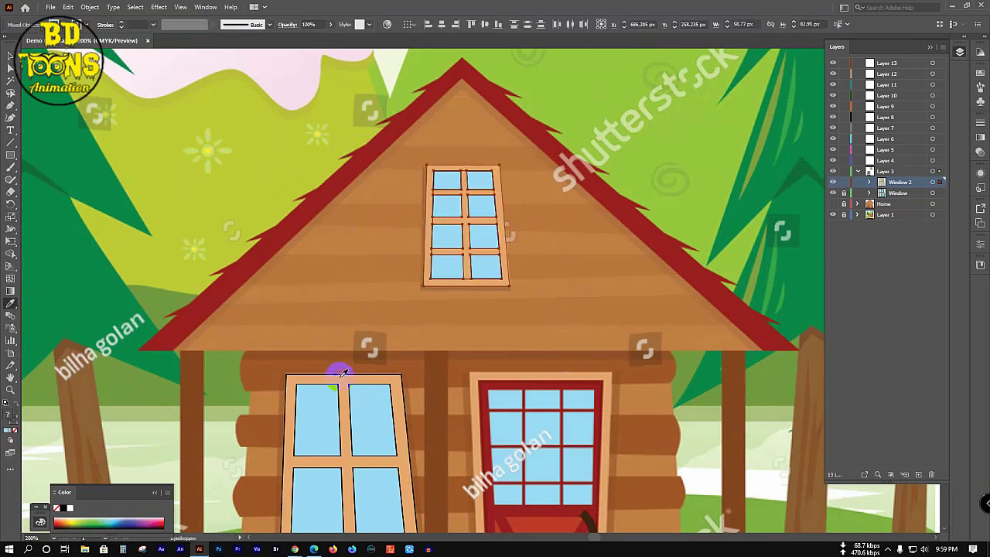
left_click(342, 380)
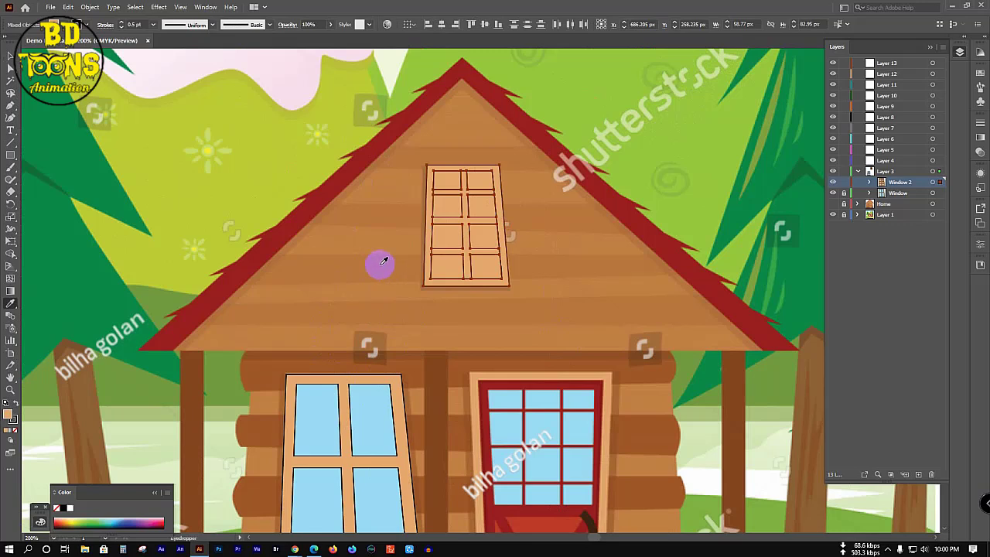
Step: Give six selected dormer panes the door's light-blue glass colour
key("v")
left_click(449, 178)
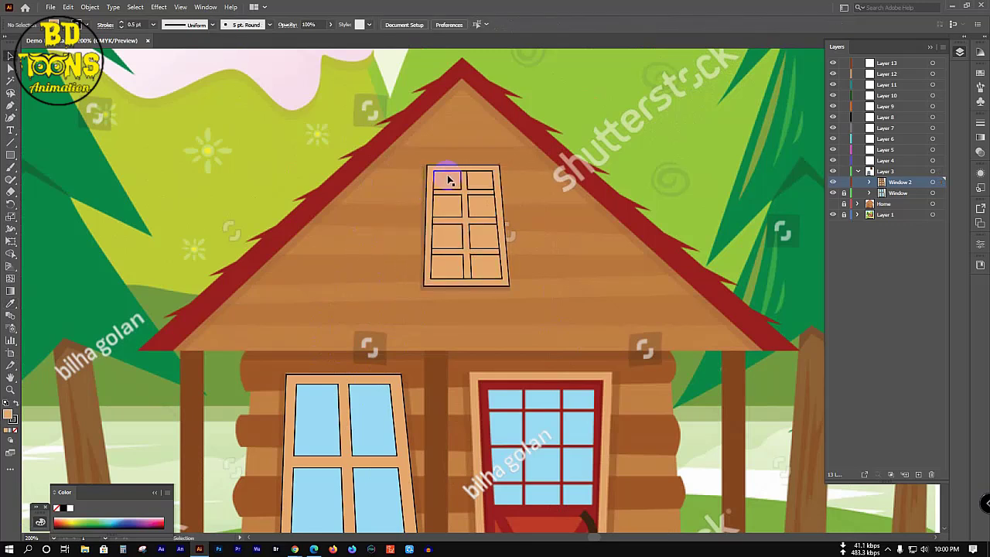
left_click(477, 184, "shift")
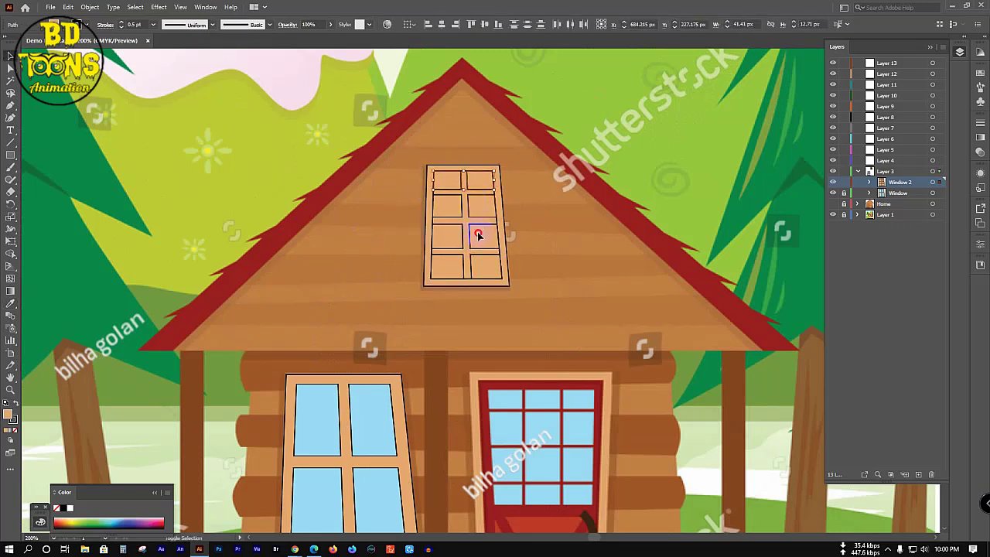
left_click(478, 235, "shift")
left_click(481, 263, "shift")
left_click(453, 268, "shift")
left_click(438, 244, "shift")
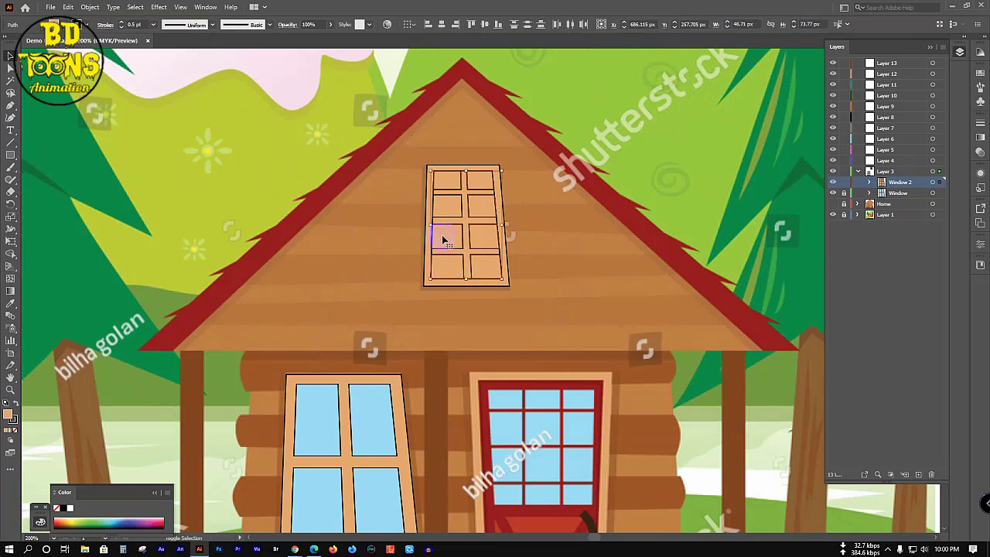
key("i")
left_click(378, 412)
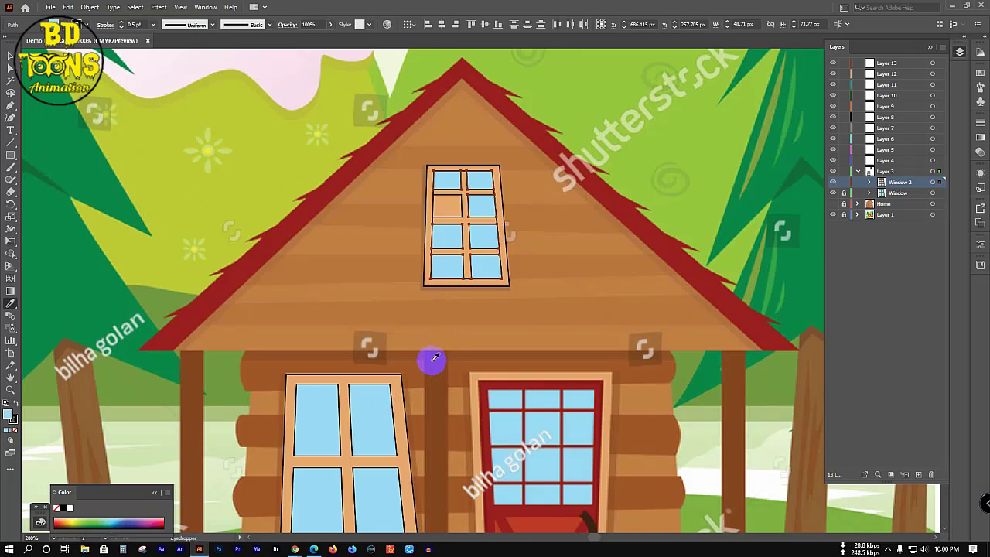
Step: Recolour the last tan pane with its neighbour's blue and select the whole window group
key("v")
left_click(452, 208)
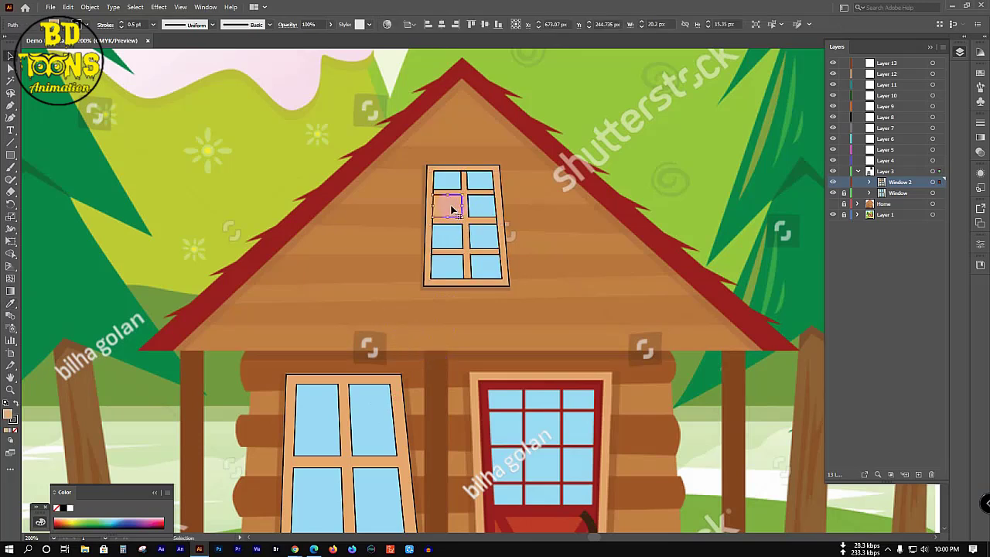
key("i")
left_click(483, 204)
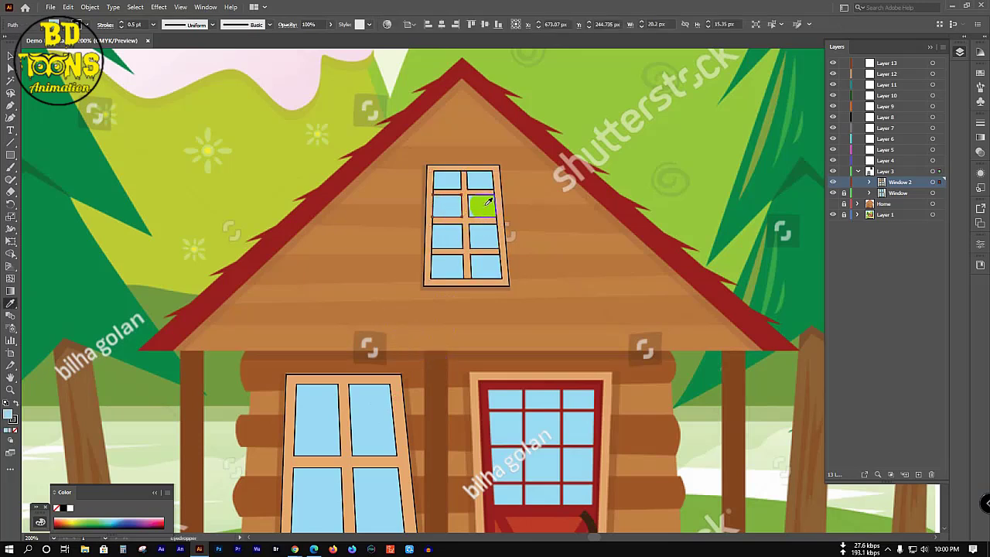
key("v")
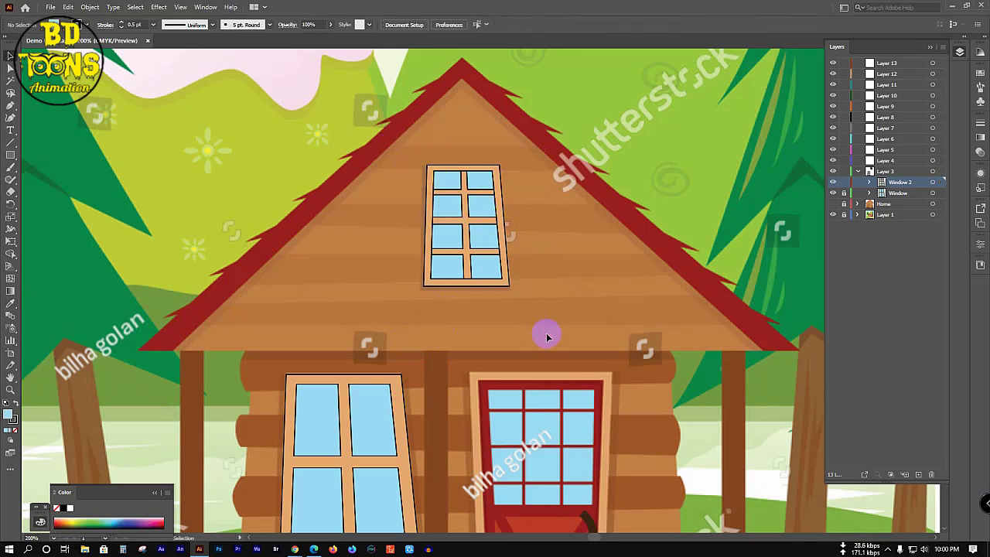
key("ctrl+a")
Step: Inspect the Window and Window 2 sublayers and window groups inside Layer 3
key("a")
key("v")
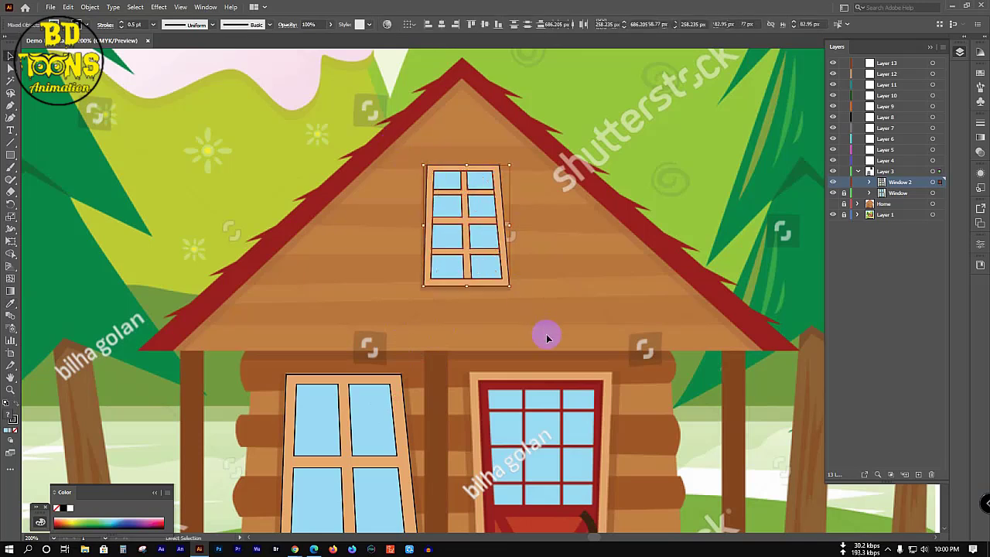
left_click(870, 183)
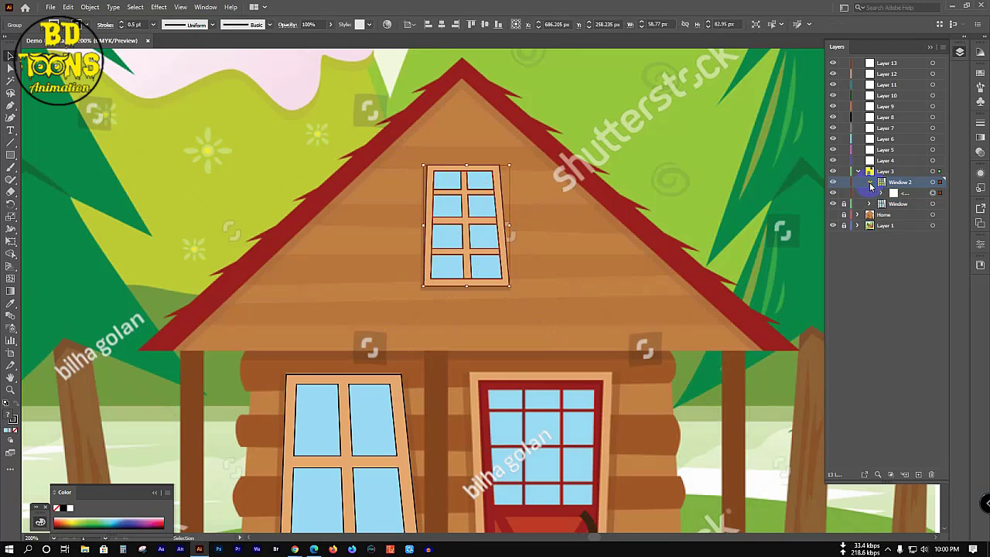
left_click(871, 183)
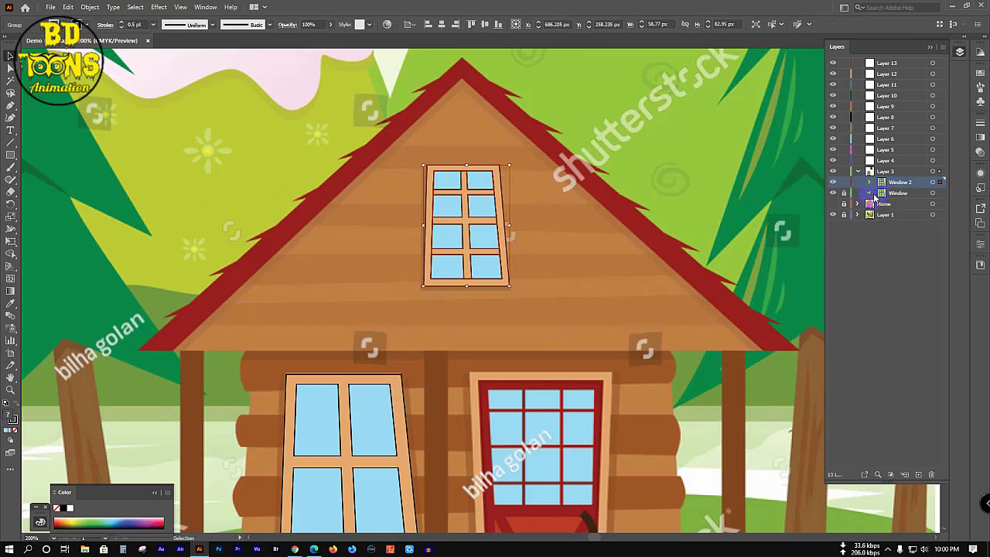
left_click(873, 194)
left_click(873, 194)
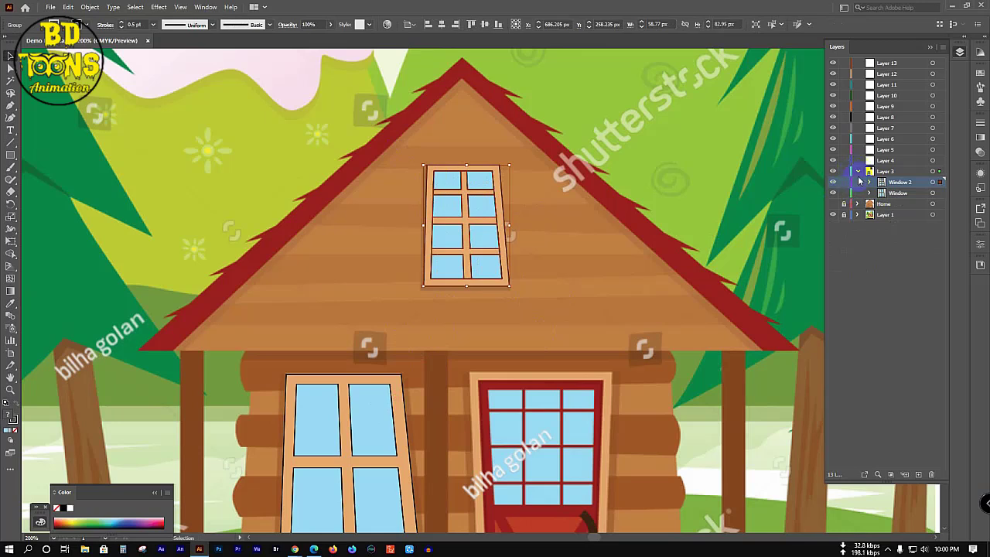
left_click(858, 171)
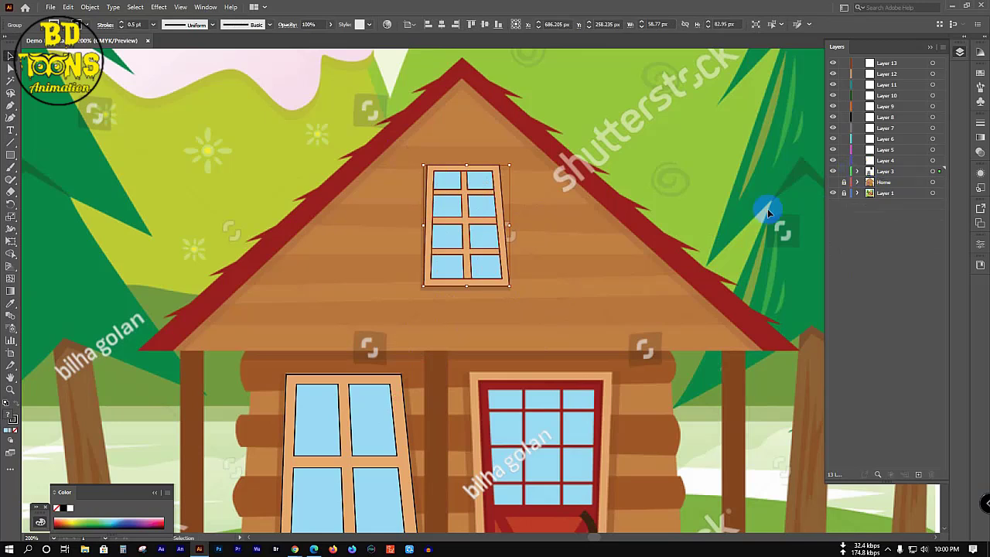
left_click(536, 224)
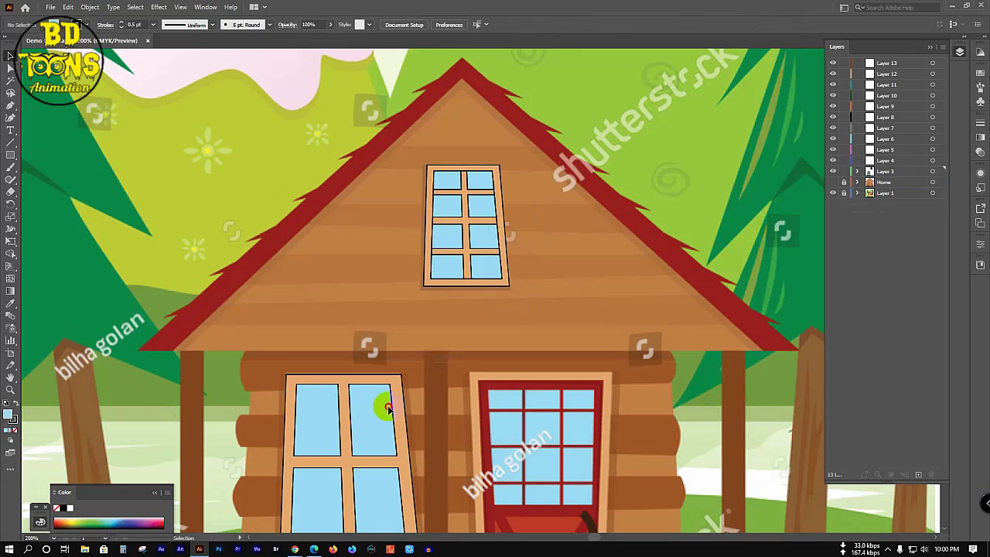
left_click(280, 469)
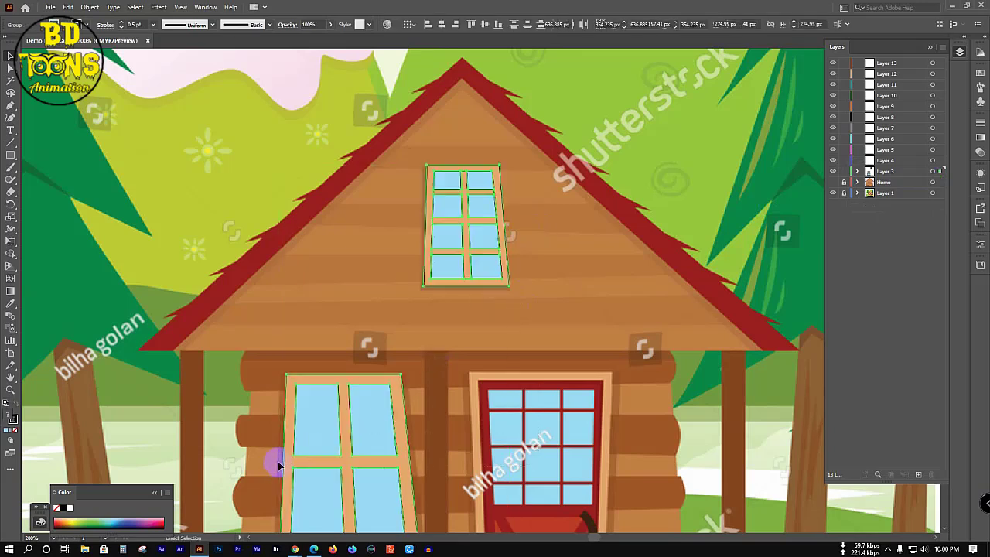
left_click(575, 312)
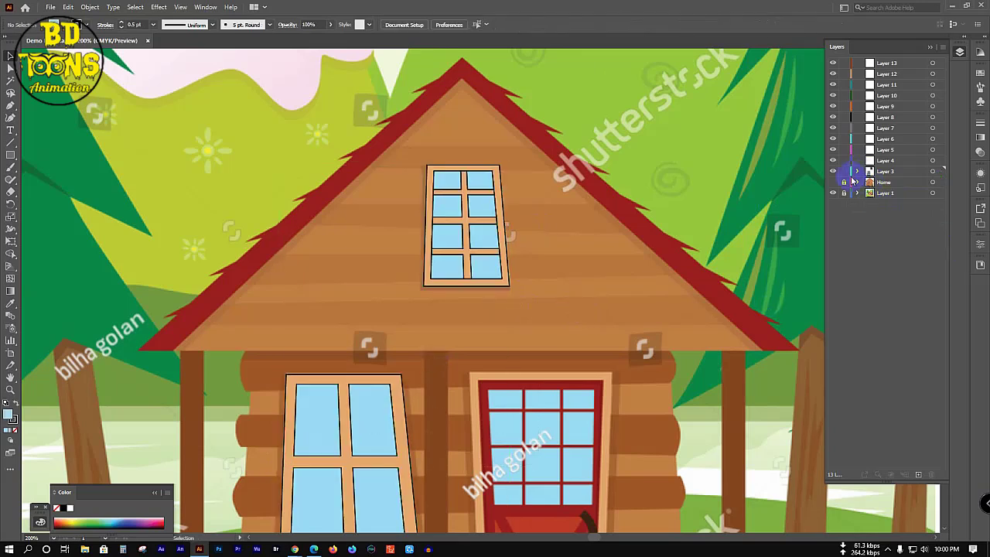
left_click_drag(846, 182, 869, 176)
left_click(857, 172)
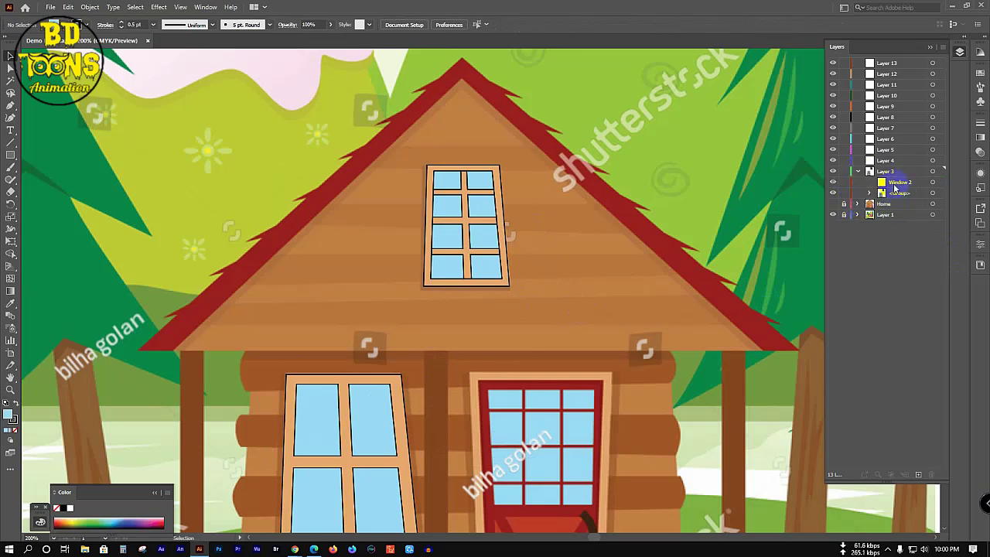
Step: Delete the Window 2 sublayer and rename the remaining group to 'Window'
left_click(897, 182)
left_click(930, 474)
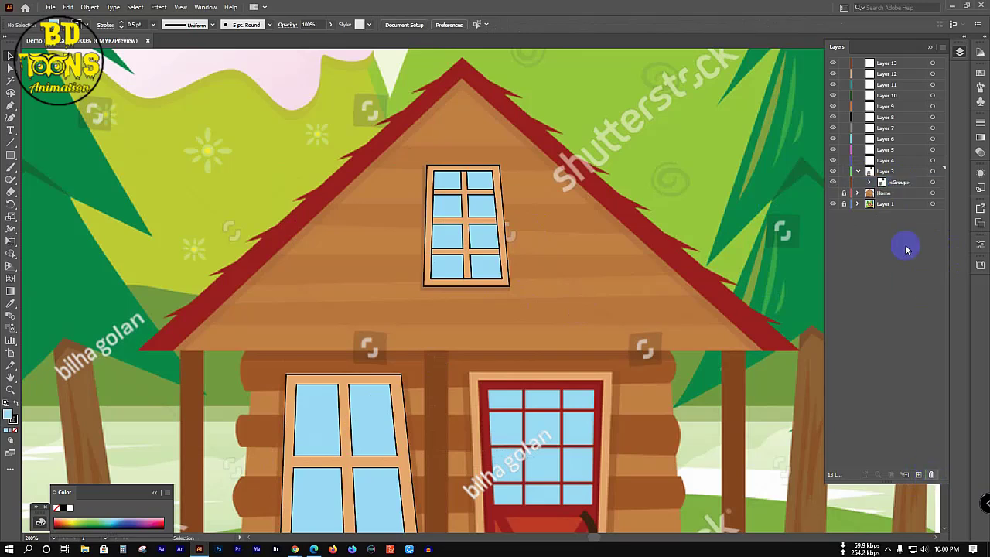
double_click(898, 182)
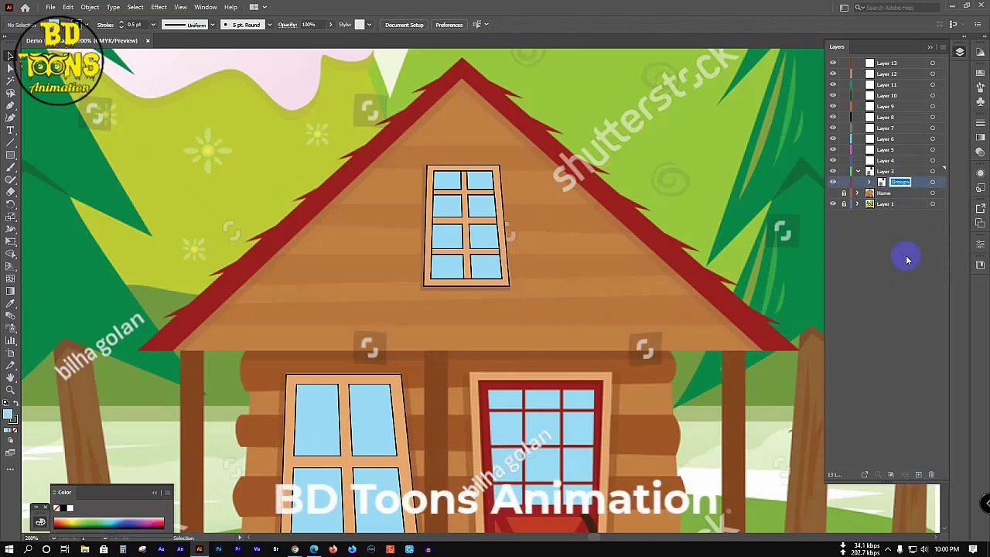
type("Window")
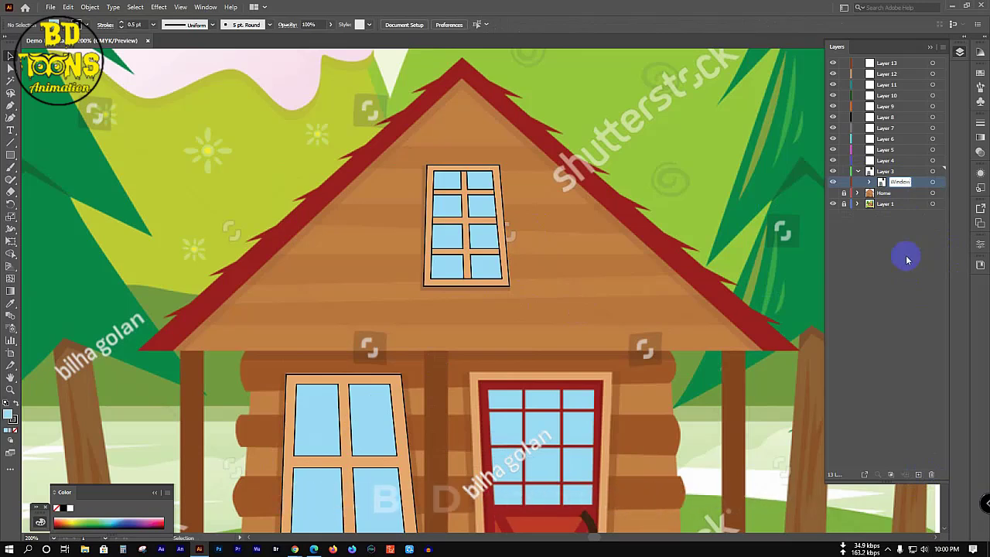
key("Return")
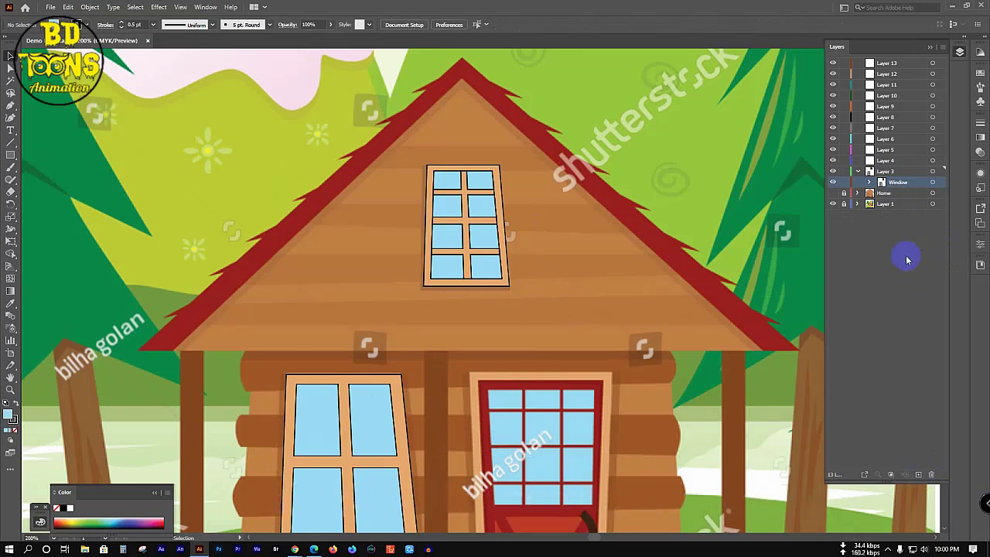
Step: Move the Window sublayer into the Home layer and collapse Home
left_click(833, 194)
left_click(857, 193)
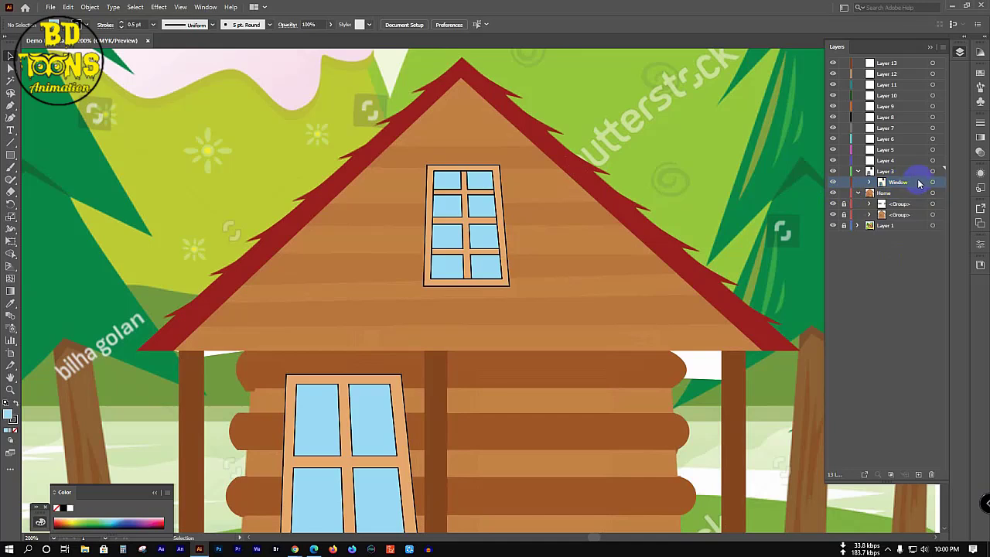
left_click_drag(910, 186, 910, 202)
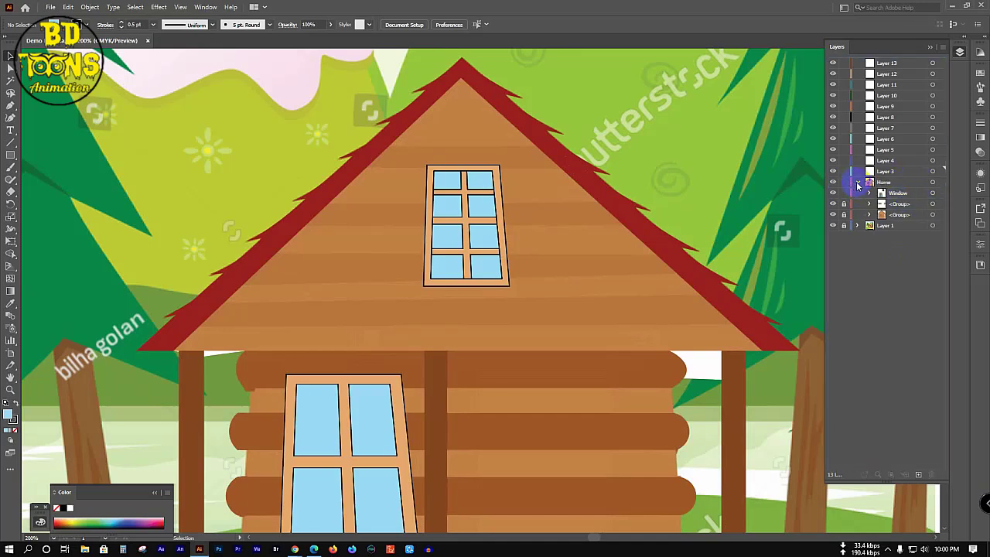
left_click(843, 204)
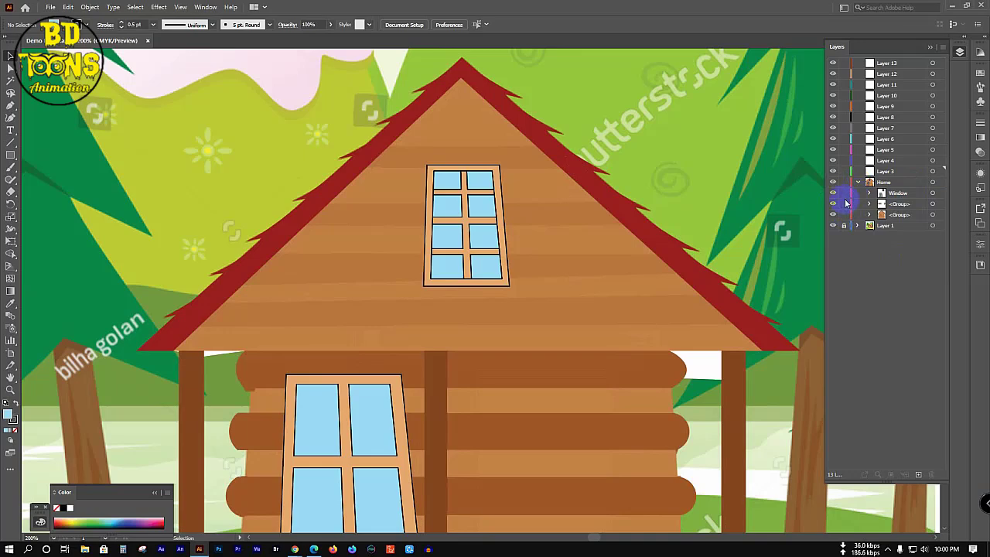
left_click(857, 182)
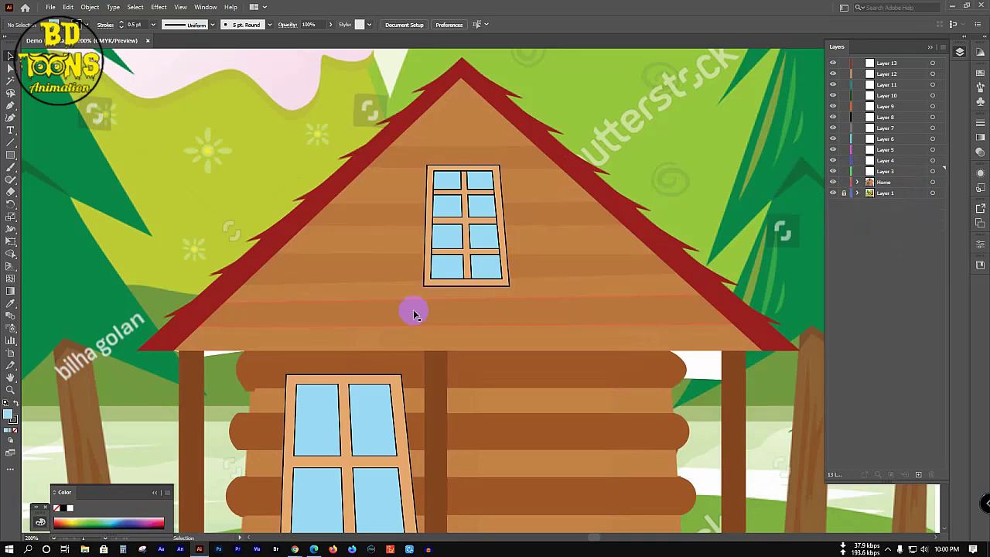
scroll(410, 309, "down", 3, "alt")
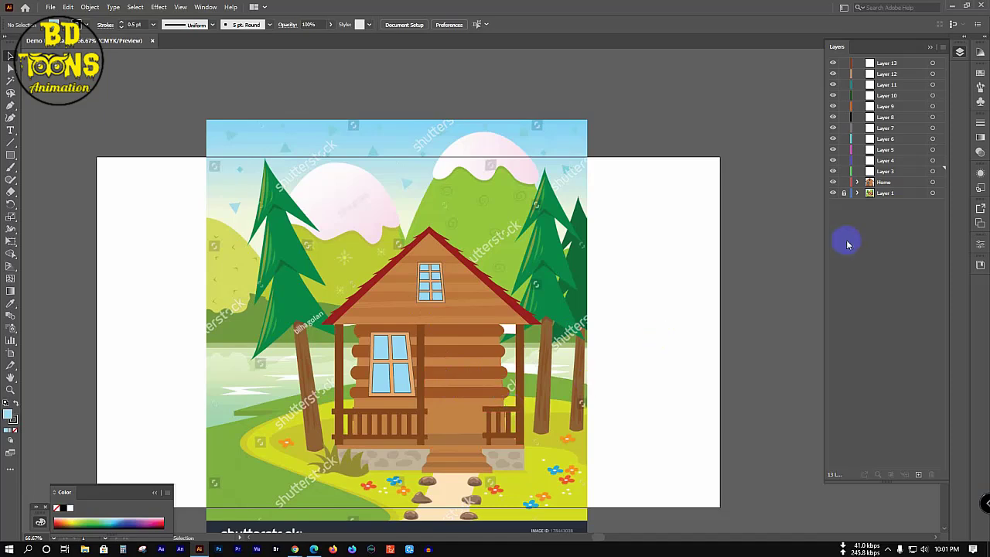
Step: Lock the Home layer to reveal the reference red door, and target Layer 3
left_click(478, 369)
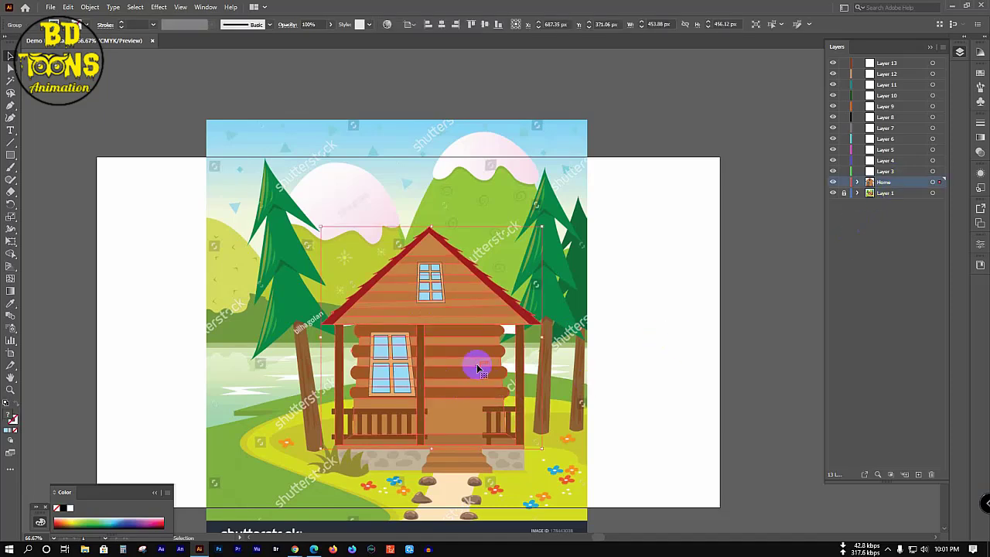
scroll(476, 368, "up", 3, "alt")
scroll(477, 379, "down", 1, "alt")
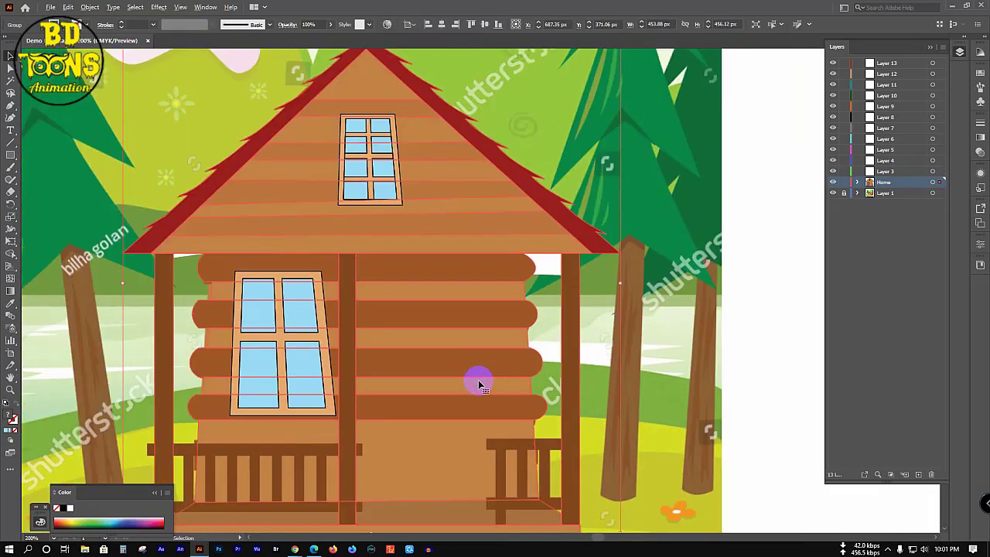
left_click(858, 255)
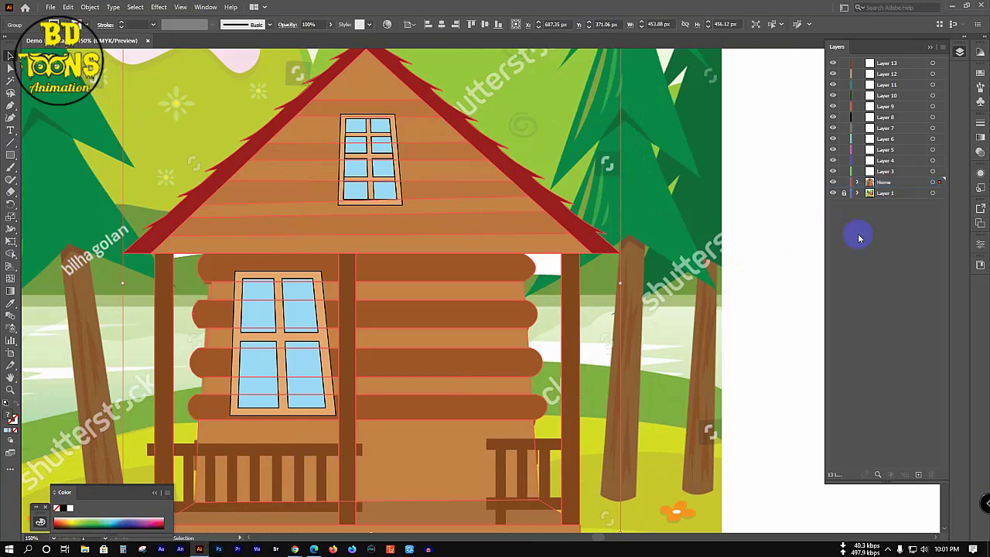
left_click(680, 265)
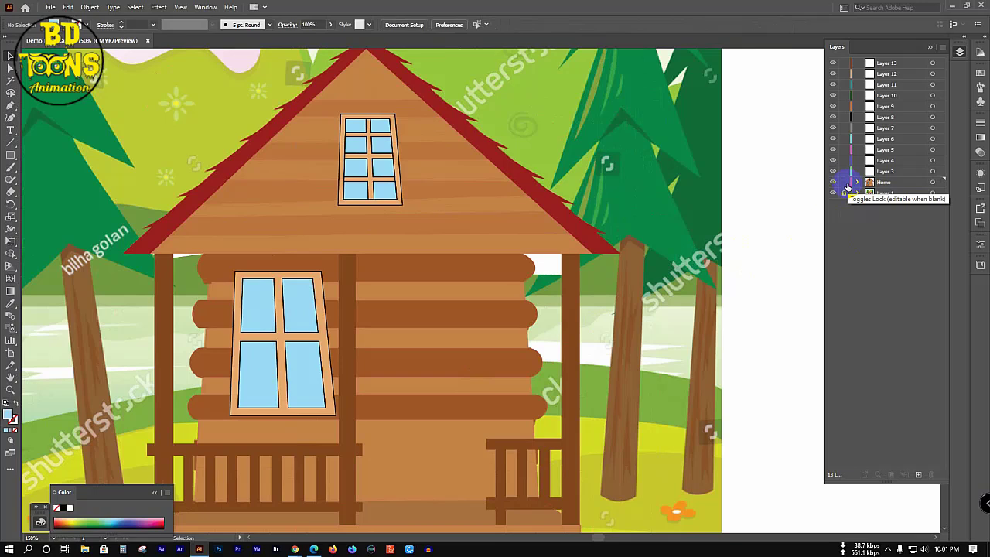
left_click(833, 193)
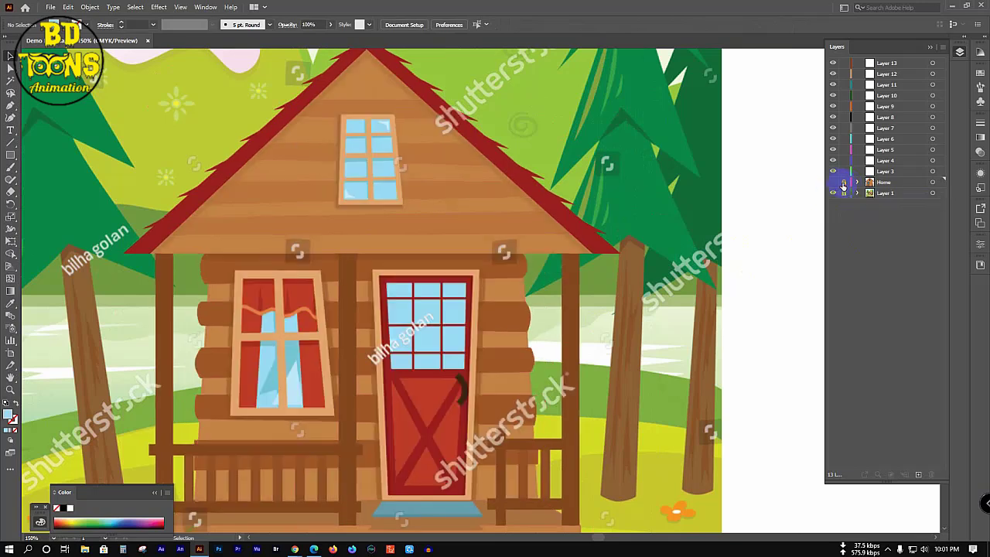
left_click(899, 171)
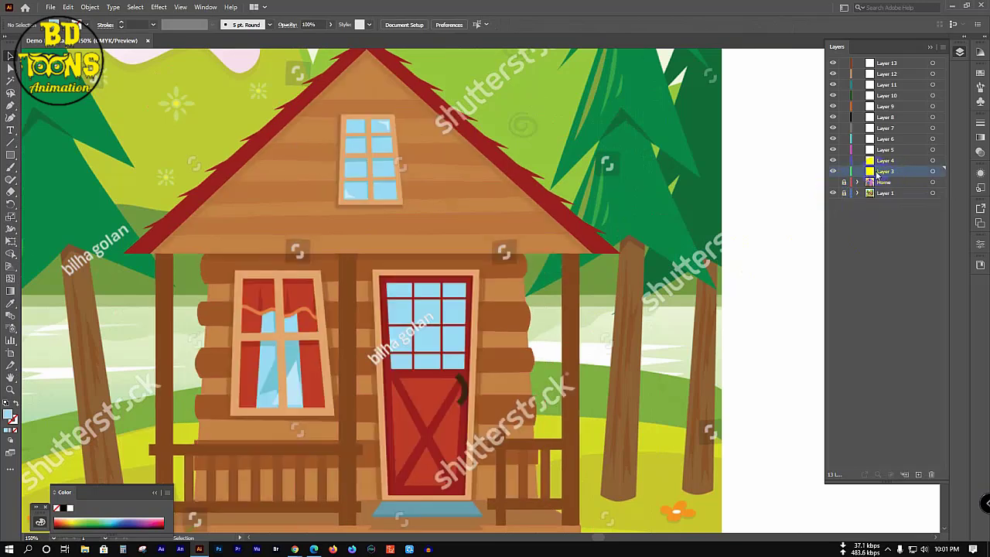
Step: Zoom and pan so the door, roof and upper window are in view
left_click(413, 406, "ctrl")
left_click_drag(420, 415, 419, 325)
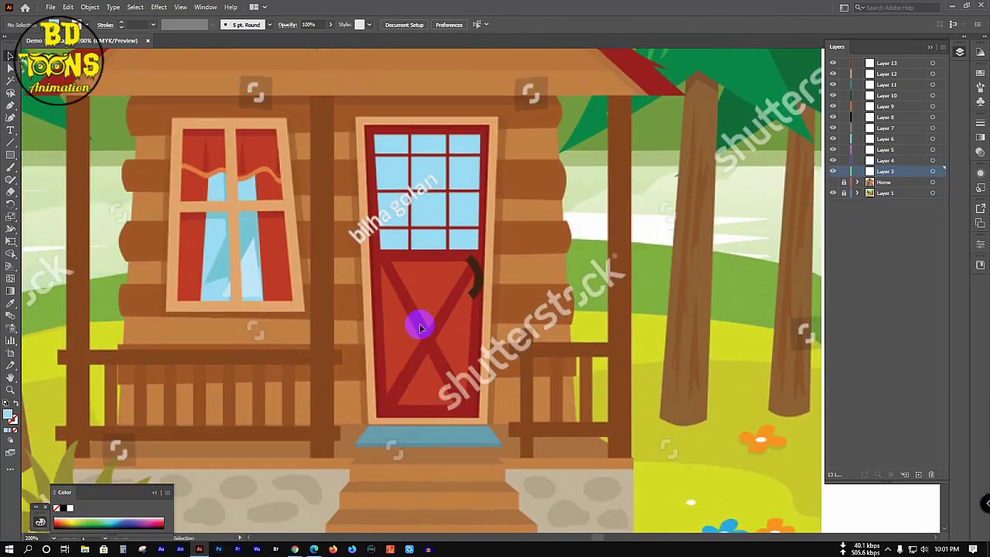
scroll(397, 310, "up", 1)
scroll(398, 310, "down", 1)
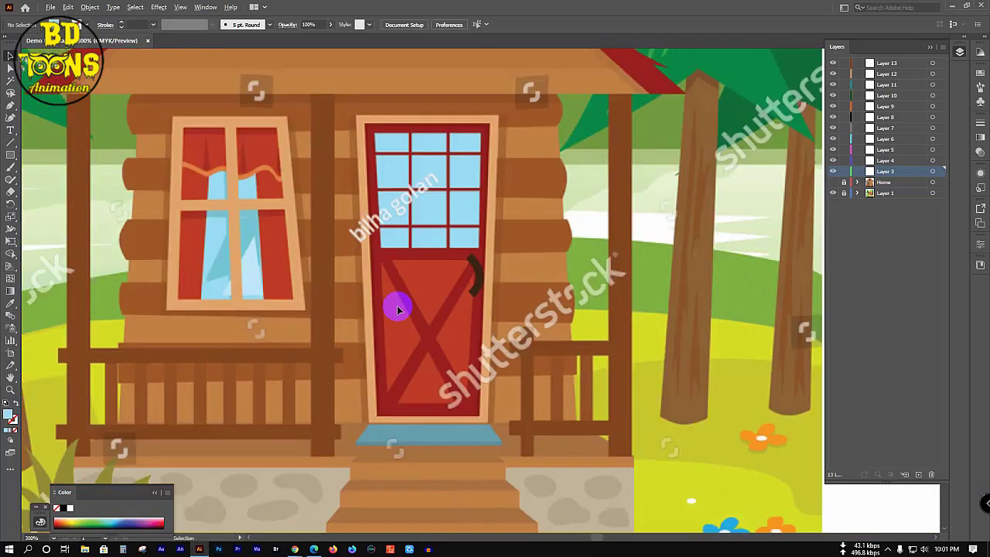
left_click_drag(410, 276, 411, 316)
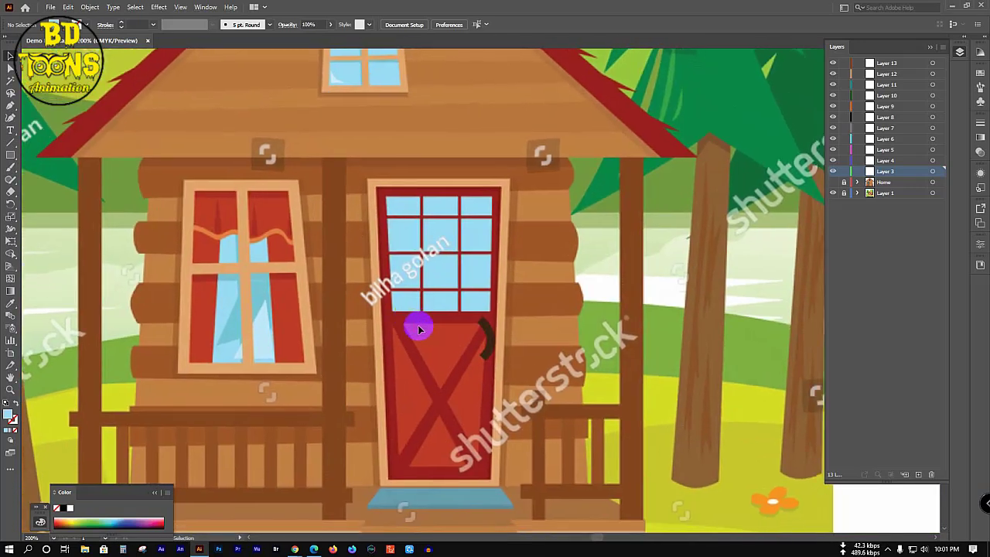
Step: Trace a closed four-corner door backing shape with the Pen tool
key("p")
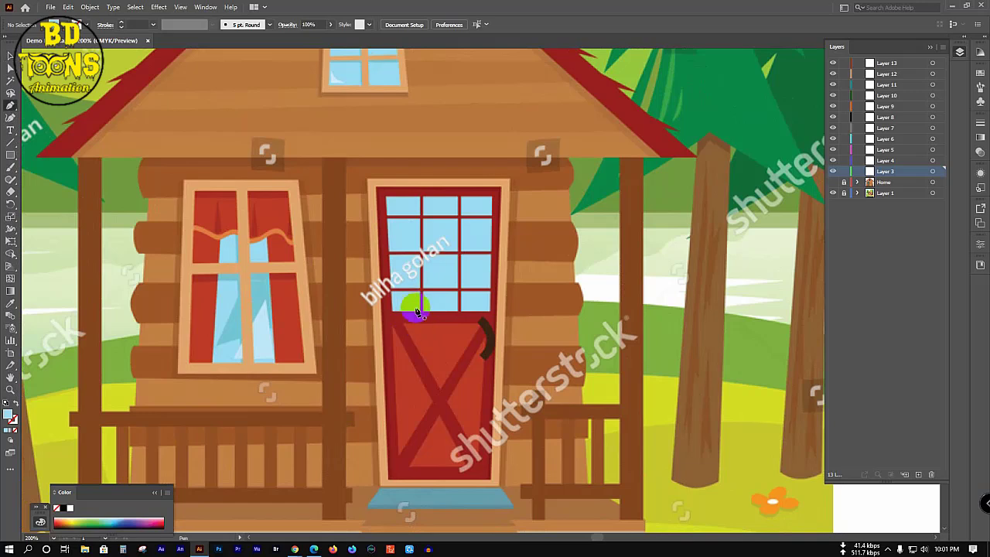
left_click(367, 180)
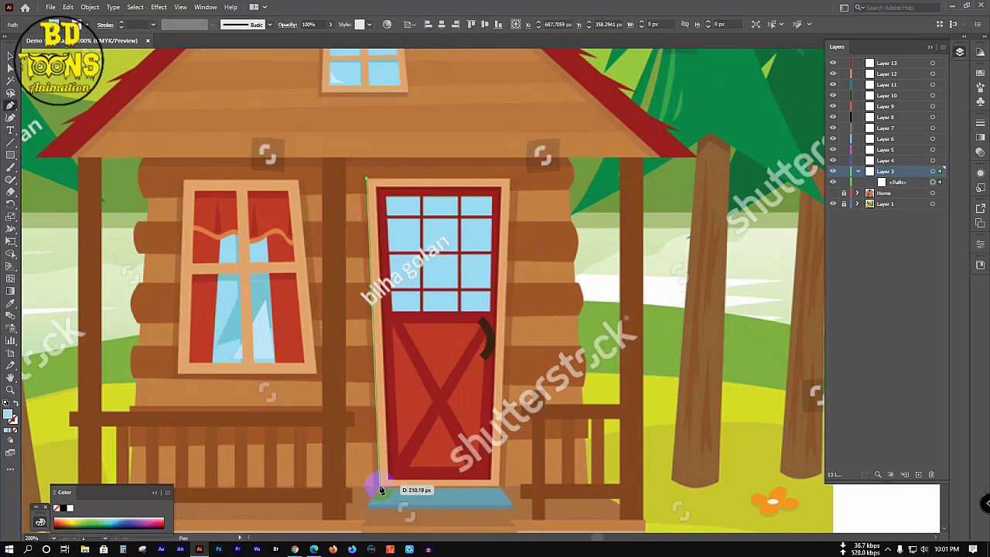
left_click(378, 486)
left_click(499, 485)
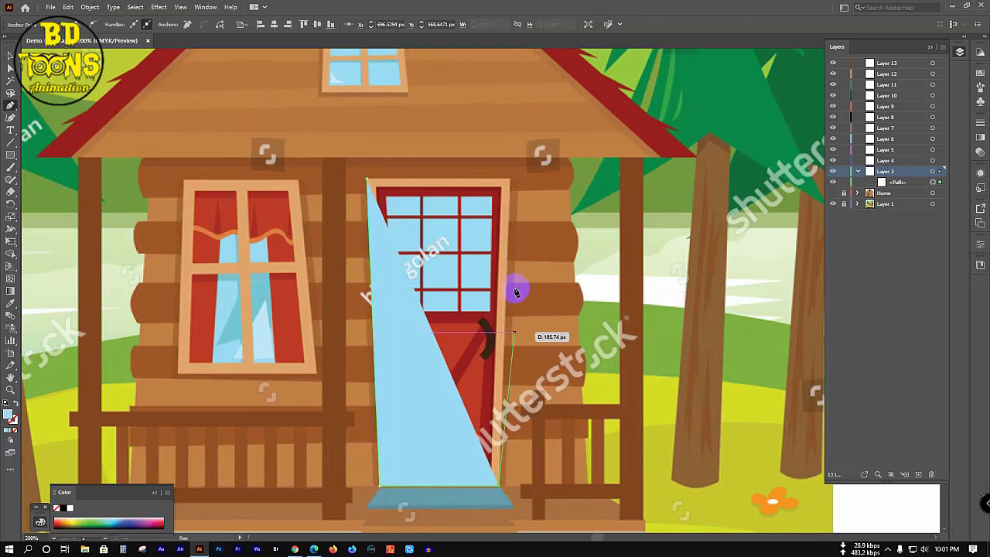
left_click(509, 180)
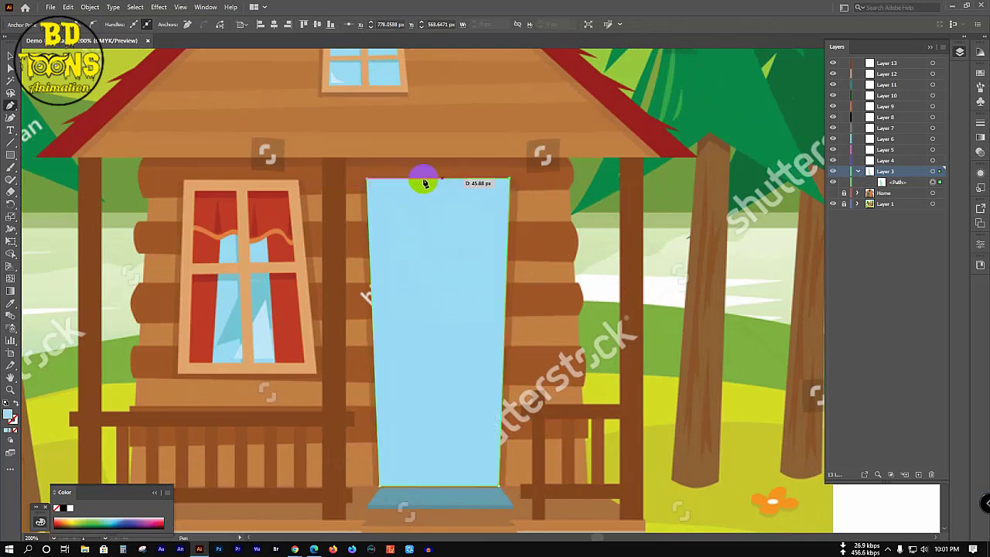
left_click(368, 182)
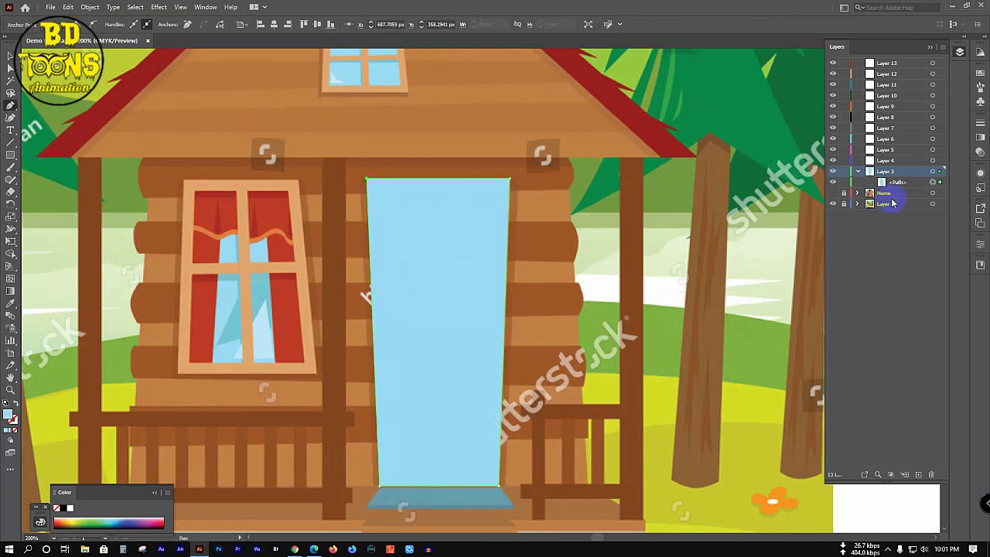
Step: In outline view, trace a second four-corner shape just inside the door
left_click(832, 171, "ctrl")
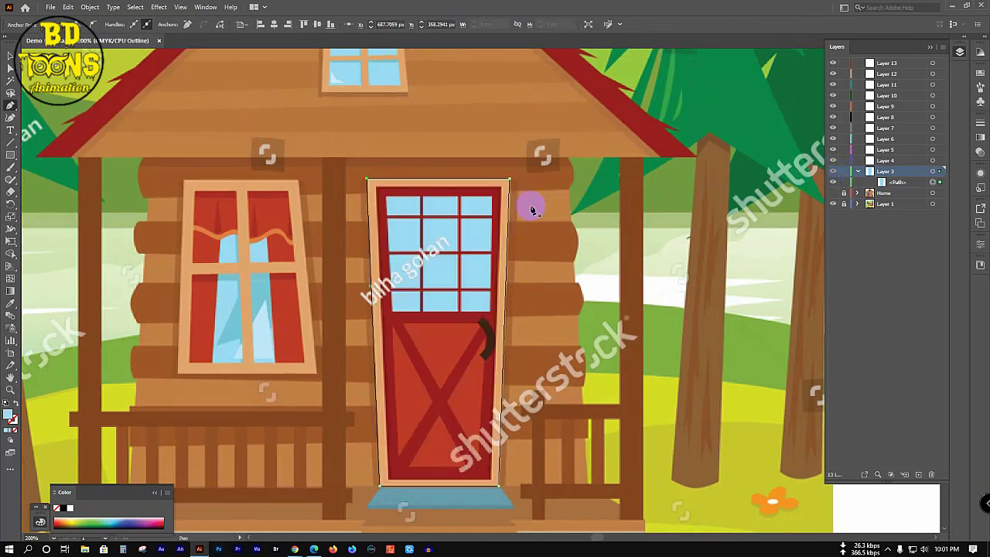
left_click(375, 187)
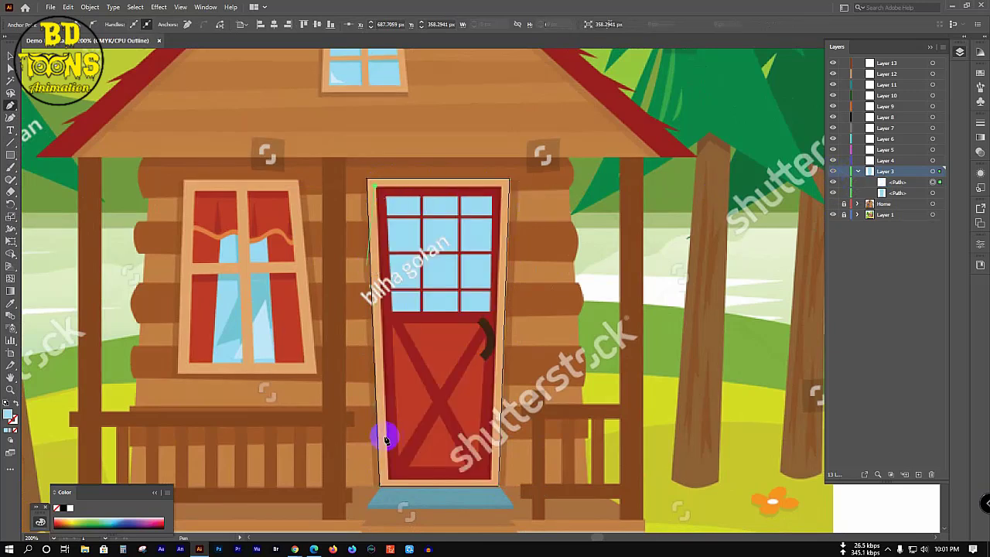
left_click(381, 482)
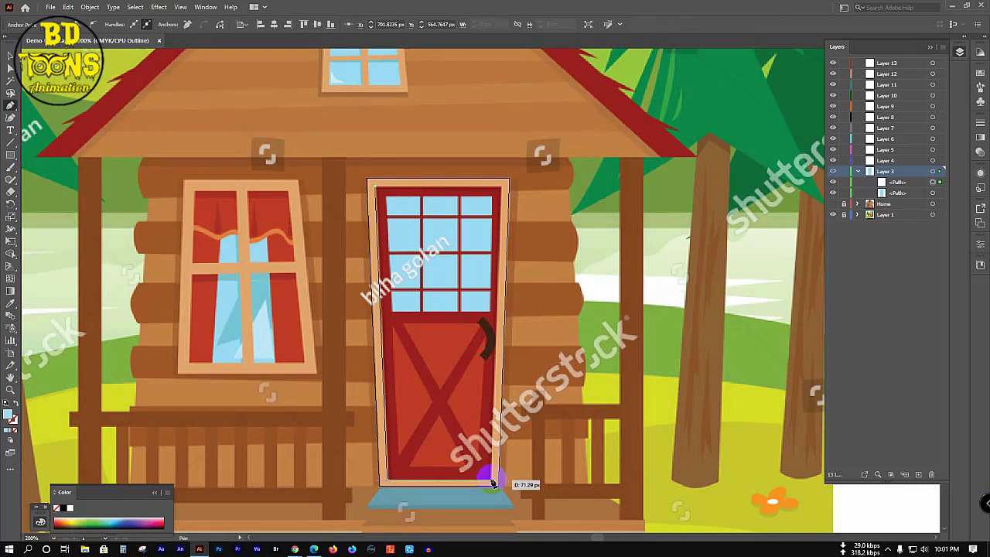
left_click(492, 482)
left_click(496, 187)
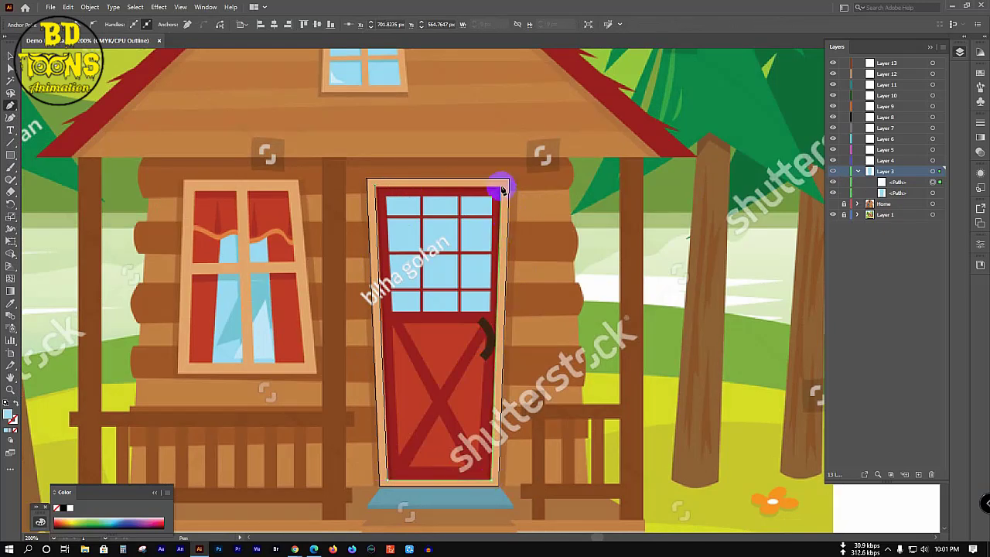
left_click(376, 190)
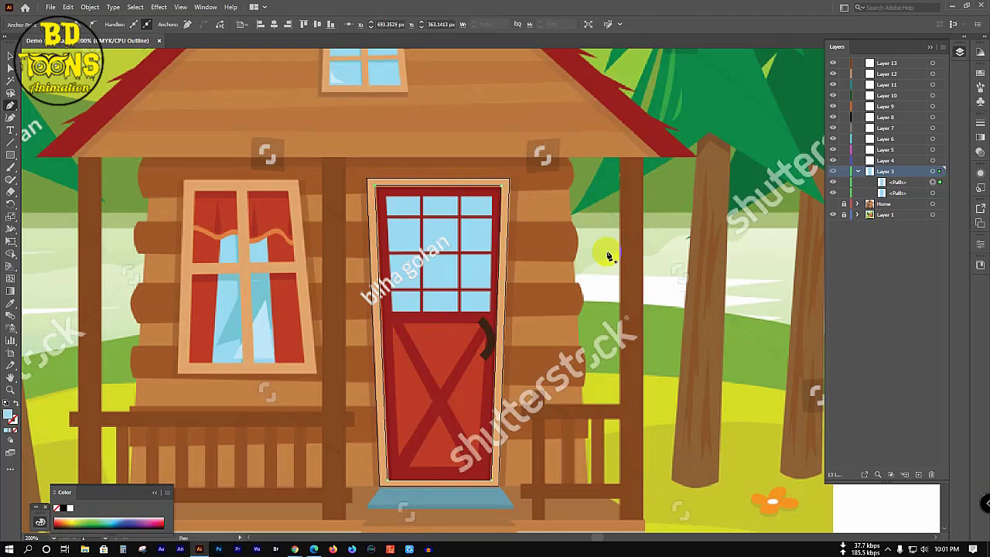
Step: Sample the frame's tan colour, deselect the paths, and hide the Home layer
key("i")
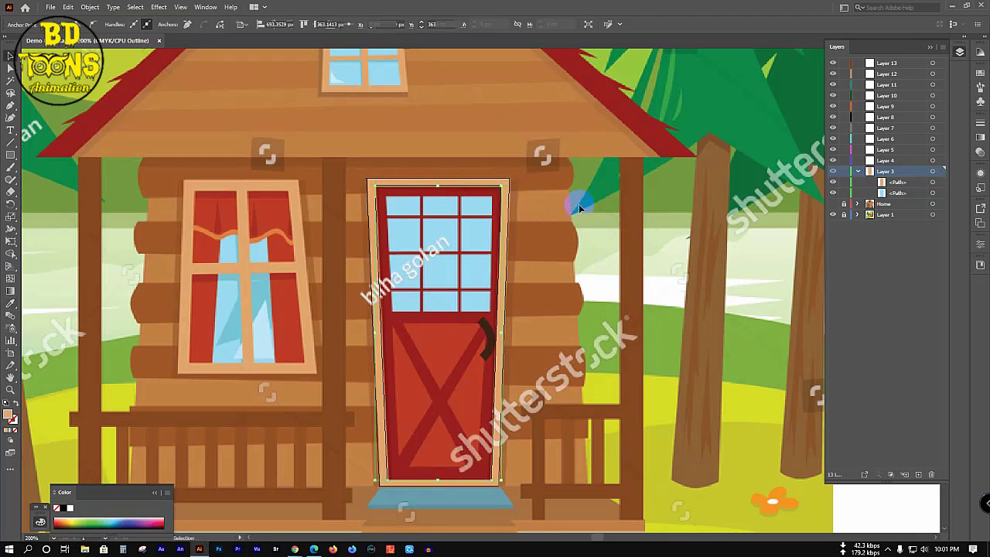
key("v")
key("ctrl+shift+a")
left_click(833, 203)
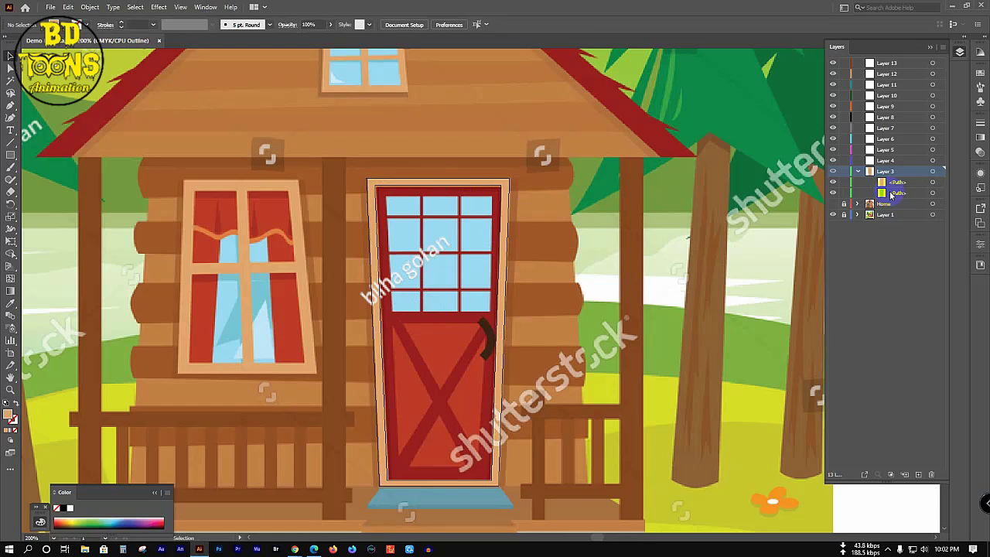
Step: Give the door backing path in Layer 3 the frame's tan fill
left_click(832, 171, "ctrl")
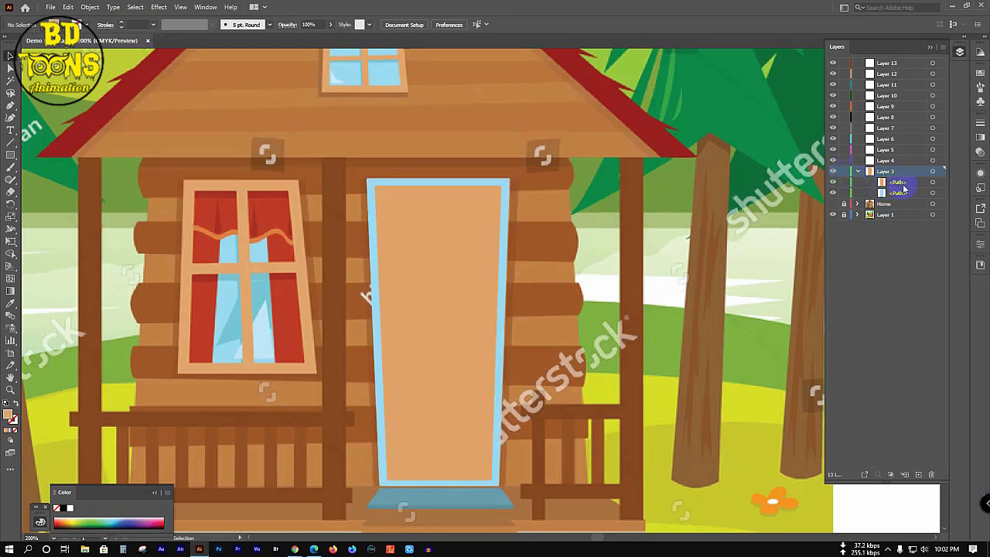
left_click(889, 193)
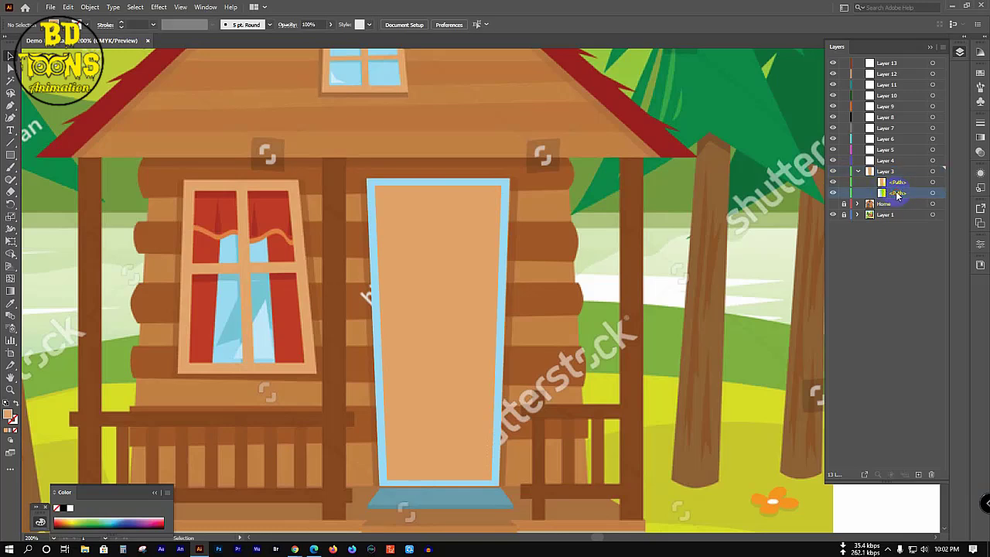
left_click(941, 194)
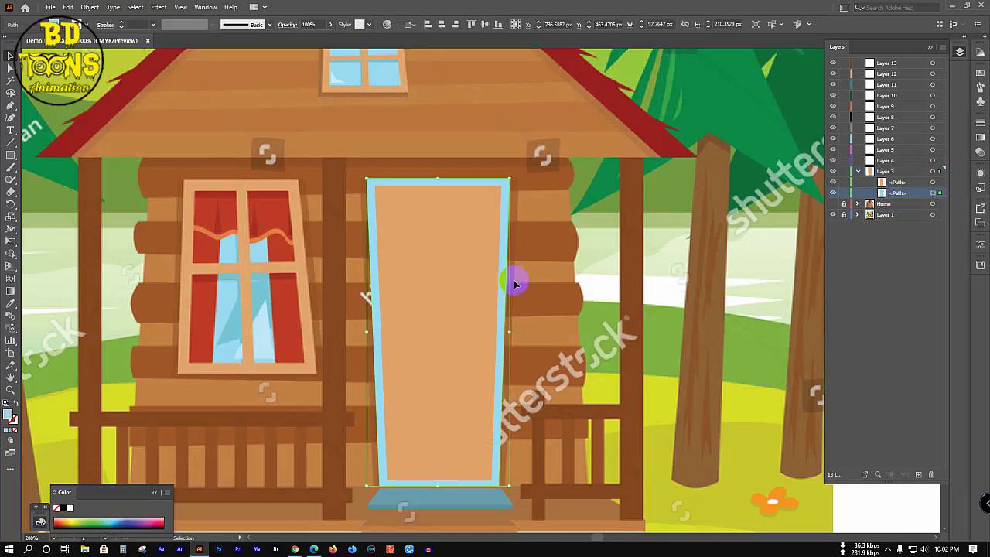
key("i")
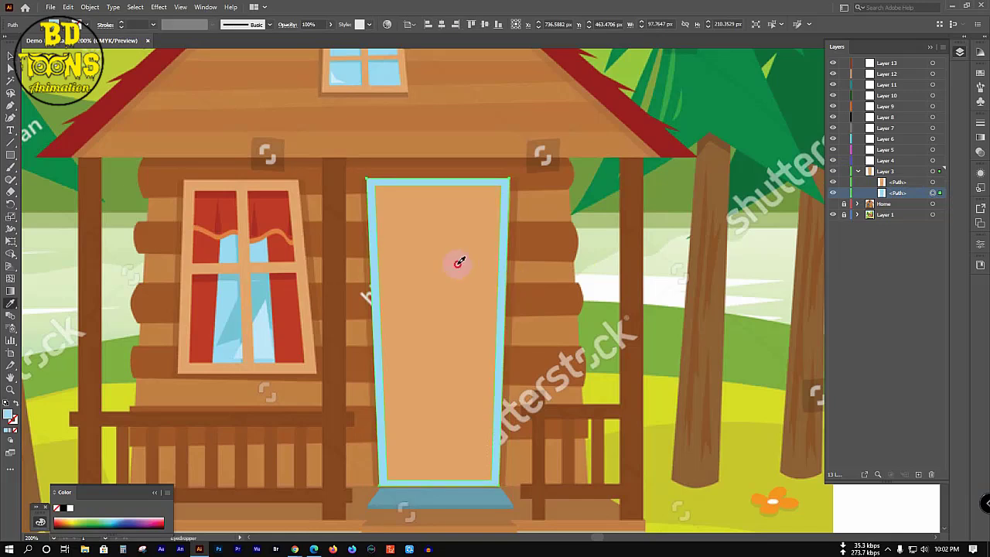
left_click(461, 260)
key("v")
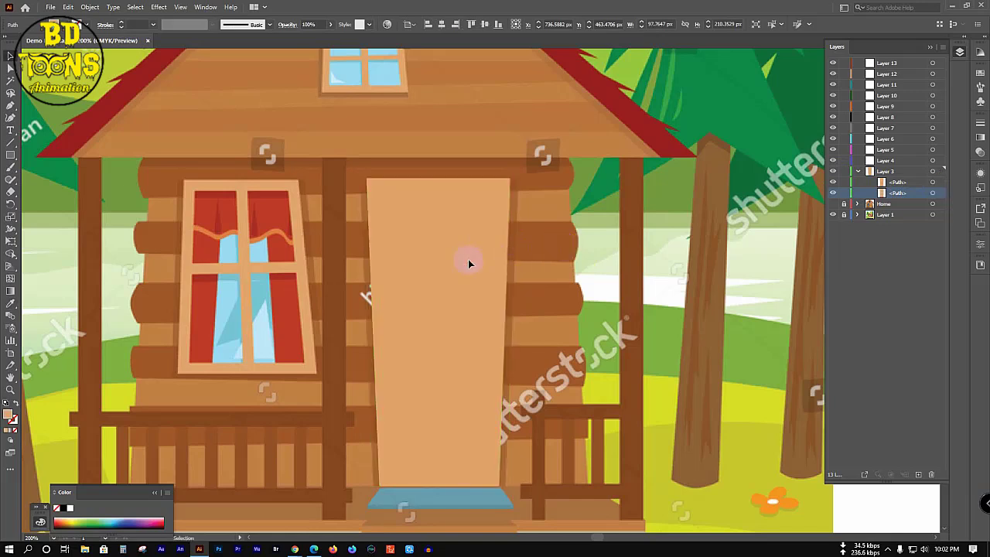
left_click(468, 264)
key("Delete")
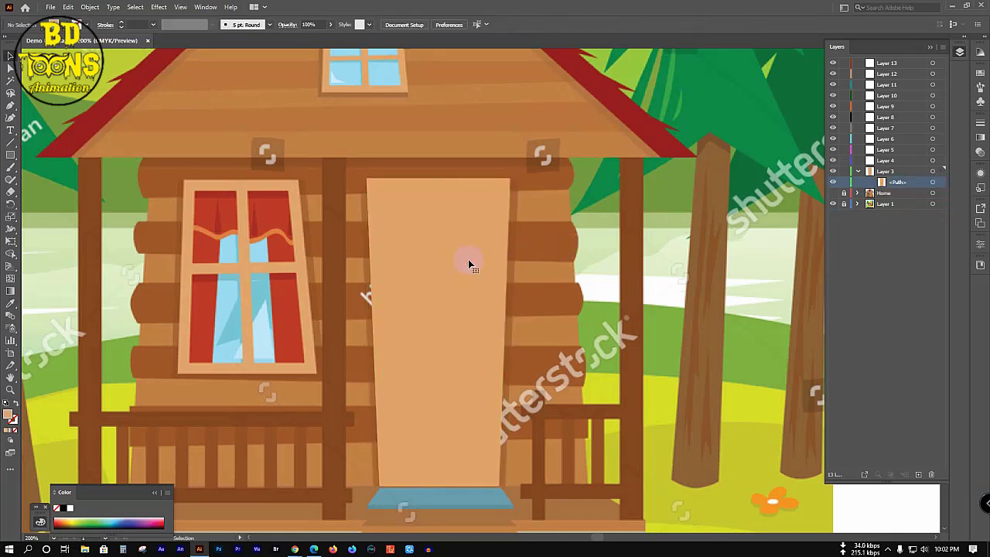
key("a")
key("ctrl+z")
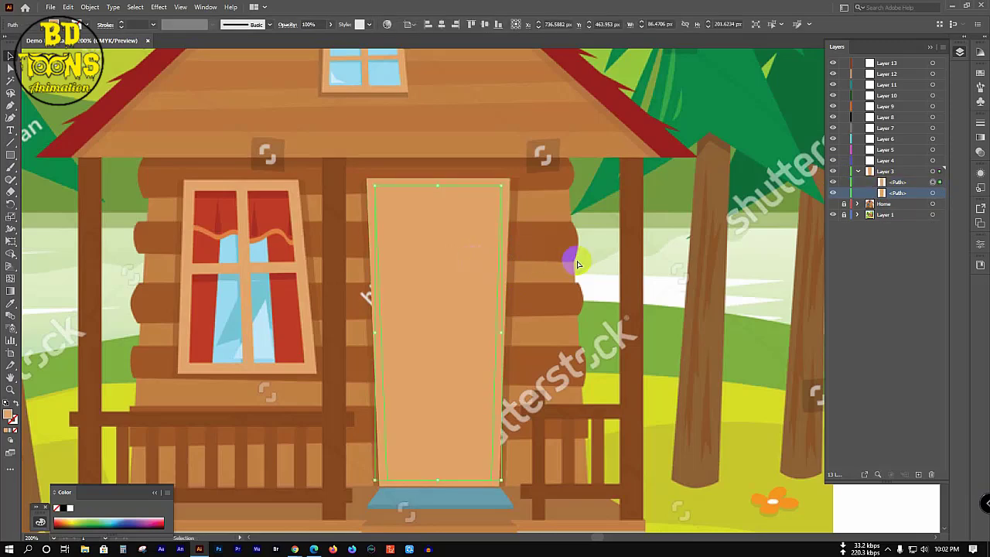
Step: Merge the door regions into one compound frame with Shape Builder and collapse Layer 3
key("shift+m")
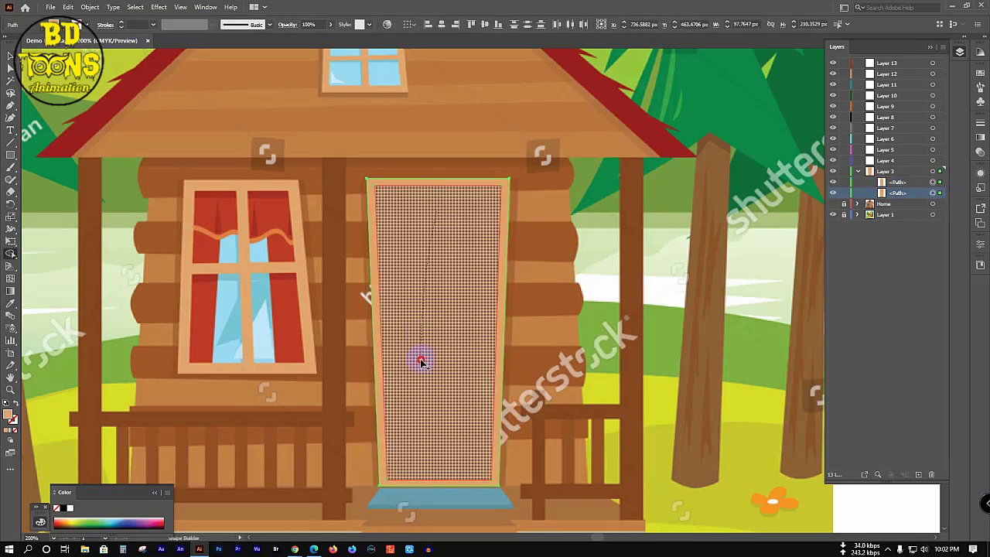
left_click(420, 358)
left_click(420, 341)
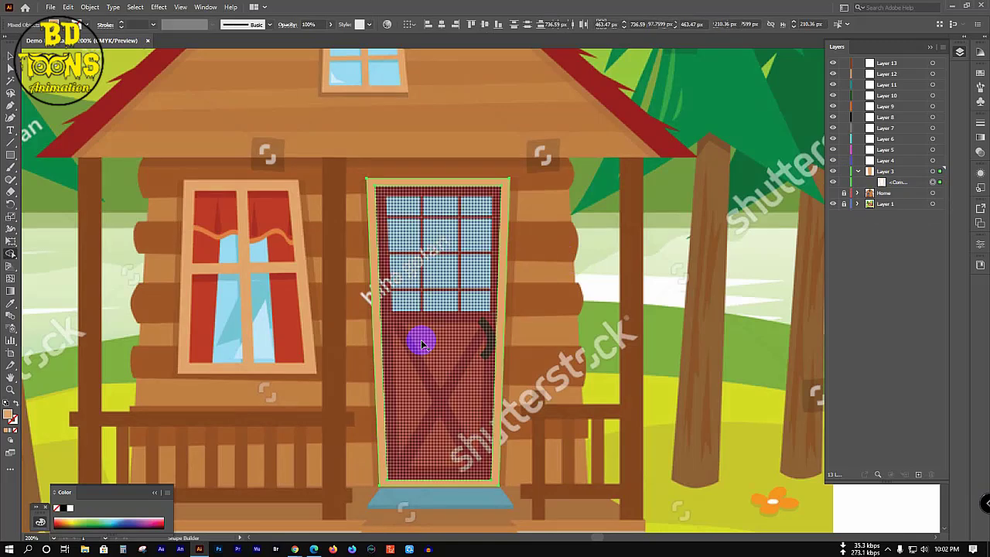
left_click(544, 283)
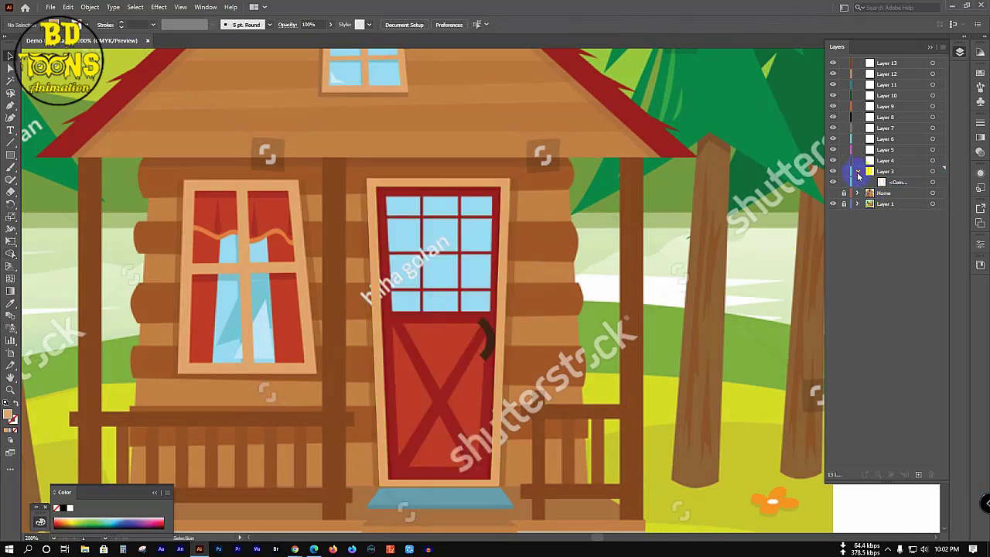
left_click(857, 172)
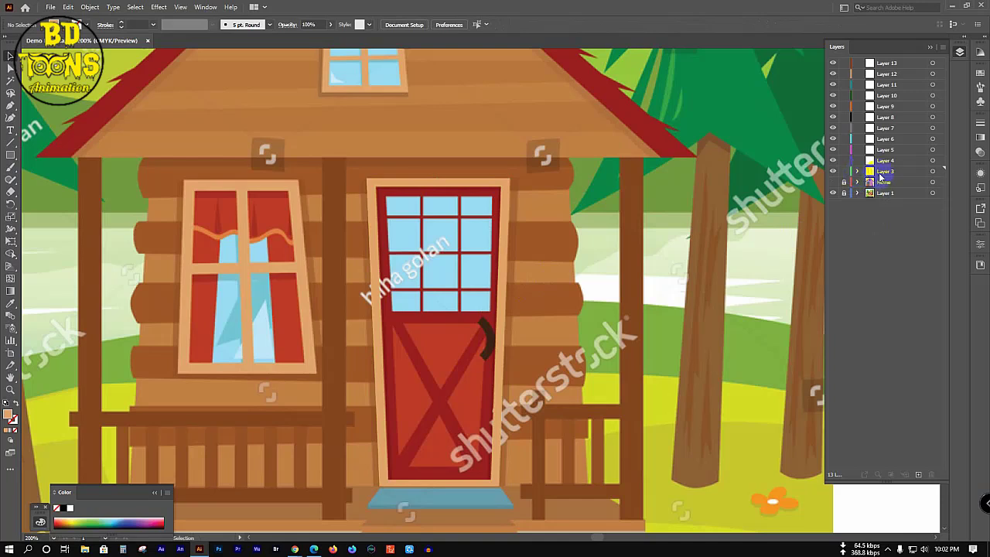
Step: Rename Layer 3 to 'Dor Frame' and make Layer 4 the active layer
double_click(885, 171)
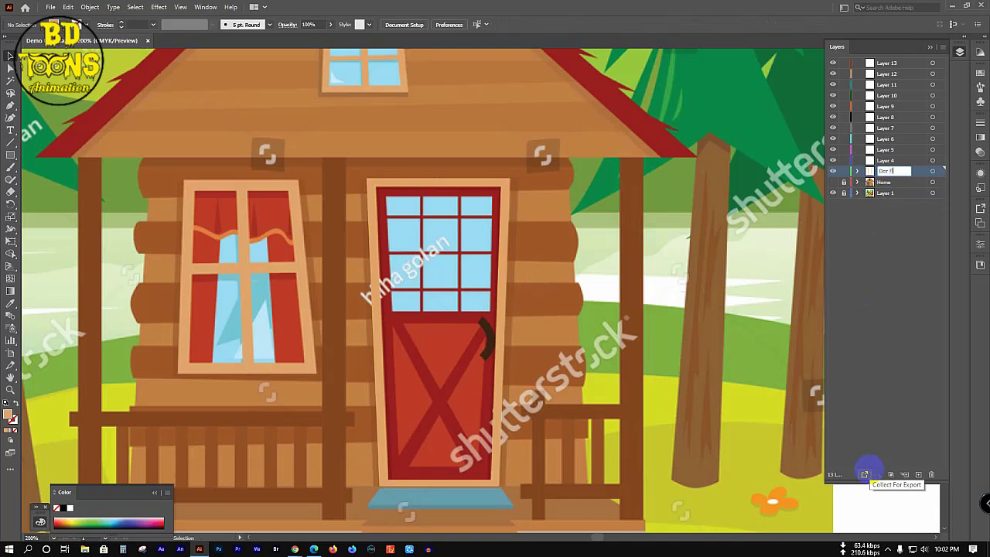
type("me")
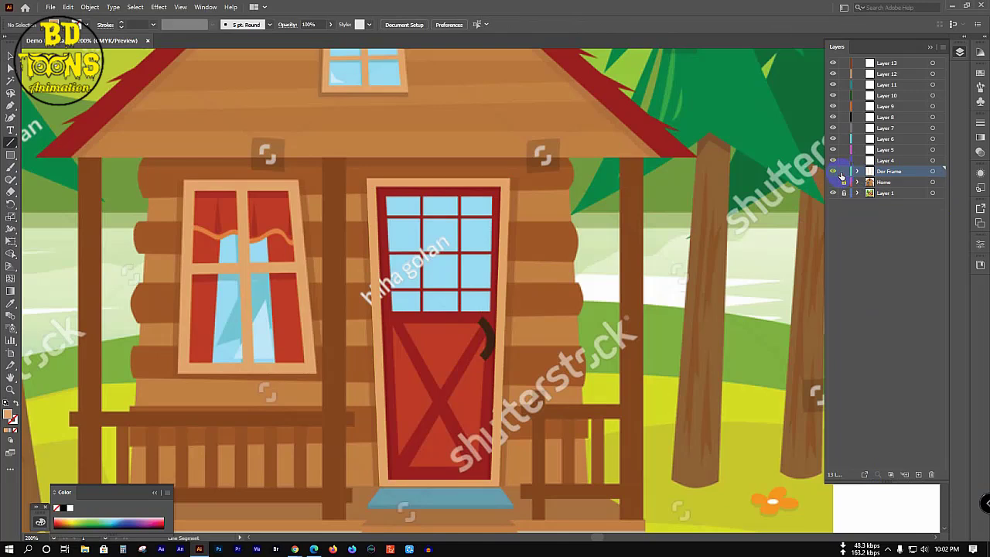
left_click(888, 160)
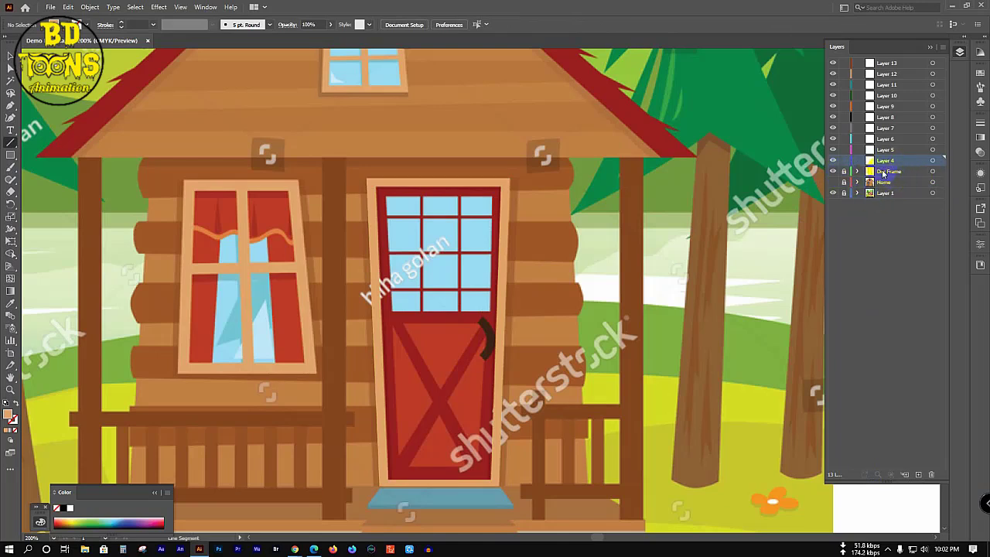
left_click(408, 260)
Step: Centre the red door in view with the Pen tool ready, discarding a stray point
left_click_drag(404, 258, 489, 305)
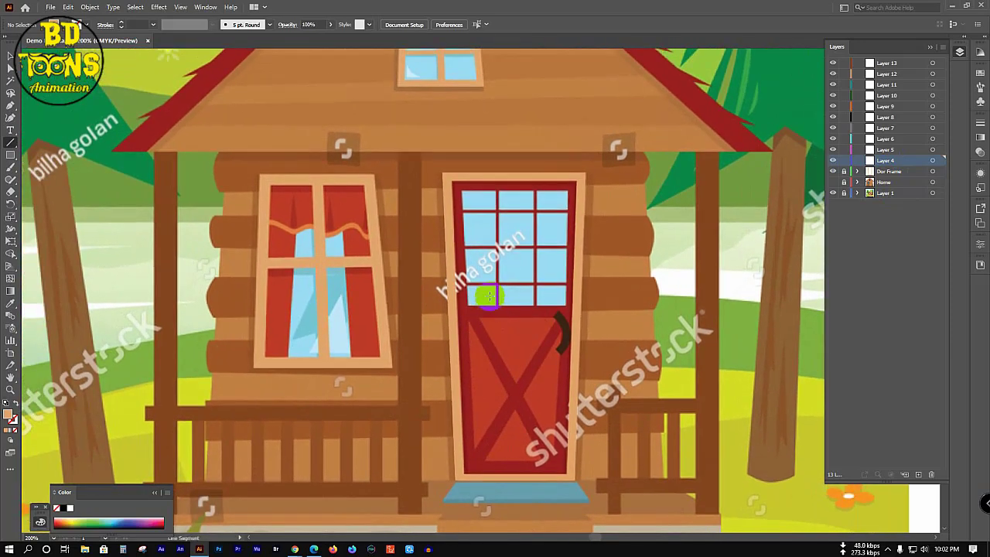
key("p")
scroll(452, 193, "up", 2)
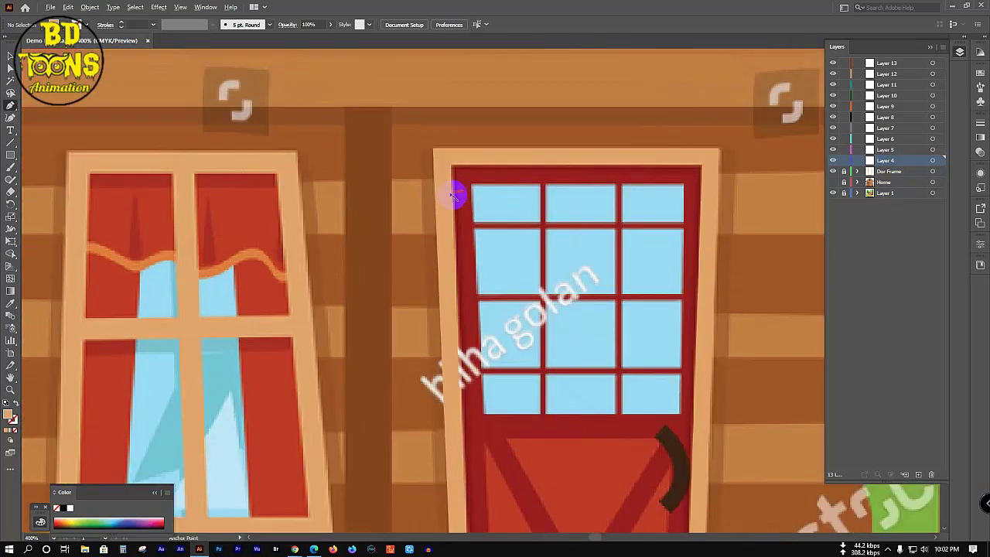
scroll(461, 108, "down", 3)
scroll(464, 83, "down", 1)
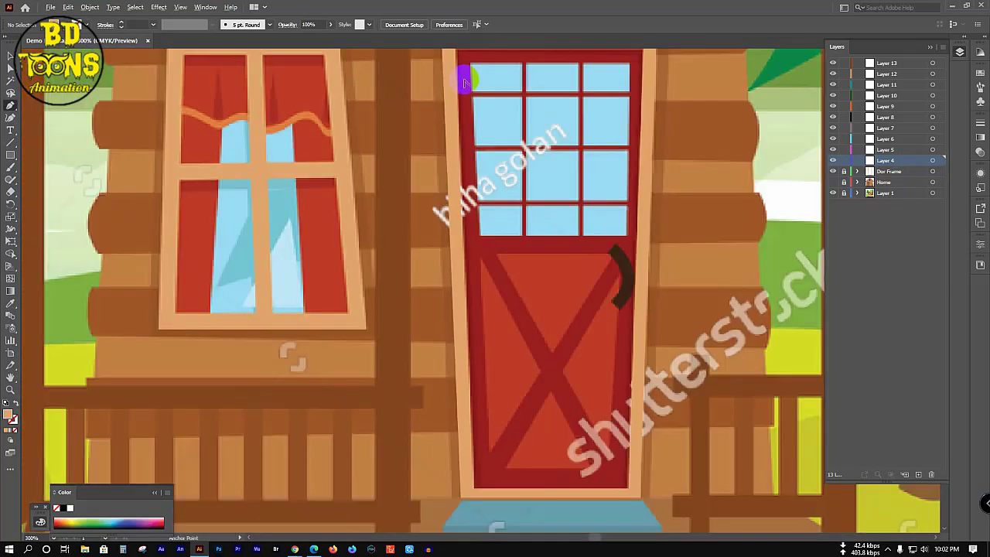
left_click(476, 155)
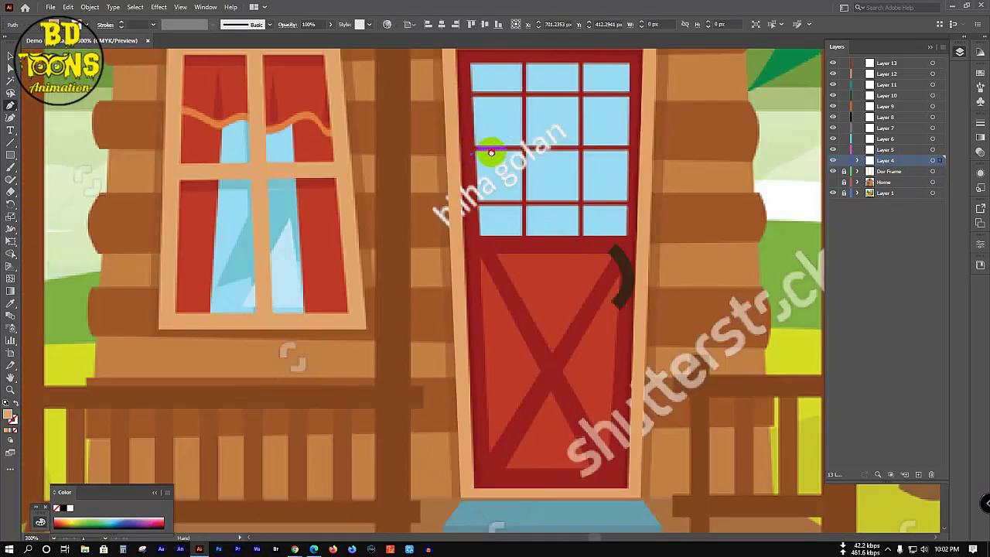
scroll(485, 162, "up", 1)
left_click(457, 91, "ctrl")
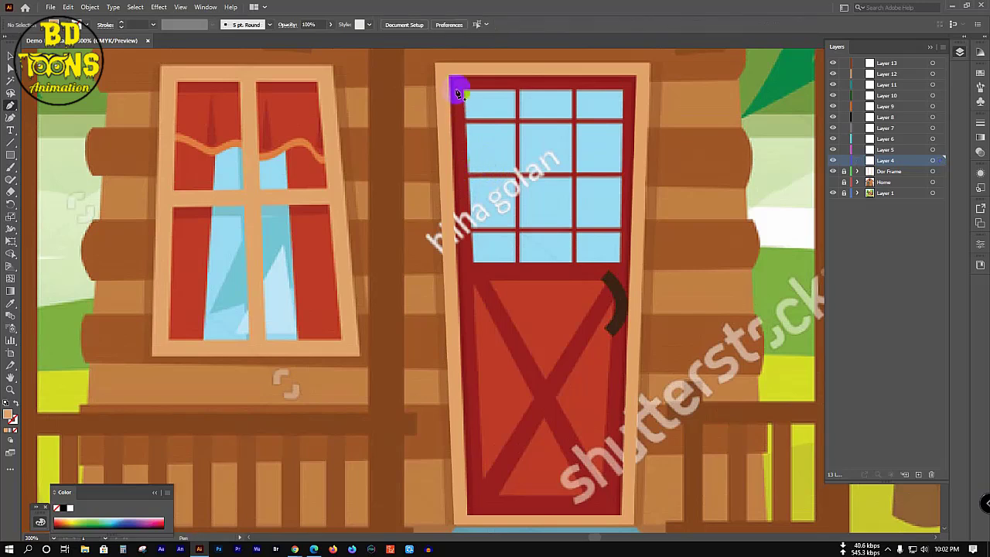
Step: Trace a closed four-corner shape around the door and view Layer 4 as outlines
left_click_drag(451, 78, 468, 518)
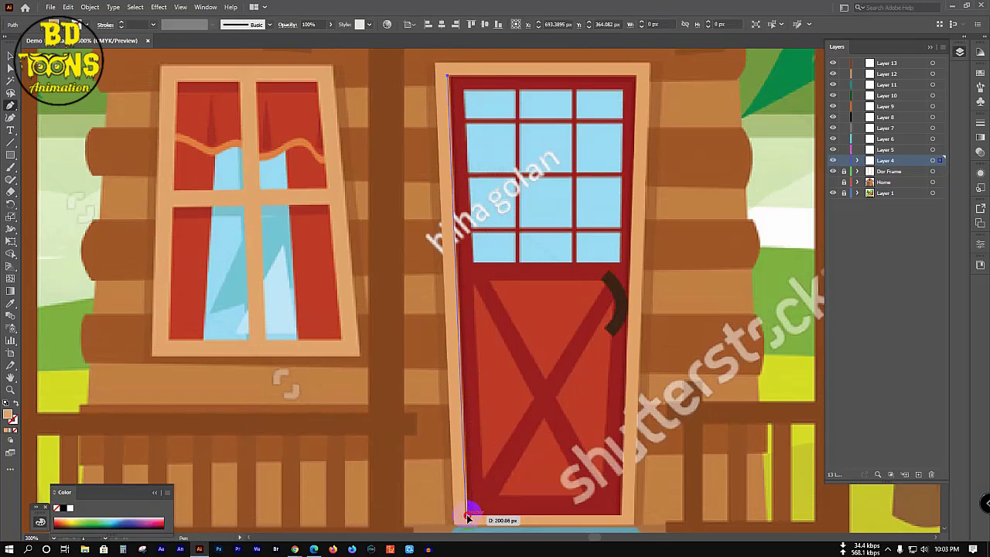
left_click(468, 518)
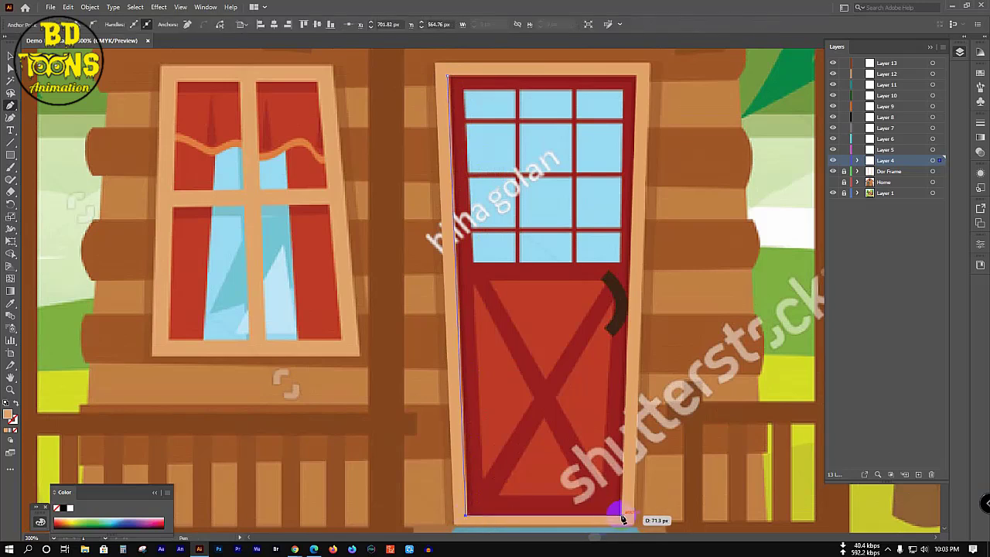
left_click(621, 516)
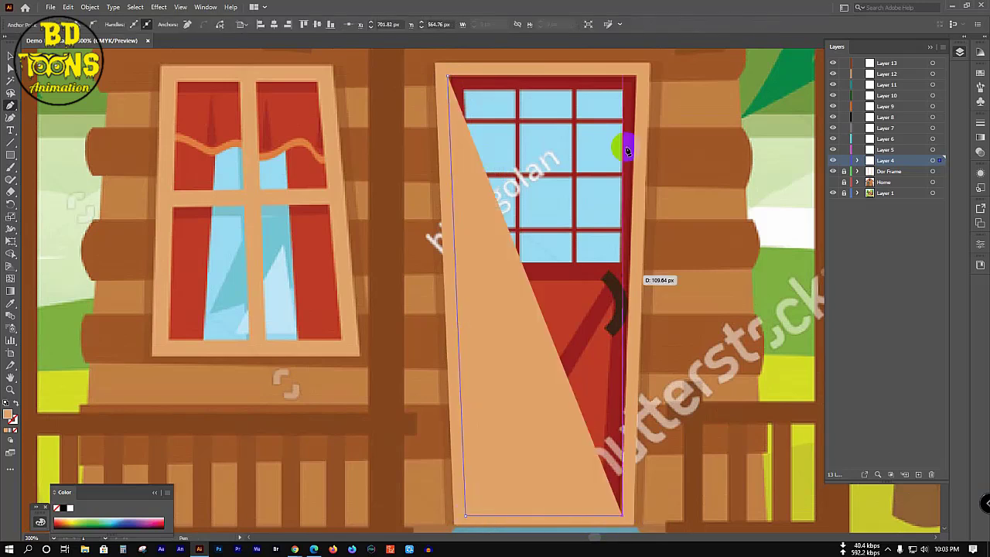
left_click(637, 75)
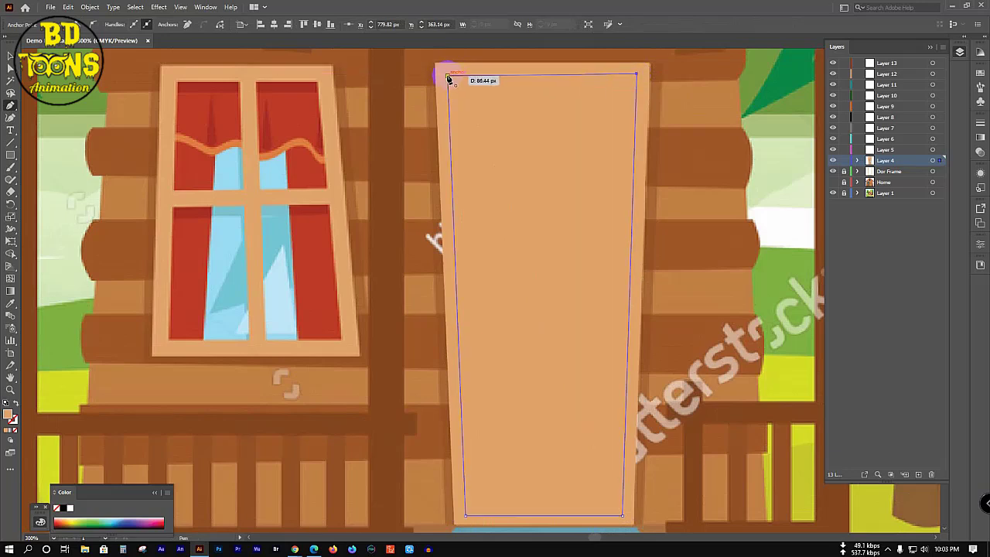
left_click(448, 75)
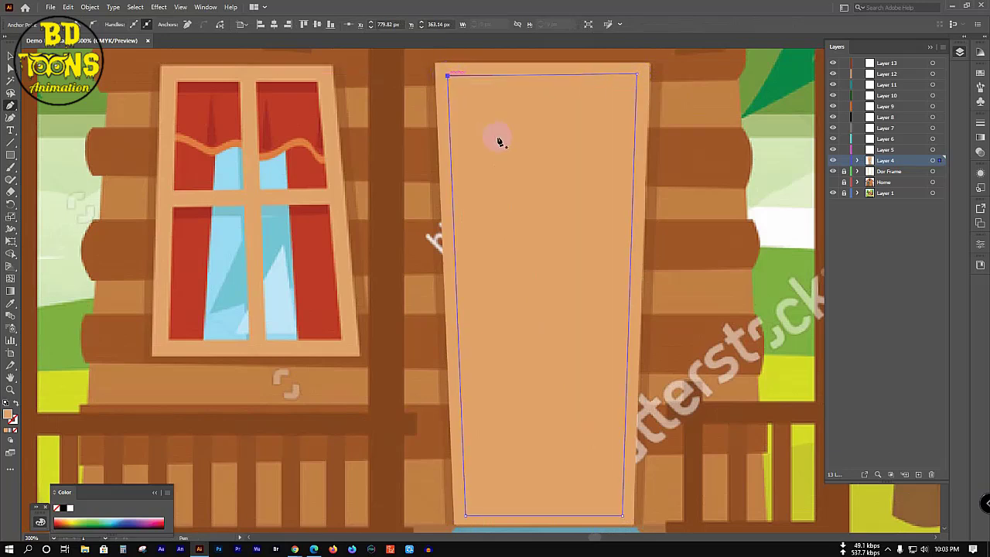
left_click(832, 160, "ctrl")
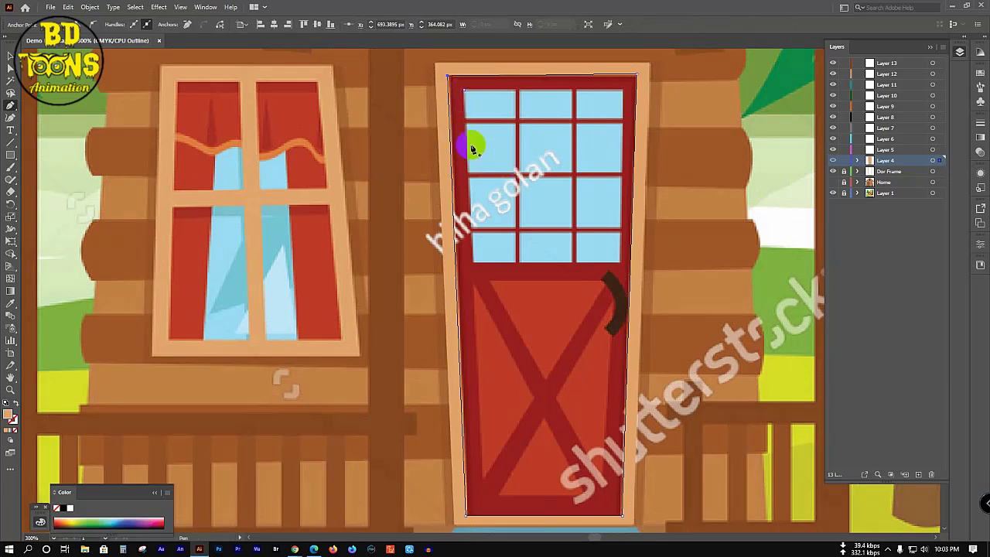
Step: Trace a Pen outline around the door's window area
left_click_drag(470, 144, 473, 263)
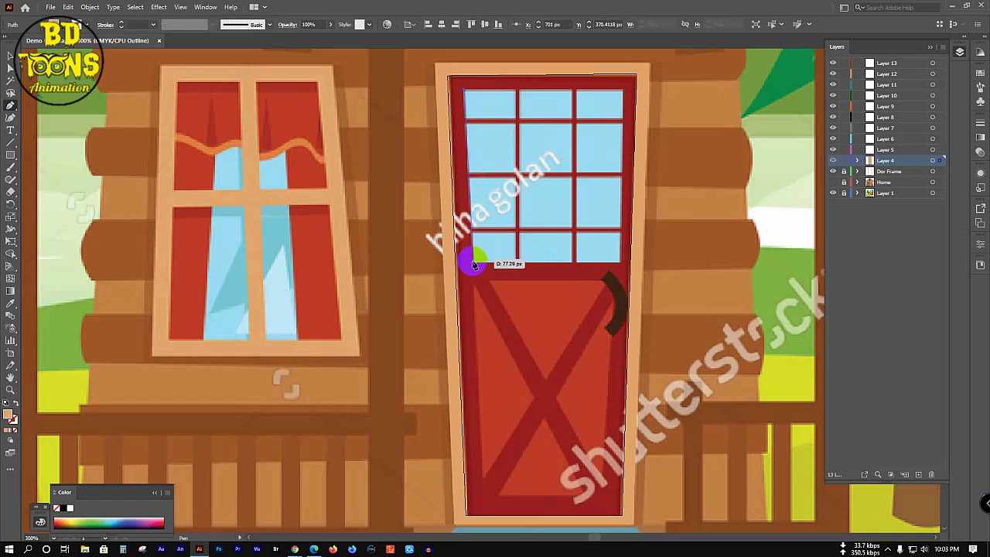
left_click(616, 266)
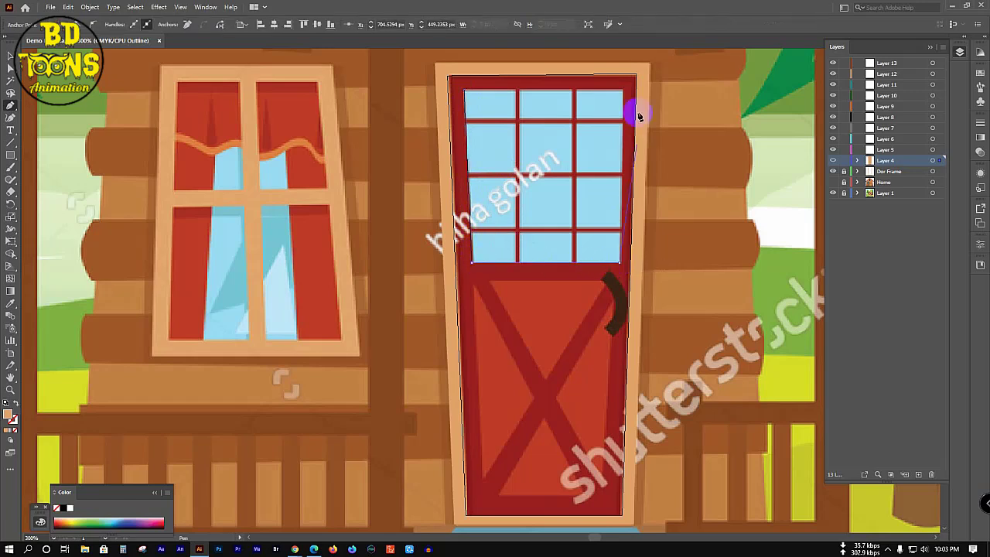
left_click(623, 92)
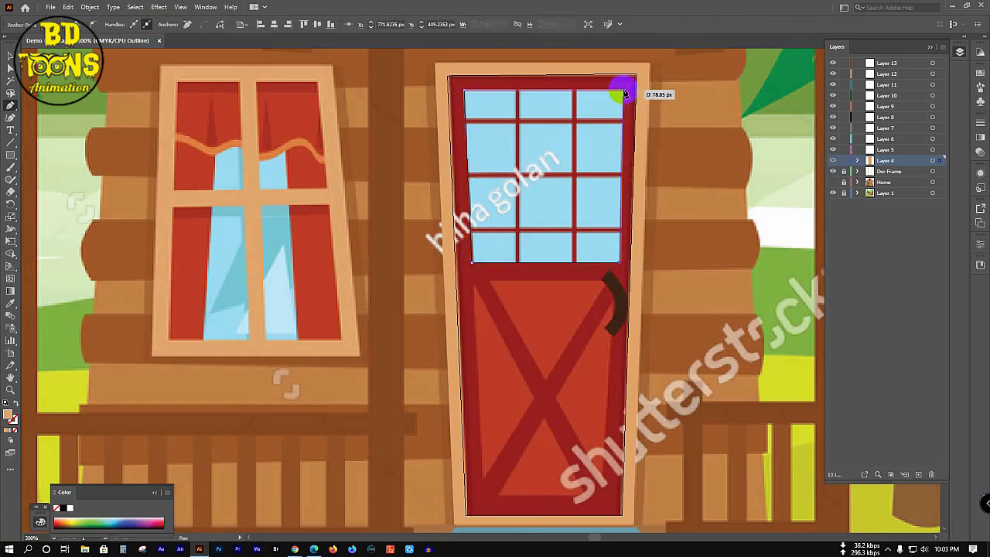
left_click(464, 93)
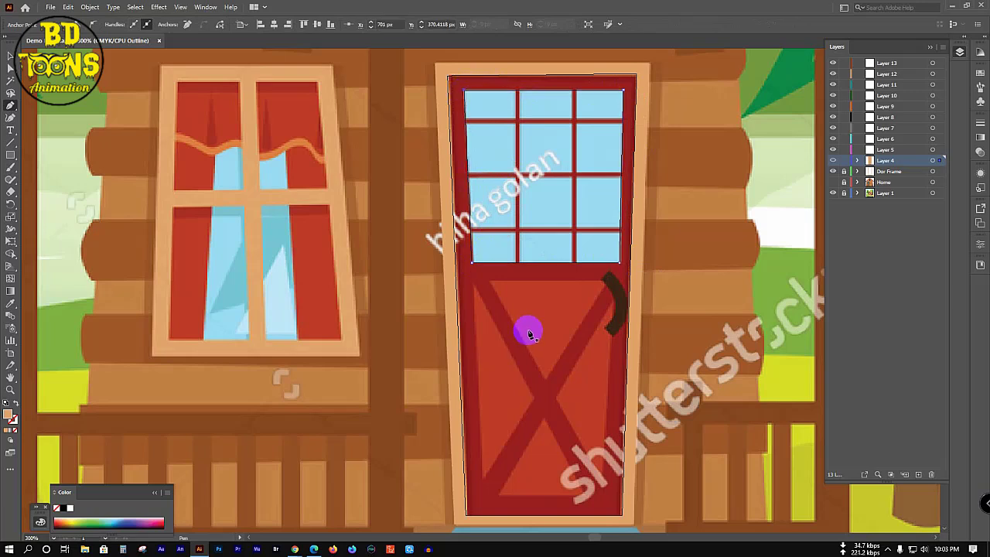
Step: Trace and close the left and top triangular panels between the X-braces
scroll(529, 332, "down", 3)
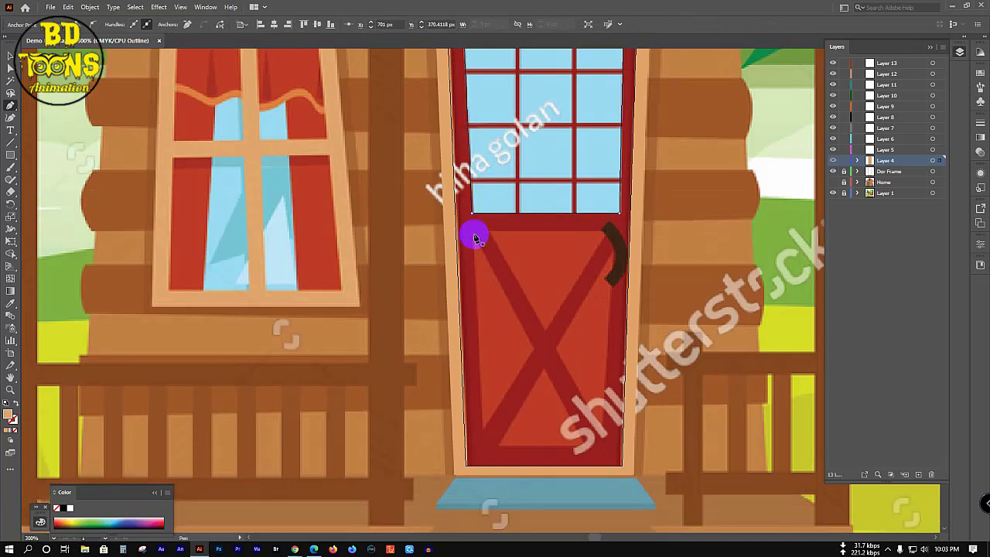
left_click(474, 233)
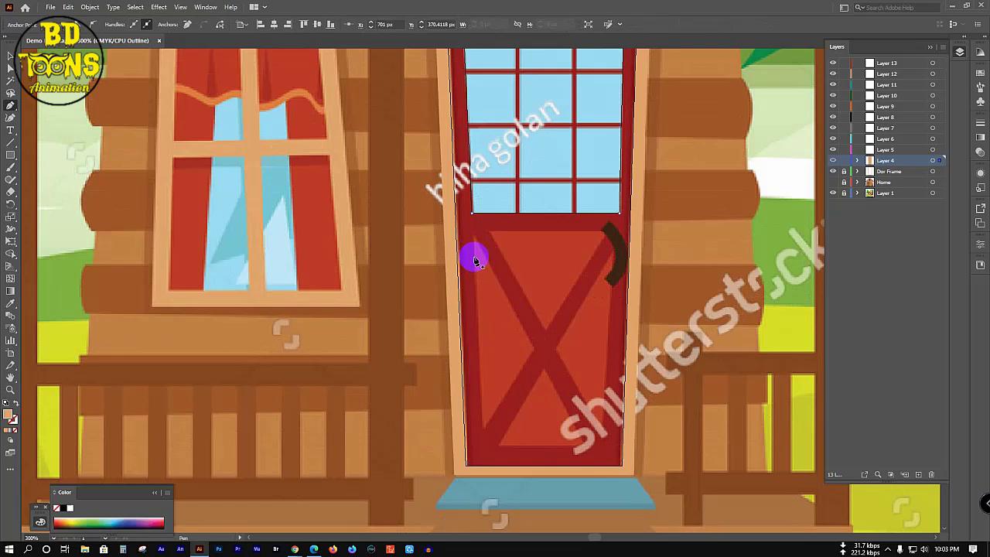
left_click(481, 429)
left_click(535, 349)
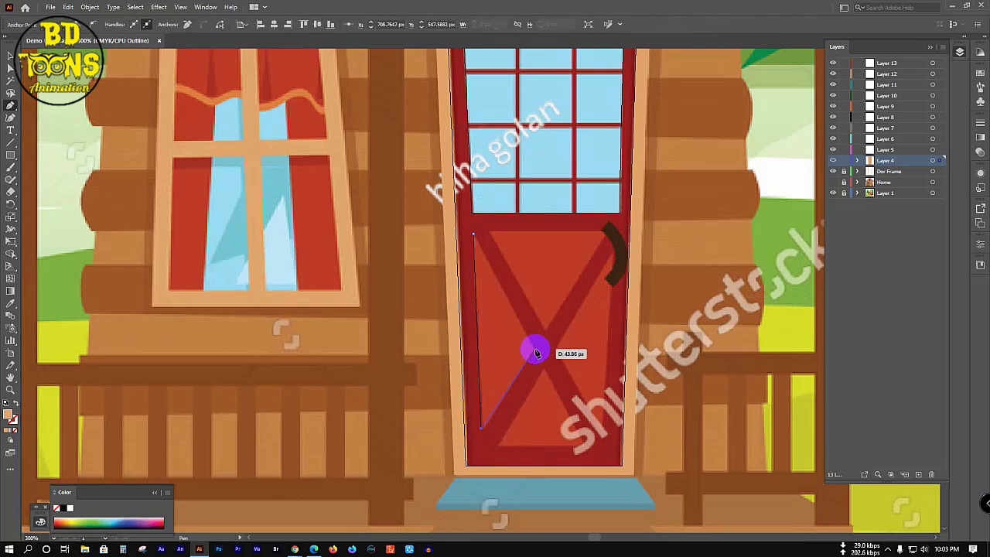
left_click(473, 232)
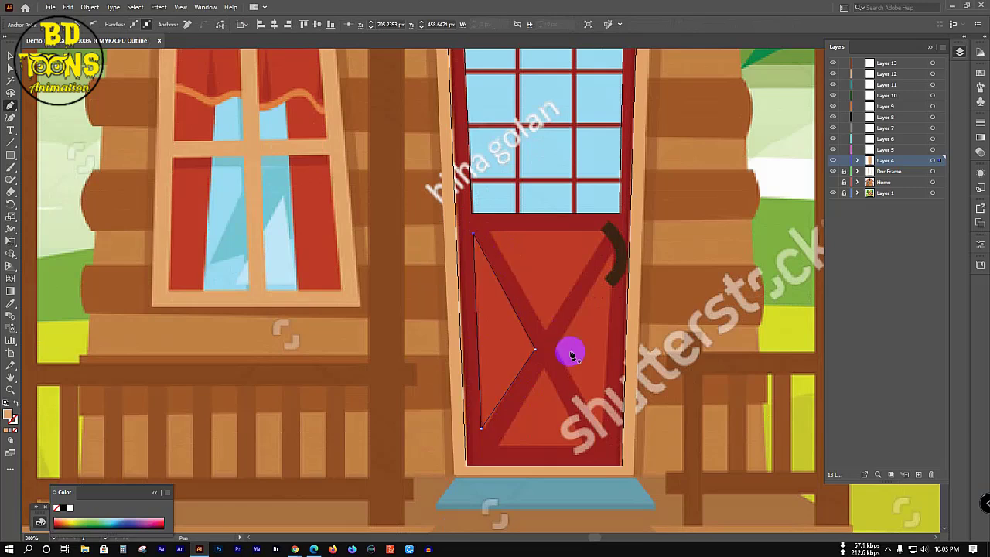
left_click(489, 231)
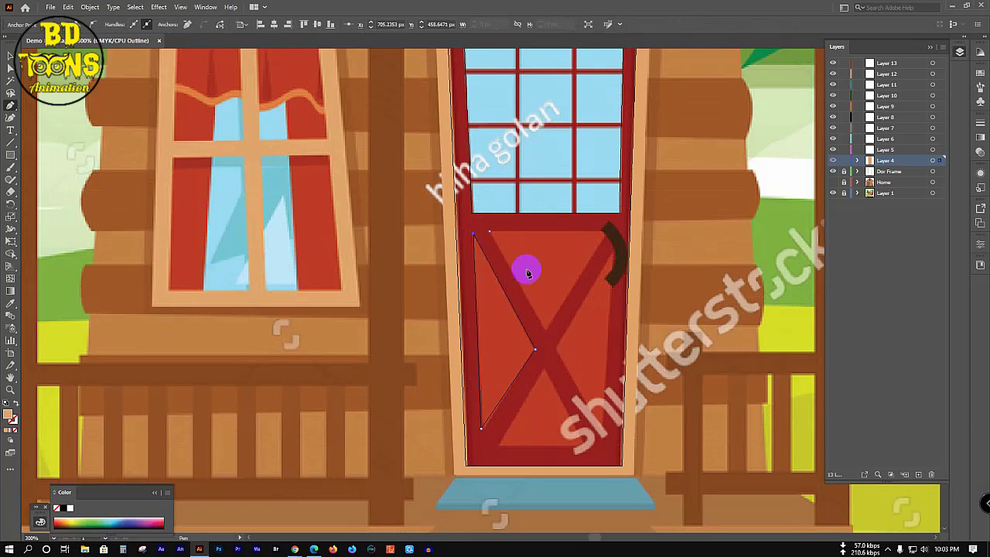
left_click(546, 332)
left_click(607, 230)
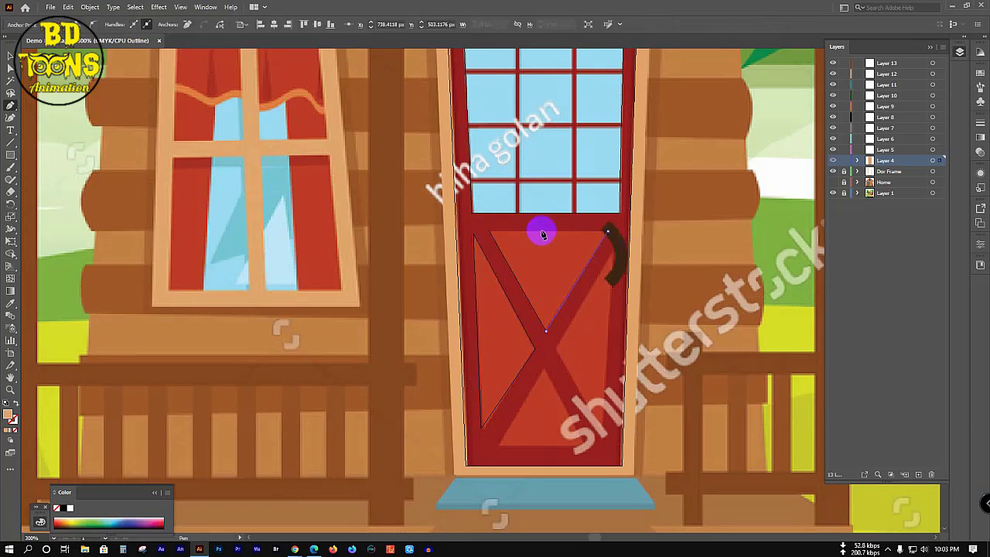
left_click(490, 232)
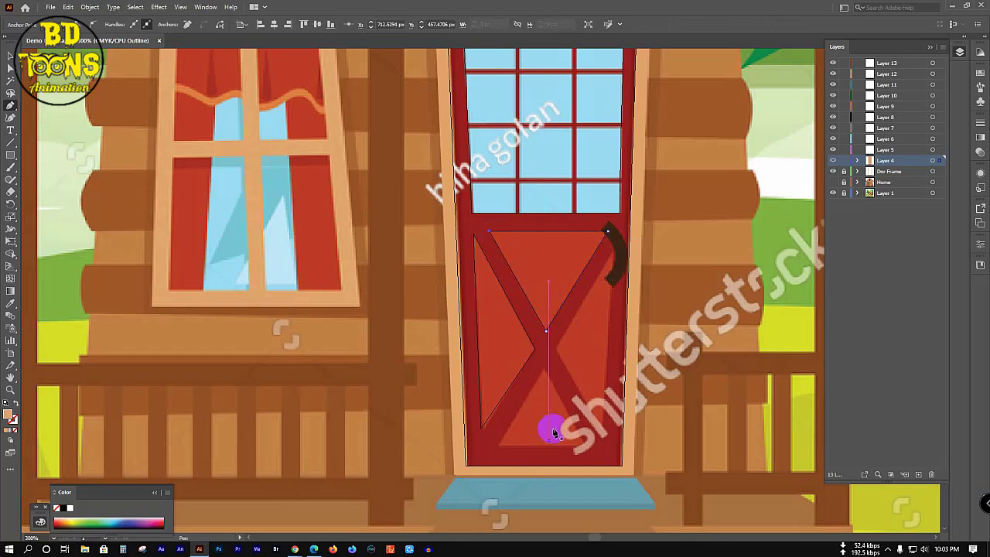
Step: Trace the bottom and right triangular panels, closing the right one at the handle
left_click(499, 446)
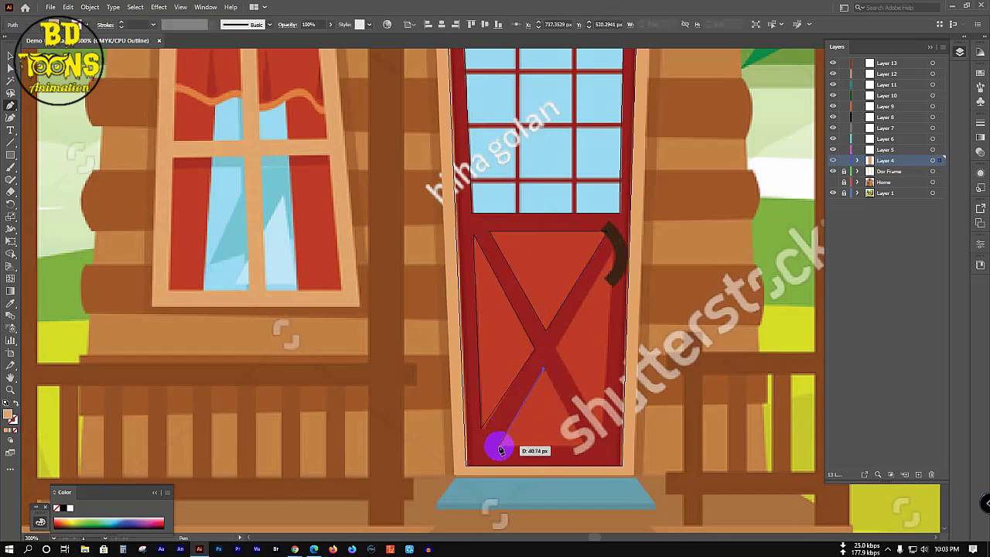
left_click(586, 446)
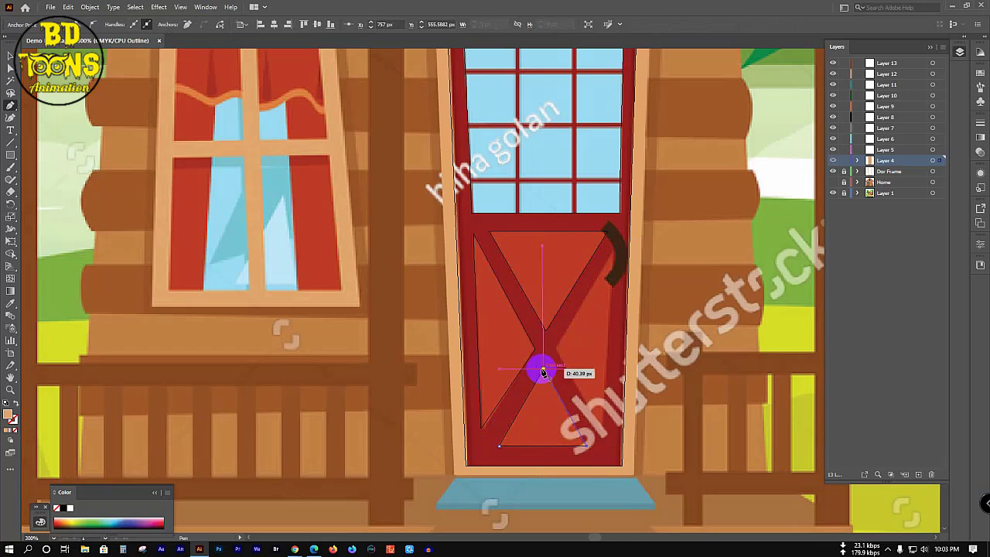
left_click(543, 371)
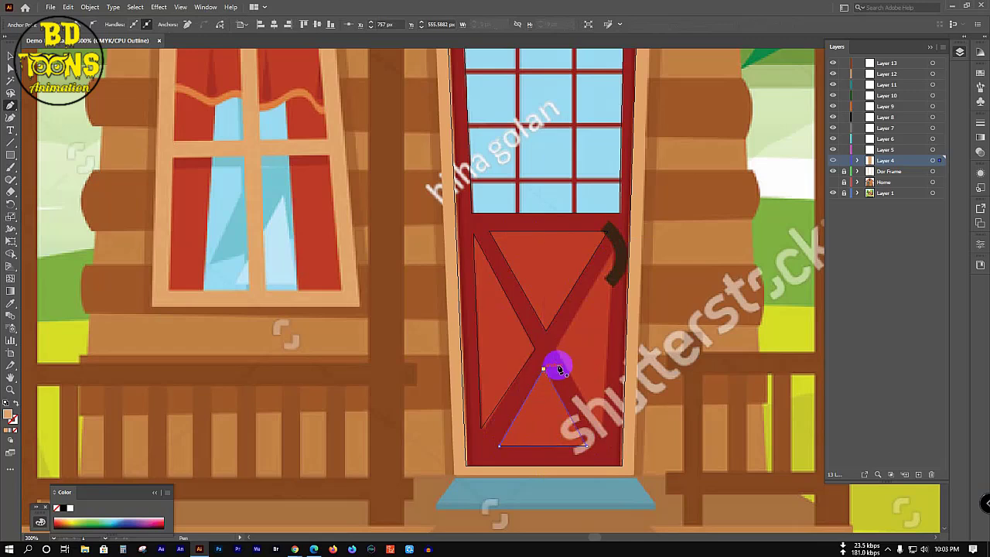
left_click(619, 242)
left_click(554, 350)
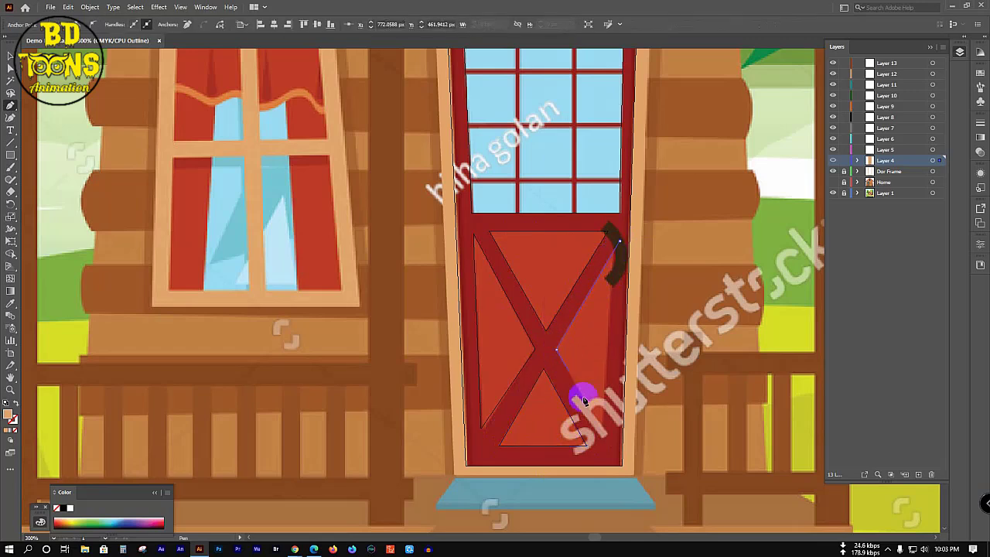
left_click(605, 438)
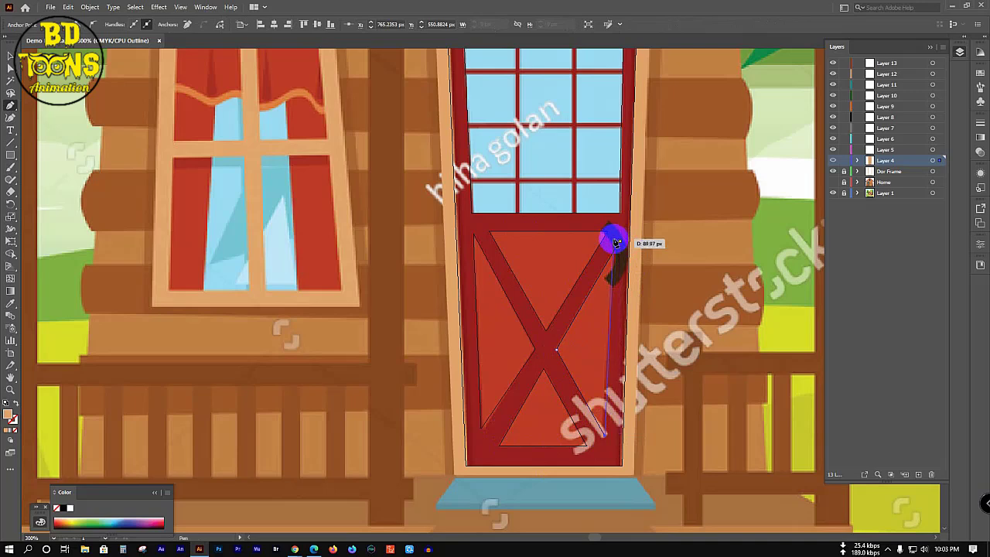
left_click(616, 241)
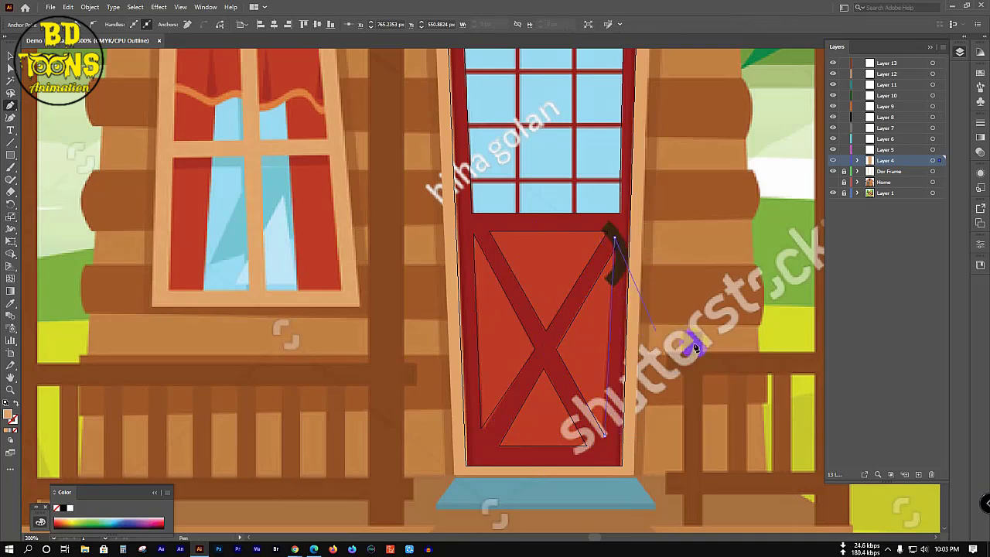
Step: Try cutting a path beside the handle, dismiss the warning, then deselect with Selection
key("c")
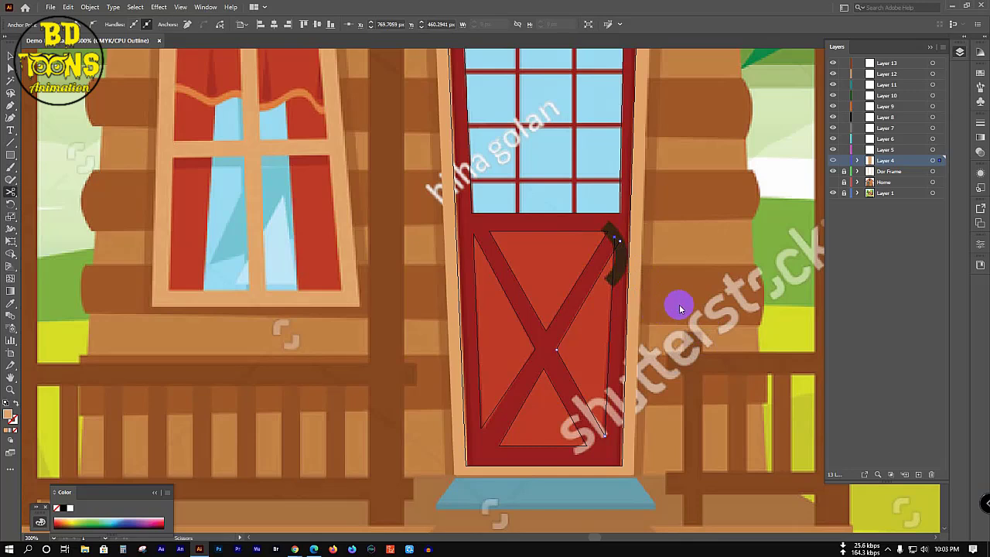
left_click(678, 302)
left_click(600, 290)
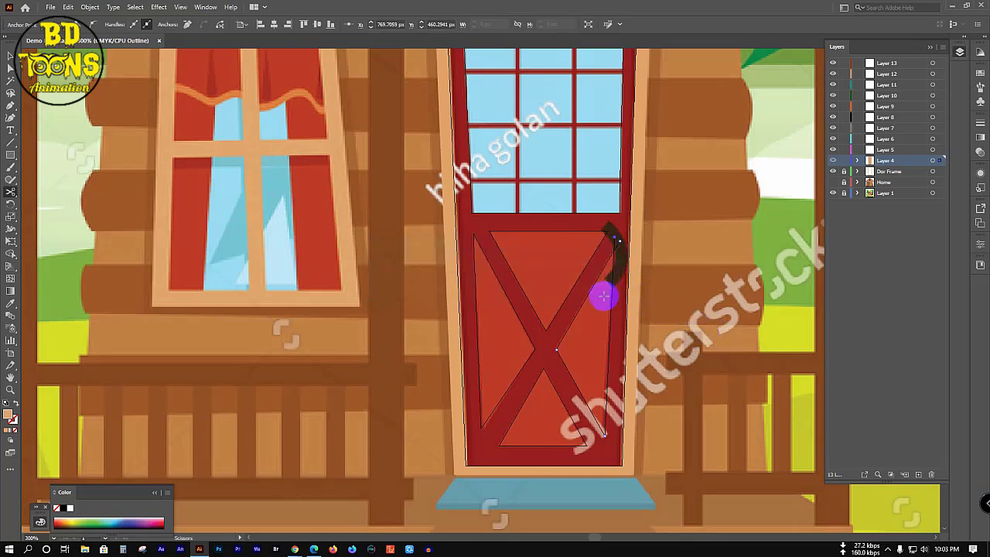
key("v")
left_click(555, 334)
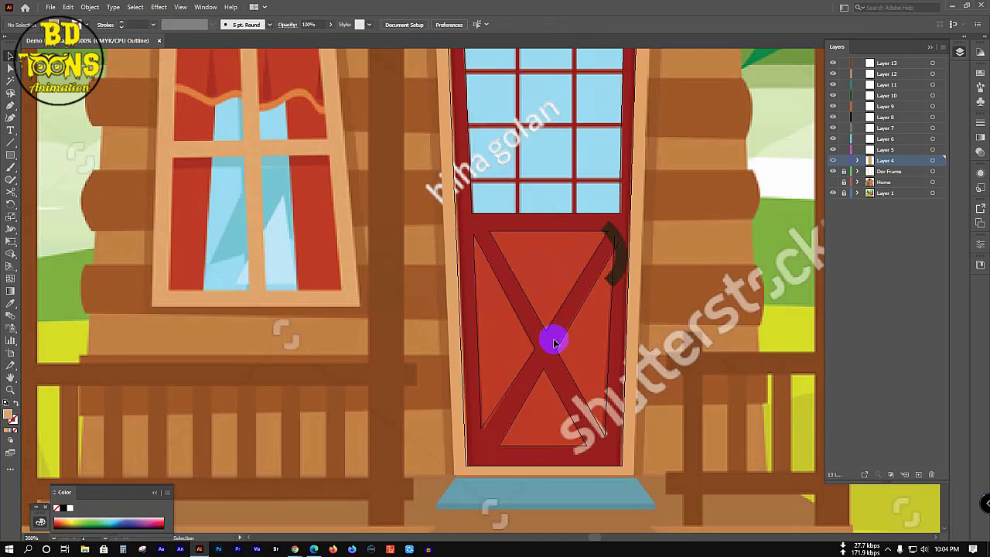
Step: Draw thin rectangles over the window's top, middle and lower crossbars and both vertical muntins
scroll(555, 342, "up", 3)
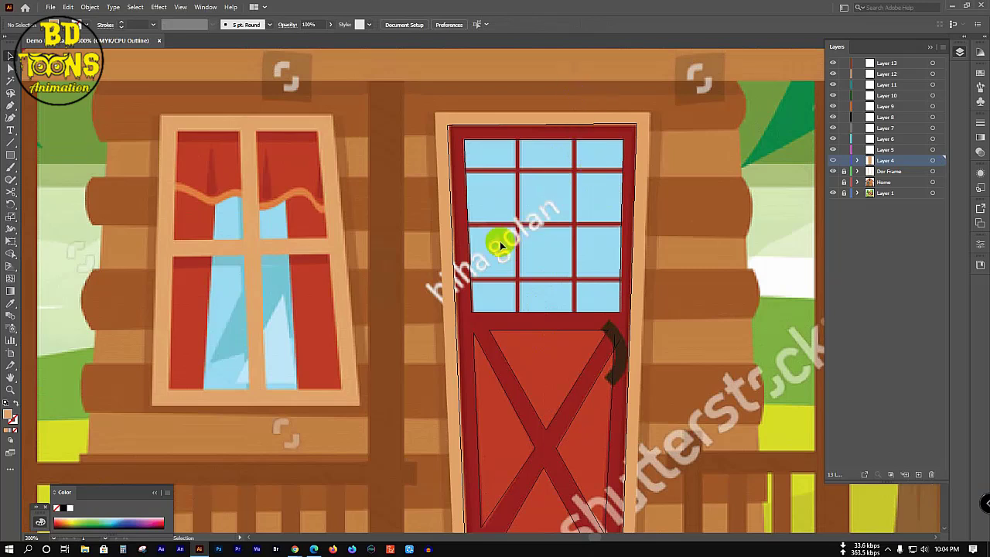
left_click(12, 155)
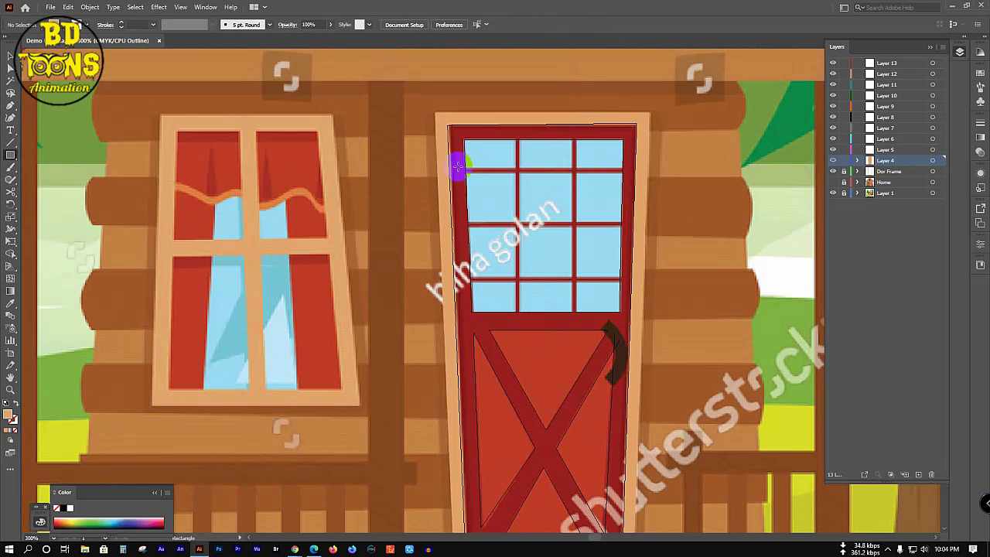
left_click_drag(458, 165, 627, 168)
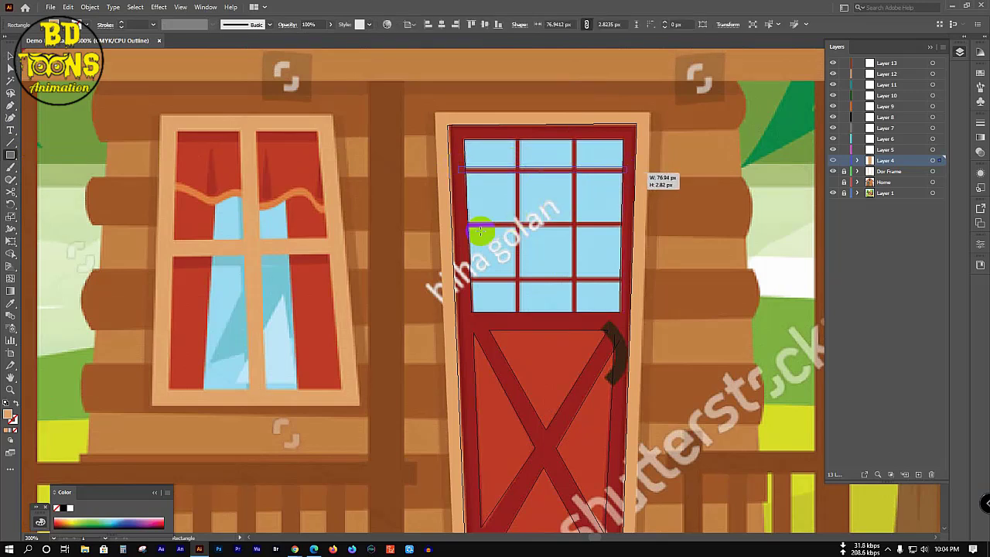
left_click_drag(462, 222, 627, 224)
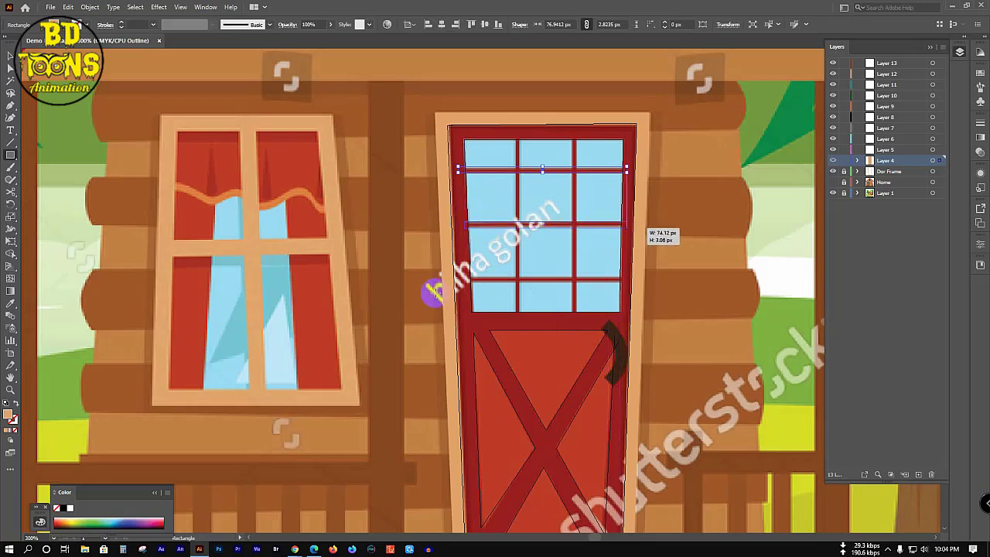
left_click_drag(464, 279, 623, 283)
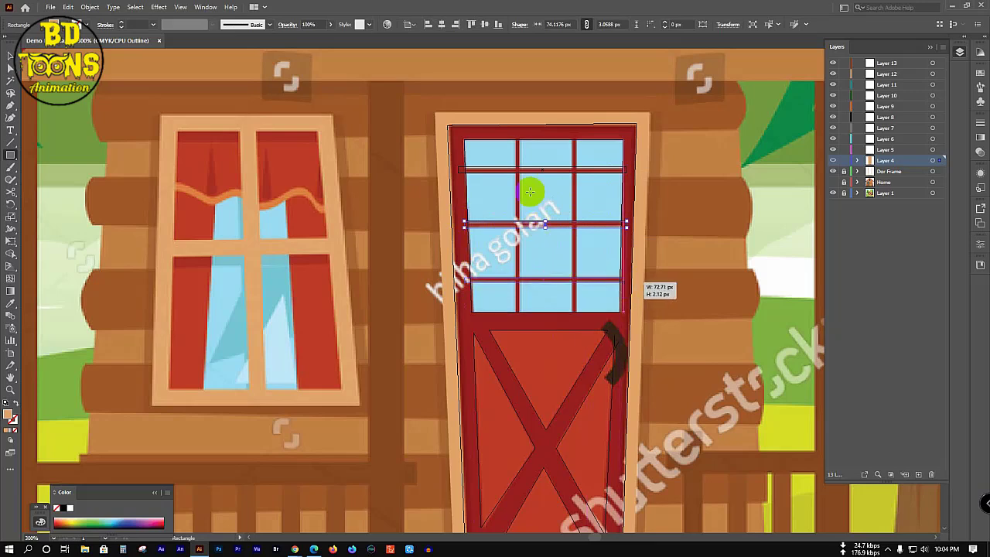
left_click_drag(515, 133, 518, 318)
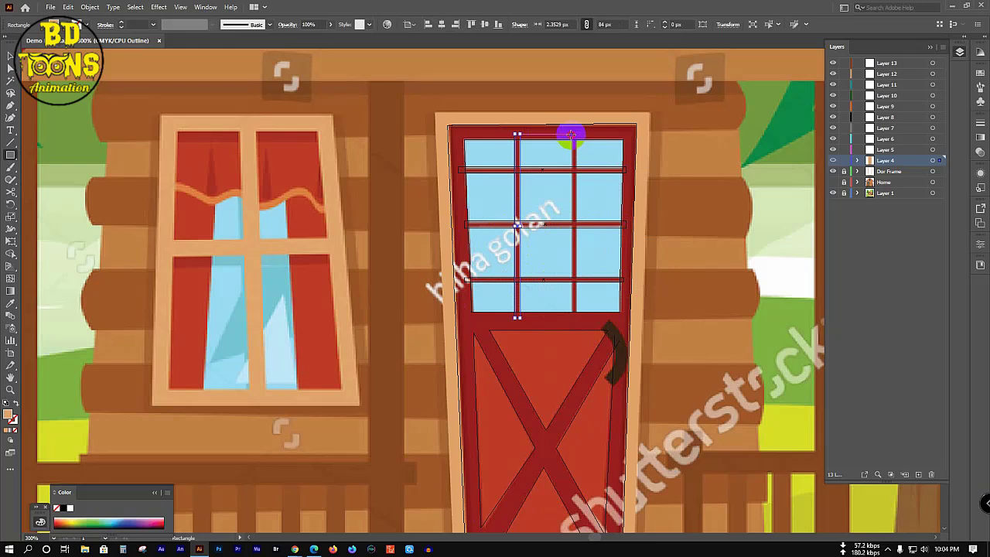
left_click_drag(570, 135, 578, 317)
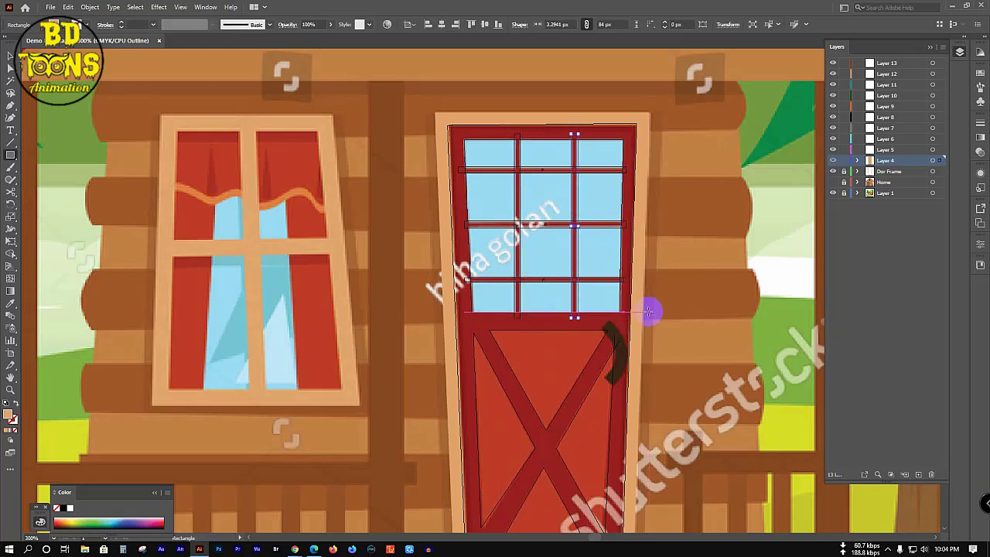
scroll(699, 318, "down", 3)
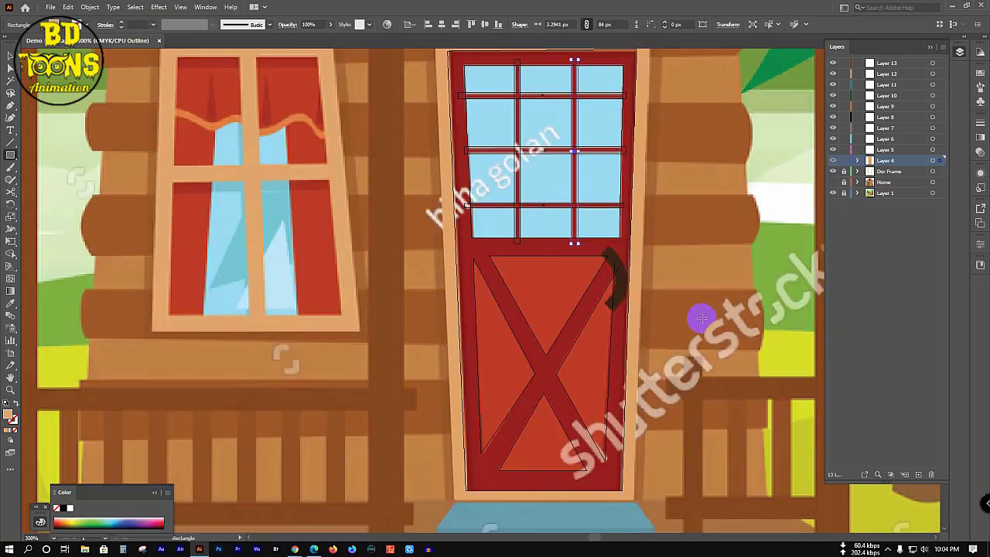
Step: Select all door paths and merge the frame and X-braces with Shape Builder
key("ctrl+a")
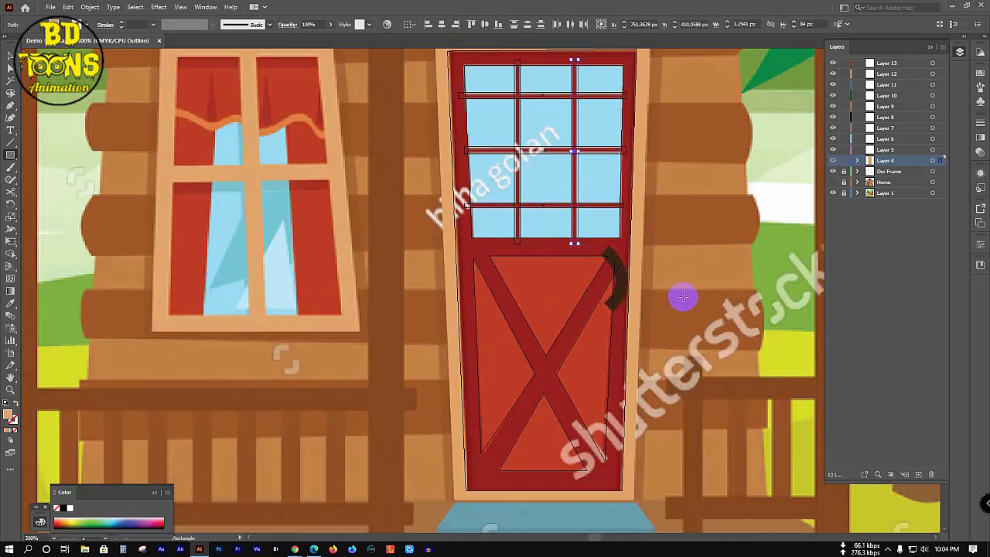
key("shift+m")
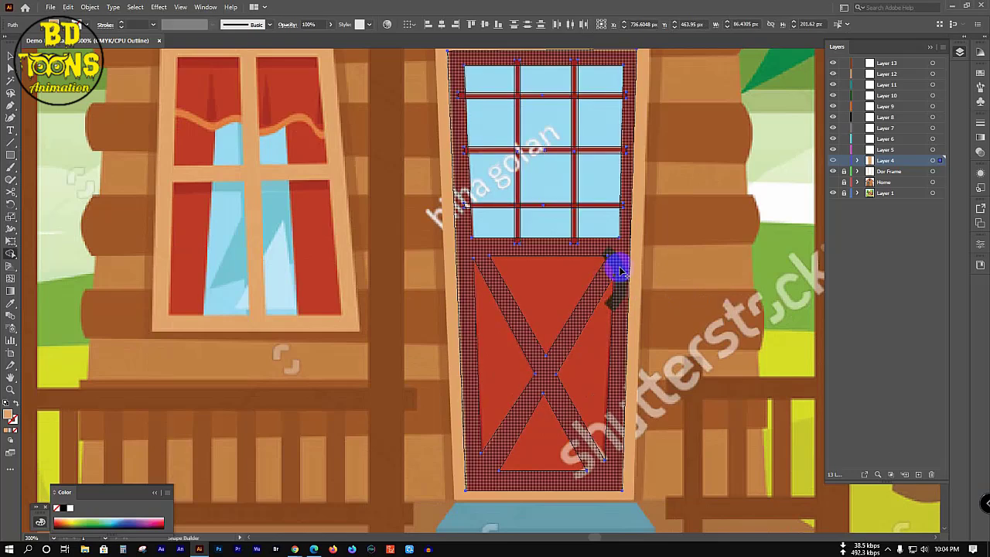
left_click(491, 332)
left_click(584, 378)
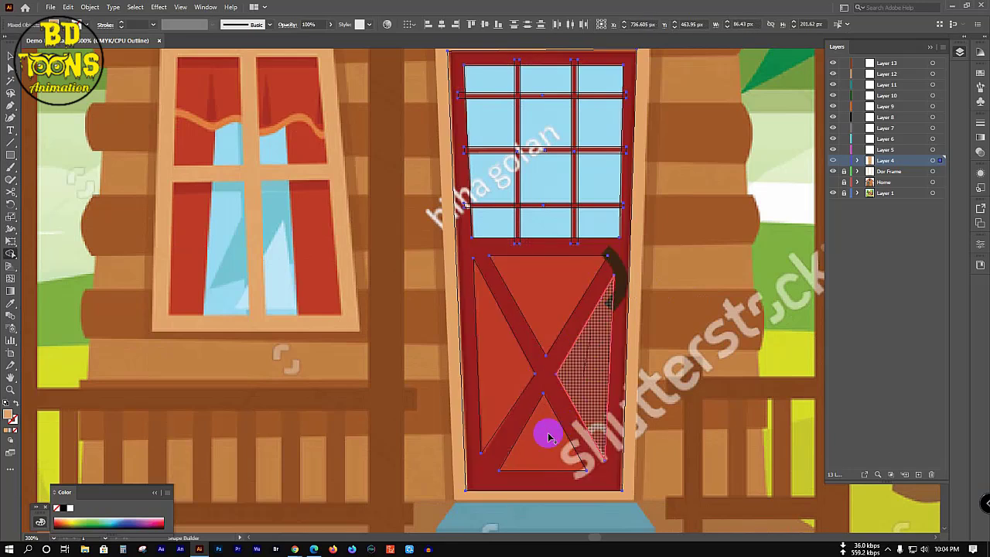
mouse_move(482, 481)
left_mouse_down()
mouse_move(521, 475)
mouse_move(510, 376)
mouse_move(531, 243)
mouse_move(517, 245)
left_mouse_up()
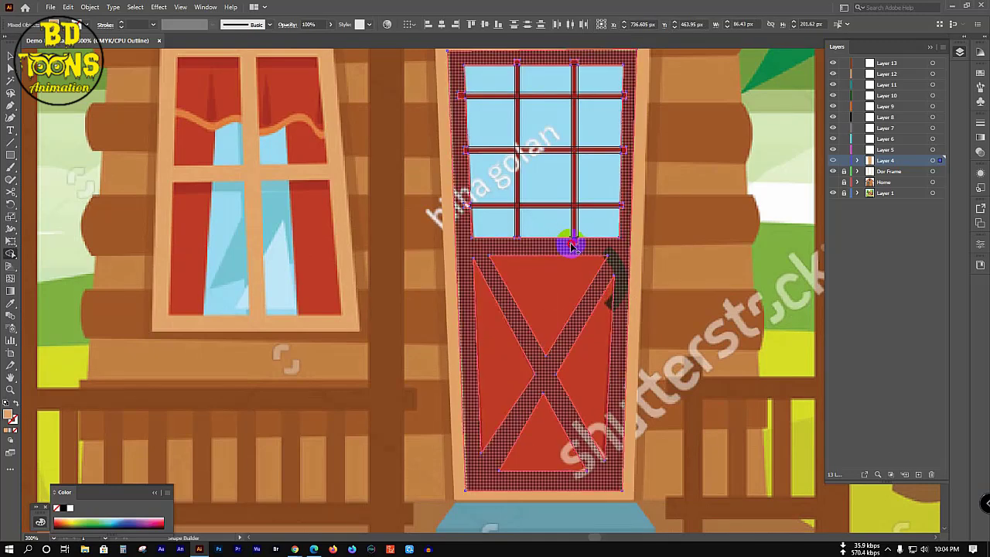
scroll(570, 259, "up", 3)
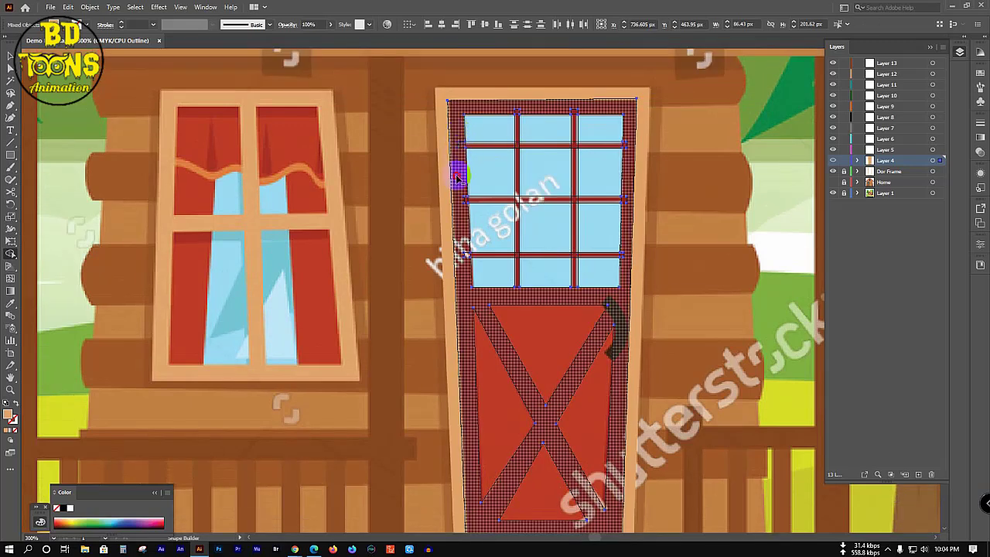
left_click(466, 265)
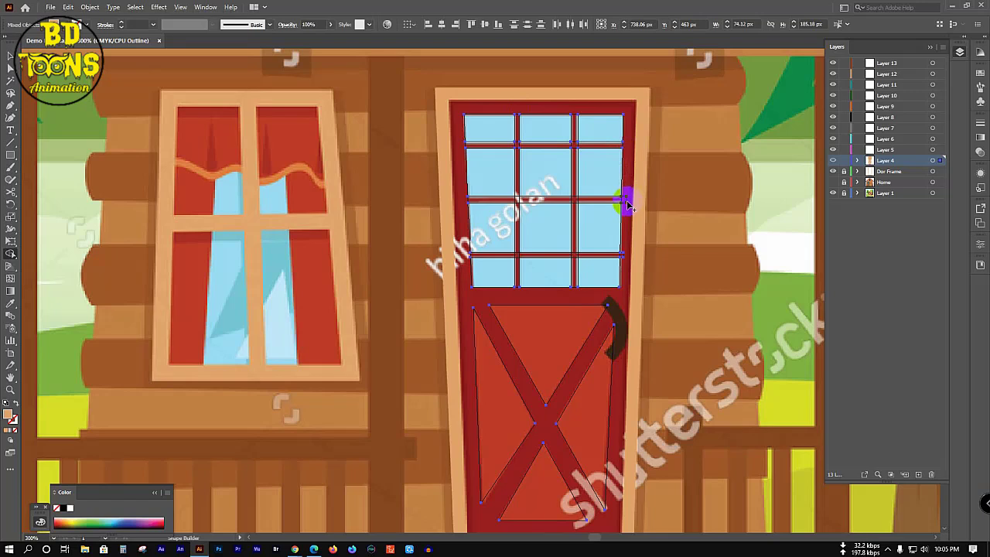
Step: Merge the top, middle and lower muntin bars and their crossings with Shape Builder drags
left_click_drag(627, 203, 629, 241)
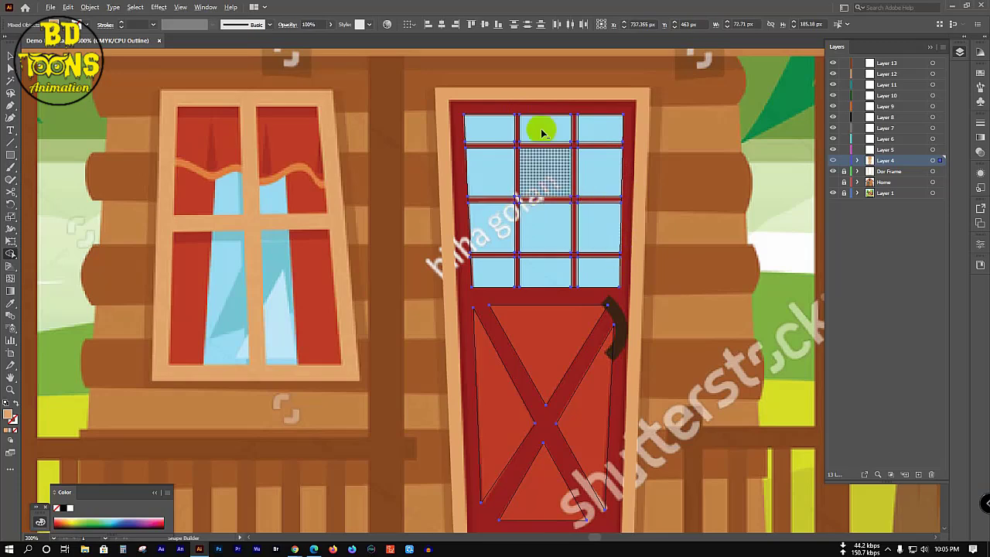
scroll(542, 133, "up", 3)
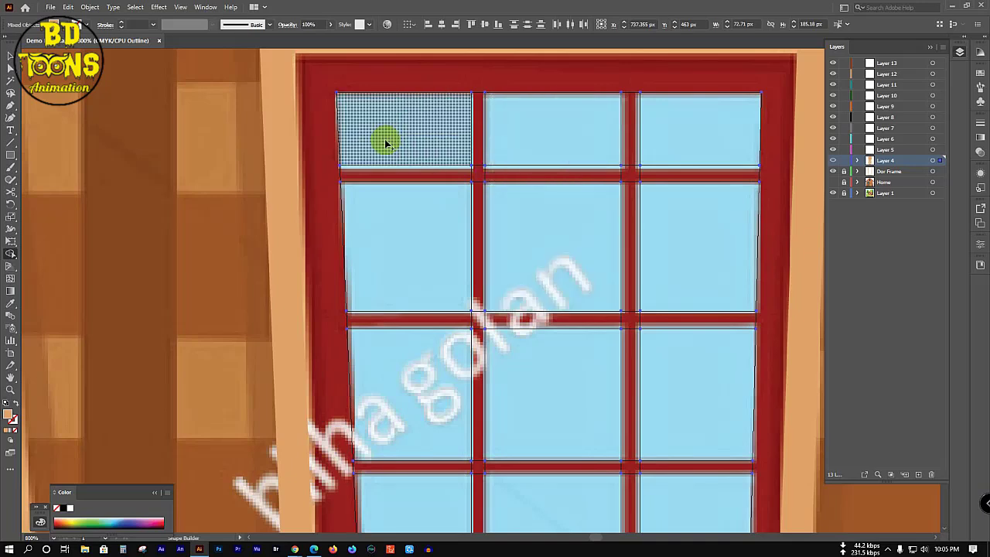
mouse_move(457, 176)
left_mouse_down()
mouse_move(481, 168)
mouse_move(478, 193)
mouse_move(629, 170)
mouse_move(630, 160)
mouse_move(625, 187)
mouse_move(638, 168)
mouse_move(657, 174)
mouse_move(629, 173)
mouse_move(641, 177)
left_mouse_up()
key("space")
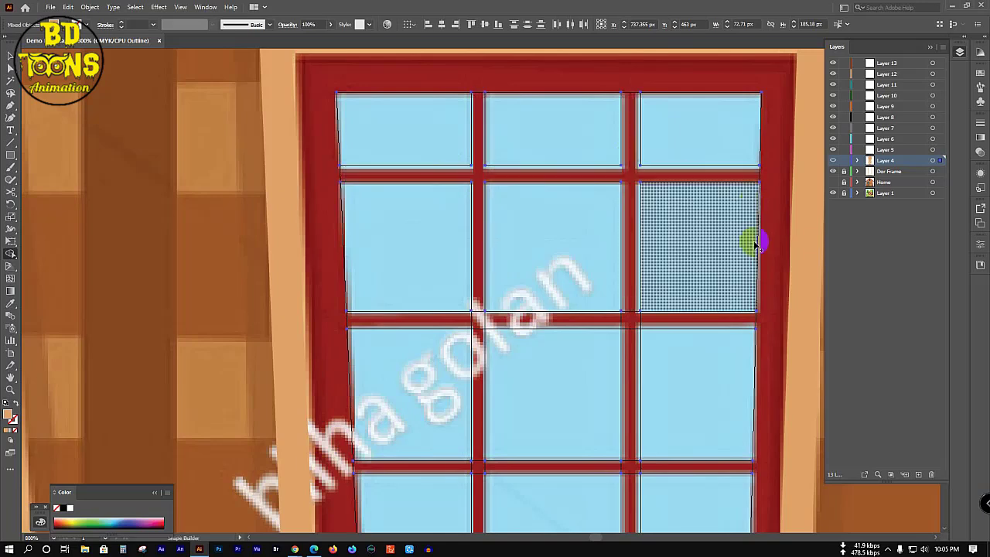
mouse_move(611, 325)
left_mouse_down()
mouse_move(629, 331)
mouse_move(652, 314)
mouse_move(654, 323)
mouse_move(647, 317)
left_mouse_up()
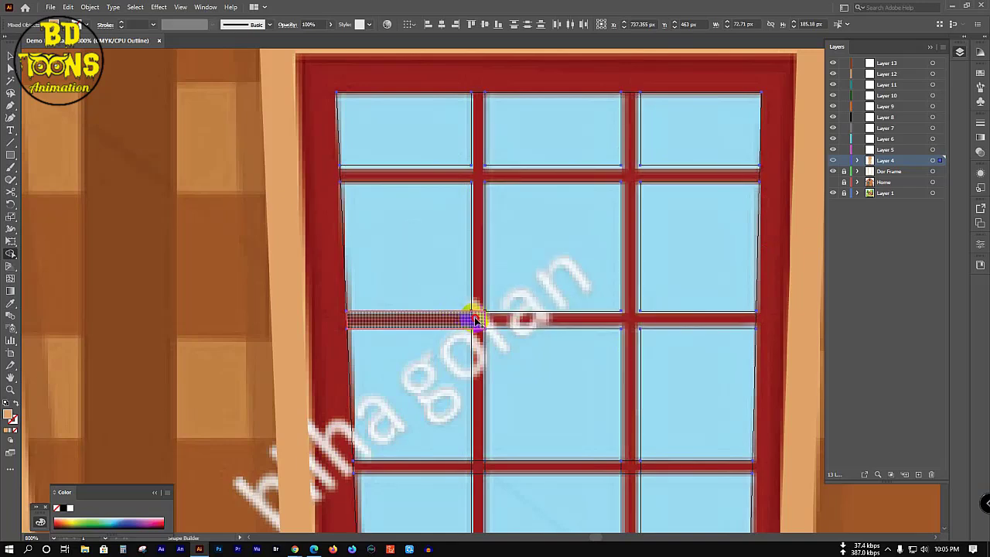
left_click_drag(475, 319, 497, 352)
scroll(497, 348, "down", 5)
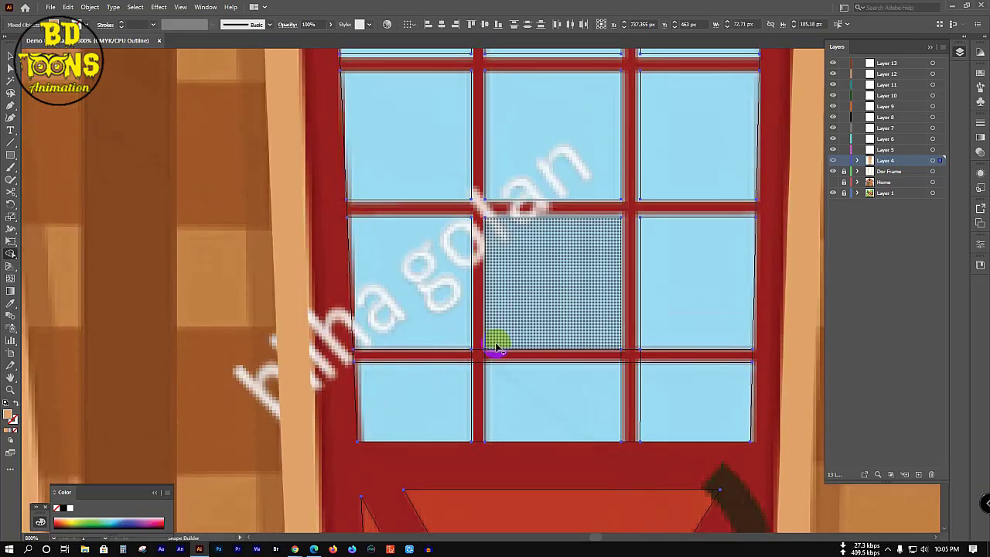
mouse_move(479, 310)
left_mouse_down()
mouse_move(464, 311)
mouse_move(477, 305)
mouse_move(469, 294)
mouse_move(473, 316)
mouse_move(490, 308)
left_mouse_up()
mouse_move(506, 305)
left_mouse_down()
mouse_move(634, 314)
mouse_move(613, 310)
mouse_move(622, 308)
mouse_move(628, 327)
mouse_move(646, 310)
left_mouse_up()
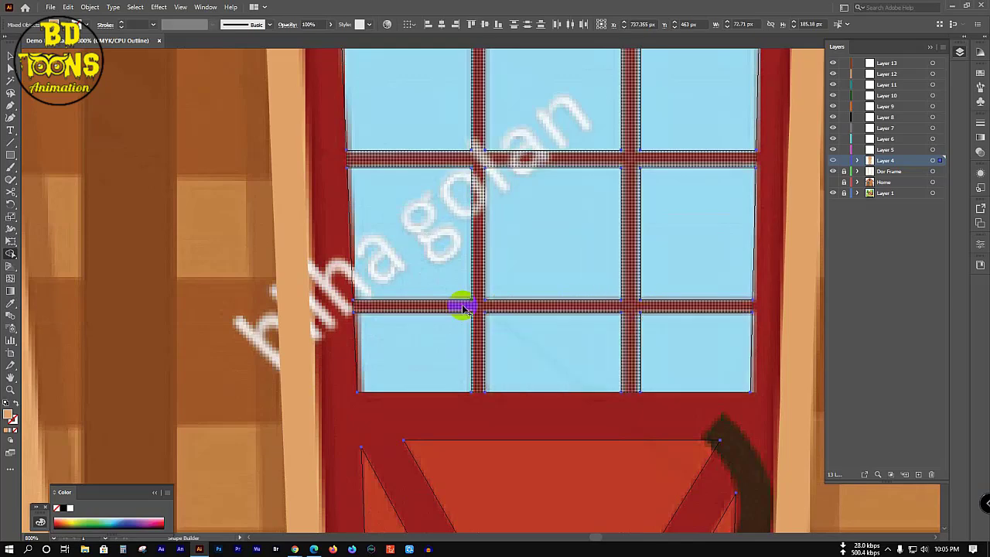
Step: Check that each window pane, top through bottom rows, remains a separate shape
scroll(459, 305, "up", 3)
scroll(461, 303, "up", 2)
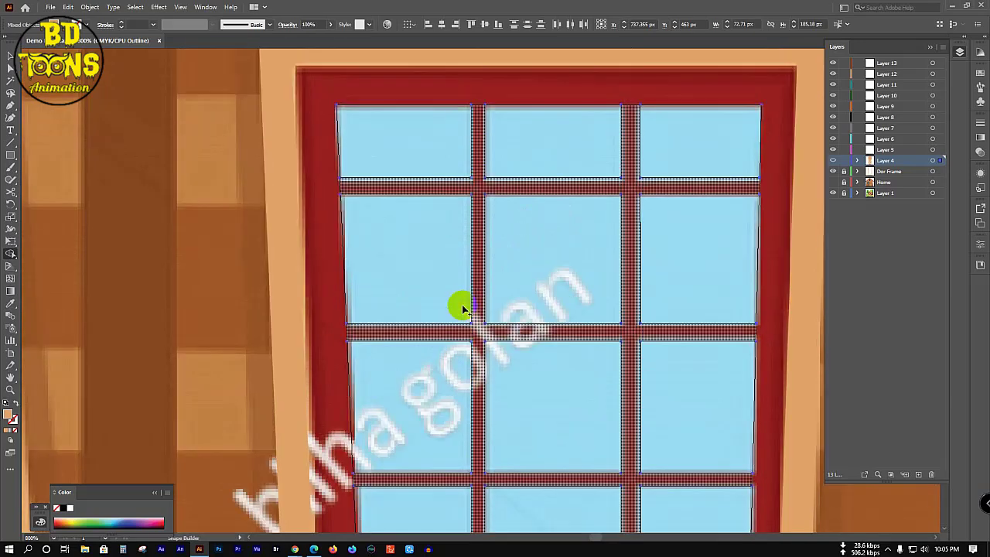
left_click_drag(379, 149, 454, 149)
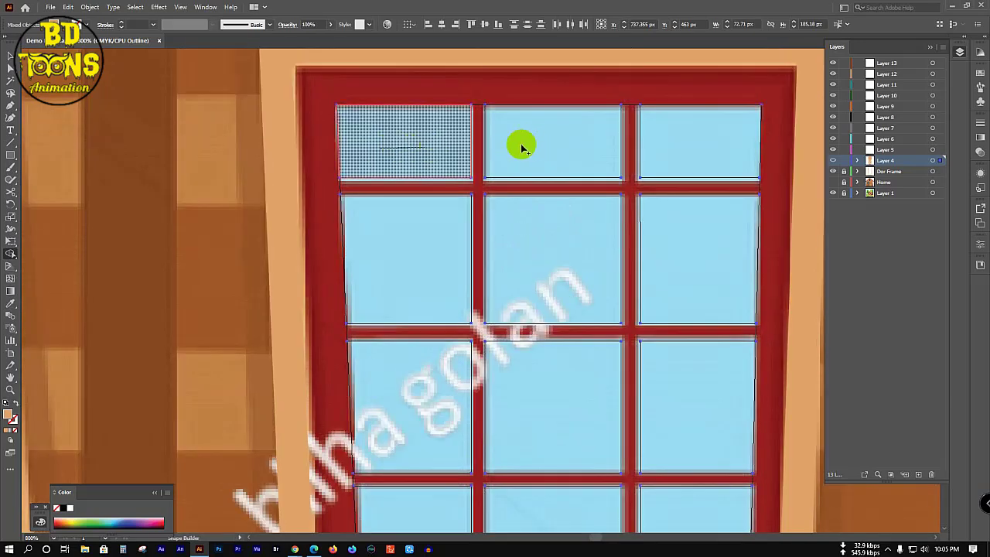
left_click_drag(519, 146, 602, 147)
left_click_drag(666, 145, 709, 151)
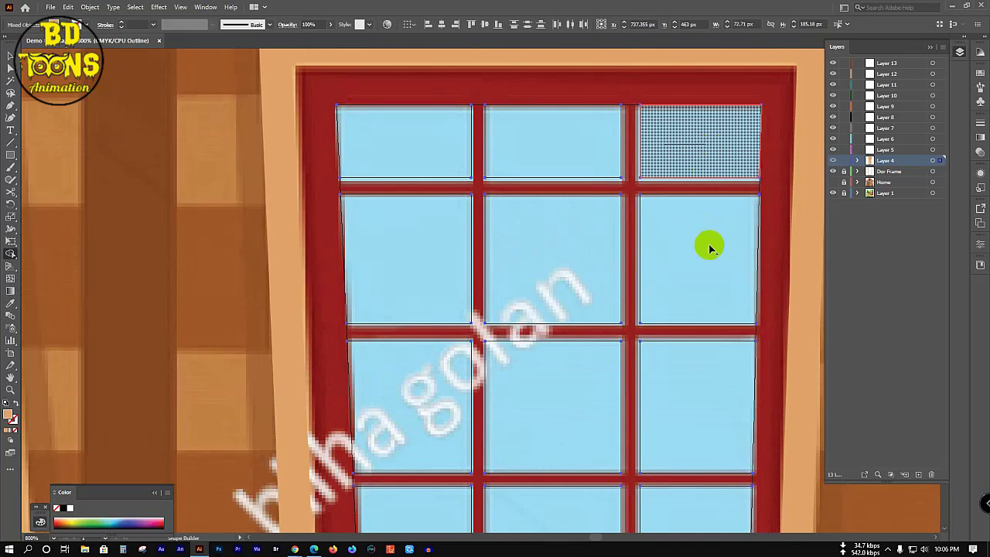
left_click_drag(526, 282, 530, 289)
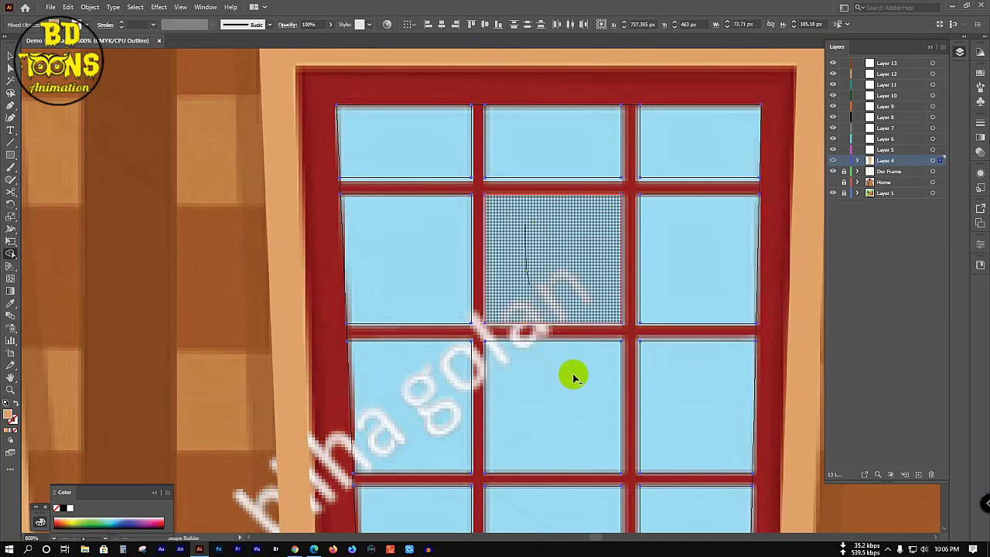
left_click_drag(570, 375, 537, 413)
left_click_drag(415, 371, 420, 394)
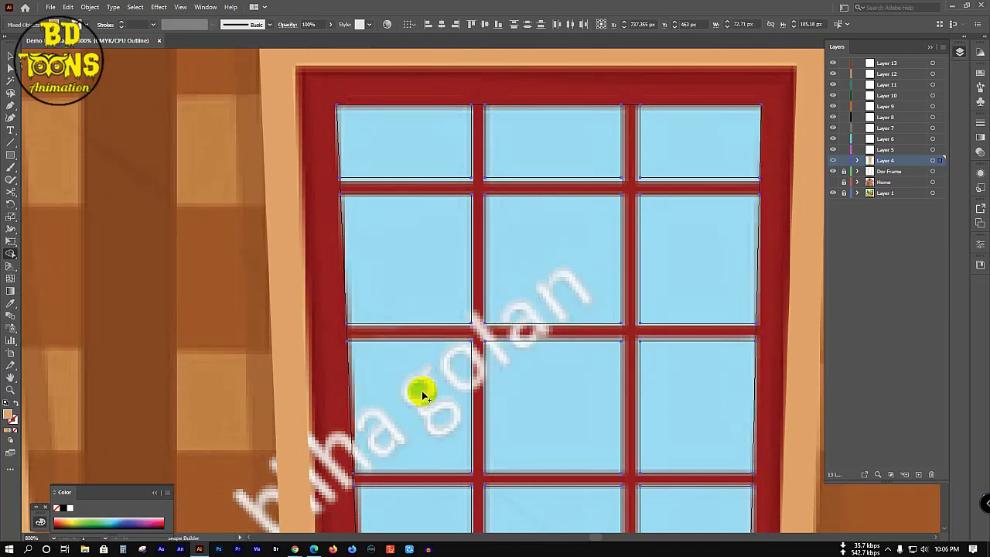
scroll(418, 387, "down", 3)
left_click(467, 418)
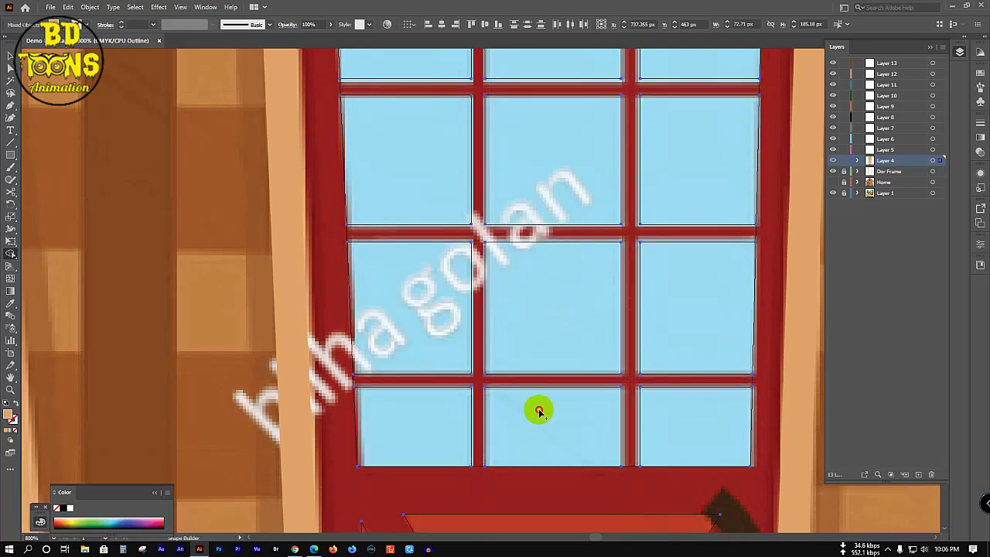
left_click(703, 420)
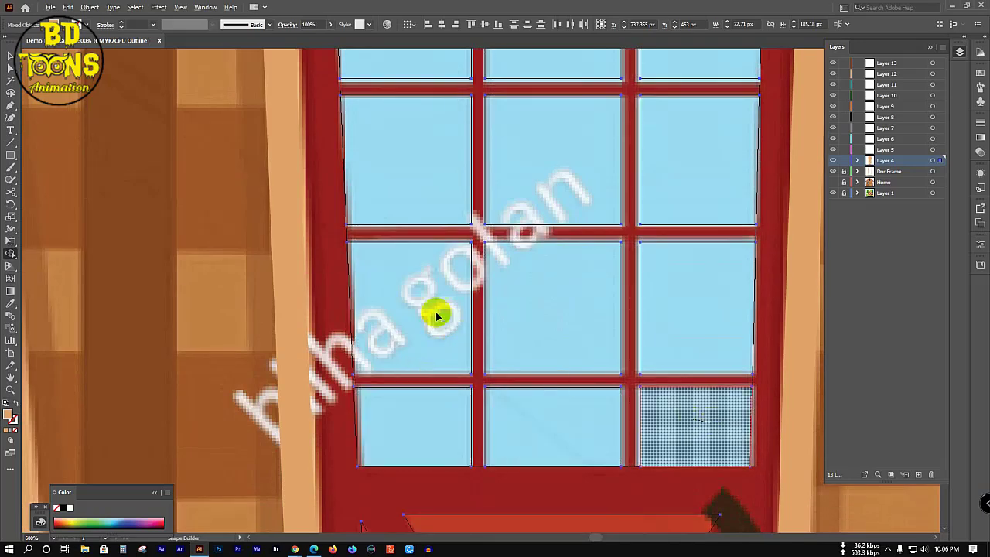
scroll(437, 317, "down", 5)
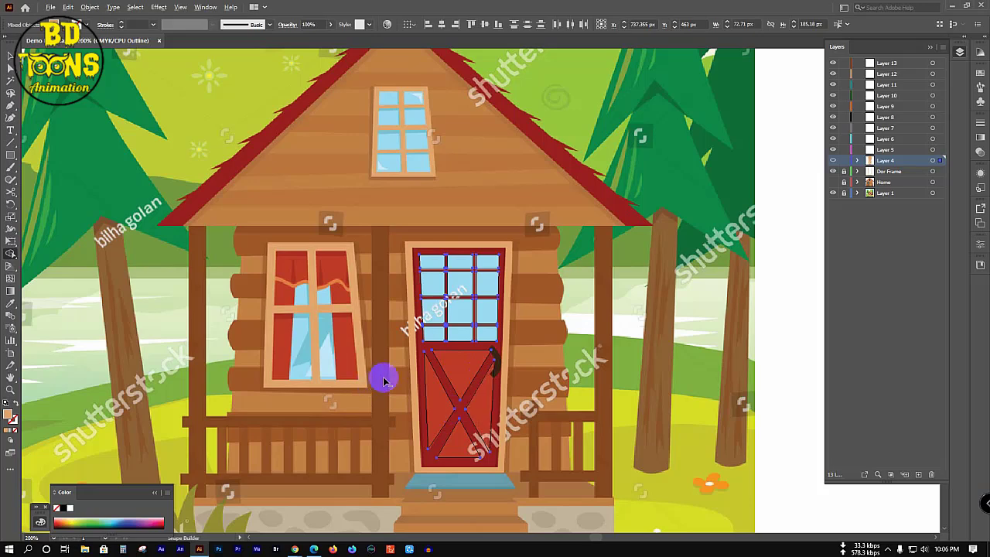
scroll(380, 375, "up", 1)
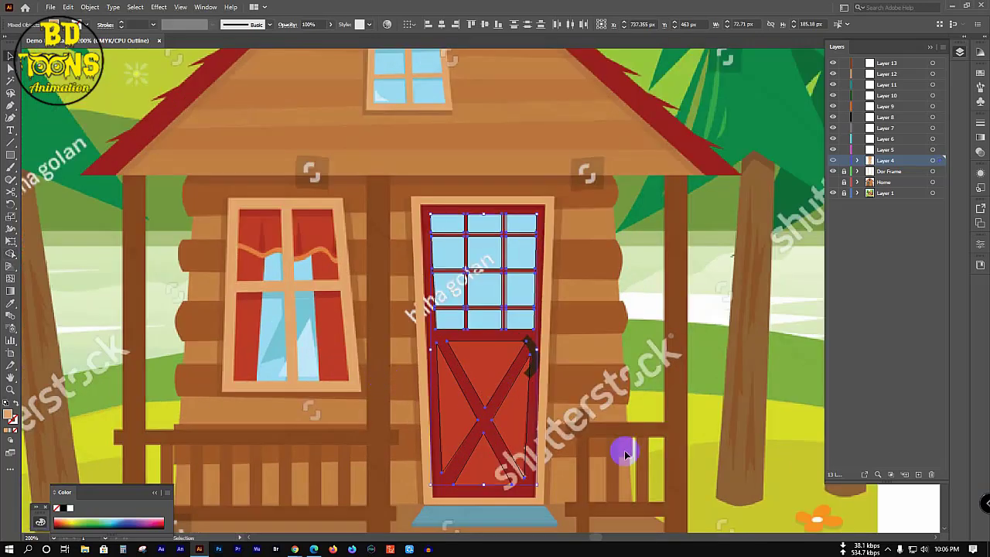
left_click(615, 495, "ctrl")
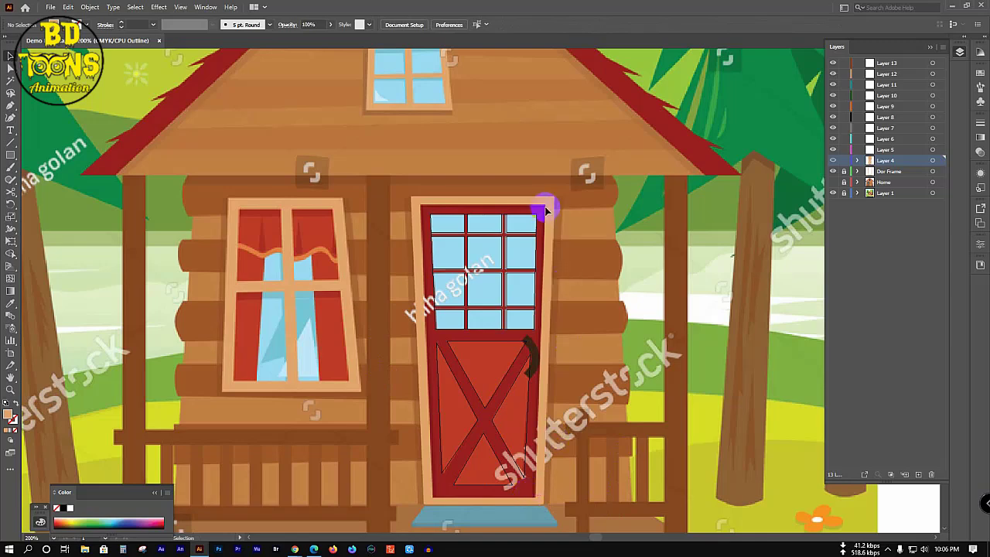
scroll(529, 526, "up", 2)
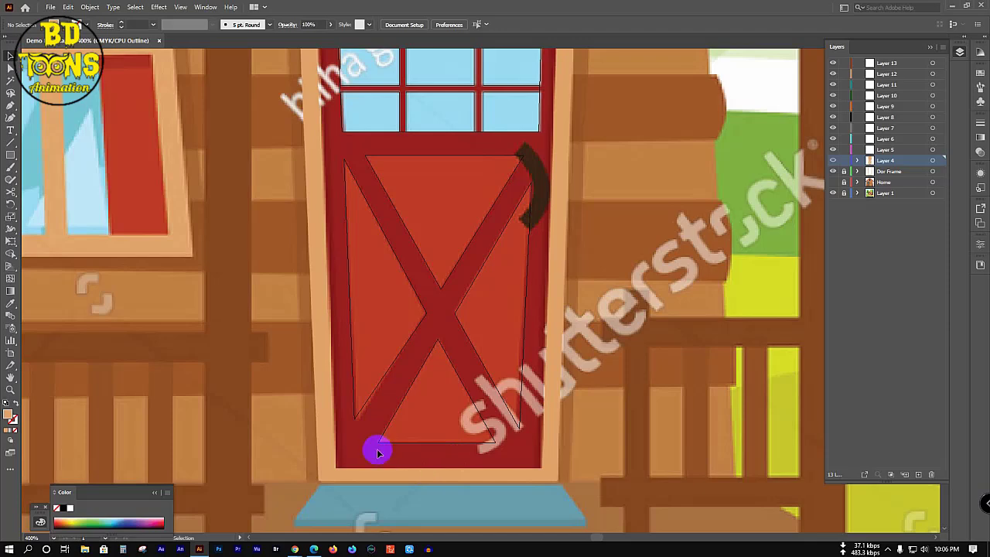
scroll(340, 429, "down", 2)
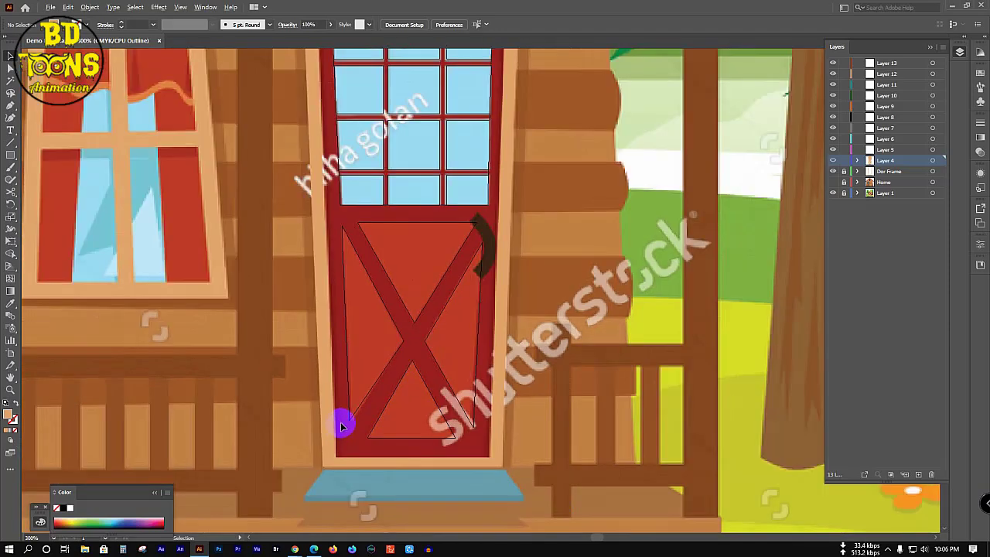
scroll(424, 299, "up", 1)
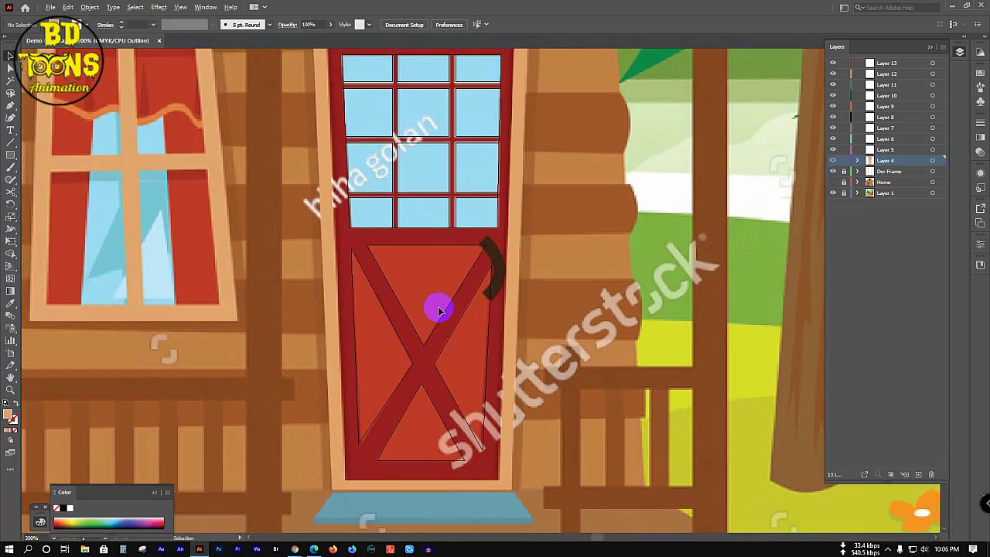
scroll(438, 311, "down", 2)
scroll(422, 298, "up", 1)
Step: Trace a closed four-corner Pen path over the whole door outline
key("p")
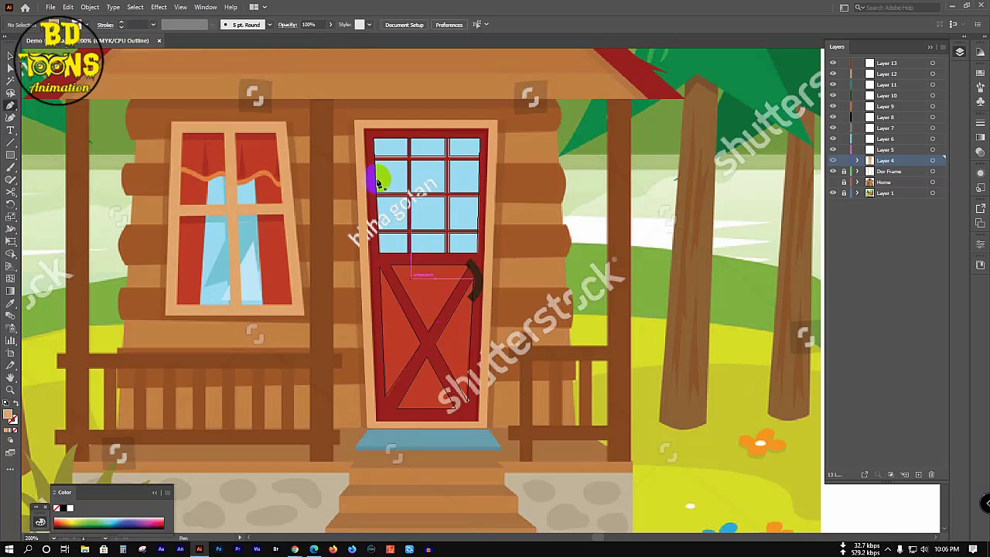
left_click(363, 129)
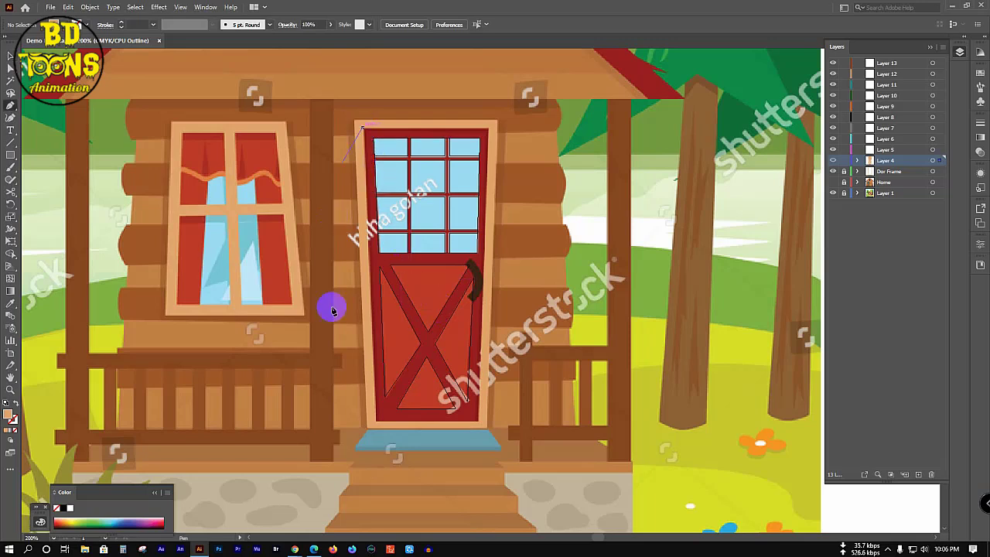
left_click(376, 424)
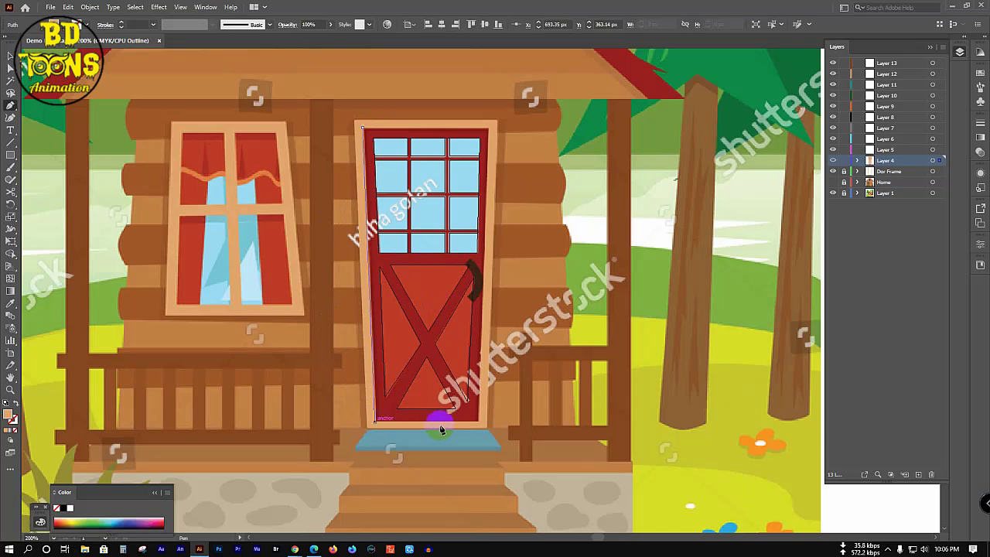
left_click(479, 422)
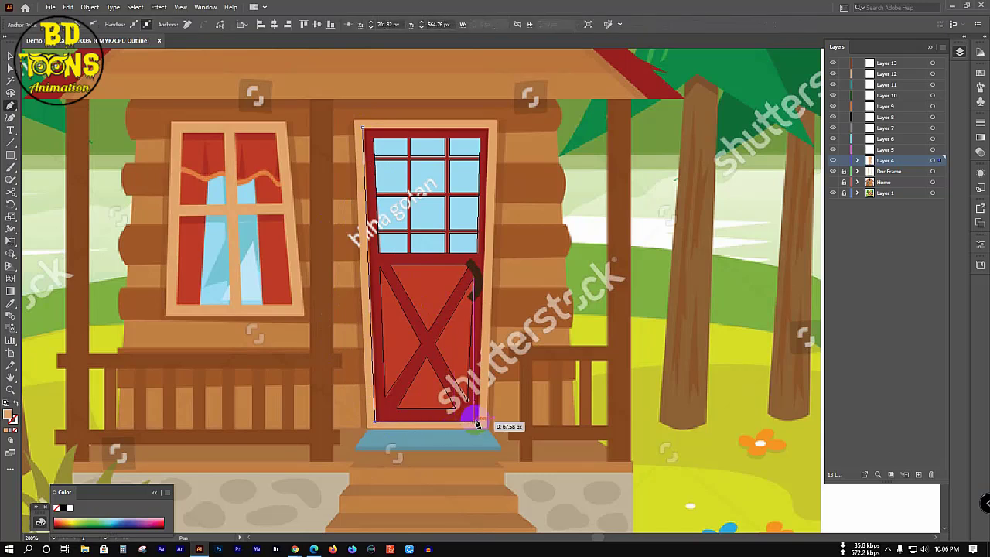
left_click(487, 128)
left_click(364, 130)
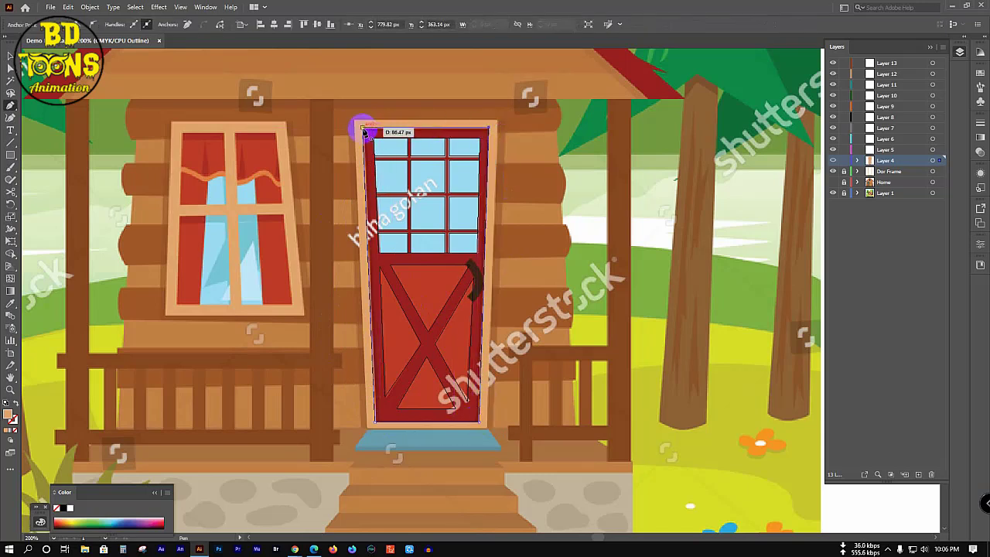
left_click(434, 435)
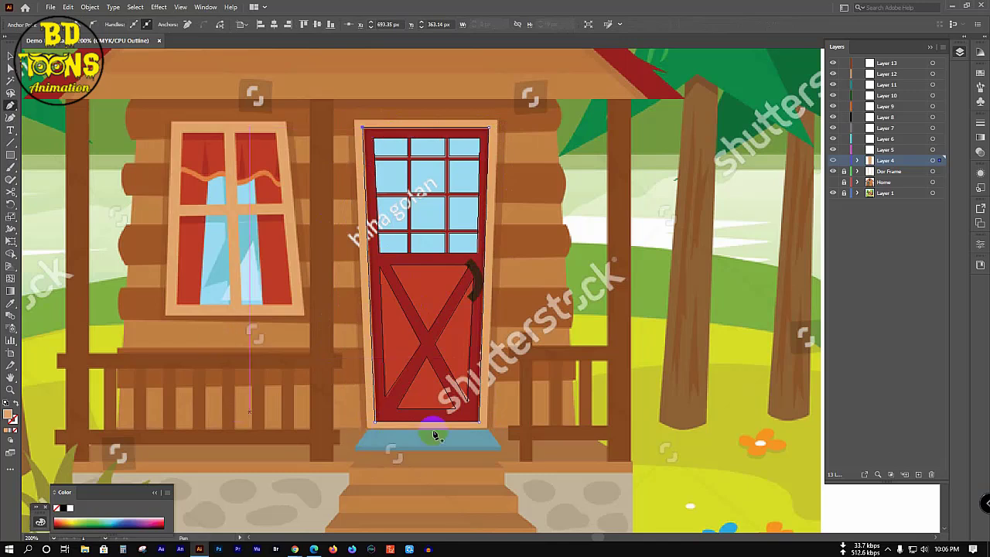
key("v")
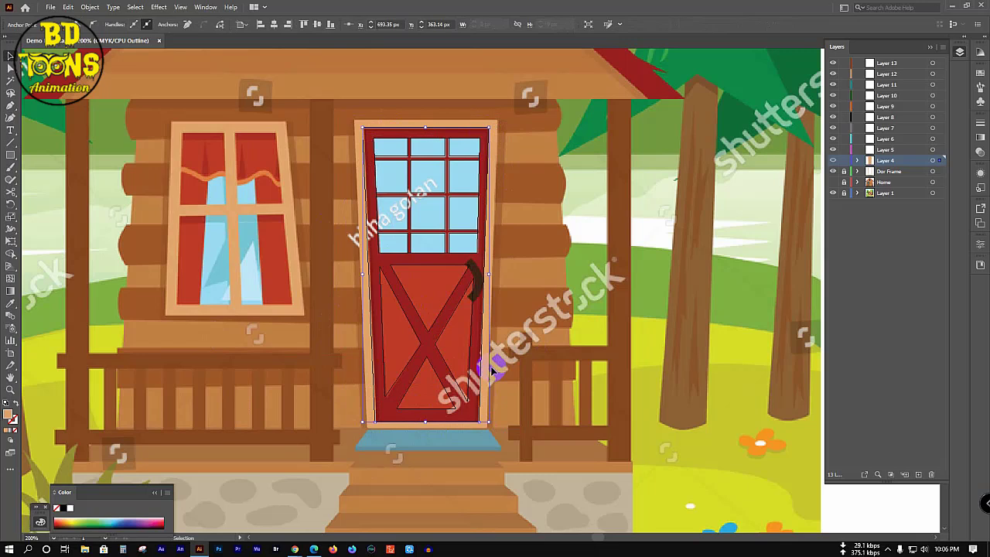
Step: Fill the door backing with the beige frame colour and show Layer 4 in Preview
key("i")
left_click(387, 313)
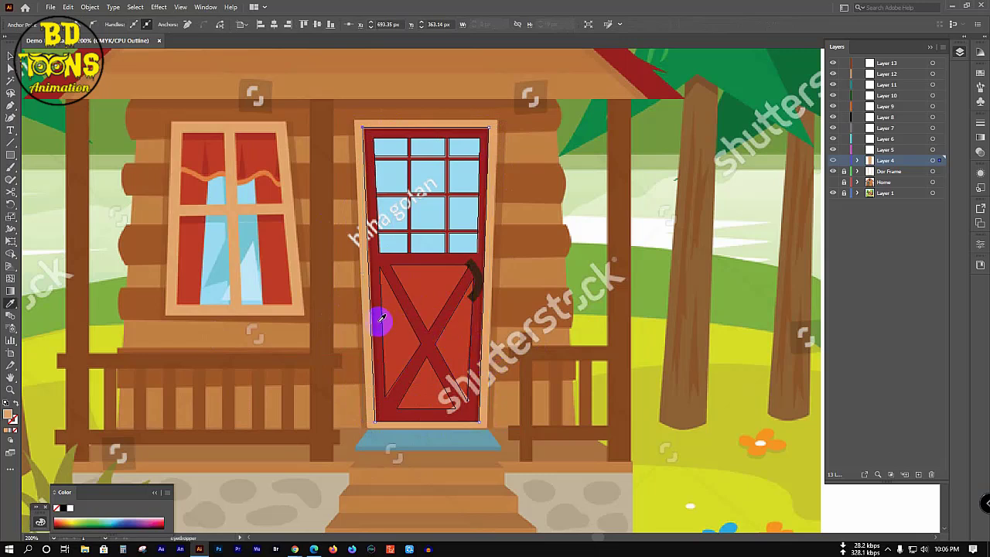
left_click(833, 160, "ctrl")
Step: Reselect the door backing, fill it with the door's dark red, and bring up its Transform options
key("v")
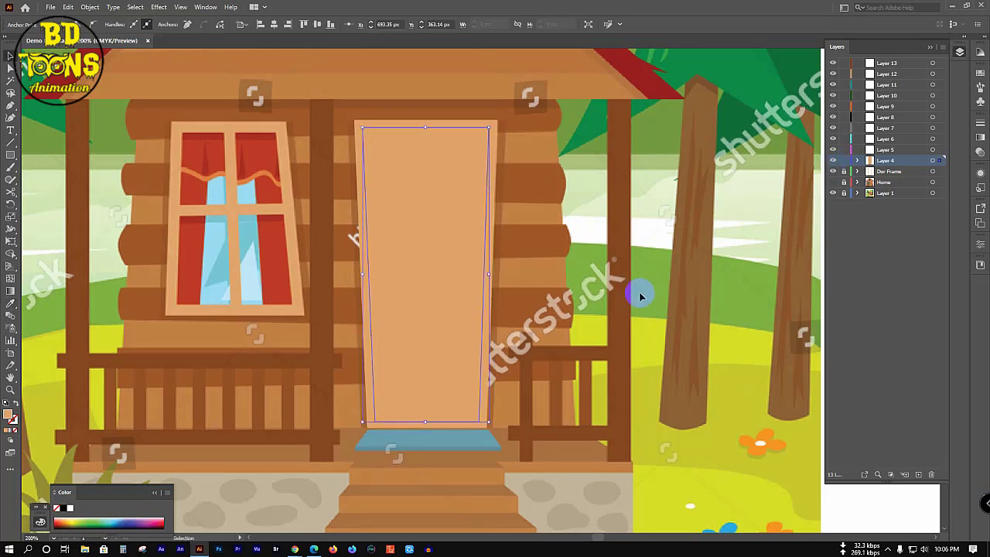
left_click(594, 297)
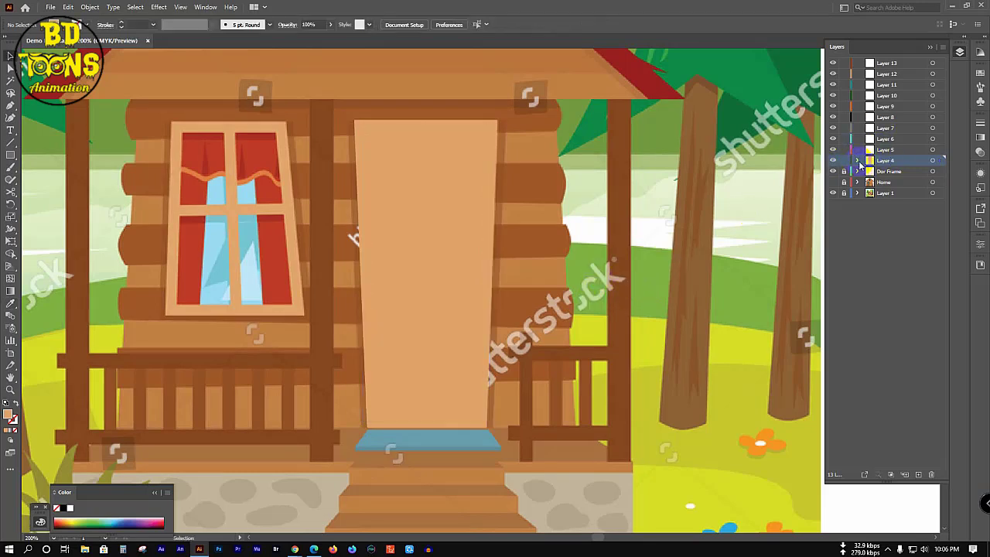
left_click(399, 220)
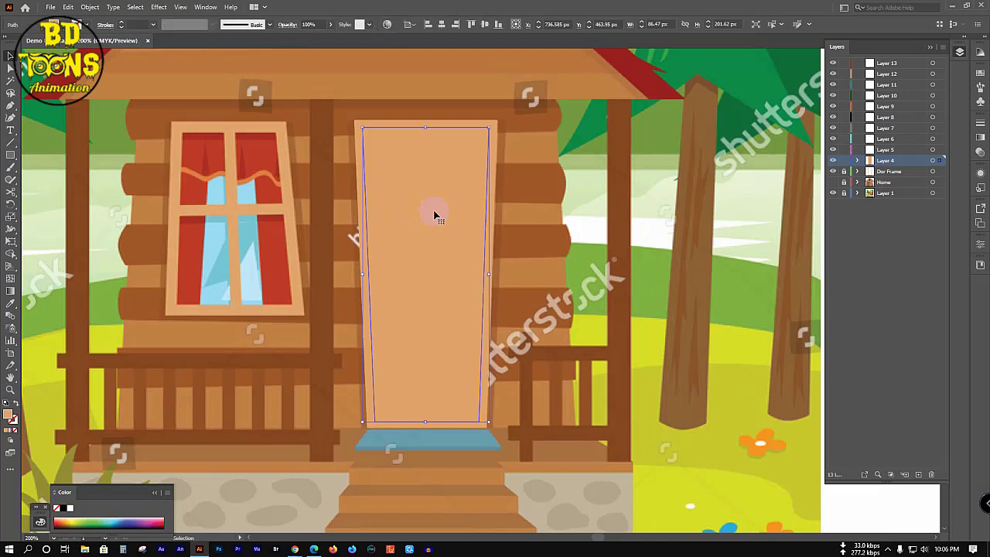
left_click(832, 172)
key("i")
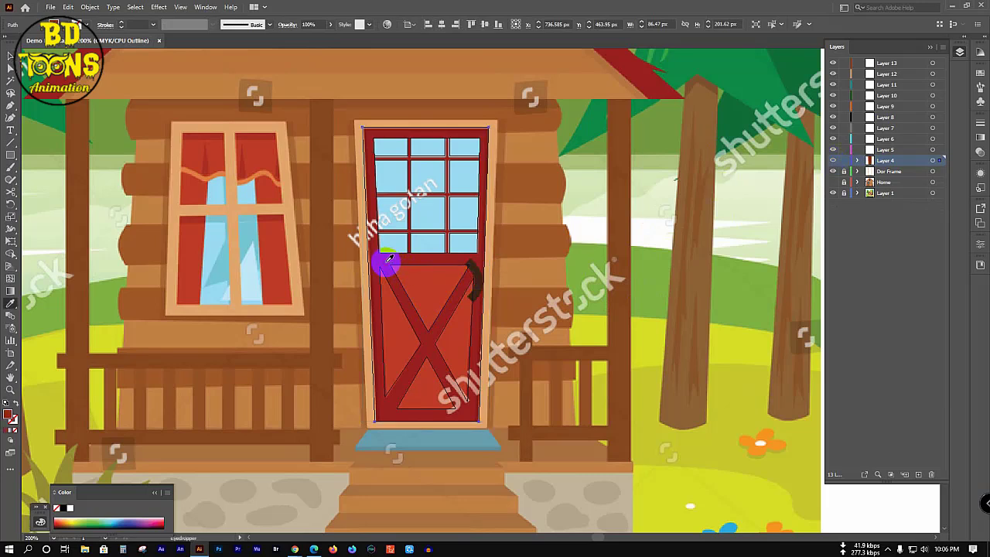
left_click(833, 164)
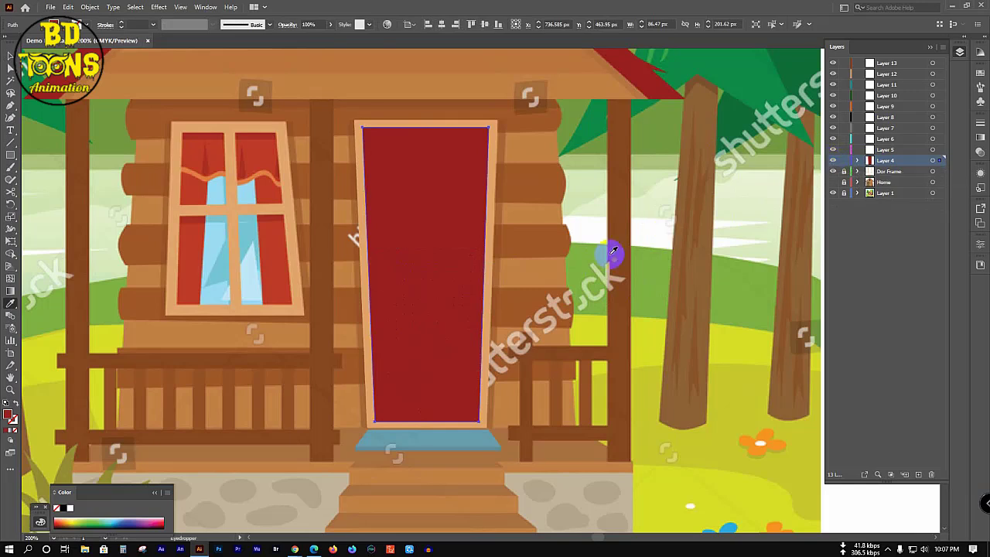
key("v")
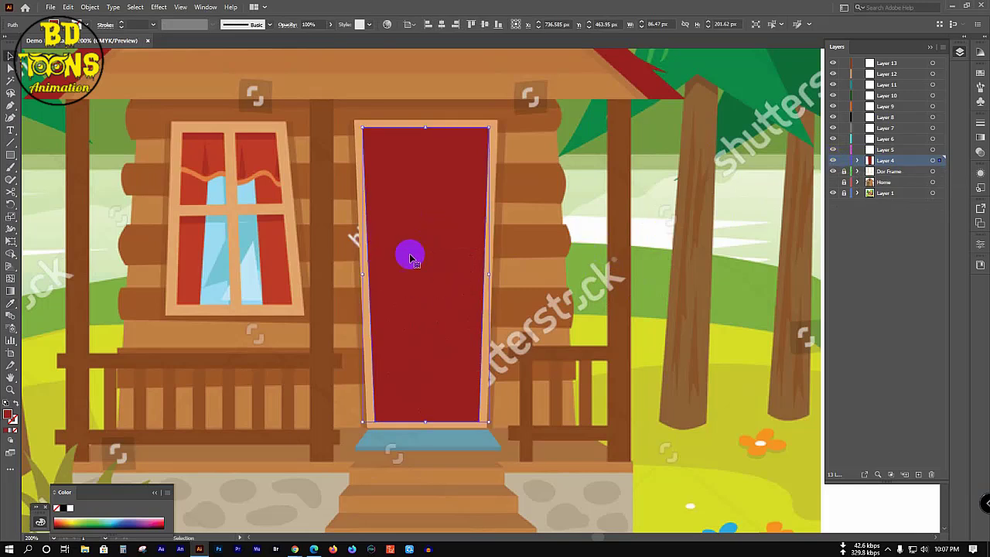
right_click(424, 211)
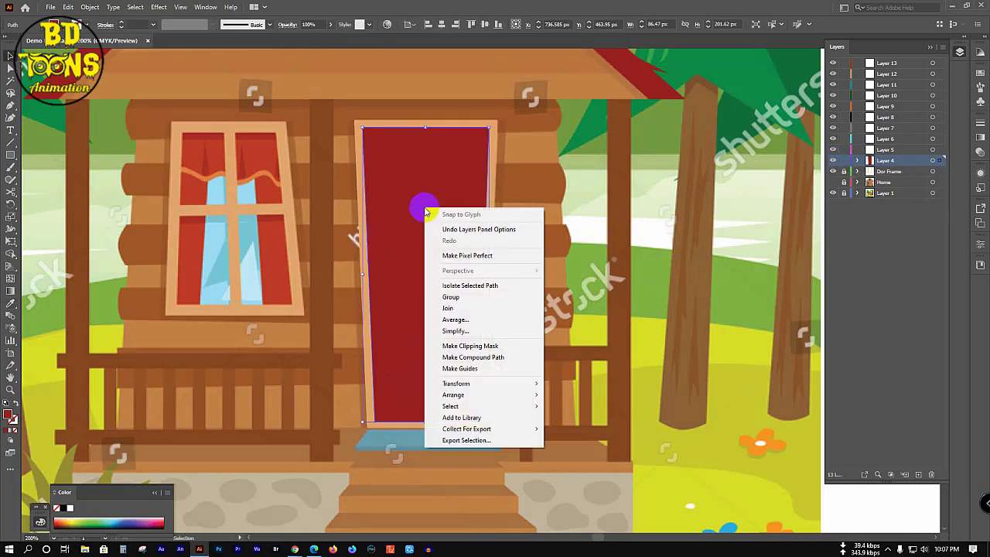
mouse_move(490, 386)
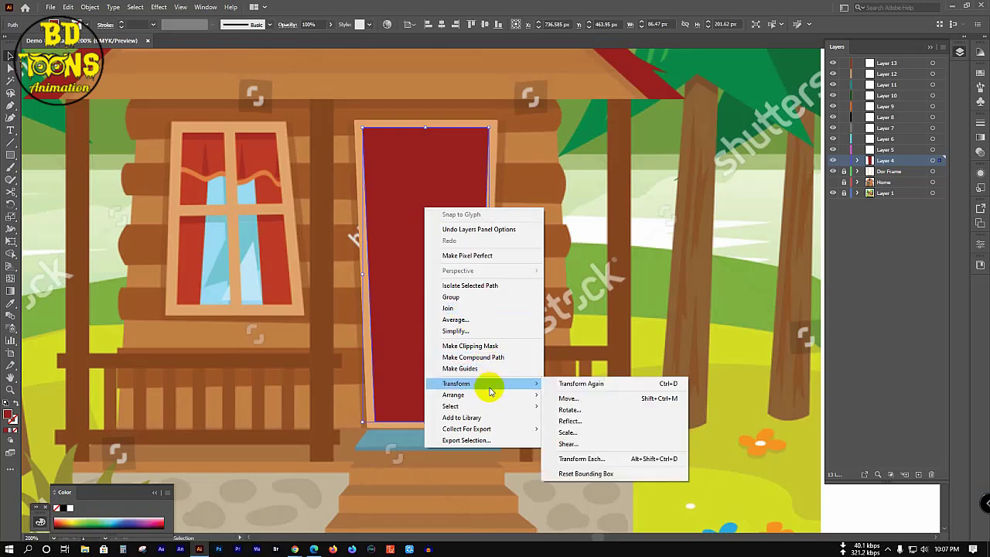
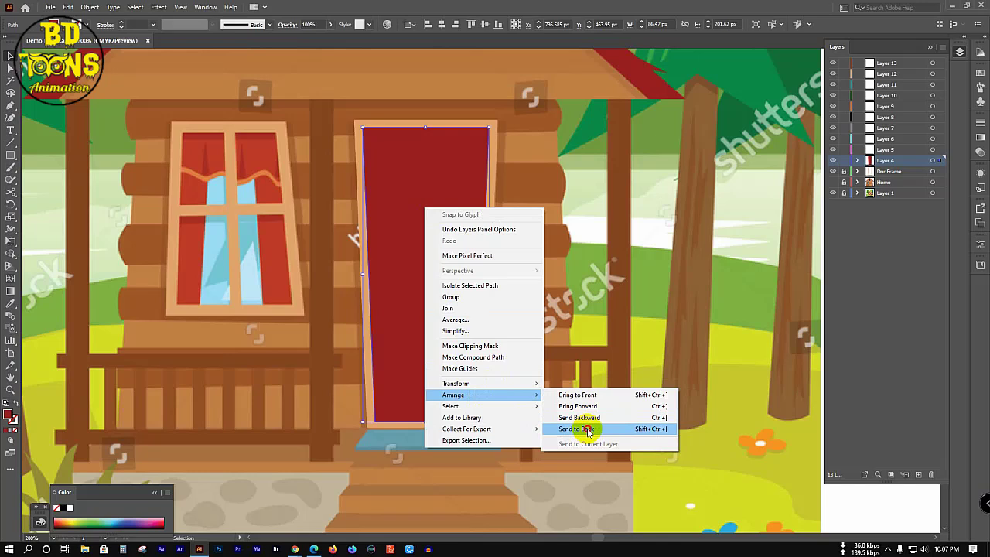
Step: Send the dark red door rectangle behind the frame and X brace, then compare with the reference
left_click(588, 430)
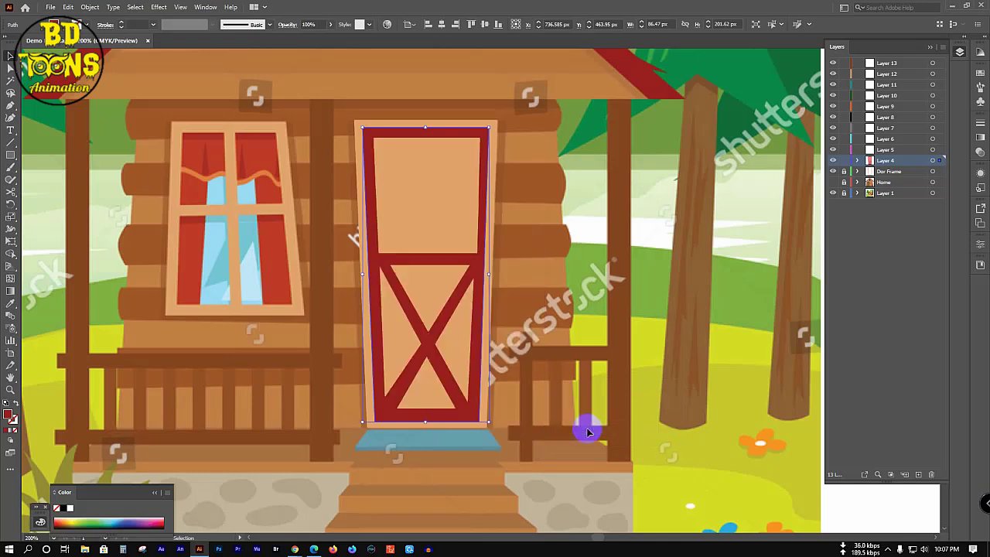
left_click(583, 333)
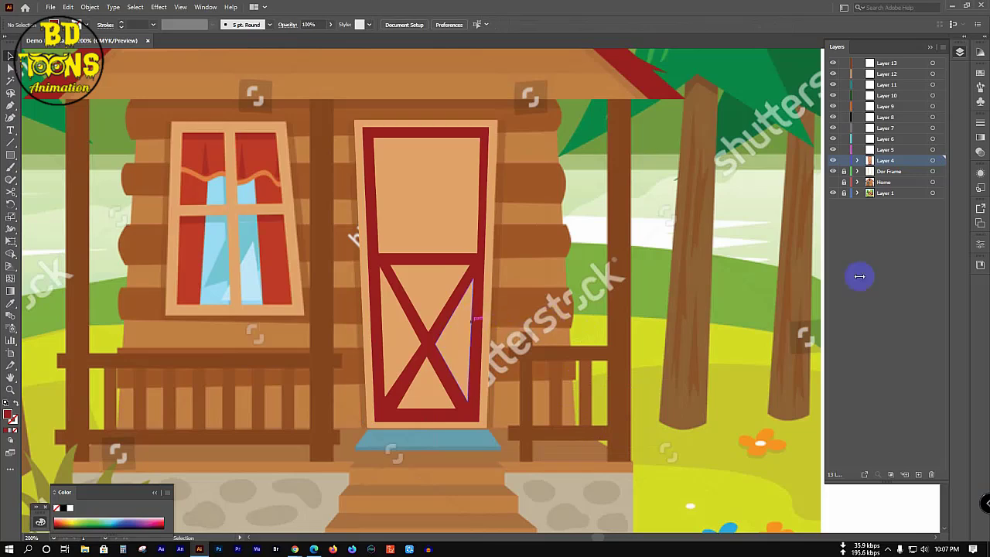
left_click(833, 193)
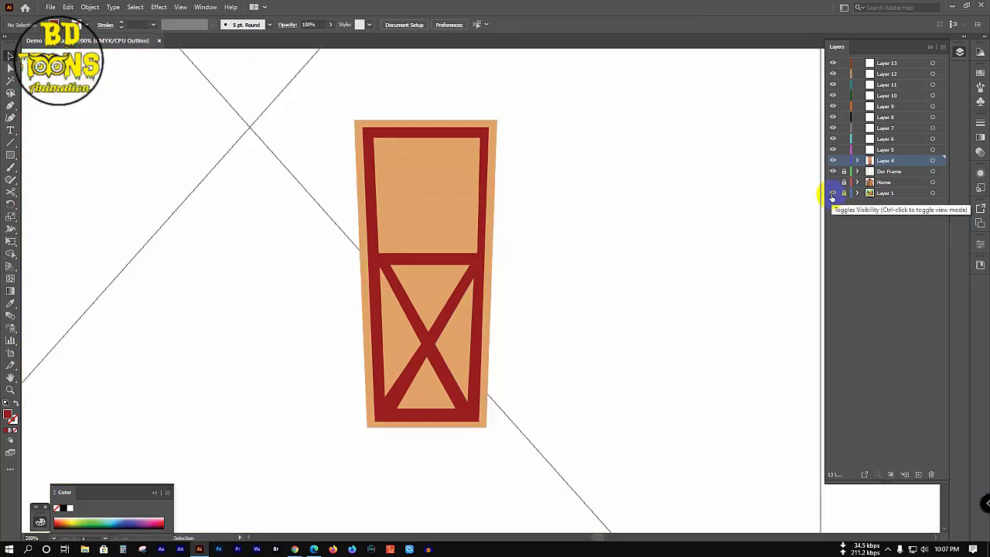
left_click(832, 194)
left_click(833, 160, "ctrl")
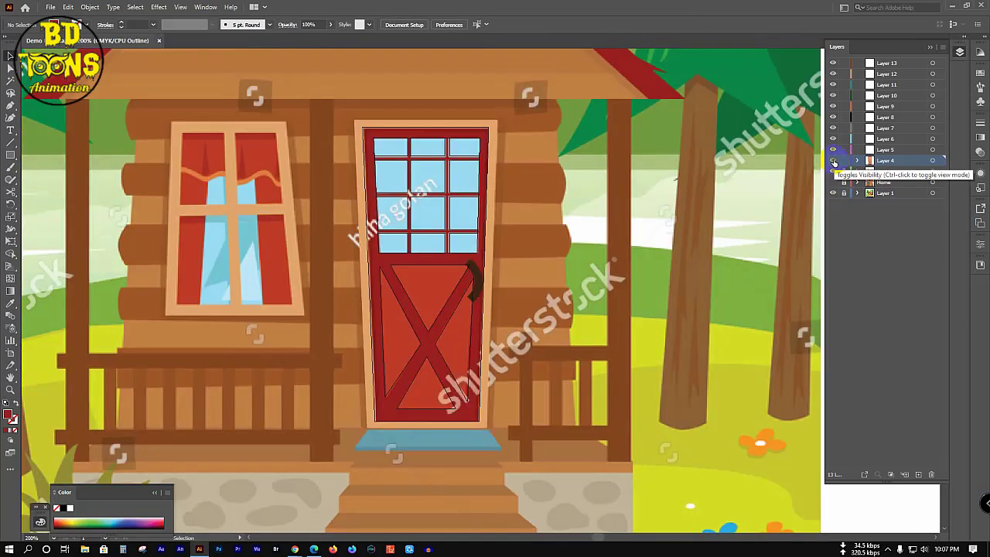
left_click(833, 161, "ctrl")
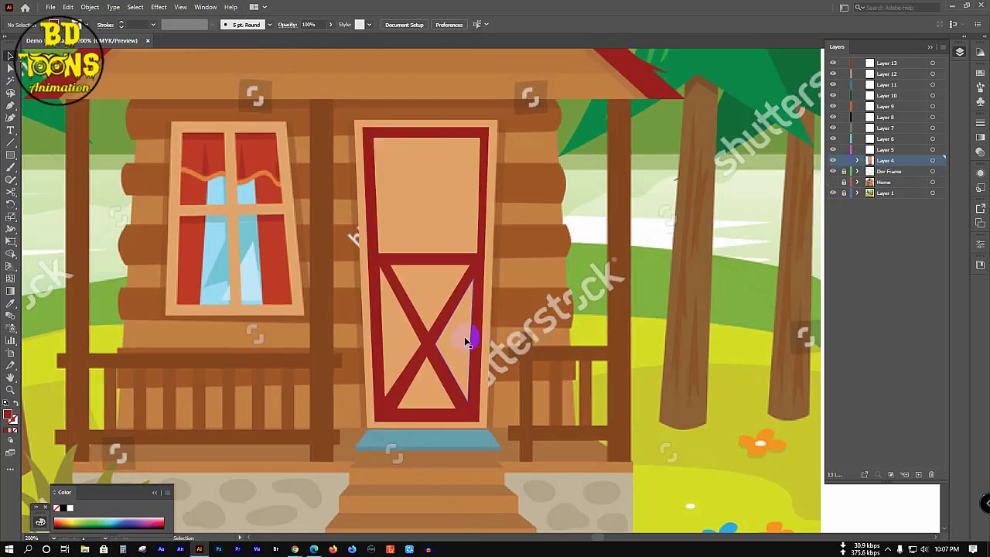
Step: Color the door's X cross-brace panel with the curtain's reds using the Eyedropper
left_click(421, 304)
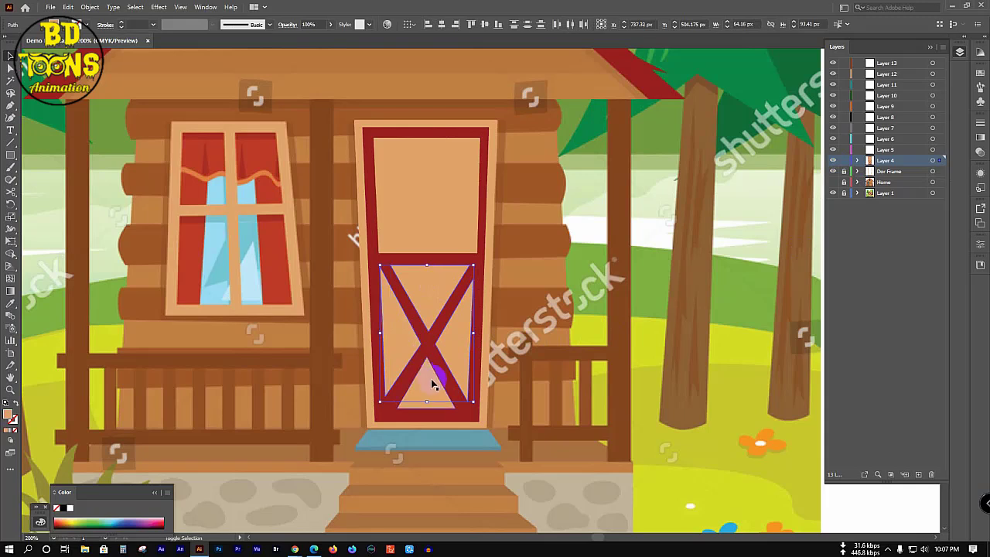
key("i")
left_click(275, 217)
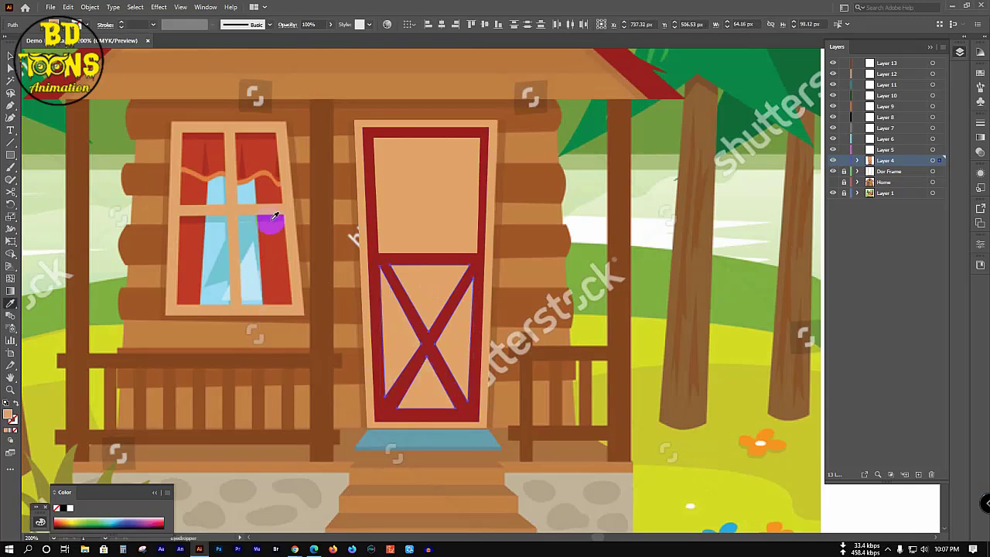
left_click(275, 217)
left_click(275, 225)
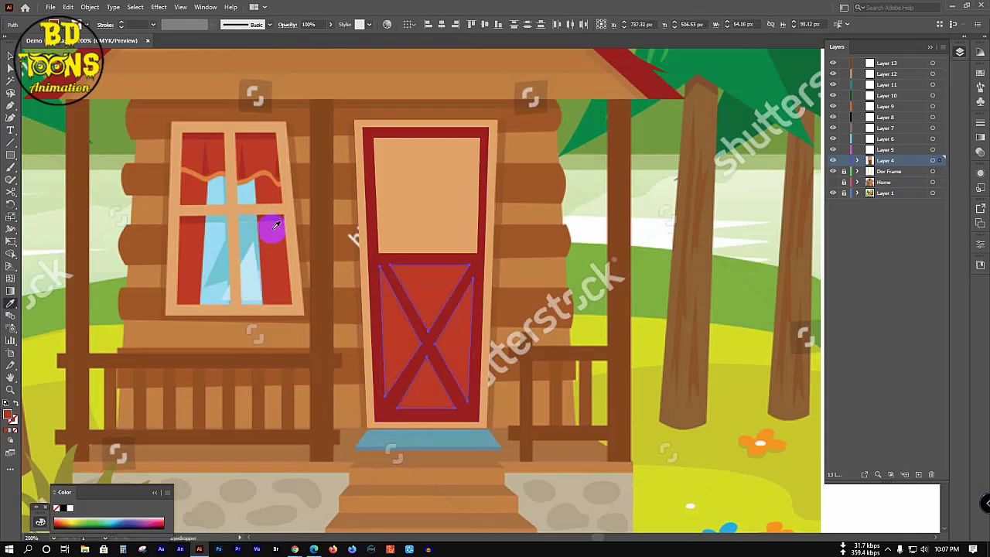
key("c")
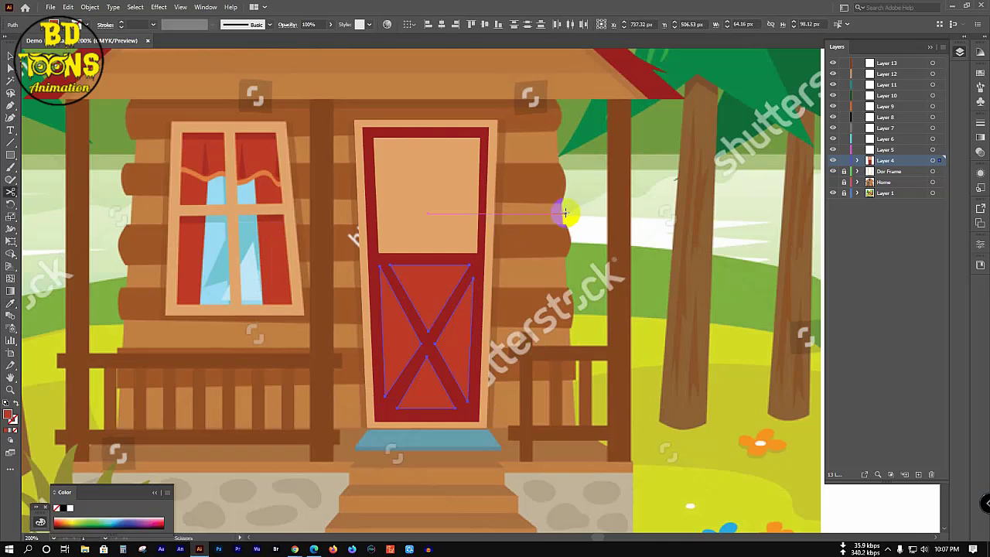
key("v")
left_click(420, 147)
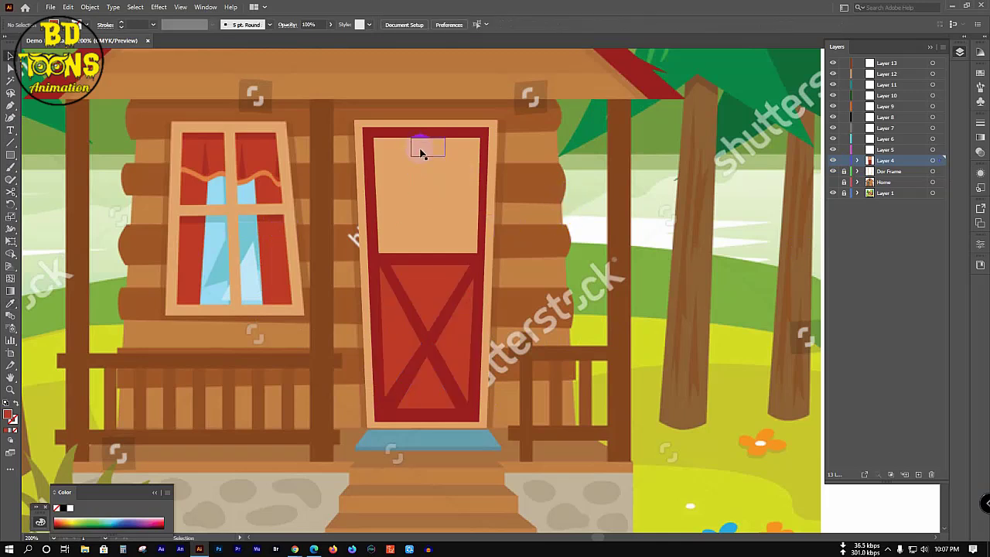
Step: Select all the door artwork and sample the door frame's dark red onto it
left_click(331, 120)
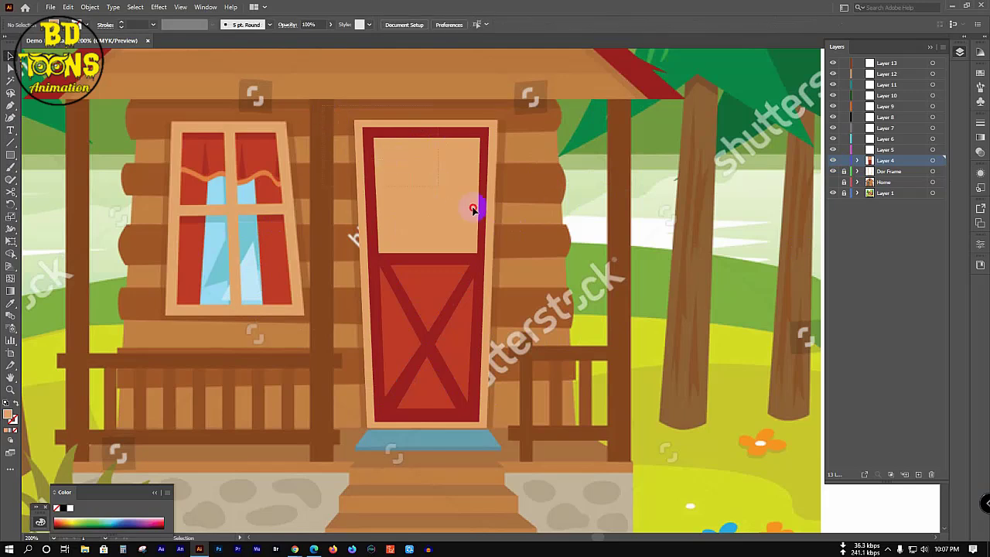
left_click(542, 245)
key("ctrl+a")
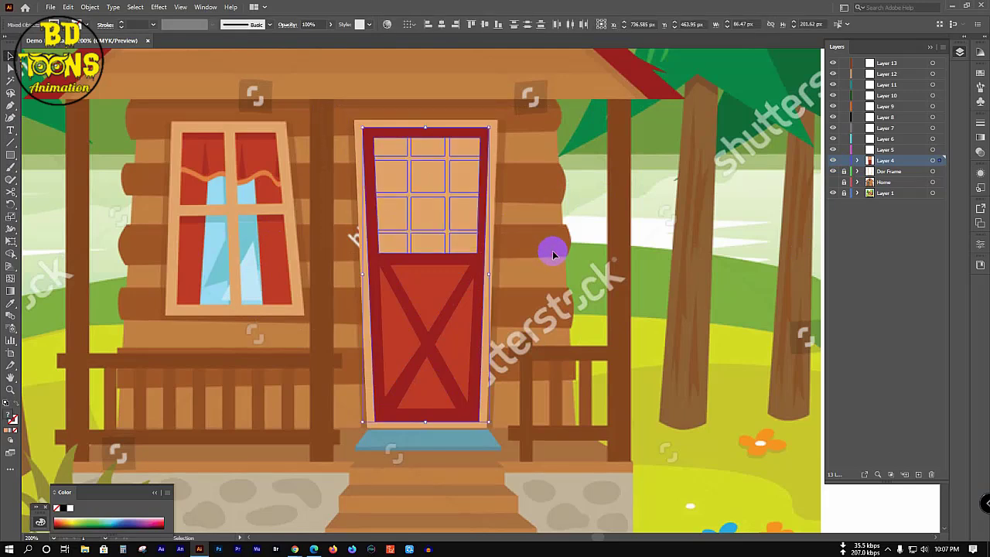
key("i")
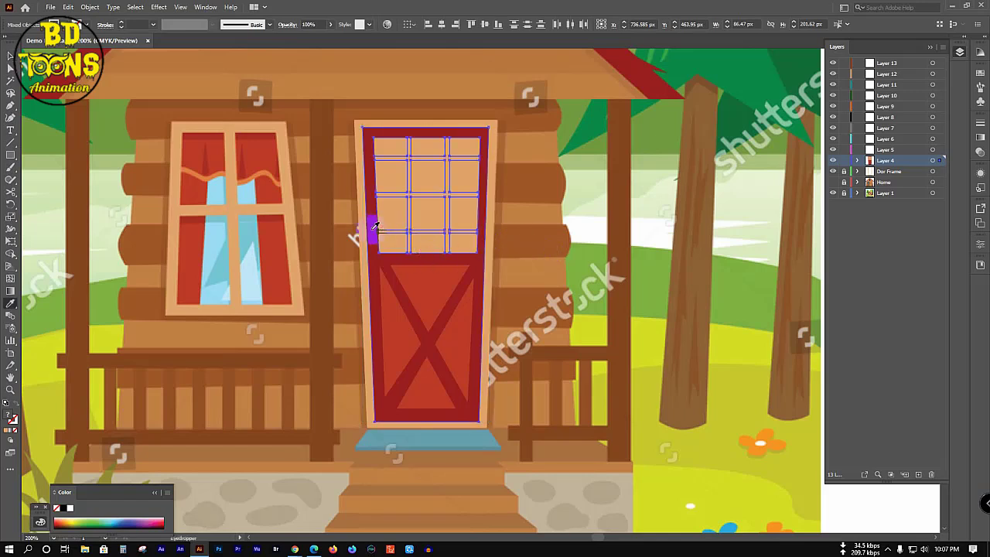
left_click(375, 227)
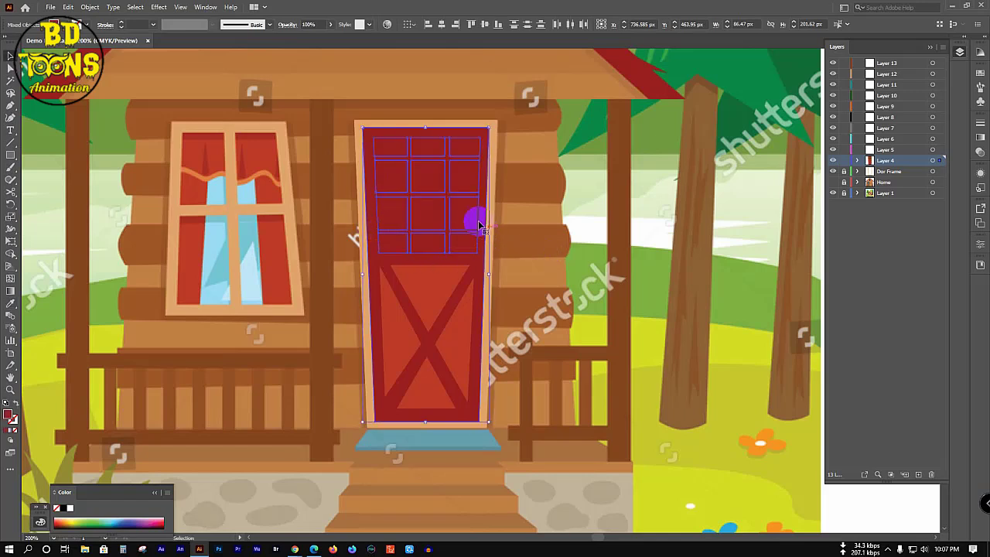
key("v")
left_click(537, 221)
Step: Give the upper door window panes the cabin window glass's light blue
left_click_drag(468, 244, 342, 256)
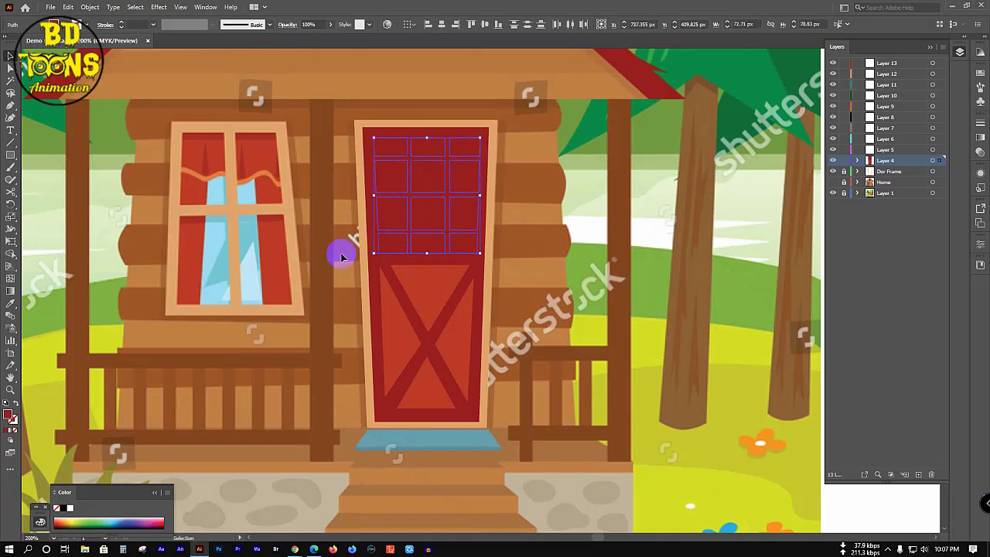
key("i")
left_click(260, 230)
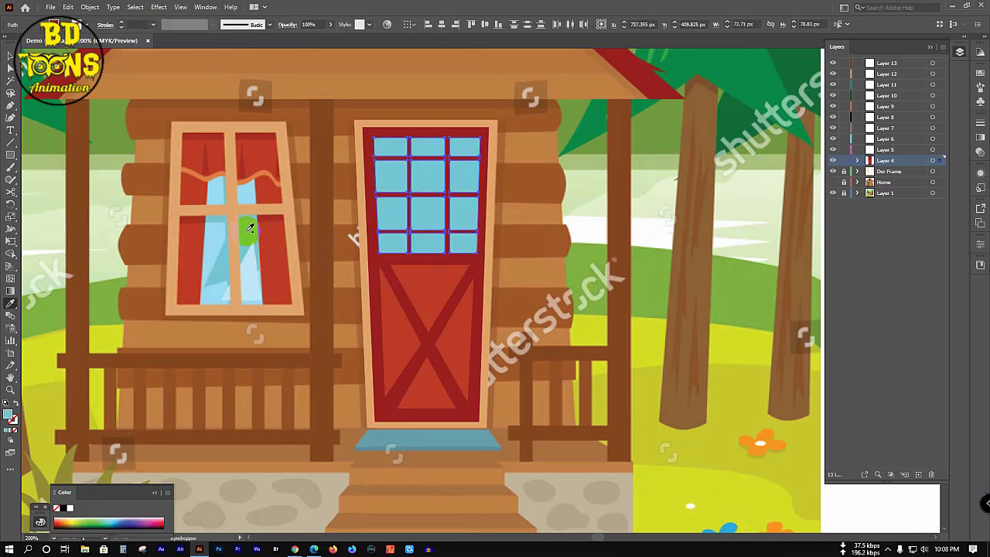
key("v")
left_click(503, 237)
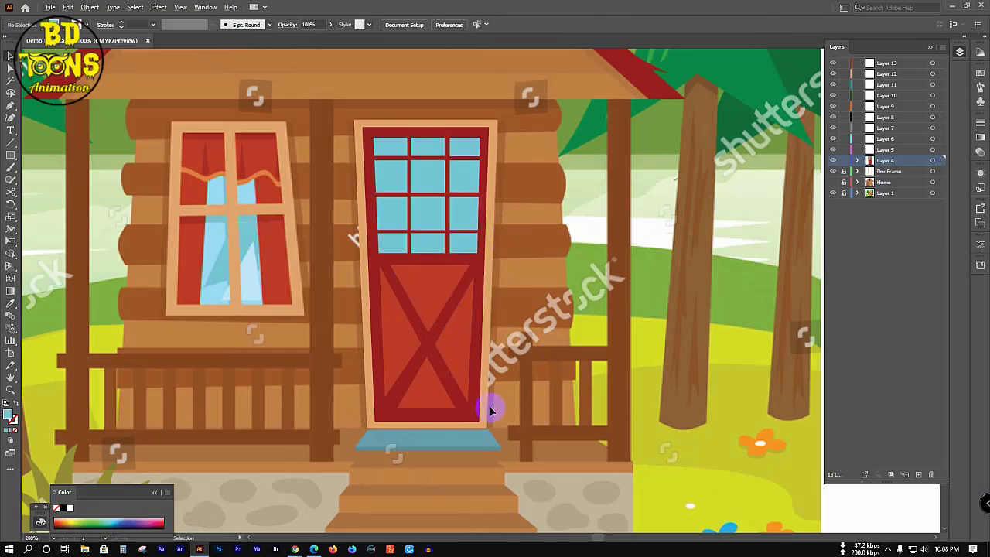
Step: Switch Layer 4 to Outline view and hide the Home layer to reveal the reference door
scroll(490, 406, "down", 3)
scroll(490, 409, "down", 1)
scroll(490, 391, "up", 3)
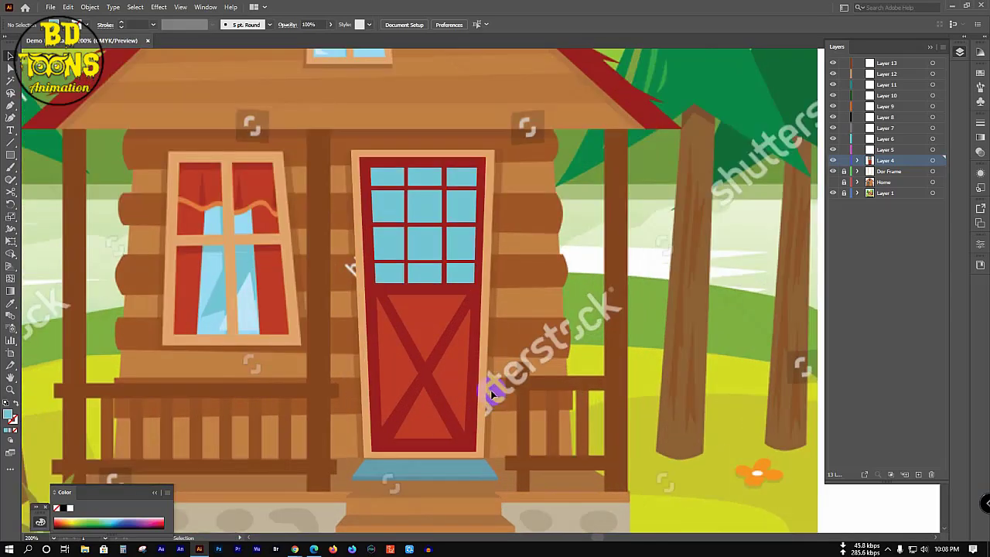
left_click(858, 160)
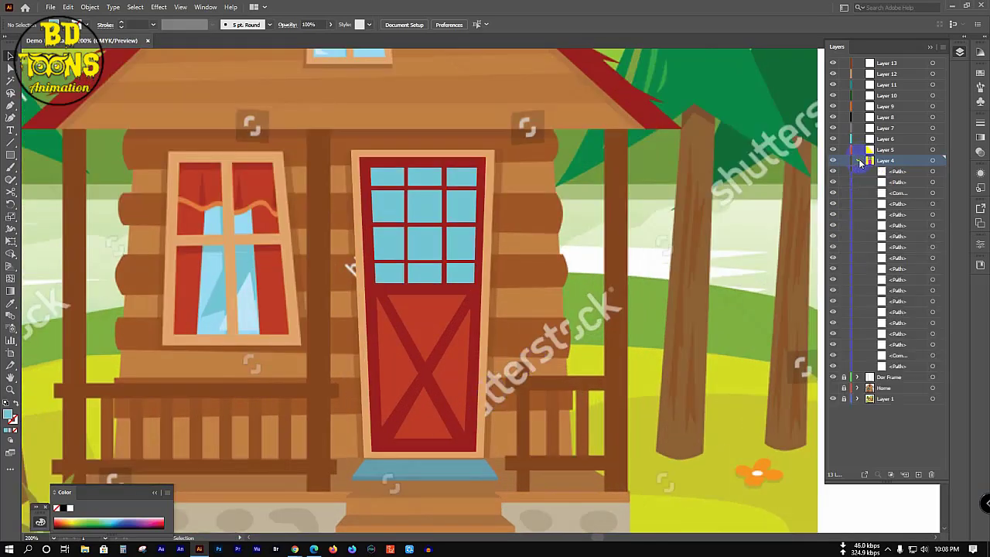
left_click(858, 161)
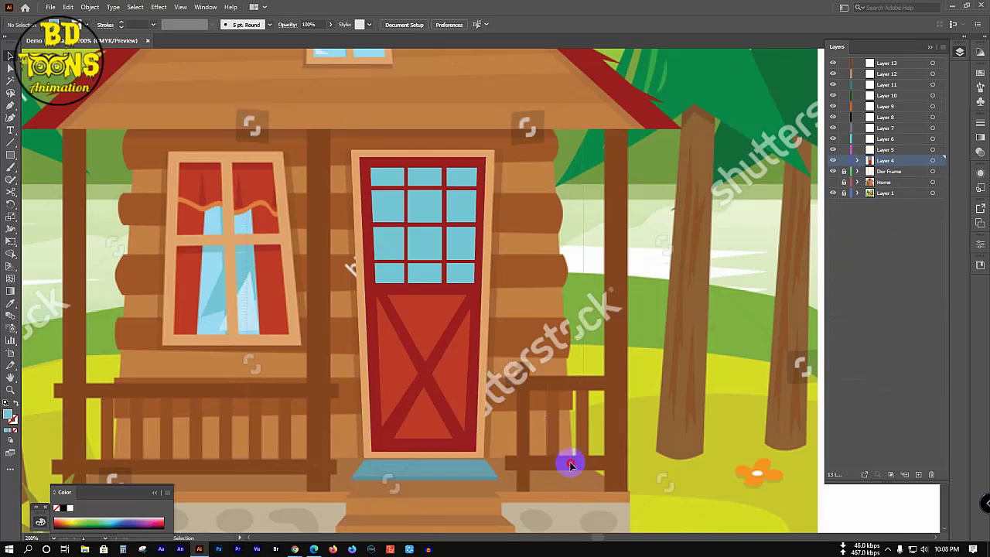
left_click(833, 160, "ctrl")
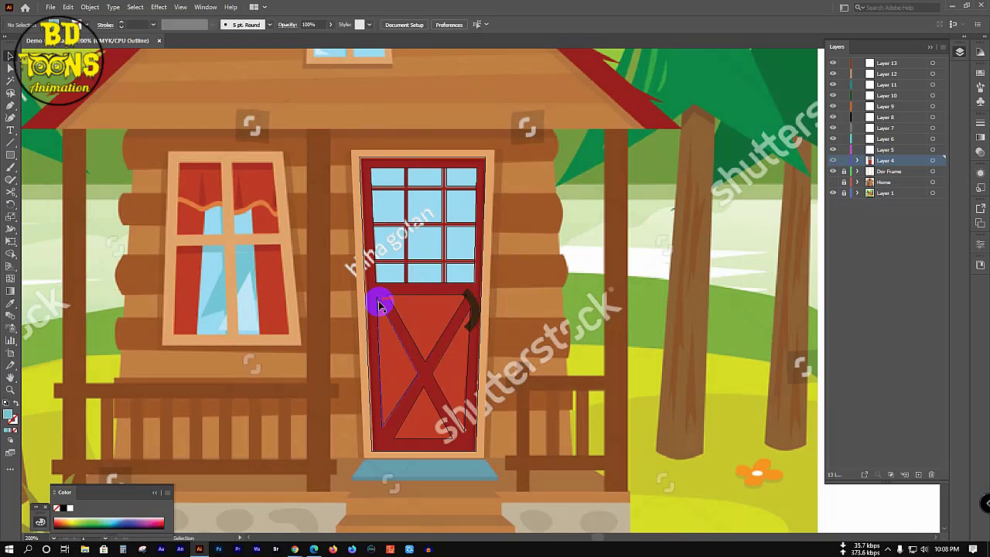
left_click(832, 182)
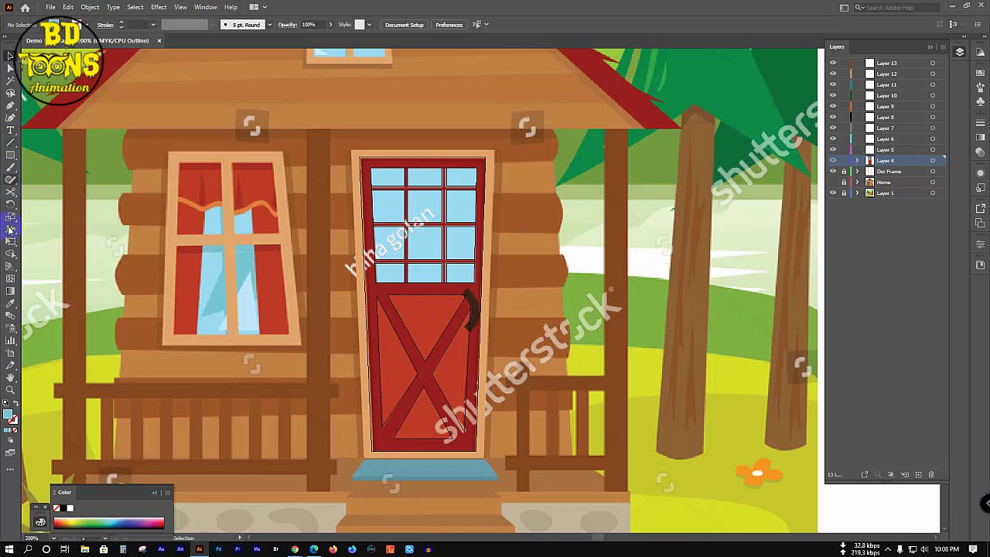
Step: Trace a curved crescent handle shape on the door's left edge with the Pen tool
left_click(12, 107)
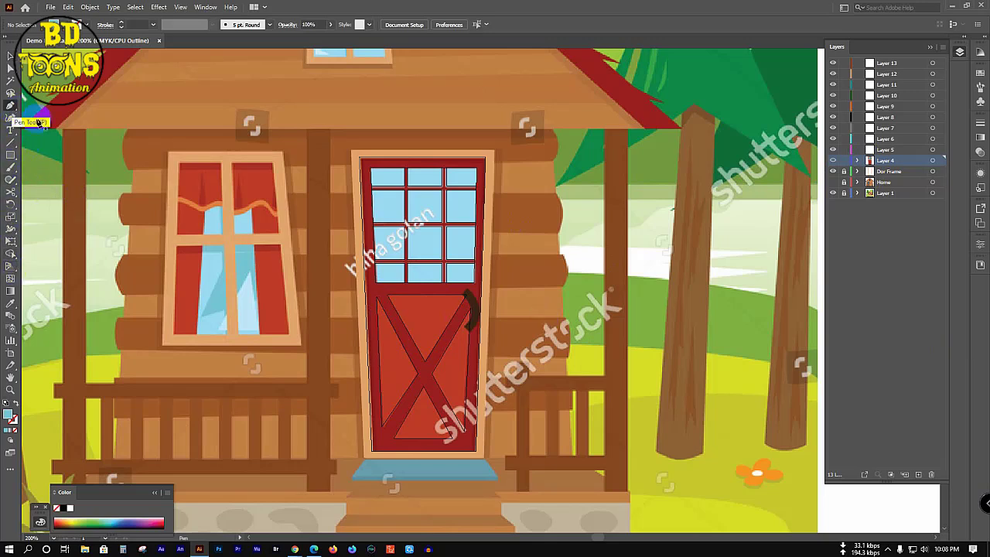
left_click_drag(401, 296, 382, 324)
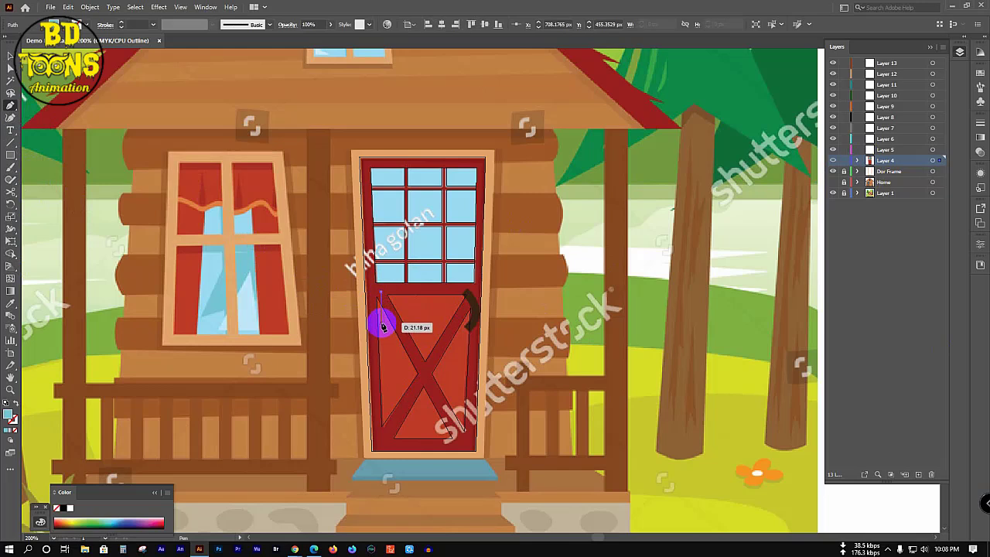
left_click_drag(385, 327, 387, 329)
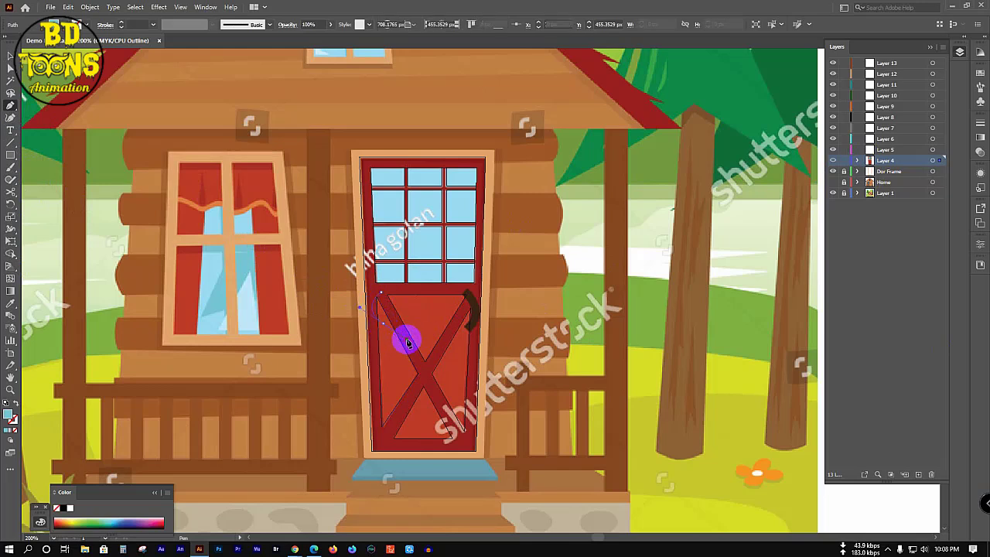
left_click(379, 320)
mouse_move(410, 353)
left_mouse_down()
mouse_move(413, 381)
mouse_move(402, 304)
left_mouse_up()
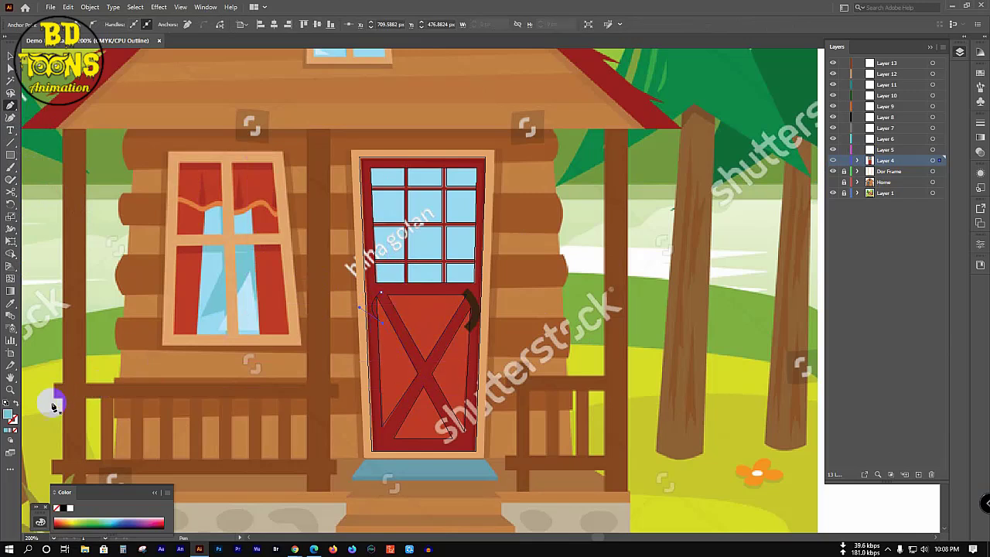
left_click(13, 430)
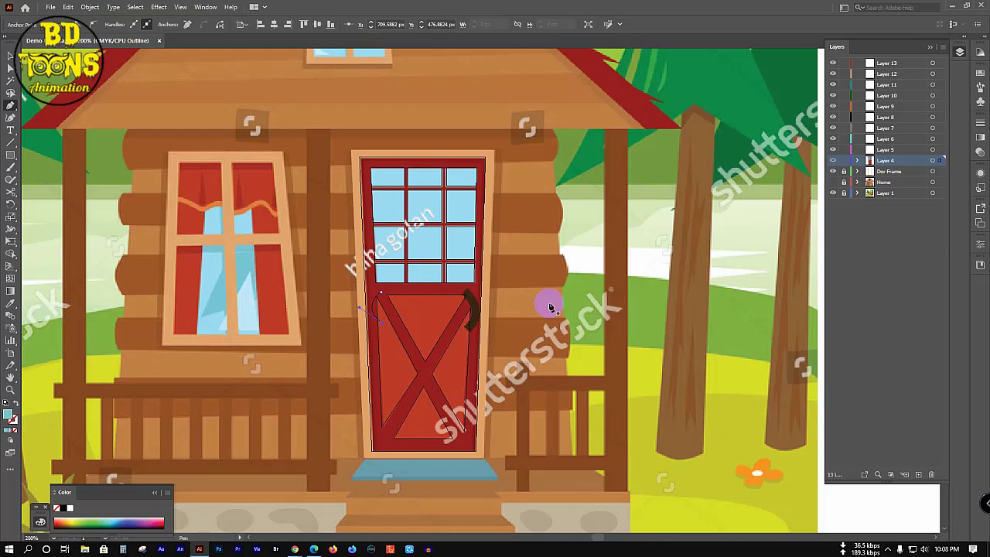
left_click(831, 160, "ctrl")
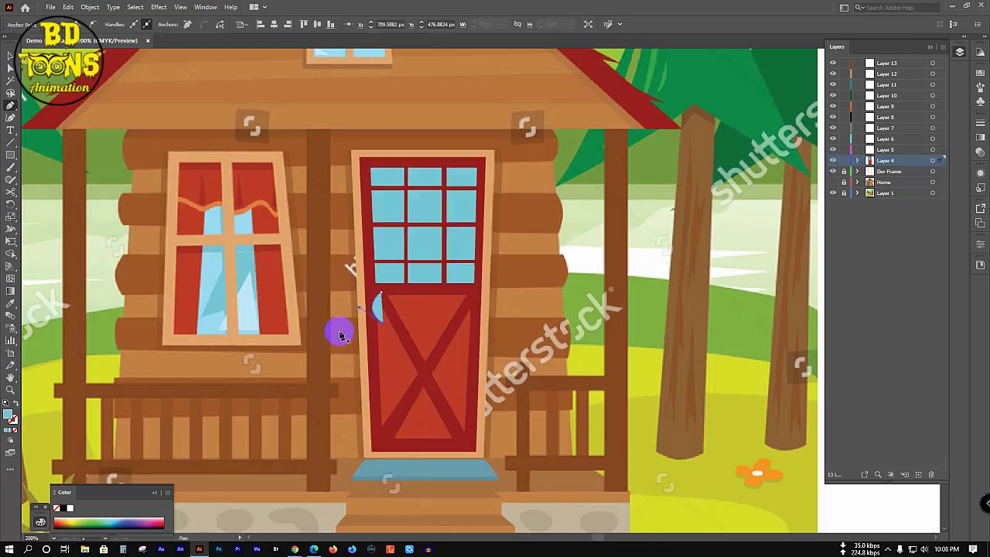
Step: Give the crescent a near-black 6 pt stroke with round joins
left_click(376, 303)
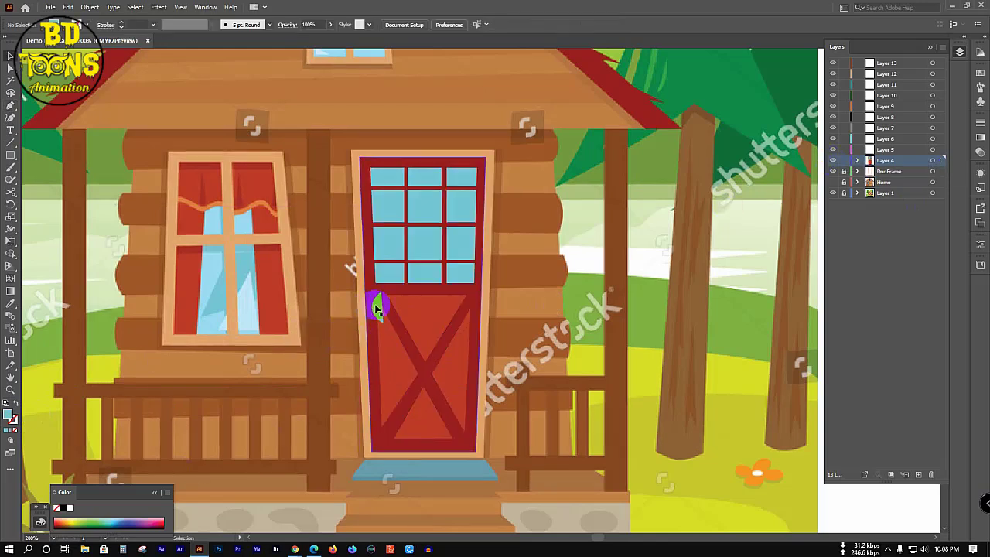
left_click(14, 423)
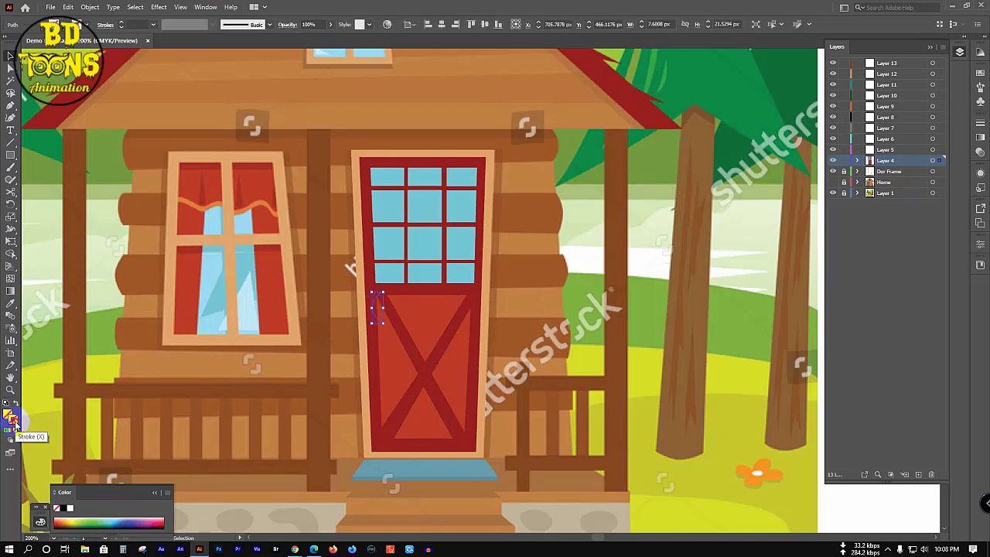
double_click(14, 424)
left_click(451, 335)
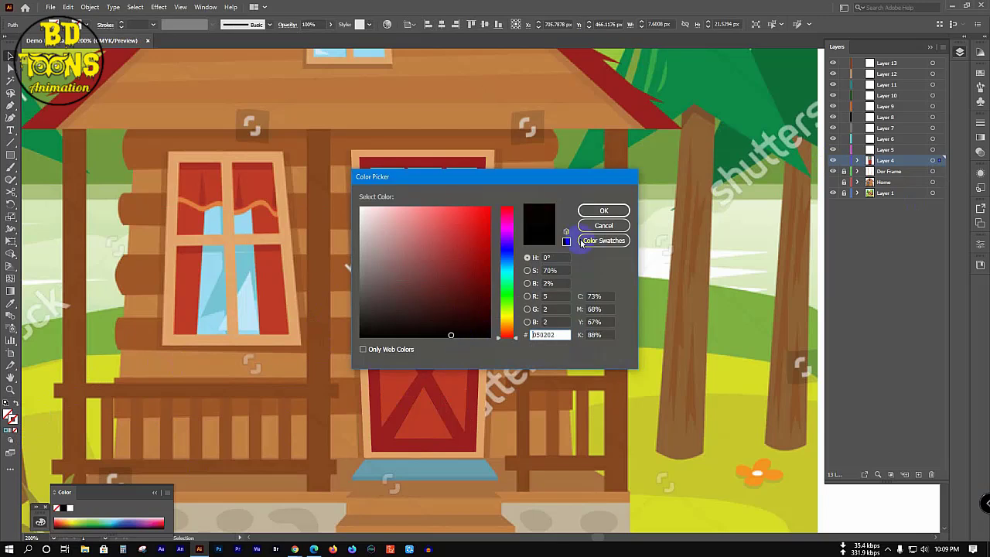
left_click(600, 212)
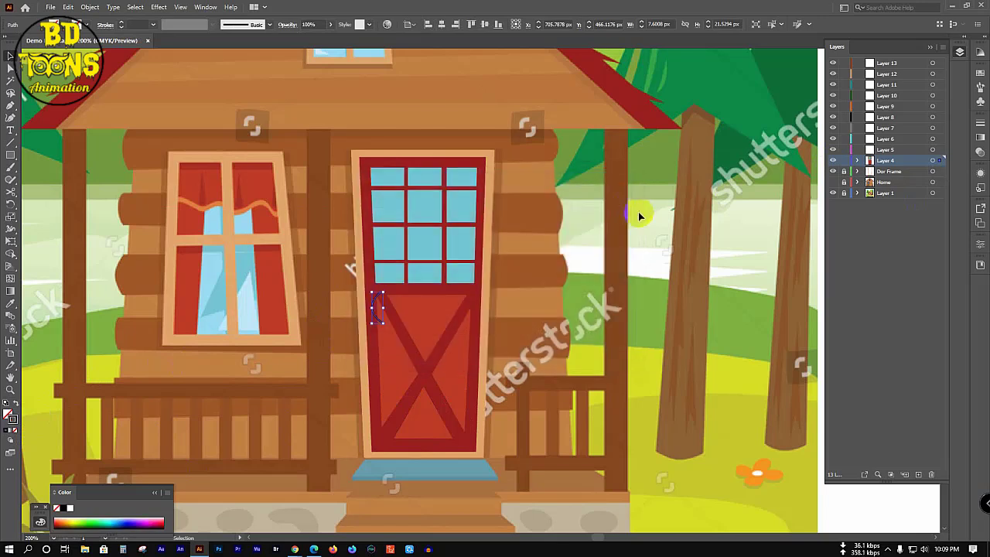
left_click(154, 25)
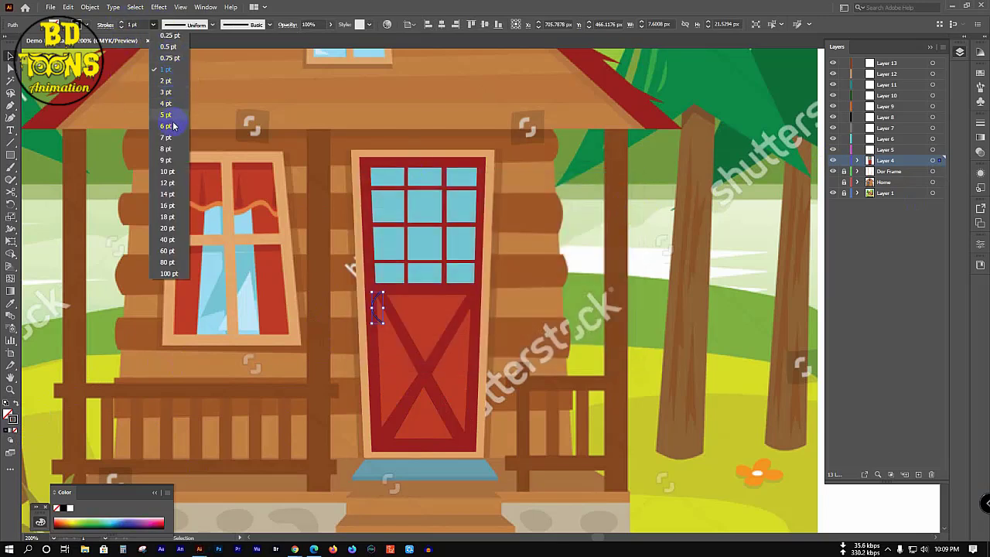
left_click(174, 126)
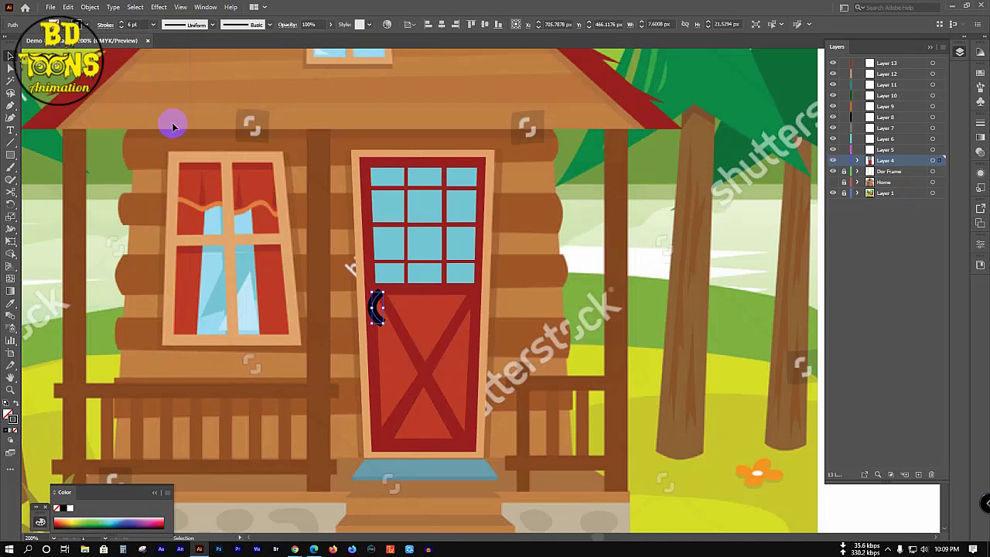
left_click(104, 26)
left_click(58, 66)
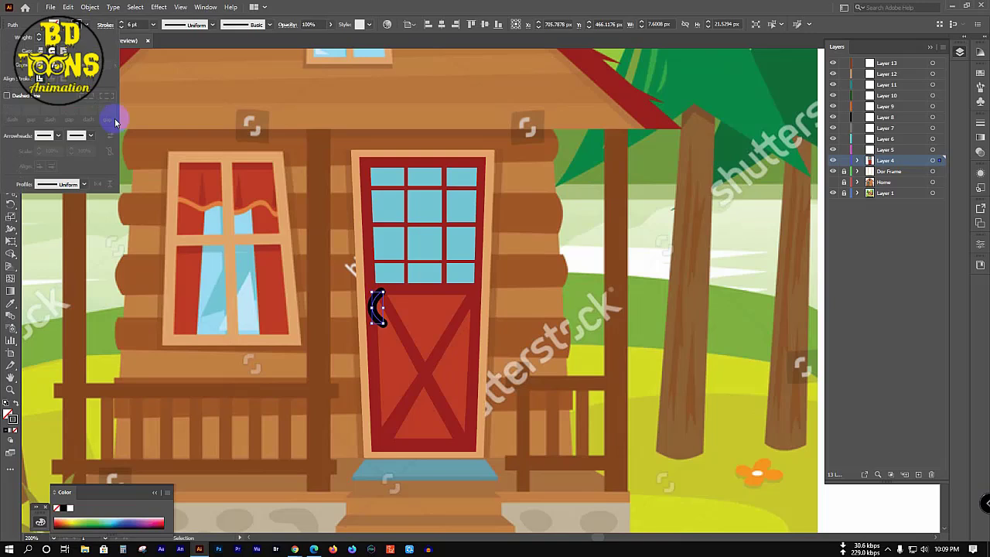
left_click(248, 177)
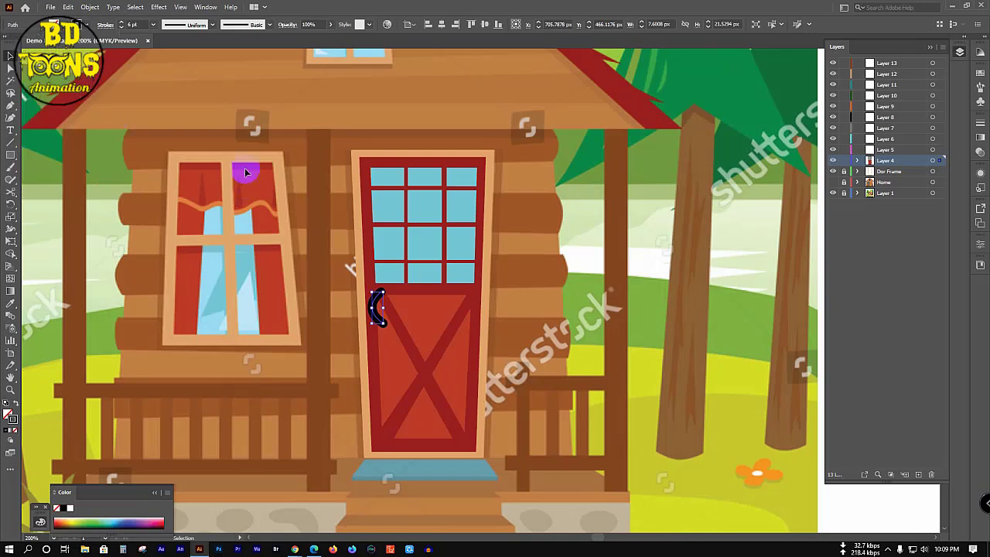
left_click(285, 280)
Step: Paint a black curved arc on the door's left side and set it to 4 pt
mouse_move(372, 292)
left_mouse_down()
mouse_move(375, 309)
mouse_move(376, 297)
left_mouse_up()
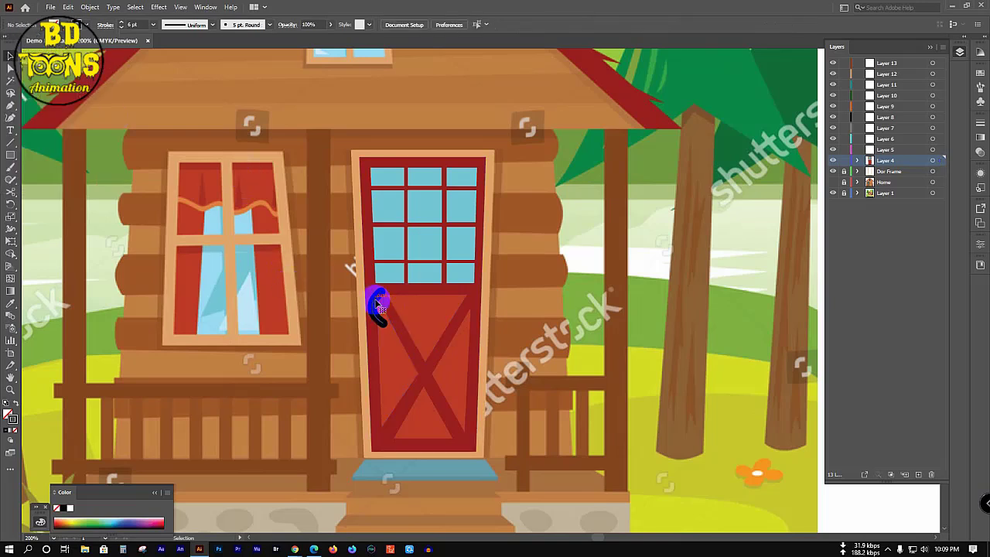
left_click(153, 25)
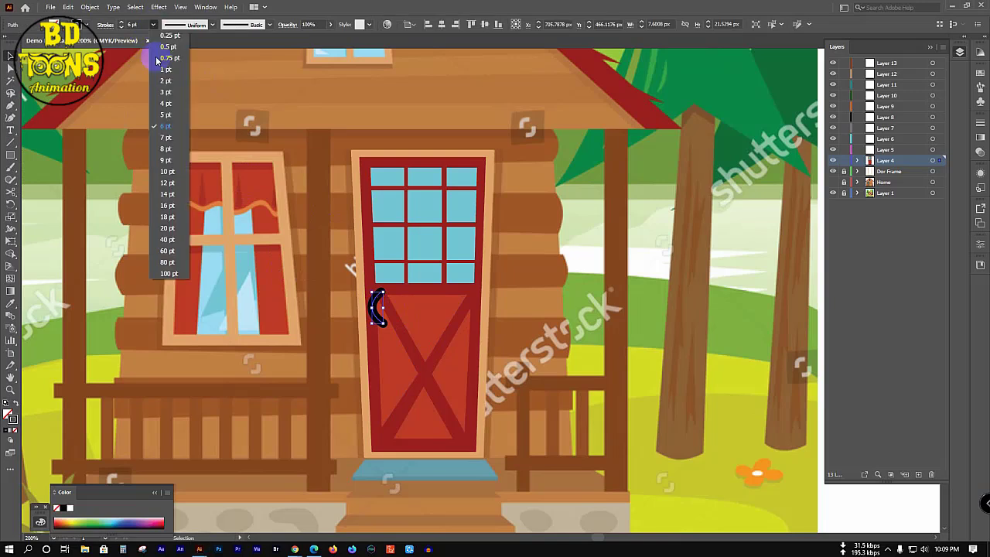
left_click(166, 103)
left_click(194, 188)
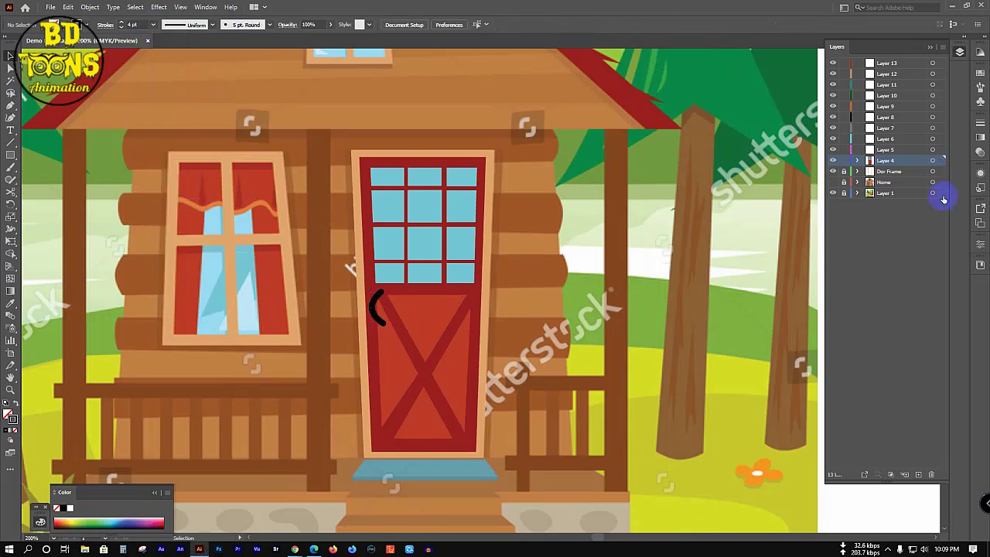
Step: Group the door artwork with the arc and expand Dor Frame and Layer 4 in Layers
key("ctrl+a")
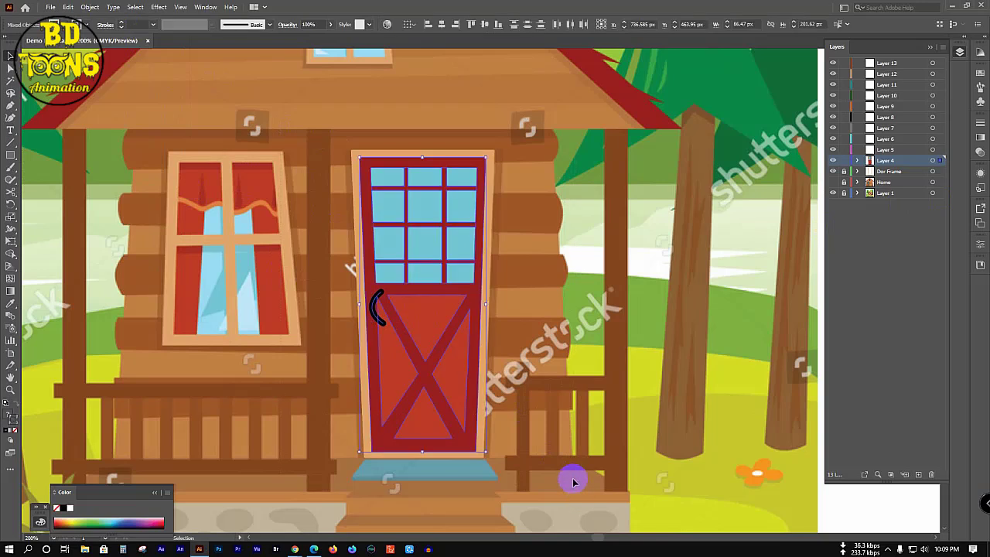
key("ctrl+g")
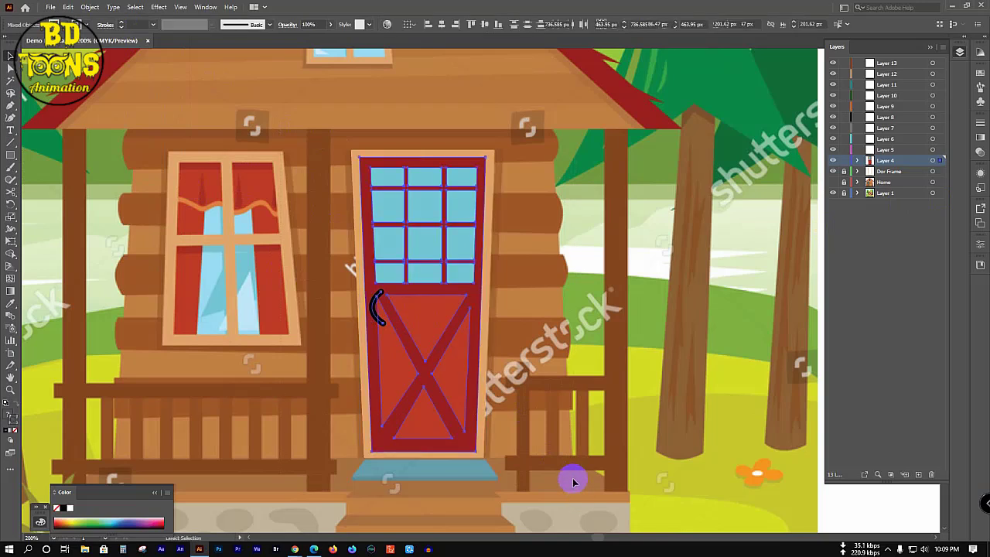
left_click(562, 350)
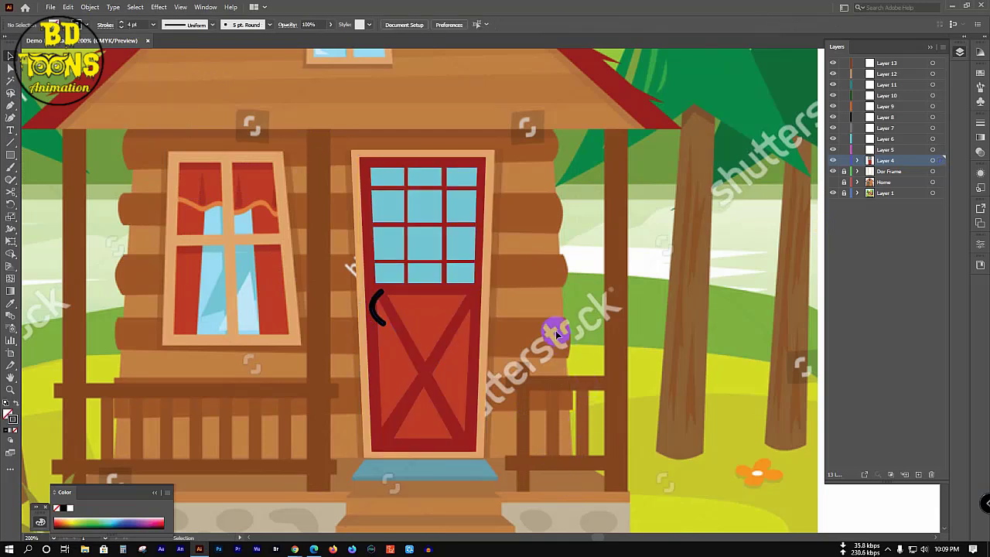
left_click(857, 171)
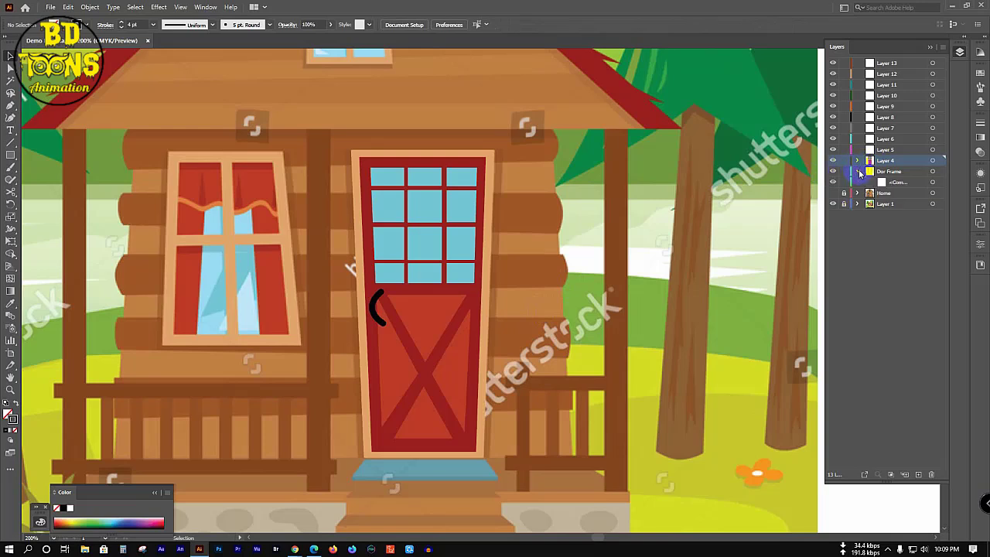
left_click(858, 160)
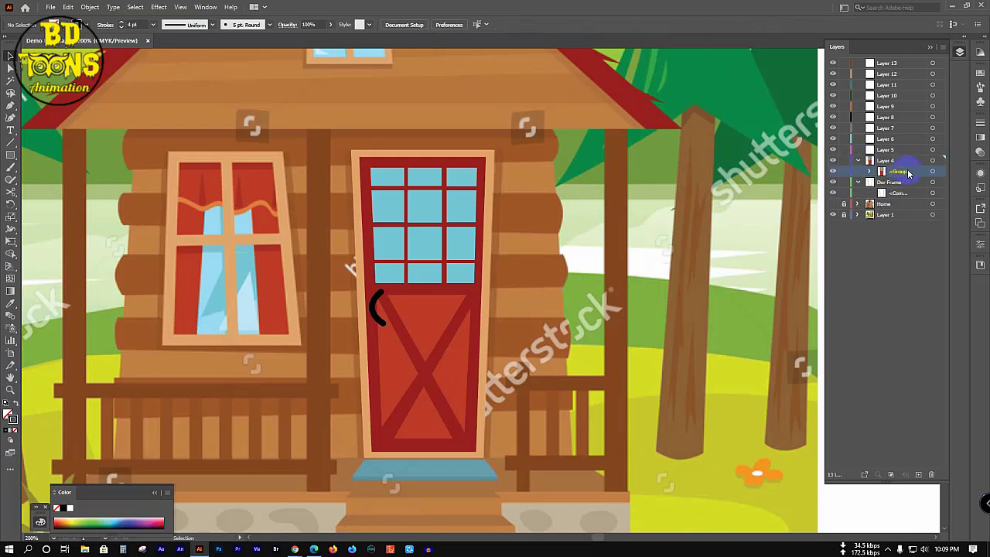
Step: Drag the door group into Dor Frame and rename its items Door and Door Frame
left_click_drag(901, 170, 907, 193)
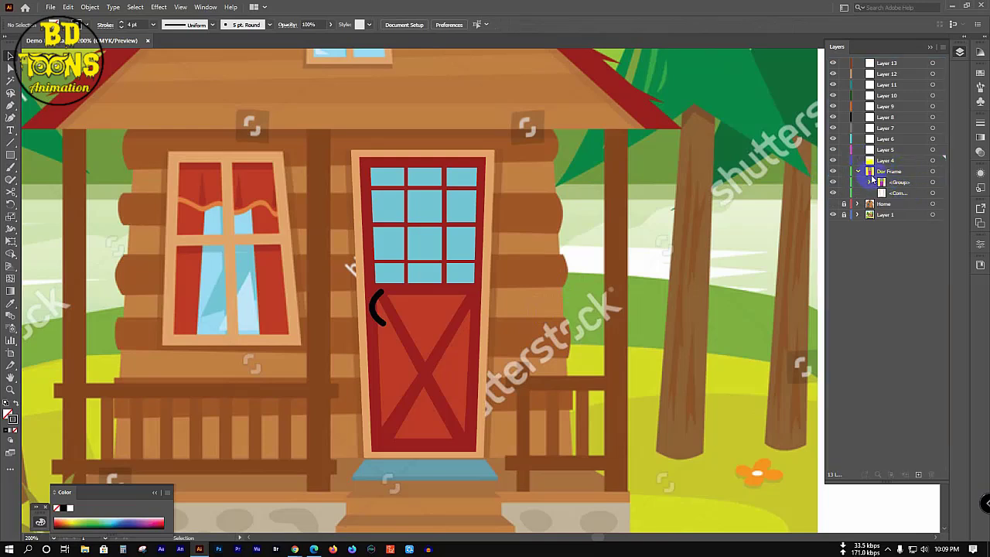
double_click(900, 183)
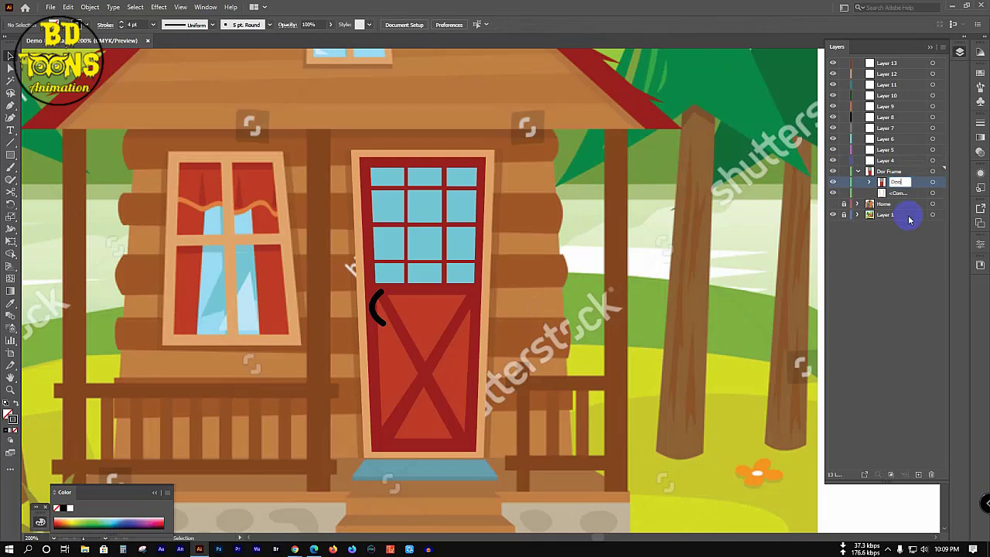
left_click(908, 218)
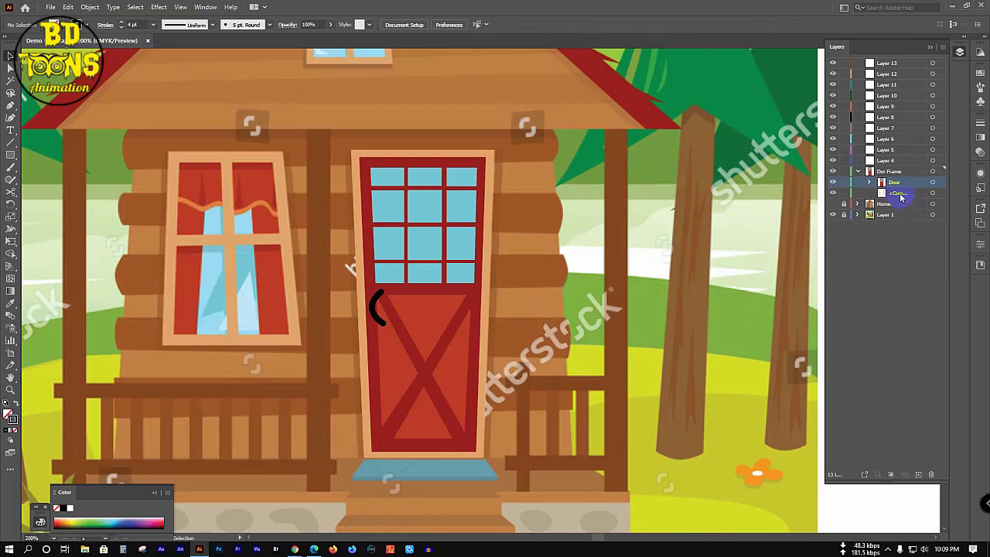
double_click(897, 192)
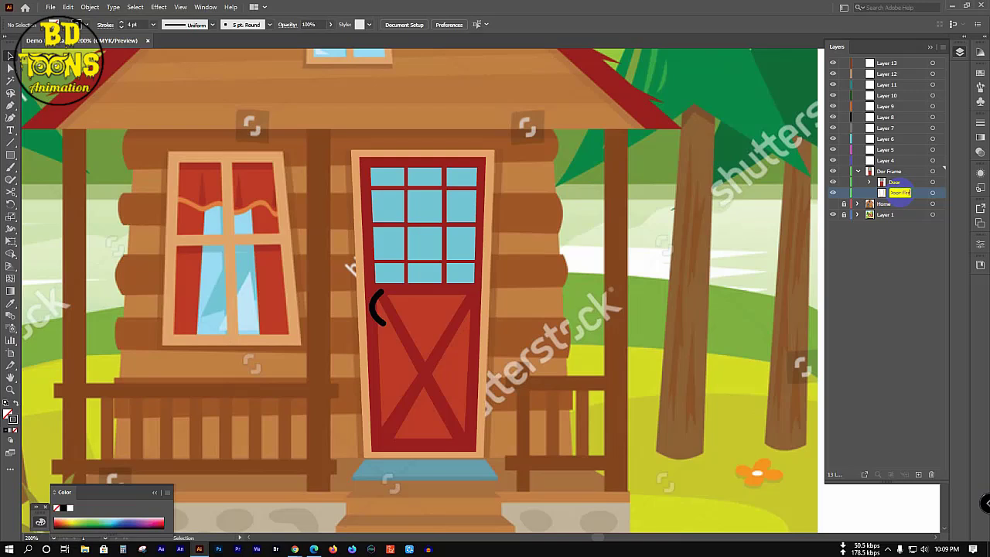
key("Return")
left_click(858, 171)
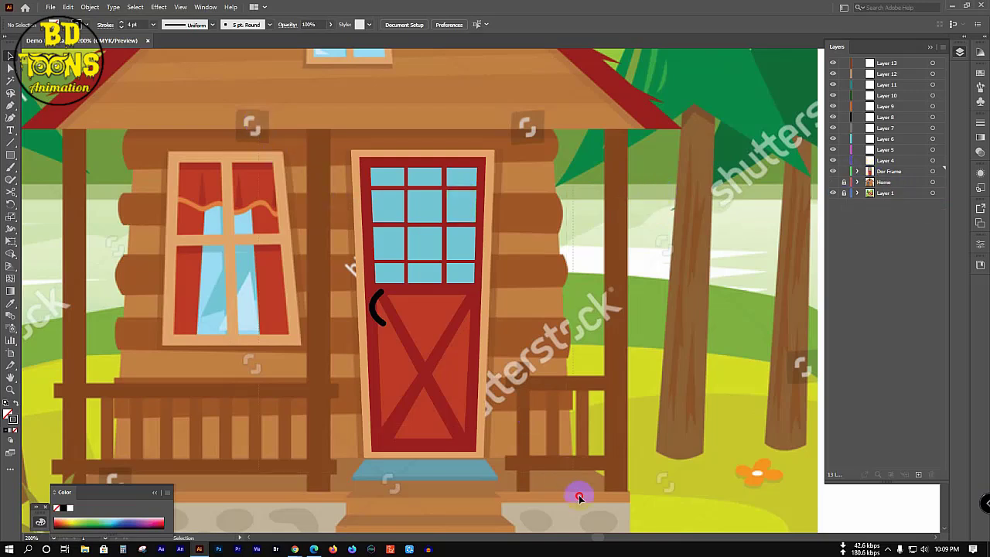
Step: Unlock Home, drag the door group from Dor Frame into Home, then lock Home again
key("ctrl+a")
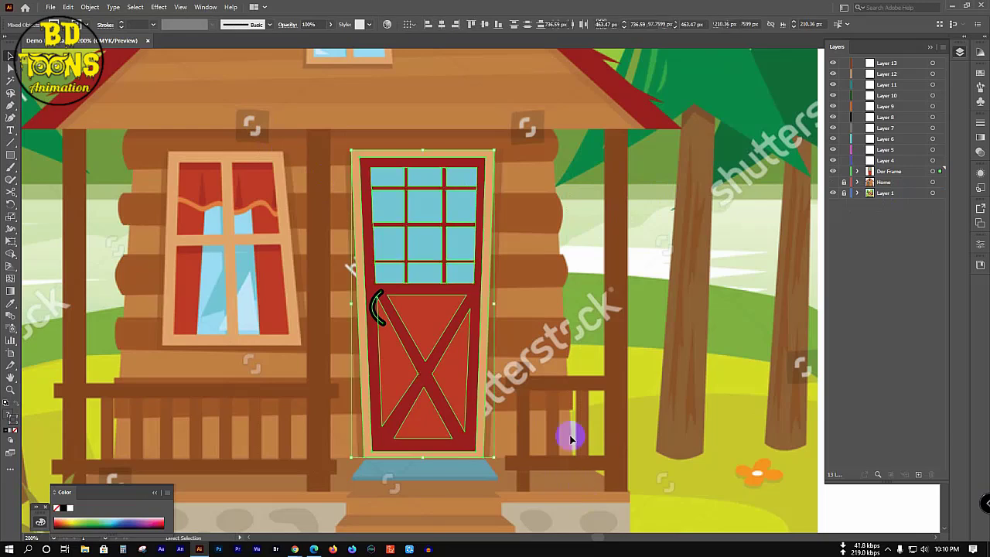
left_click(588, 213)
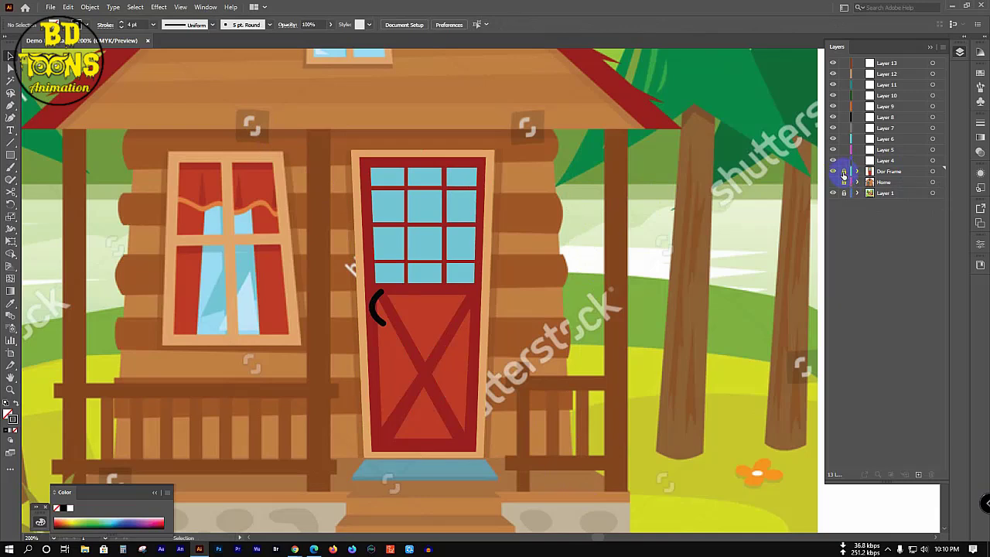
left_click(843, 192)
left_click(834, 184)
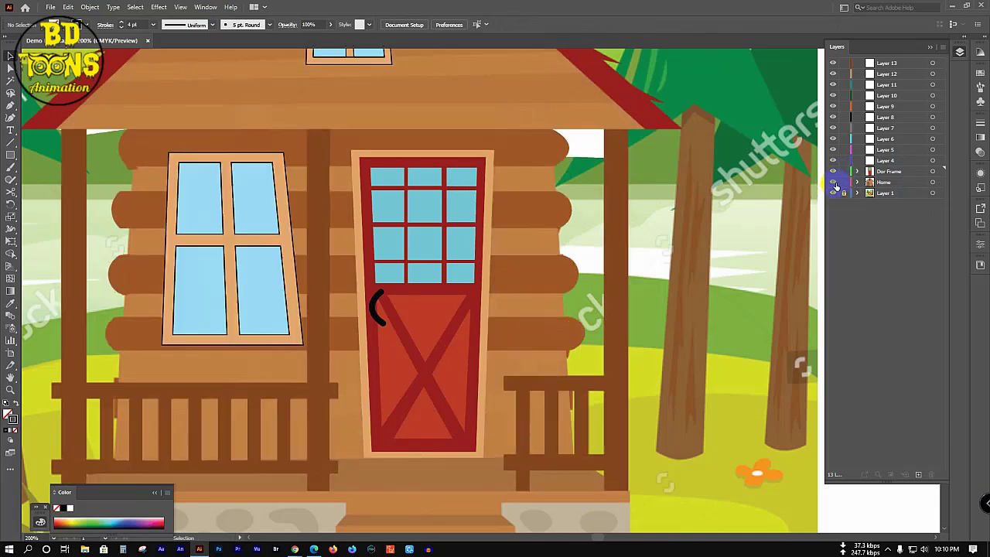
left_click(856, 181)
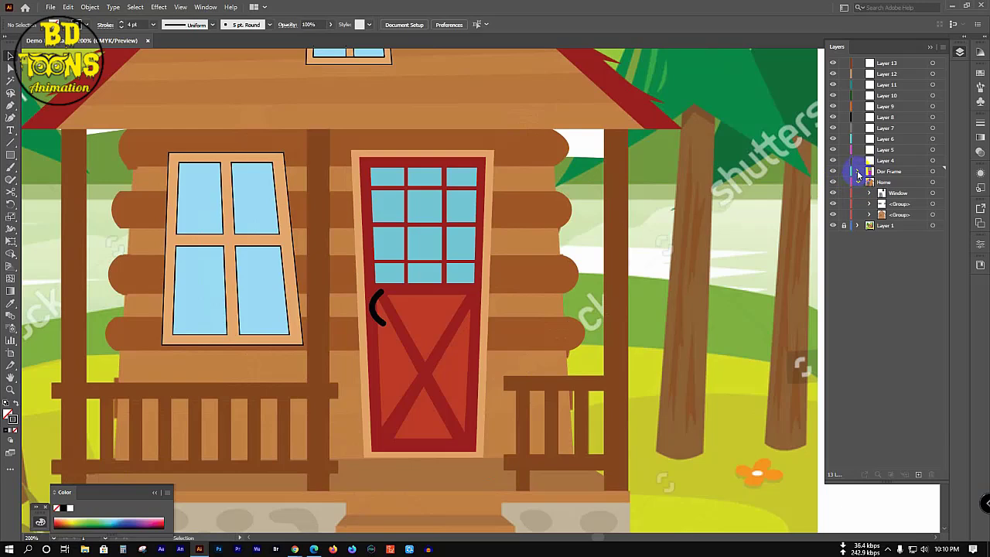
left_click(857, 171)
left_click_drag(913, 186, 916, 203)
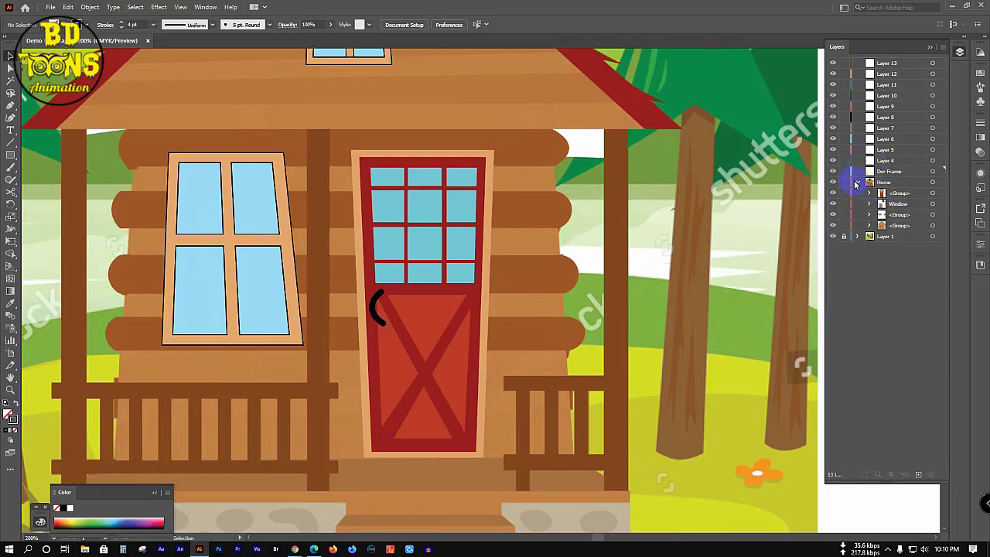
left_click(856, 182)
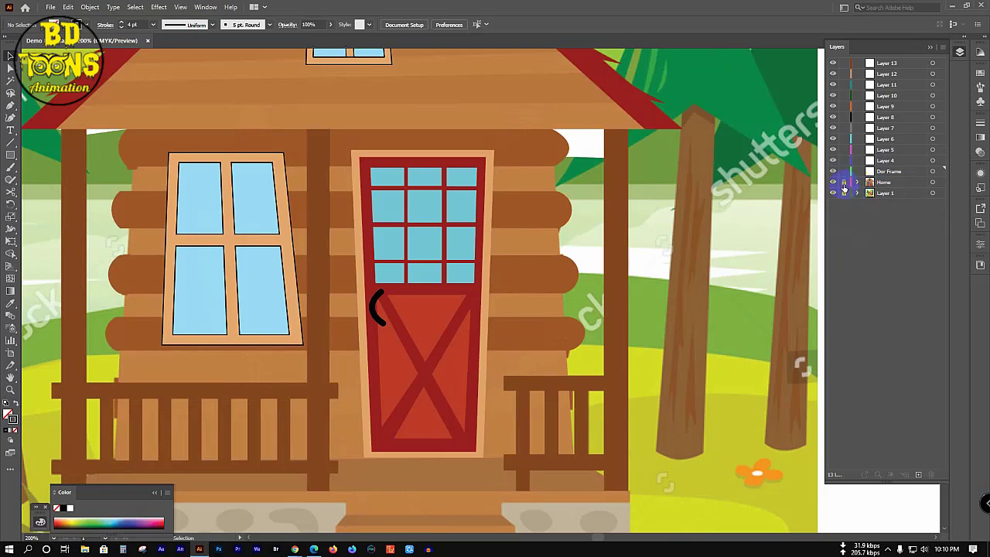
left_click(843, 192)
scroll(506, 217, "down", 3)
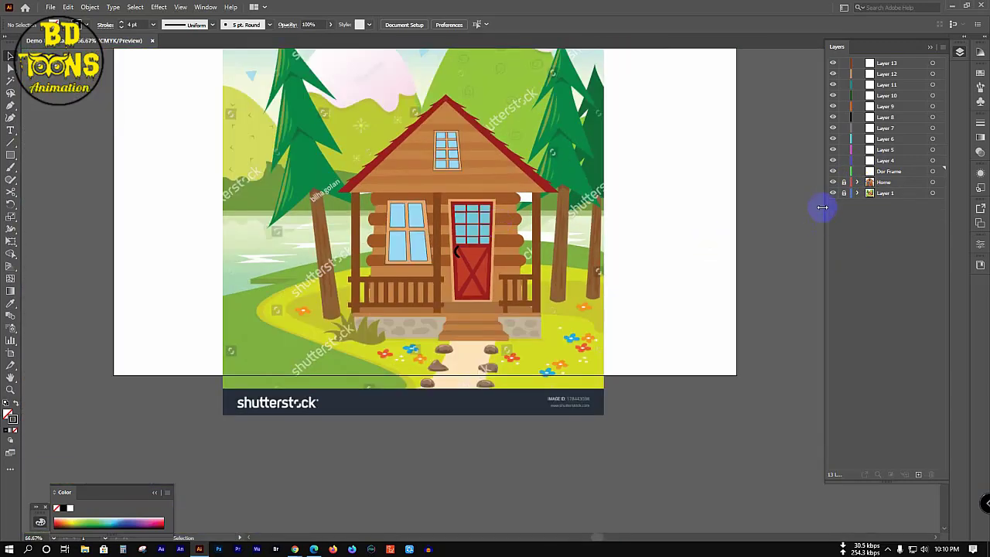
Step: Lock Layer 1 holding the stock reference image, keeping it visible
left_click(833, 193)
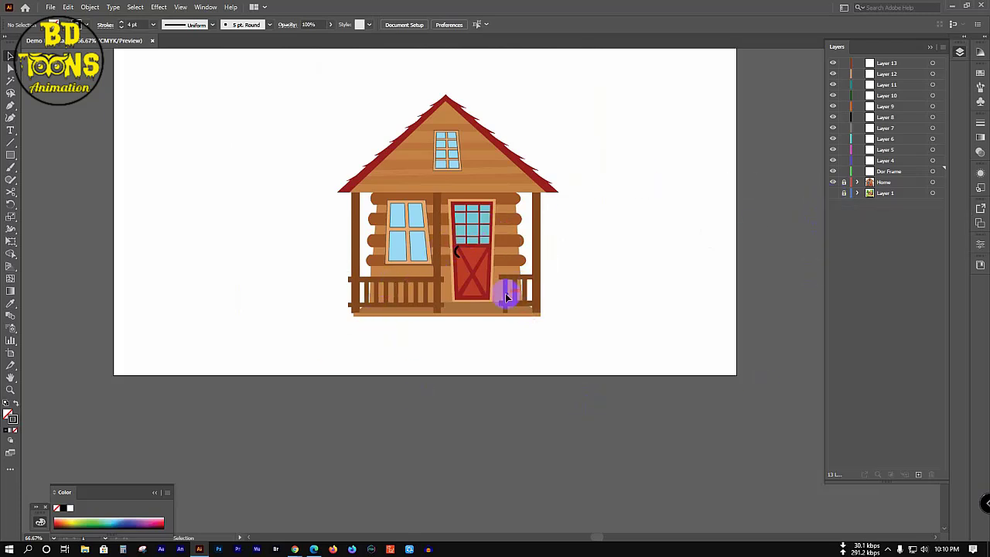
left_click(894, 183)
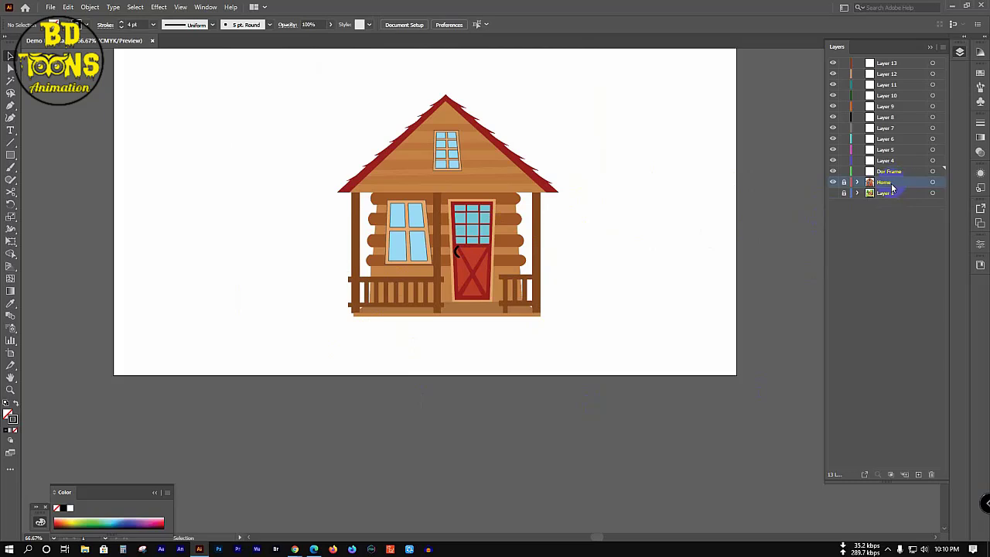
left_click(844, 193)
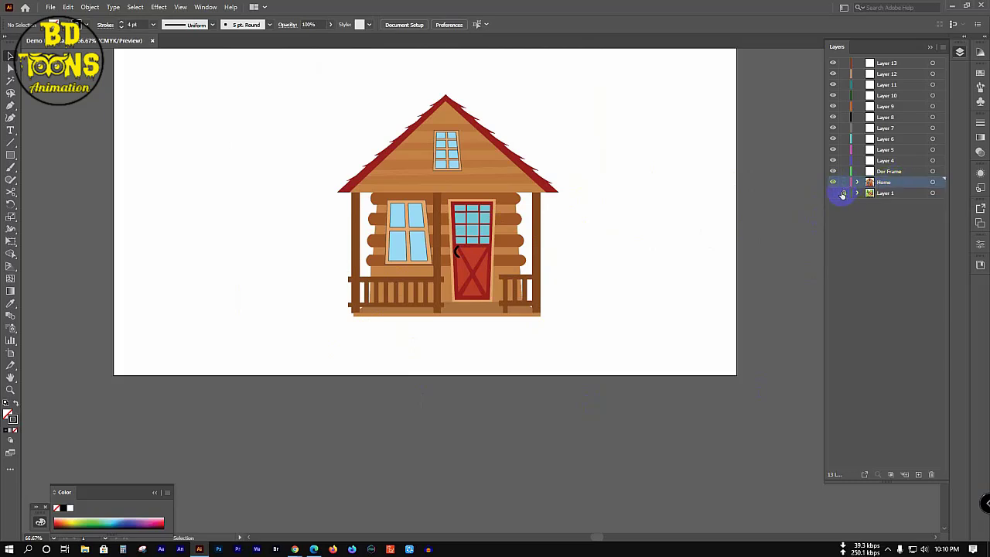
left_click(833, 193)
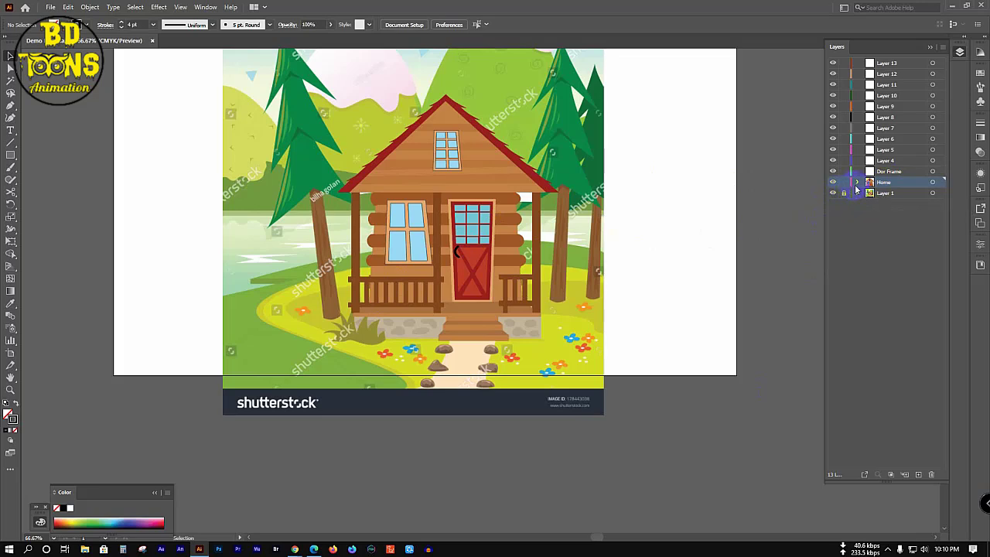
Step: Lock and hide the door, window and railing sublayers inside Home, leaving the cabin body
left_click(856, 183)
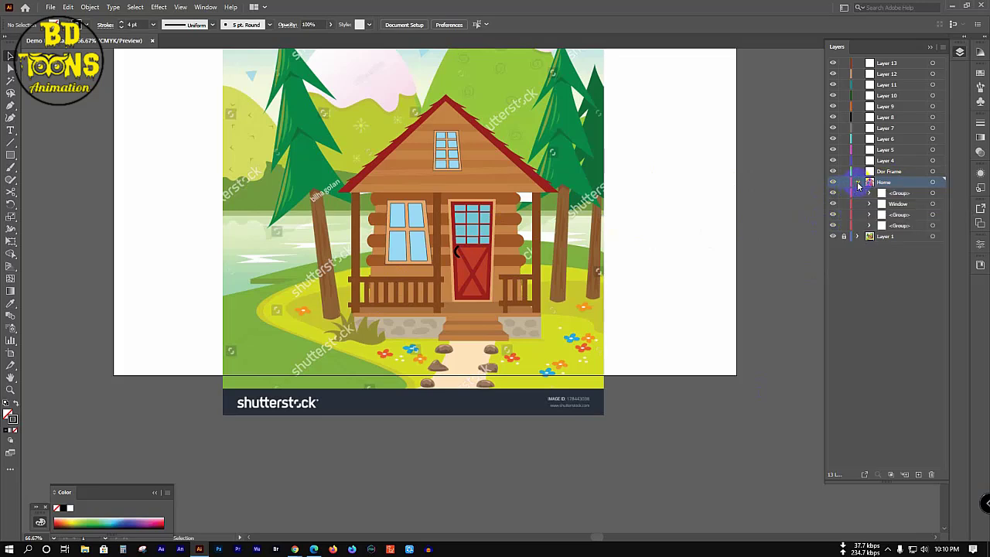
left_click(895, 226)
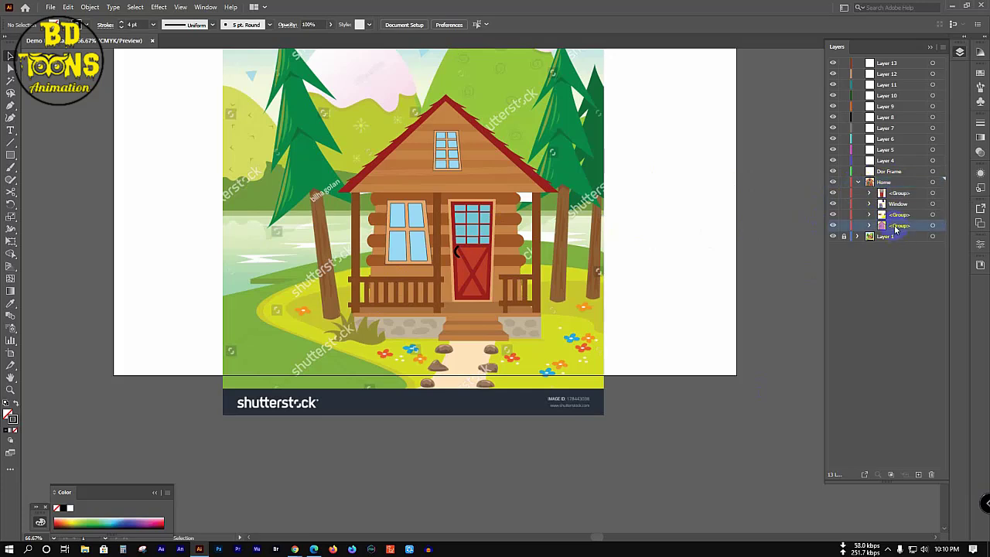
left_click_drag(844, 193, 844, 214)
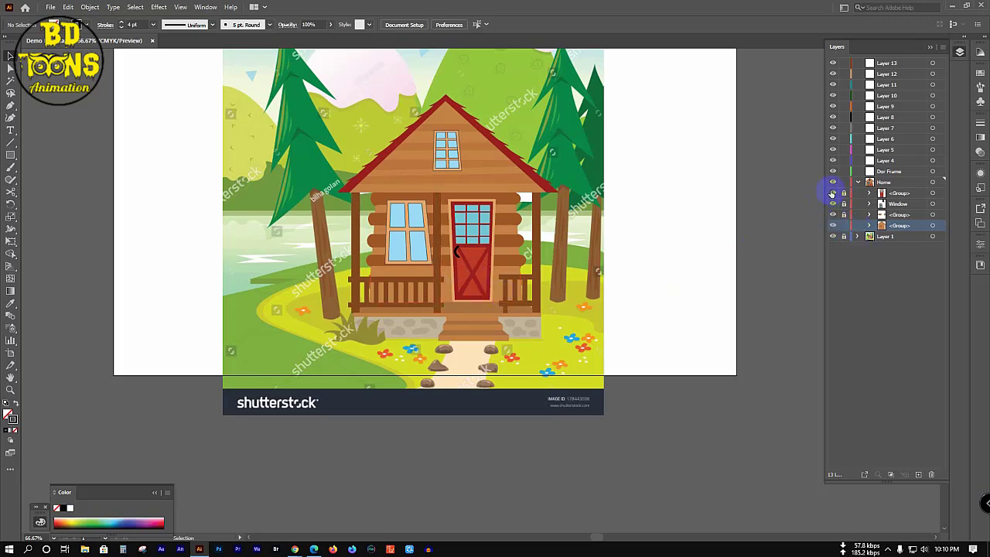
left_click_drag(832, 193, 833, 217)
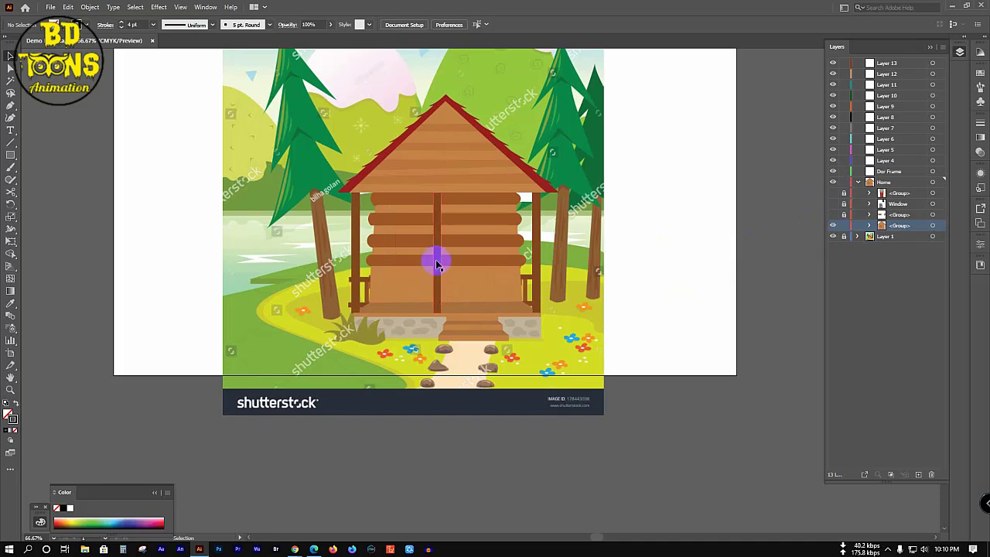
scroll(454, 334, "up", 2)
scroll(454, 338, "up", 1)
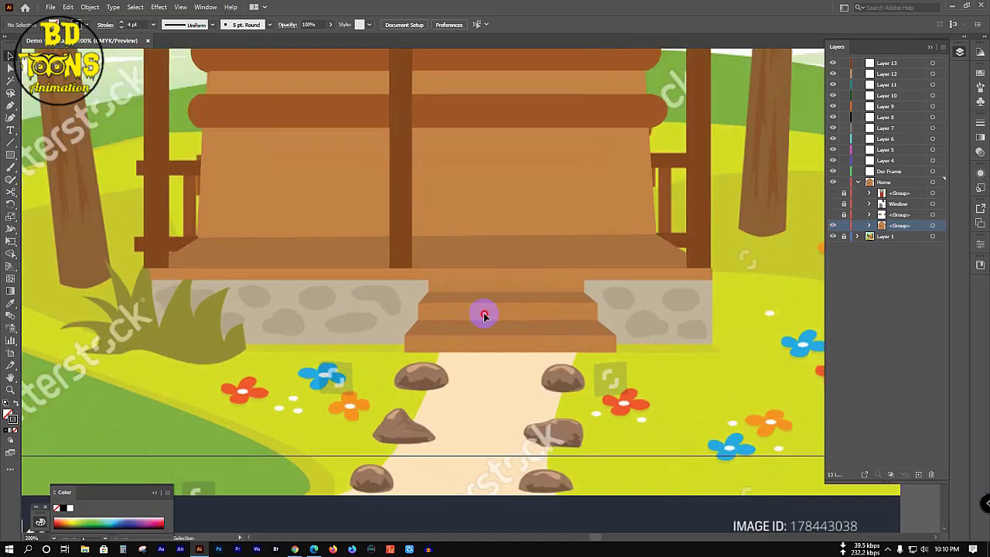
Step: Ungroup the cabin body group into separate paths
left_click(486, 264)
right_click(486, 264)
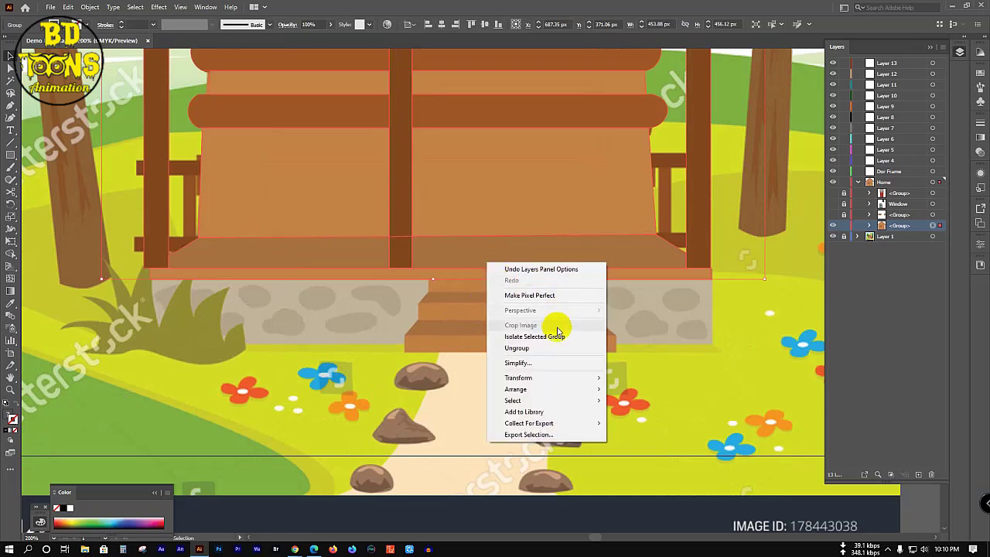
left_click(534, 348)
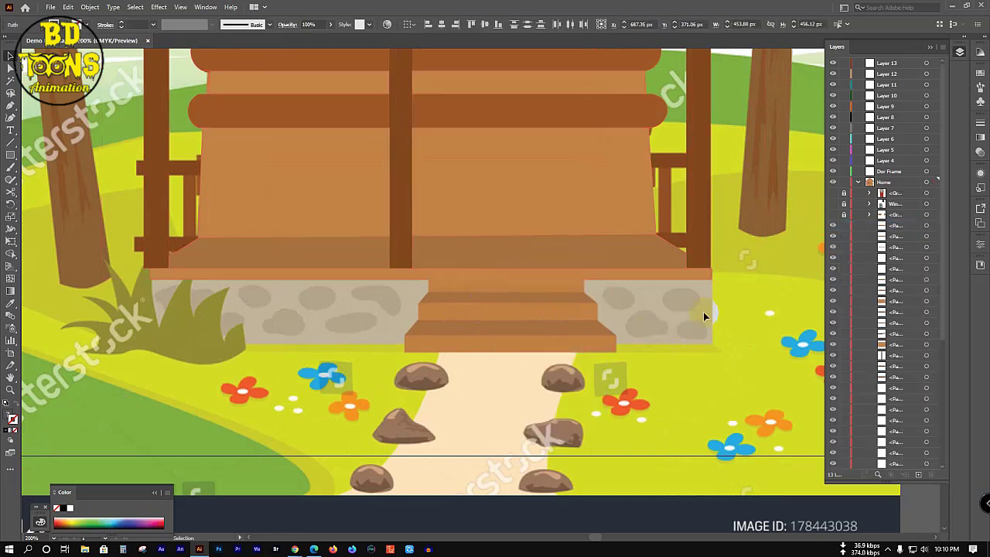
left_click(672, 356)
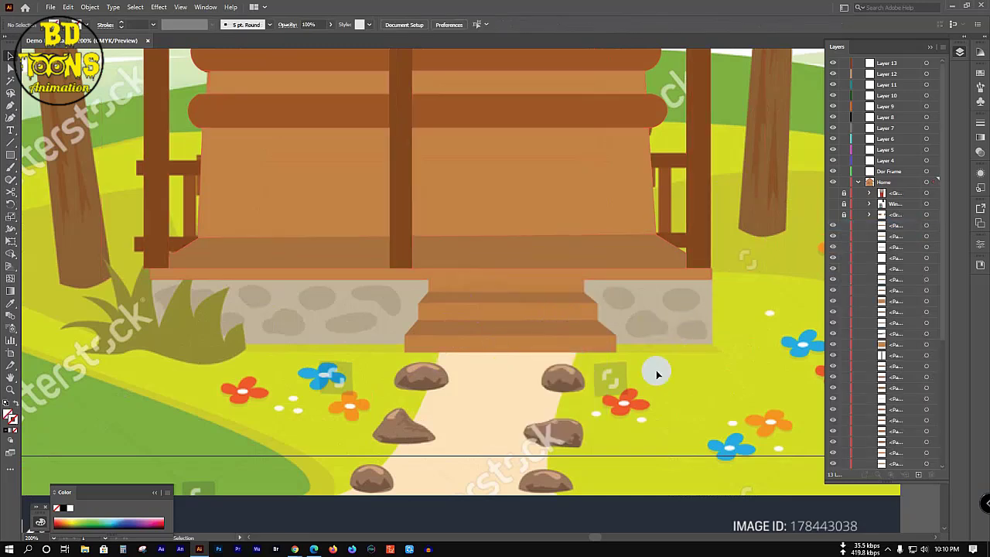
Step: Trace a closed Pen outline around the corners of the stone base
key("p")
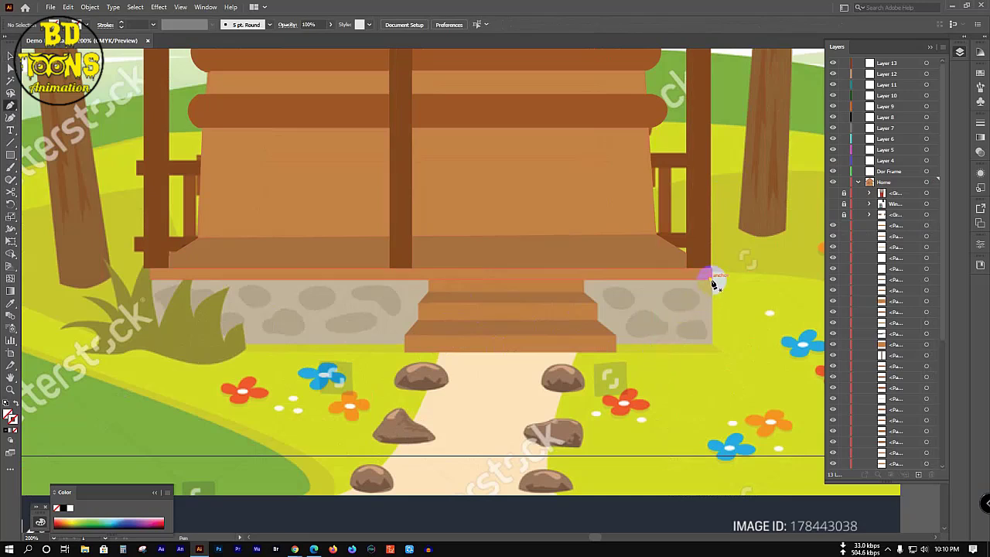
left_click(711, 277)
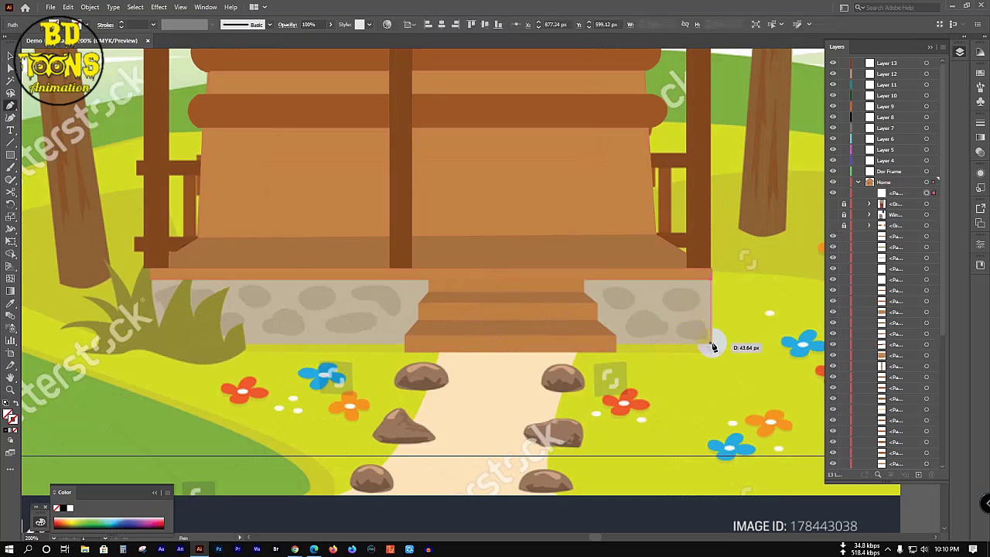
left_click(713, 343)
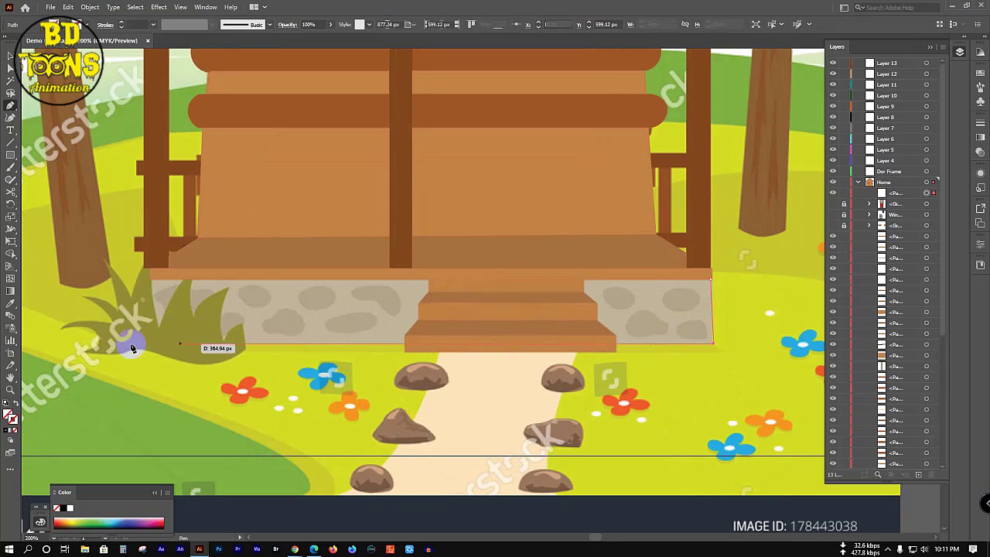
left_click(133, 344)
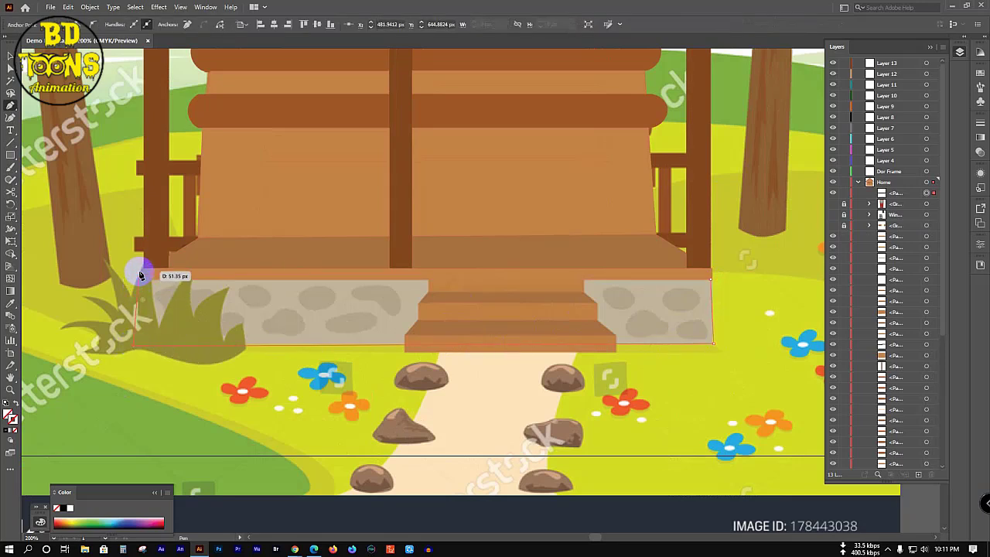
left_click(135, 276)
left_click_drag(134, 339, 140, 352)
left_click(139, 347)
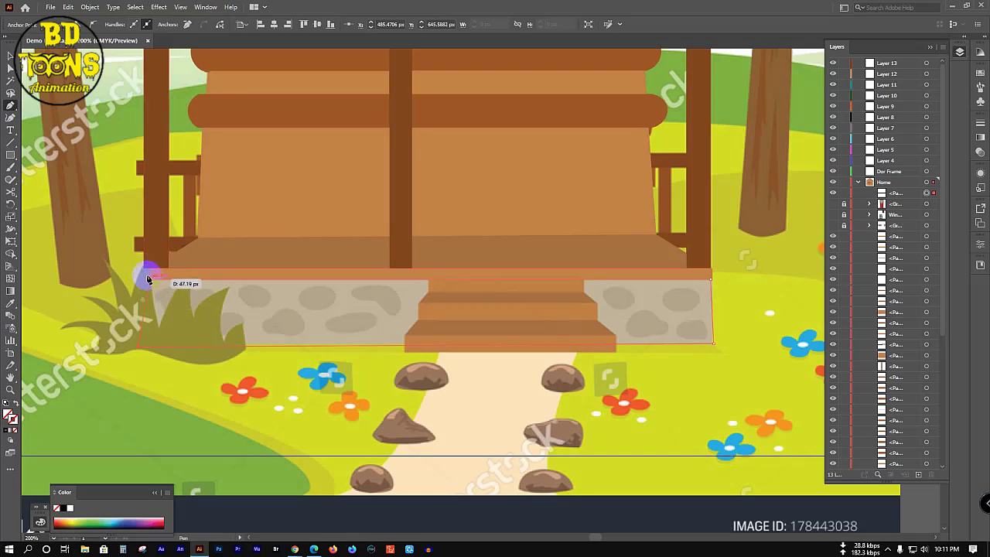
left_click(144, 269)
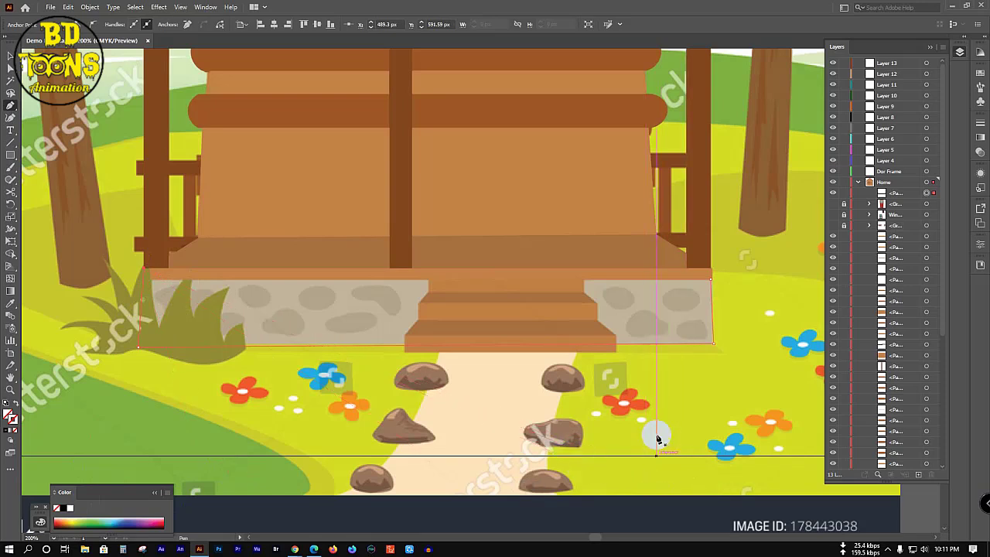
left_click(640, 410)
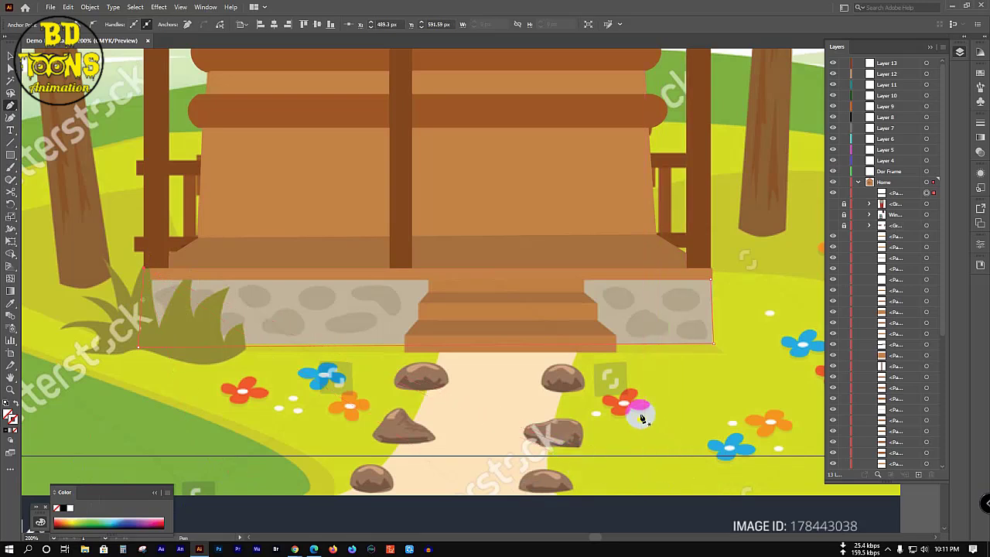
left_click(710, 279)
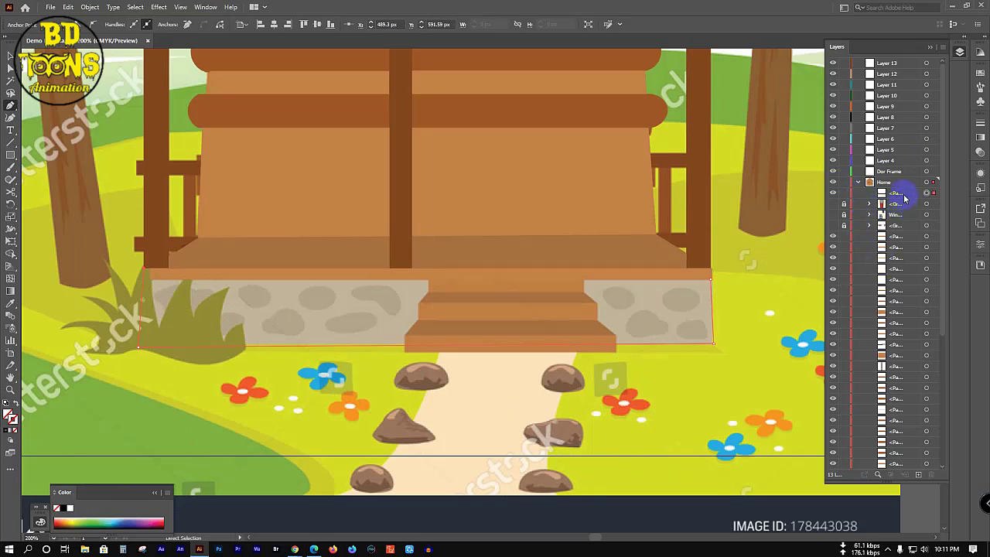
Step: Lock the new stone-base outline path in the Layers panel
left_click(904, 198)
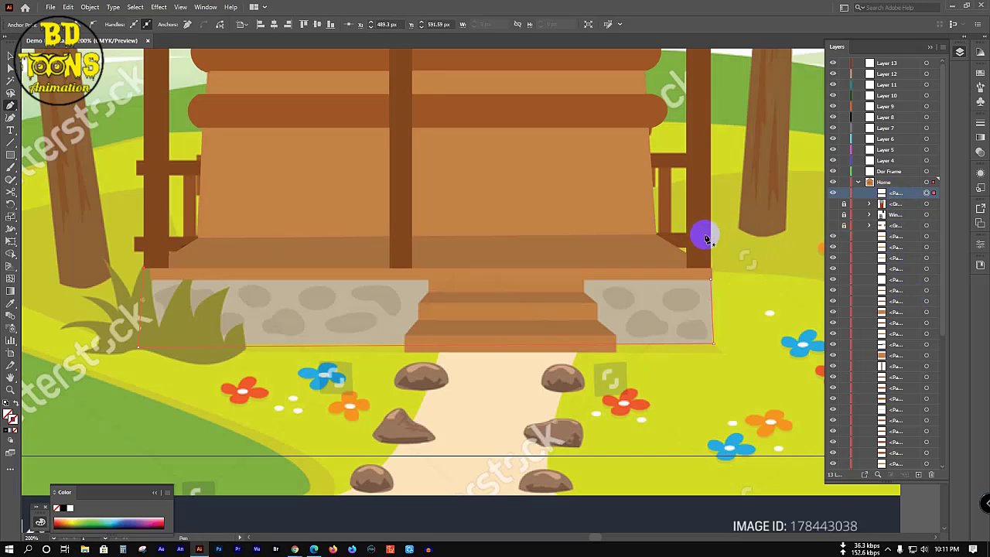
left_click(843, 193)
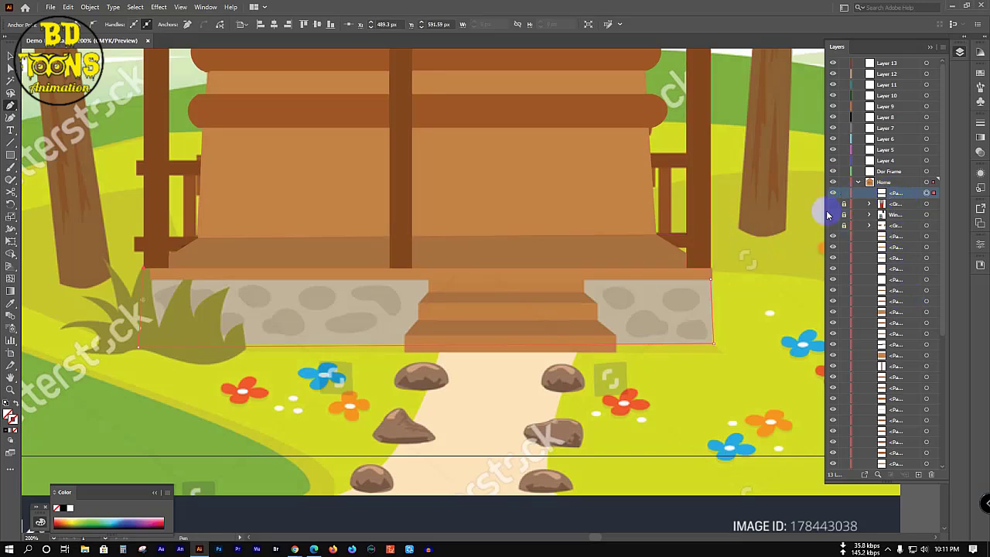
scroll(534, 246, "down", 3)
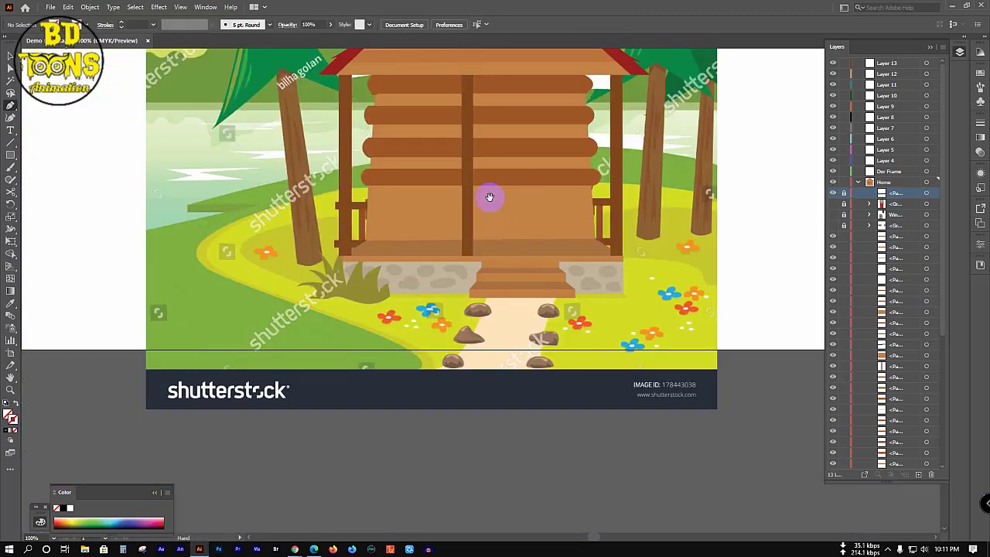
Step: Regroup all the loose cabin body paths into one group
left_click_drag(488, 196, 477, 276)
key("v")
left_click_drag(417, 249, 398, 264)
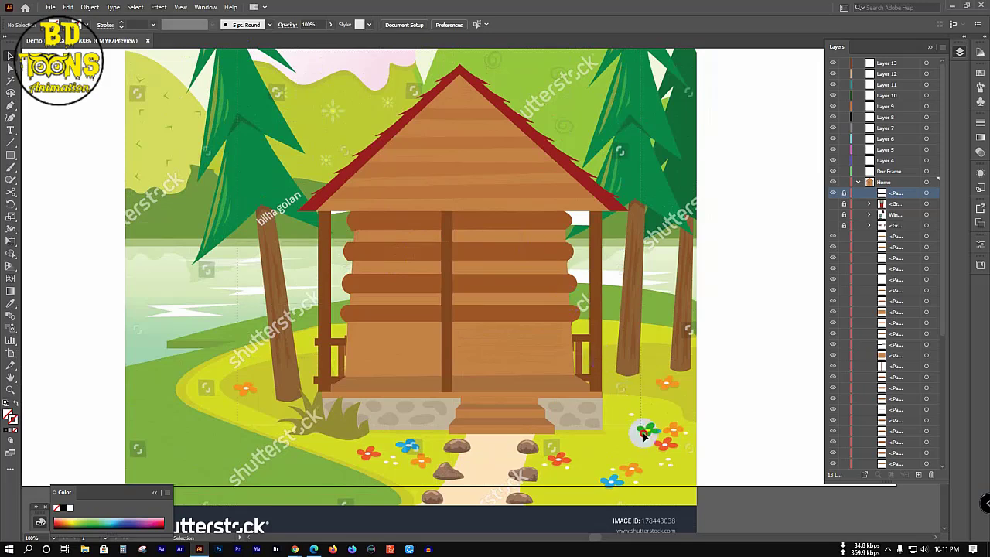
key("ctrl+a")
key("ctrl+g")
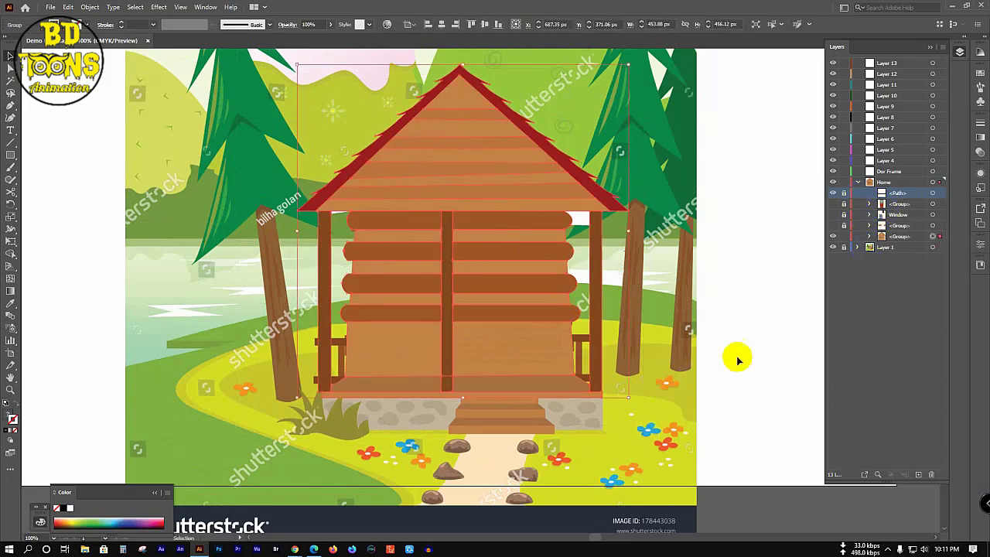
left_click(707, 335)
Step: Adjust the stone-base outline's corner anchors with the Pen tool and lock the lower group
scroll(502, 413, "up", 1)
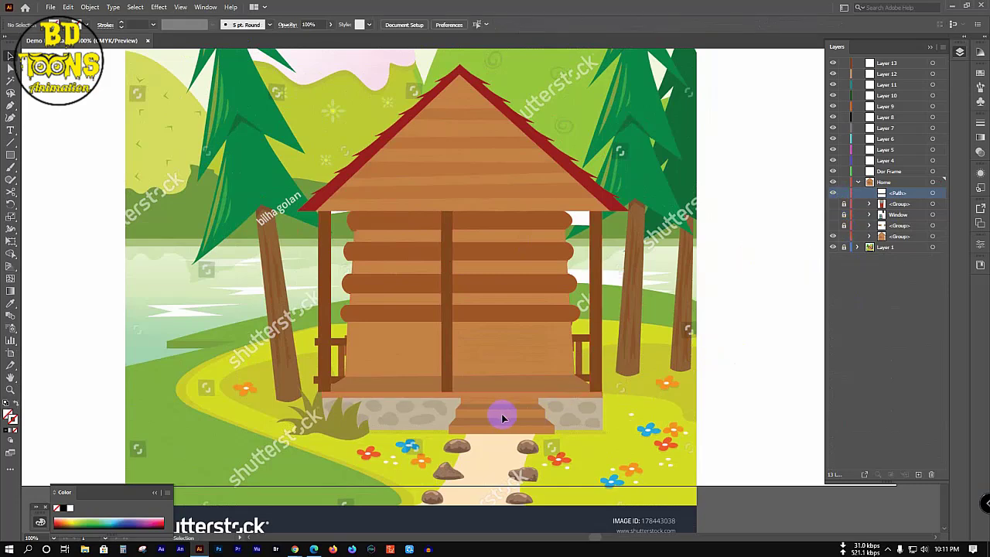
left_click(935, 193)
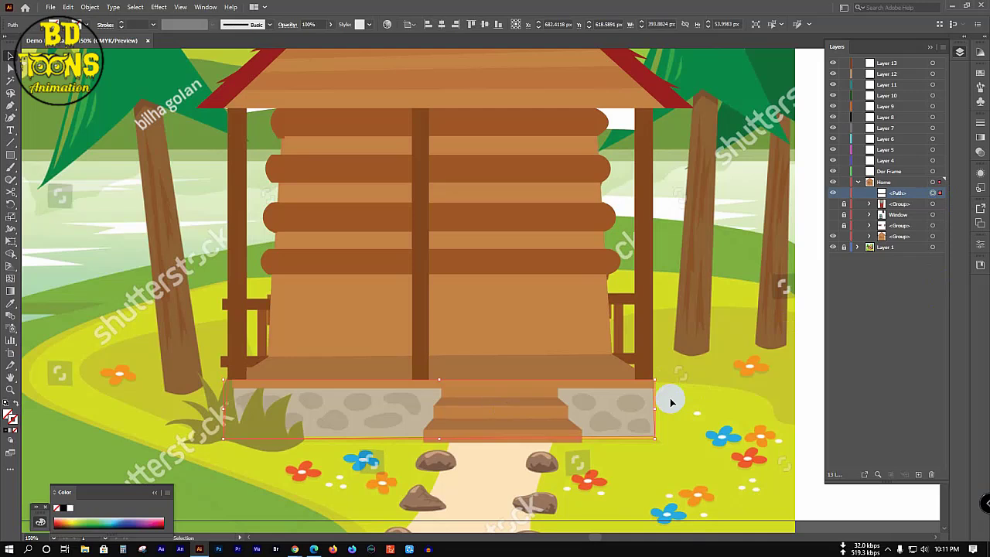
key("p")
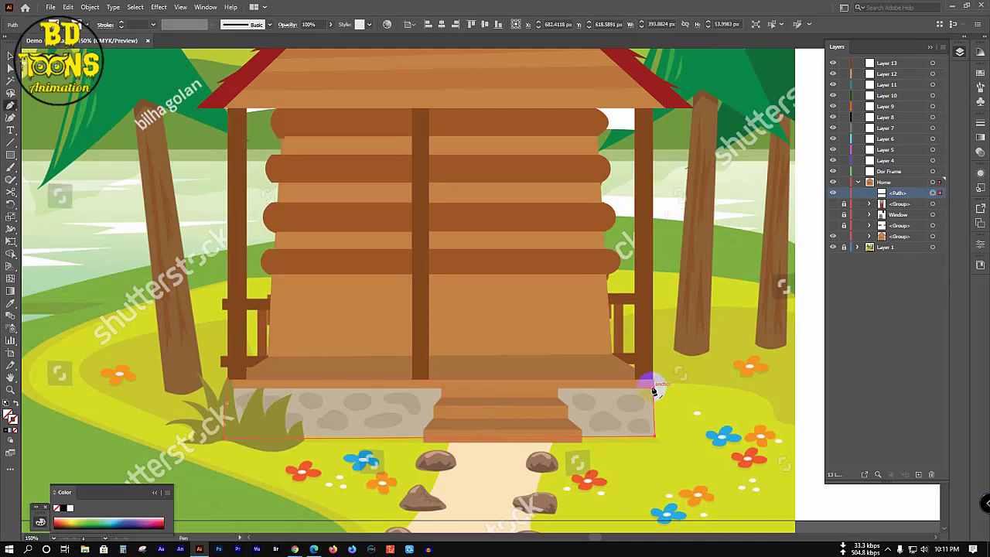
left_click(653, 390)
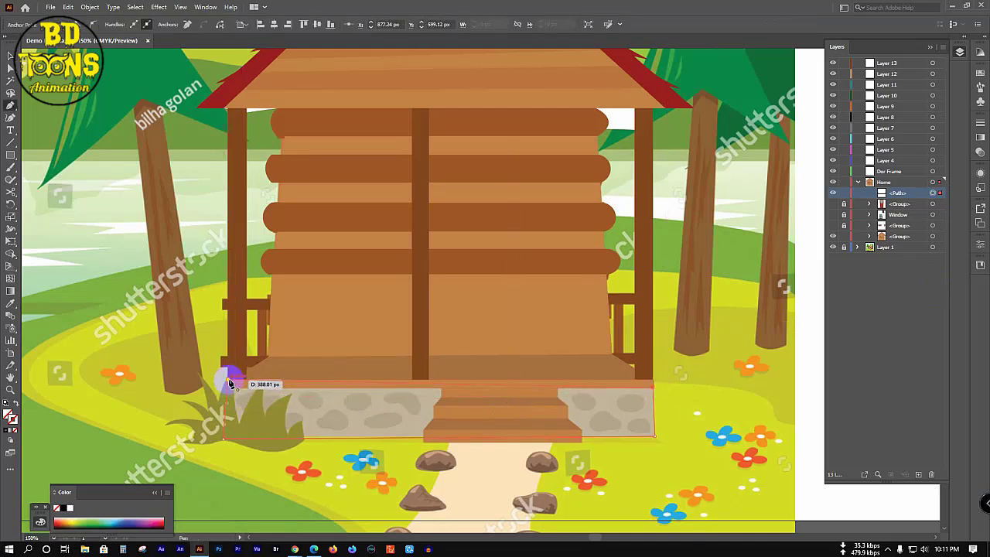
left_click(229, 382)
left_click(649, 379)
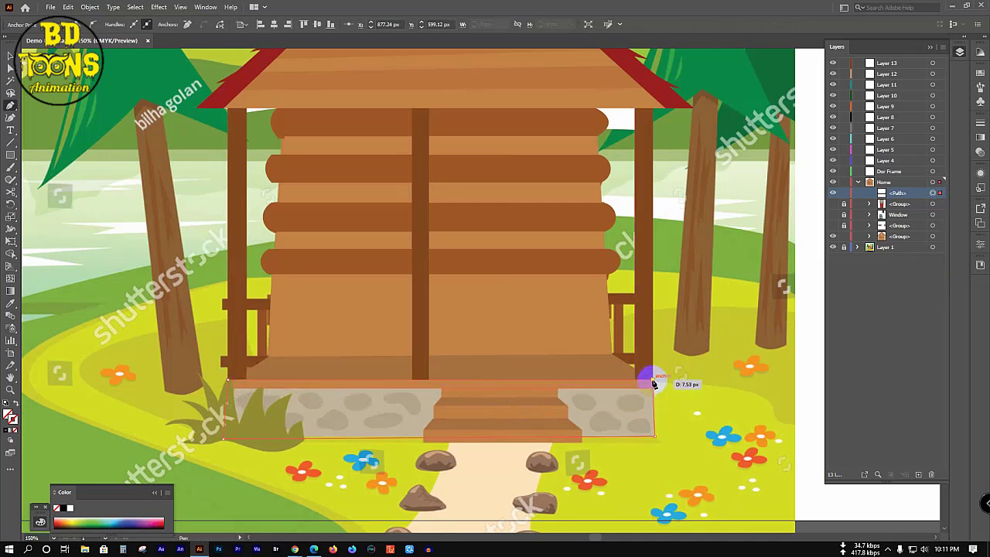
left_click(229, 383)
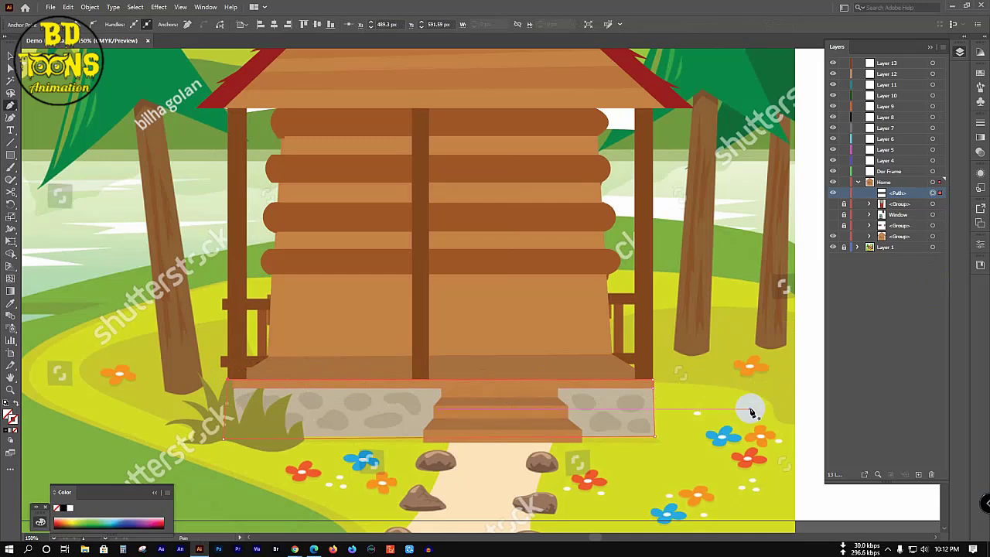
left_click(844, 236)
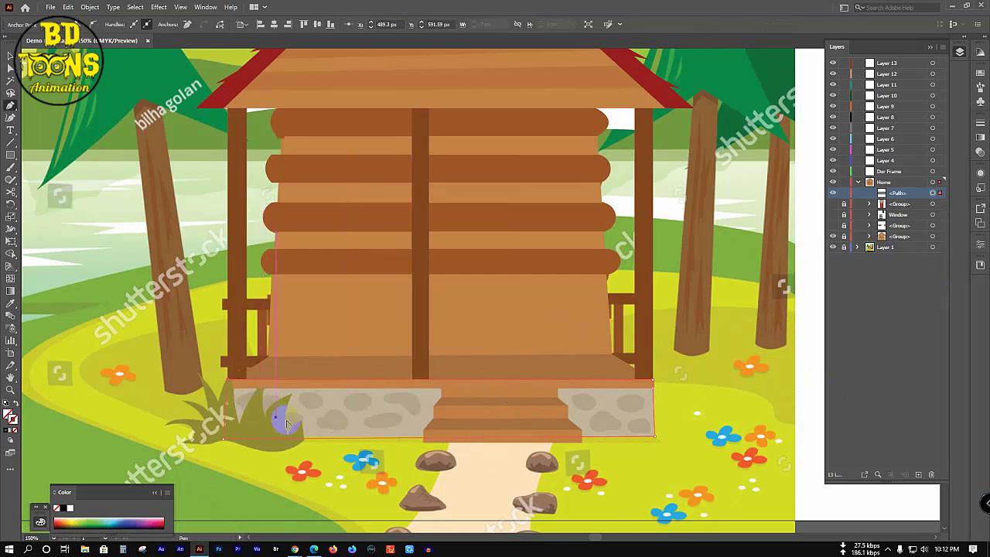
scroll(295, 425, "up", 1)
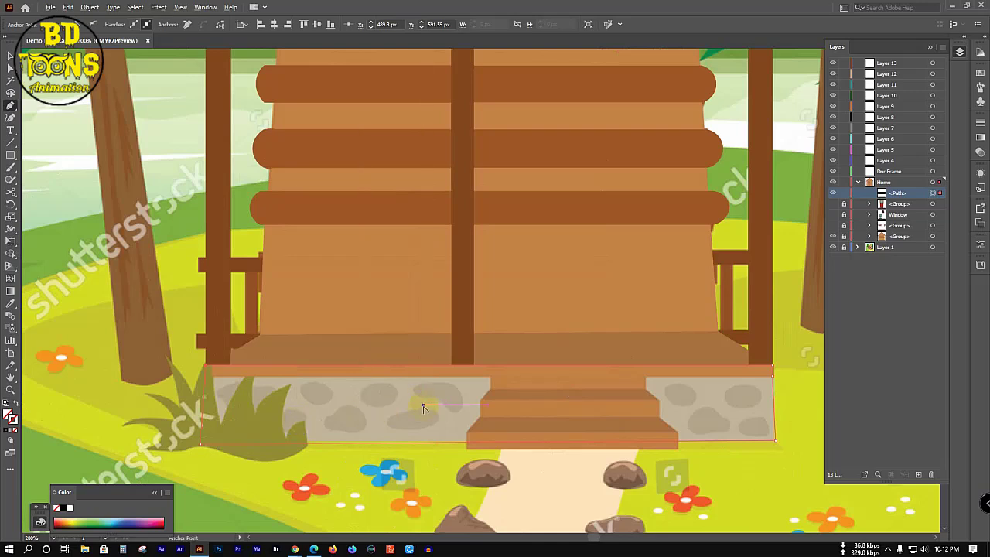
Step: Draw a small oval stone on the base with the Ellipse tool
scroll(419, 404, "up", 1)
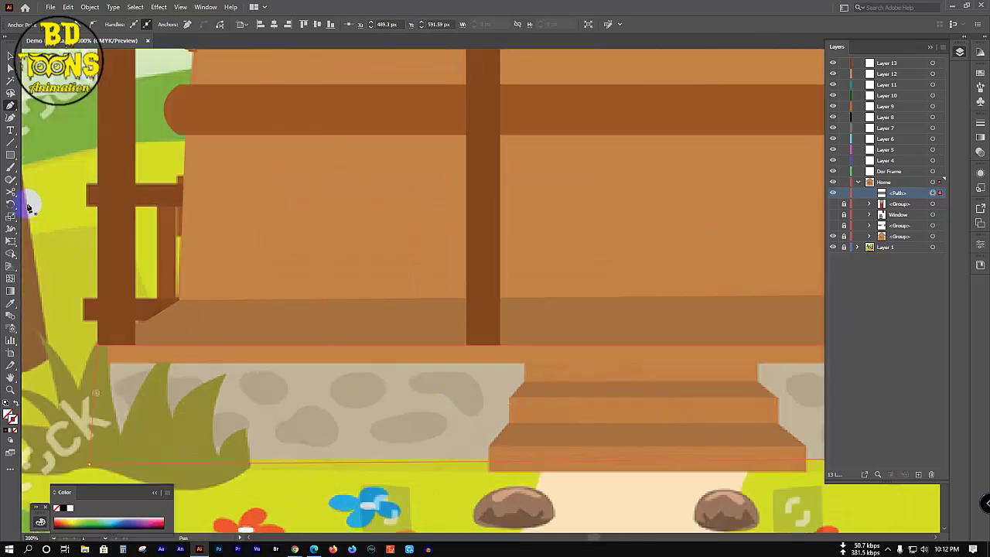
left_click(11, 155)
left_click(54, 179)
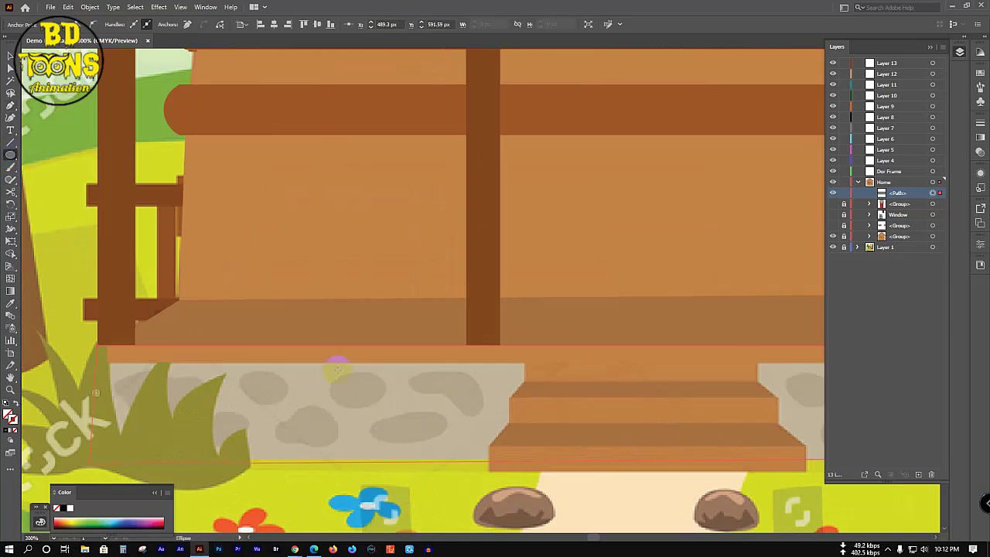
left_click_drag(332, 380, 393, 403)
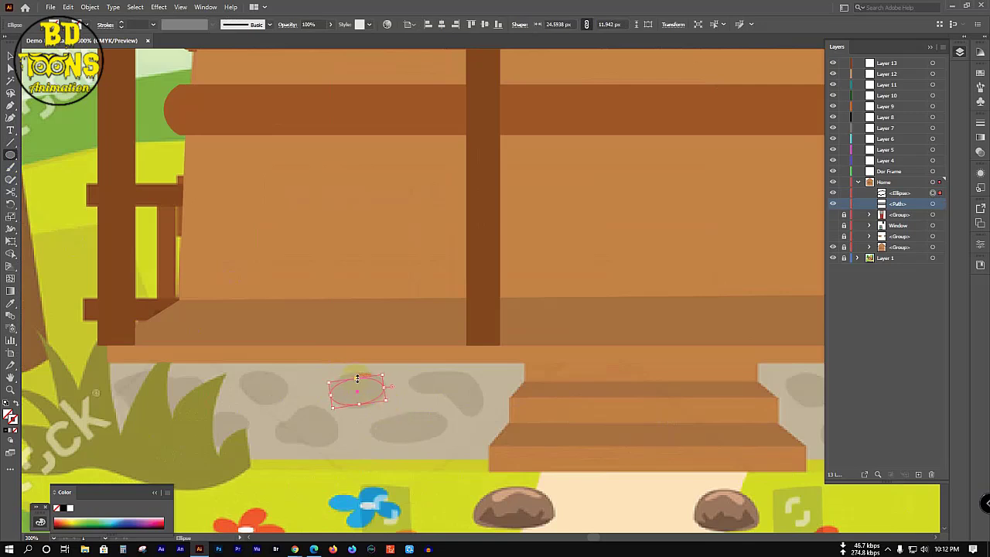
left_click_drag(356, 377, 356, 372)
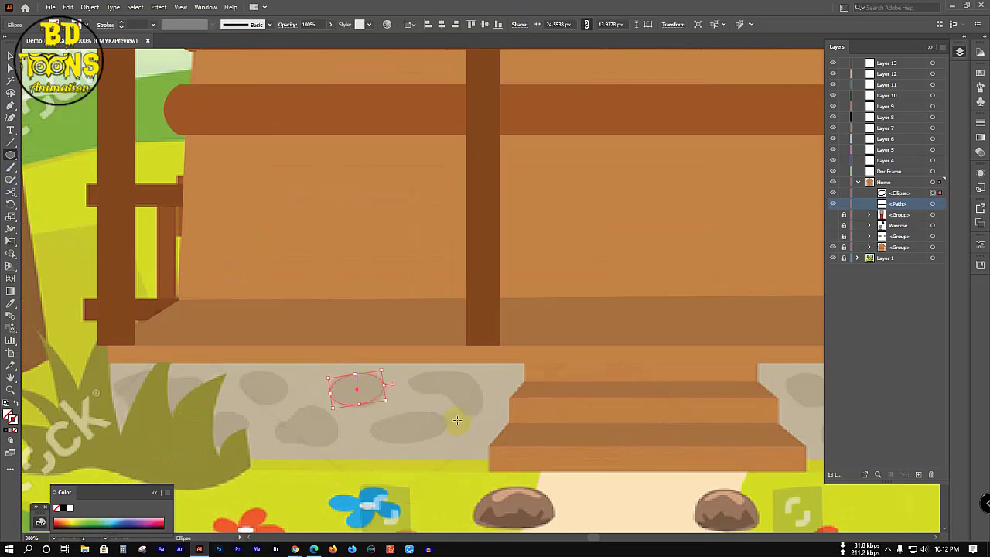
Step: Trace a rounded stone outline beside the oval with the Pen tool
key("p")
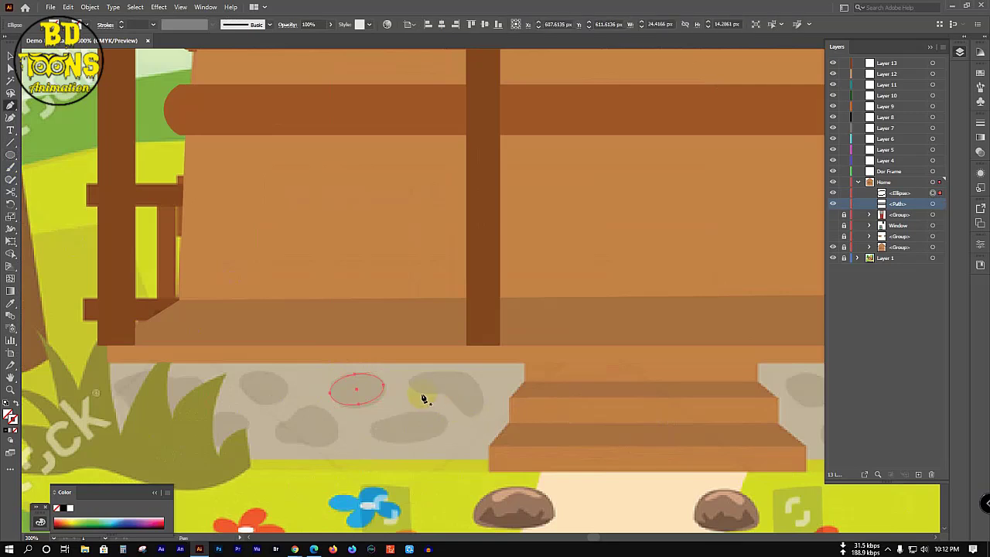
left_click_drag(418, 393, 447, 397)
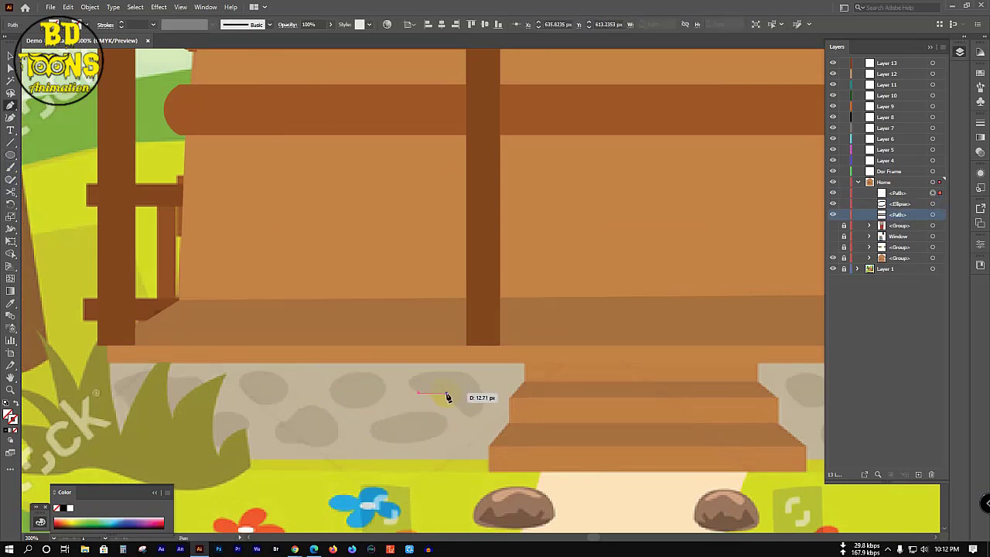
left_click(447, 395)
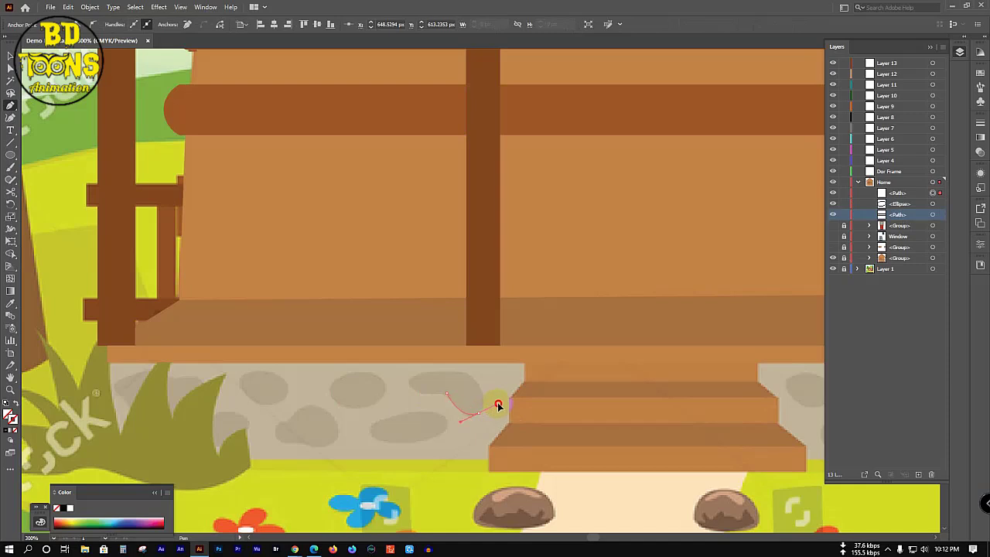
left_click(447, 372)
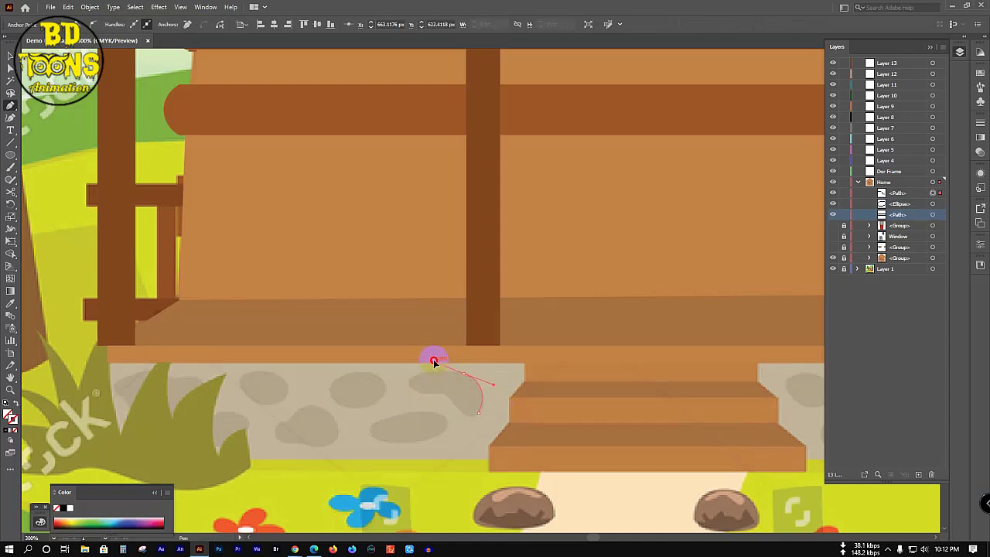
left_click_drag(434, 361, 426, 397)
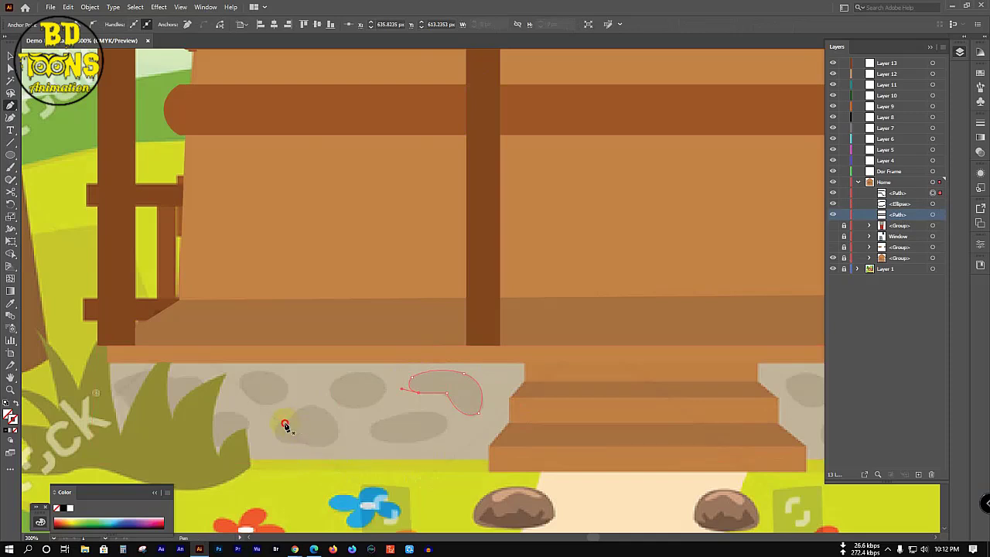
Step: Trace and close a second stone outline lower left, then select all three stones
mouse_move(284, 424)
left_mouse_down()
mouse_move(287, 438)
mouse_move(313, 447)
mouse_move(309, 437)
mouse_move(272, 436)
mouse_move(296, 447)
mouse_move(337, 441)
left_mouse_up()
left_click(316, 439)
left_click(336, 437)
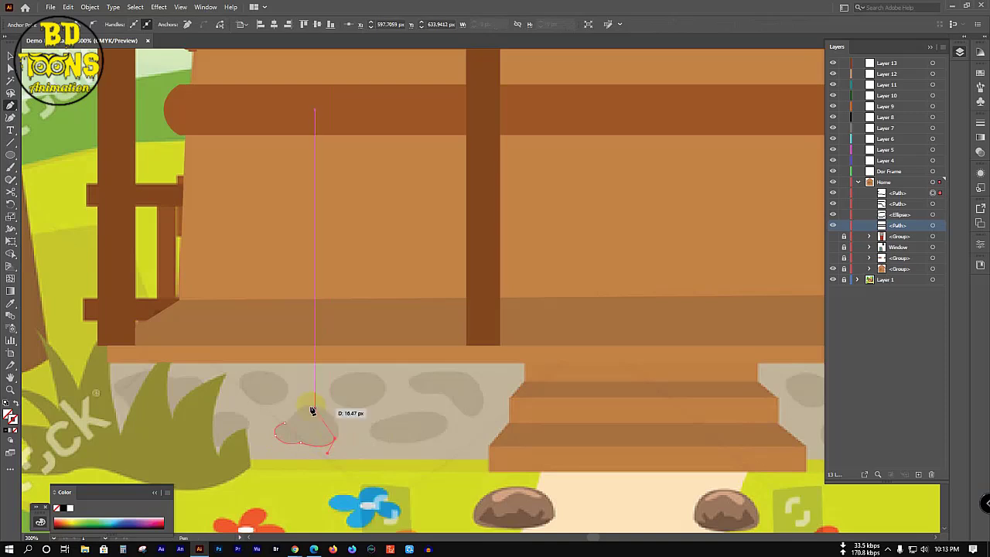
left_click(308, 408)
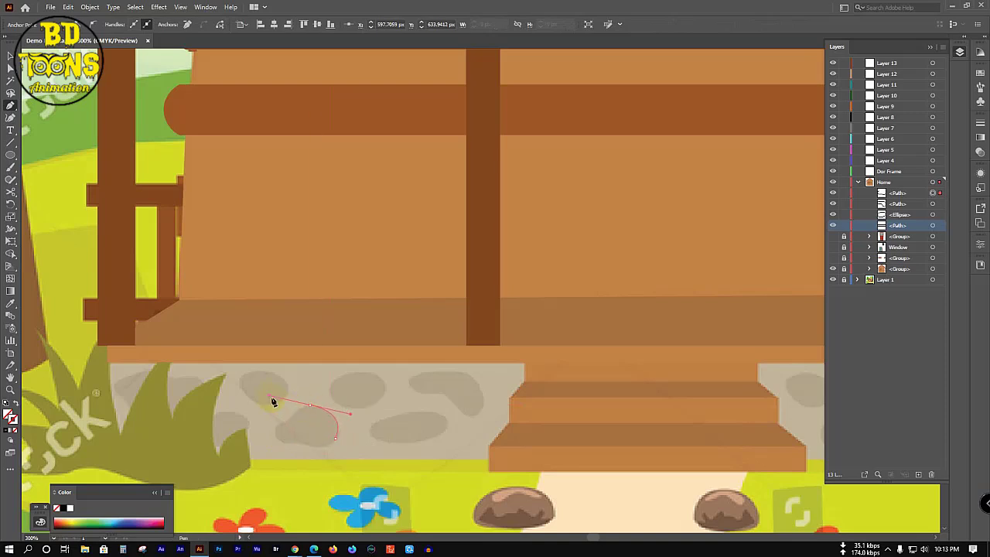
left_click_drag(272, 402, 284, 435)
left_click(309, 406)
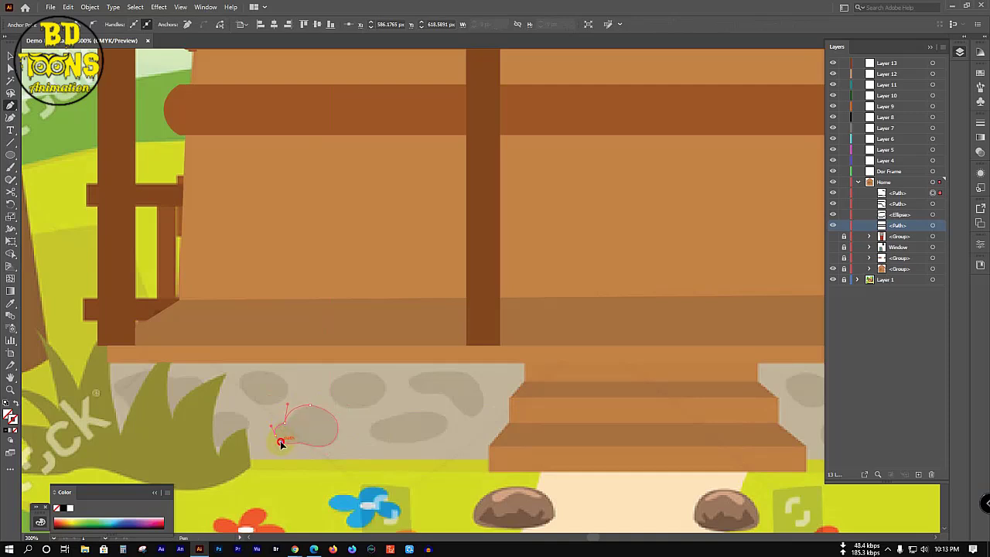
key("v")
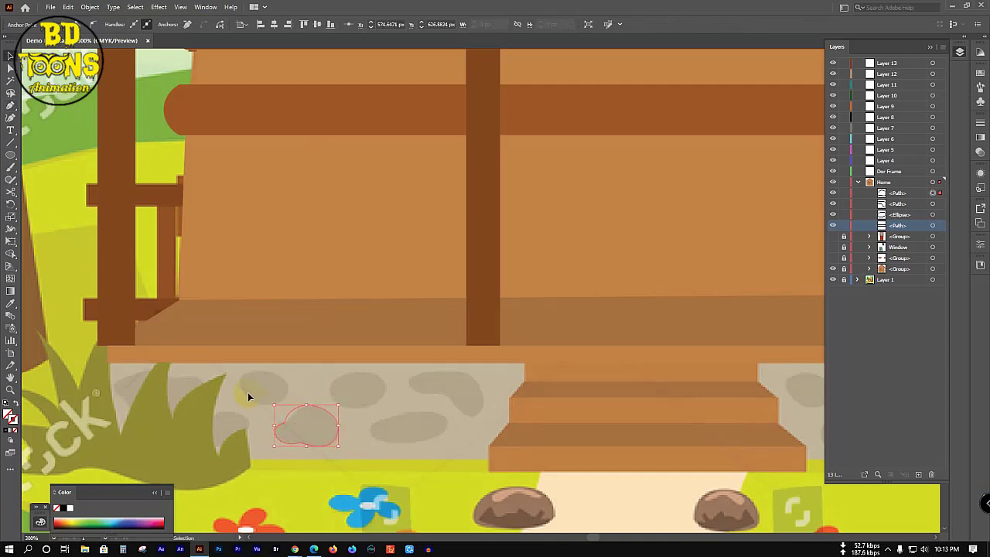
left_click_drag(217, 377, 474, 442)
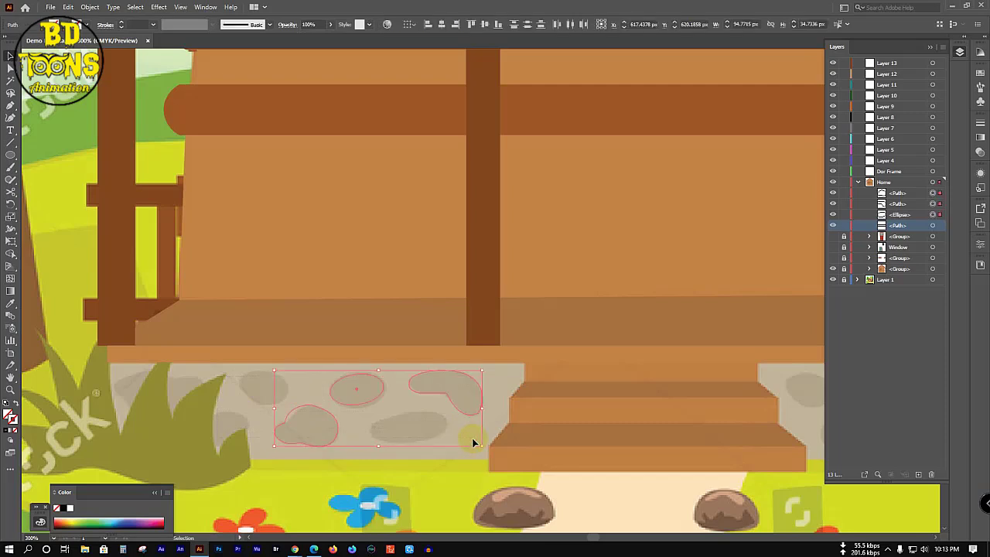
Step: Duplicate the kidney-shaped stone lower down and copy the stones onto the left part of the base
key("i")
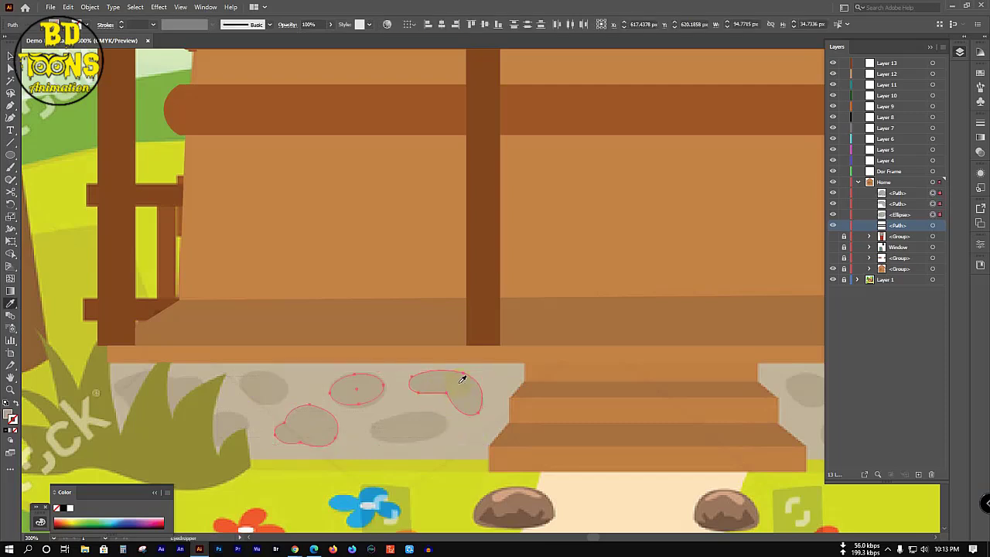
key("v")
left_click(369, 430)
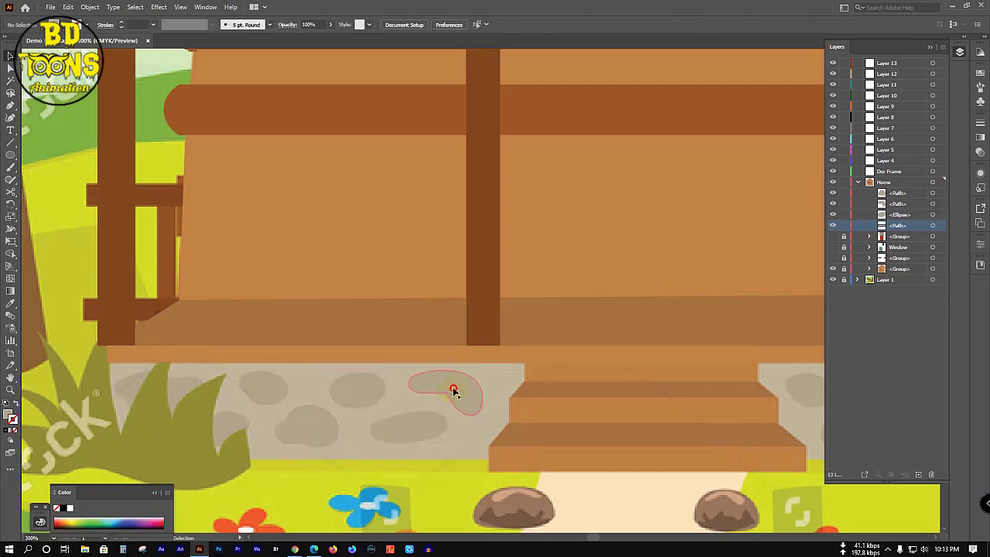
left_click_drag(455, 393, 436, 418)
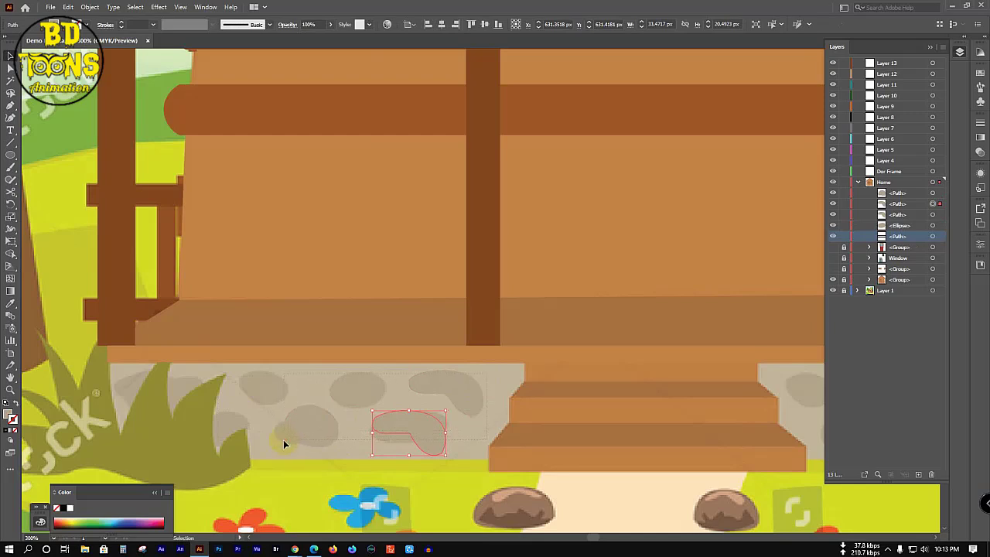
key("ctrl+a")
left_click_drag(309, 432, 127, 437)
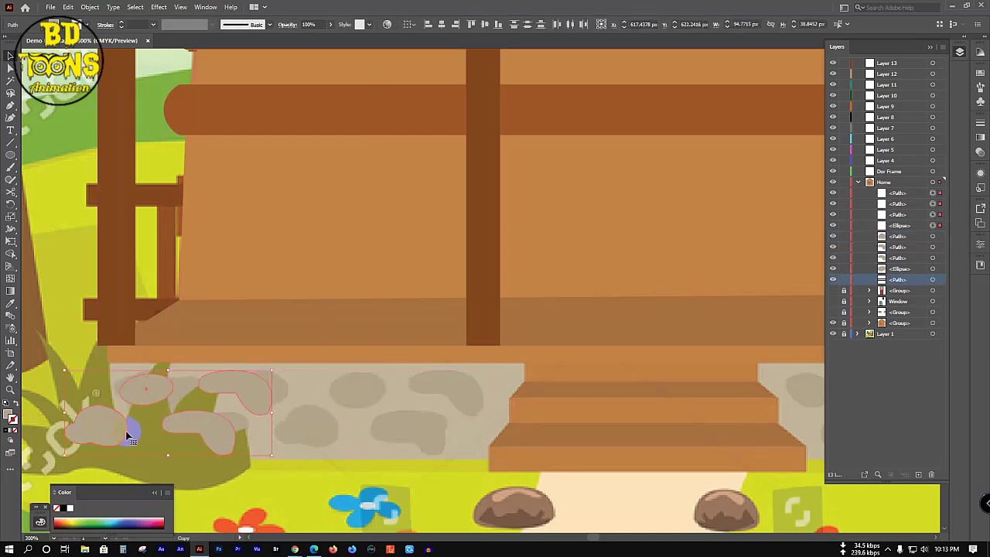
Step: Remove the extra leftmost stone copy, then zoom out and marquee-select the stones on the base
left_click(98, 431)
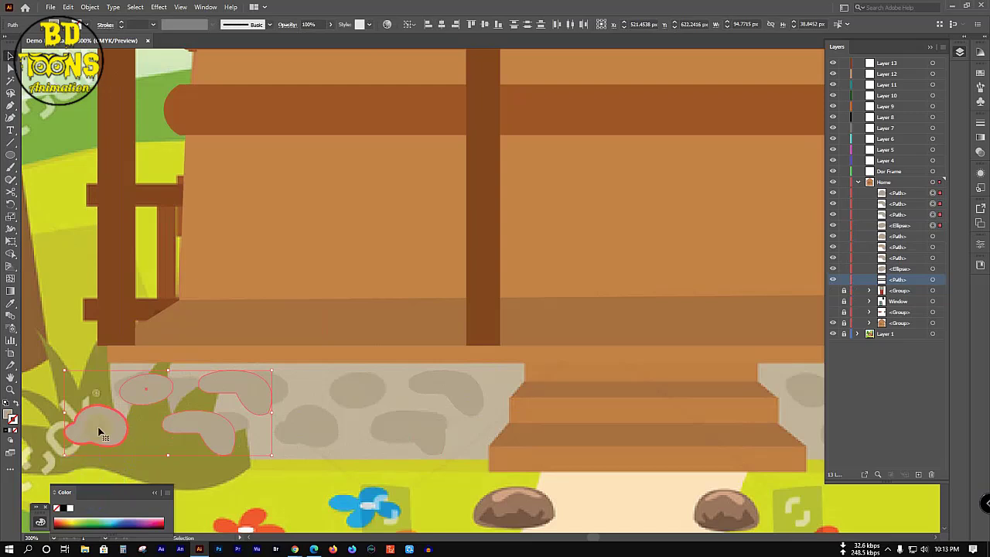
key("Delete")
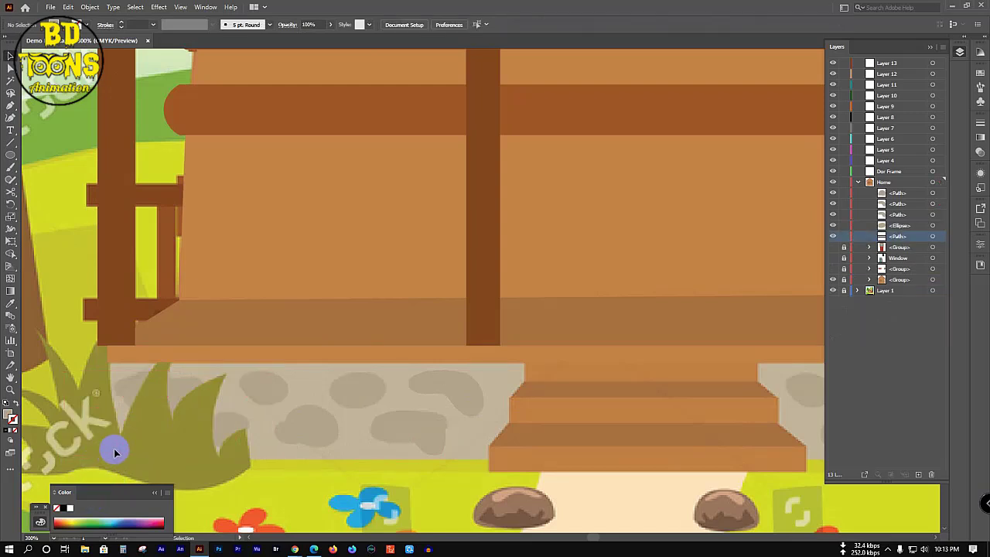
key("ctrl+z")
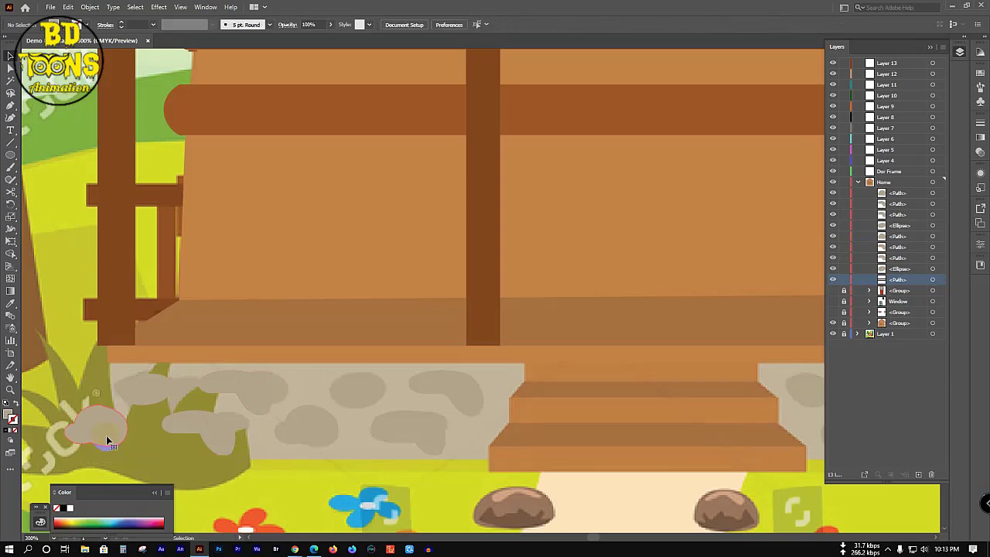
left_click(108, 440)
key("Delete")
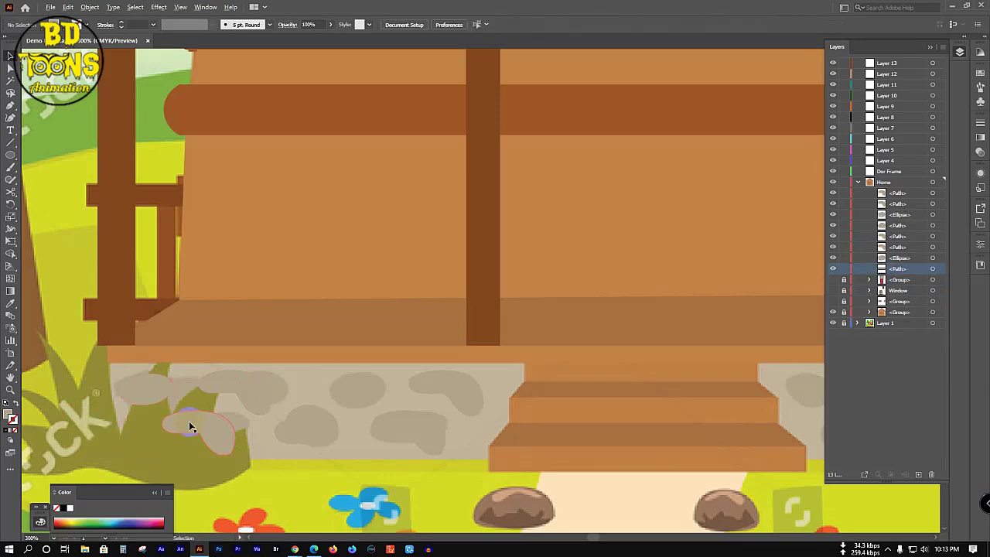
scroll(189, 425, "down", 2)
left_click_drag(325, 406, 490, 426)
Step: Place a copy of the stones on the right side and delete the overlapping and stray shapes
left_click(477, 428)
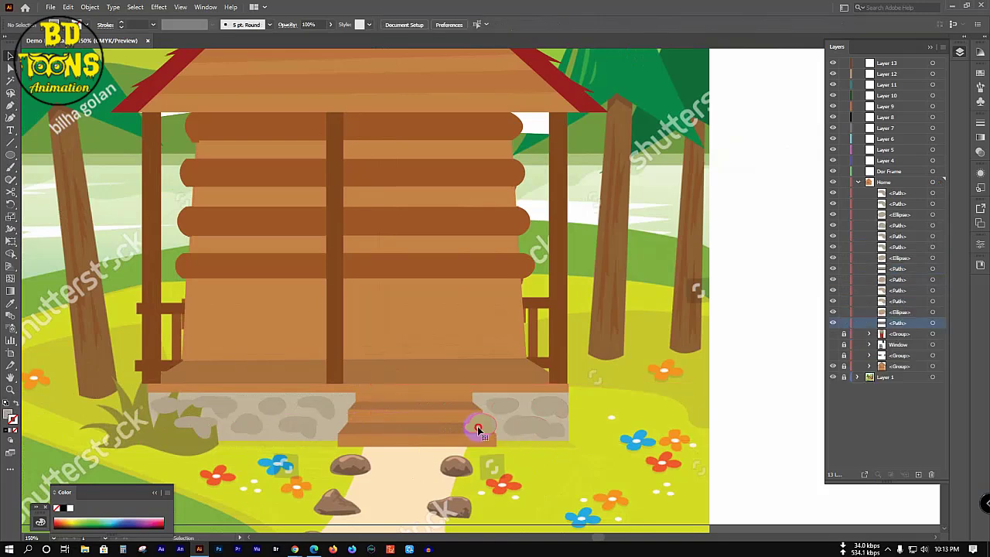
key("Delete")
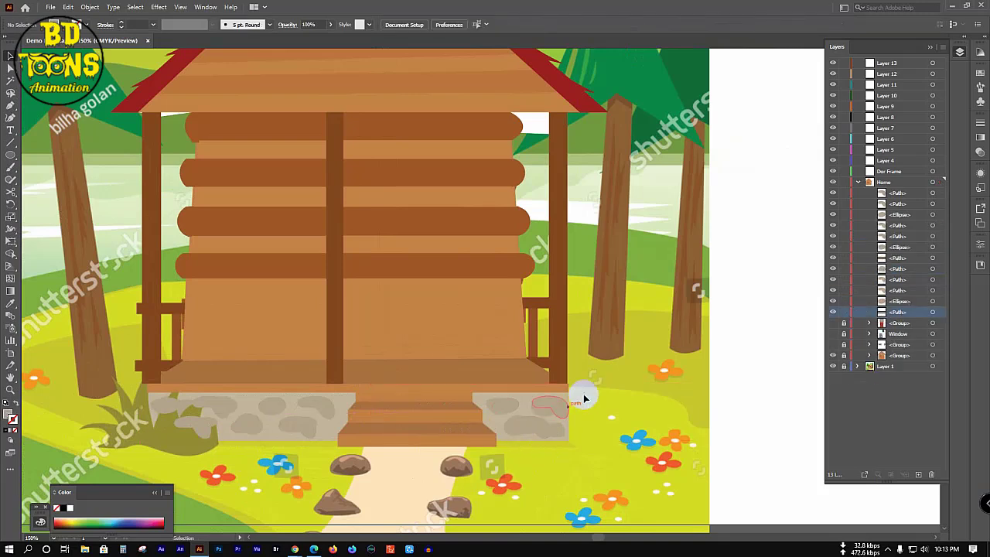
left_click_drag(644, 346, 437, 456)
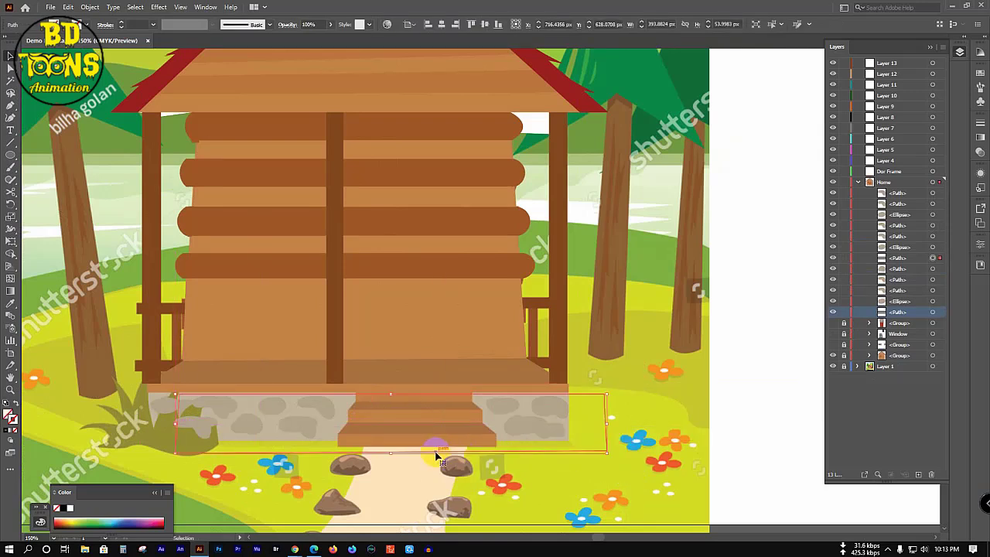
key("Delete")
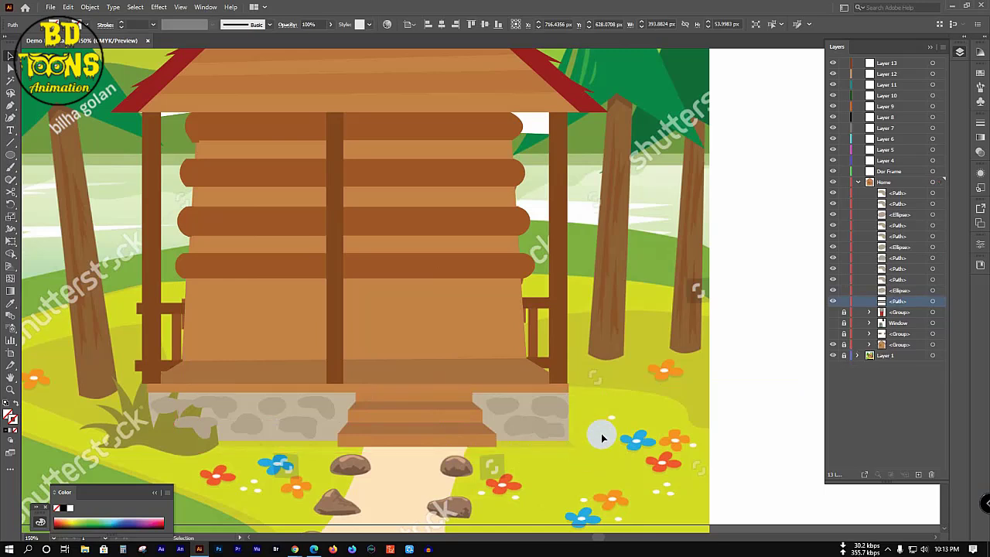
left_click(570, 404)
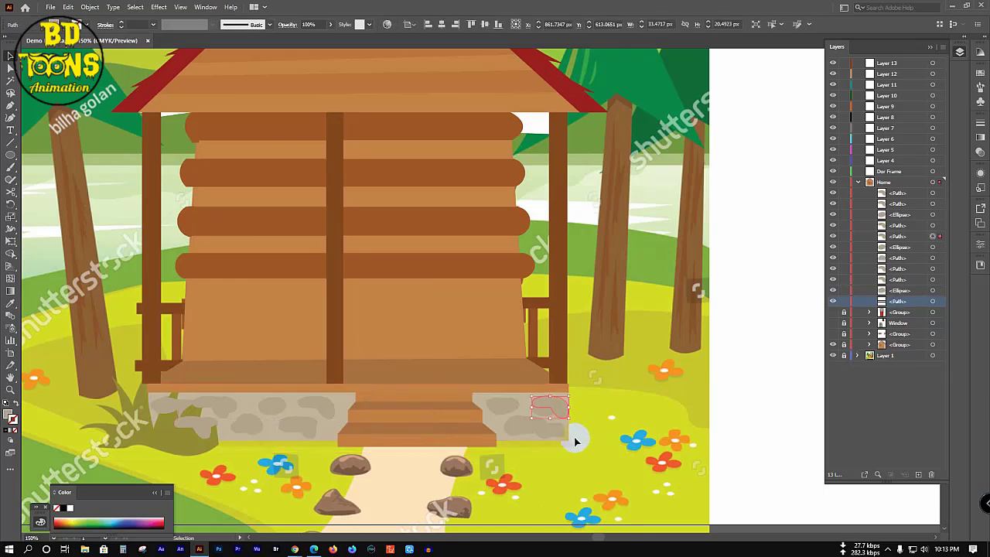
key("ctrl+shift+a")
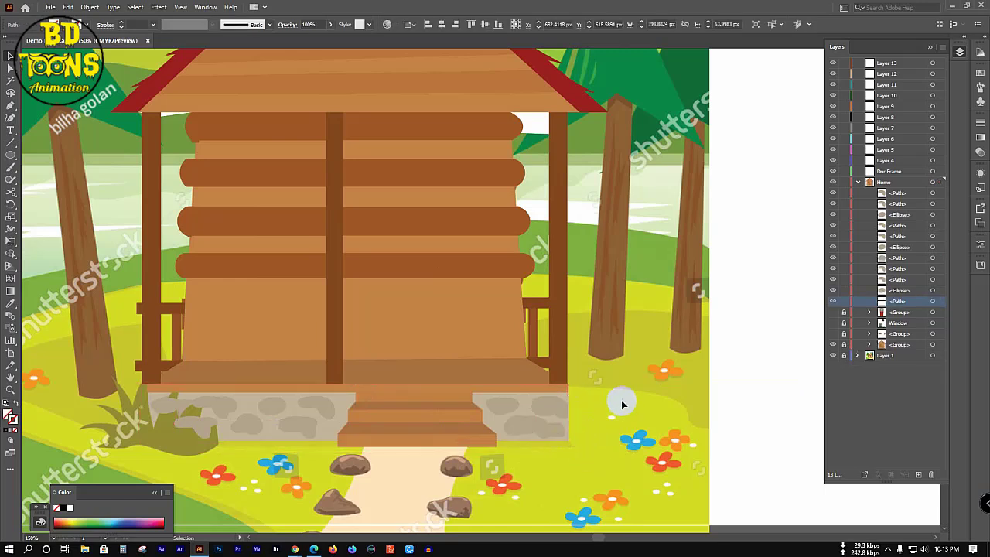
key("b")
left_click_drag(541, 419, 544, 433)
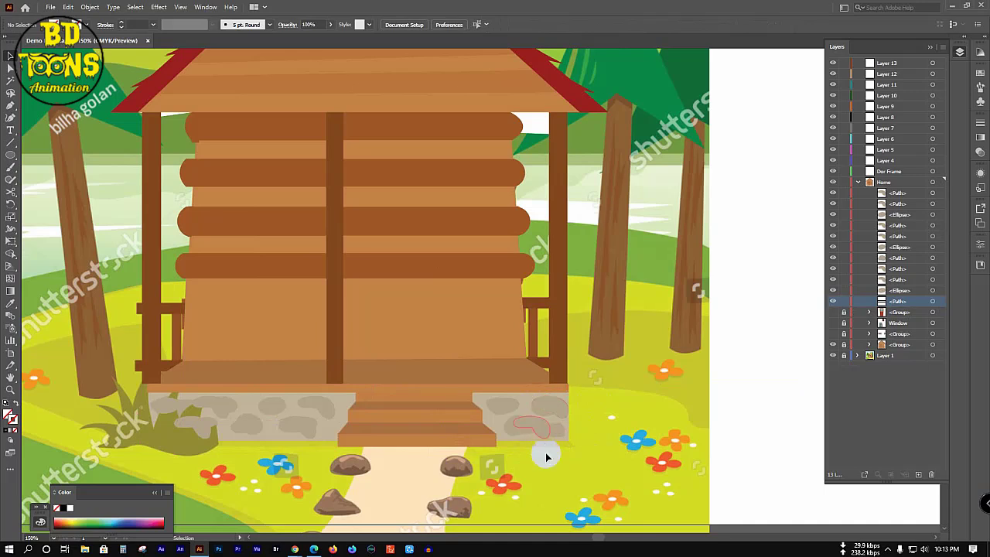
Step: Fill the stone foundation with the beige stone colour sampled from the artwork
left_click(264, 441)
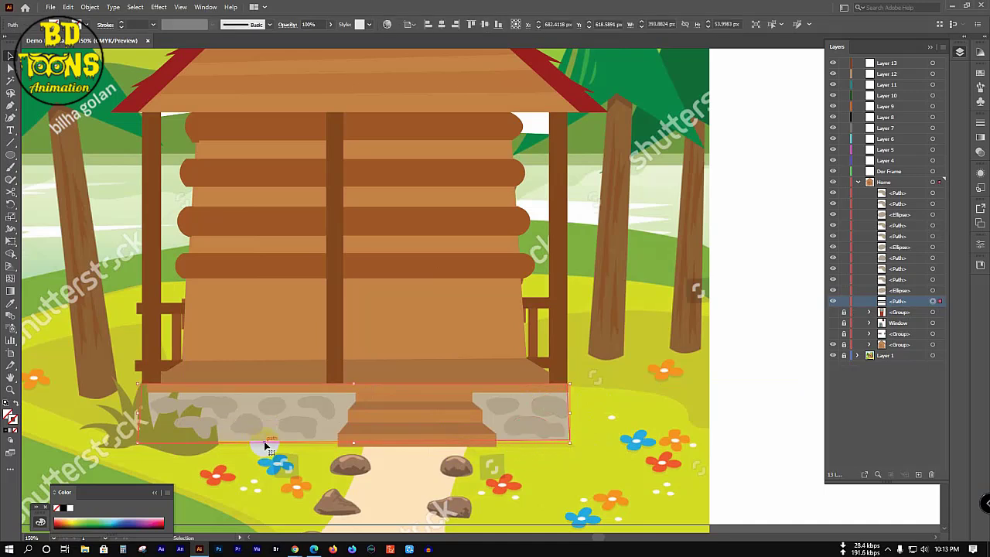
key("i")
left_click(270, 429)
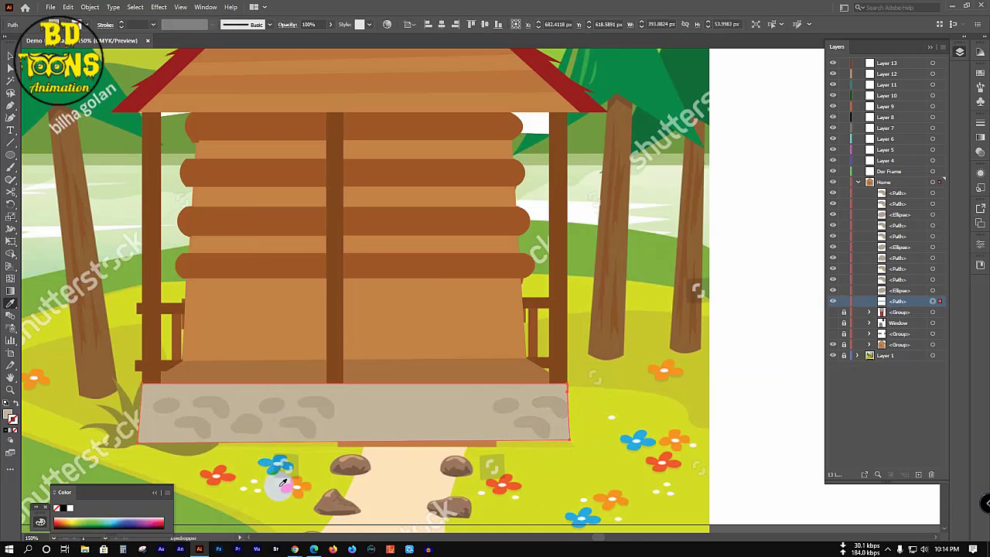
key("v")
left_click(177, 453)
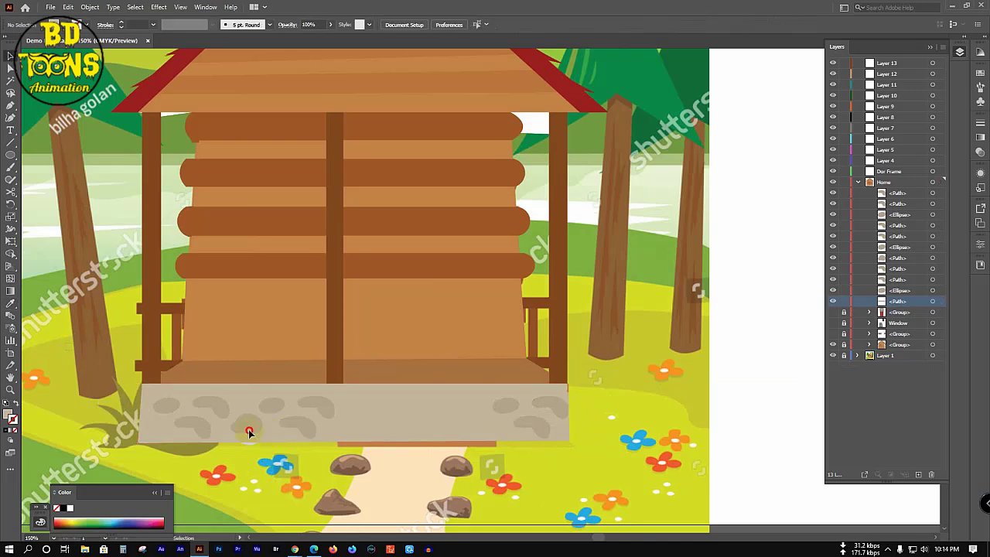
Step: Group the stones and foundation together
key("ctrl+a")
key("a")
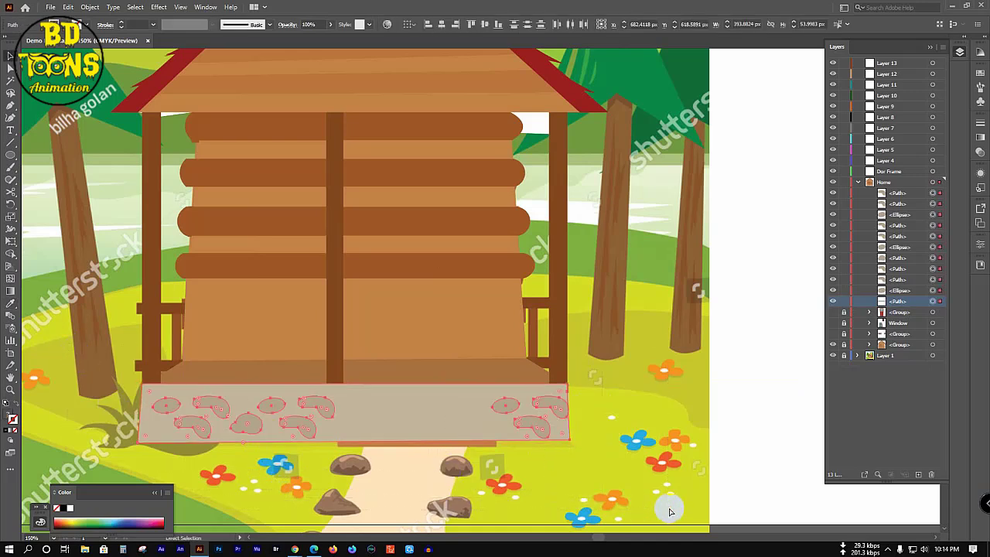
key("ctrl+g")
left_click(657, 435)
key("v")
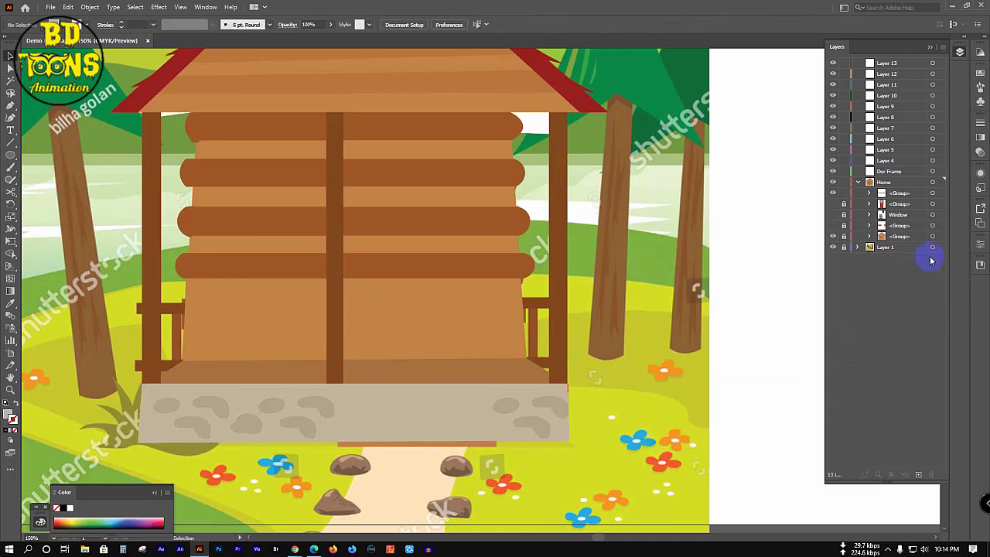
Step: Show the hidden foundation and steps group and make Home the active drawing layer
left_click(832, 193)
left_click(881, 187)
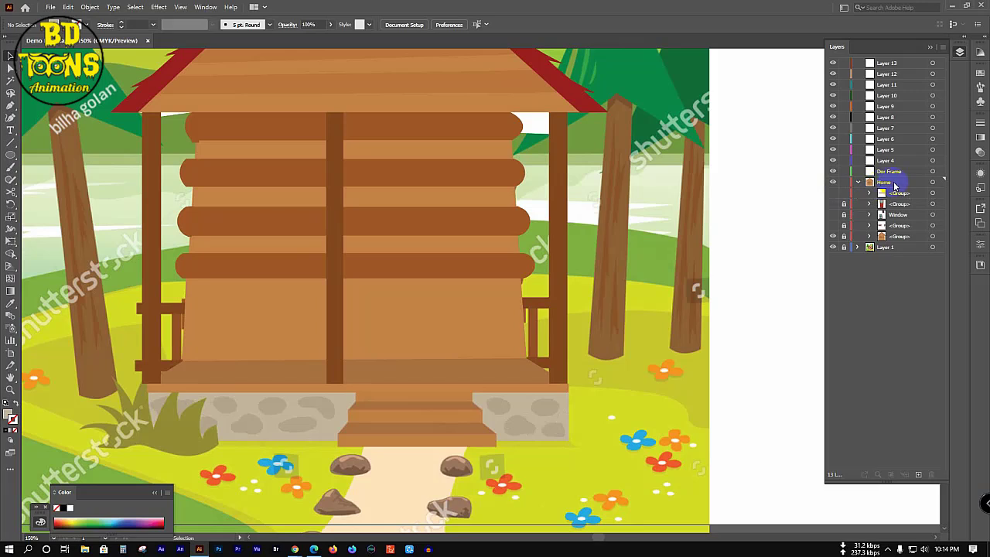
left_click(903, 184)
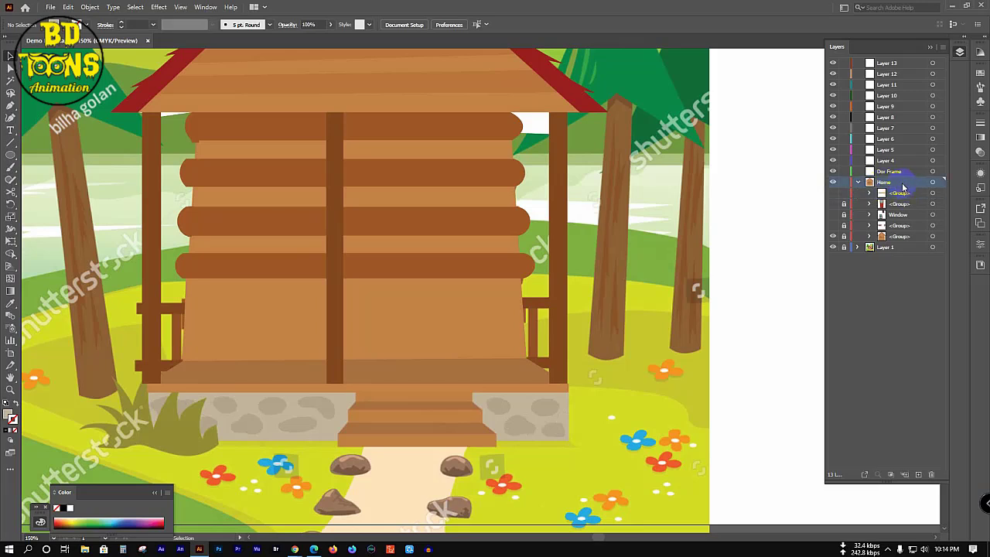
left_click(844, 203)
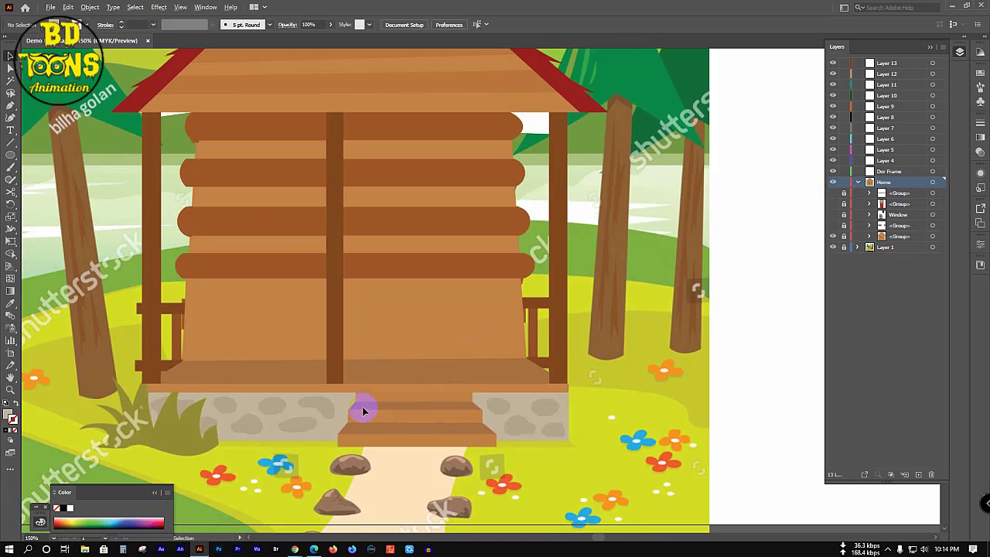
scroll(363, 411, "up", 1)
Step: Trace the closed outer outline of the entrance steps with the Pen, viewing Home as outlines
key("p")
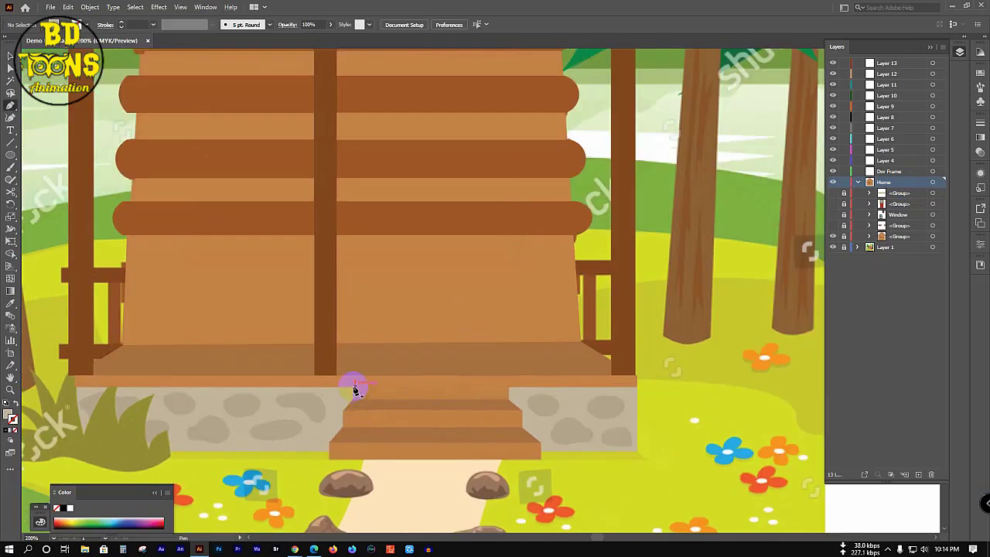
left_click(354, 387)
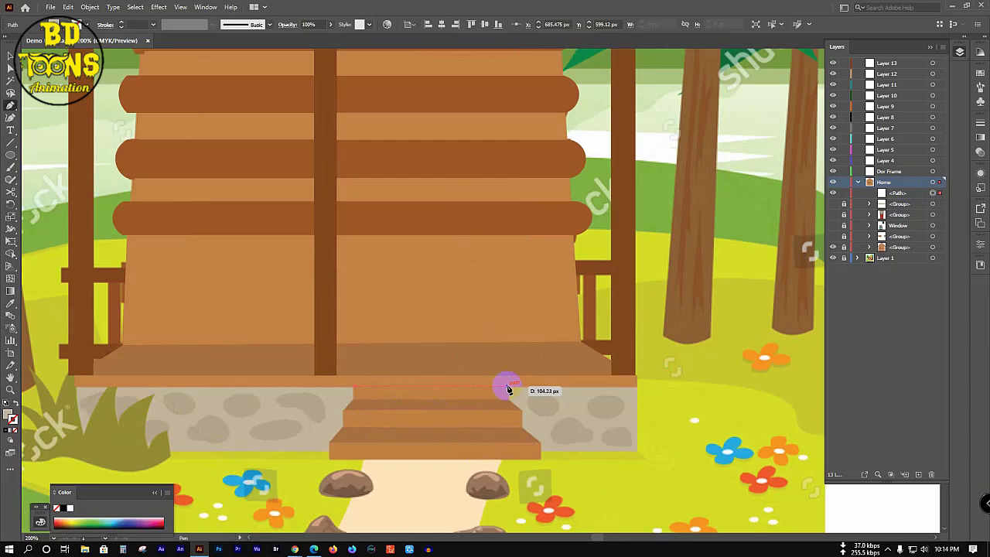
left_click(508, 387)
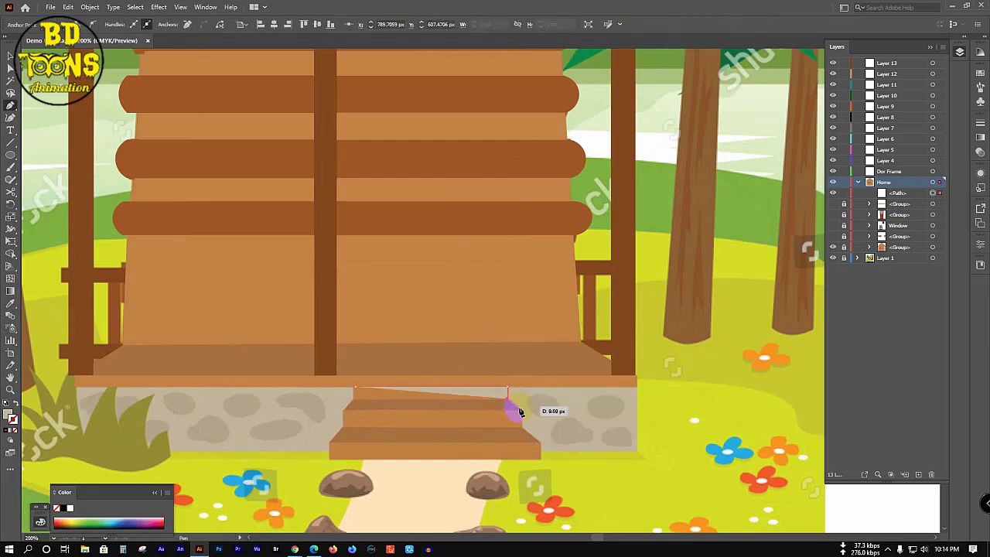
left_click_drag(522, 413, 542, 462)
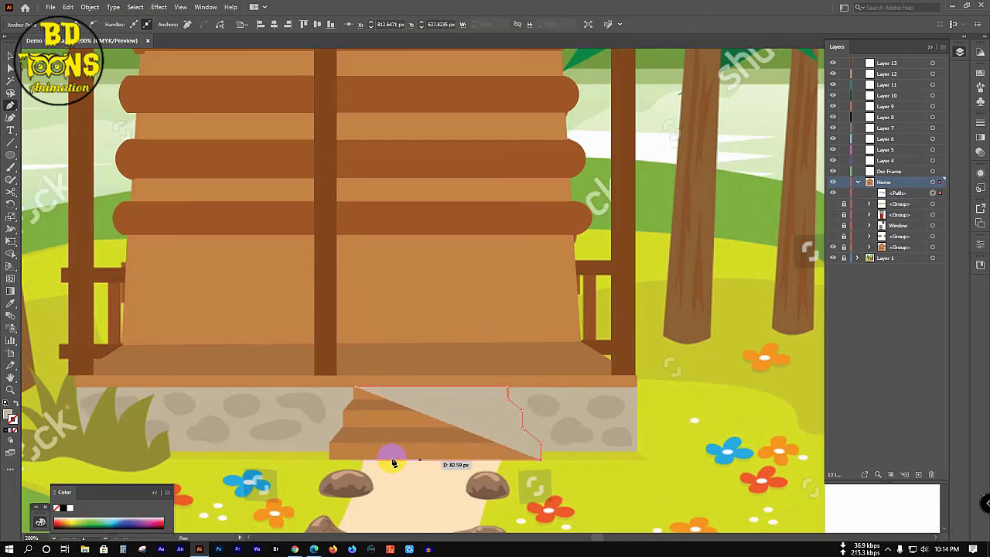
left_click(329, 459)
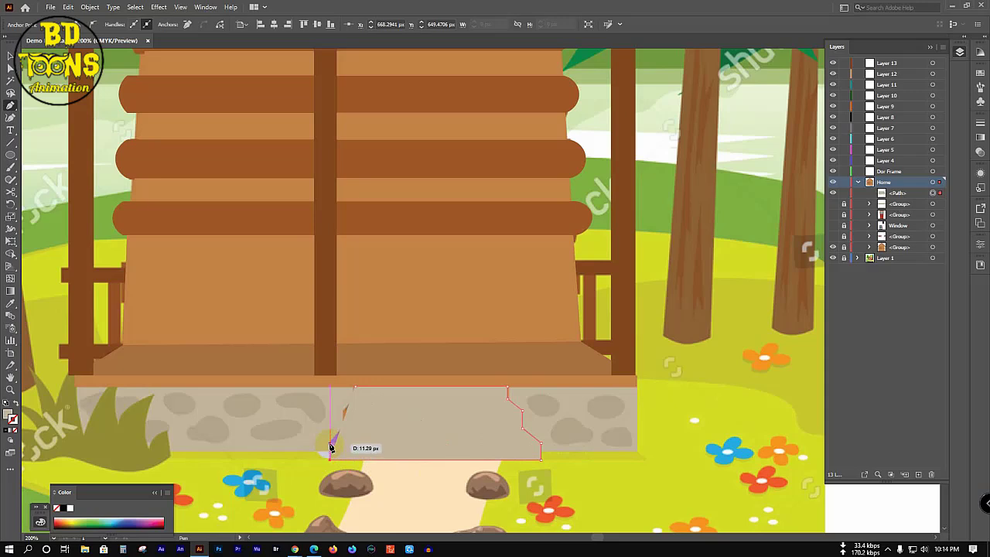
left_click(329, 443)
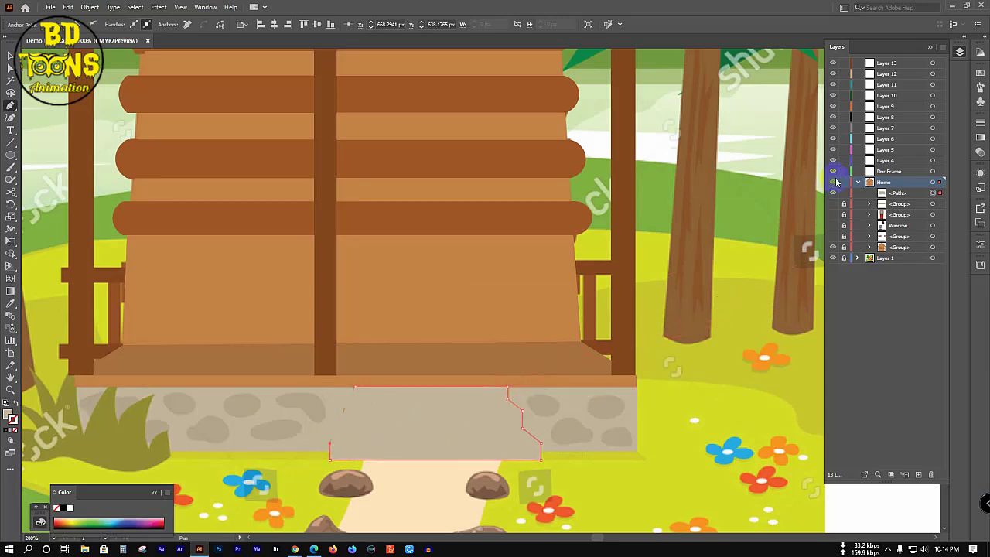
left_click(833, 183)
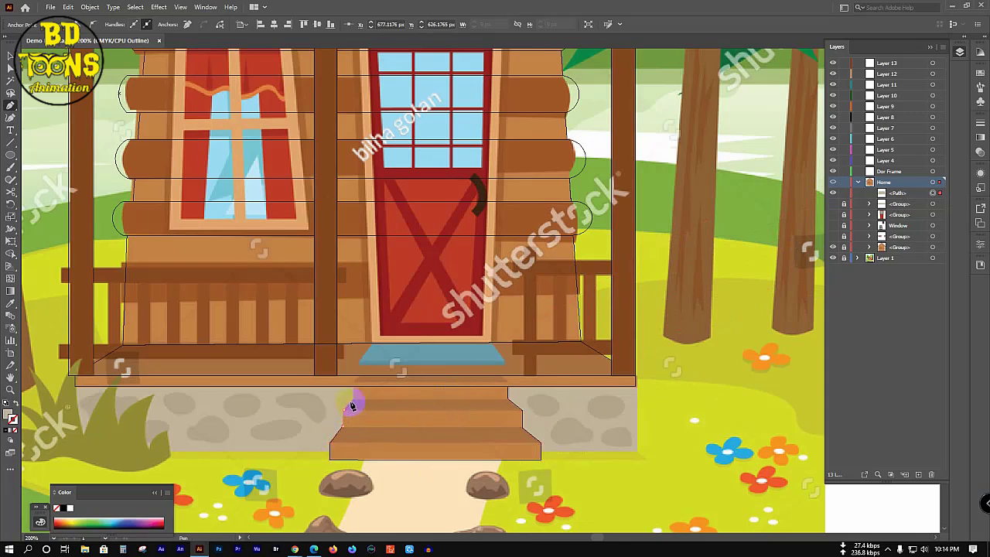
left_click(356, 388)
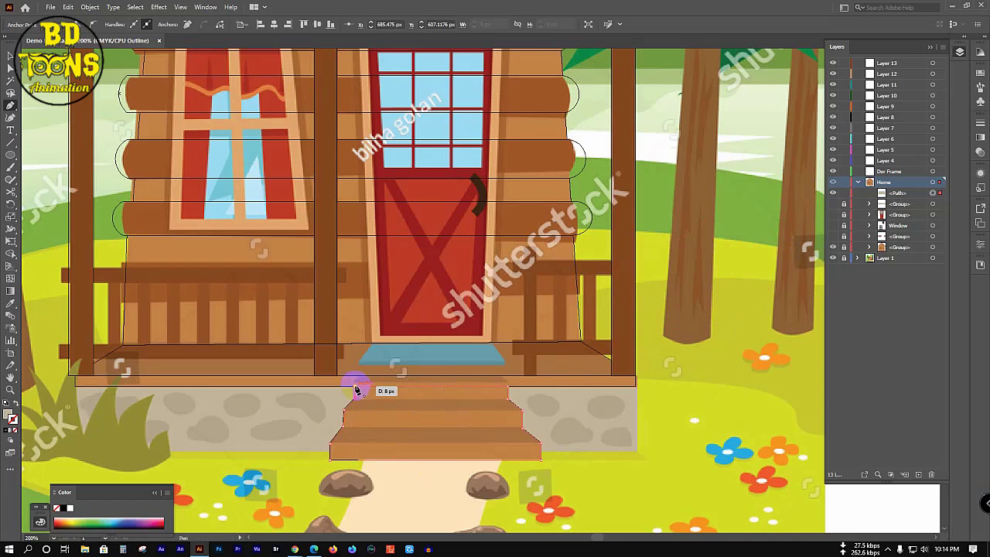
left_click(356, 387)
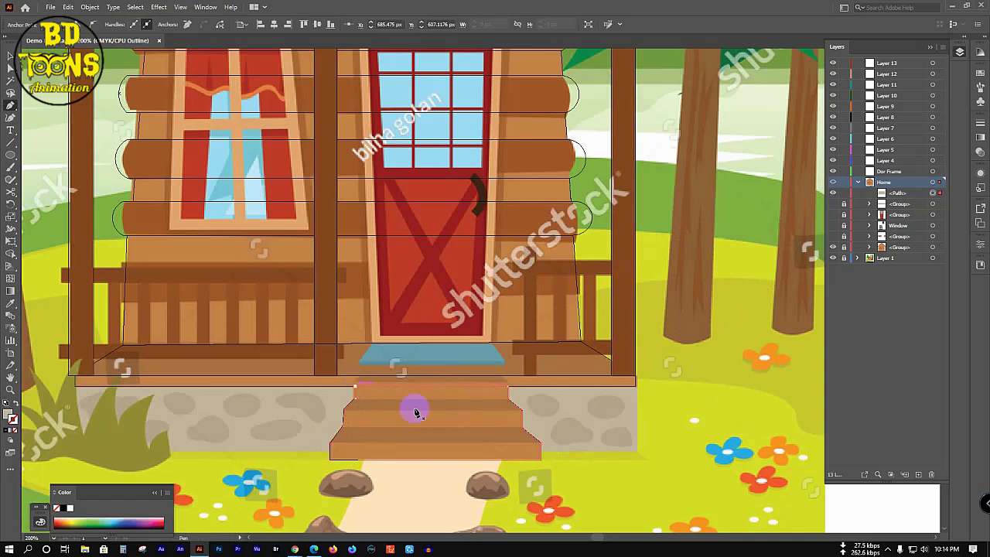
Step: Draw lines along the top step, across the steps, and along the bottom step
left_click(355, 396)
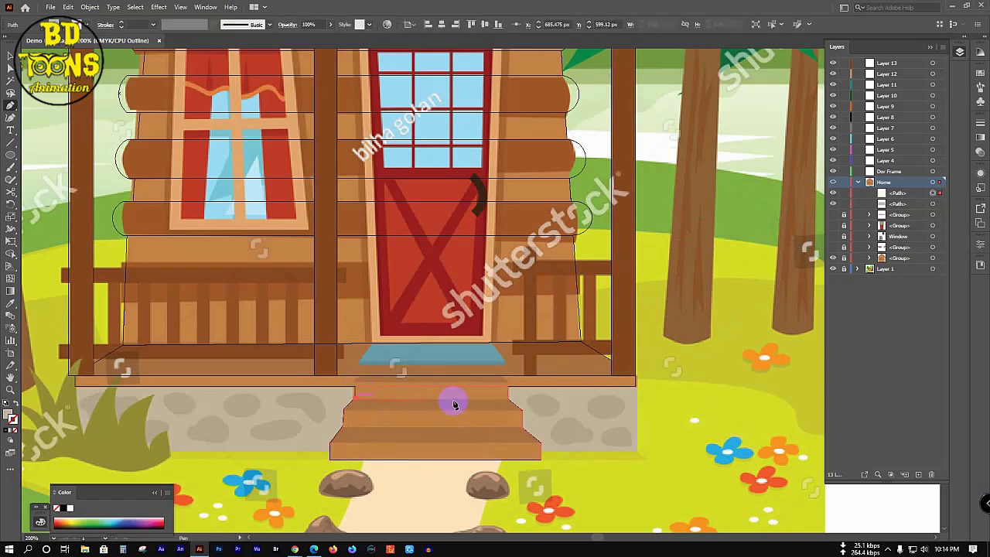
left_click(506, 399)
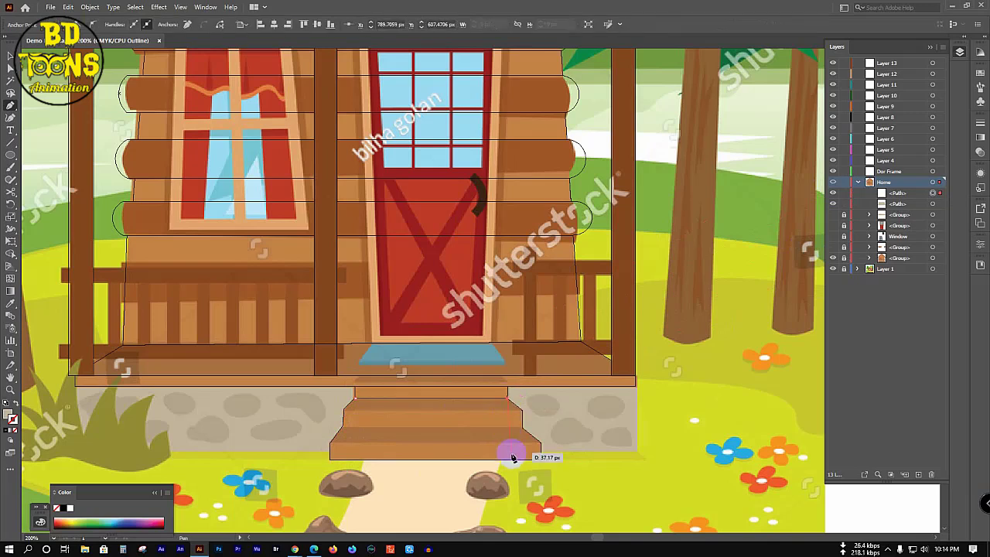
left_click(347, 410)
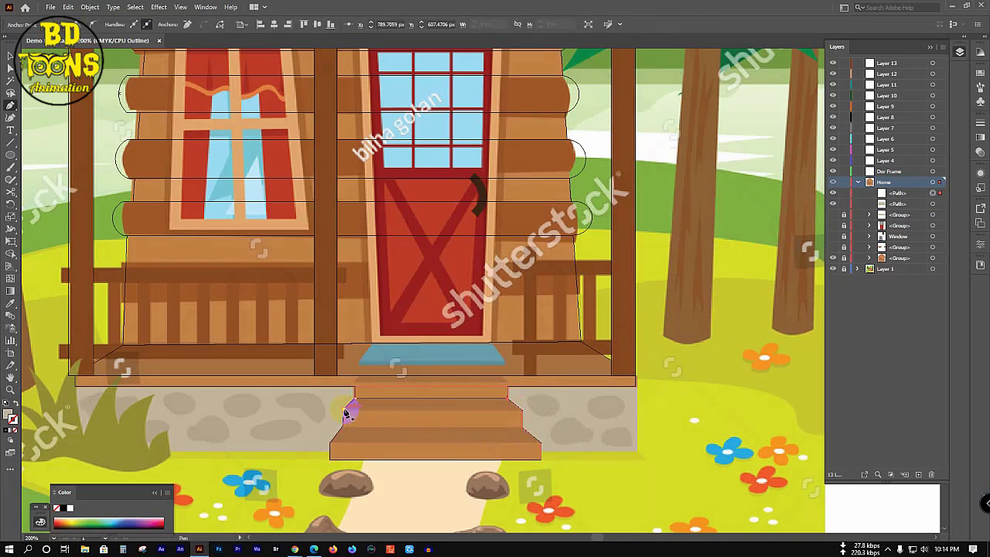
left_click(345, 410)
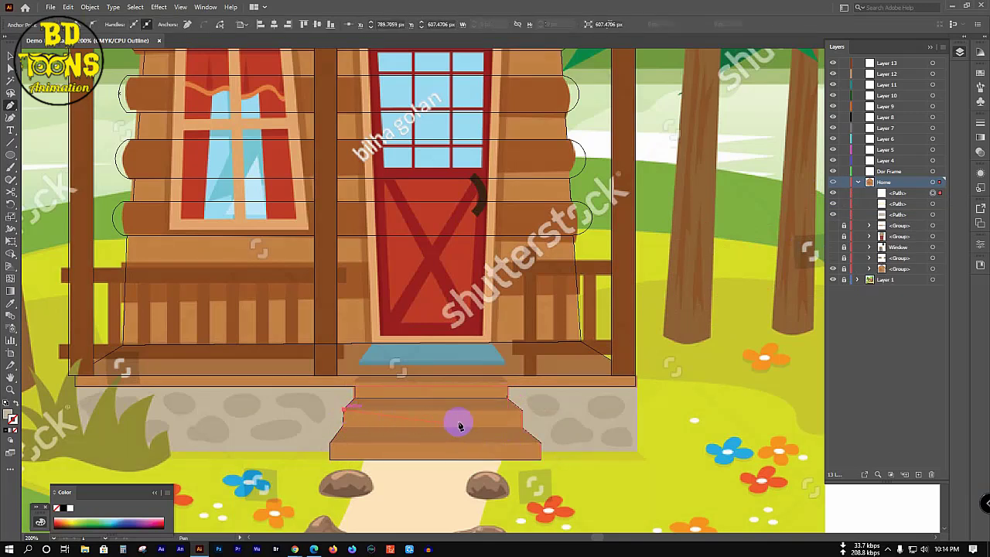
left_click(525, 414)
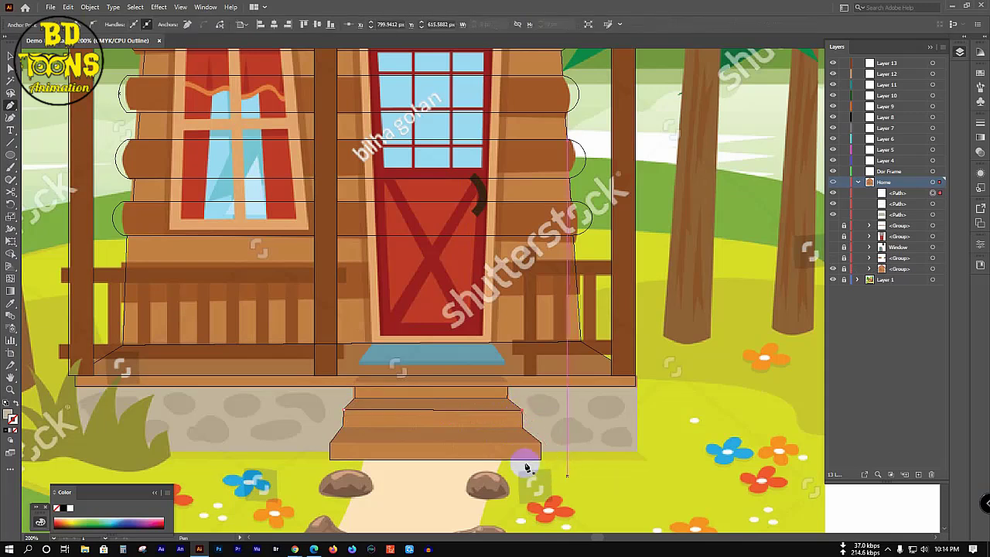
left_click(373, 451)
left_click(332, 446)
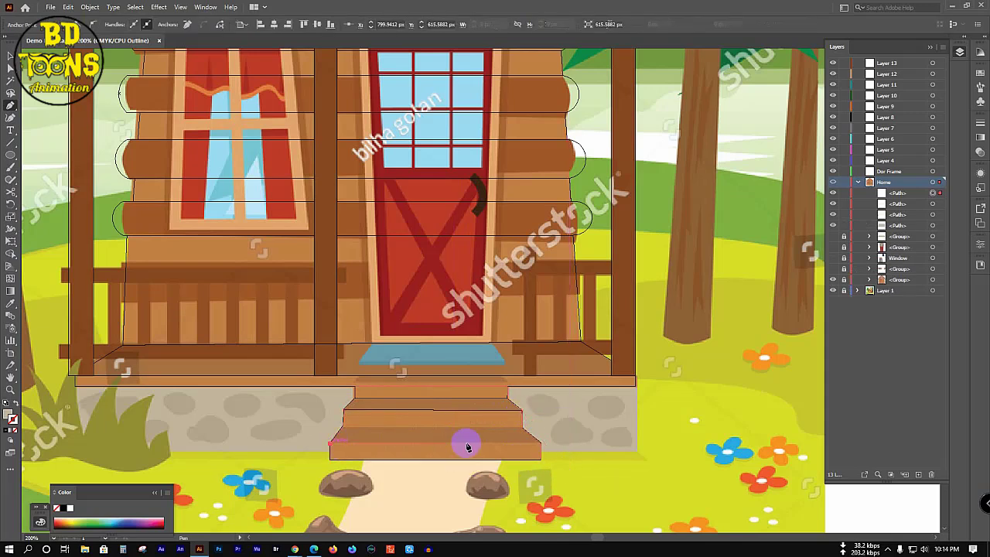
left_click(543, 446)
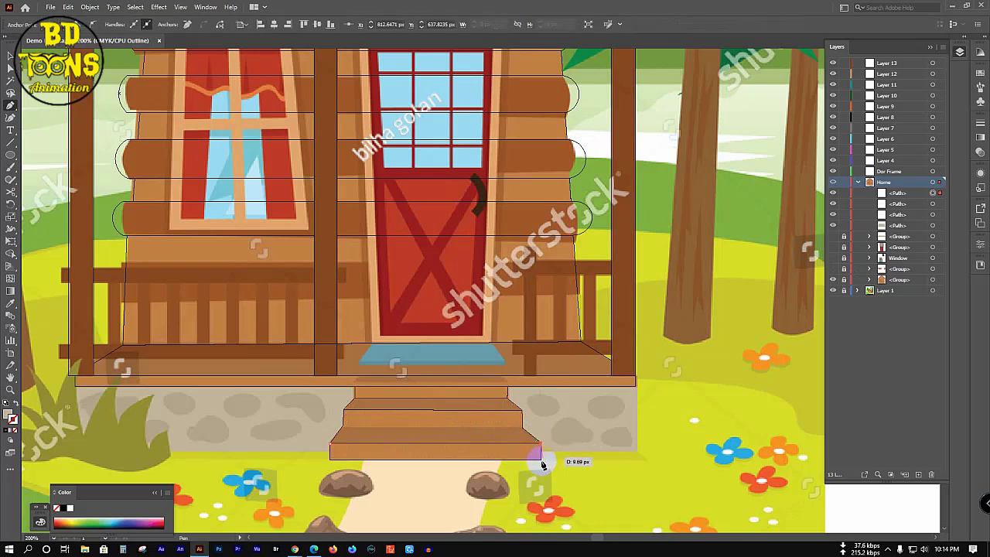
Step: Add lines along the middle step's top edge and across the lower step, then select all step paths
left_click(342, 426)
left_click(521, 424)
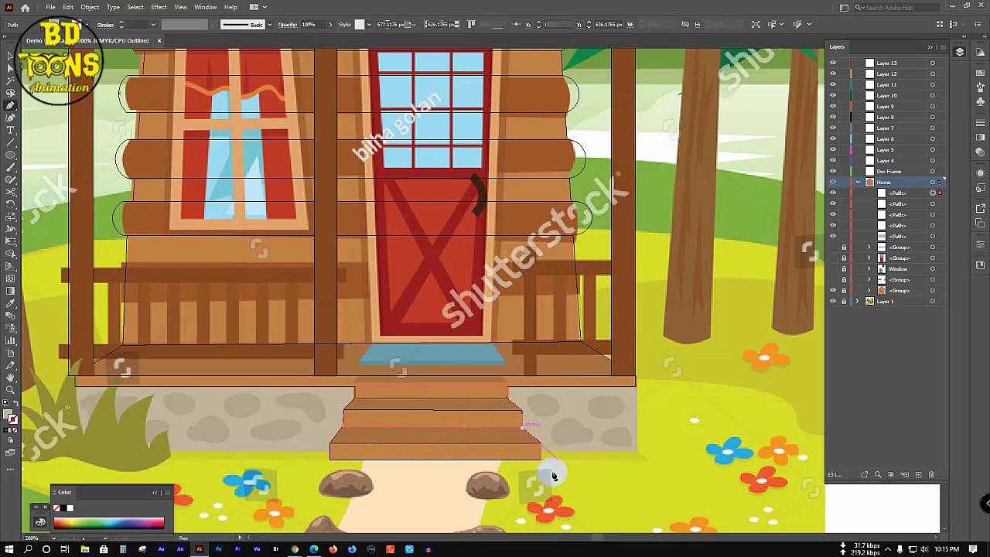
left_click(426, 423)
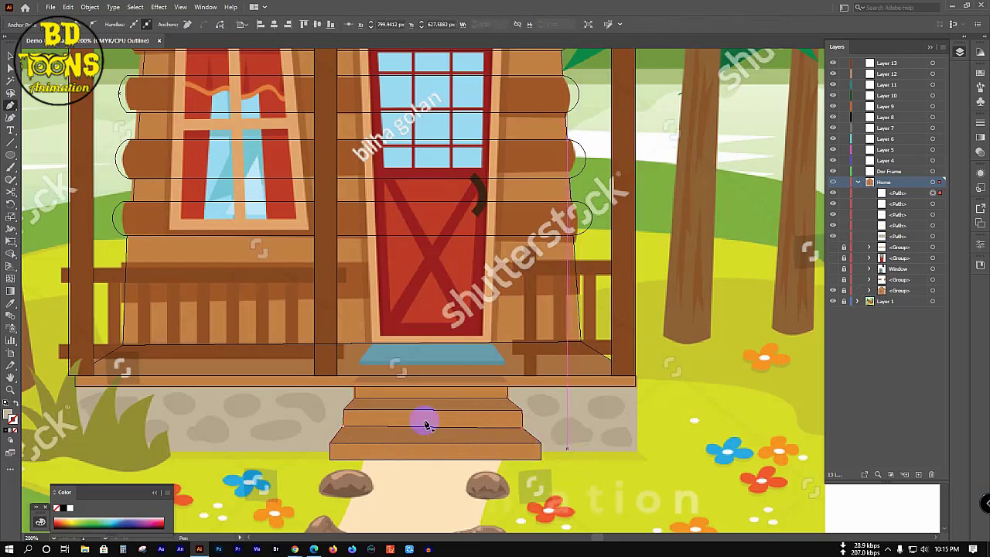
left_click(357, 398)
left_click(383, 439)
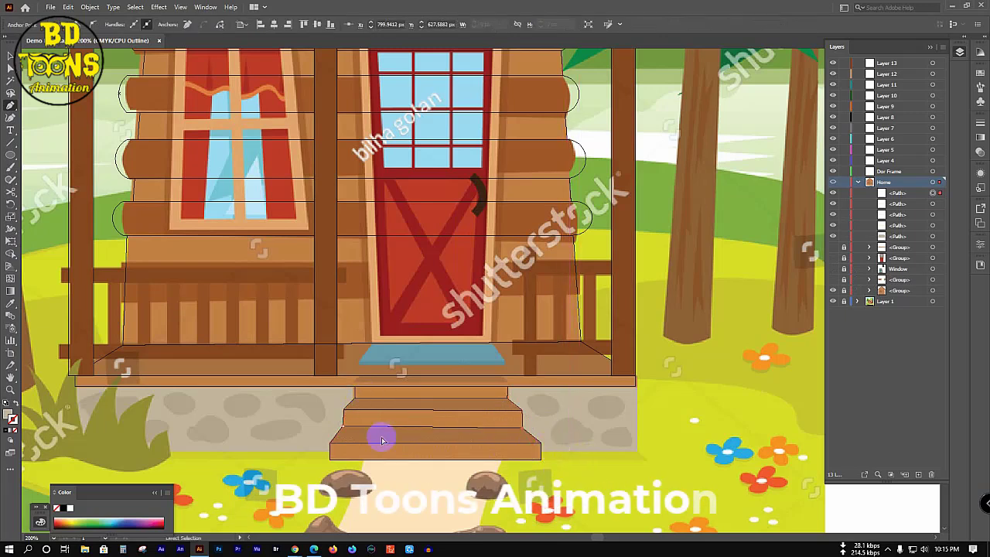
key("ctrl+a")
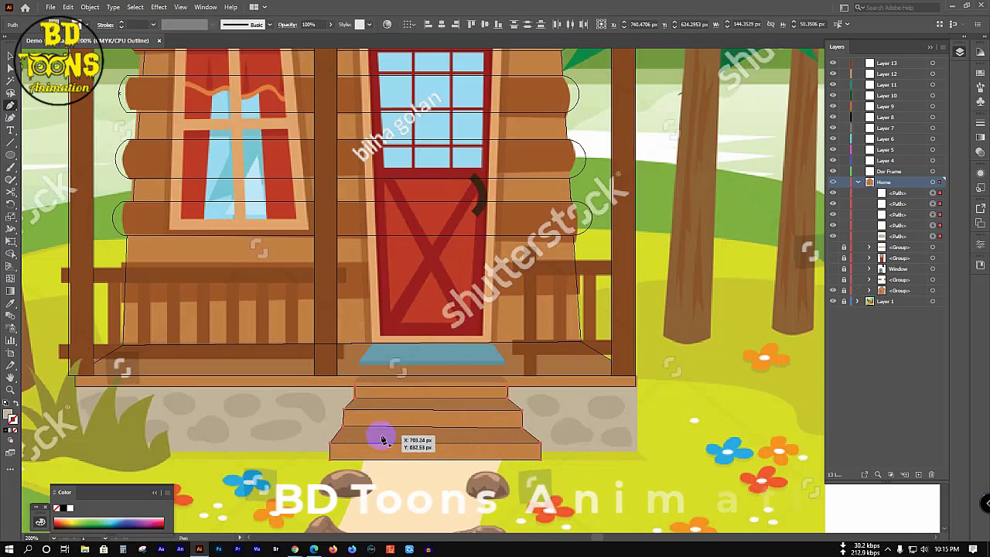
Step: Build the separate step pieces from the overlapping outlines with the Shape Builder
key("shift+m")
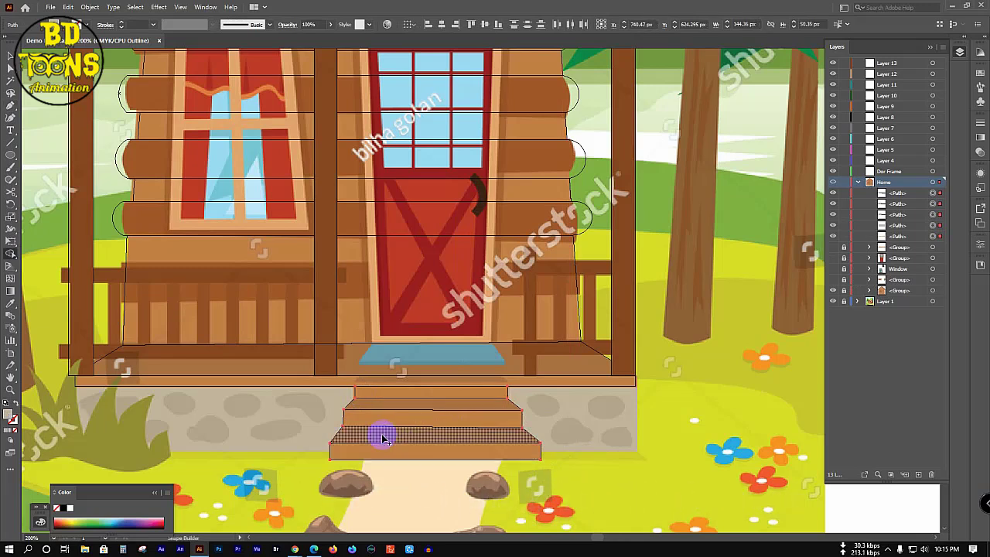
left_click(417, 397)
key("v")
left_click(626, 423)
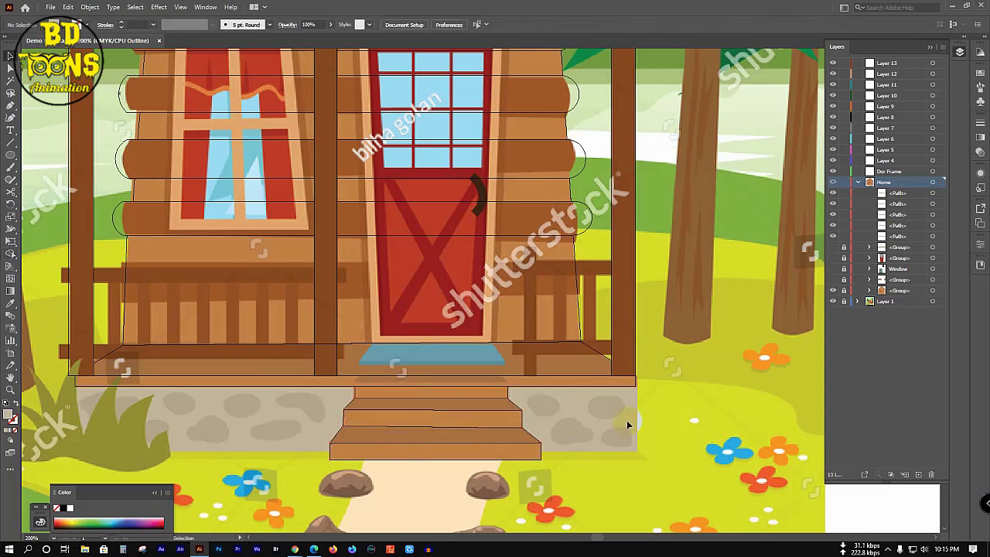
Step: Fill the step pieces with the brown wood colour sampled from the reference steps
left_click(516, 407)
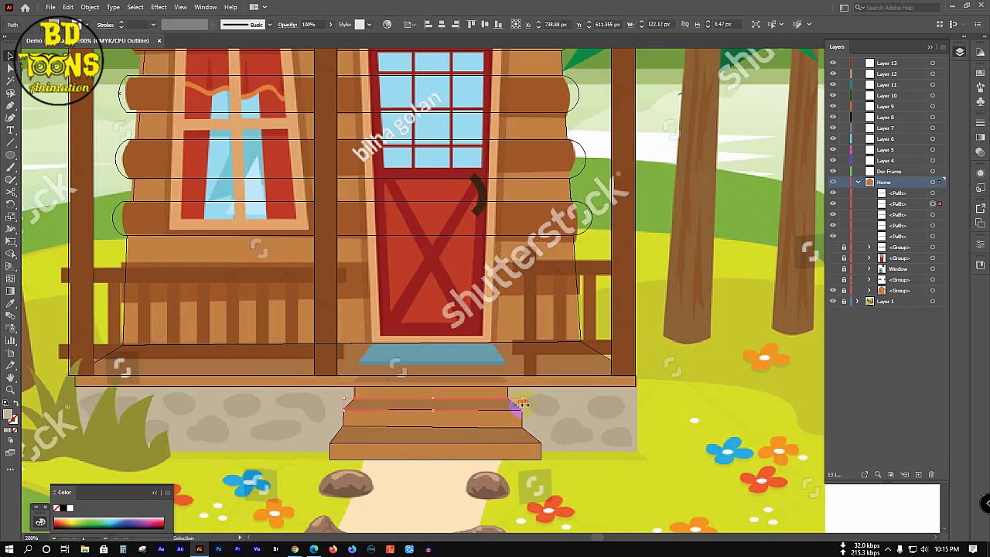
left_click(531, 437, "shift")
left_click(532, 437, "shift")
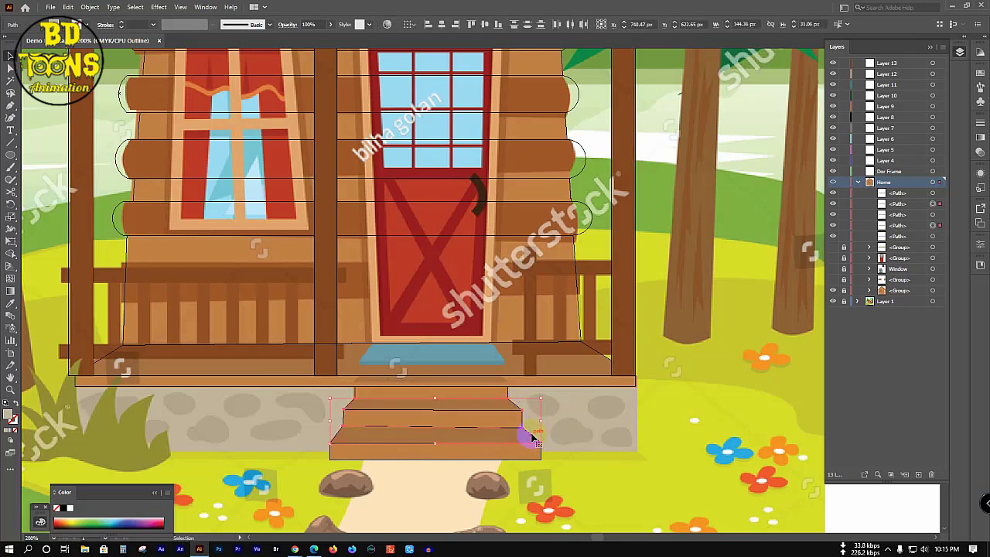
key("i")
left_click(504, 428)
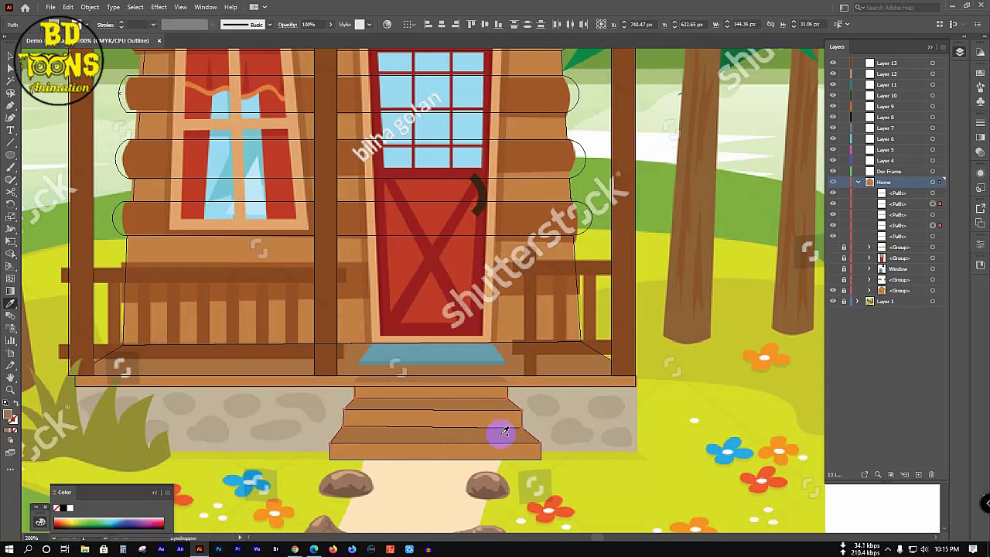
key("v")
Step: Compare the steps with the reference by toggling Home's preview, then select all step paths
left_click(504, 393)
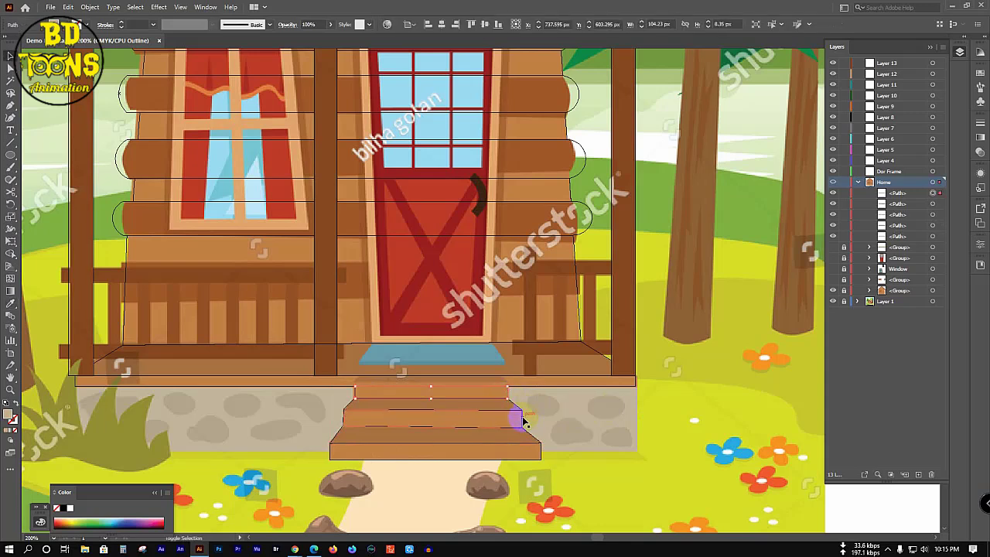
left_click(524, 422, "shift")
left_click(540, 453, "shift")
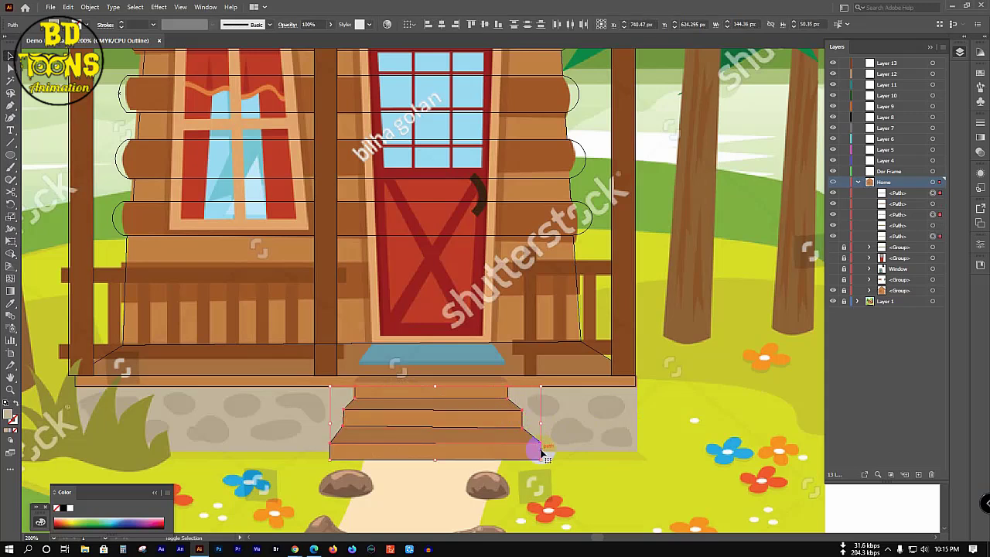
key("i")
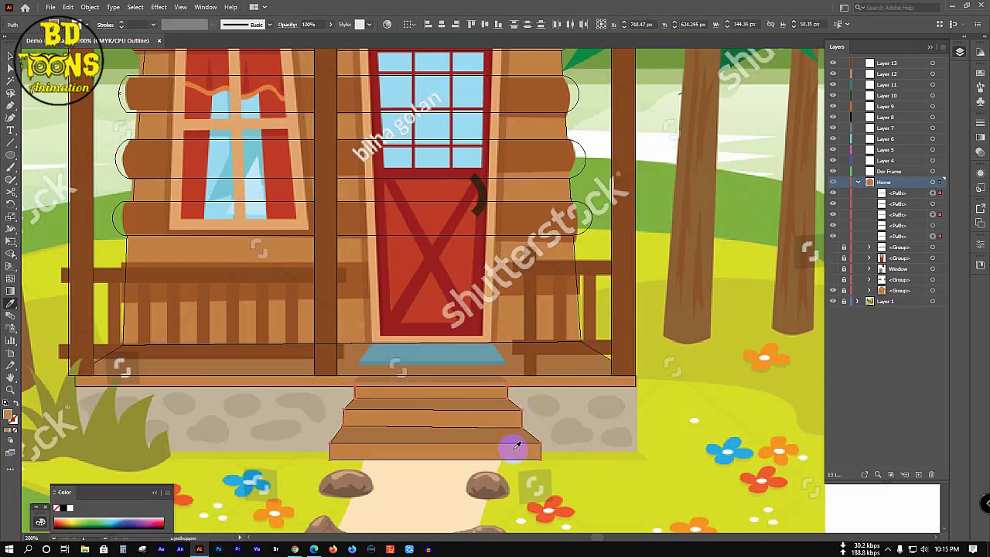
key("v")
left_click(587, 419)
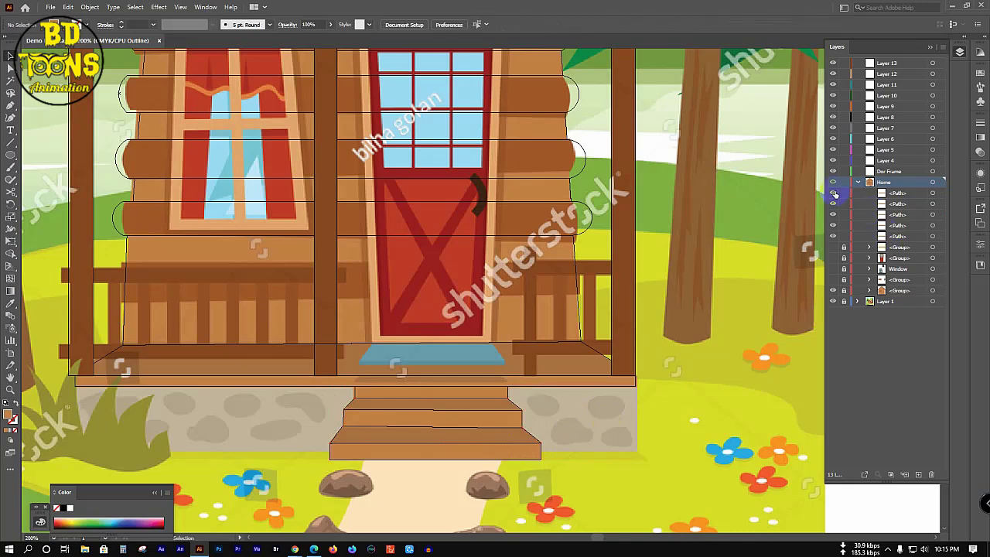
left_click(833, 183)
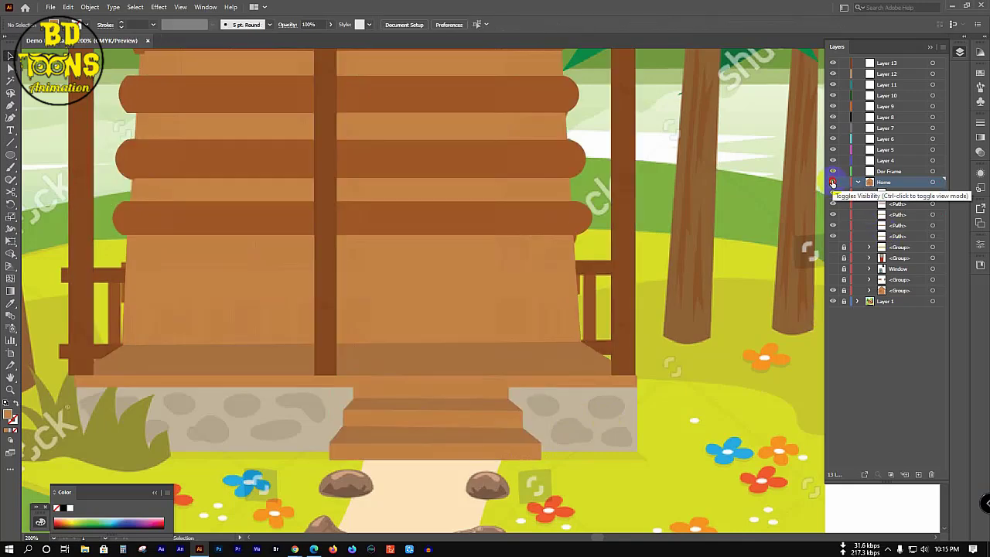
left_click(833, 184, "ctrl")
left_click_drag(242, 387, 583, 528)
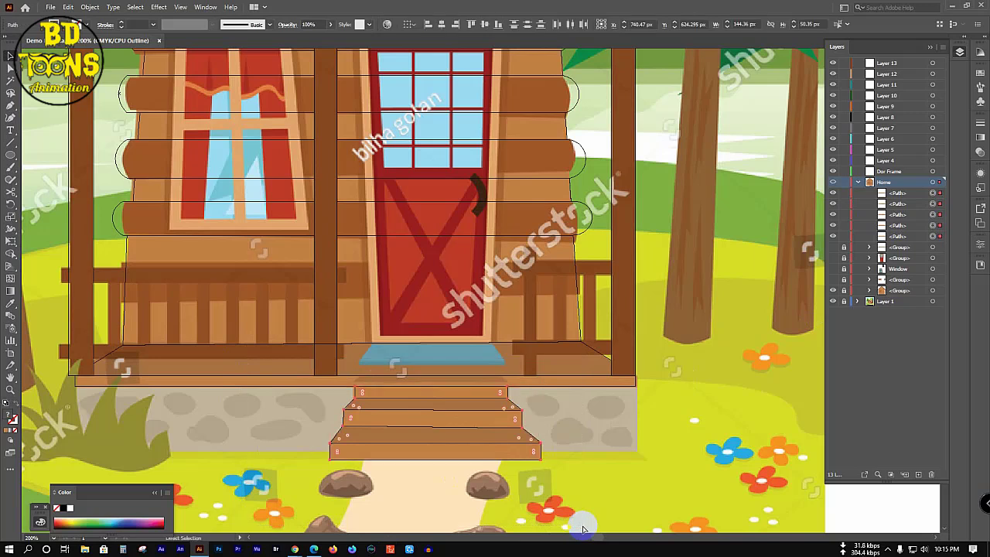
Step: Group the three steps and give them a 0.5 pt stroke in near-black 0A0202
key("ctrl+g")
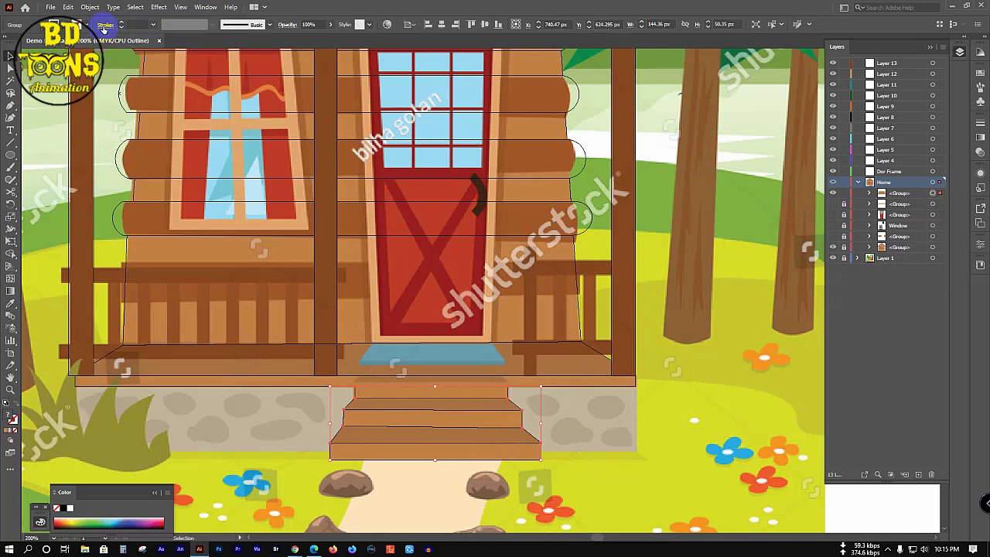
double_click(12, 418)
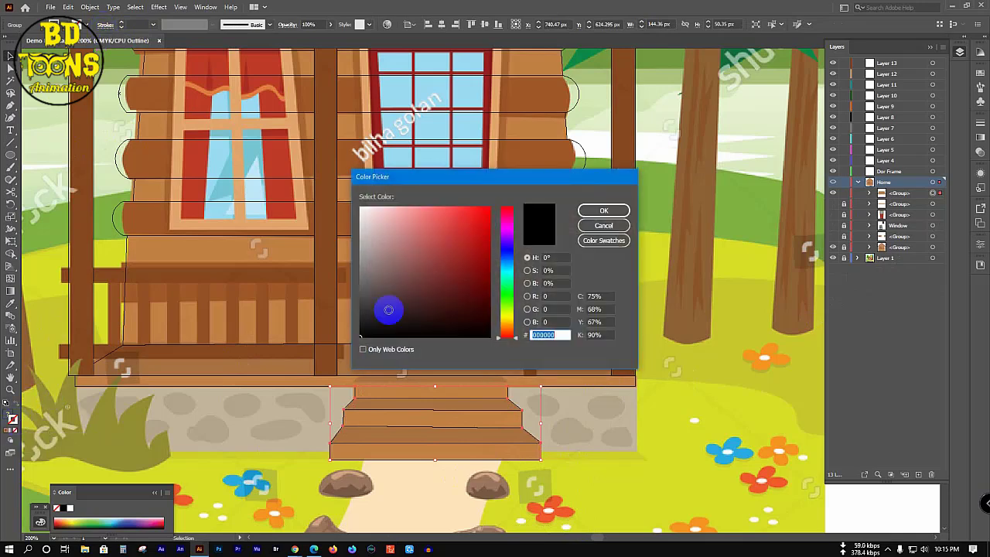
left_click_drag(388, 309, 459, 332)
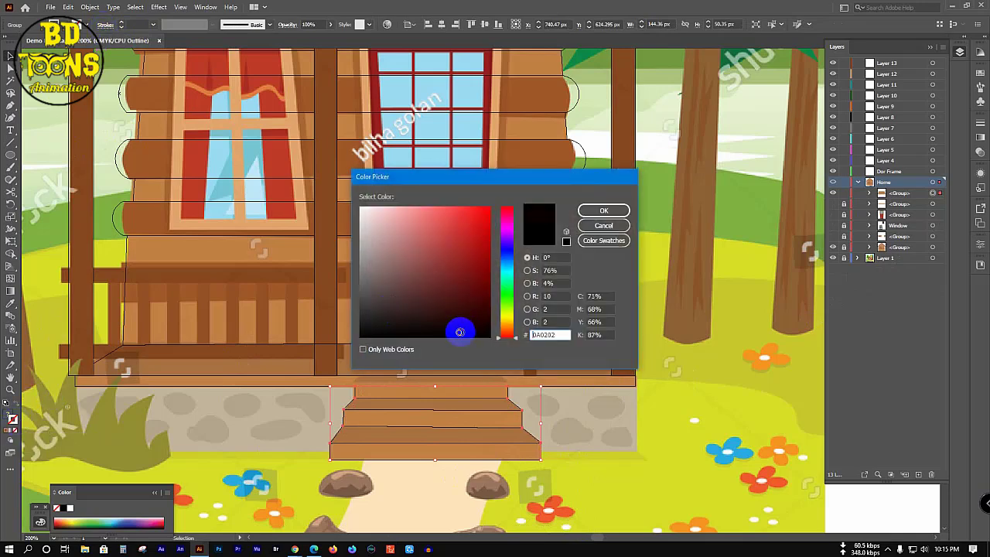
left_click(624, 218)
left_click(154, 25)
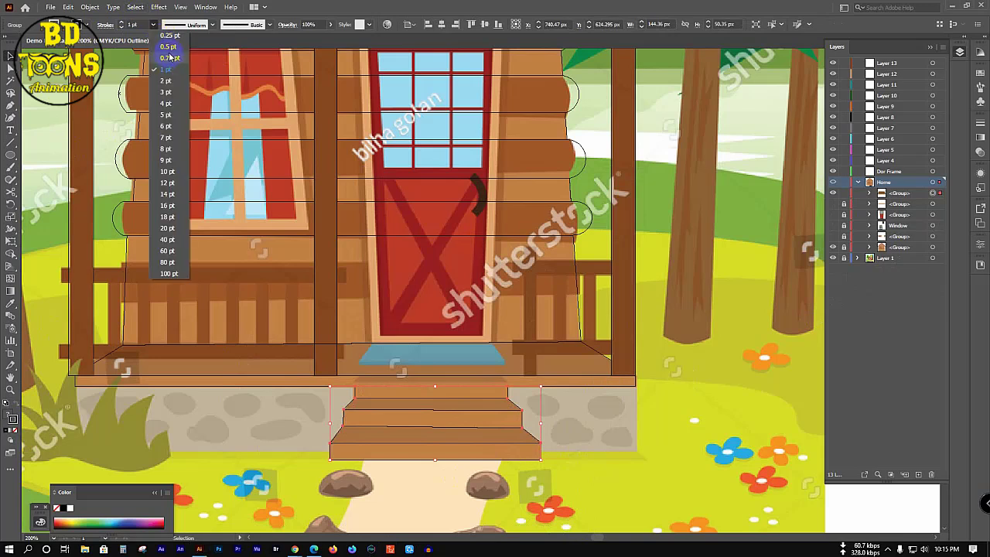
left_click(167, 47)
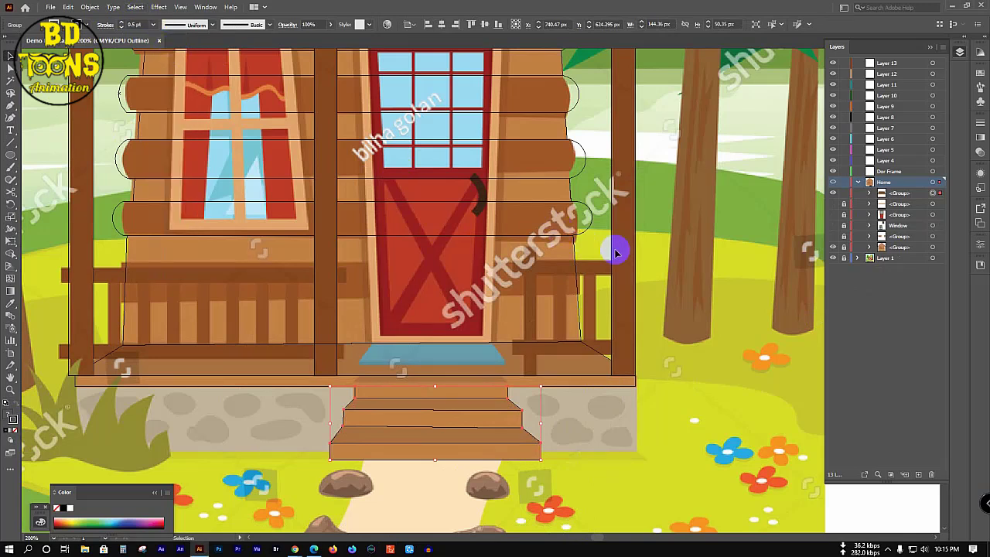
left_click(814, 225)
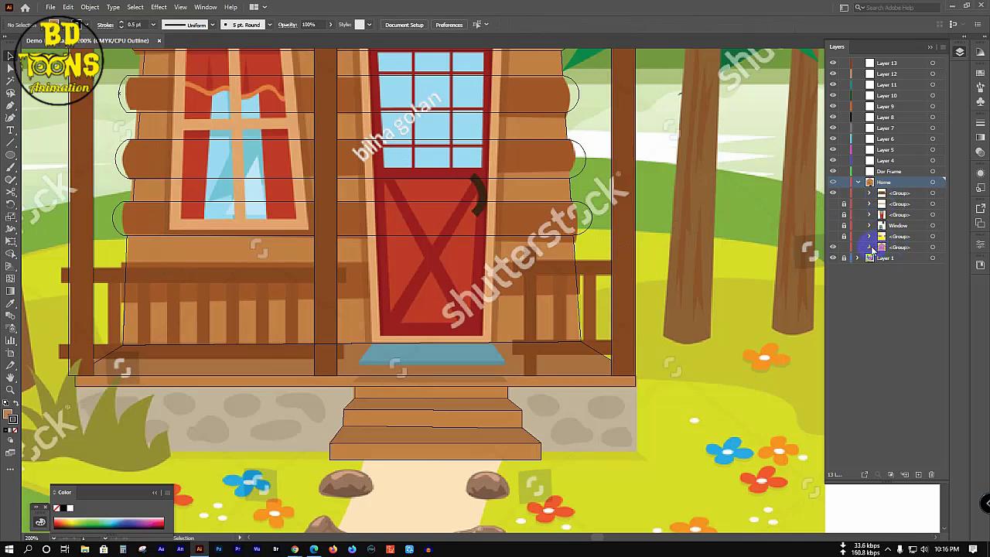
Step: Unlock the second group under Home and move the first group into it, showing the stone outlines
left_click(871, 248)
scroll(874, 293, "down", 5)
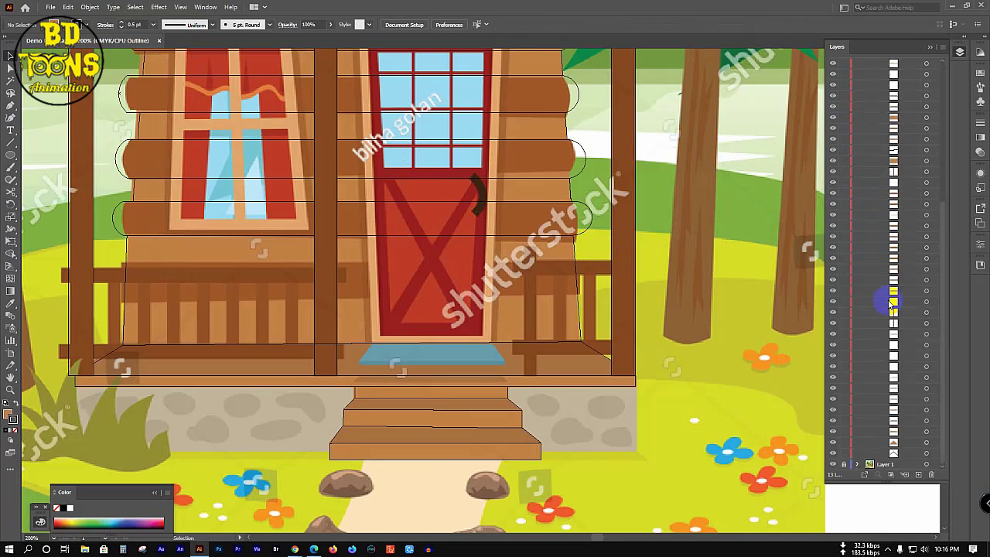
scroll(892, 301, "up", 5)
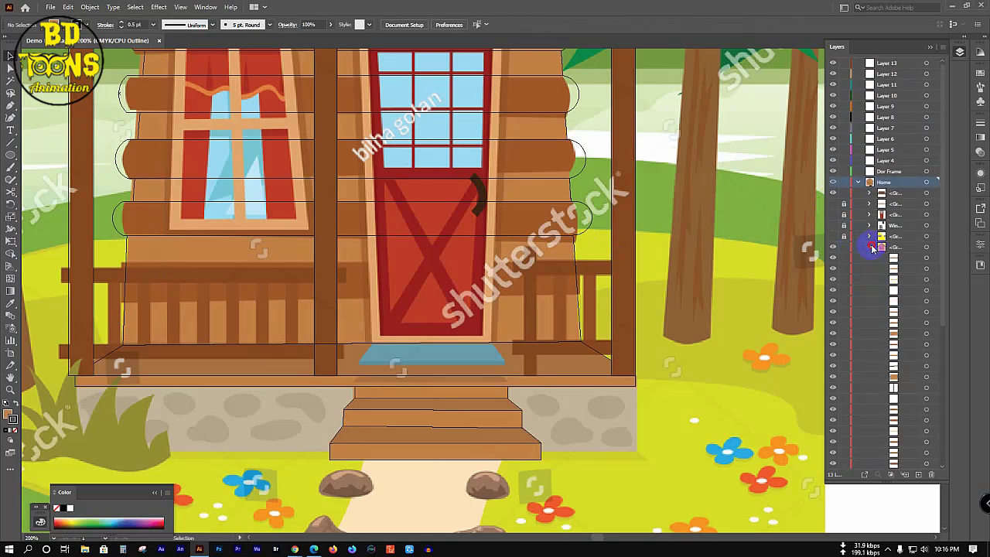
left_click(871, 247)
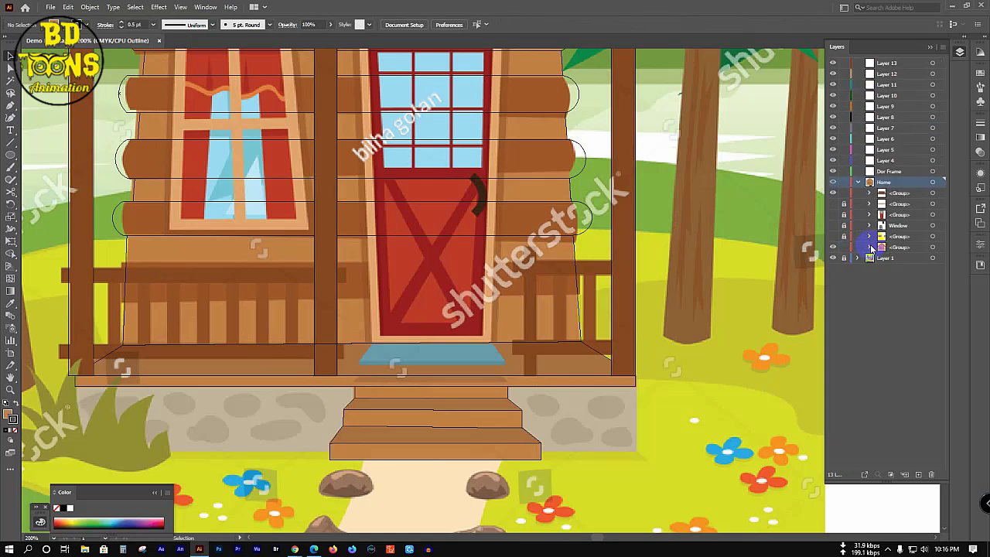
left_click(917, 193)
left_click(843, 204)
left_click(868, 205)
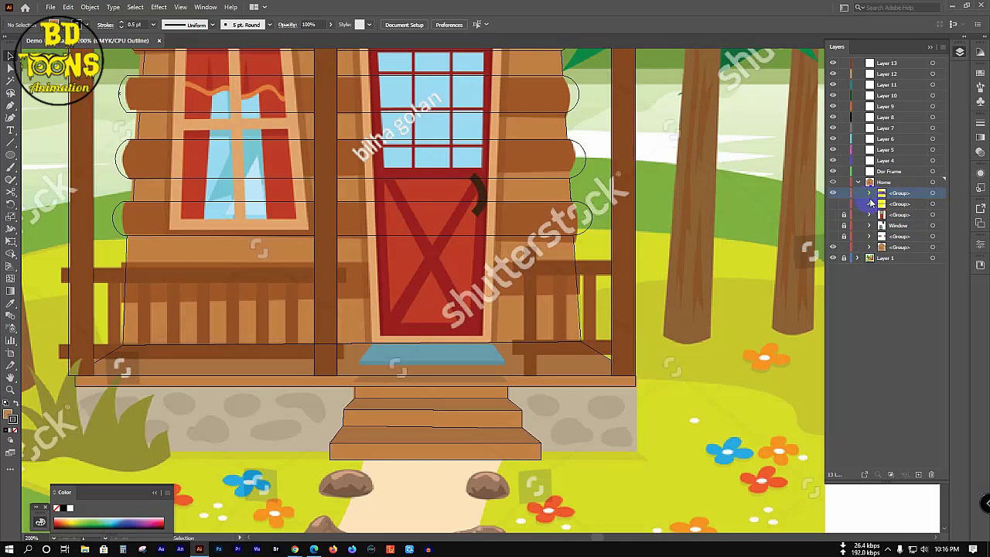
left_click(832, 204, "ctrl")
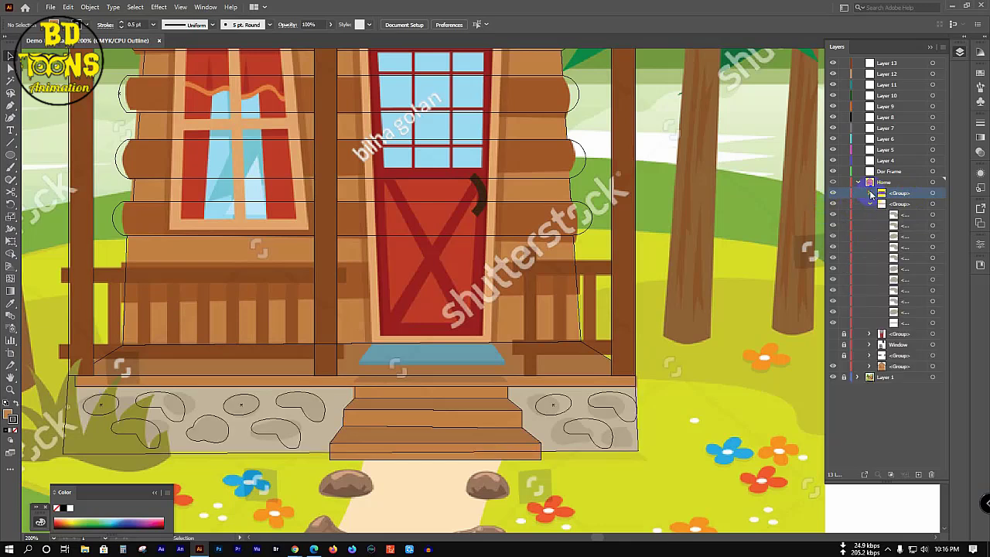
left_click(869, 193)
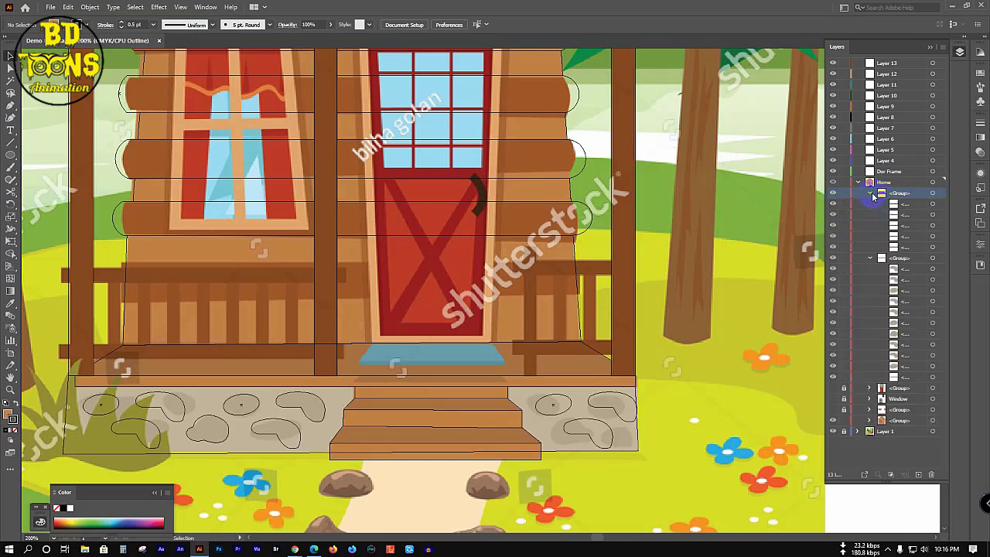
left_click_drag(907, 195, 909, 209)
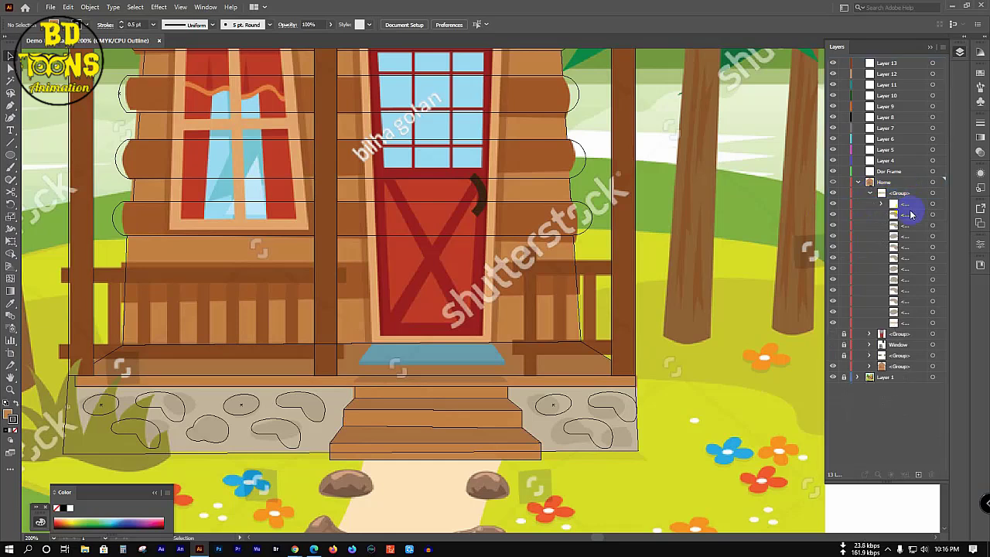
left_click(871, 194)
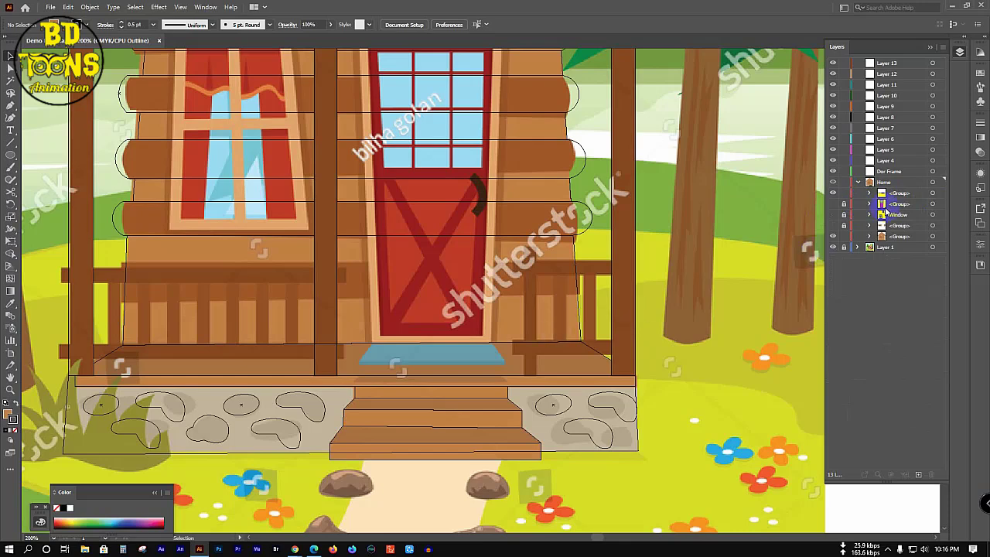
Step: Select the foundation and stairs and move the foundation group lower in the Home layer
scroll(681, 307, "down", 1)
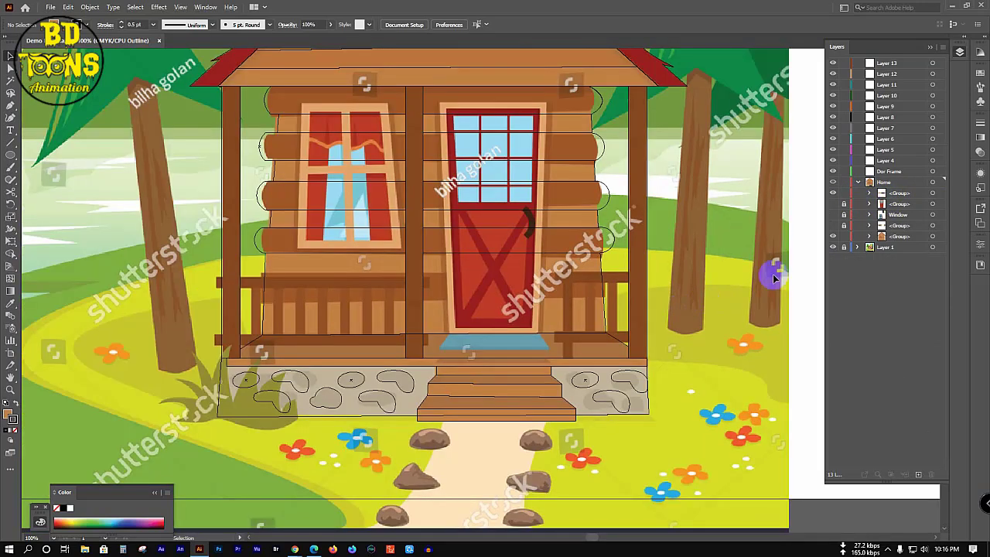
scroll(773, 273, "down", 1)
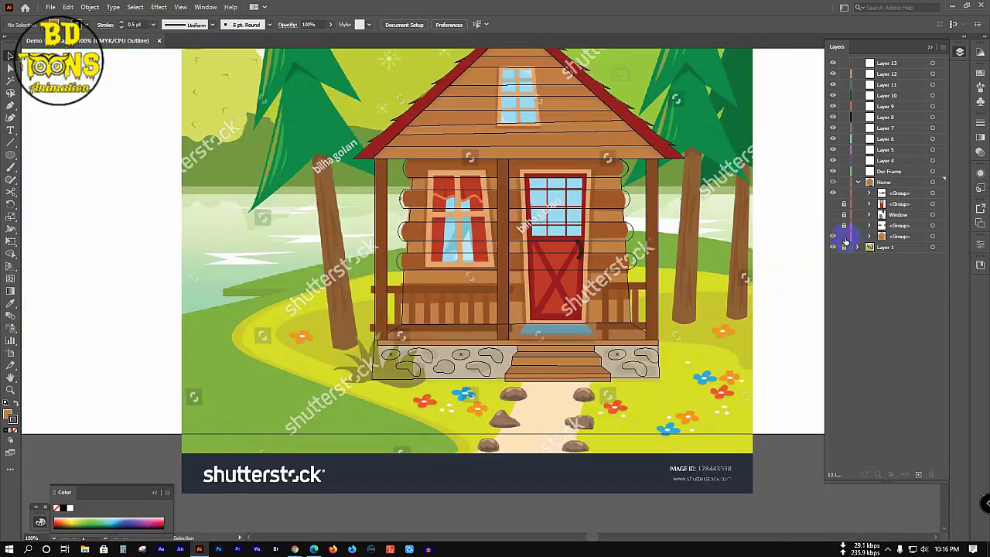
left_click_drag(748, 293, 331, 435)
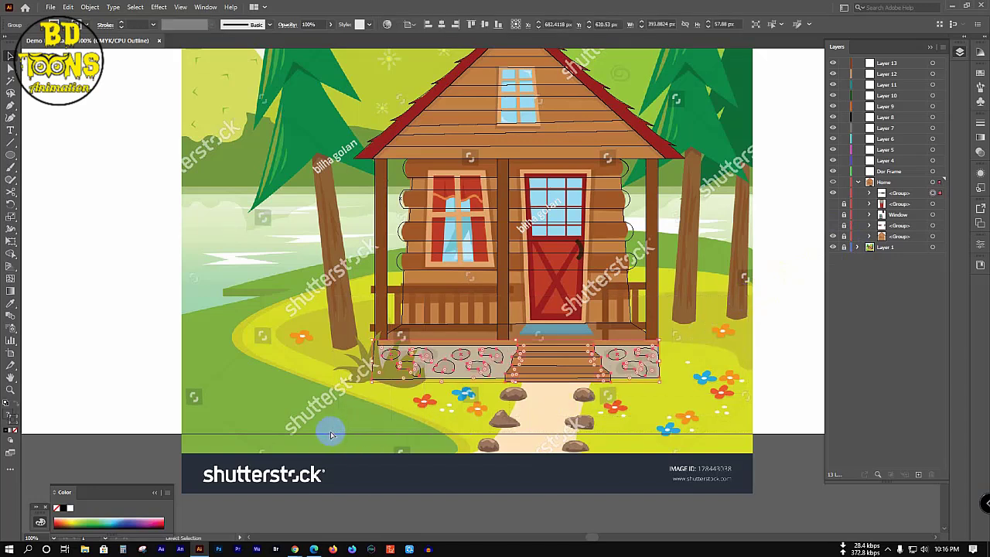
left_click(865, 192)
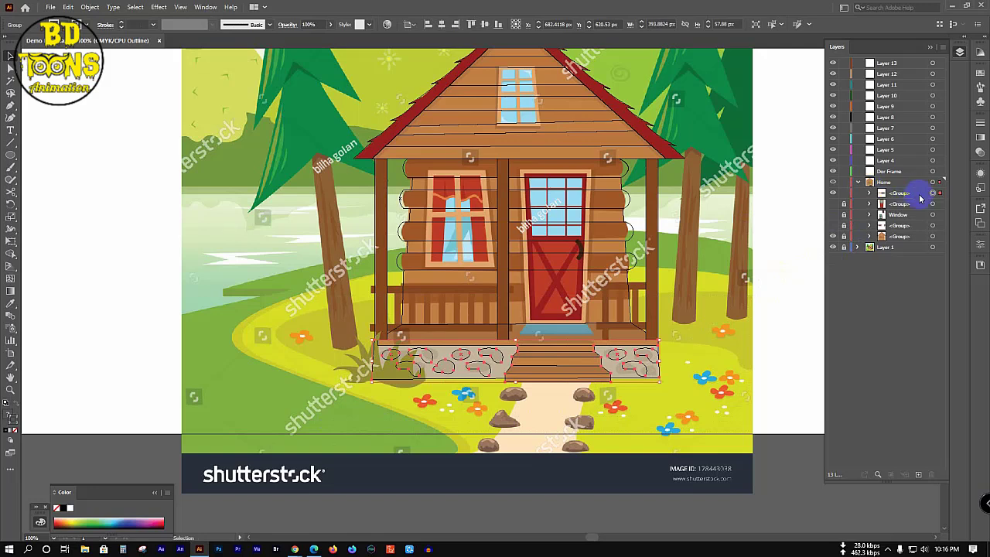
left_click_drag(912, 192, 916, 243)
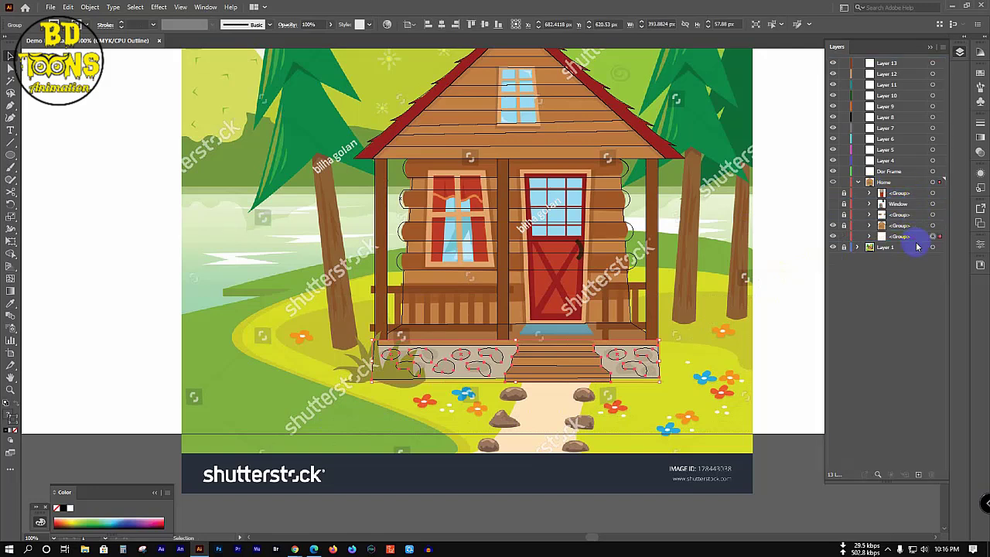
Step: Unlock the cabin body group and group it with the stone foundation, then begin renaming it
left_click(842, 227)
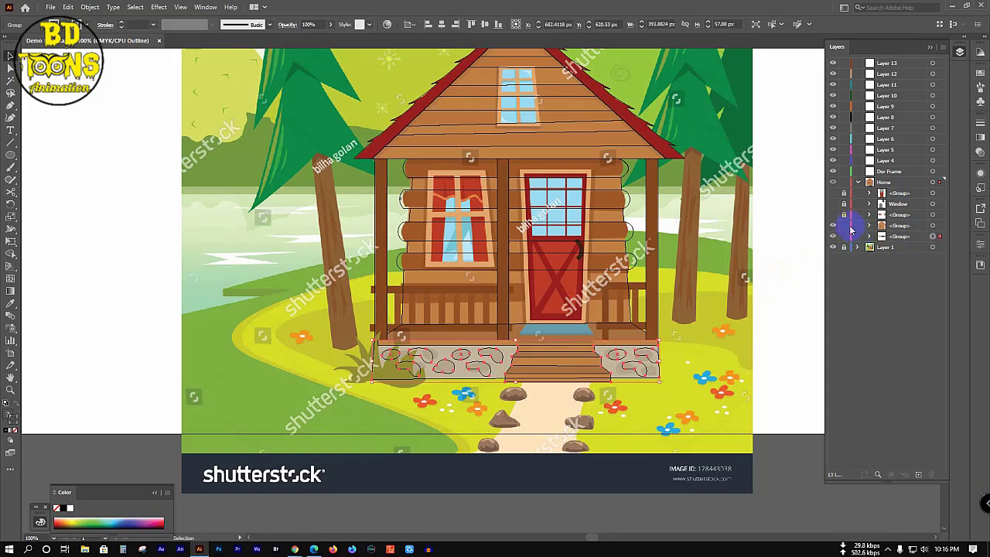
left_click(940, 225)
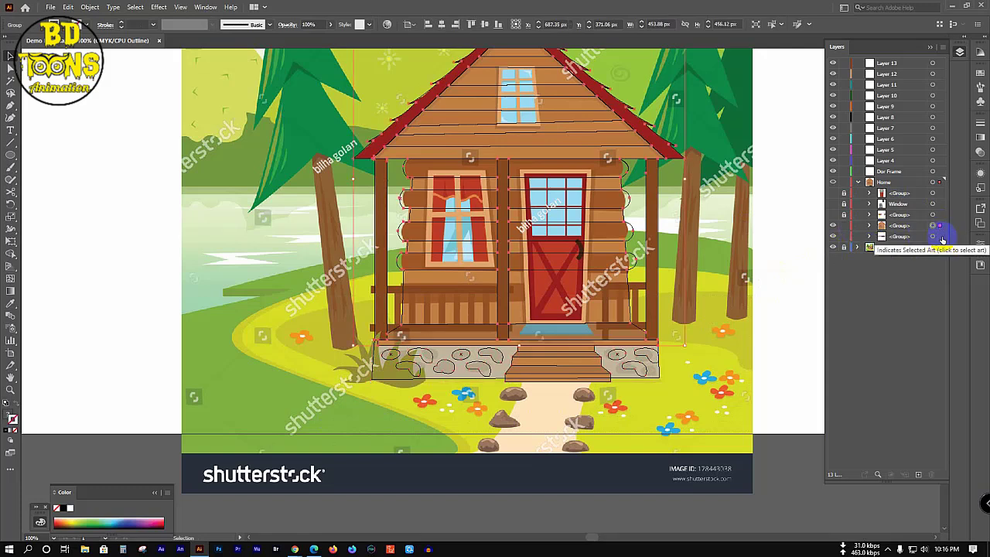
left_click(939, 235, "shift")
key("ctrl+g")
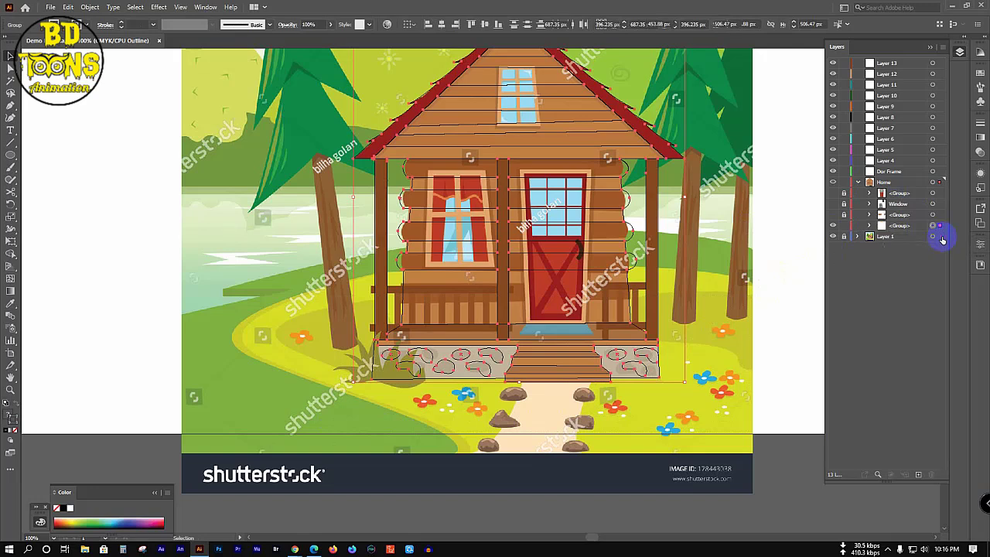
double_click(899, 225)
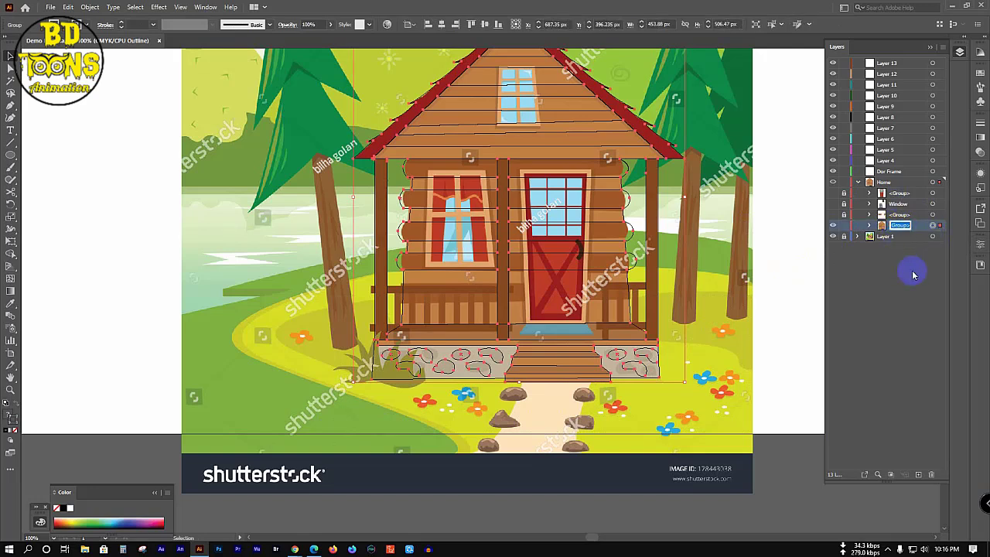
Step: Rename the combined group to 'Home' and reposition it within the layer stack
type("Home")
key("Return")
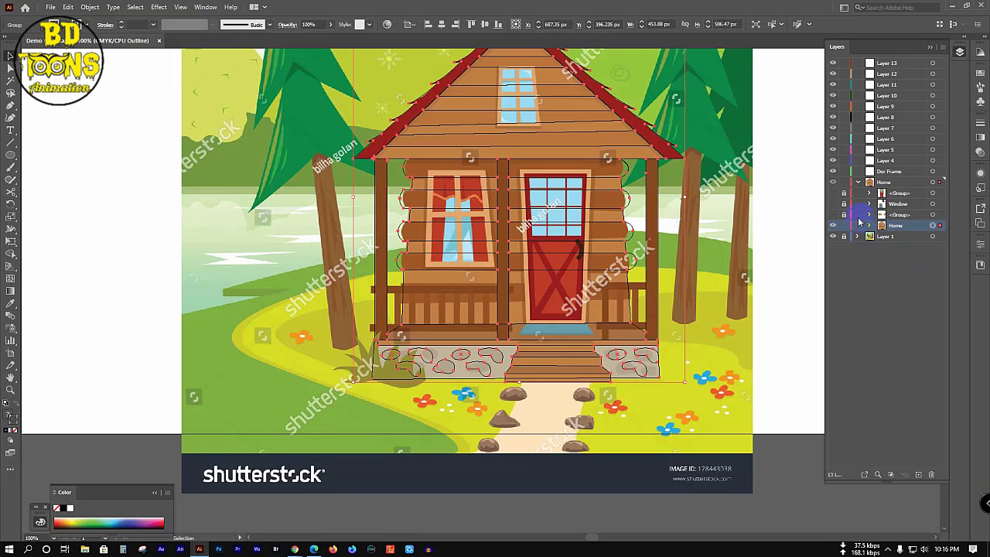
left_click(834, 218)
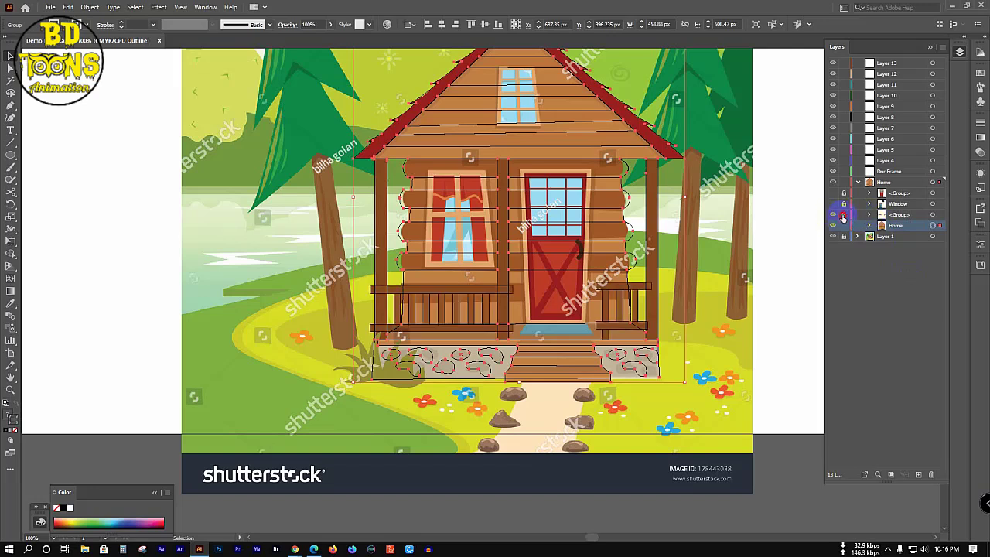
left_click(869, 214)
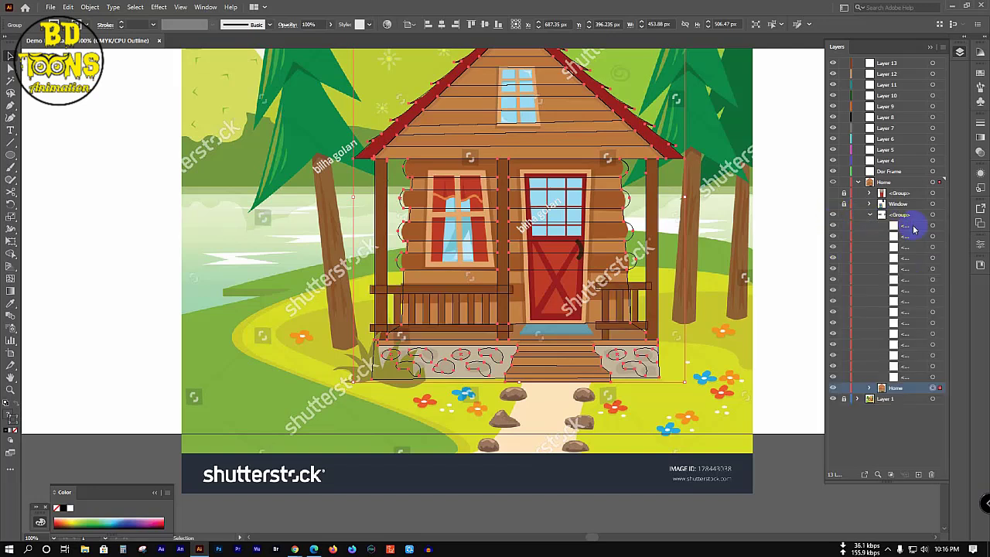
left_click(869, 214)
left_click_drag(897, 225, 904, 223)
Step: Hide and lock the reference picture layer and view the artwork in full-colour Preview
left_click(859, 182)
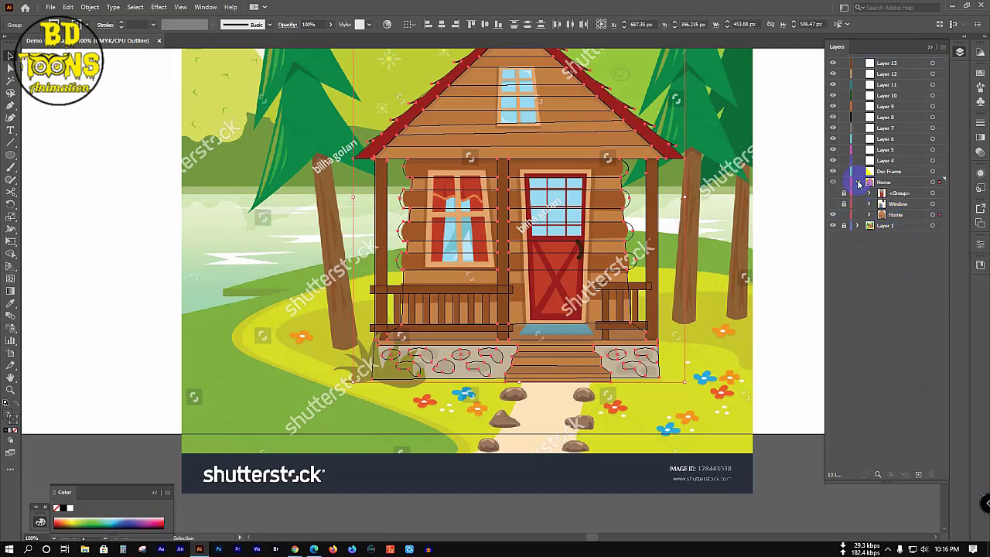
left_click(831, 193)
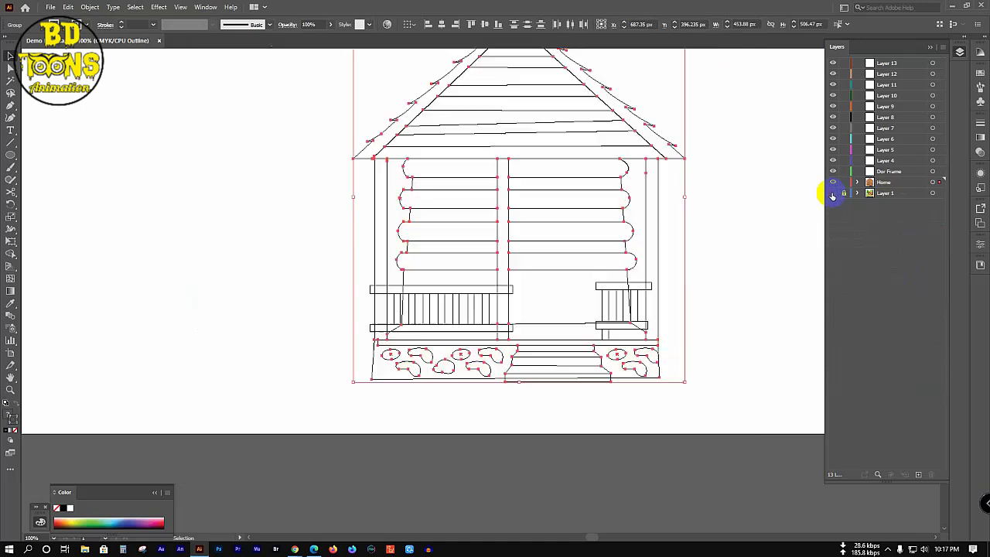
key("ctrl+minus")
key("ctrl+minus")
left_click(844, 192)
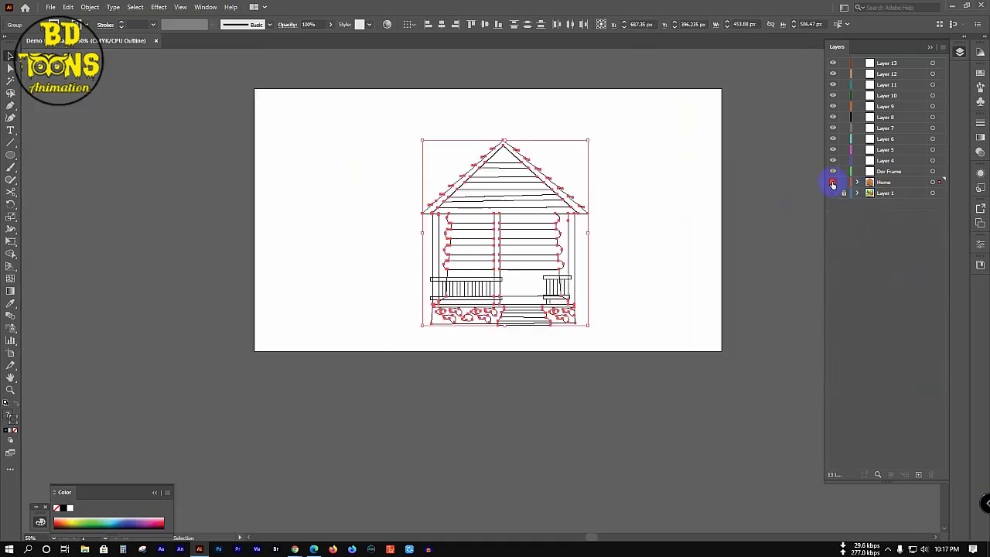
key("ctrl+y")
left_click(676, 267)
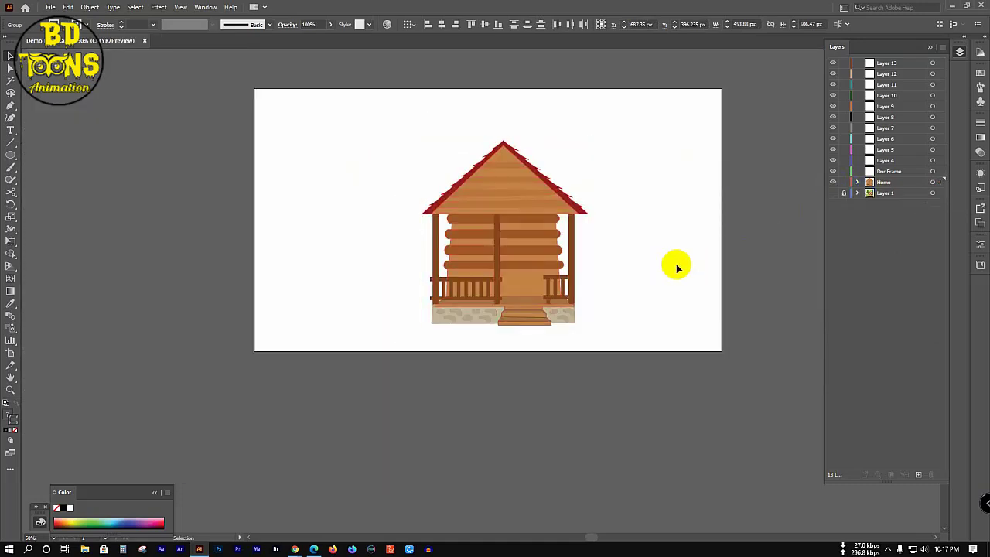
Step: Turn the red door and window sublayers back on under Home and fit the artboard in view
left_click(857, 183)
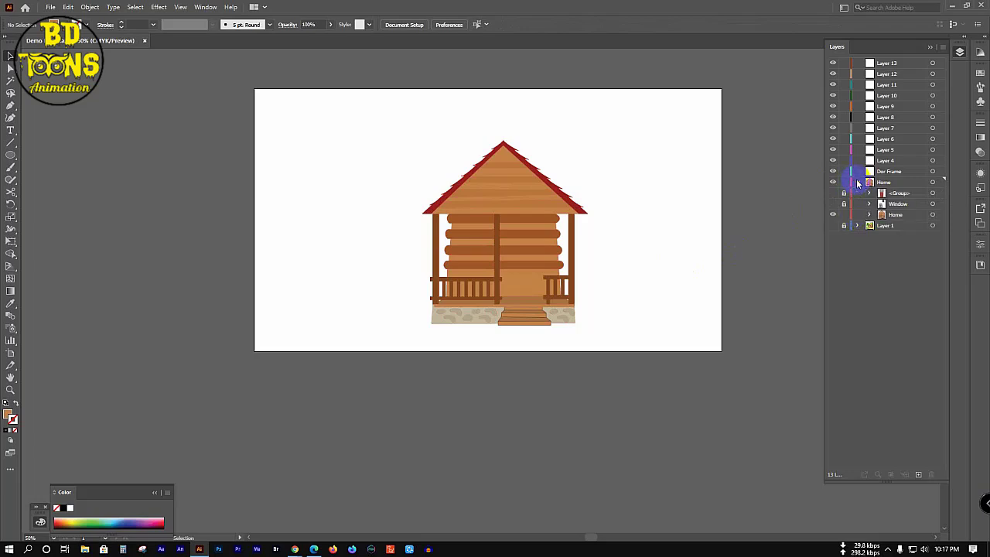
left_click(833, 193)
left_click(832, 205)
left_click(833, 209)
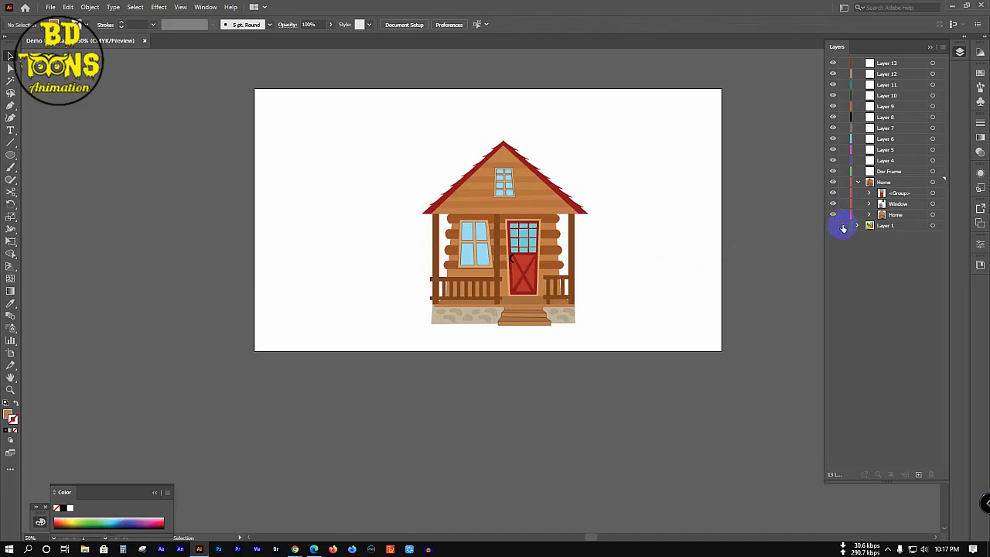
left_click(843, 225)
left_click(857, 182)
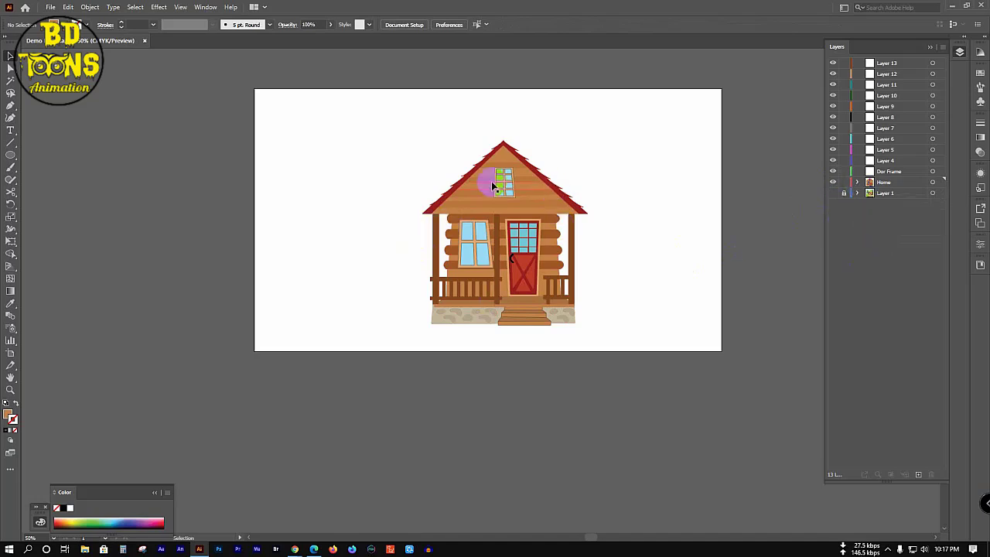
scroll(492, 181, "up", 3)
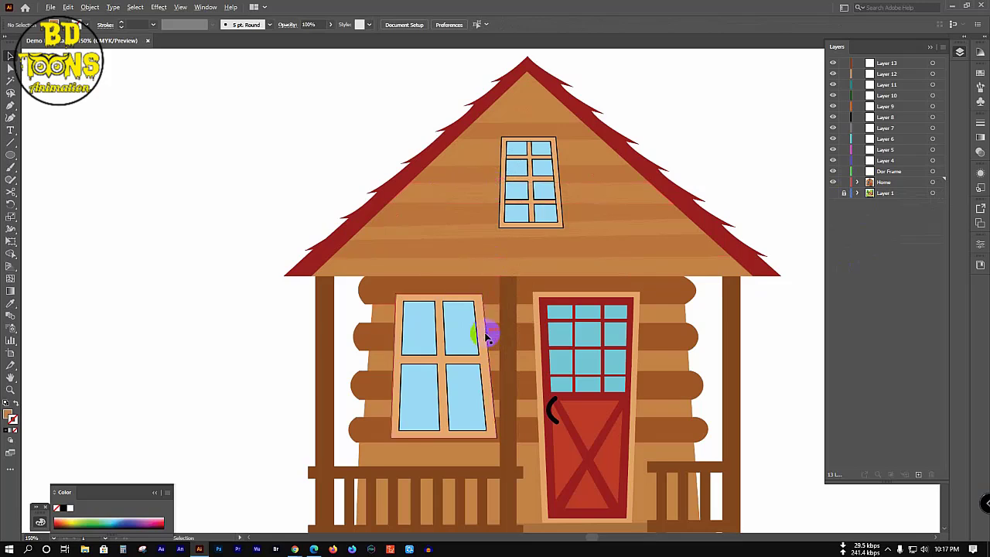
key("ctrl+0")
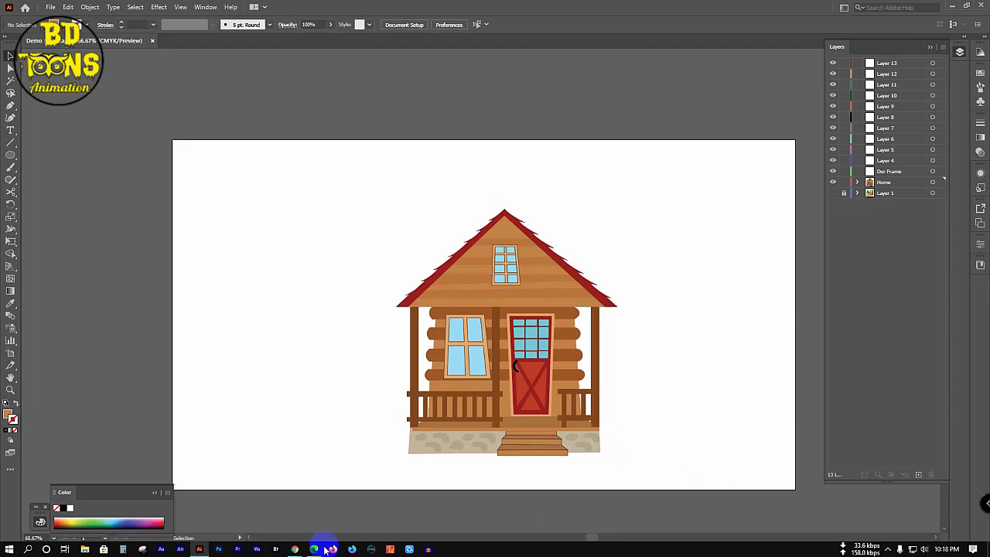
mouse_move(295, 550)
left_click(274, 501)
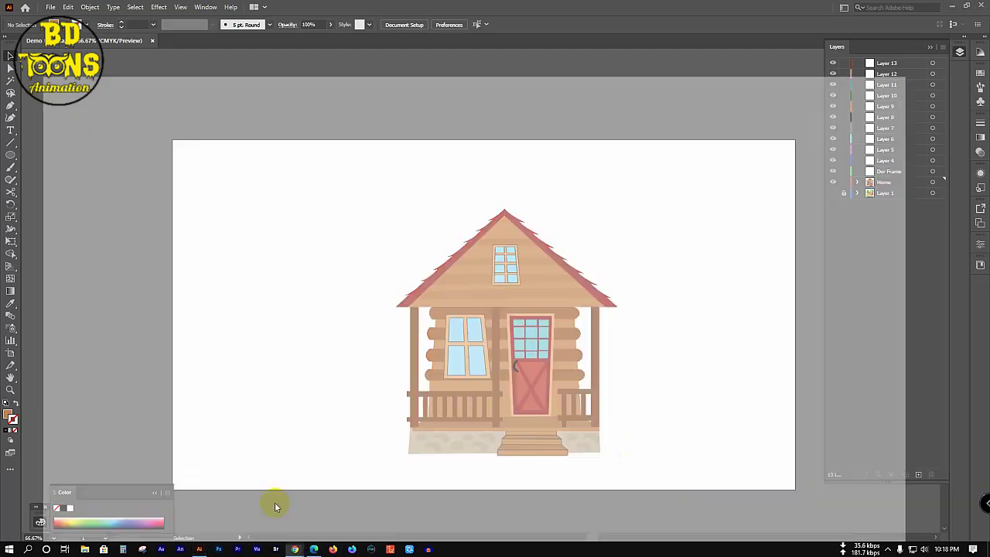
left_click(184, 8)
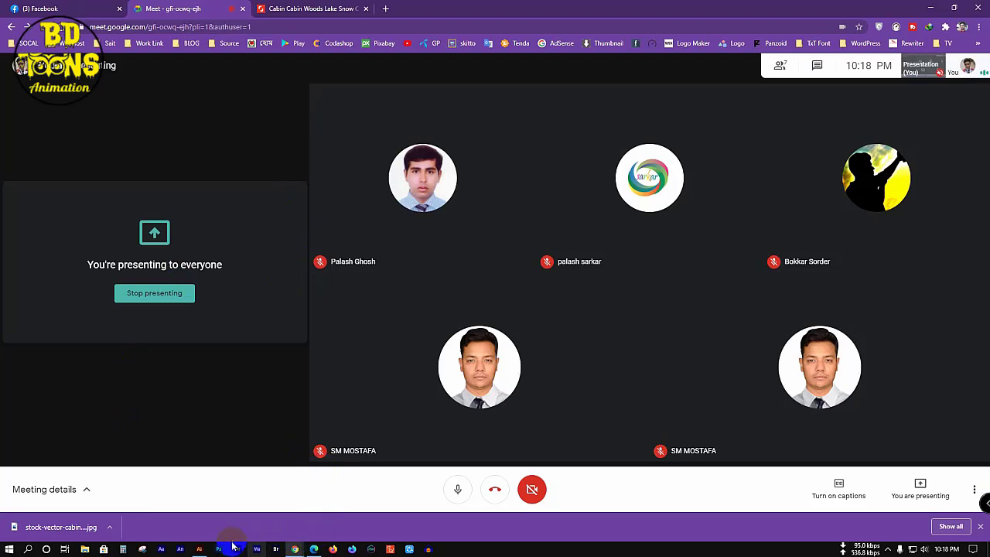
left_click(200, 548)
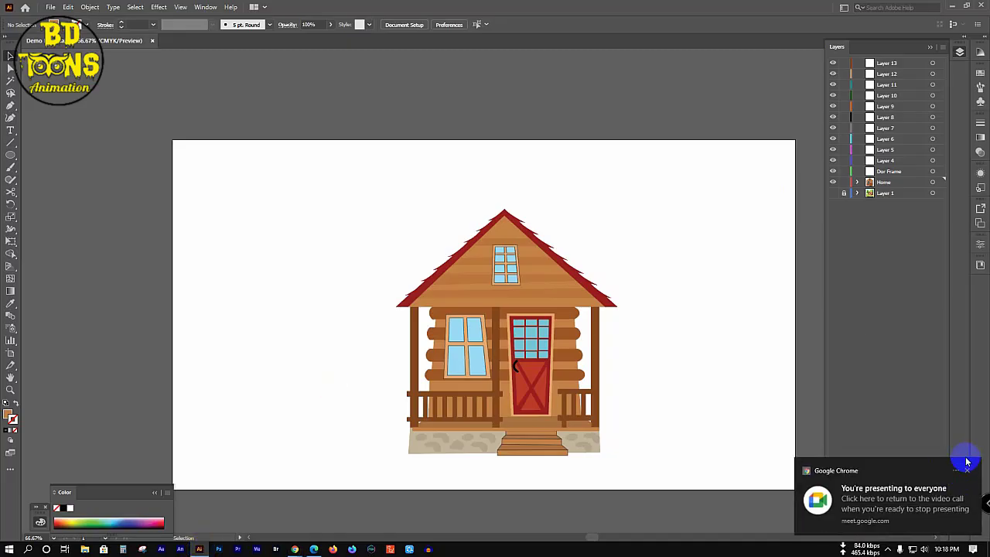
Step: Dismiss the notification, lock and hide the Home layer, and show the reference picture
left_click(966, 472)
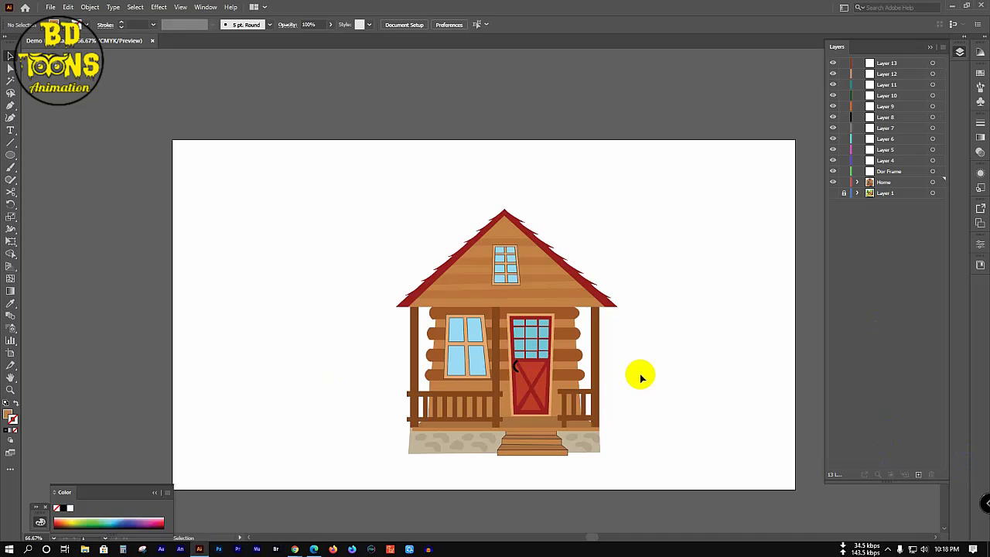
left_click(422, 384)
key("a")
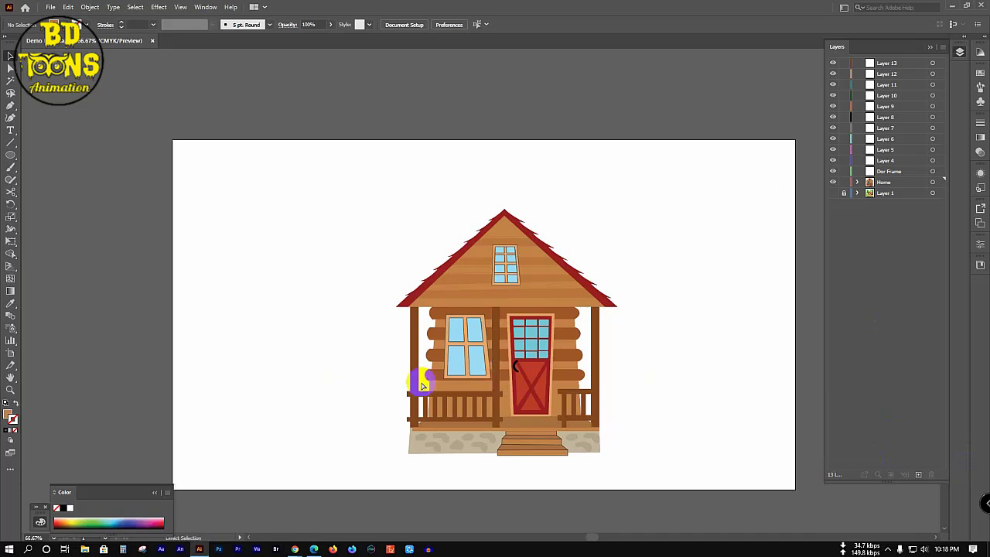
key("v")
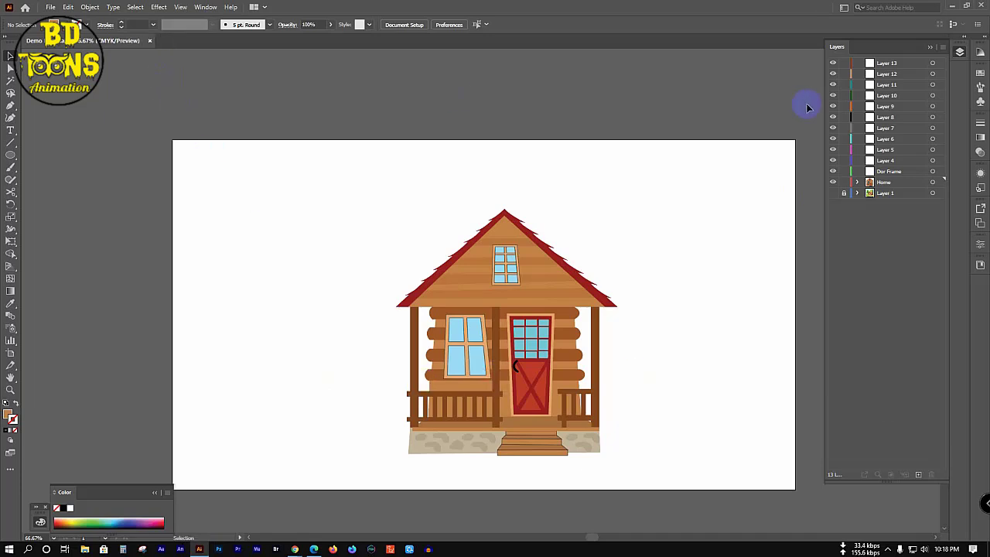
left_click(844, 182)
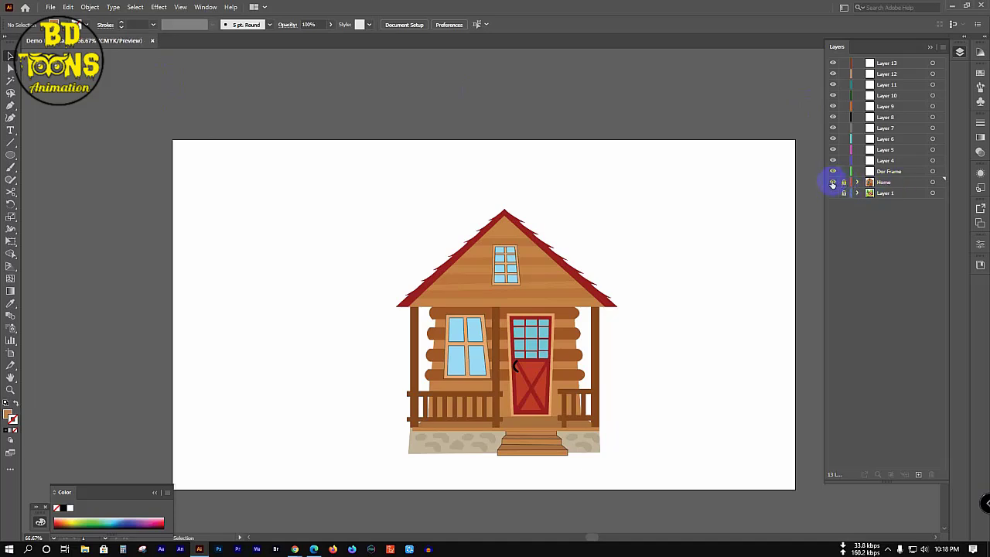
left_click(832, 182)
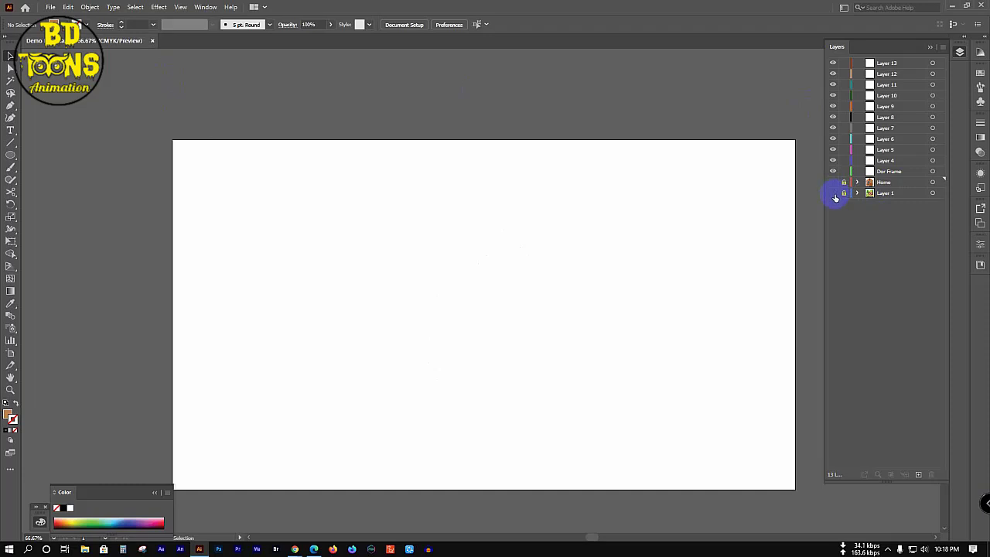
left_click(834, 194)
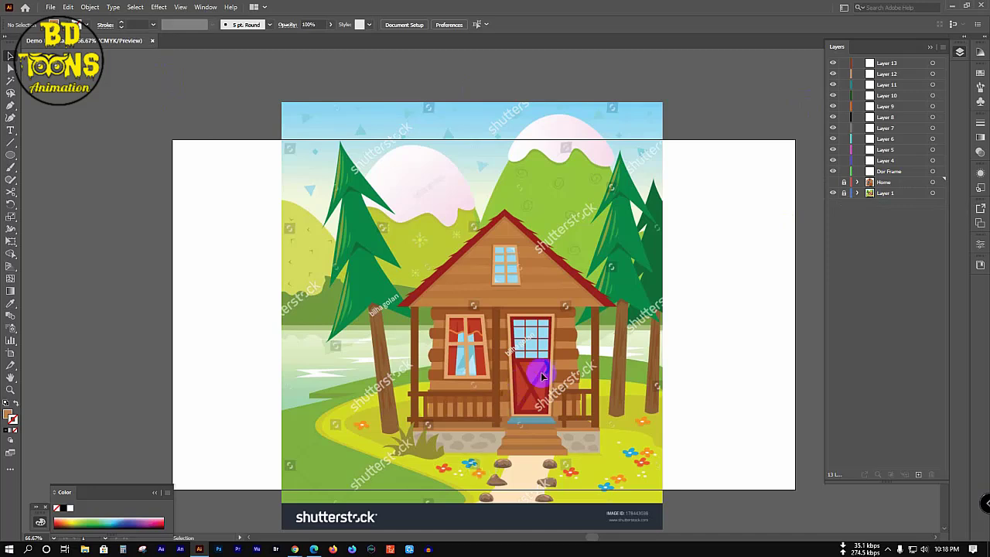
Step: Rename the Dor Frame layer to 'Tree' and pan the artboard slightly
double_click(887, 171)
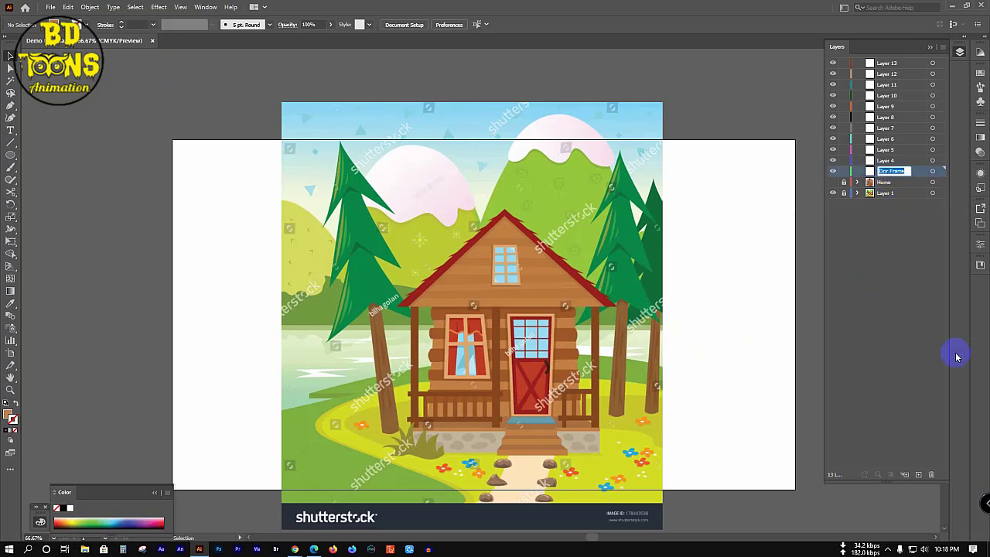
type("Tree")
key("Return")
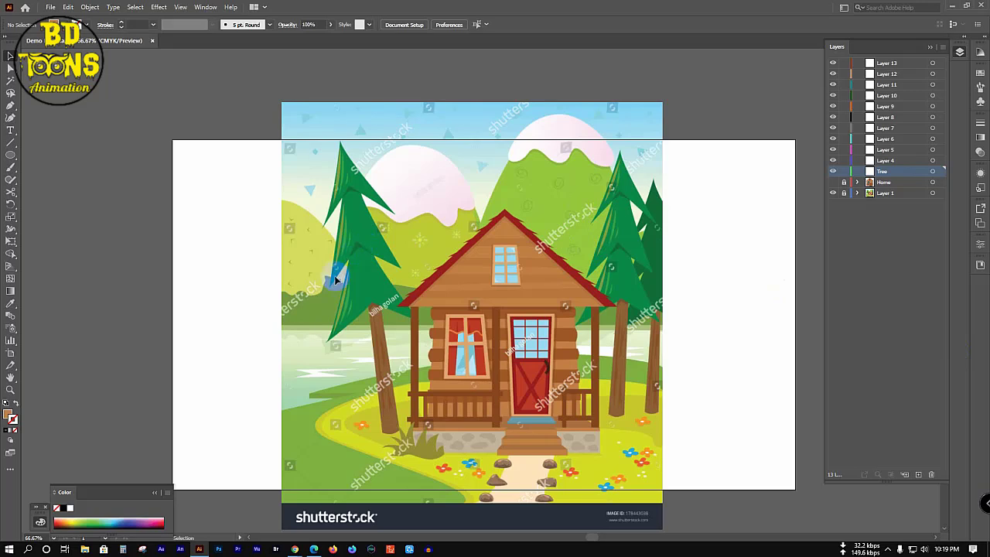
left_click_drag(334, 280, 389, 283)
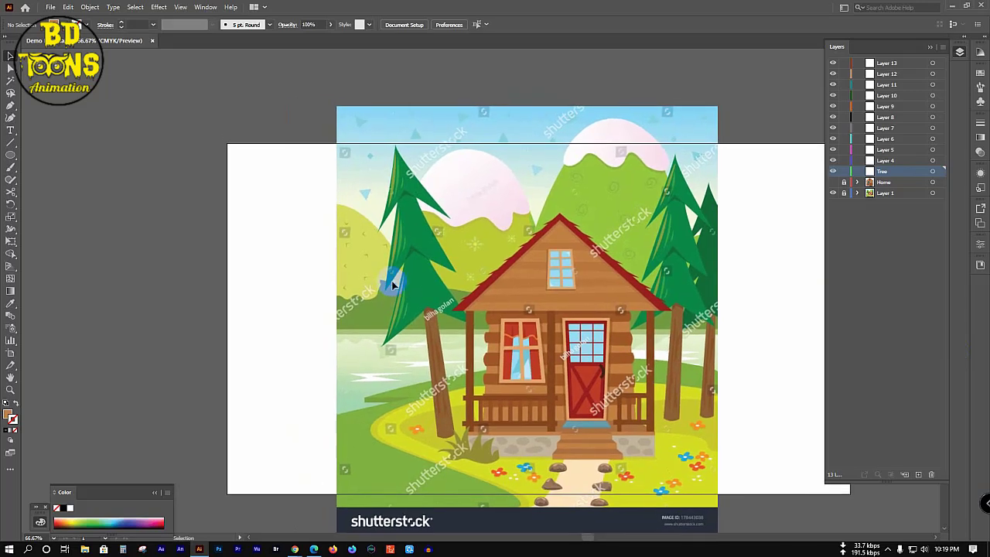
Step: Trace the left pine's trunk with the Pen tool, then view the Tree layer as outlines
key("p")
left_click(433, 318)
left_click(429, 340)
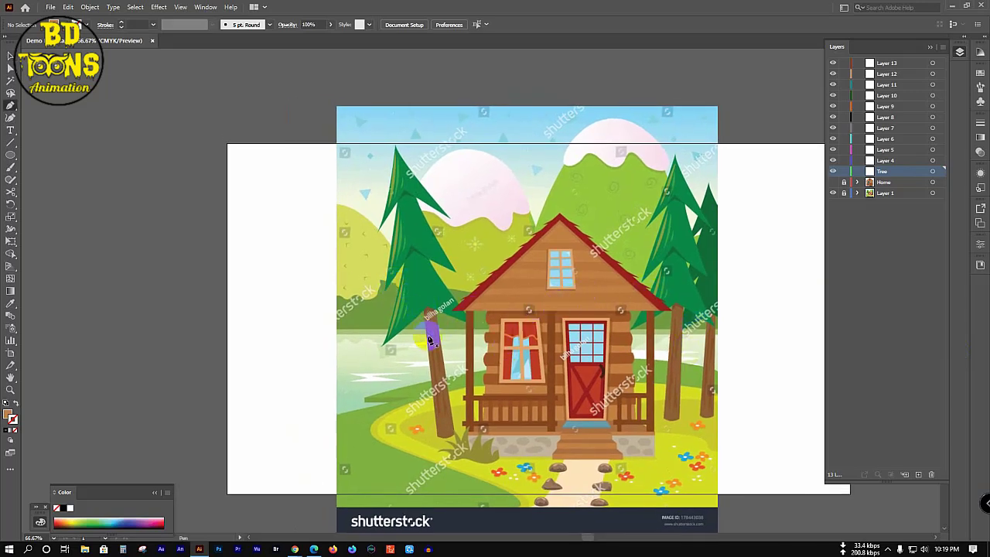
left_click(424, 308)
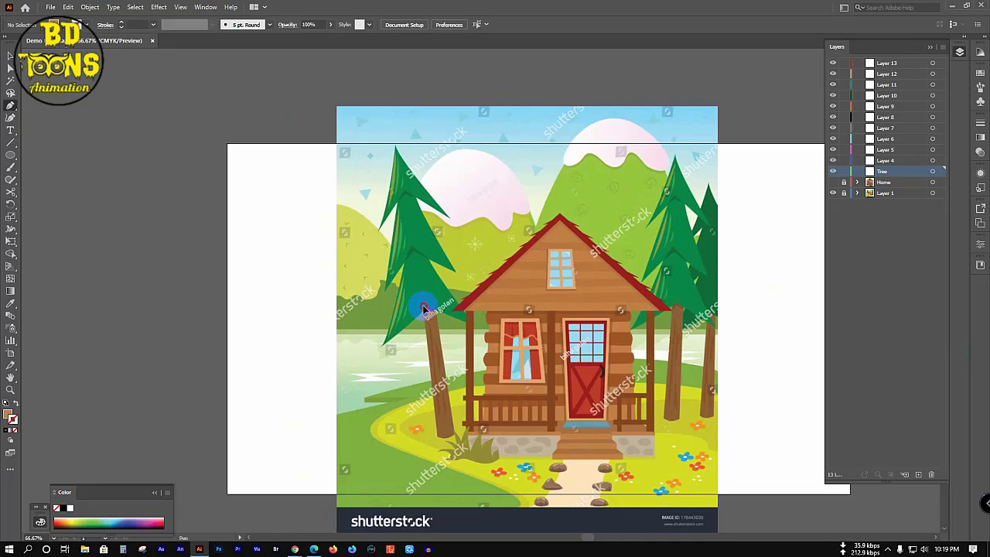
left_click(439, 437)
scroll(445, 439, "up", 1, "alt")
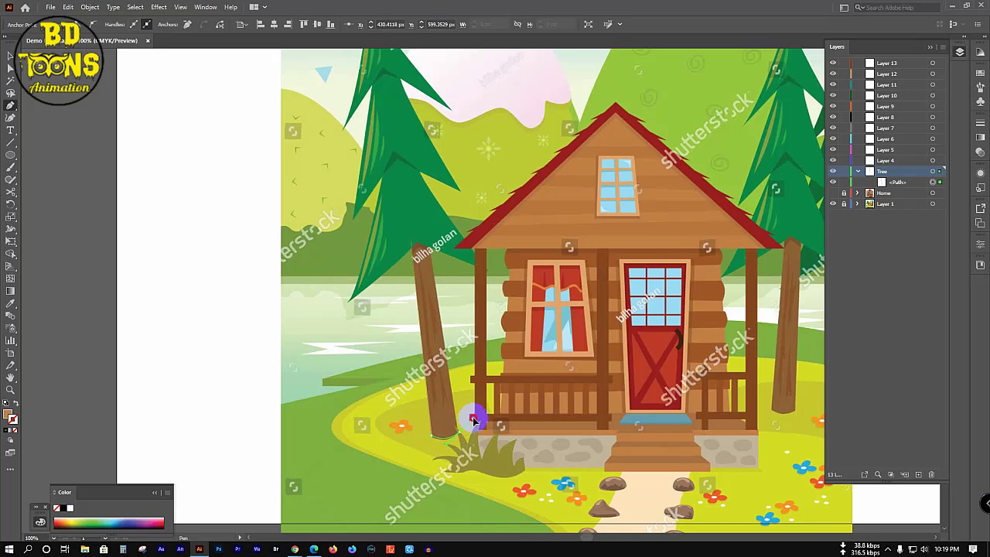
mouse_move(416, 244)
left_mouse_down()
mouse_move(421, 230)
mouse_move(430, 239)
mouse_move(407, 229)
mouse_move(416, 239)
left_mouse_up()
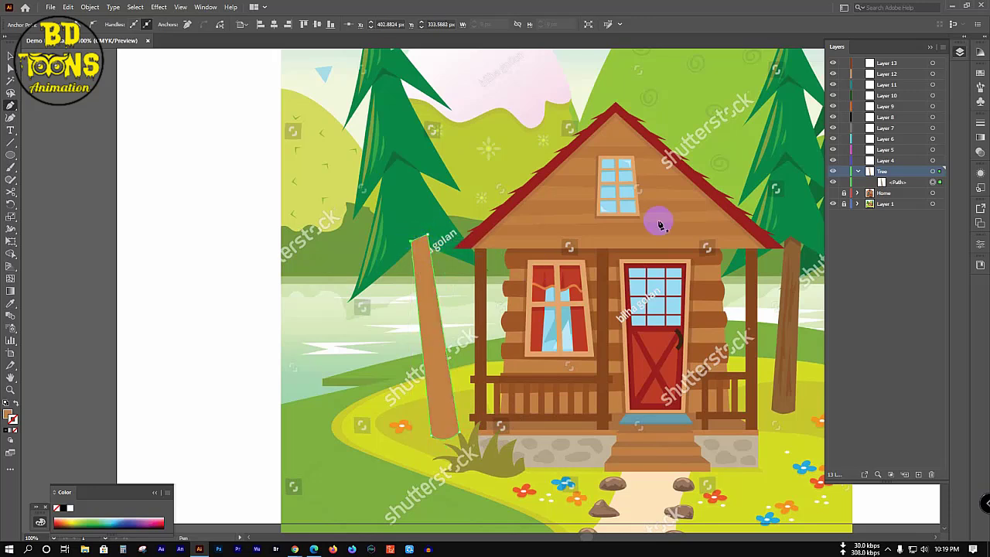
left_click(831, 170, "ctrl")
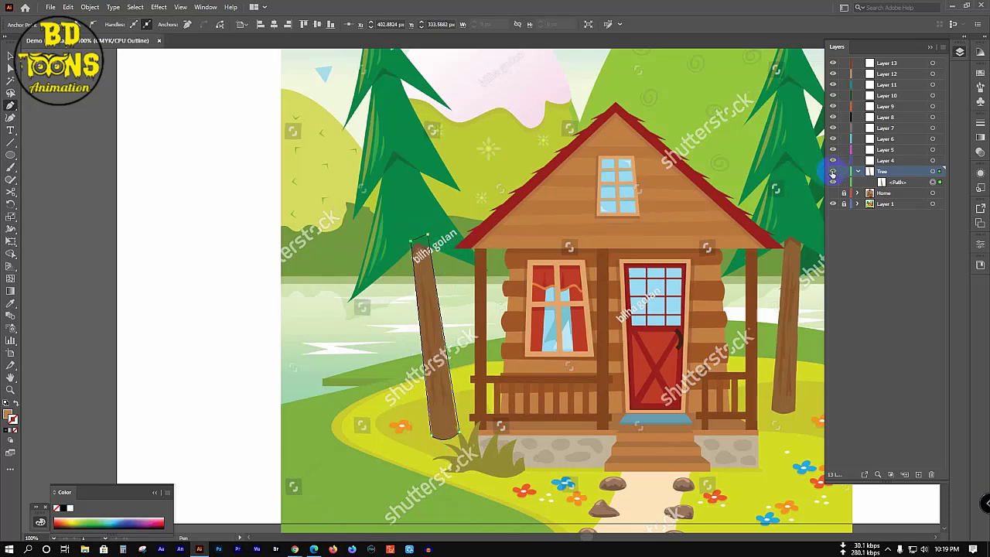
Step: Draw a path from the trunk top along the lower branch and left edge to the treetop
left_click(415, 242)
left_click(350, 303)
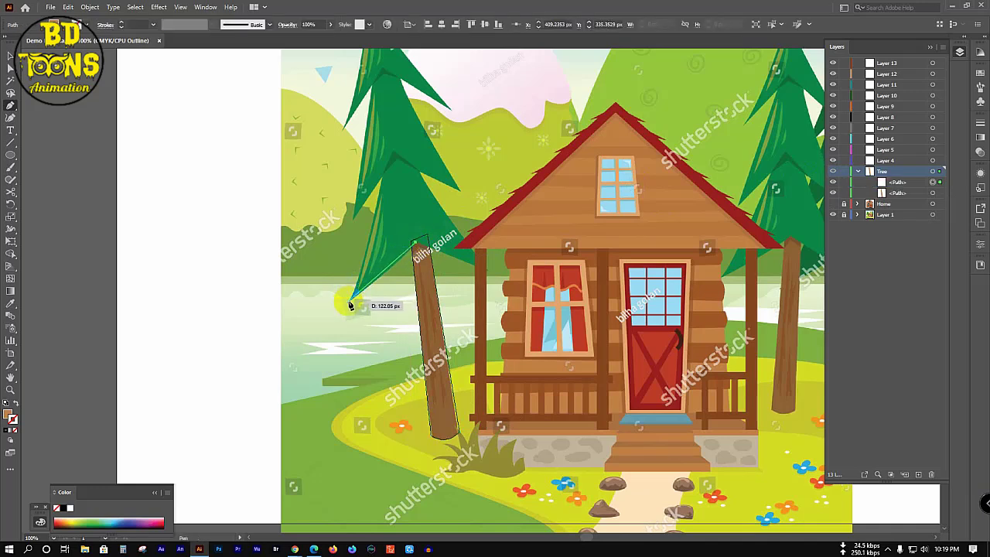
mouse_move(350, 303)
left_mouse_down()
mouse_move(313, 311)
mouse_move(311, 325)
mouse_move(315, 311)
mouse_move(345, 310)
left_mouse_up()
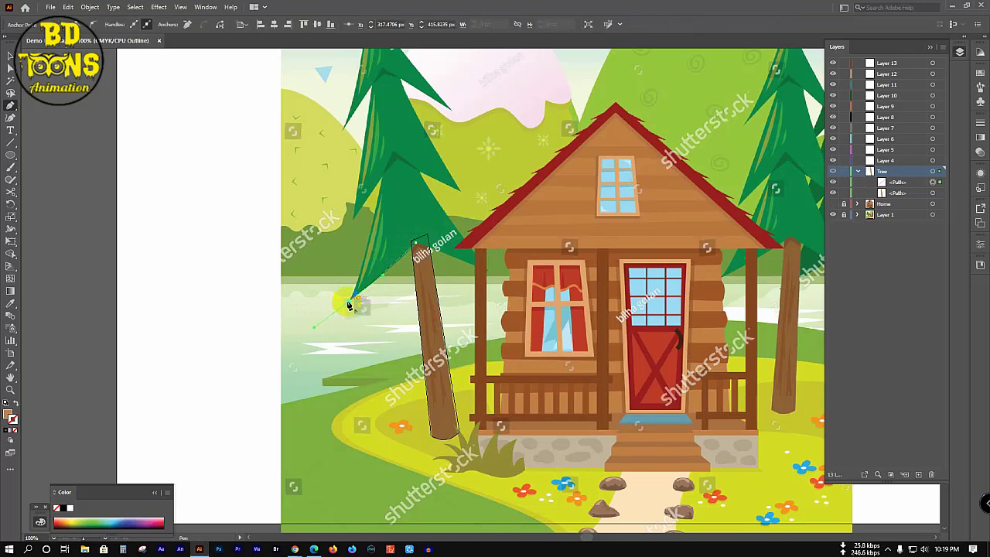
left_click(348, 302)
scroll(357, 334, "up", 2)
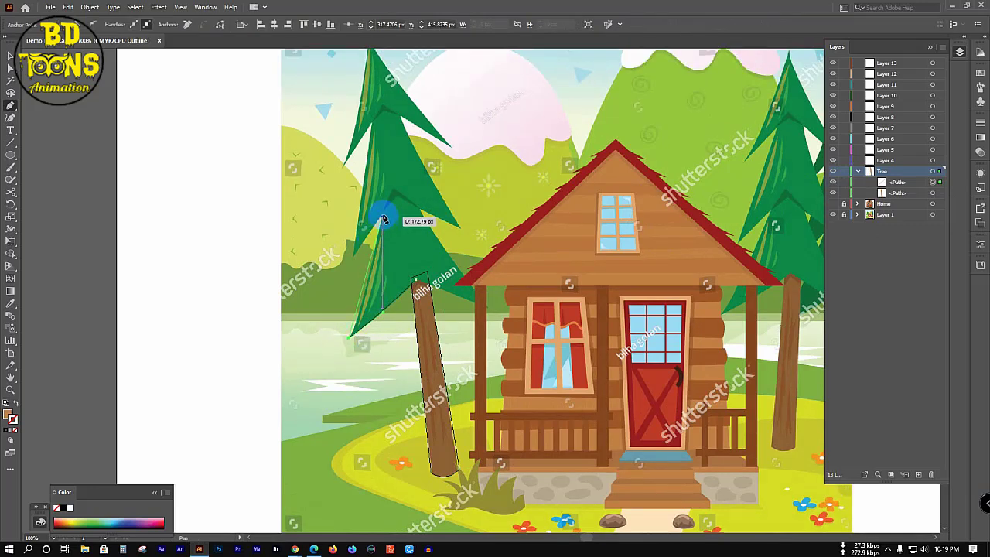
left_click_drag(384, 217, 353, 254)
left_click_drag(381, 216, 360, 66)
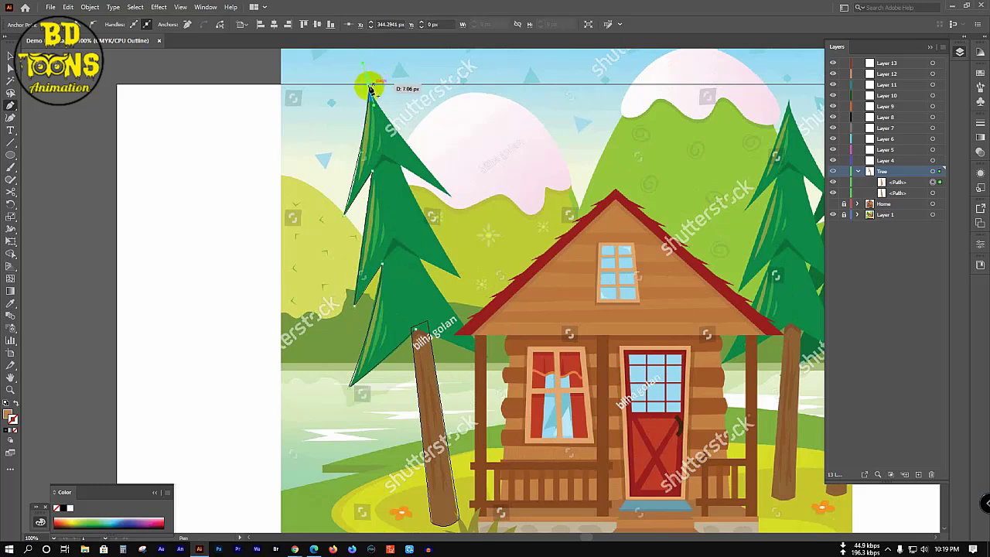
left_click(370, 88)
left_click_drag(372, 88, 457, 192)
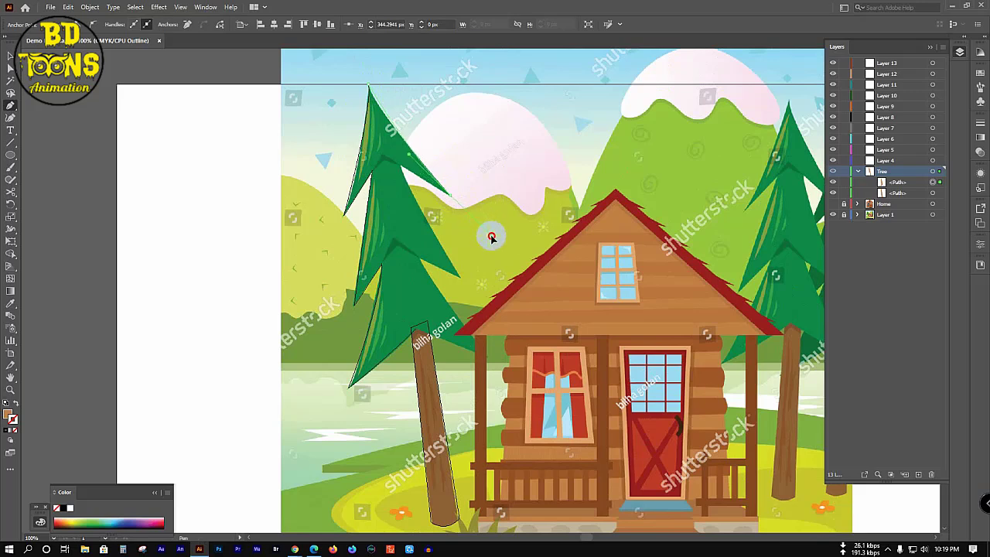
Step: Curve the remaining edges of the shadow shape and close it at its starting point
left_click(450, 195)
left_click_drag(450, 194, 491, 331)
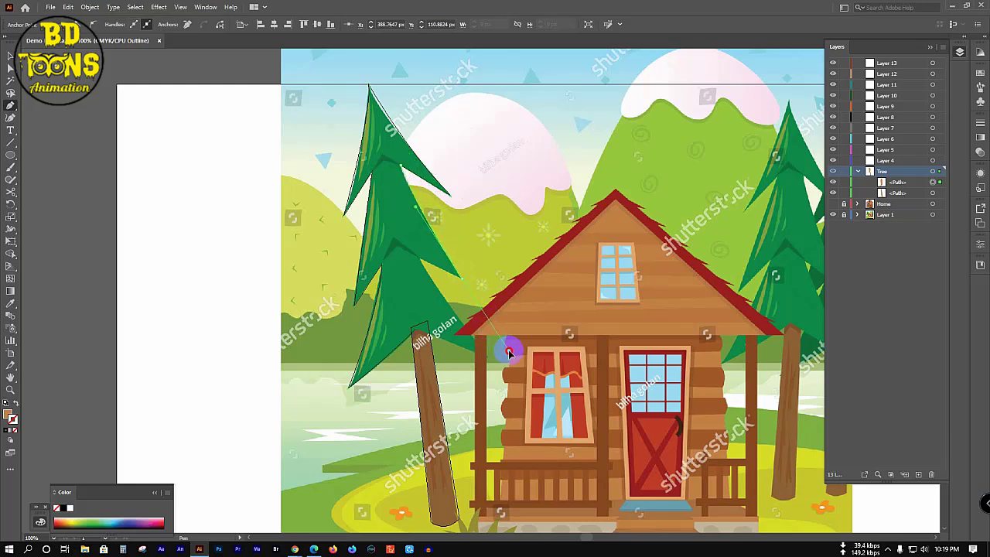
left_click(464, 278)
left_click_drag(432, 270, 416, 332)
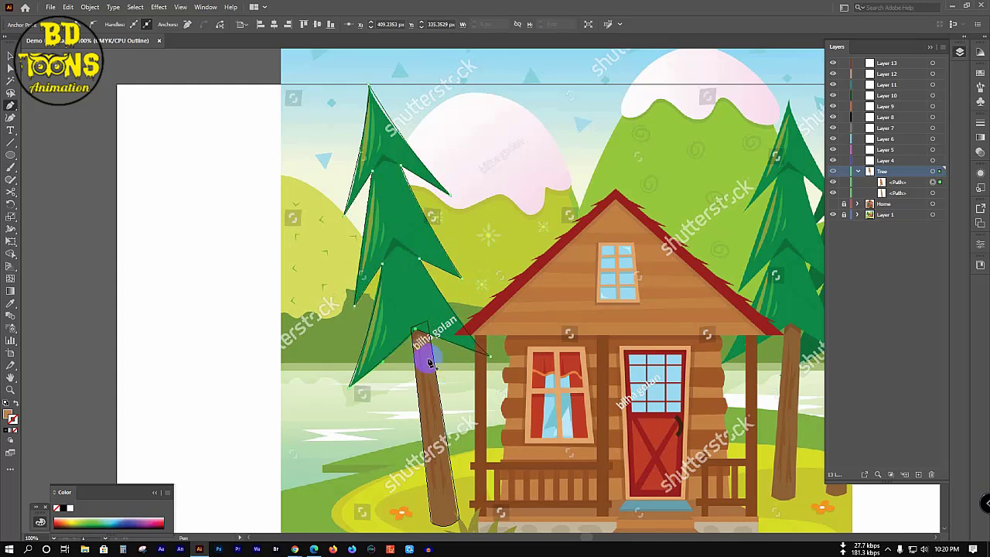
left_click(386, 263)
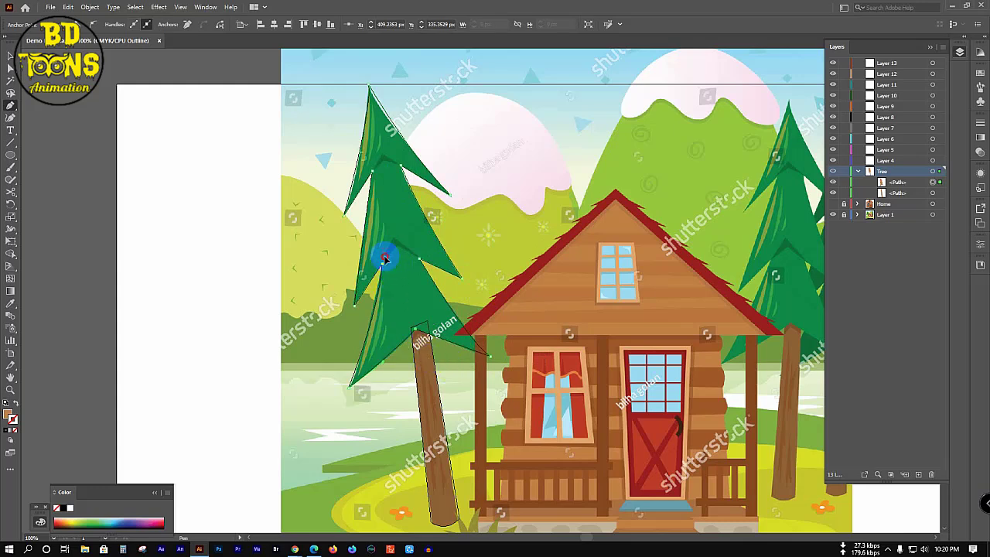
mouse_move(385, 260)
left_mouse_down()
mouse_move(394, 239)
mouse_move(404, 246)
mouse_move(387, 261)
left_mouse_up()
Step: Place a copy of the shadow at the upper joint, flatten it vertically, and zoom out
key("v")
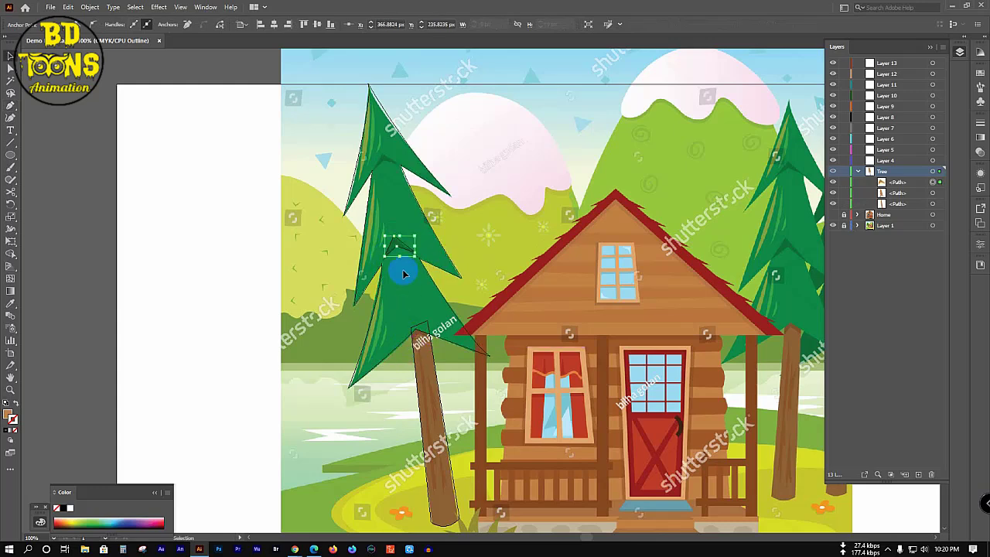
left_click(400, 252)
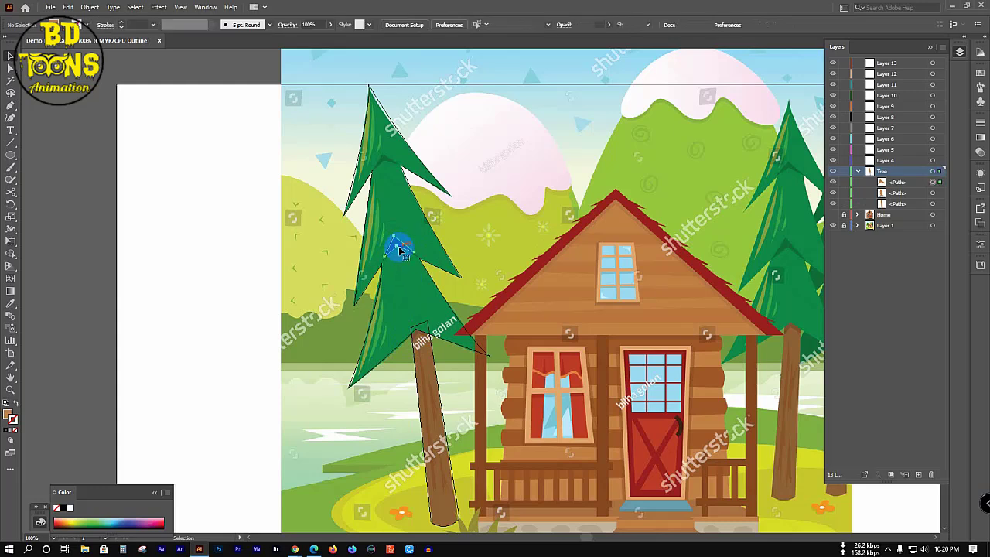
left_click_drag(400, 251, 387, 164)
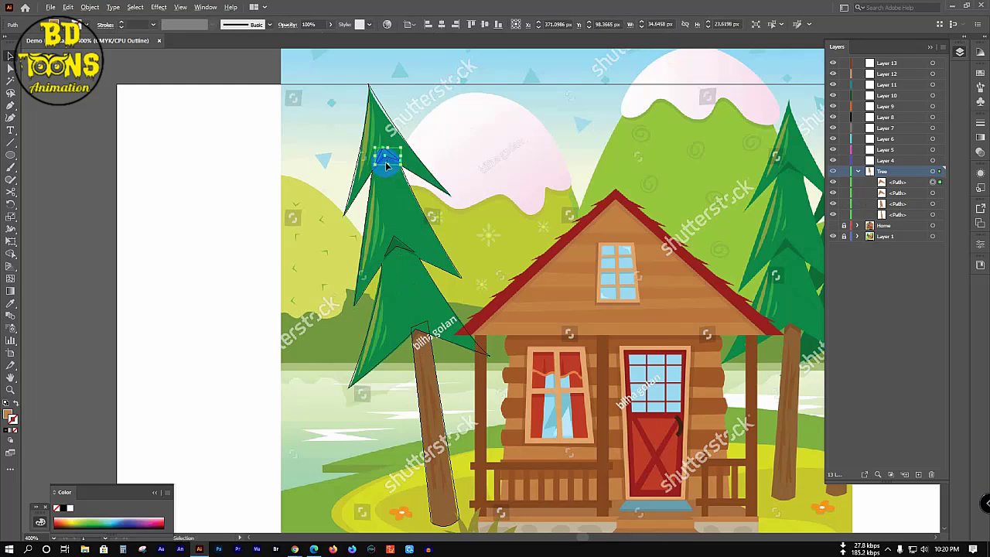
scroll(387, 164, "up", 3)
mouse_move(394, 103)
left_mouse_down()
mouse_move(394, 122)
mouse_move(362, 171)
left_mouse_up()
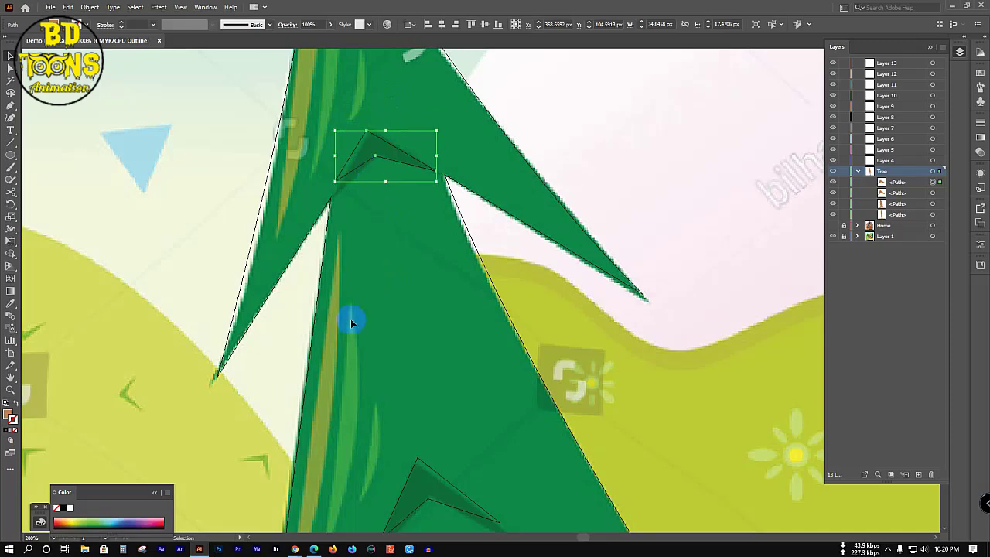
key("ctrl+minus")
key("ctrl+minus")
key("ctrl+minus")
key("ctrl+minus")
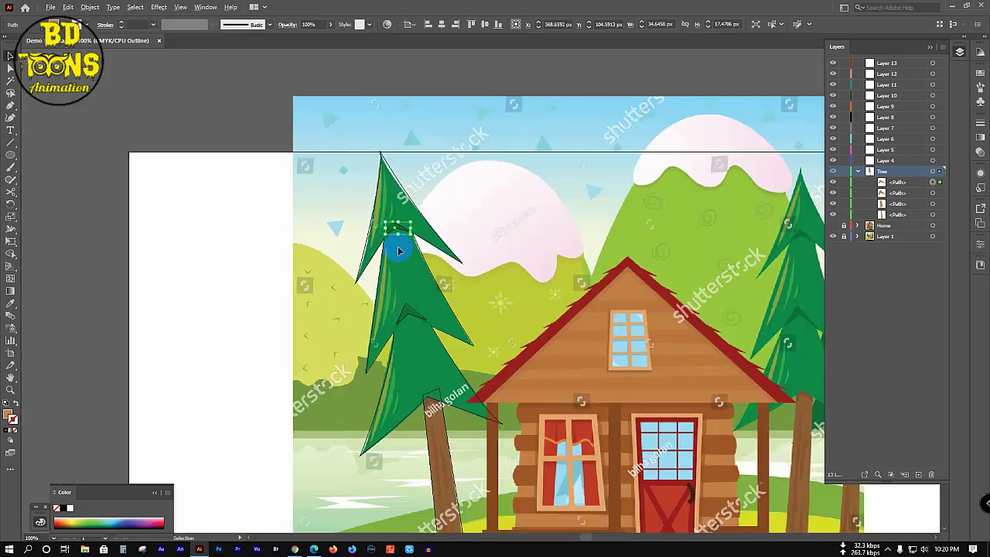
key("ctrl+minus")
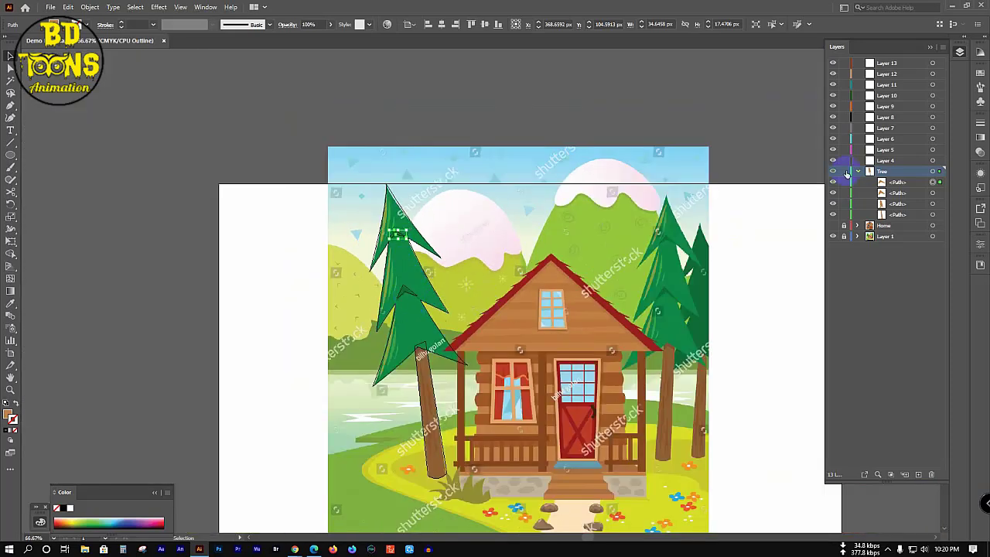
Step: Merge the tree's branch tiers and leftover fragments into one shape with Shape Builder
left_click(575, 283)
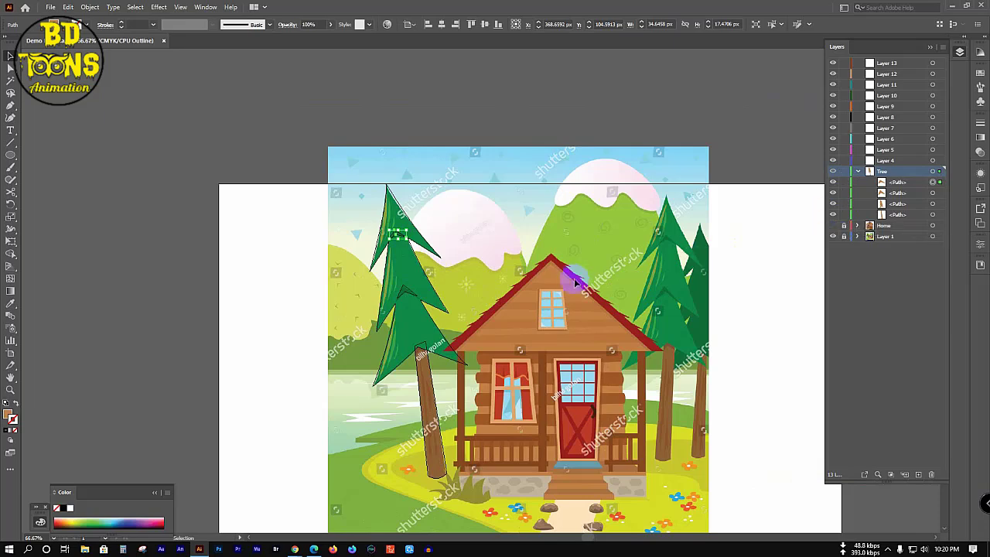
key("ctrl+a")
key("shift+m")
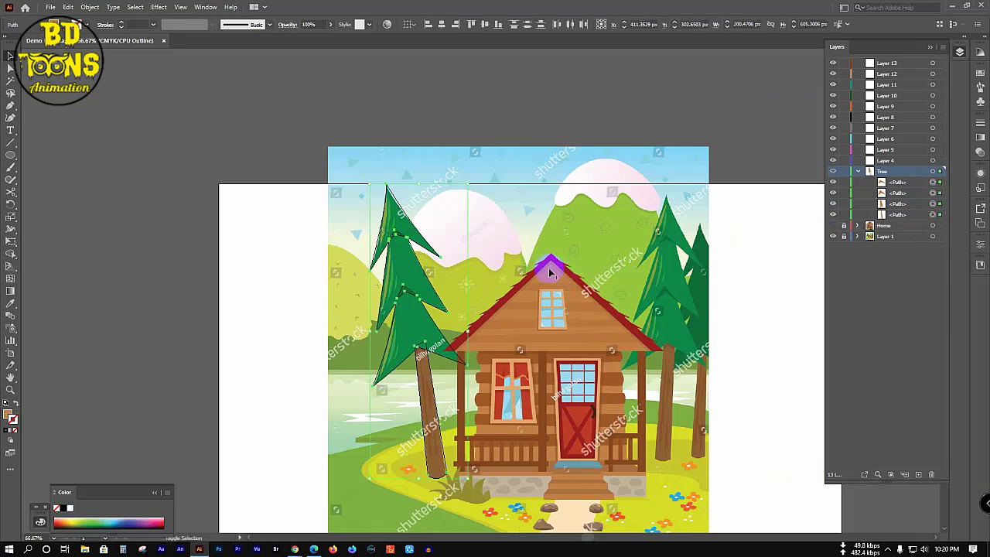
scroll(429, 348, "up", 2)
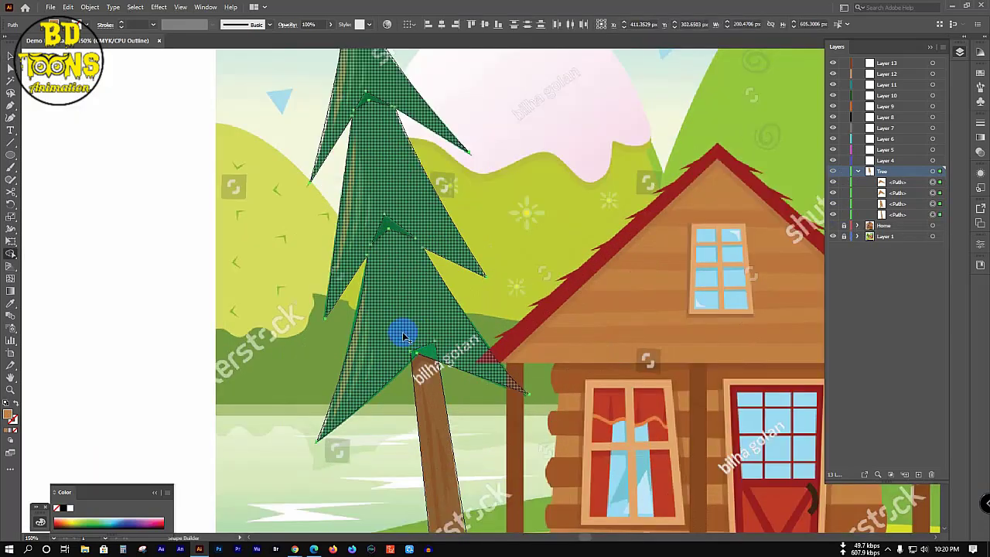
left_click(444, 354)
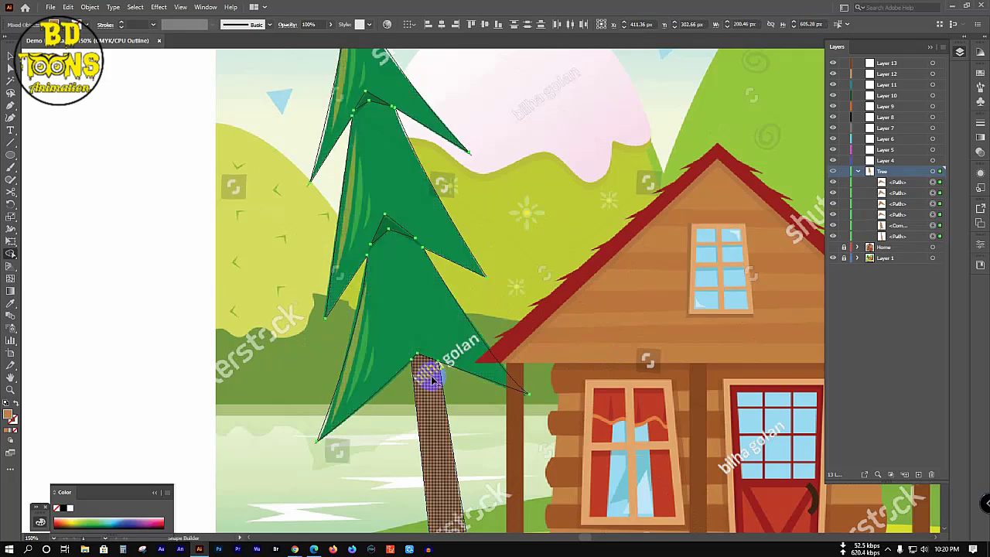
scroll(430, 317, "up", 3)
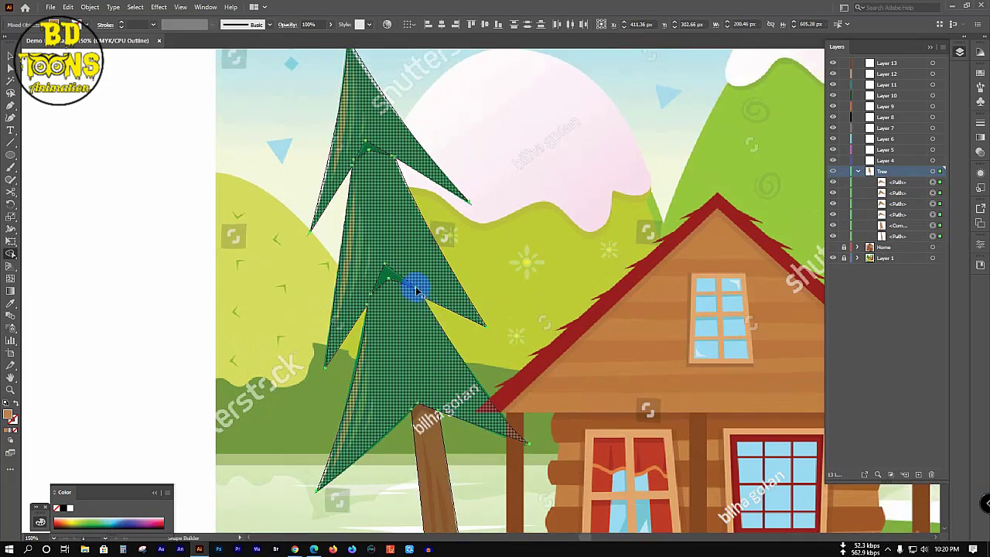
left_click(391, 277)
left_click(362, 151)
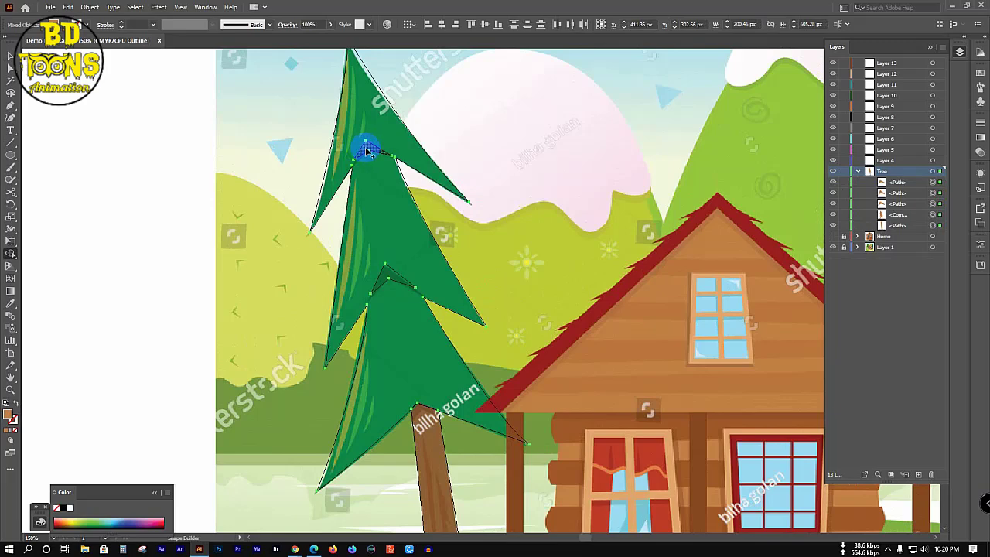
left_click(391, 192)
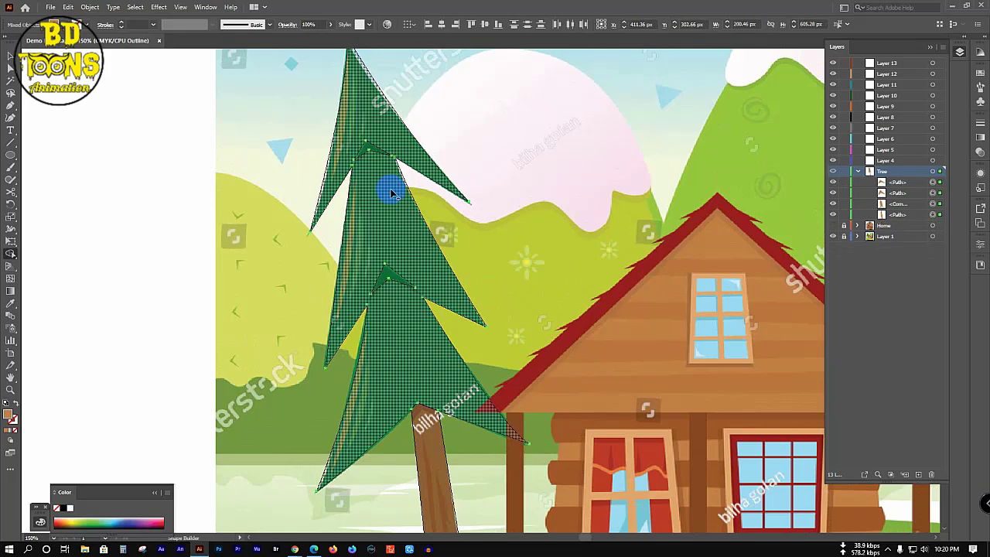
key("v")
Step: Color the merged tree green by sampling the reference with the Eyedropper
left_click(417, 112)
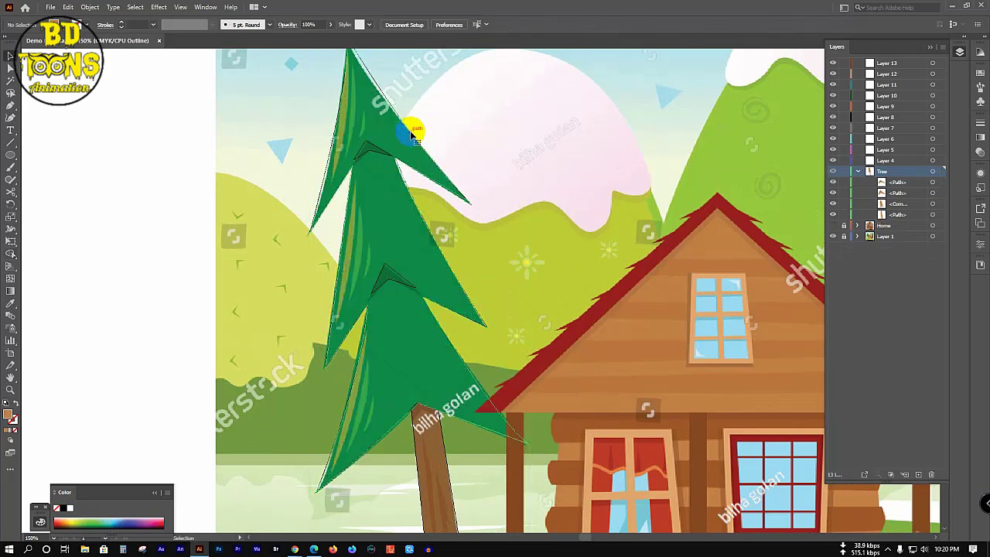
left_click(411, 133)
key("i")
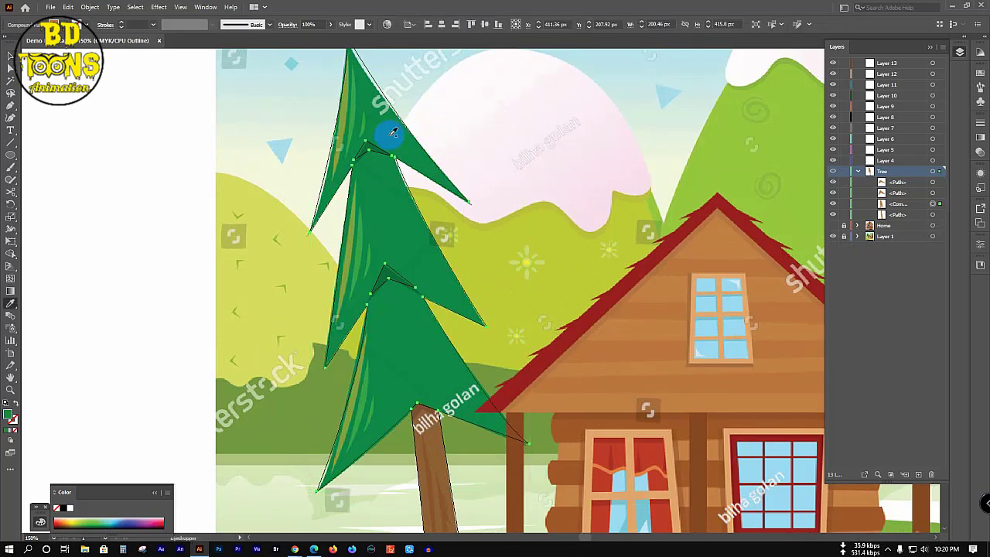
key("v")
Step: Fill the tree trunk with the reference's brown
left_click(442, 453)
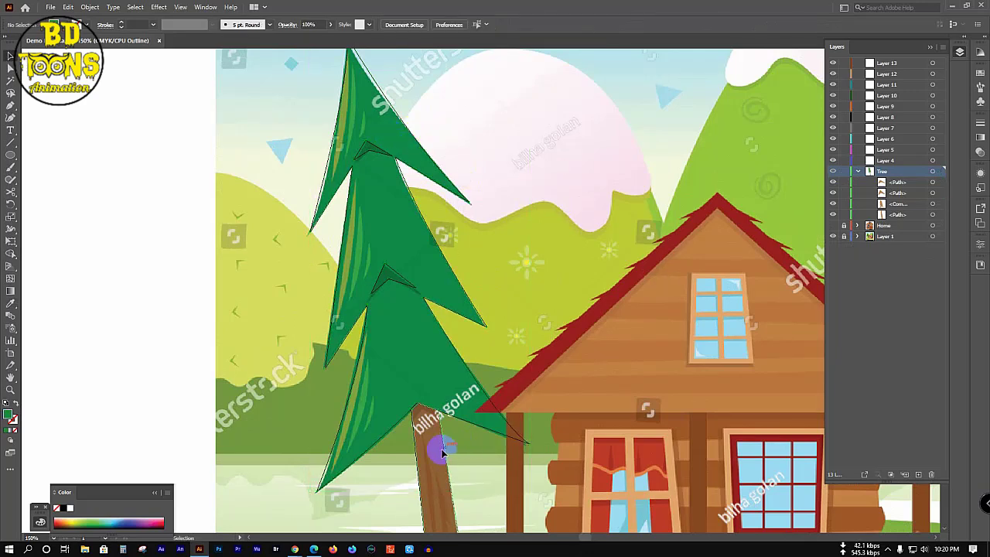
left_click(448, 455)
key("i")
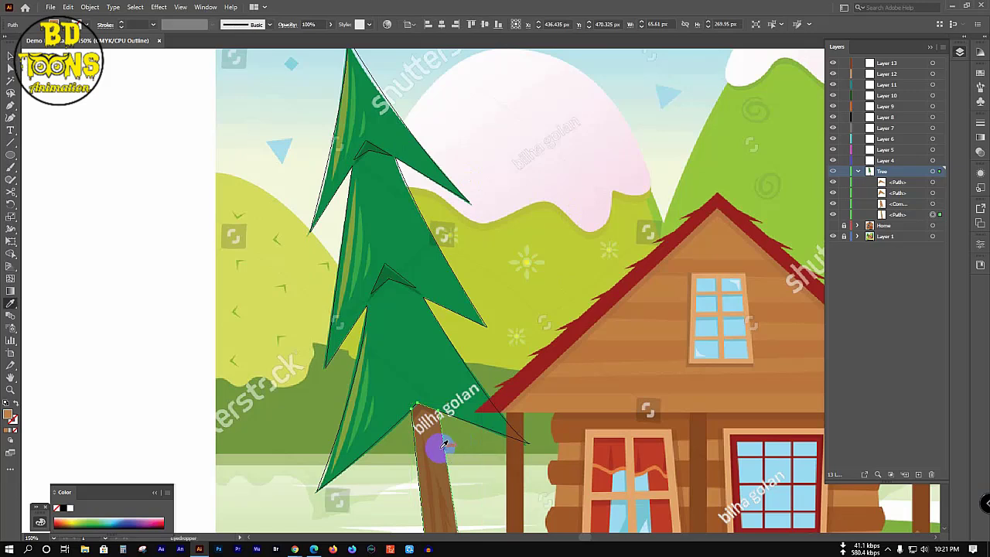
left_click(438, 445)
key("v")
Step: Give both joint shadows the reference's darker green and show the Tree layer in full-color preview
left_click(413, 267)
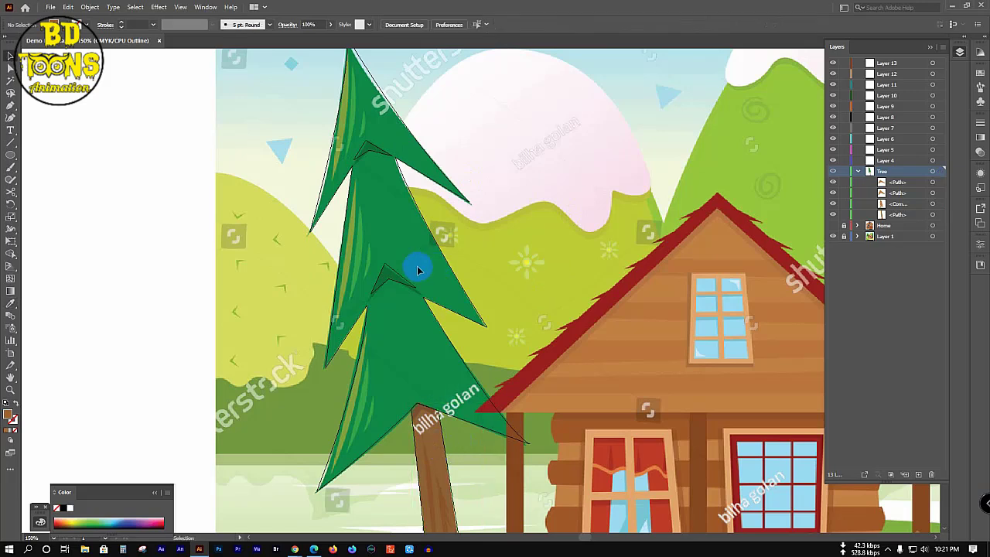
left_click(380, 155)
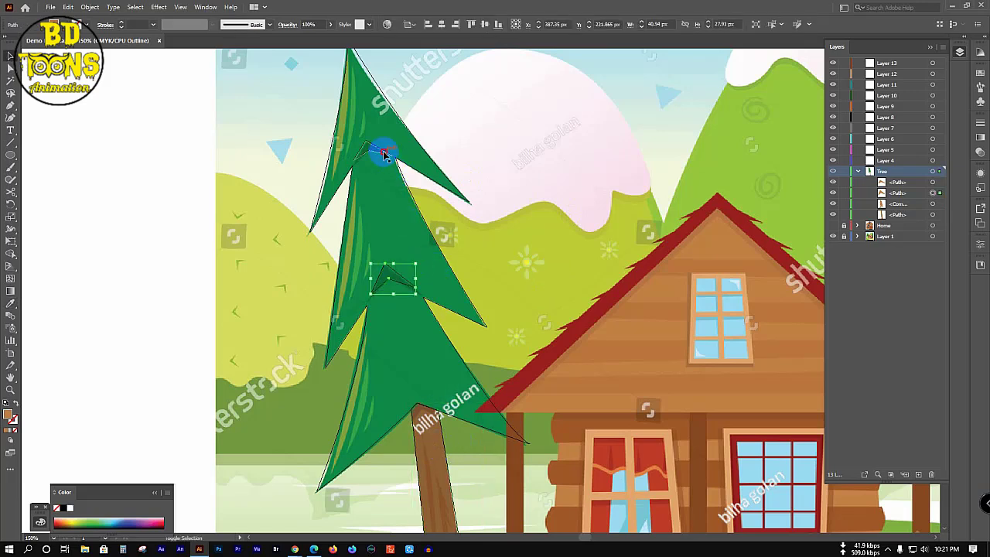
left_click(380, 154, "shift")
key("i")
left_click(373, 148)
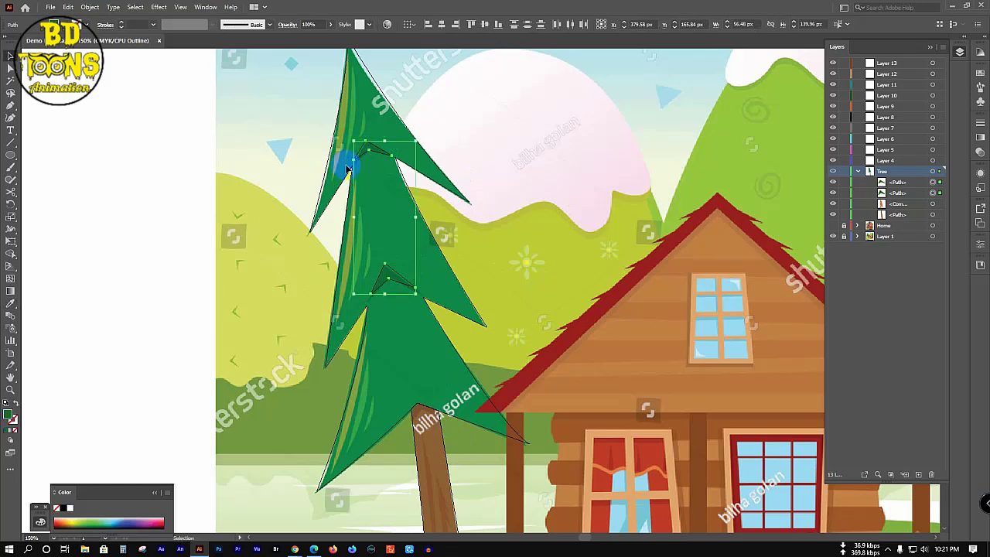
key("v")
left_click(152, 210)
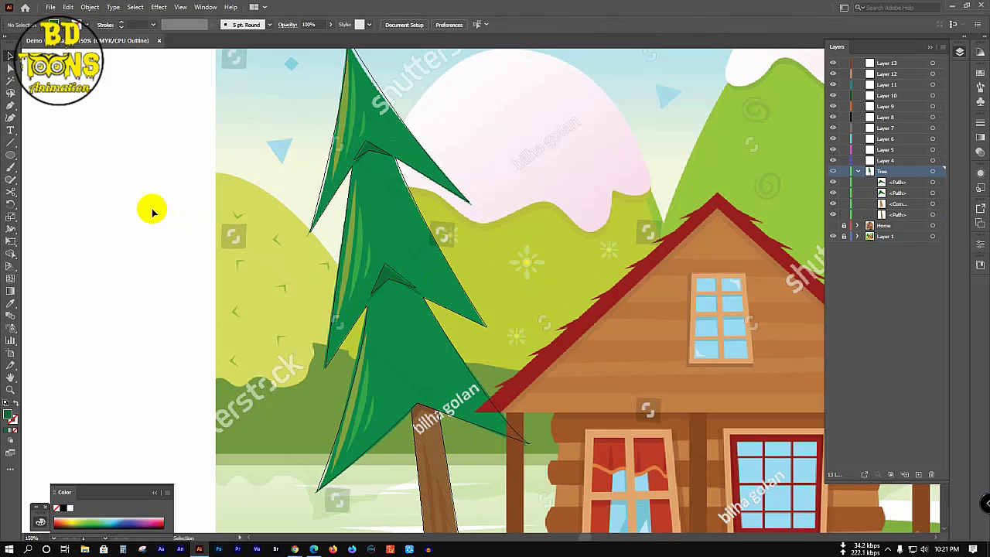
left_click(832, 173, "ctrl")
Step: Select all pieces of the left pine and group them
key("ctrl+minus")
key("ctrl+minus")
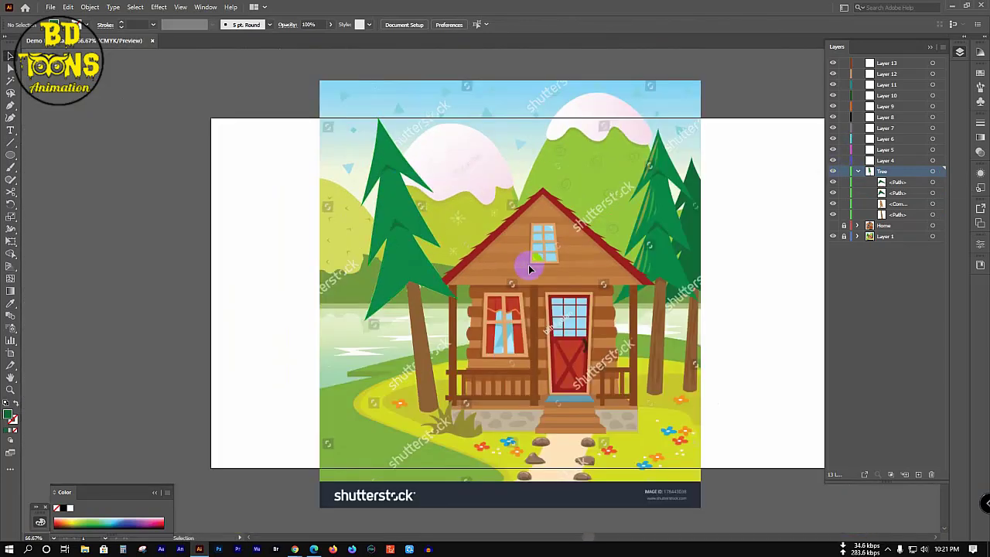
left_click_drag(332, 115, 508, 448)
key("ctrl+g")
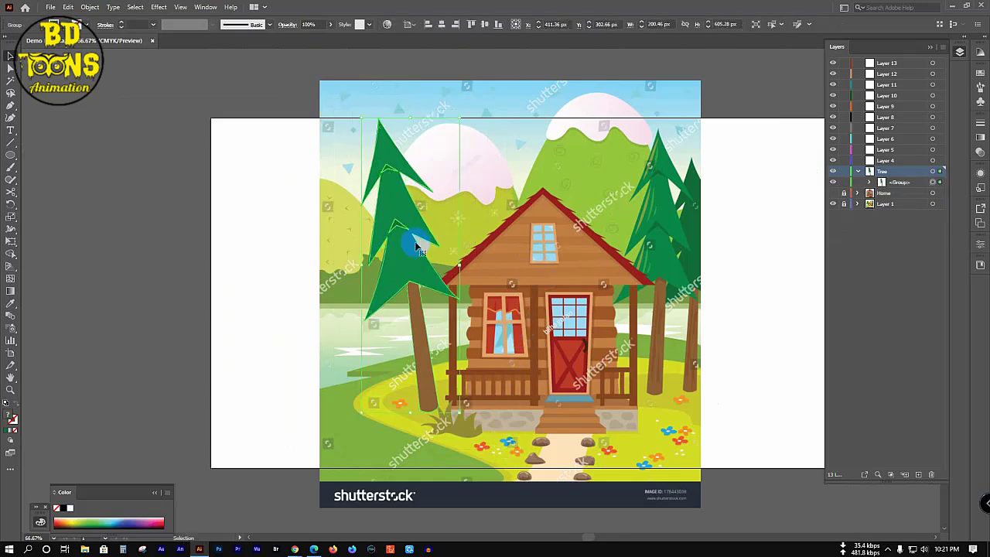
Step: Place two slightly rotated copies of the tree to the right of the cabin
left_click_drag(408, 250, 641, 232)
left_click_drag(687, 94, 718, 121)
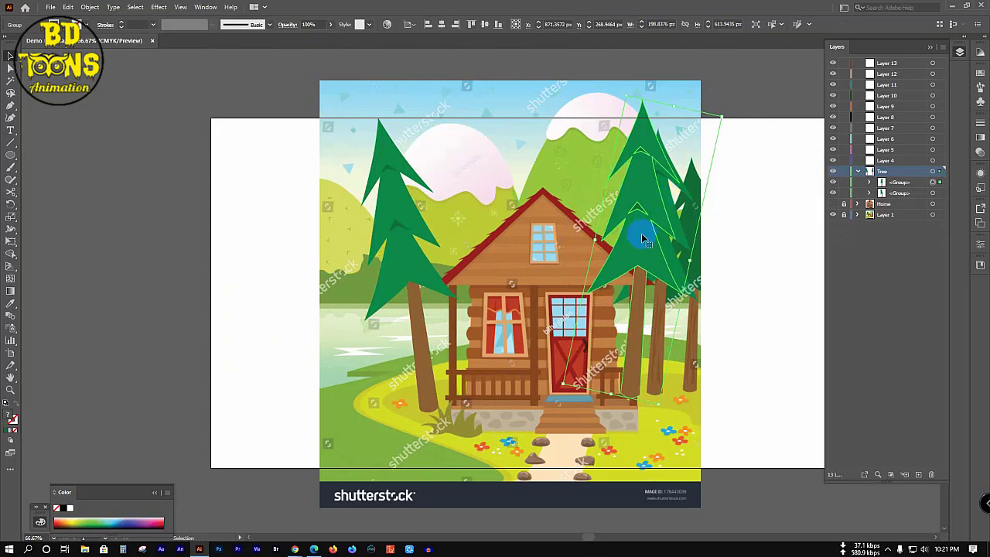
left_click_drag(639, 230, 665, 230)
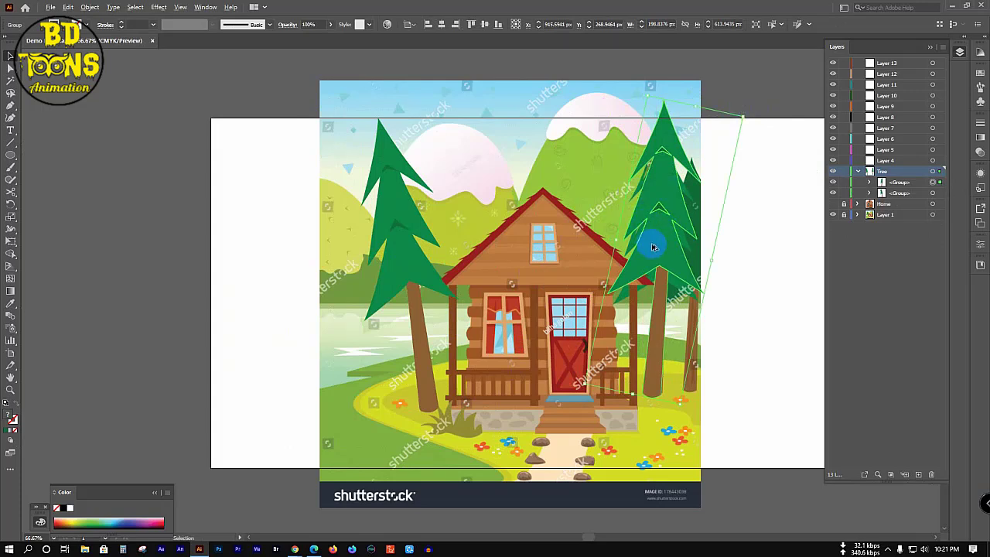
left_click_drag(652, 232, 718, 237)
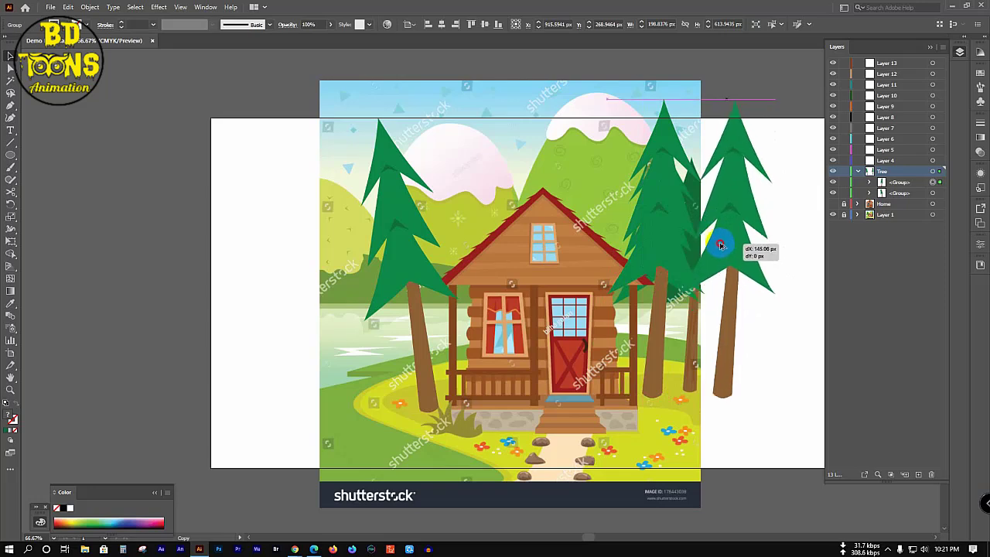
left_click_drag(776, 99, 773, 181)
left_click_drag(706, 230, 731, 225)
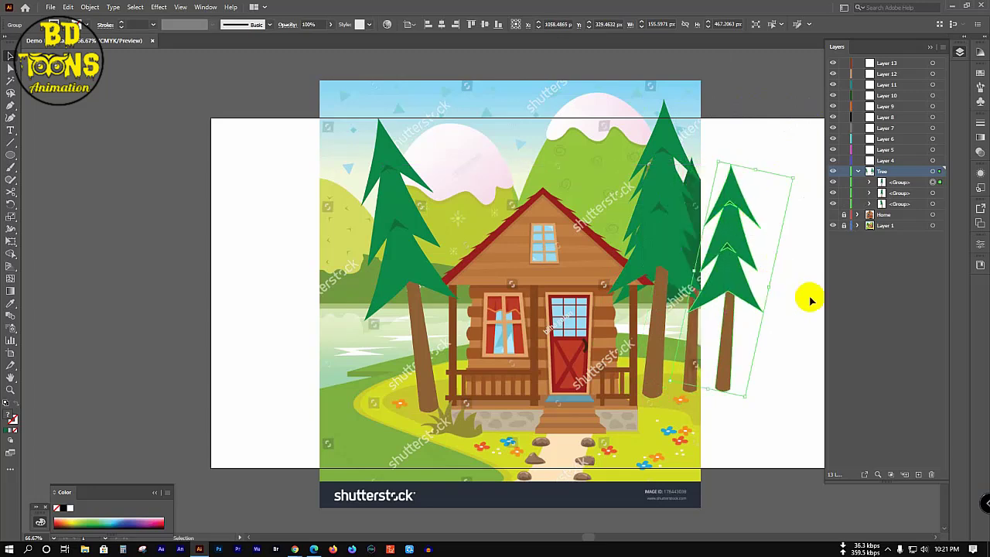
Step: Ungroup the right tree copy and give its foliage a darker sampled green
right_click(733, 275)
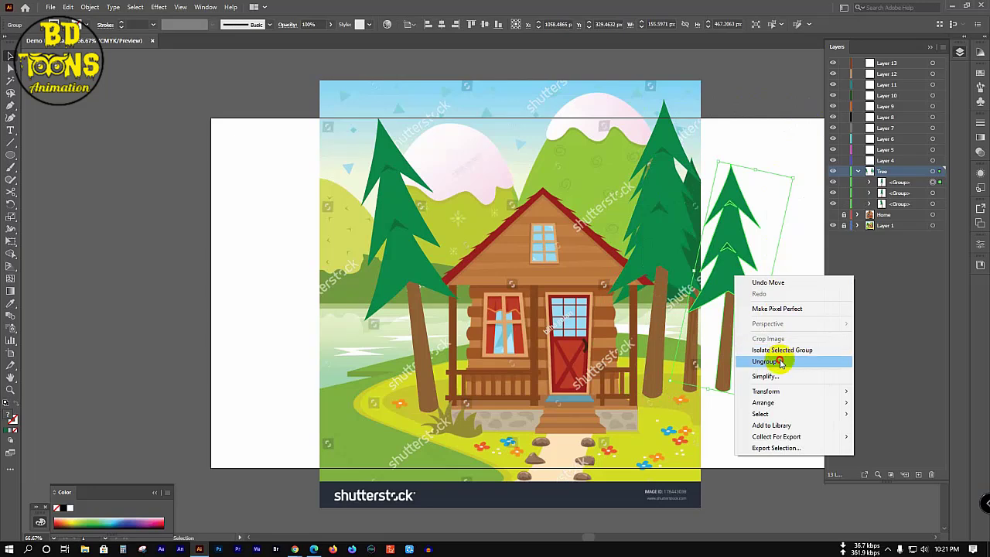
left_click(765, 361)
left_click(774, 294)
left_click(730, 240)
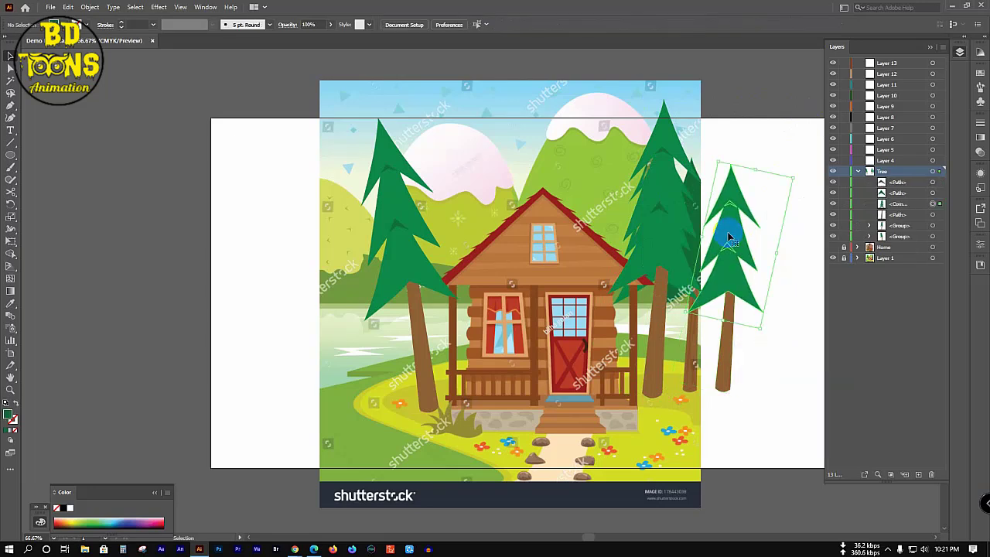
key("i")
left_click(696, 183)
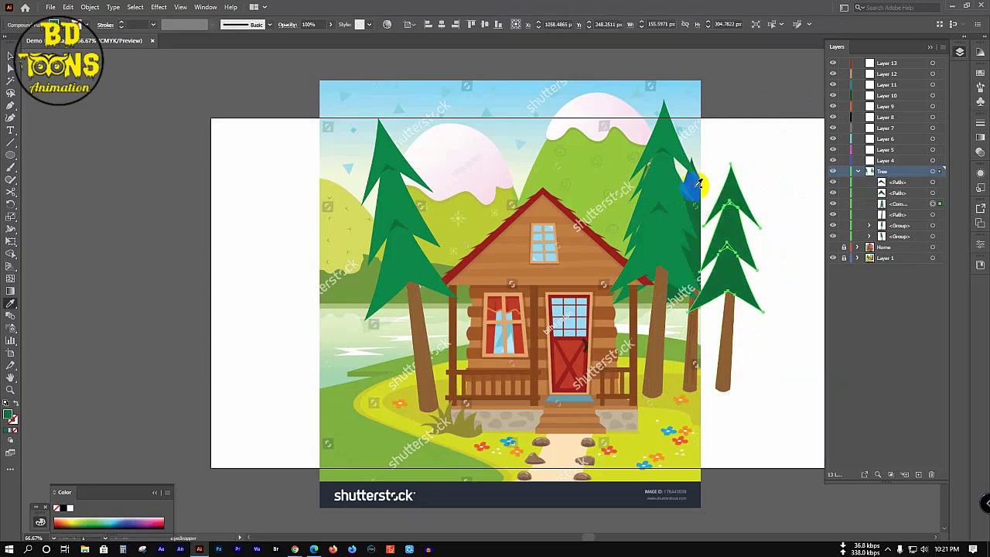
key("b")
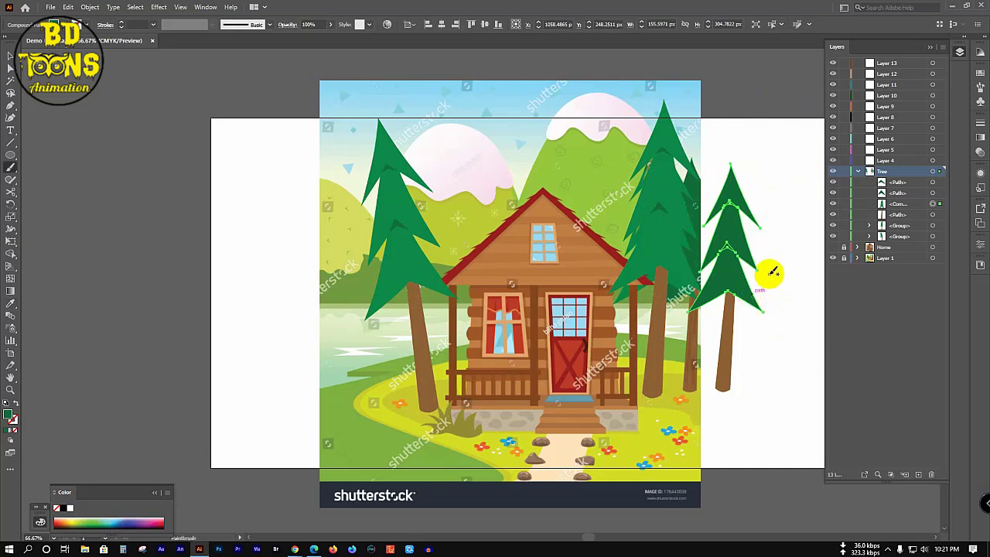
Step: Regroup the darker tree and move it left beside the right-hand pines
key("v")
left_click_drag(790, 189, 722, 394)
key("ctrl+g")
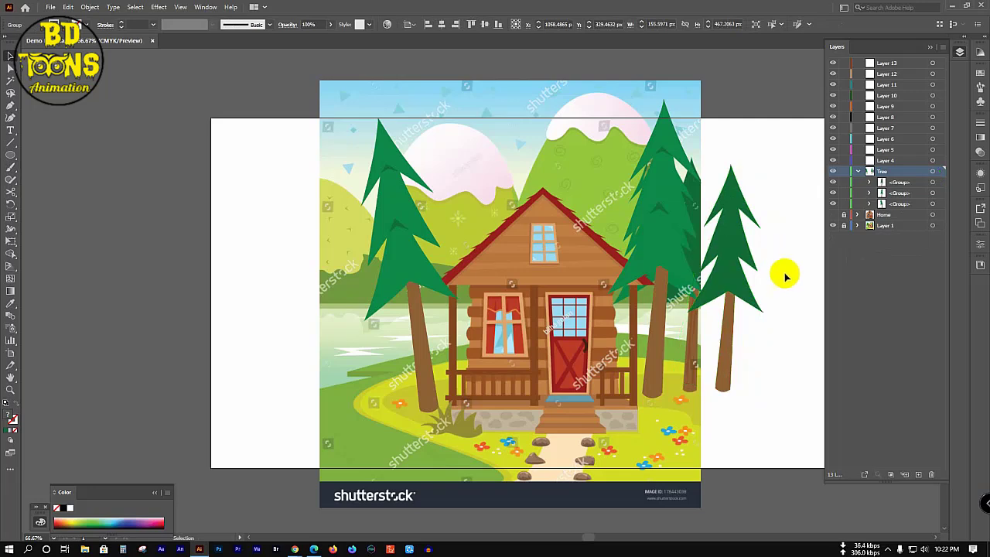
left_click(782, 272)
left_click_drag(757, 247, 680, 228)
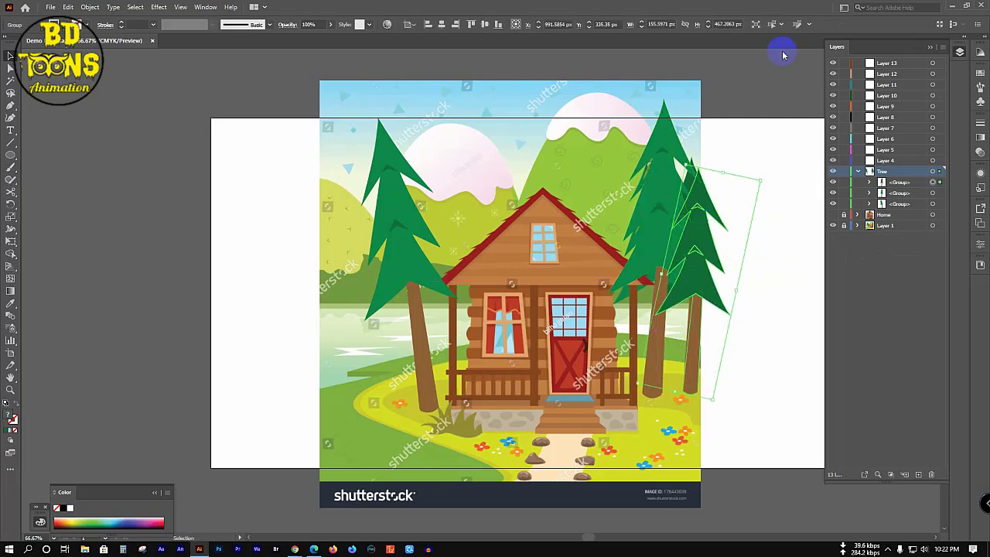
left_click(800, 258)
left_click(699, 242)
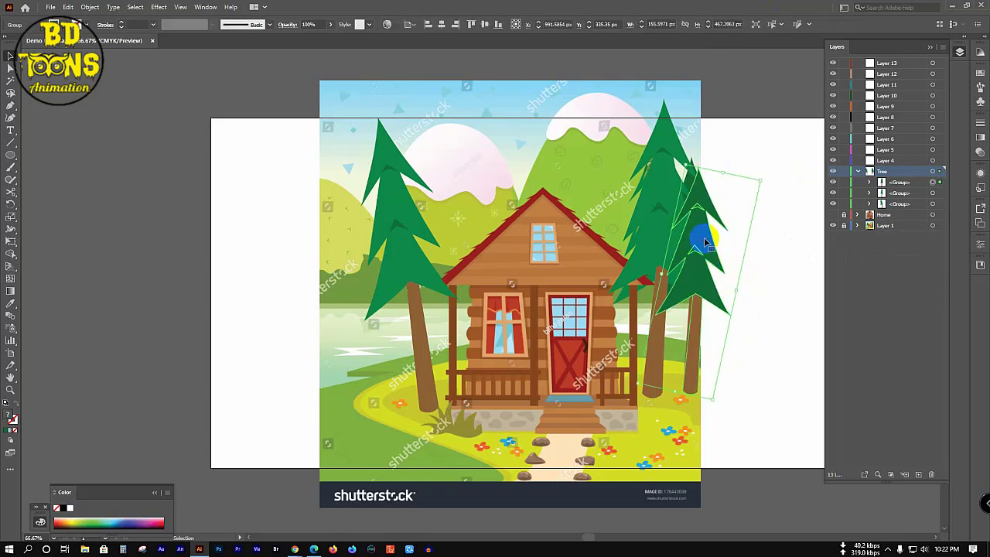
Step: Send the darker tree to the back with Arrange > Send to Back
right_click(705, 243)
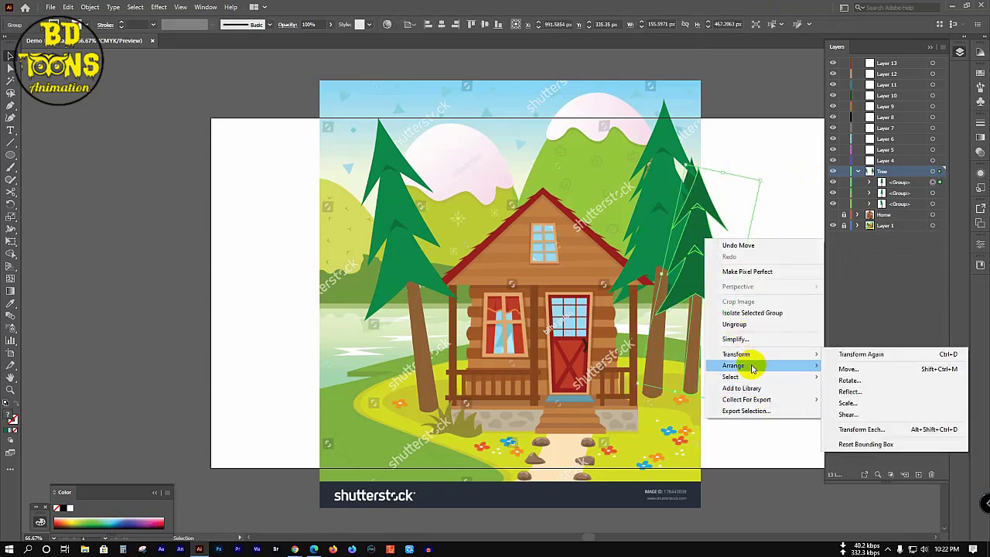
mouse_move(754, 368)
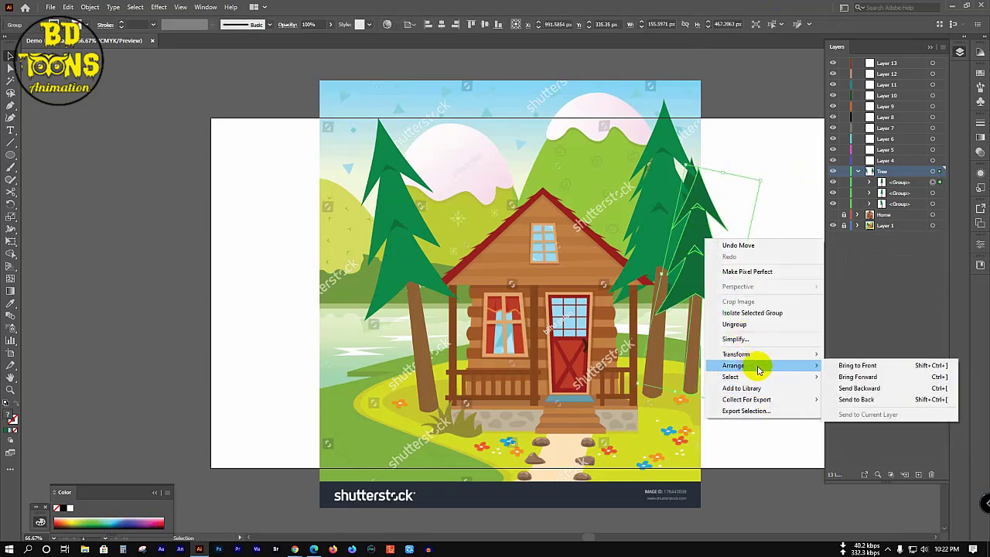
left_click(856, 400)
left_click(762, 272)
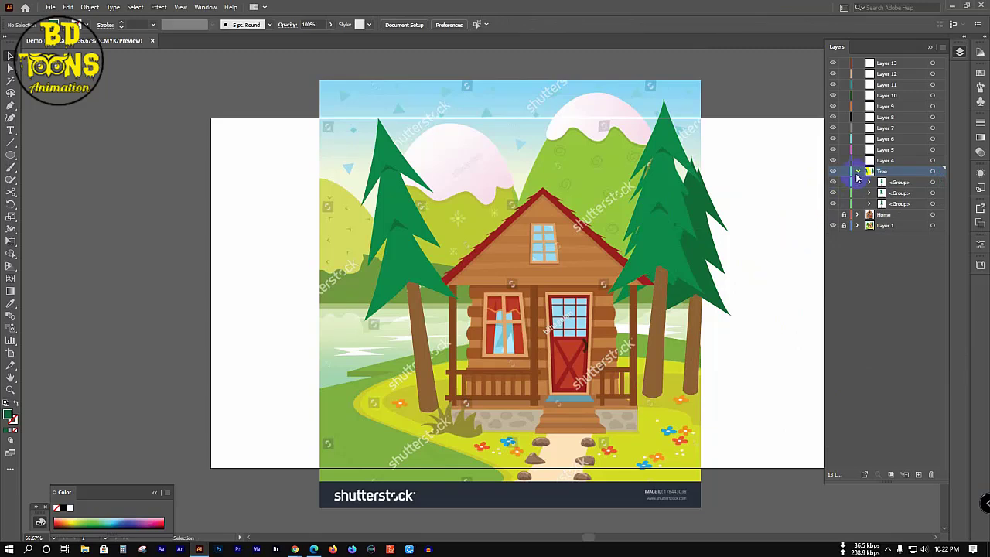
Step: Group all the traced pines, then collapse and lock the Tree layer
left_click_drag(292, 116, 785, 409)
key("v")
key("ctrl+g")
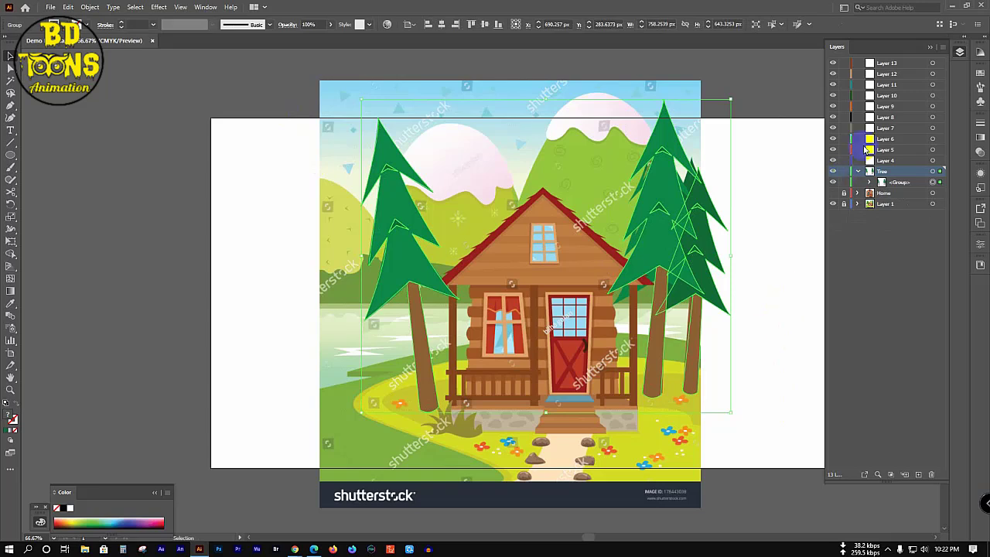
left_click(858, 172)
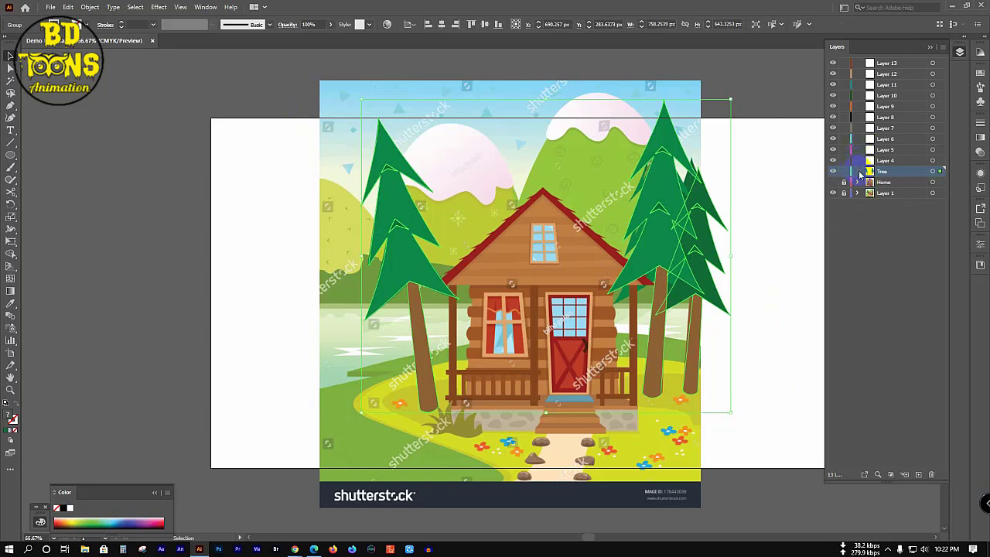
left_click(844, 171)
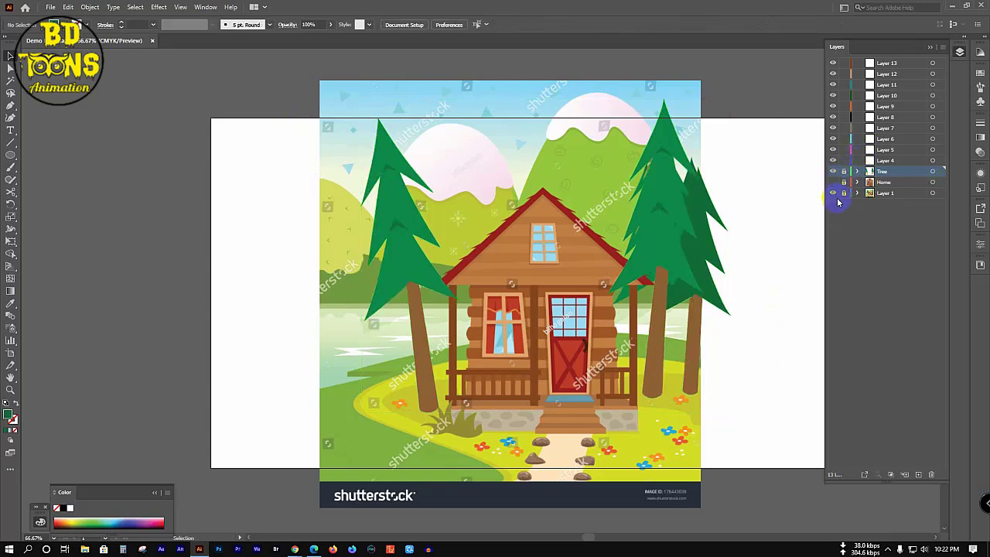
Step: Hide the reference image, keep the cabin and trees visible, and move the Home layer into Layer 4
left_click(833, 193)
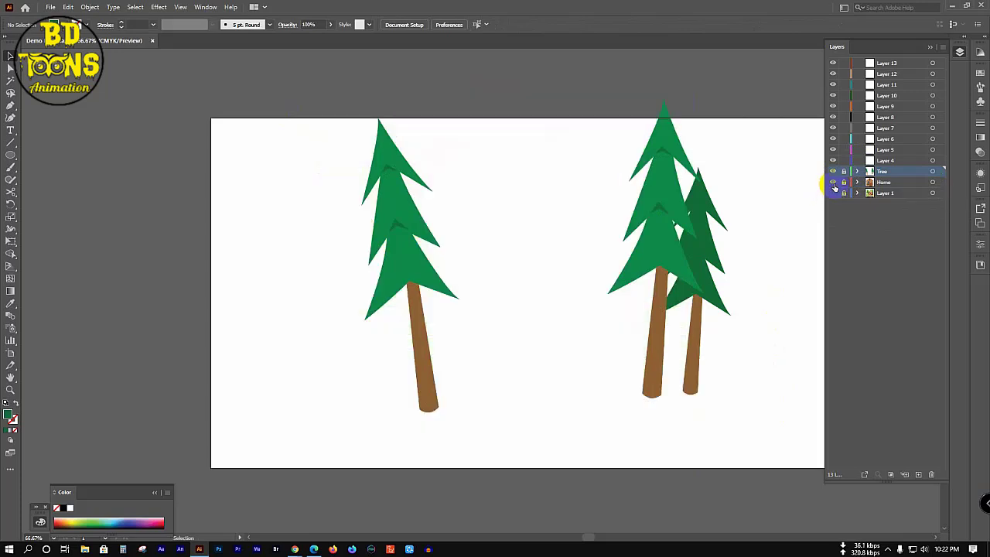
left_click(833, 183)
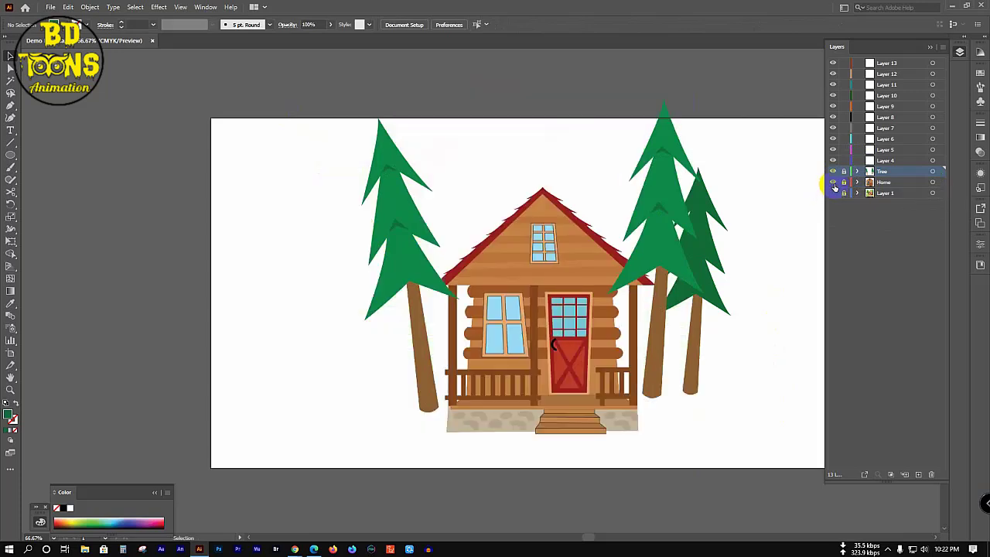
left_click(833, 183)
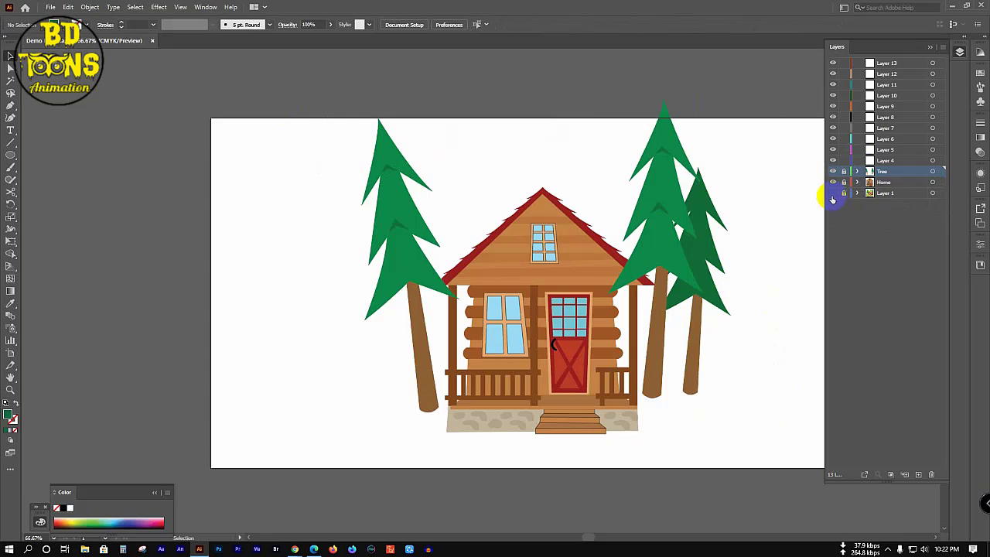
left_click(833, 192)
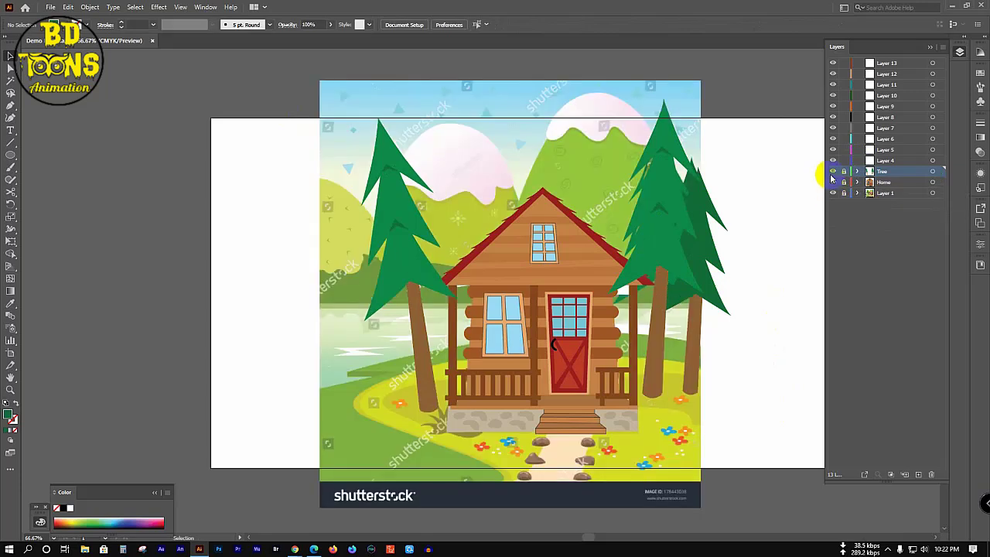
left_click(833, 171)
left_click(833, 182)
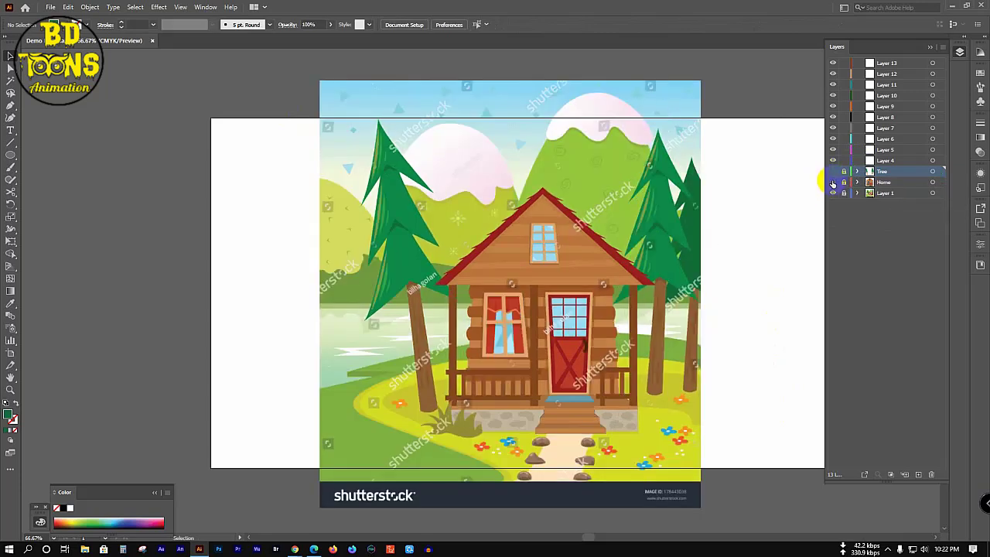
left_click(832, 182)
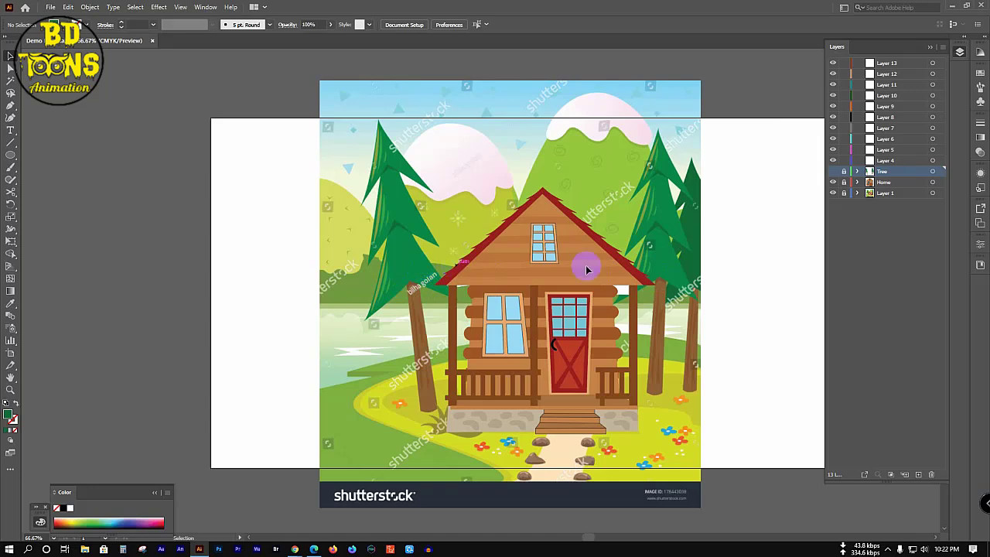
left_click(832, 171)
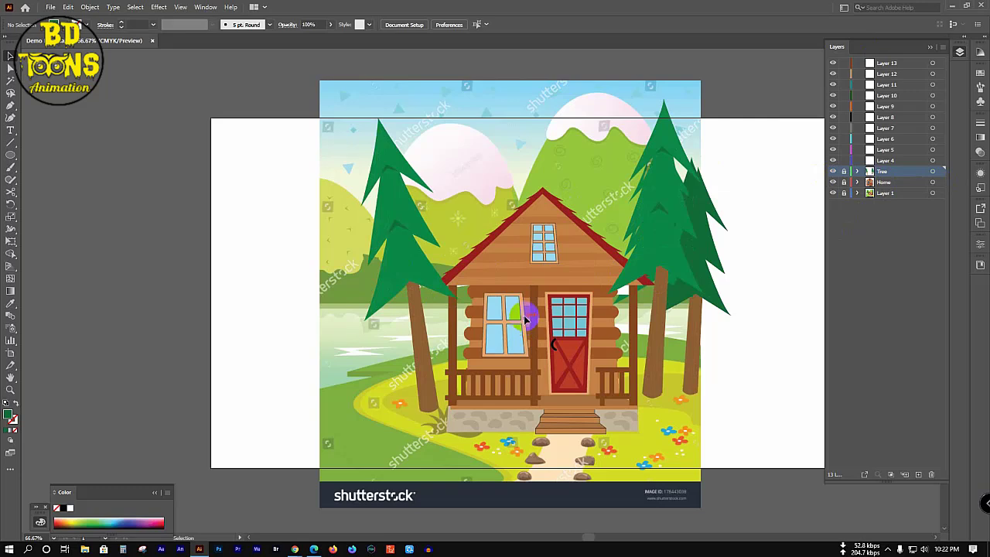
left_click(832, 192)
left_click_drag(893, 187, 895, 162)
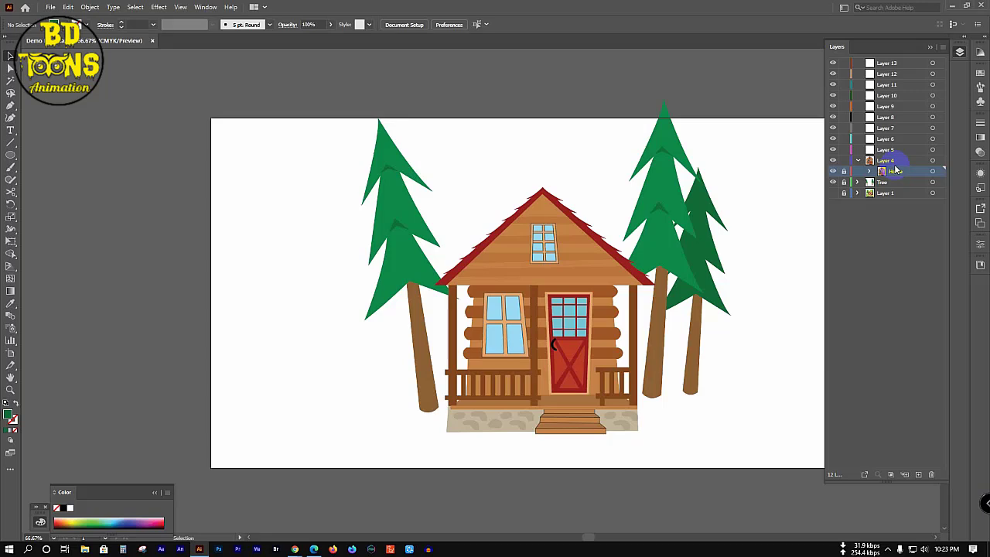
Step: Collapse Layer 4, hide it and the Tree layer, and show the shutterstock reference in Layer 1
left_click(861, 161)
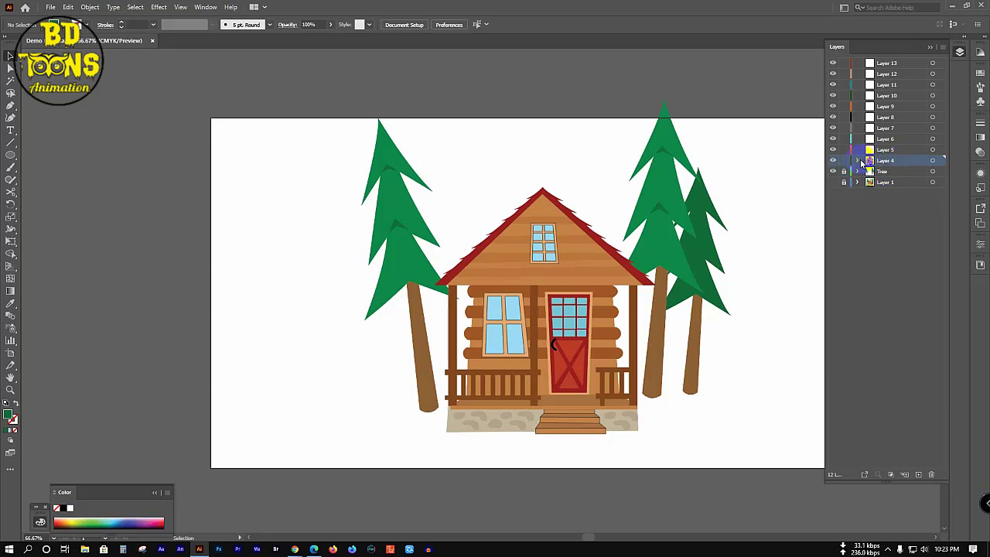
left_click(833, 160)
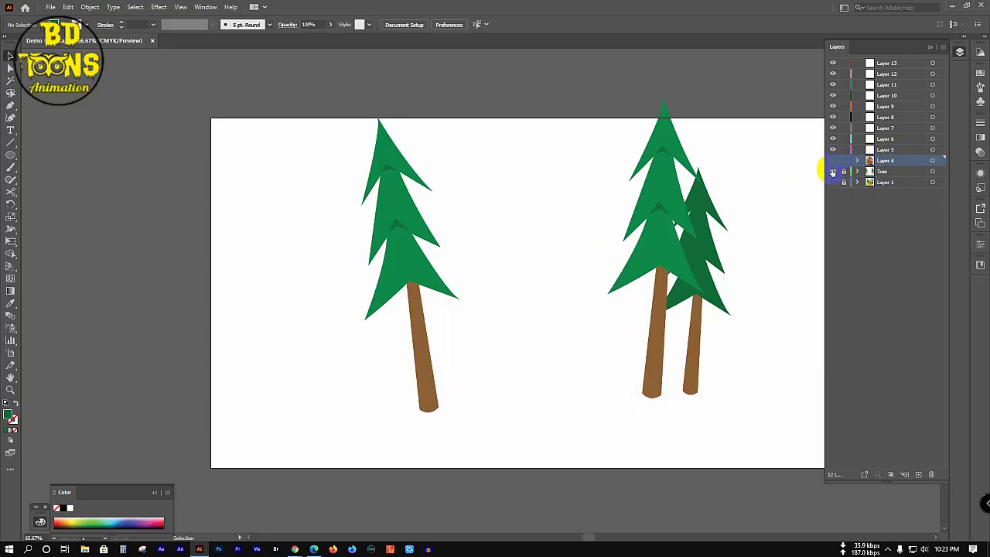
left_click(832, 171)
left_click(833, 182)
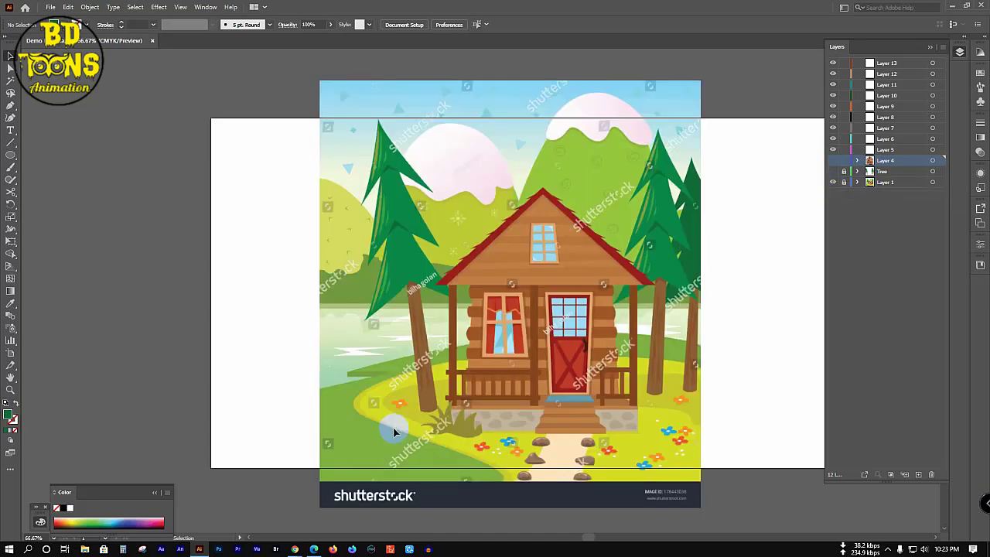
left_click_drag(375, 424, 331, 354)
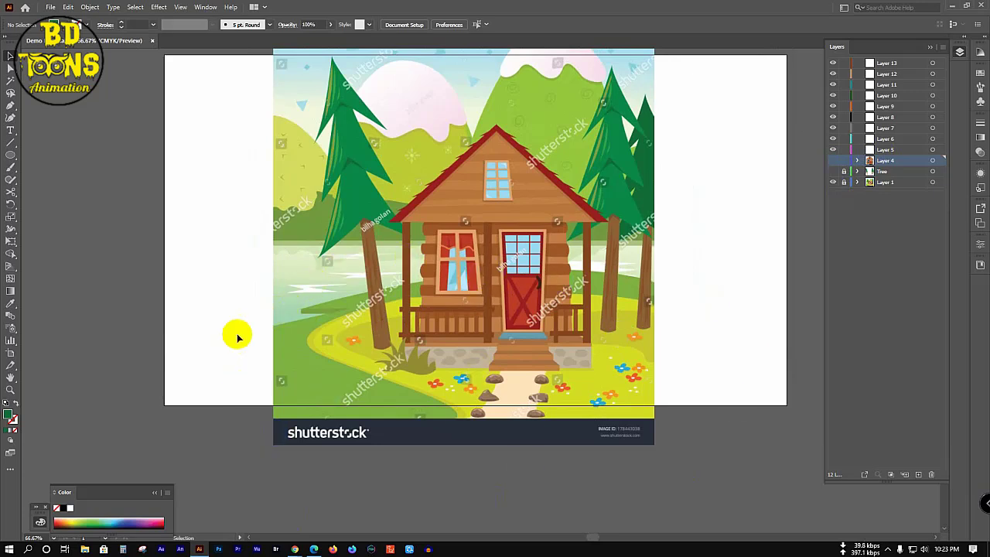
Step: Rename Layer 4 to 'Home'
left_click(897, 153)
double_click(888, 160)
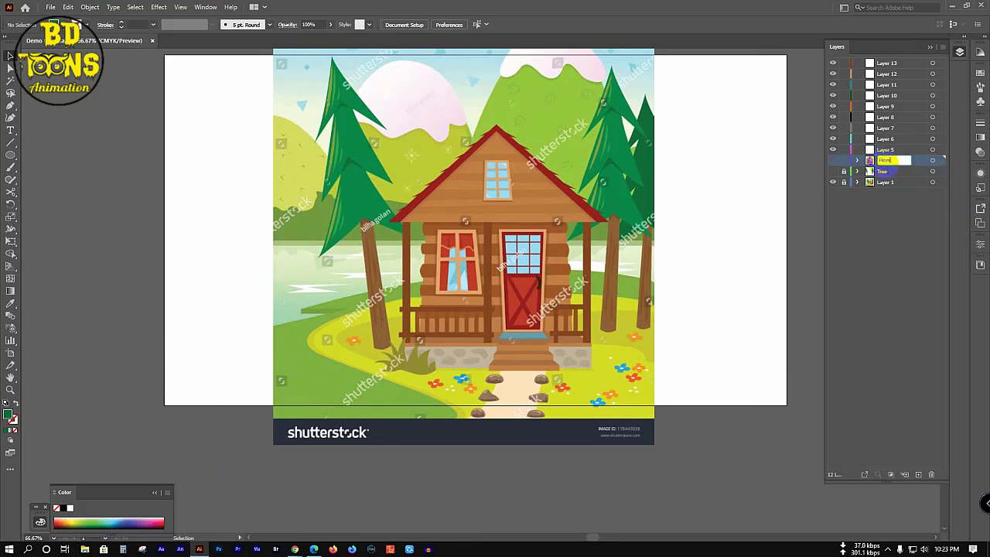
type("Home")
key("Return")
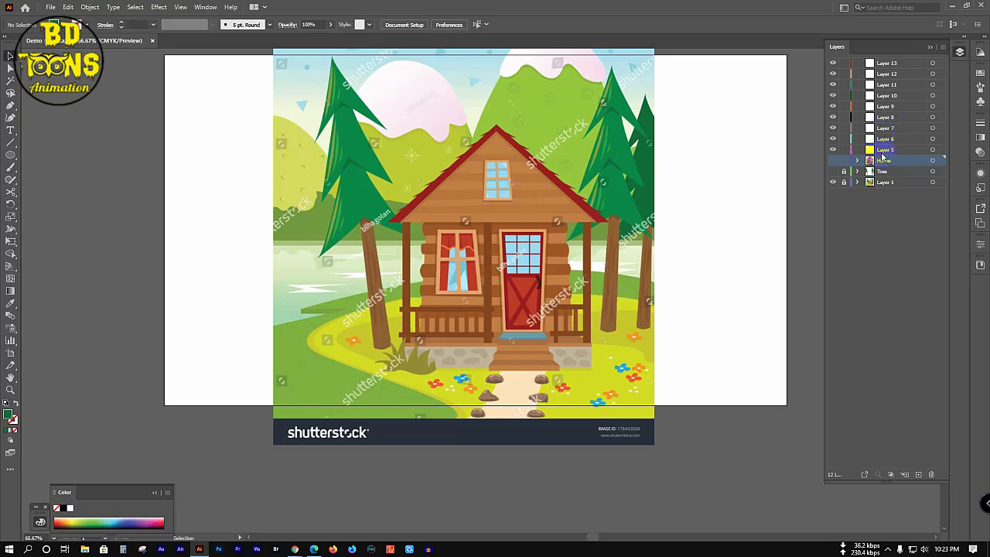
Step: Rename Layer 5 to 'Bies' in Layer Options
left_click(883, 151)
double_click(883, 153)
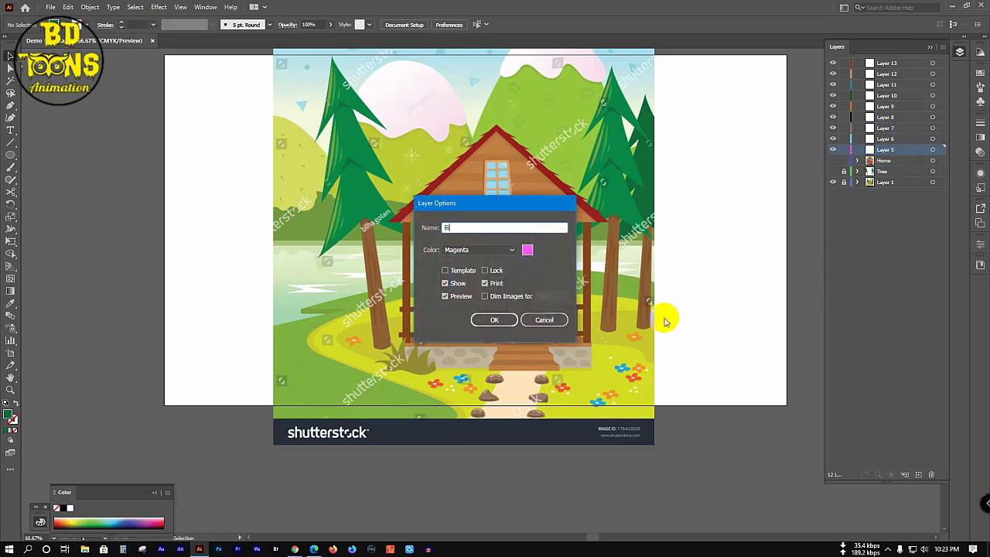
key("Return")
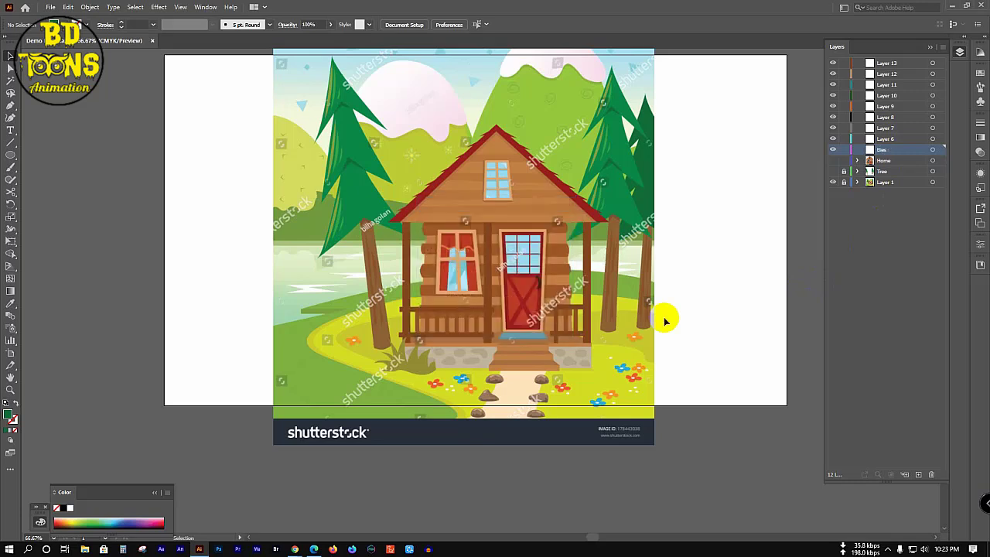
Step: Trace the grassy bank at the lower left as a closed Pen path
key("p")
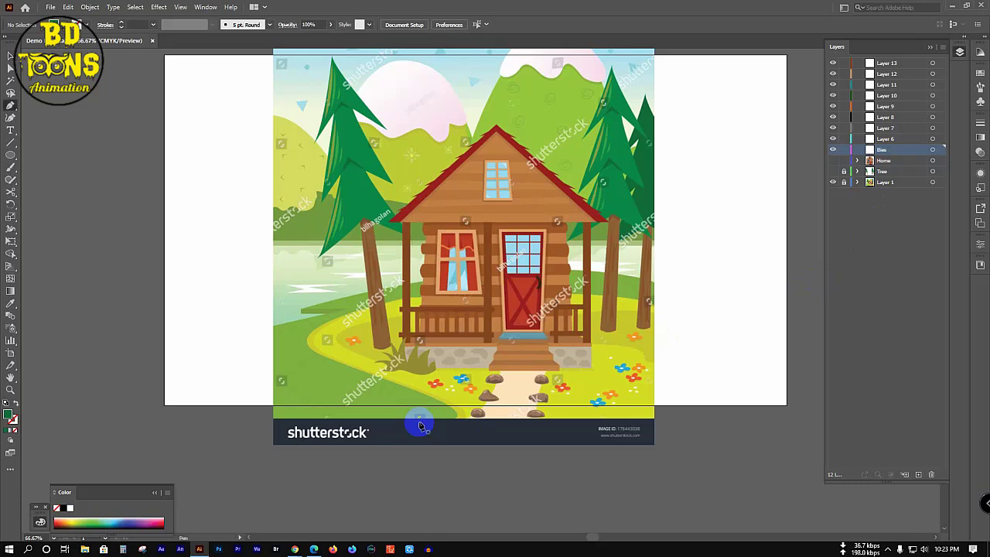
left_click(232, 438)
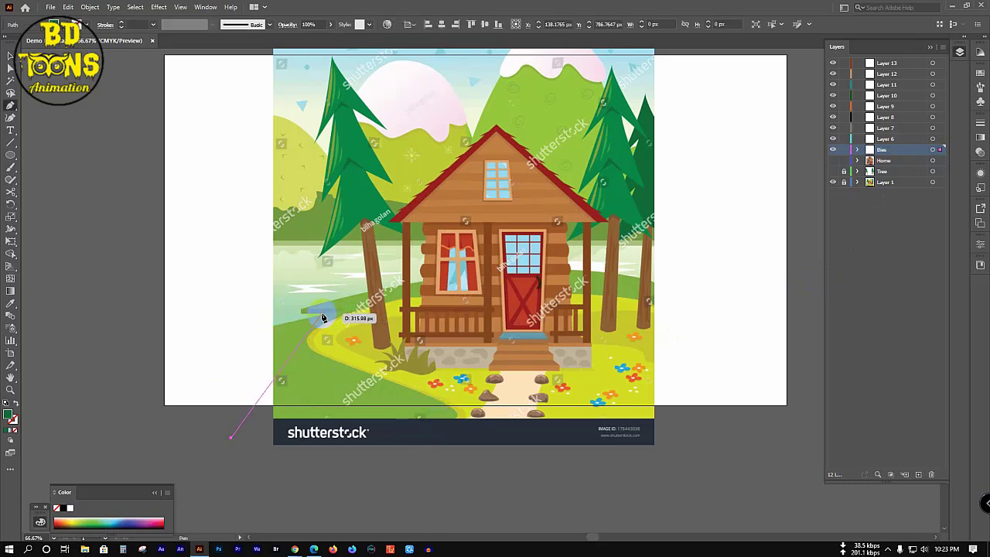
left_click_drag(272, 331, 340, 311)
left_click(264, 333)
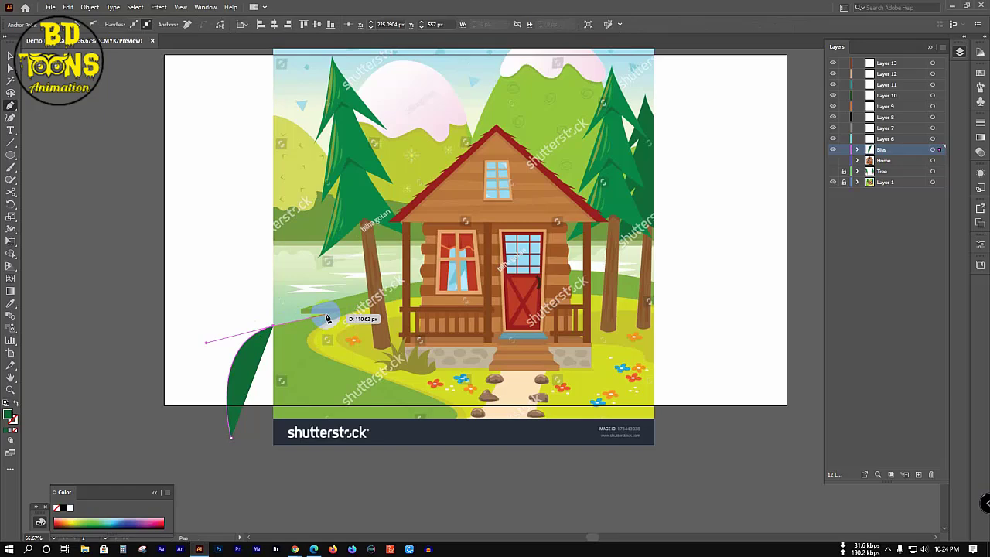
scroll(326, 317, "up", 3)
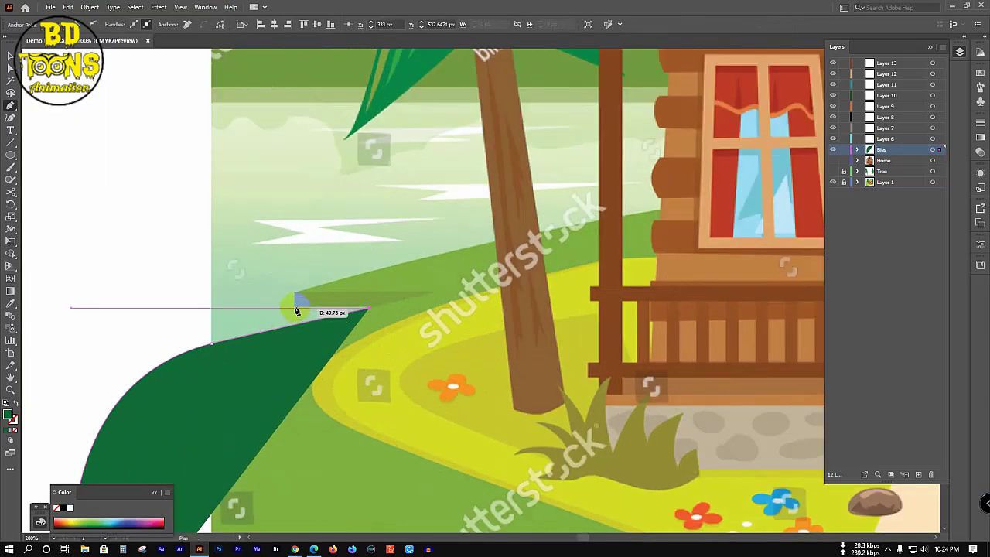
left_click(296, 308)
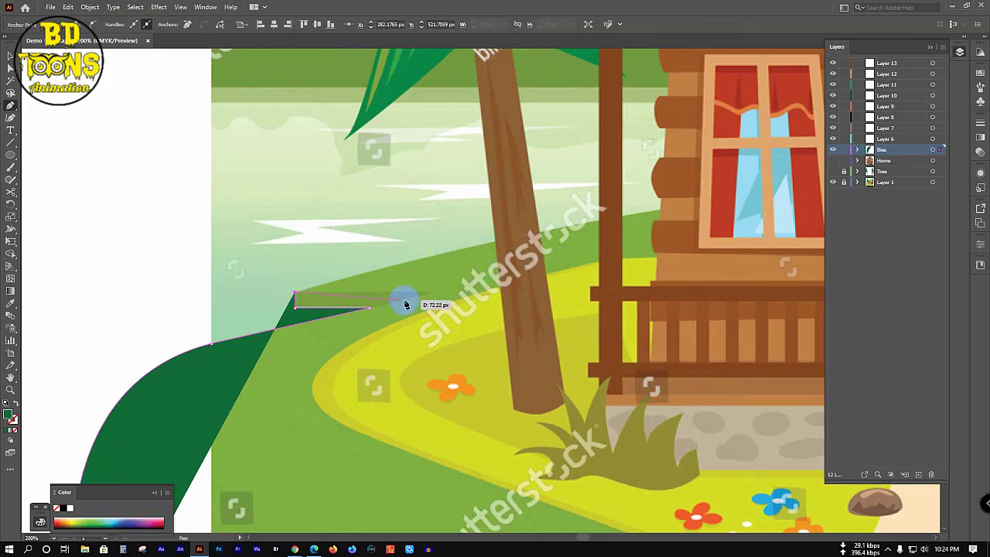
left_click(433, 294)
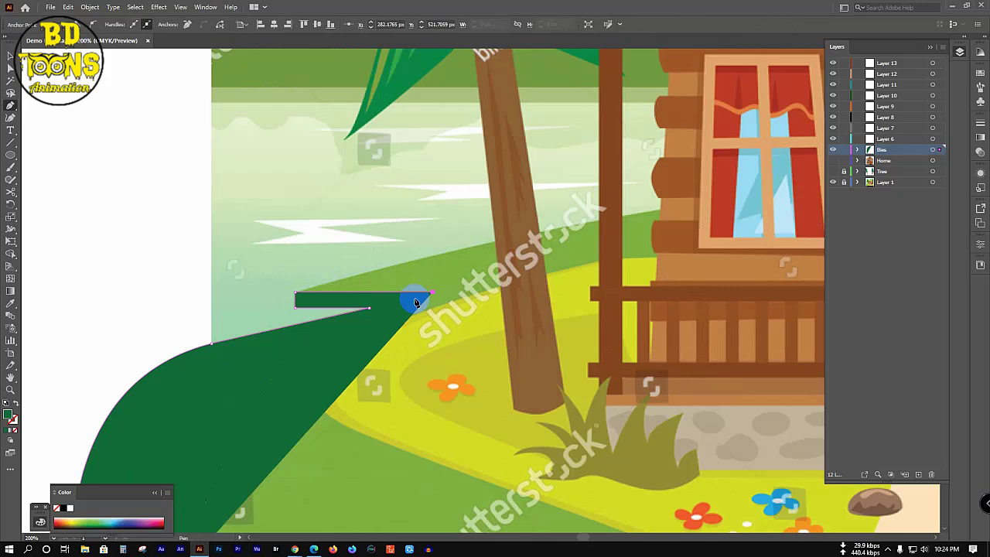
left_click(369, 309)
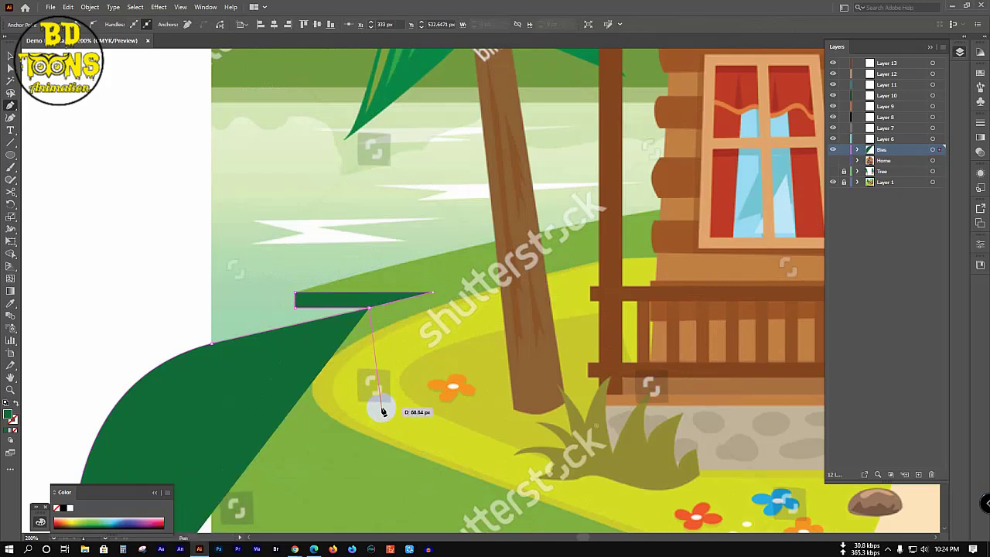
scroll(325, 411, "up", 3)
scroll(324, 411, "right", 3)
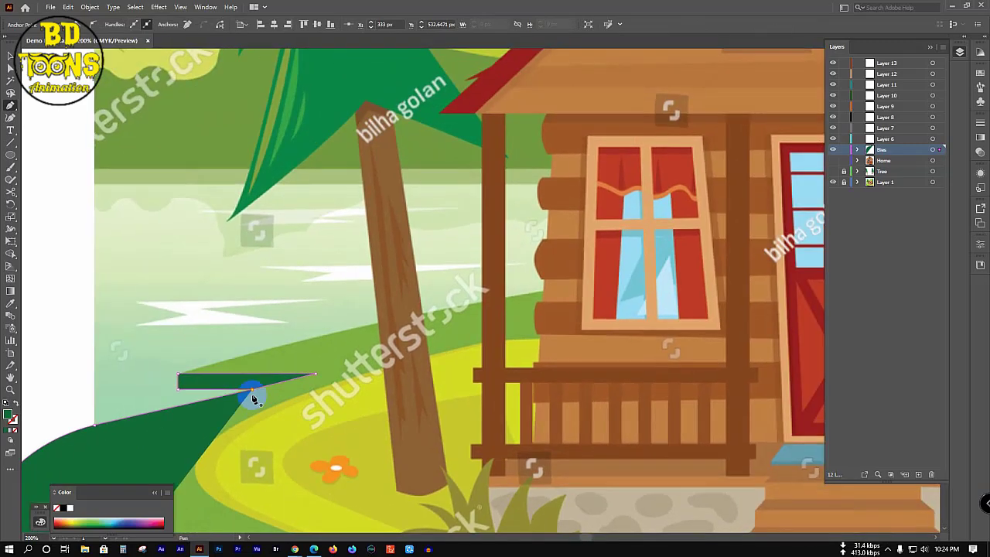
left_click(178, 377)
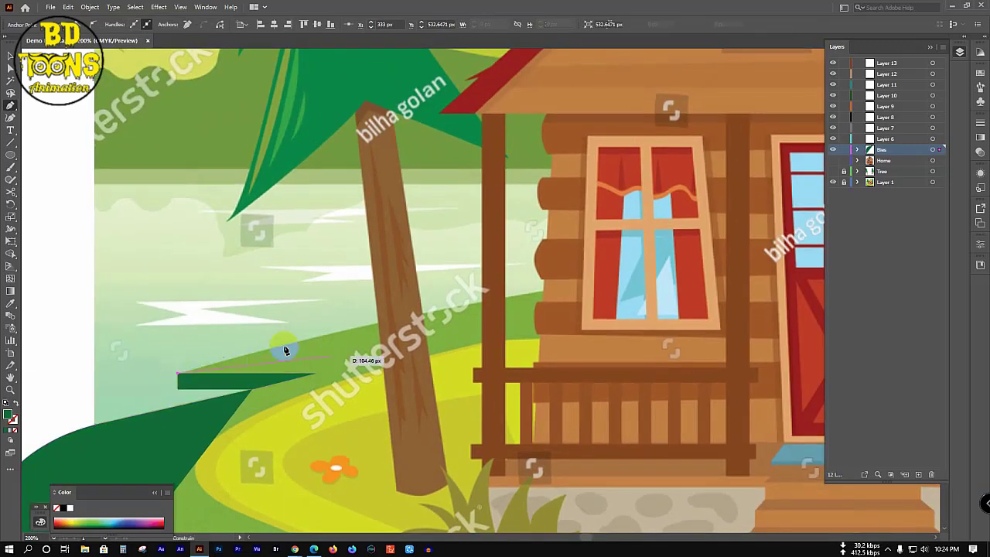
Step: Draw the large hill path curving across the cabin and below the artboard, in Outline view
scroll(281, 347, "down", 2)
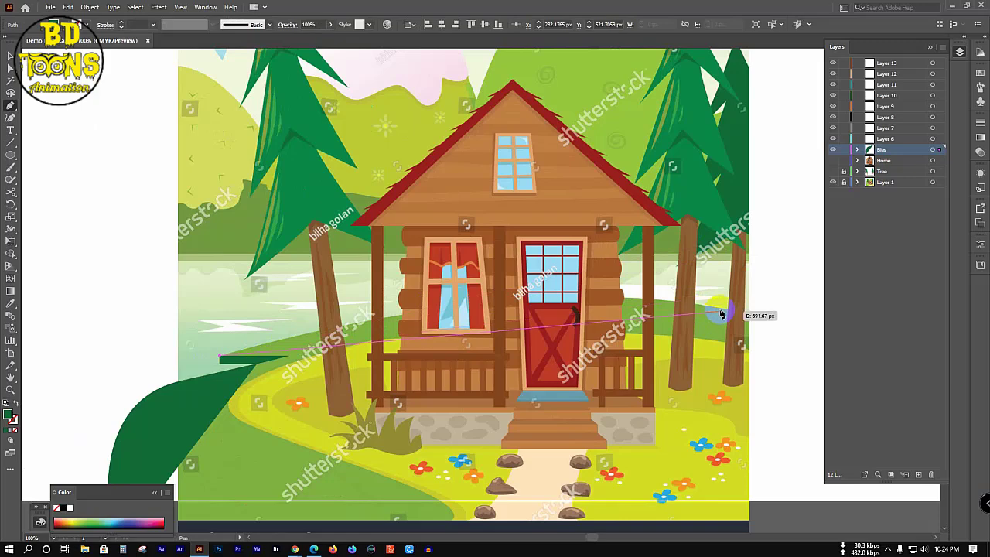
scroll(983, 343, "right", 2)
scroll(982, 343, "right", 2)
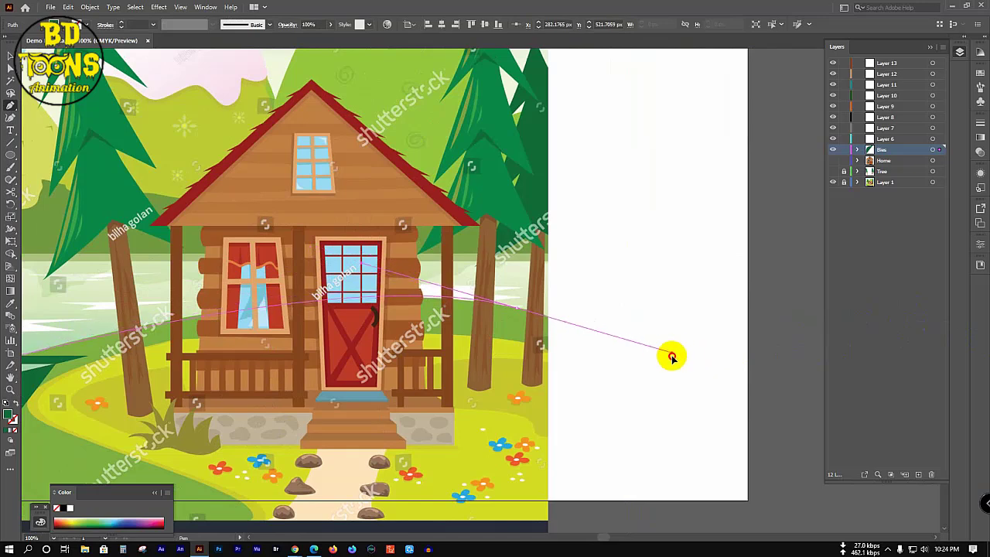
left_click_drag(672, 354, 666, 353)
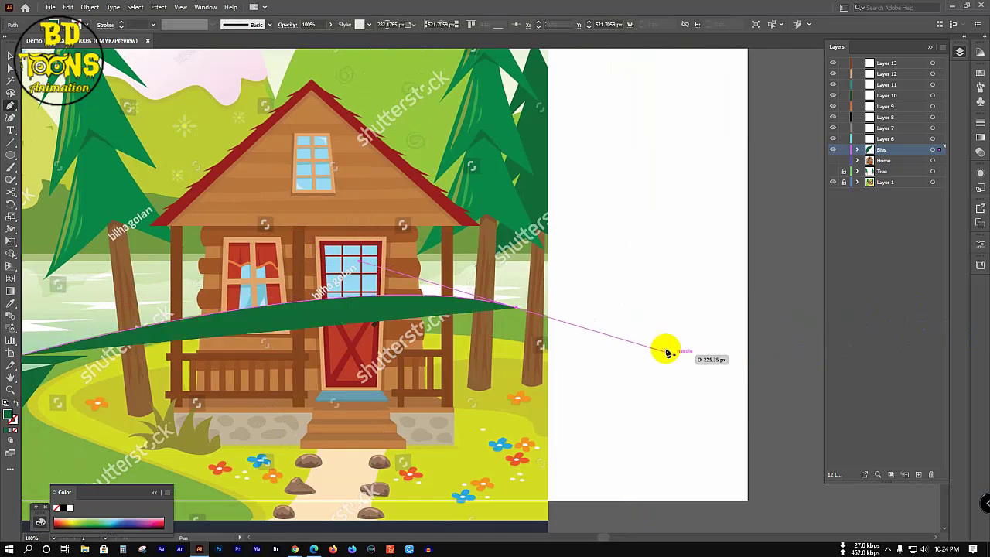
left_click(515, 308)
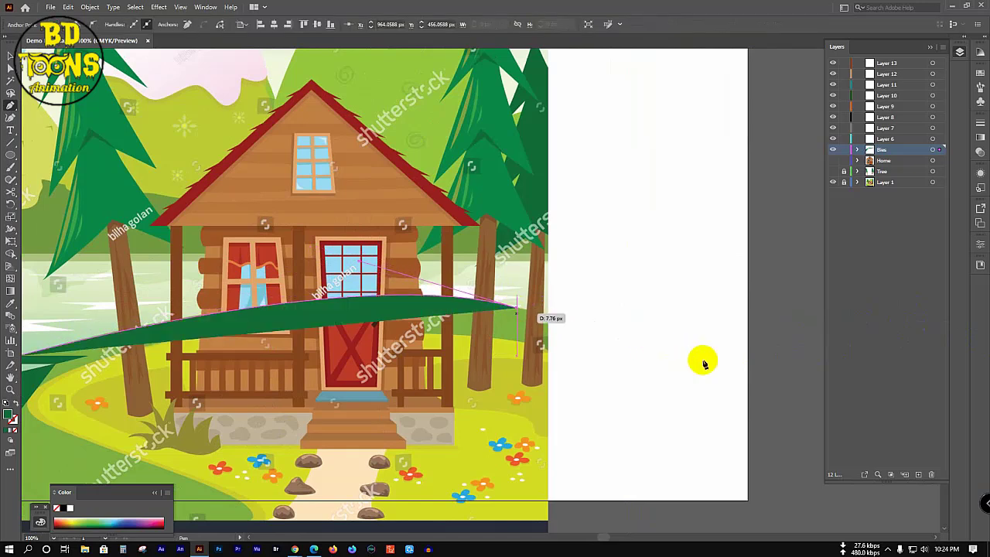
left_click(832, 150, "ctrl")
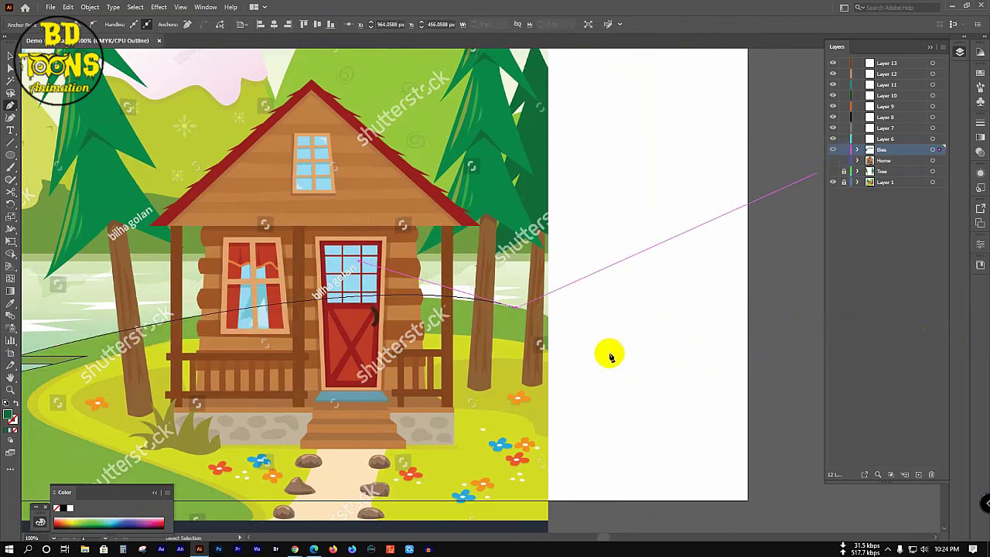
scroll(591, 352, "down", 1)
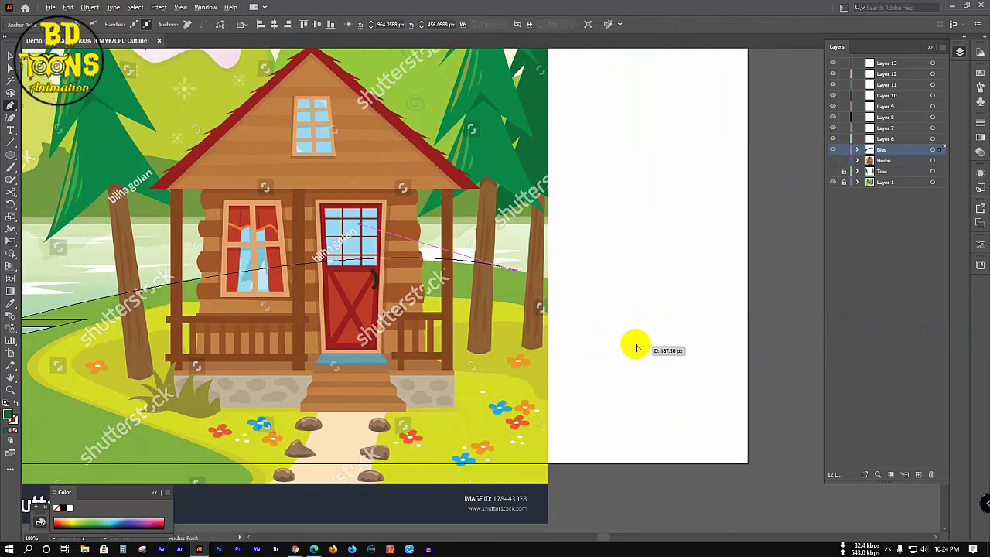
scroll(632, 348, "down", 2)
left_click_drag(631, 357, 629, 287)
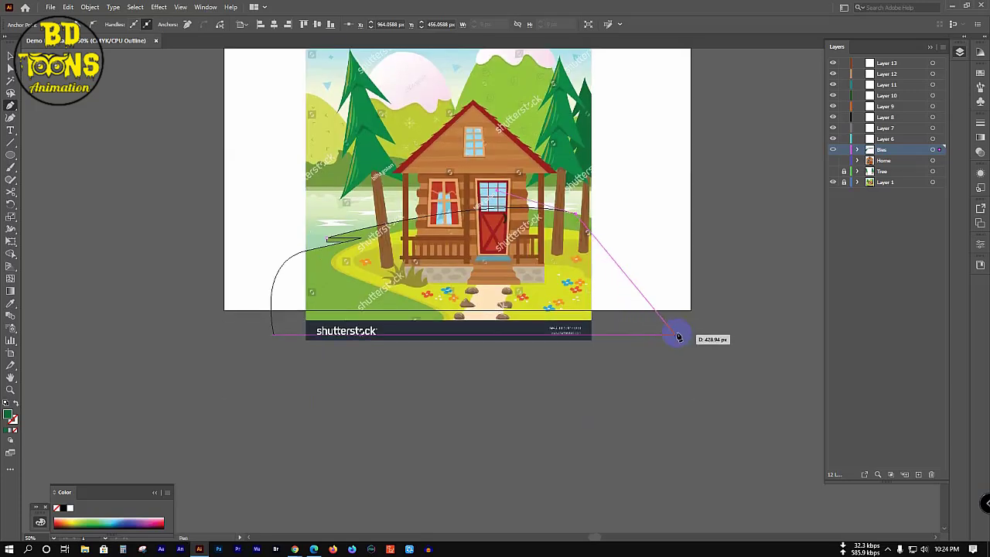
left_click_drag(678, 332, 725, 444)
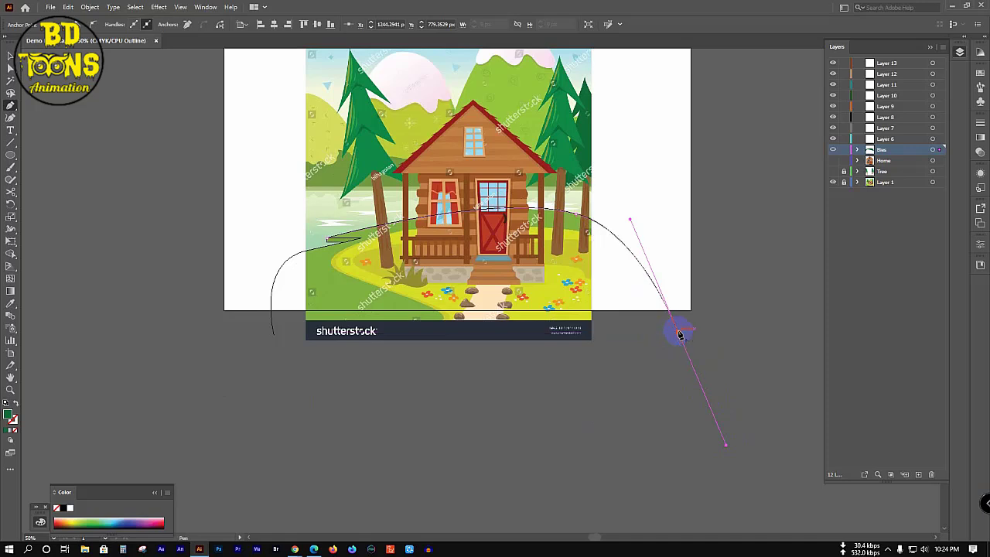
left_click(678, 334)
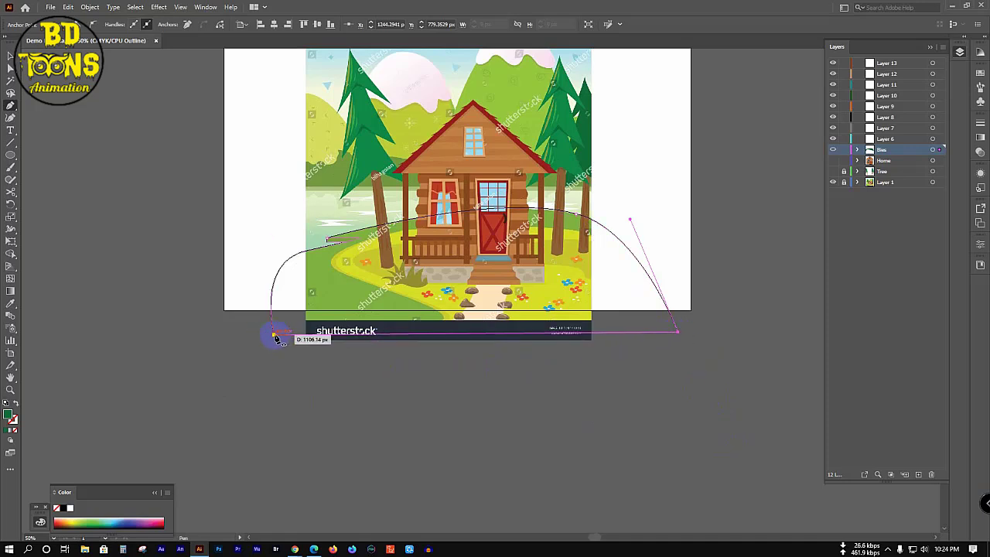
left_click_drag(275, 336, 320, 349)
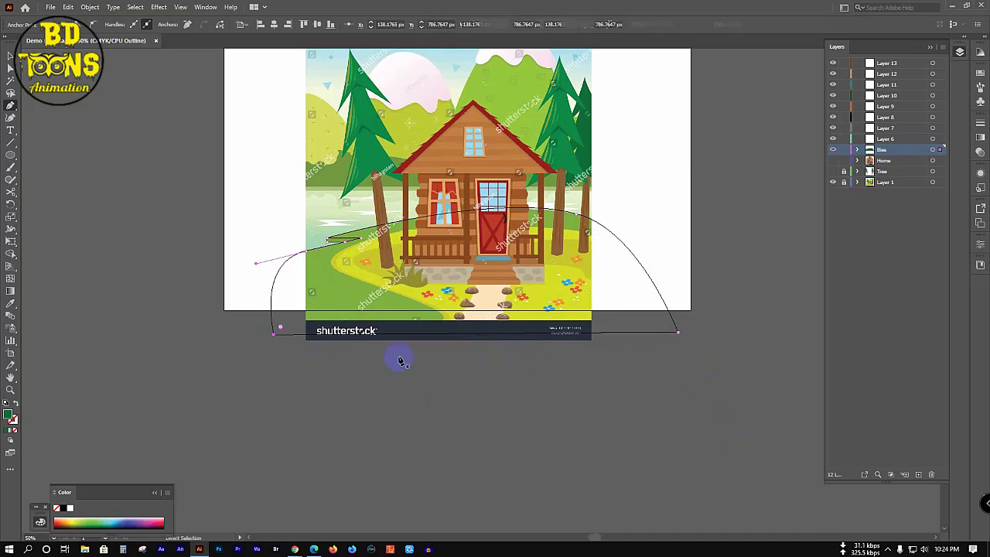
key("v")
Step: Merge the small triangle region into one shape with the Shape Builder
scroll(327, 240, "up", 3)
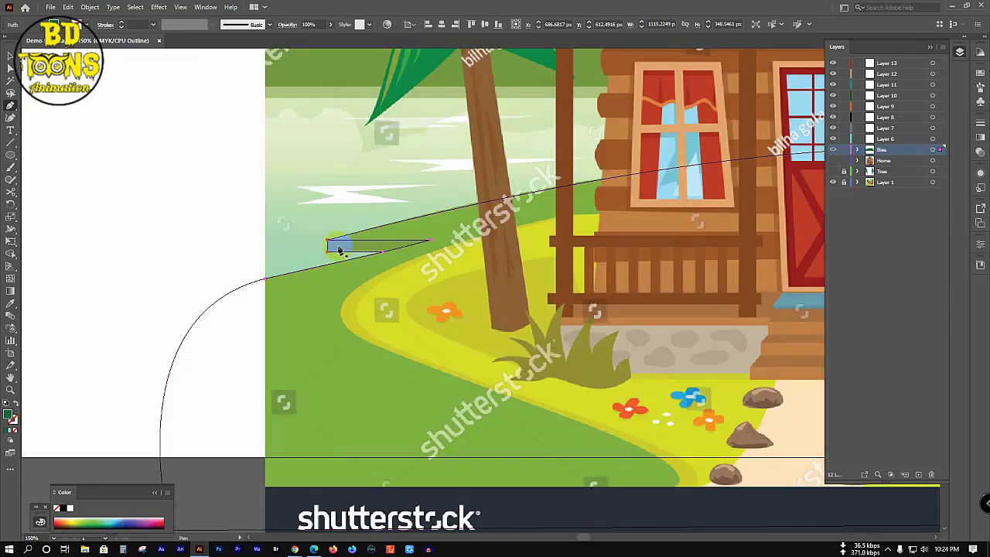
key("ctrl")
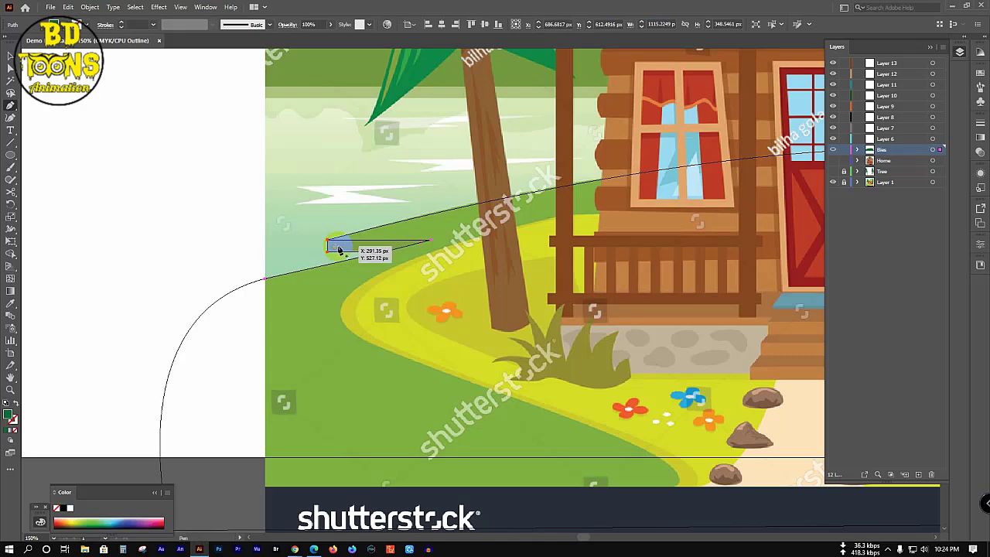
key("shift+m")
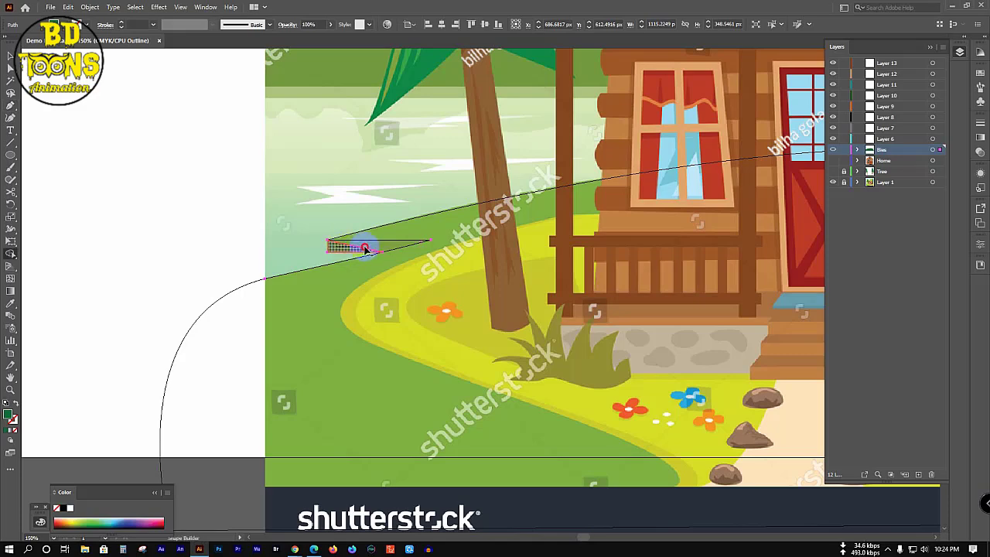
left_click_drag(361, 243, 409, 276)
Step: Fill the thin sliver with the sampled grass green, adjusted to 8EA369
key("ctrl")
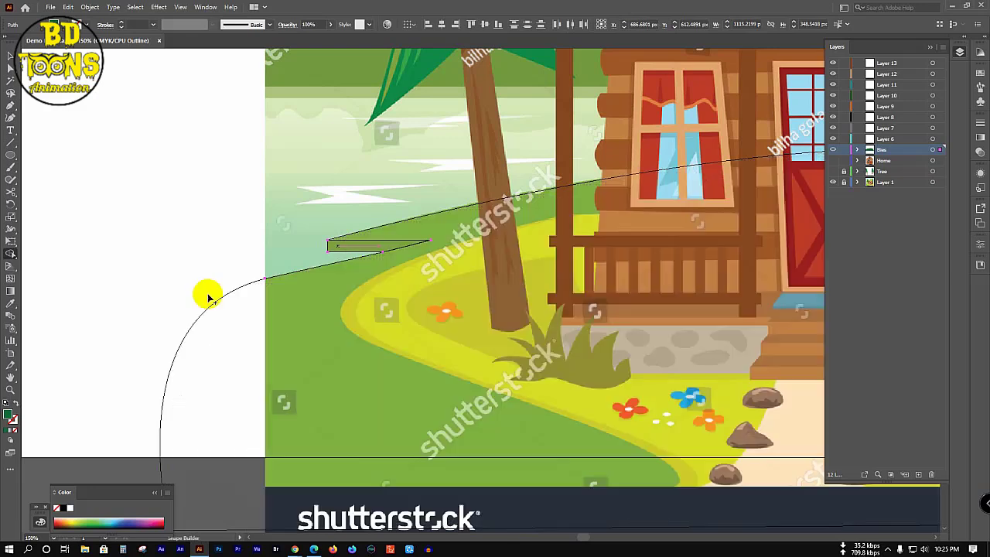
left_click(297, 273)
left_click(298, 276)
key("i")
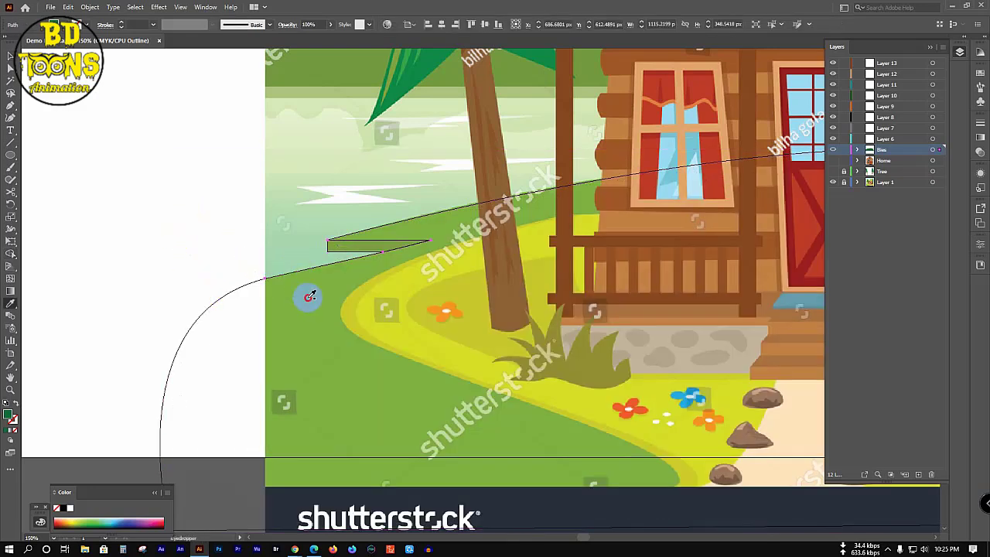
left_click(293, 195)
key("v")
left_click(314, 223)
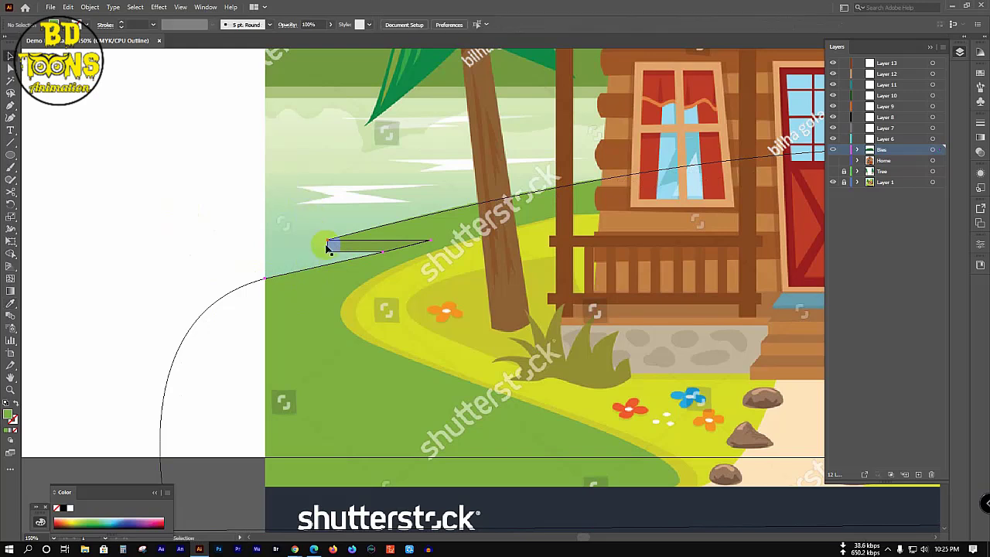
left_click(327, 246)
key("i")
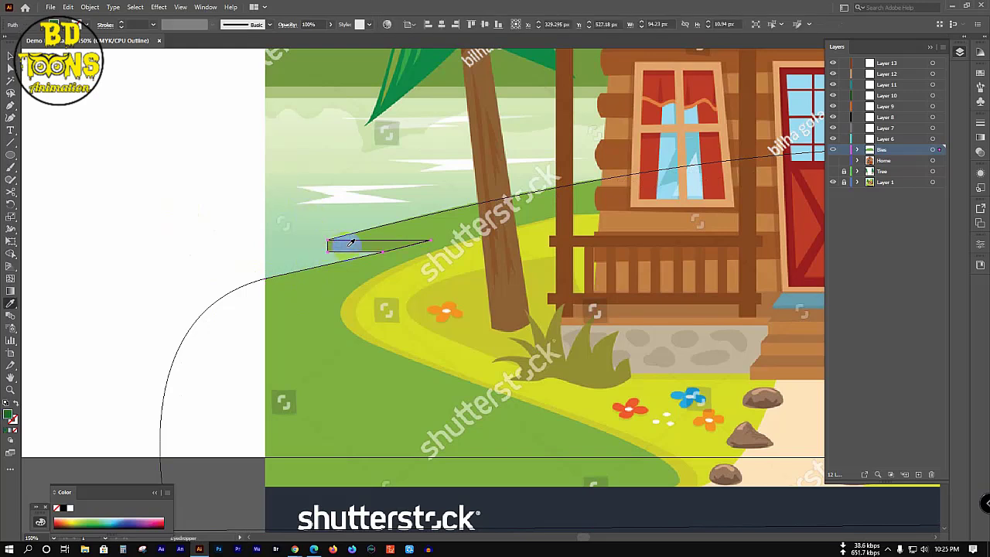
left_click(70, 419)
double_click(10, 417)
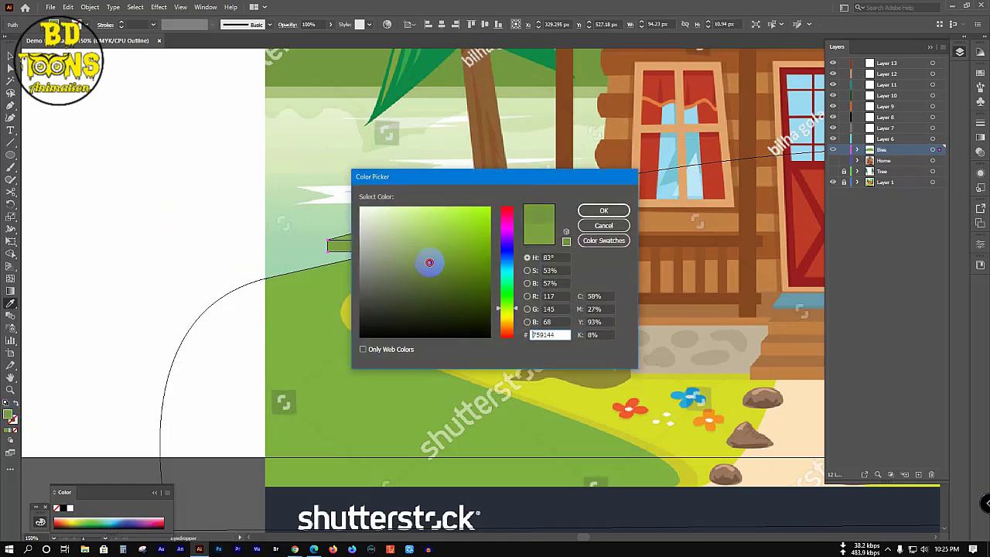
left_click(405, 254)
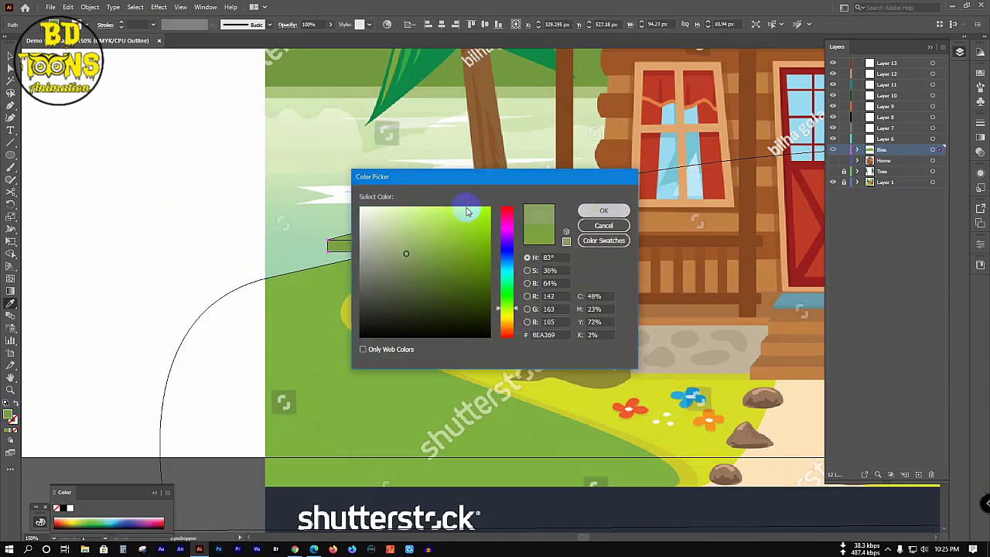
key("Return")
Step: Fit the artboard in view and switch the Bies layer back to Preview
key("c")
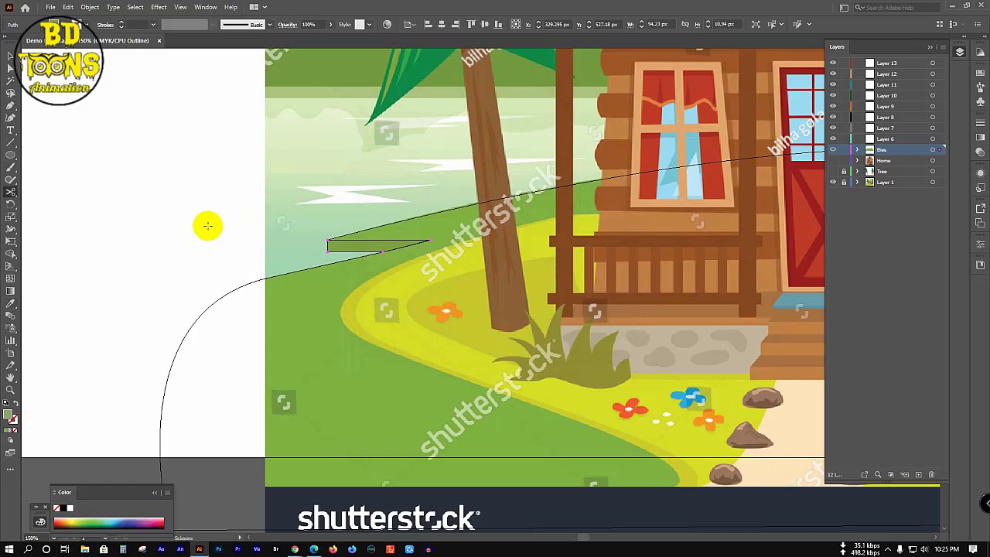
key("v")
left_click(168, 236)
key("ctrl+0")
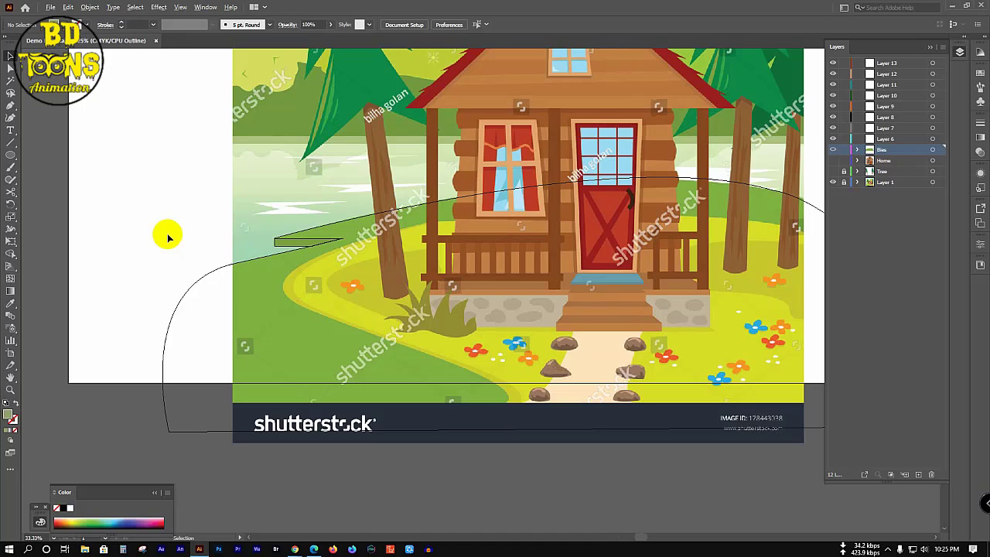
key("ctrl+minus")
key("ctrl+minus")
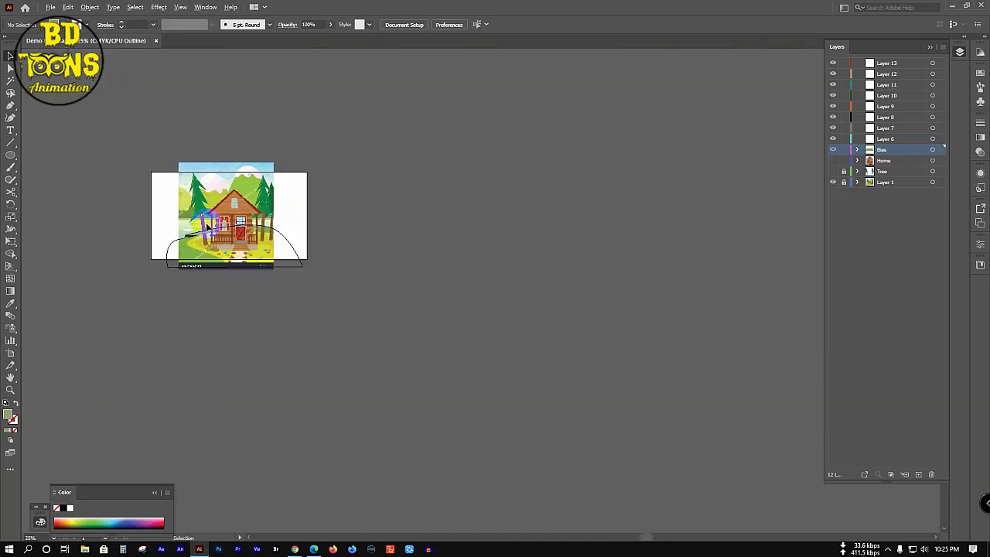
scroll(207, 224, "up", 4)
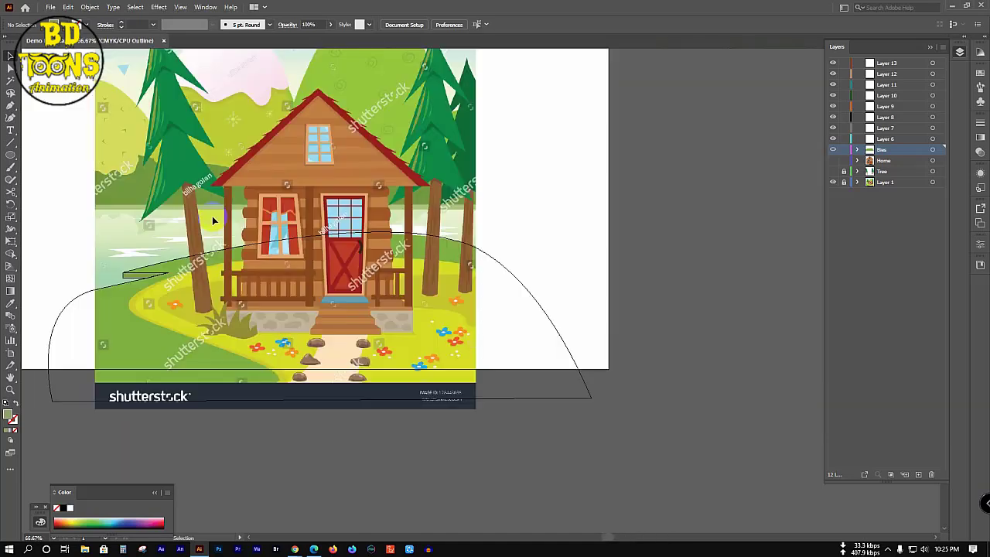
left_click(832, 150, "ctrl")
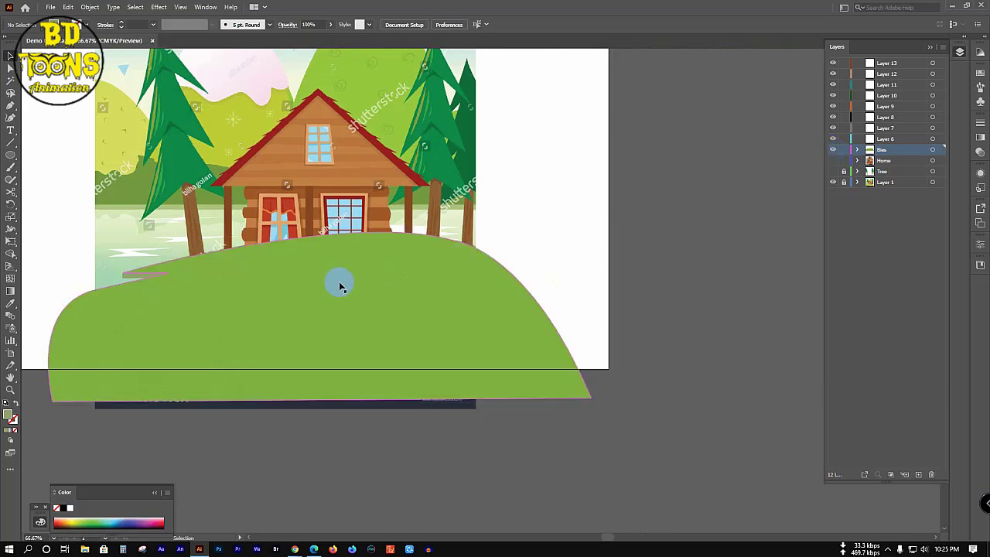
left_click_drag(338, 281, 522, 315)
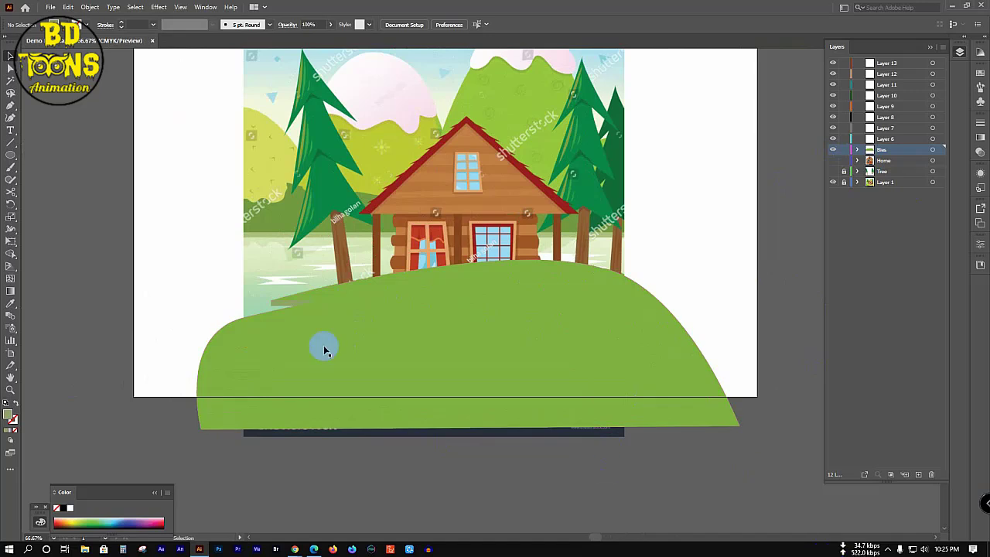
Step: Show the Bies layer as outlines, expand it, and group both hill paths with Ctrl+G
left_click(281, 306)
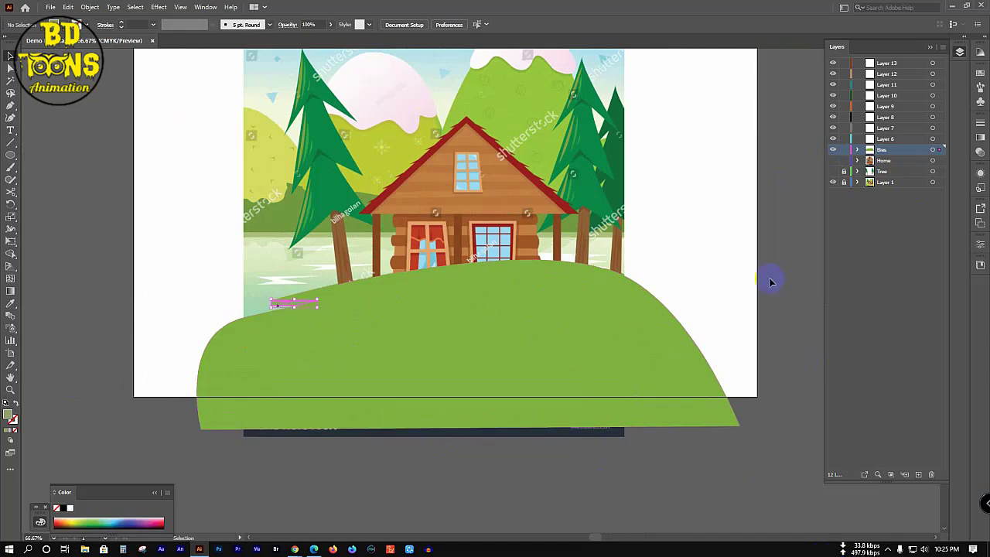
left_click(832, 183)
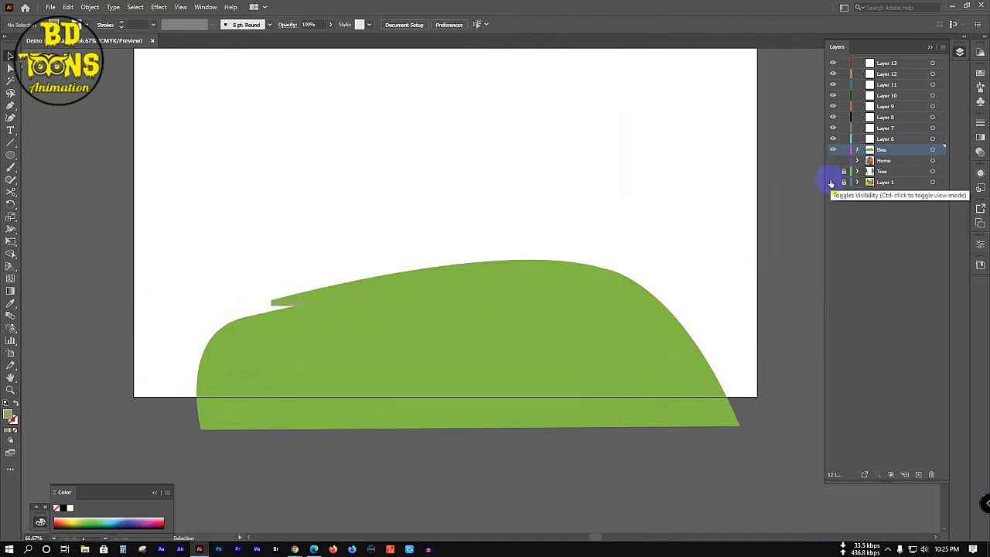
left_click(831, 182)
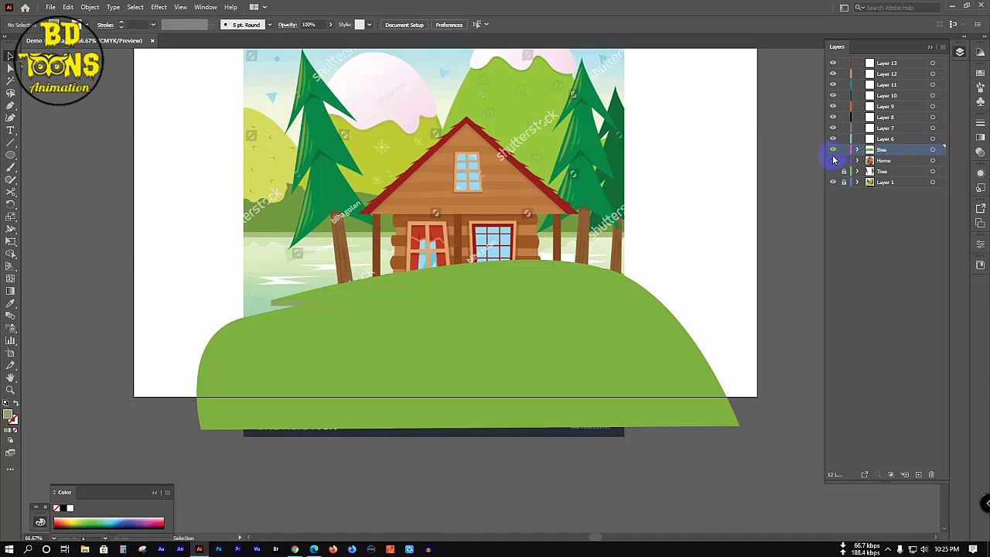
left_click(832, 150, "ctrl")
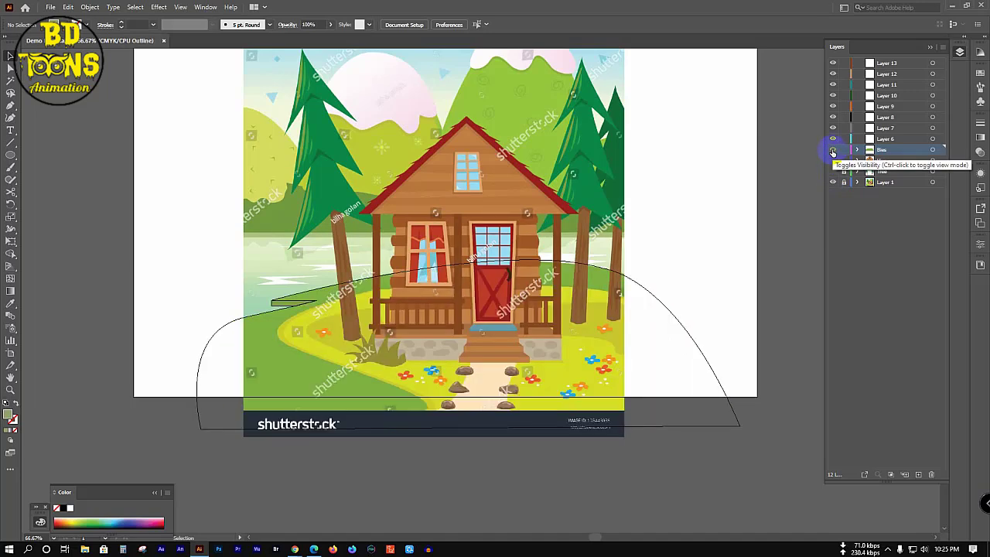
left_click(857, 150)
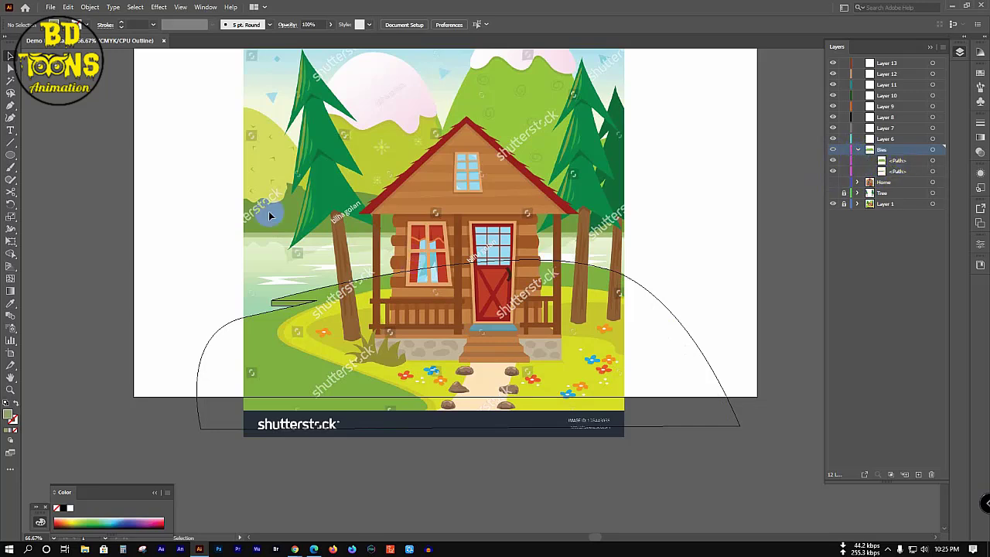
left_click_drag(189, 248, 327, 322)
key("a")
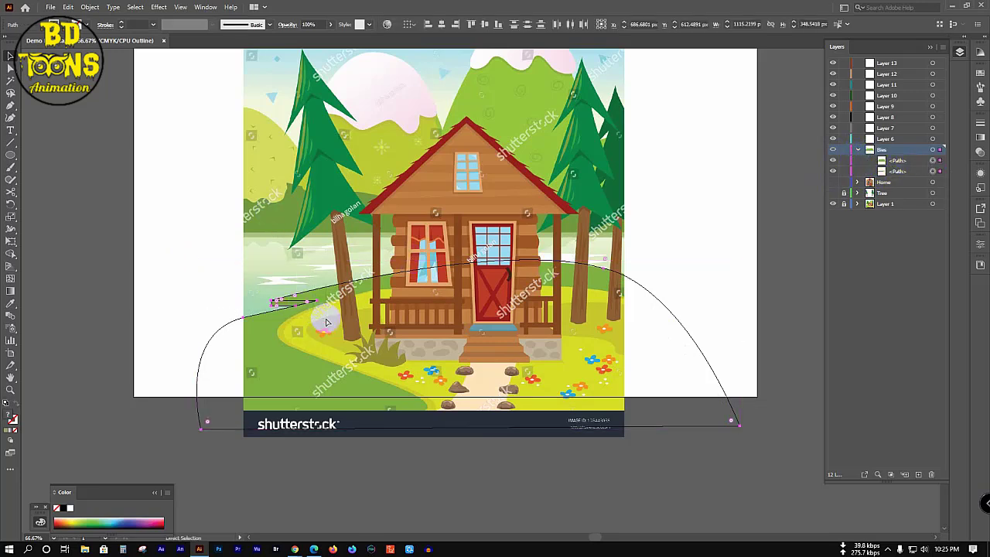
key("ctrl+g")
Step: Lock and hide the grouped hill in the Layers panel
key("v")
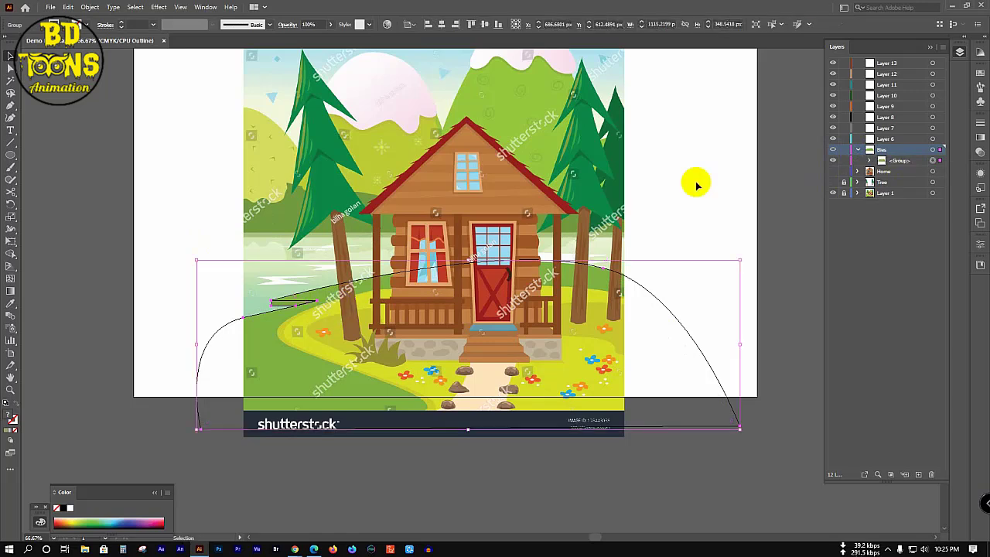
left_click(843, 160)
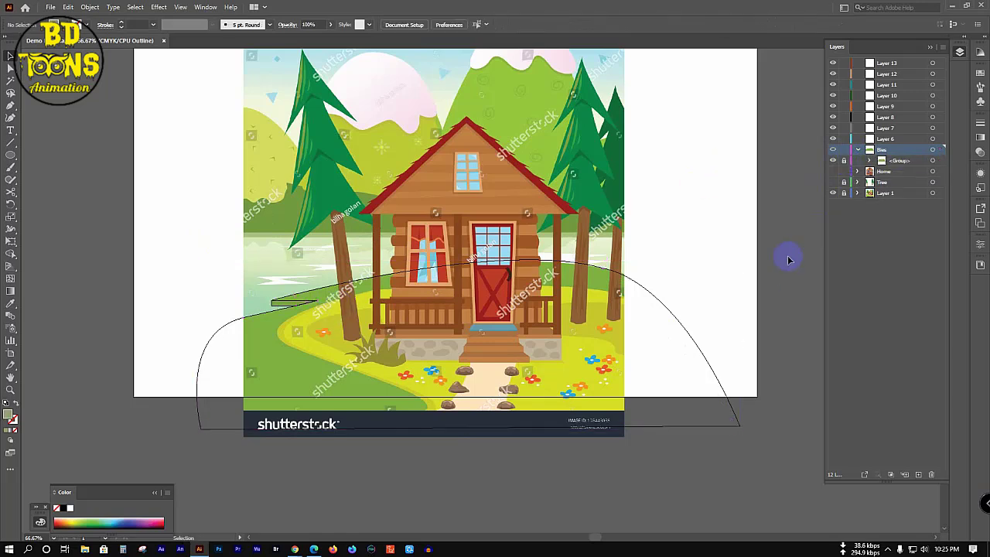
left_click(398, 336)
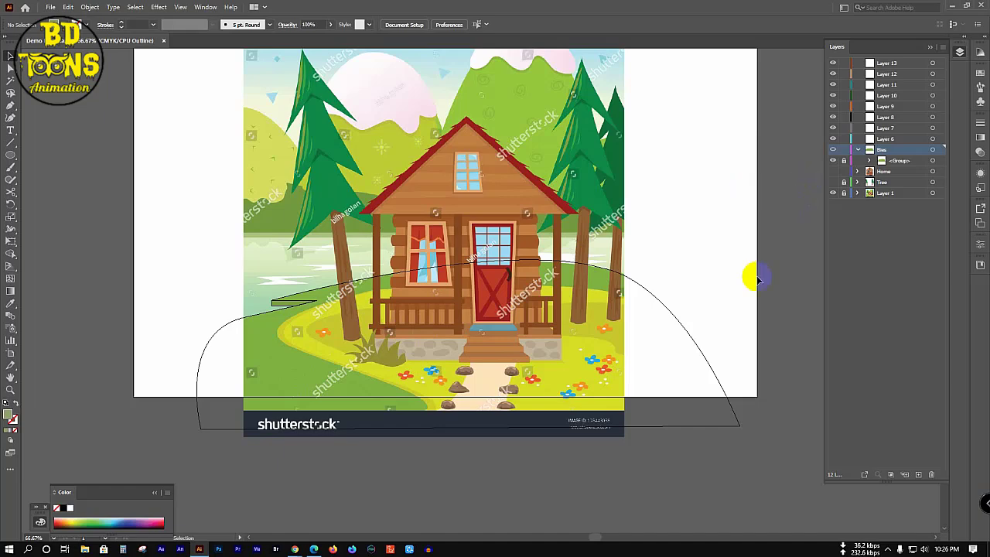
left_click(833, 161)
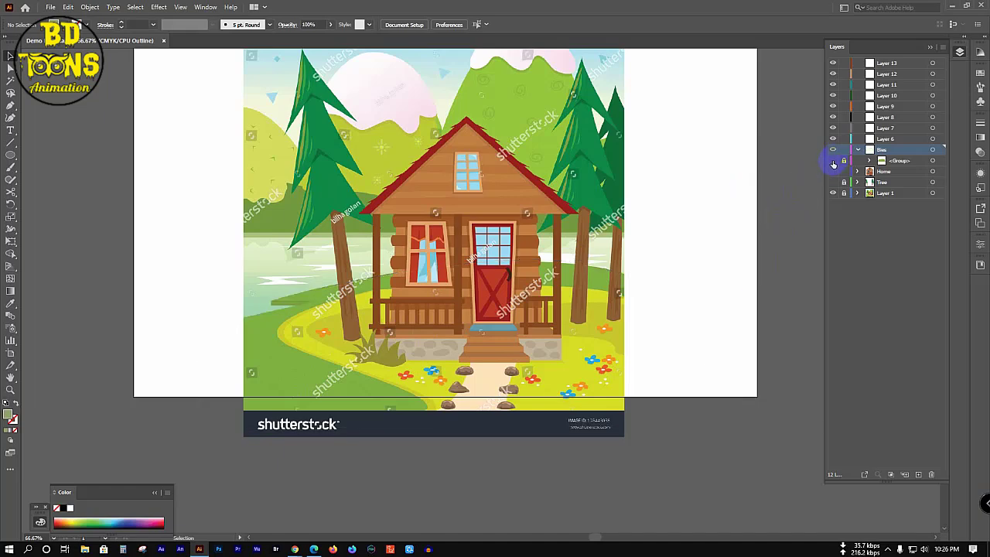
left_click(404, 375)
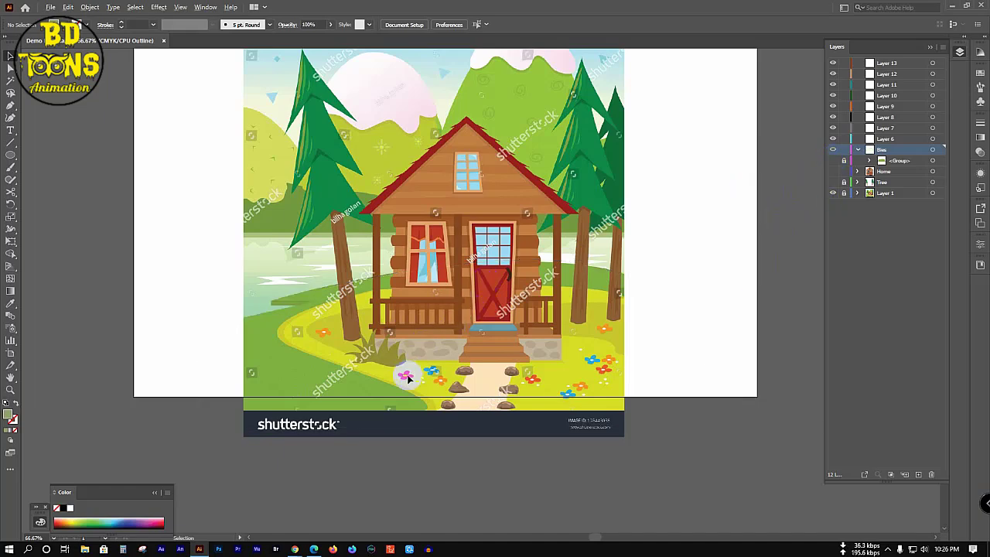
scroll(406, 377, "up", 1)
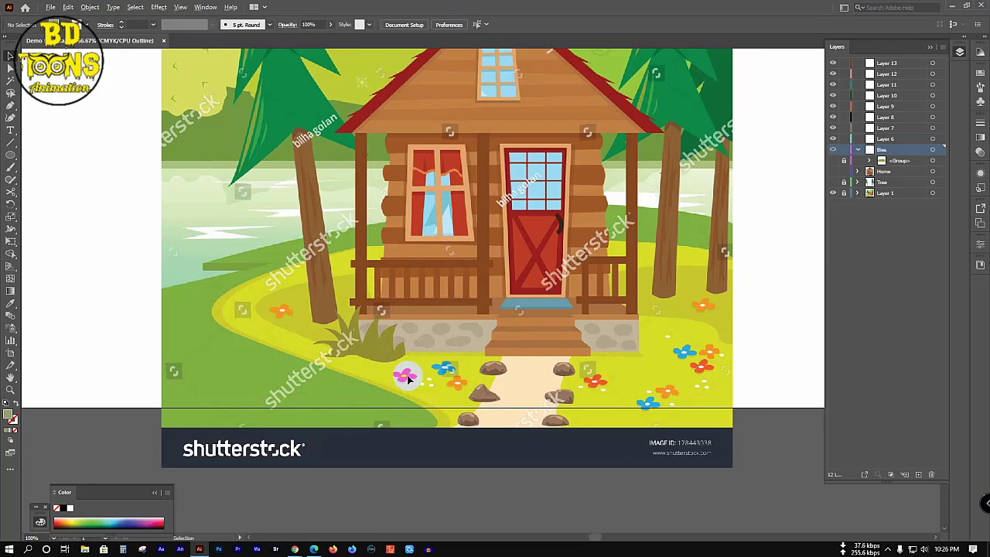
scroll(406, 378, "down", 1)
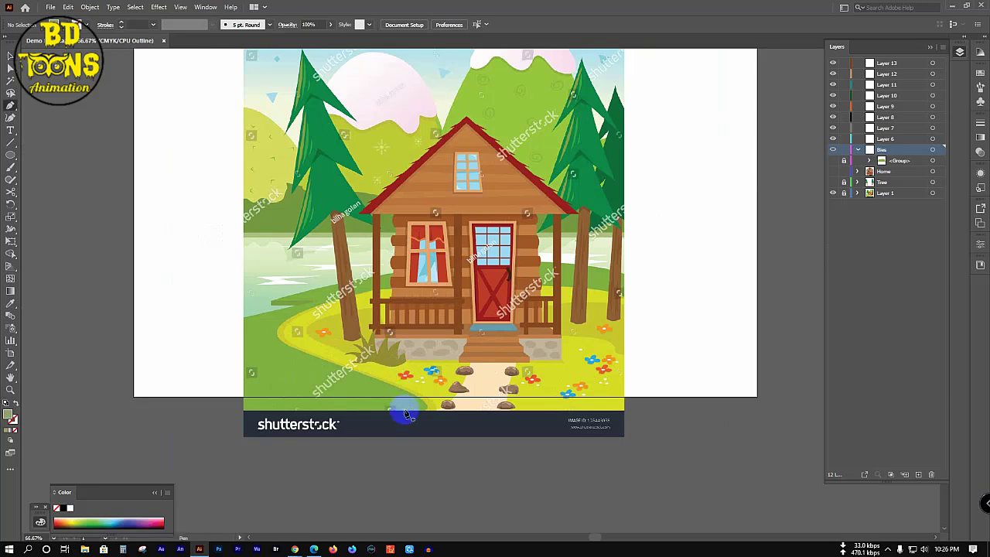
Step: Trace a new closed hill outline arcing across the cabin and back below the artboard
key("p")
left_click(422, 436)
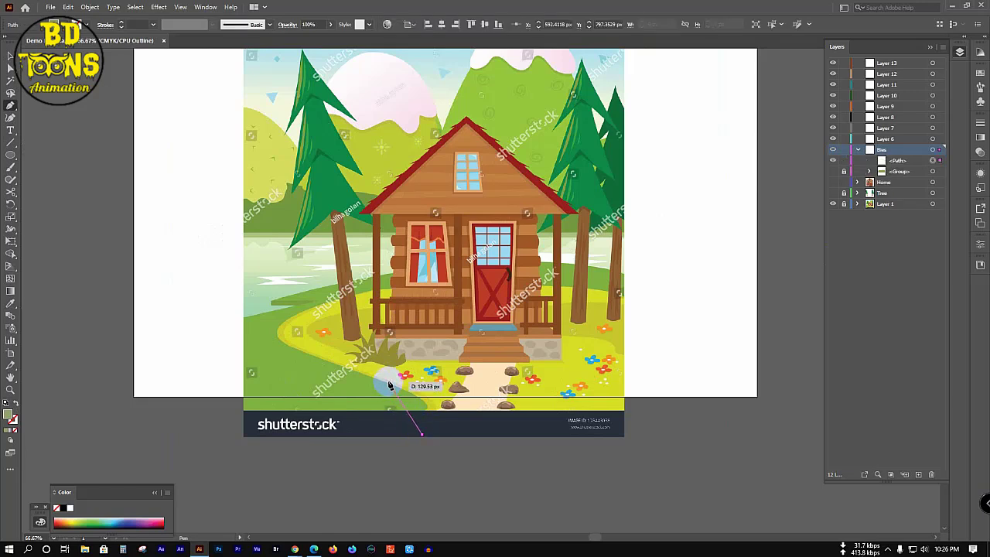
left_click_drag(389, 382, 327, 358)
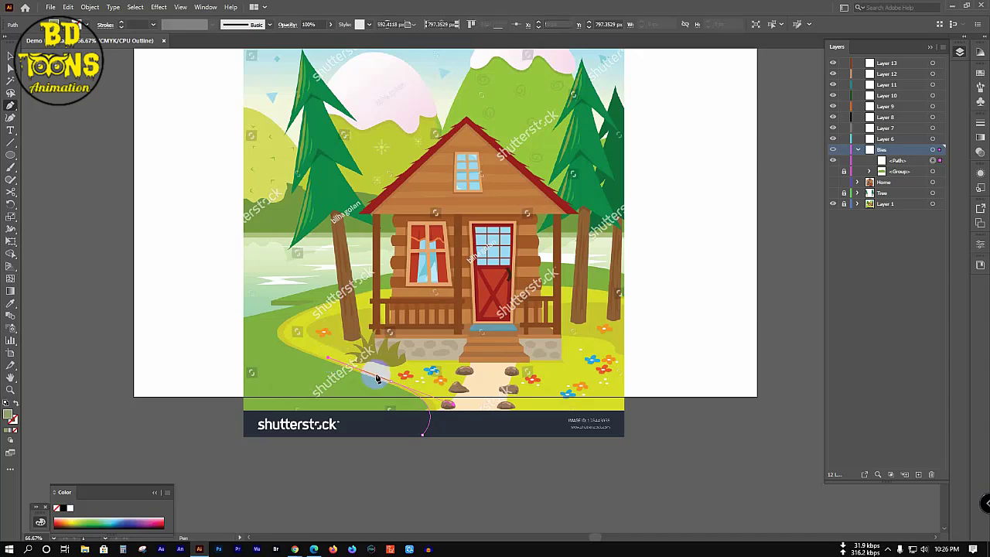
left_click(391, 381)
mouse_move(344, 291)
left_mouse_down()
mouse_move(358, 392)
mouse_move(298, 413)
mouse_move(313, 412)
mouse_move(335, 353)
mouse_move(351, 398)
mouse_move(305, 415)
mouse_move(504, 392)
left_mouse_up()
left_click(626, 397)
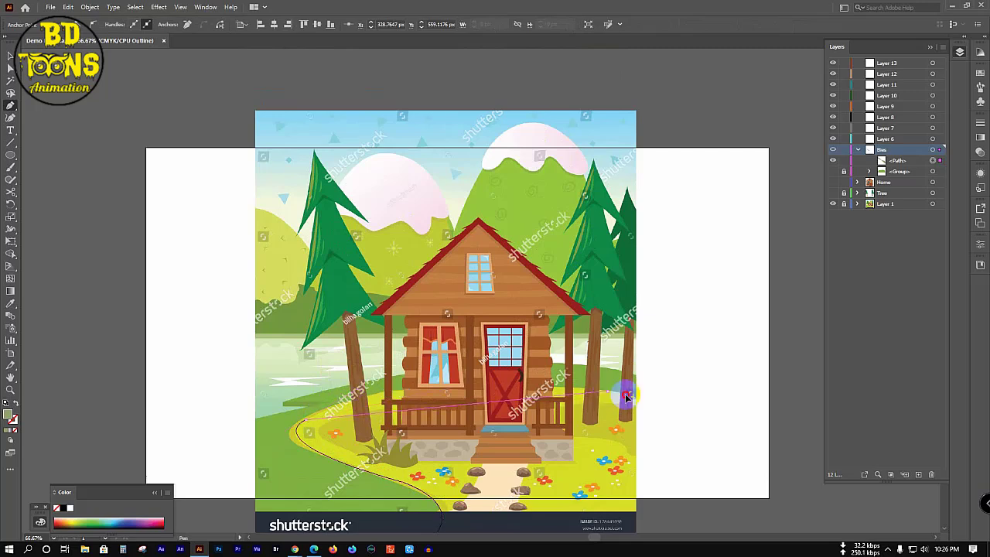
left_click_drag(626, 396, 773, 432)
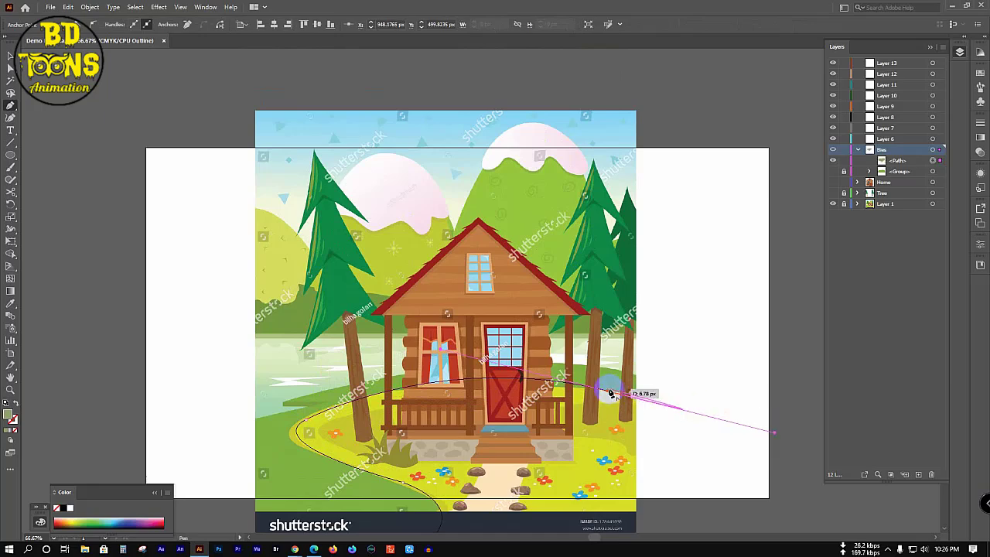
left_click_drag(609, 394, 653, 302)
key("space")
left_click_drag(691, 337, 730, 437)
left_click(692, 337)
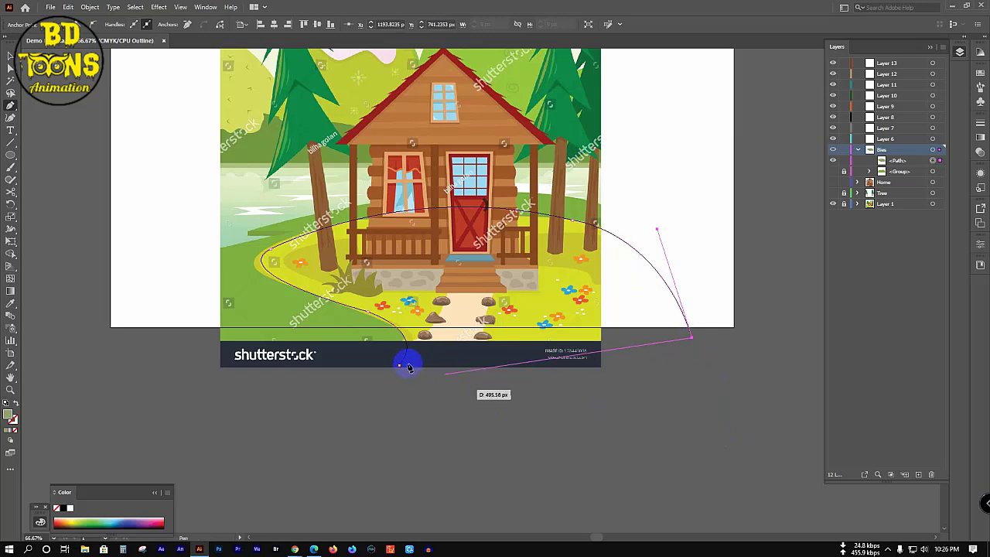
left_click_drag(357, 352, 261, 328)
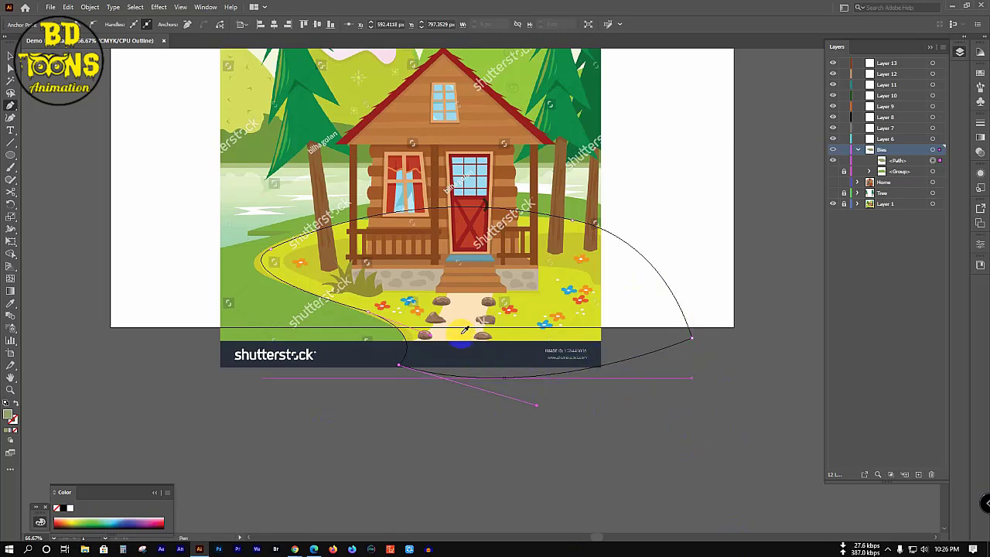
Step: Lock the new hill outline path
key("i")
key("v")
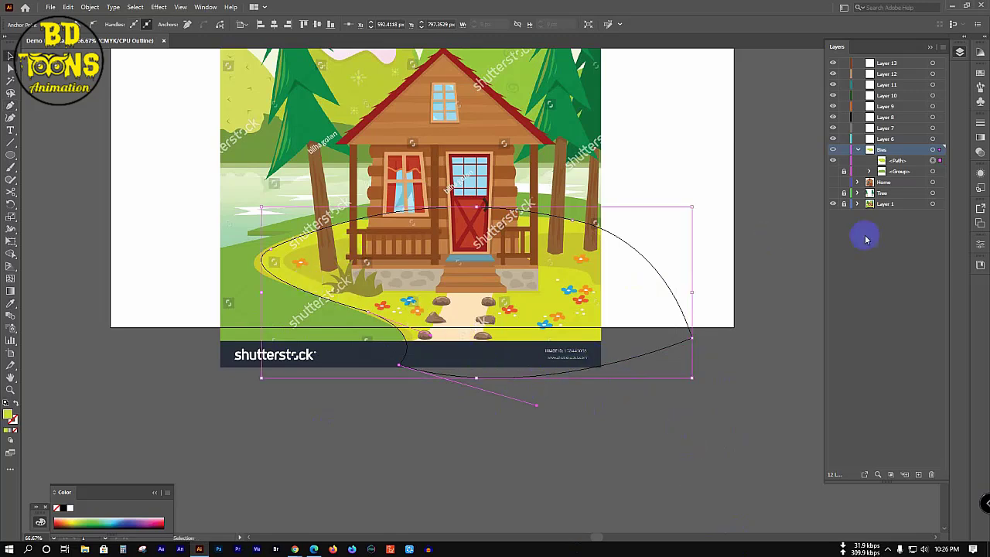
left_click(845, 160)
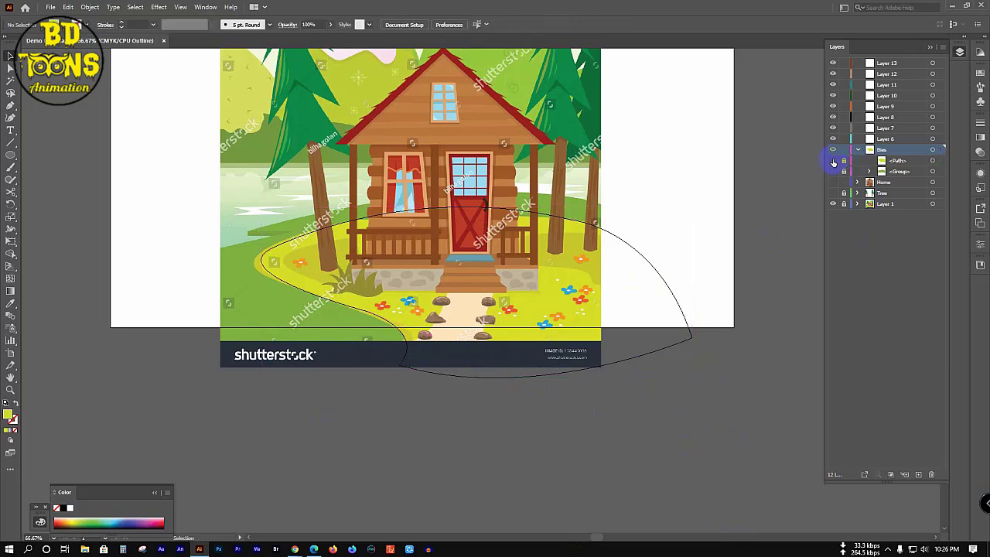
Step: Hide the hill outline and trace the lawn patch's left side and porch front
left_click(833, 160)
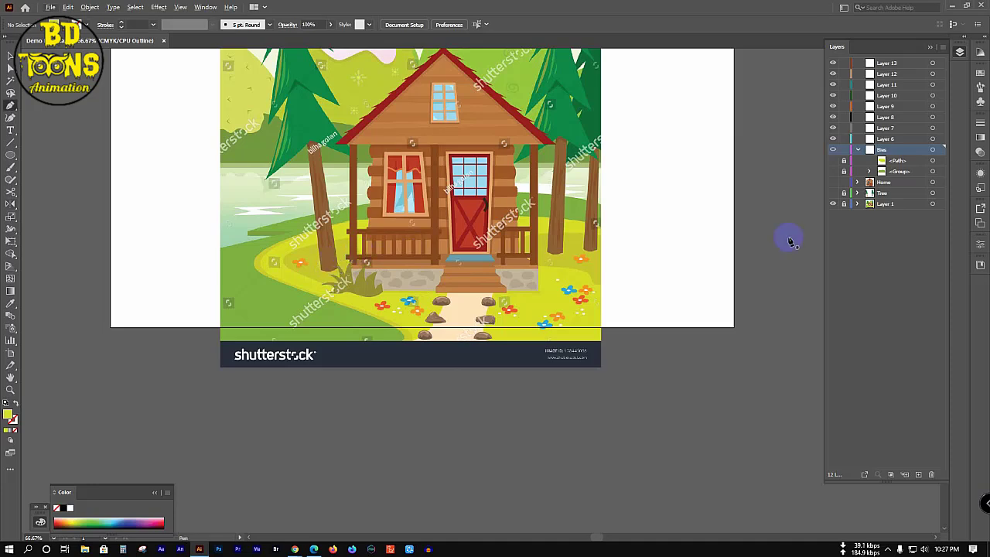
scroll(344, 294, "up", 1)
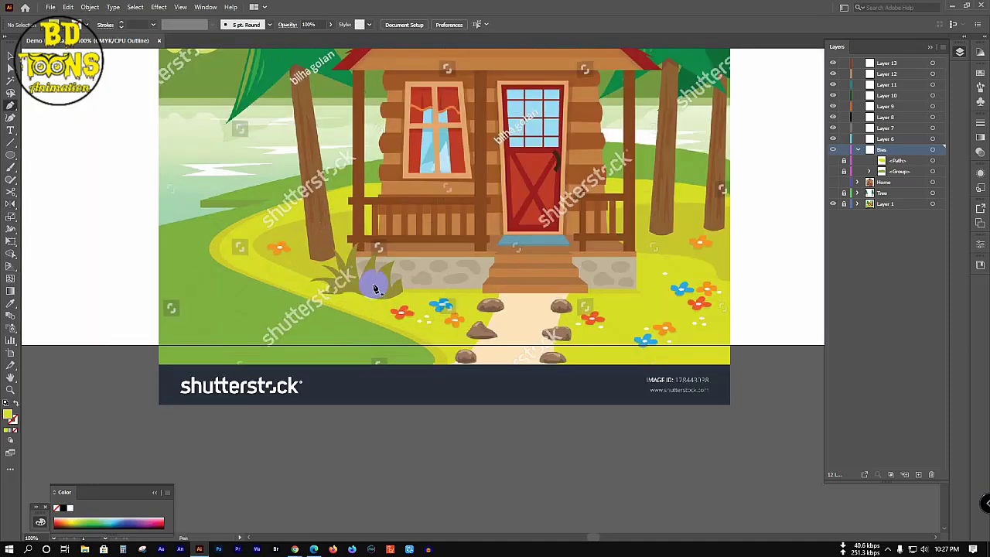
left_click(371, 280)
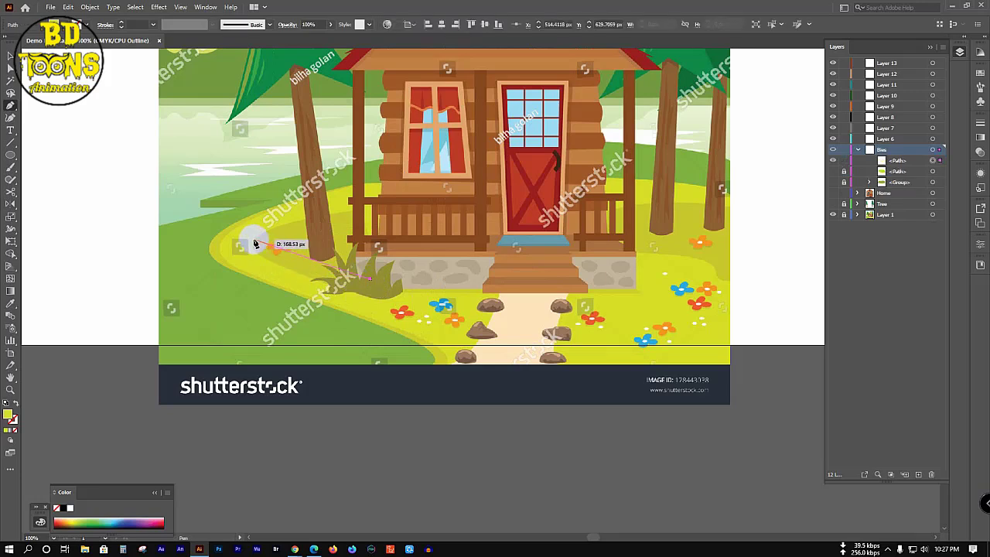
left_click_drag(248, 250, 256, 193)
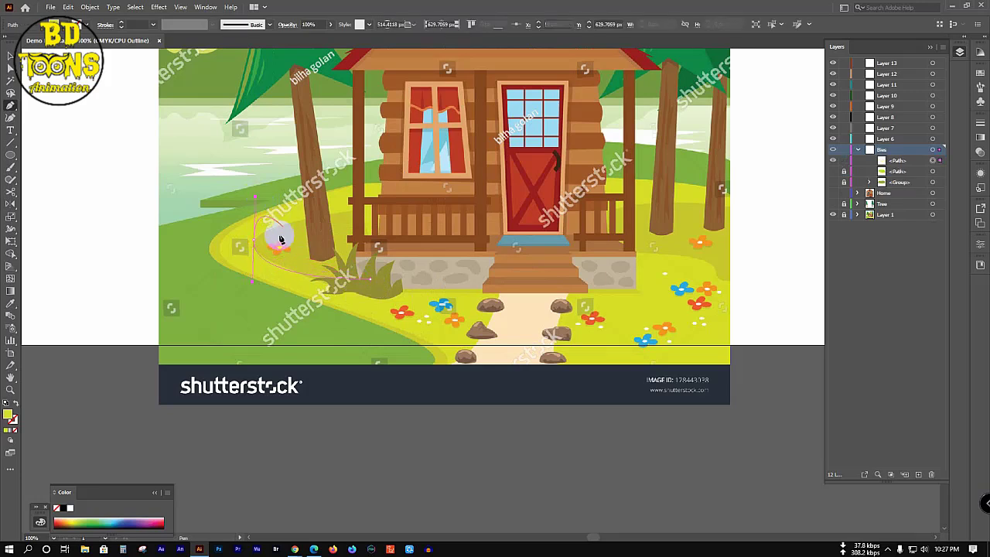
left_click_drag(255, 239, 257, 243)
left_click_drag(377, 206, 562, 215)
left_click_drag(583, 218, 698, 207)
left_click_drag(696, 204, 751, 208)
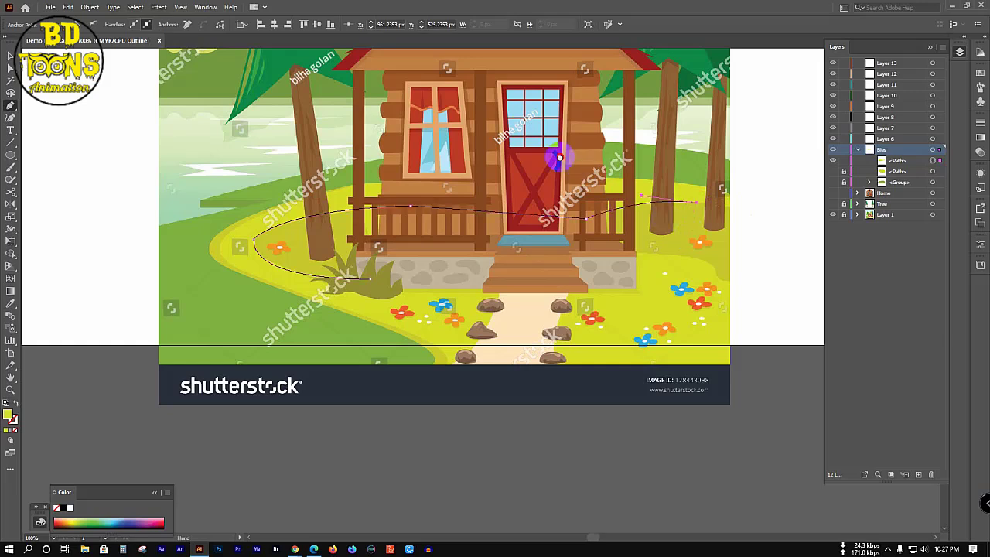
Step: Close the lawn outline around its right end and back along the stone foundation
left_click_drag(561, 154, 423, 151)
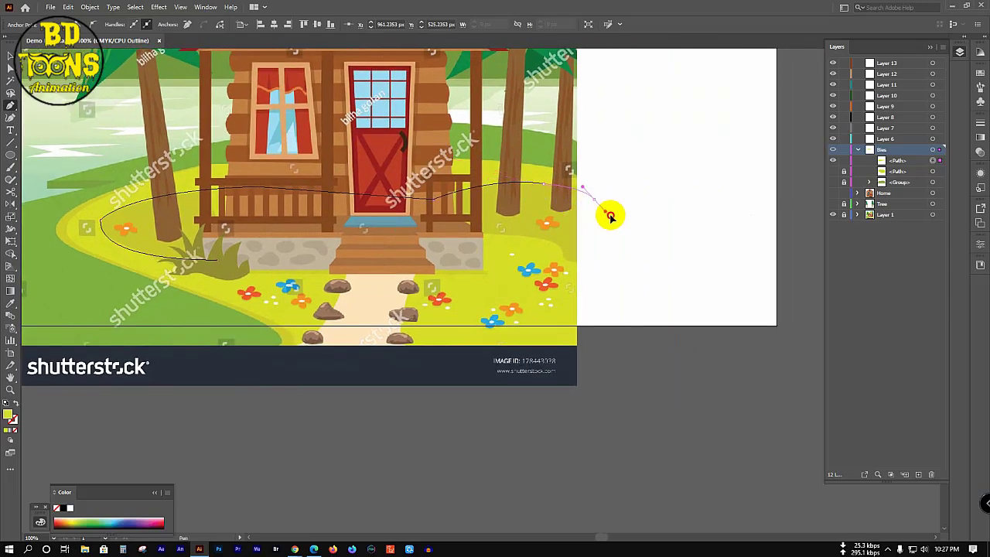
left_click(593, 199)
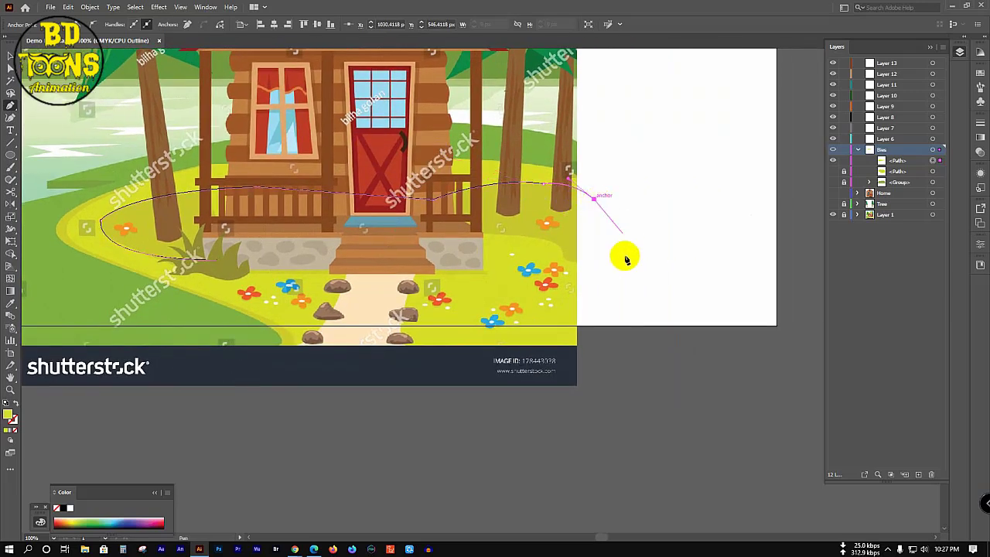
left_click_drag(626, 266, 510, 238)
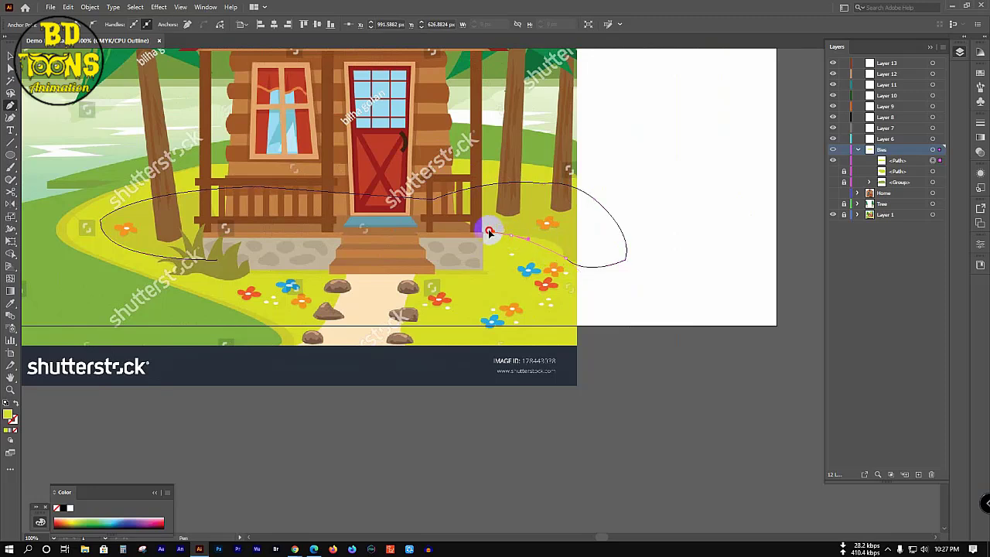
left_click(448, 228)
left_click_drag(442, 229, 100, 300)
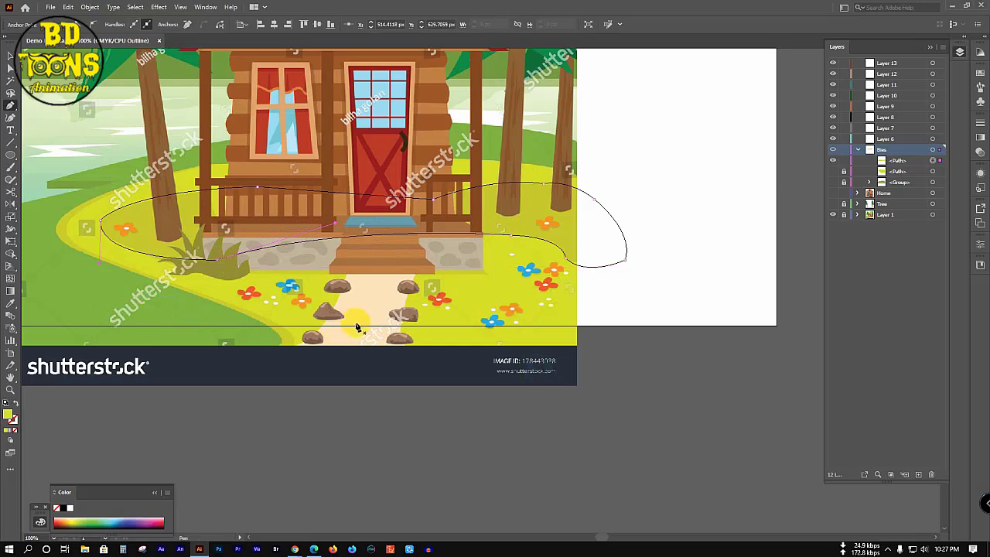
key("i")
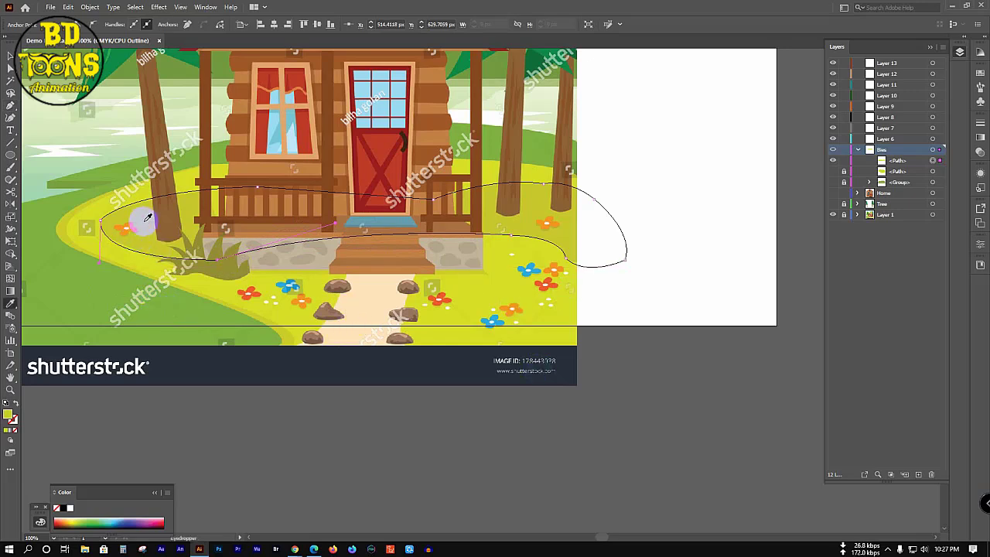
key("v")
left_click(719, 177)
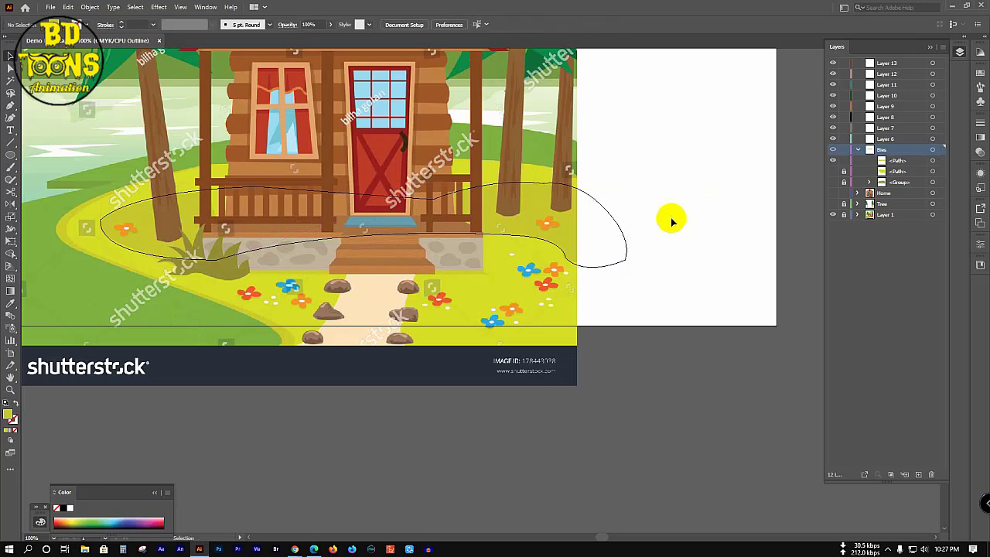
Step: Show and unlock the hill shapes, preview in colour, and group them all
left_click(641, 369)
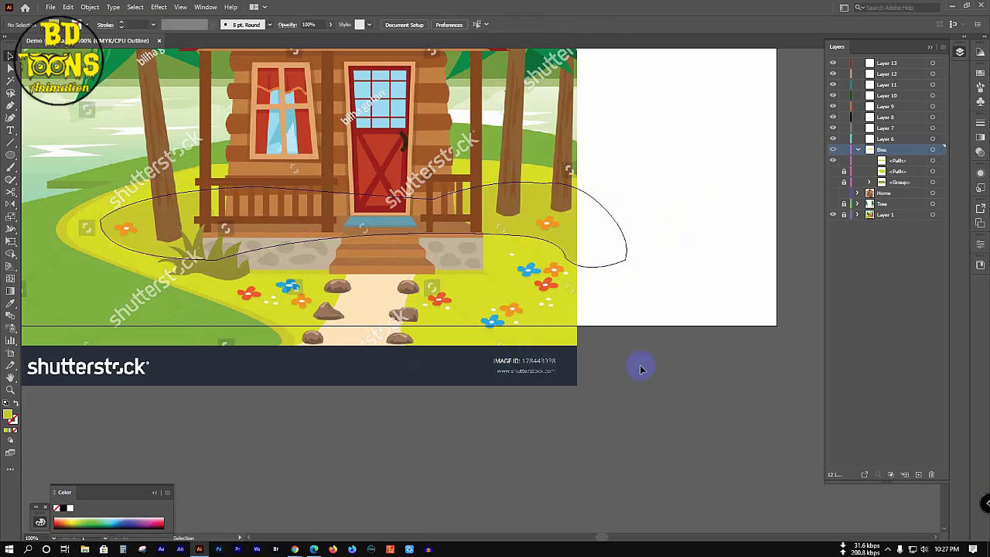
left_click(834, 187)
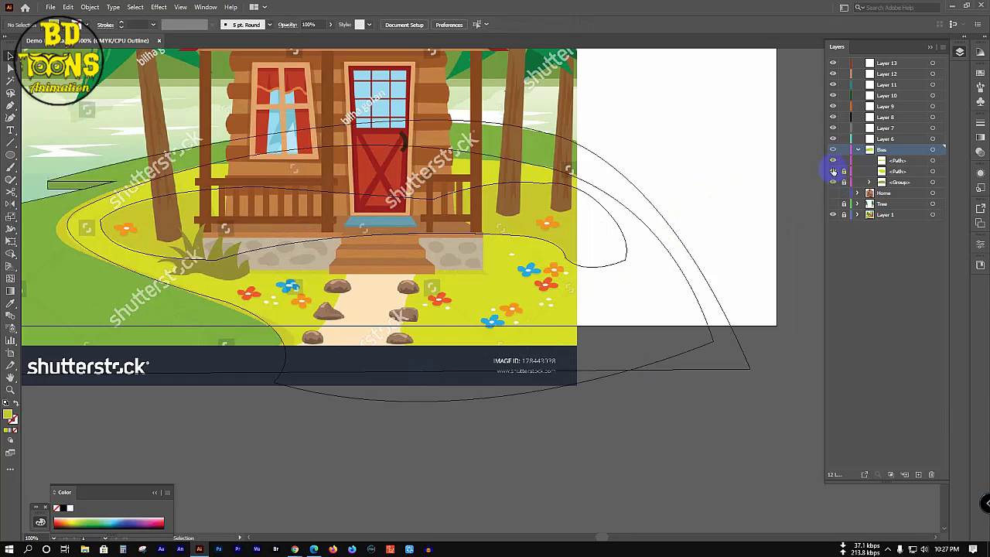
key("ctrl+y")
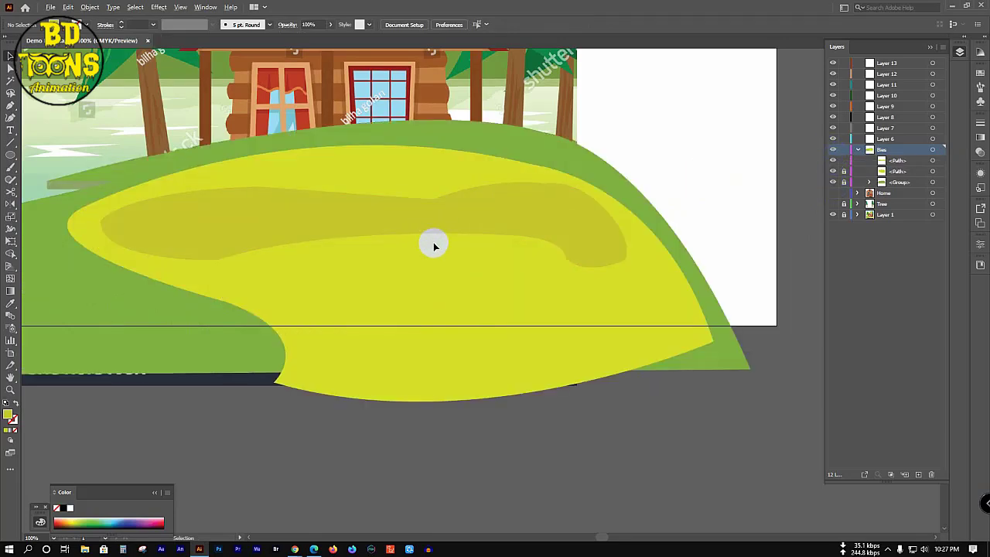
key("ctrl+minus")
left_click(844, 170)
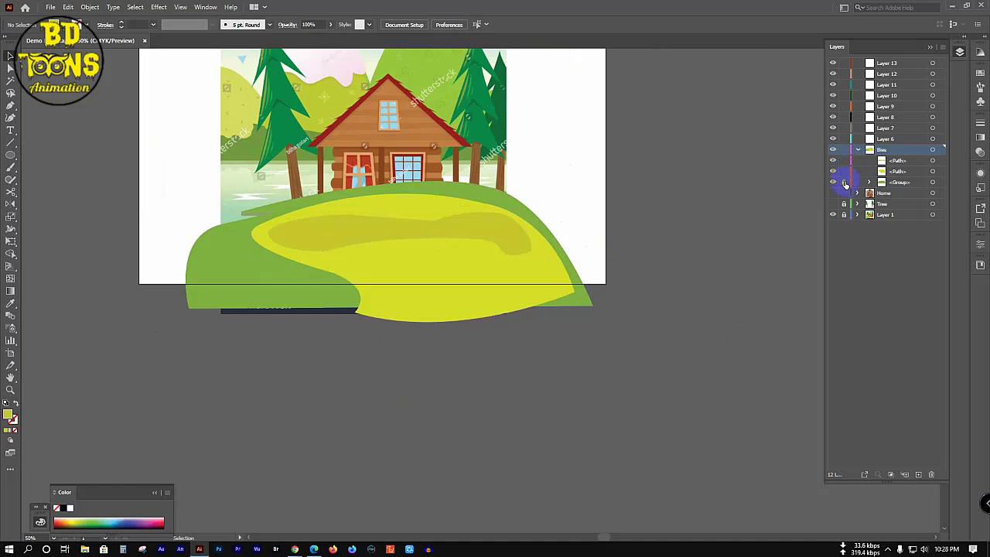
key("ctrl+a")
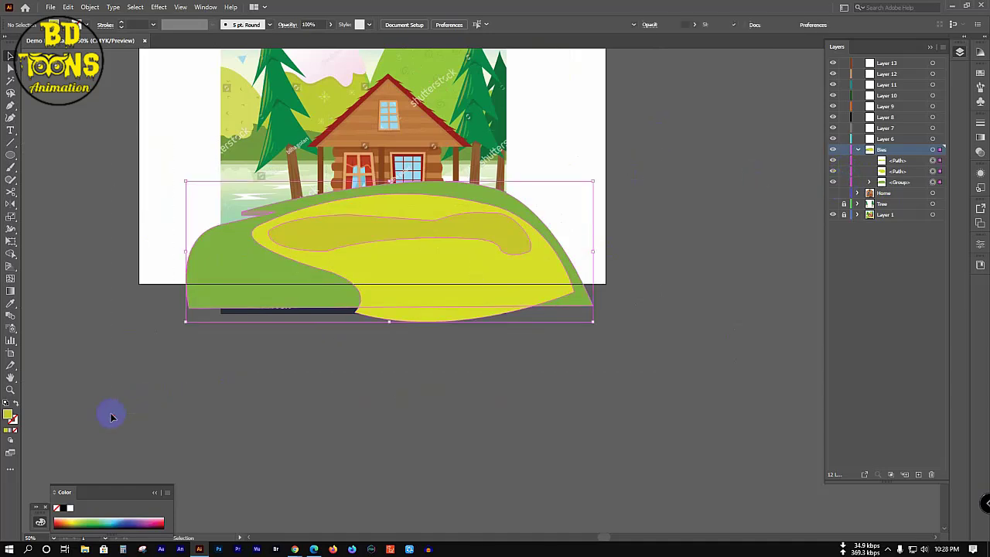
key("a")
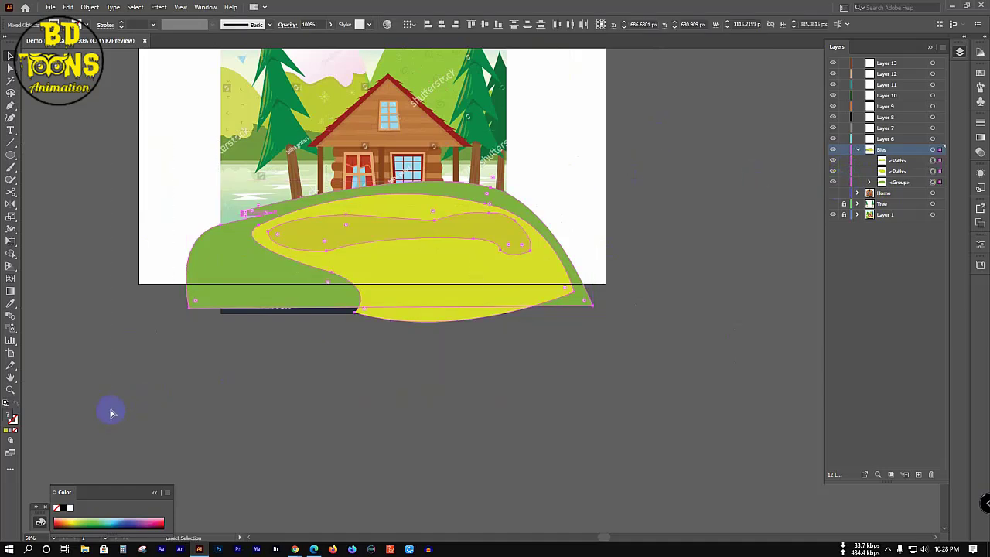
key("ctrl+g")
key("v")
Step: Hide and lock the hill group
left_click(657, 224)
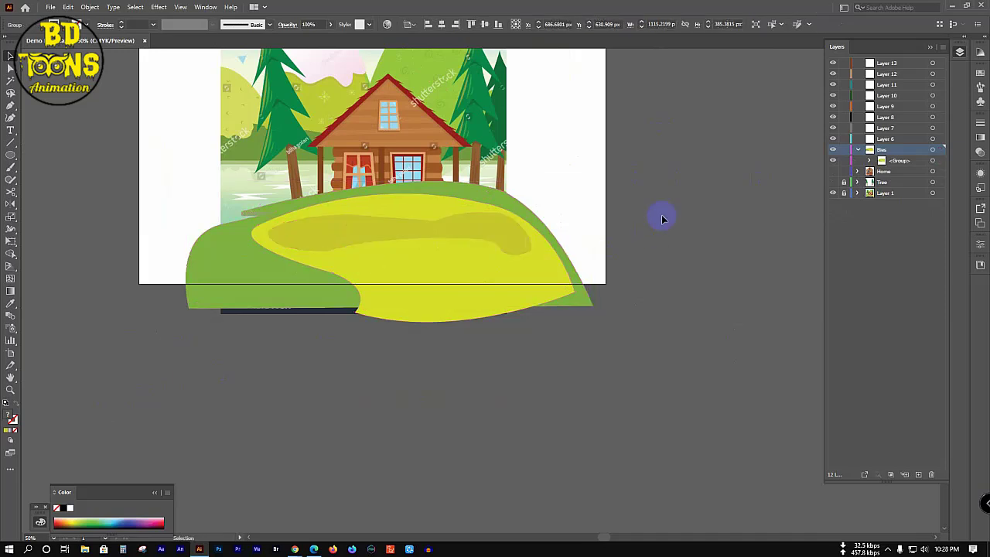
left_click(838, 161)
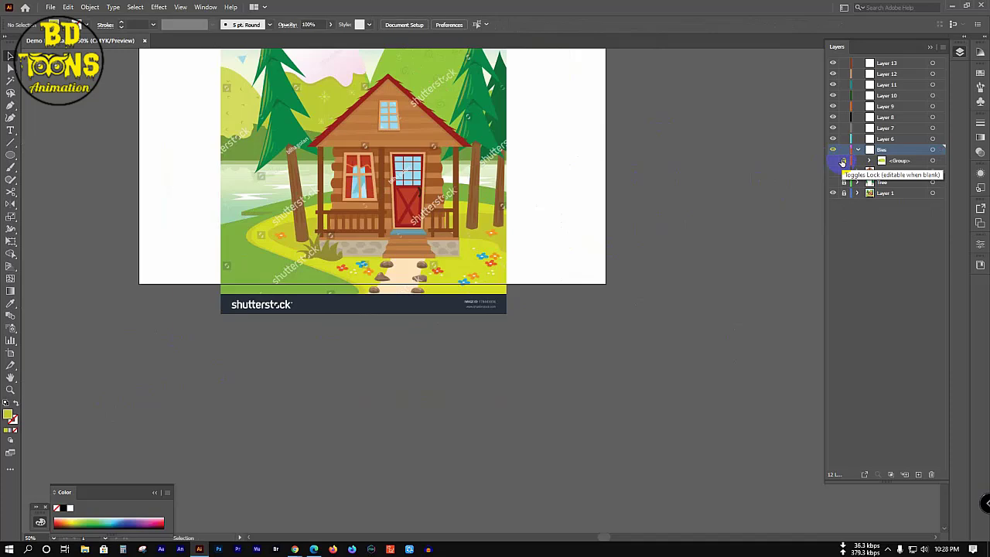
left_click(842, 161)
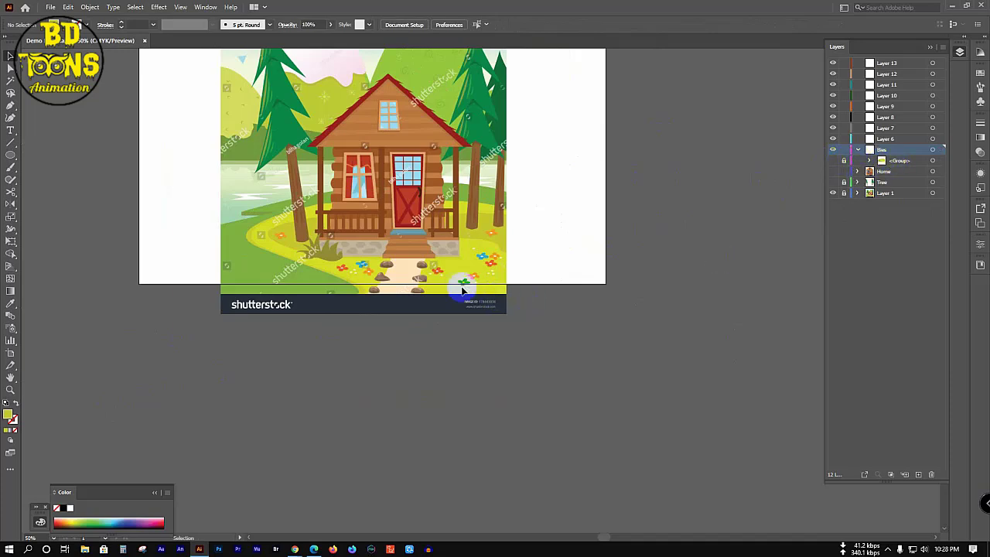
scroll(379, 280, "up", 3)
Step: Trace the stone walkway below the cabin steps as a closed four-sided path
left_click(311, 437)
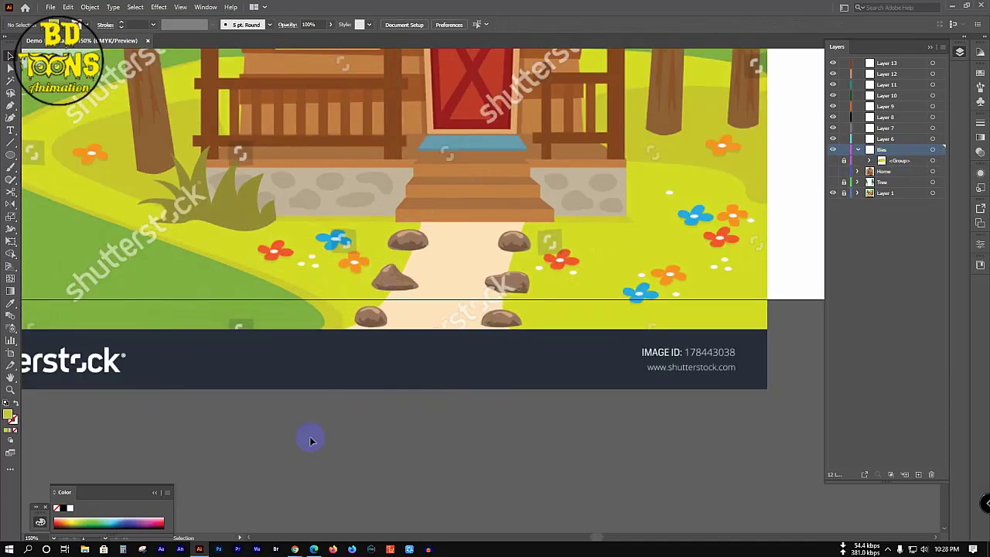
left_click(379, 350)
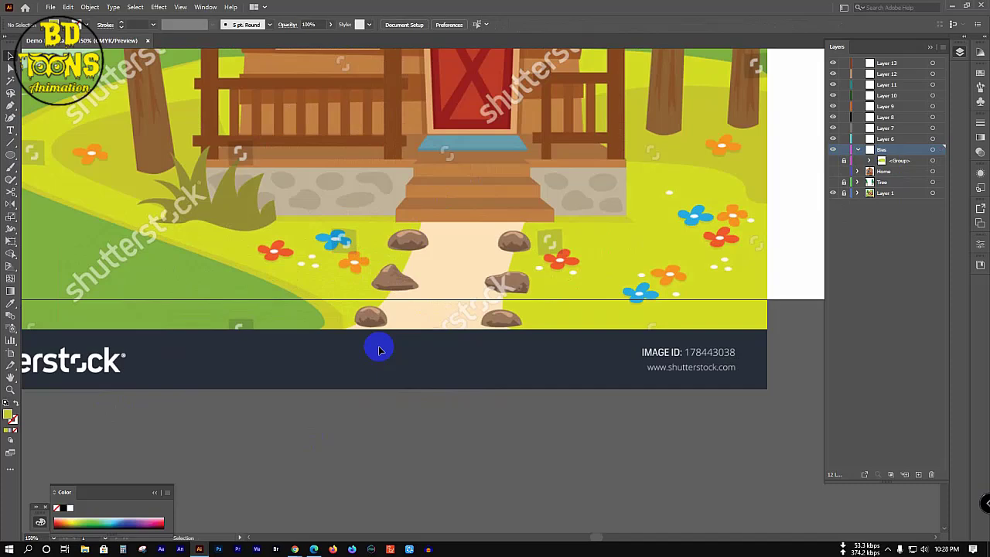
scroll(379, 351, "down", 1)
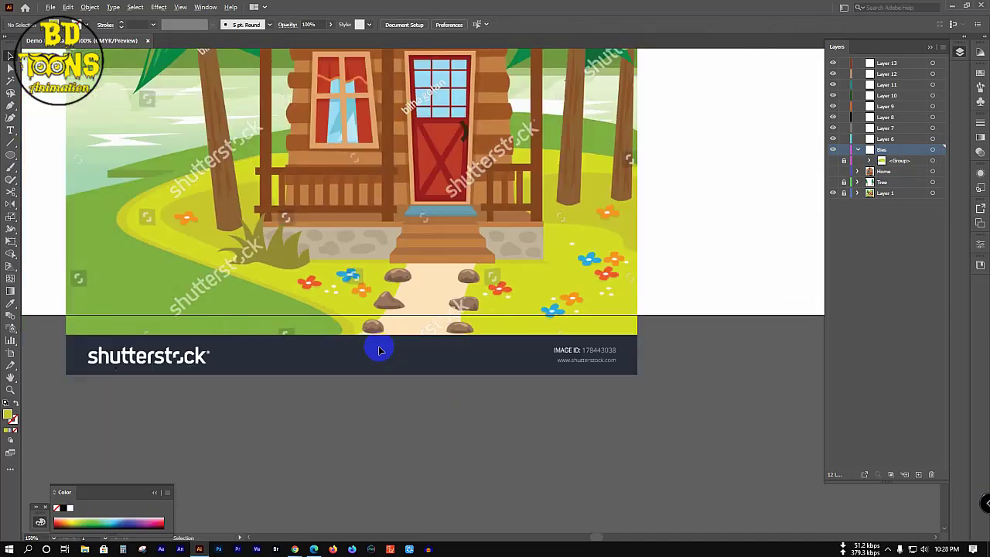
key("p")
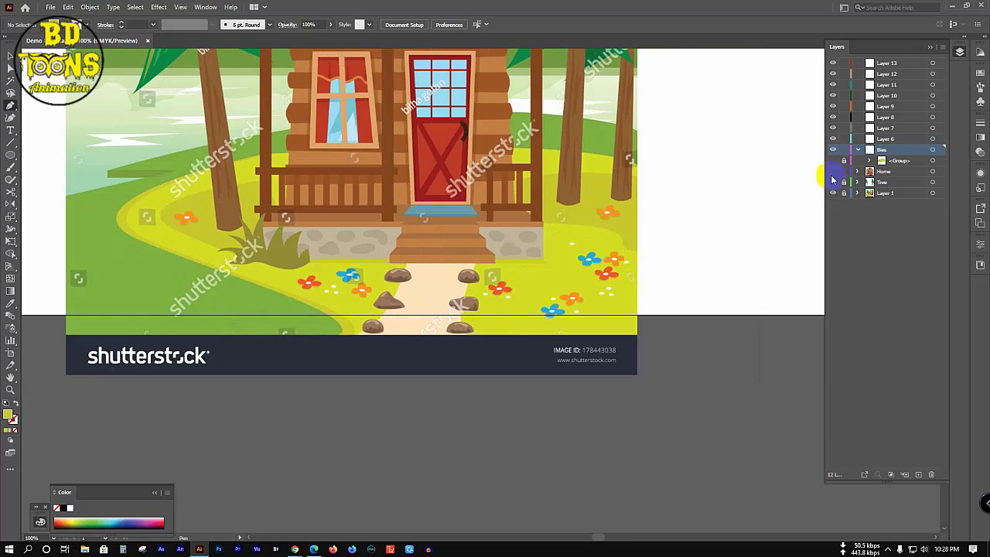
left_click(416, 247)
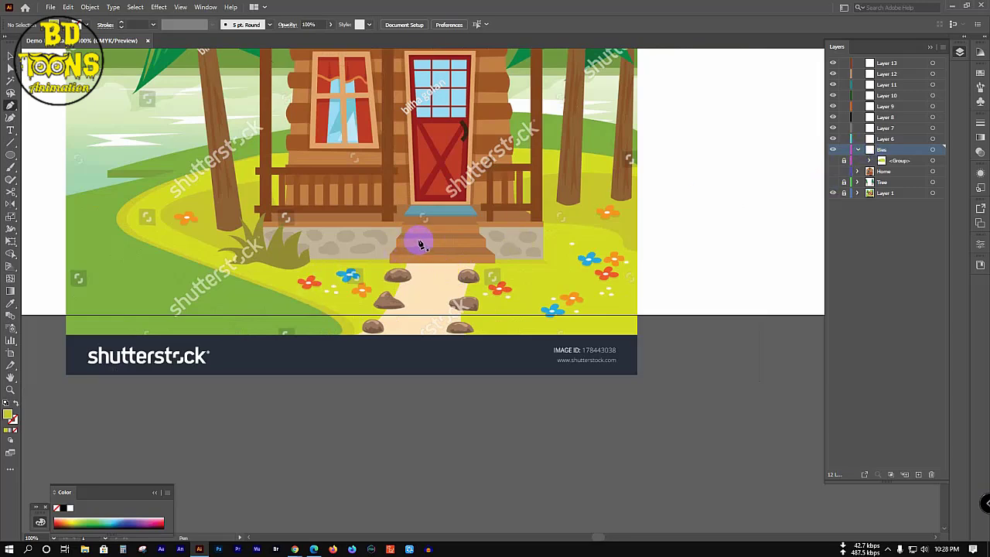
left_click(418, 240)
left_click(308, 407)
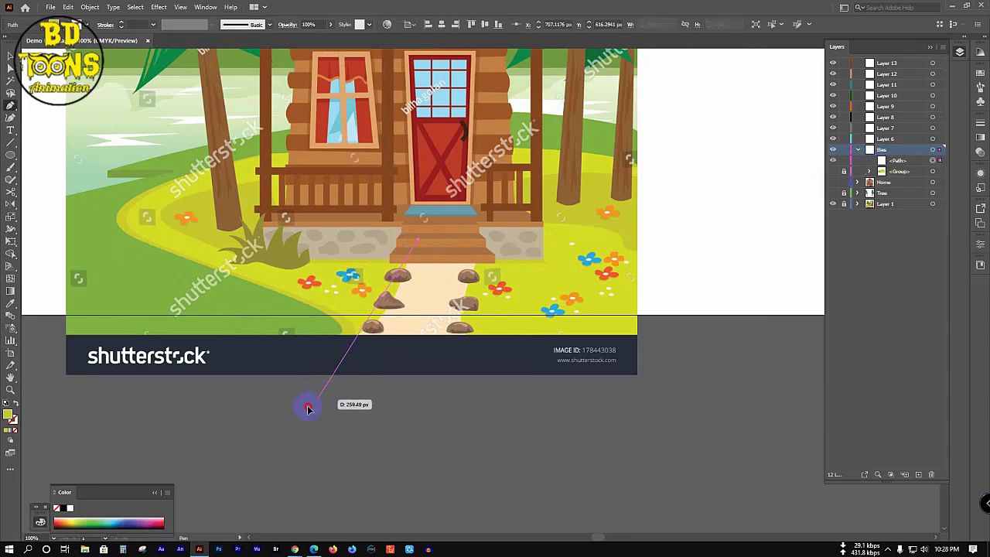
left_click_drag(308, 406, 447, 410)
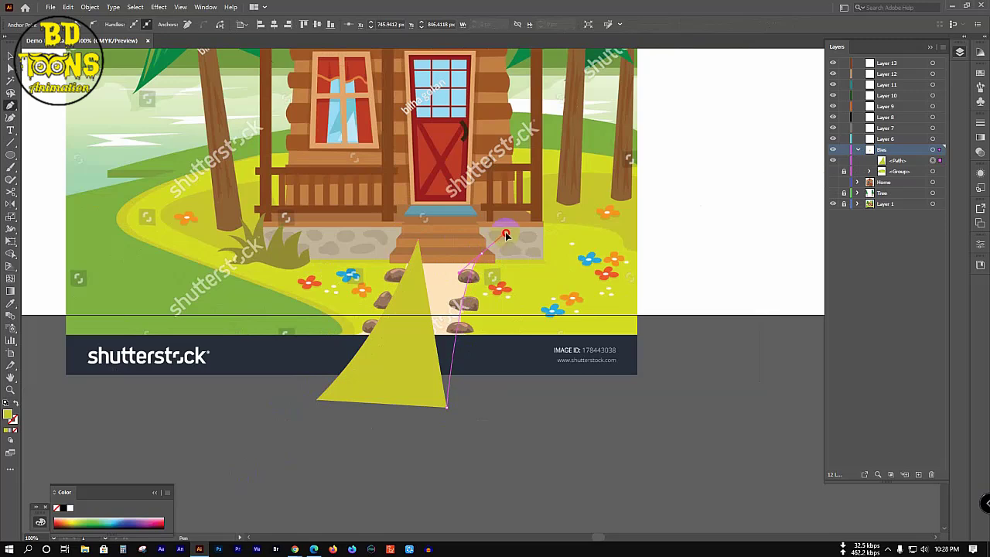
left_click_drag(482, 254, 484, 257)
left_click_drag(418, 241, 420, 245)
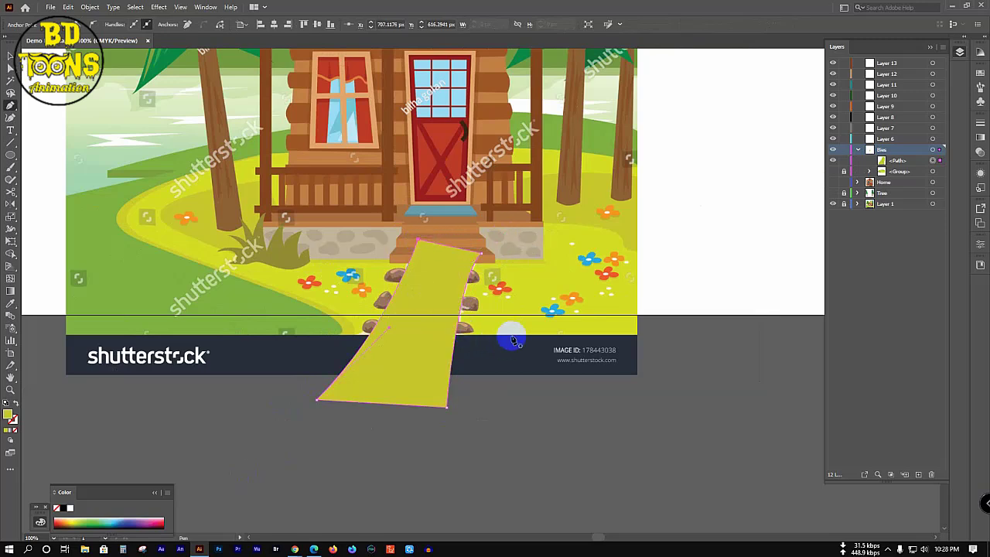
Step: View the layer as outlines and give the walkway the sampled pale path colour
left_click(833, 150, "ctrl")
key("i")
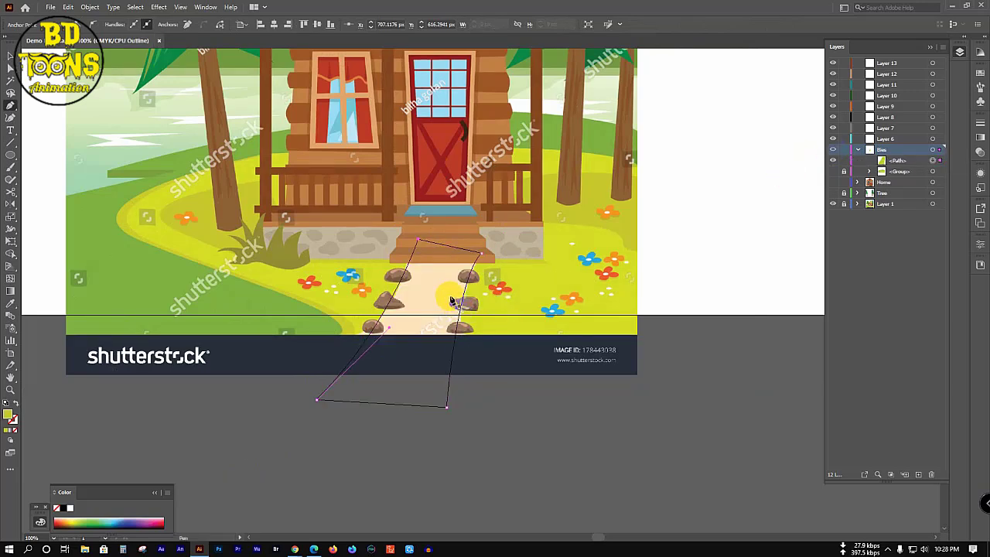
left_click(437, 278)
key("v")
left_click(707, 283)
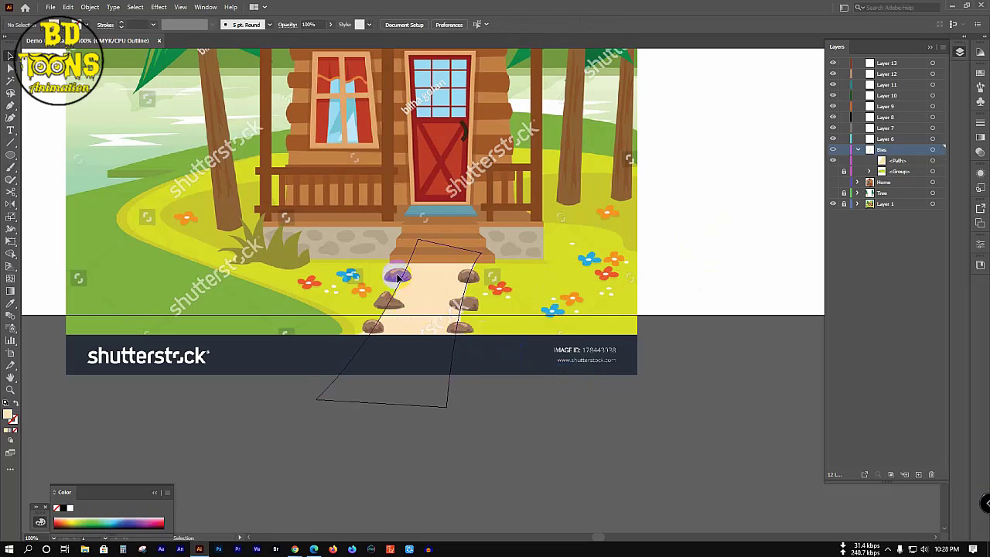
Step: Lock the walkway path and its group, and hide the path outline
left_click(855, 159)
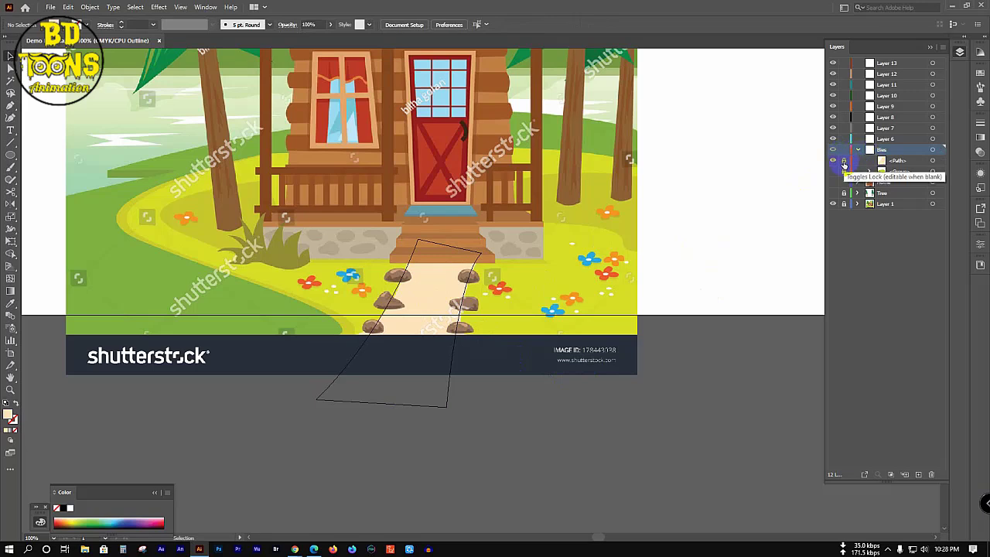
left_click(844, 161)
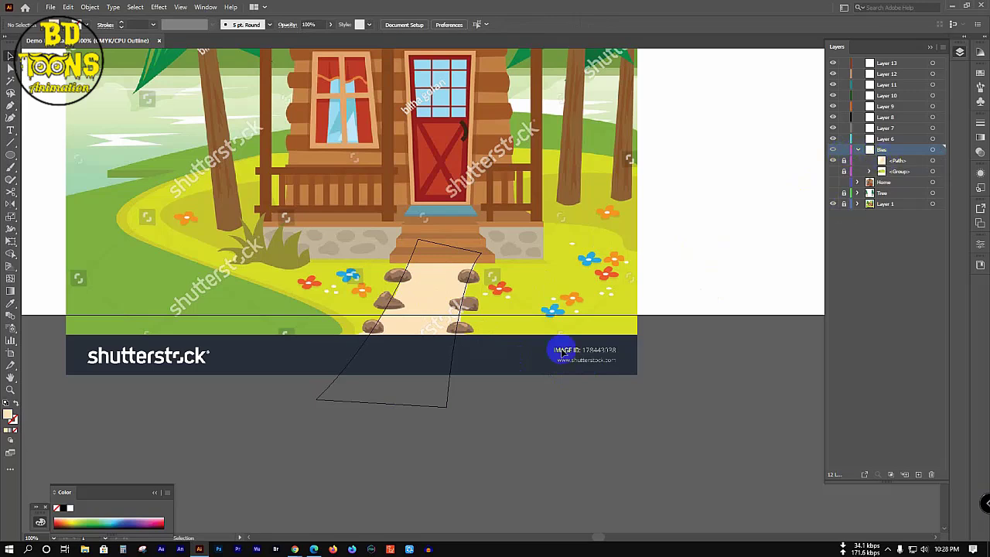
left_click(833, 162)
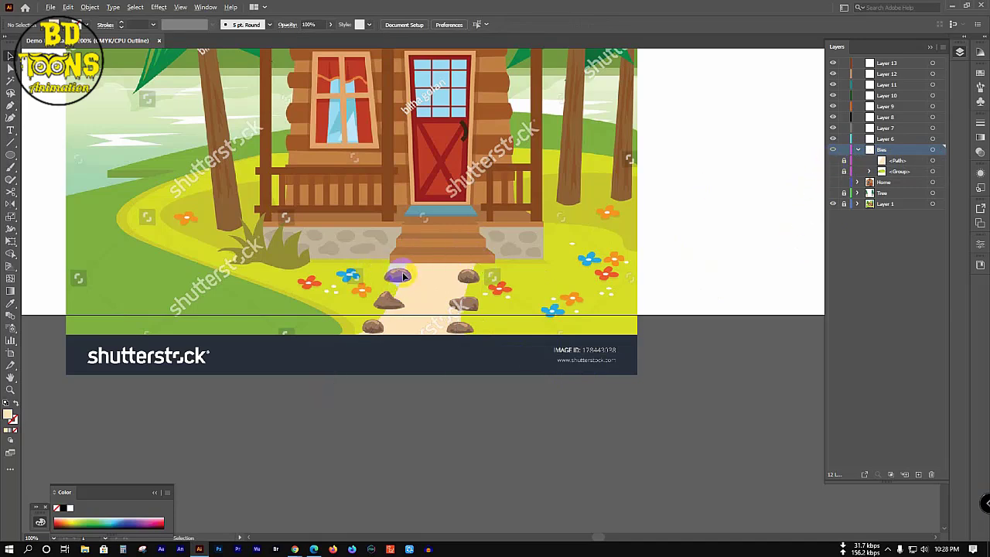
Step: Zoom in on the upper-left walkway stone and trace its curved outline as a closed path
scroll(403, 276, "up", 3)
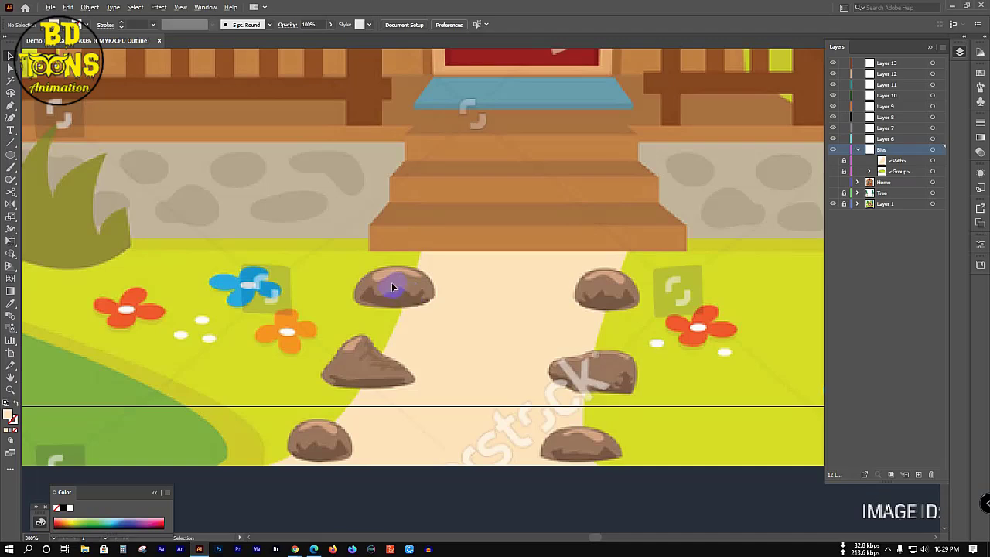
scroll(394, 285, "up", 2)
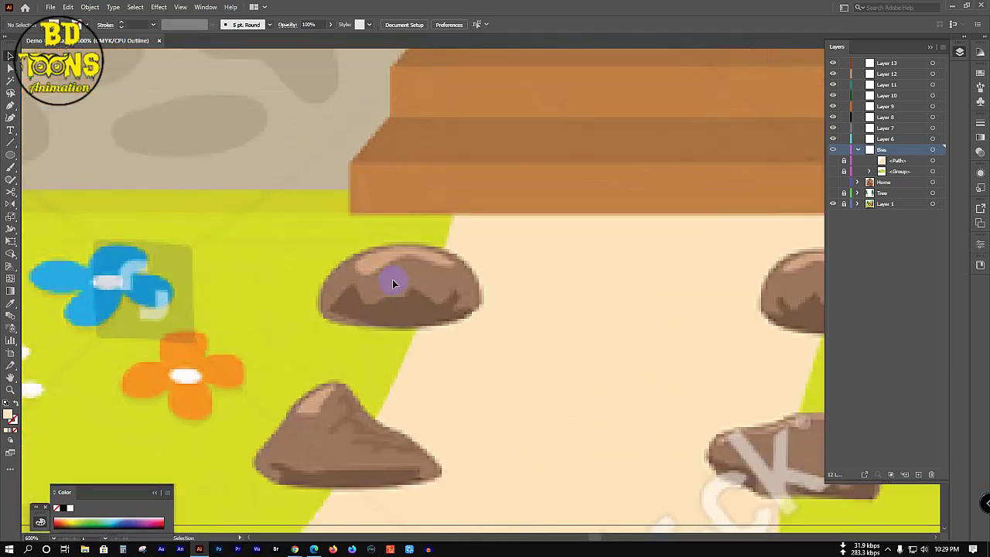
key("p")
left_click(338, 263)
left_click_drag(352, 331, 419, 338)
left_click(354, 325)
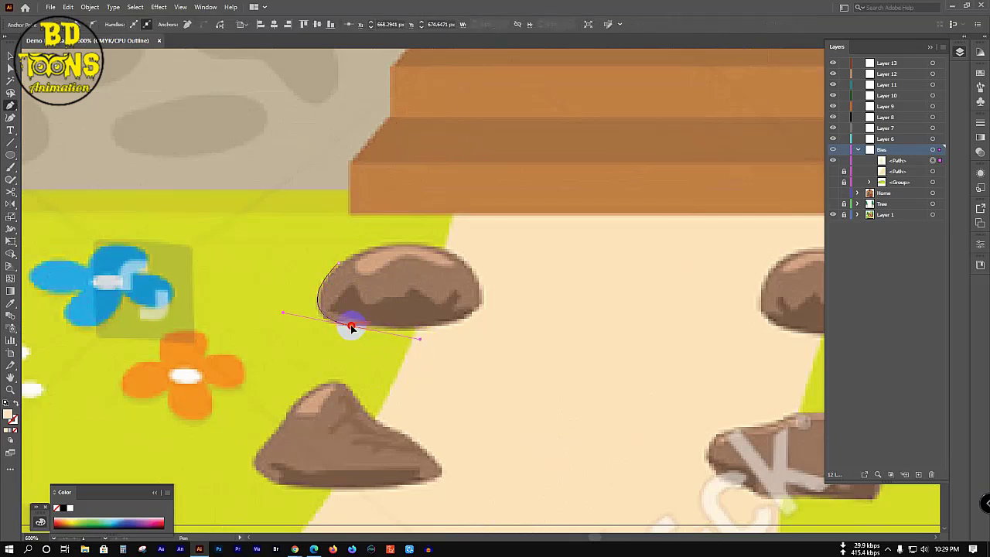
left_click(470, 310)
left_click_drag(472, 312, 499, 275)
left_click_drag(413, 244, 320, 230)
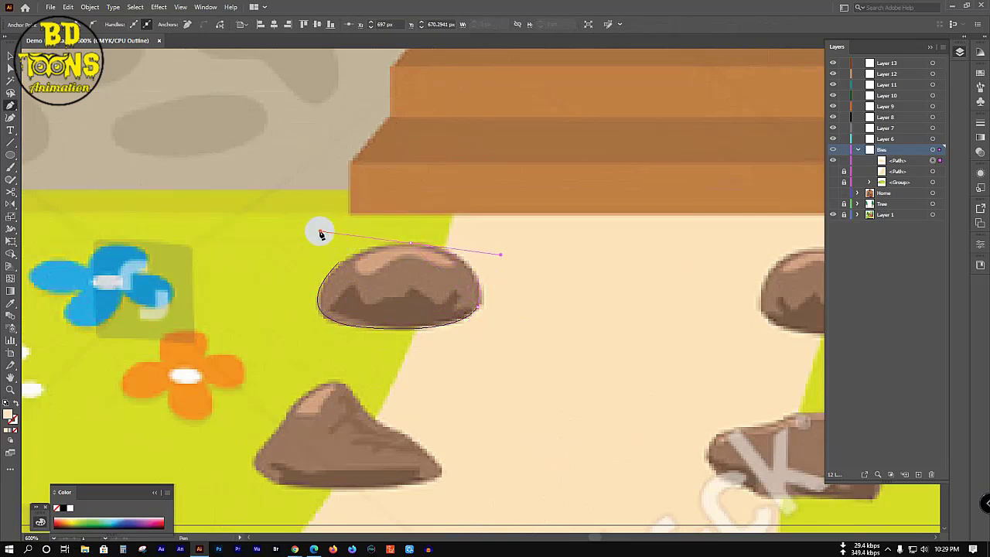
left_click(411, 244)
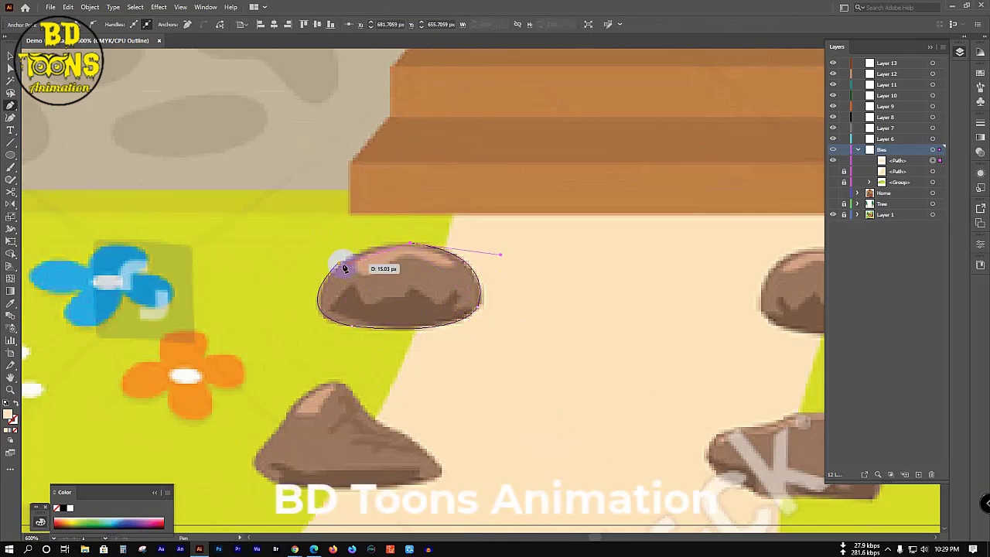
left_click_drag(339, 265, 318, 291)
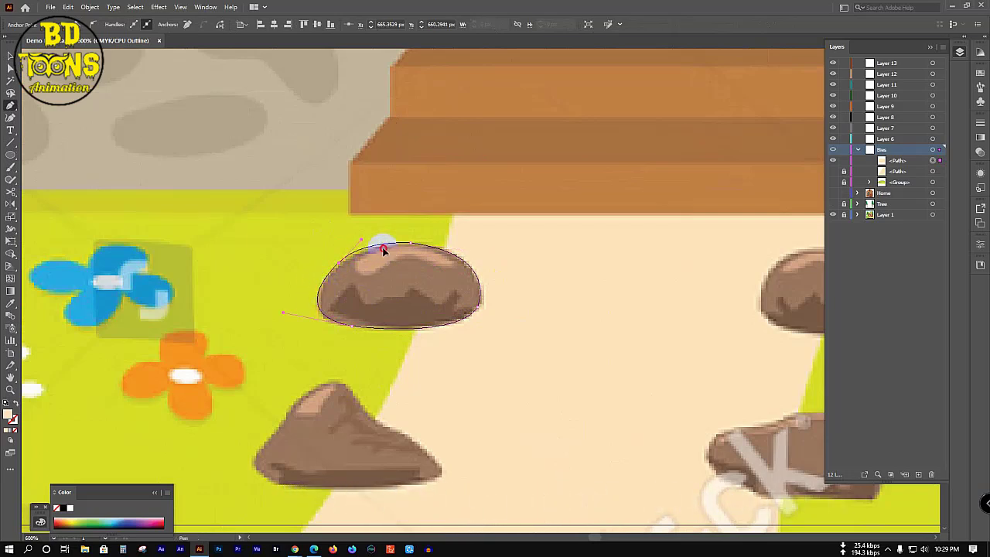
Step: Draw a closed highlight shape along the top of the stone
left_click_drag(383, 249, 423, 235)
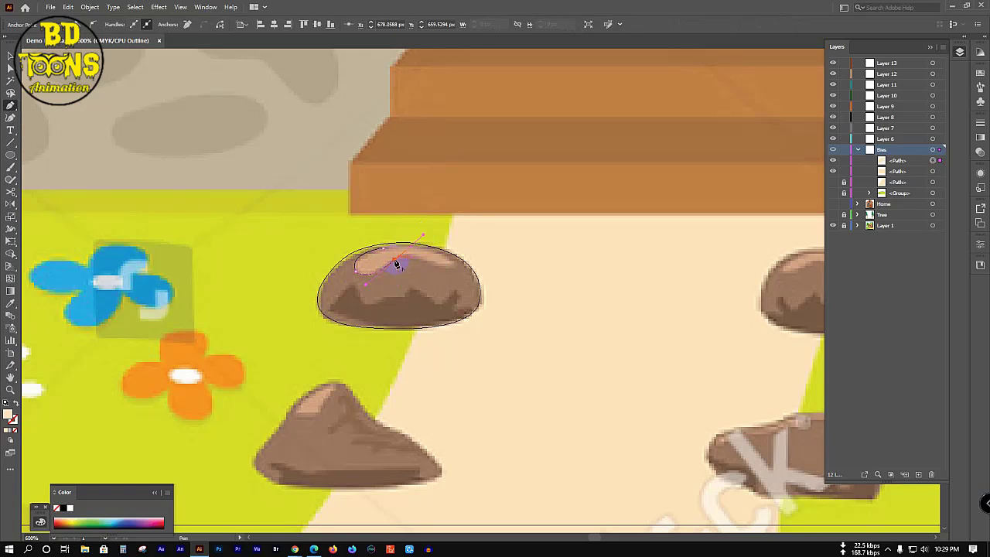
left_click(395, 262)
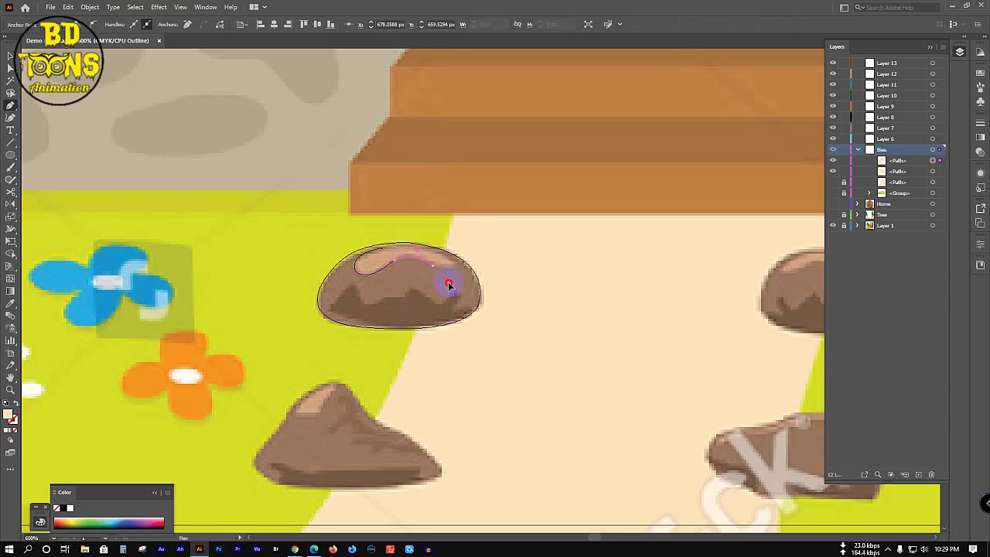
left_click_drag(441, 257, 405, 232)
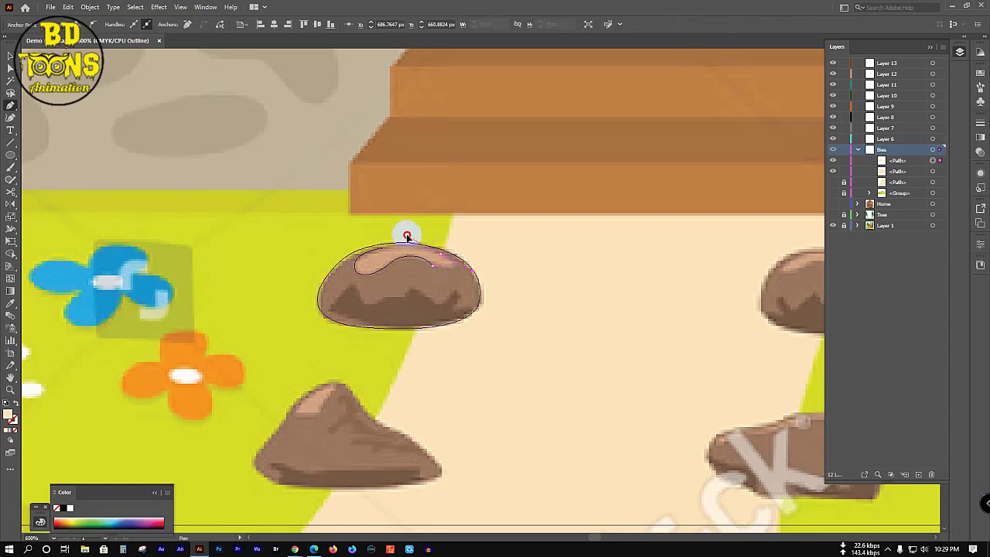
left_click(442, 258)
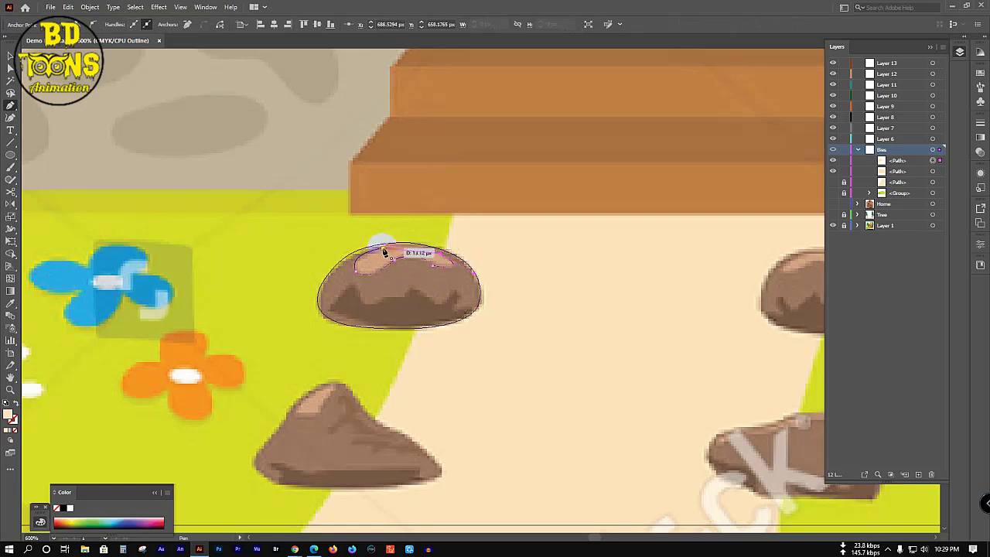
left_click(358, 255)
left_click(448, 305)
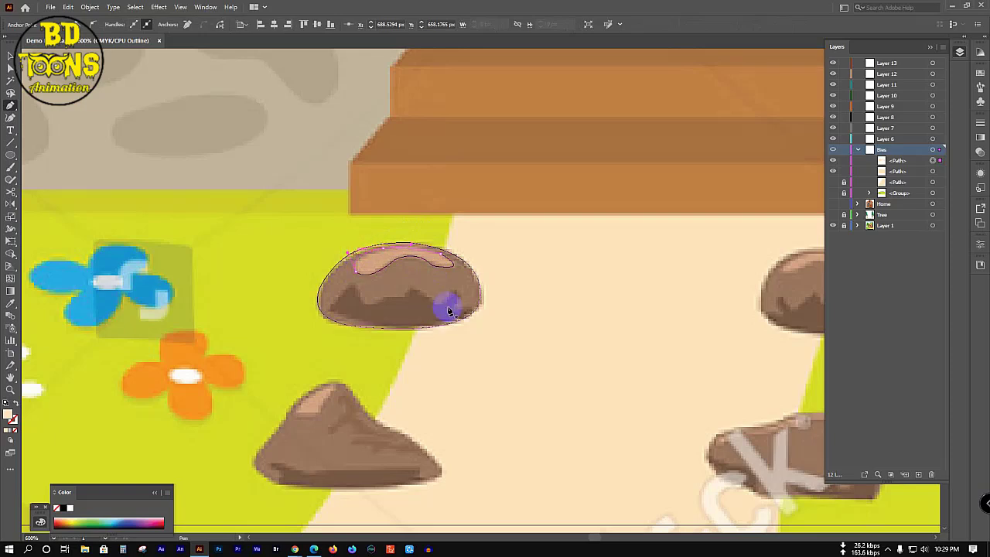
Step: Draw a closed shadow shape with a jagged top edge across the stone's lower part
left_click(333, 315)
mouse_move(325, 309)
left_mouse_down()
mouse_move(348, 283)
mouse_move(363, 304)
mouse_move(406, 300)
mouse_move(413, 287)
mouse_move(462, 327)
mouse_move(435, 302)
mouse_move(455, 294)
mouse_move(469, 263)
mouse_move(456, 294)
left_mouse_up()
left_click(446, 310)
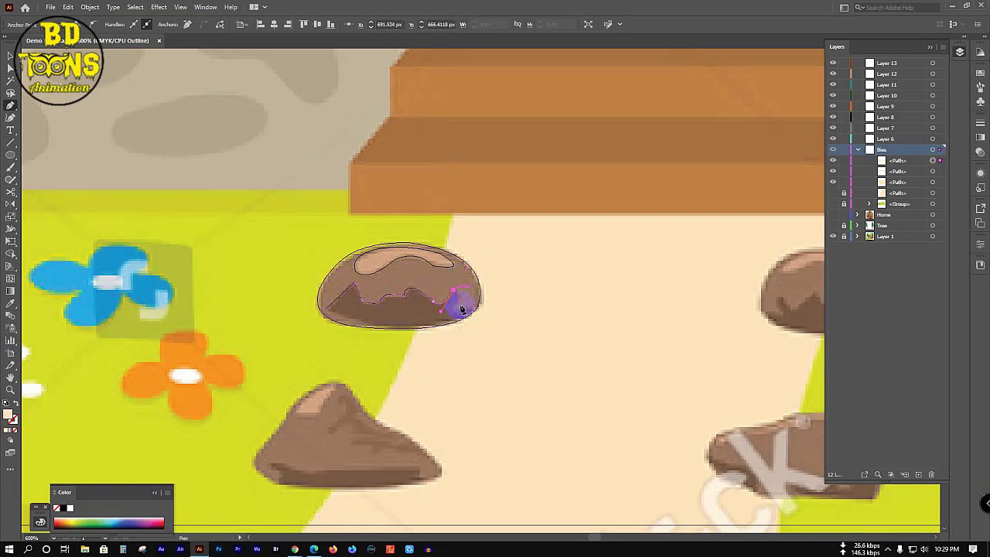
left_click(448, 316)
left_click(453, 307)
left_click_drag(326, 310, 266, 274)
Step: Fill the stone's highlight and outer outline with colours sampled from the reference stone
key("v")
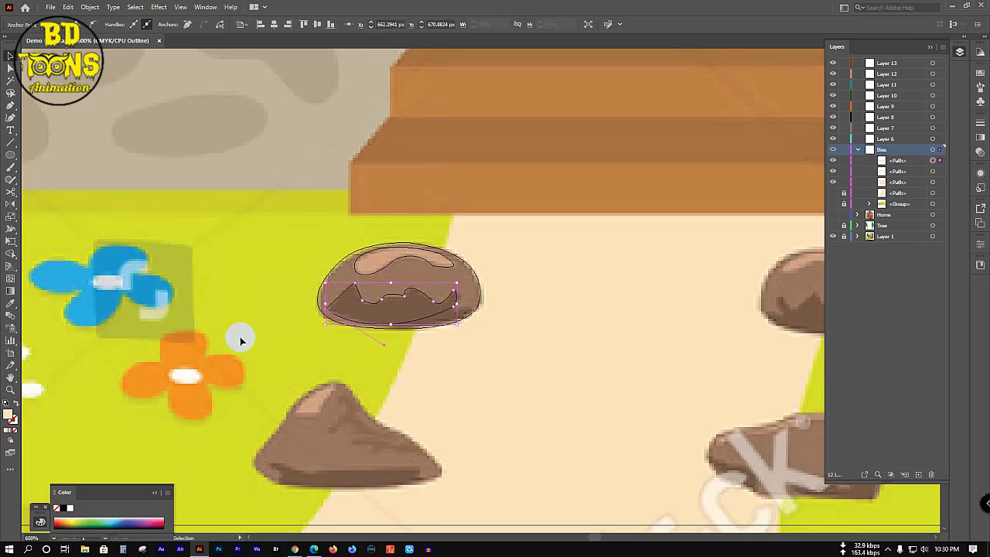
left_click(414, 263)
left_click(413, 263)
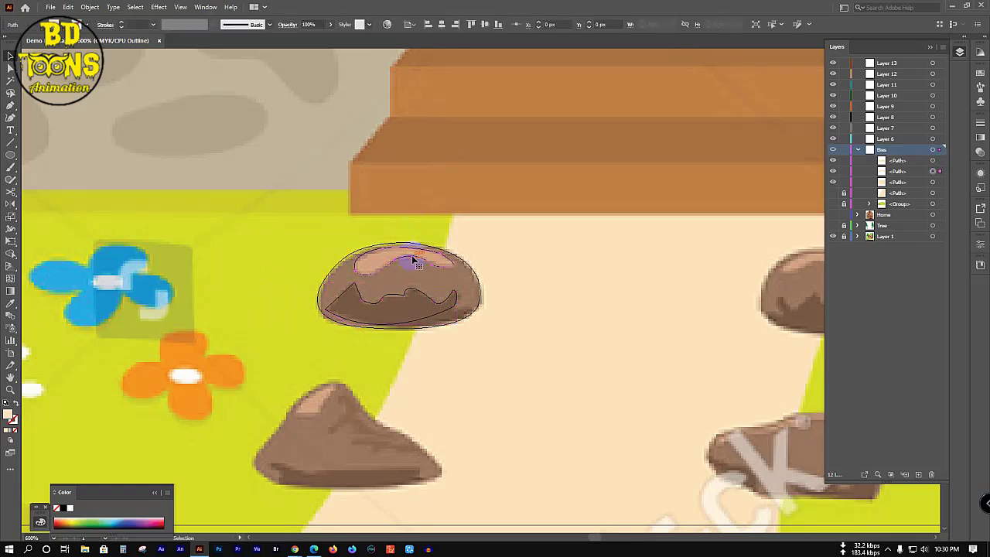
key("i")
key("v")
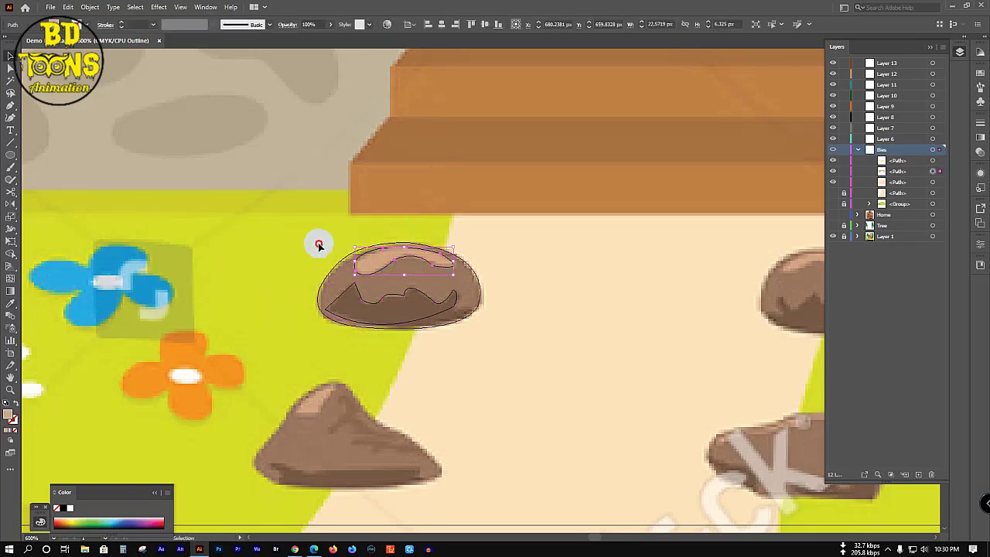
left_click(333, 263)
left_click(336, 266)
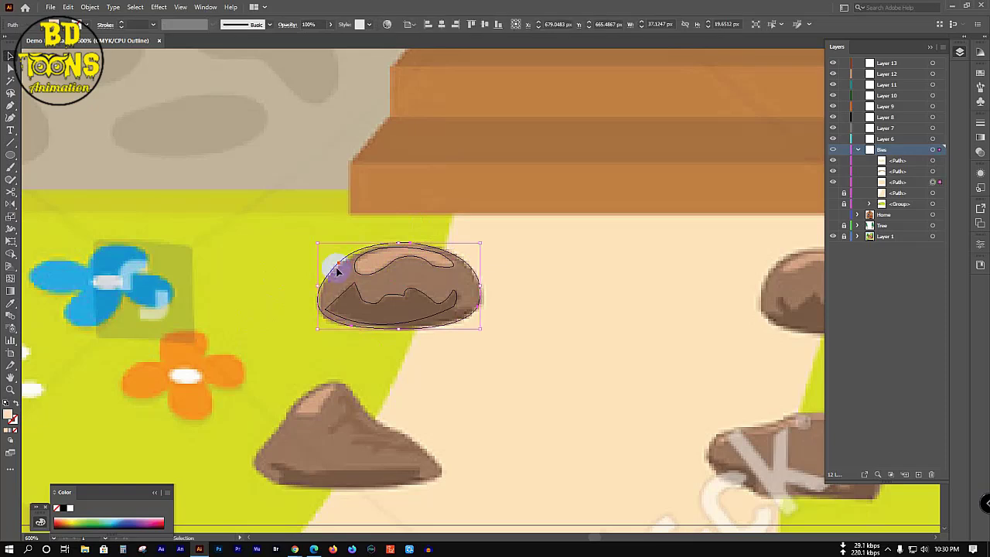
key("i")
left_click(350, 269)
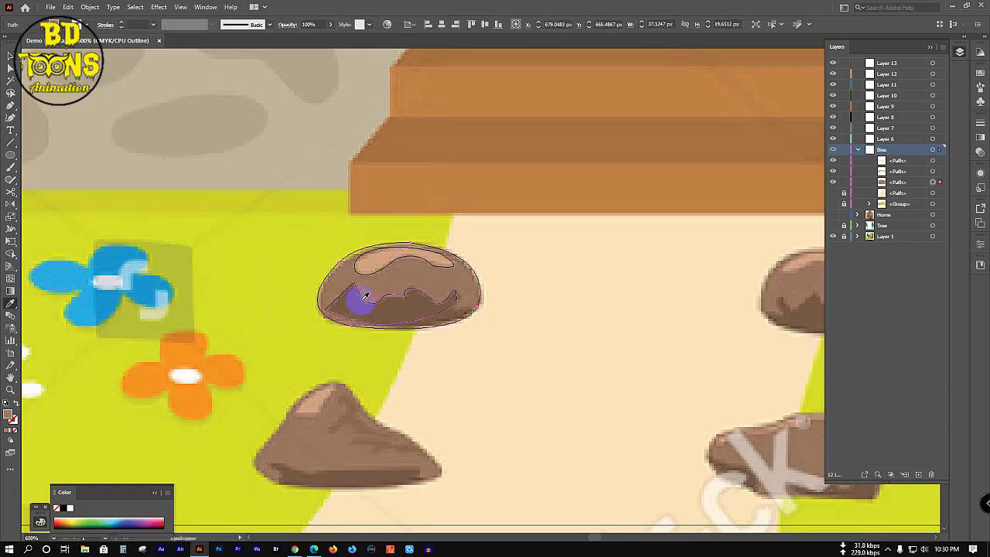
key("v")
Step: Reshape the shadow's edge with the Curvature tool and give it the reference's dark brown
left_click(347, 294)
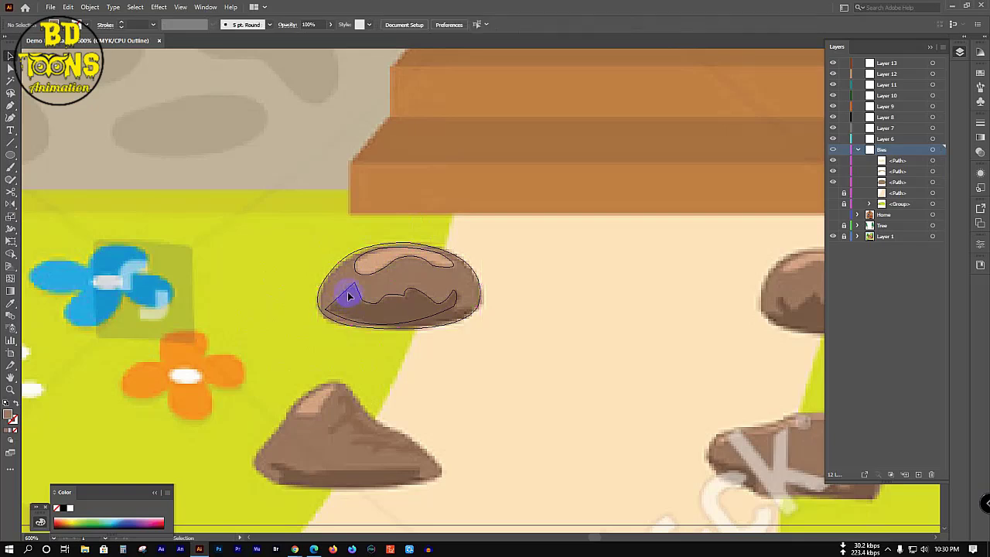
left_click(347, 294)
key("shift+grave")
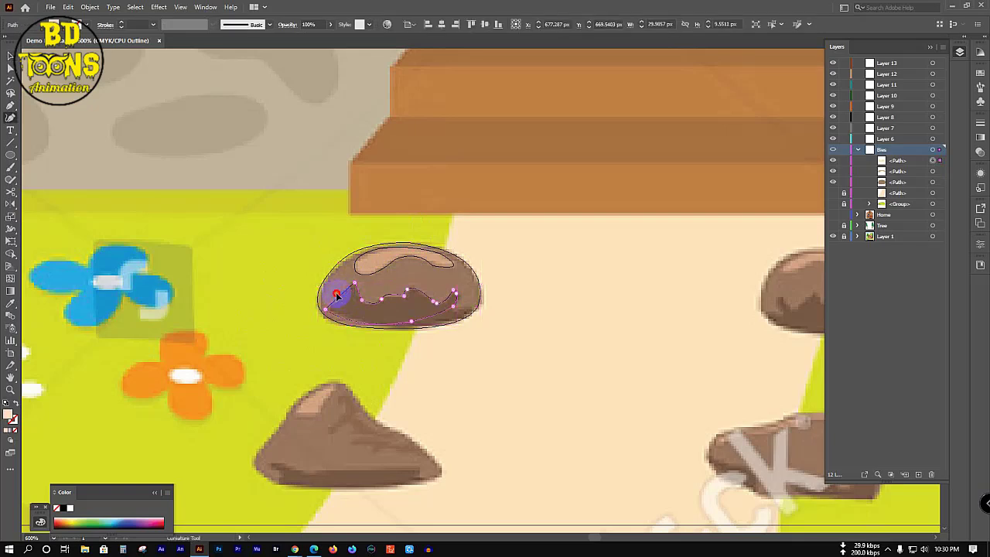
left_click(337, 294)
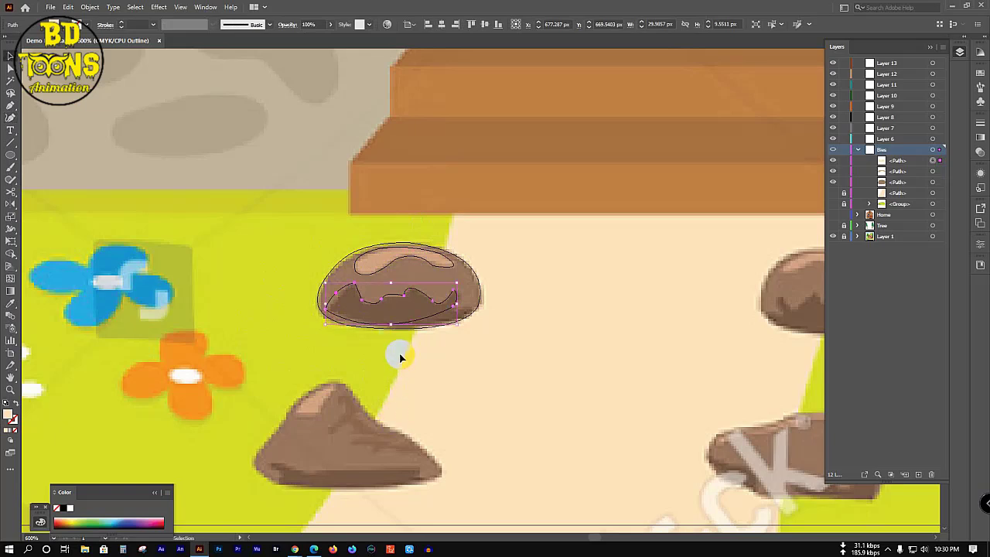
key("i")
left_click(402, 309)
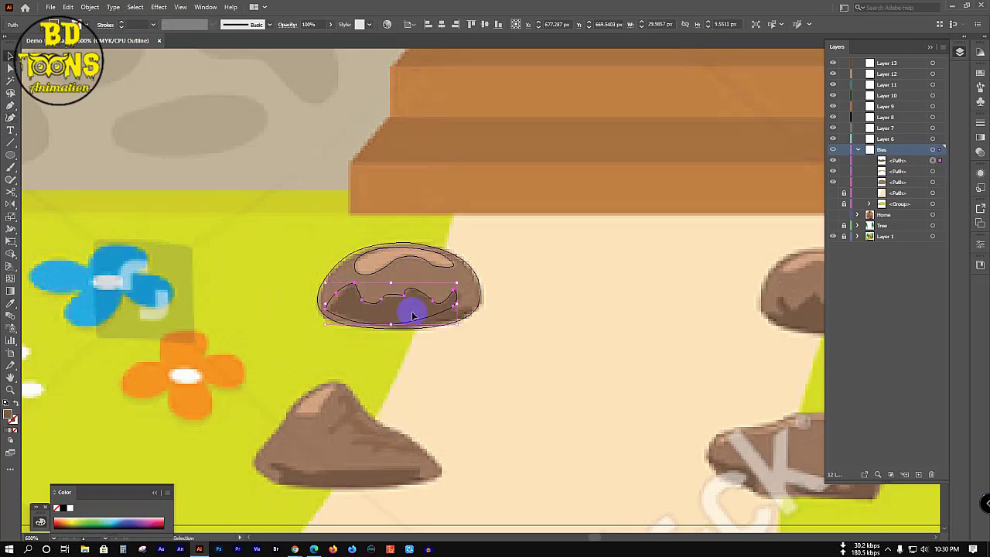
key("v")
Step: Show the stone layer in preview, then select the stone's three shapes and group them
key("ctrl+shift+a")
left_click(833, 150, "ctrl")
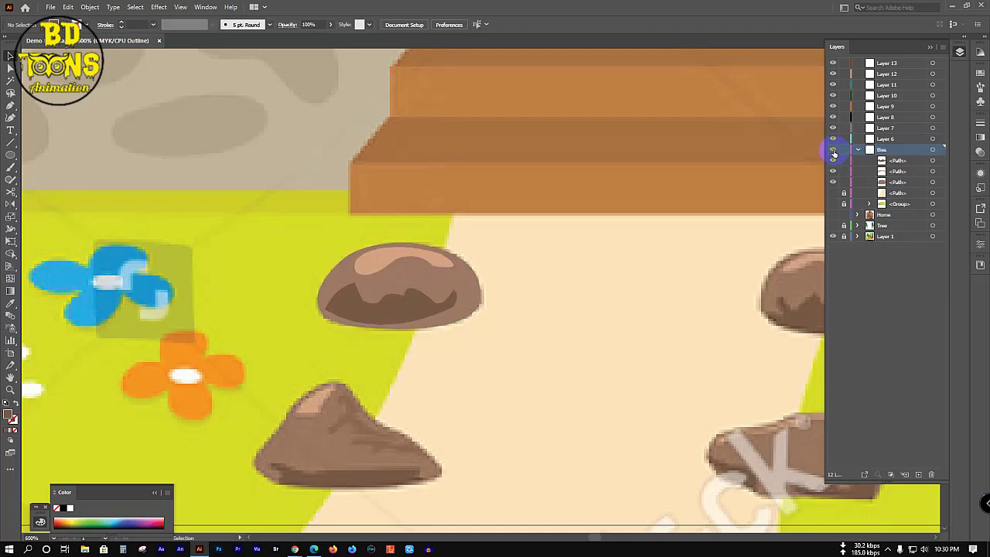
left_click_drag(296, 230, 514, 377)
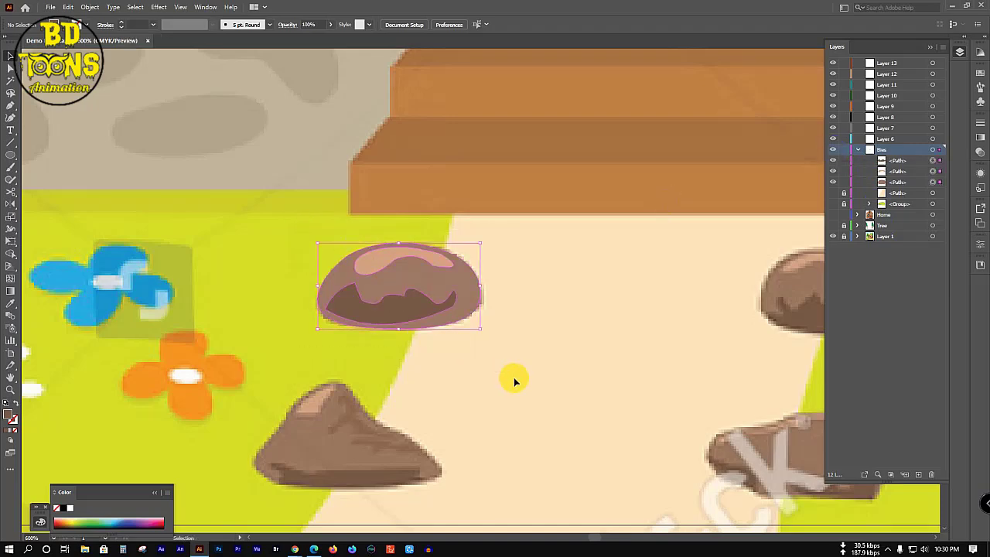
key("ctrl+g")
scroll(464, 340, "down", 2)
Step: Alt-drag copies of the grouped stone onto the remaining walkway stones
scroll(452, 340, "down", 2)
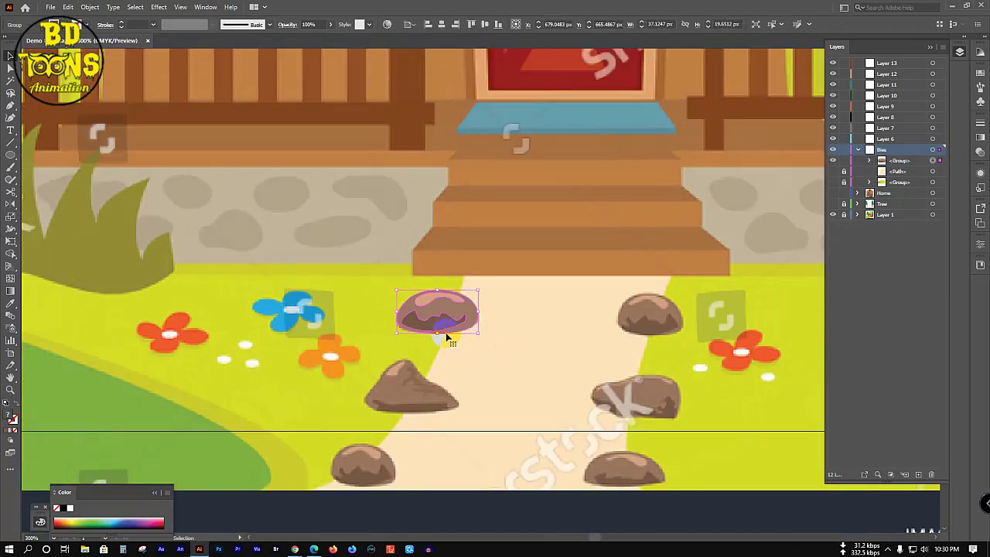
left_click_drag(438, 308, 647, 310)
scroll(621, 331, "down", 3)
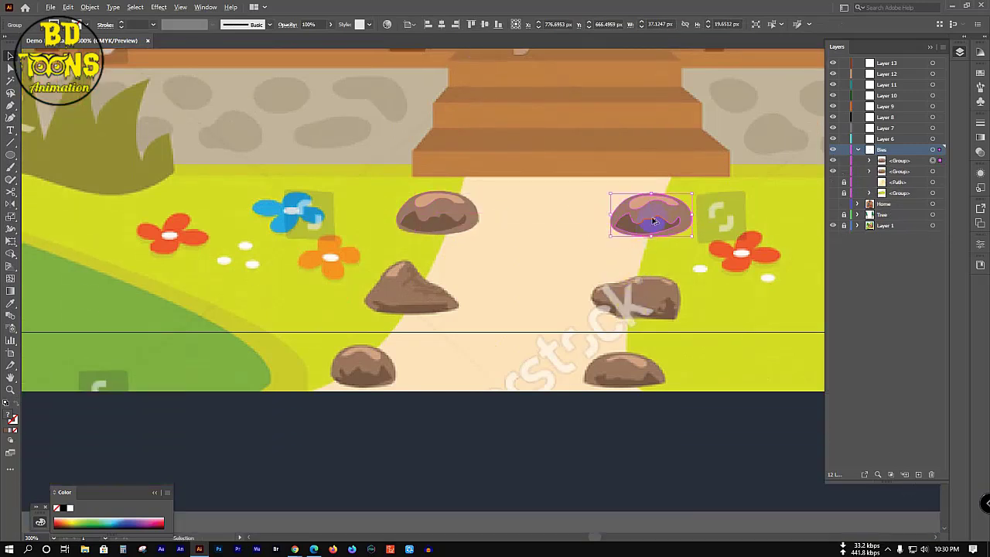
left_click_drag(655, 211, 406, 292)
Step: Group all six traced stones together and unlock the lower group in the Layers panel
left_click_drag(315, 395, 670, 504)
left_click_drag(306, 171, 711, 541)
key("ctrl+g")
key("v")
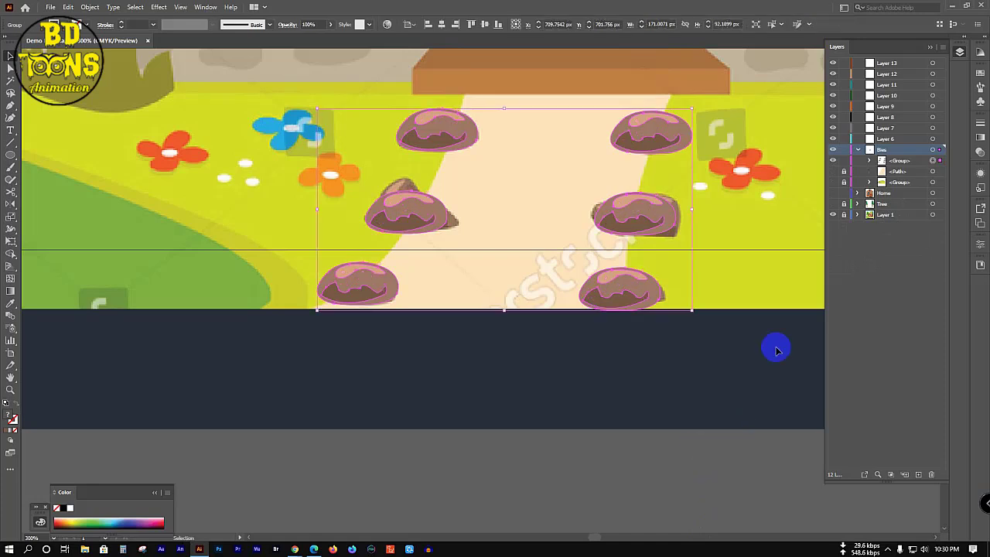
left_click(844, 182)
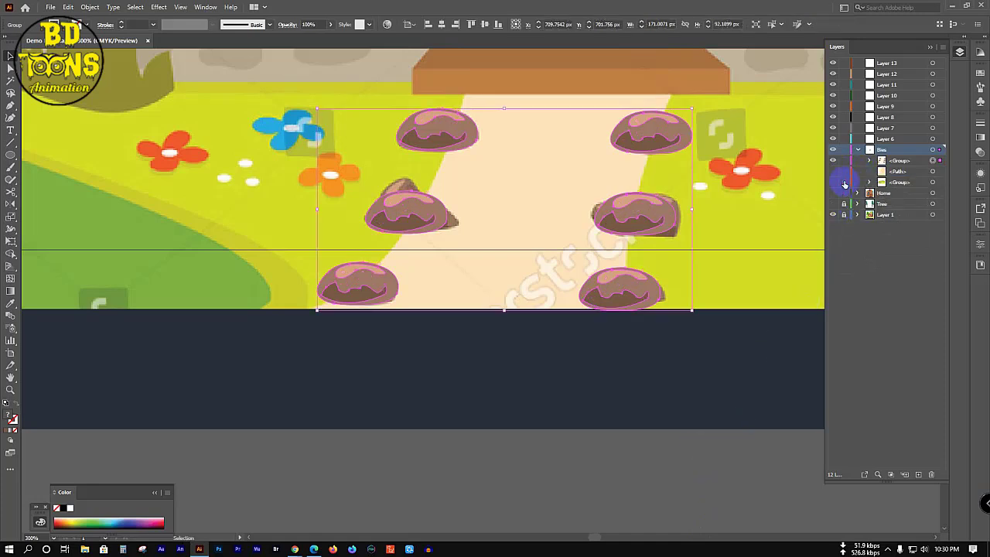
scroll(474, 259, "down", 3)
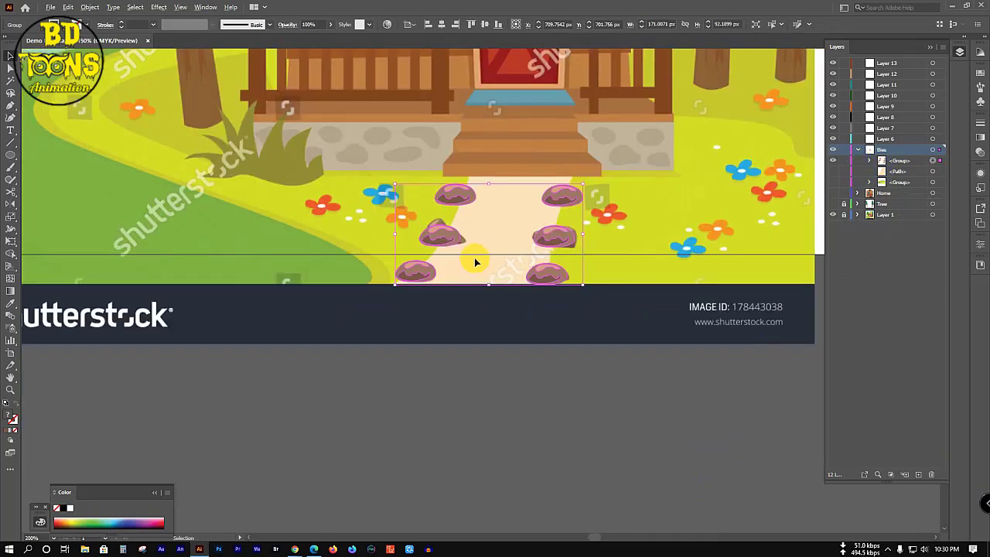
Step: Show the green hill artwork, select everything on the Bies layer, group it and collapse the layer
left_click(833, 182)
left_click(785, 144)
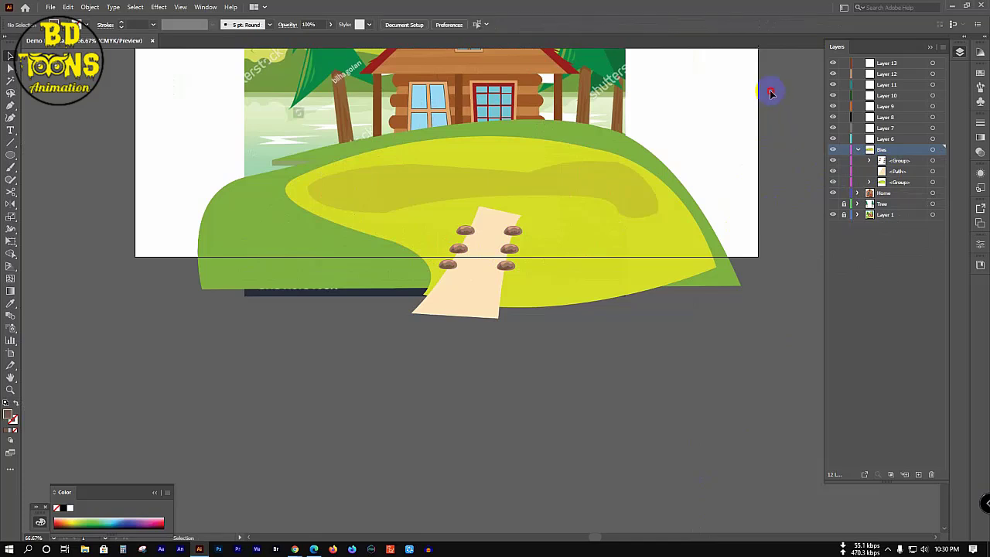
key("ctrl+a")
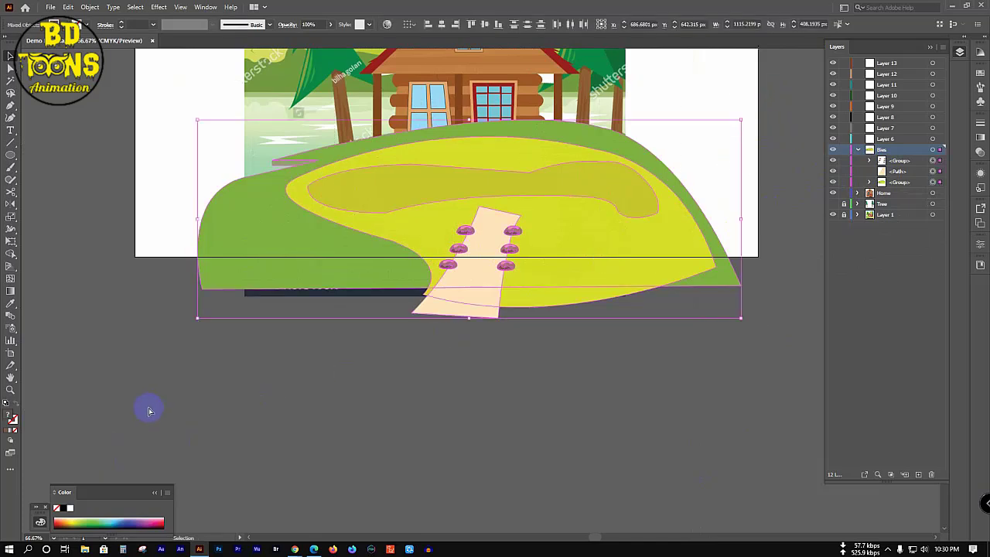
key("ctrl+g")
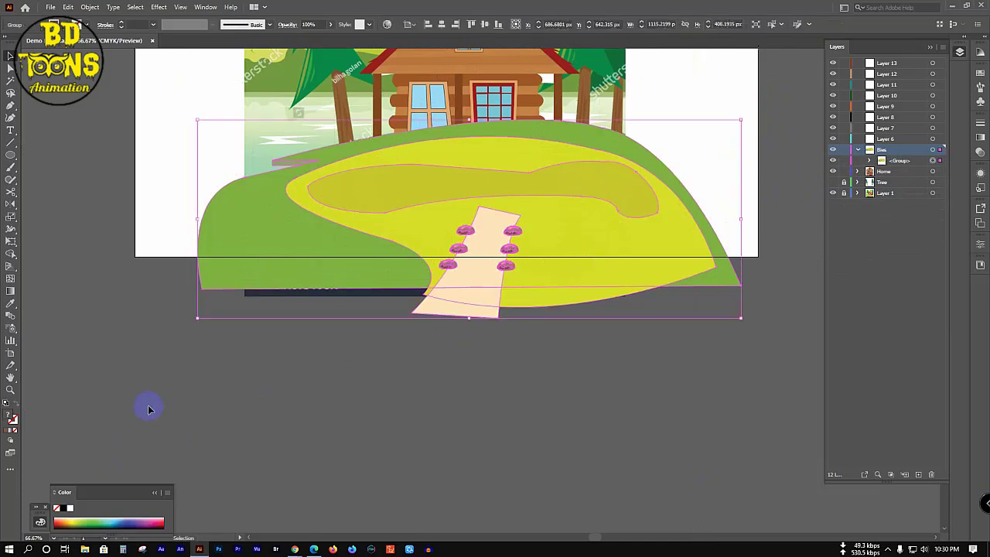
left_click(857, 149)
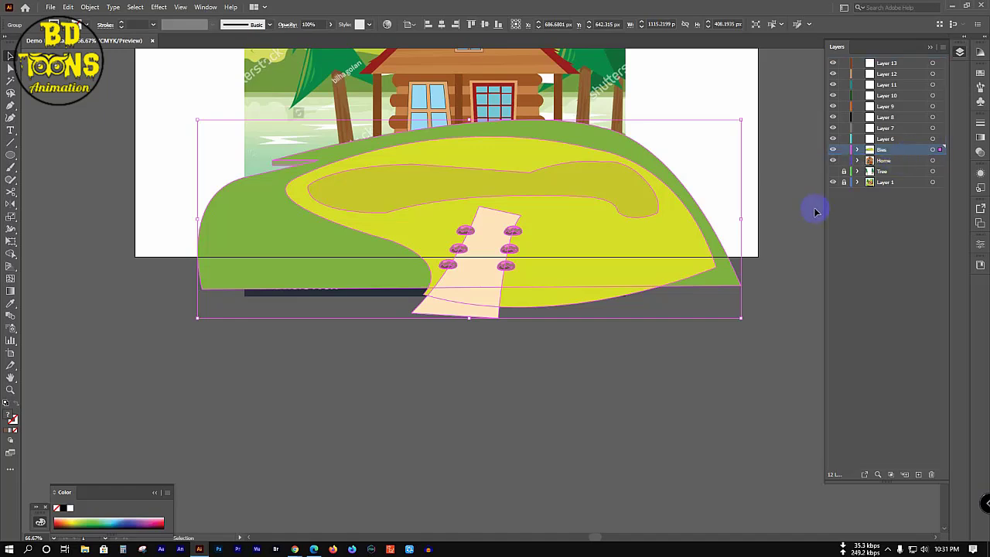
Step: Move the Bies hill layer beneath the Home and Tree layers, show the trees and lock Home
left_click(833, 183)
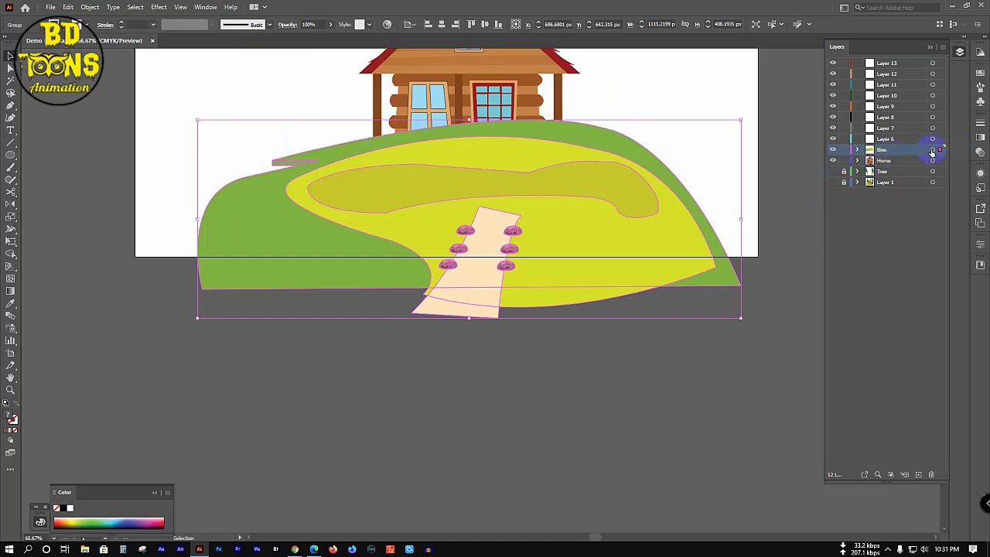
left_click_drag(913, 161, 911, 161)
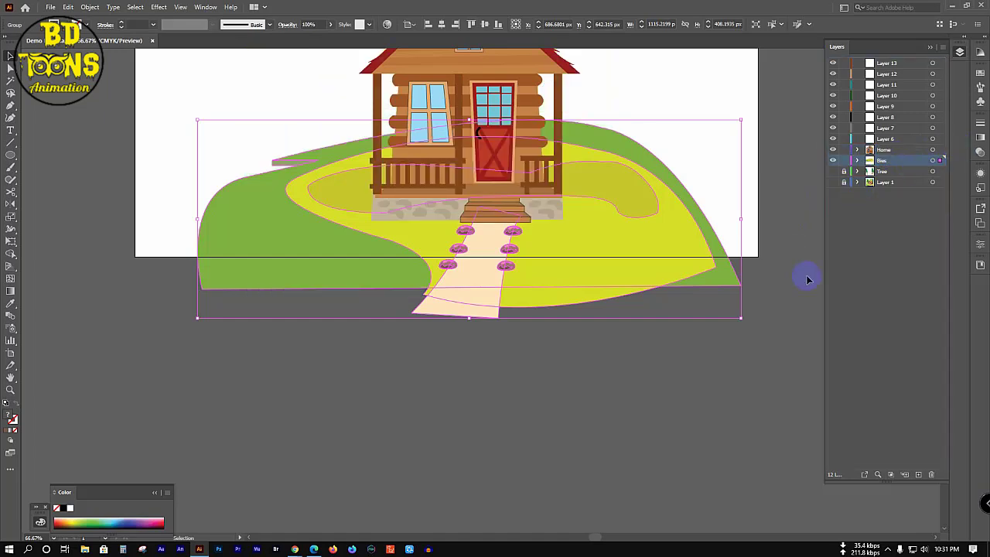
left_click(833, 171)
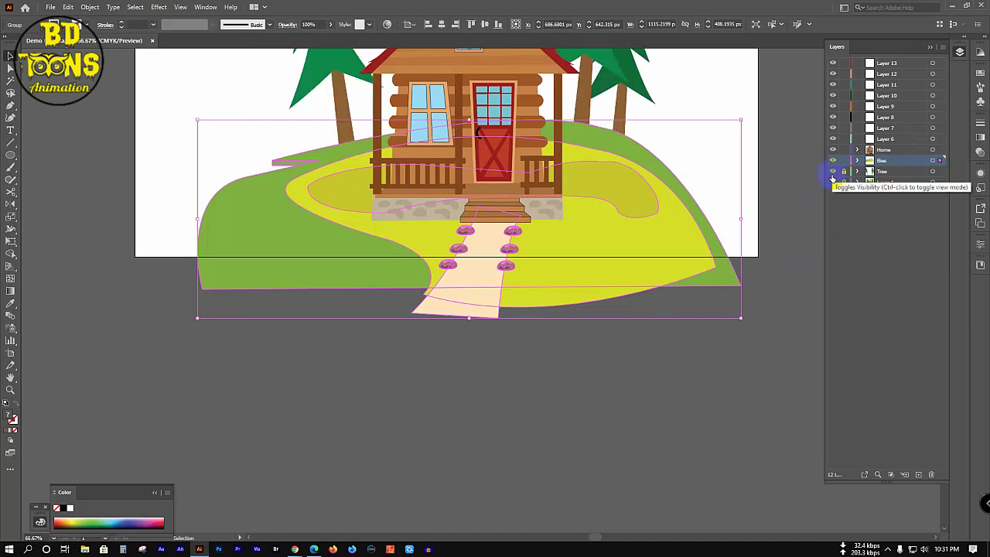
left_click(676, 399)
left_click(733, 160)
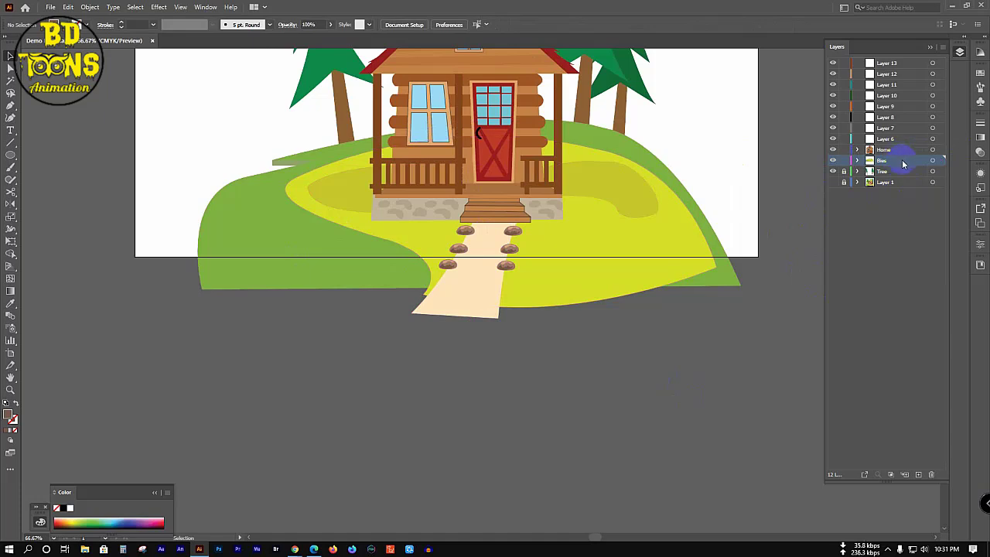
left_click_drag(902, 168, 902, 178)
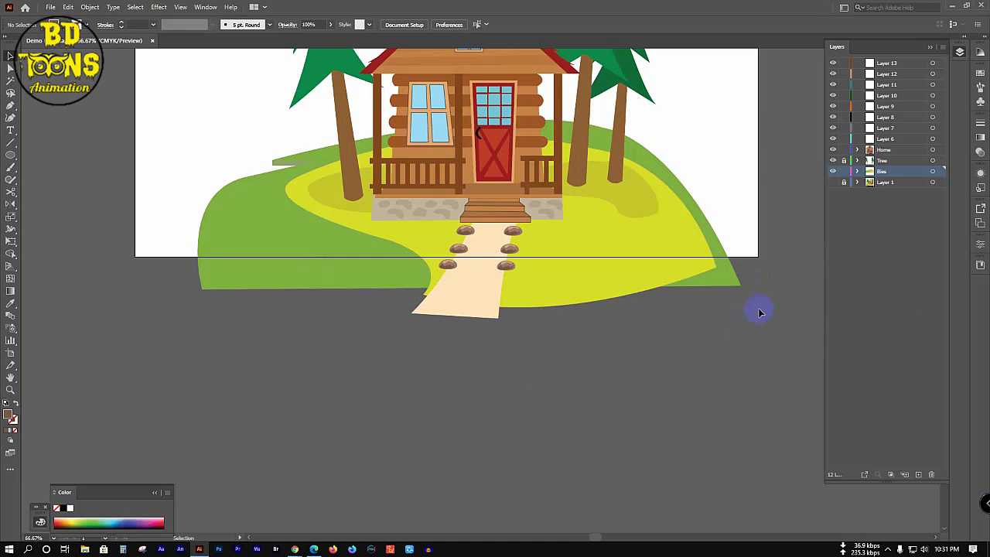
left_click(844, 149)
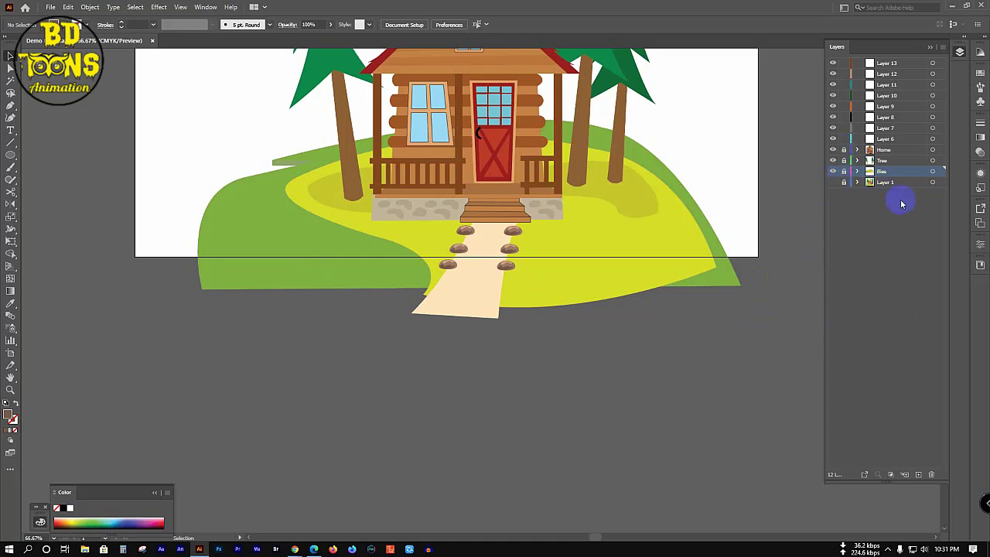
Step: Make Layer 6 active and hide the artwork layers so only the Layer 1 reference shows
scroll(386, 320, "down", 2)
left_click_drag(402, 246, 522, 328)
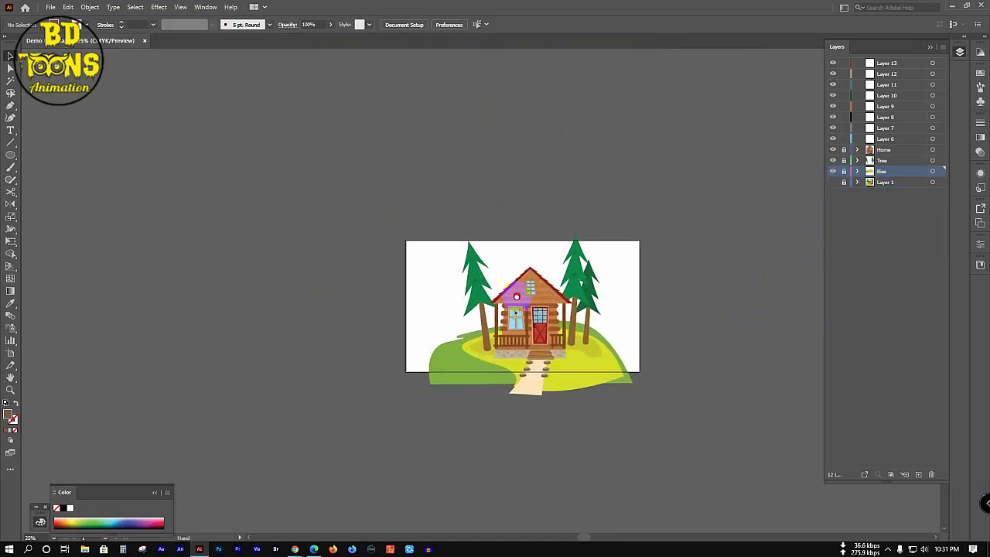
scroll(524, 309, "up", 2)
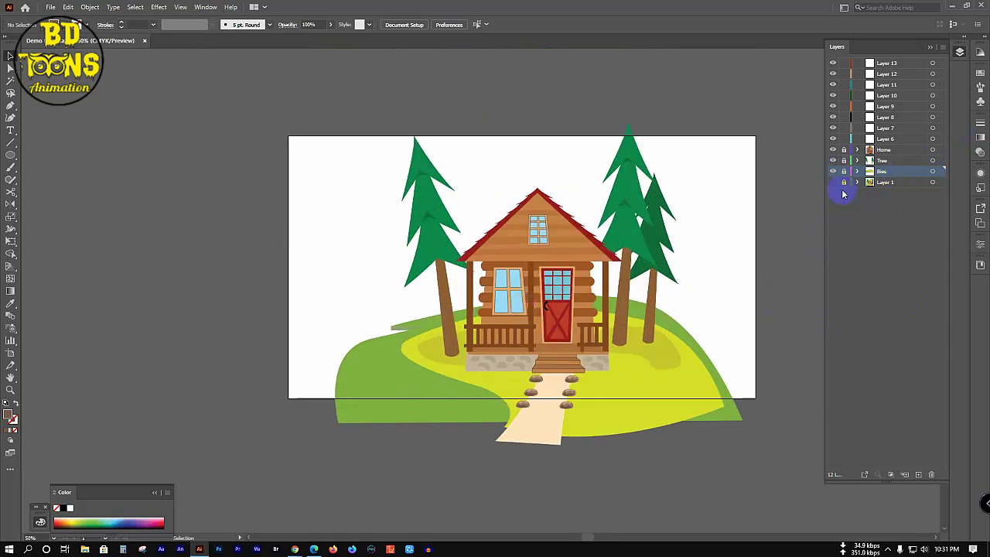
left_click(885, 139)
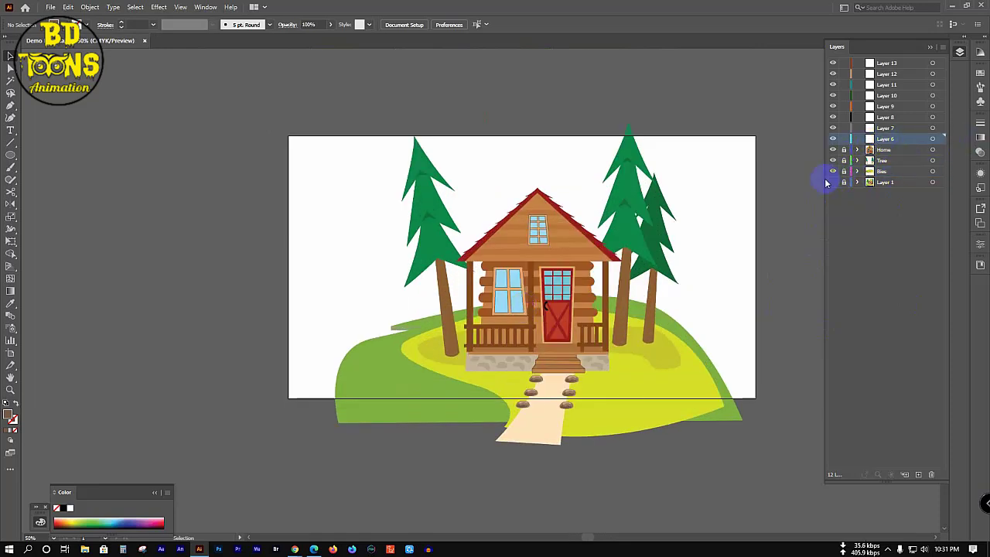
left_click(833, 180)
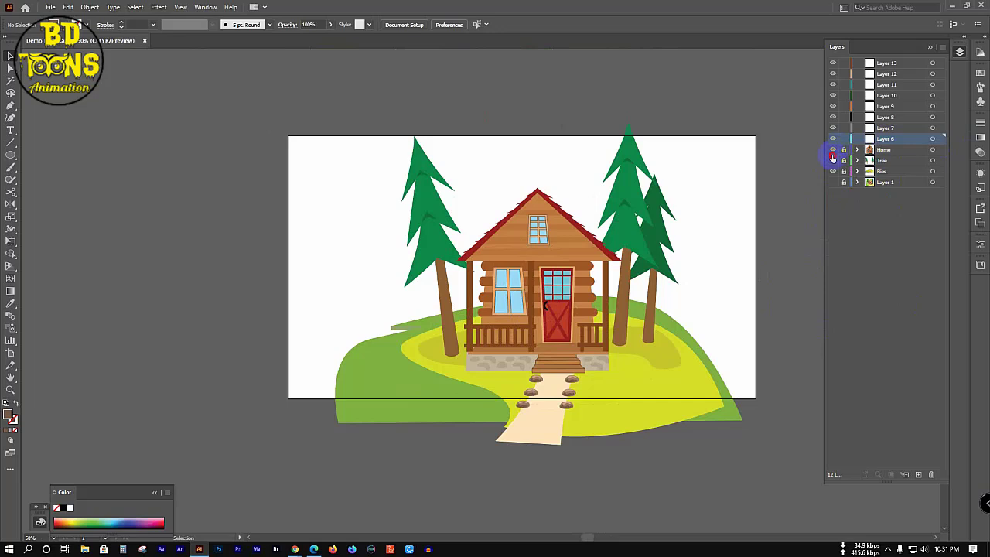
left_click_drag(833, 155, 832, 171)
left_click(833, 182)
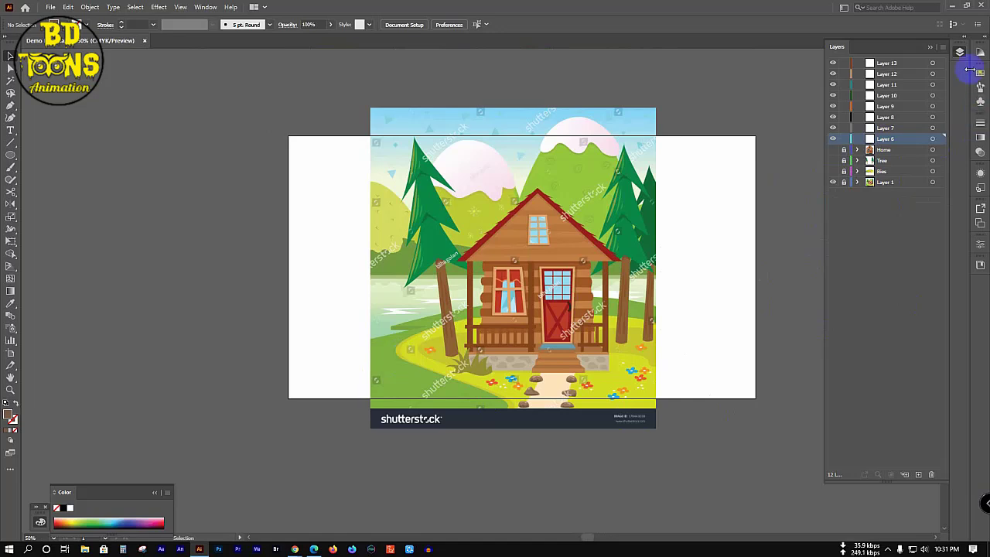
Step: Rename Layer 6 to River and draw a closed four-sided river shape across the scene
double_click(886, 139)
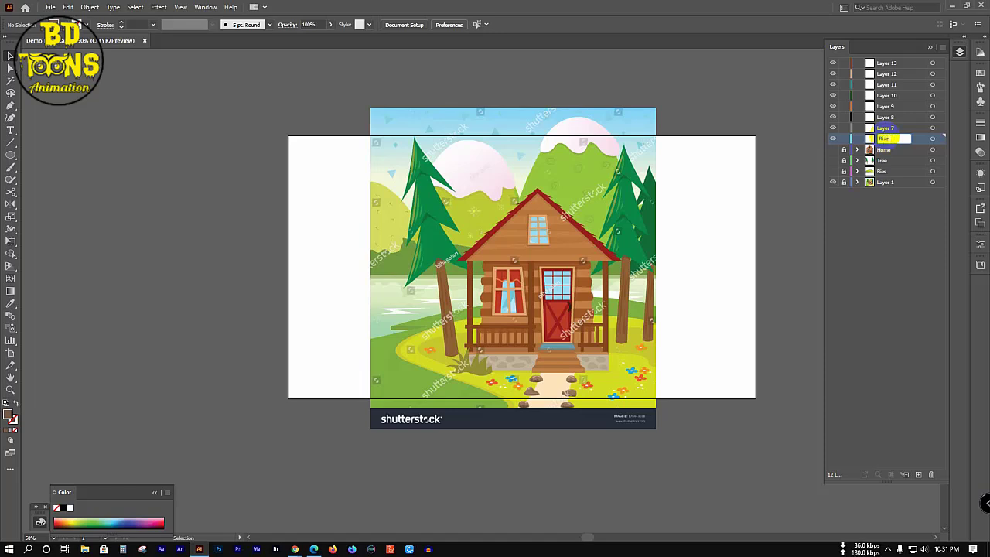
key("Return")
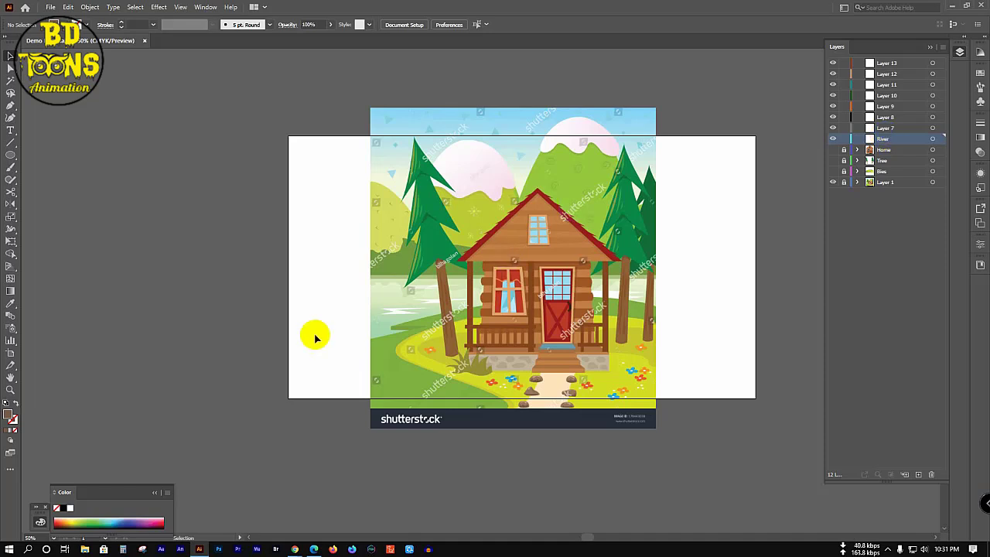
key("p")
left_click(354, 275)
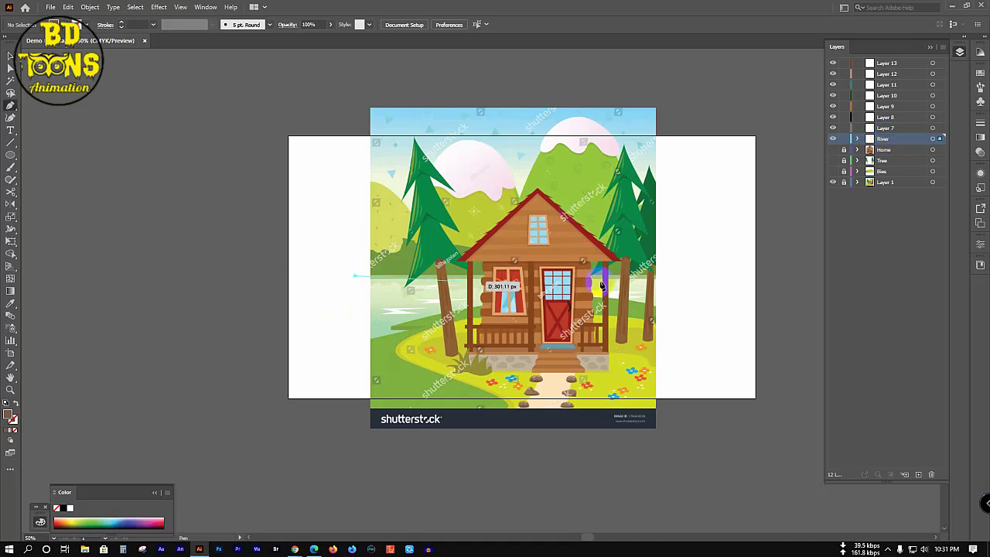
left_click(685, 277)
left_click(686, 359)
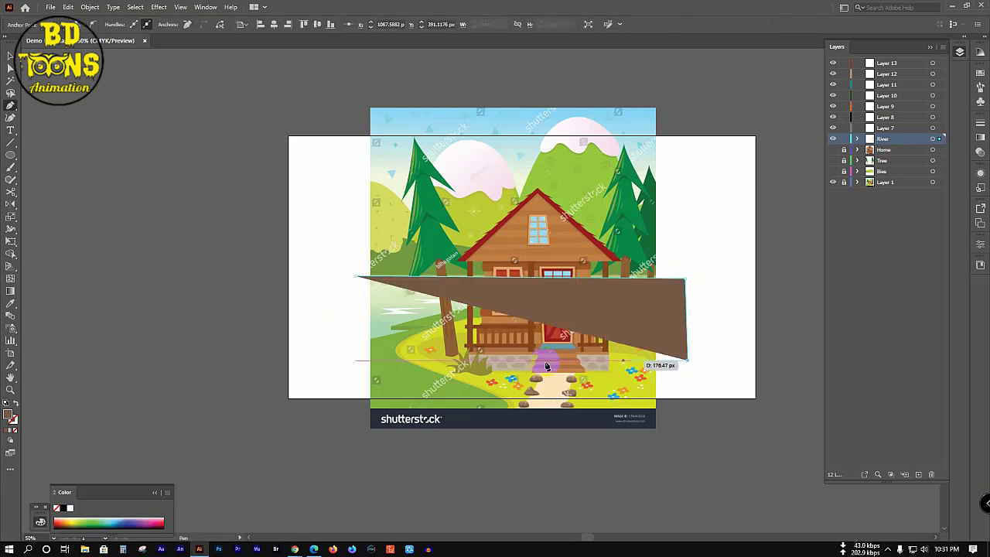
left_click(352, 358)
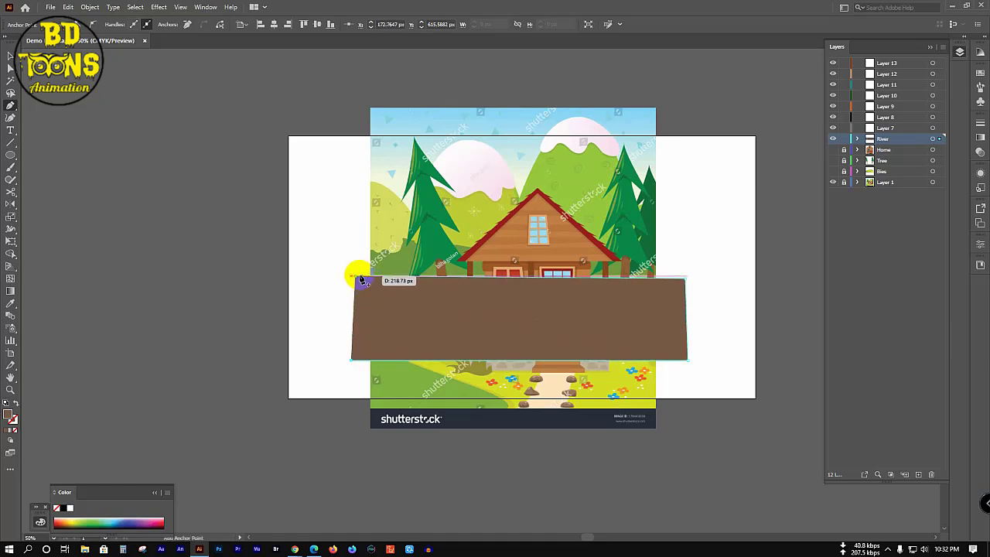
left_click(357, 280)
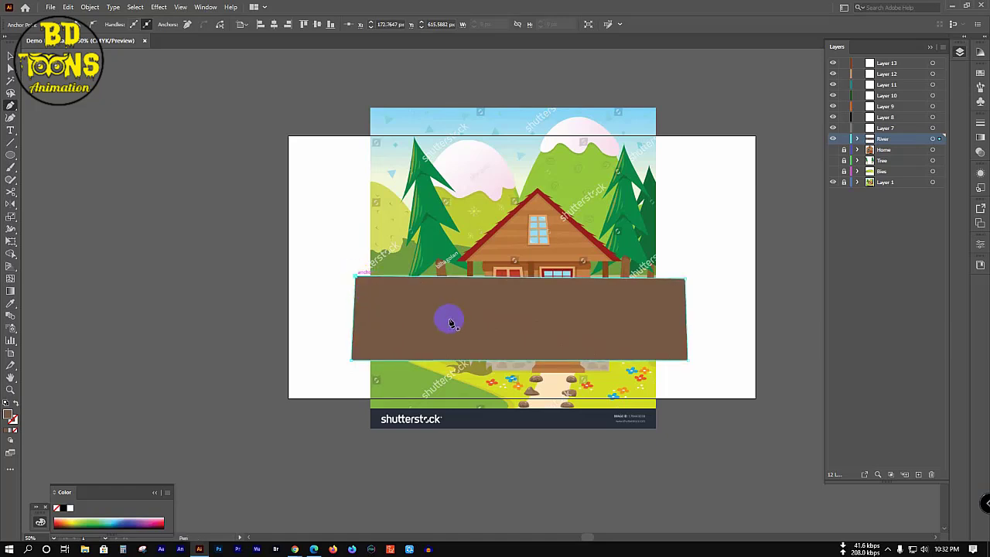
Step: Fill the river shape with the reference's pale water green, then show the cabin, trees and hill again
left_click(833, 140, "ctrl")
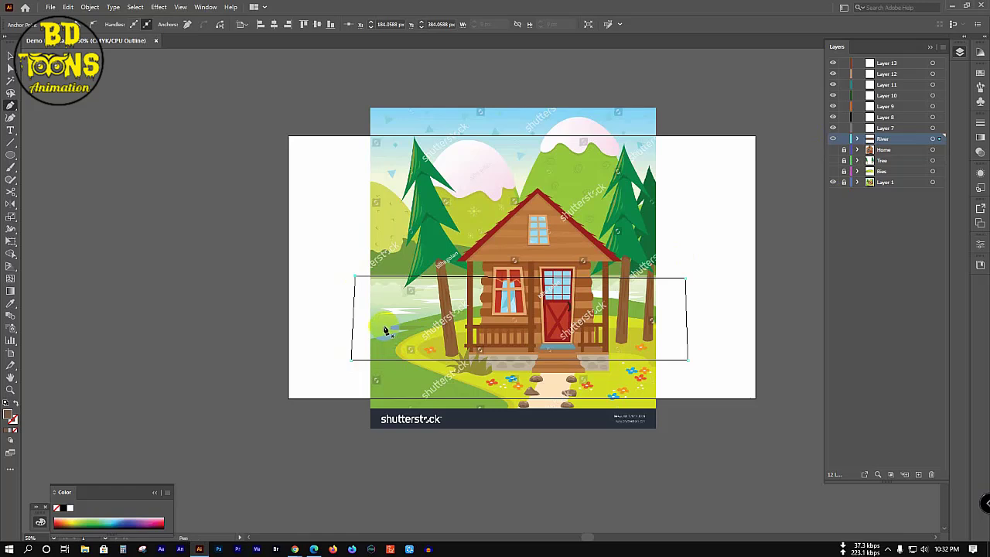
key("i")
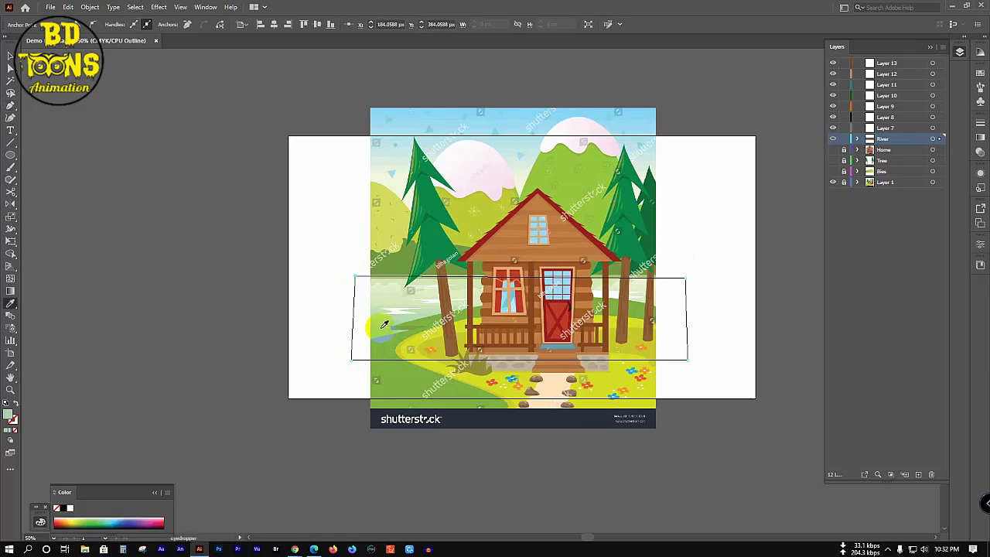
left_click(831, 139, "ctrl")
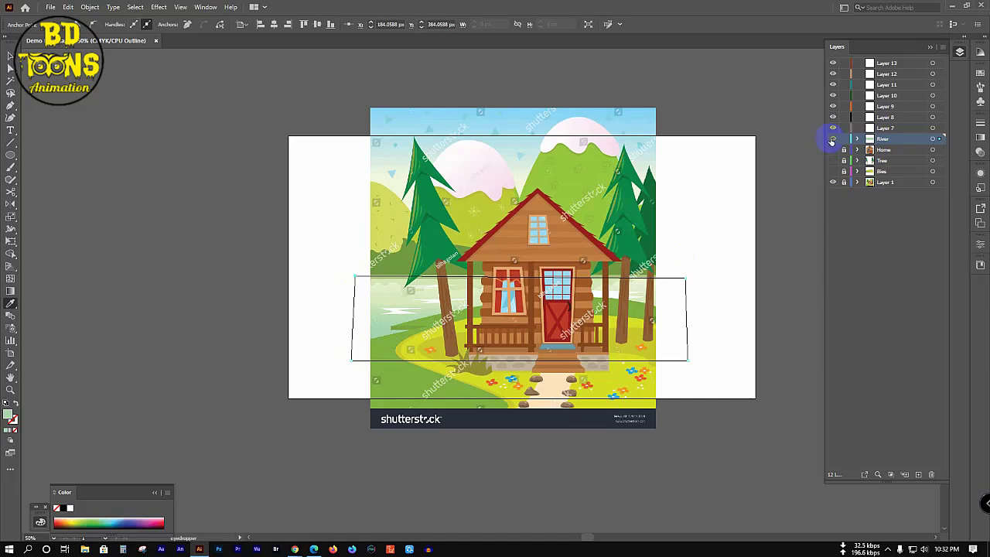
key("ctrl+y")
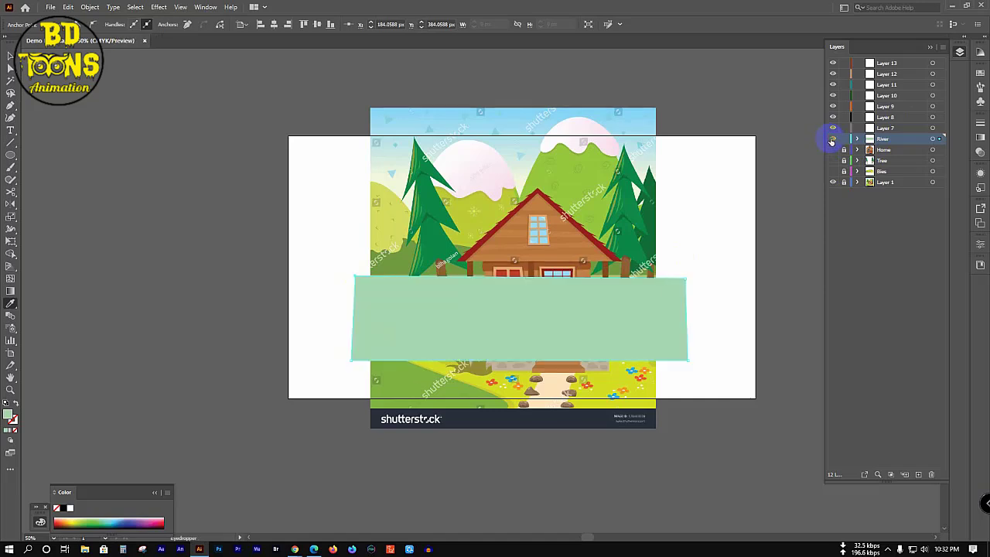
left_click(833, 182)
left_click(833, 152)
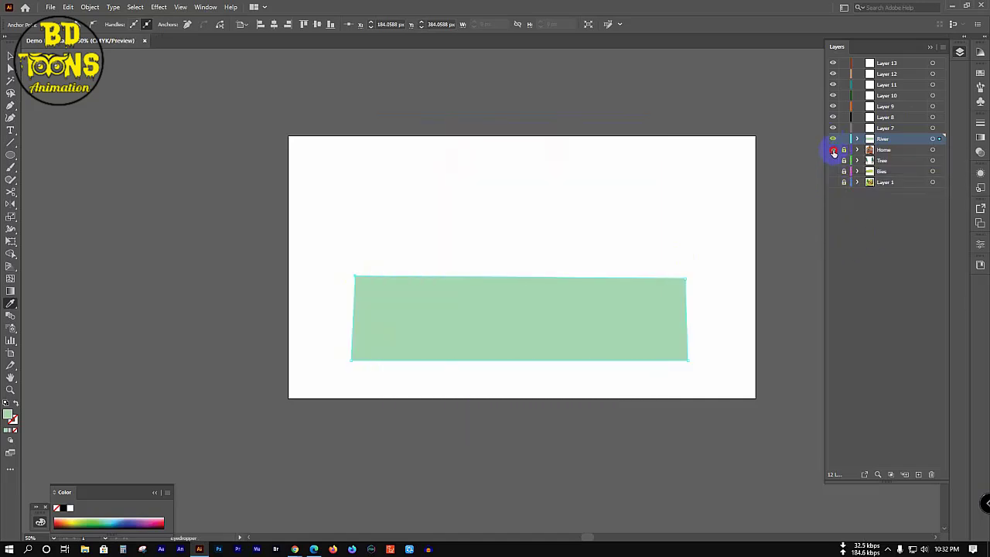
left_click_drag(834, 152, 833, 181)
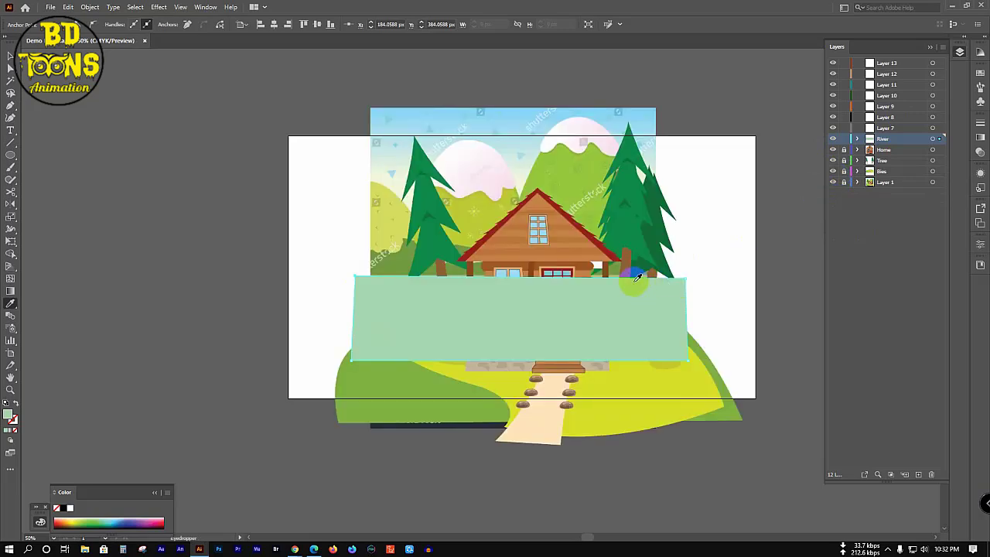
Step: Move the River layer down the stack so it sits beneath the Bies hill layer
key("v")
left_click(784, 226)
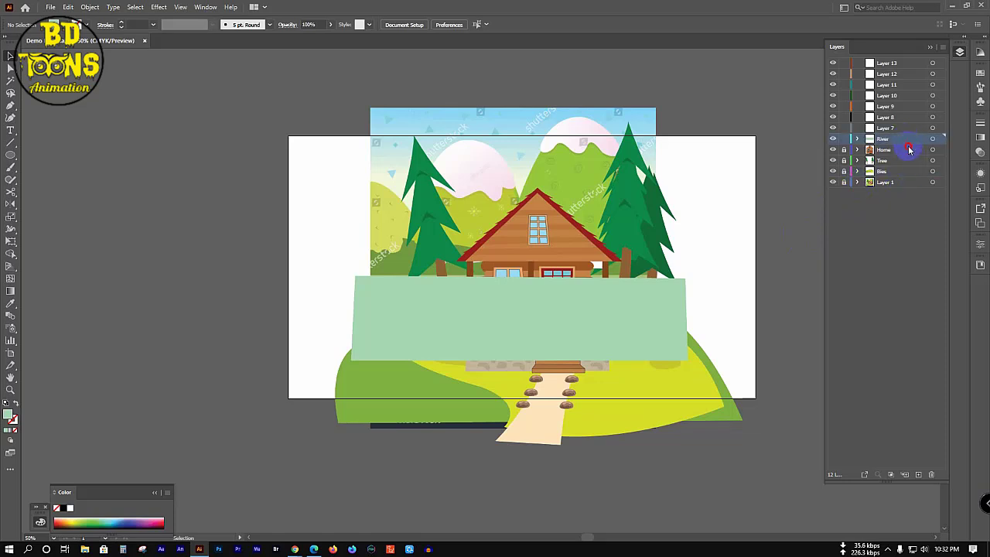
left_click_drag(909, 149, 910, 172)
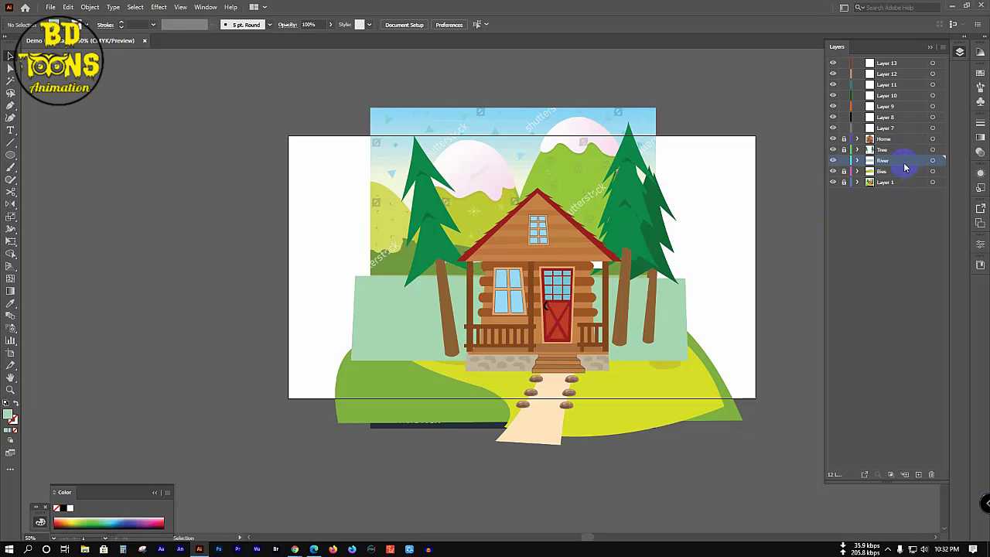
left_click_drag(904, 164, 903, 149)
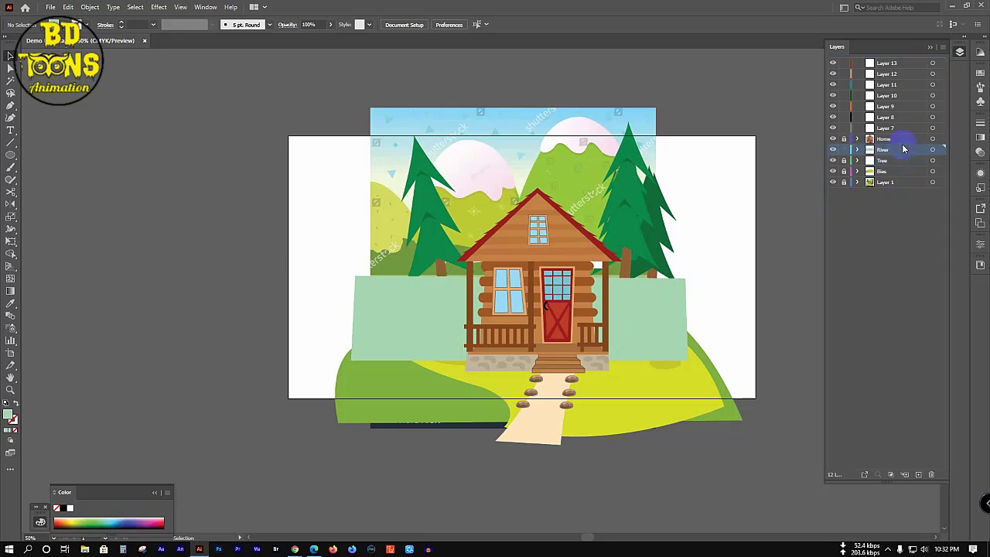
left_click(833, 183)
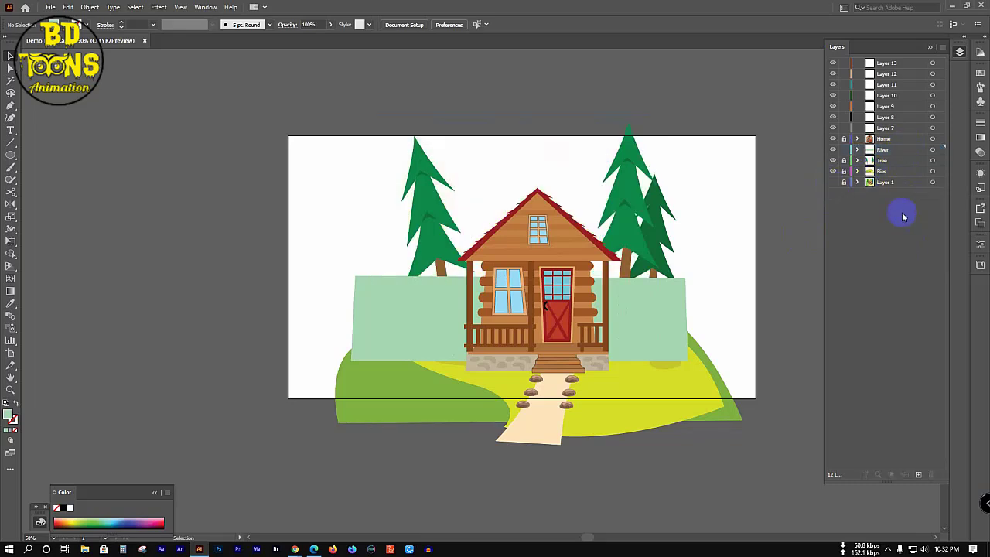
left_click(896, 142)
left_click_drag(897, 152, 900, 177)
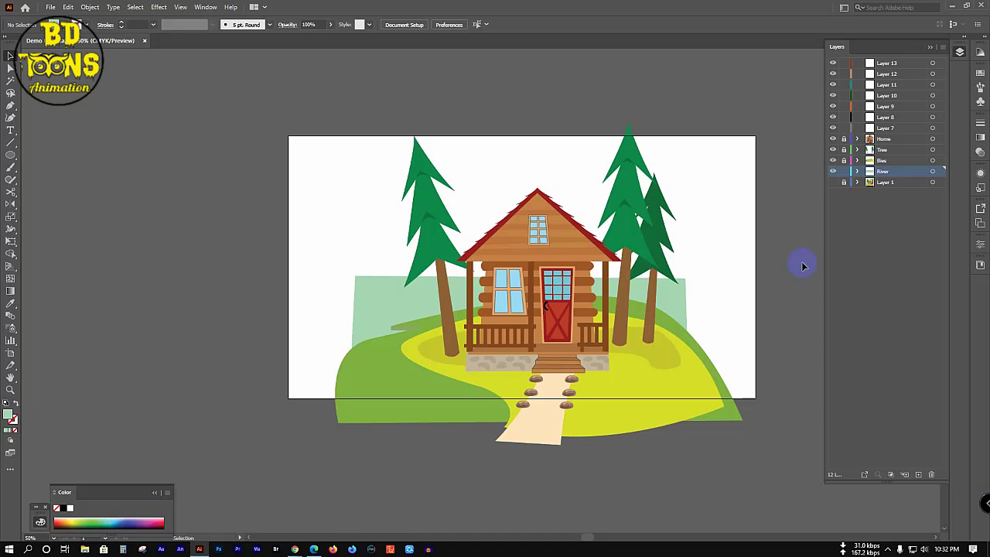
Step: Widen the river band past both artboard edges, then hide the Home, Tree, Bies, River and Layer 1 layers
left_click(678, 308)
left_click_drag(687, 317, 757, 317)
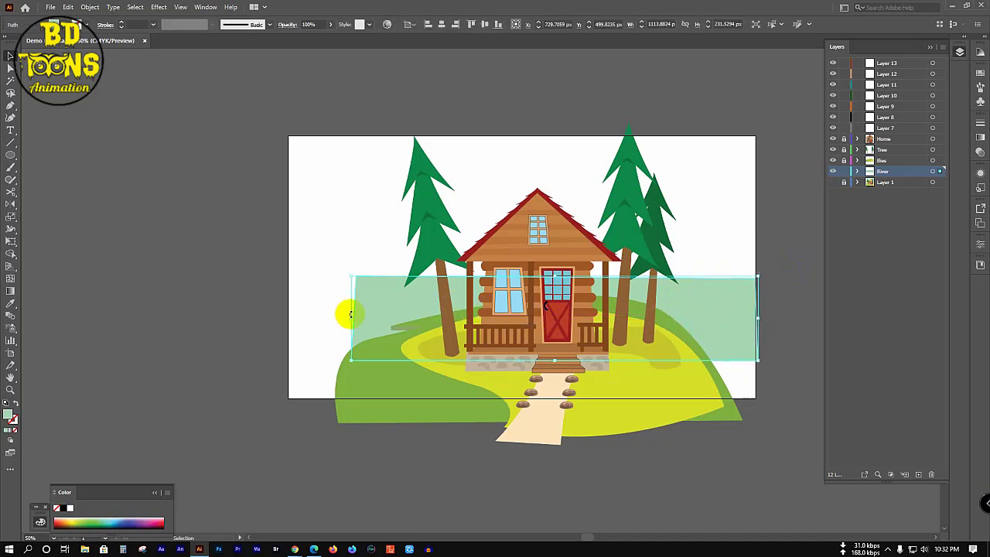
left_click_drag(352, 317, 270, 334)
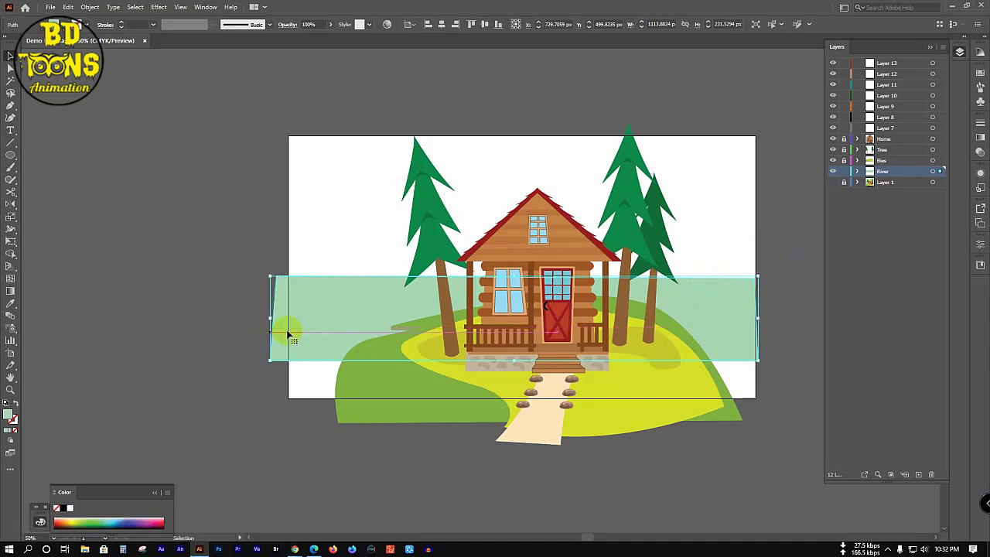
left_click(165, 222)
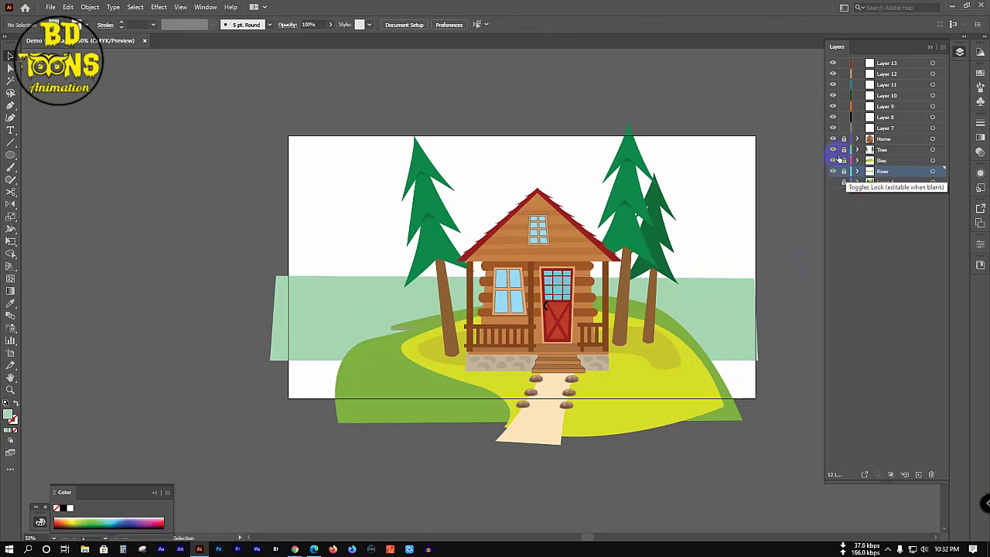
left_click_drag(832, 138, 832, 181)
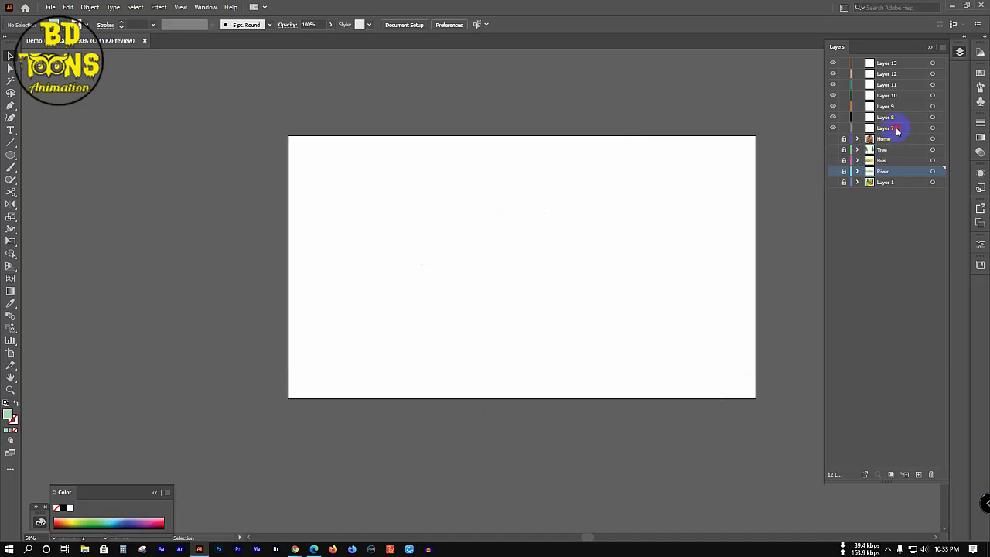
Step: Make Layer 7 active, show the Layer 1 reference image and zoom in on it
left_click(893, 128)
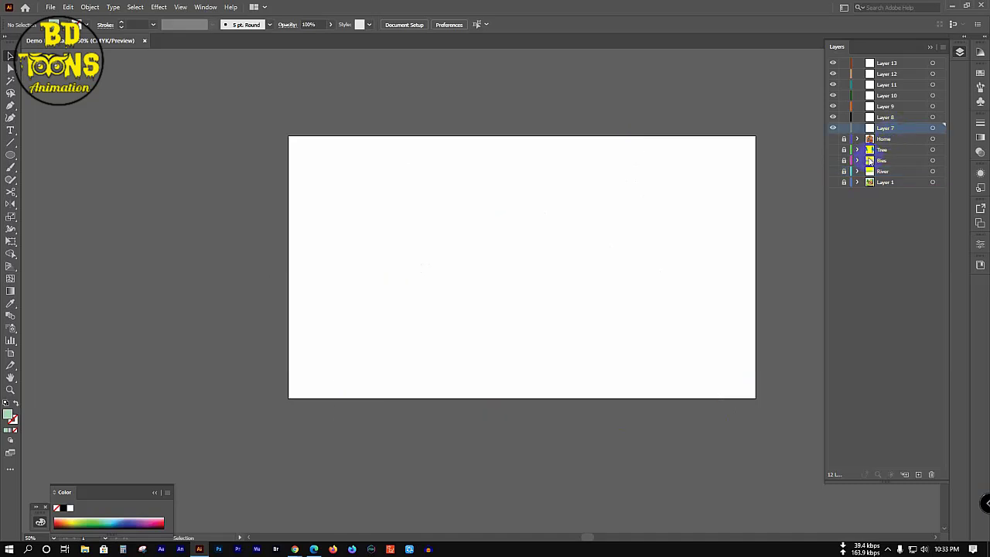
left_click(833, 182)
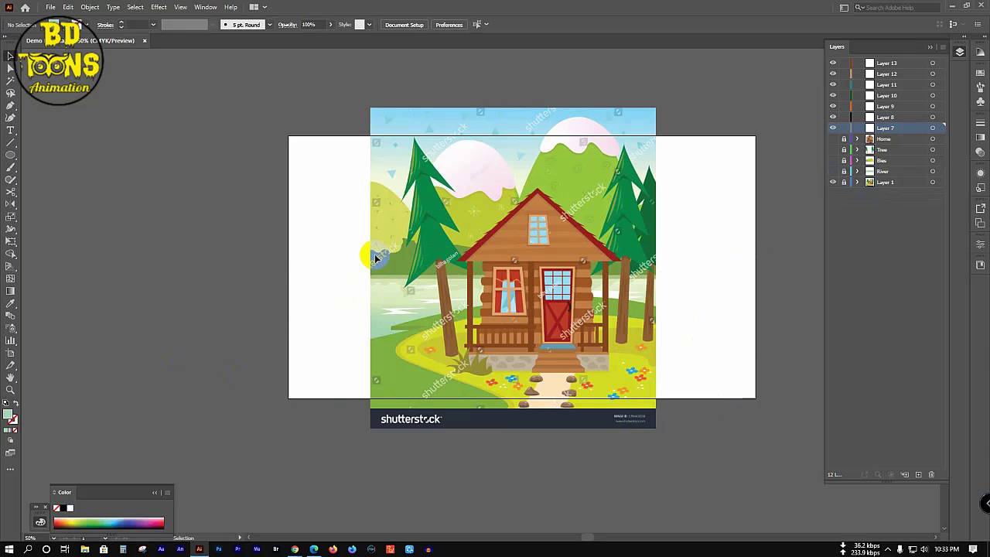
scroll(372, 257, "up", 1)
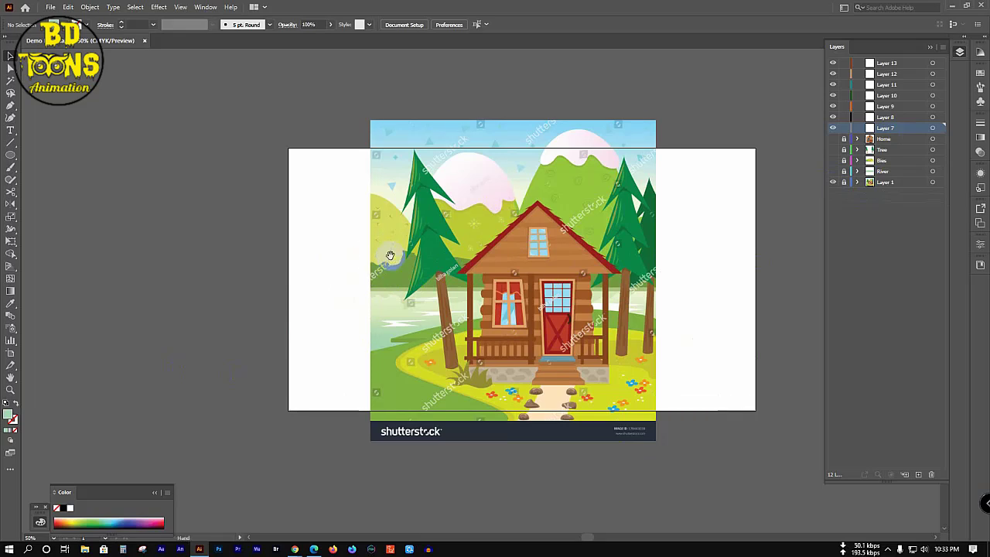
left_click(386, 264)
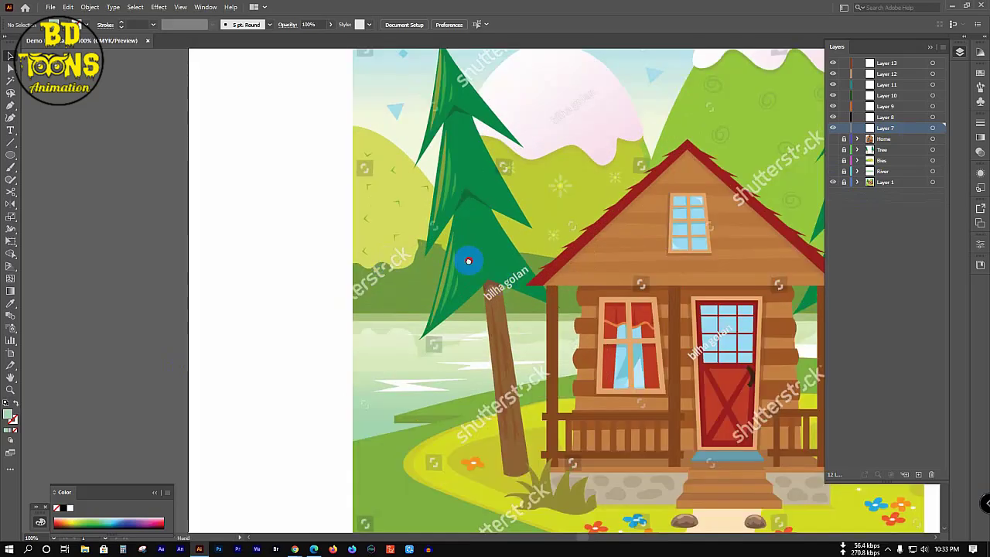
left_click_drag(469, 261, 253, 165)
left_click(928, 47)
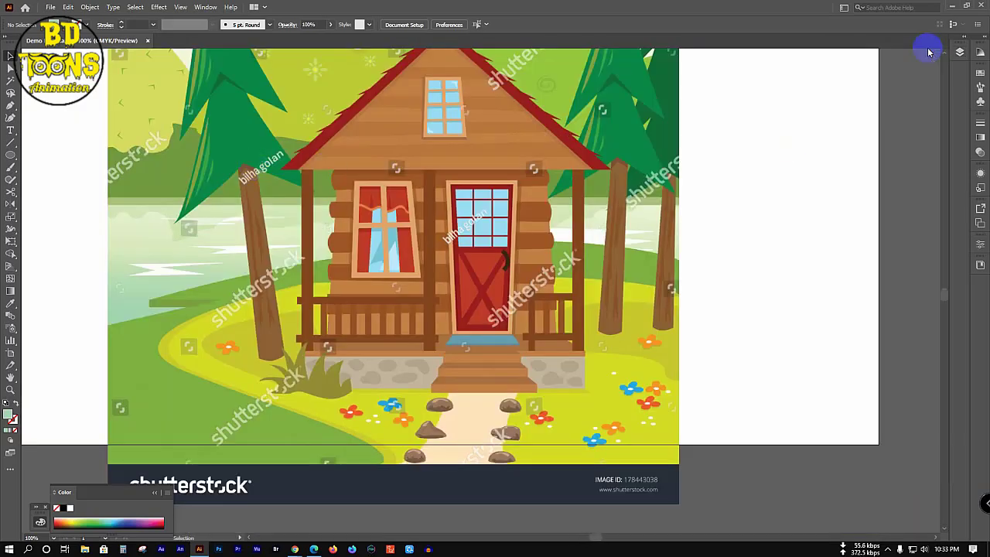
left_click(451, 259, "alt")
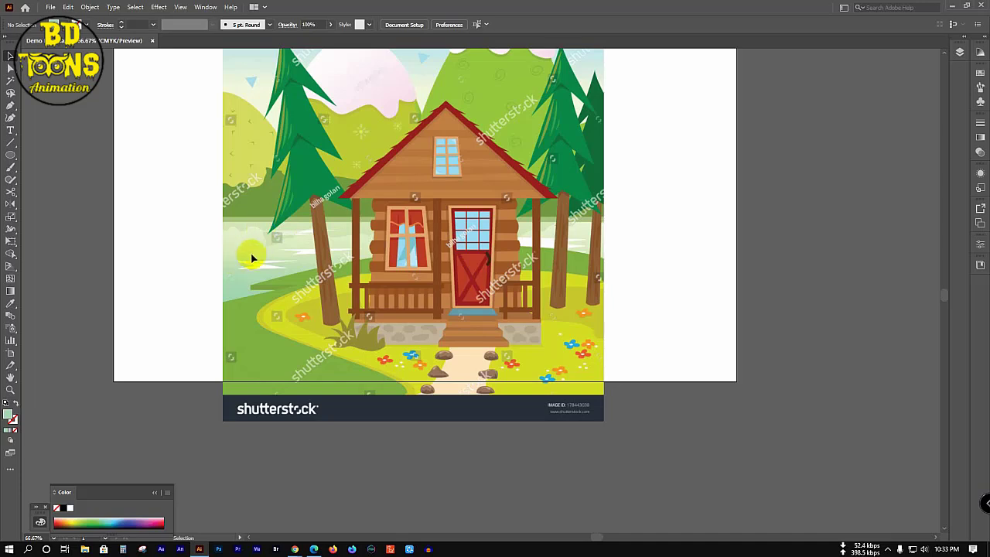
Step: Draw a closed hill shape with a bumpy treeline top using the Pen tool
key("p")
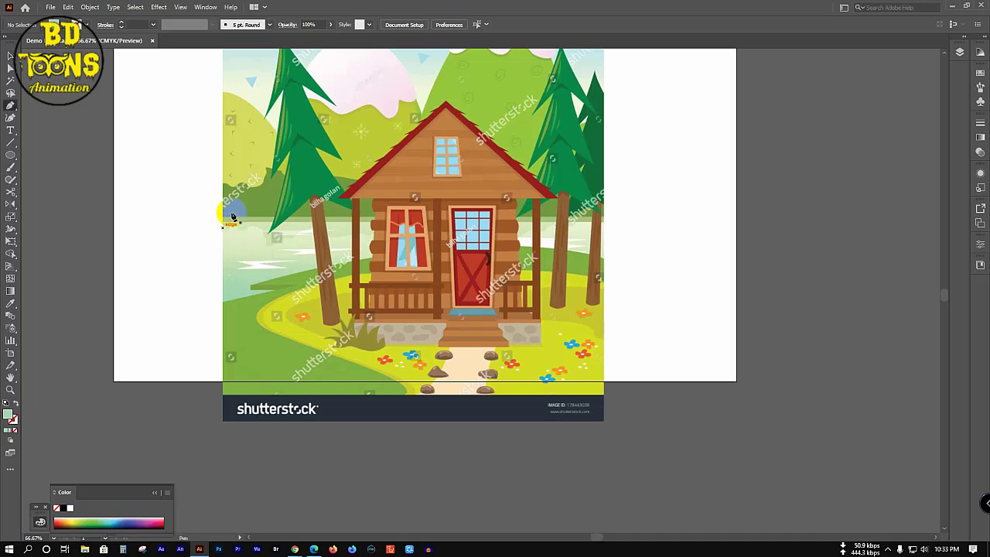
left_click(959, 54)
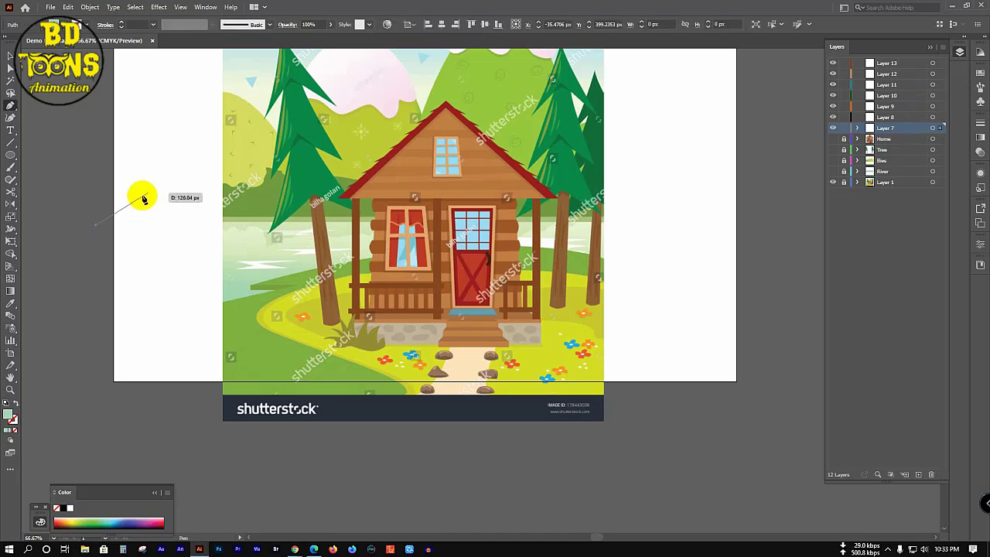
left_click_drag(142, 194, 683, 210)
left_click(267, 174)
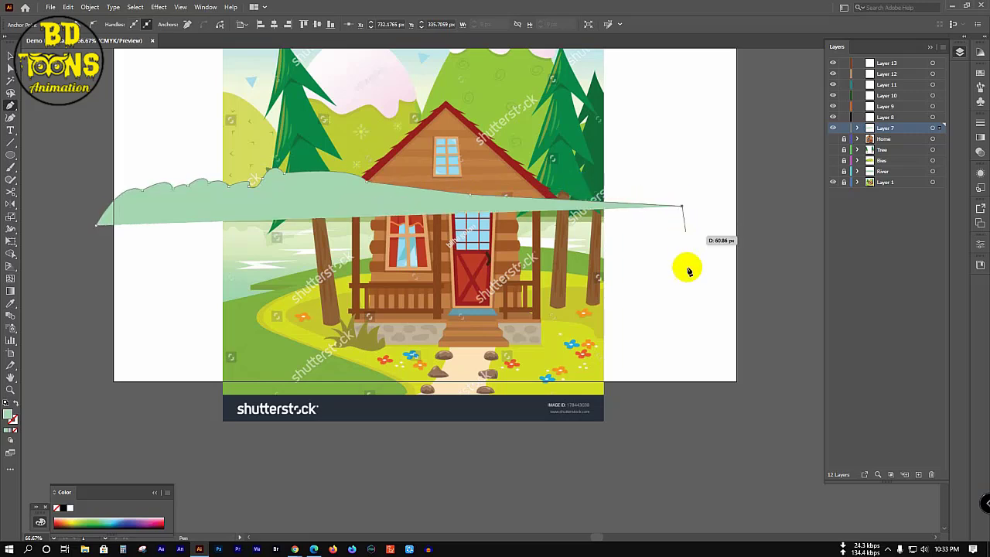
left_click(687, 358)
left_click_drag(101, 335, 95, 227)
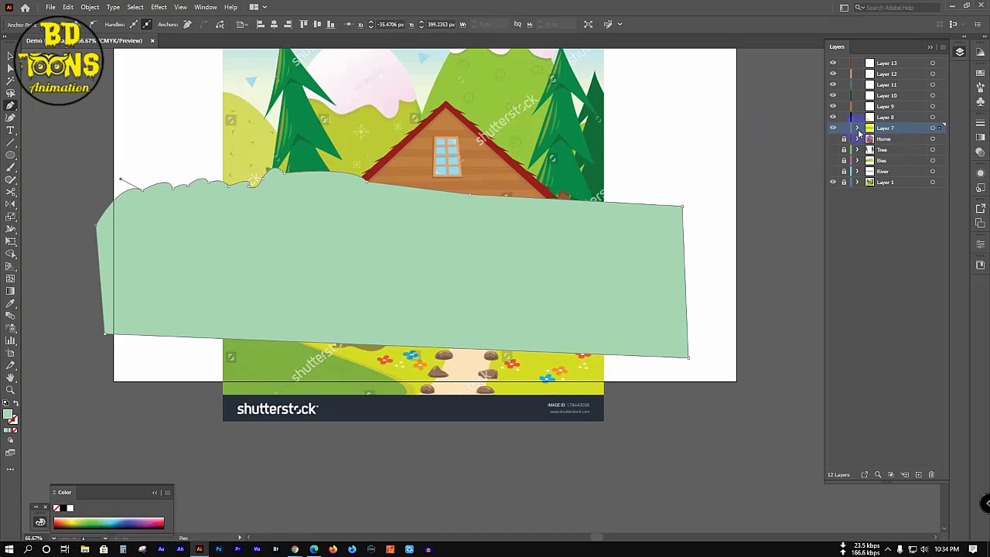
Step: In Outline view, draw horizontal lines across the hill shape and select all paths
key("ctrl+y")
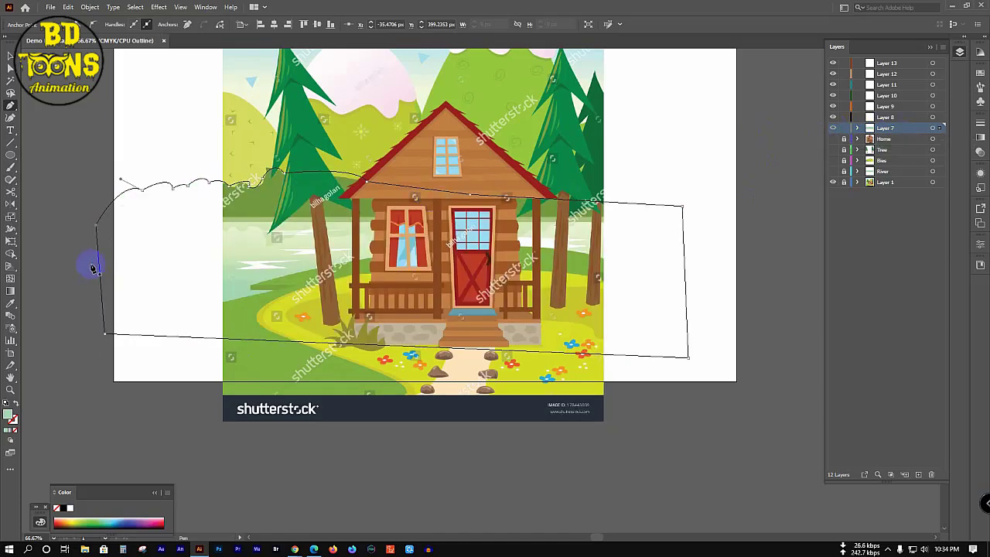
left_click(11, 143)
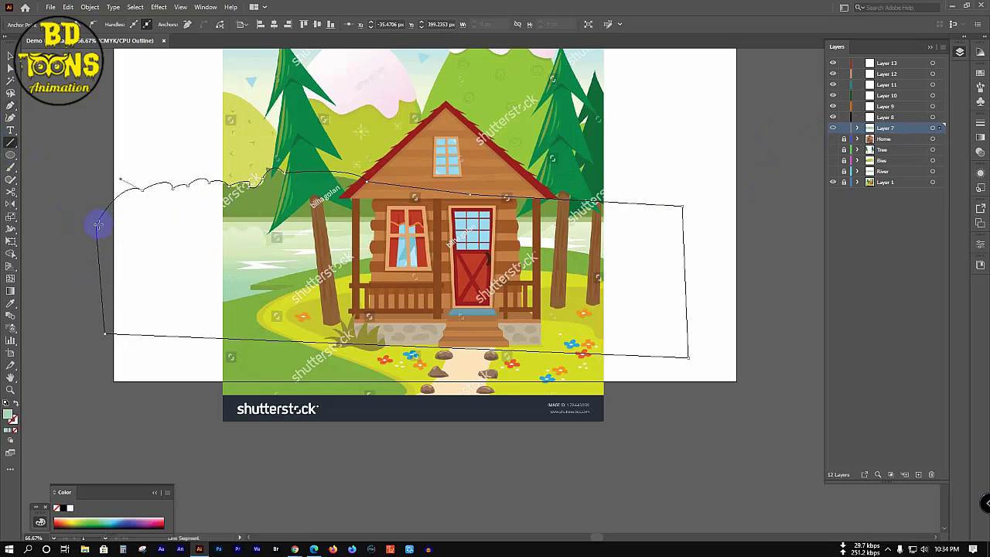
mouse_move(98, 222)
left_mouse_down()
mouse_move(694, 223)
mouse_move(89, 219)
left_mouse_up()
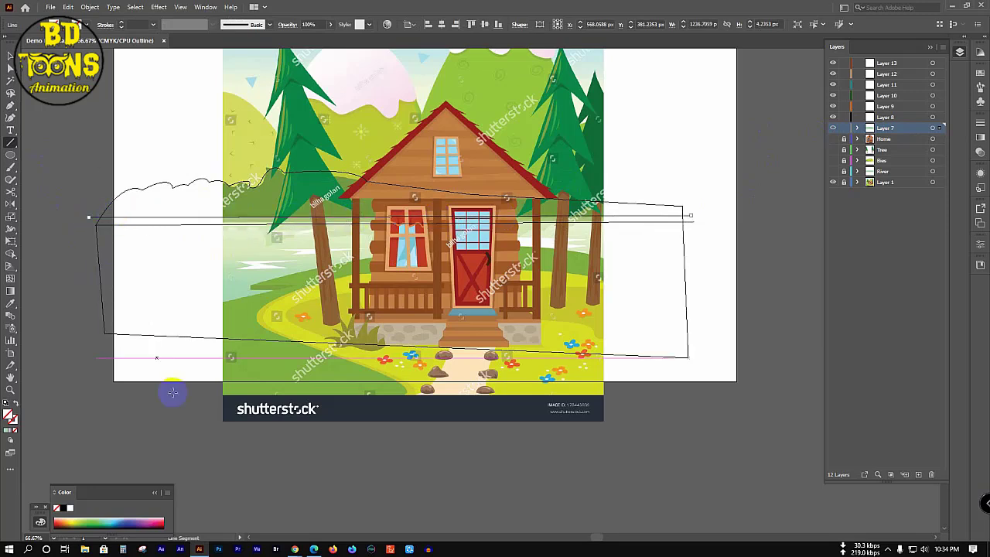
key("v")
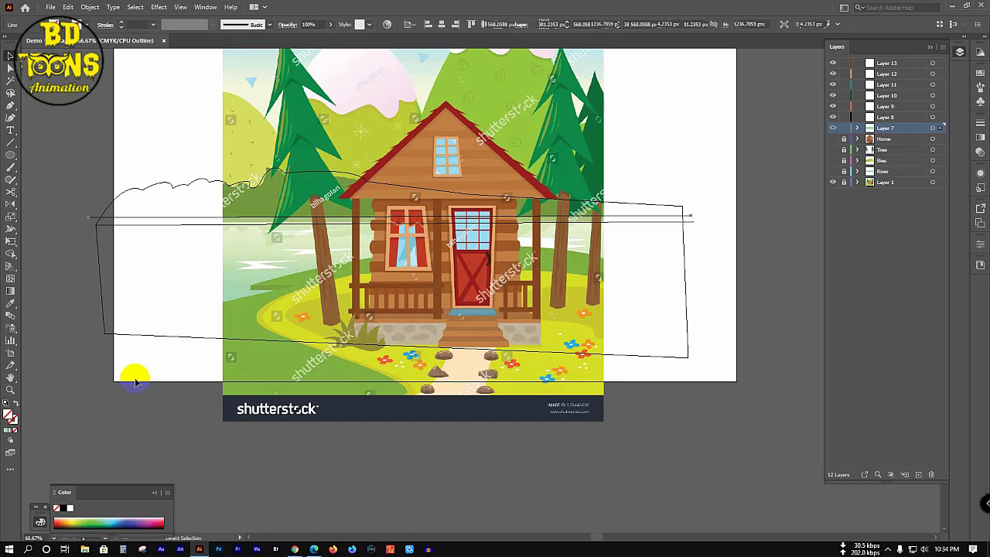
key("ctrl+a")
key("shift+m")
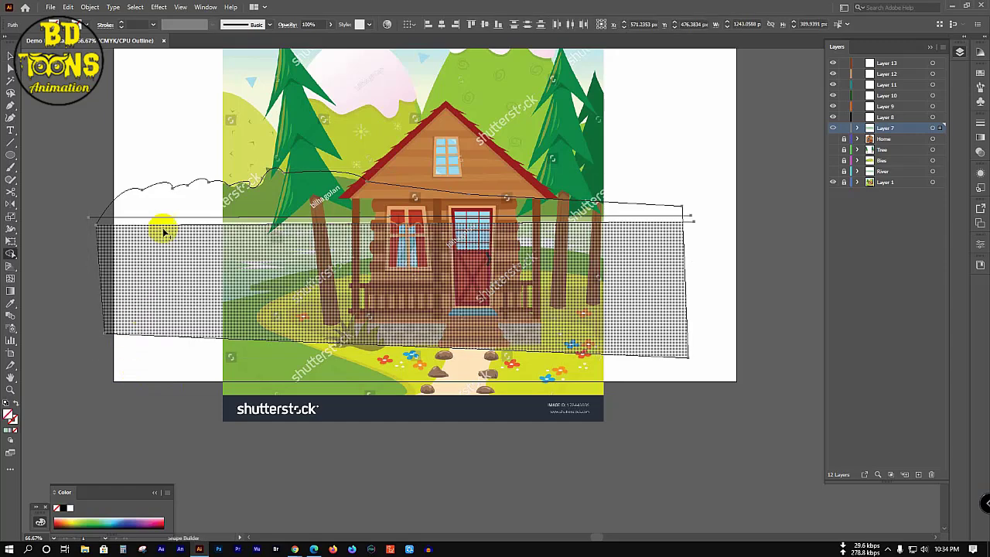
Step: Merge the thin strip with the bumpy top region and remove the large lower region and left sliver
left_click(219, 223)
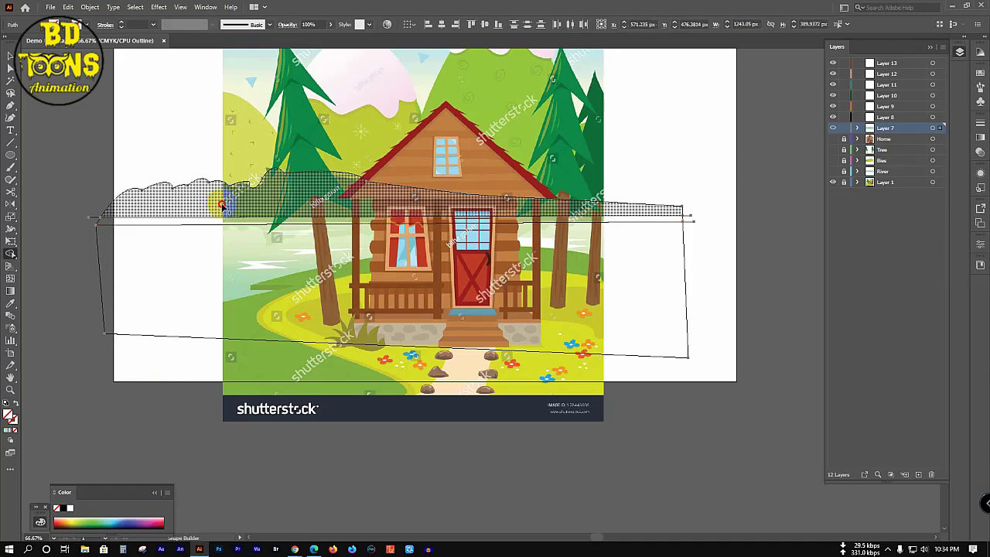
left_click_drag(305, 258, 252, 281)
key("v")
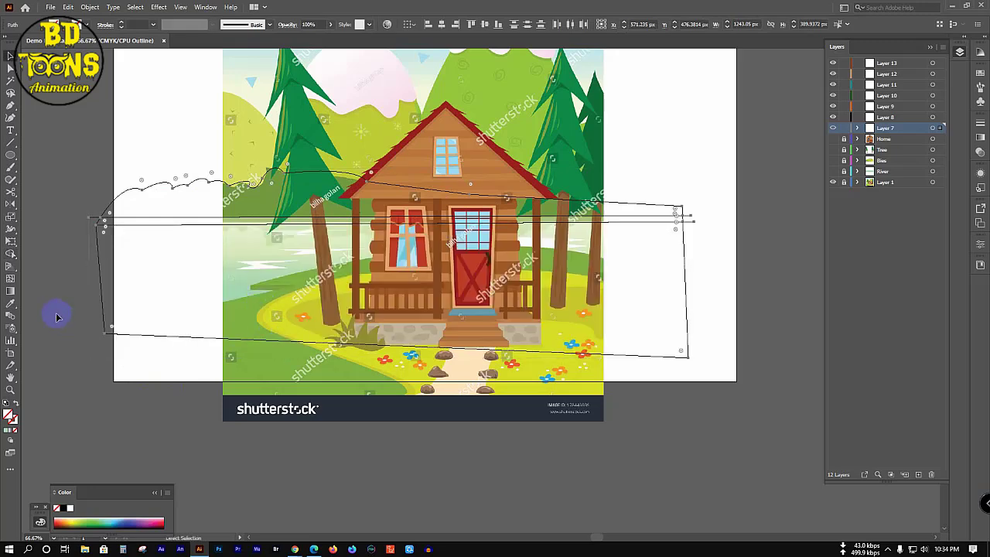
key("shift+m")
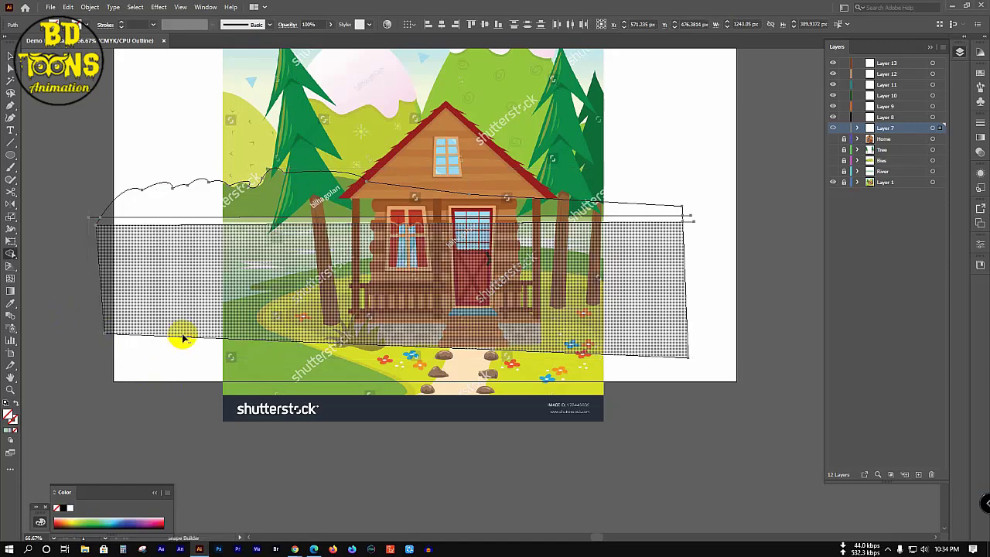
left_click(184, 338, "alt")
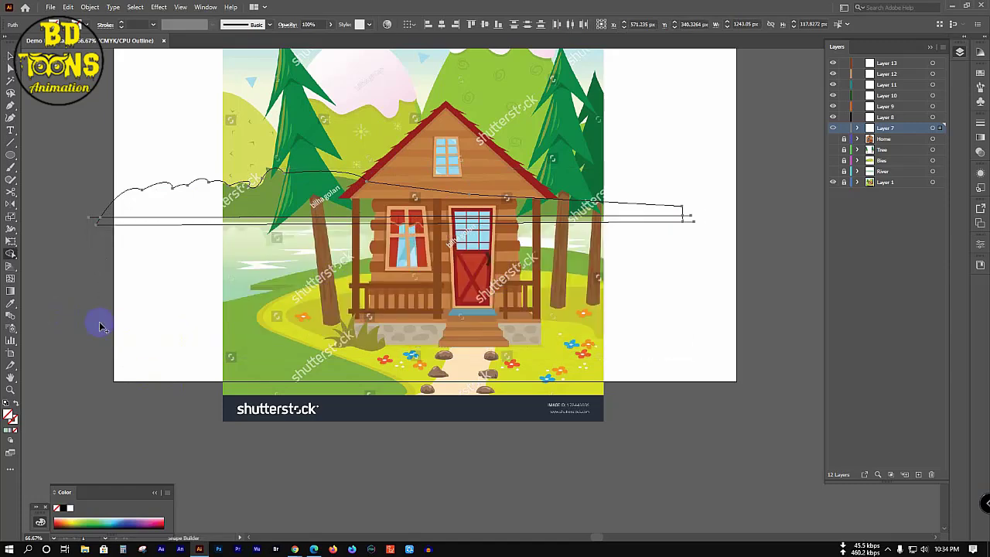
left_click(89, 220, "alt")
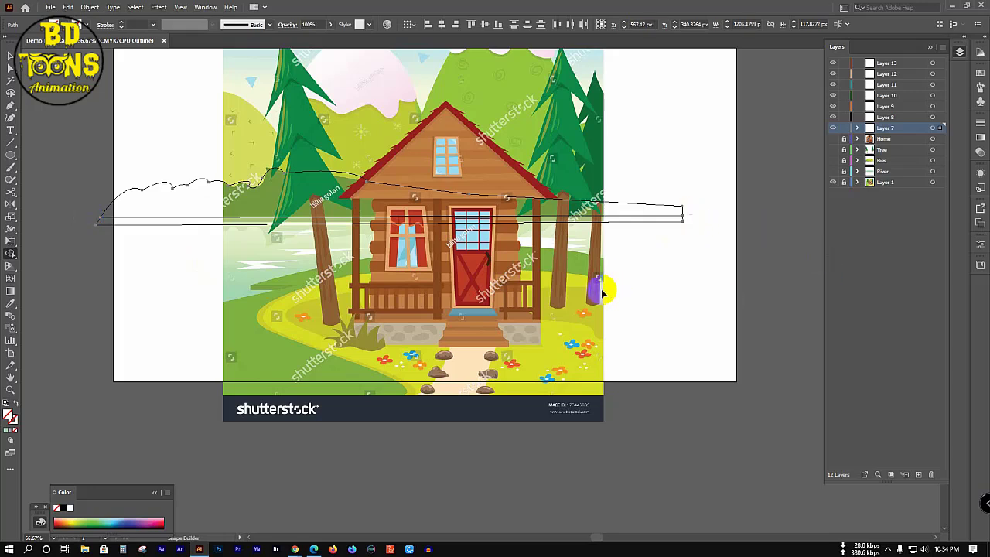
key("v")
Step: Select the strip and bumpy top paths and fill them with green sampled from a reference tree
left_click(680, 240)
left_click(673, 223)
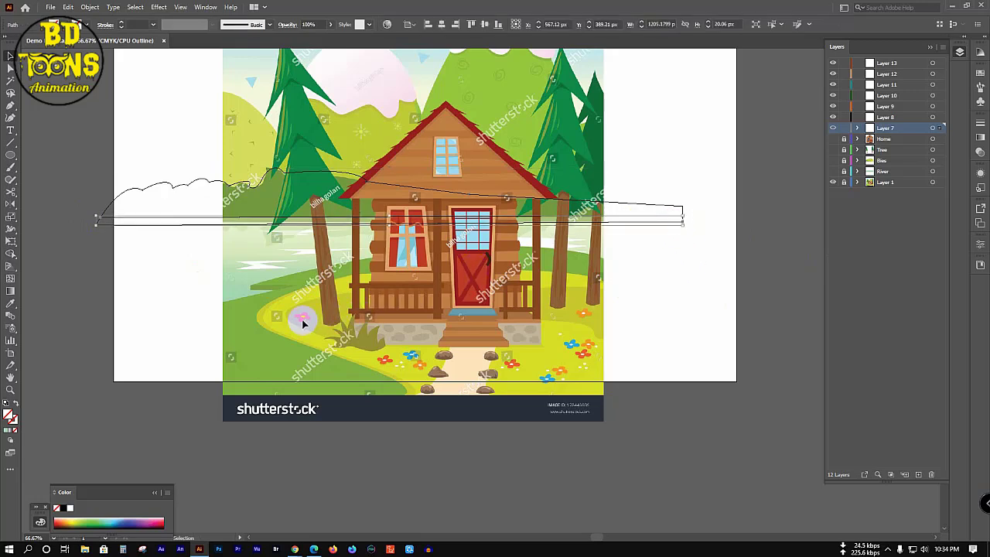
key("i")
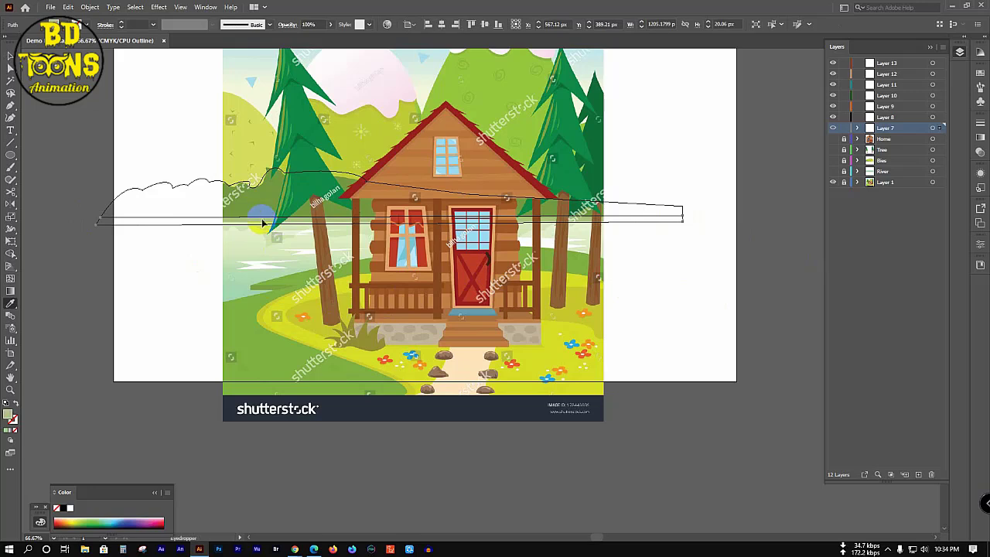
key("v")
left_click(298, 171, "shift")
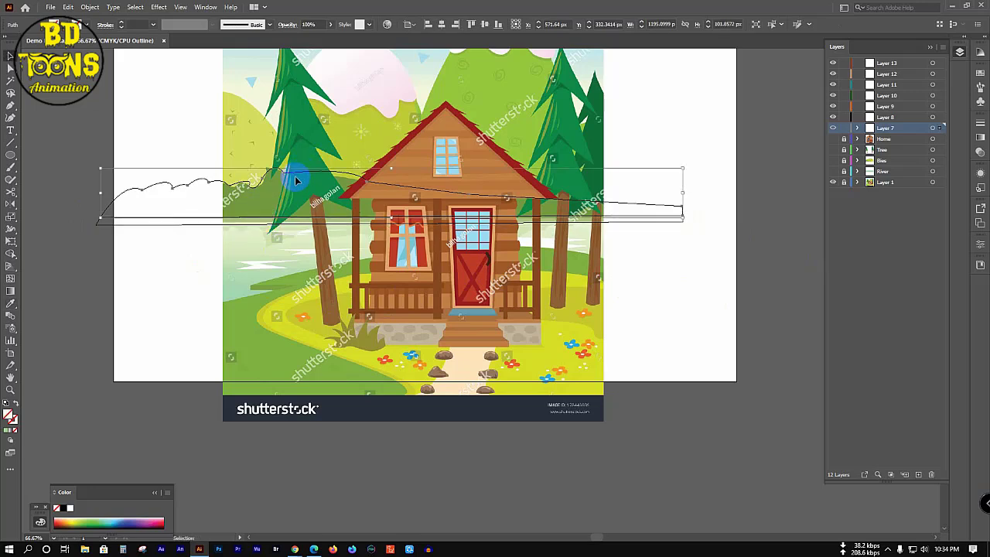
key("i")
left_click(275, 191)
Step: Return Layer 7 to full-colour preview, hide the reference image, and show the Home, Tree and Bies layers
key("v")
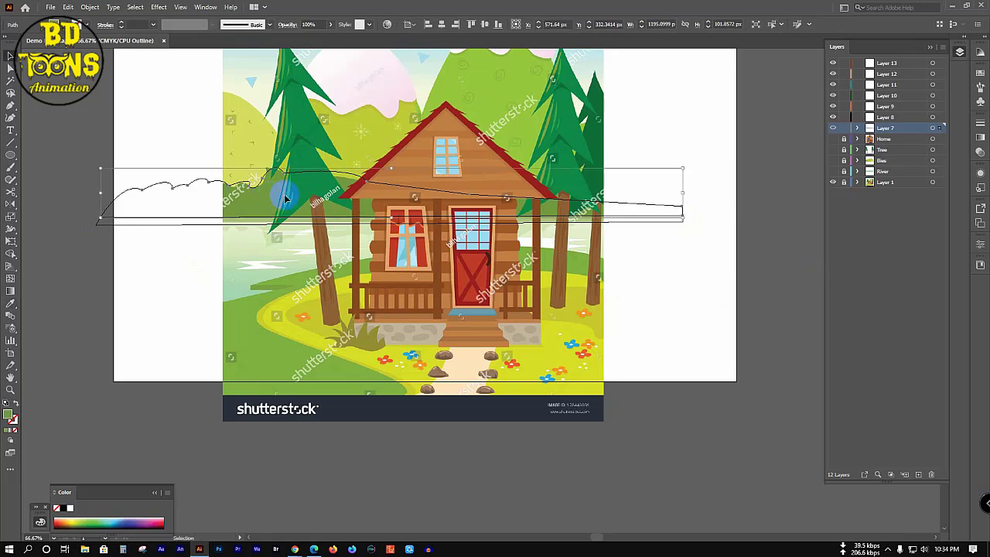
left_click(641, 107)
left_click(833, 130, "ctrl")
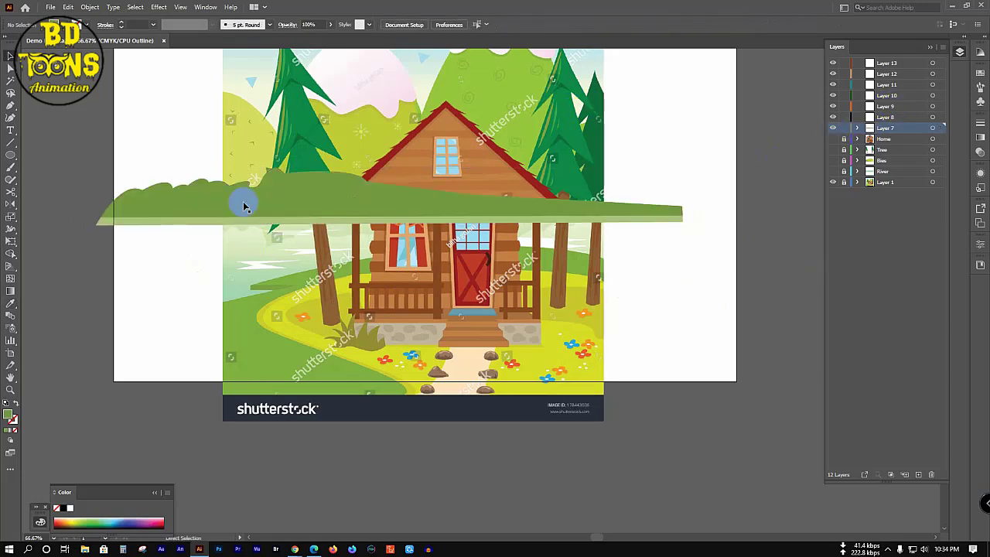
left_click_drag(90, 170, 258, 262)
key("a")
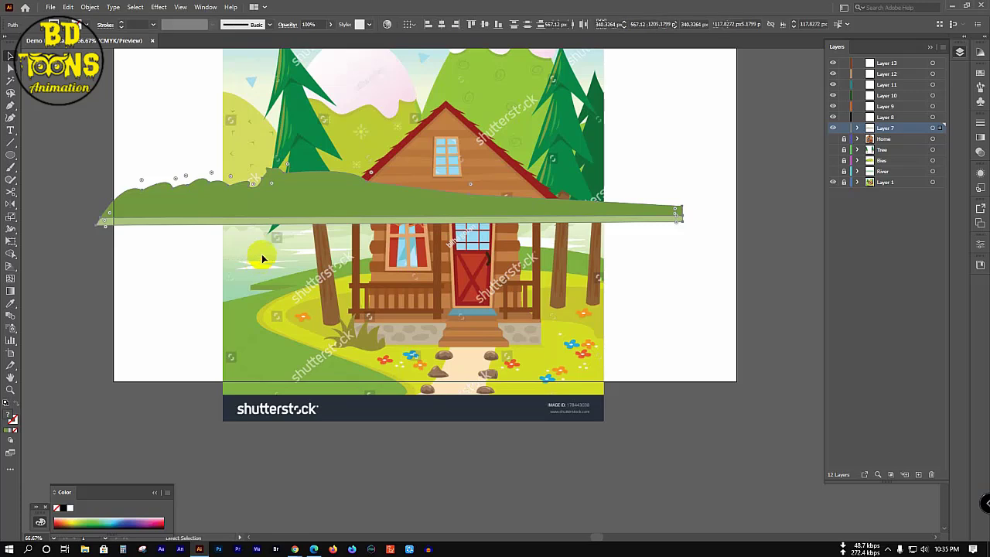
key("v")
left_click(669, 259)
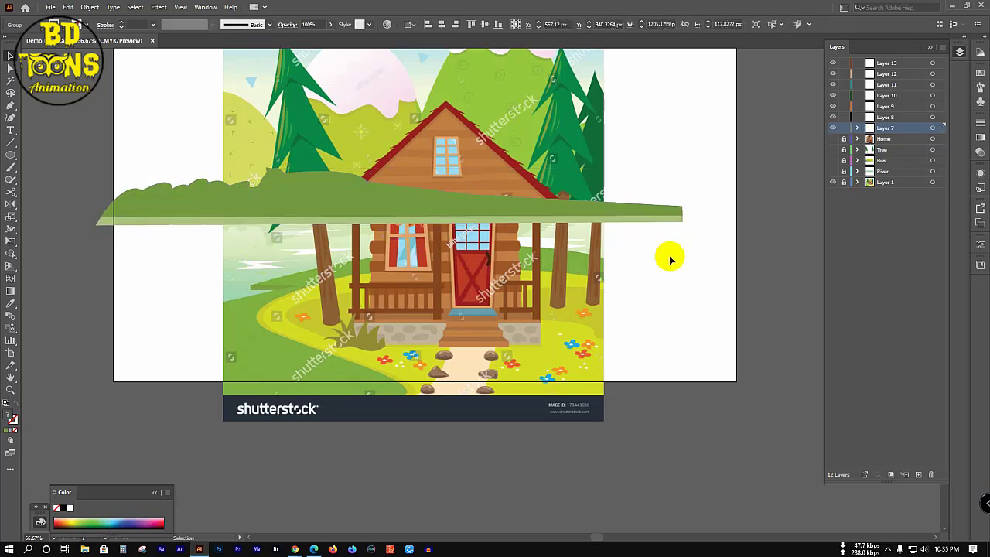
left_click(832, 183)
left_click_drag(833, 143, 838, 167)
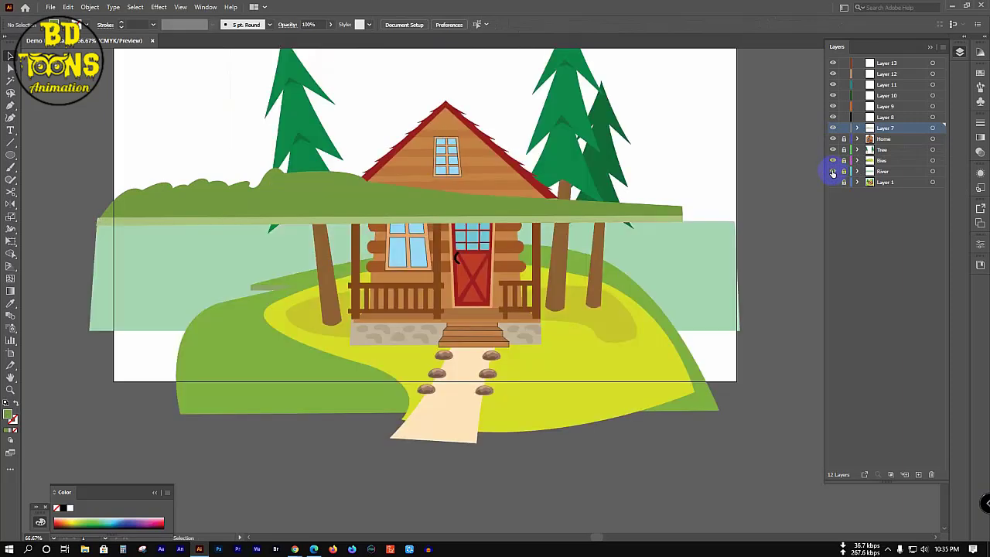
Step: Move Layer 7 below Bies, rename it Gop, then hide the artwork layers
left_click(905, 130)
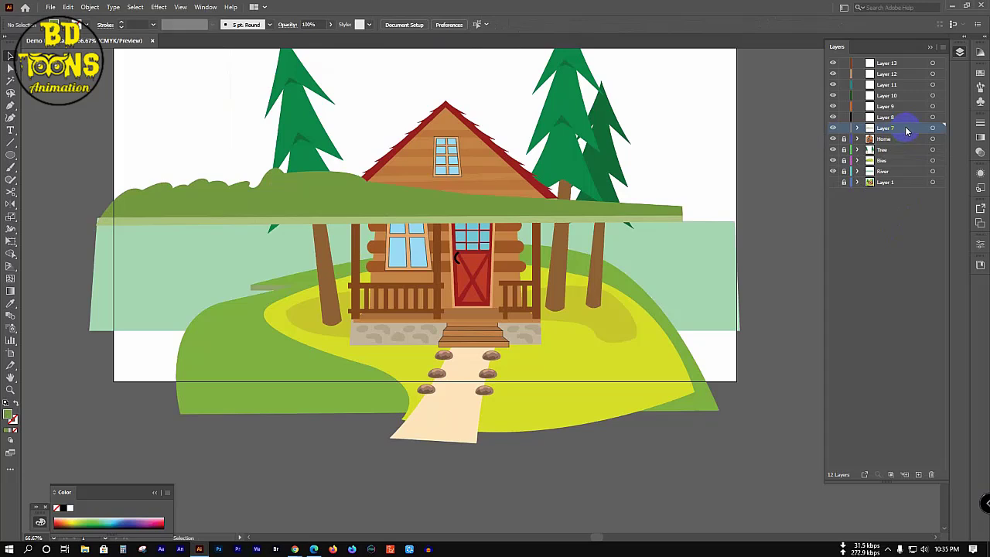
mouse_move(906, 132)
left_mouse_down()
mouse_move(907, 181)
mouse_move(901, 159)
left_mouse_up()
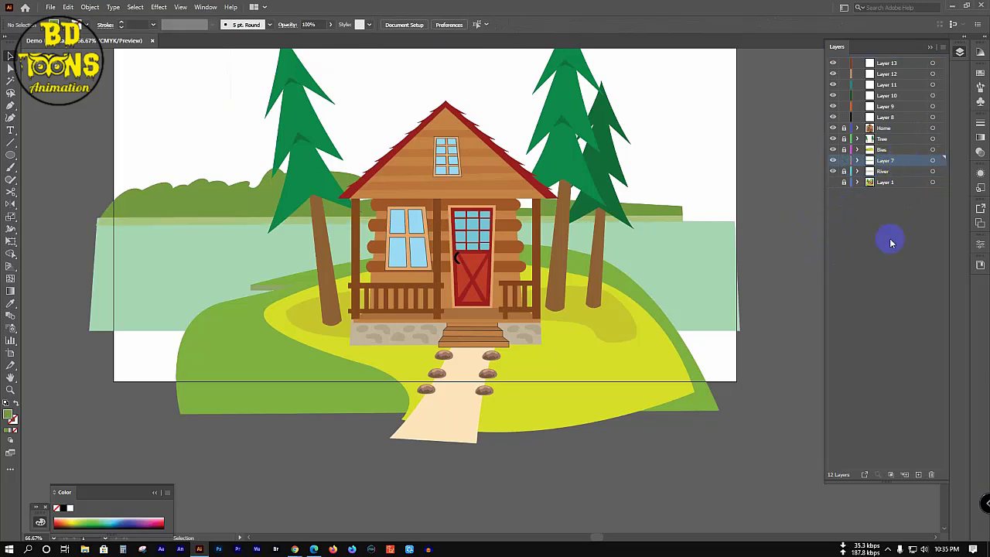
left_click_drag(882, 161, 883, 165)
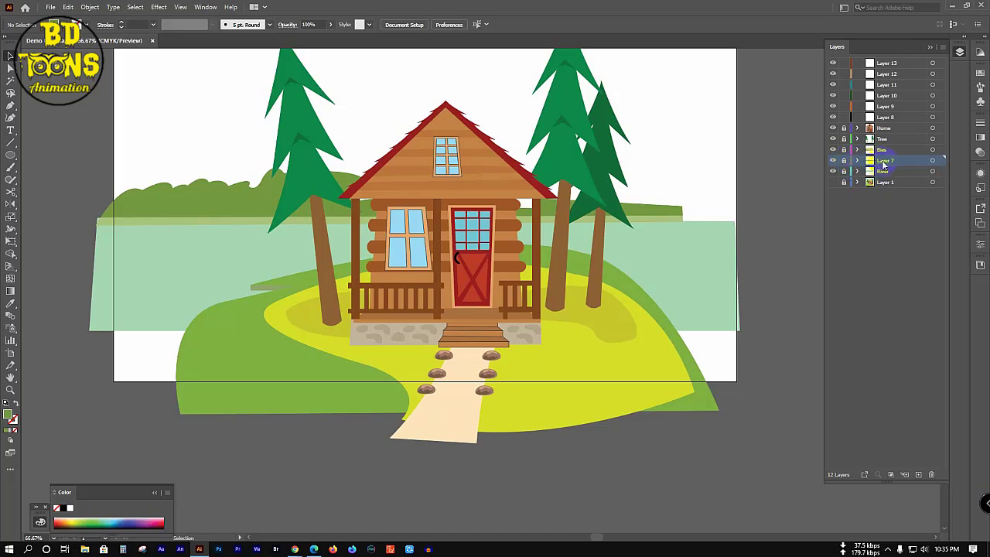
double_click(885, 160)
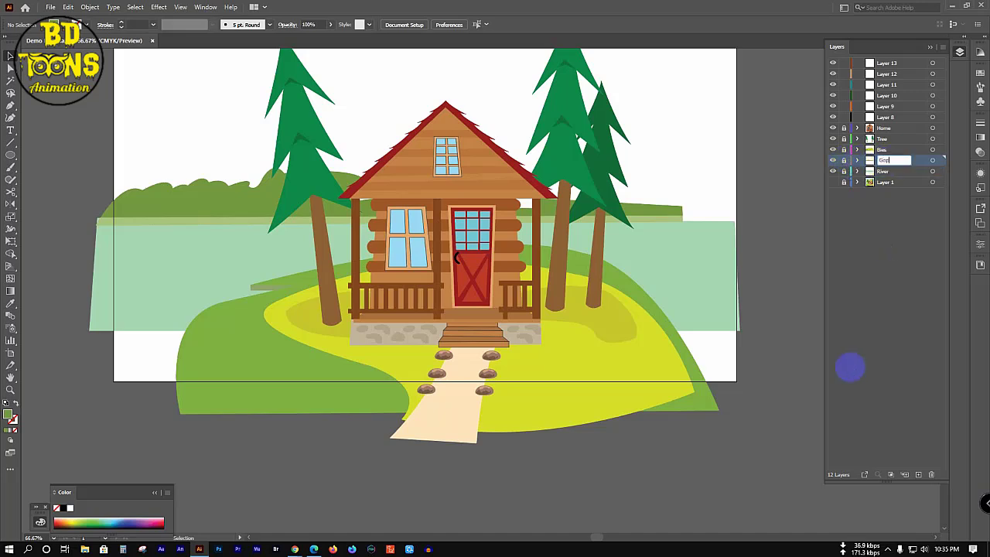
key("Return")
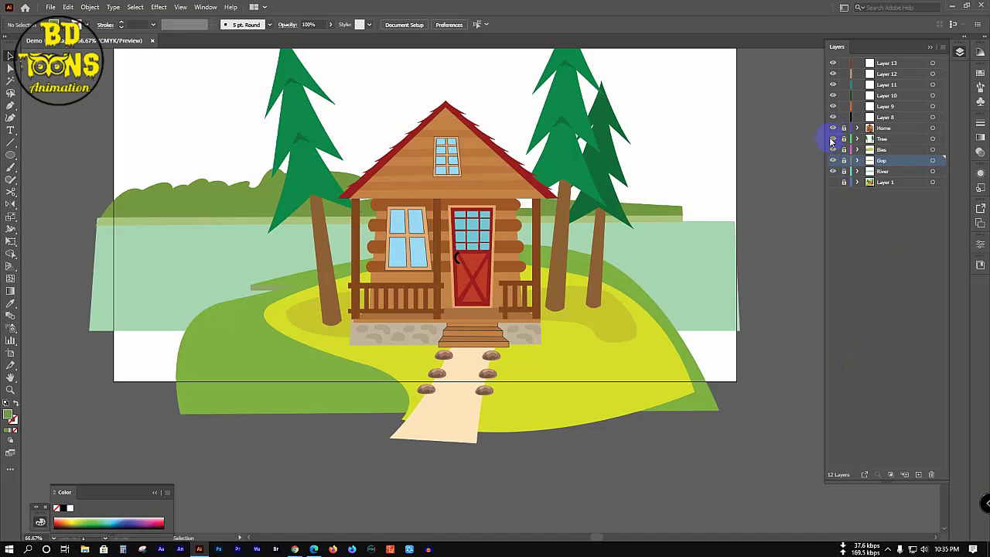
left_click_drag(833, 128, 833, 182)
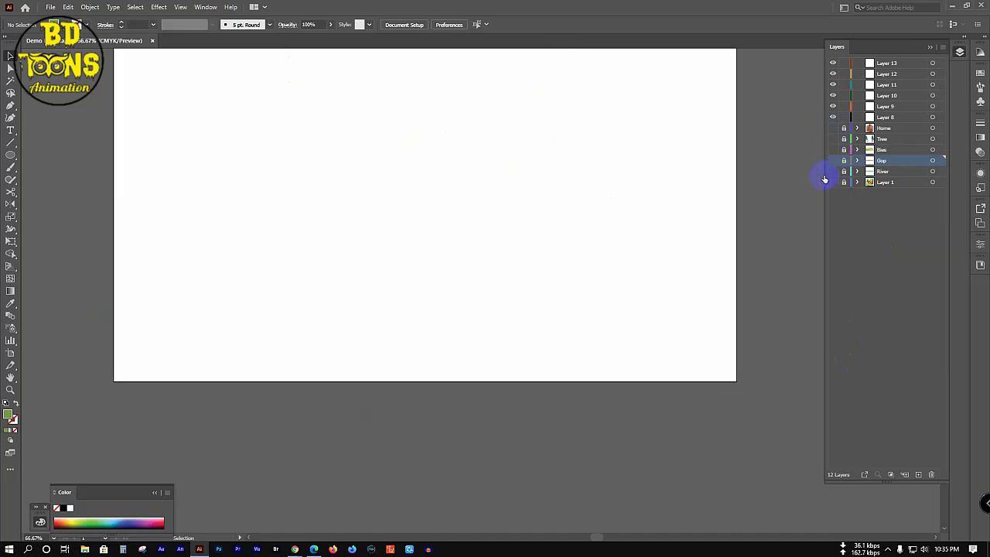
Step: Show the reference image on Layer 1 and rename Layer 8 to Sky
left_click(832, 181)
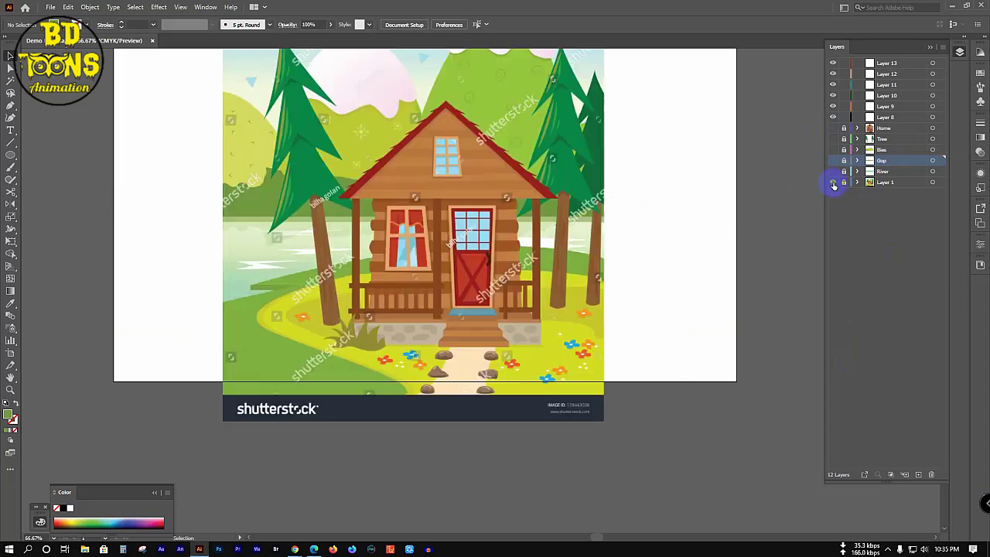
left_click_drag(376, 186, 380, 254)
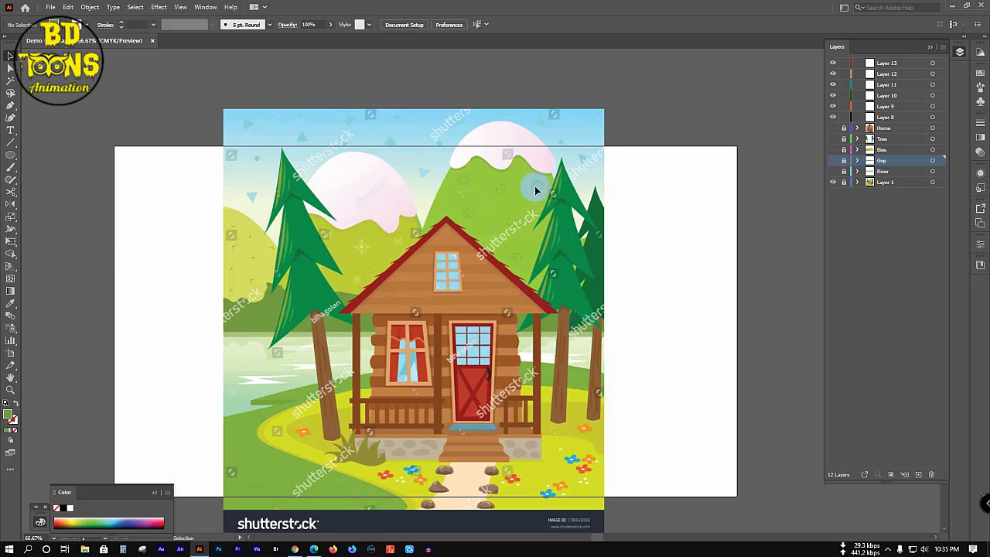
left_click(886, 118)
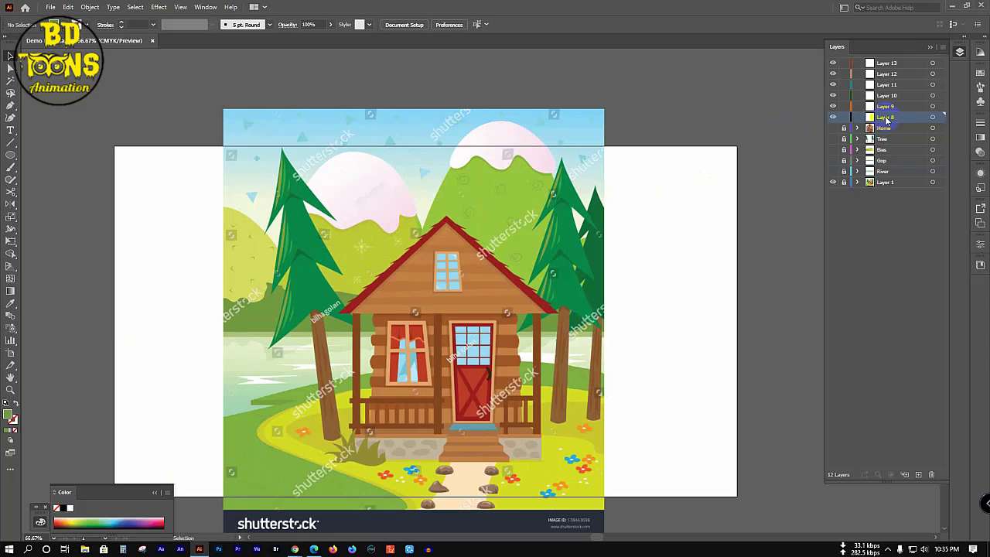
double_click(886, 119)
key("Return")
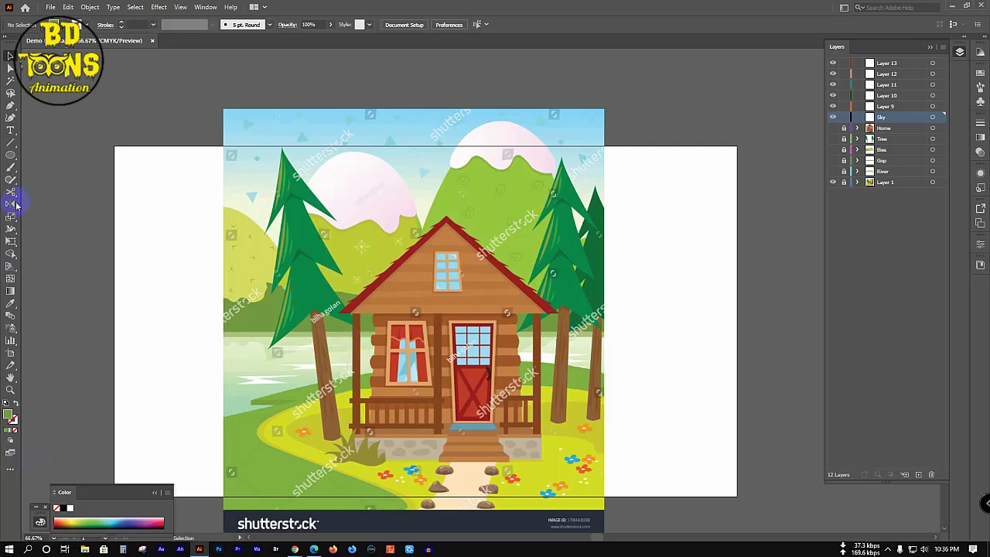
Step: Draw a rectangle on Sky covering the entire artboard
left_click(11, 155)
left_click(58, 156)
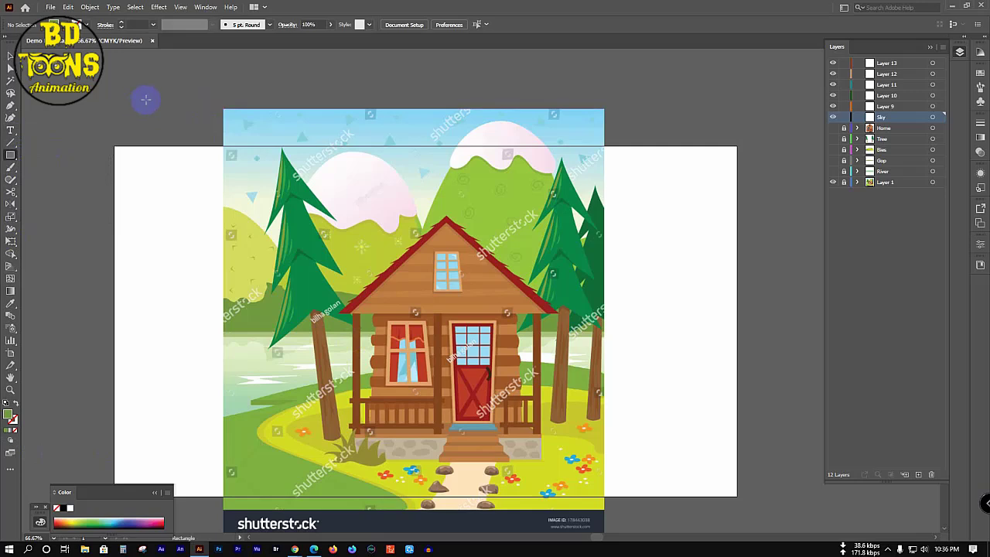
left_click_drag(146, 100, 674, 541)
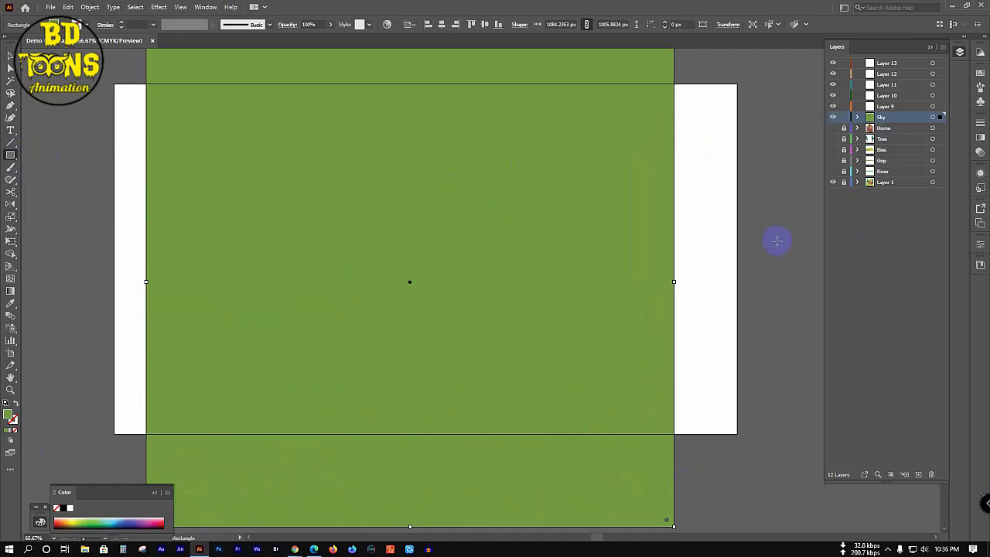
Step: Apply a gradient fill to the rectangle and set its angle to -90°
key("v")
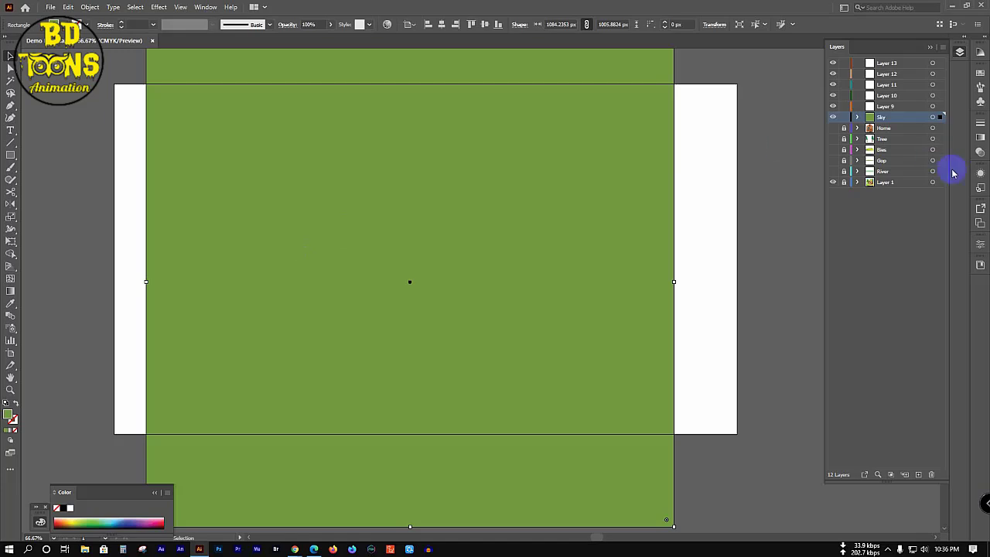
left_click(980, 138)
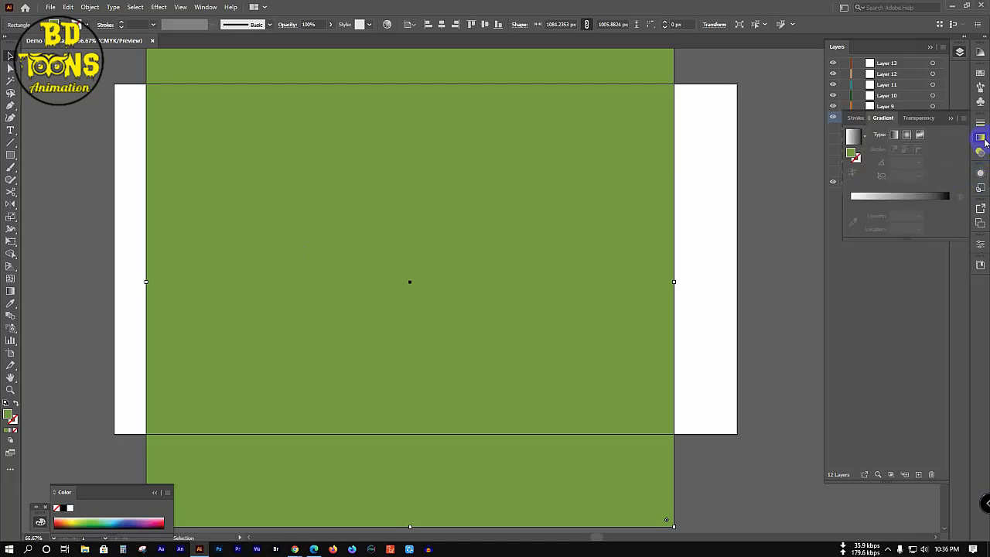
left_click(855, 138)
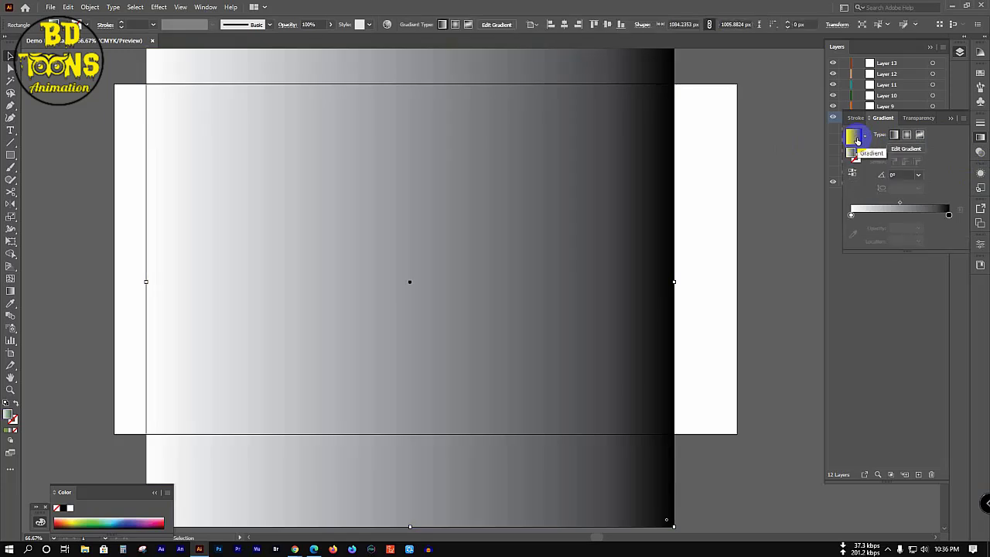
left_click(918, 175)
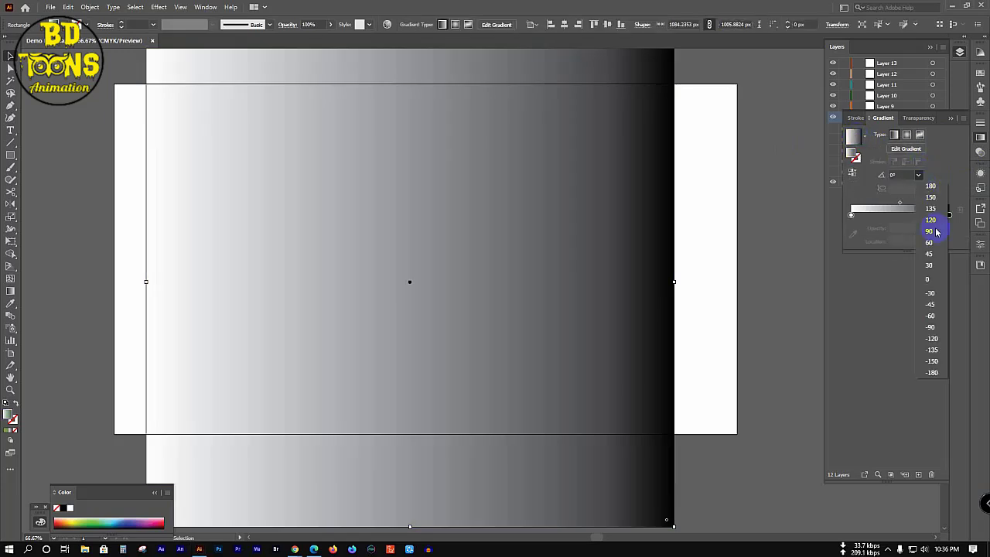
left_click(931, 315)
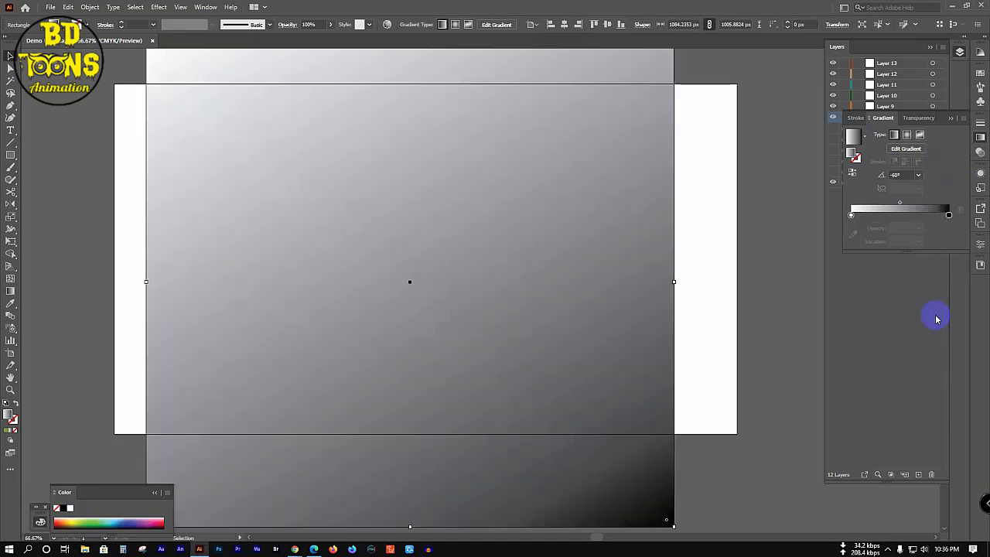
left_click(918, 175)
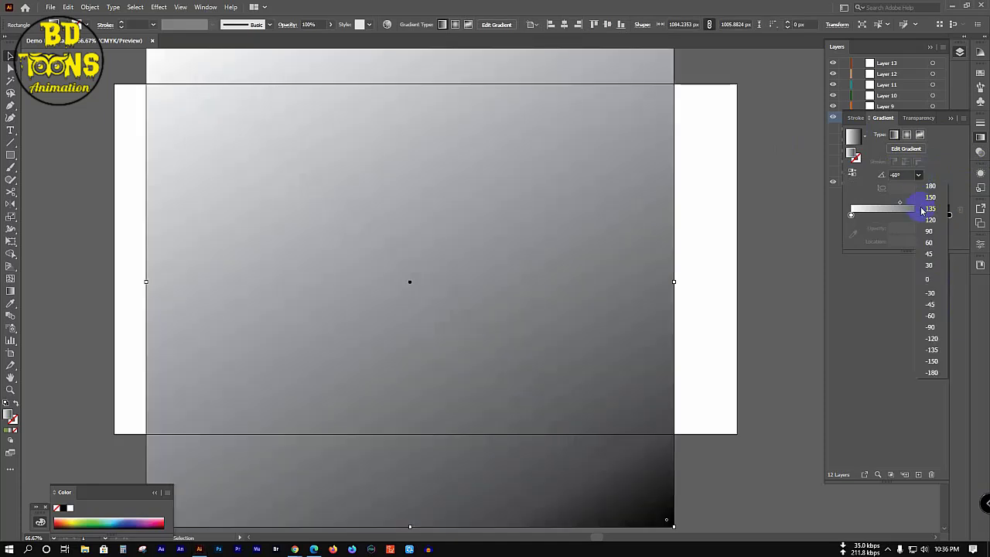
left_click(930, 327)
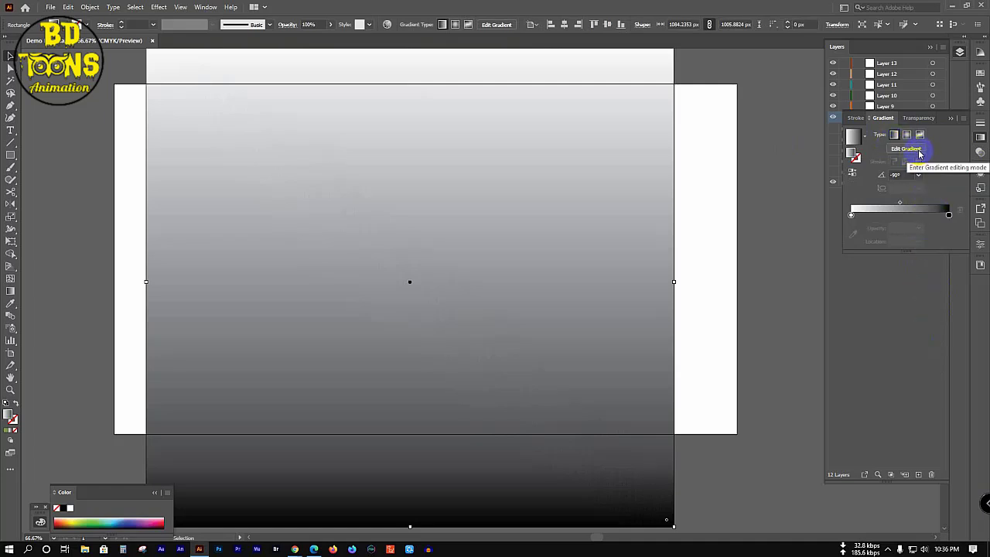
Step: Use the Fading Sky preset and make its end stop white at 100% opacity
left_click(865, 136)
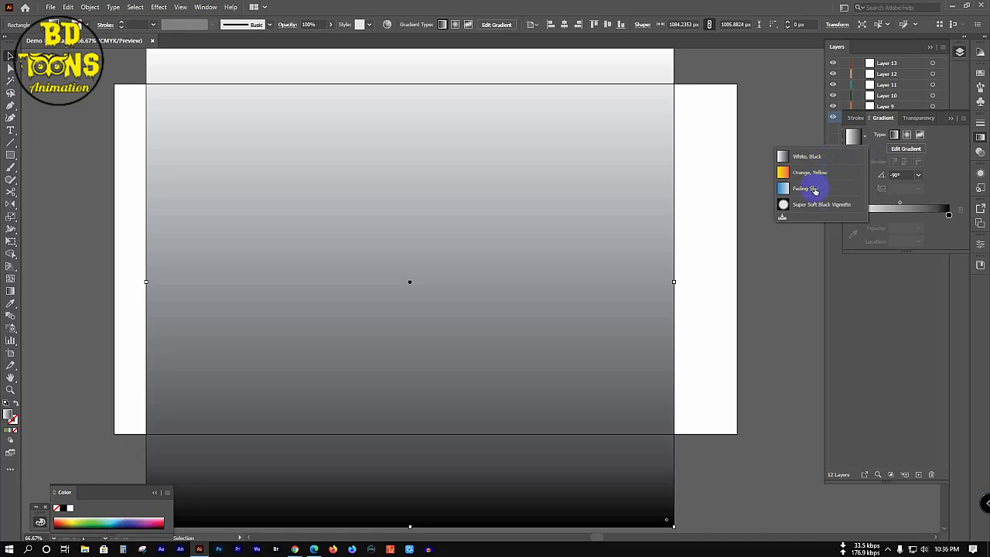
left_click(814, 189)
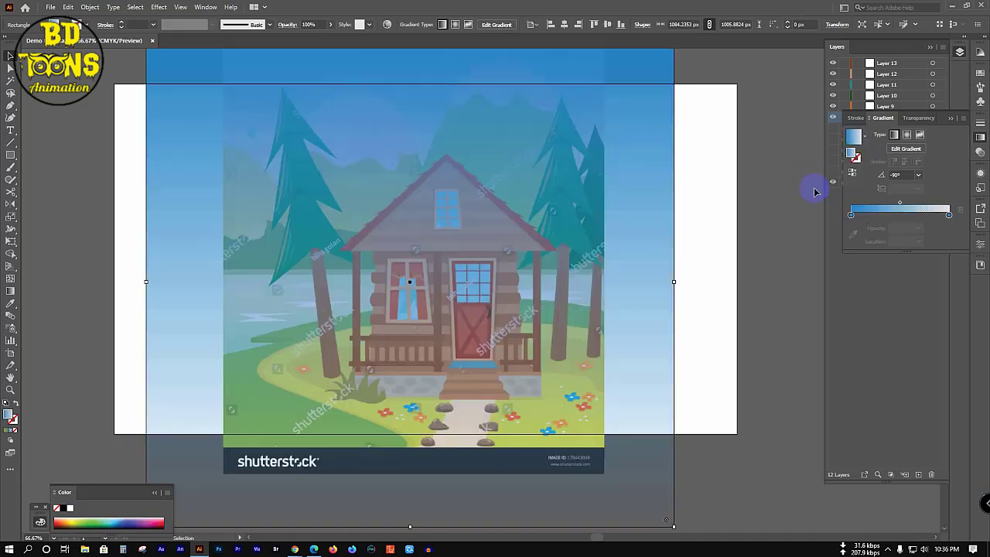
left_click(949, 215)
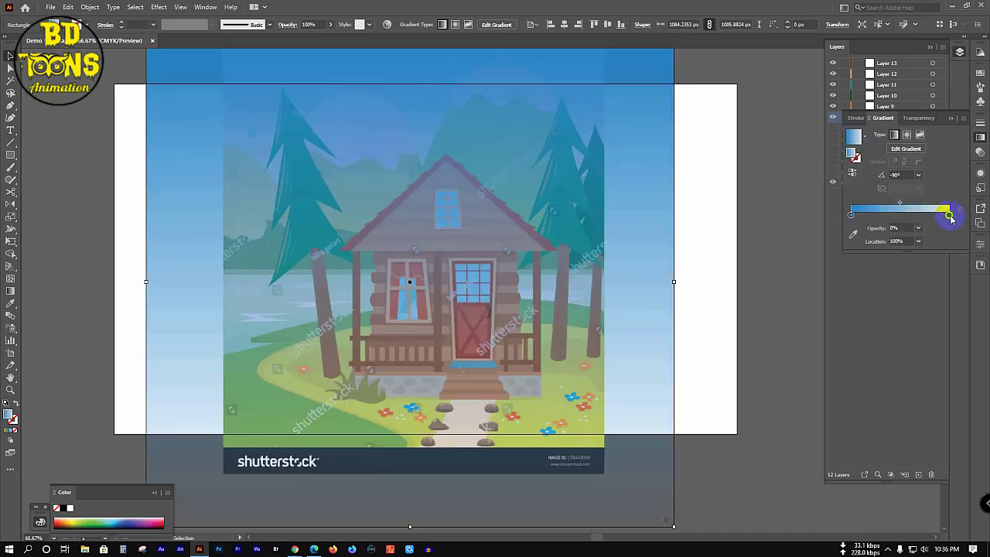
left_click(917, 228)
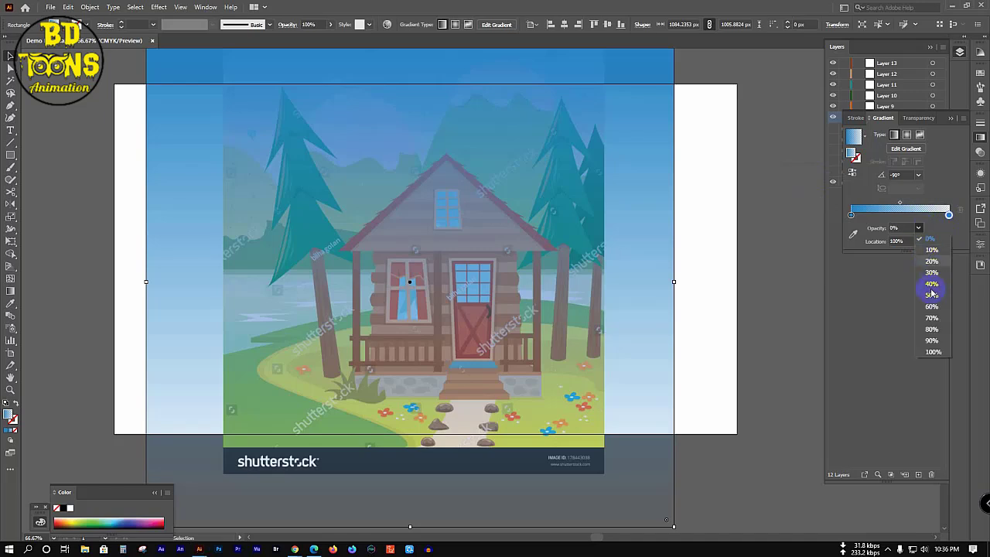
left_click(932, 353)
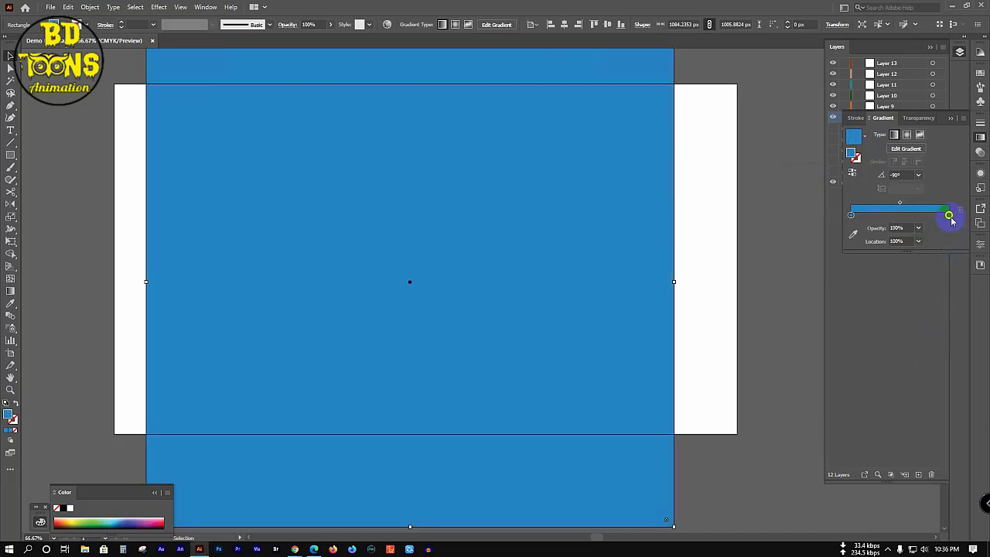
double_click(949, 214)
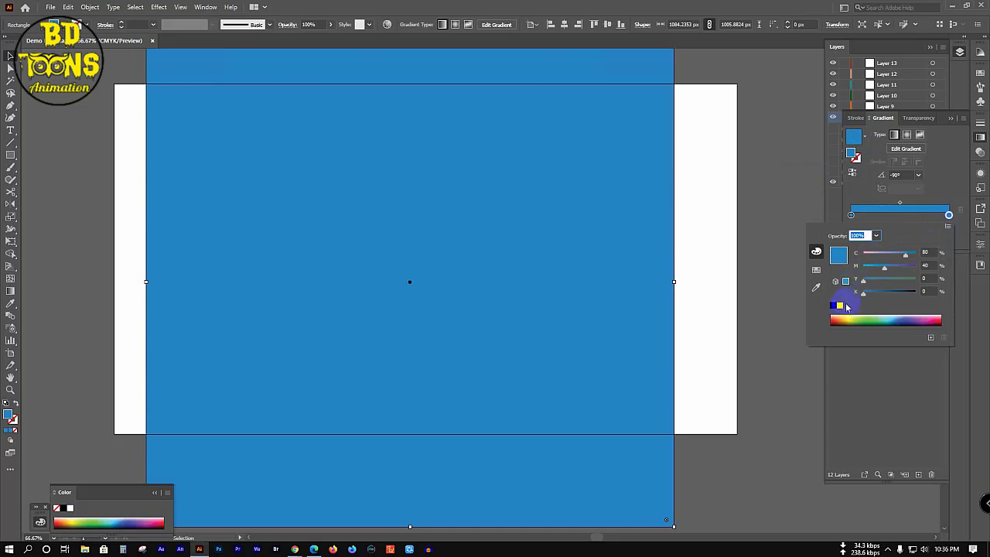
left_click(841, 305)
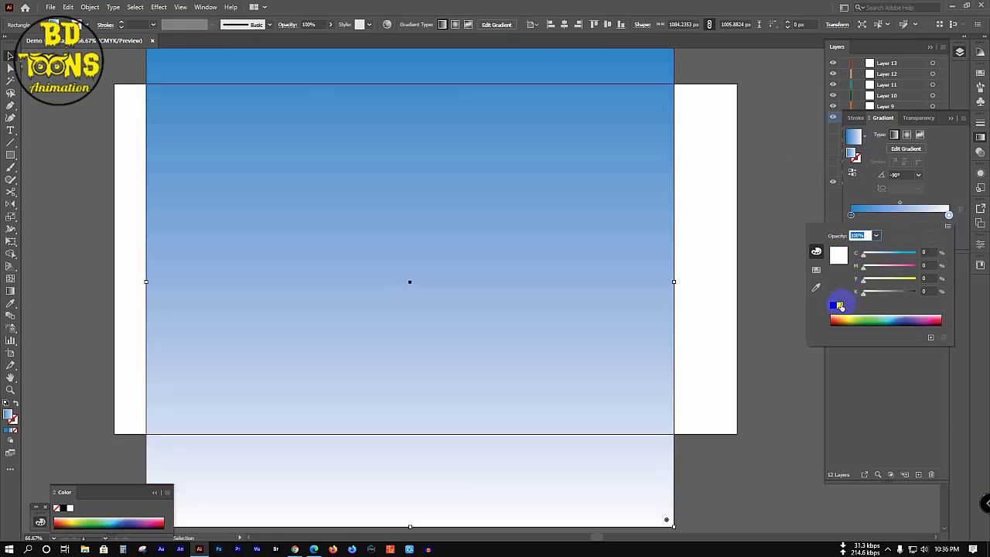
left_click(895, 205)
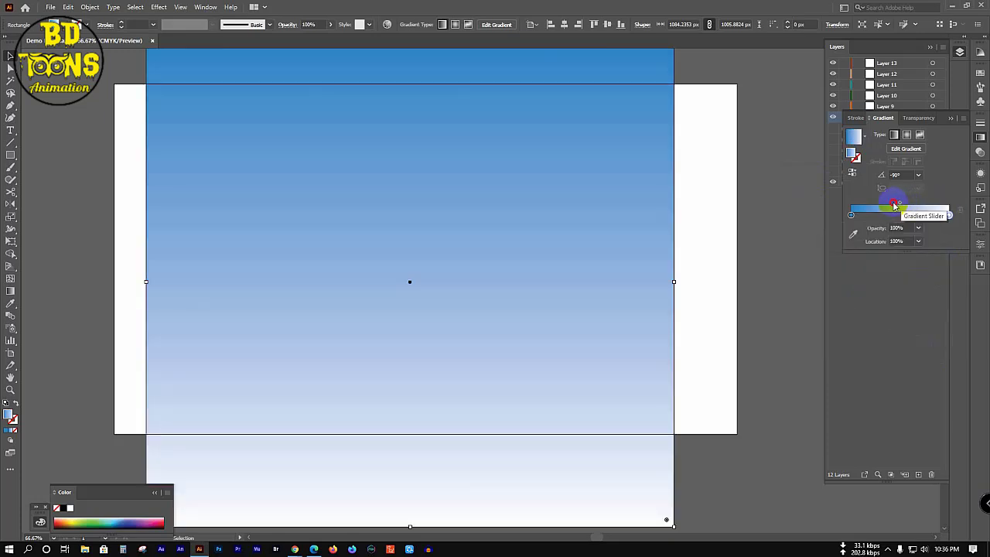
Step: Adjust the gradient midpoint and white stop so more white shows at the bottom
left_click_drag(894, 205, 881, 206)
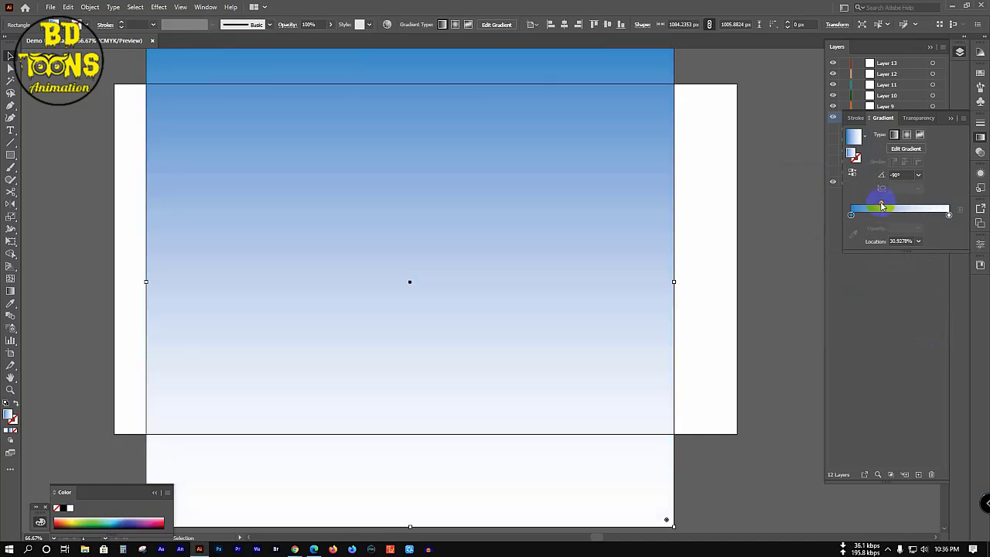
left_click(949, 216)
mouse_move(948, 217)
left_mouse_down()
mouse_move(921, 217)
mouse_move(948, 225)
left_mouse_up()
left_click_drag(880, 202, 887, 204)
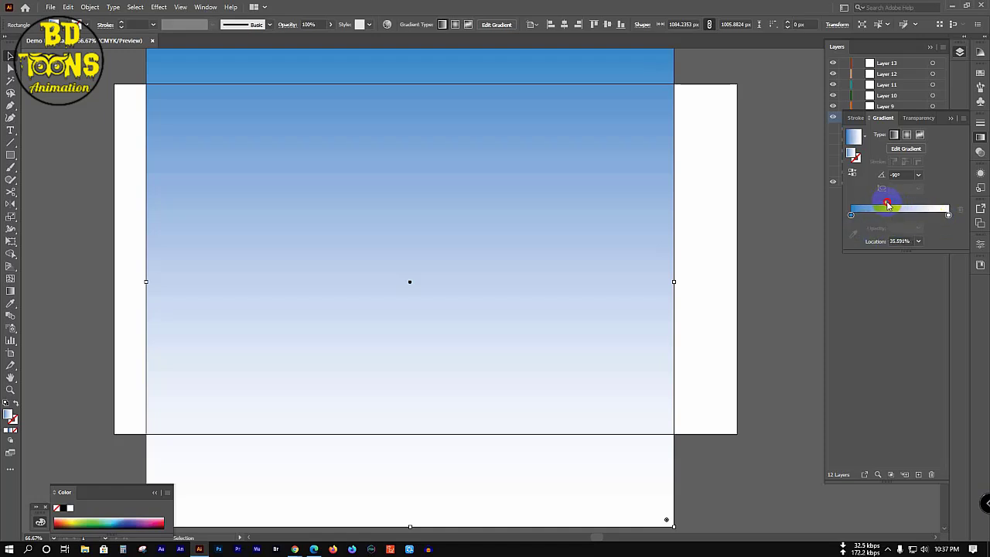
left_click(802, 211)
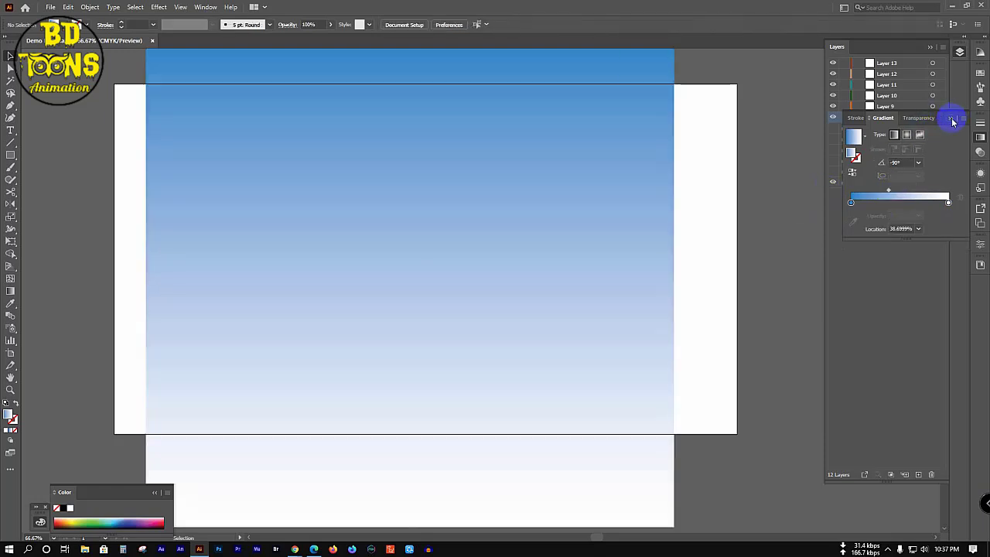
Step: Lock the Sky layer, show the artwork layers again, and move Sky below River
left_click(950, 118)
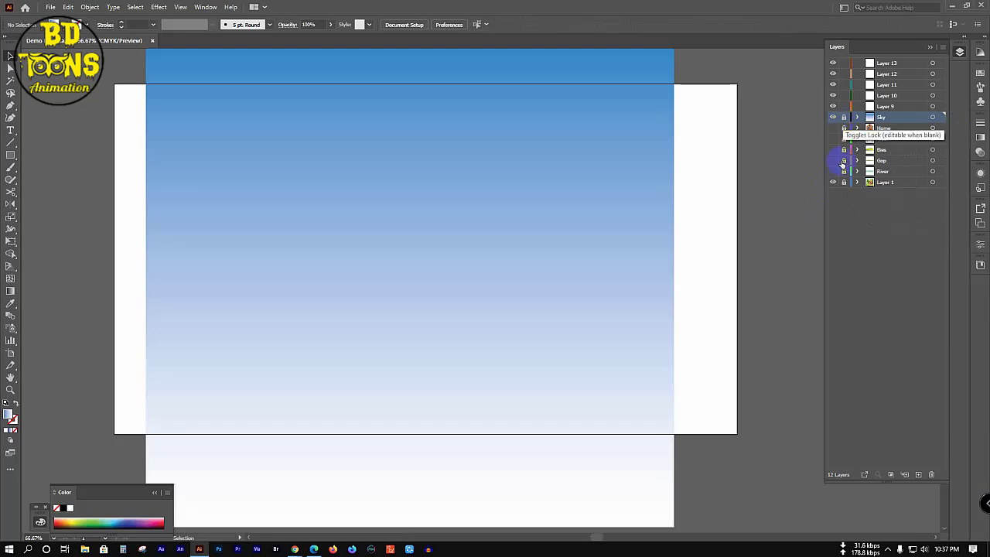
left_click(843, 117)
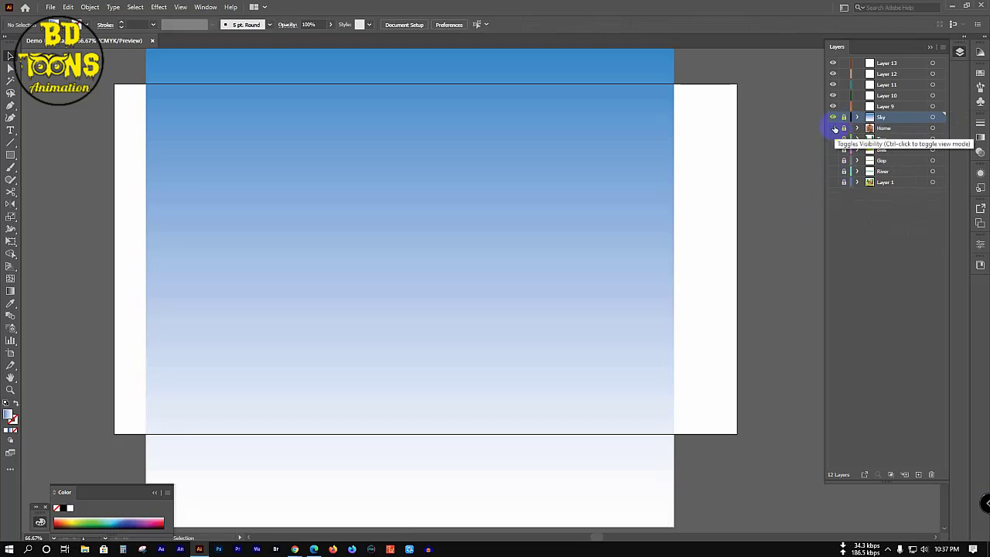
left_click_drag(833, 128, 833, 171)
left_click_drag(565, 157, 565, 132)
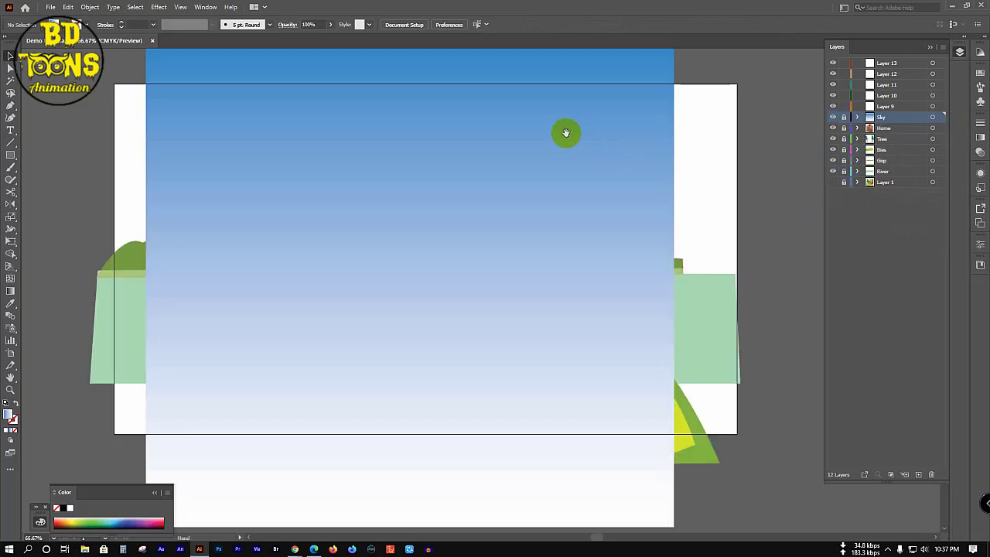
scroll(565, 136, "down", 2)
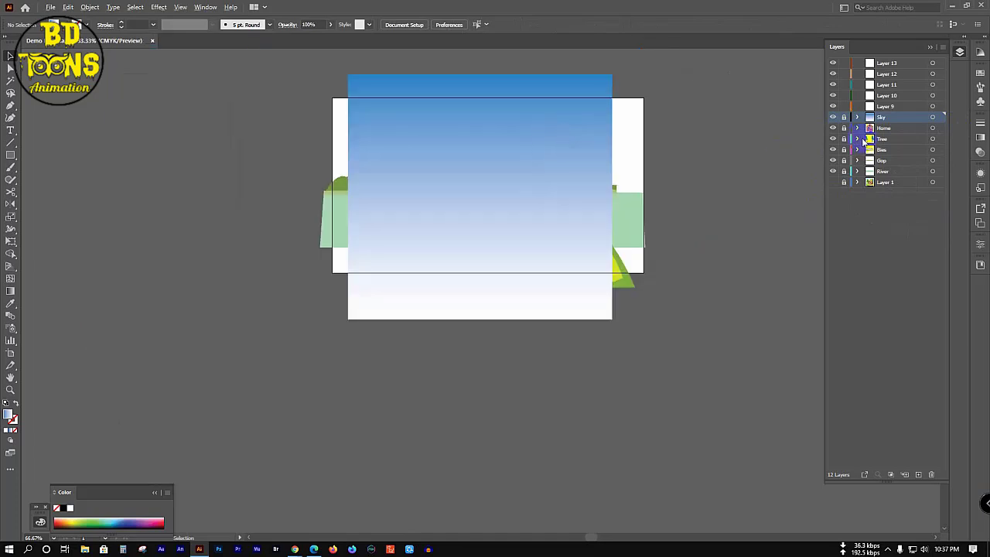
left_click(908, 150)
left_click_drag(908, 150, 906, 180)
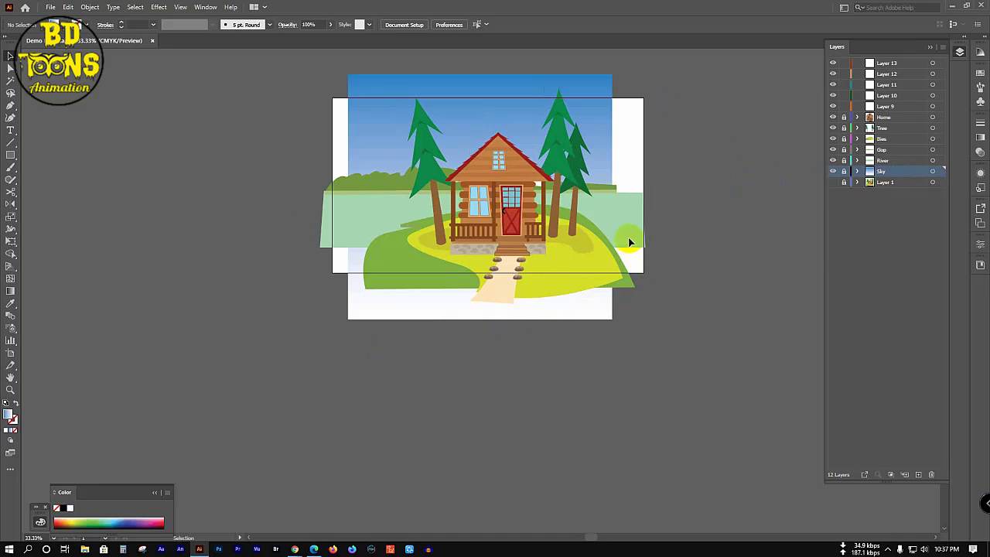
left_click(908, 173)
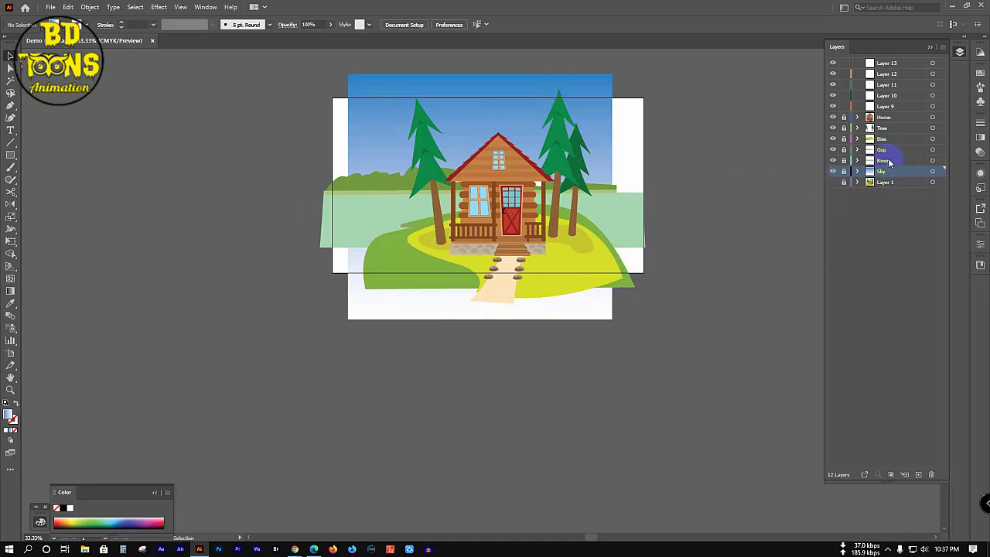
Step: Stretch the river shape downward, then nudge it up slightly
left_click(889, 160)
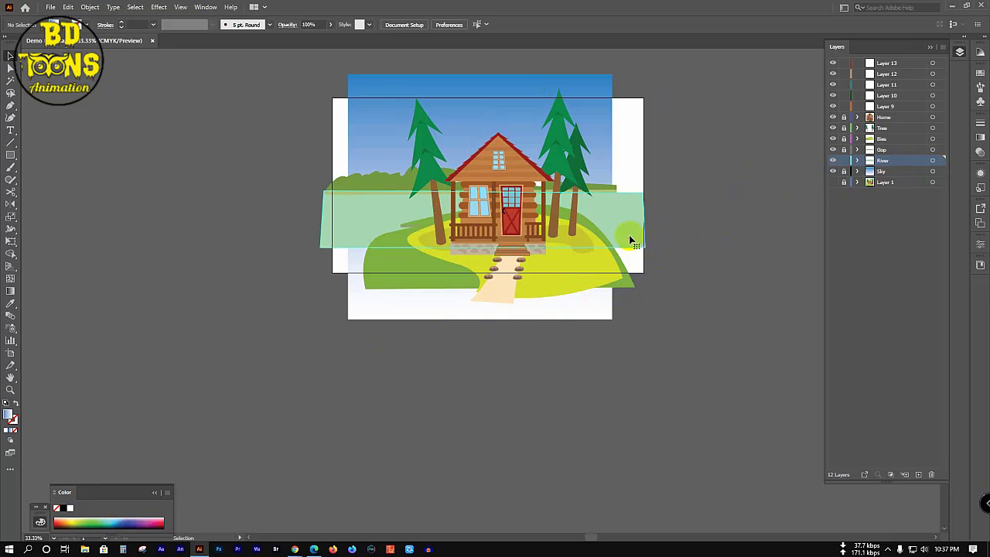
left_click(484, 249)
left_click_drag(483, 249, 484, 284)
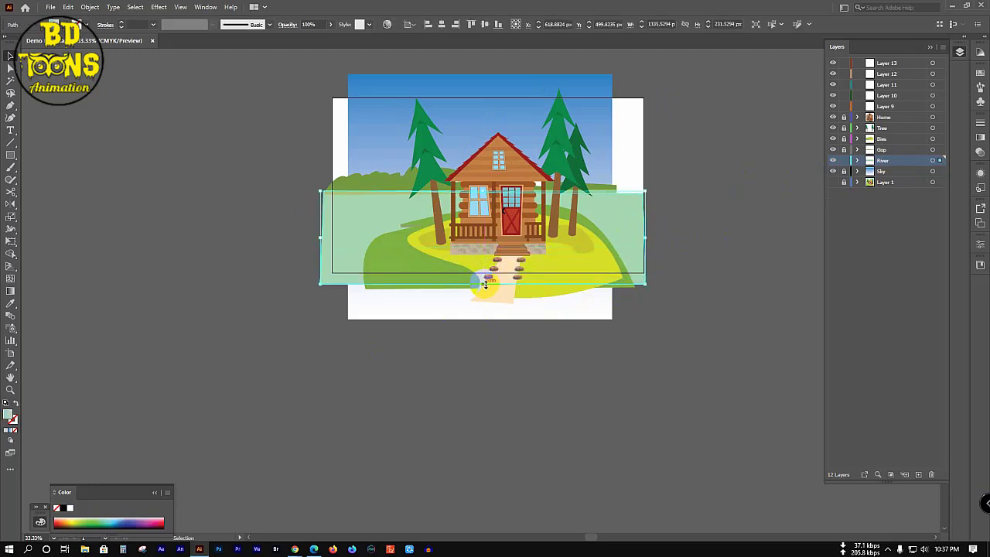
left_click(715, 269)
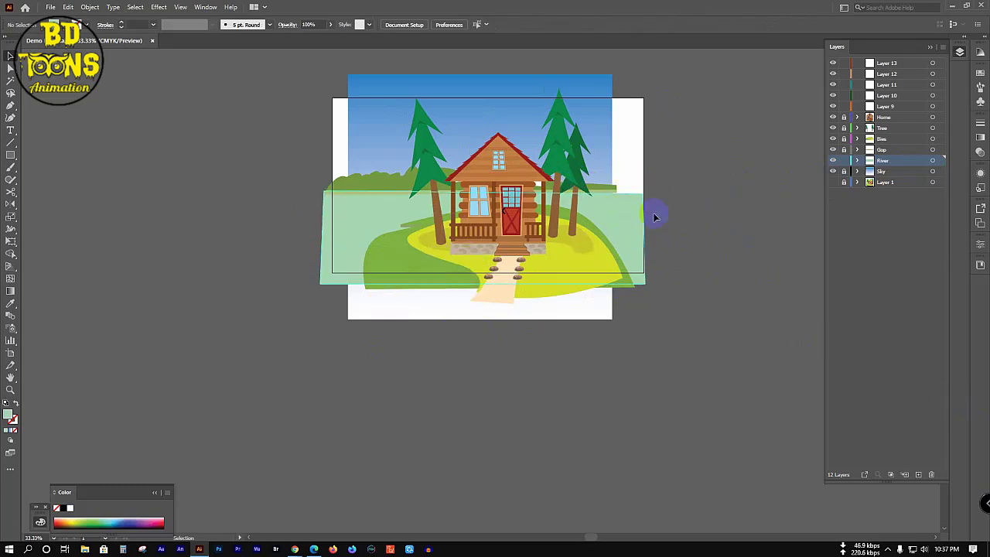
scroll(673, 173, "up", 1)
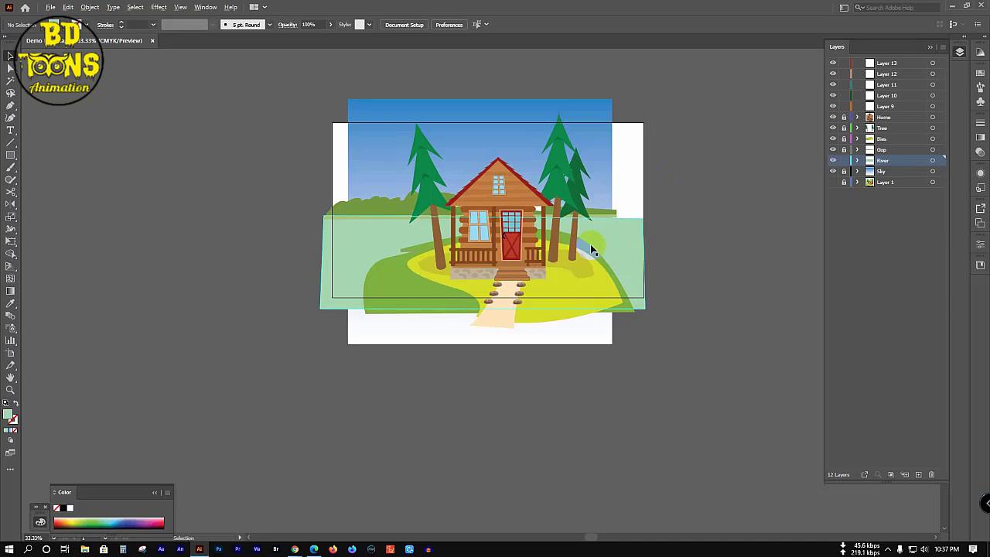
scroll(592, 249, "up", 2)
left_click(628, 229)
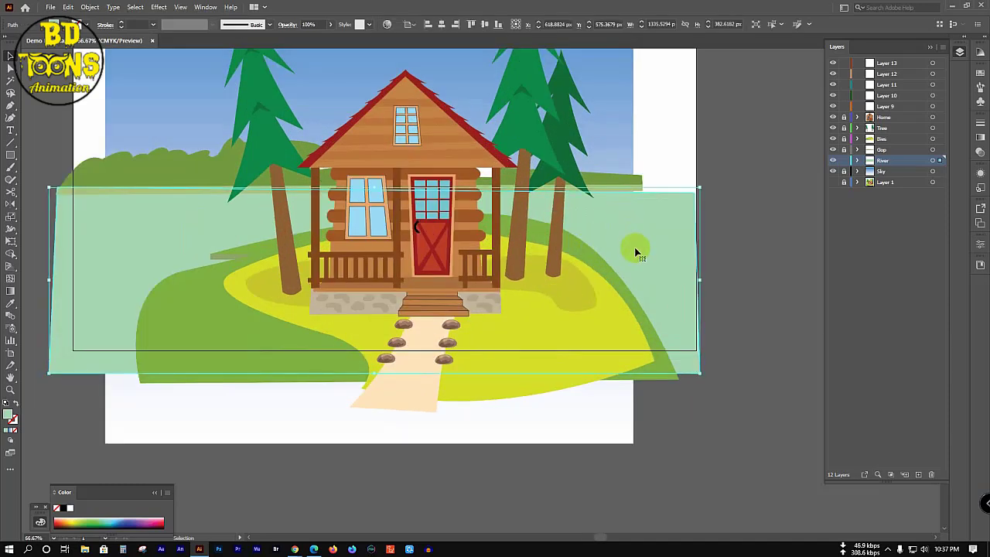
left_click_drag(635, 253, 636, 238)
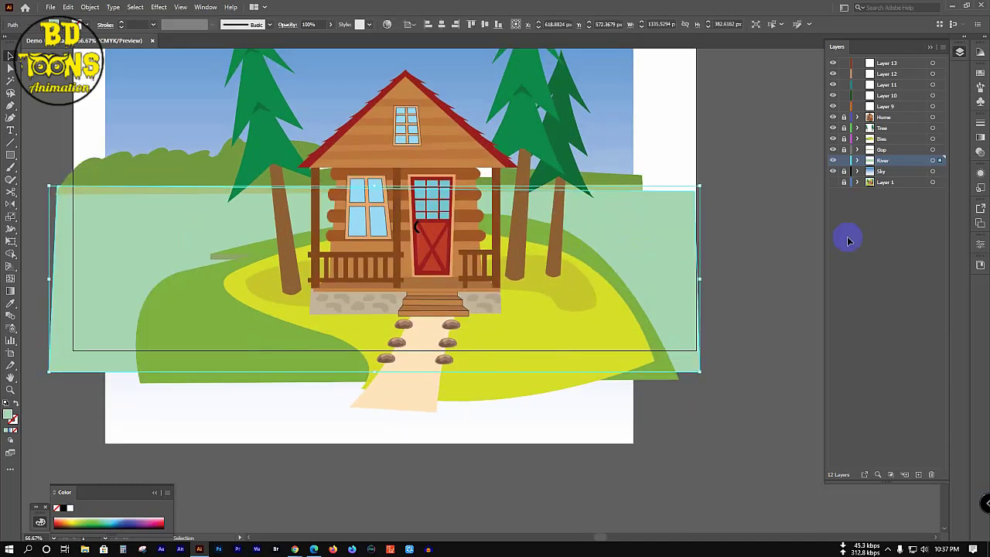
left_click(776, 256)
scroll(548, 270, "down", 2)
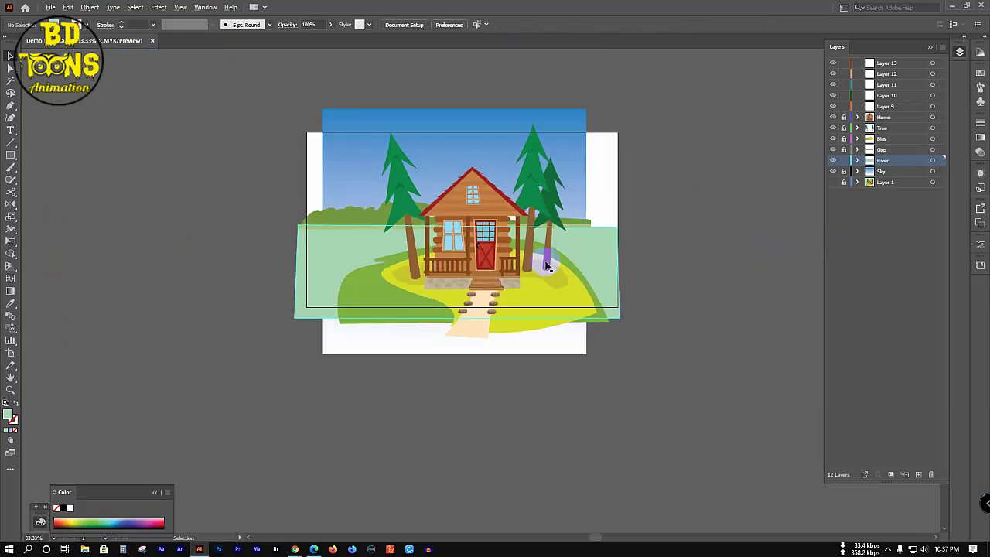
Step: Lock the River layer and delete the reference Layer 1 with its artwork
left_click(844, 160)
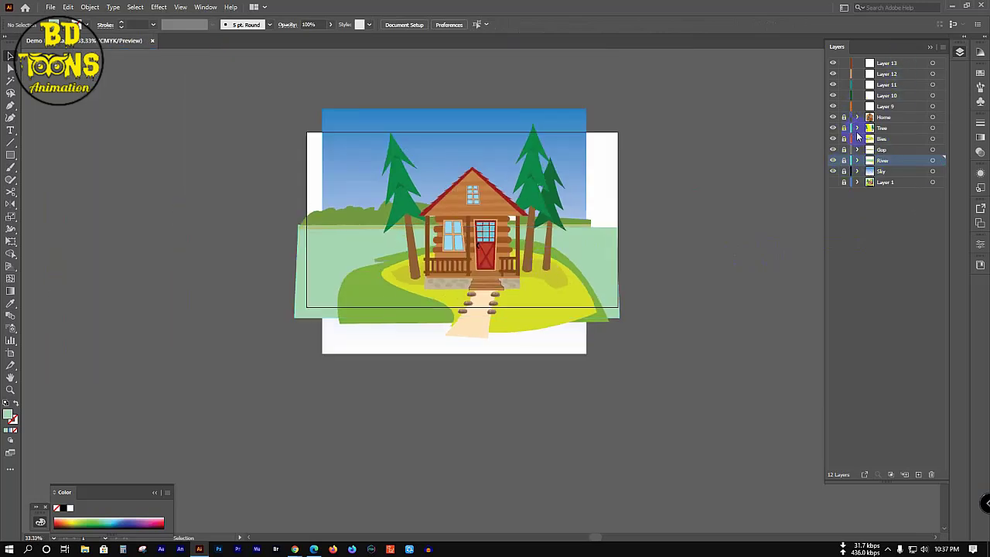
left_click(886, 183)
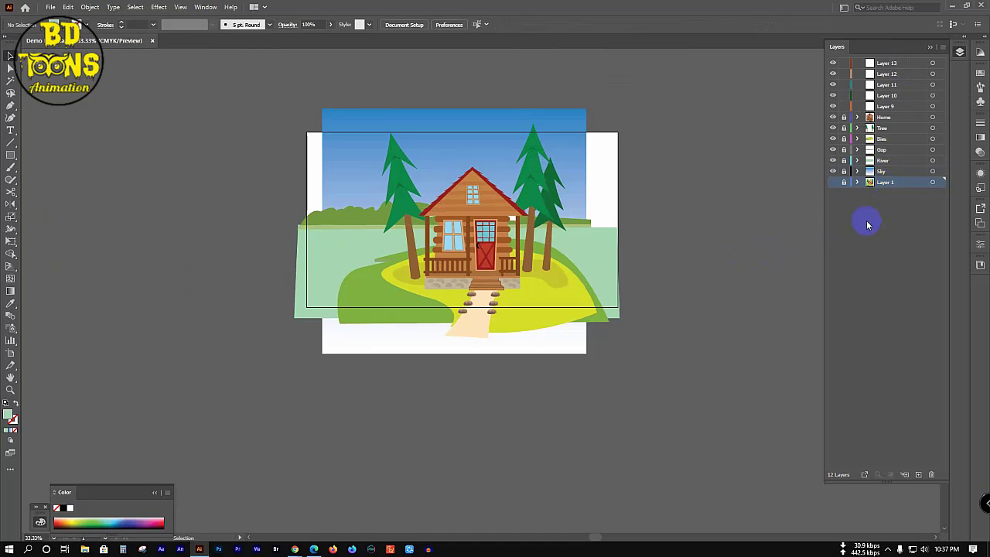
left_click(932, 475)
left_click(572, 289)
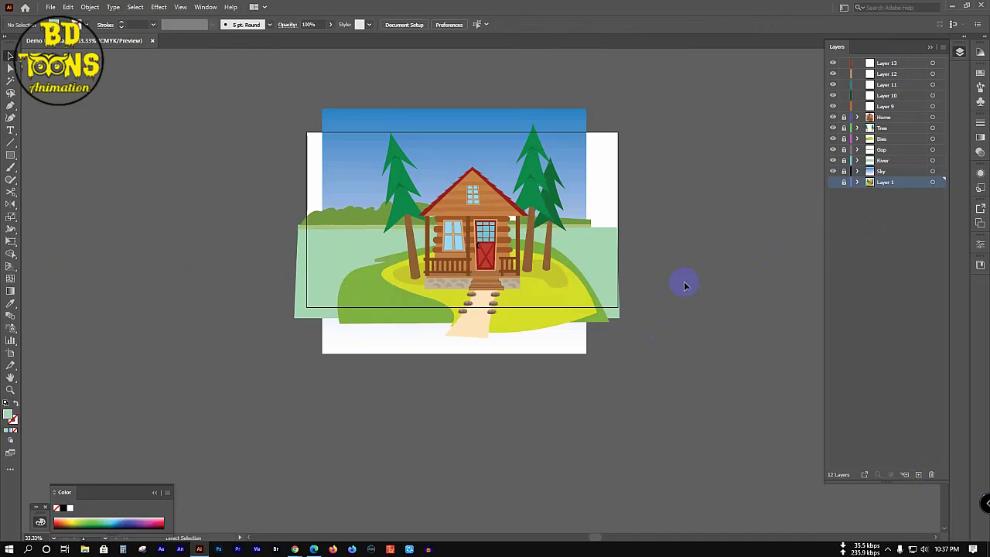
left_click(931, 474)
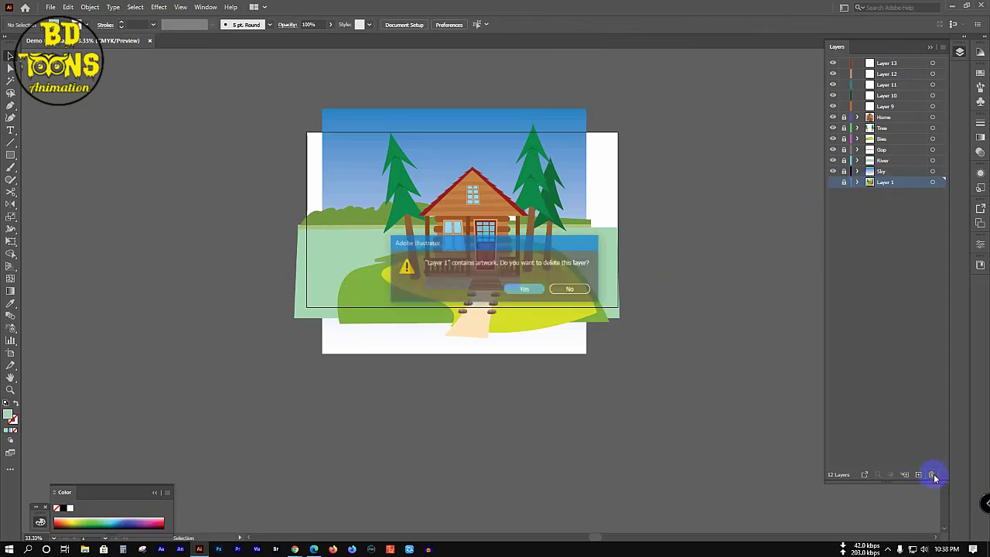
left_click(525, 291)
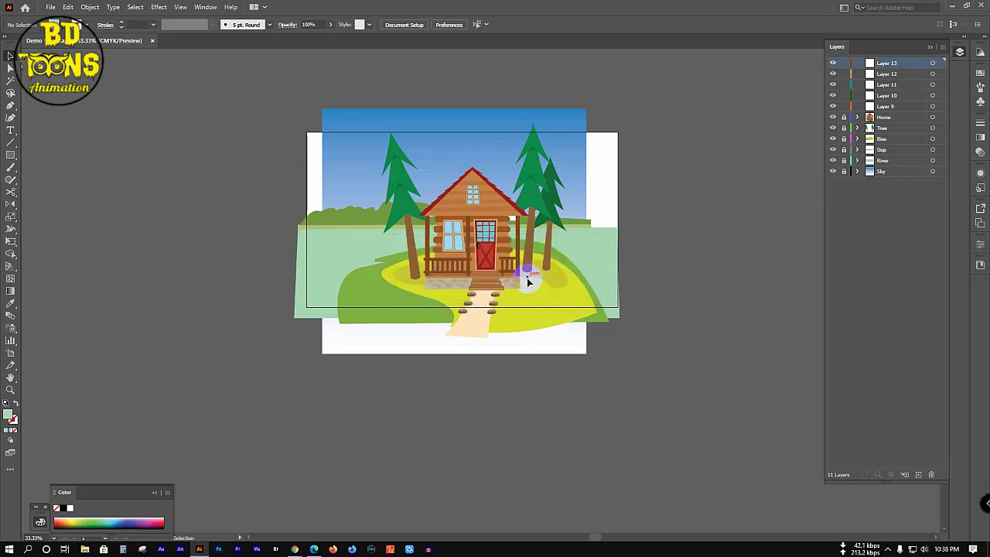
Step: Delete the empty Layers 9 through 13
left_click(889, 107, "shift")
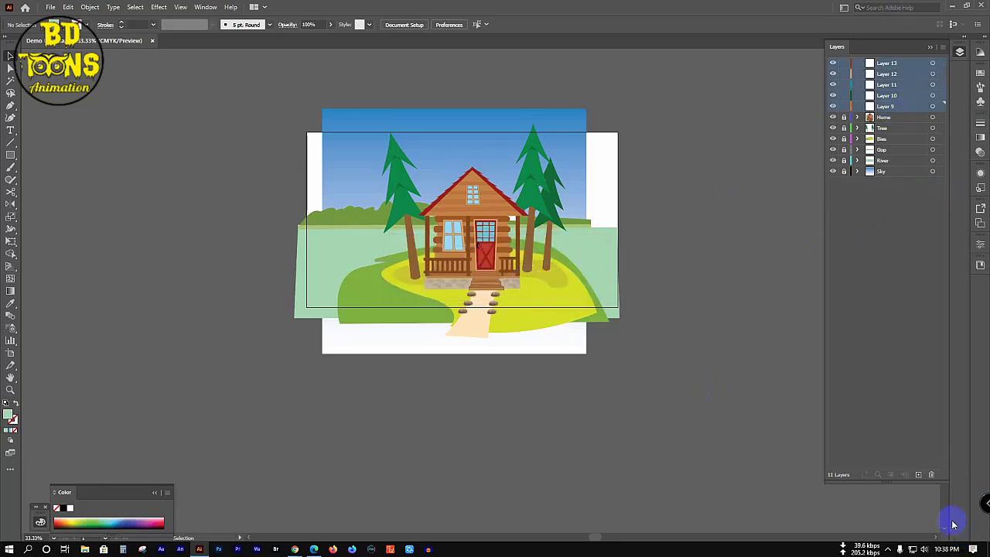
left_click(931, 474)
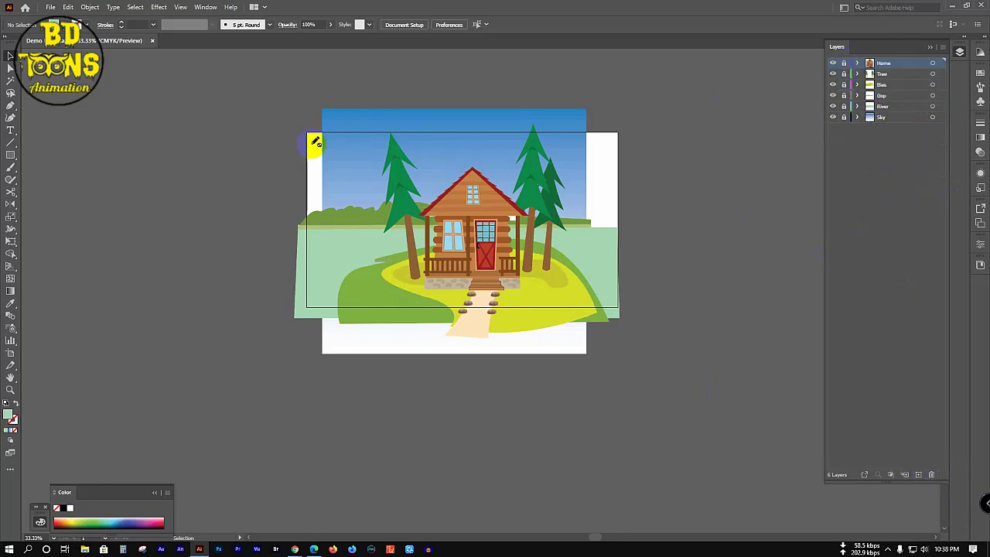
left_click(10, 156)
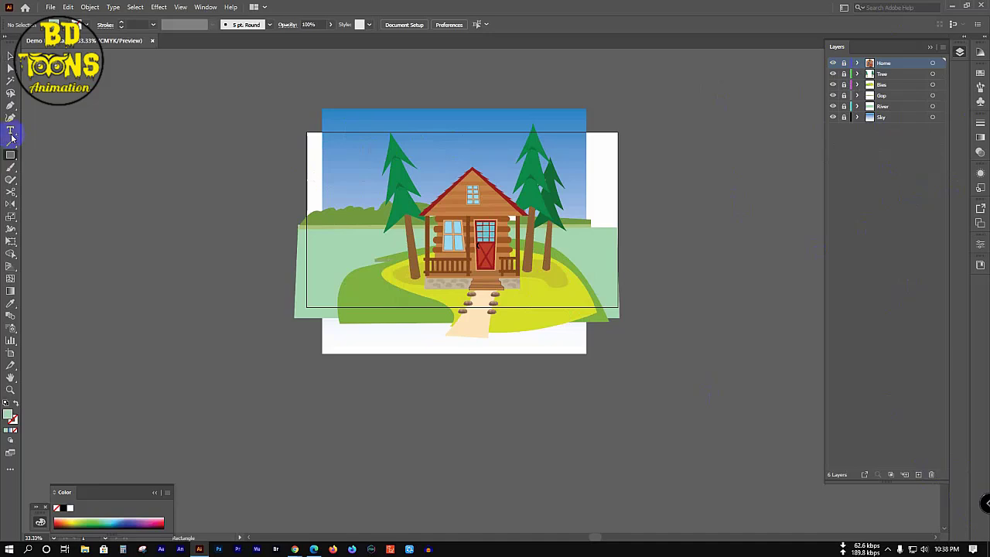
Step: Create new Layer 8 at the top, draw a pixel-perfect test rectangle, then delete it
left_click(918, 474)
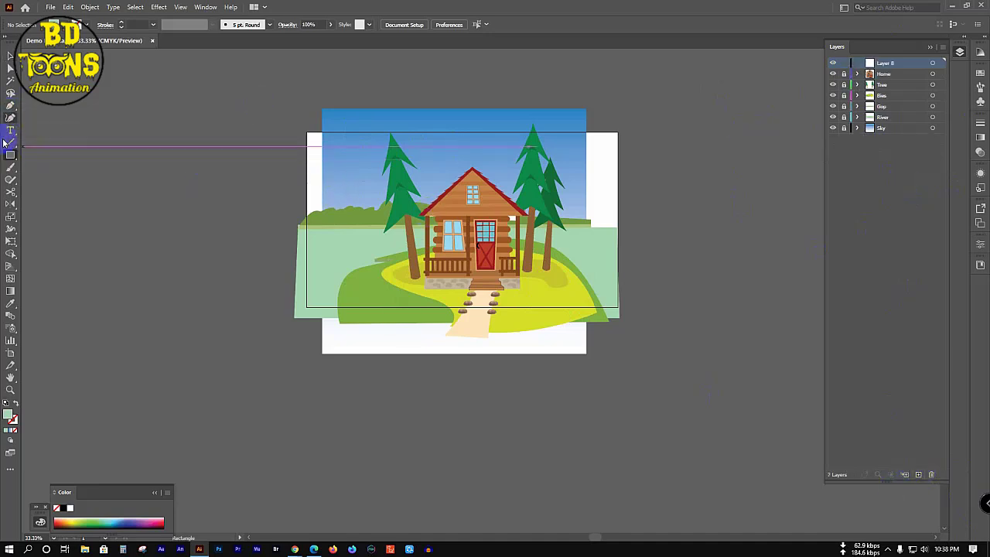
left_click(313, 150)
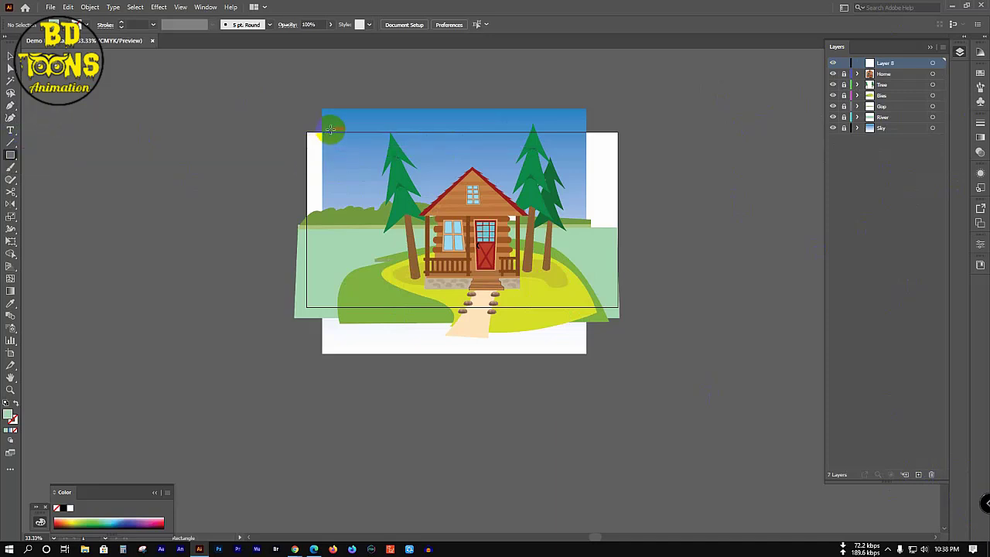
left_click_drag(327, 127, 584, 317)
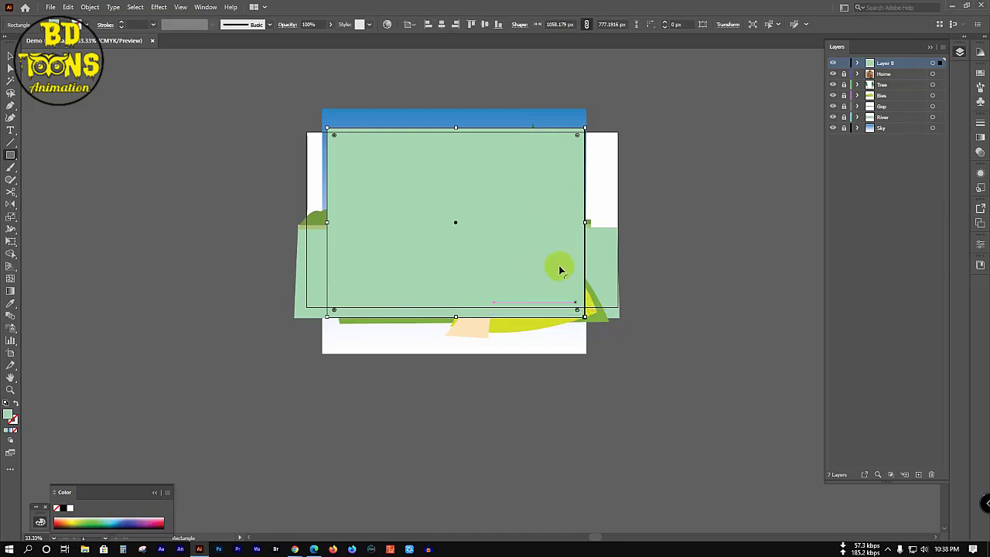
right_click(462, 193)
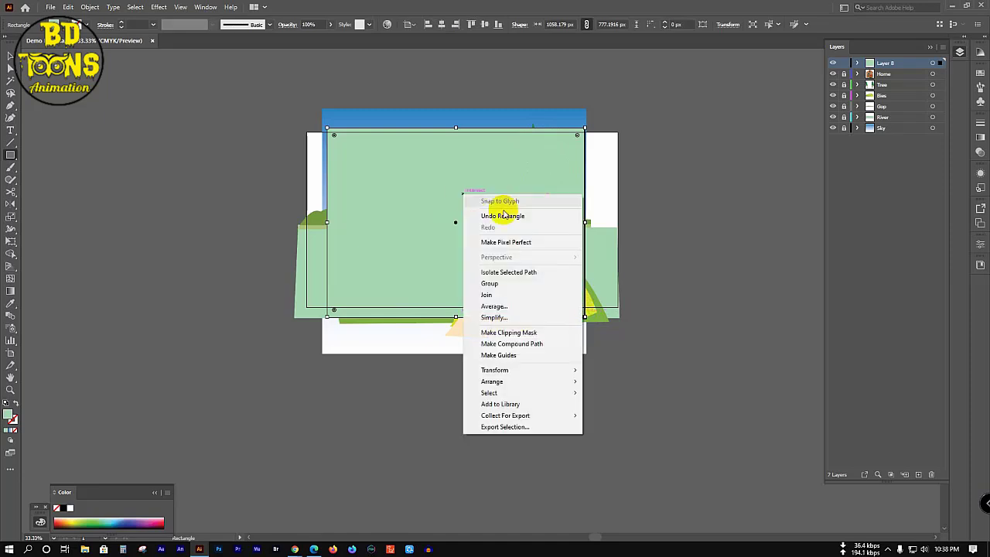
left_click(544, 242)
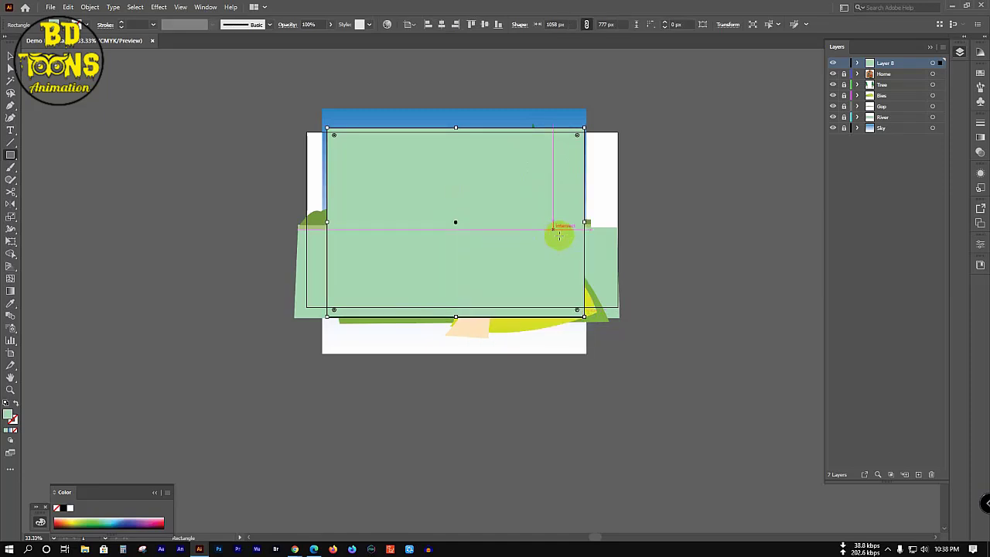
left_click(856, 64)
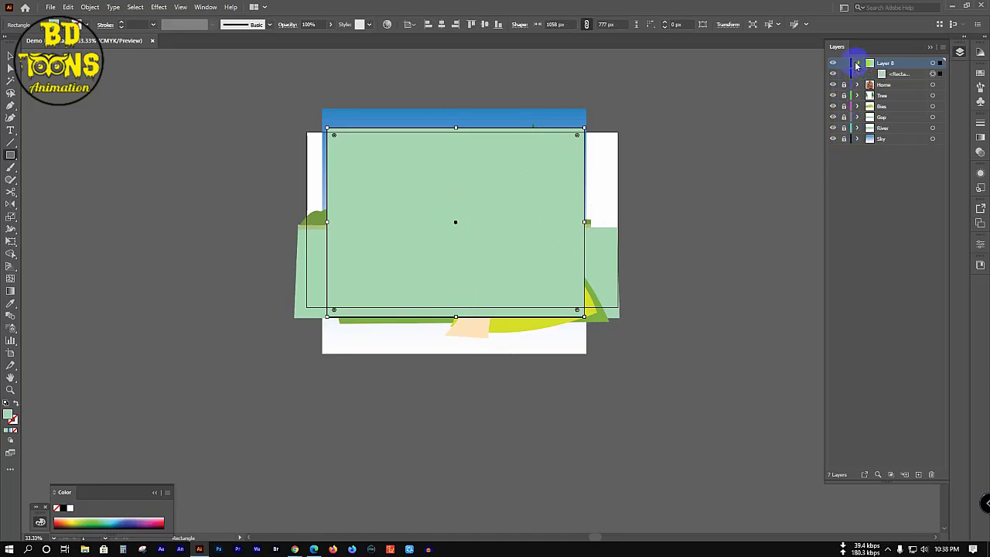
left_click(856, 64)
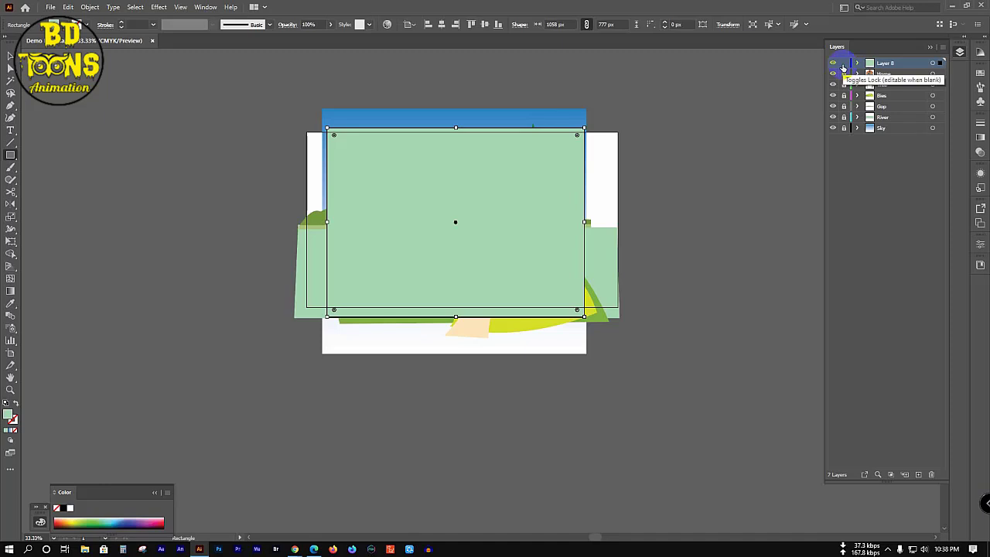
key("Delete")
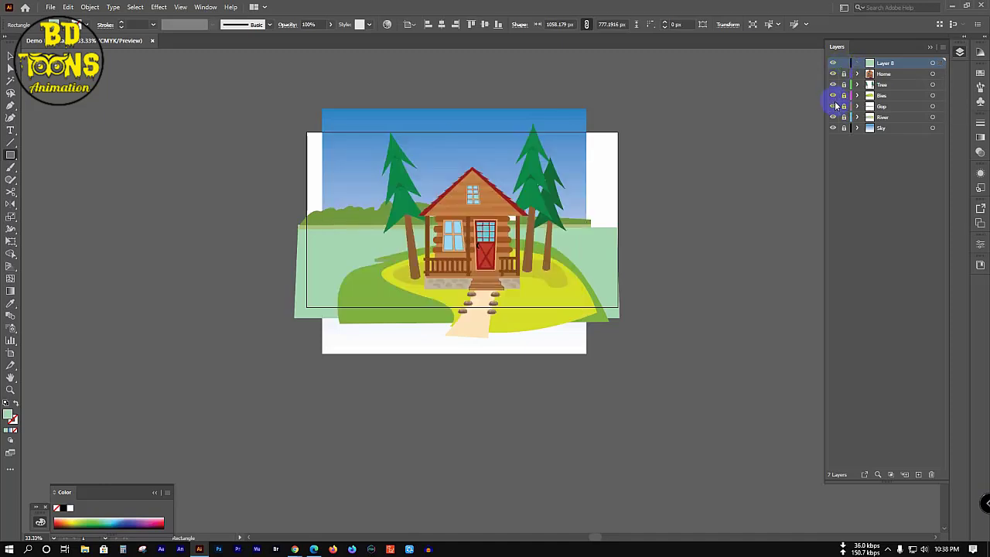
Step: Unlock Home, Tree, Bies, Gop, River and Sky layers and select all artwork
left_click(859, 71)
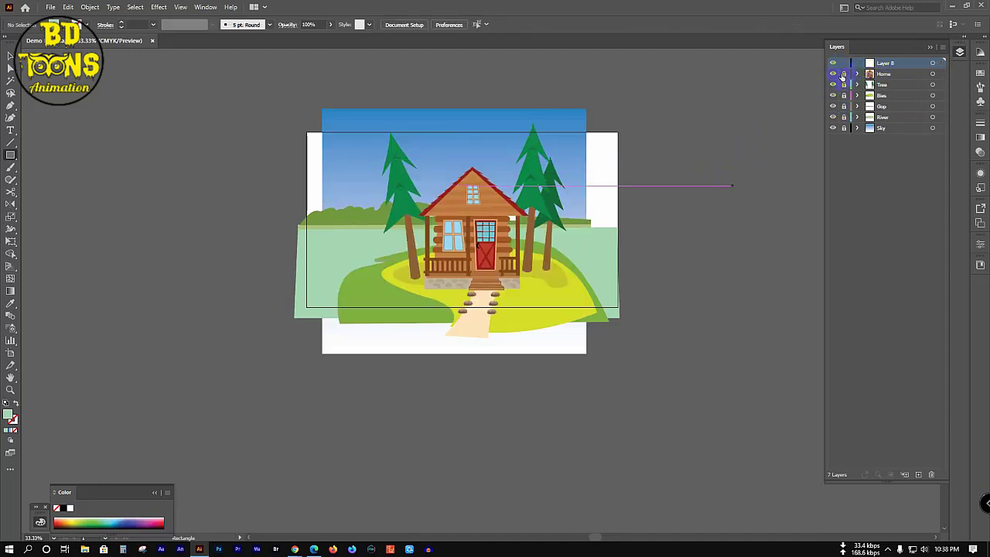
left_click_drag(844, 78, 843, 116)
left_click(856, 74)
left_click(880, 75)
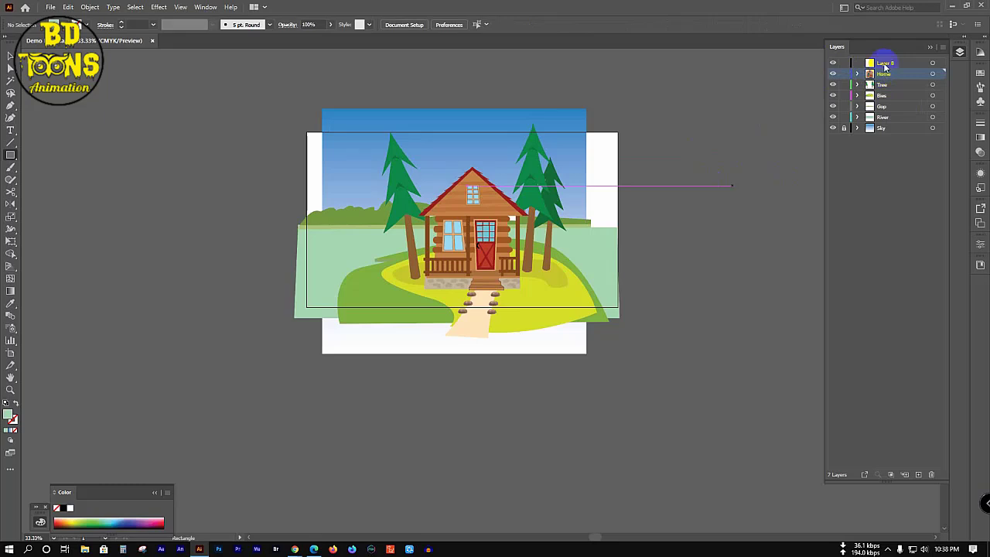
left_click_drag(885, 67, 886, 78)
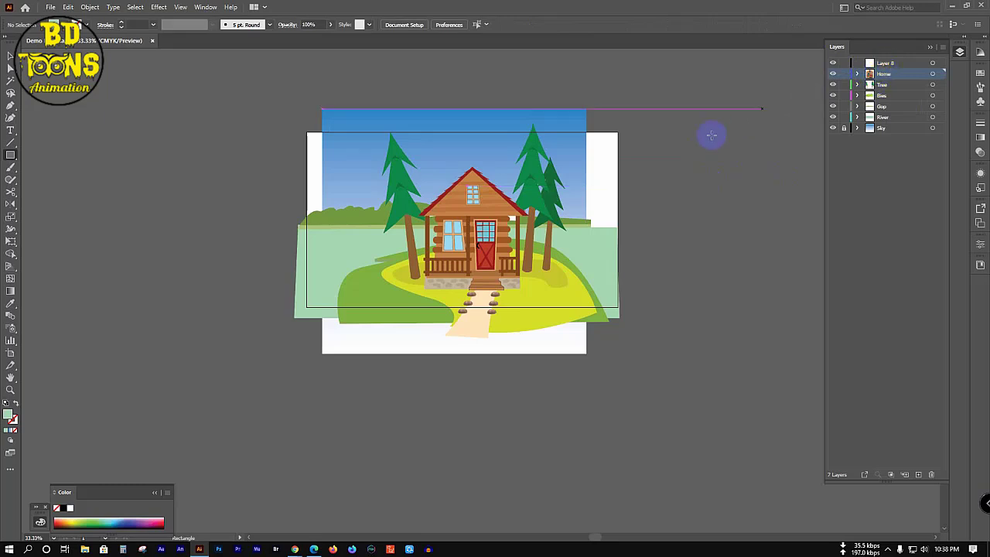
key("ctrl+a")
left_click_drag(710, 136, 860, 140)
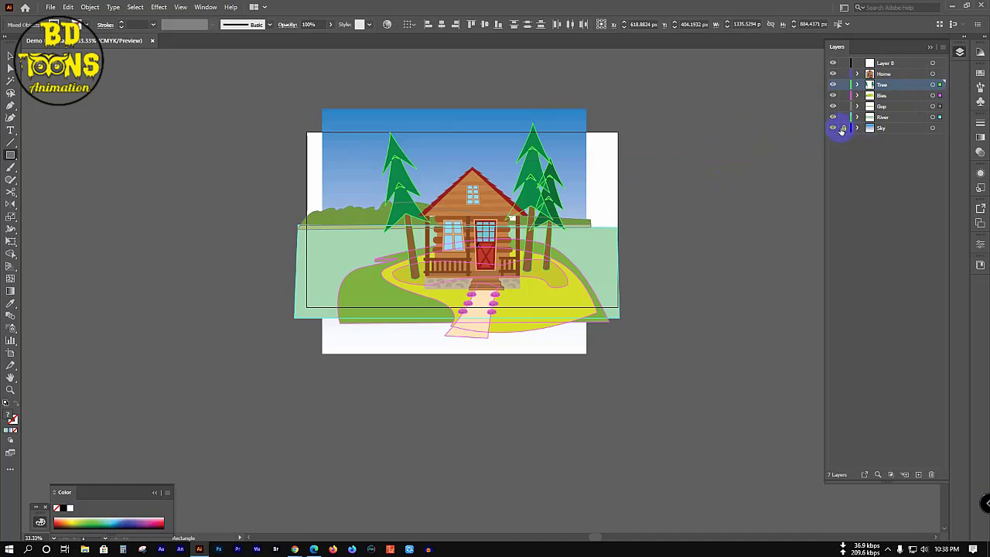
left_click(843, 128)
key("ctrl+a")
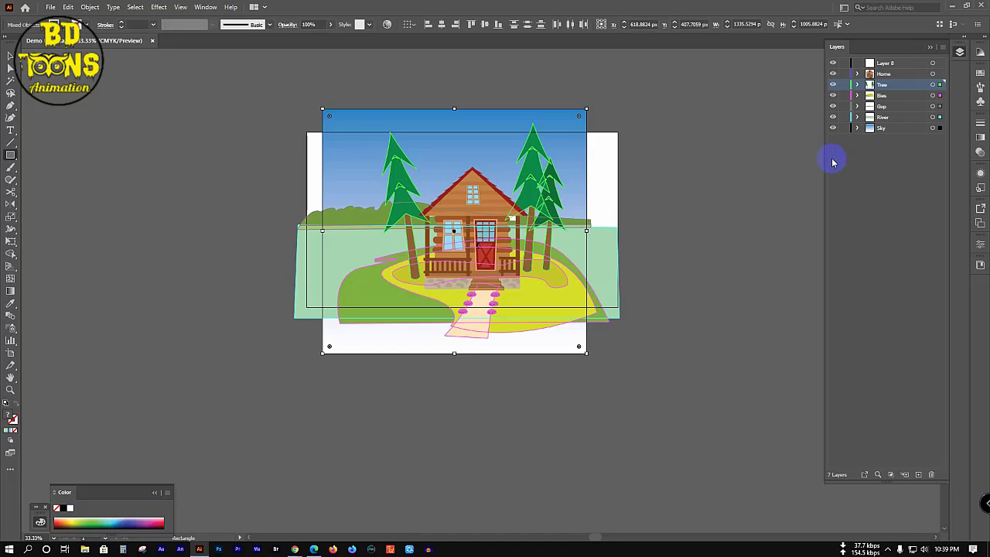
Step: Expand and collapse the Sky, Gop, Bies, Tree and Home layers to inspect their contents
left_click(856, 127)
left_click(856, 127)
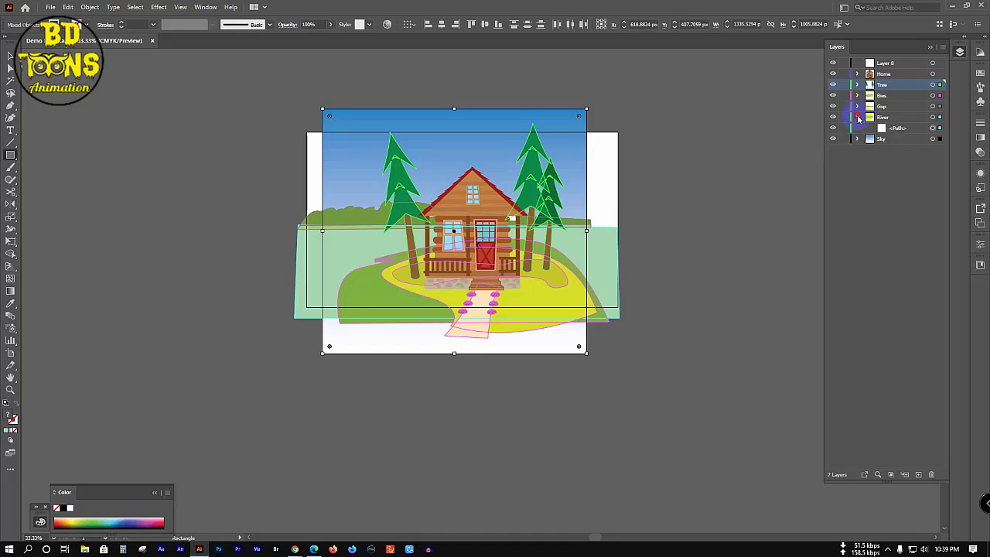
left_click(856, 107)
left_click(857, 106)
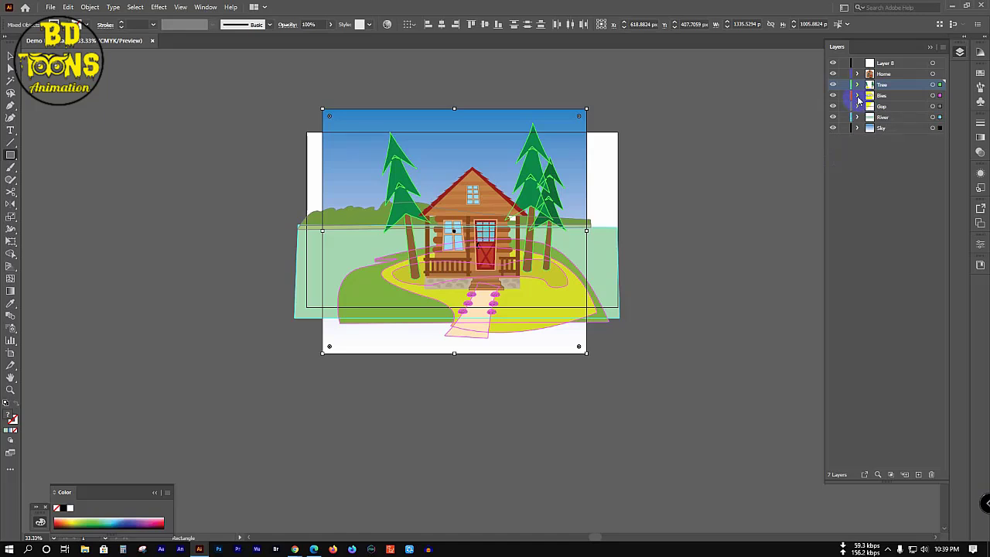
left_click(857, 96)
left_click(856, 96)
left_click(857, 85)
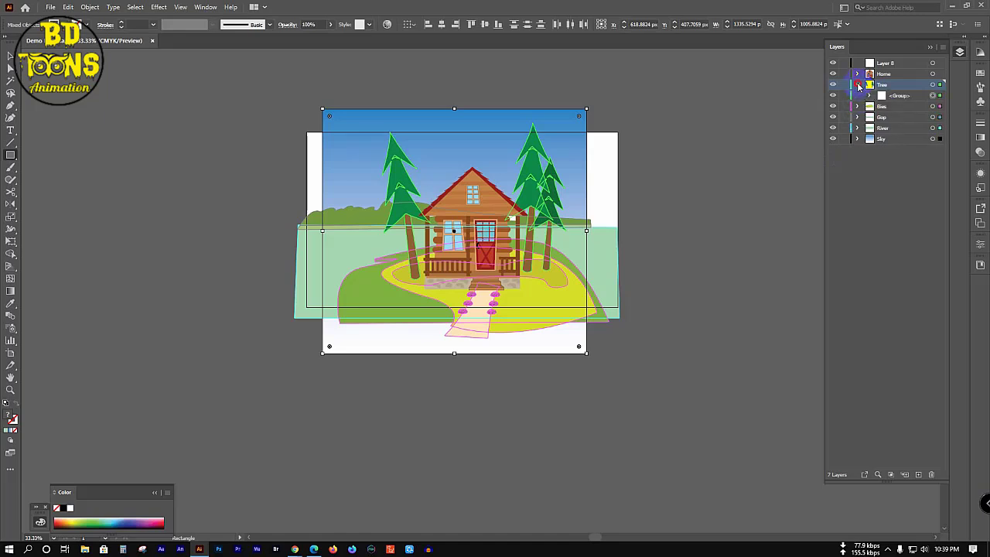
left_click(856, 85)
left_click(856, 75)
left_click(857, 74)
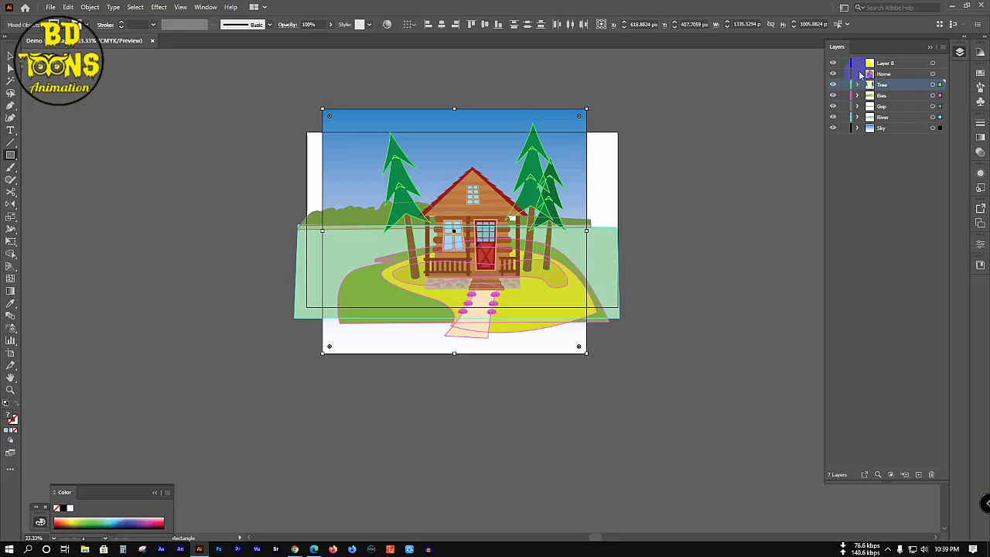
Step: Cancel the rectangle size entry and deselect all artwork with the Selection tool
left_click(733, 116)
left_click(526, 293)
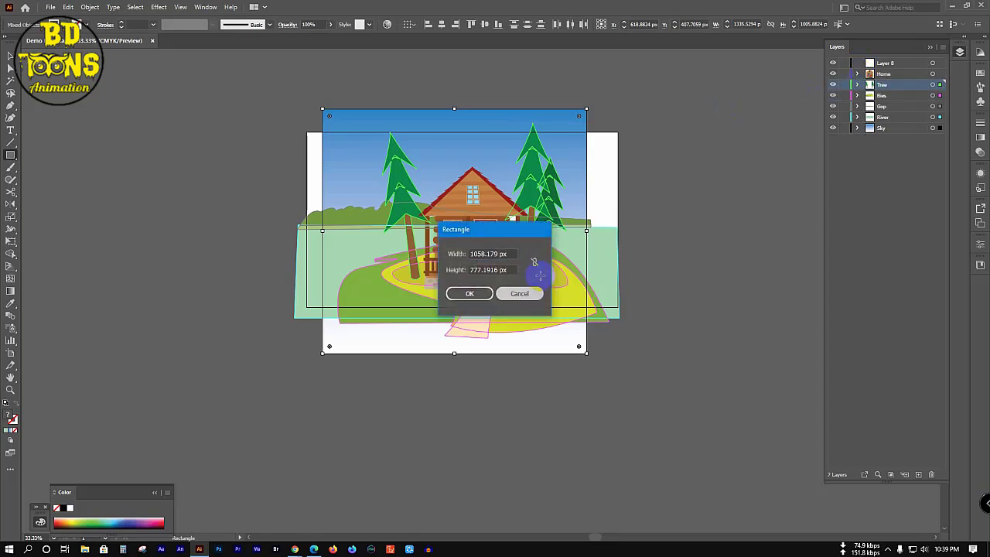
key("v")
left_click(691, 242)
Step: Widen the sky rectangle by dragging its left and right edges outward
left_click(569, 194)
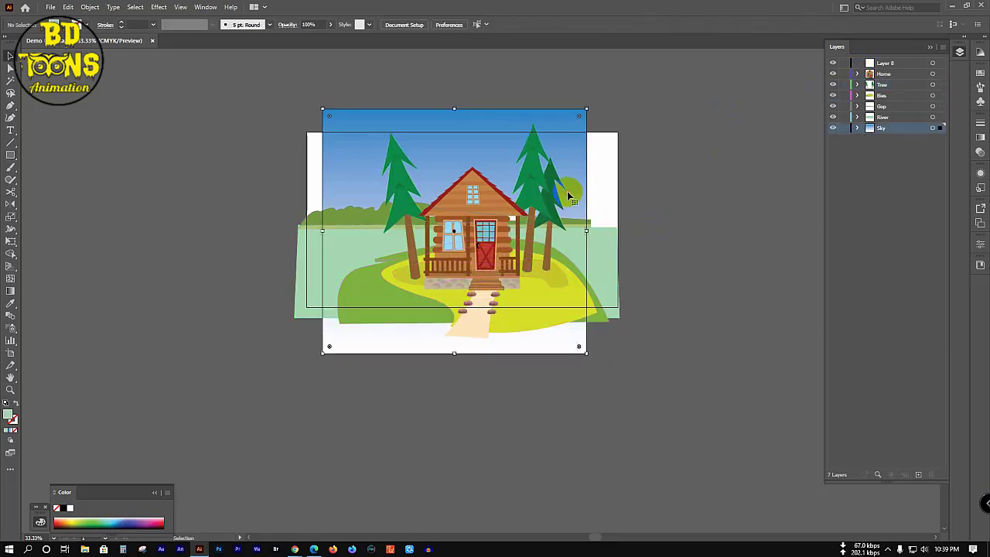
left_click_drag(588, 229, 617, 230)
left_click_drag(329, 234, 307, 230)
left_click(690, 245)
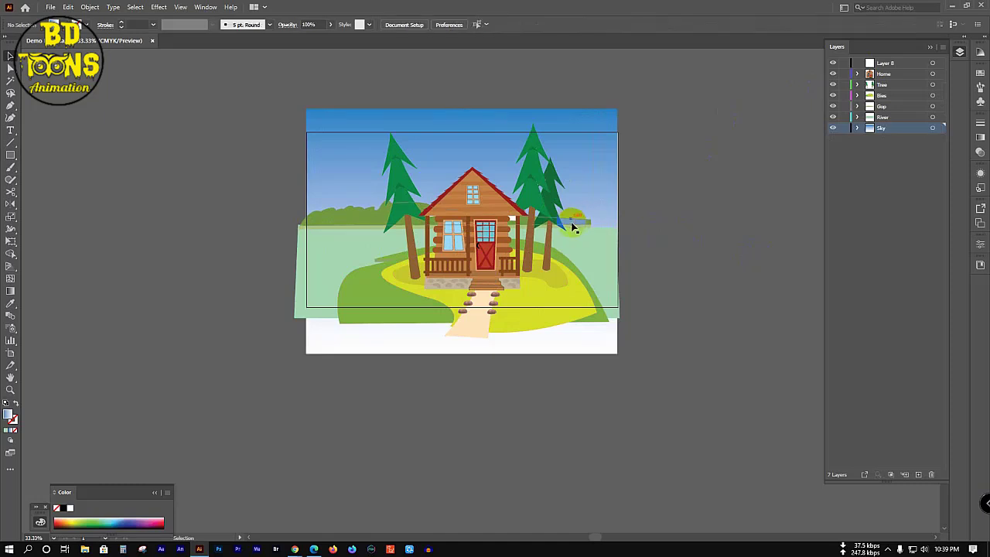
Step: Stretch the green Gap strip to the scene's right edge, about 1322 px wide
left_click(588, 221)
left_click_drag(591, 215, 620, 213)
left_click(671, 220)
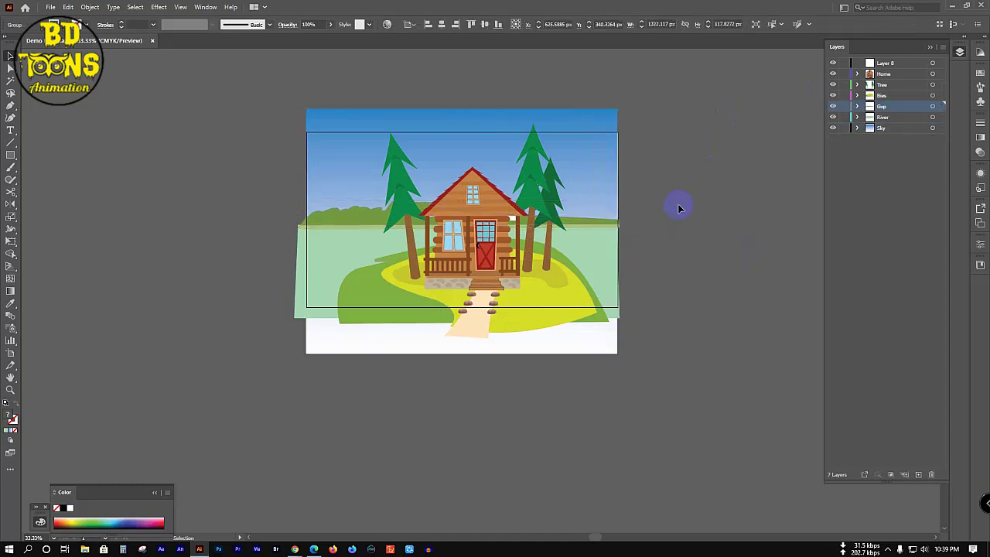
Step: Make Layer 8, then Home, active, and drag a layer upward in the Layers panel
left_click(884, 65)
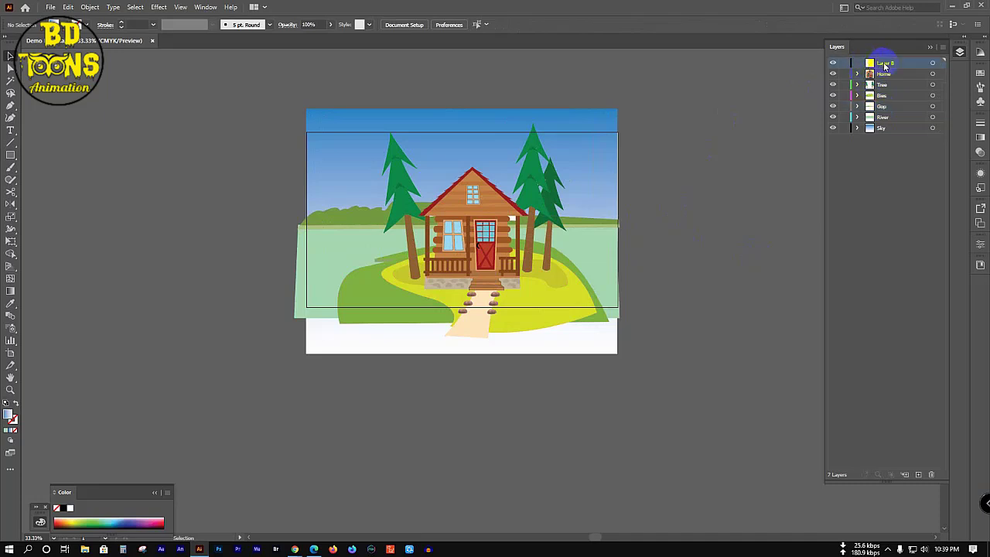
left_click(888, 75)
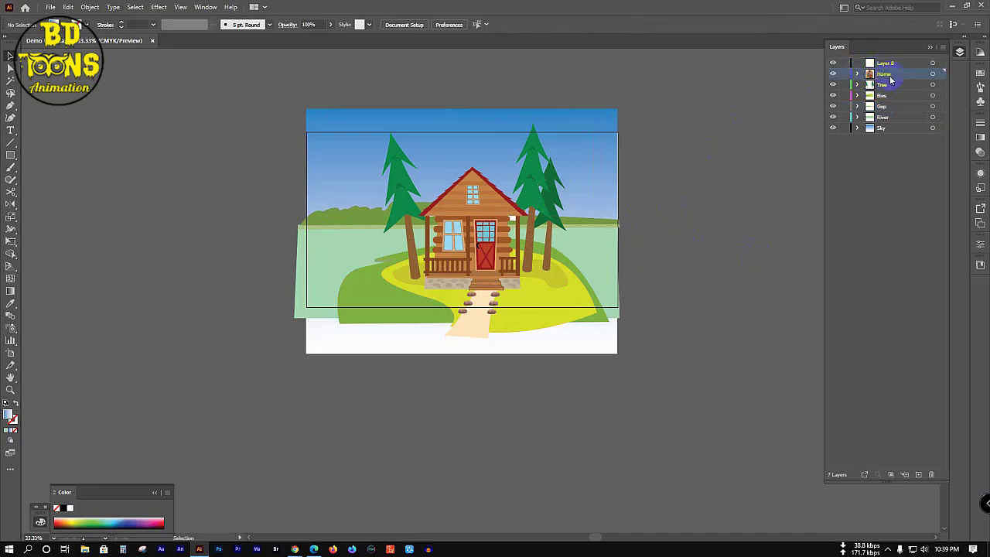
left_click(891, 164)
left_click_drag(856, 132, 857, 75)
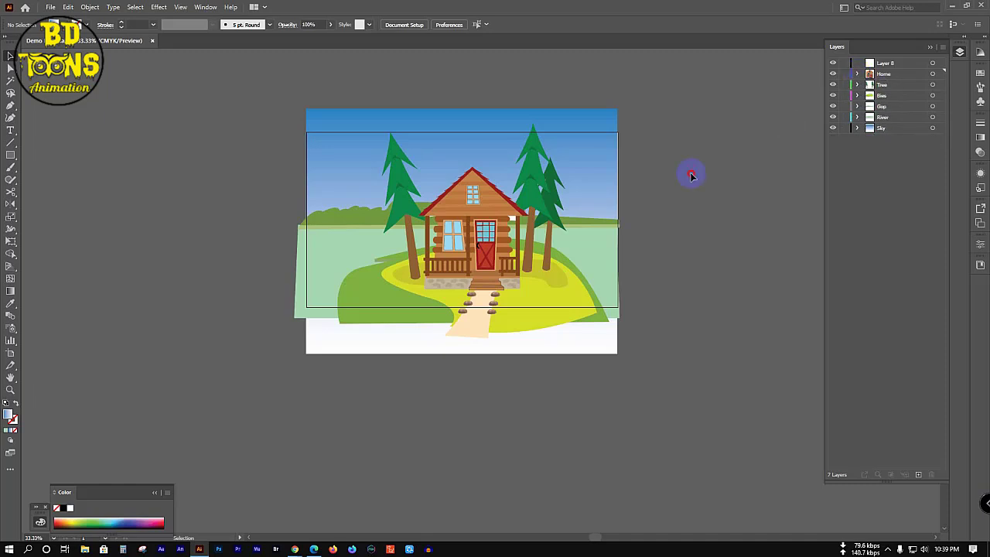
Step: Select all artwork, check the Home layer's sublayer, then deselect everything
key("ctrl+a")
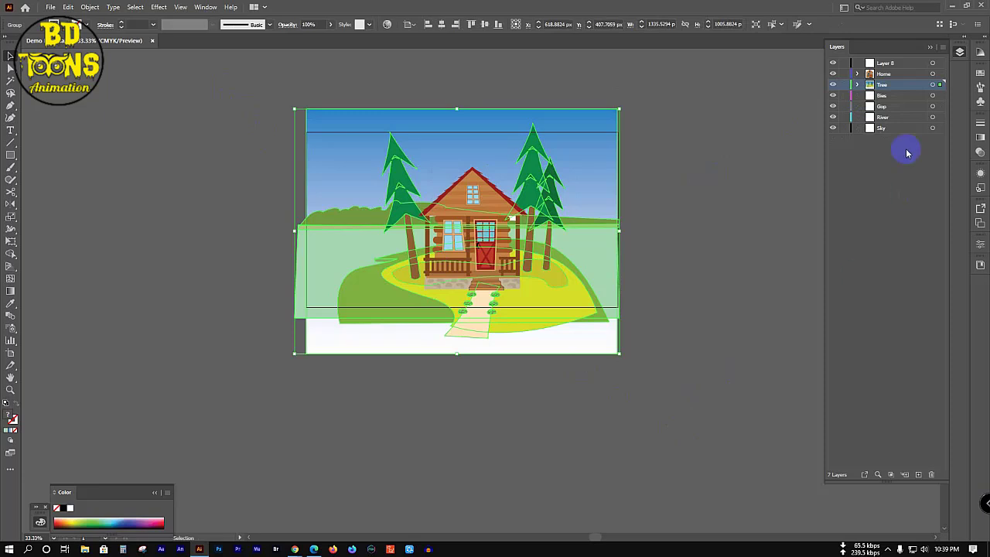
left_click(853, 92)
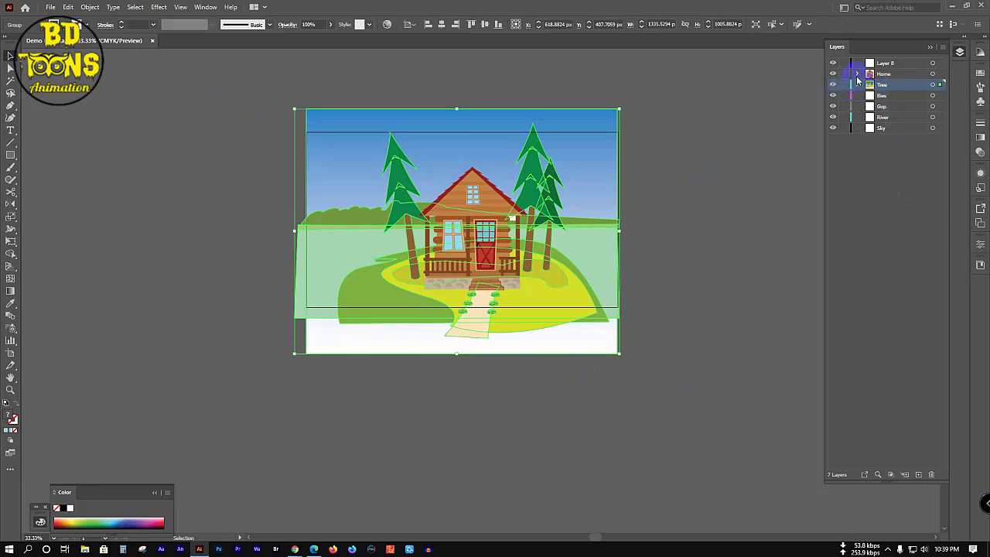
left_click(856, 74)
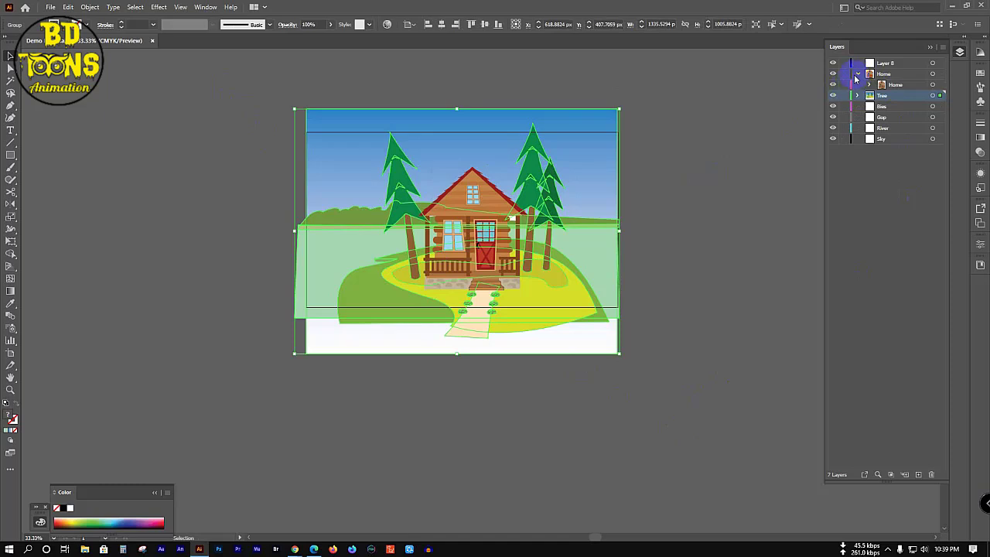
left_click(856, 75)
left_click(197, 106)
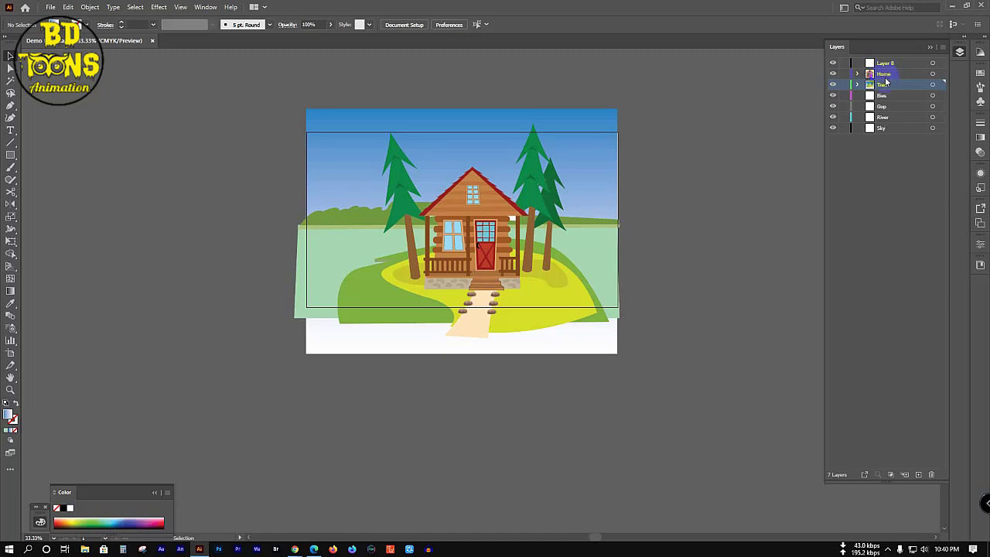
Step: Drag the Home sublayer into the Tree layer above <Group>, then collapse Tree
left_click(856, 85)
left_click(857, 85)
left_click(858, 74)
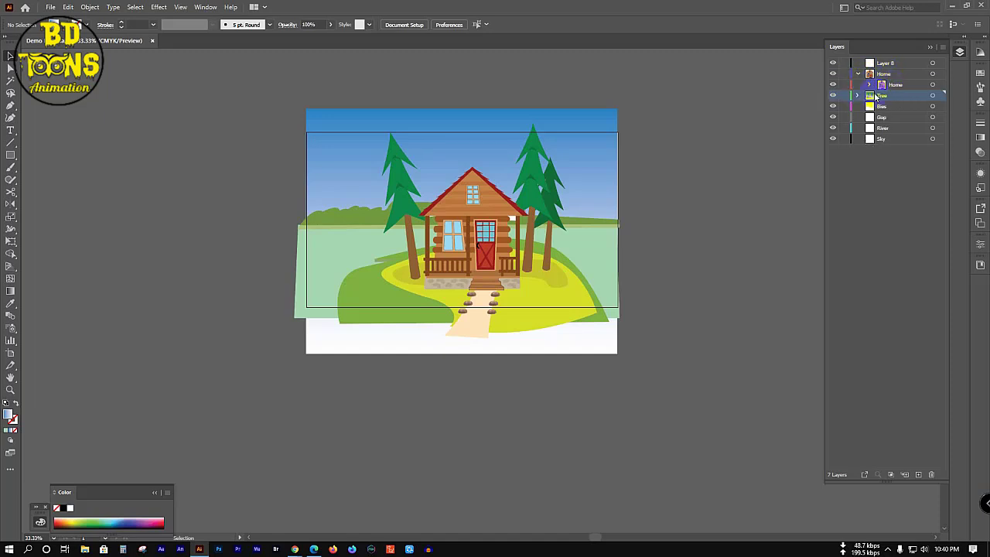
left_click(858, 95)
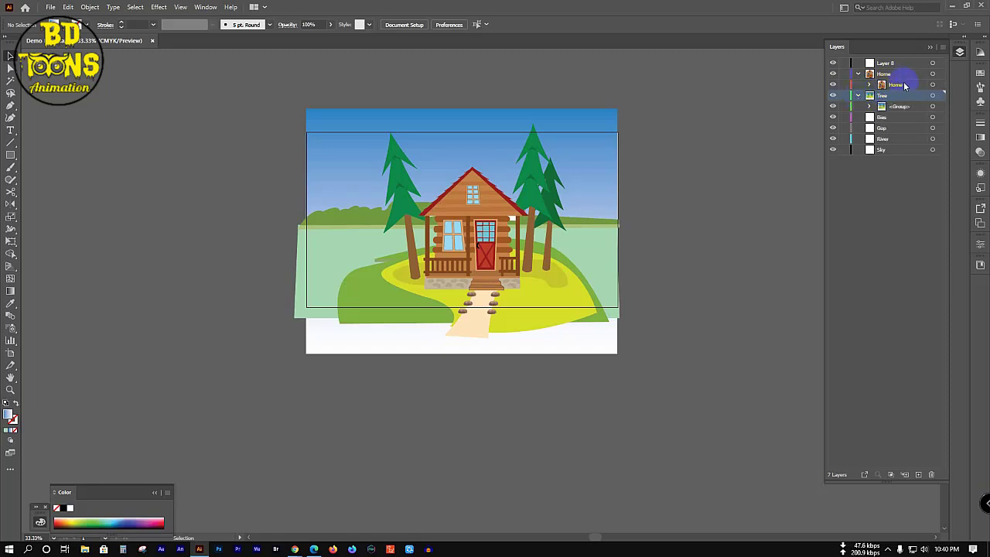
left_click_drag(903, 85, 907, 106)
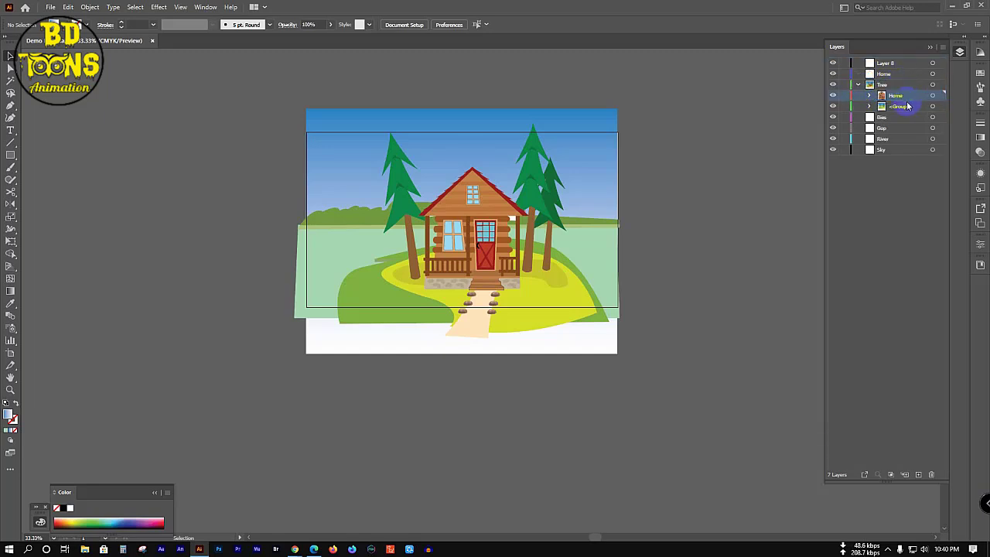
left_click(857, 85)
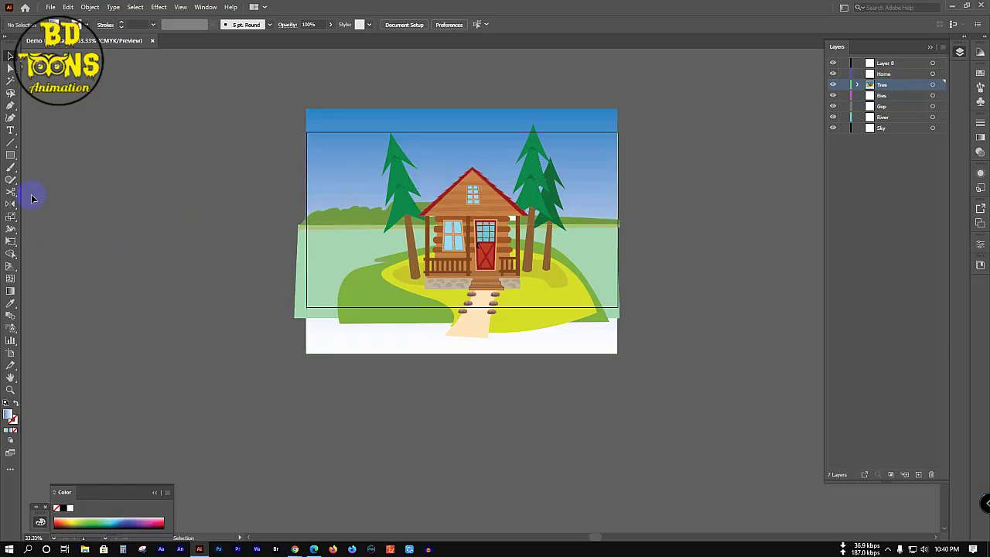
Step: Draw a rectangle over the scene's visible area and snap it to the pixel grid
left_click(11, 155)
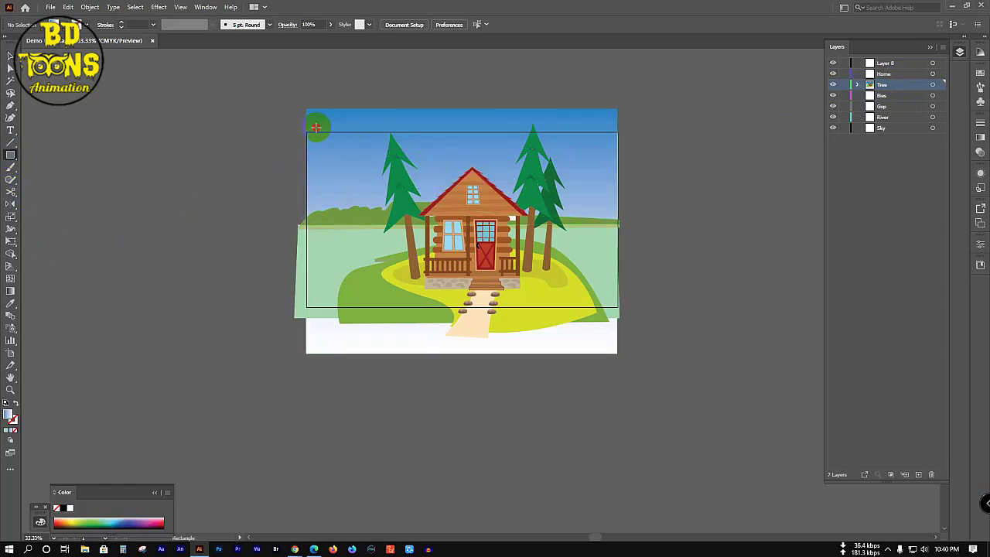
left_click_drag(316, 126, 604, 317)
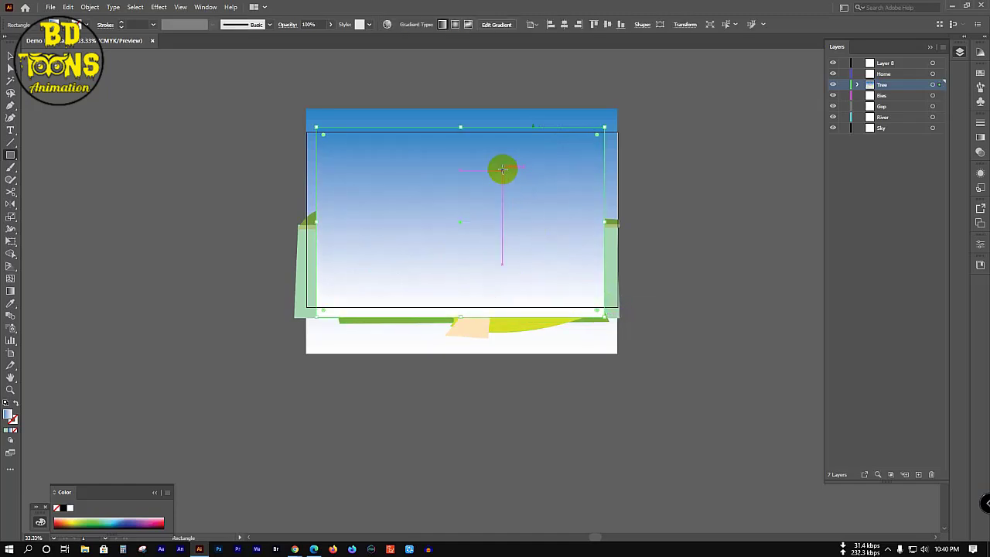
right_click(503, 168)
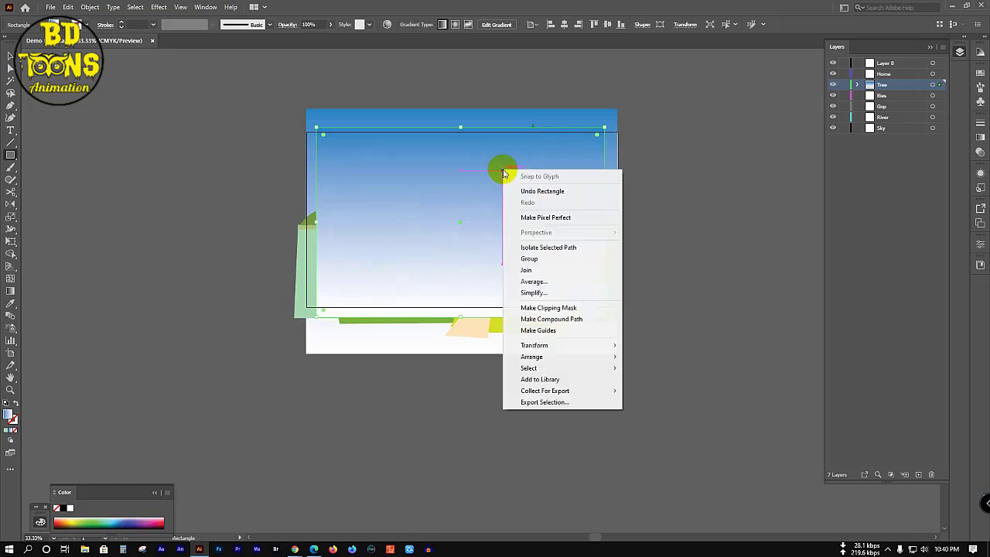
left_click(559, 220)
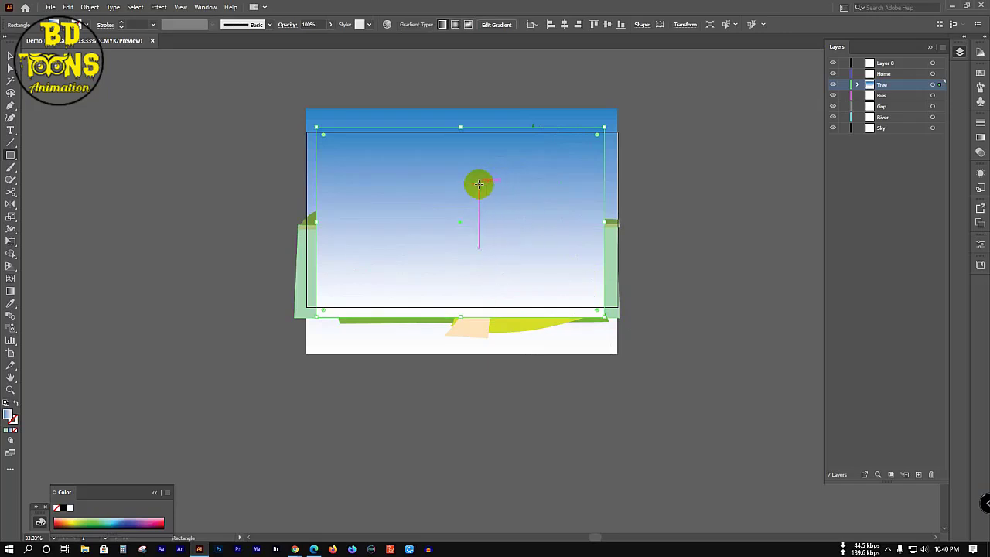
Step: Try a clipping mask with Ctrl+7, dismiss the error, then deselect the rectangle
key("v")
right_click(423, 171)
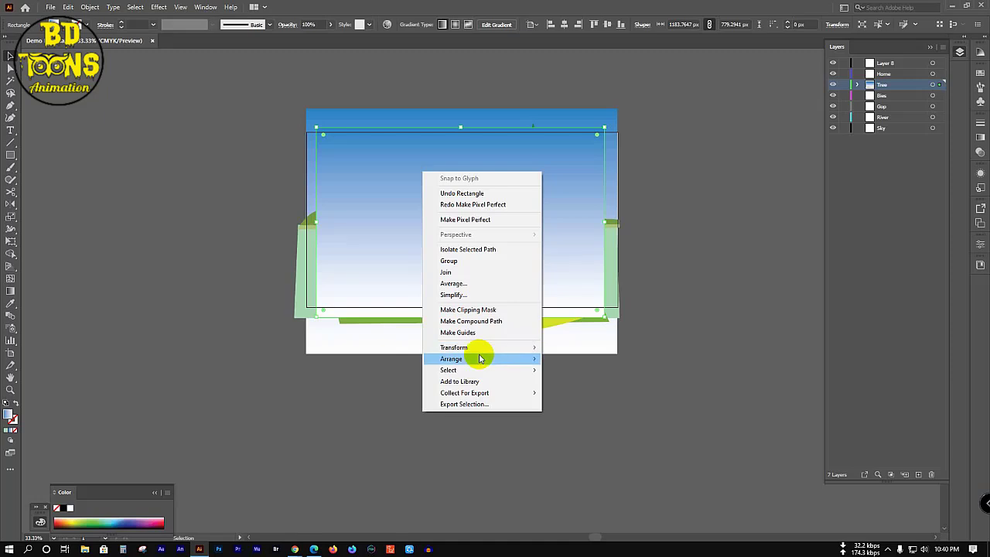
mouse_move(478, 351)
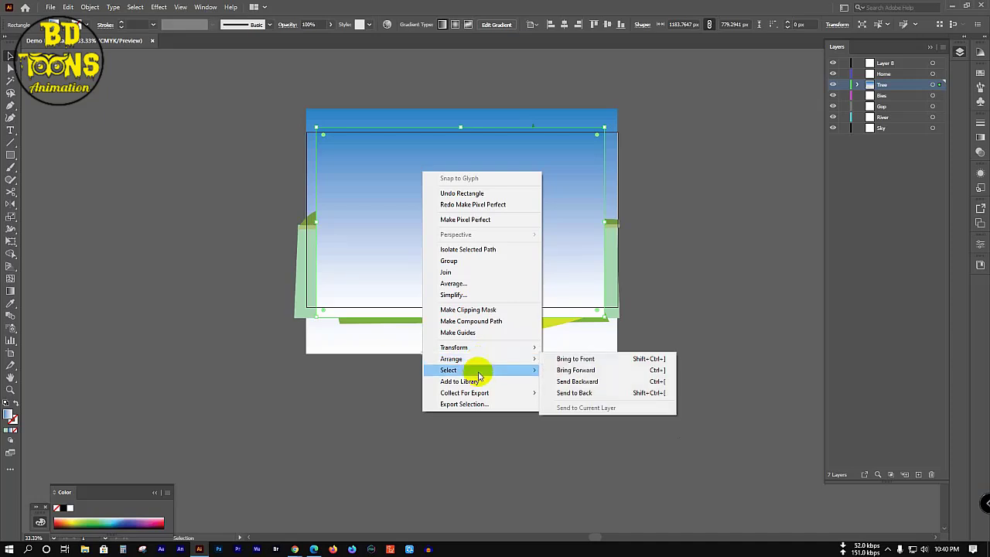
mouse_move(483, 390)
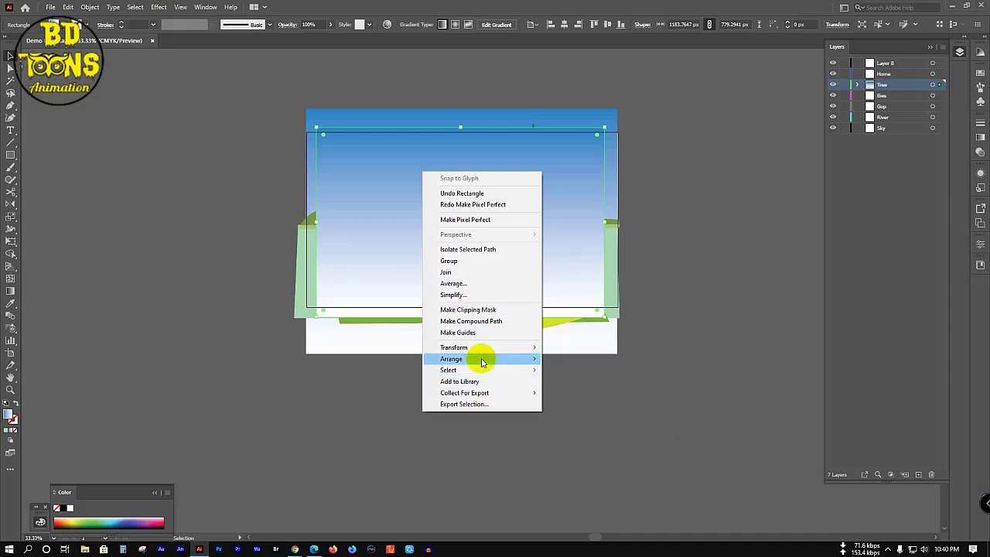
left_click(725, 226)
left_click(497, 212)
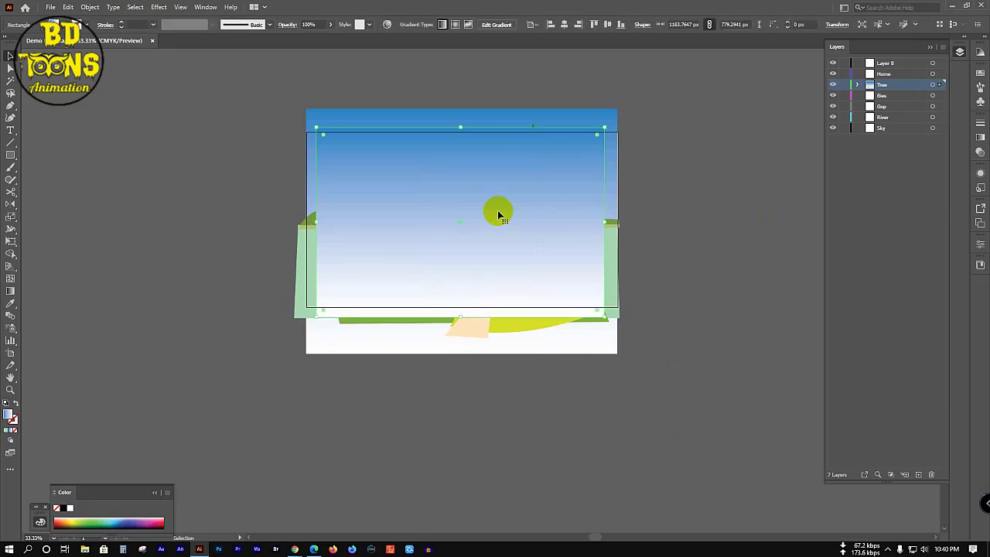
key("ctrl+7")
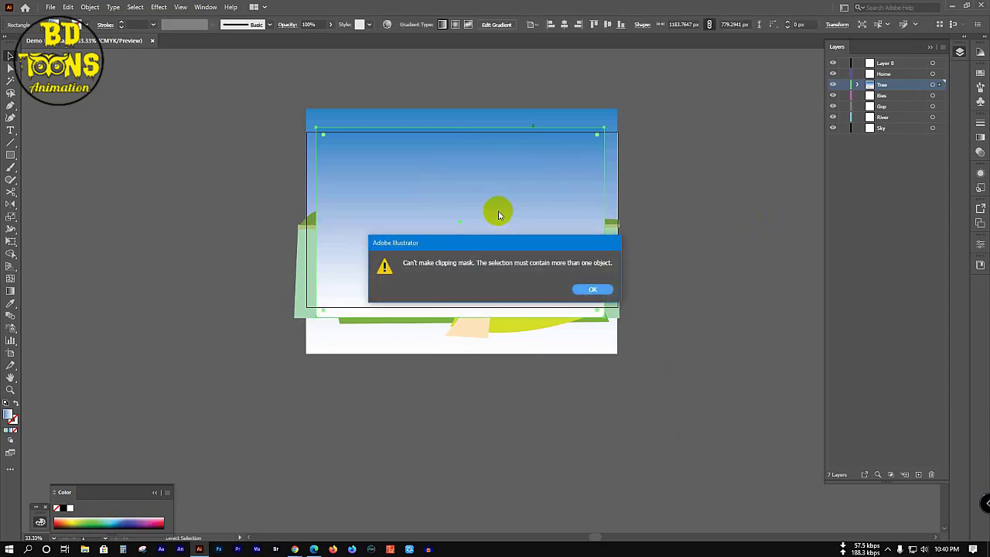
left_click(593, 290)
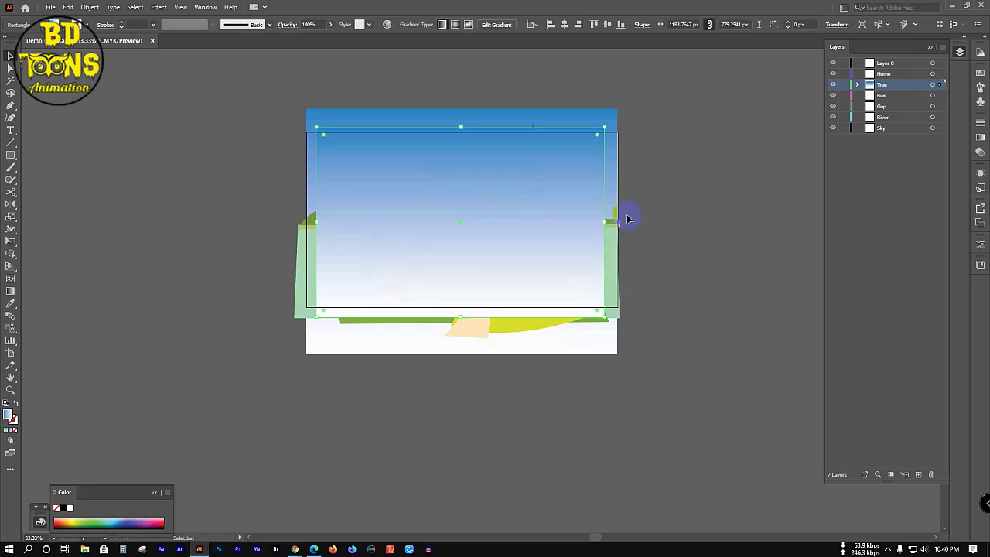
left_click(501, 206)
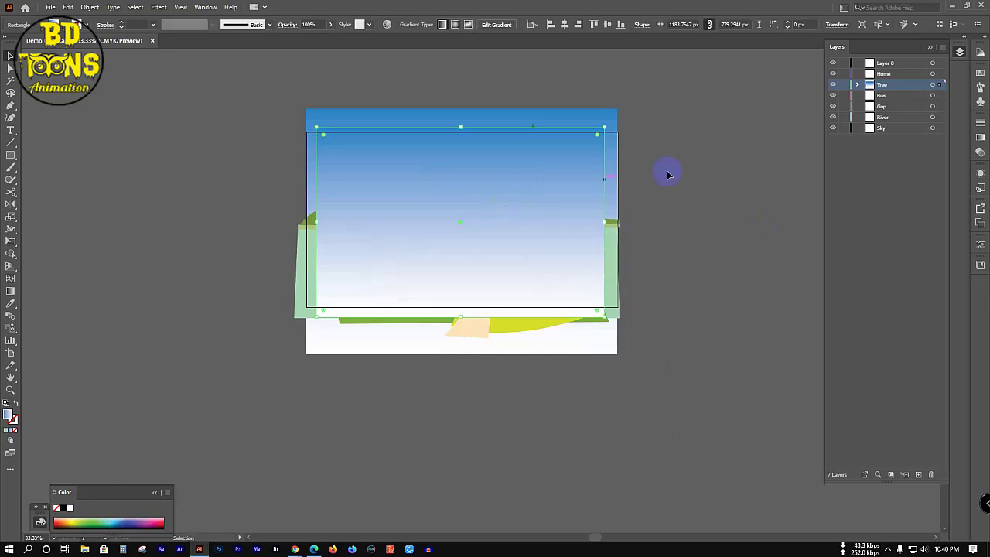
left_click(689, 158)
Step: Select all artwork and clip it to the top rectangle with Ctrl+7
key("ctrl+a")
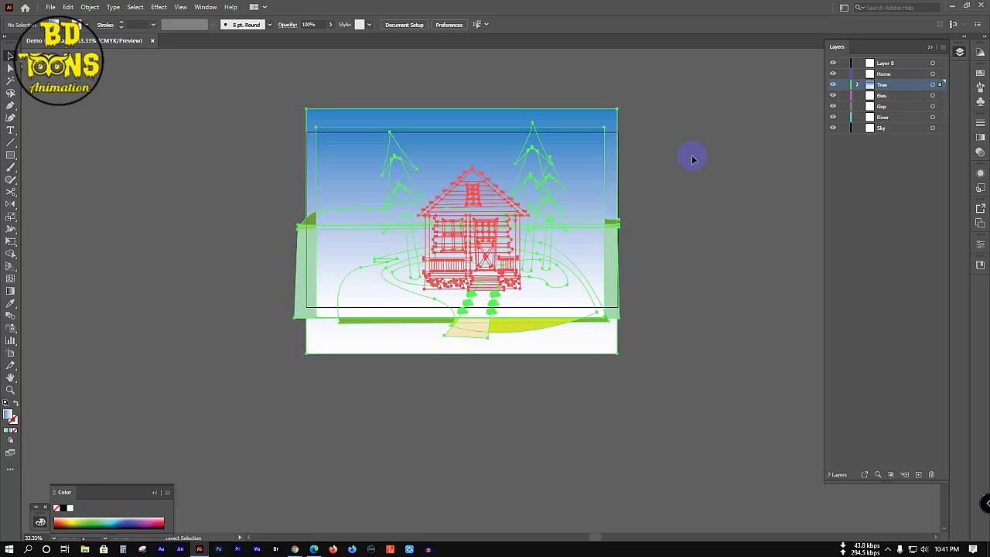
left_click(613, 169)
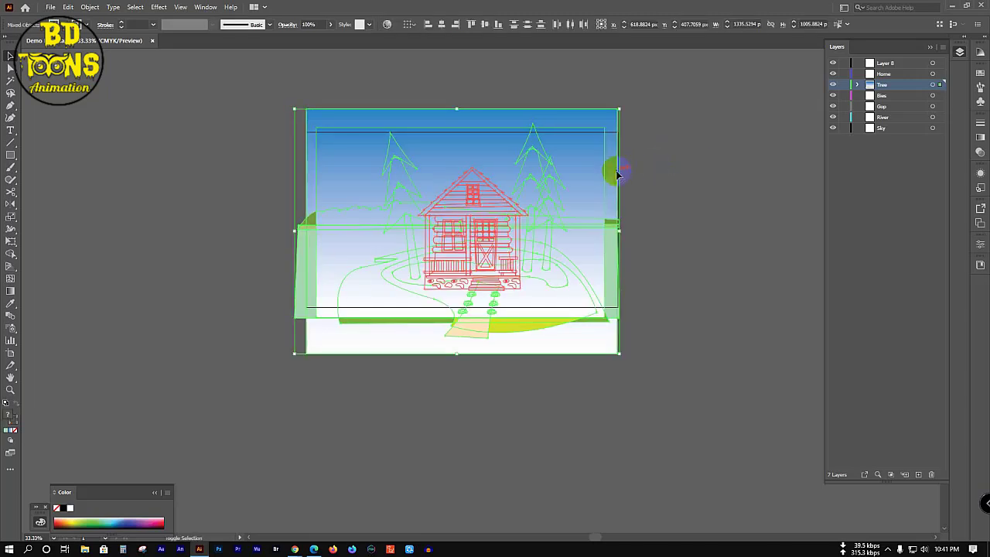
key("ctrl+7")
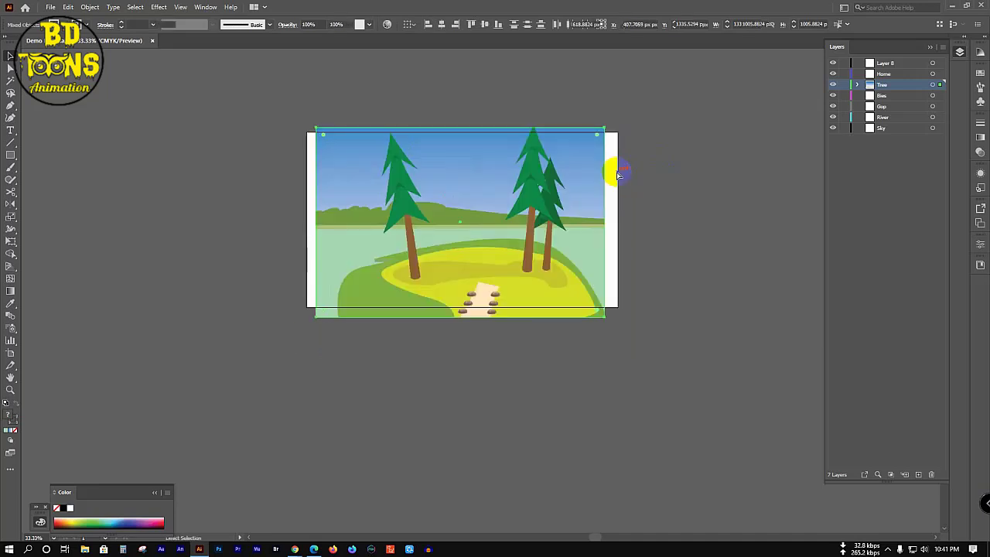
left_click(733, 164)
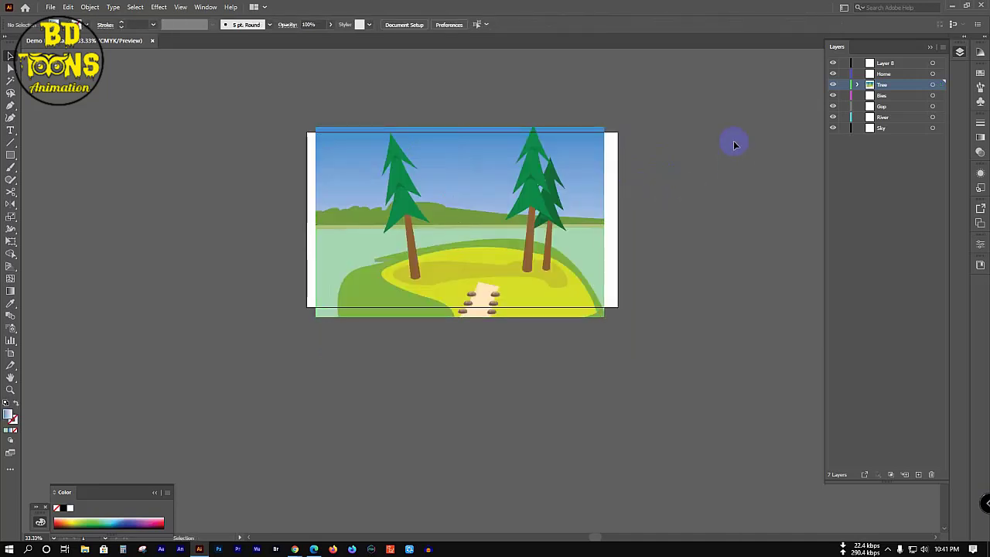
Step: Expand the Tree layer's clip group and drag the house items higher in the stack
left_click(856, 85)
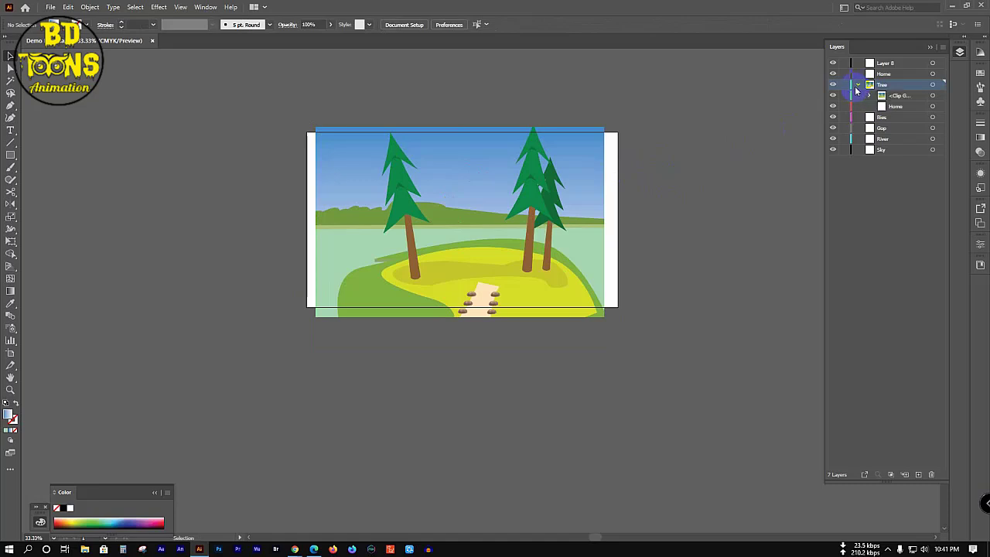
left_click(870, 95)
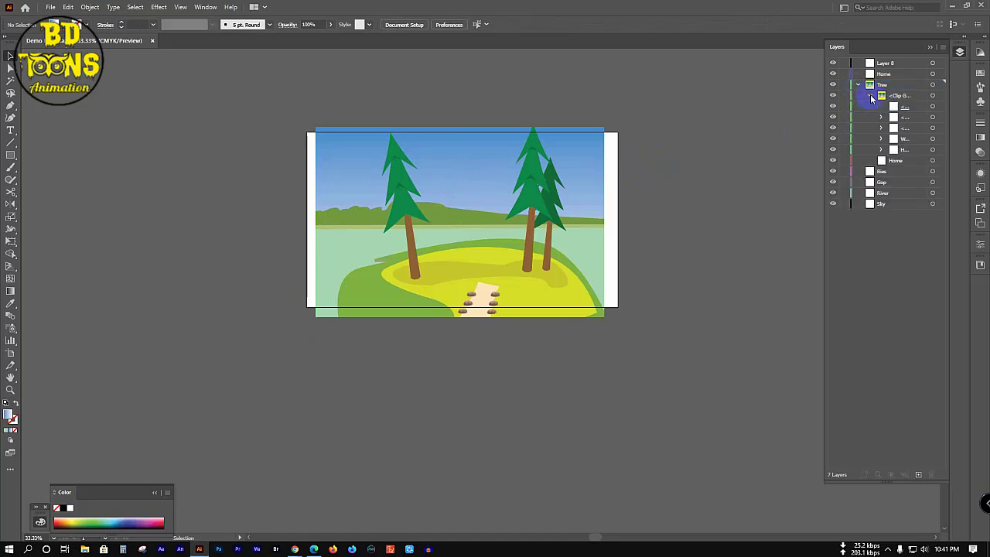
left_click(912, 152)
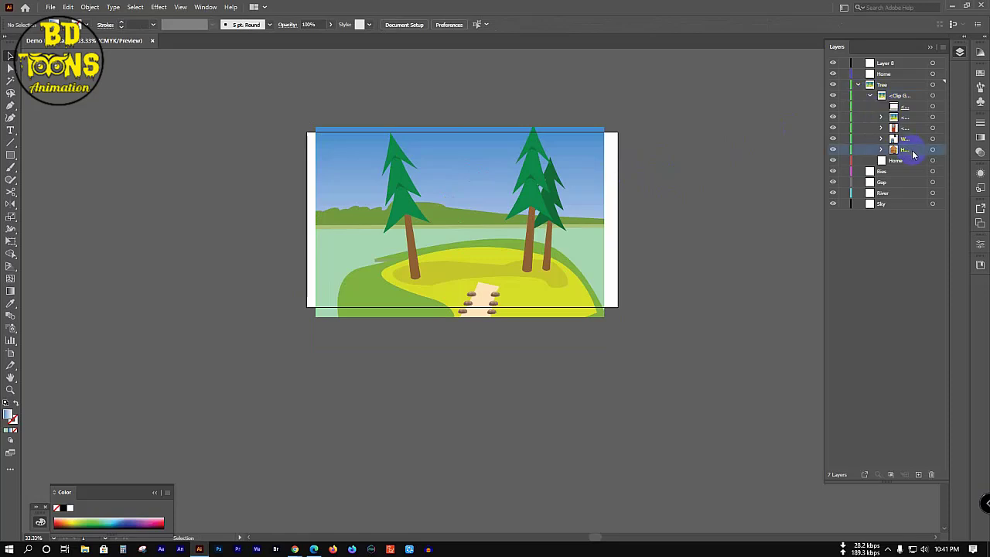
left_click_drag(912, 153, 913, 117)
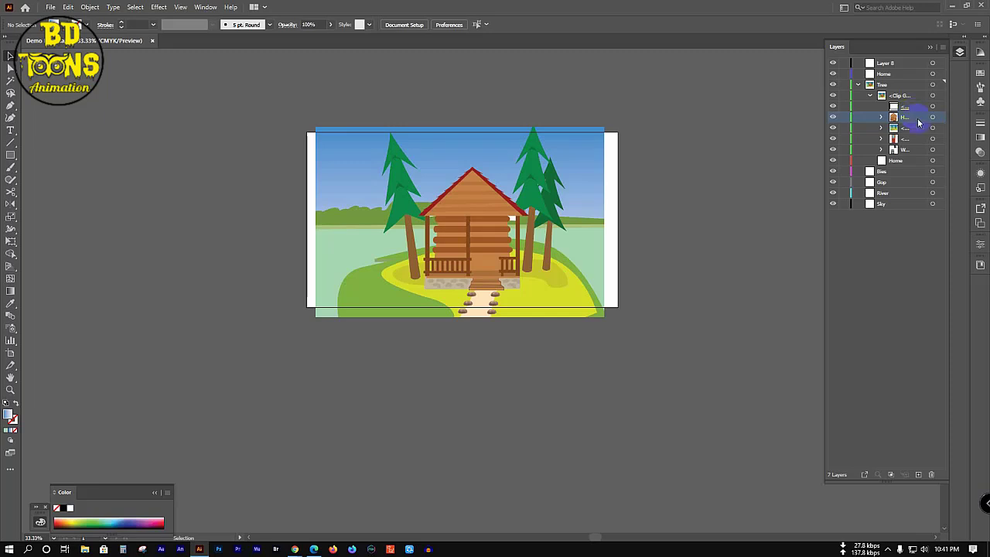
left_click(915, 149)
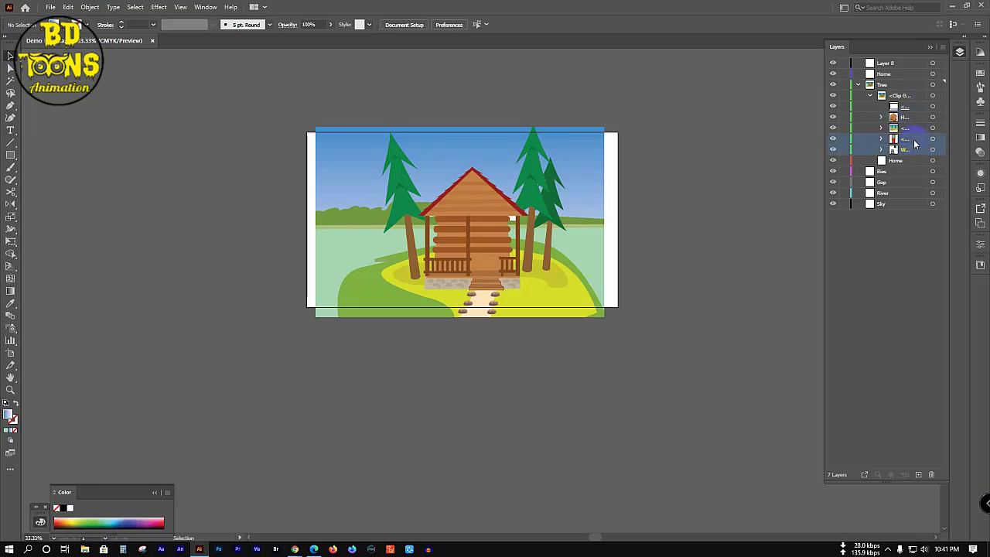
left_click(911, 113, "shift")
left_click_drag(913, 112, 914, 115)
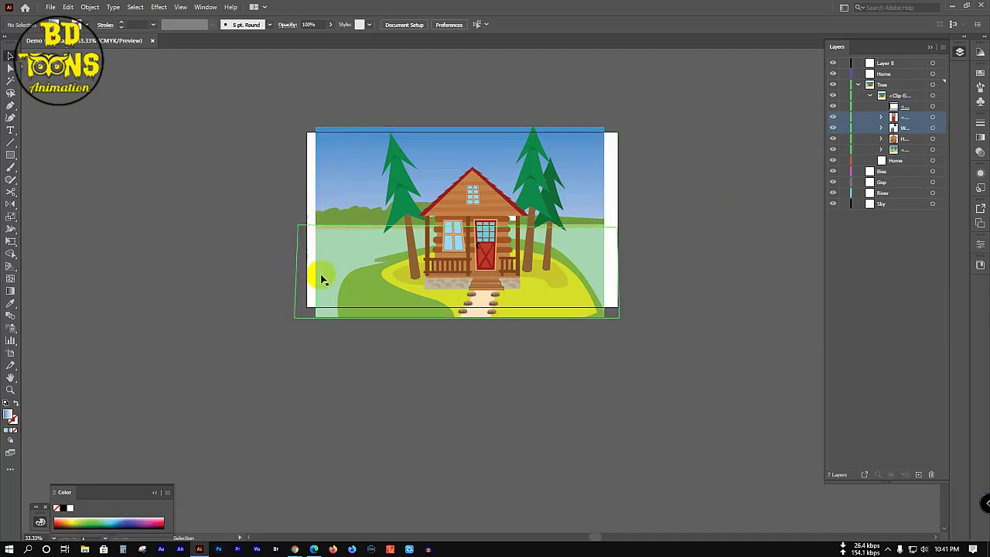
Step: Select landscape pieces on the canvas, accidentally dragging the cabin's window piece upward
left_click(343, 250)
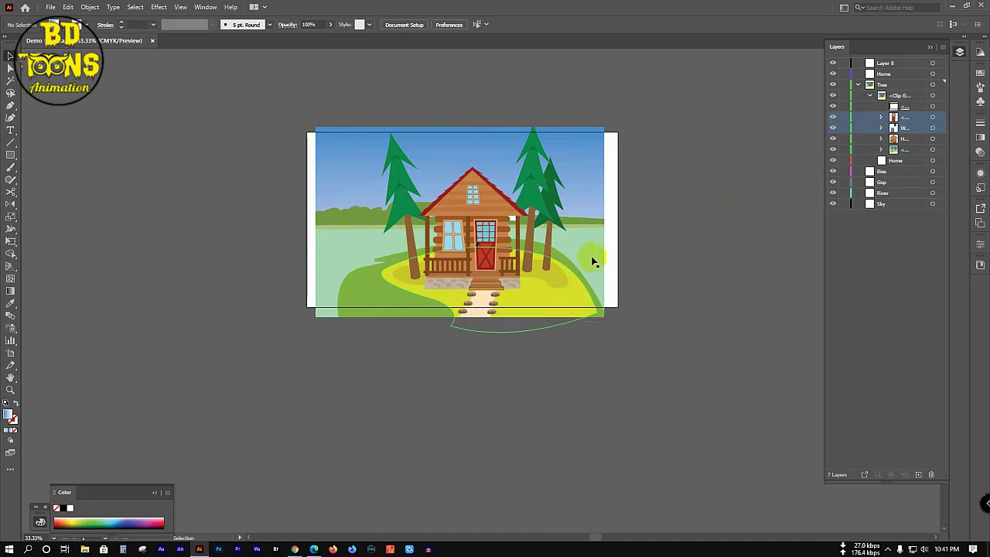
left_click(595, 152)
left_click(342, 194)
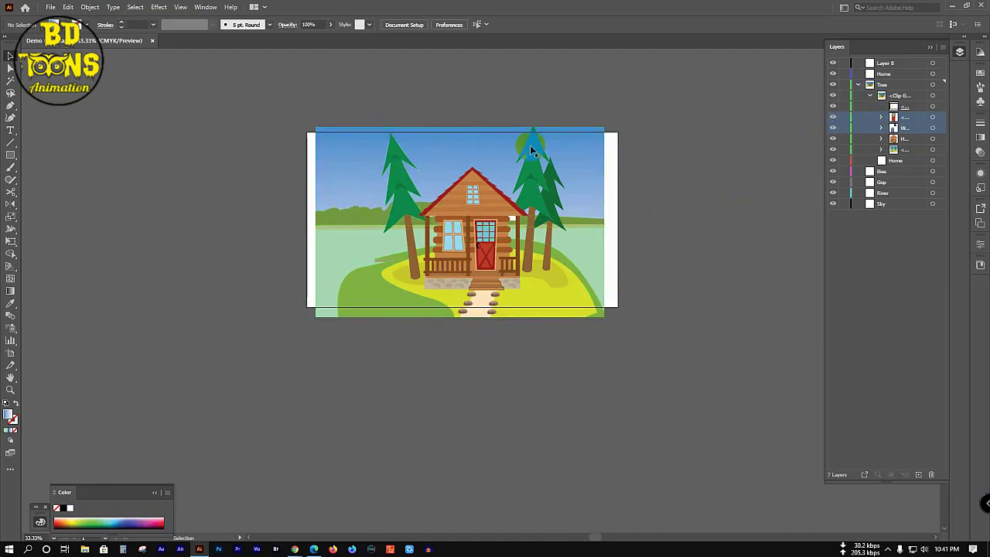
left_click(535, 211)
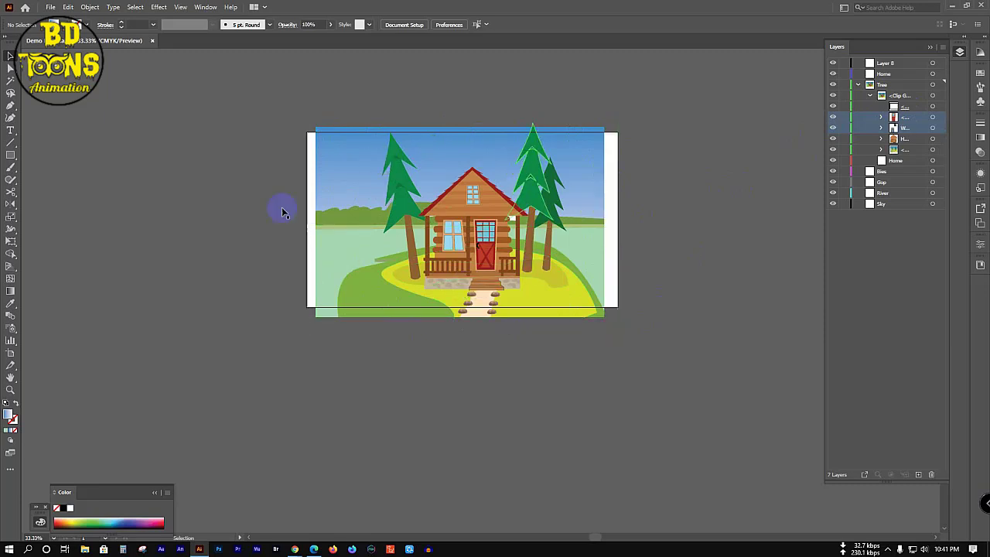
left_click(447, 250)
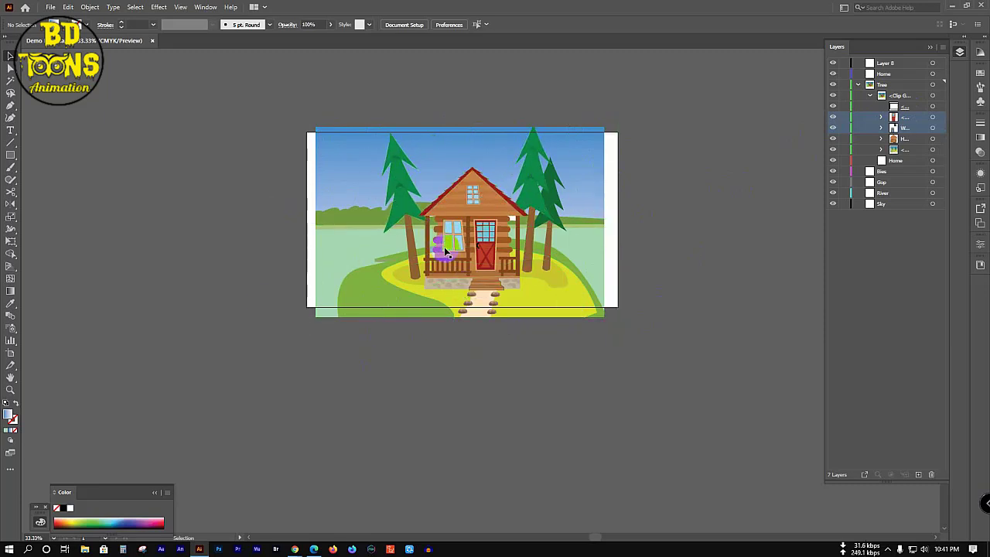
left_click_drag(447, 251, 446, 240)
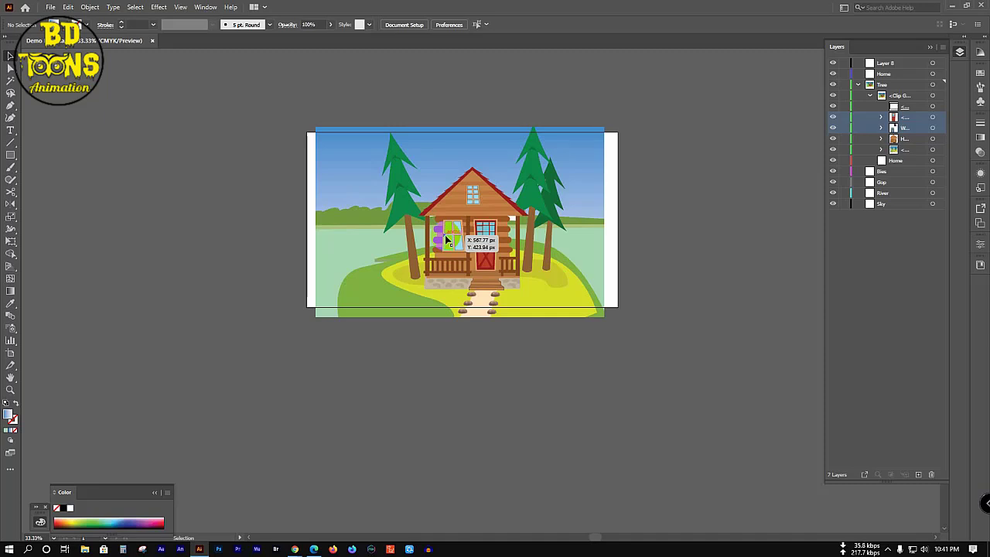
left_click_drag(446, 240, 464, 222)
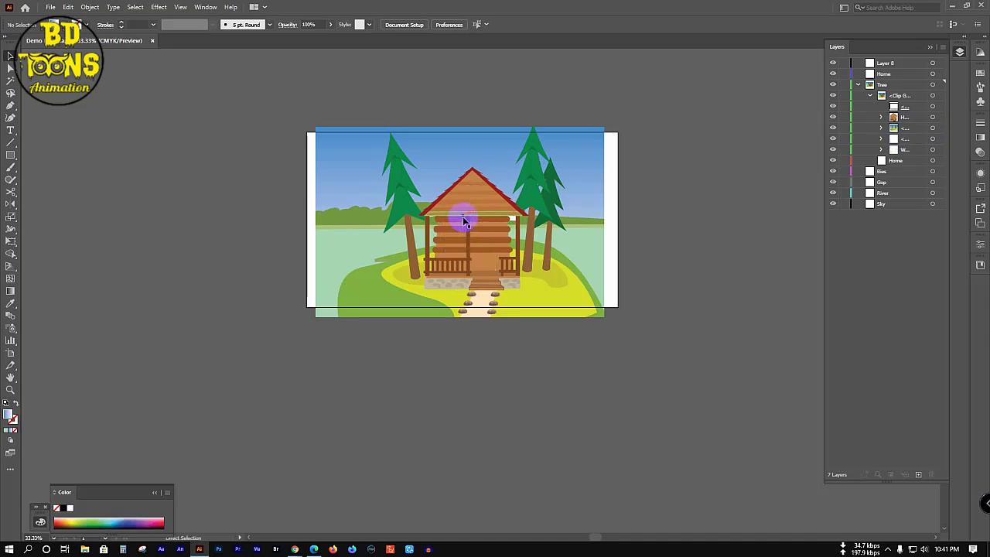
Step: Undo three times to restore the cabin's windows and door, then collapse Tree and Home
key("ctrl+z")
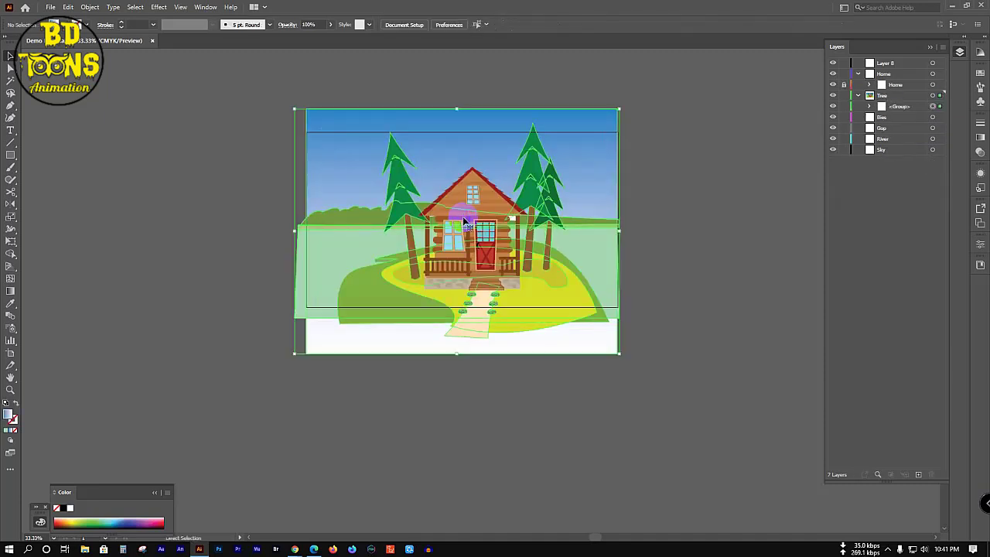
key("ctrl+z")
key("ctrl+z")
key("ctrl+z")
key("ctrl+z")
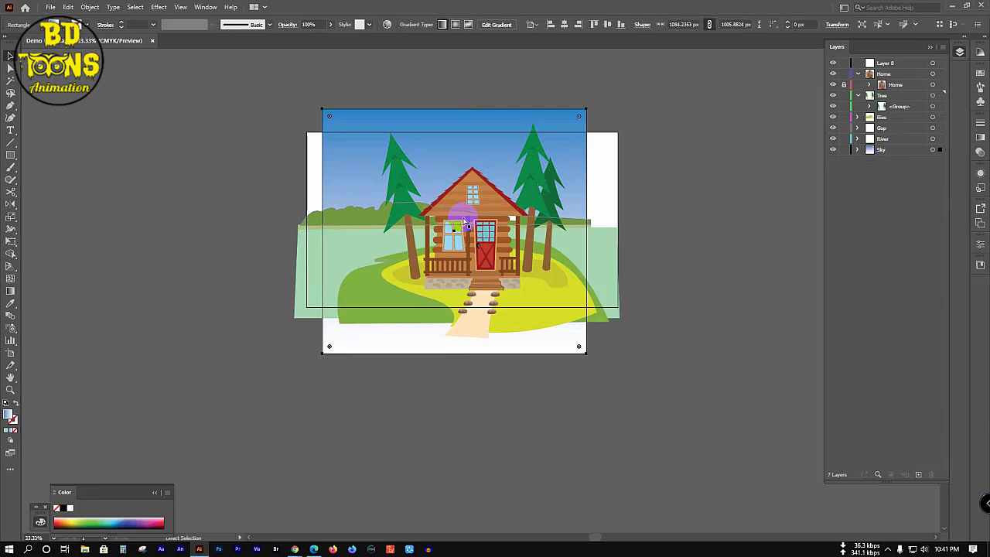
key("ctrl+z")
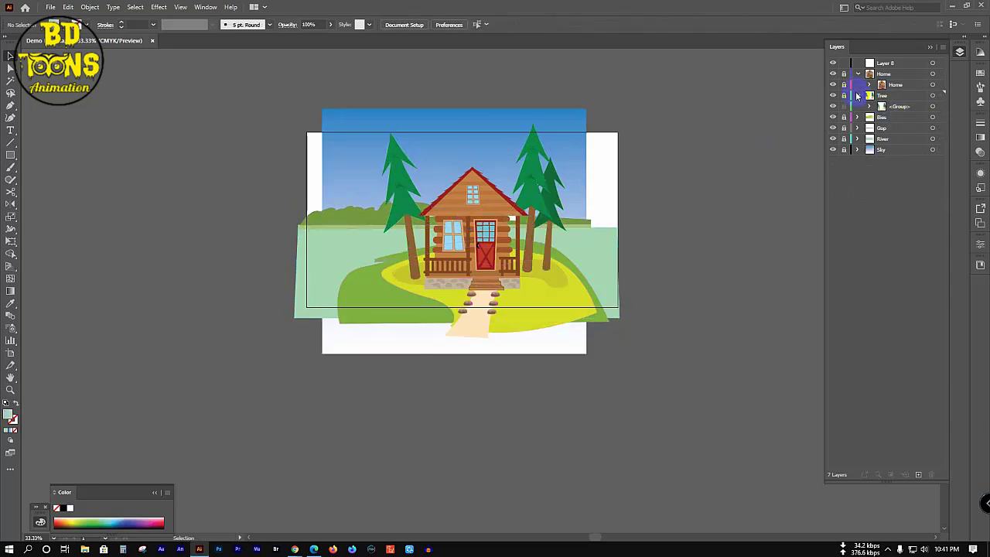
left_click(857, 96)
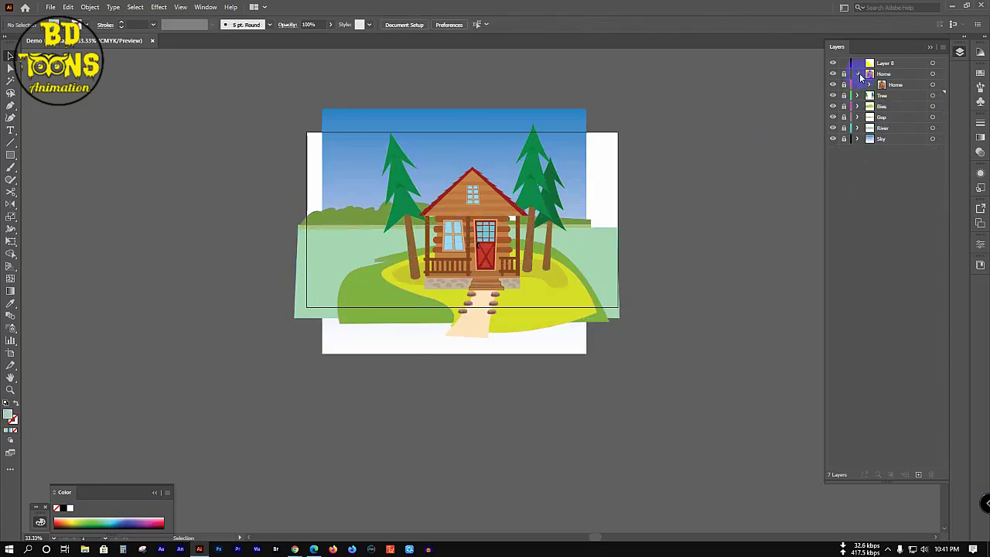
left_click(858, 74)
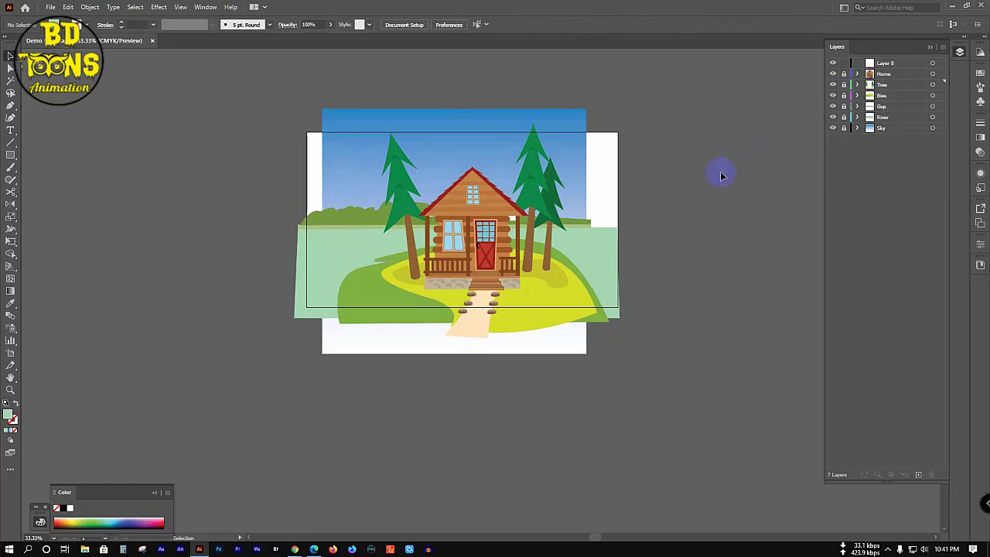
Step: Unlock the Sky layer and widen the sky rectangle on both sides
left_click(847, 129)
left_click(579, 160)
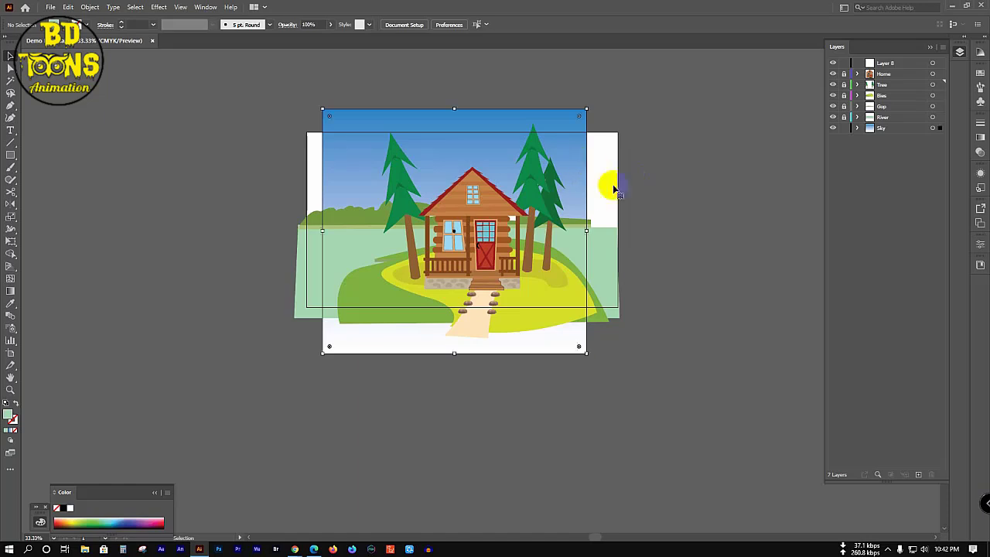
left_click_drag(587, 231, 616, 230)
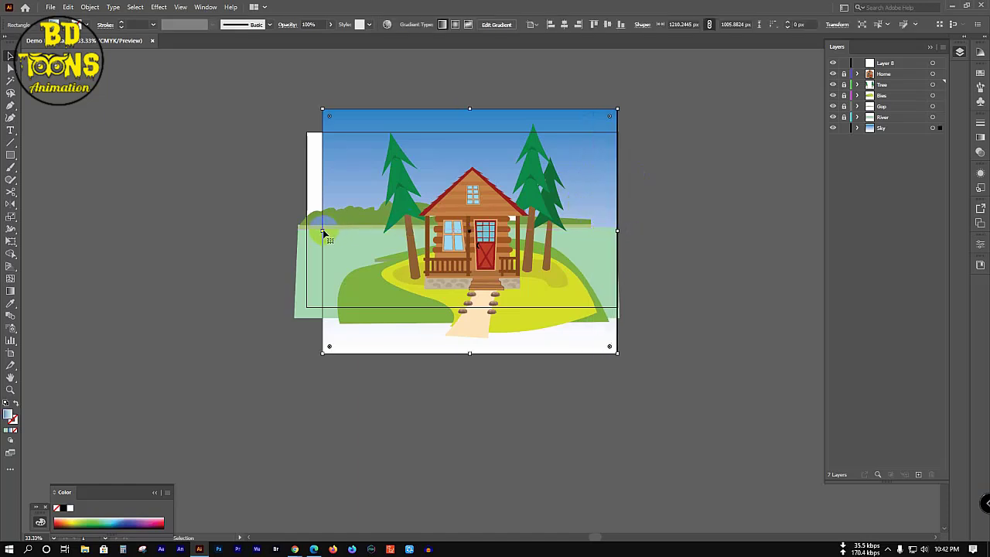
left_click_drag(323, 230, 307, 231)
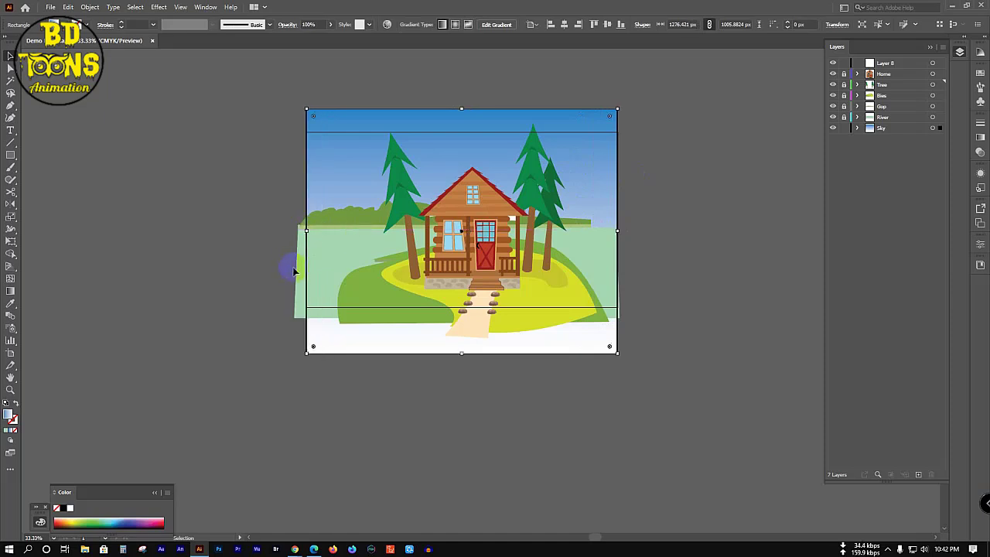
left_click(298, 275)
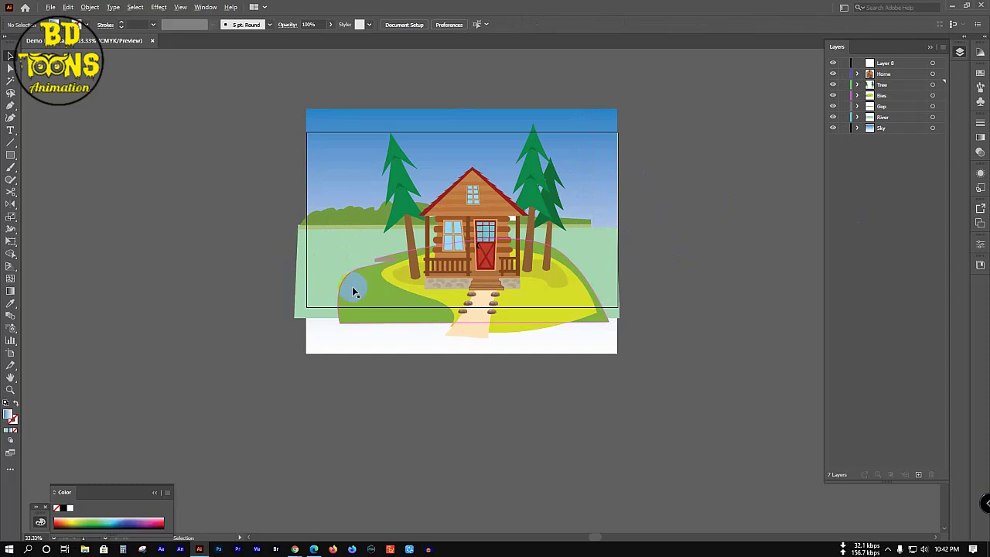
Step: Pull the River rectangle's and Gap group's edges out to the artboard sides
left_click(294, 272)
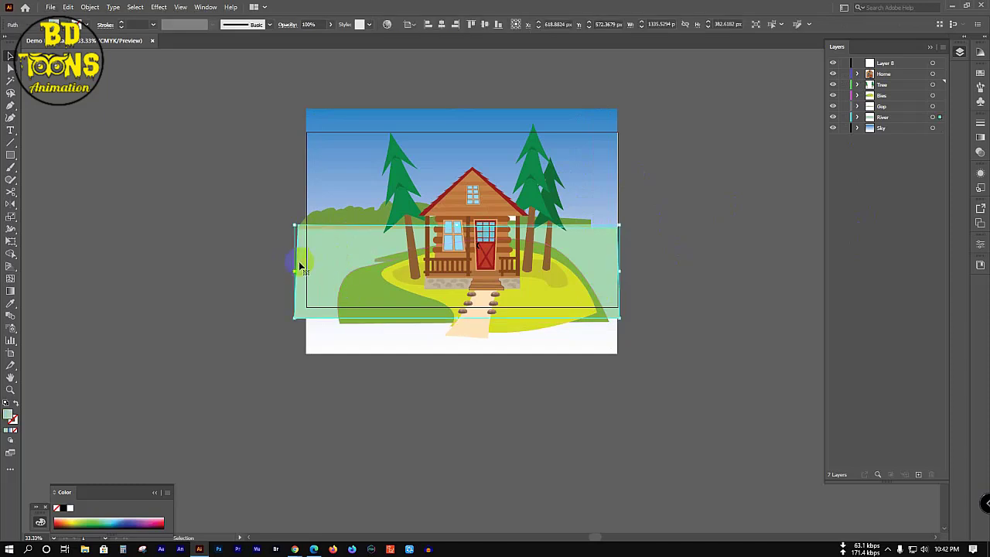
left_click_drag(296, 271, 305, 272)
left_click(665, 256)
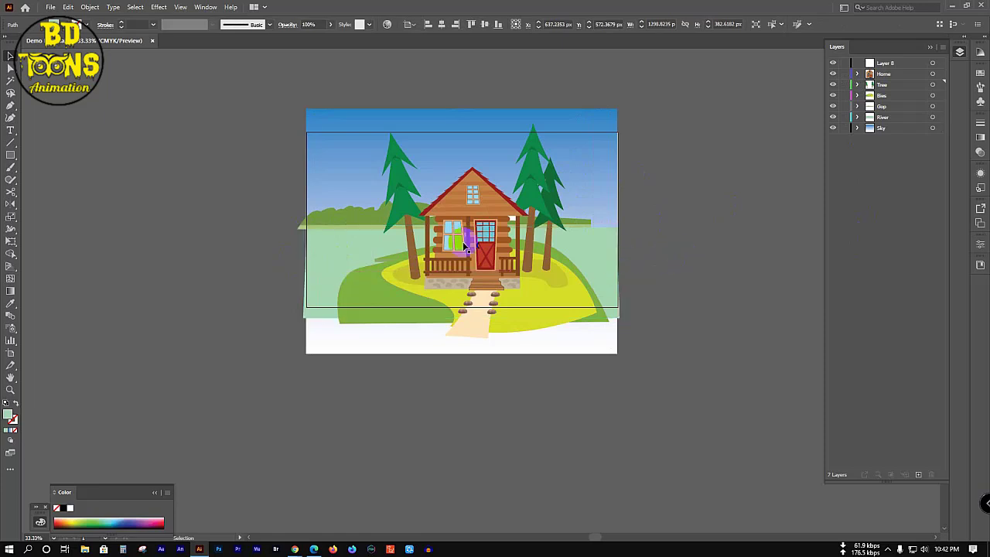
left_click(304, 226)
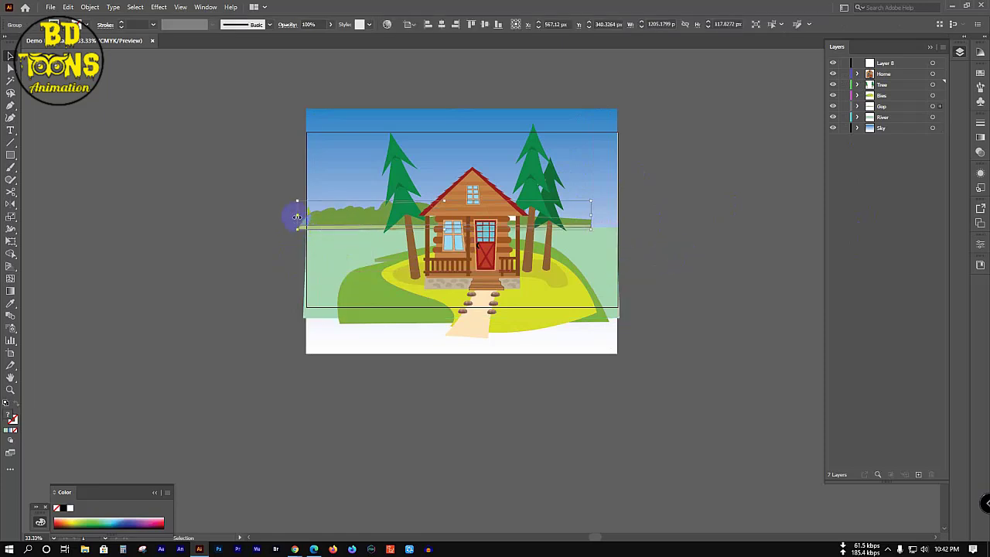
left_click_drag(300, 216, 306, 216)
left_click_drag(591, 215, 623, 216)
left_click(707, 256)
left_click(349, 260)
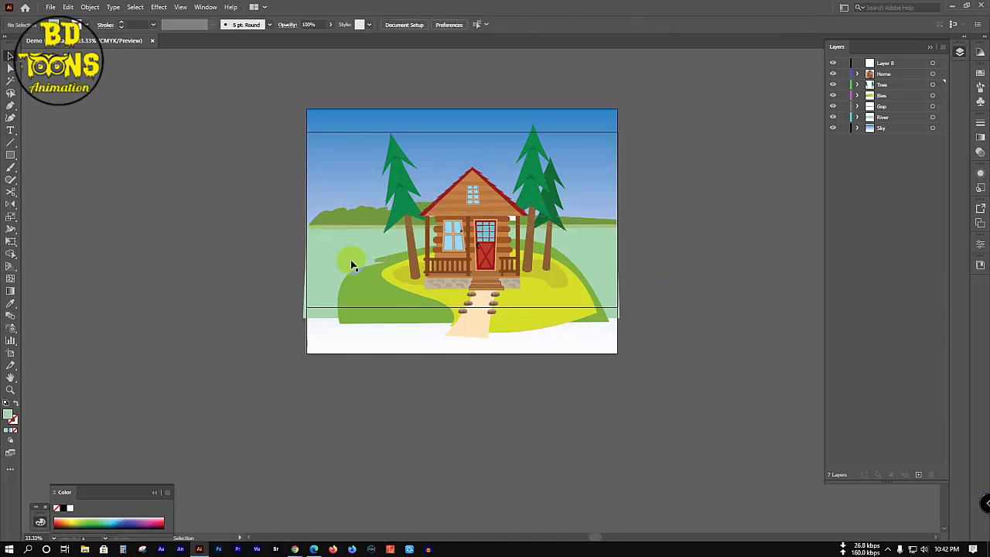
left_click(689, 276)
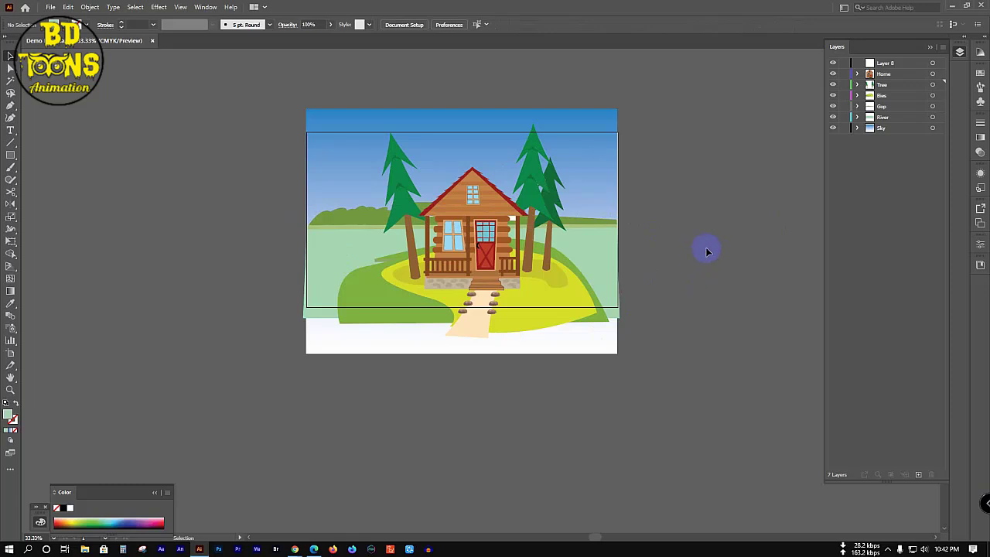
Step: Select the empty Layer 8 and delete it with the trash button
left_click(909, 65)
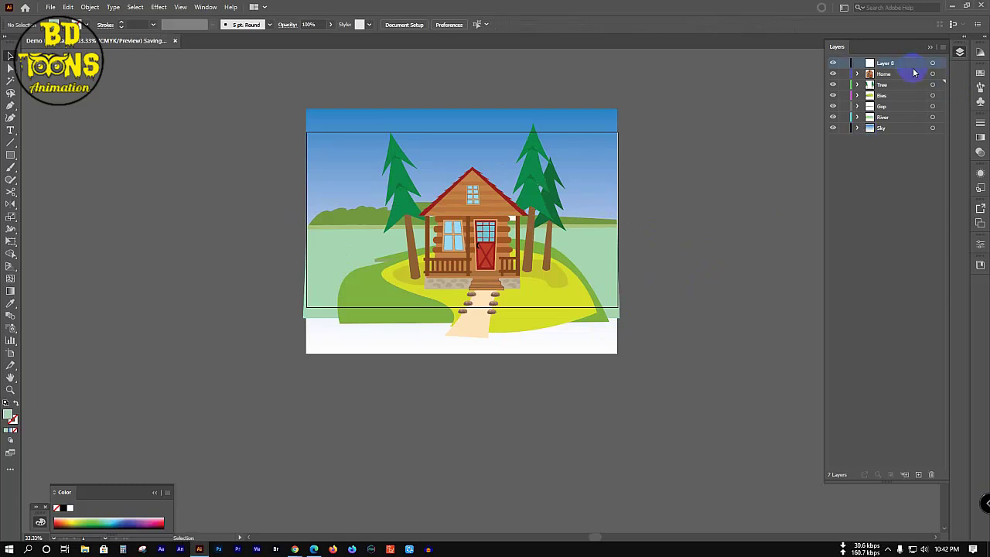
left_click(932, 474)
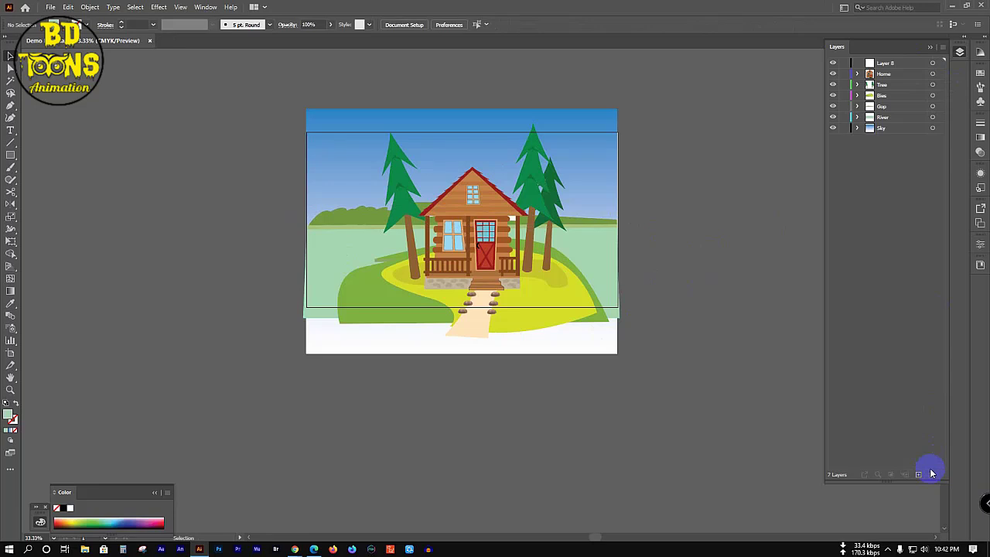
left_click(902, 64)
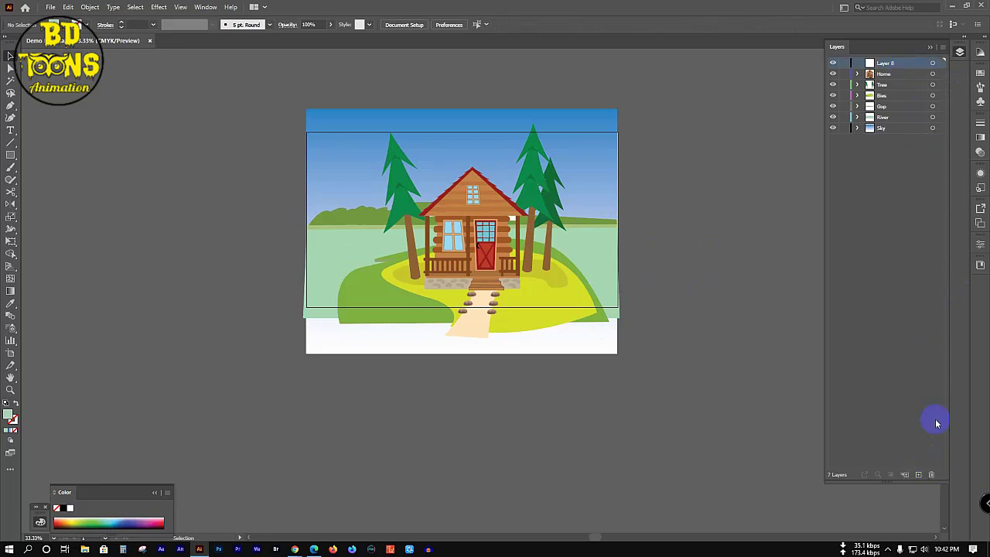
left_click(930, 474)
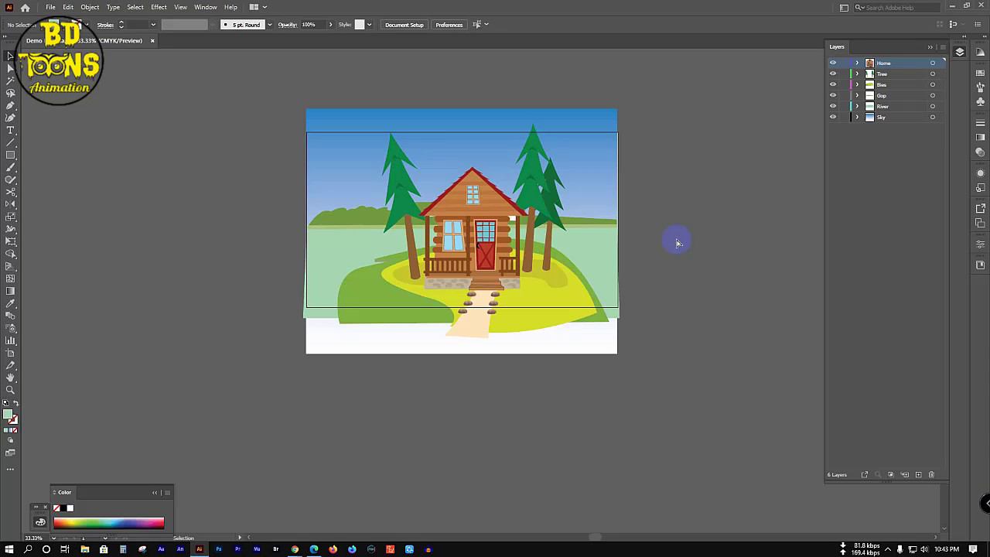
Step: Switch to Direct Selection, minimize Illustrator and Meet, and select the cabin image and This PC
key("a")
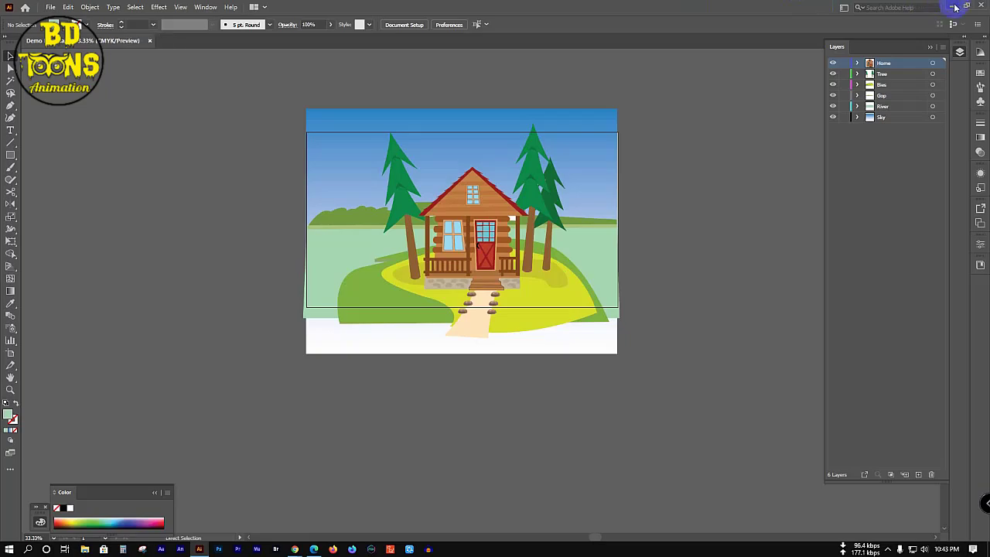
left_click(954, 7)
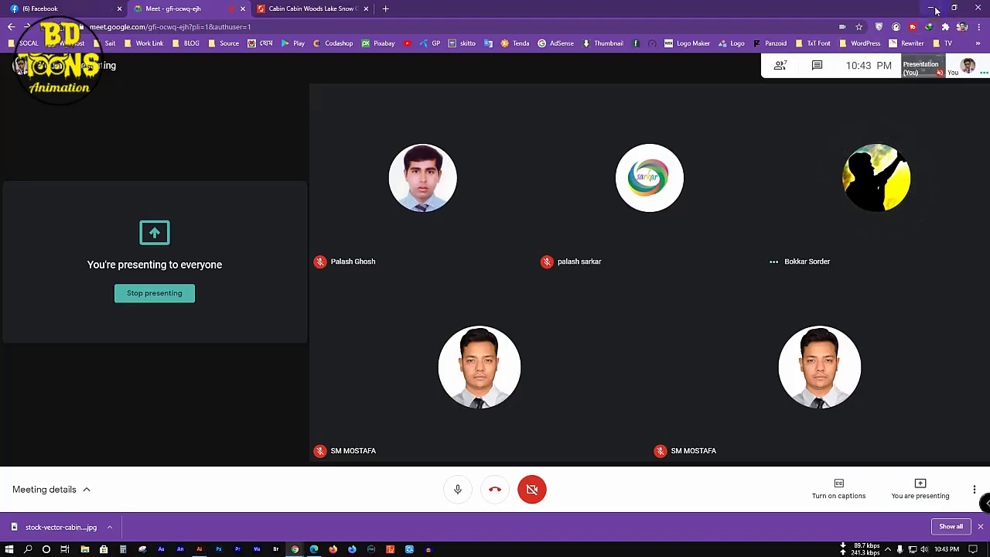
left_click(937, 10)
left_click(108, 58)
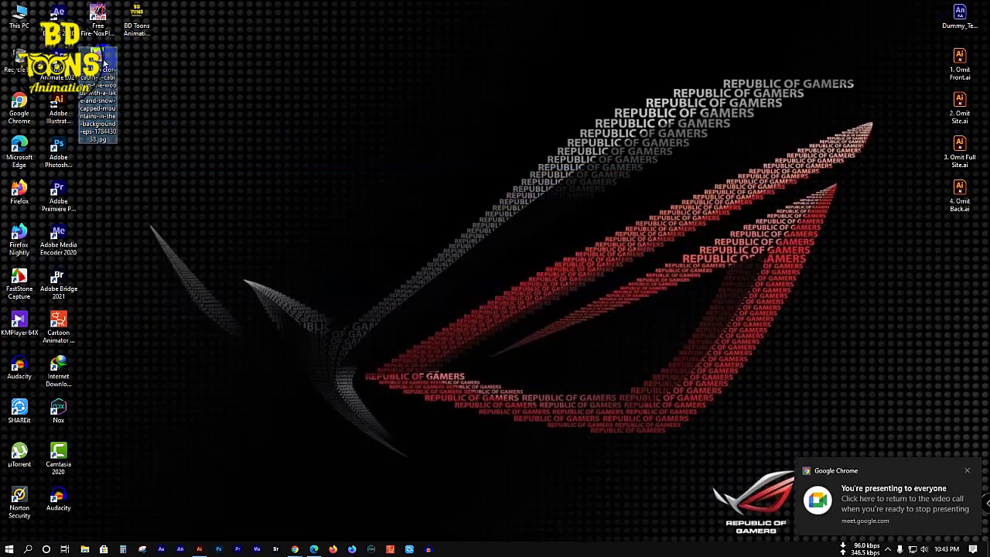
left_click(17, 17)
Step: Paste the cabin stock image into D: > Animation > Class-11, then return to Illustrator
double_click(17, 17)
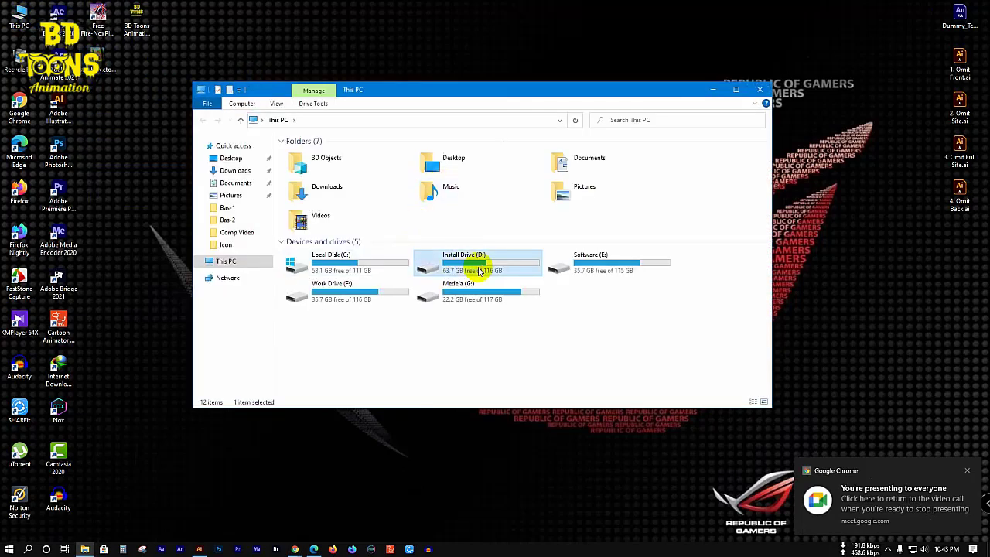
double_click(477, 267)
double_click(325, 186)
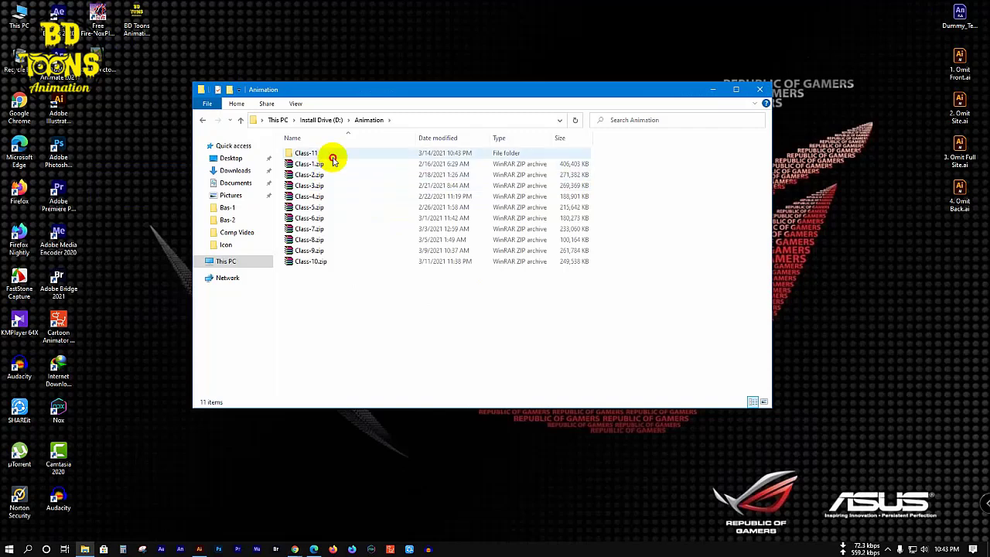
double_click(331, 153)
right_click(385, 245)
left_click(410, 324)
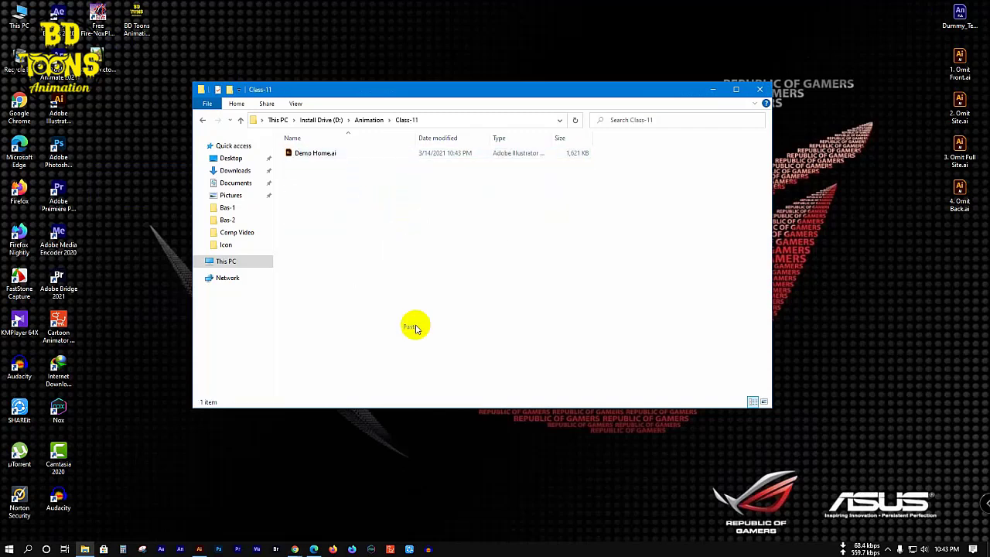
left_click(395, 287)
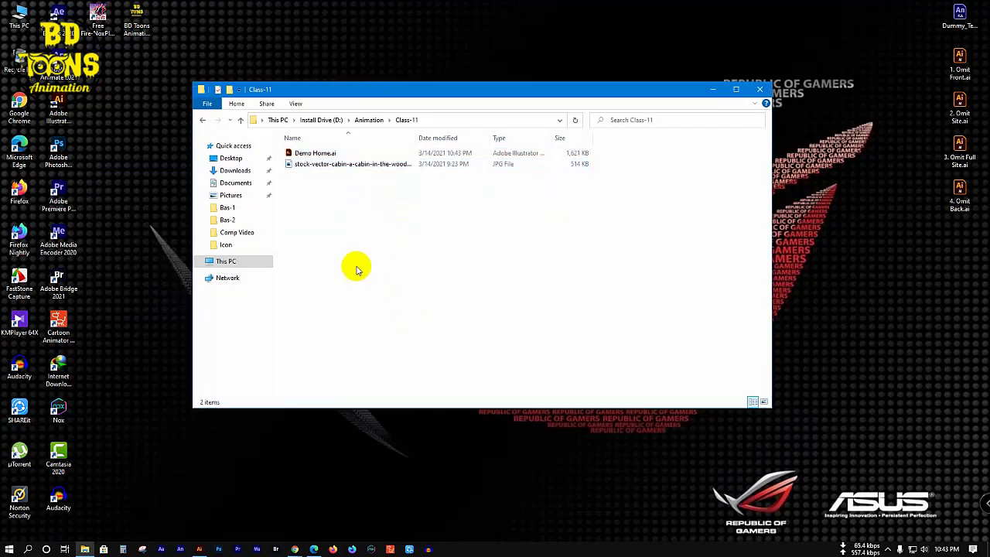
left_click(199, 547)
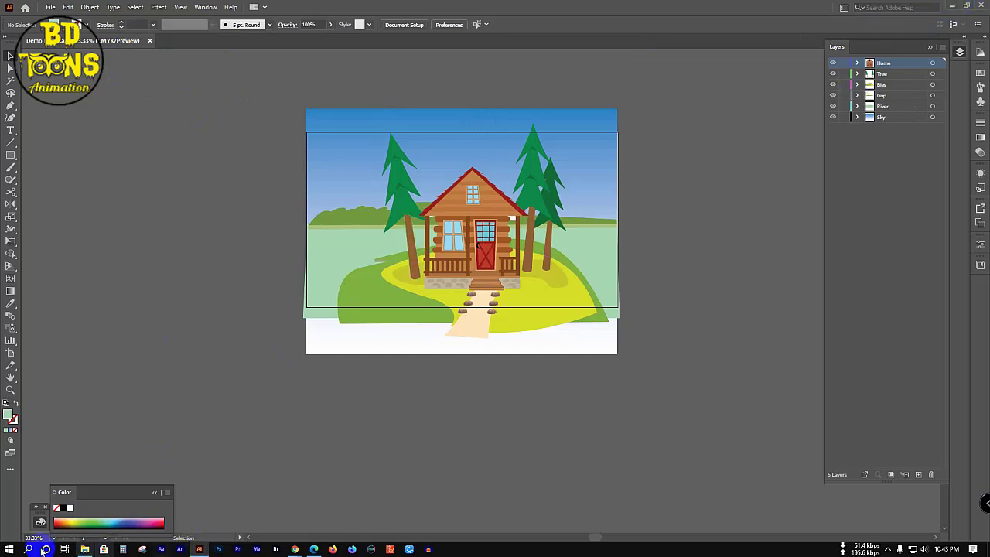
mouse_move(294, 547)
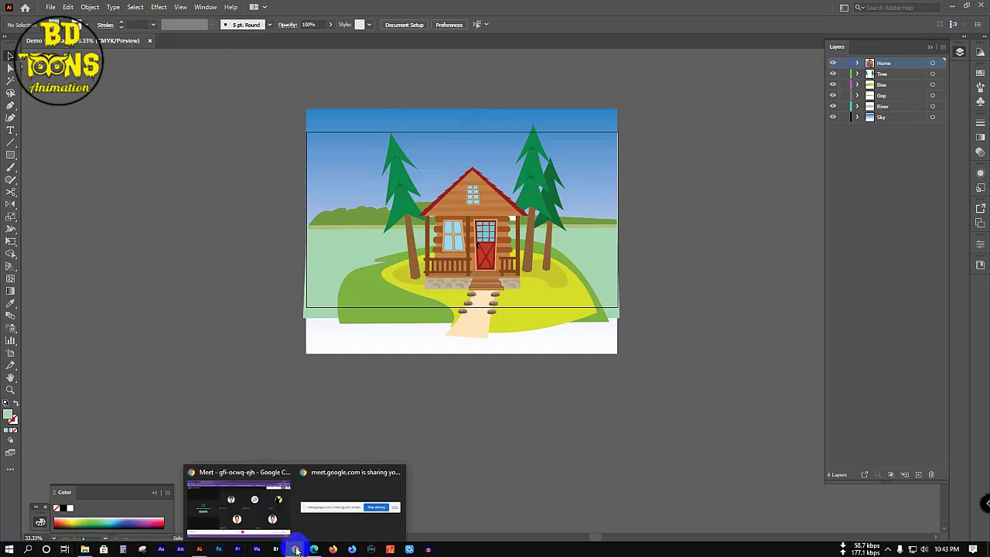
Step: In the Facebook group chat, type an e-mail address and send it
left_click(246, 520)
key("ctrl+1")
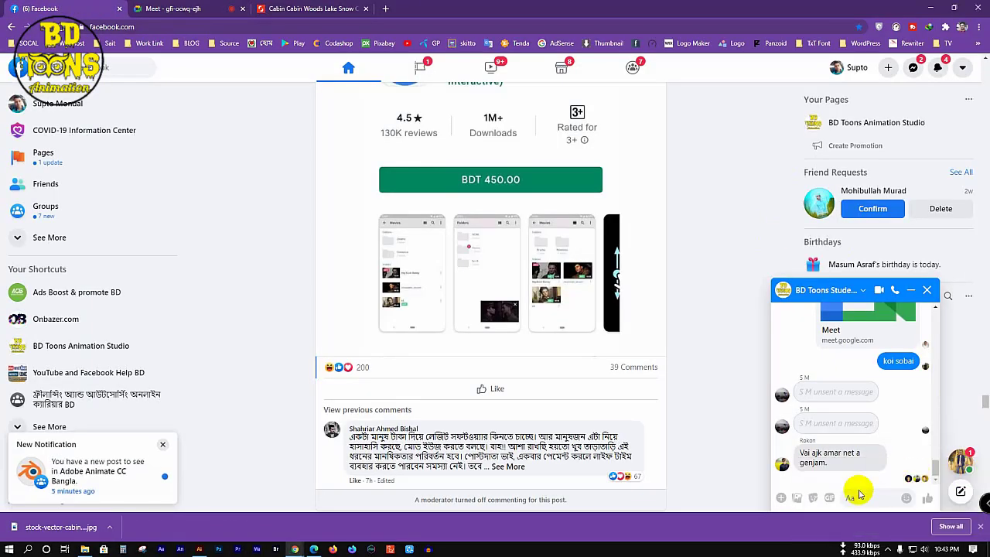
scroll(858, 493, "down", 2)
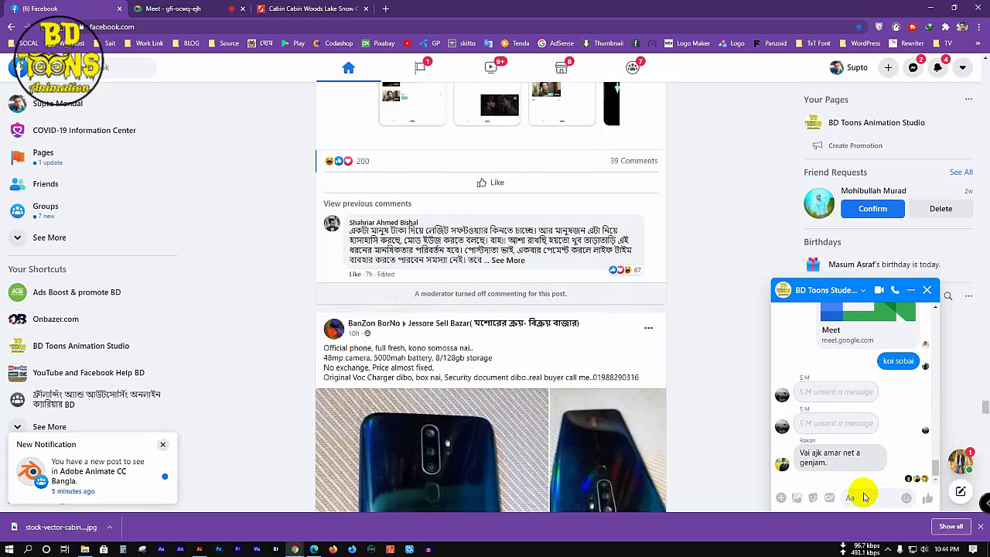
left_click(864, 496)
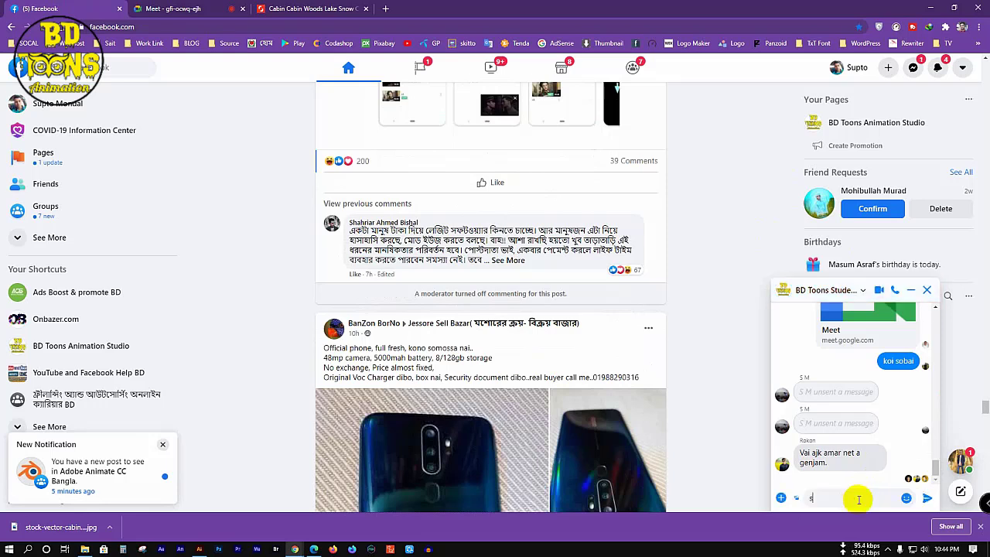
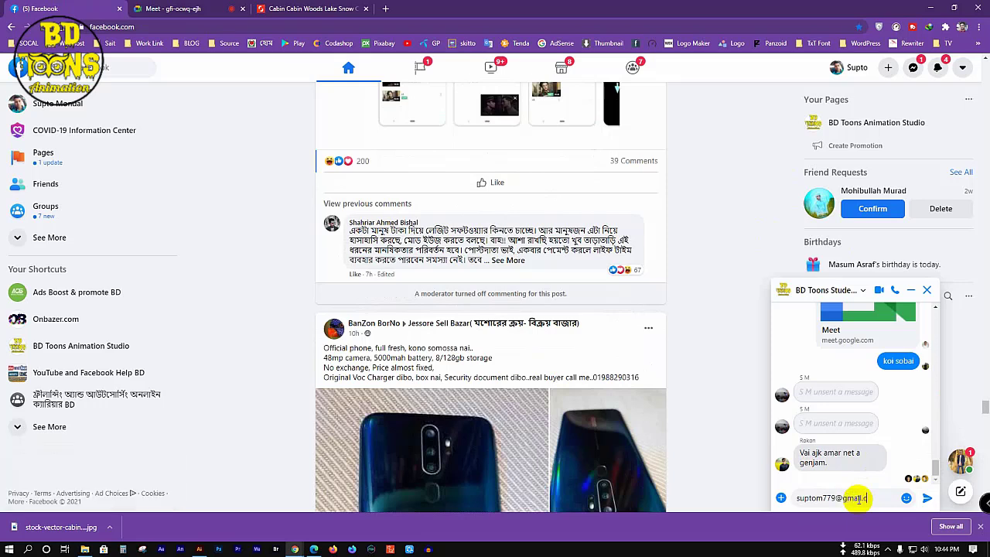
key("Return")
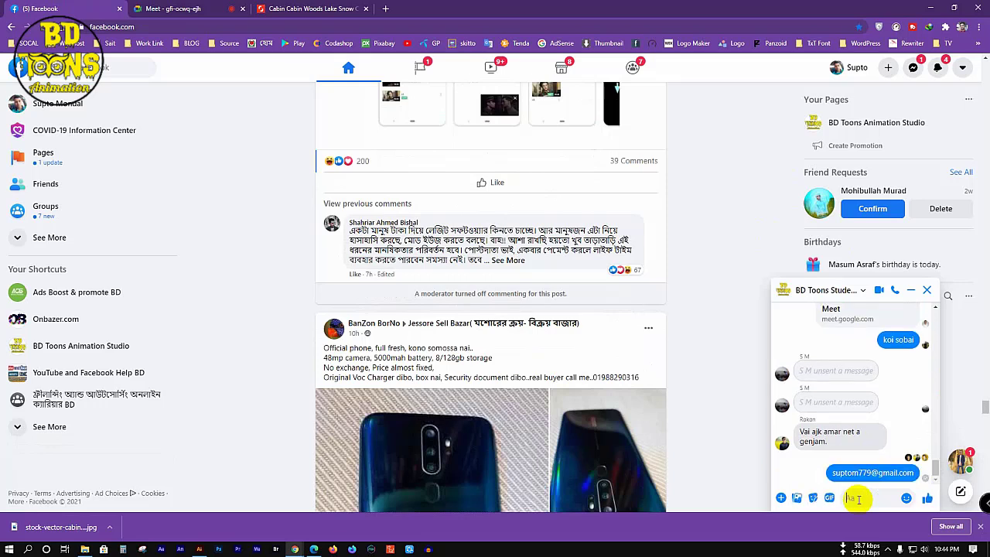
Step: Close the chat and minimize the browser to return to Illustrator
left_click(971, 455)
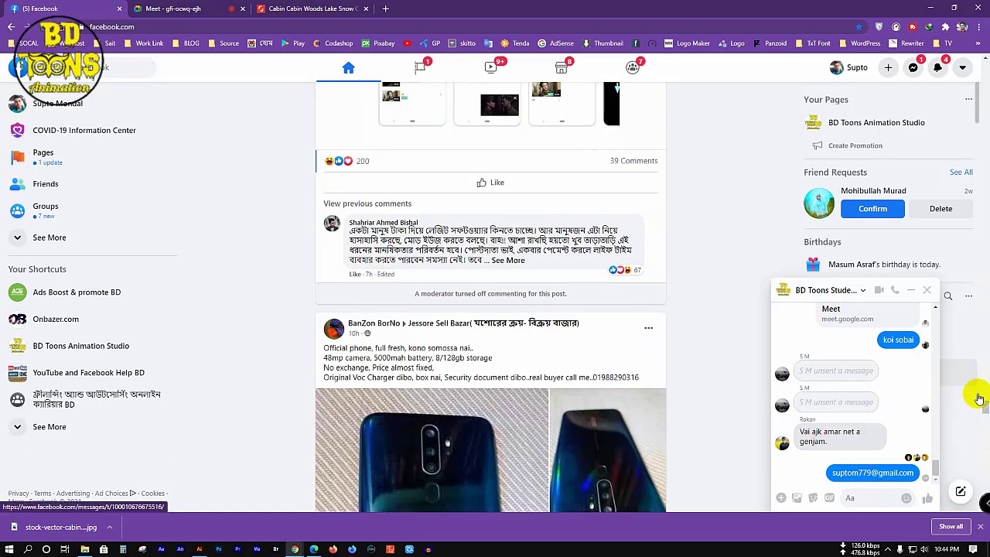
left_click(929, 292)
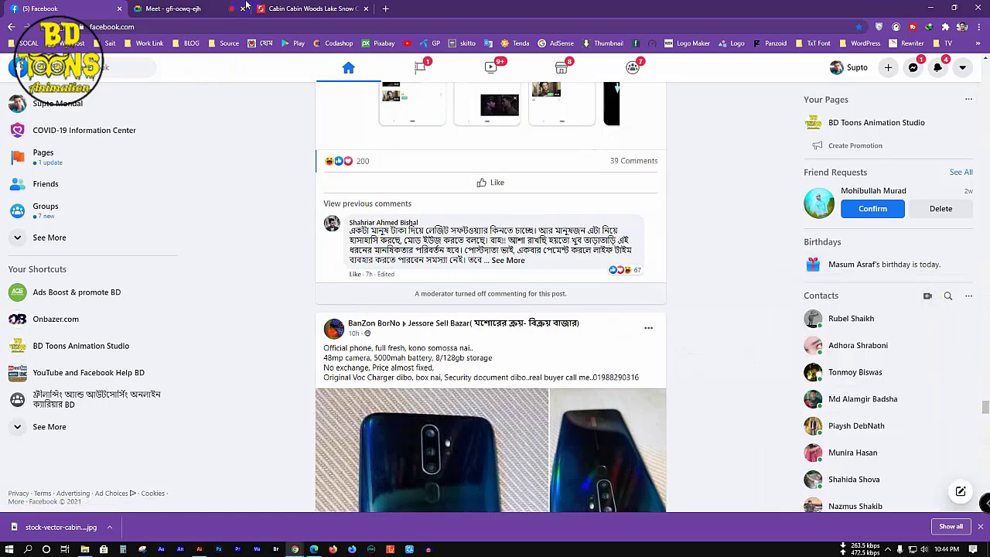
left_click(932, 8)
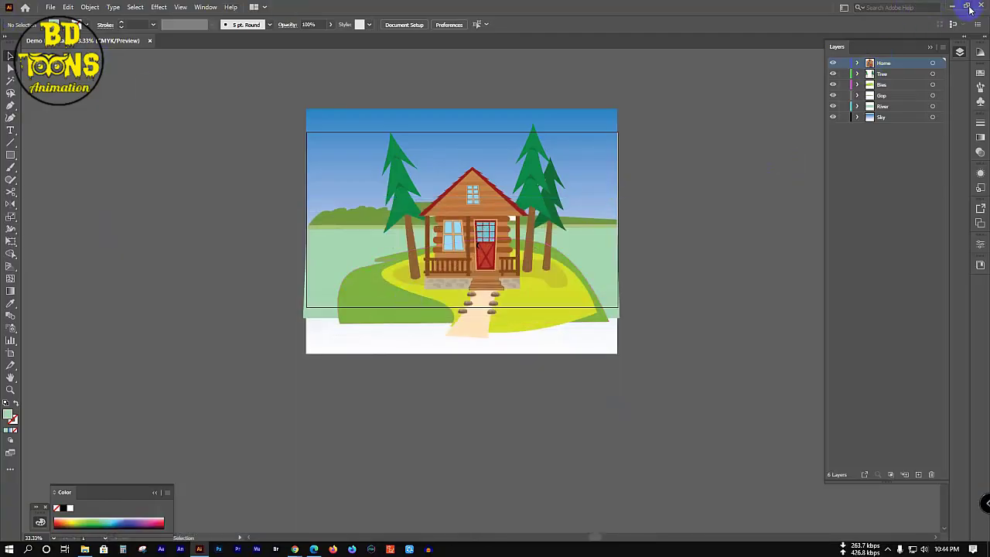
Step: Close the cabin document, quit Illustrator, close the Class-11 folder, and bring up the network icon menu
left_click(151, 43)
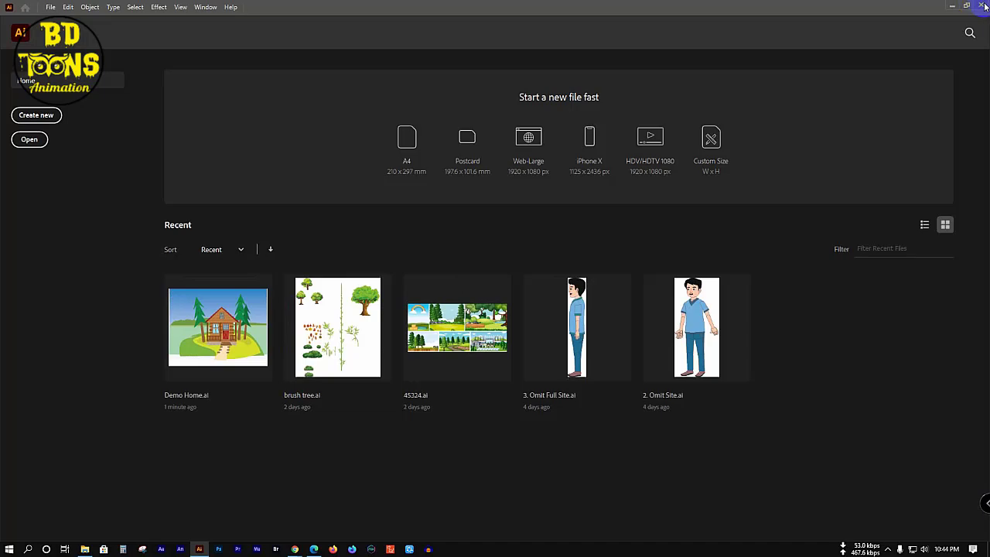
left_click(984, 6)
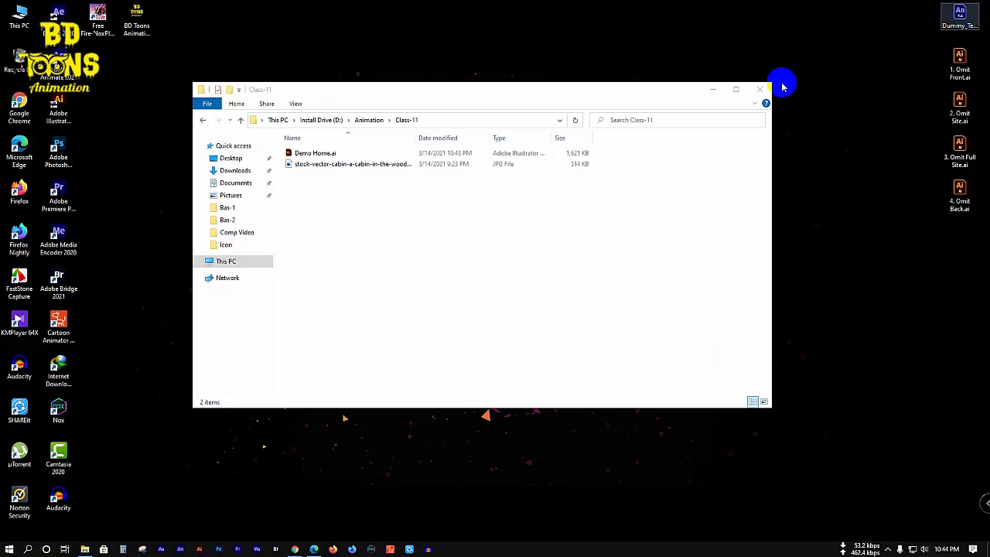
left_click(761, 90)
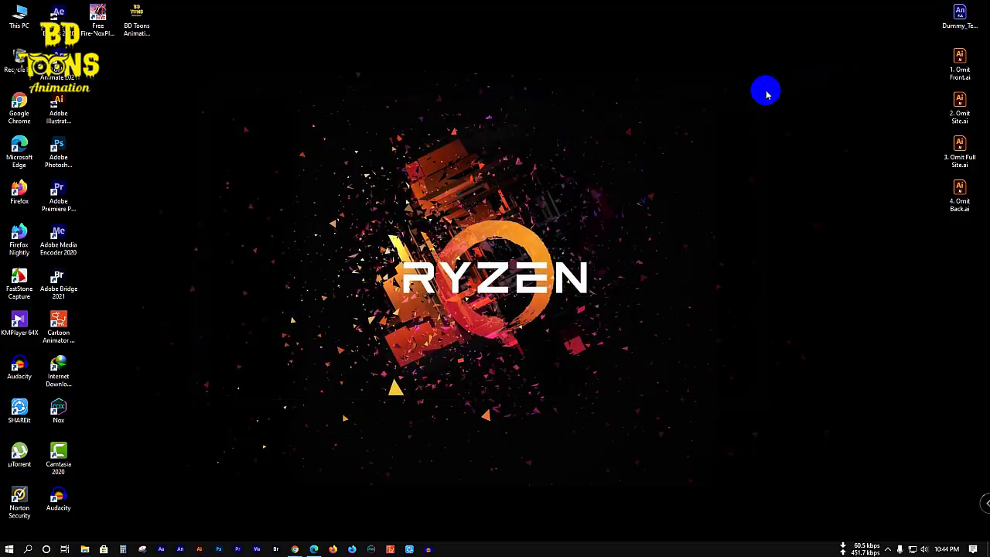
left_click(887, 548)
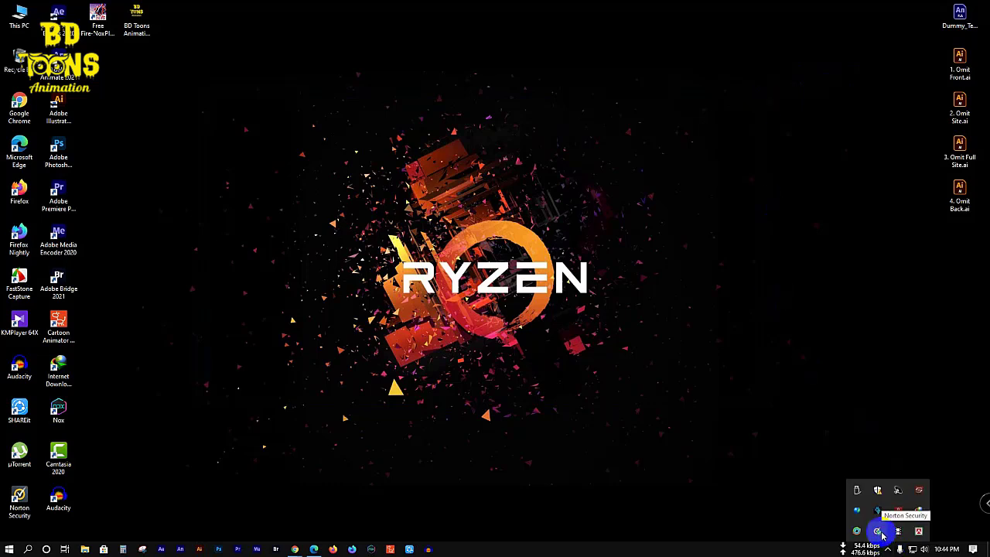
right_click(913, 548)
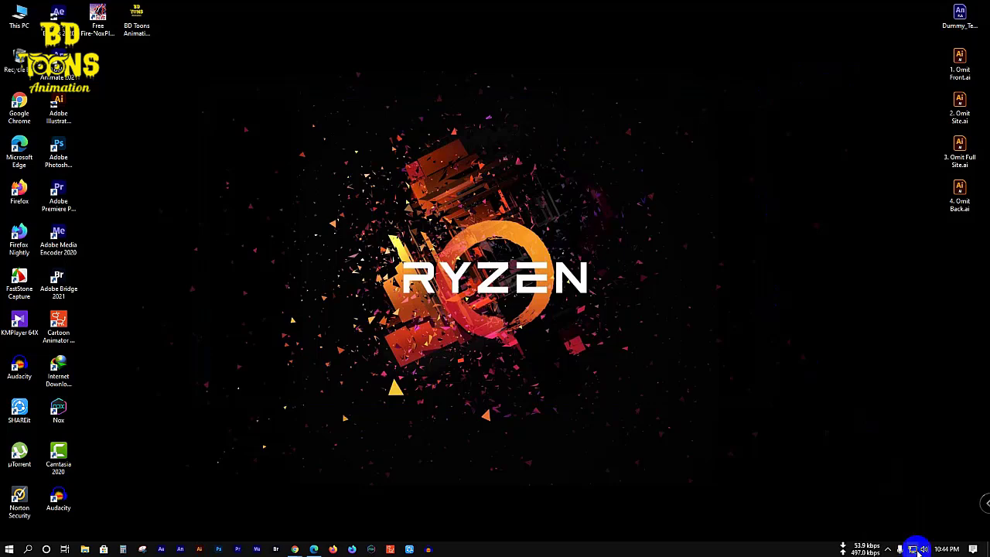
Step: Open Network & Internet settings, then bring Facebook forward and close its downloads bar
left_click(919, 540)
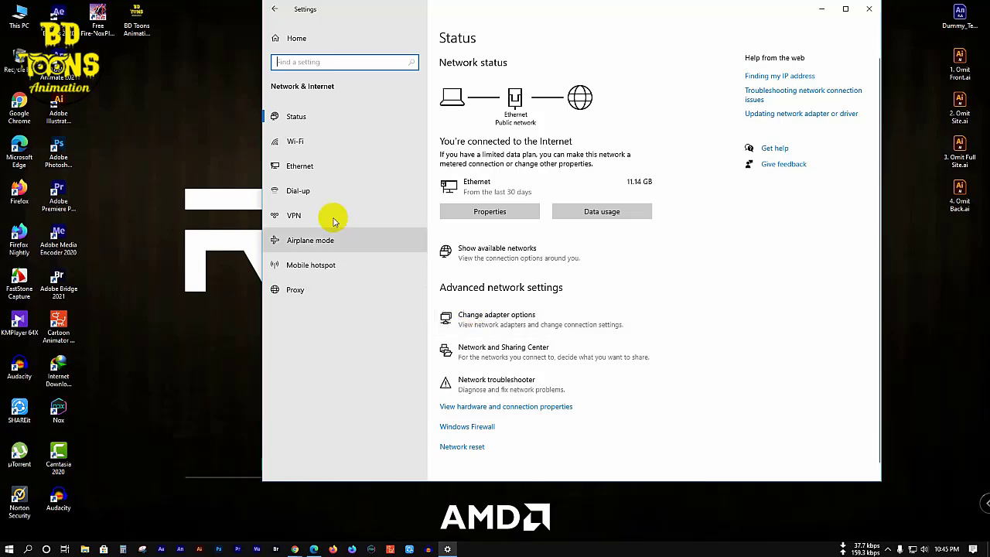
mouse_move(293, 545)
left_click(254, 486)
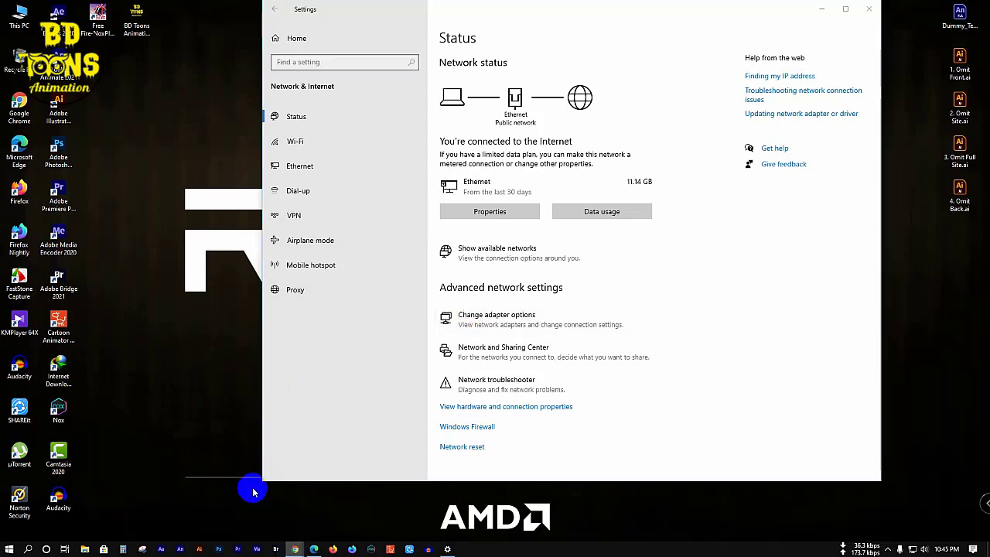
left_click(980, 526)
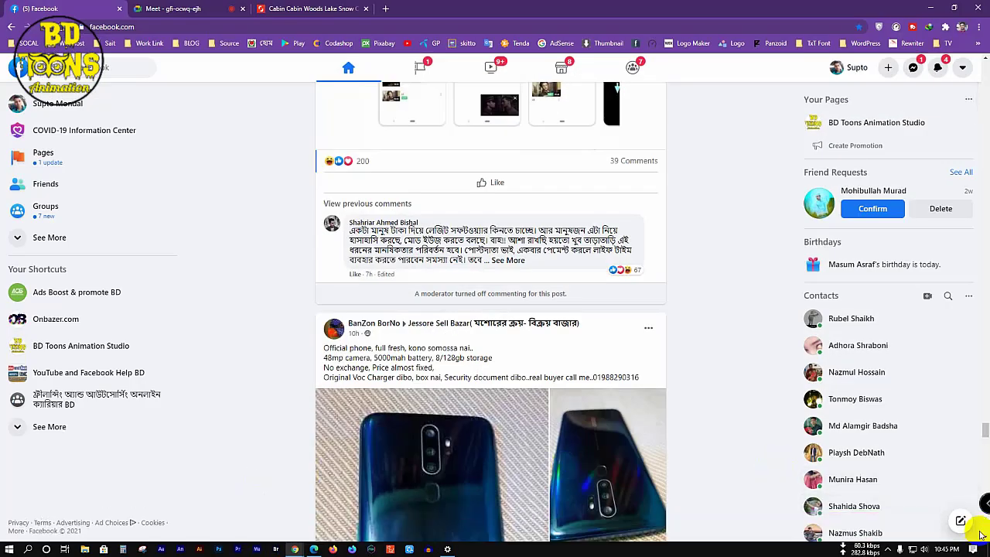
Step: Glance at the Messenger conversation list, then return to Settings' Ethernet page
left_click(913, 68)
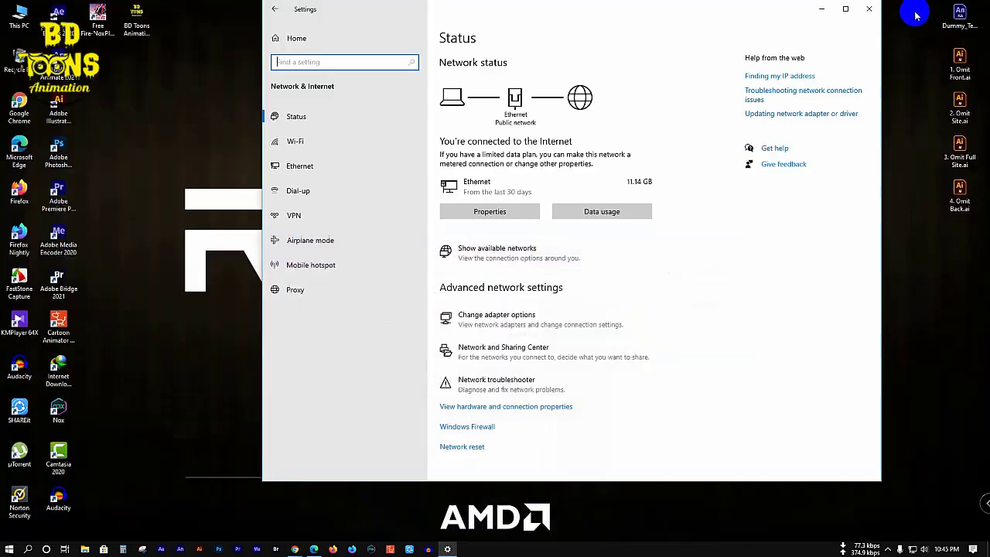
left_click(930, 7)
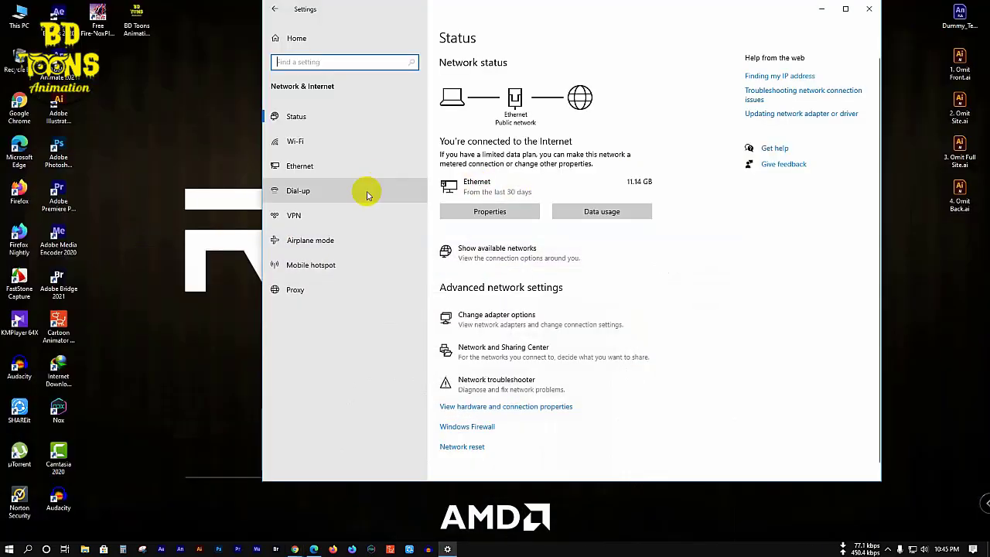
left_click(347, 172)
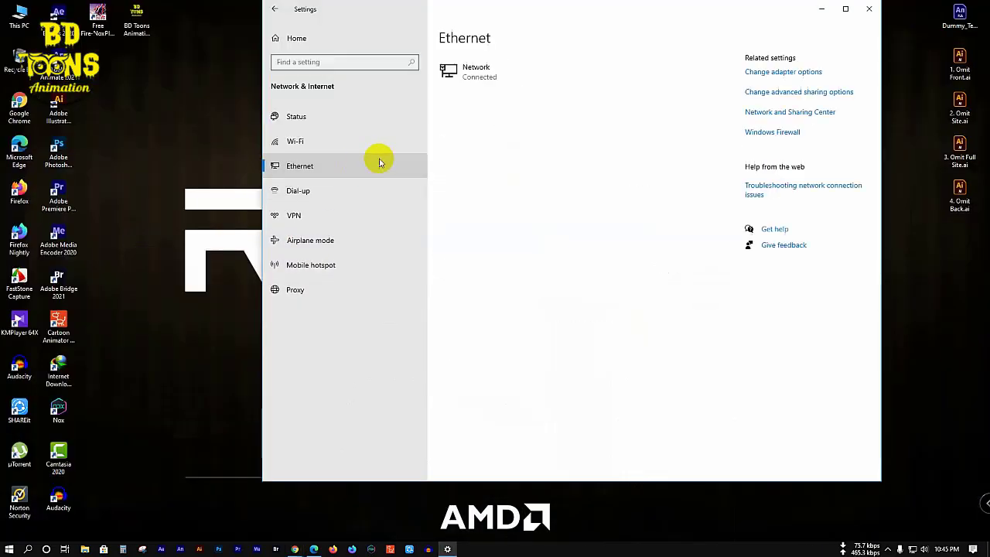
Step: Open the network adapter list and disable the Ethernet connection
left_click(802, 75)
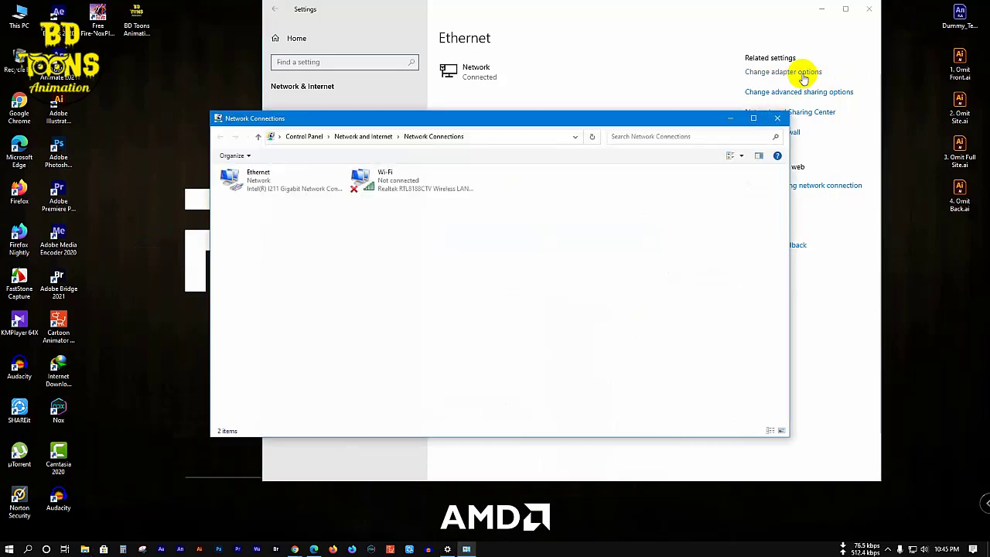
left_click(261, 188)
right_click(261, 188)
left_click(283, 191)
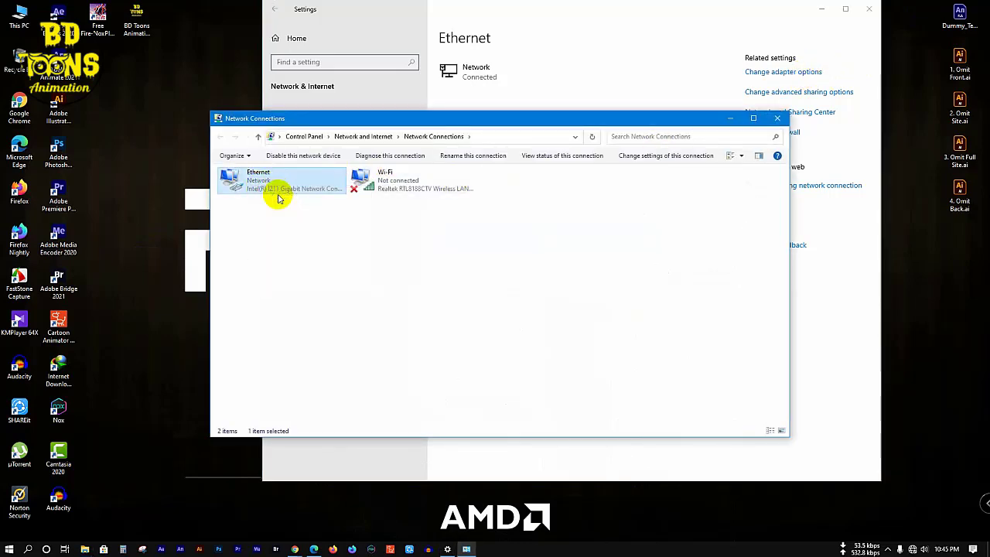
Step: Dismiss Cartoon Animator 4's sign-up prompt, re-enable Ethernet, and close Network Connections
left_click(390, 549)
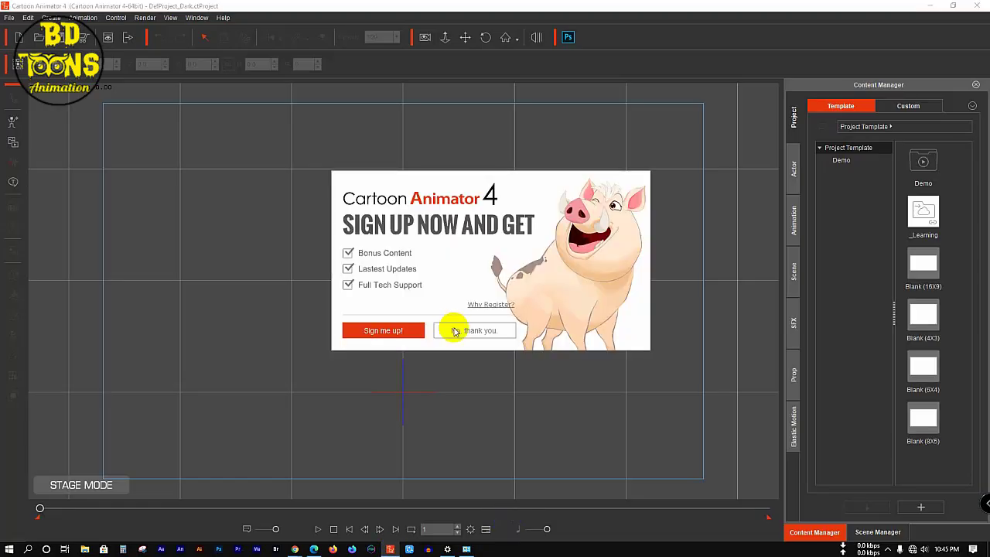
left_click(455, 331)
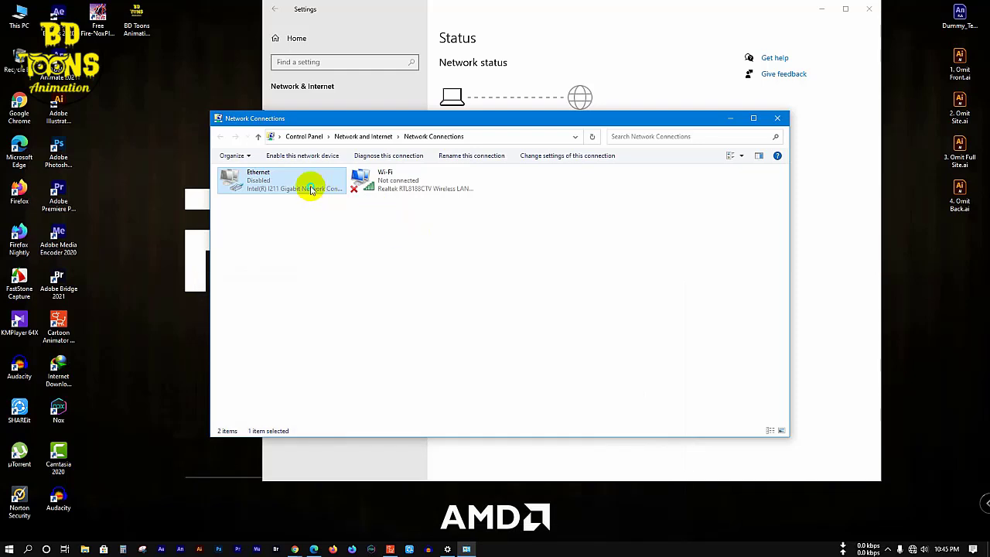
right_click(314, 189)
left_click(334, 198)
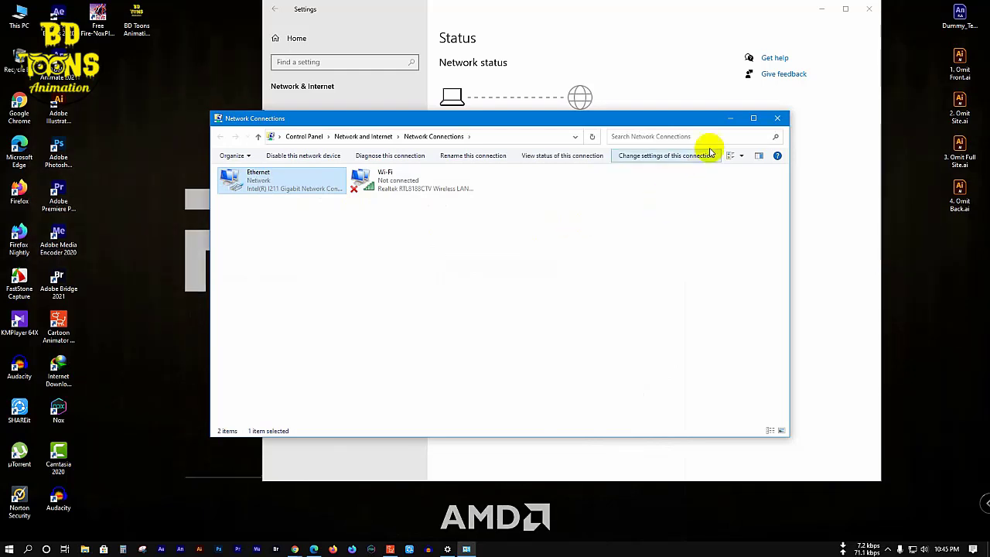
left_click(777, 118)
left_click(867, 8)
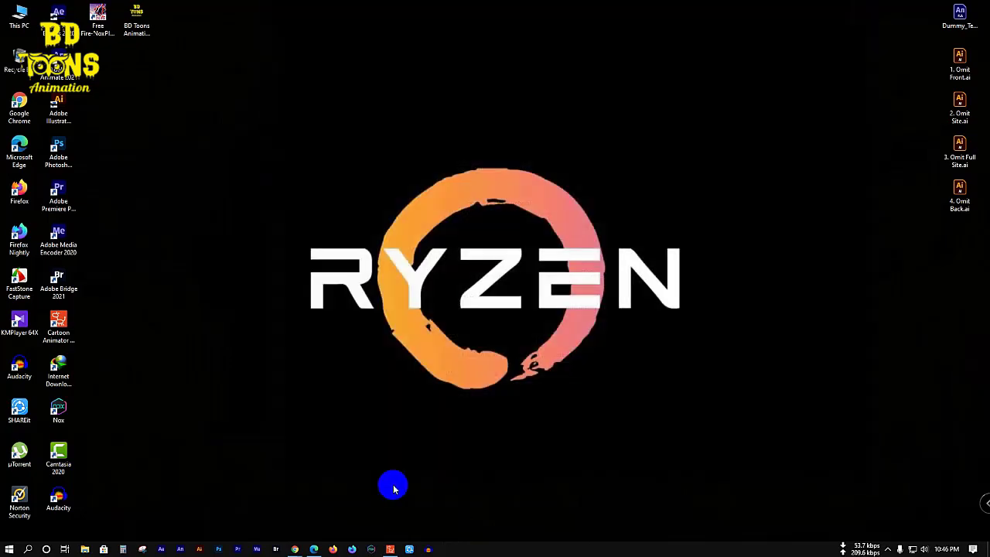
mouse_move(295, 549)
left_click(272, 508)
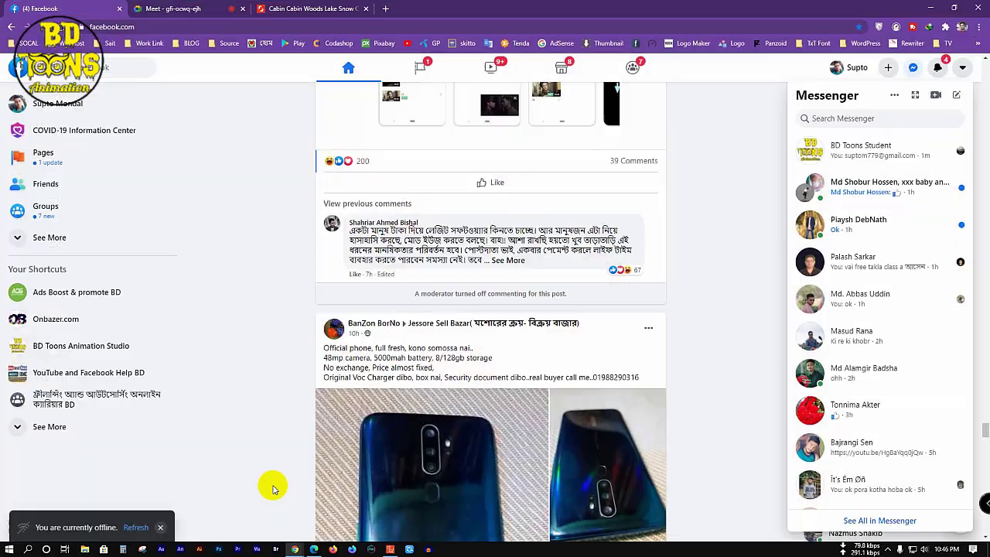
key("ctrl+Tab")
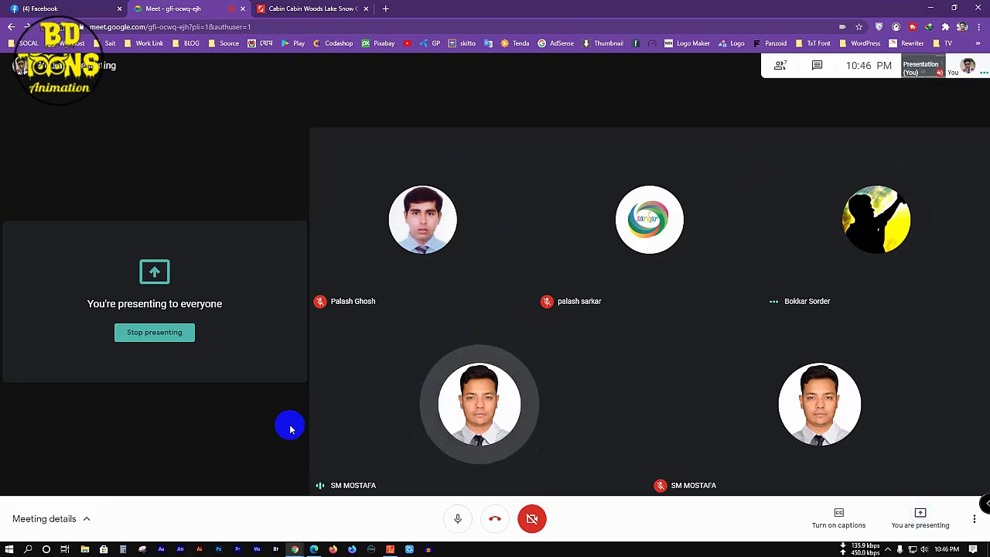
left_click(941, 8)
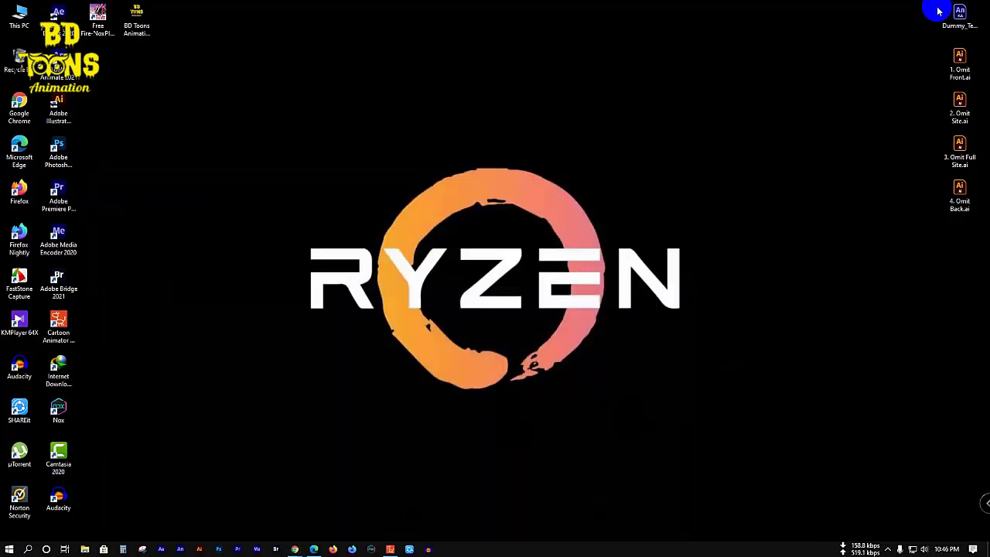
left_click(391, 549)
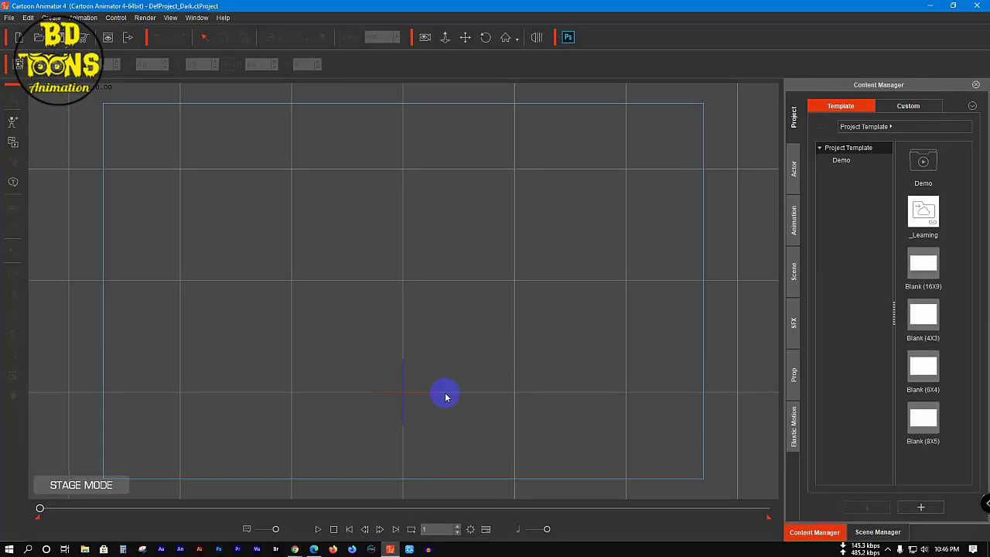
left_click(928, 6)
right_click(283, 152)
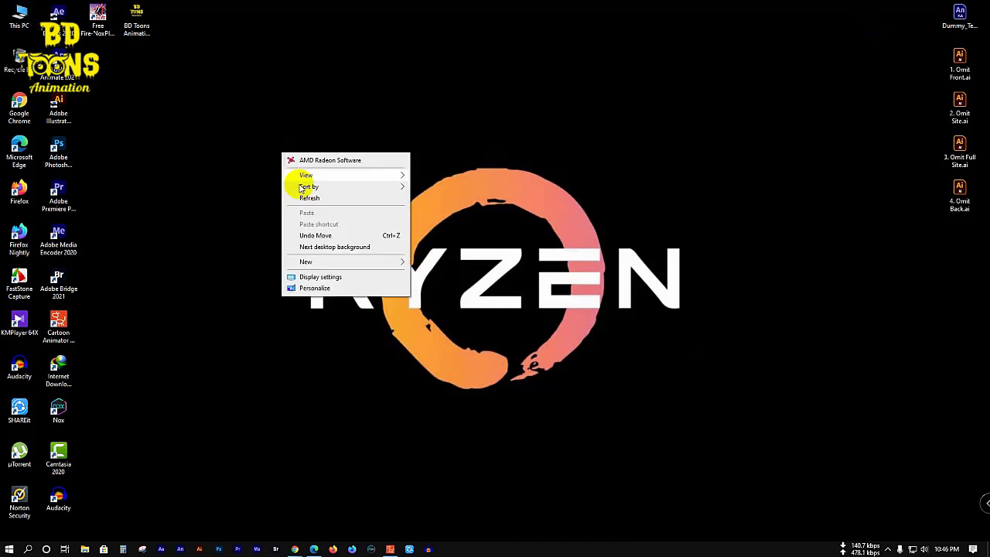
left_click(304, 198)
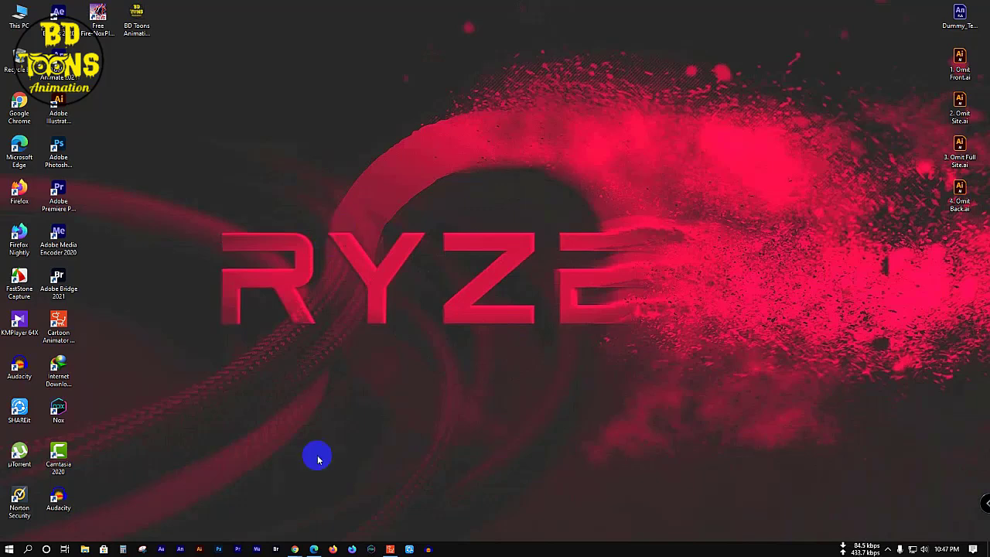
Step: In a new browser tab, switch to the other Google account and open its Gmail
mouse_move(300, 549)
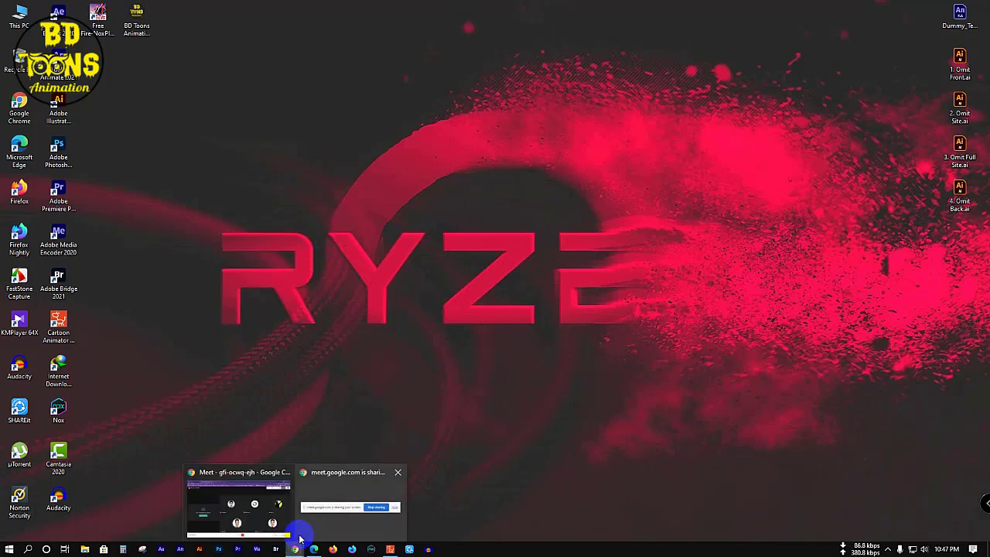
left_click(260, 510)
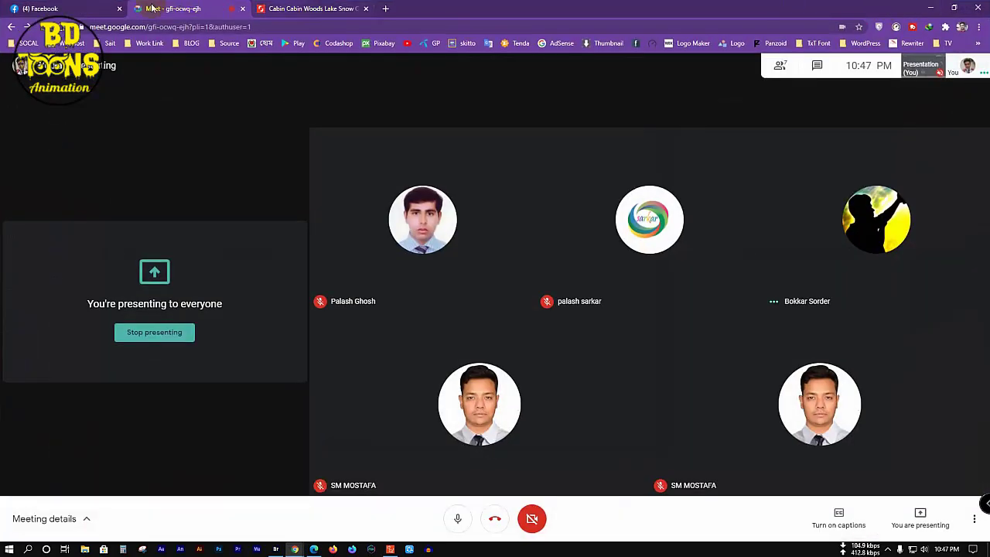
left_click(387, 8)
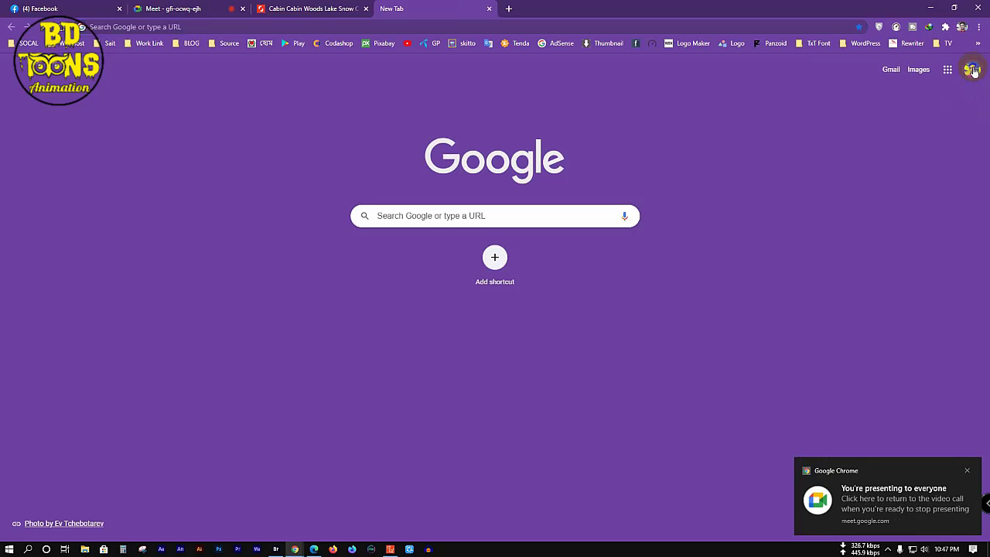
left_click(973, 68)
left_click(851, 230)
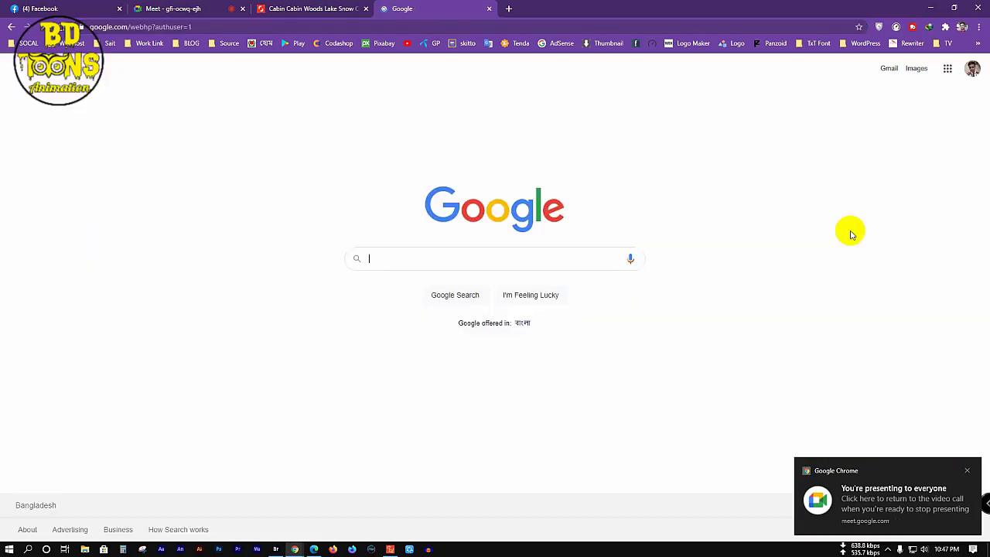
left_click(889, 69)
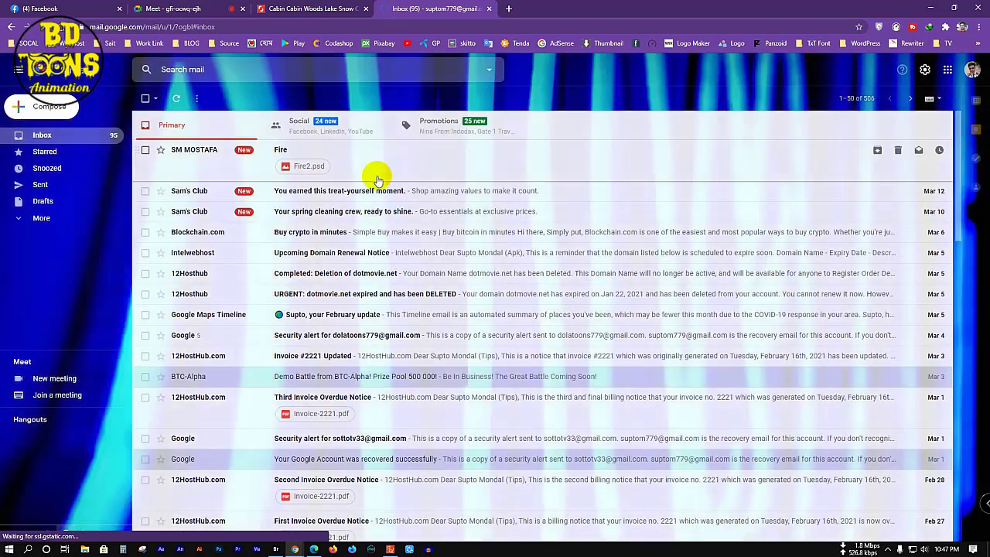
Step: Open the Fire email, download its Fire2.psd attachment, and minimize the browser
left_click(209, 154)
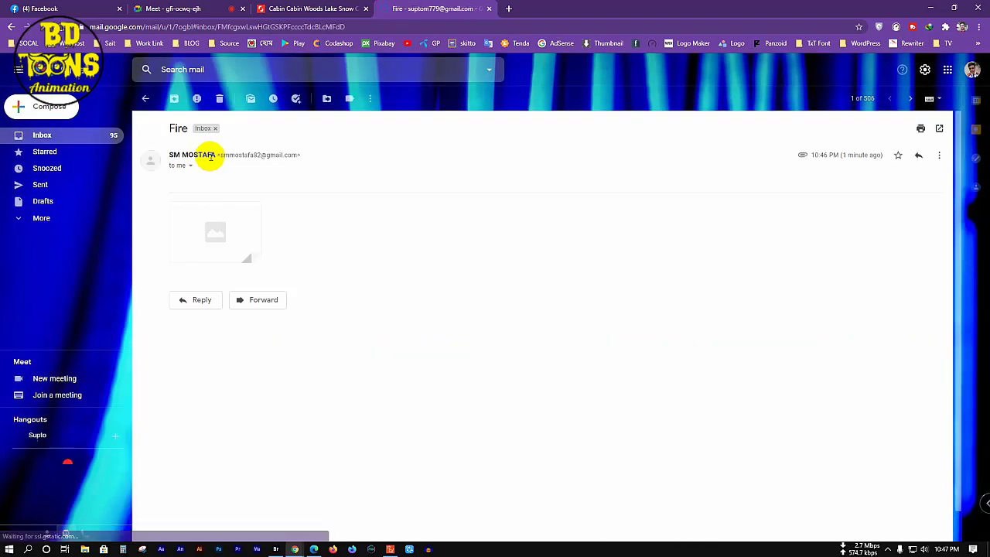
mouse_move(206, 247)
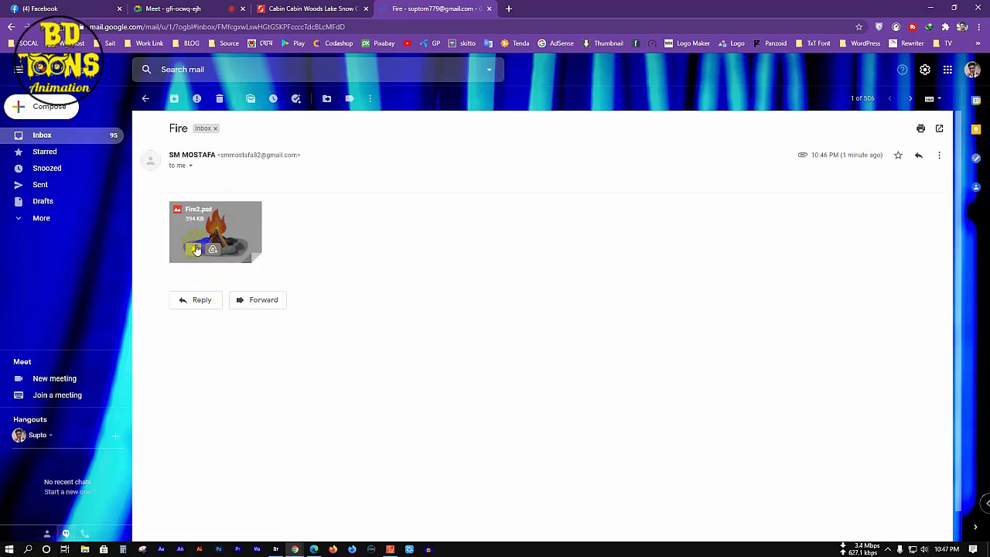
left_click(196, 249)
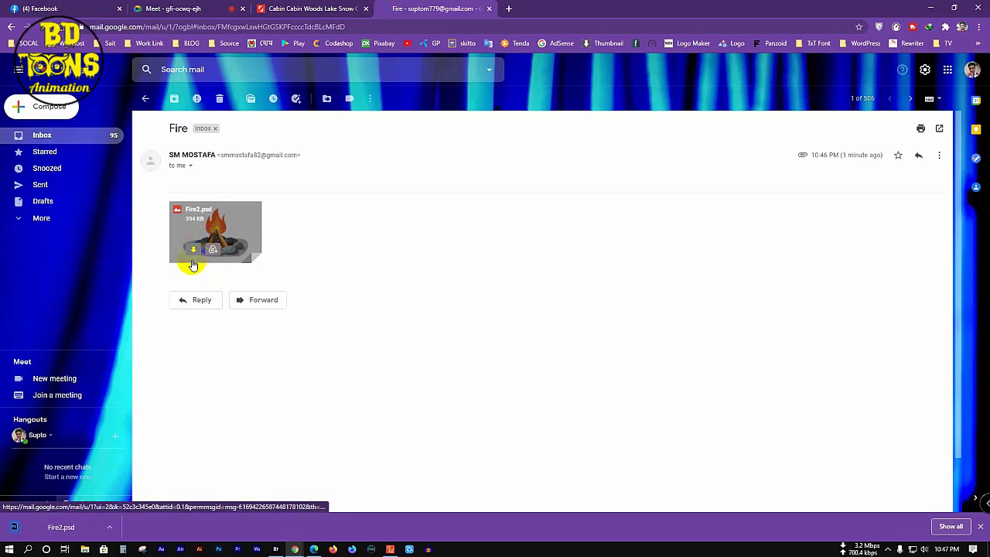
left_click(932, 10)
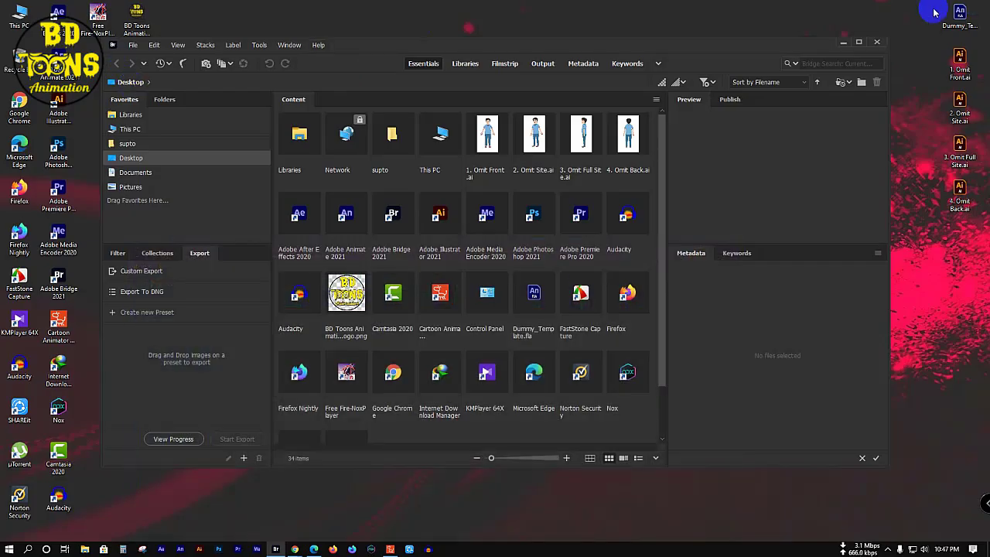
Step: Close Bridge and open Fire2.psd from This PC's Downloads folder in Photoshop
left_click(877, 42)
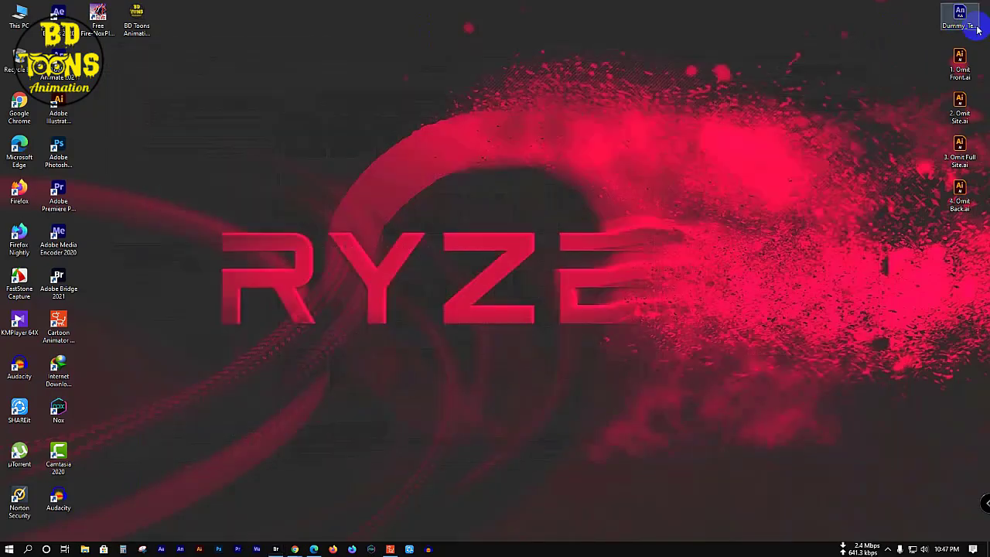
double_click(24, 18)
double_click(309, 193)
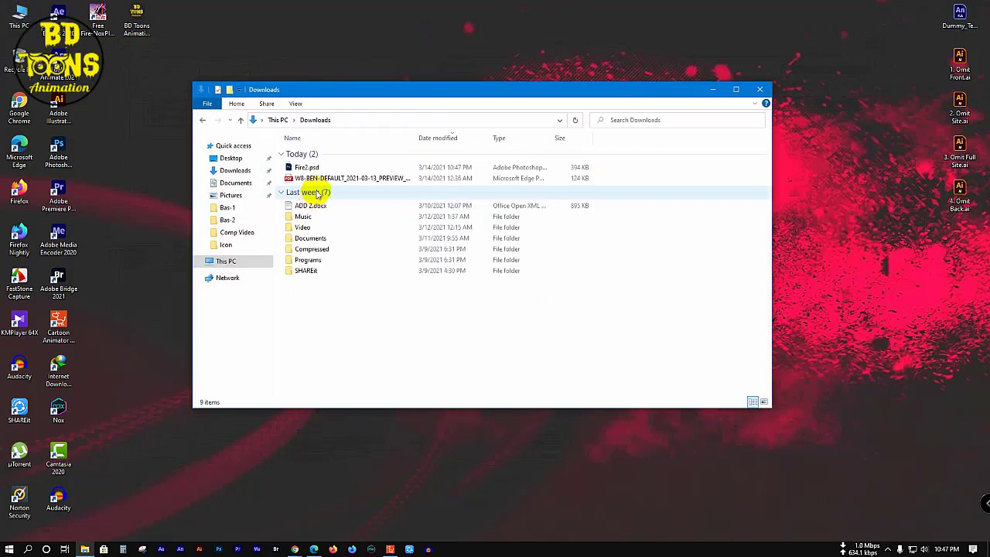
left_click(323, 168)
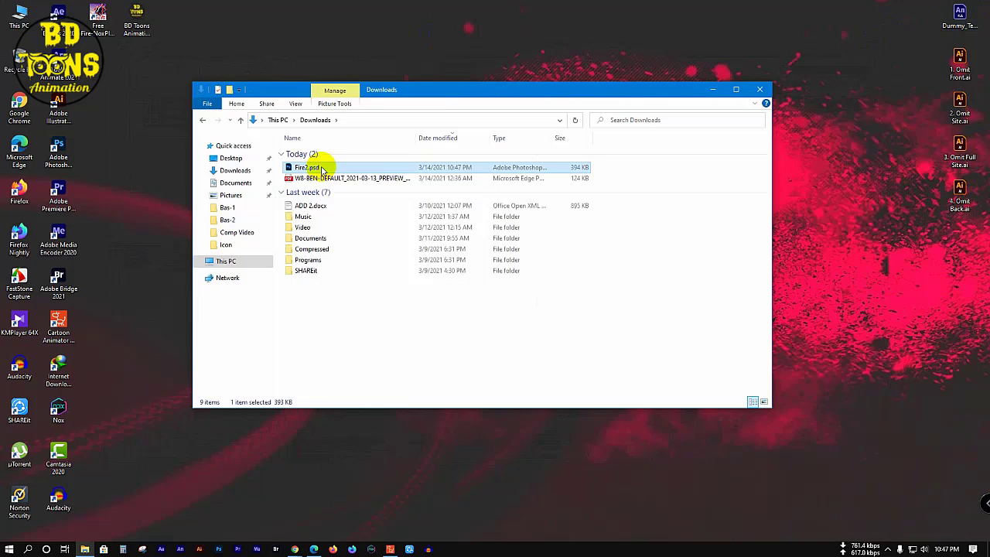
double_click(323, 169)
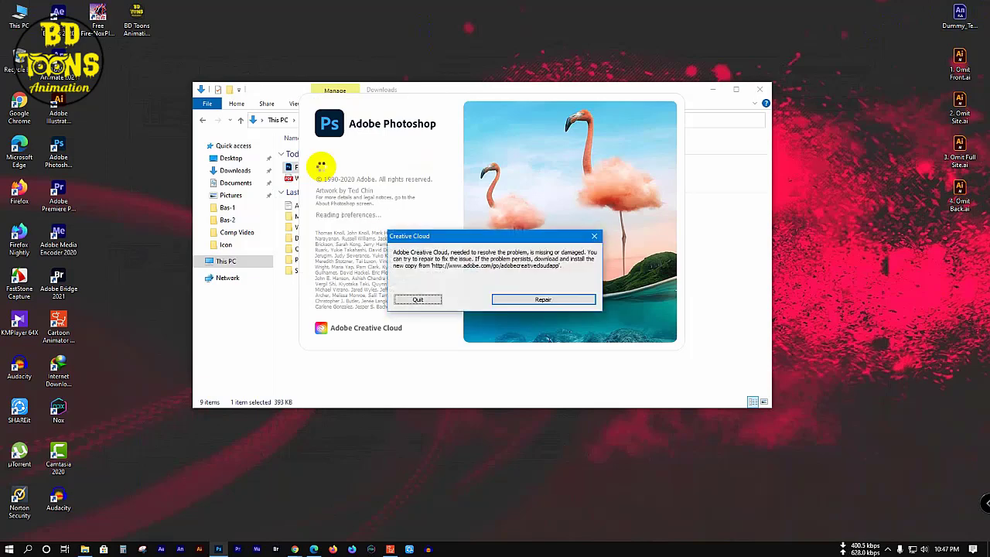
Step: Quit the Creative Cloud error, show the Layers panel, and toggle the Fire layer's visibility off and on three times
left_click(417, 300)
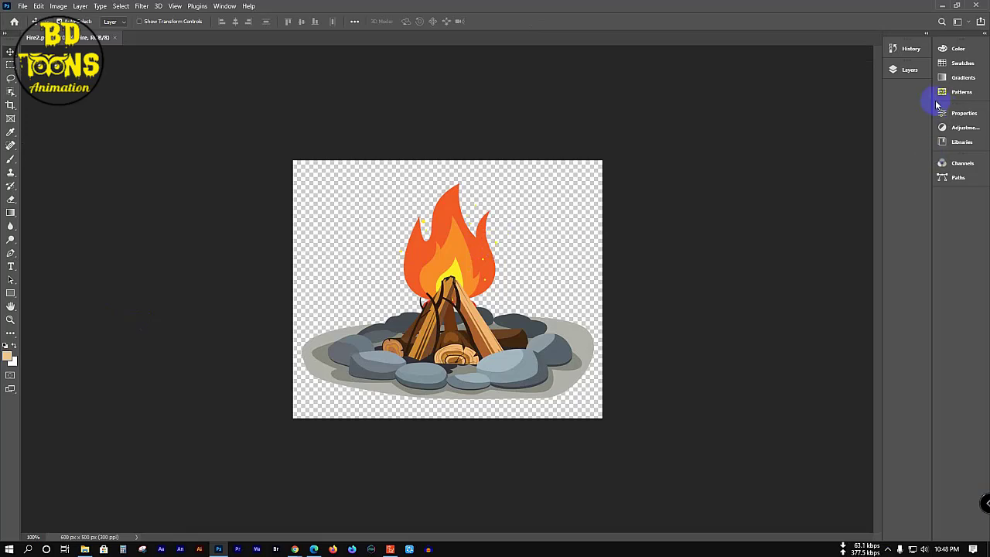
left_click(900, 70)
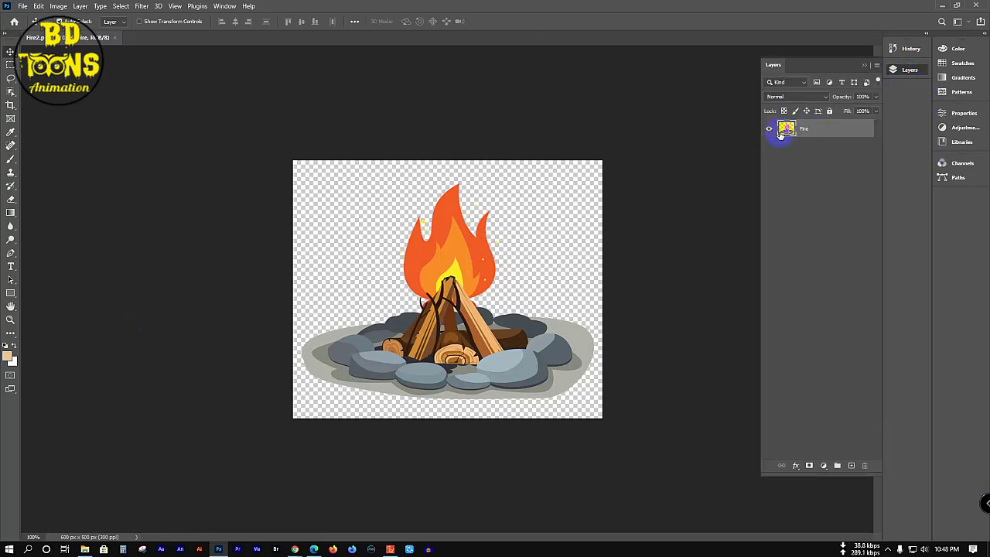
left_click(771, 131)
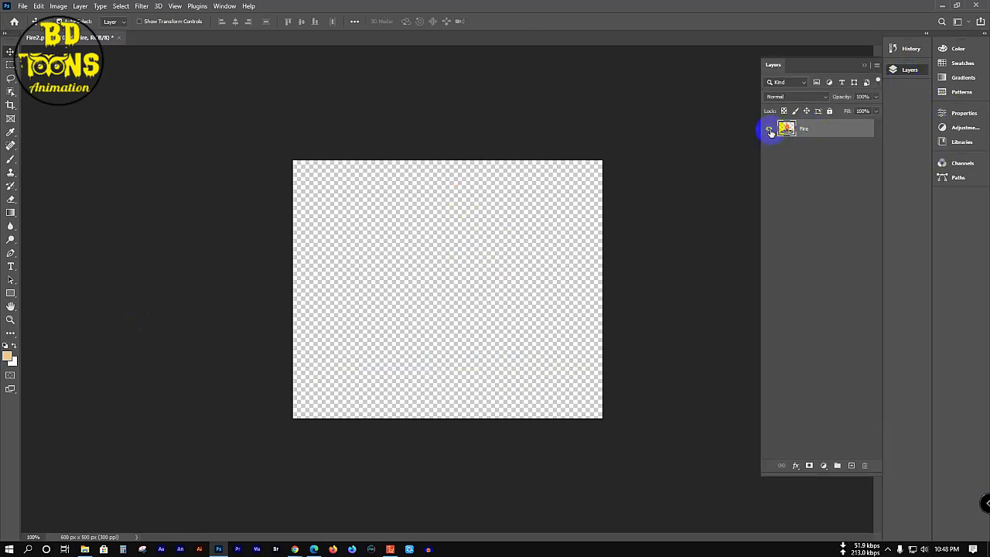
left_click(771, 131)
left_click(771, 131)
left_click(771, 132)
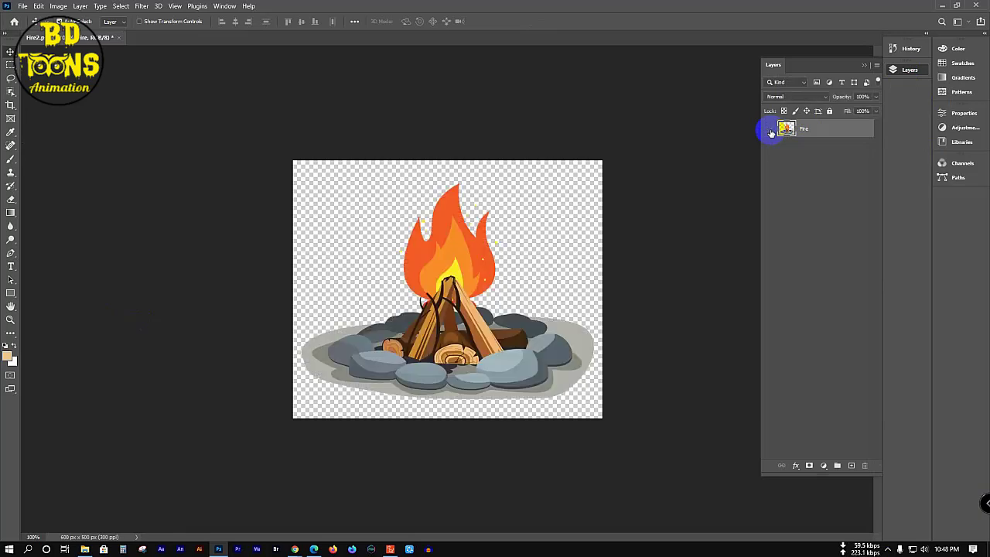
left_click(771, 131)
left_click(770, 132)
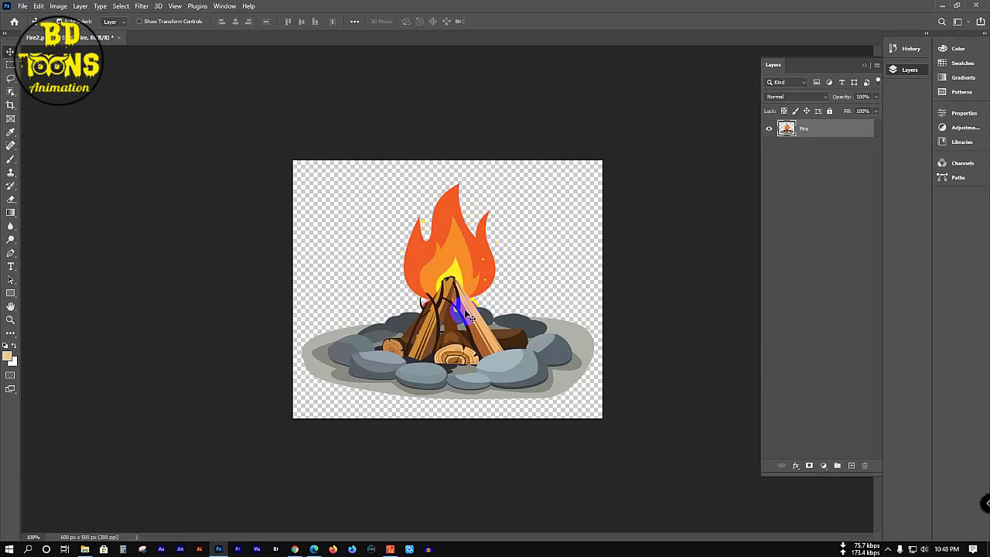
Step: Close the Microsoft Edge window and restore the browser showing the Fire email
left_click(313, 549)
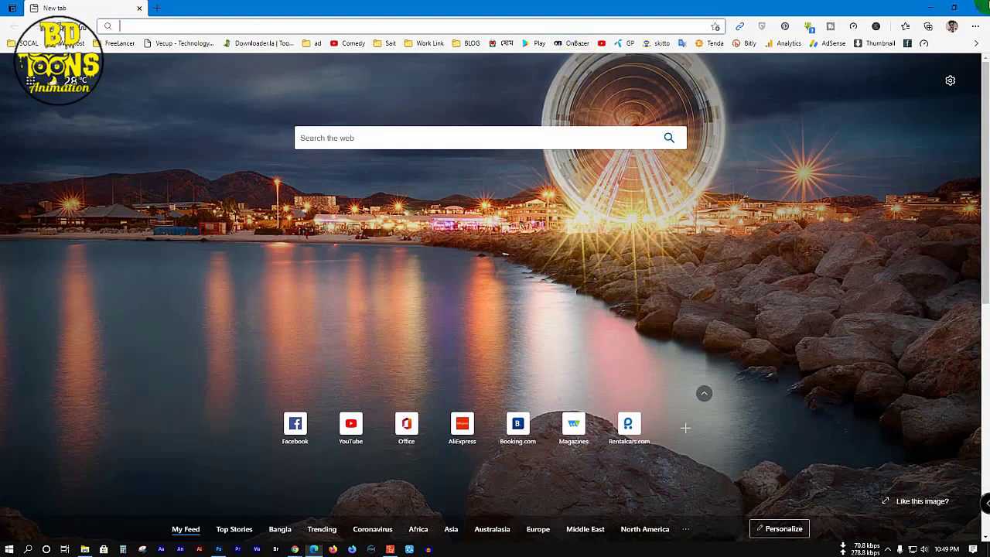
left_click(979, 7)
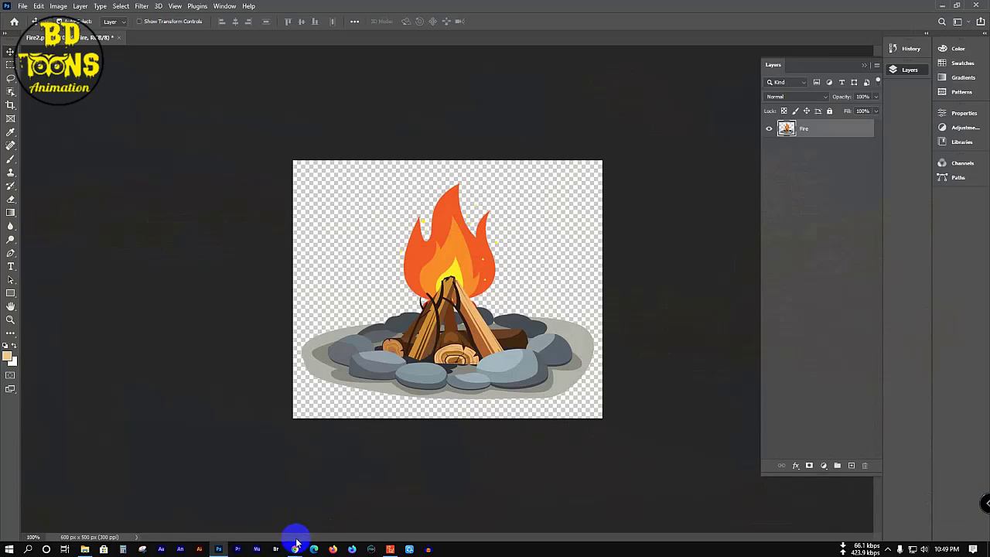
left_click(242, 533)
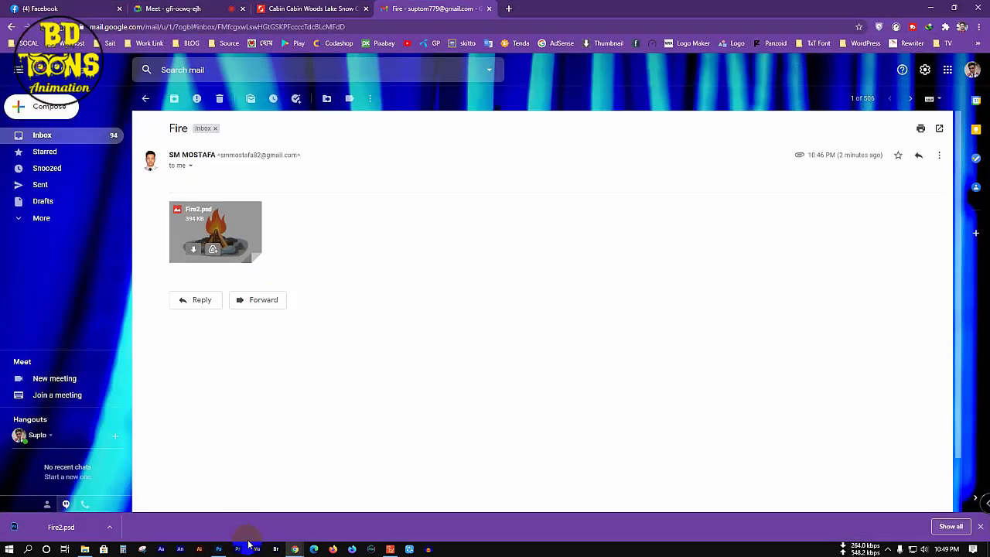
Step: Close the Fire email tab and the downloads bar, then switch to the Facebook tab
left_click(488, 8)
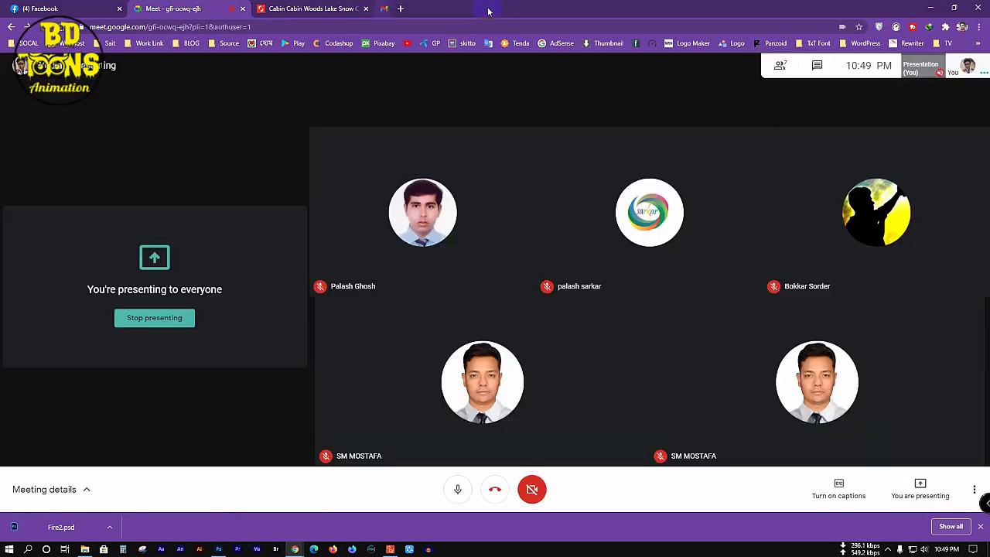
left_click(979, 528)
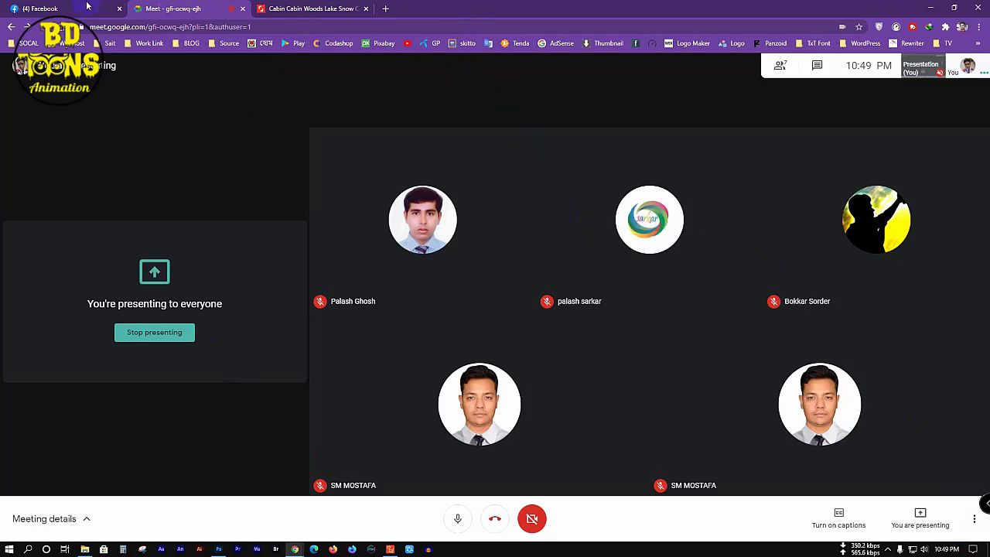
left_click(63, 7)
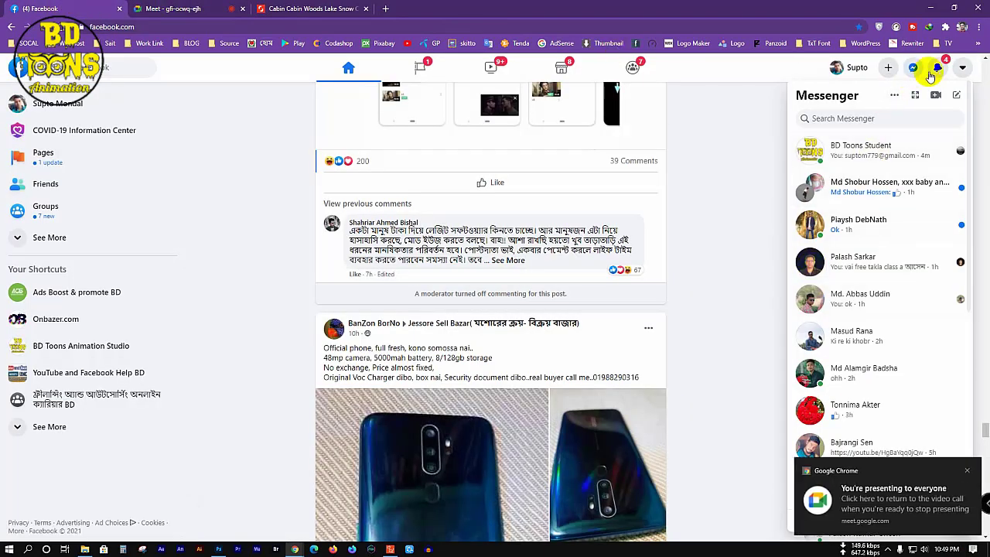
Step: Open a Messenger conversation, dismiss the notification, close the chat, and scroll down the feed
left_click(911, 187)
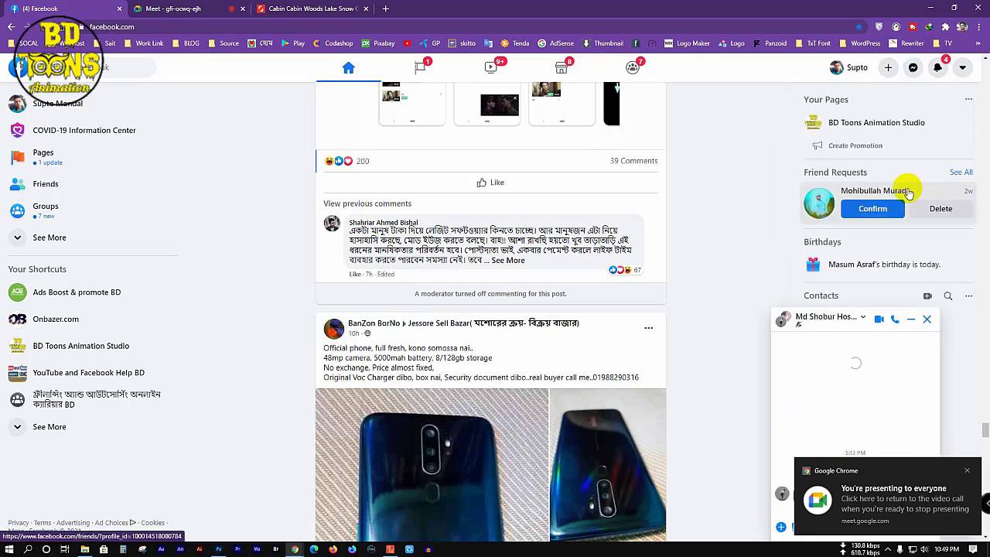
left_click(965, 472)
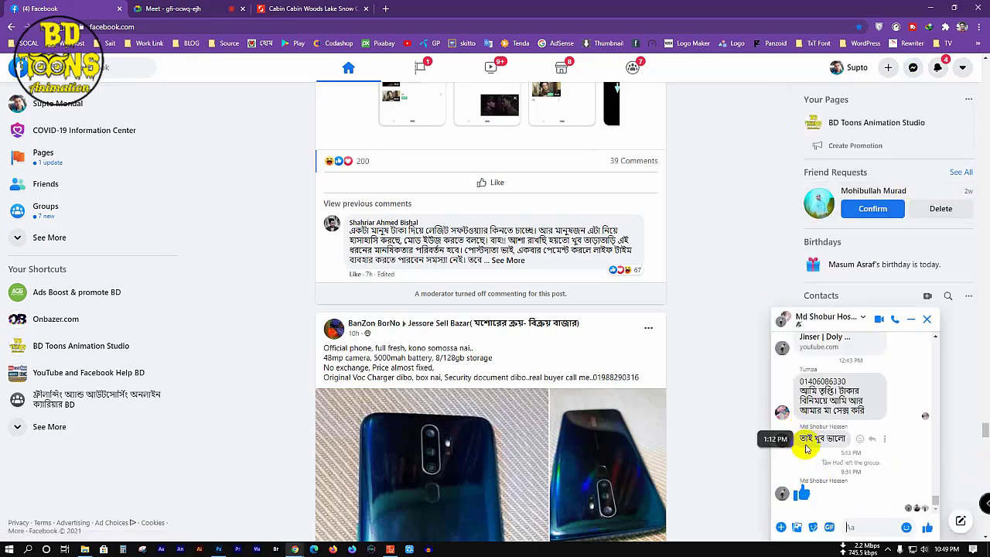
left_click(925, 319)
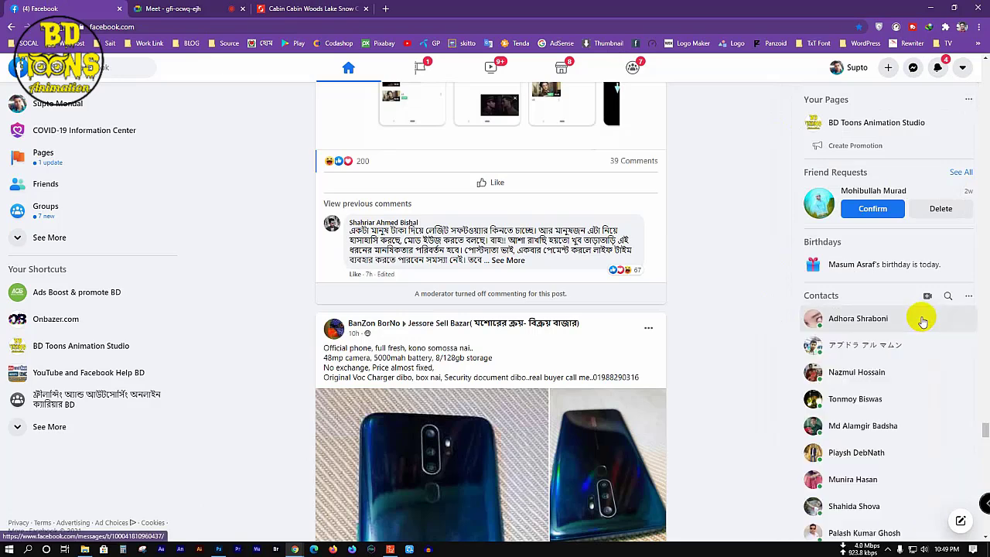
scroll(436, 377, "down", 5)
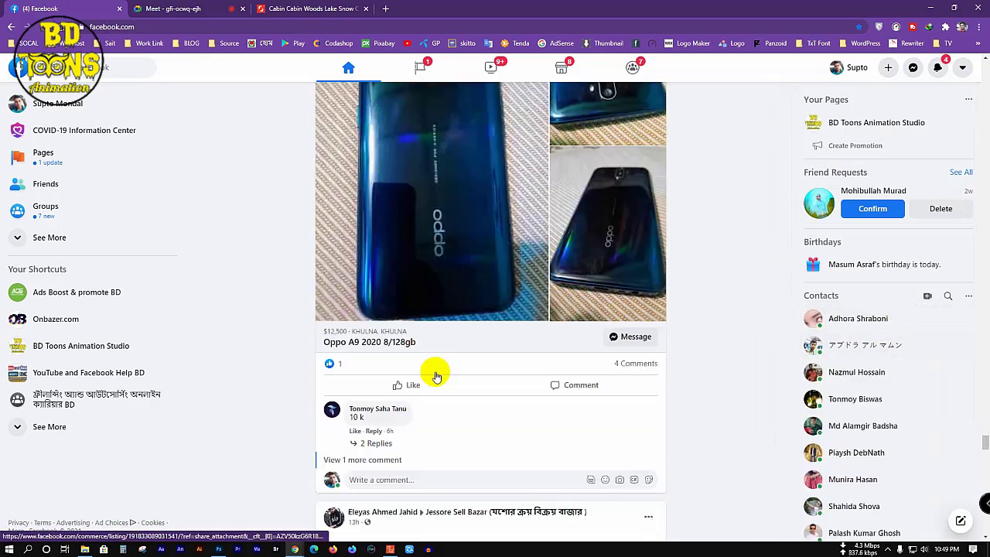
scroll(436, 376, "down", 8)
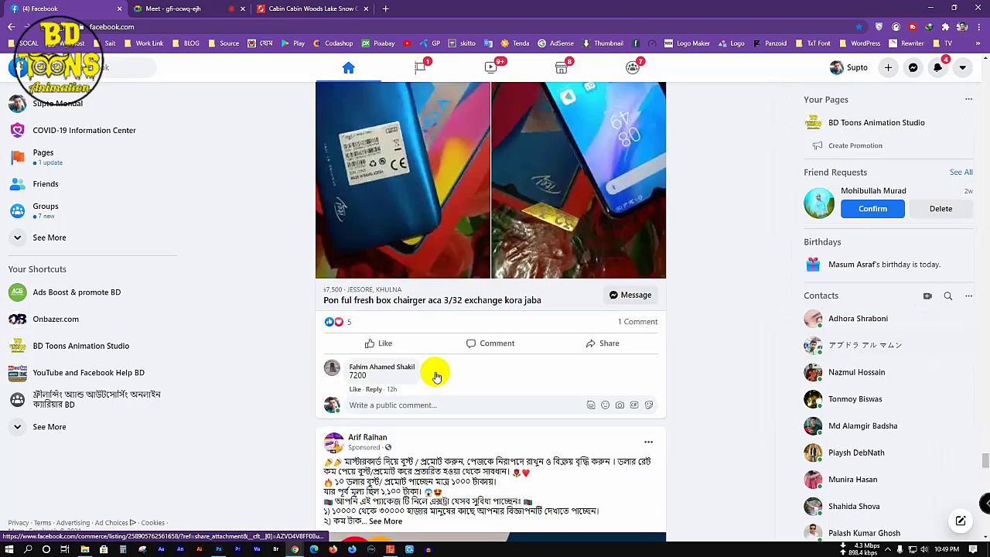
scroll(436, 376, "down", 10)
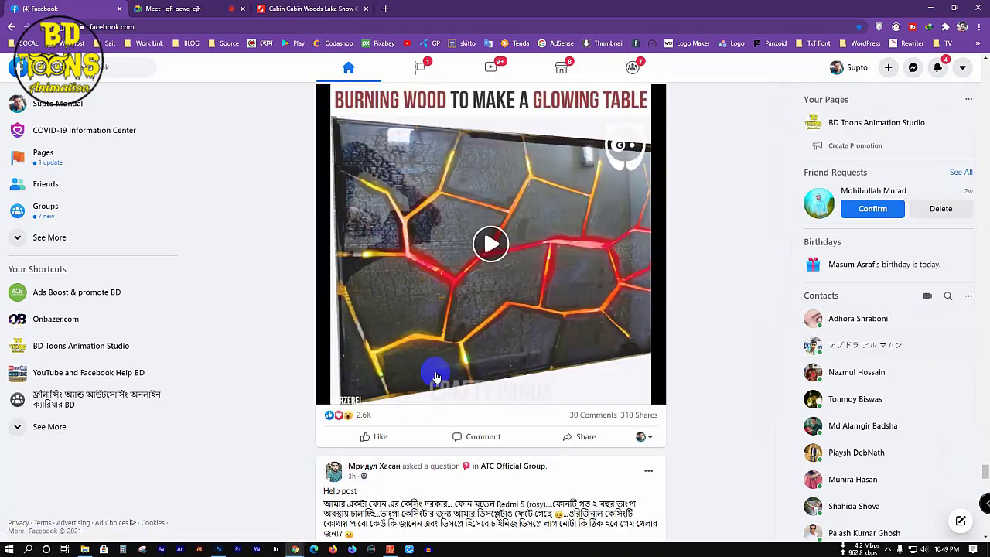
scroll(436, 376, "down", 10)
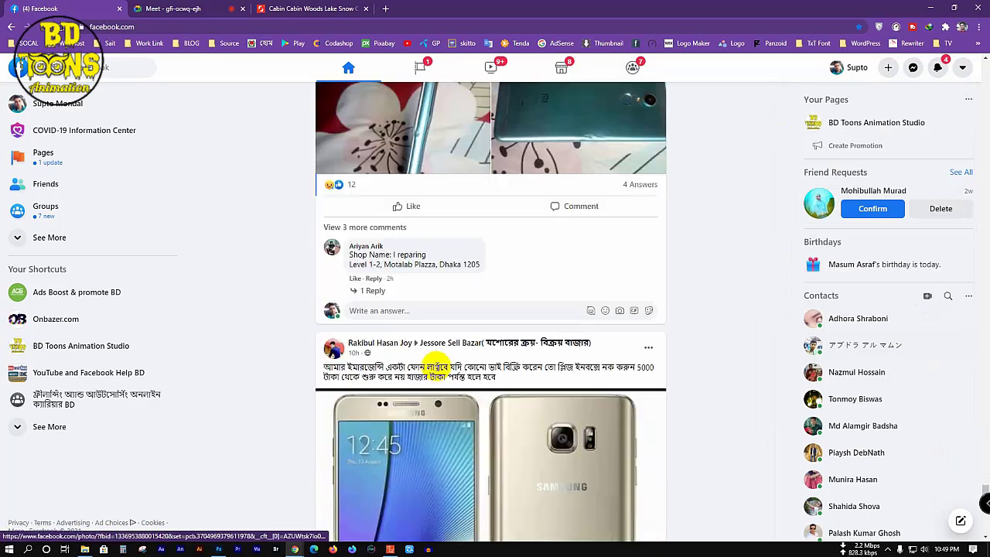
scroll(438, 363, "down", 8)
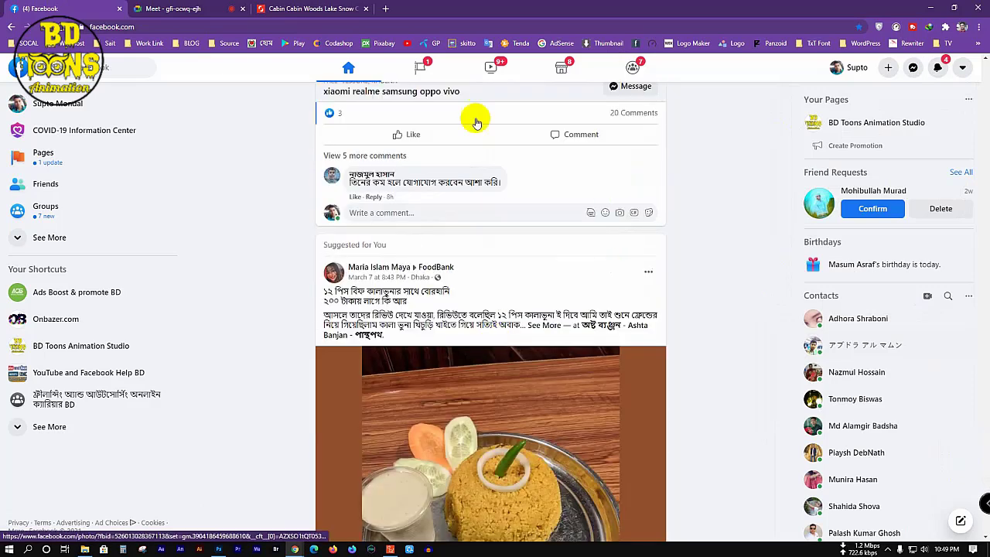
Step: In a new tab, switch to the other Google account and go to its Gmail
left_click(389, 9)
left_click(971, 69)
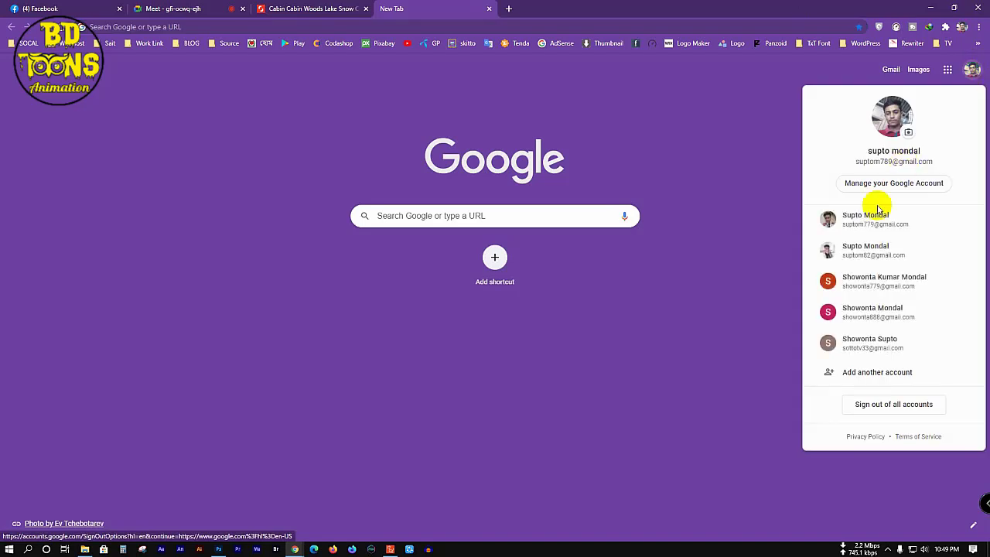
left_click(874, 214)
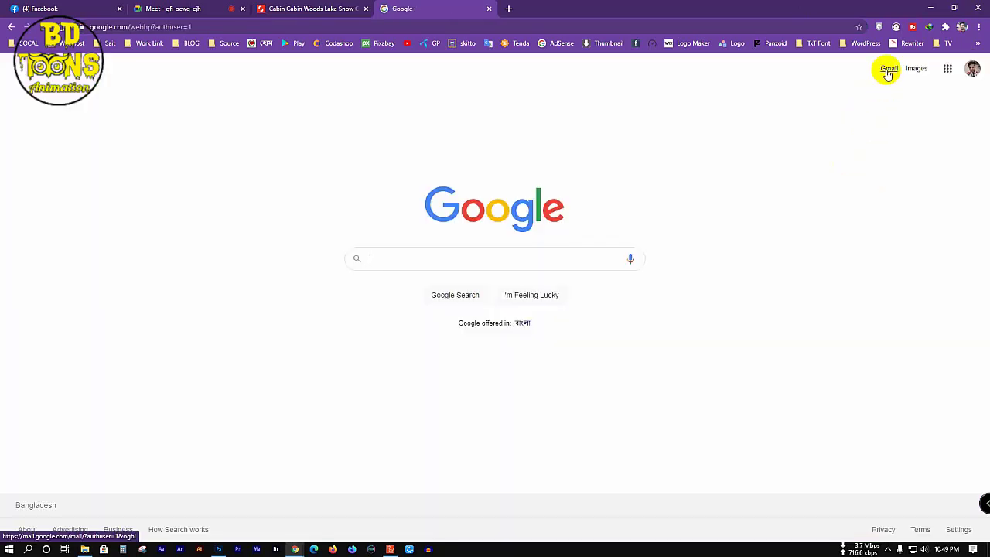
left_click(888, 71)
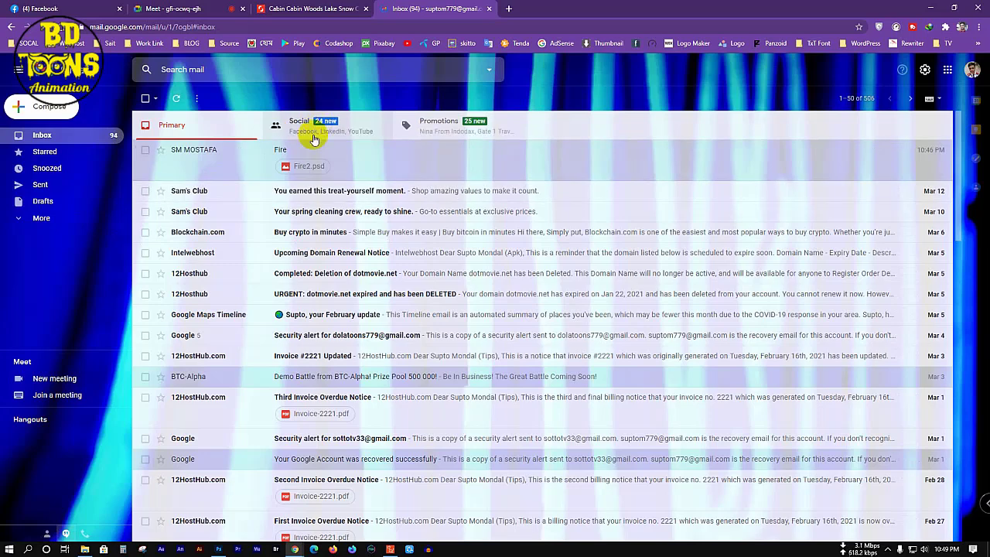
Step: Refresh the inbox until the new Fire email arrives, then download its Fire.ai attachment
left_click(176, 104)
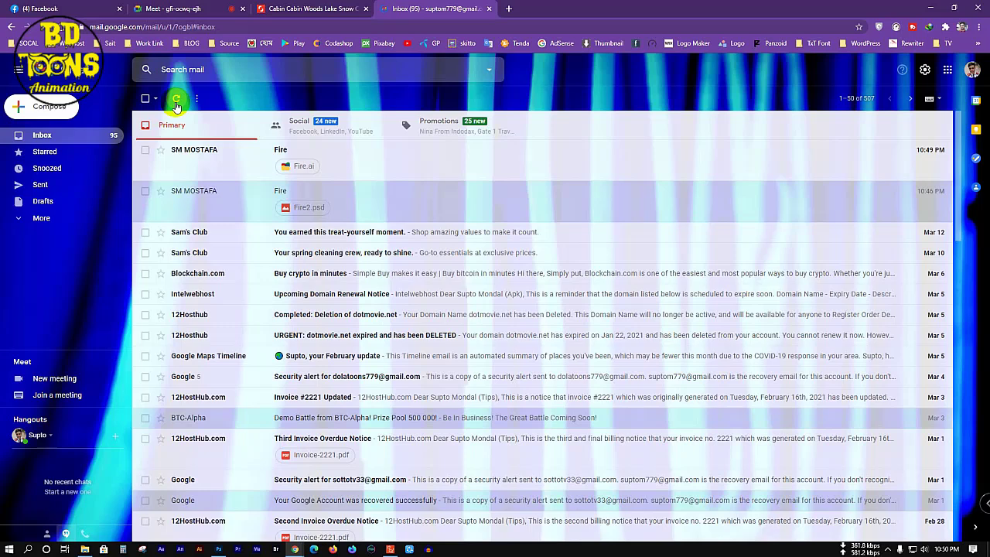
left_click(176, 100)
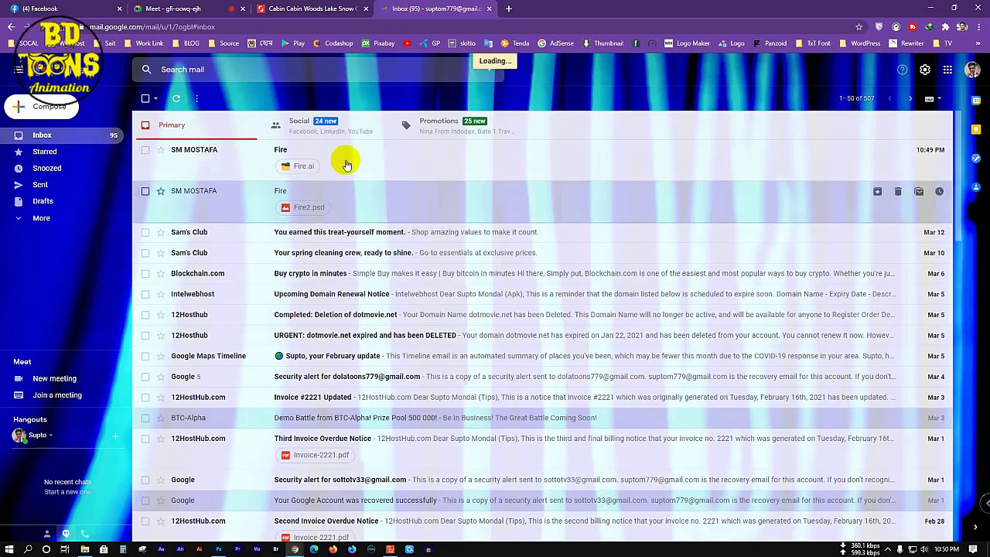
left_click(240, 158)
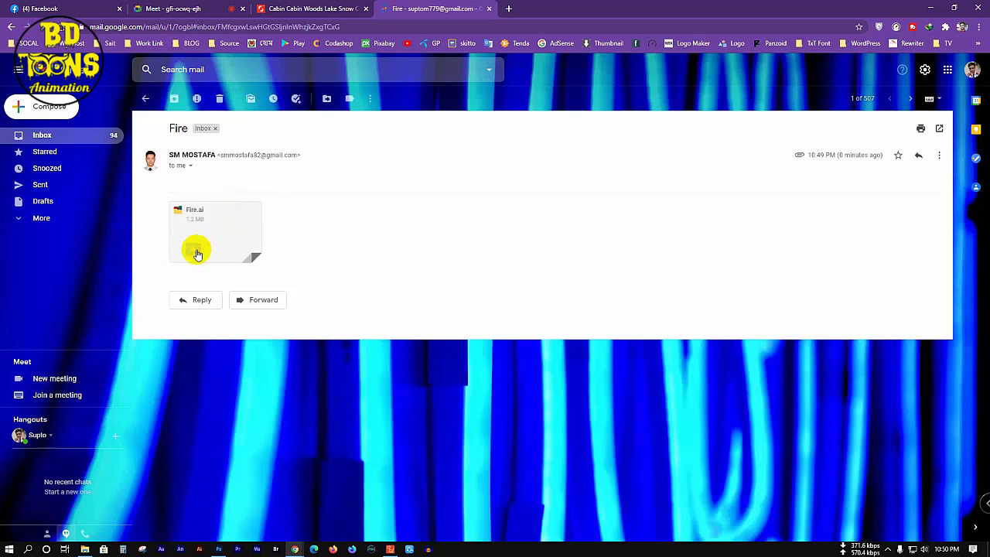
mouse_move(197, 253)
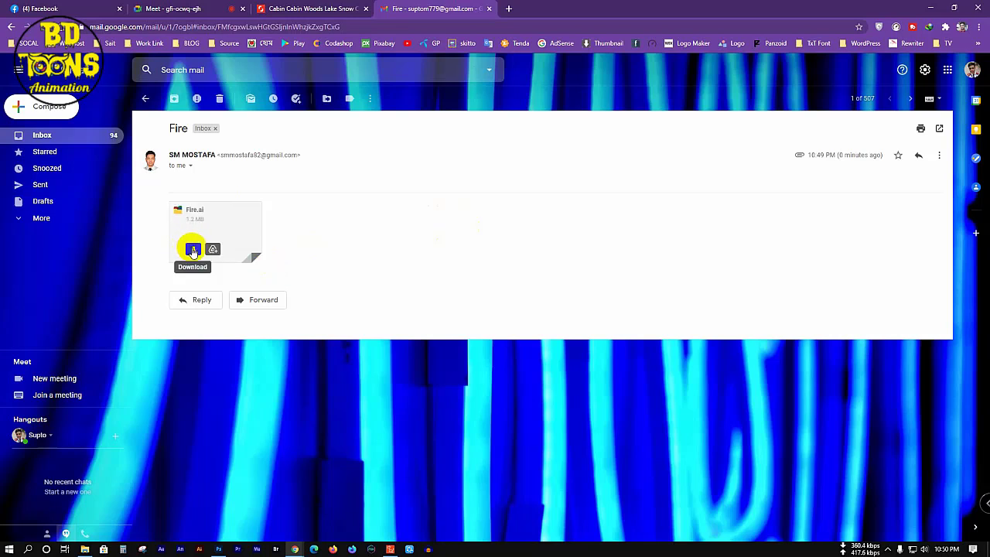
left_click(194, 250)
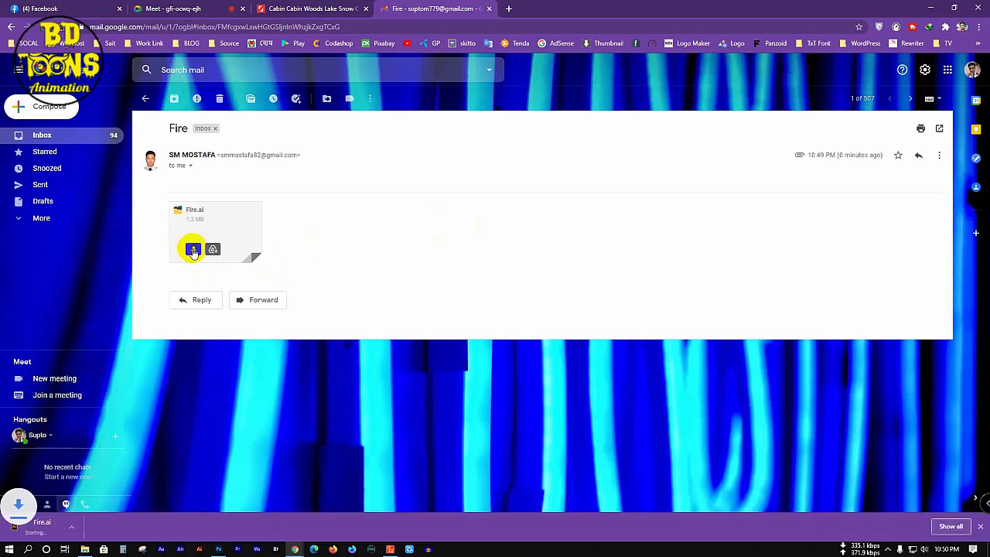
left_click(930, 8)
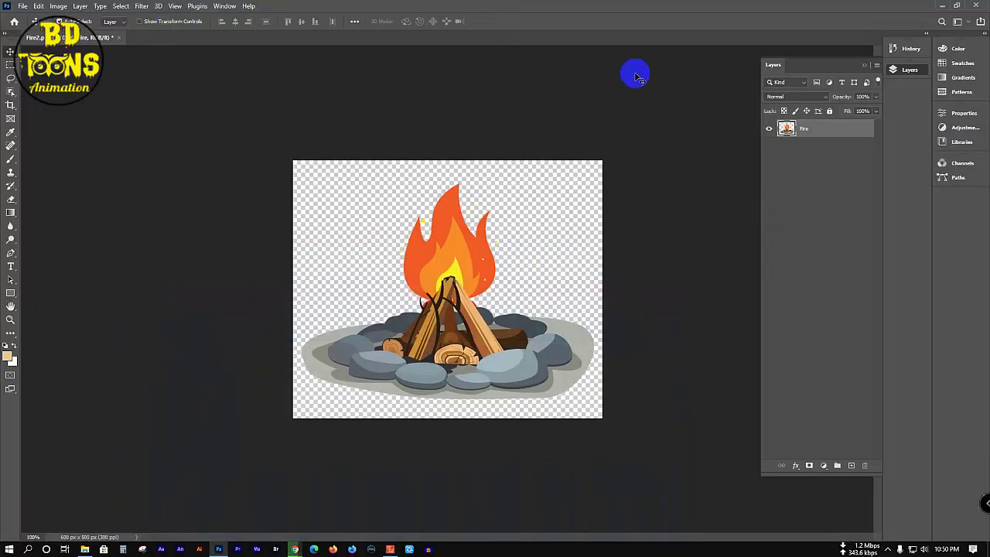
Step: Close Fire2 in Photoshop without saving, minimize Photoshop, and select Fire.ai in Downloads
left_click(118, 37)
left_click(495, 204)
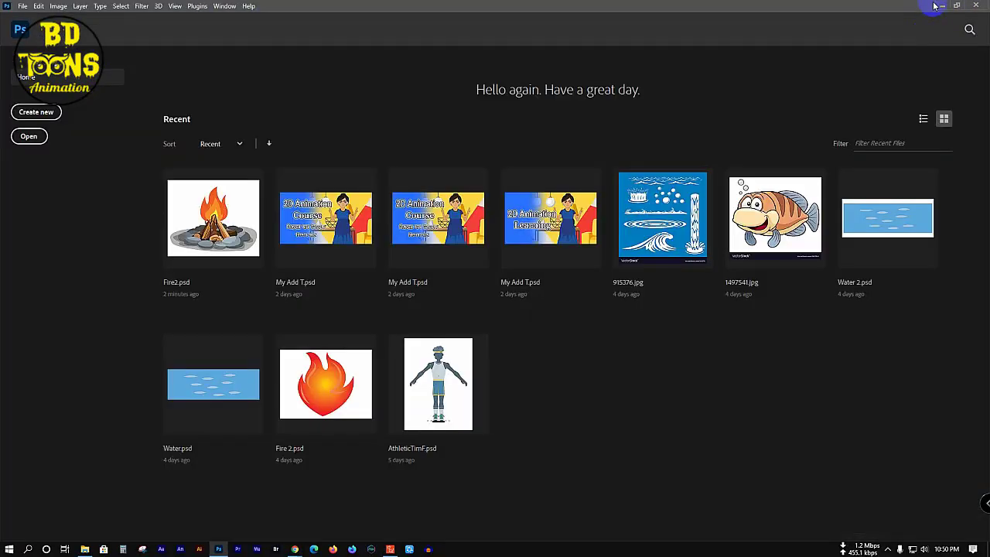
left_click(940, 5)
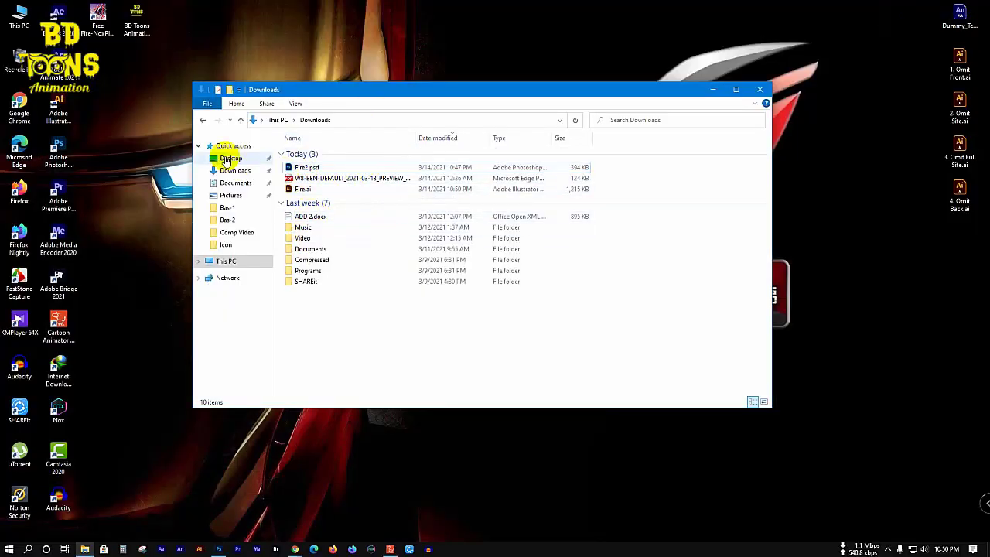
left_click(309, 191)
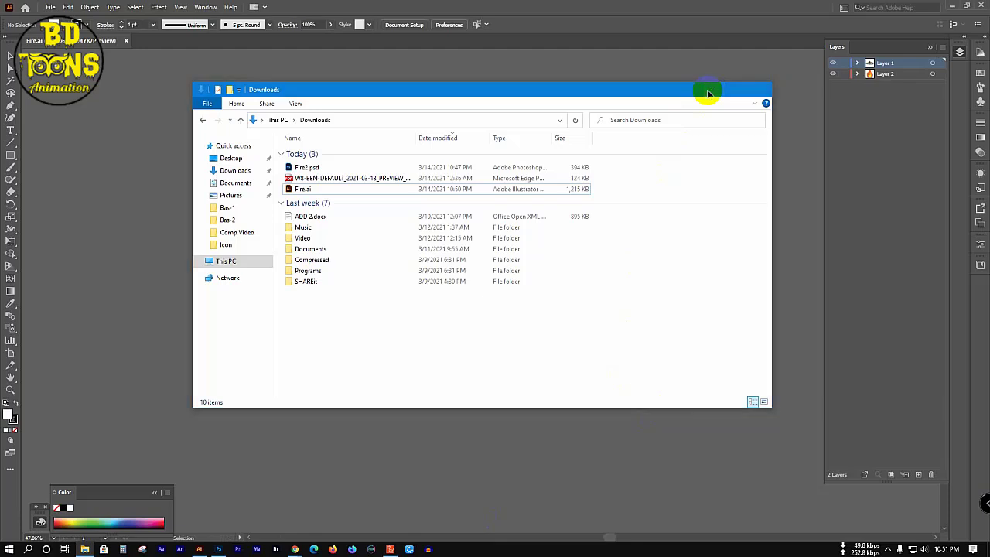
Step: Dismiss the Creative Cloud error with Quit and return to the campfire artwork
left_click(709, 93)
left_click(418, 300)
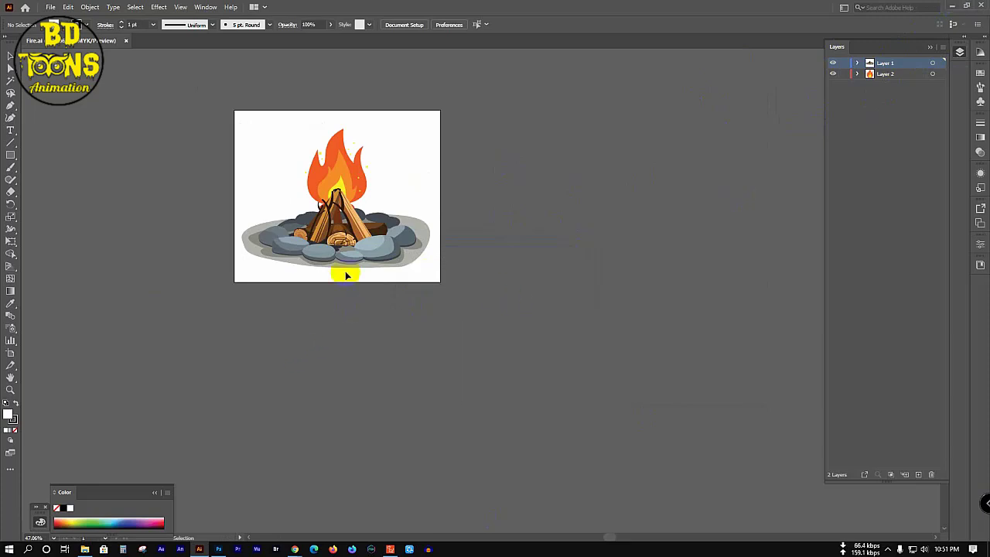
left_click(353, 166)
left_click(518, 181)
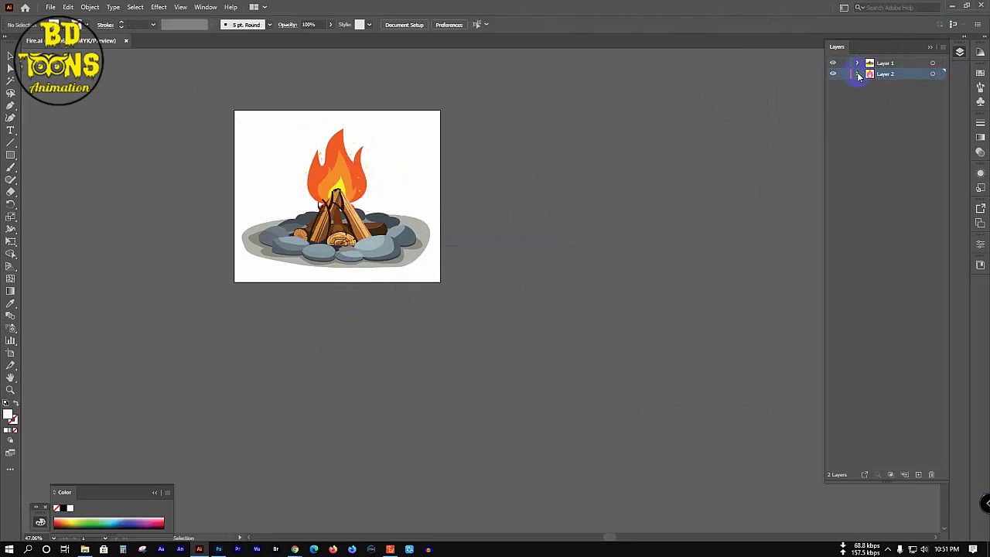
Step: Collapse Layer 2, pan the artboard to the middle, and bring up the File menu
left_click(858, 74)
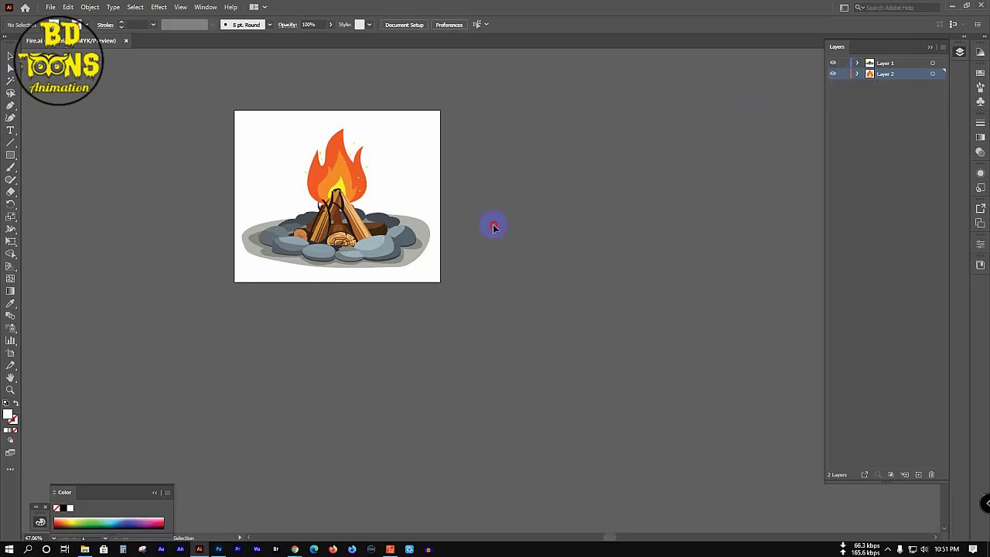
left_click_drag(332, 186, 409, 210)
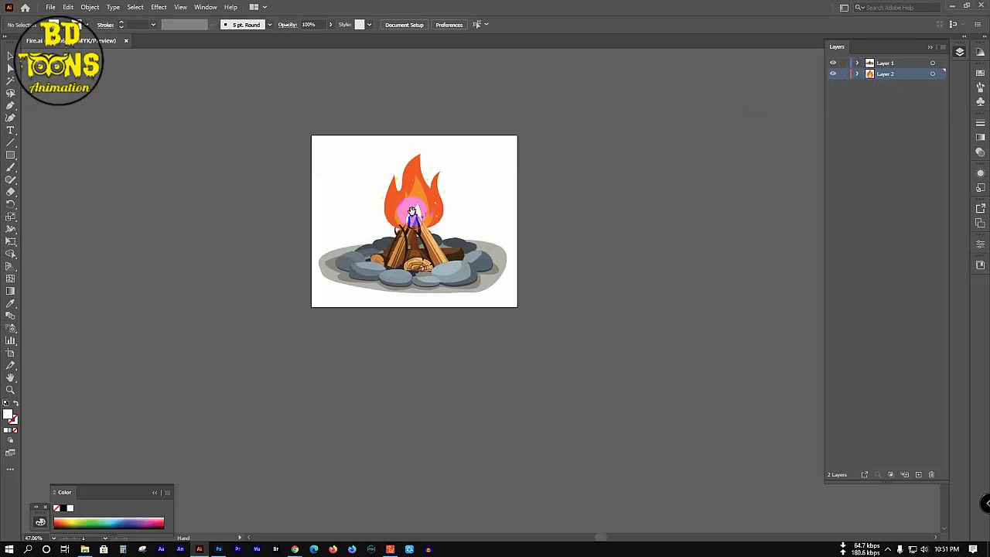
left_click(50, 8)
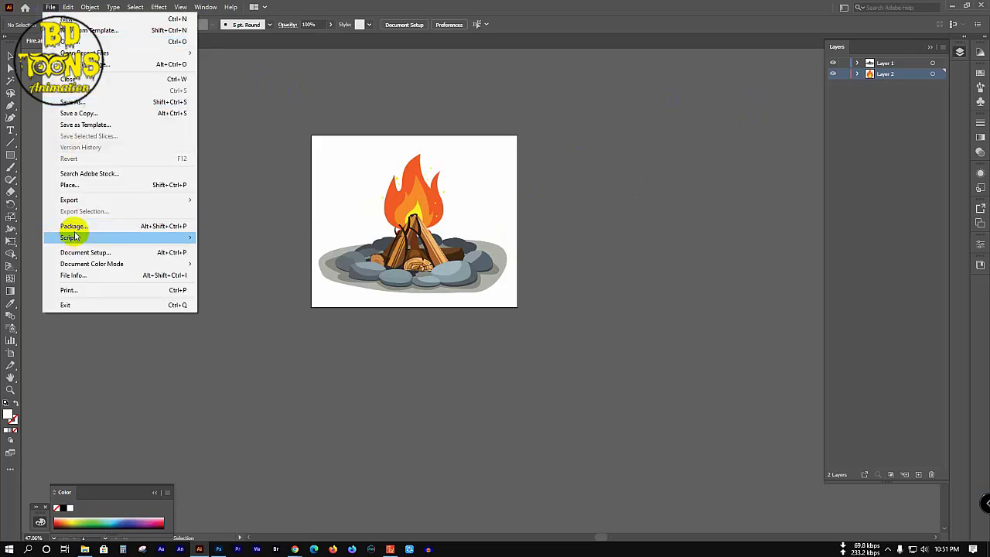
Step: Export As Fire.psd to the Desktop in Photoshop (*.PSD) format, with Write Layers at High (300 ppi)
mouse_move(120, 199)
left_click(245, 211)
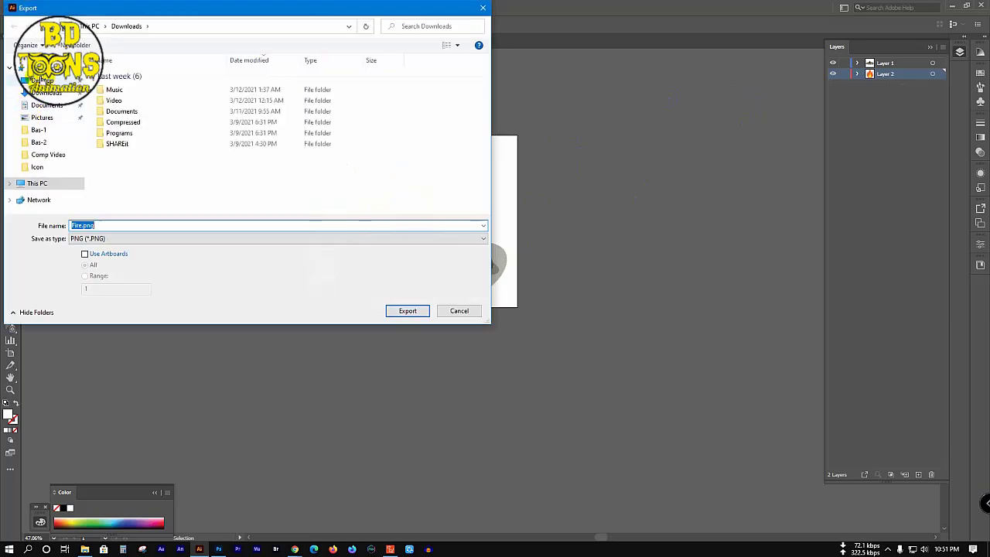
left_click(42, 80)
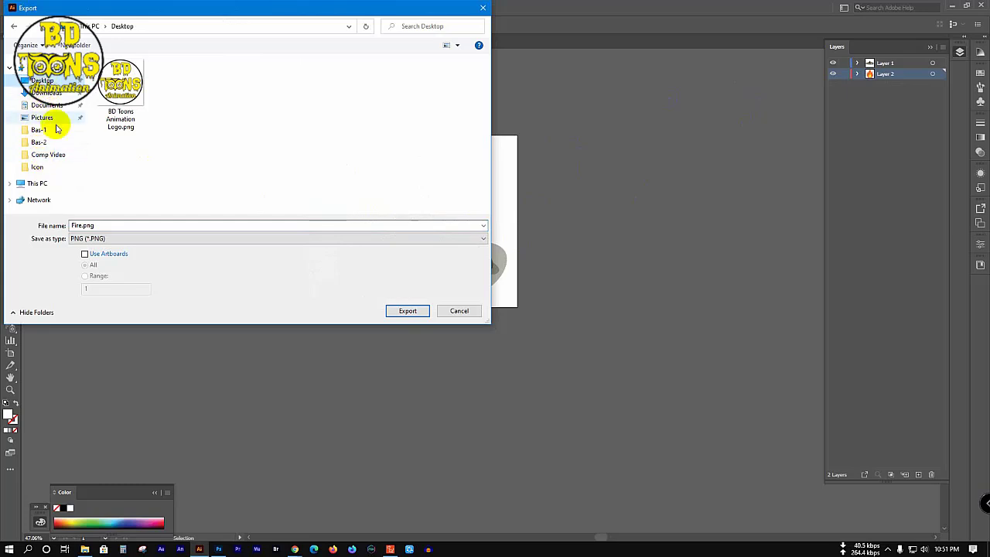
left_click(148, 237)
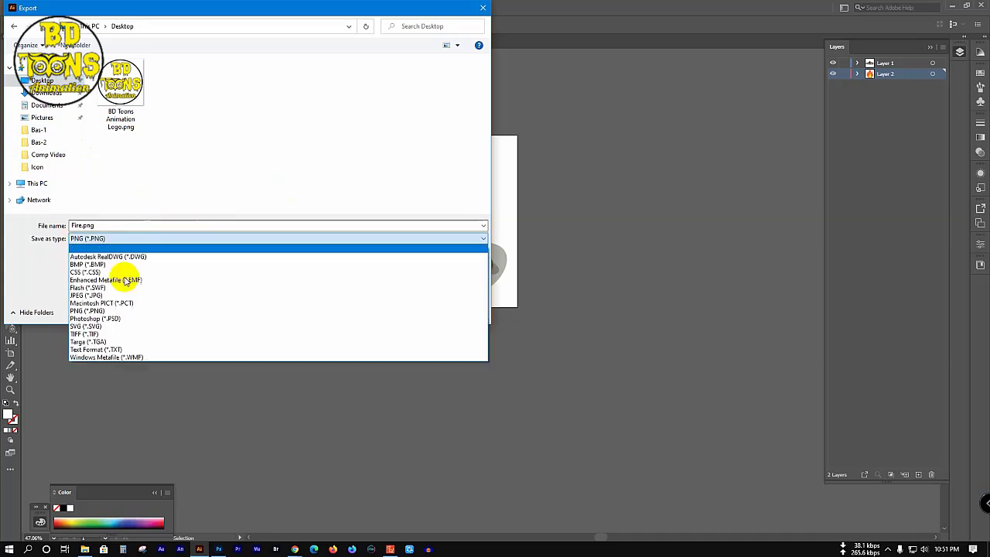
left_click(106, 319)
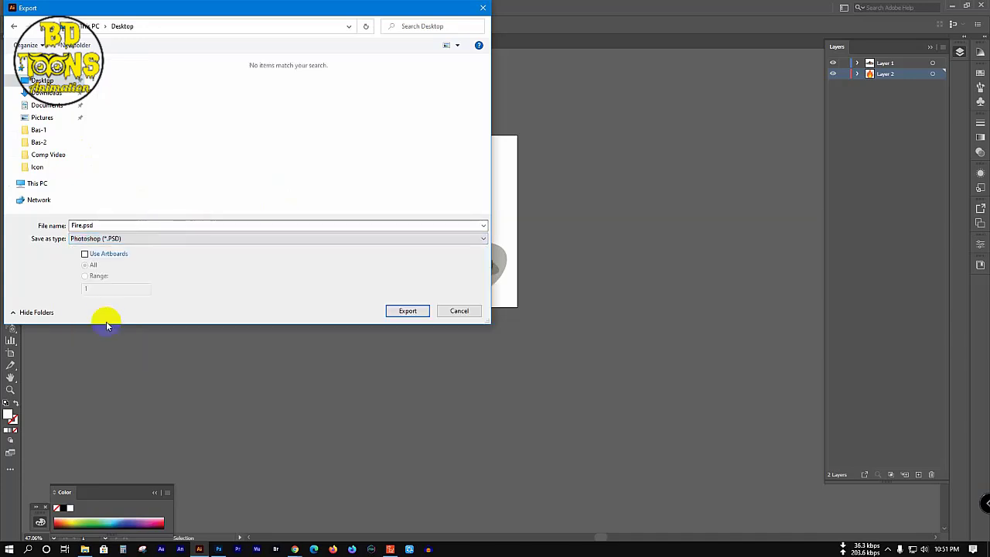
left_click(408, 311)
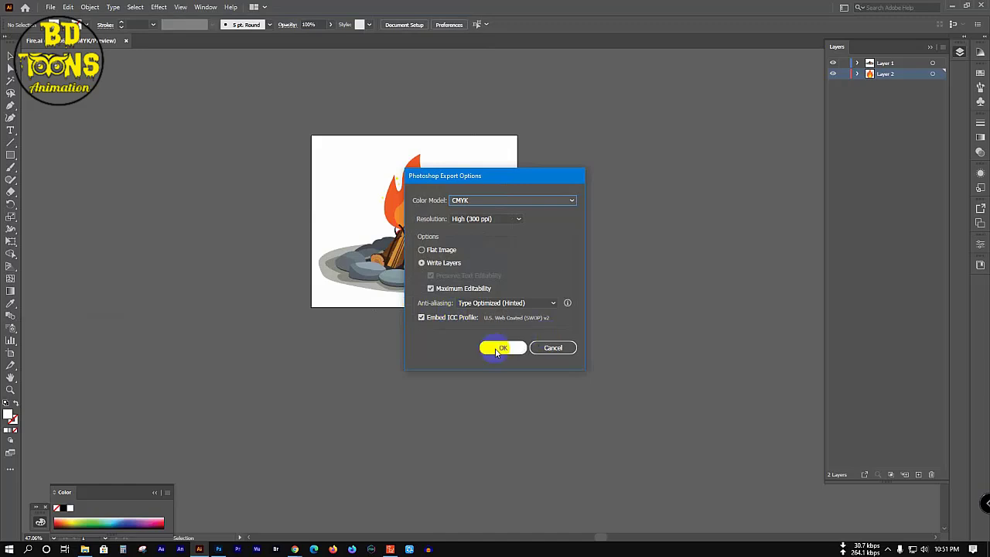
left_click(500, 348)
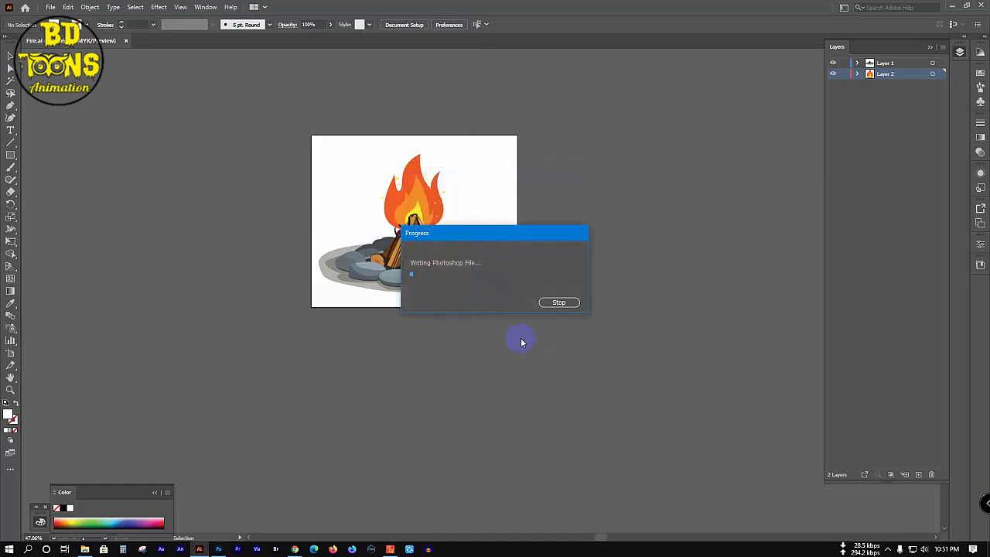
Step: Open the exported Fire.psd in Photoshop and expand its Layer 1 and Layer 2 groups
left_click(954, 6)
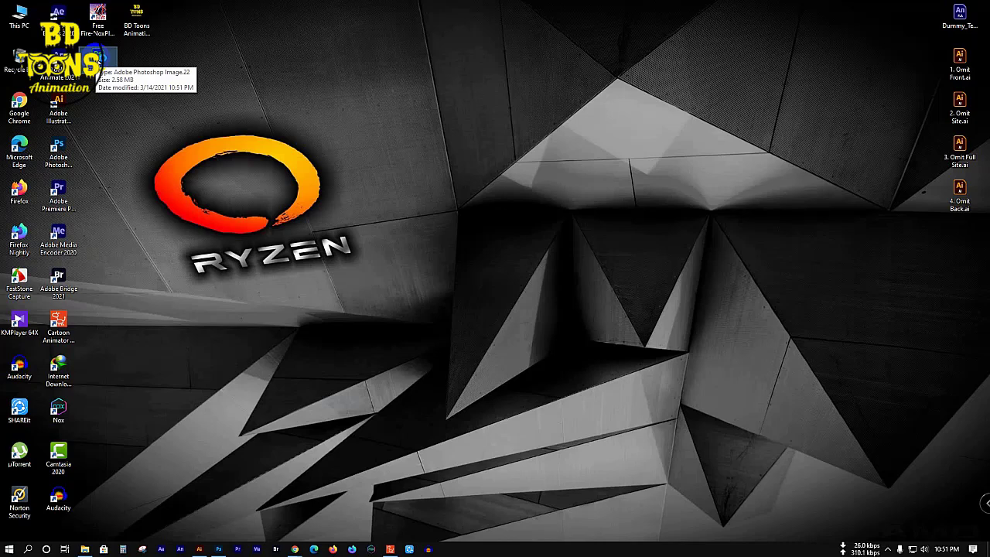
double_click(95, 59)
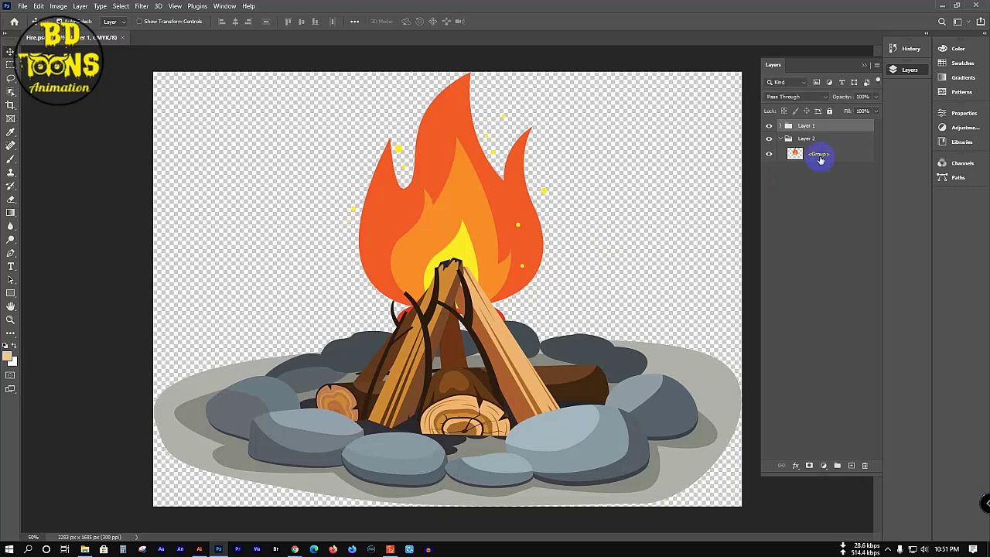
left_click(783, 139)
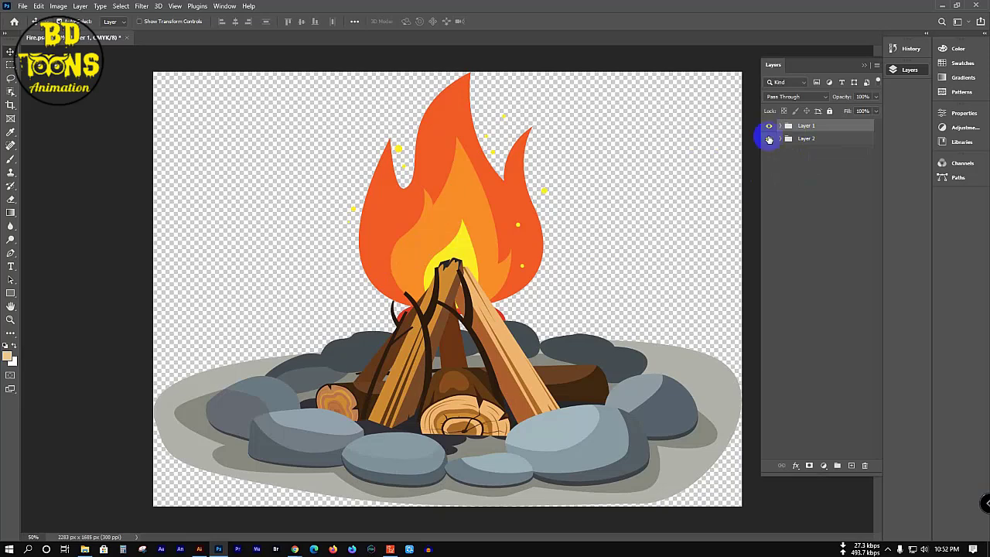
left_click(784, 144)
left_click(782, 141)
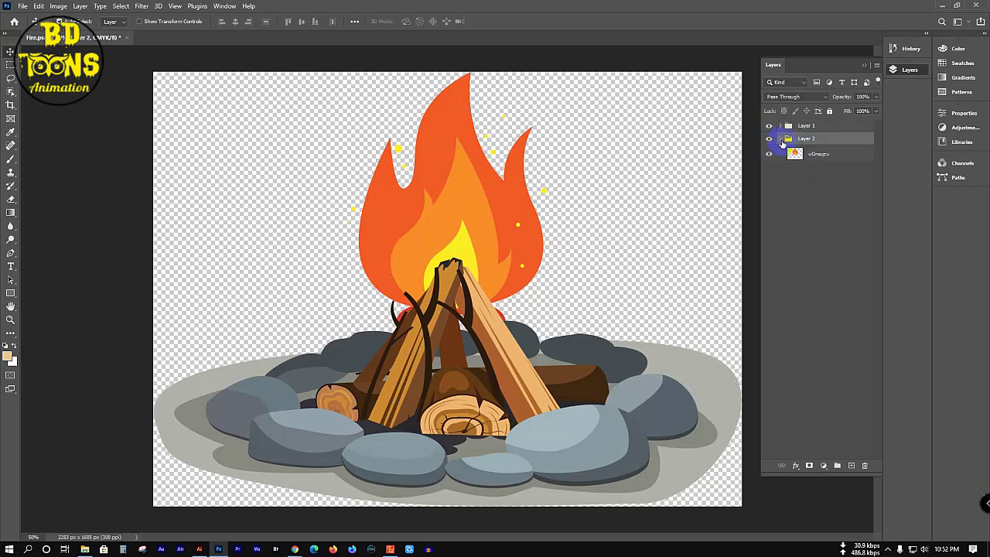
left_click(781, 126)
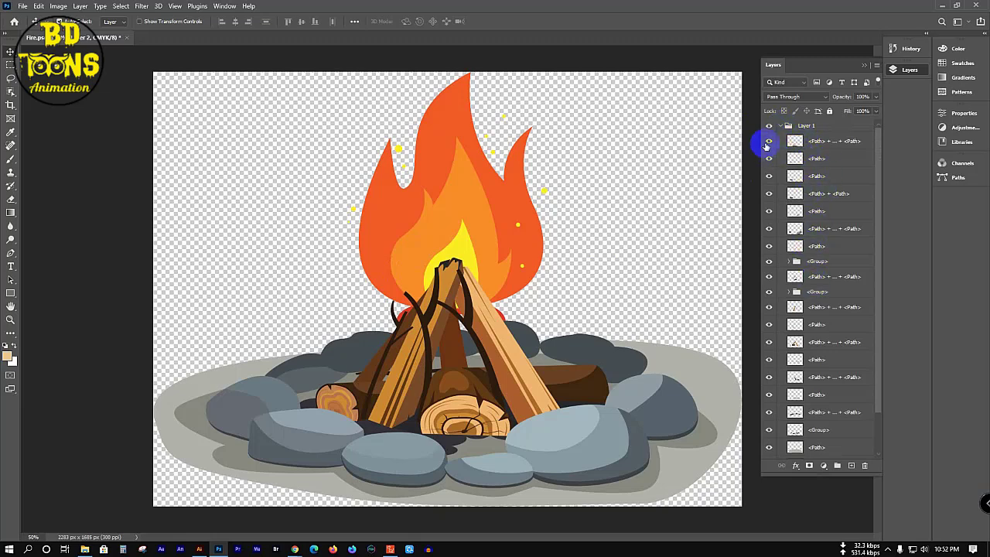
Step: Hide the front grey rock and other rock shapes in Layer 1, then collapse both groups
left_click(768, 210)
left_click(768, 162)
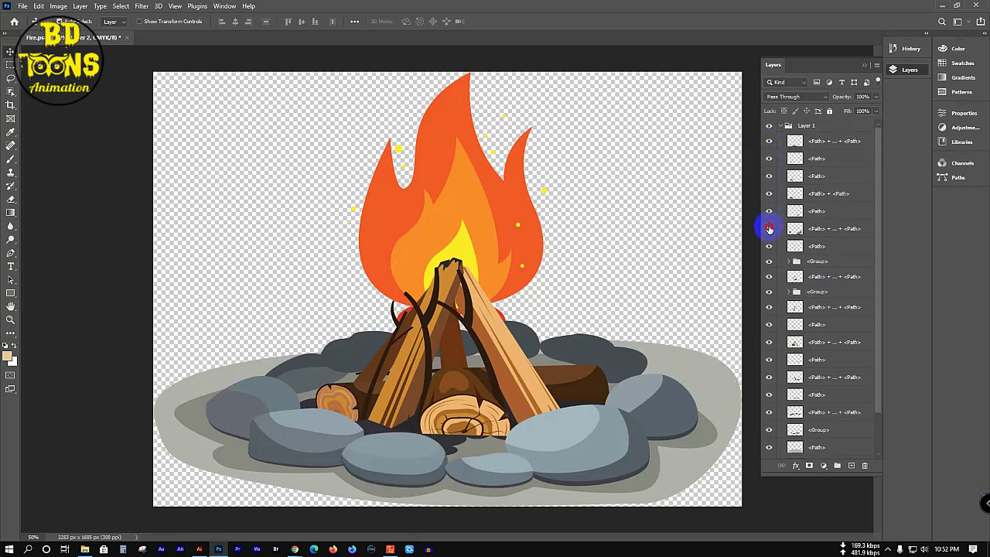
left_click(767, 228)
left_click(767, 260)
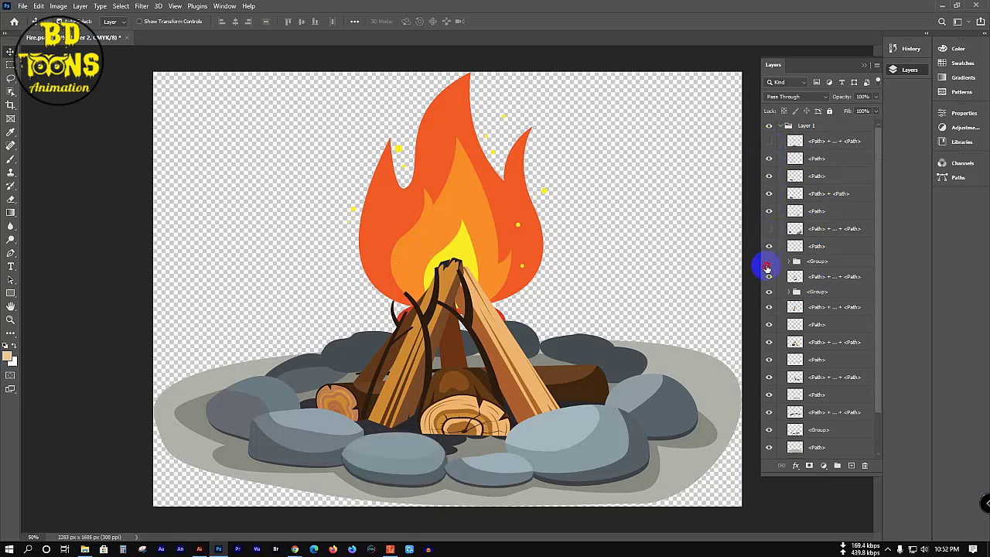
left_click(780, 126)
left_click(780, 139)
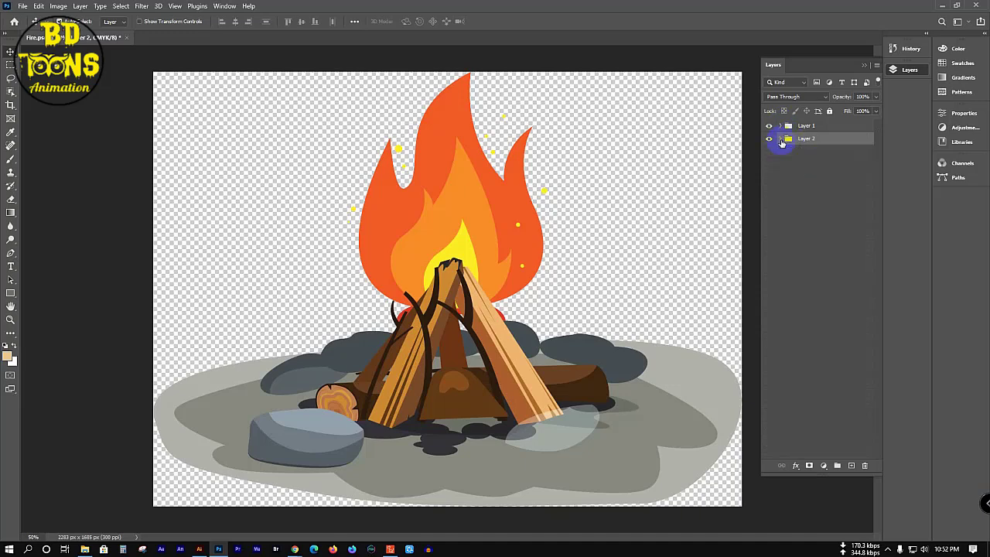
Step: Merge the Layer 1 and Layer 2 groups each into a single layer with Ctrl+E
left_click(801, 127)
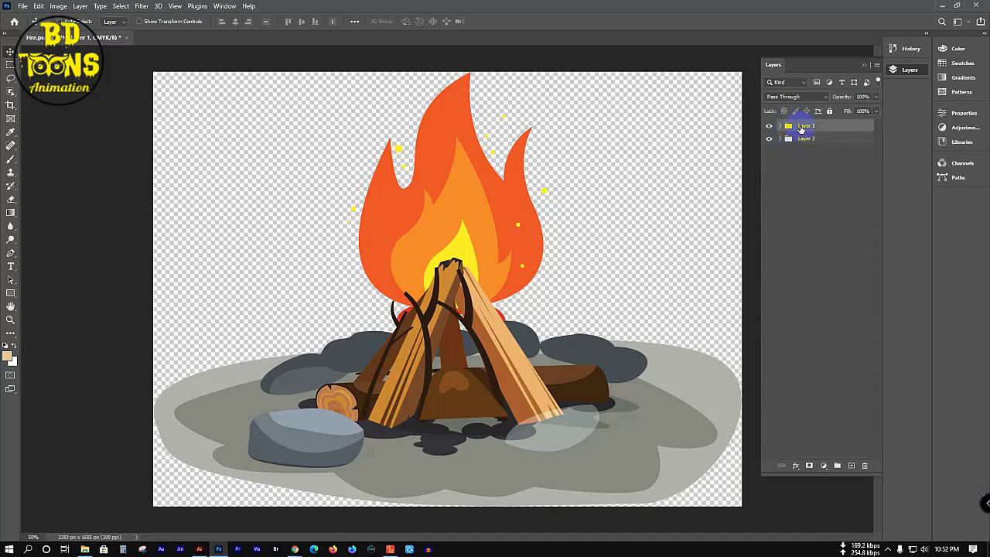
left_click(801, 139, "shift")
key("ctrl+e")
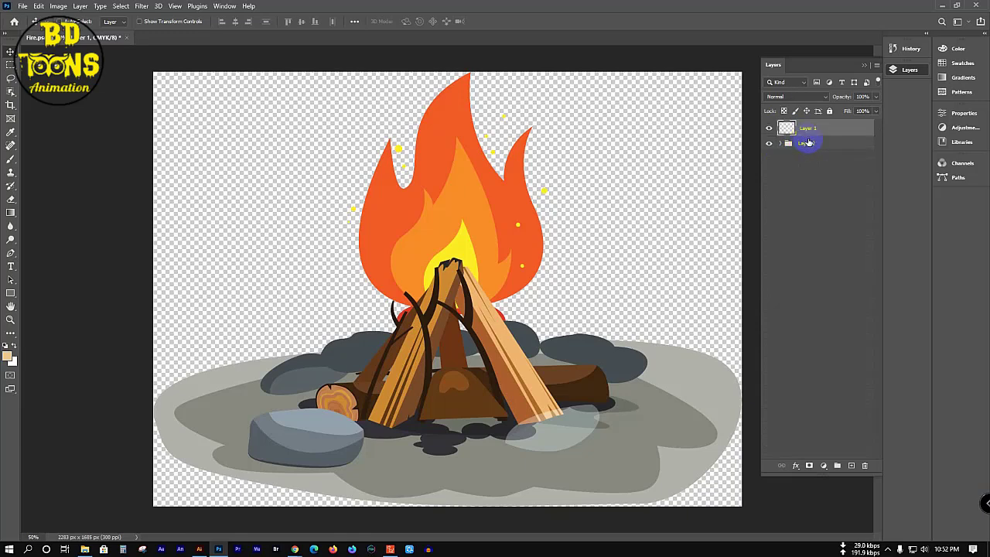
left_click(806, 144)
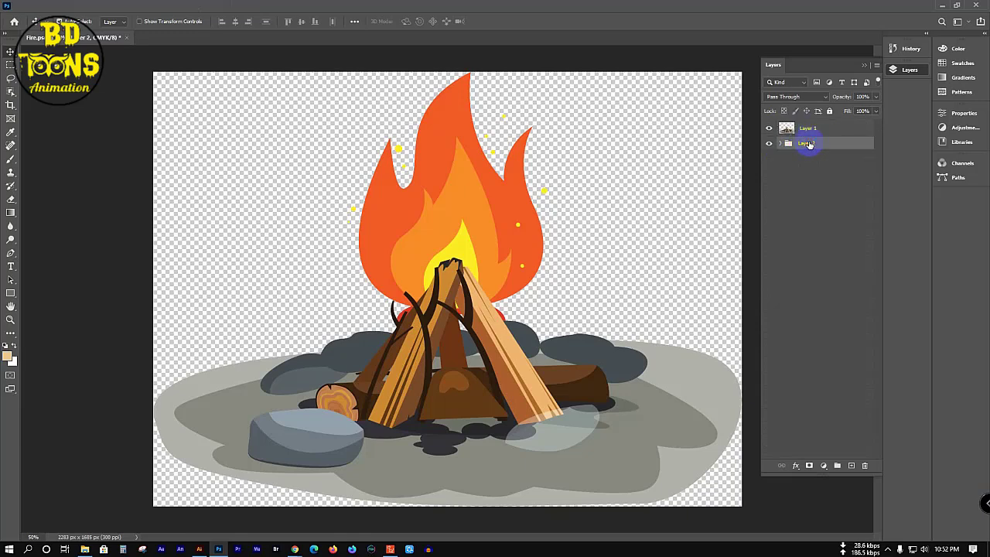
key("ctrl+e")
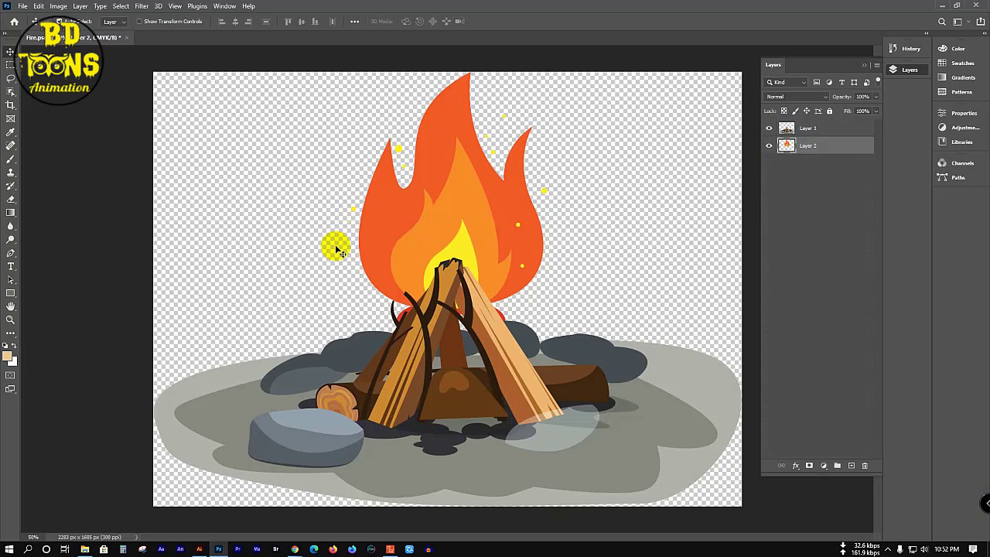
Step: Bring up Photoshop's File menu
left_click(23, 7)
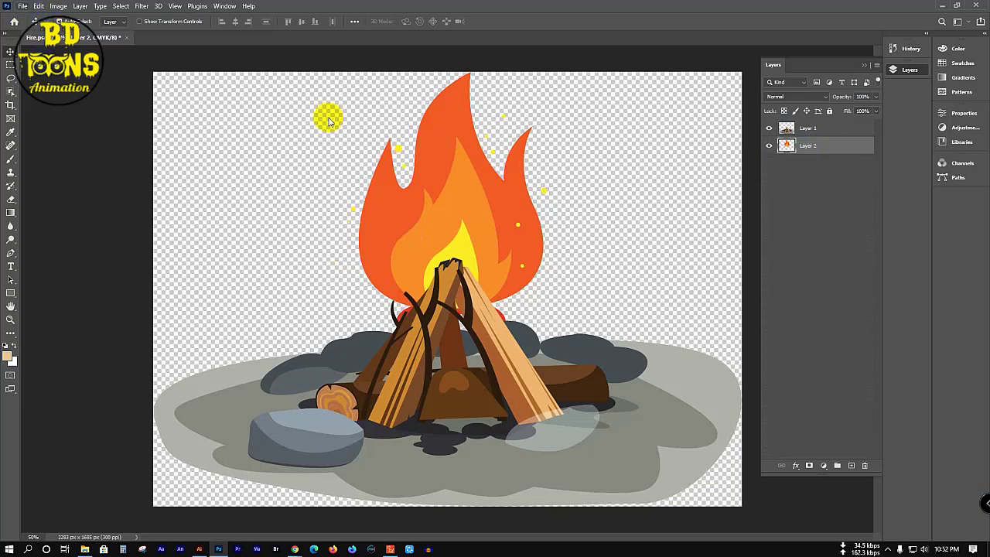
left_click(277, 64)
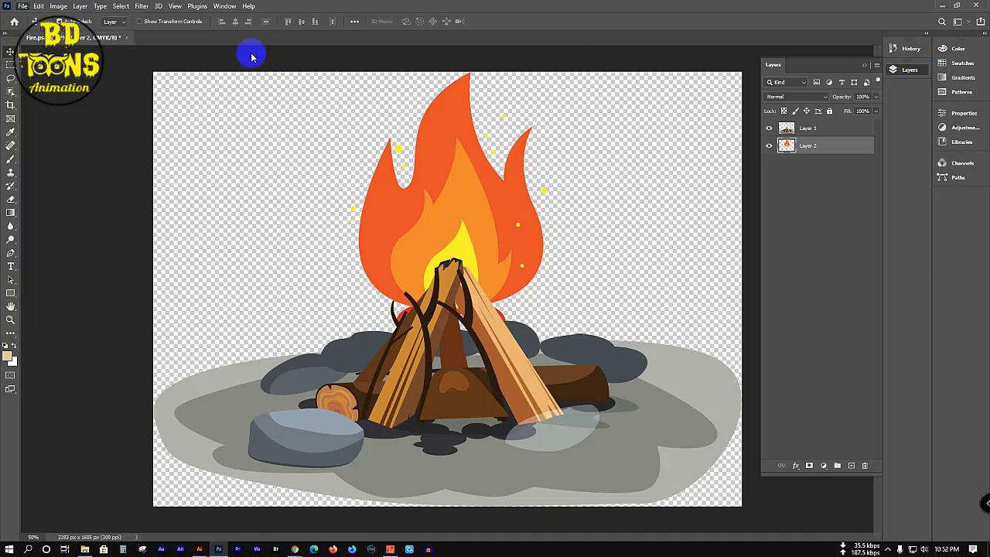
left_click(22, 7)
left_click(24, 7)
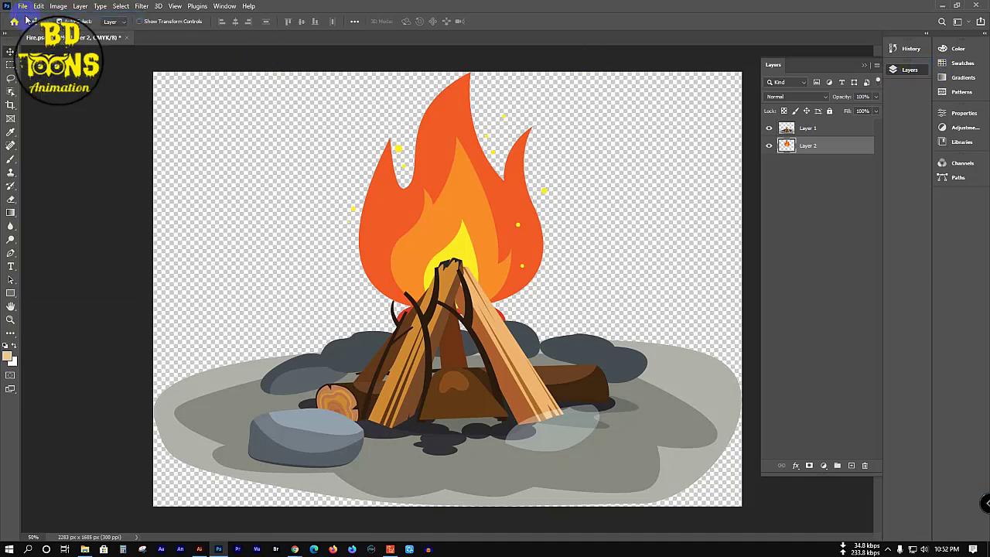
Step: Create an 800 × 600 px Untitled-1 document and move Layer 1 and Layer 2 from Fire.psd into it
key("ctrl+n")
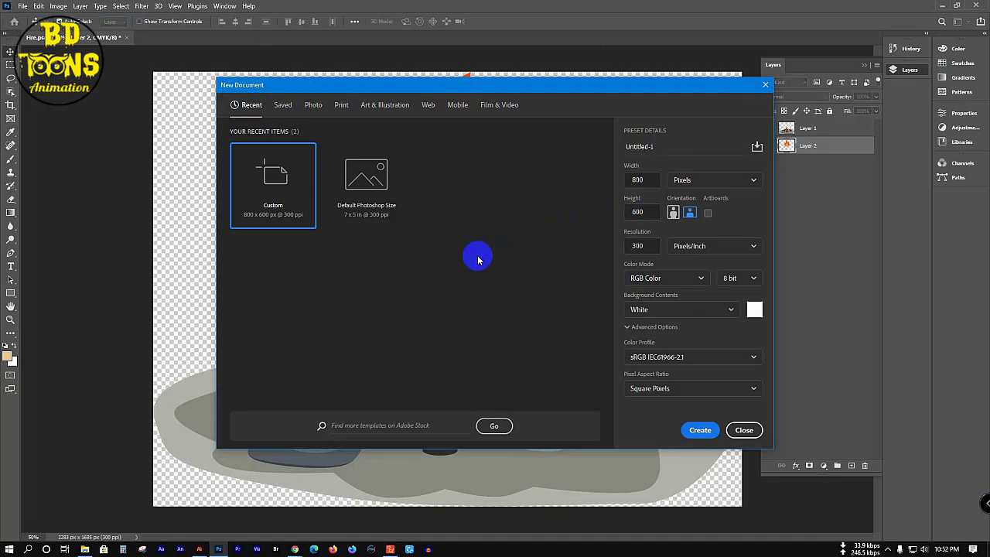
left_click(705, 430)
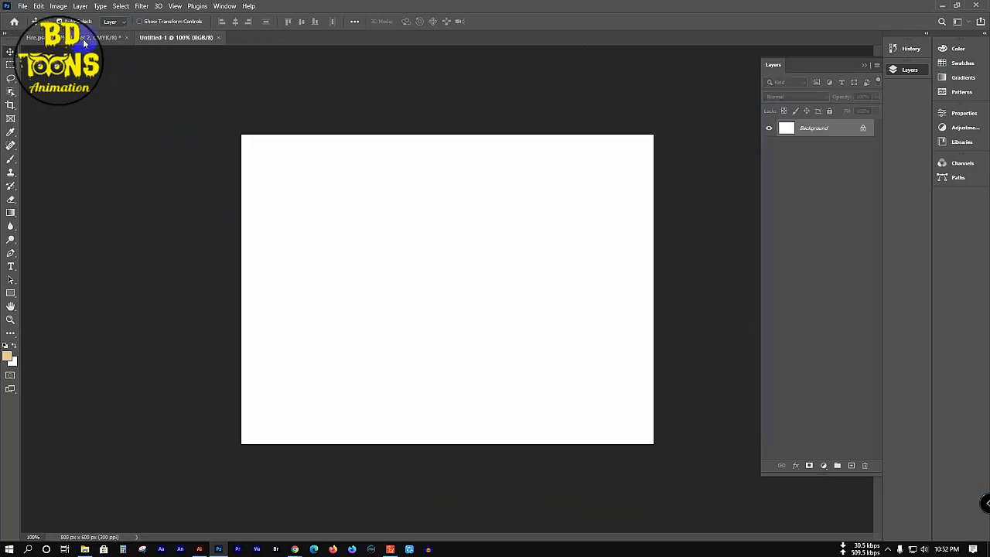
left_click(85, 39)
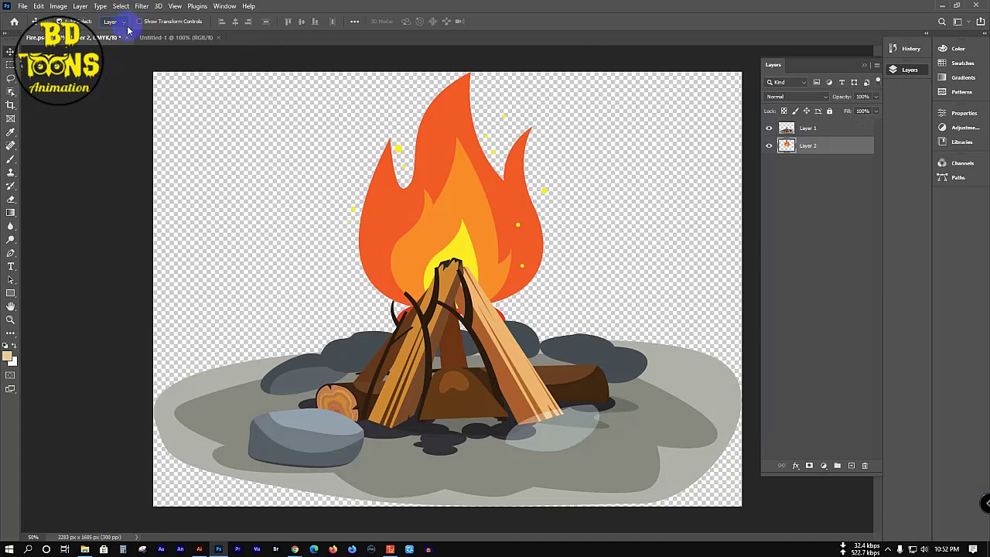
left_click(89, 165)
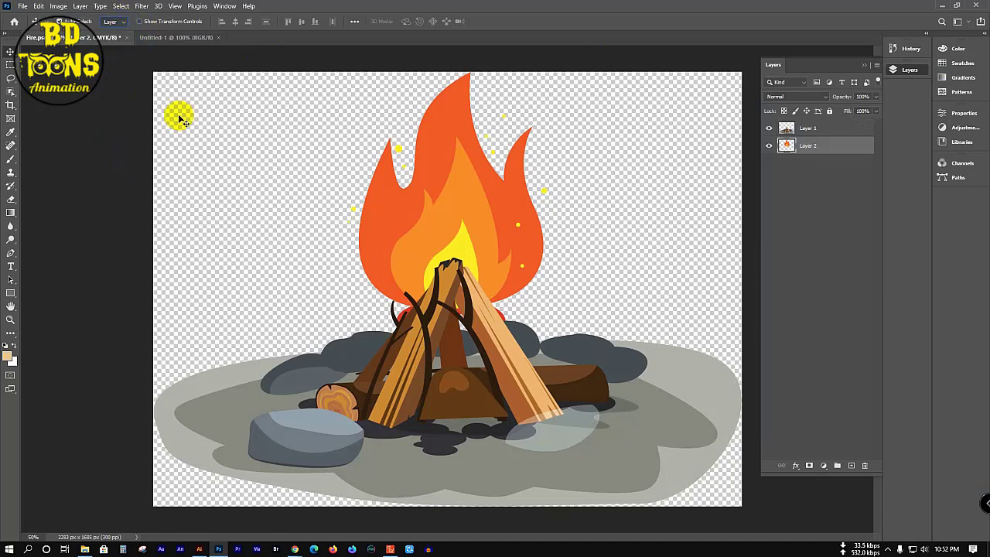
left_click_drag(178, 115, 503, 516)
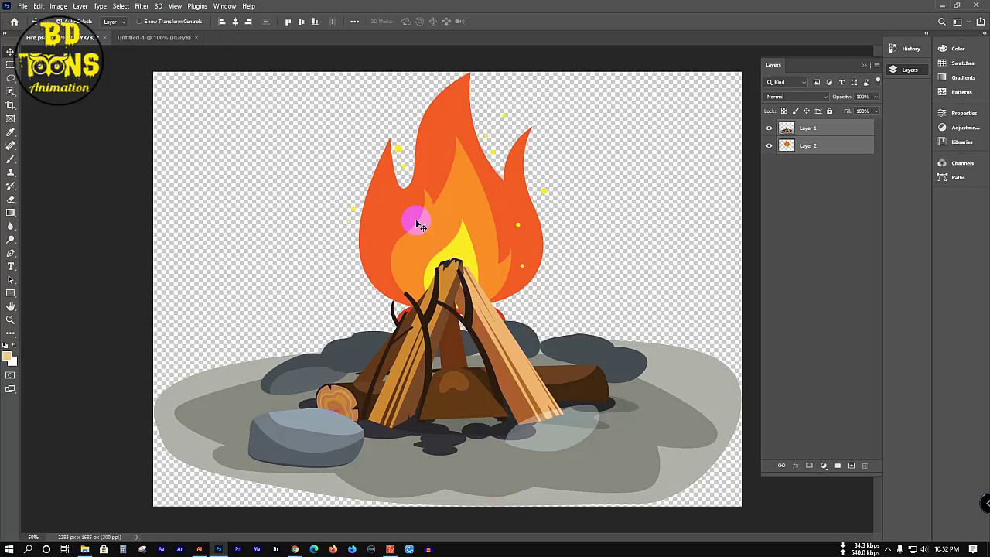
left_click_drag(417, 224, 451, 319)
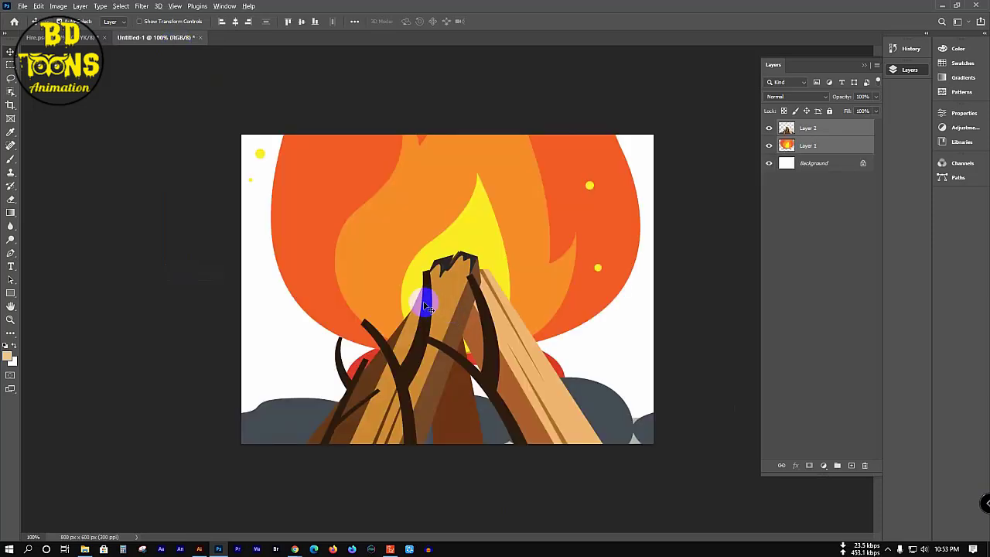
scroll(426, 307, "down", 5)
Step: Free-transform both campfire layers down to about 32% so the whole fire fits the canvas
left_click_drag(413, 298, 459, 205)
key("ctrl+t")
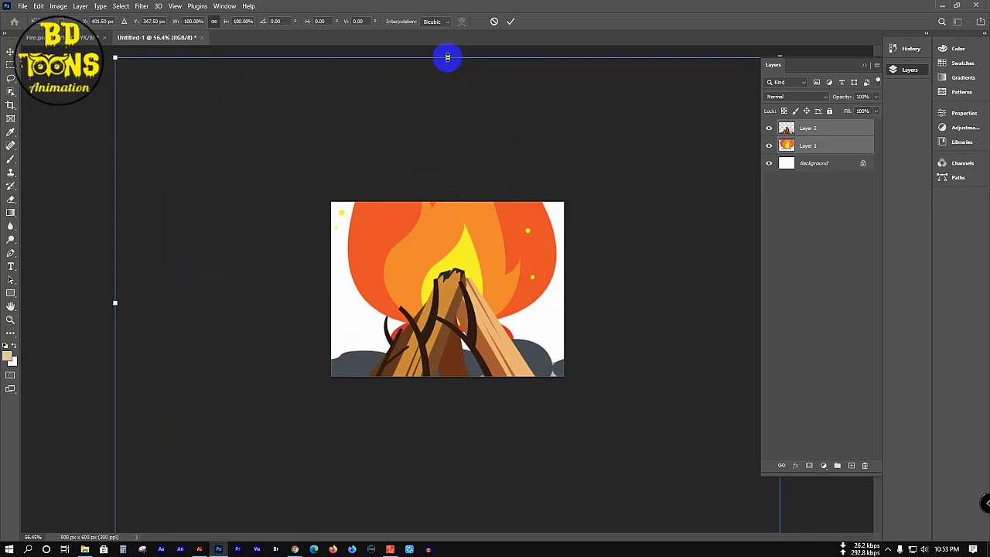
left_click_drag(447, 57, 445, 149)
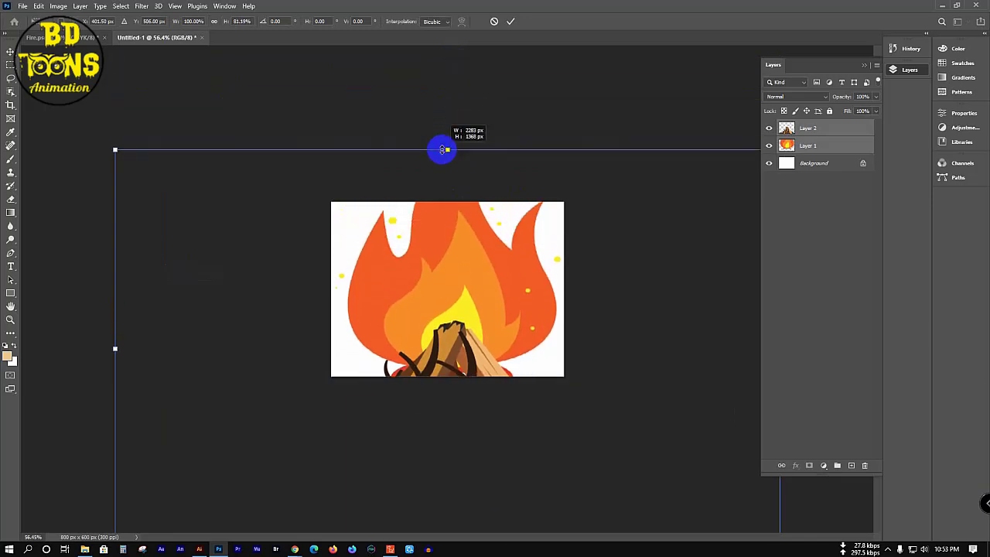
key("ctrl+z")
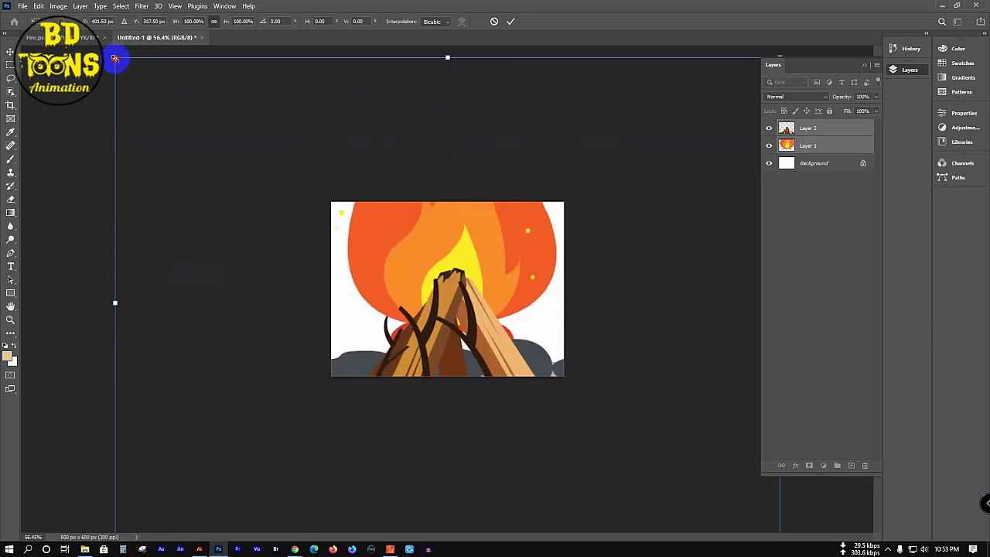
left_click_drag(114, 58, 445, 301)
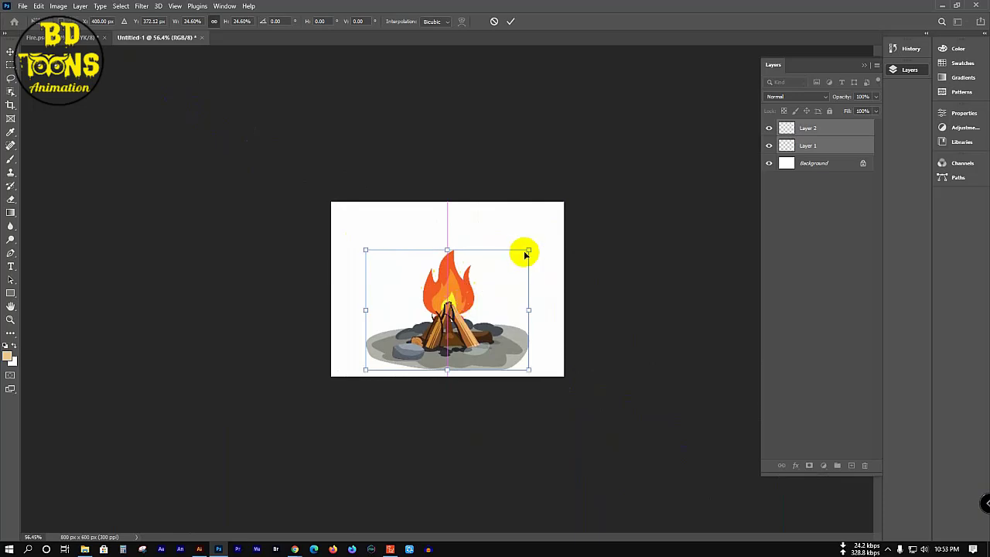
left_click_drag(529, 248, 541, 224)
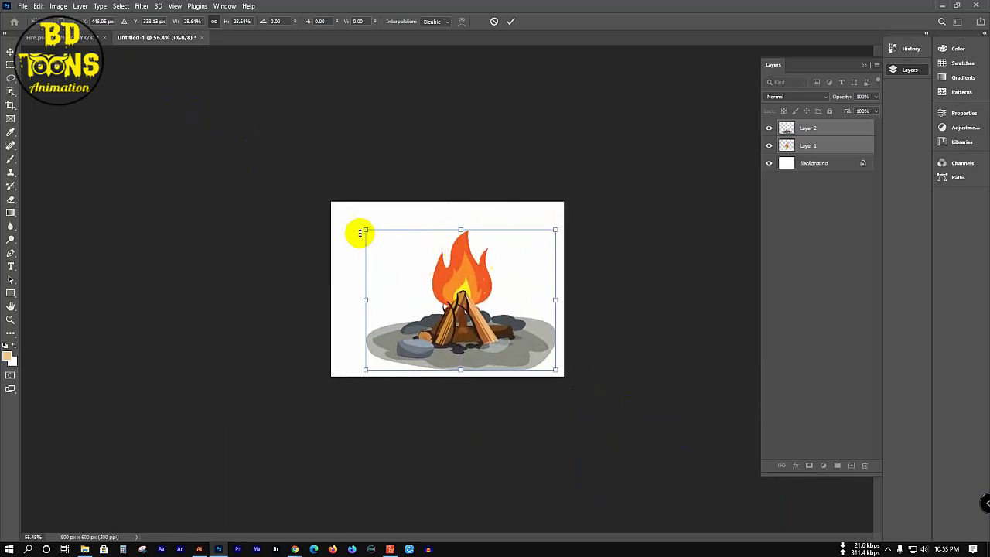
left_click_drag(365, 230, 342, 214)
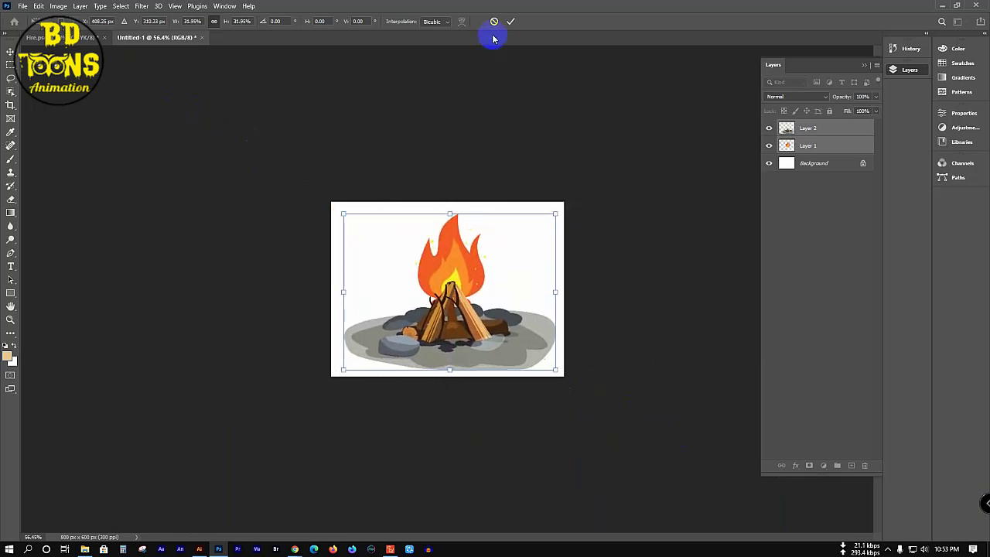
left_click(508, 23)
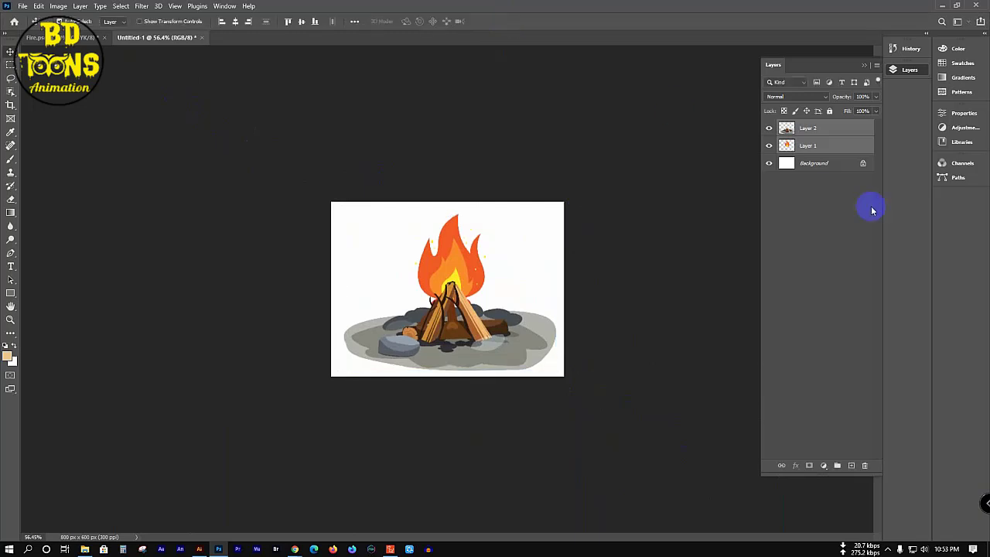
Step: Delete the white Background layer and save the document to the Desktop as Fire 2.psd
left_click(851, 166)
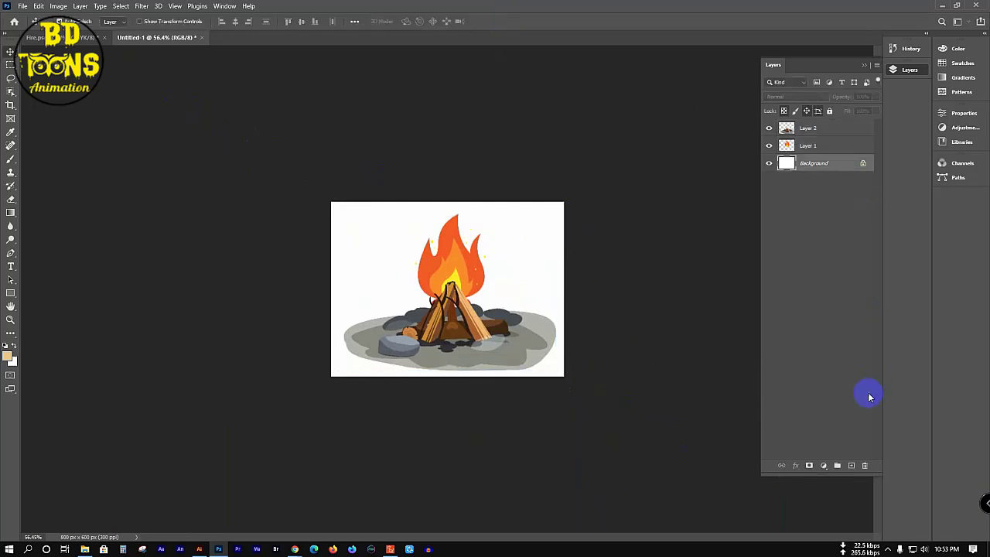
left_click(865, 466)
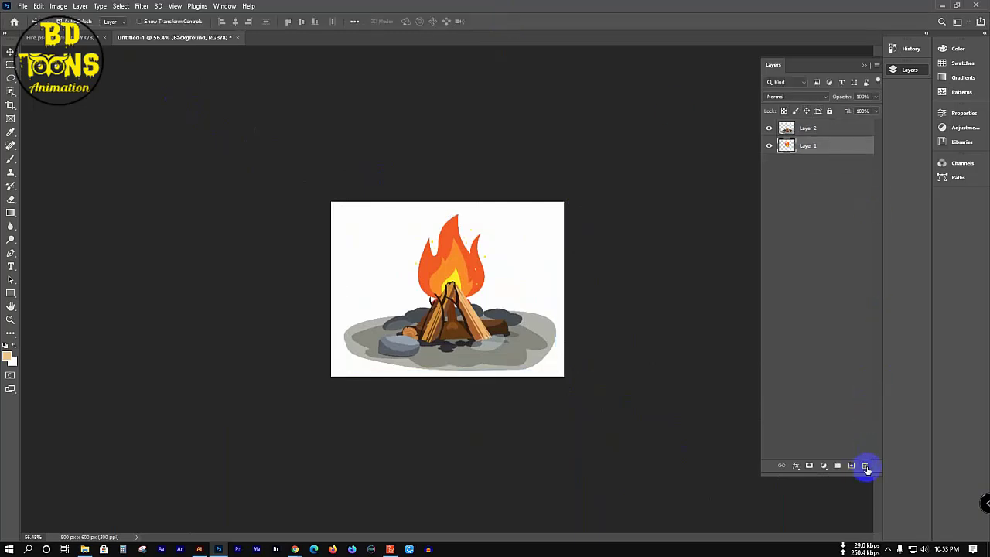
left_click(24, 6)
left_click(48, 126)
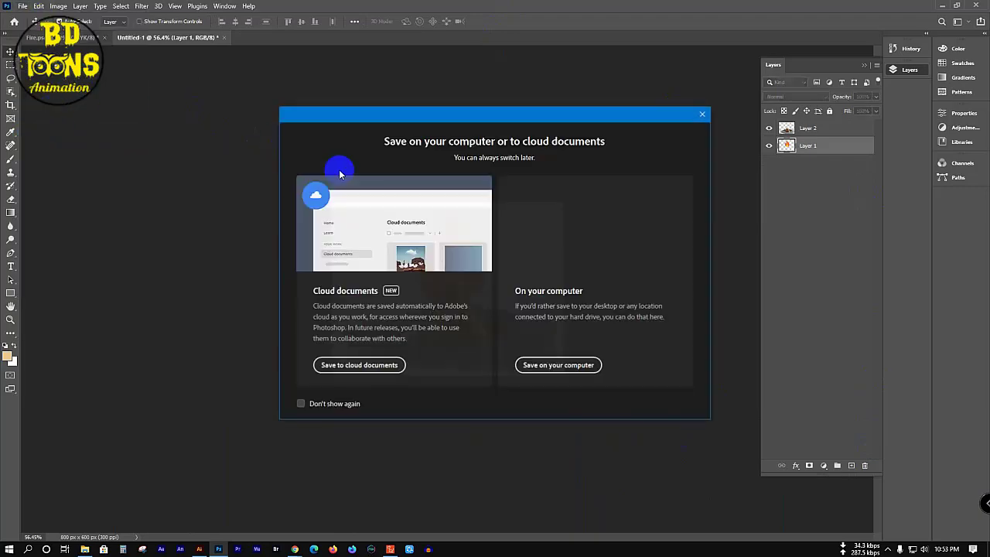
left_click(556, 368)
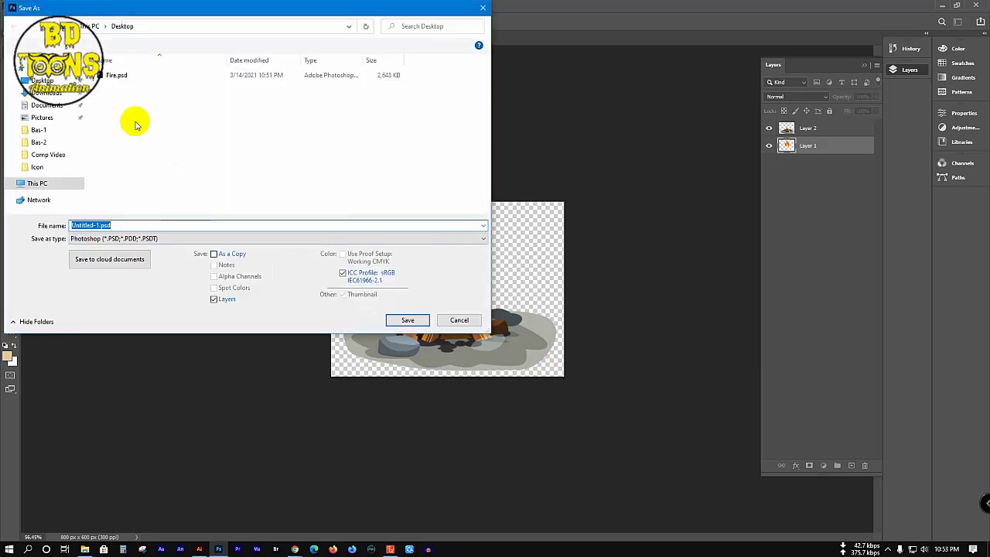
left_click(116, 75)
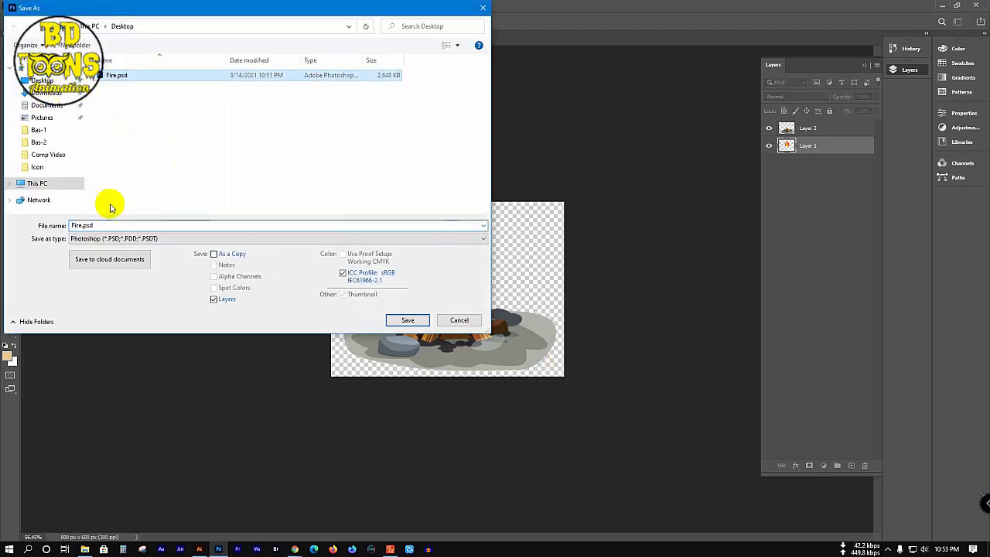
left_click(83, 225)
double_click(81, 225)
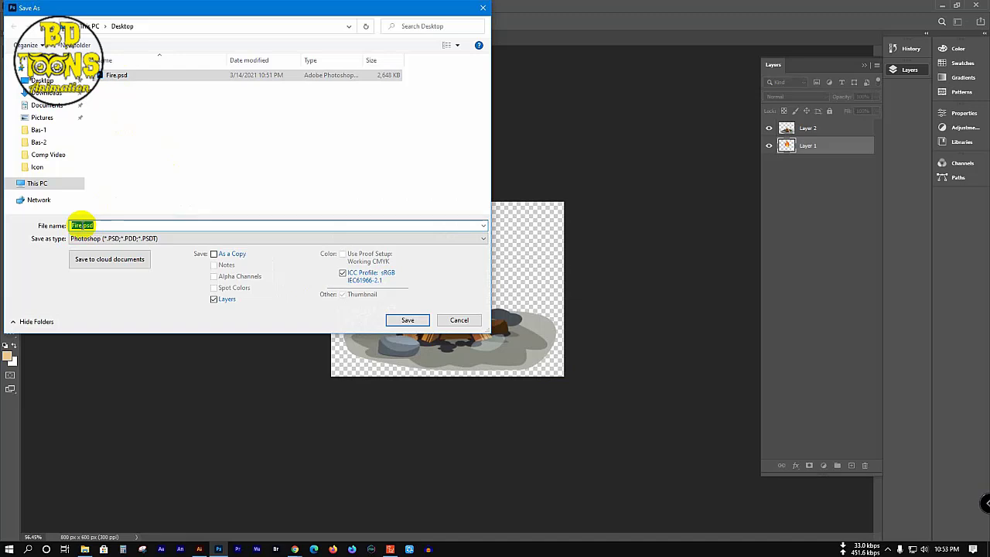
left_click(82, 225)
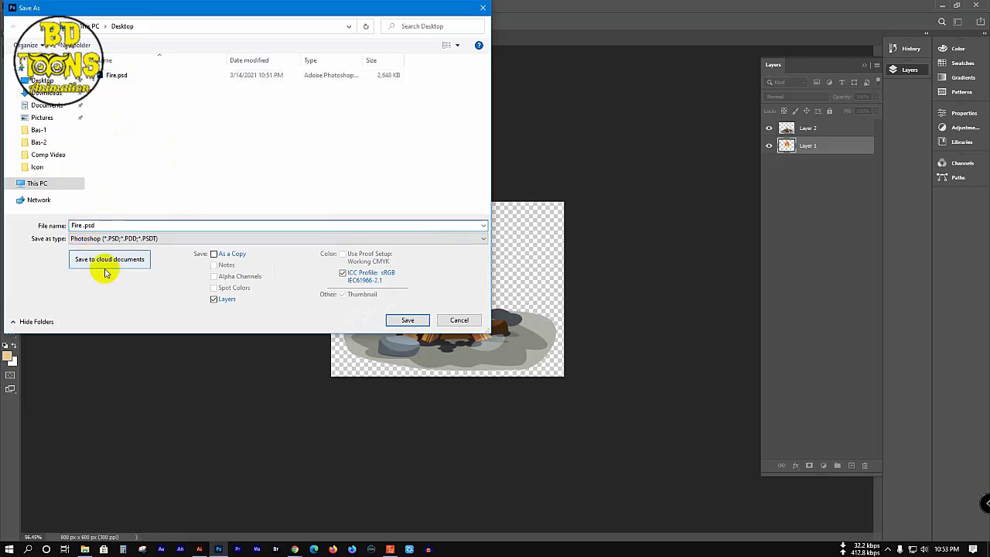
type("2")
key("Return")
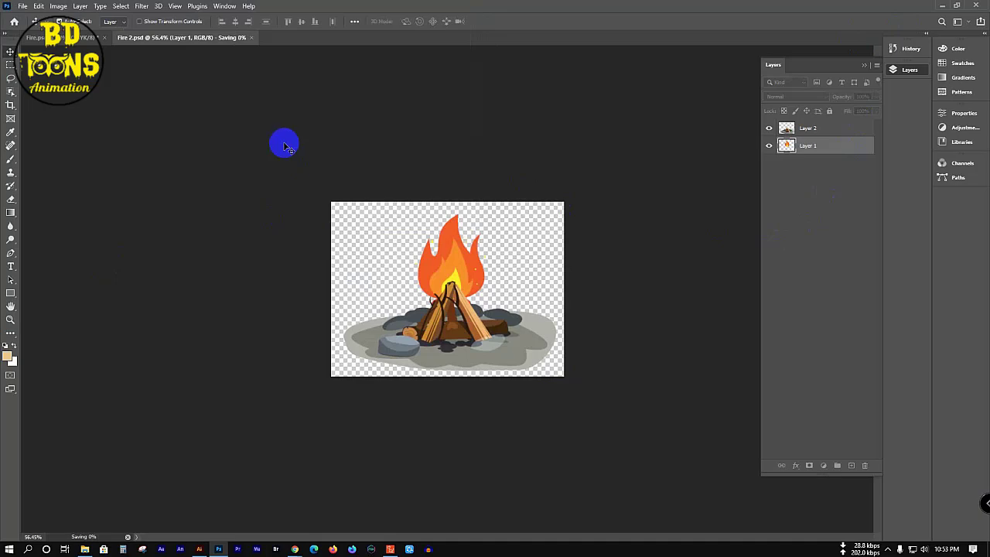
mouse_move(297, 551)
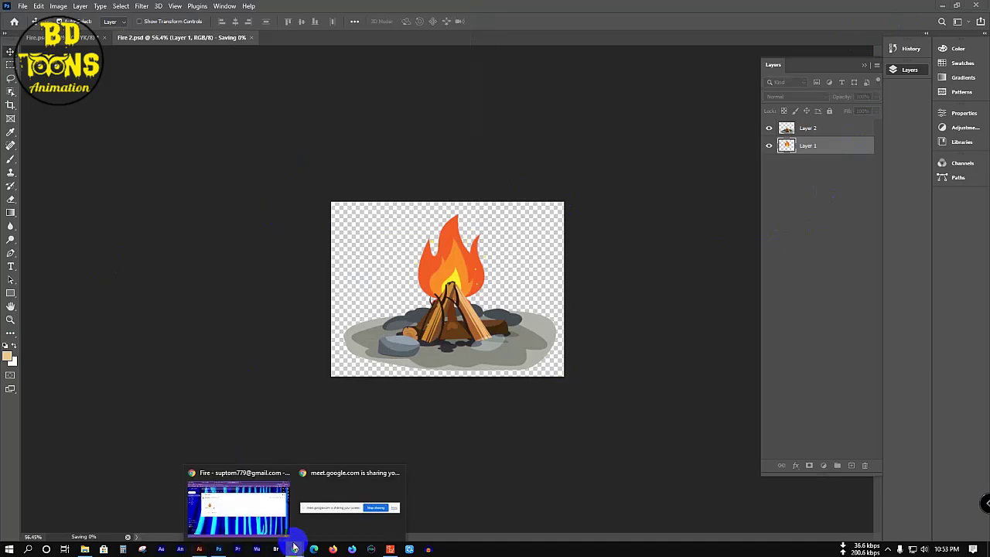
left_click(265, 517)
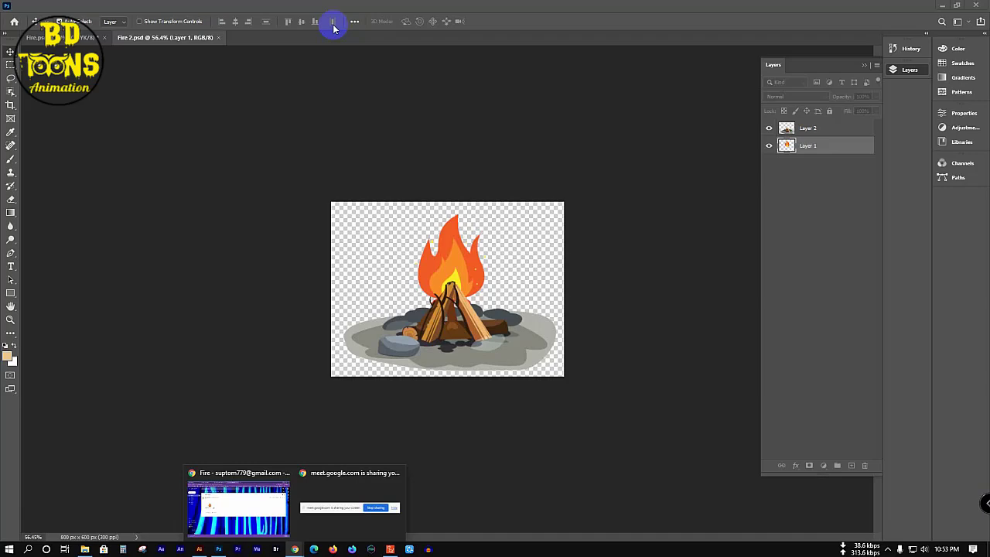
left_click(259, 515)
left_click(249, 514)
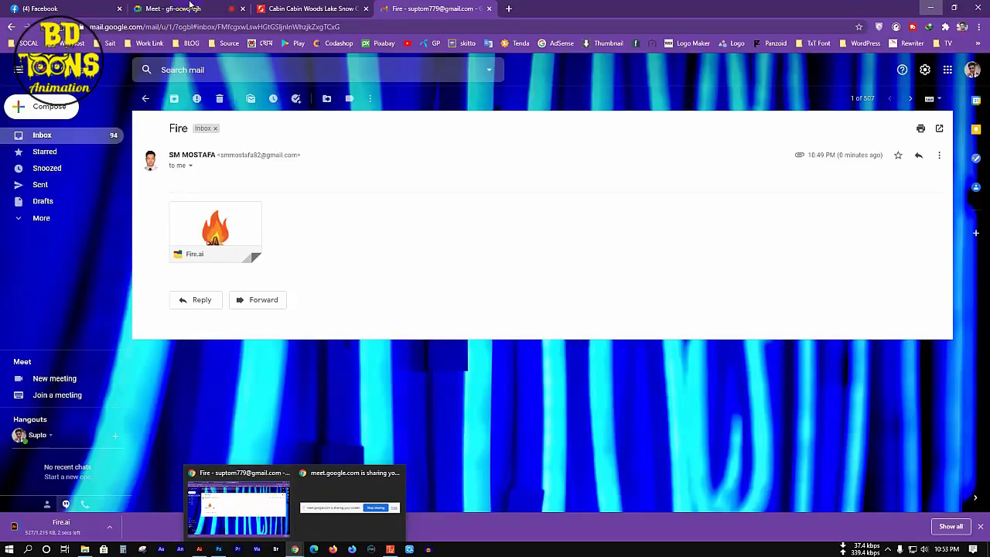
left_click(261, 499)
left_click(259, 501)
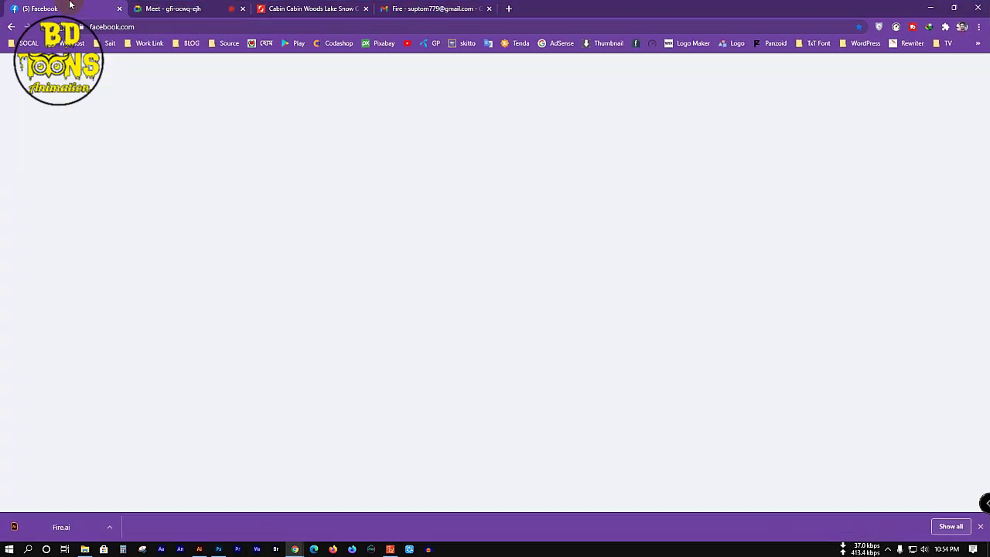
left_click(70, 9)
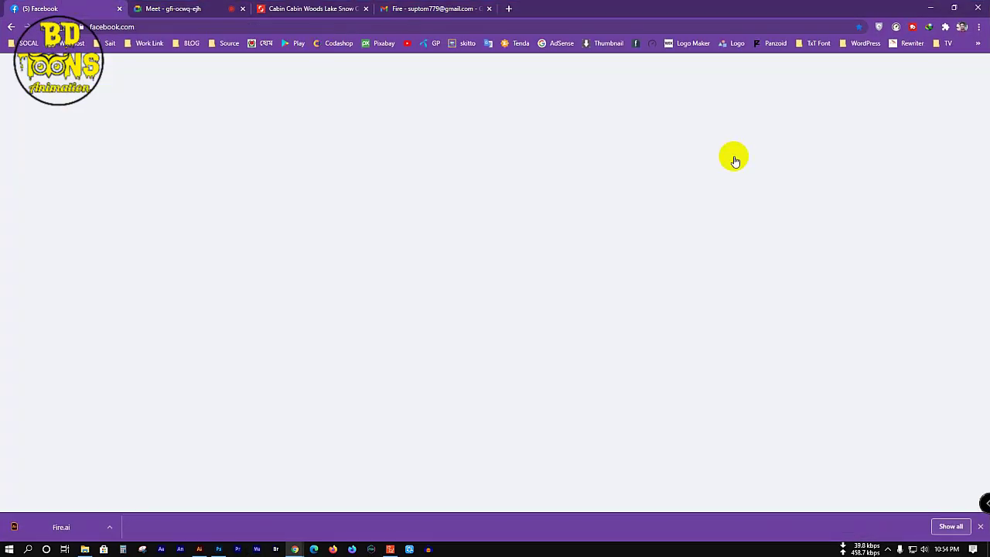
left_click(979, 526)
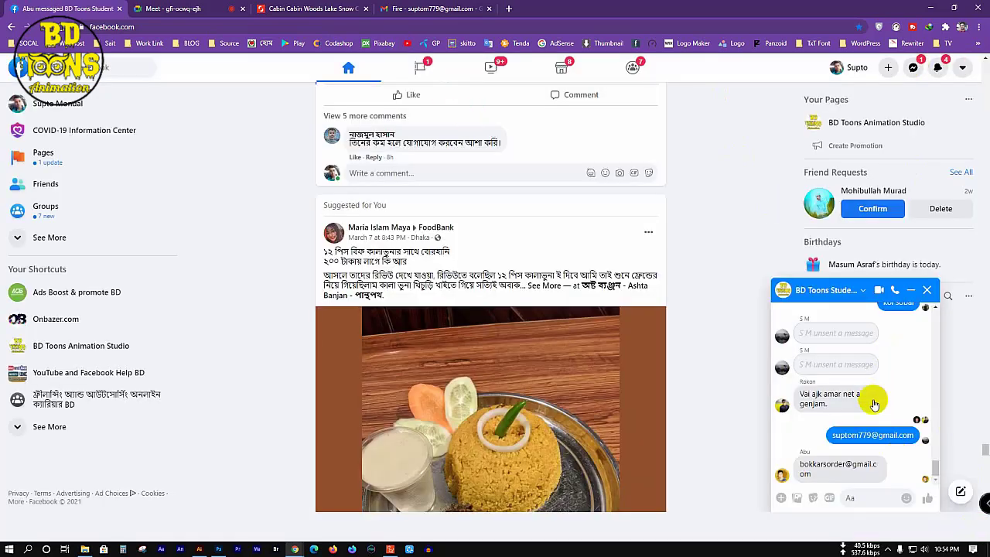
left_click(801, 503)
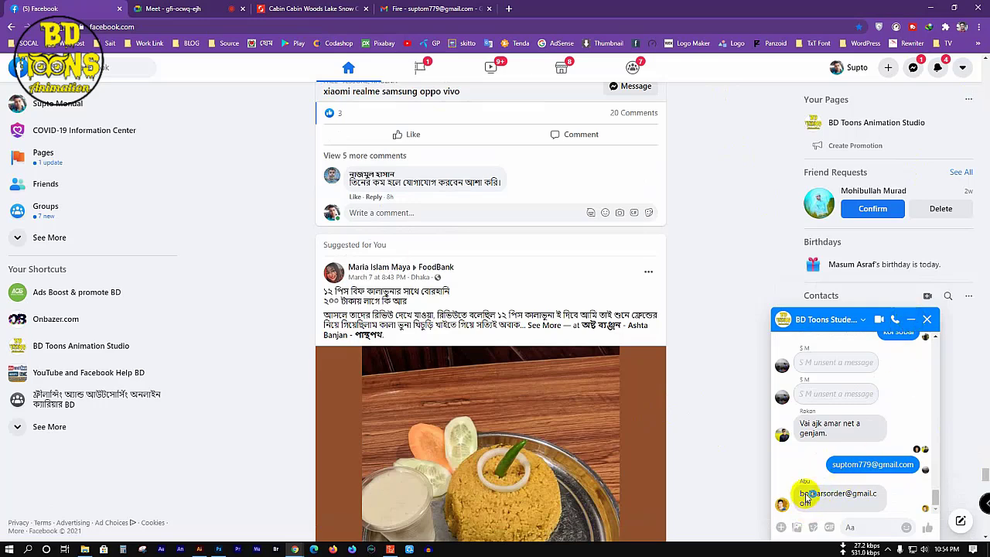
key("Escape")
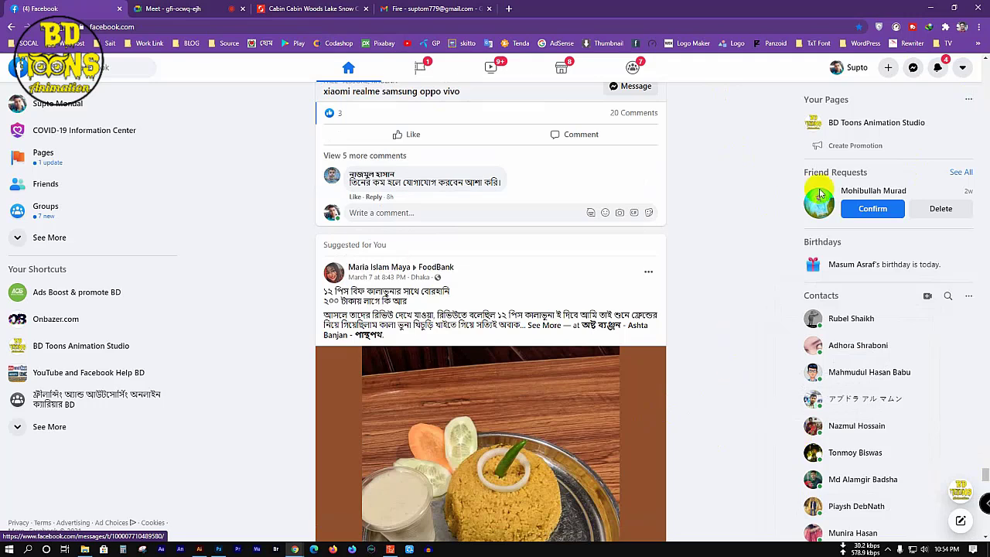
left_click(912, 68)
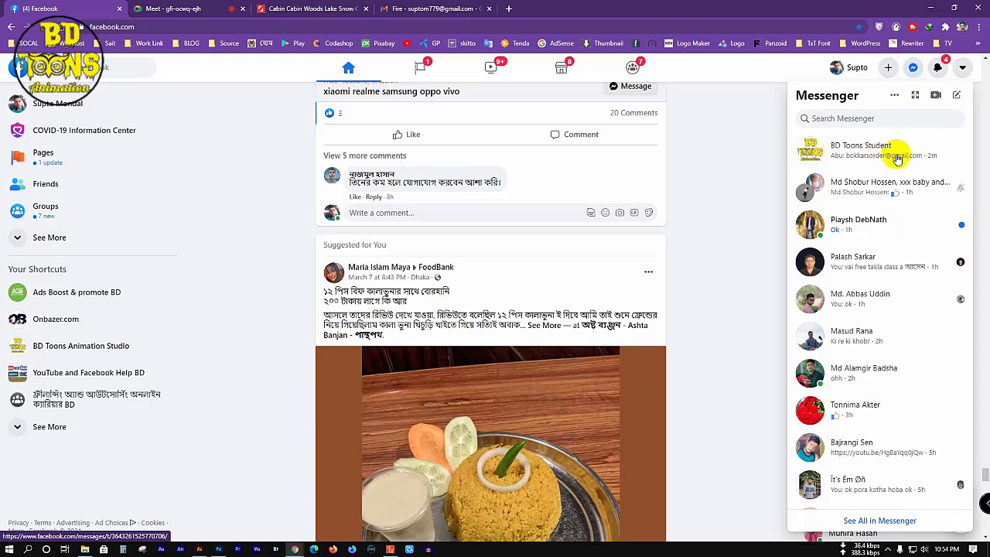
left_click(291, 7)
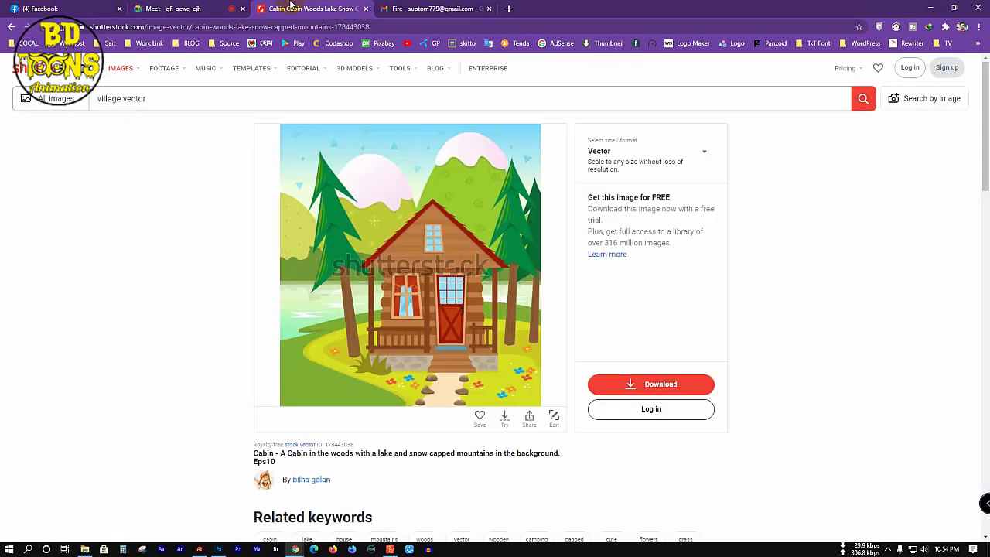
left_click(931, 9)
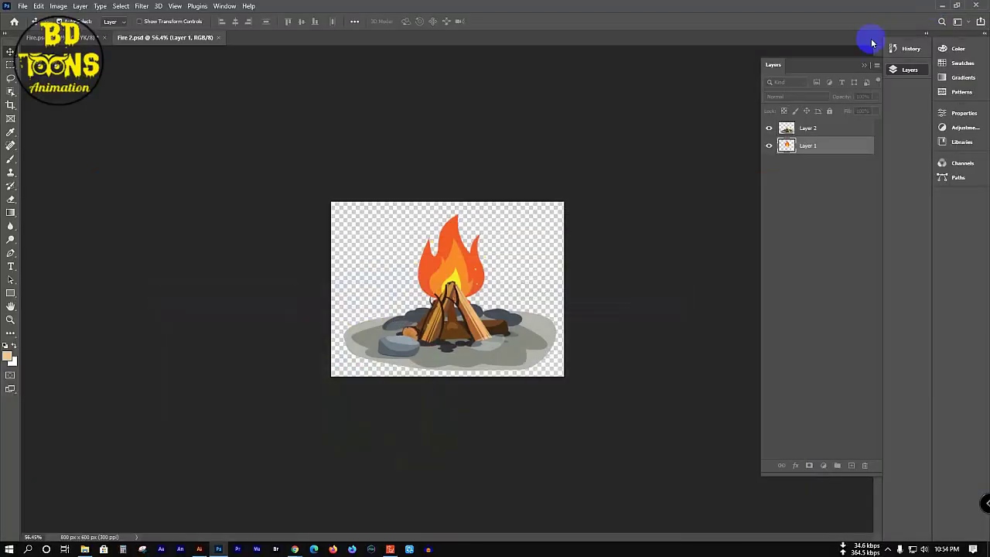
Step: Close the Shutterstock cabin tab in Chrome and switch to Cartoon Animator 4
left_click(941, 10)
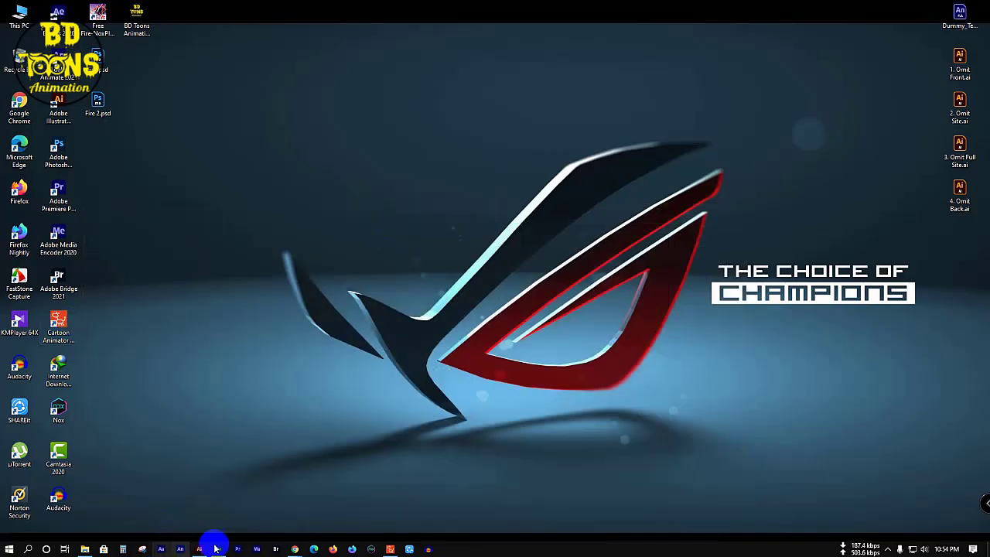
left_click(295, 549)
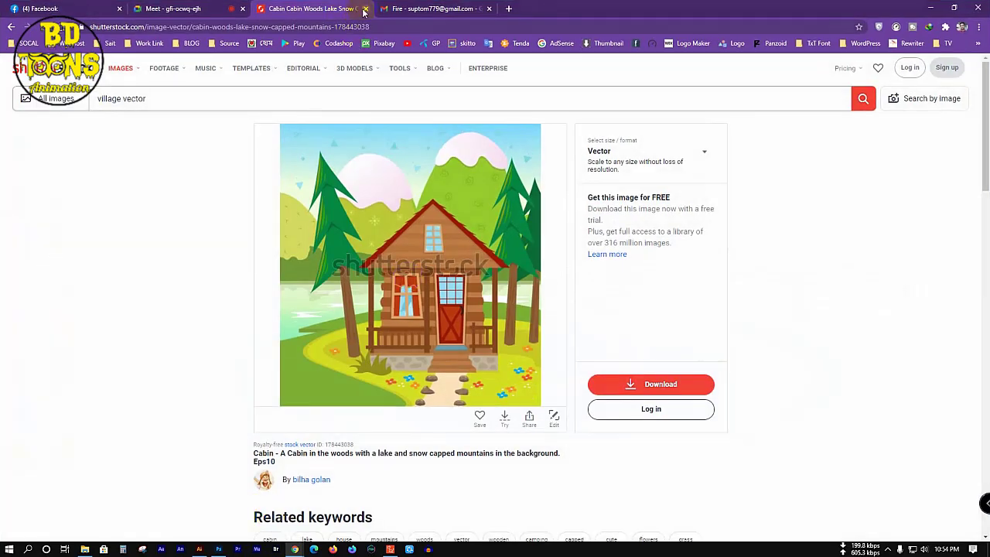
left_click(365, 9)
left_click(85, 9)
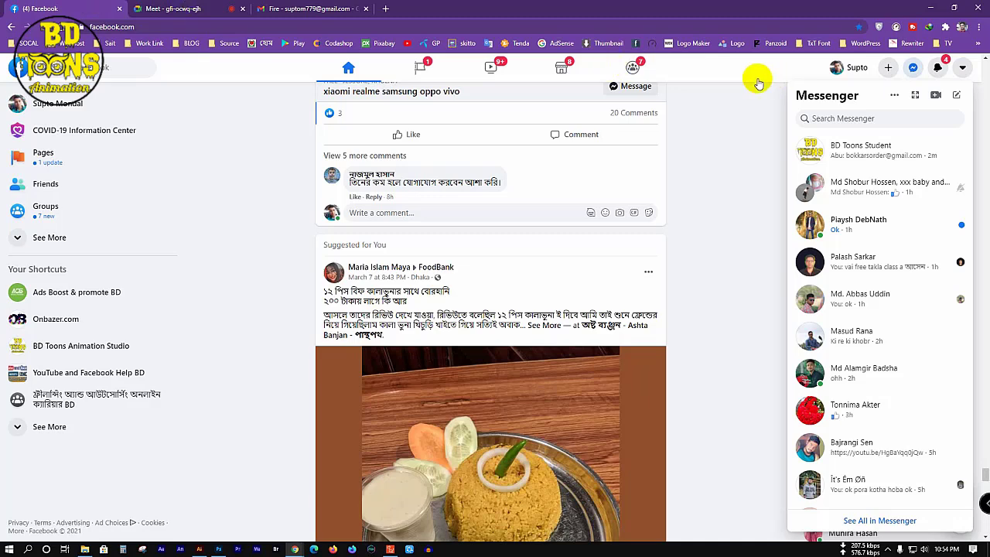
left_click(930, 7)
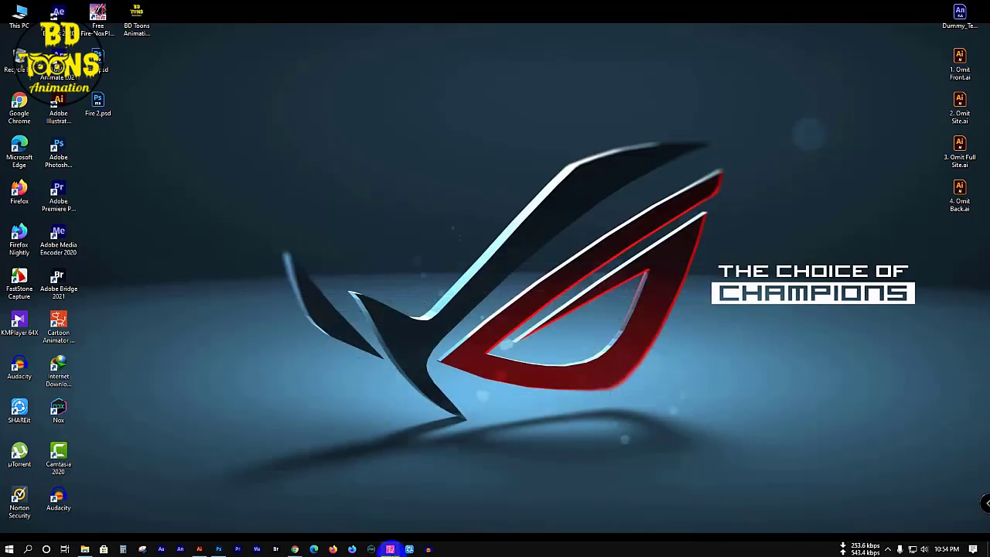
left_click(389, 549)
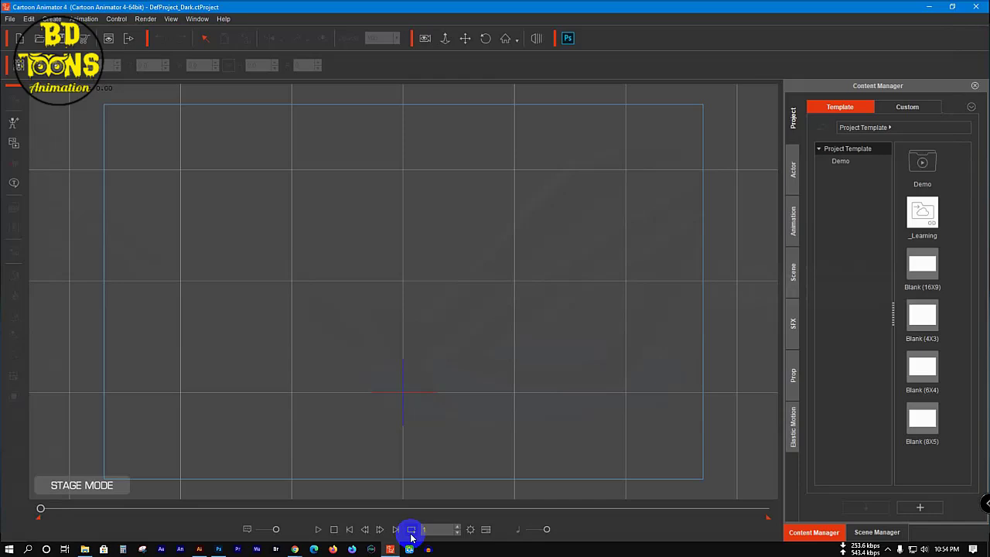
Step: Create a character from Fire 2.psd and drag the campfire up to the stage centre
left_click(12, 125)
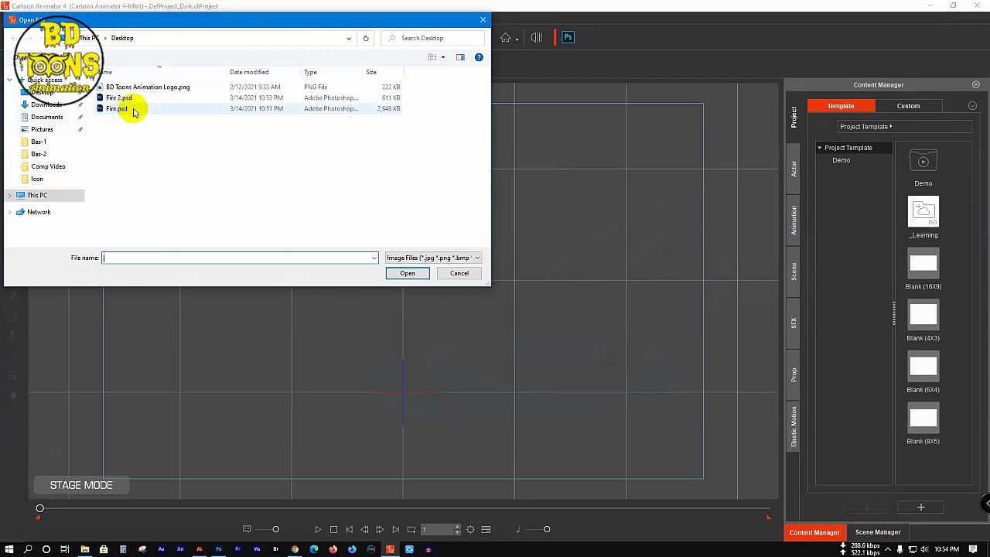
left_click(132, 99)
left_click(406, 272)
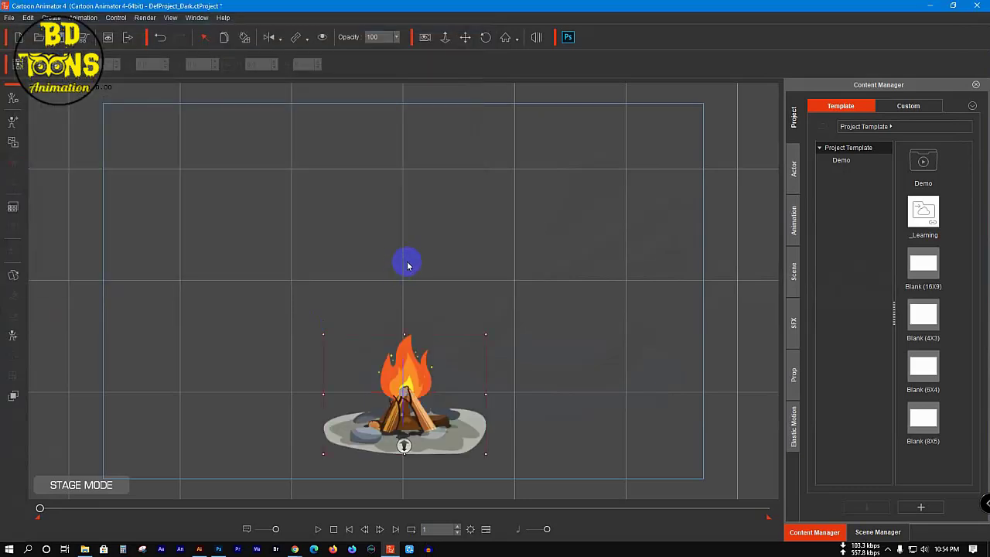
left_click_drag(402, 407, 402, 324)
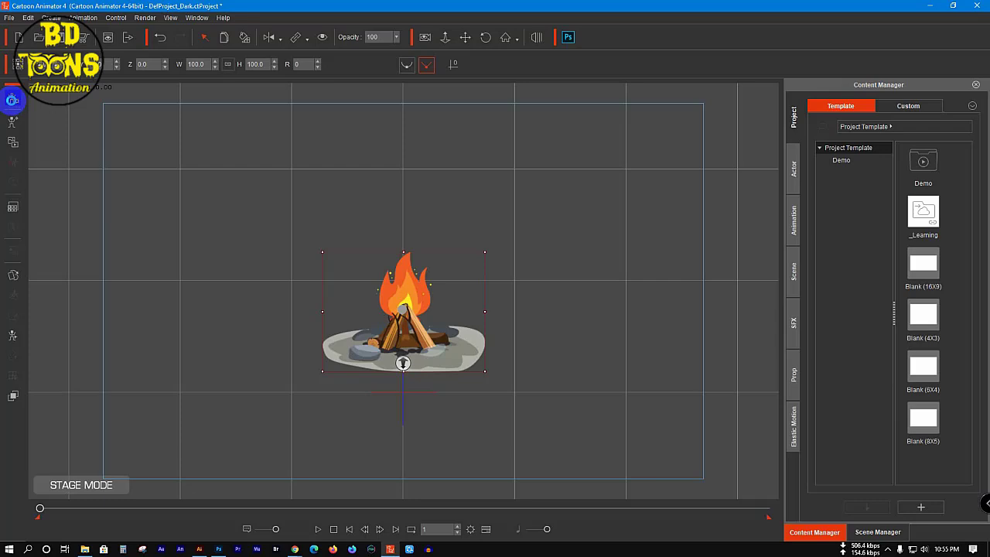
Step: Open the campfire in Composer Mode, select the flame Layer 1, and open the Bone Editor
left_click(12, 100)
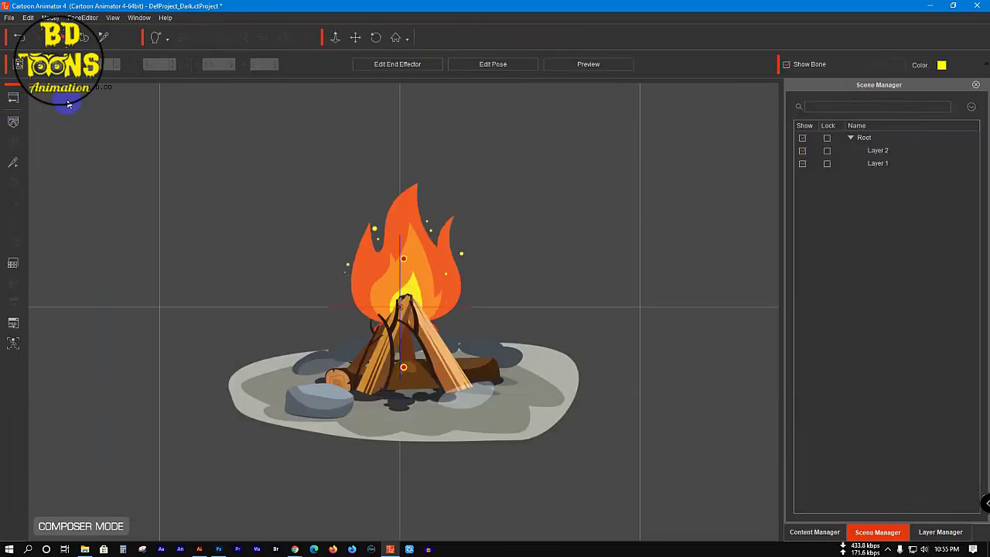
left_click(219, 549)
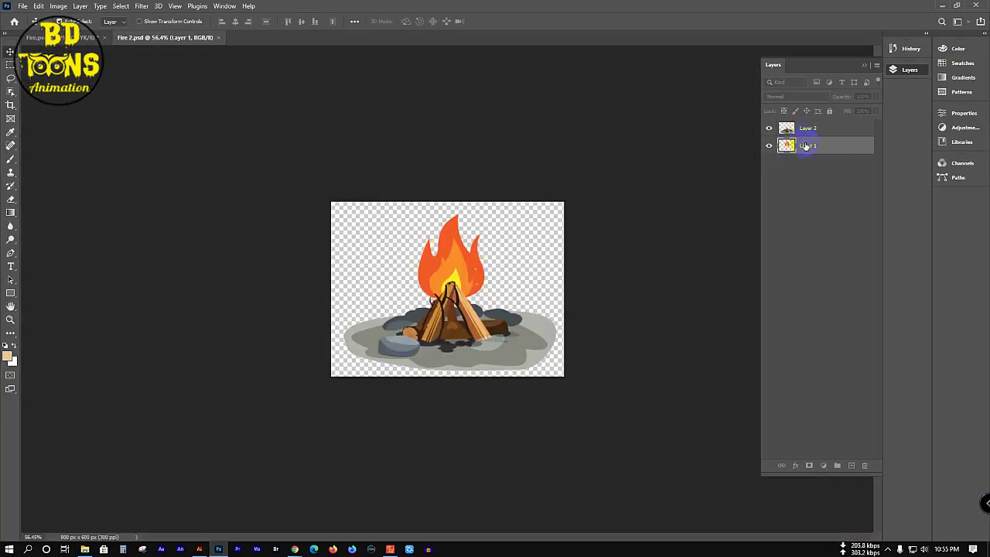
left_click(941, 8)
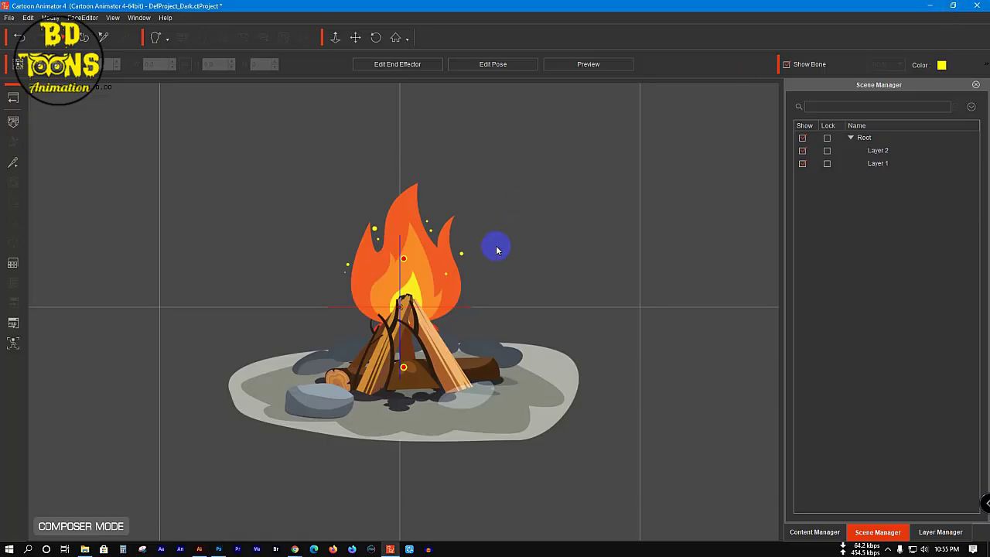
left_click(403, 258)
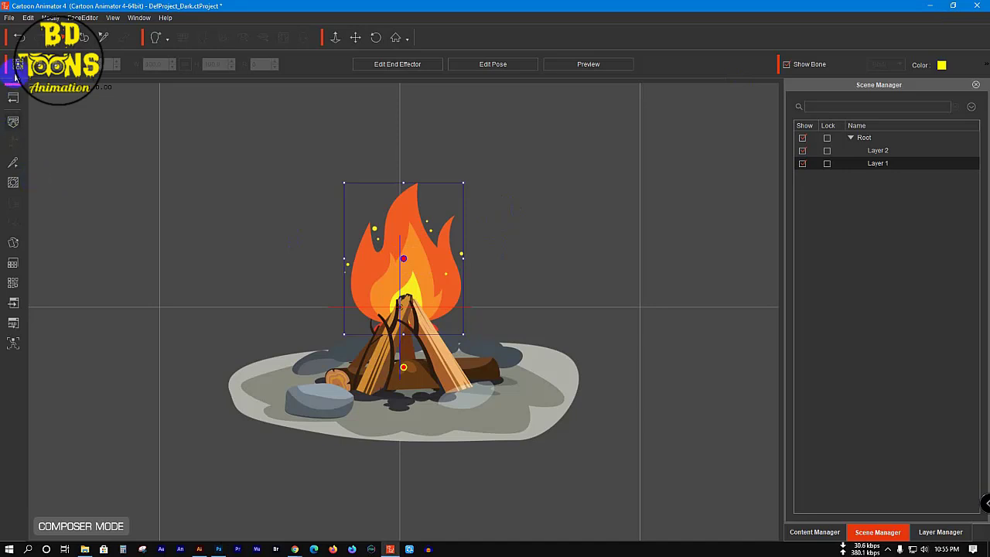
left_click(12, 162)
Step: Move the flame's pivot down to its base and draw the first bone chain from there
left_click_drag(490, 134, 669, 133)
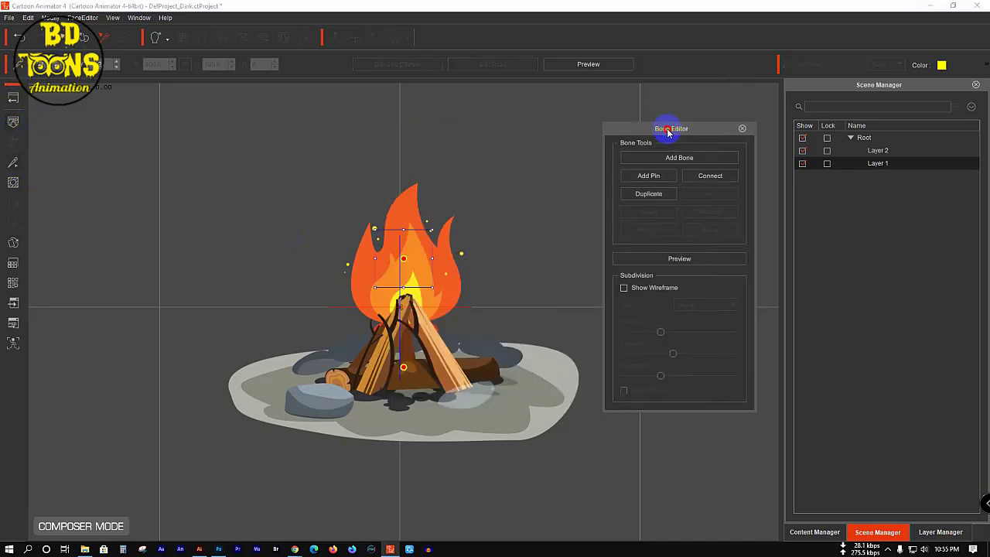
left_click(405, 261)
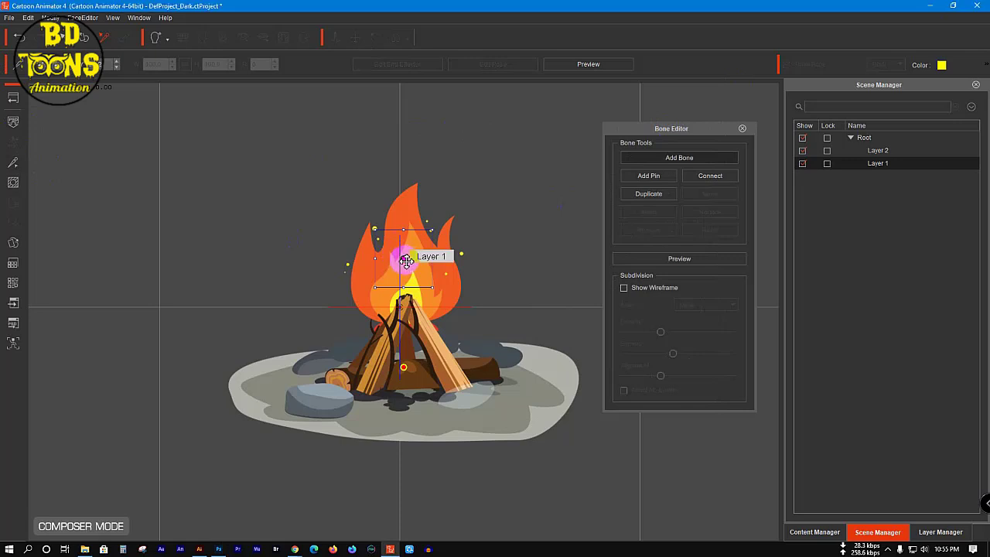
left_click_drag(405, 261, 407, 313)
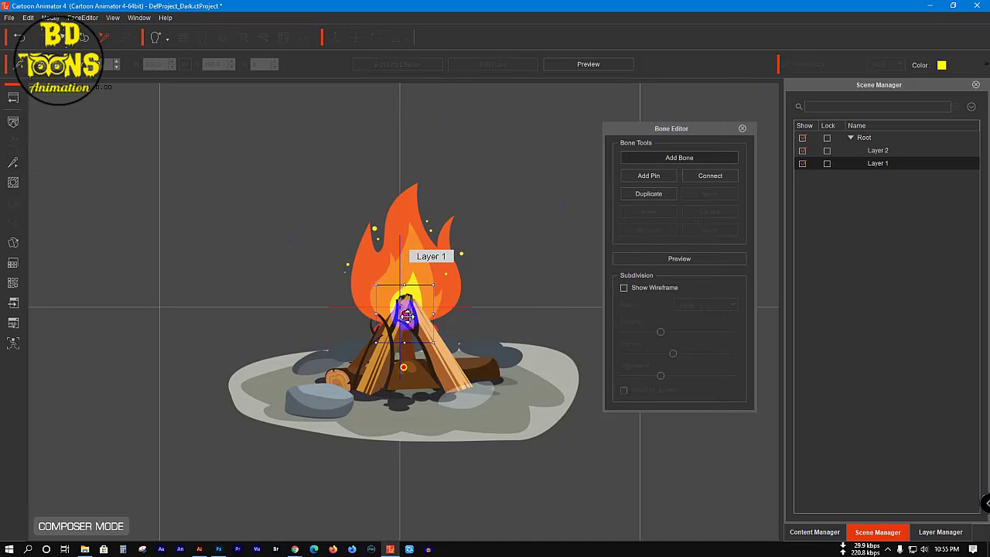
left_click(683, 158)
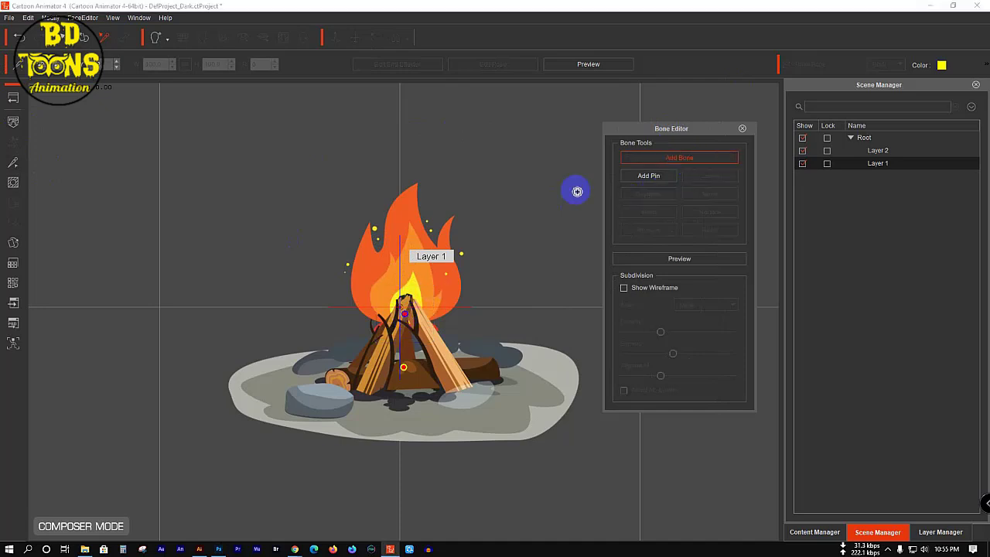
left_click_drag(407, 316, 376, 285)
mouse_move(375, 283)
left_mouse_down()
mouse_move(366, 245)
mouse_move(402, 343)
mouse_move(417, 340)
mouse_move(407, 313)
left_mouse_up()
right_click(407, 314)
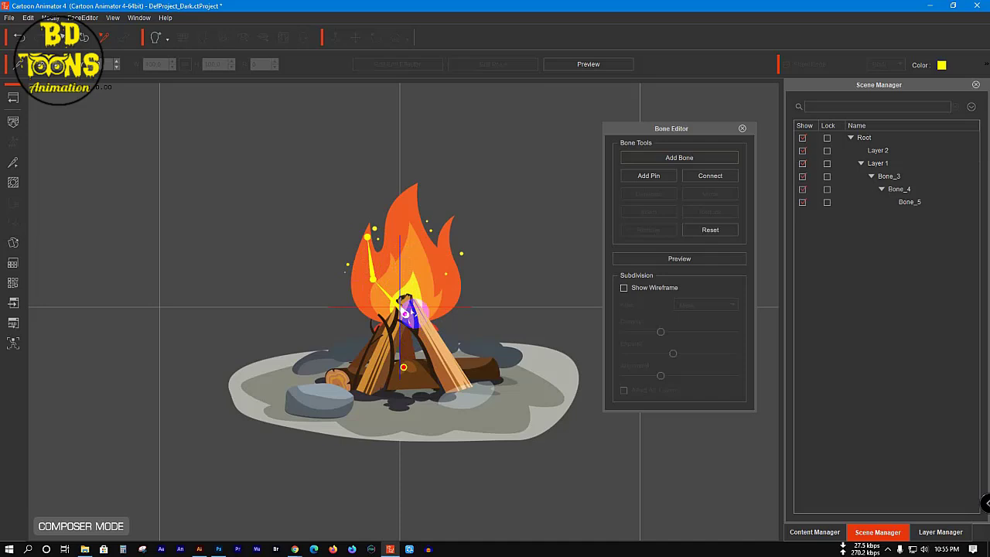
Step: Add a bone chain from the centre joint up to the right flame's tip
left_click(683, 157)
left_click_drag(408, 318, 442, 269)
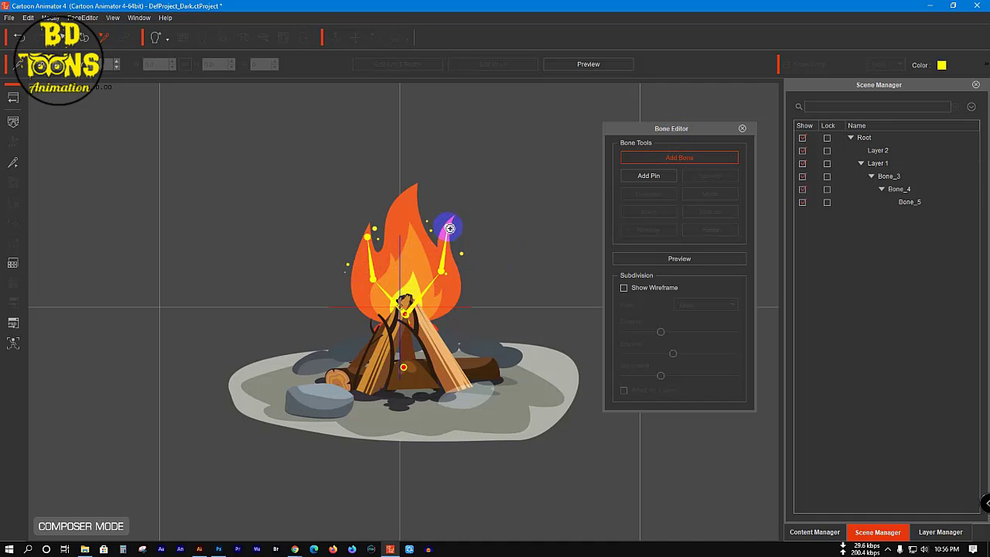
left_click_drag(447, 229, 447, 226)
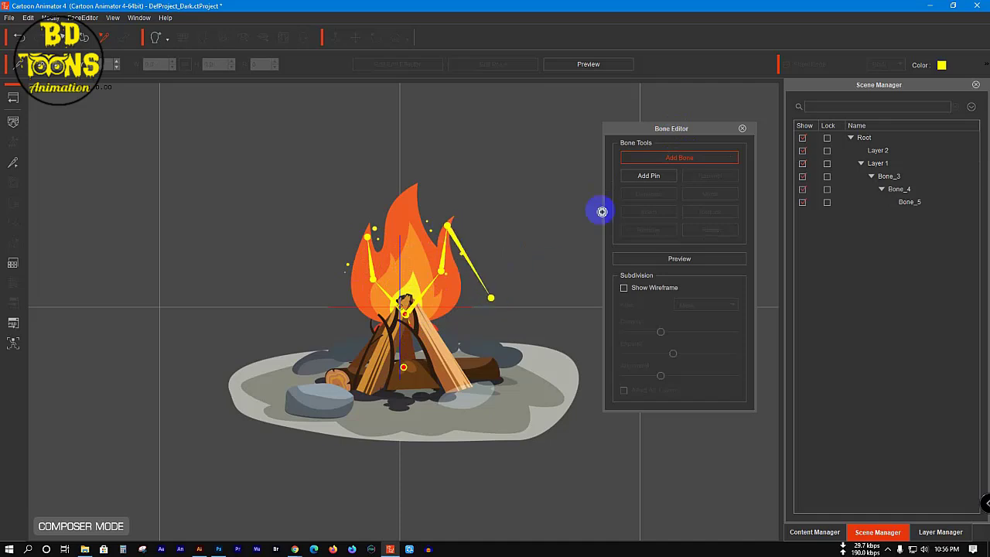
left_click(666, 159)
Step: Add a bone chain up to the tallest flame's tip, then close the Bone Editor
left_click(667, 159)
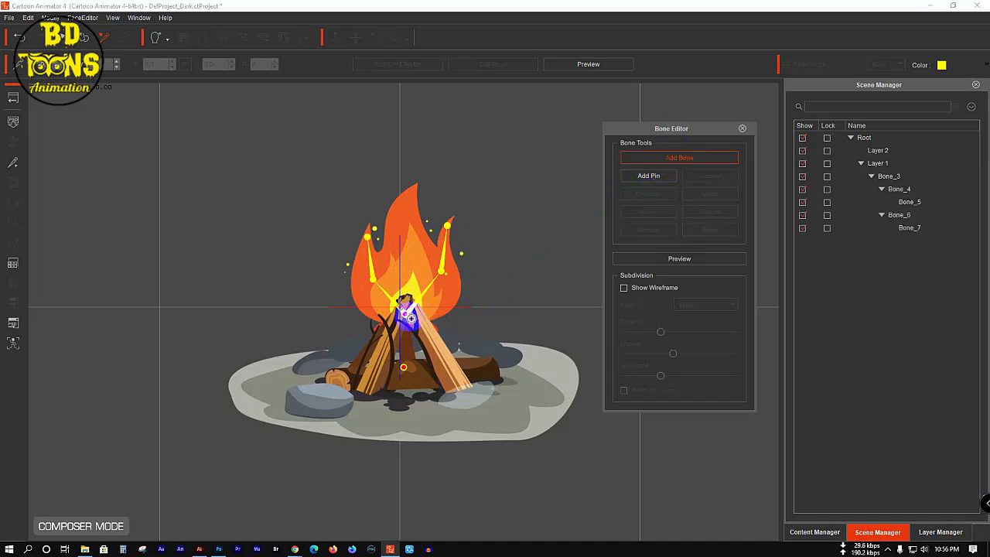
left_click_drag(407, 318, 451, 215)
left_click(508, 206)
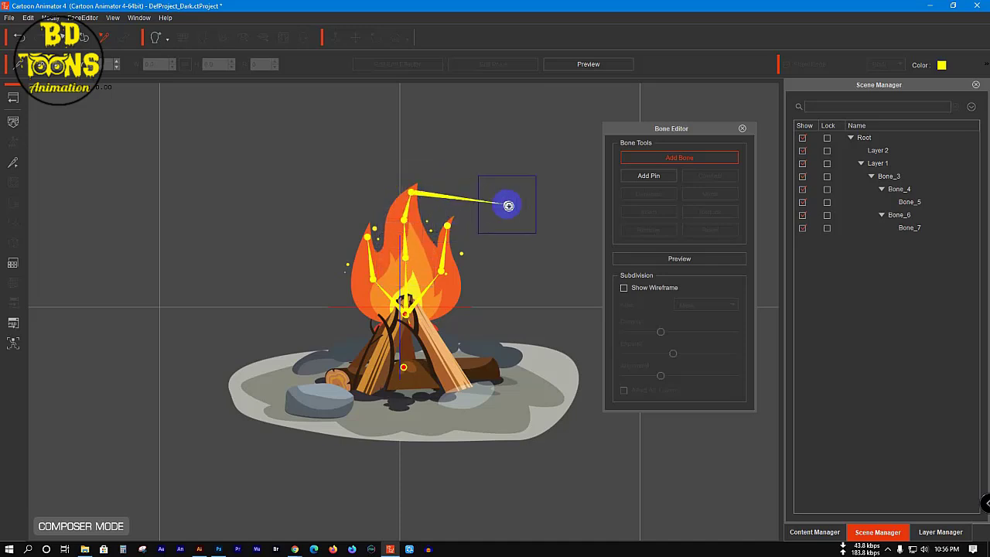
right_click(508, 203)
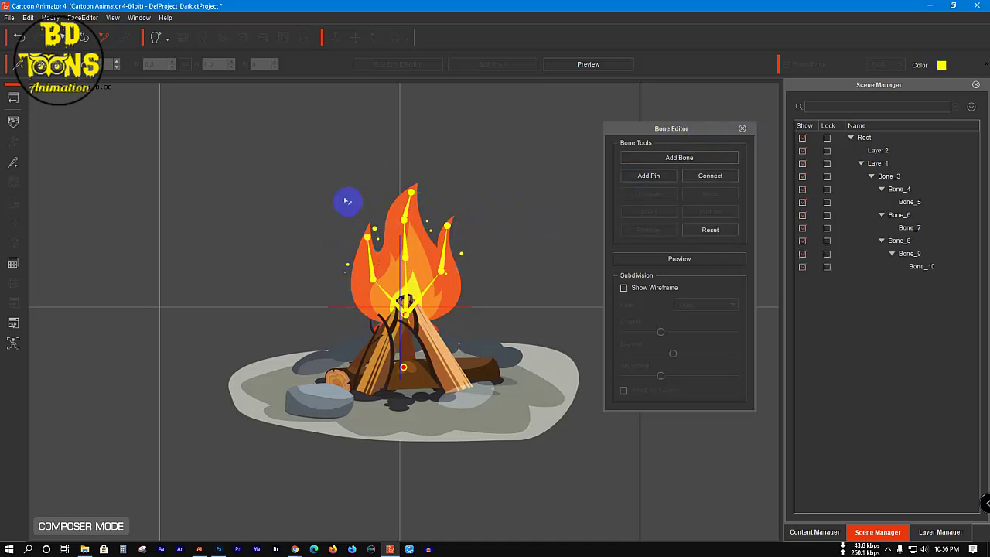
left_click(389, 254)
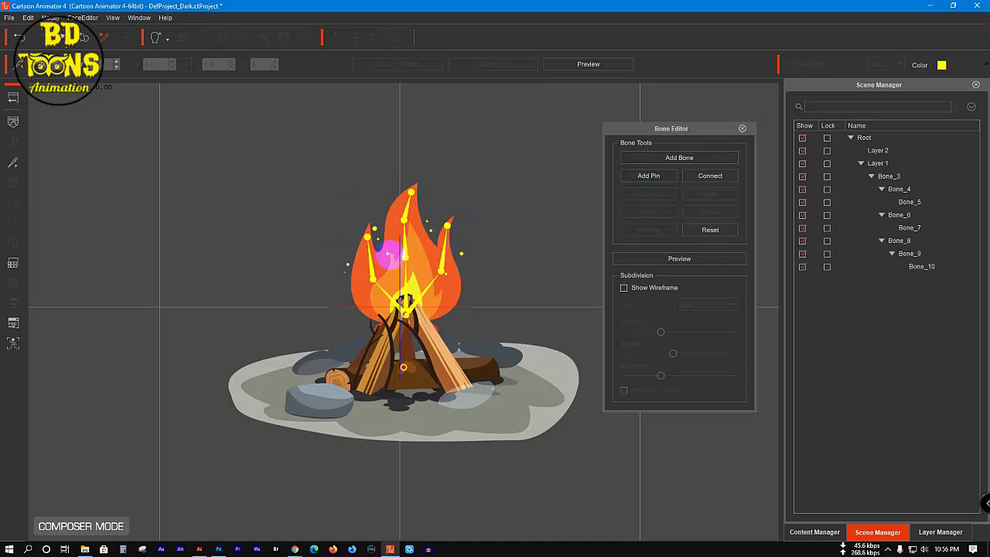
left_click(743, 129)
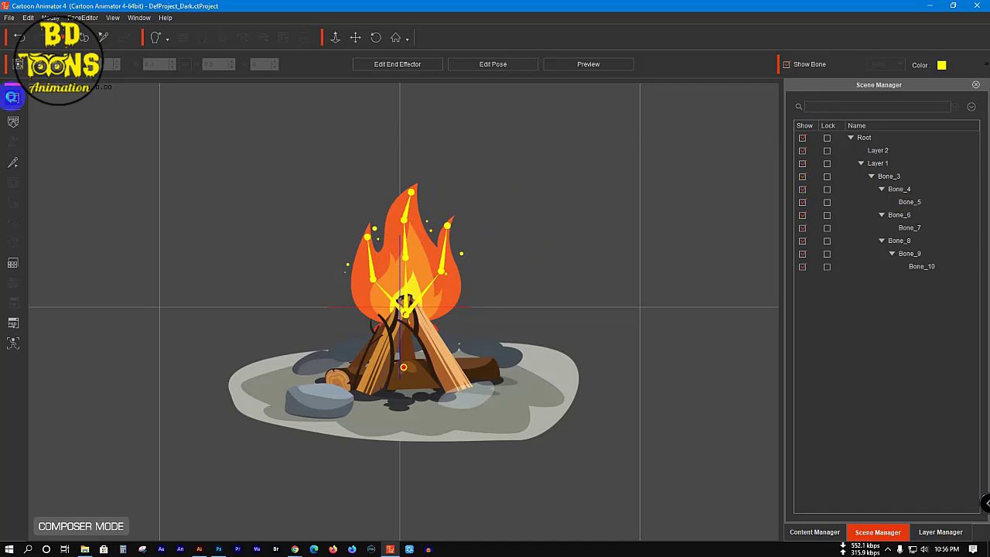
Step: Back in Stage Mode, select the Fire 2 campfire actor and open the 2D Motion Key Editor
left_click(12, 97)
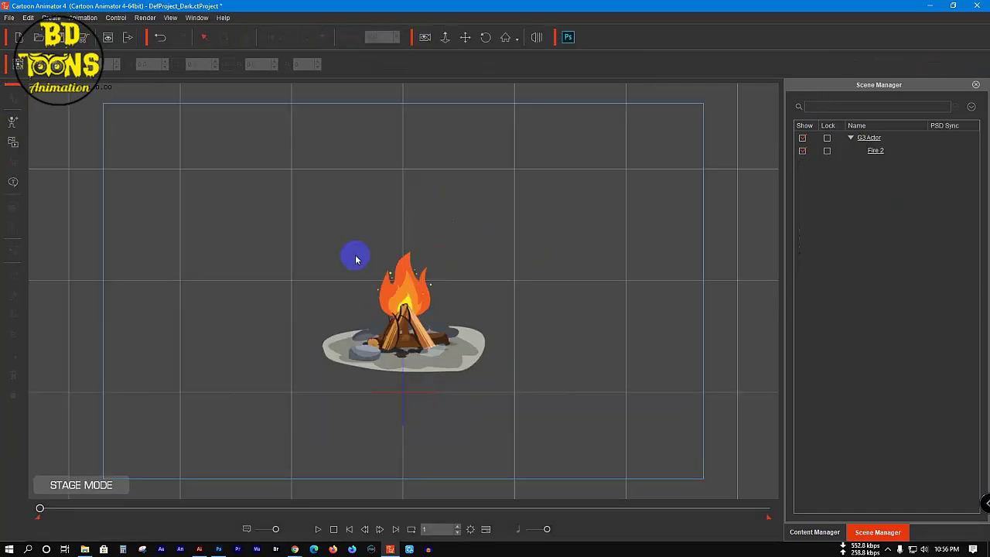
left_click(402, 297)
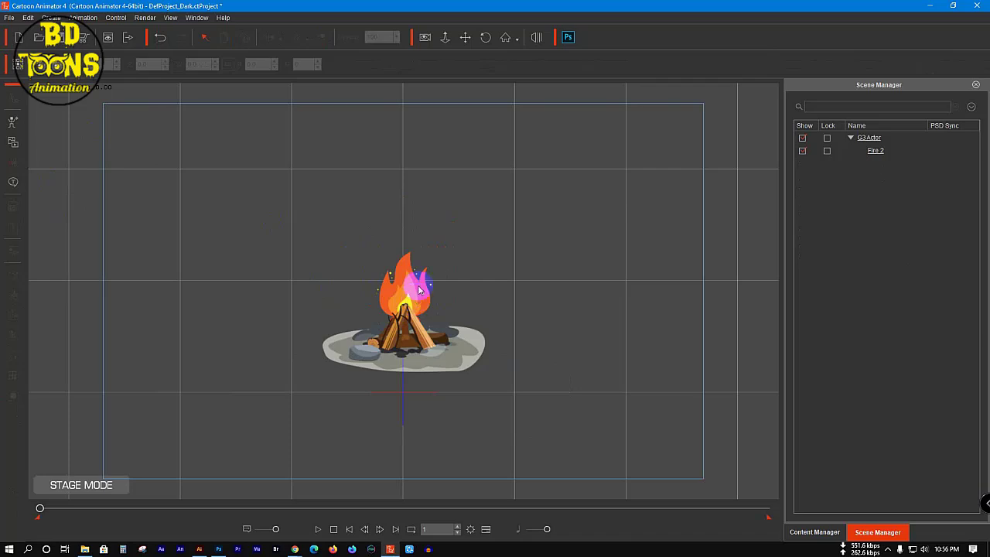
left_click(419, 289)
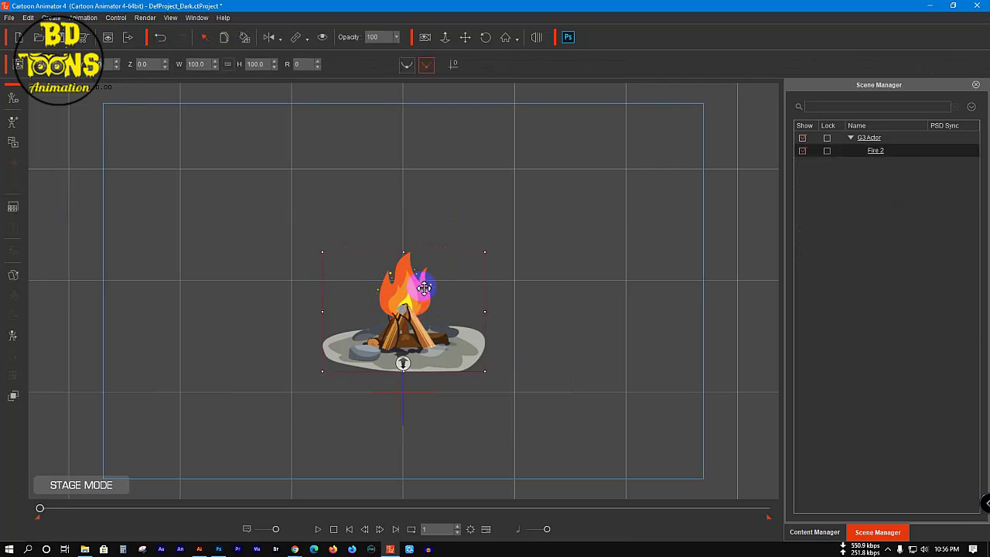
left_click(12, 337)
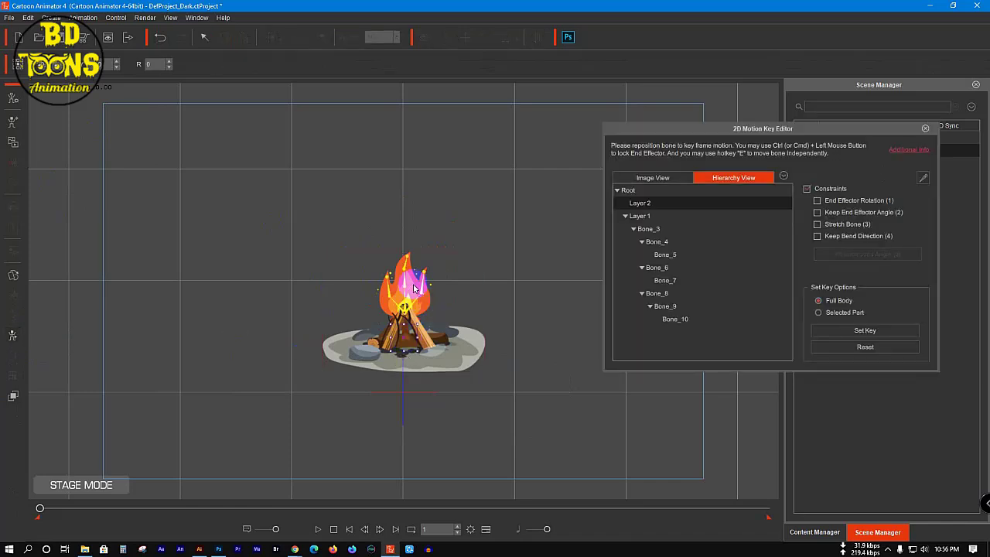
Step: Bend the flame by rotating Bone_8, then close the editor and deselect the actor
left_click(450, 274)
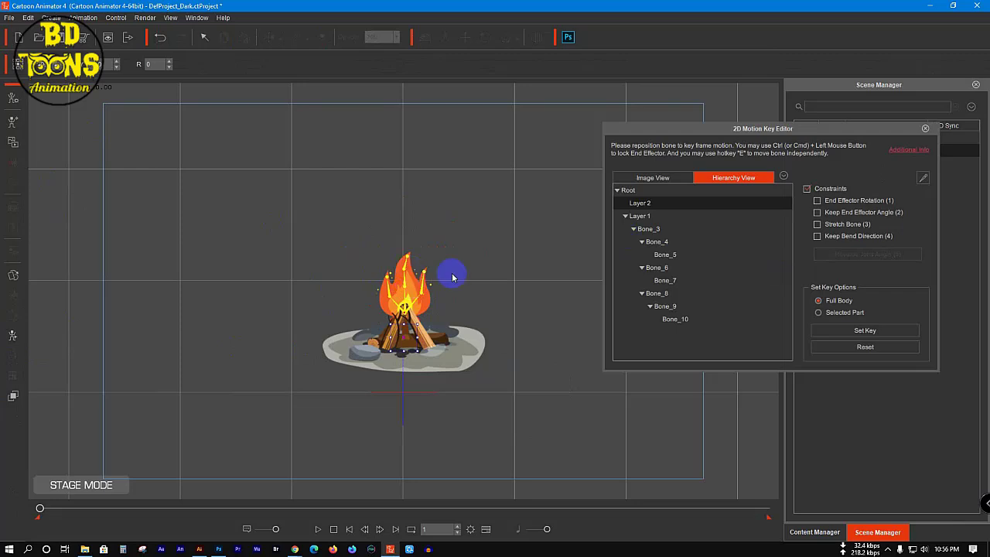
left_click(421, 271)
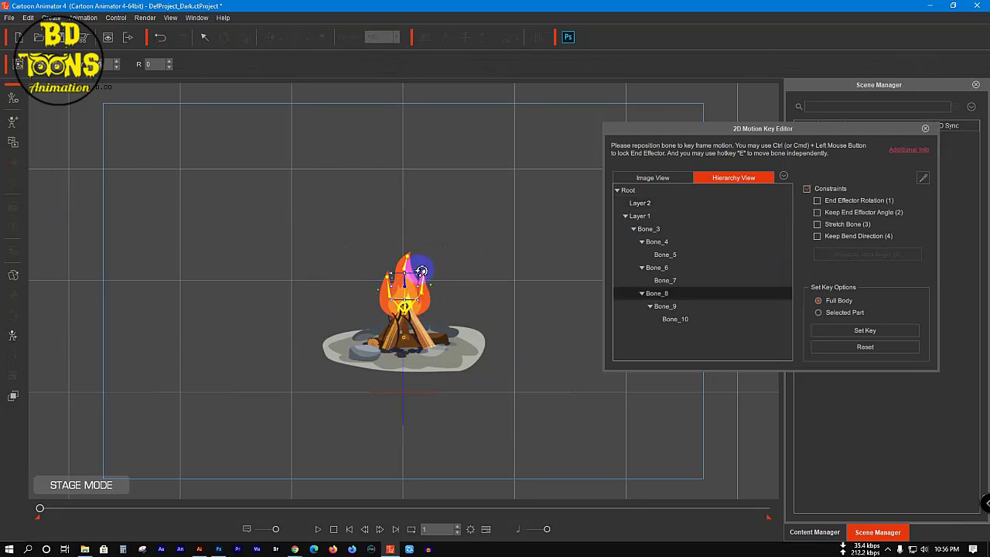
mouse_move(425, 272)
left_mouse_down()
mouse_move(412, 256)
mouse_move(425, 261)
left_mouse_up()
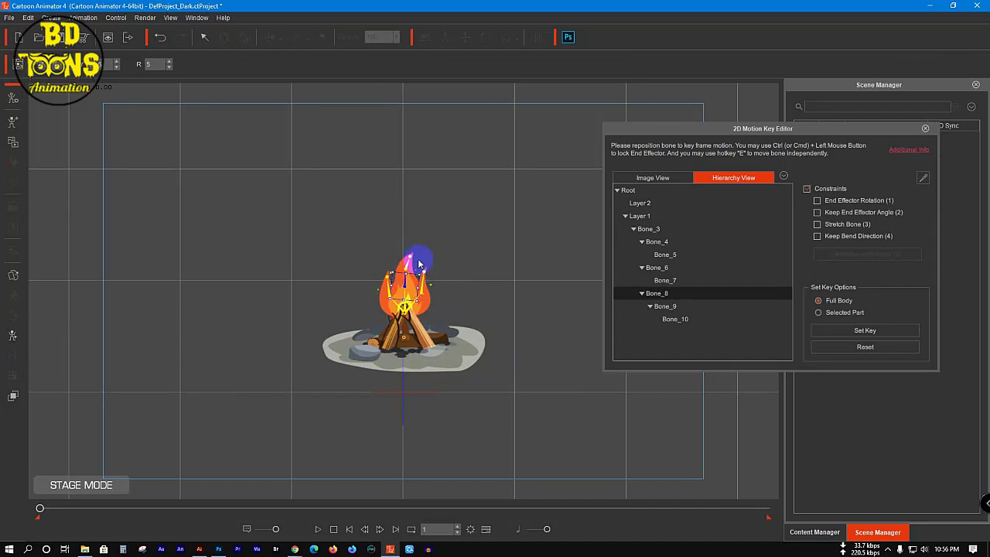
left_click(869, 145)
left_click(924, 128)
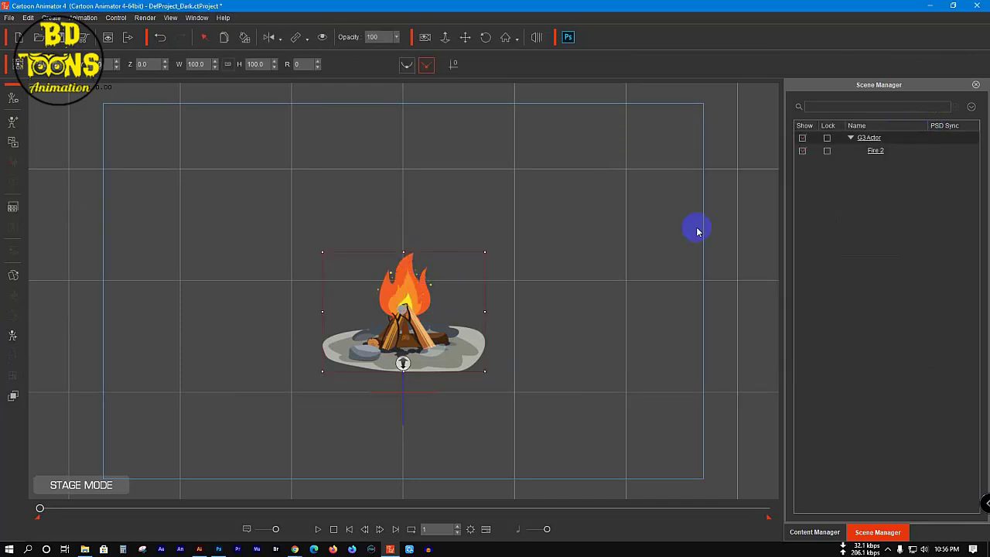
left_click(545, 269)
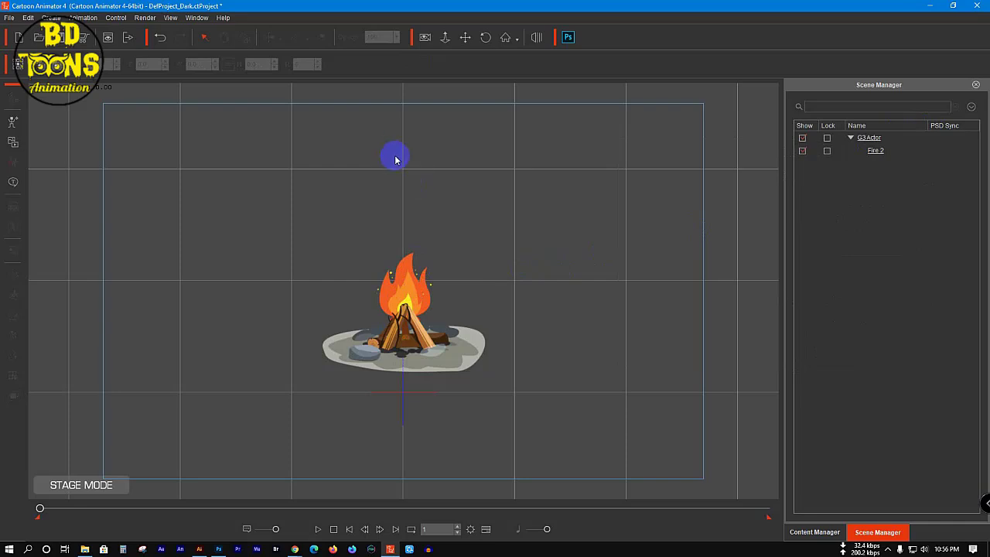
Step: Minimize Photoshop and Cartoon Animator to reveal the desktop
left_click(219, 549)
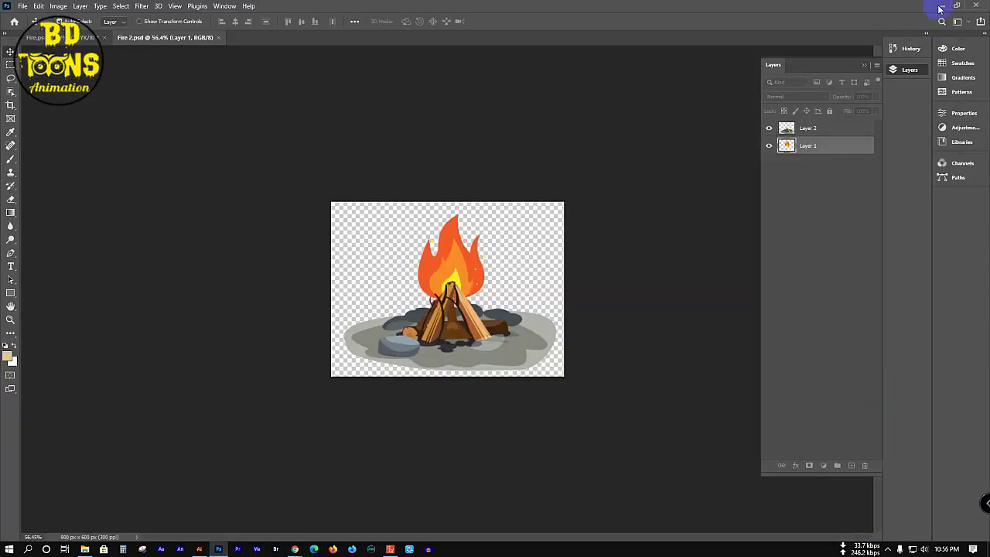
left_click(940, 5)
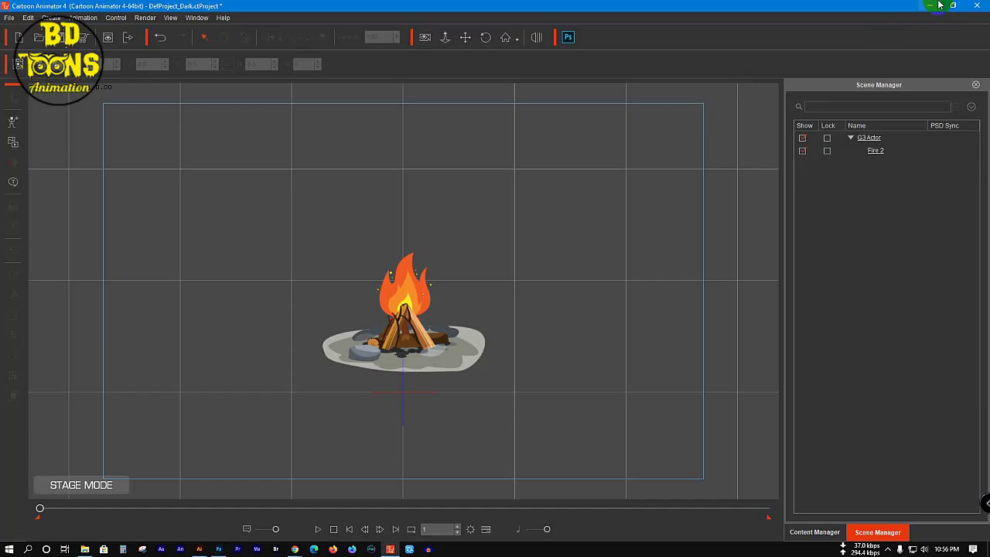
left_click(934, 6)
Step: Refresh the desktop and select both Fire 2.psd and Fire.psd
left_click_drag(139, 60, 101, 146)
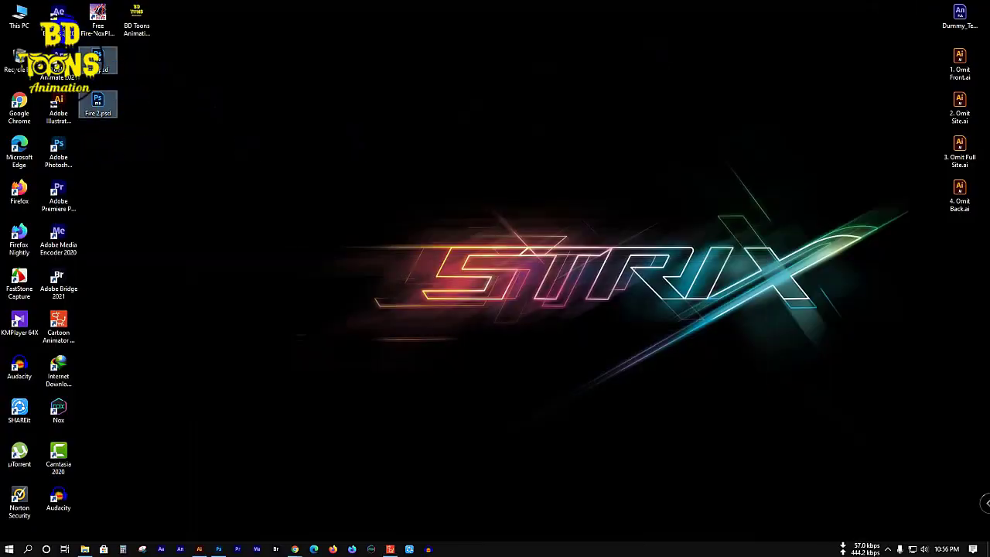
right_click(430, 67)
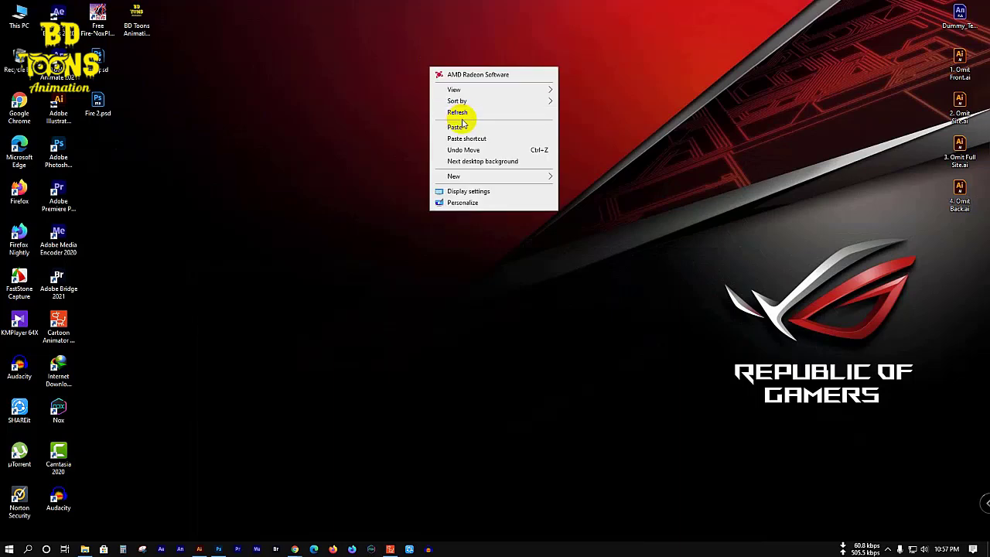
left_click(462, 112)
left_click_drag(147, 46, 85, 127)
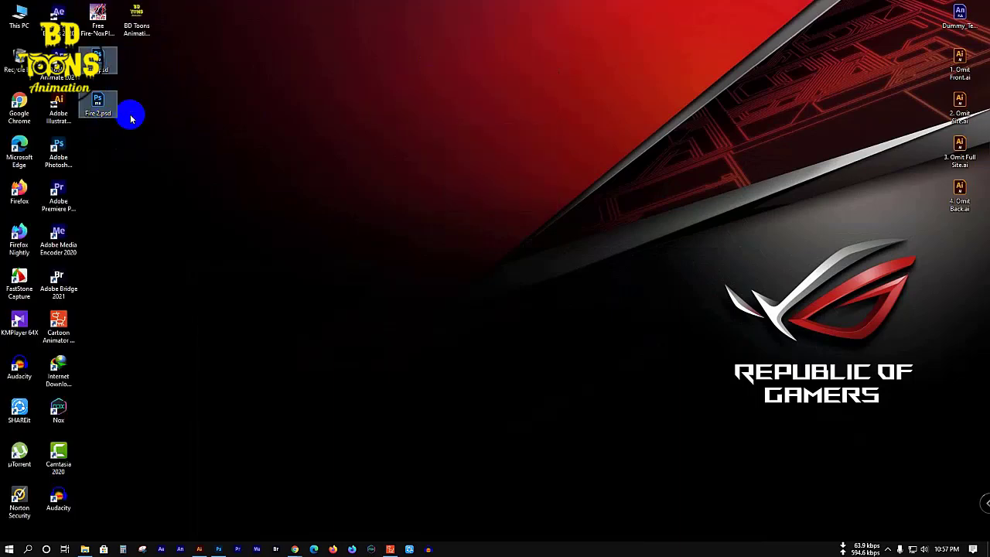
Step: Paste the two PSD files into This PC > Install Drive (D:) > Animation > Class-11
double_click(19, 15)
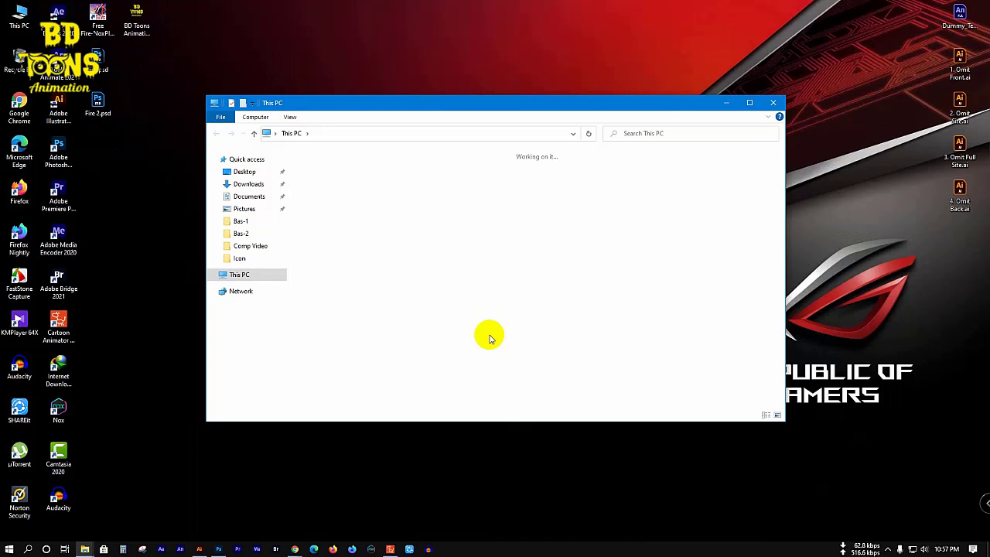
double_click(491, 271)
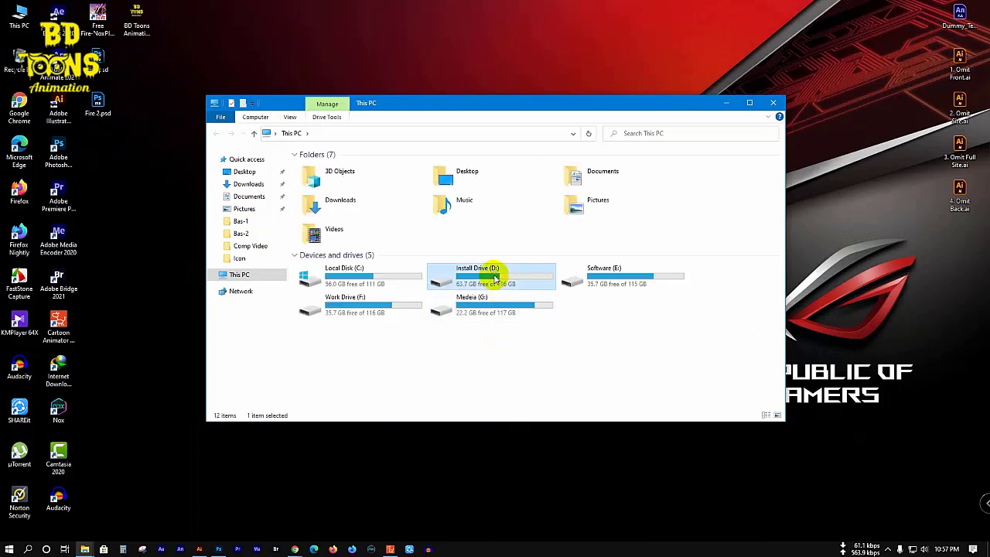
double_click(334, 199)
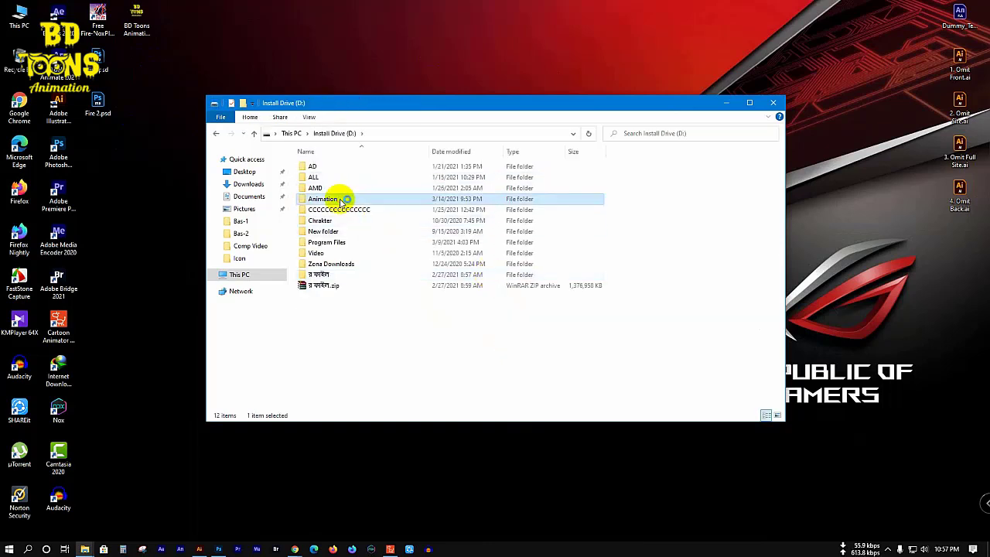
double_click(341, 166)
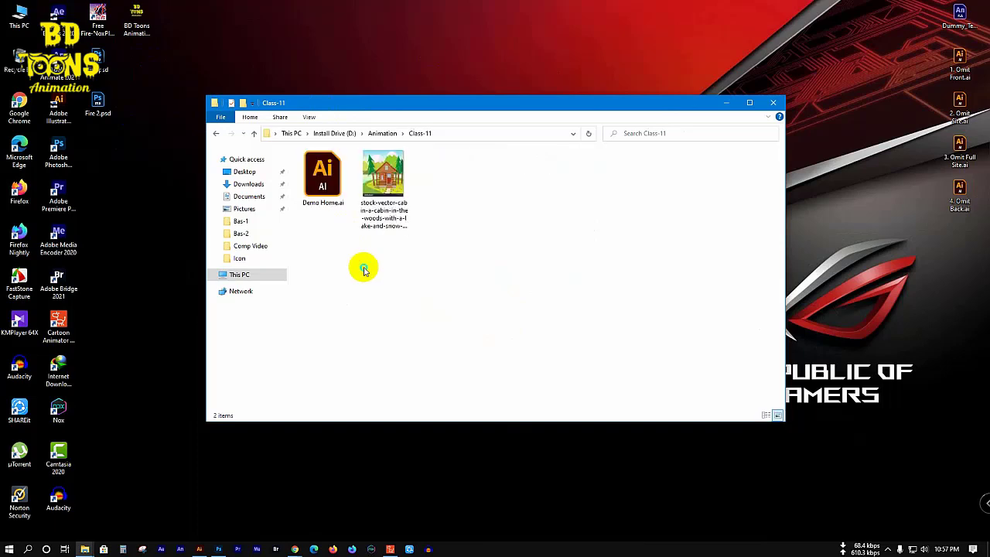
right_click(364, 269)
left_click(405, 352)
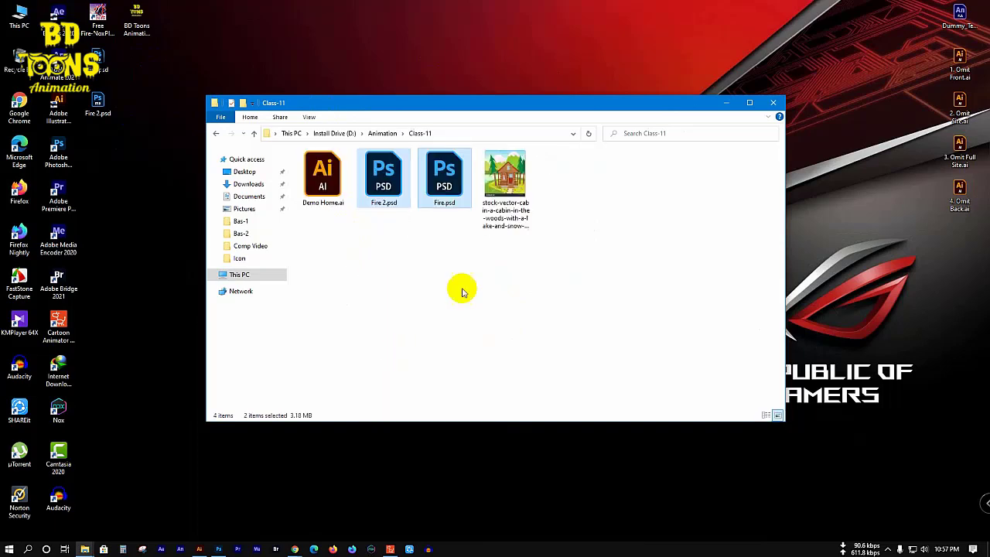
Step: Close the Class-11 window, refresh the desktop, and bring up the screen recorder's options
left_click(773, 102)
right_click(400, 90)
left_click(435, 127)
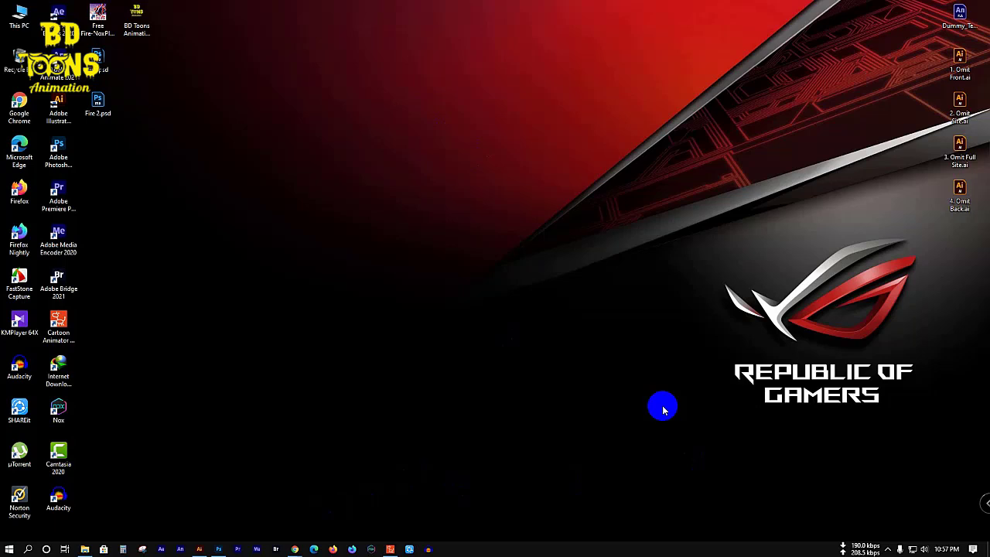
left_click(887, 548)
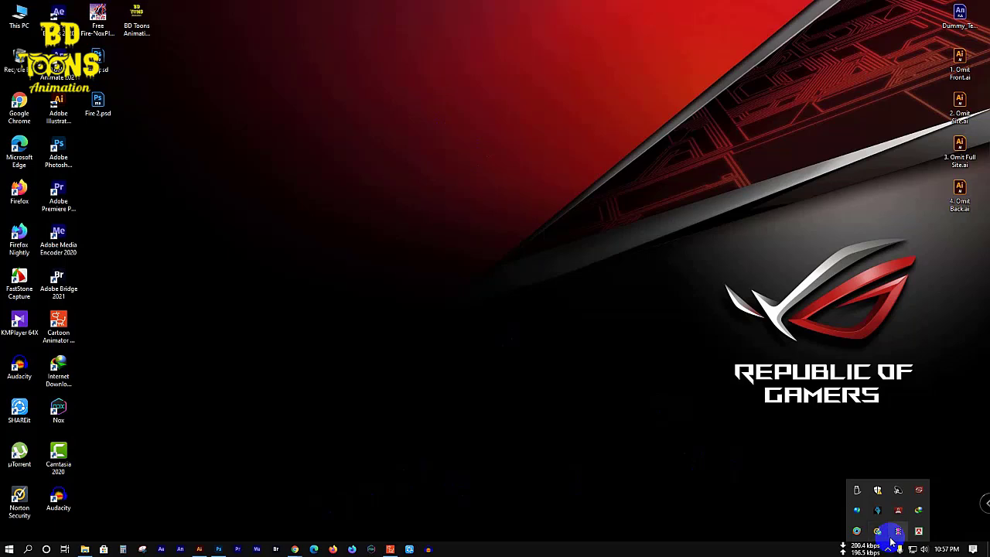
right_click(897, 532)
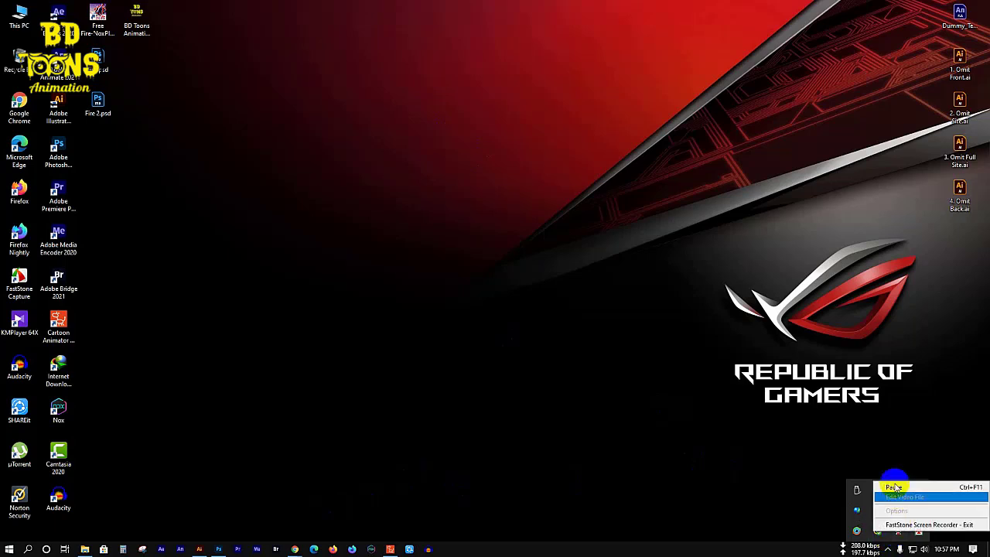